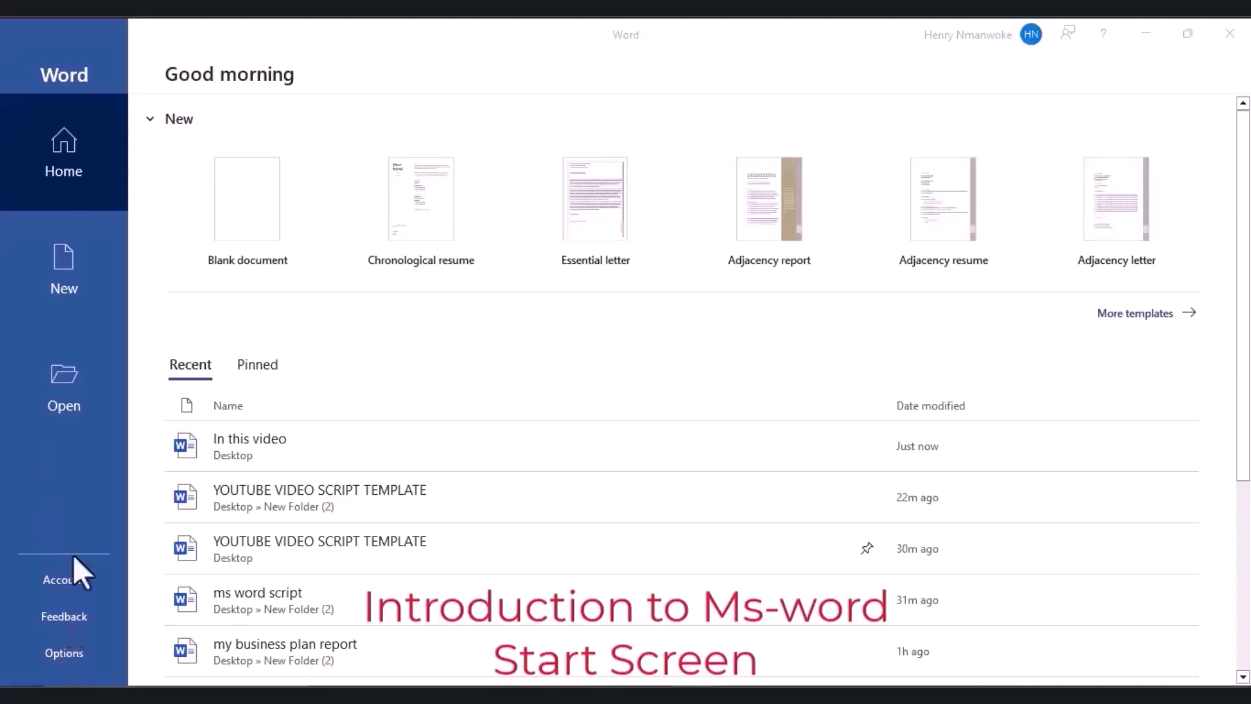
# Open the full template gallery and look through the available templates, including the online template search.
pyautogui.click(69, 135)
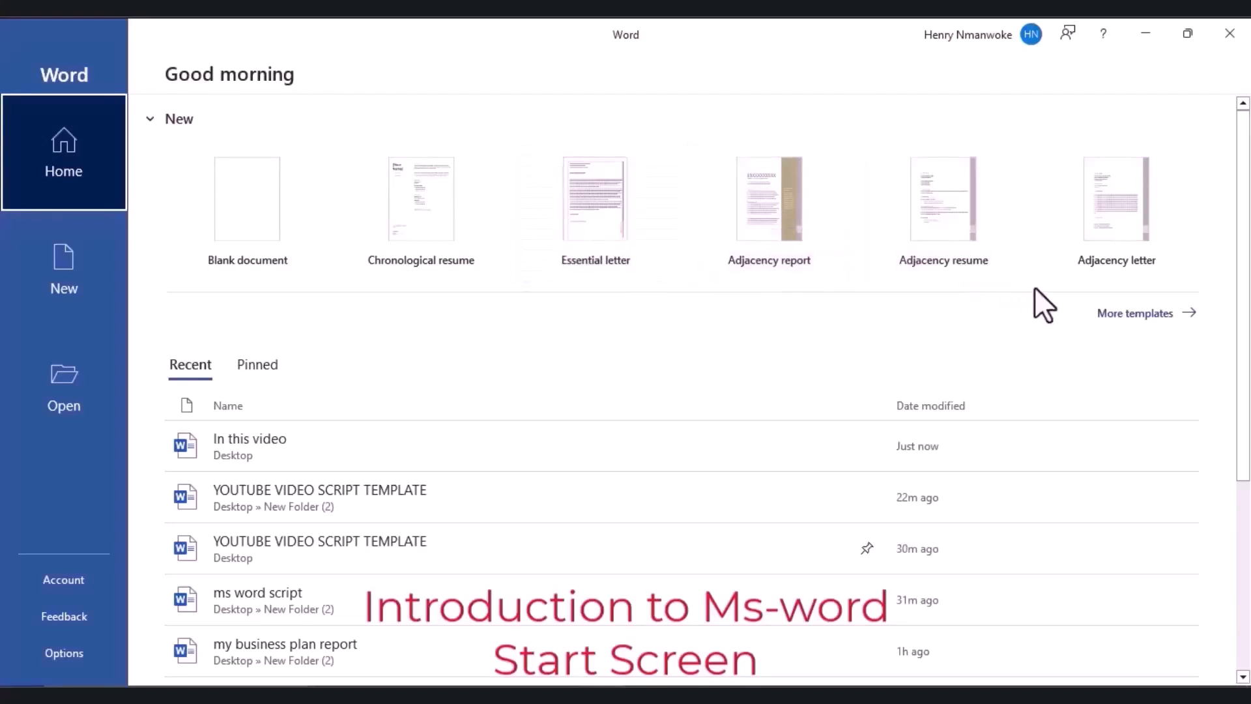
pyautogui.click(1101, 313)
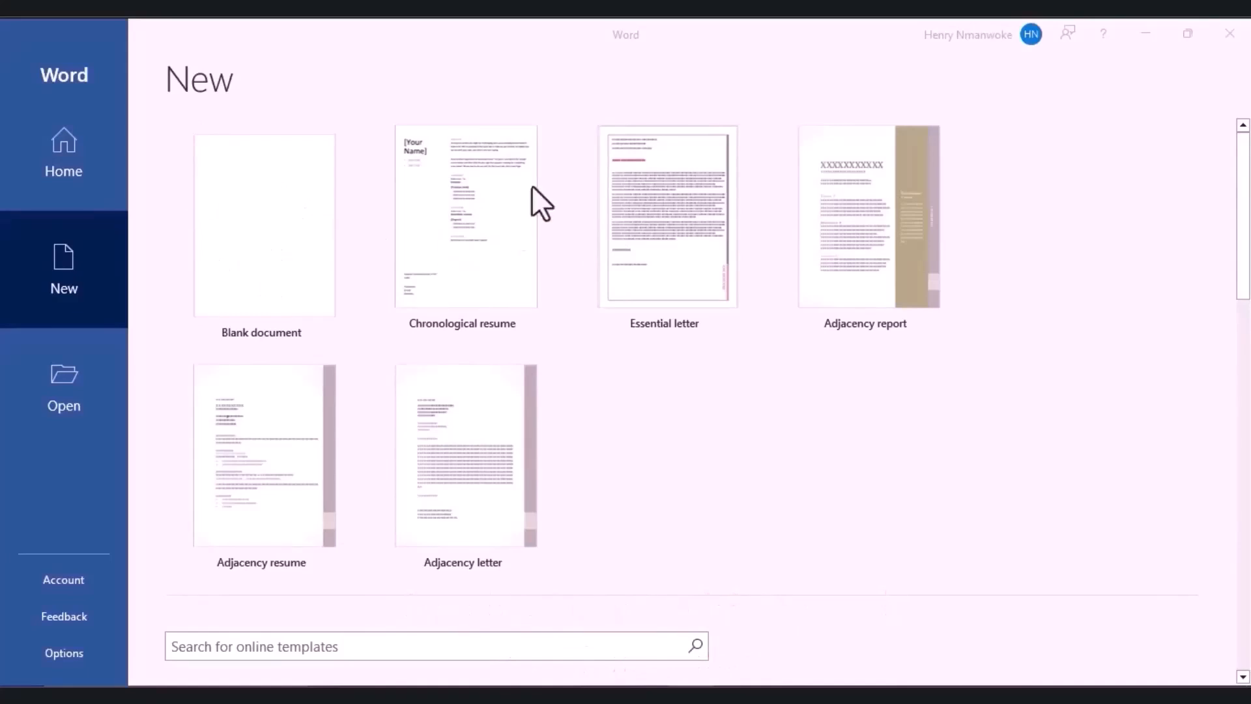
pyautogui.click(1241, 240)
pyautogui.moveTo(1237, 275); pyautogui.dragTo(1240, 400)
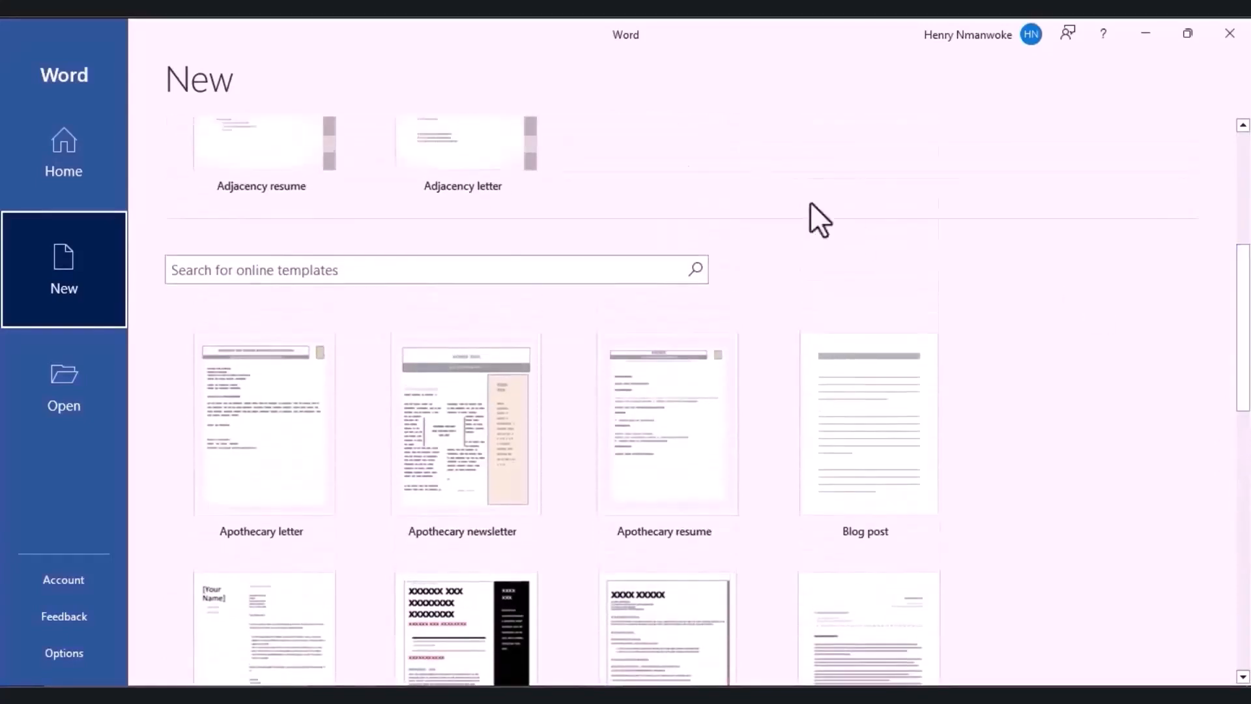
pyautogui.click(449, 270)
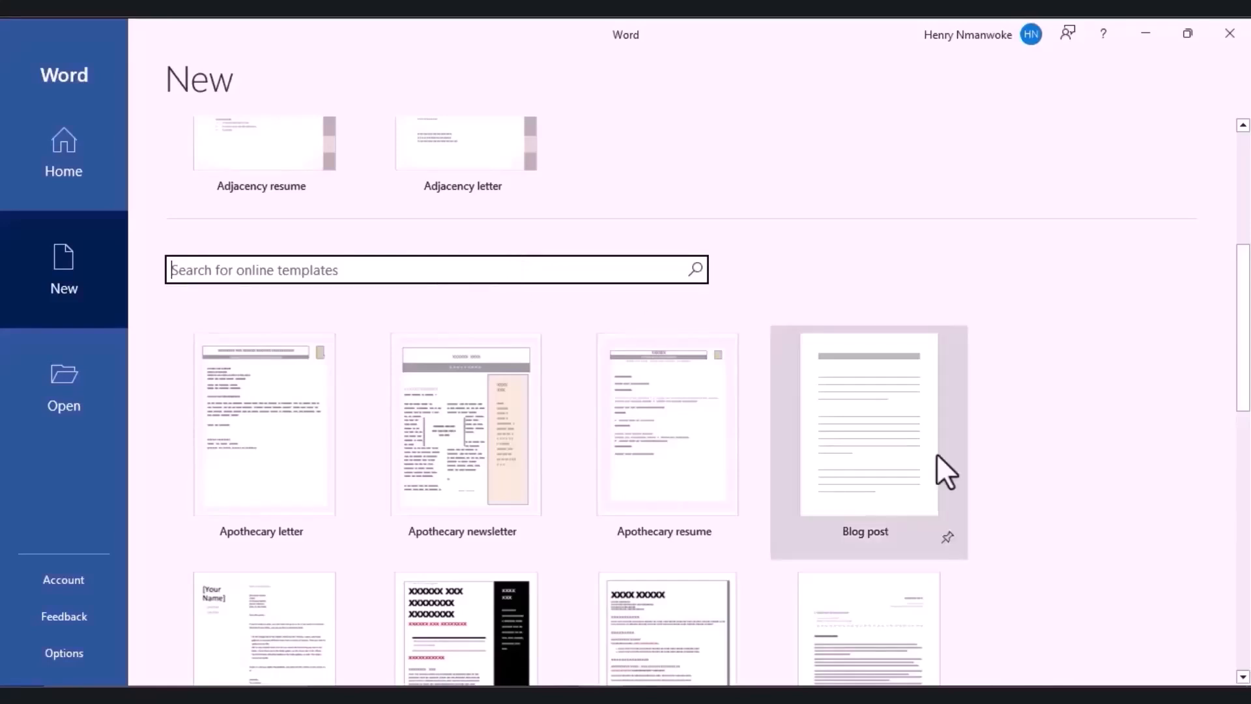
pyautogui.click(1128, 589)
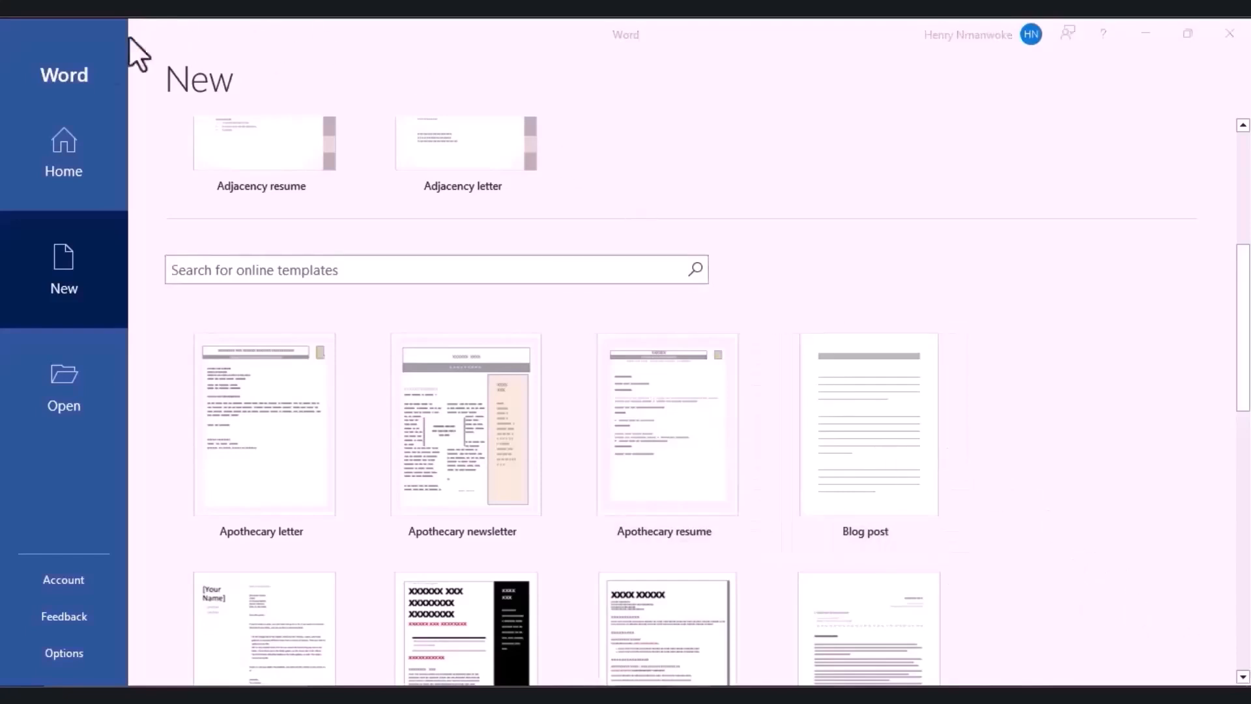
# Return to the Home start page and look through the recent and pinned document lists.
pyautogui.click(79, 148)
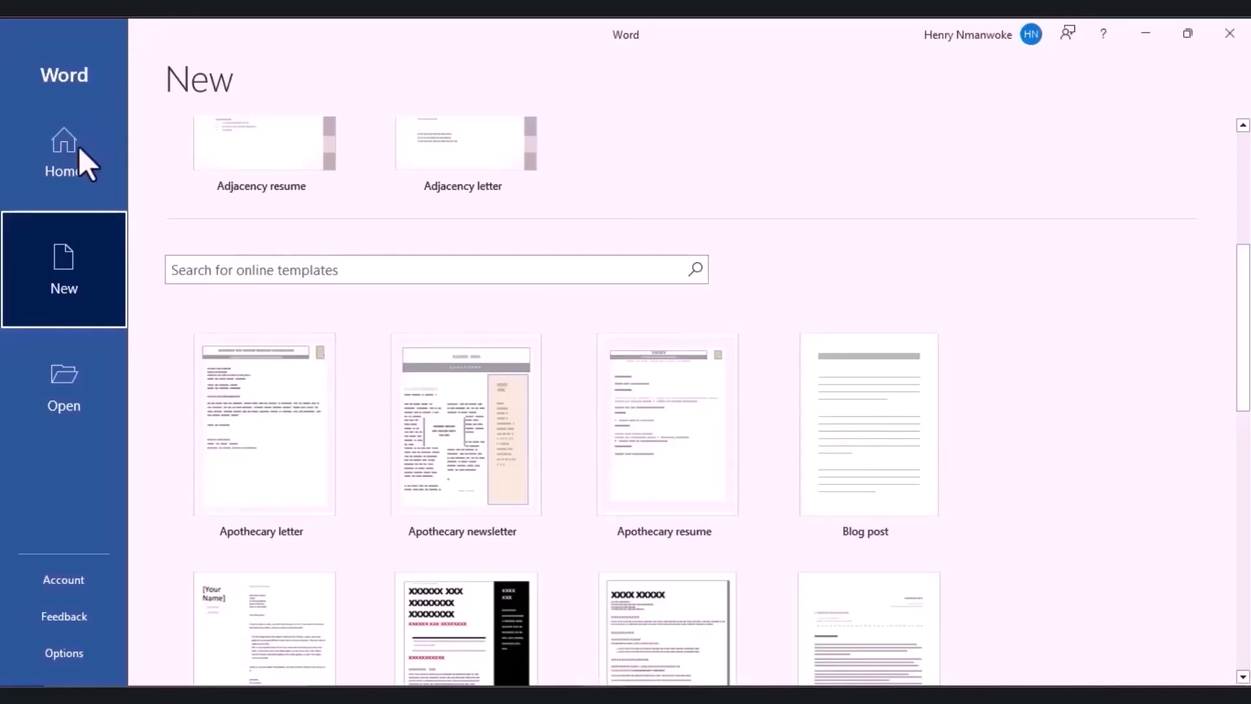
pyautogui.click(79, 148)
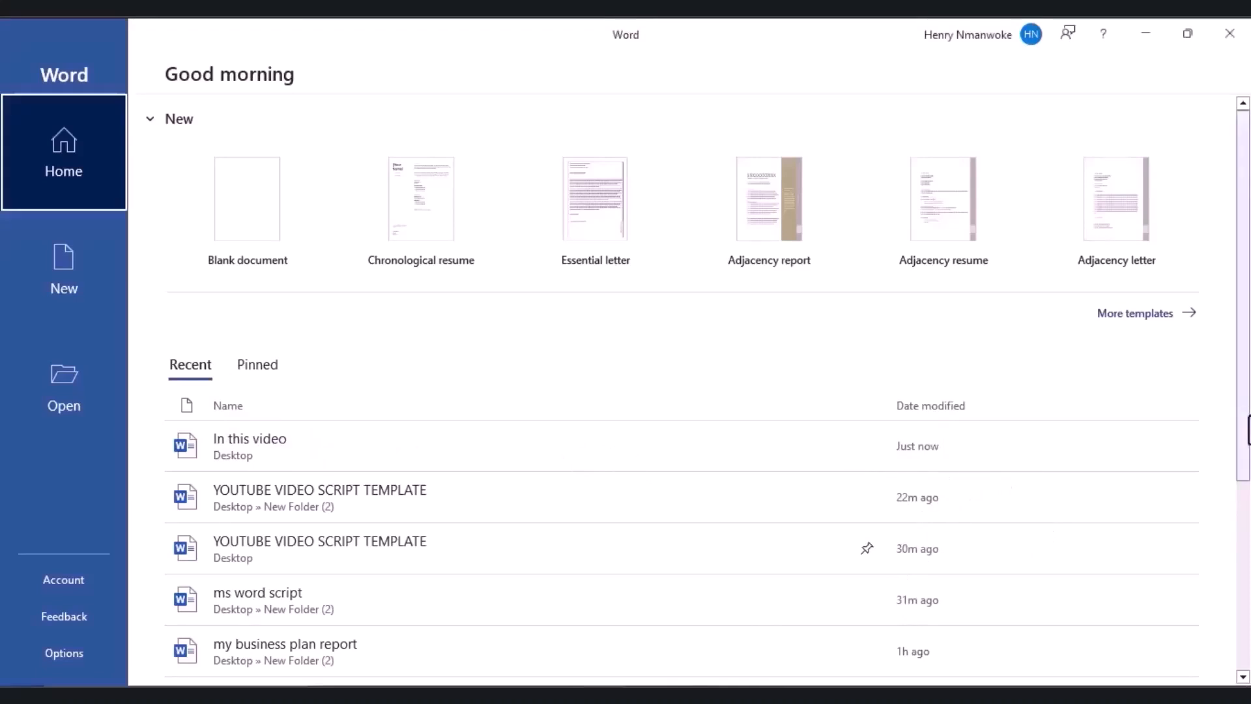
pyautogui.moveTo(1247, 425); pyautogui.dragTo(1241, 547)
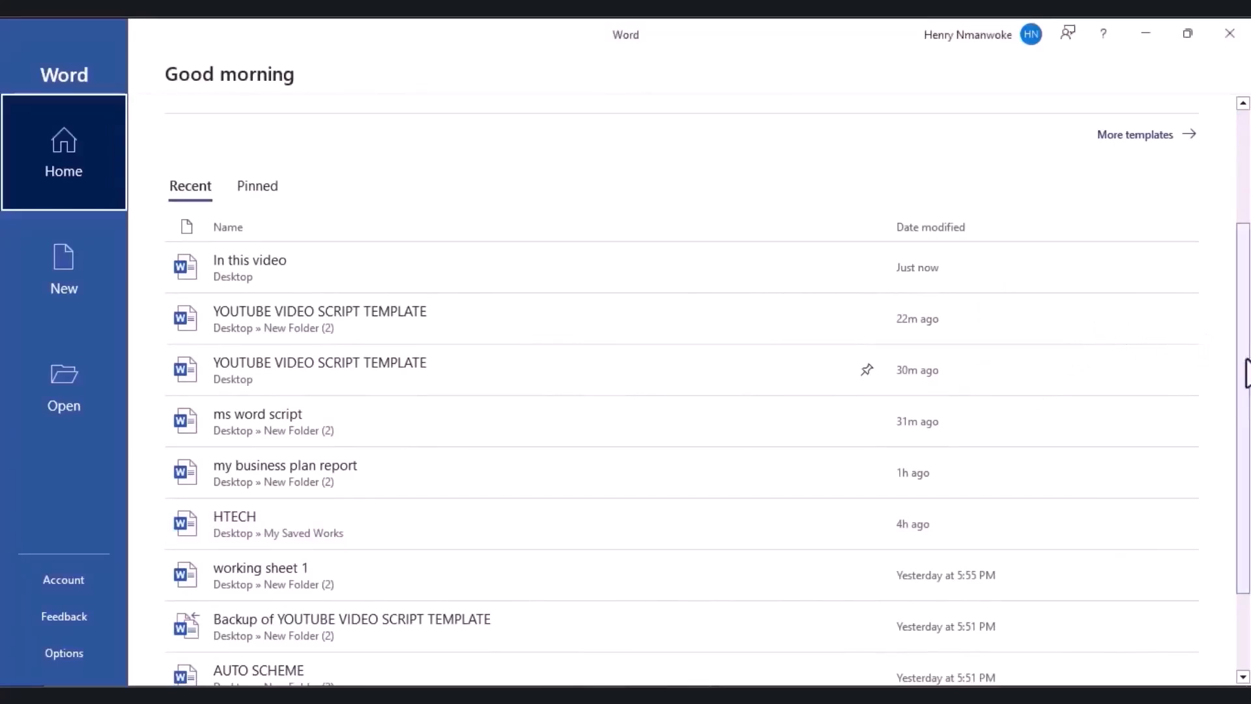
pyautogui.moveTo(1244, 433); pyautogui.dragTo(1242, 469)
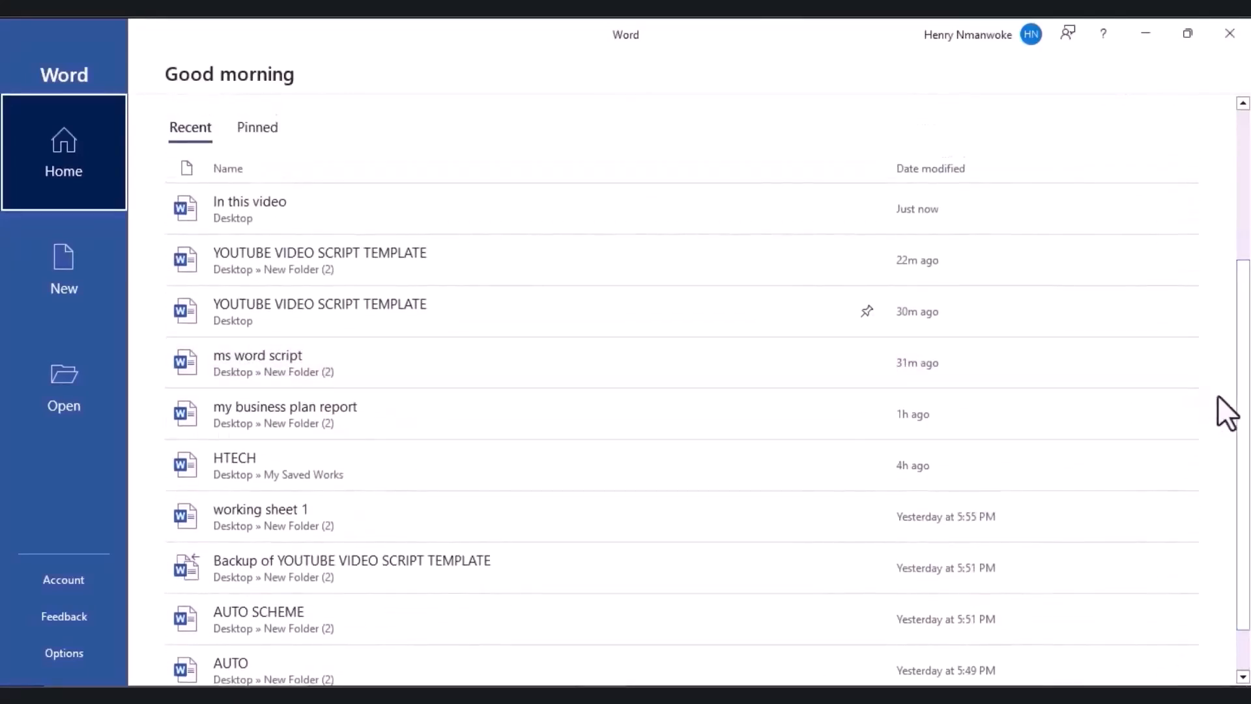
pyautogui.click(261, 126)
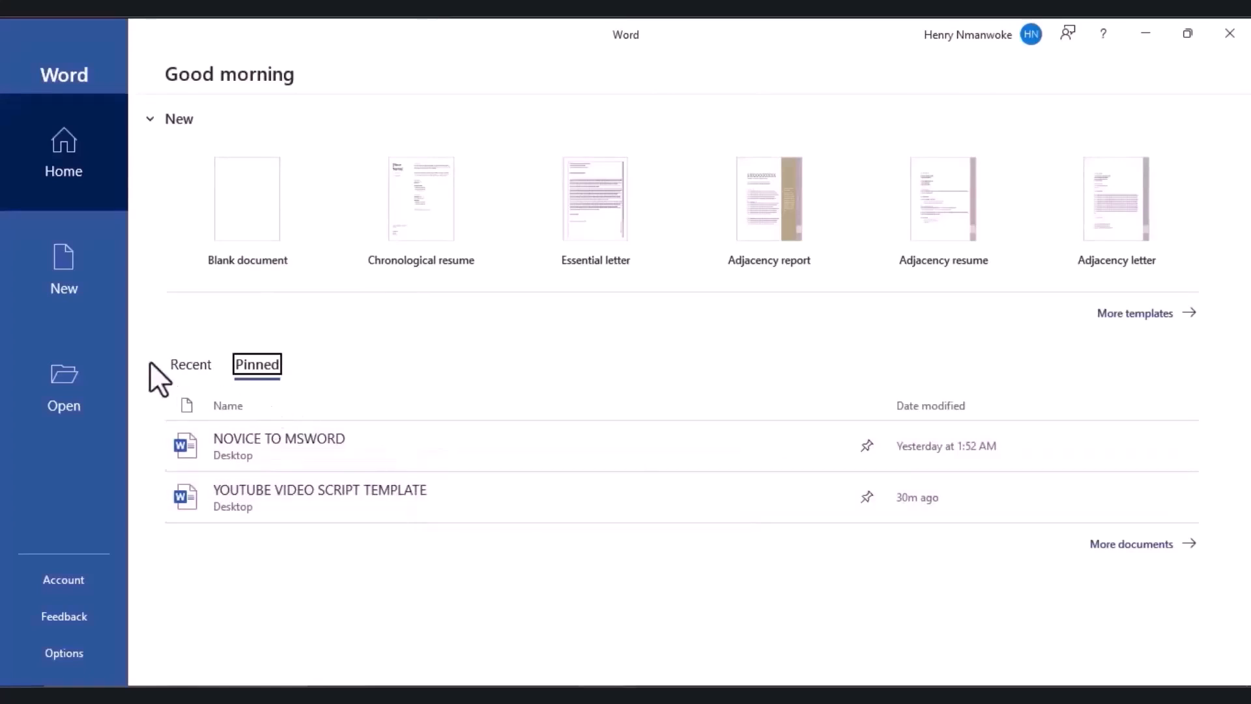
pyautogui.click(183, 371)
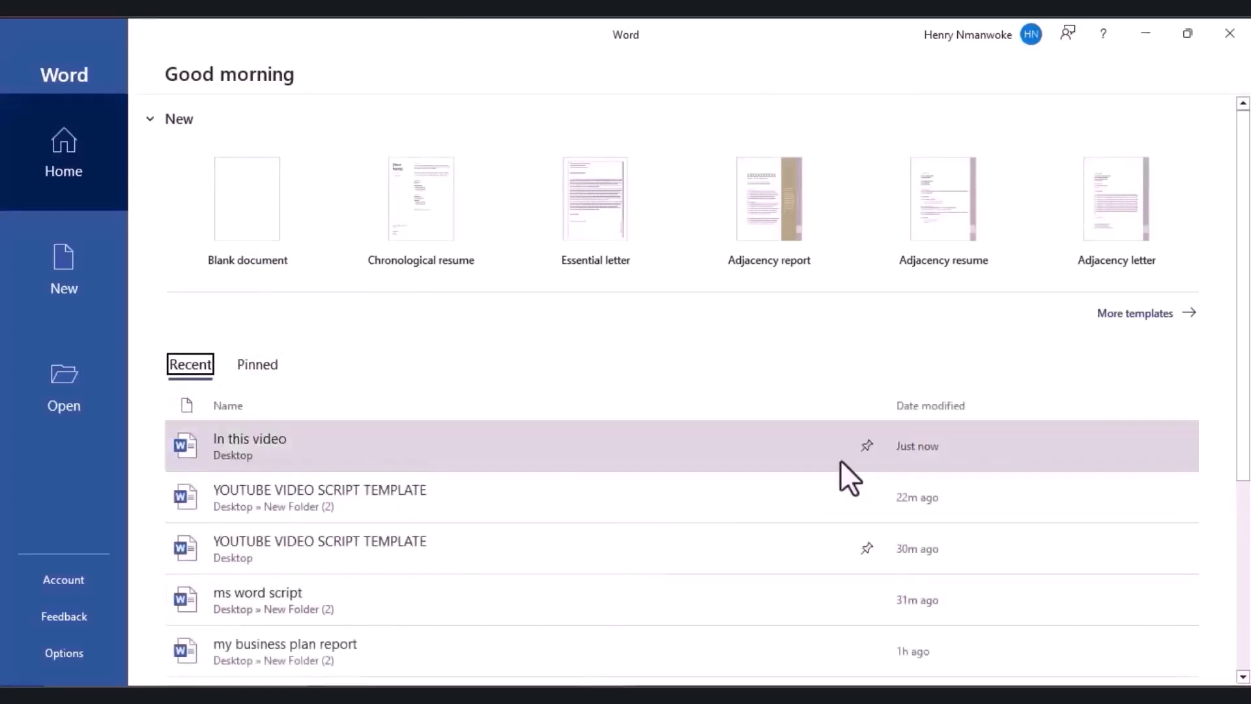
# Pin the document "my business plan report" from the list of recent documents.
pyautogui.moveTo(1244, 405); pyautogui.dragTo(1244, 583)
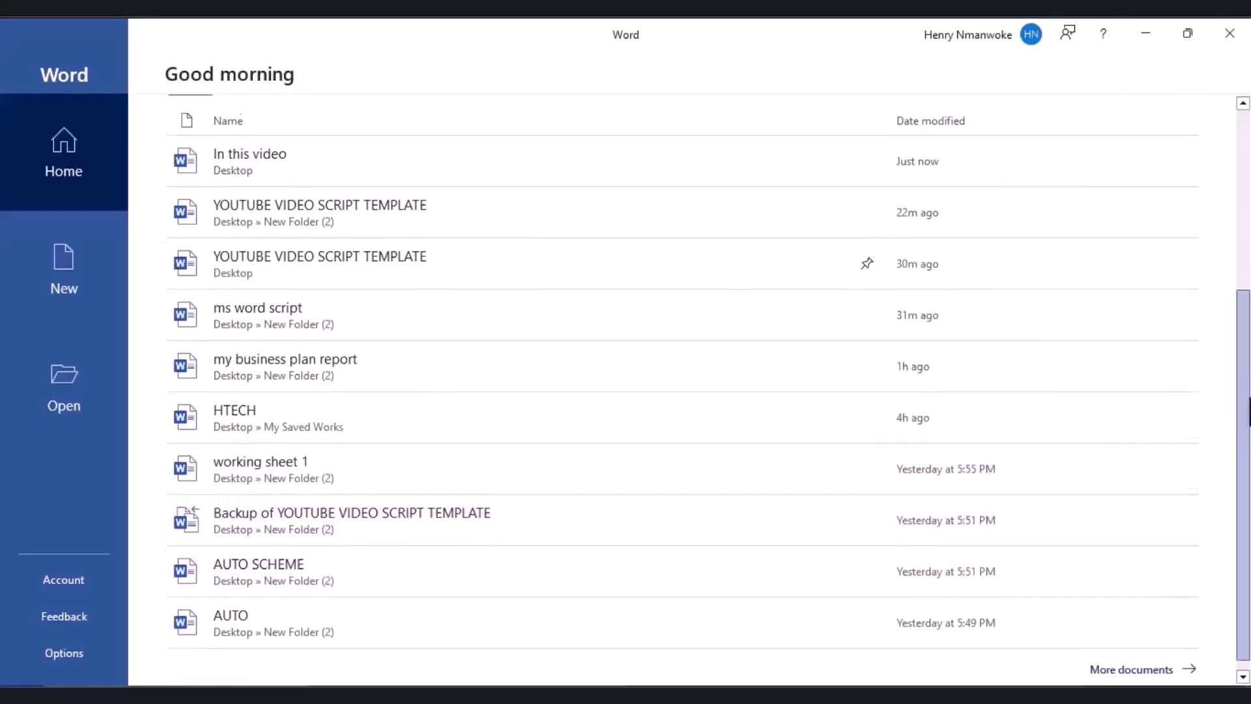
pyautogui.moveTo(1248, 405); pyautogui.dragTo(1247, 460)
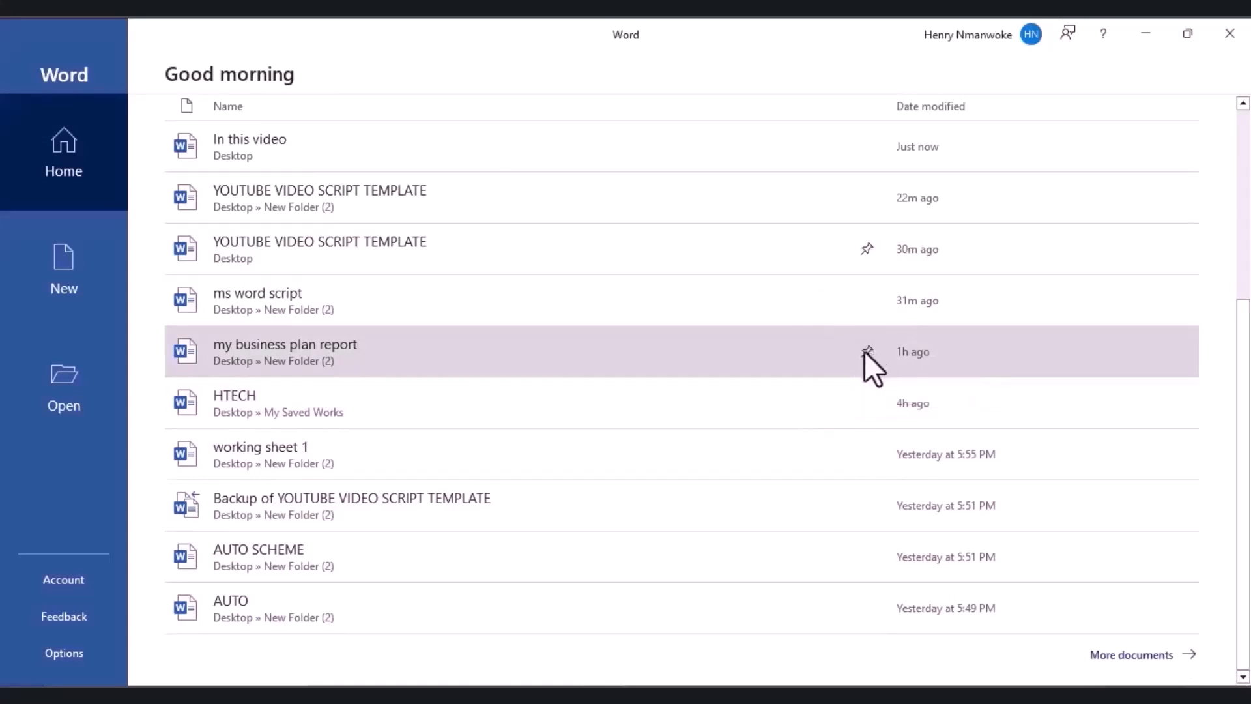
pyautogui.click(864, 351)
pyautogui.click(865, 350)
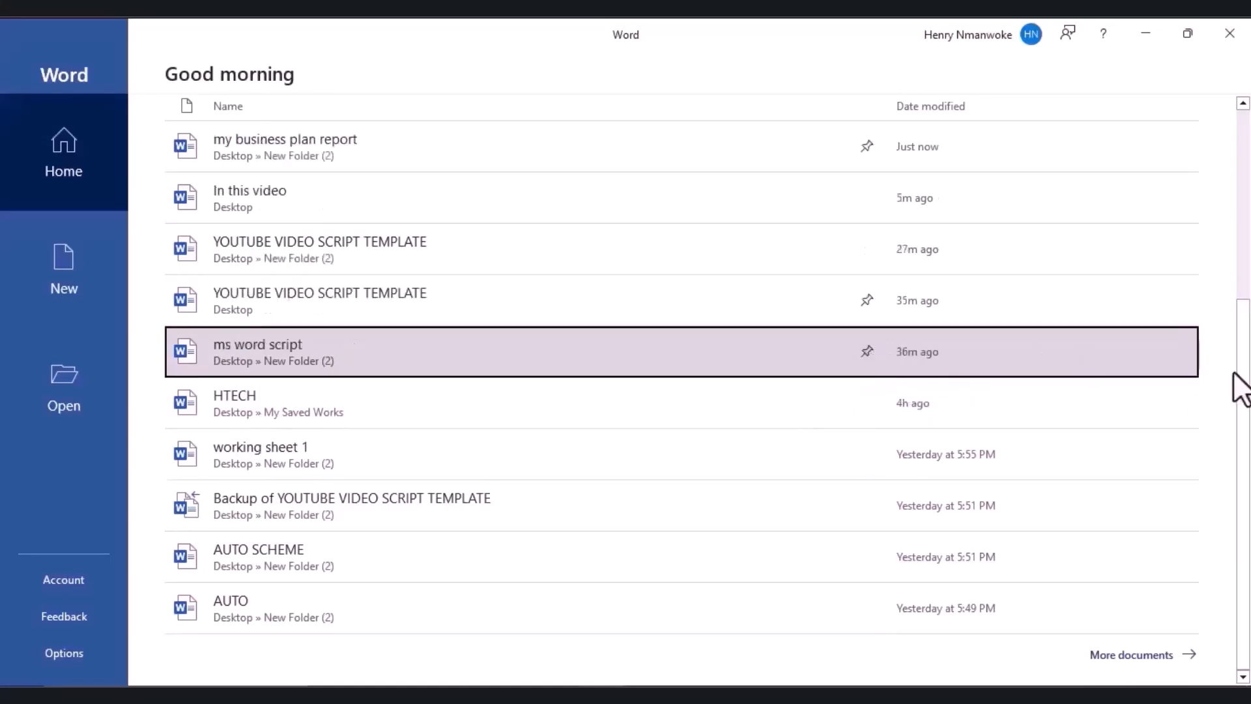
# Check the list of pinned documents and return to looking through the recent documents.
pyautogui.moveTo(1247, 379); pyautogui.dragTo(1245, 221)
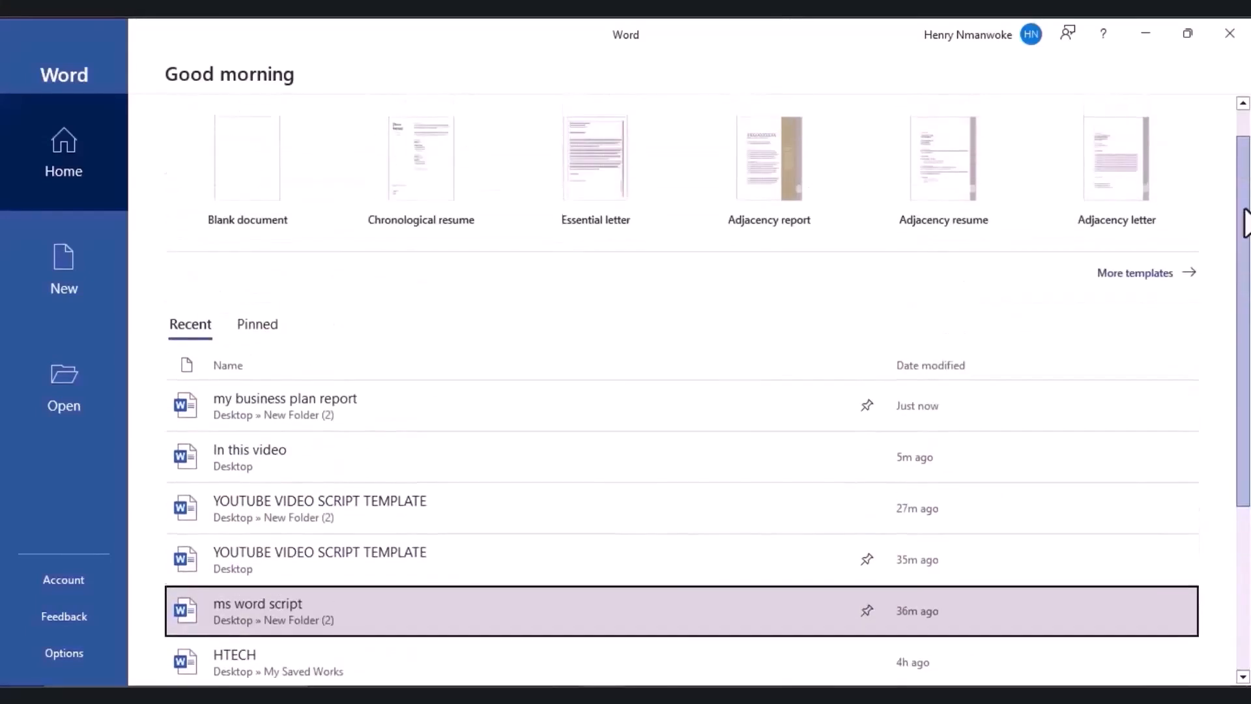
pyautogui.click(261, 324)
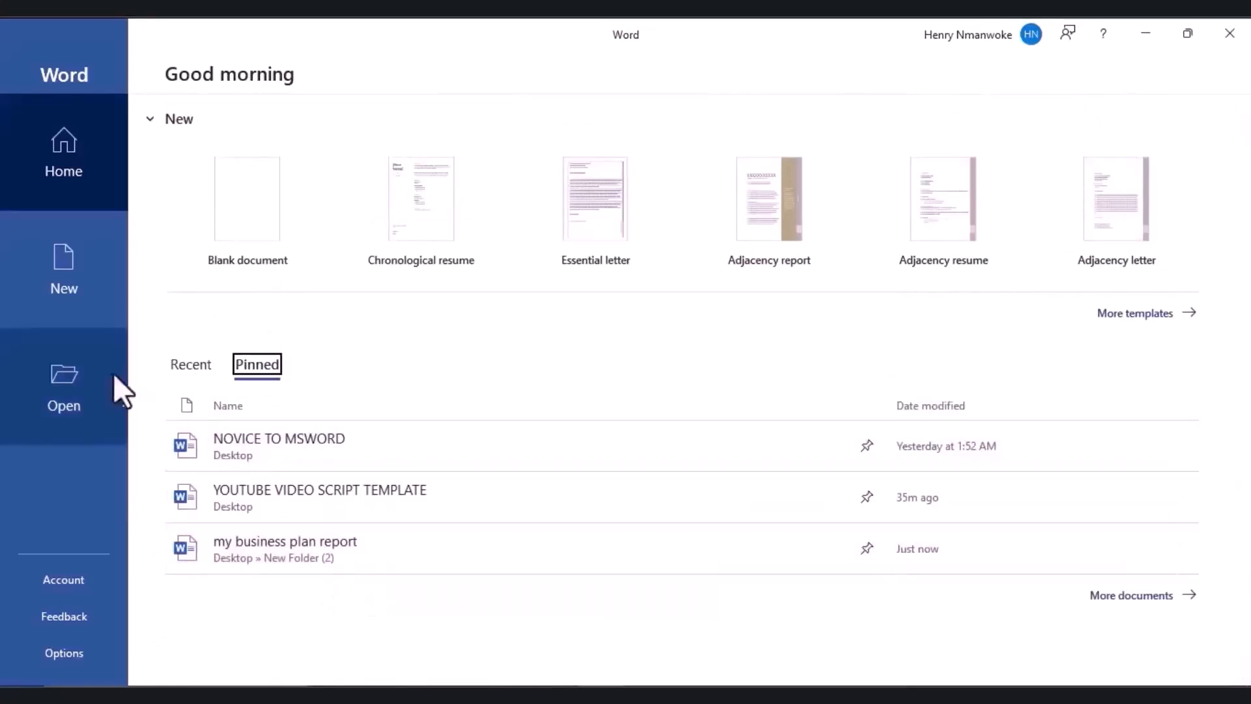
pyautogui.click(178, 369)
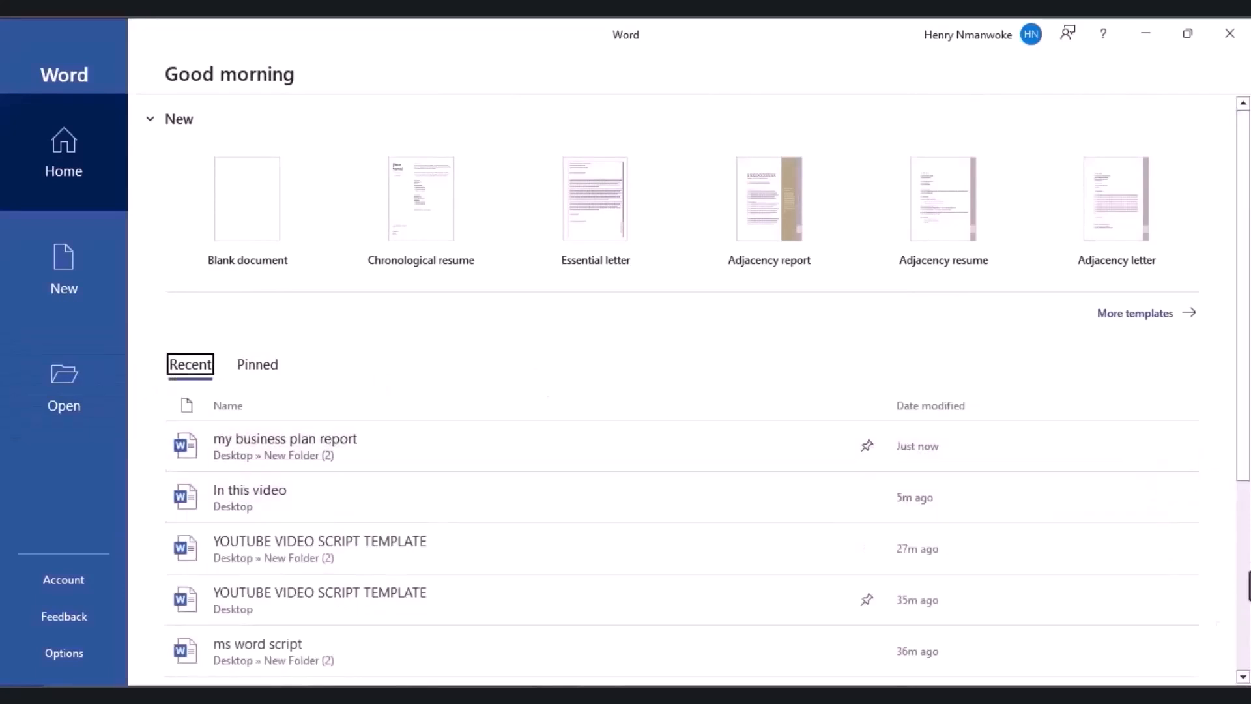
pyautogui.scroll(-4, 1244, 586)
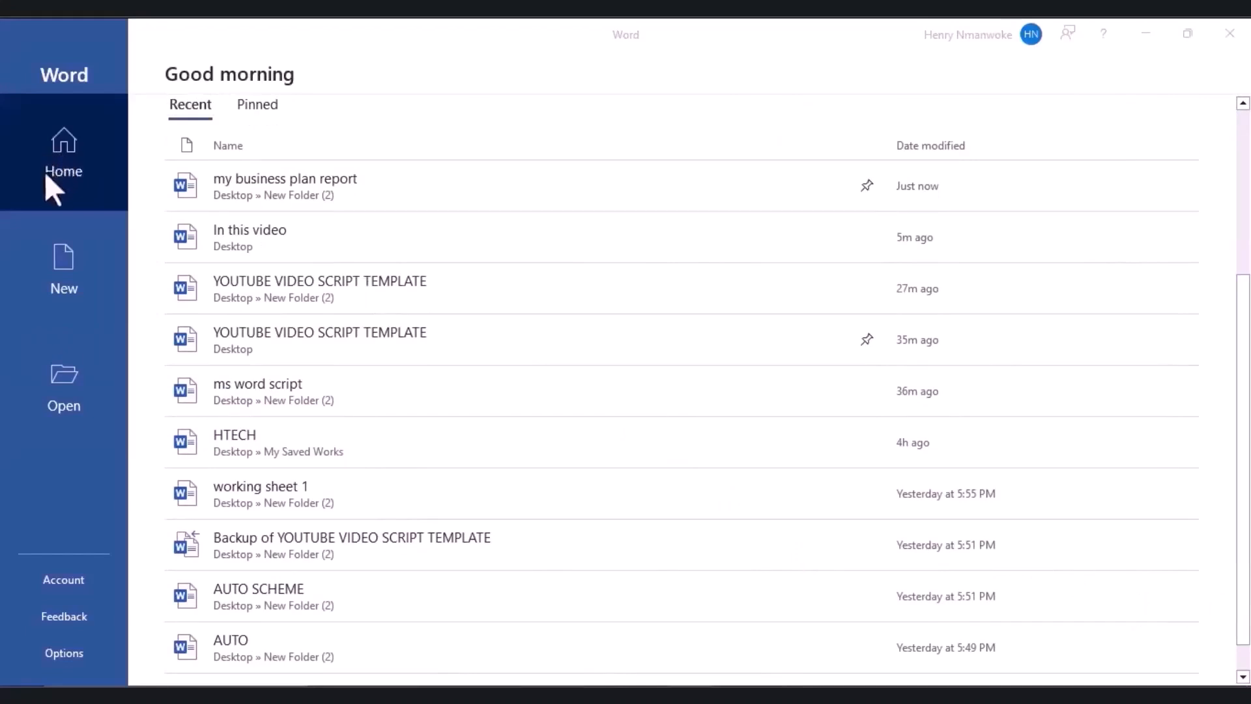
# Create a new document from the Essential letter template and look through the letter's placeholder body text.
pyautogui.click(56, 268)
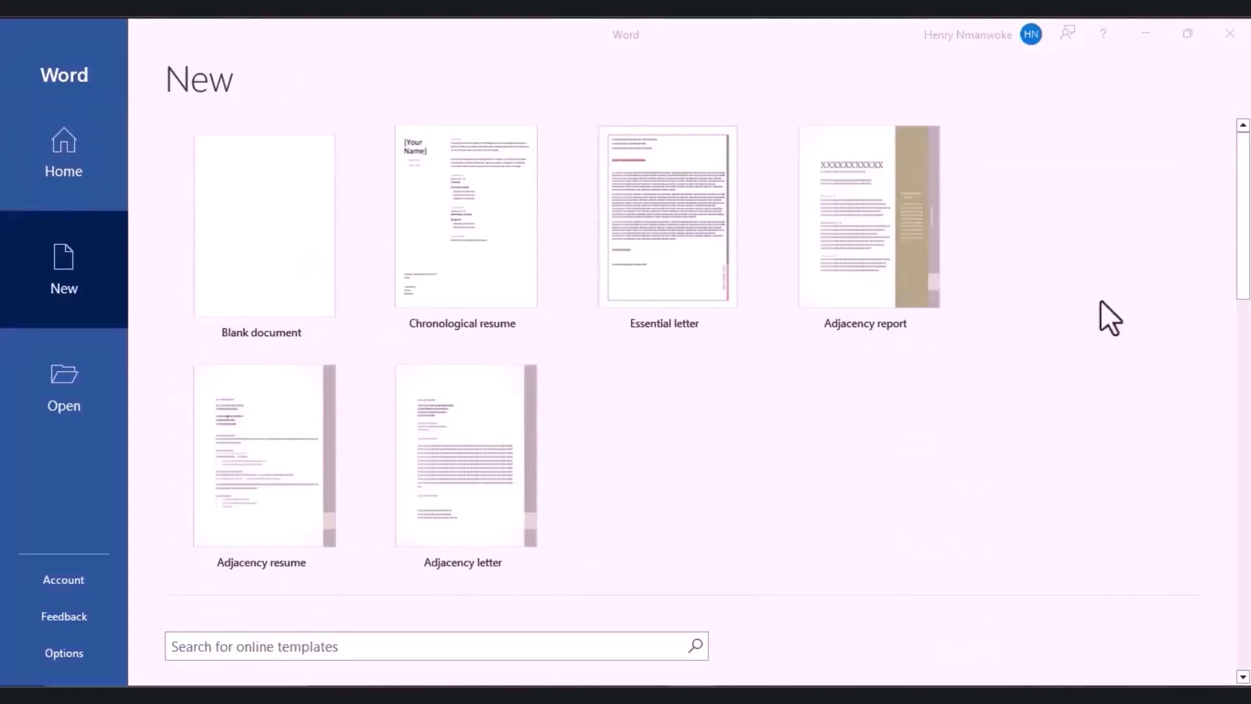
pyautogui.click(1247, 255)
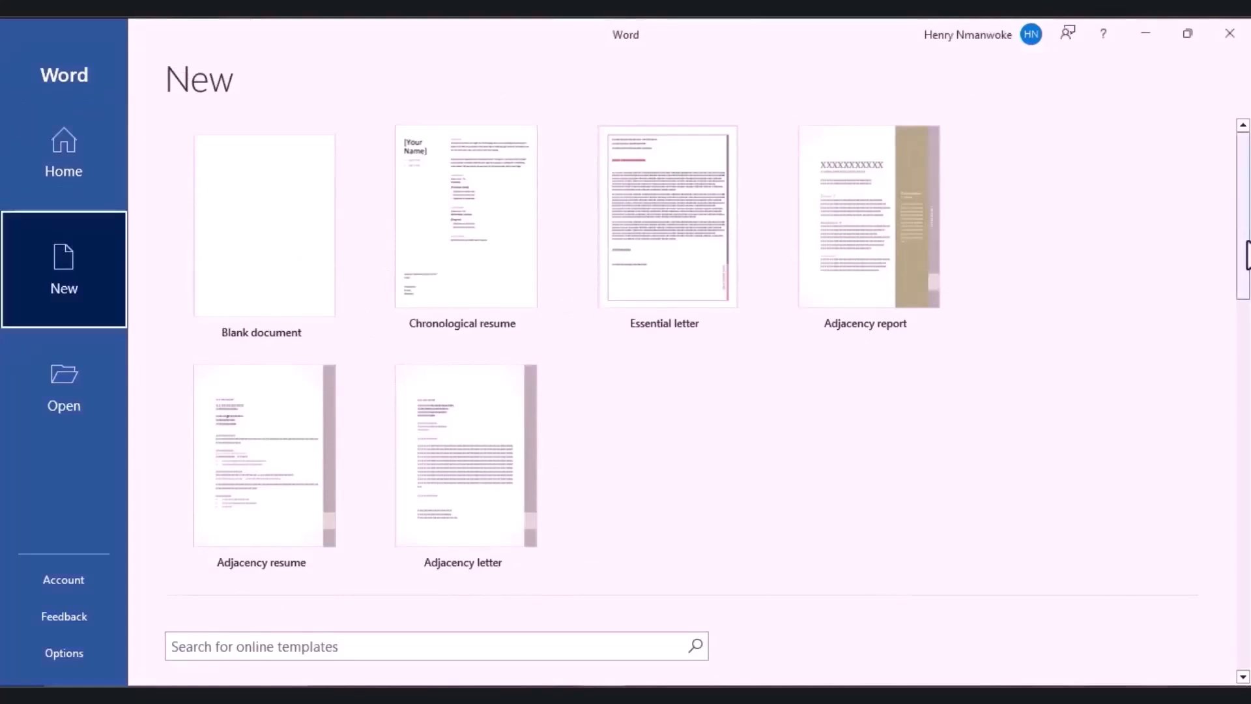
pyautogui.moveTo(1247, 254)
pyautogui.mouseDown()
pyautogui.moveTo(1247, 280)
pyautogui.moveTo(1247, 267)
pyautogui.mouseUp()
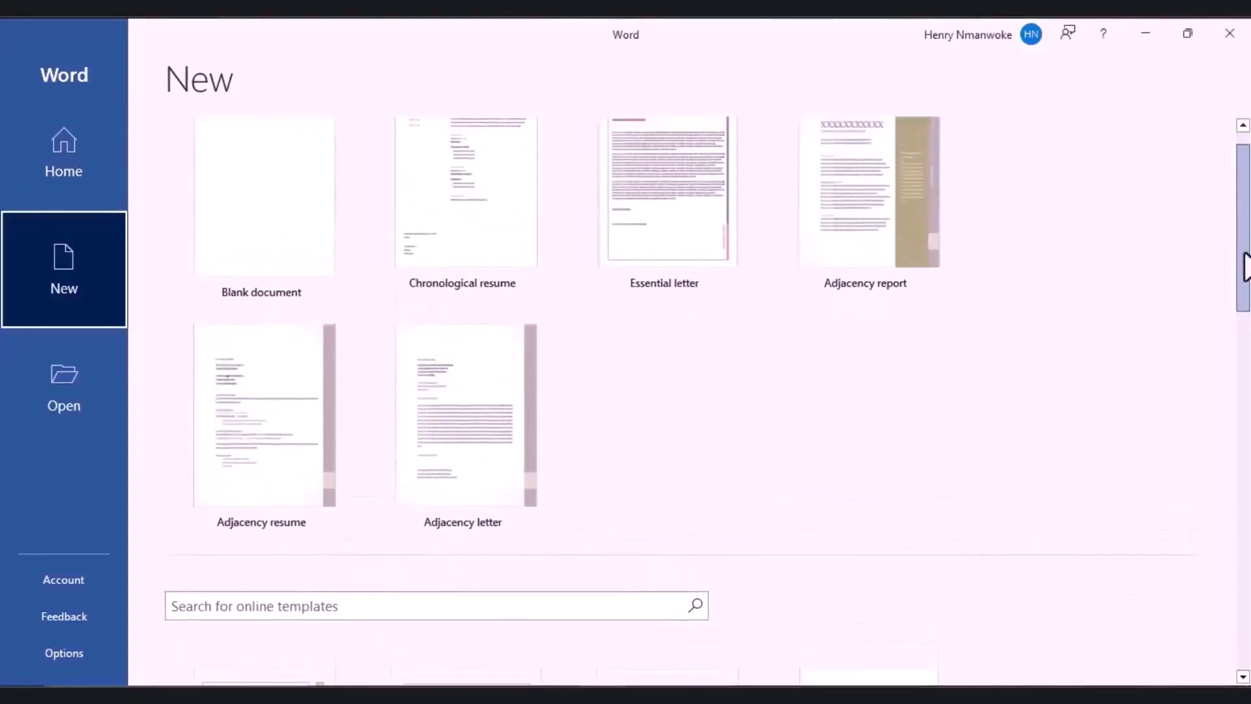
pyautogui.click(702, 215)
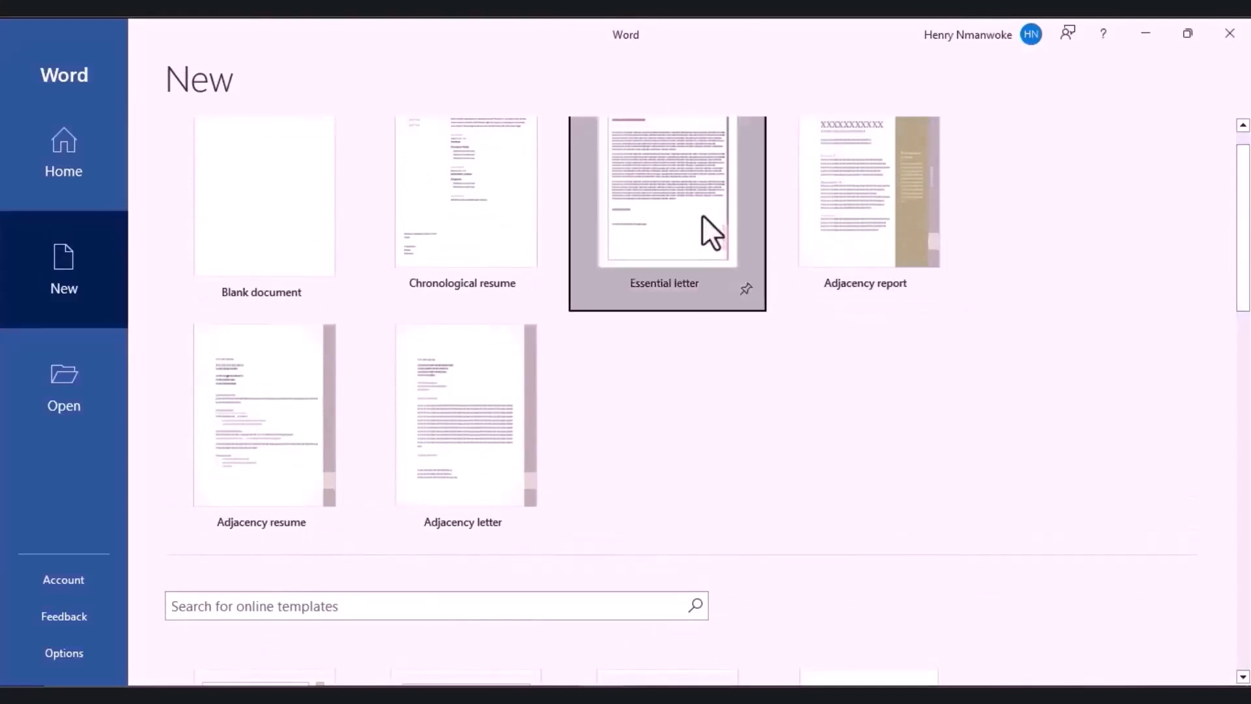
pyautogui.click(701, 214)
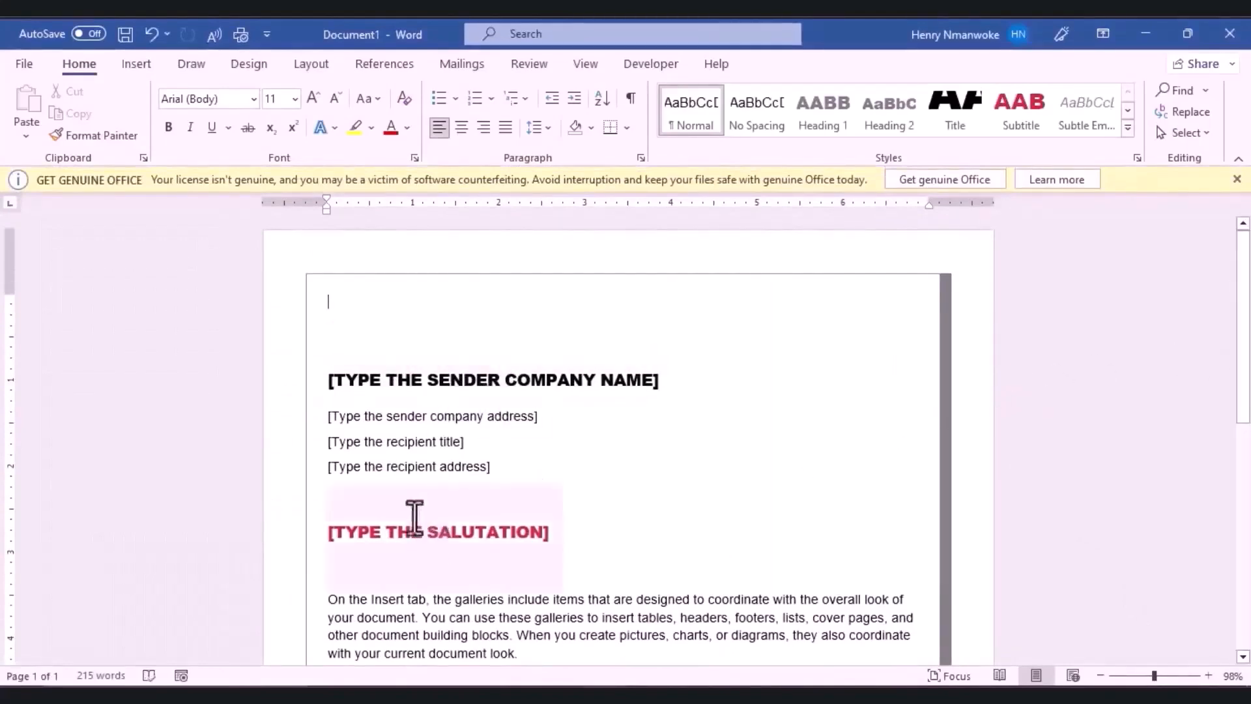
pyautogui.click(397, 648)
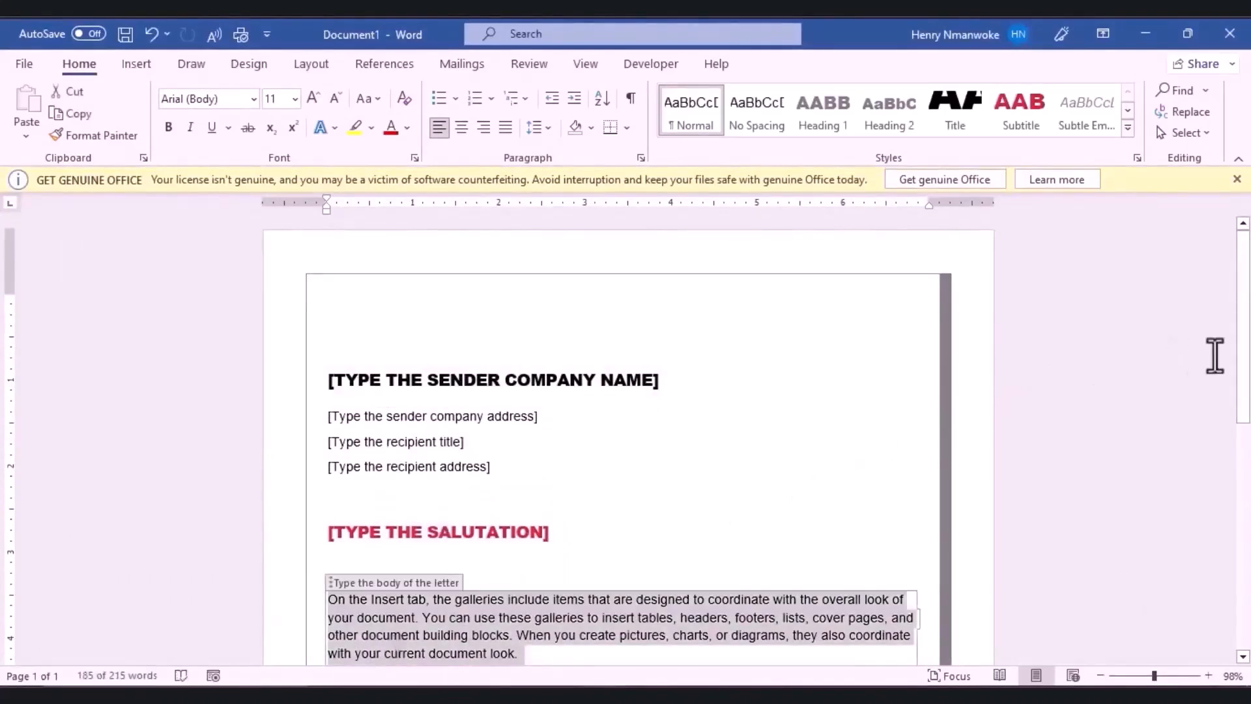
pyautogui.moveTo(1247, 340); pyautogui.dragTo(1245, 395)
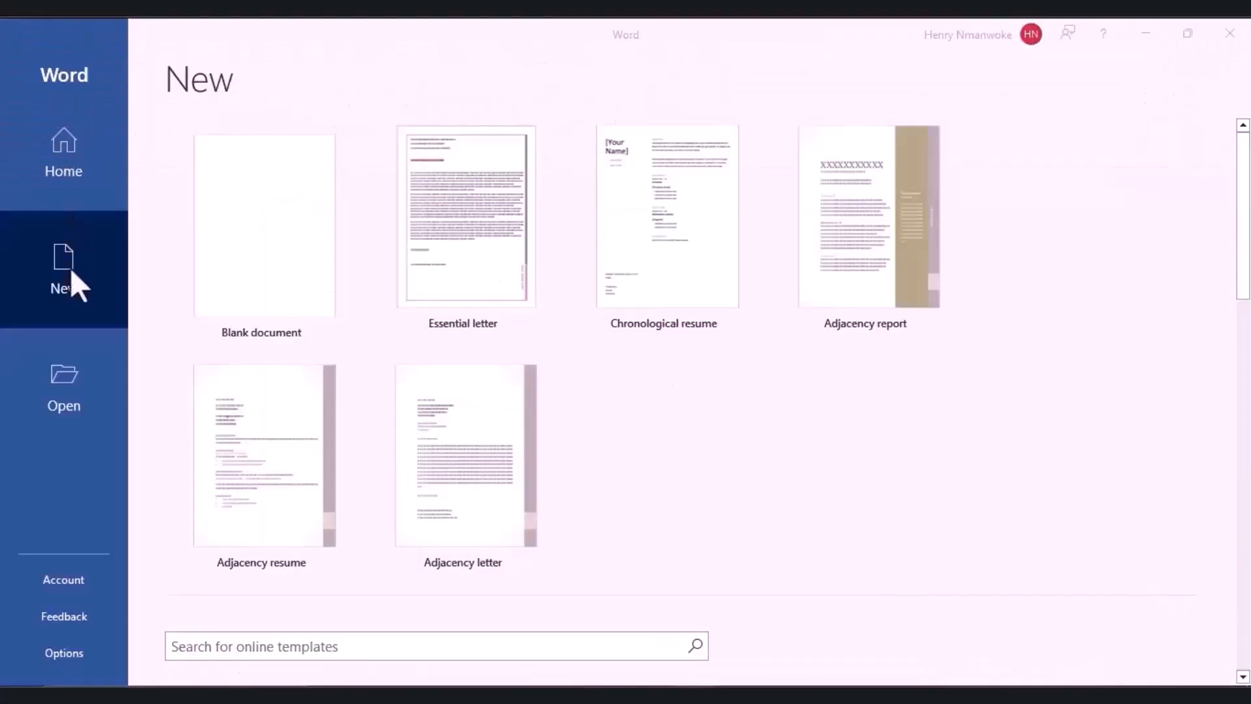
# Examine the Open page's This PC location and the computer's folders and drives in the file dialog, and close the dialog.
pyautogui.click(59, 382)
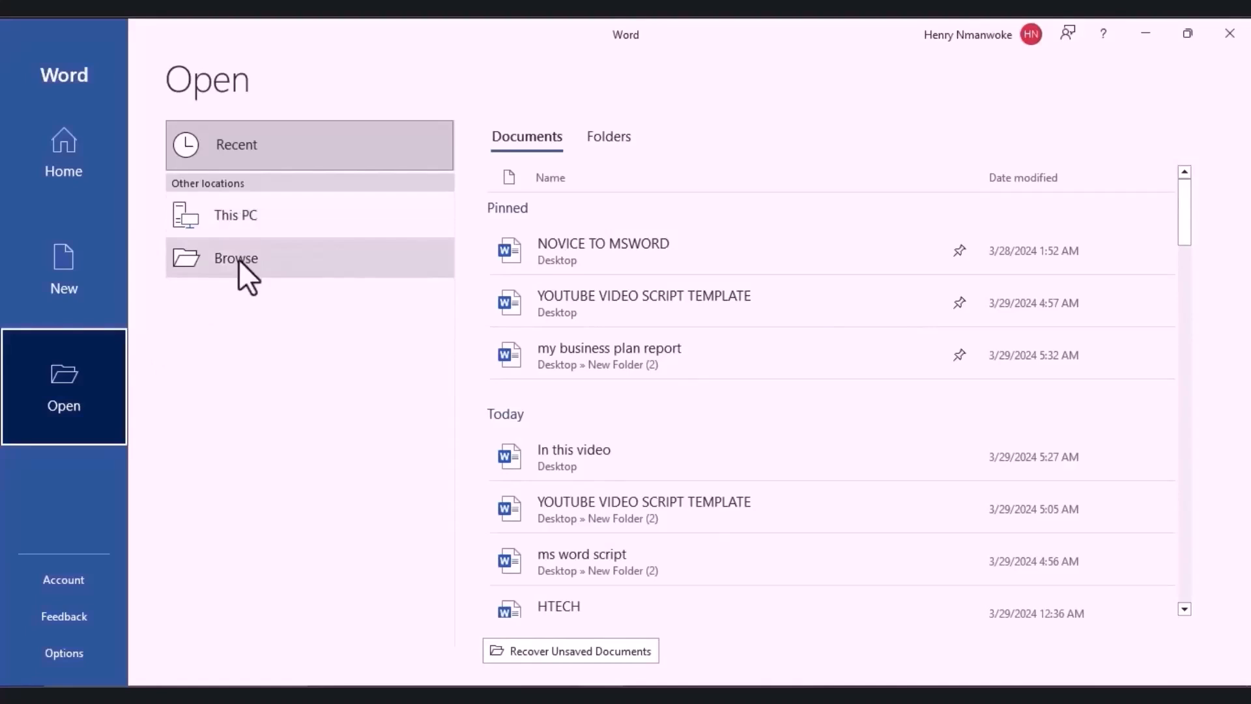
pyautogui.click(332, 228)
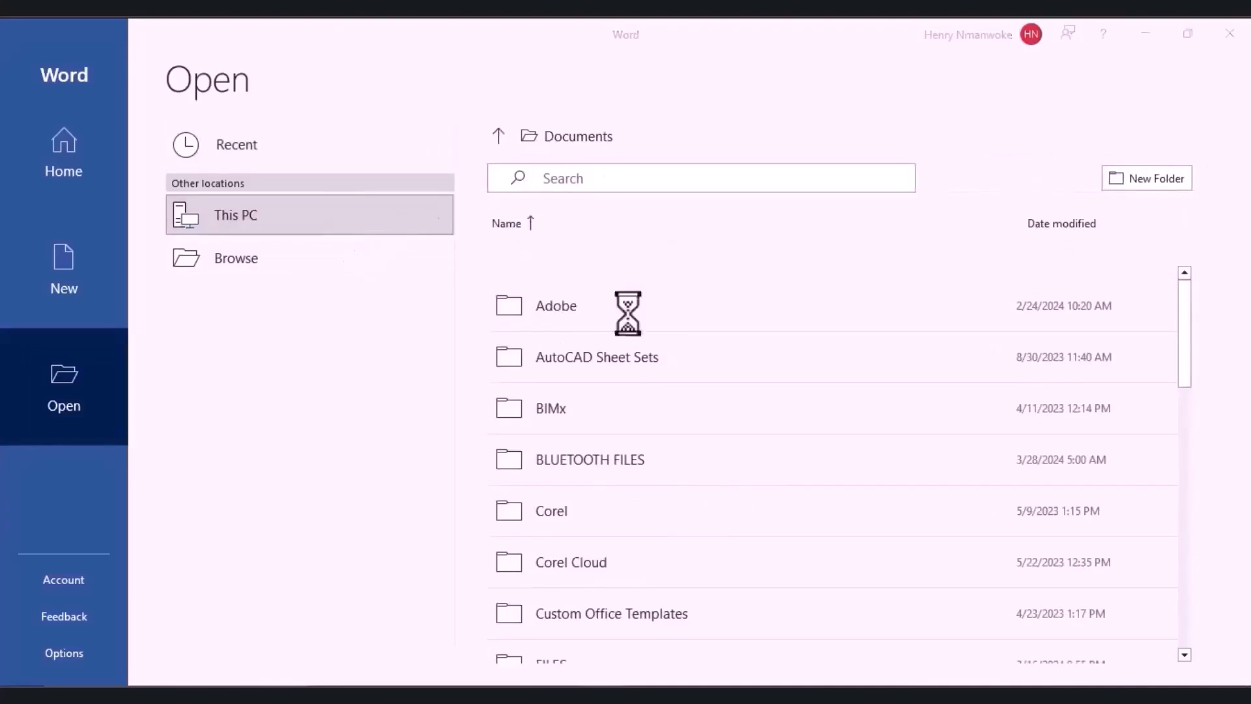
pyautogui.click(507, 142)
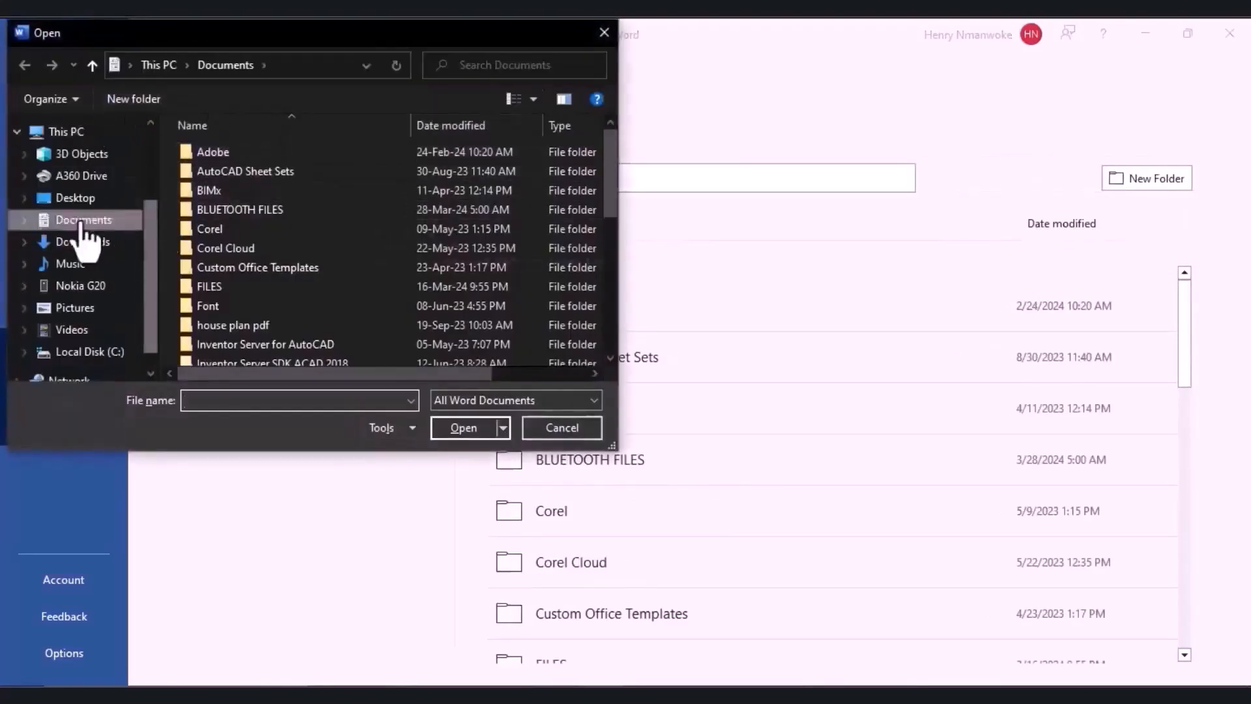
pyautogui.click(54, 138)
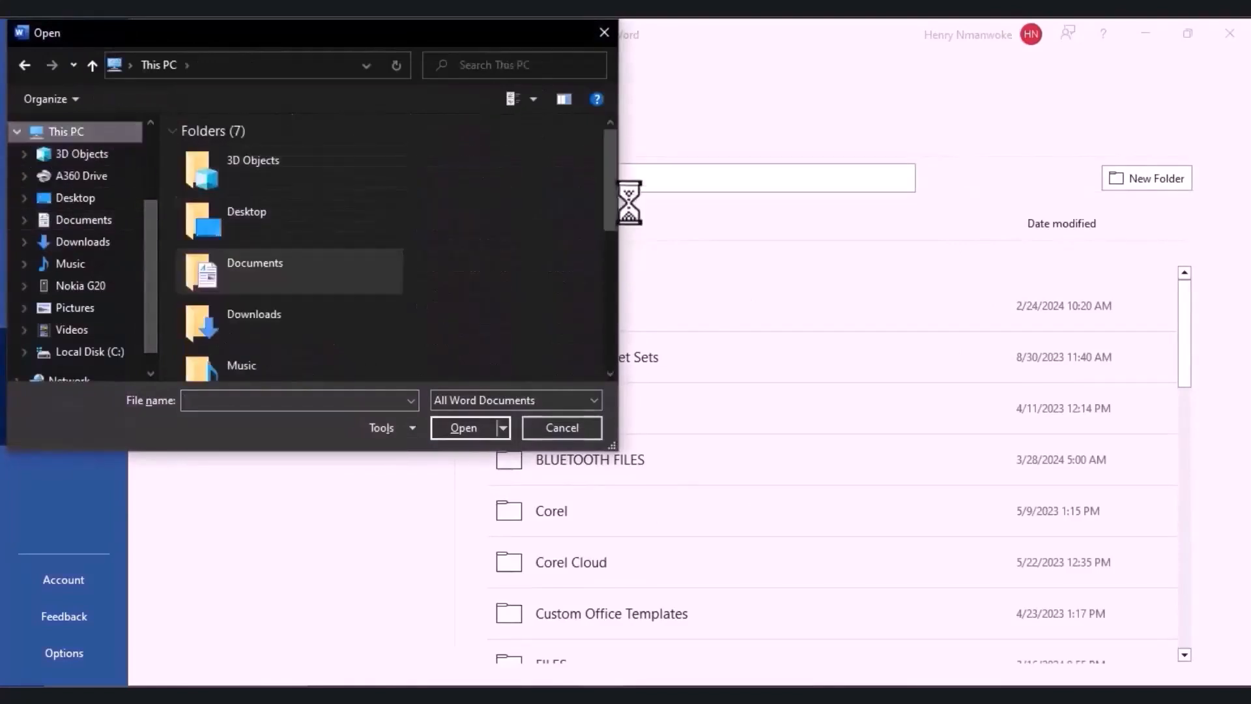
pyautogui.moveTo(615, 177); pyautogui.dragTo(612, 303)
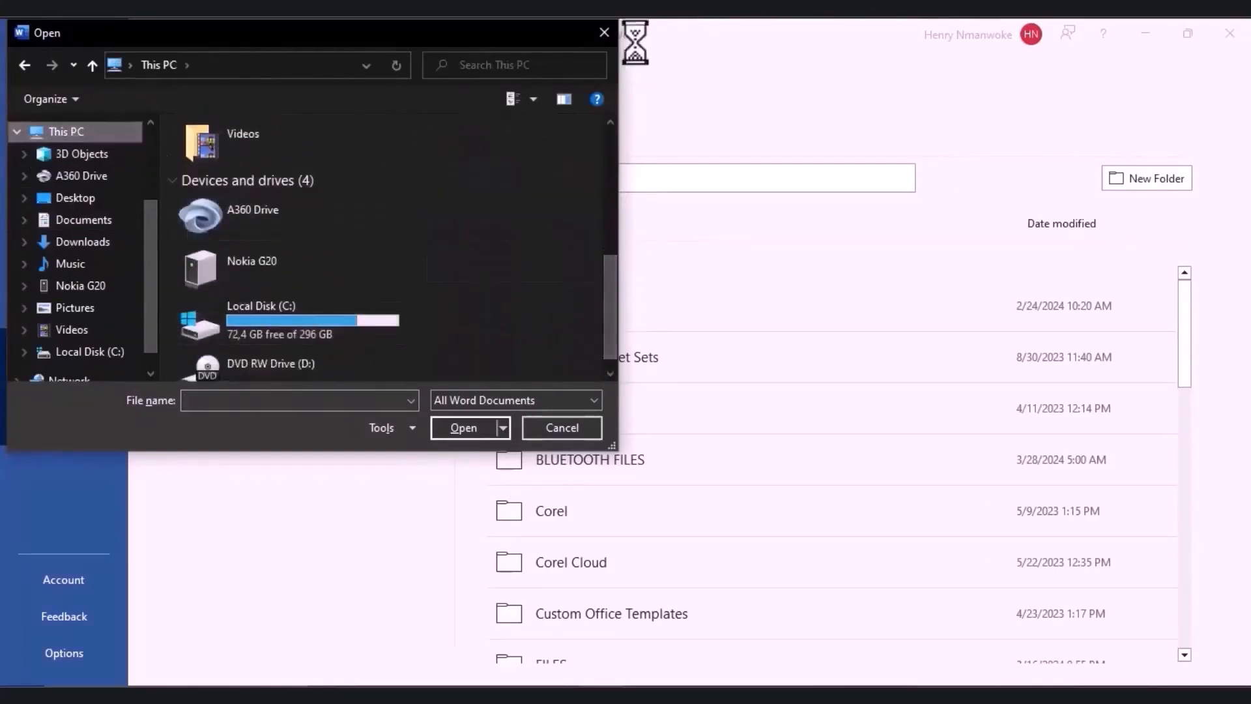
pyautogui.click(605, 36)
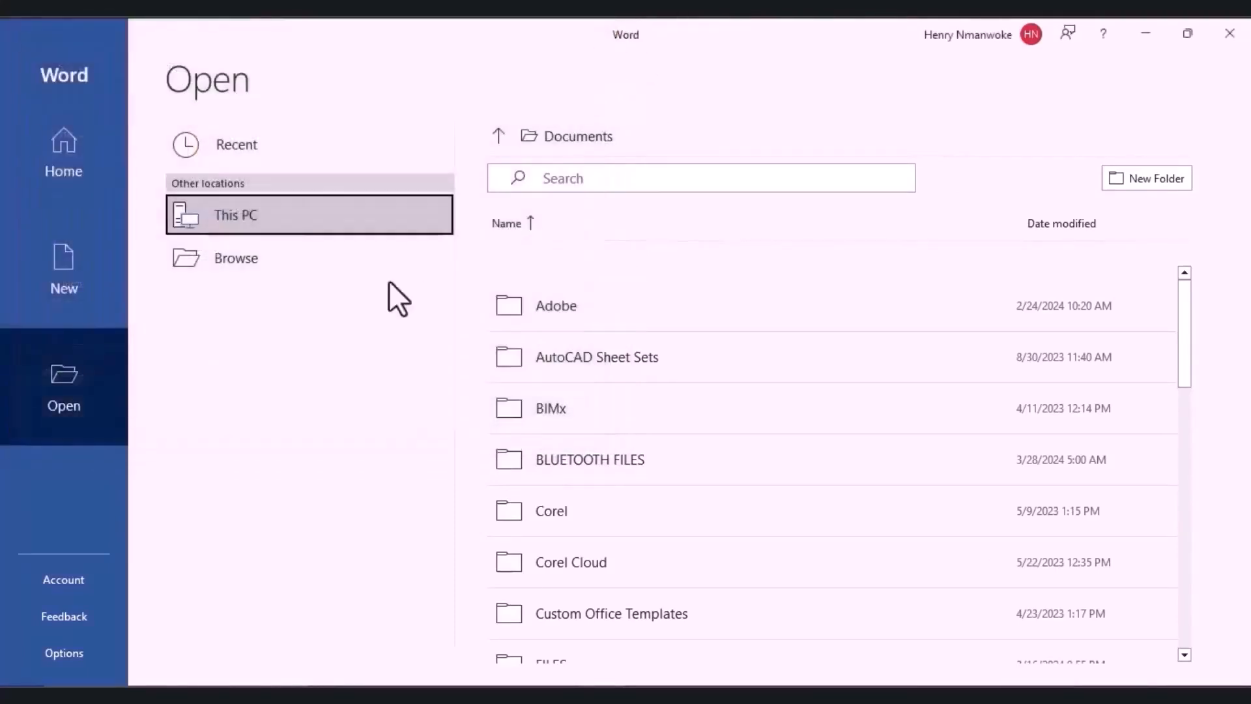
# Browse for a document to open, looking through the storage locations and the contents of the Downloads folder.
pyautogui.click(249, 260)
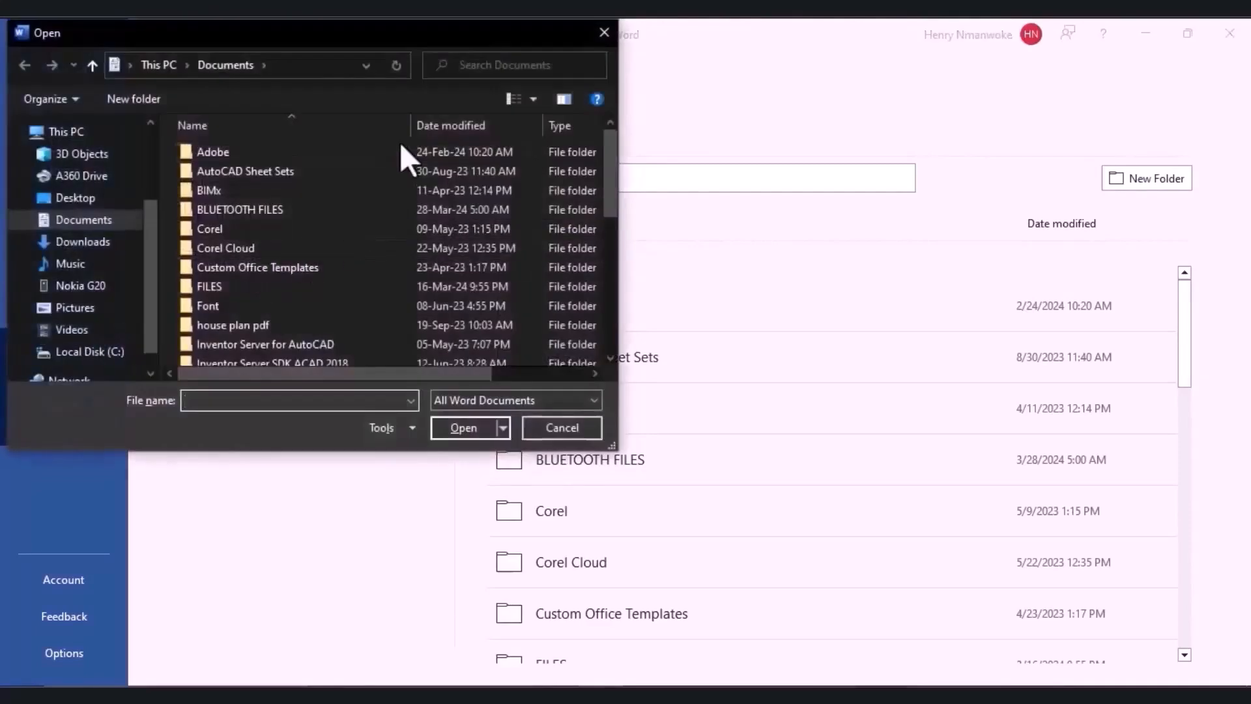
pyautogui.moveTo(146, 280); pyautogui.dragTo(144, 207)
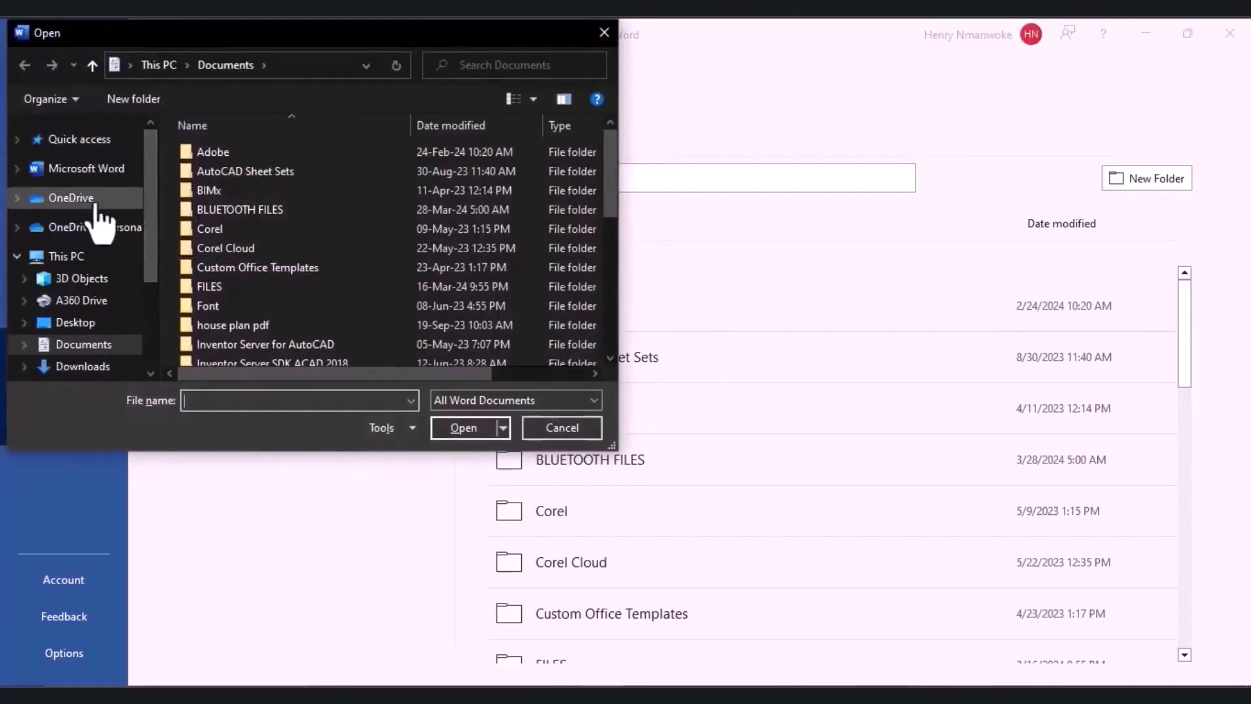
pyautogui.moveTo(147, 194); pyautogui.dragTo(153, 246)
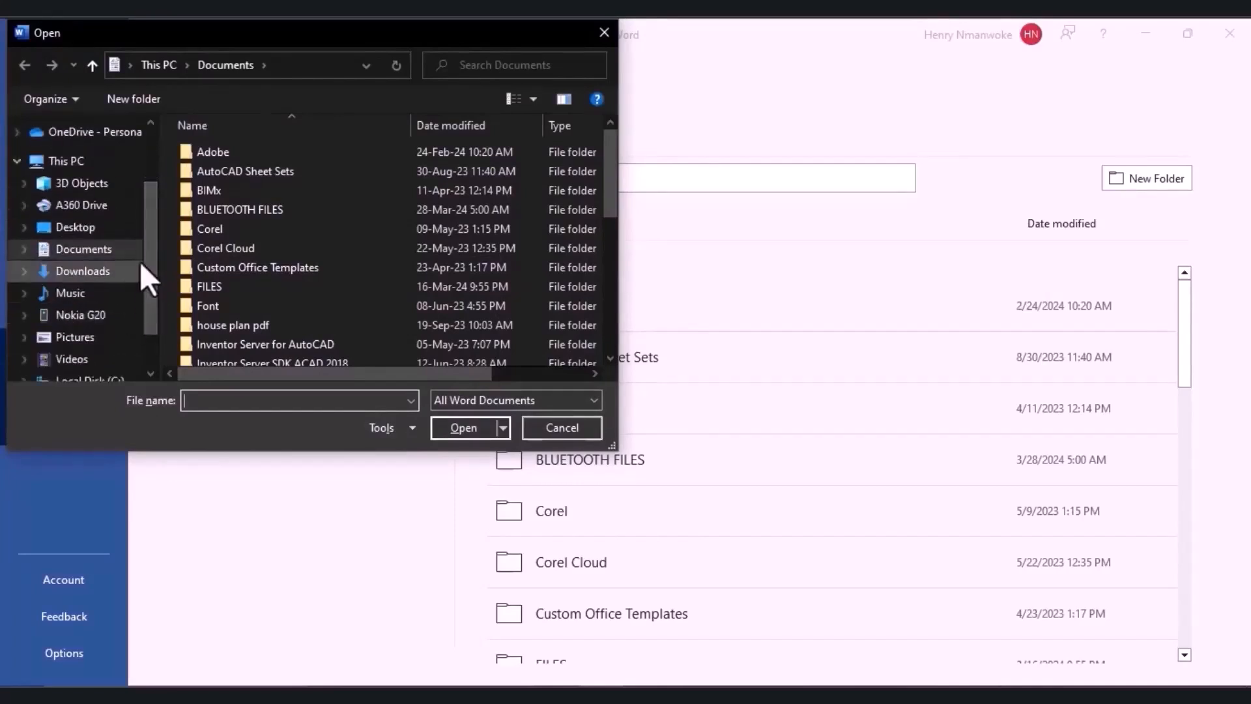
pyautogui.click(140, 266)
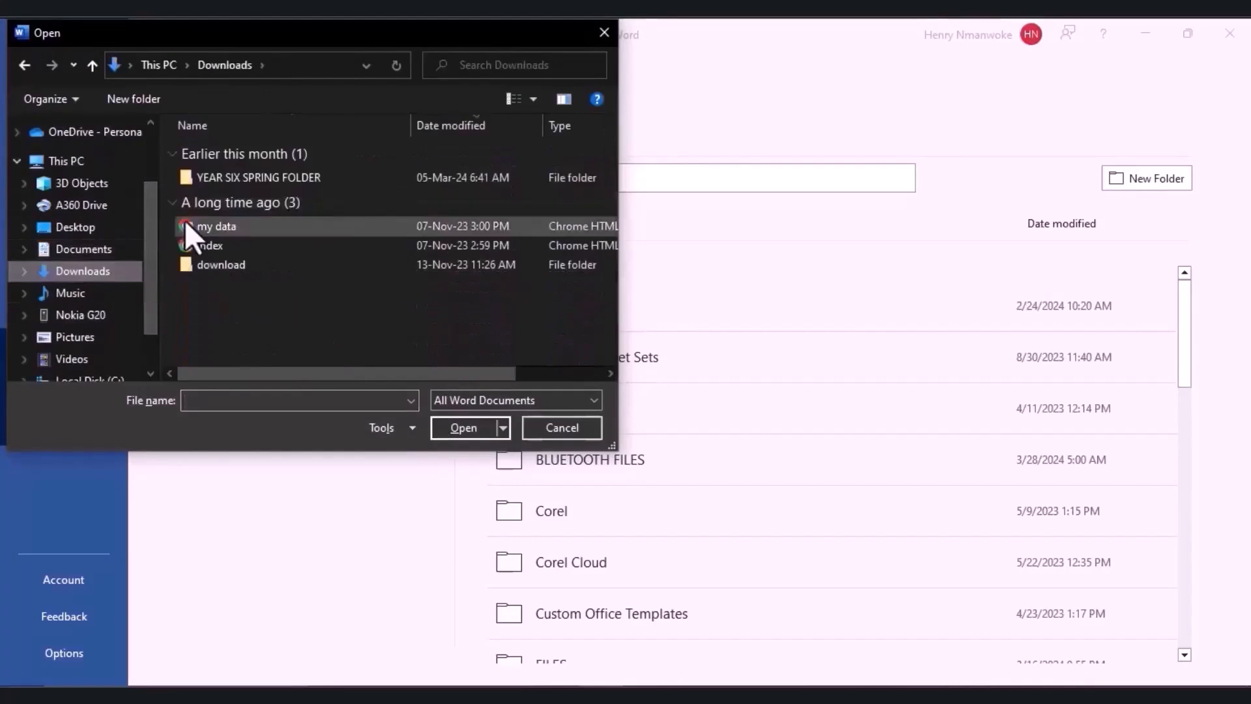
# Open the document ELOQUENT EXCERCISES AND SOLUTIONS from the Desktop folder.
pyautogui.click(106, 224)
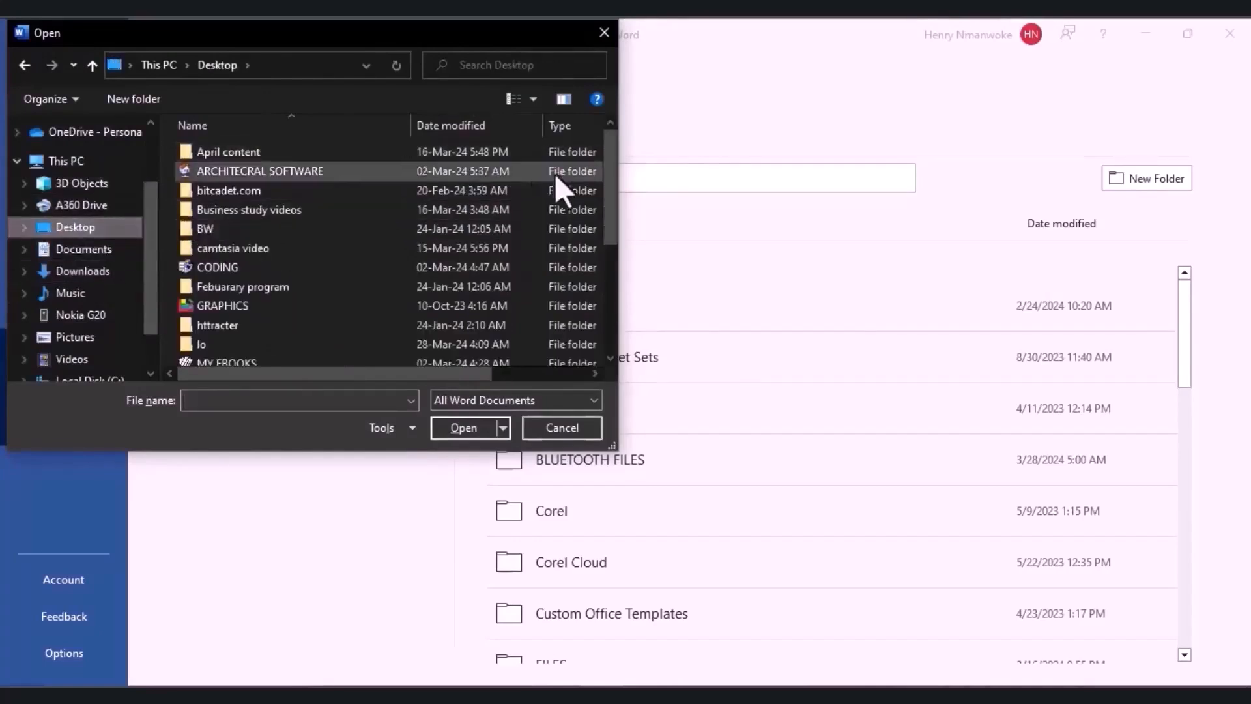
pyautogui.moveTo(609, 182); pyautogui.dragTo(619, 282)
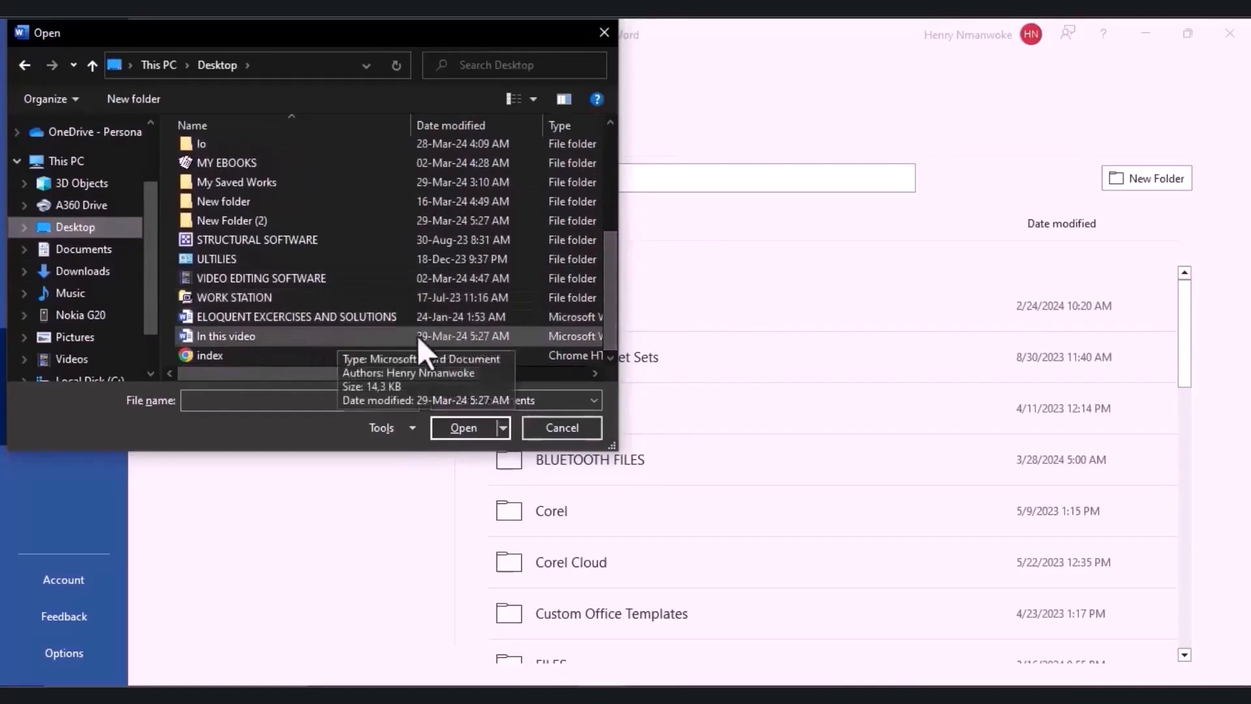
pyautogui.click(333, 315)
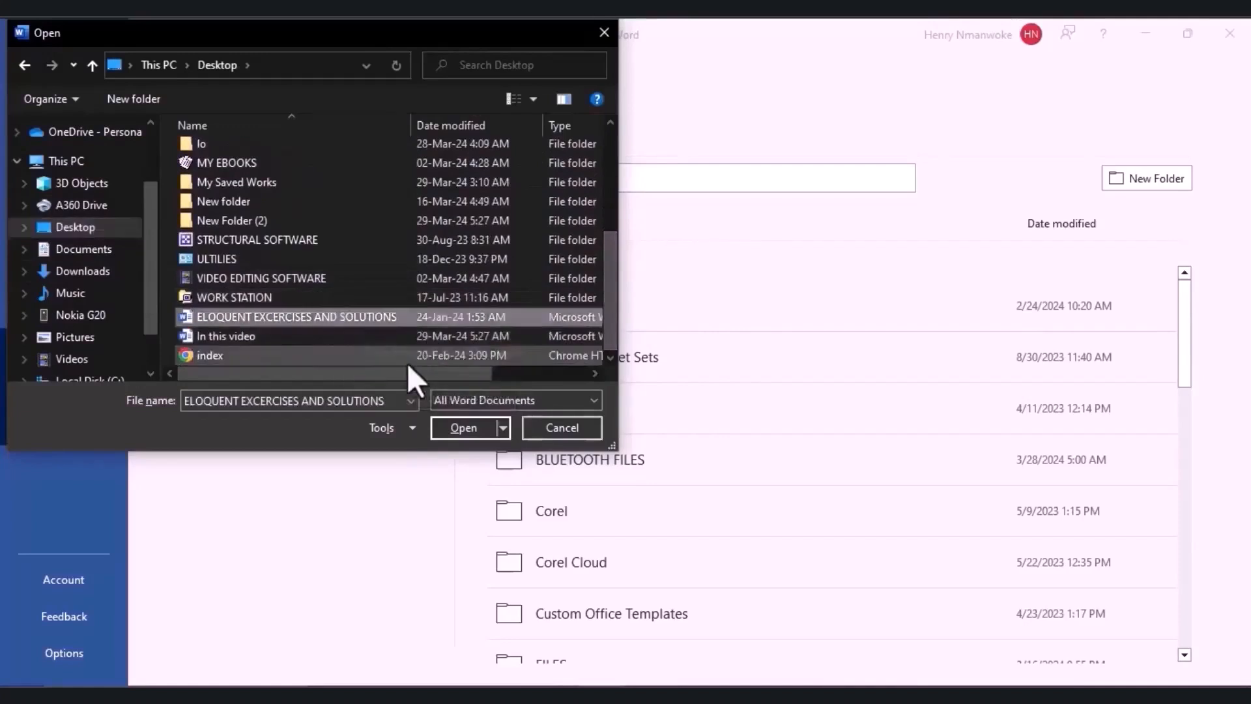
pyautogui.click(464, 424)
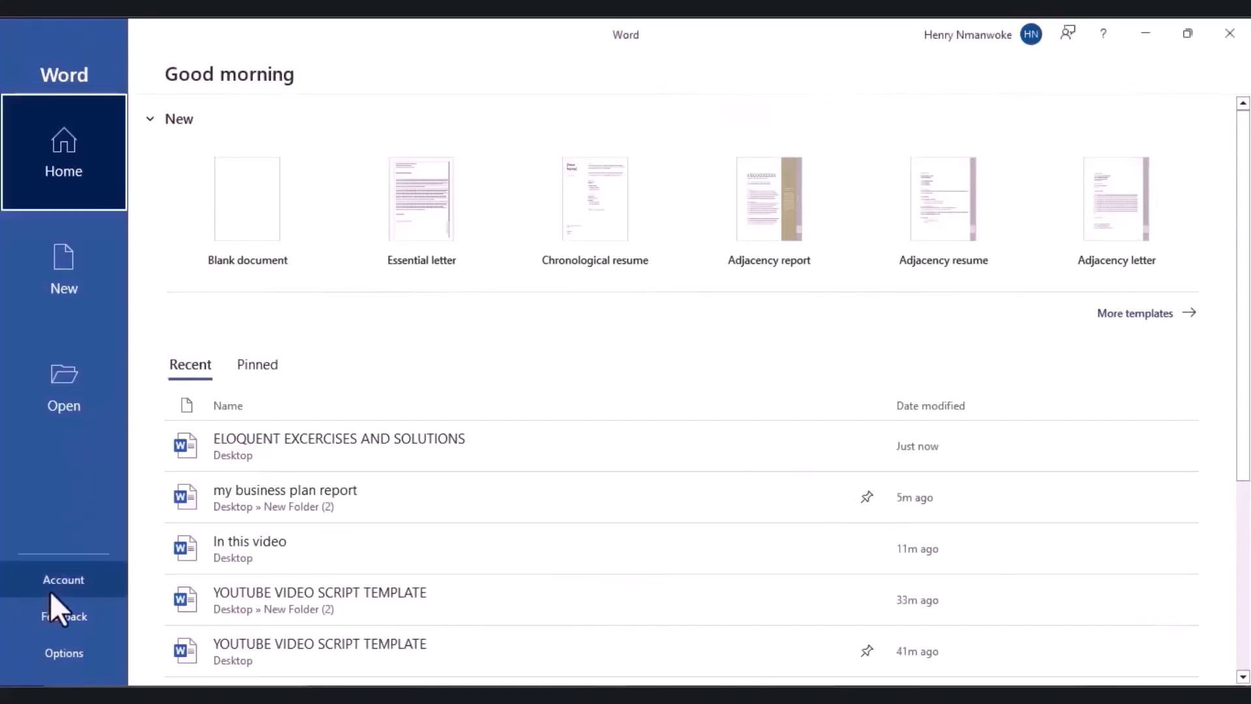
# In the account settings, try the Black, Dark Gray and Use system setting Office themes, and set the theme back to Colorful.
pyautogui.click(57, 585)
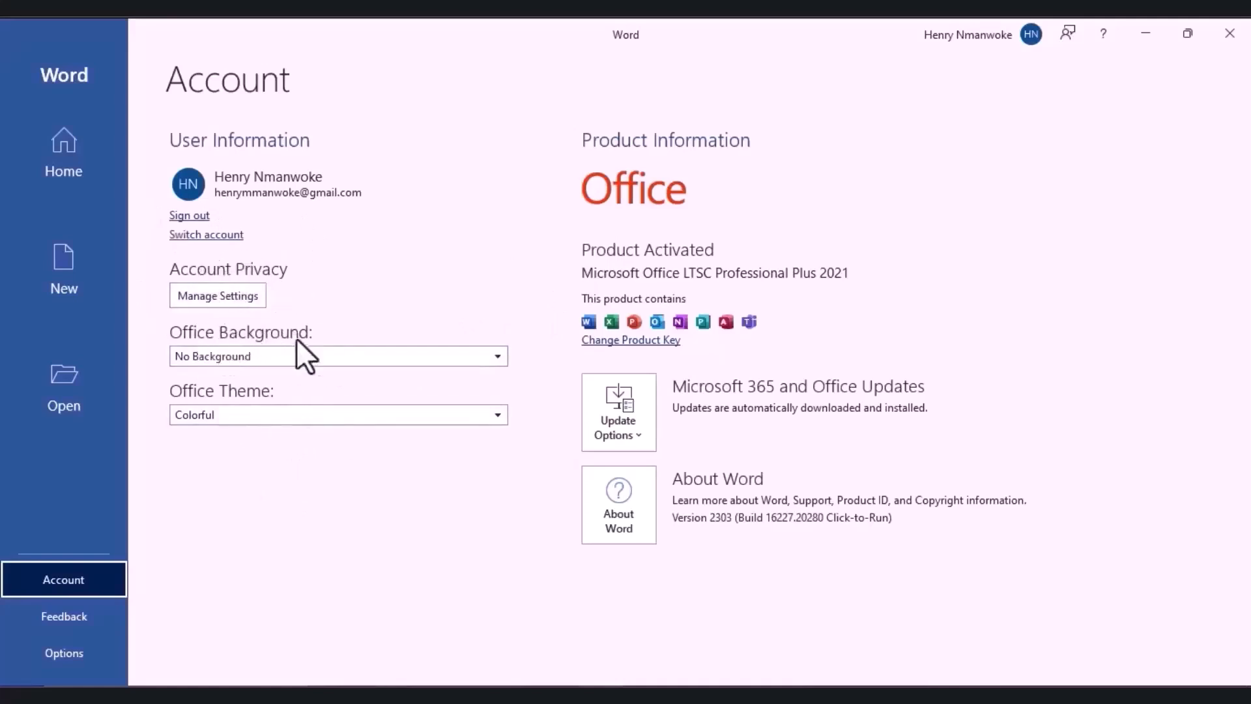
pyautogui.click(230, 416)
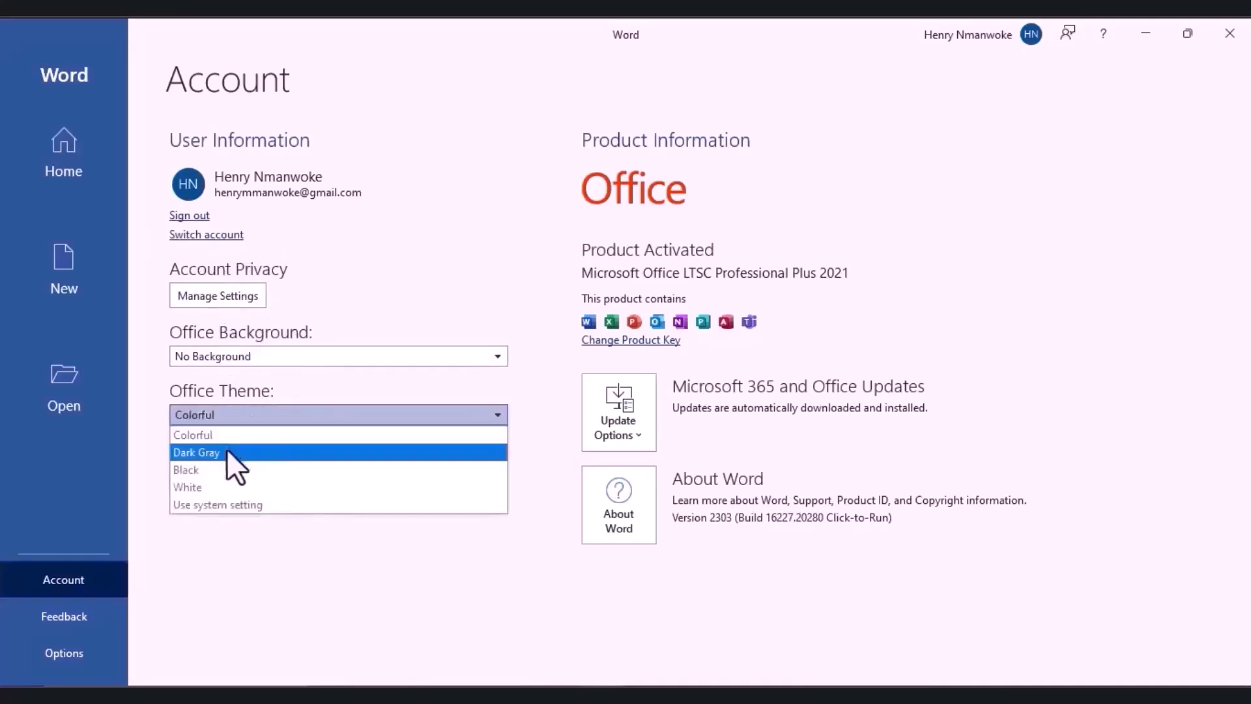
pyautogui.click(219, 468)
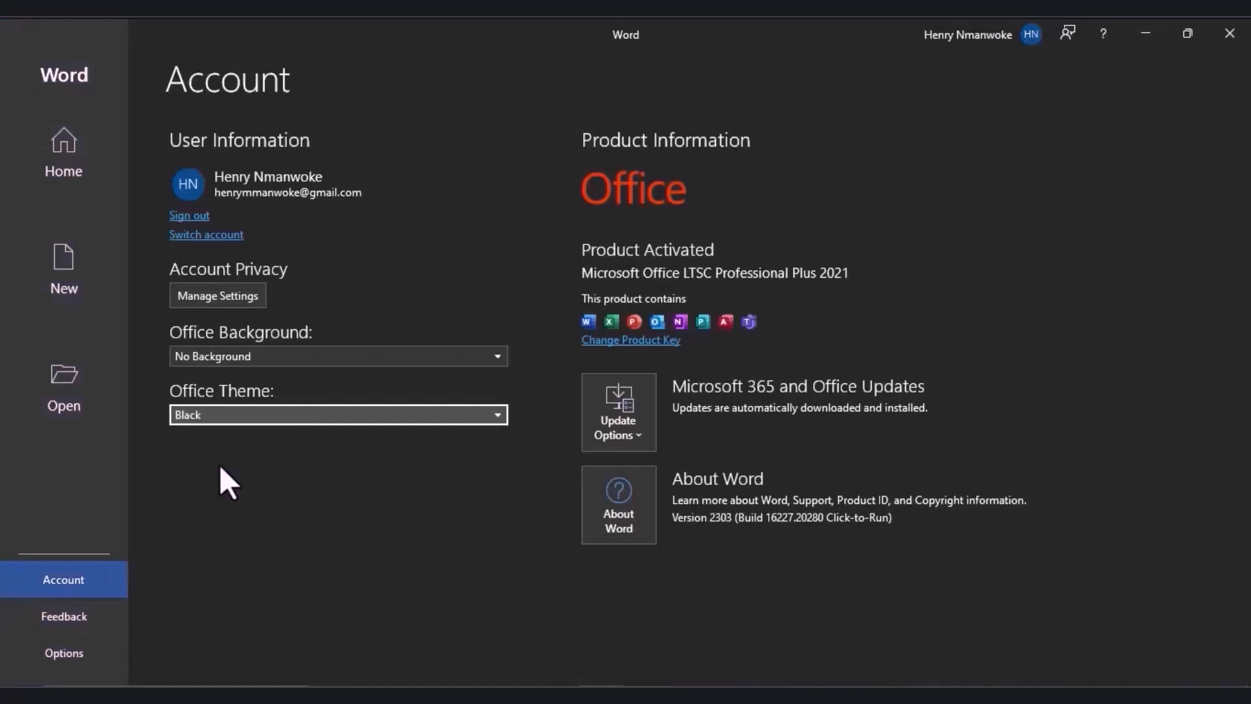
pyautogui.click(280, 417)
pyautogui.click(263, 450)
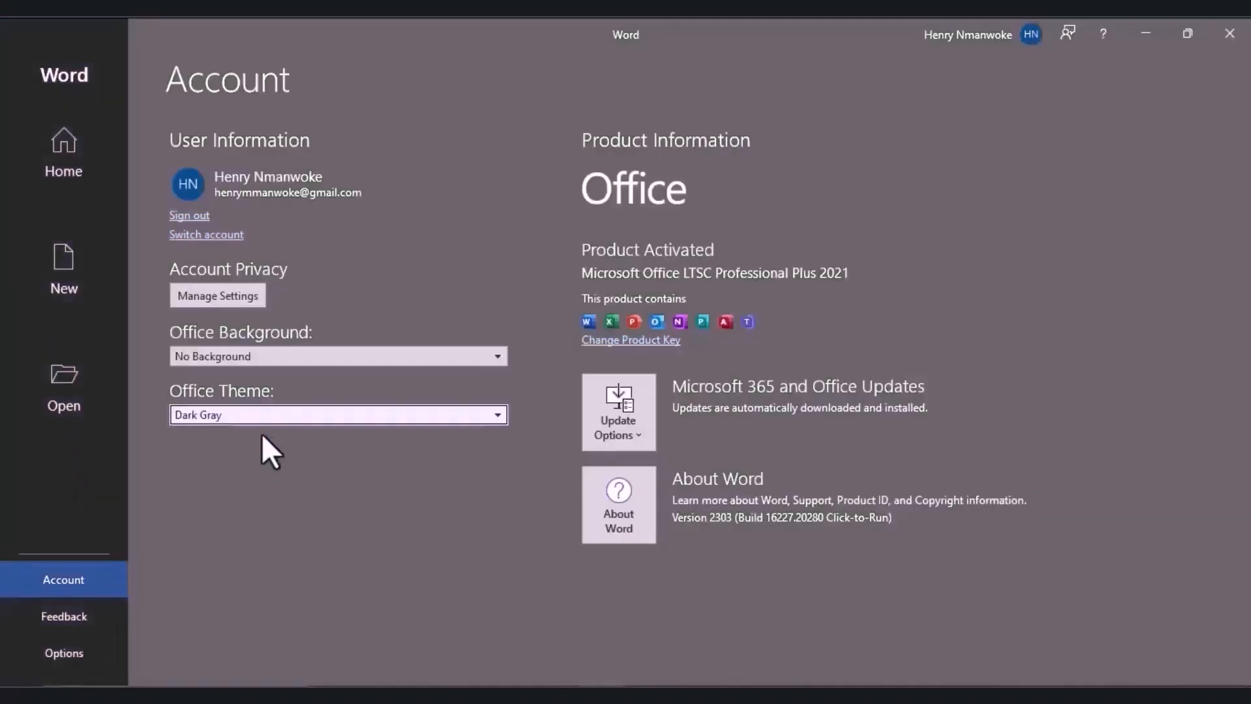
pyautogui.click(258, 415)
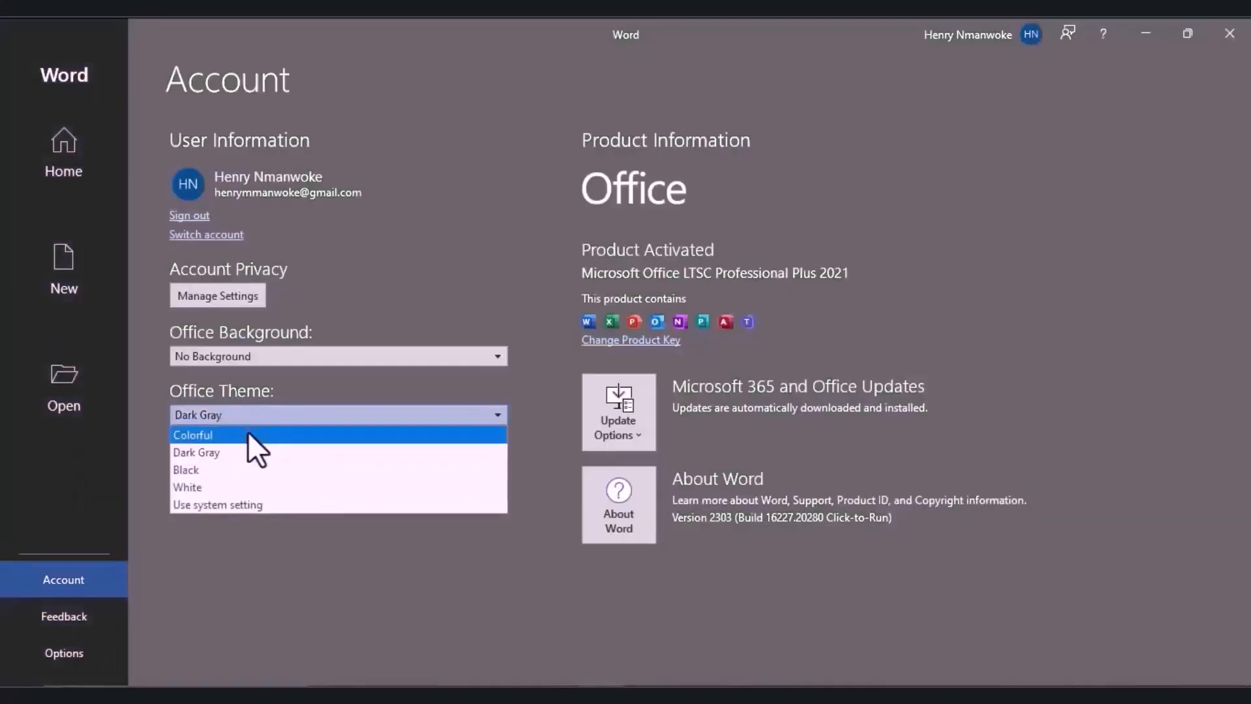
pyautogui.click(233, 504)
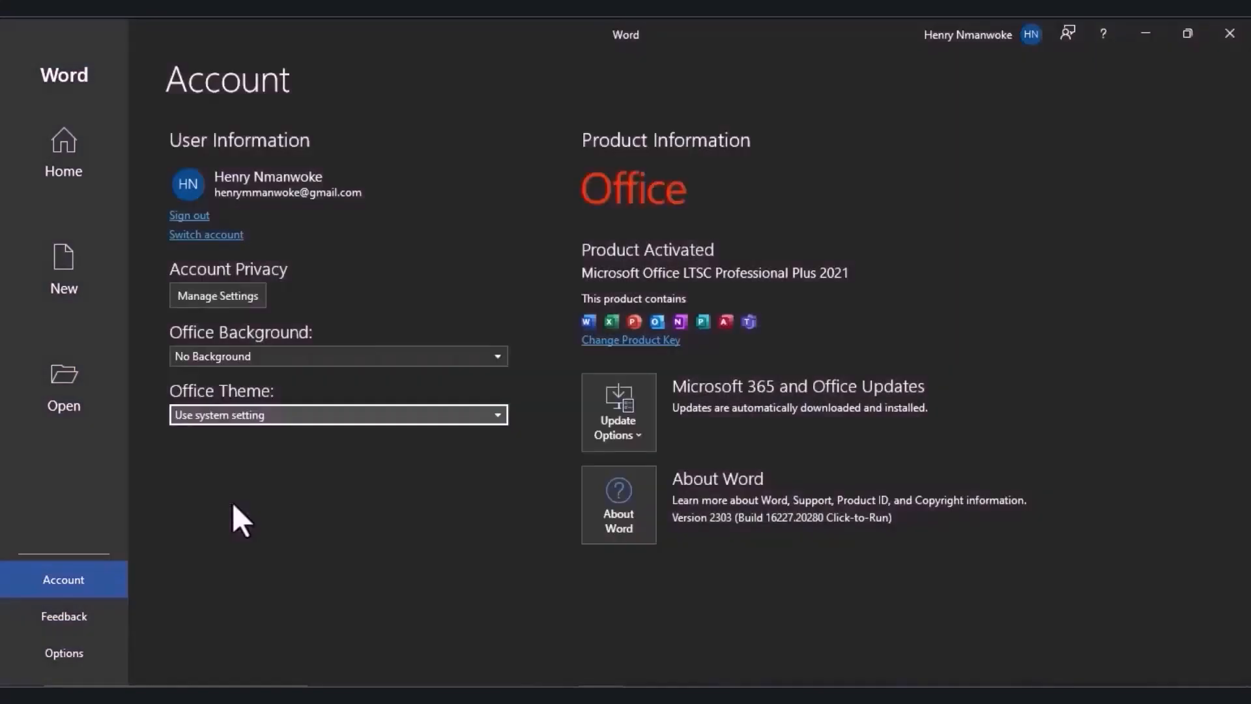
pyautogui.click(238, 423)
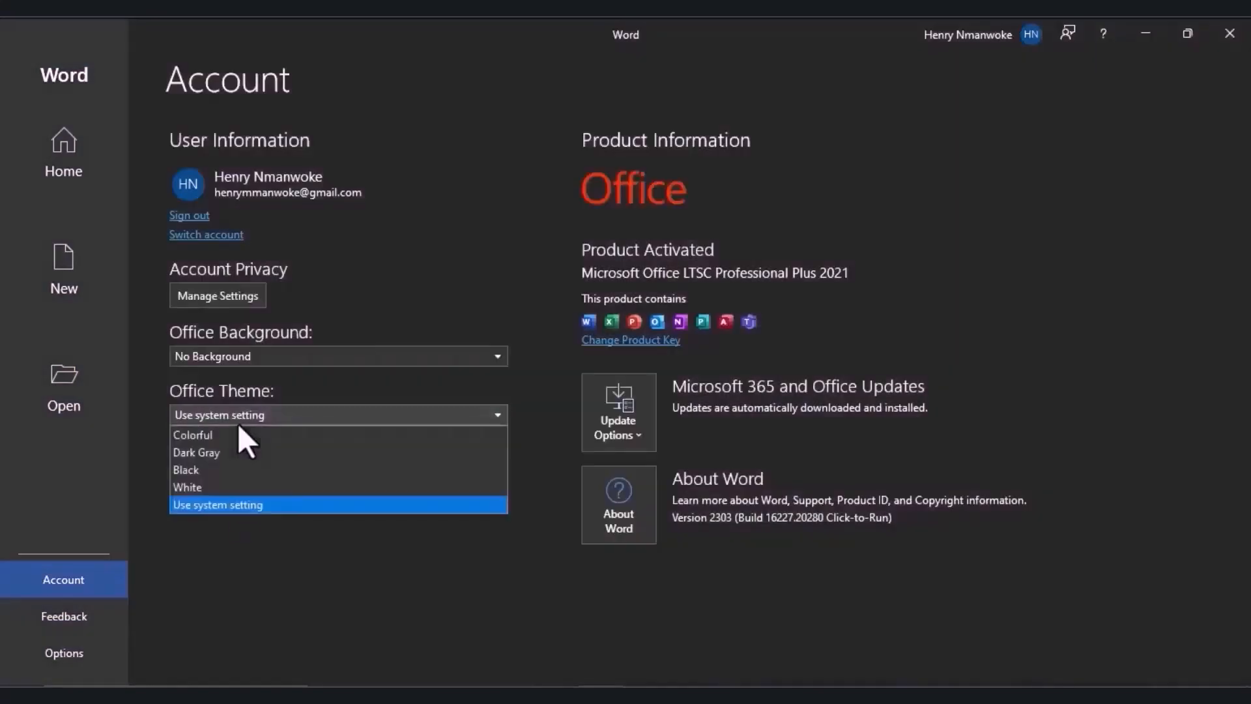
pyautogui.click(205, 438)
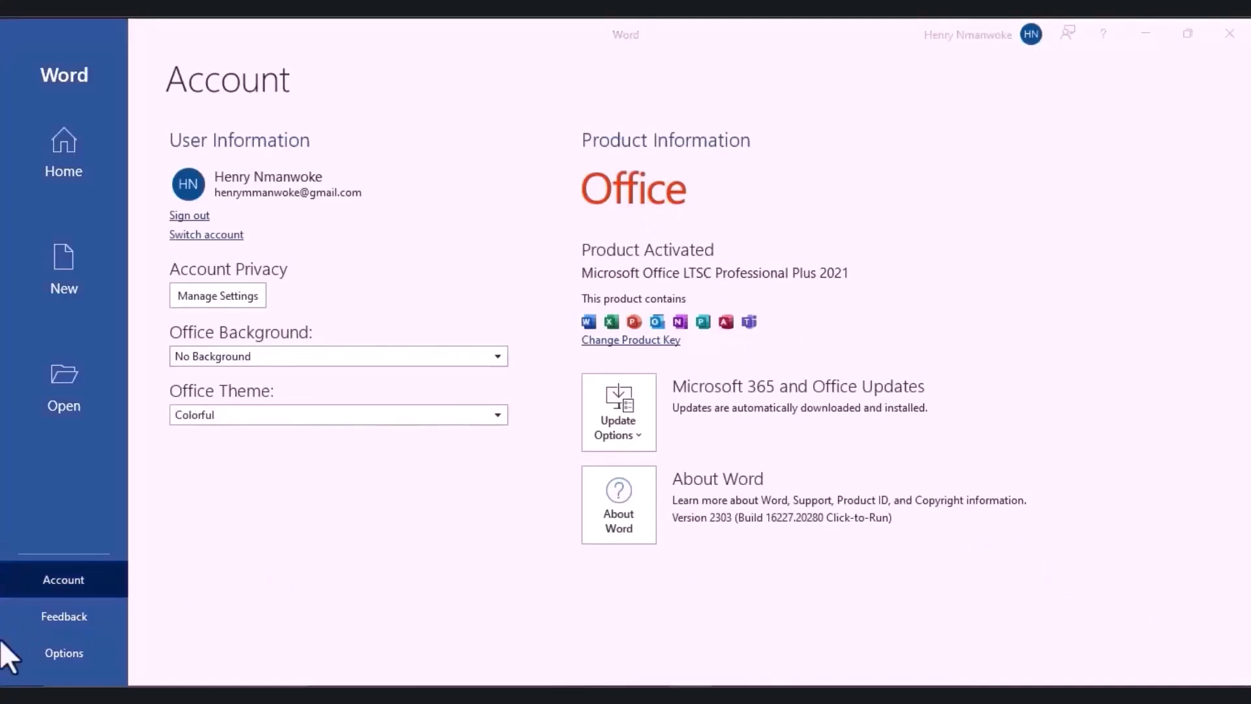
# Examine the feedback choices and the general Word options, and close the options.
pyautogui.click(57, 618)
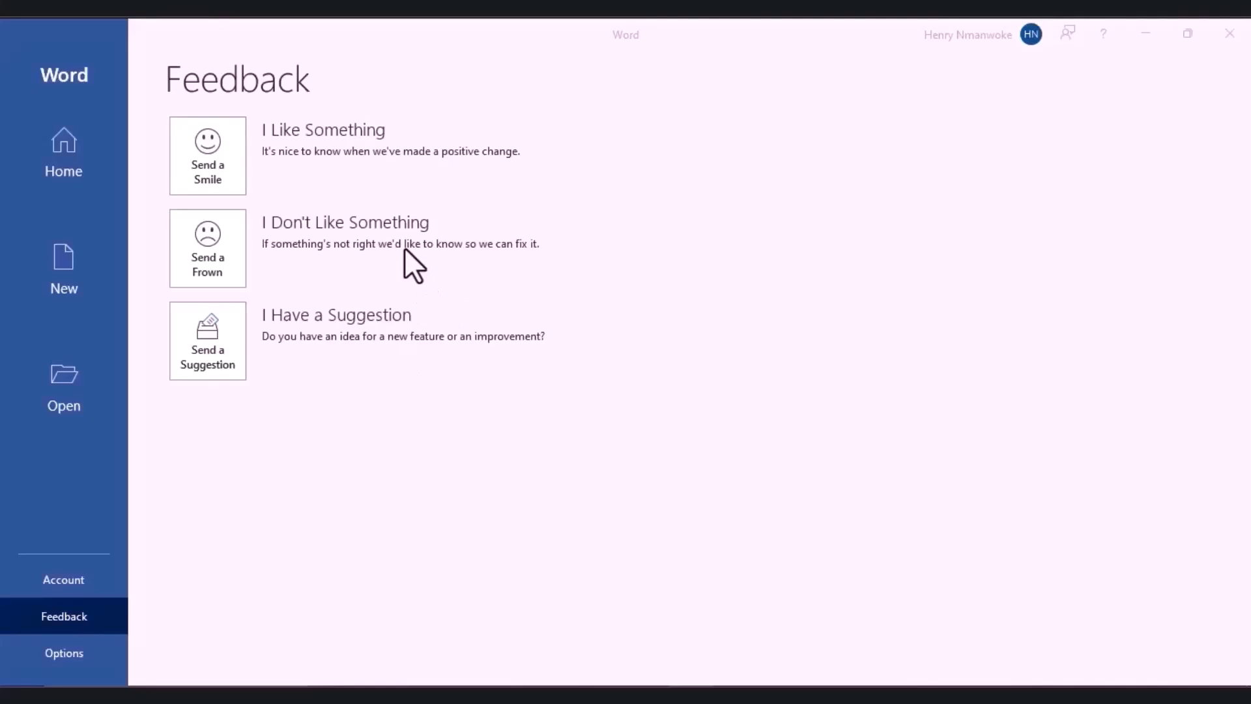
pyautogui.click(232, 150)
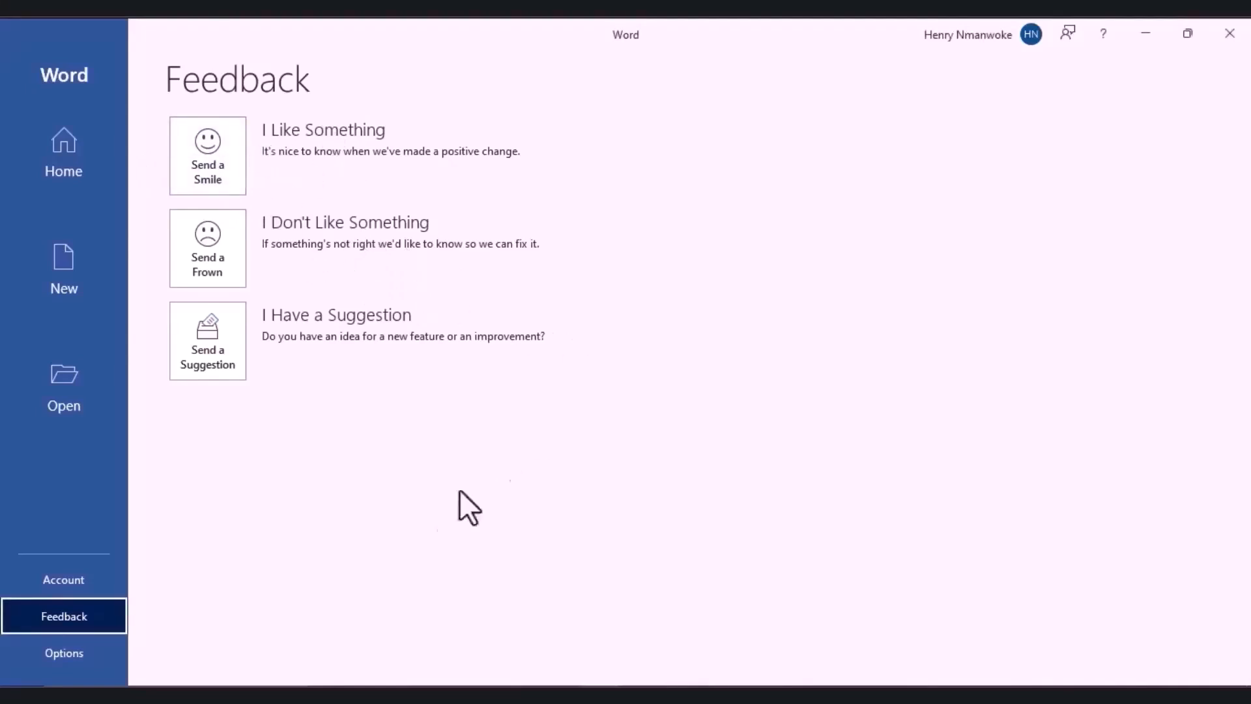
pyautogui.click(76, 659)
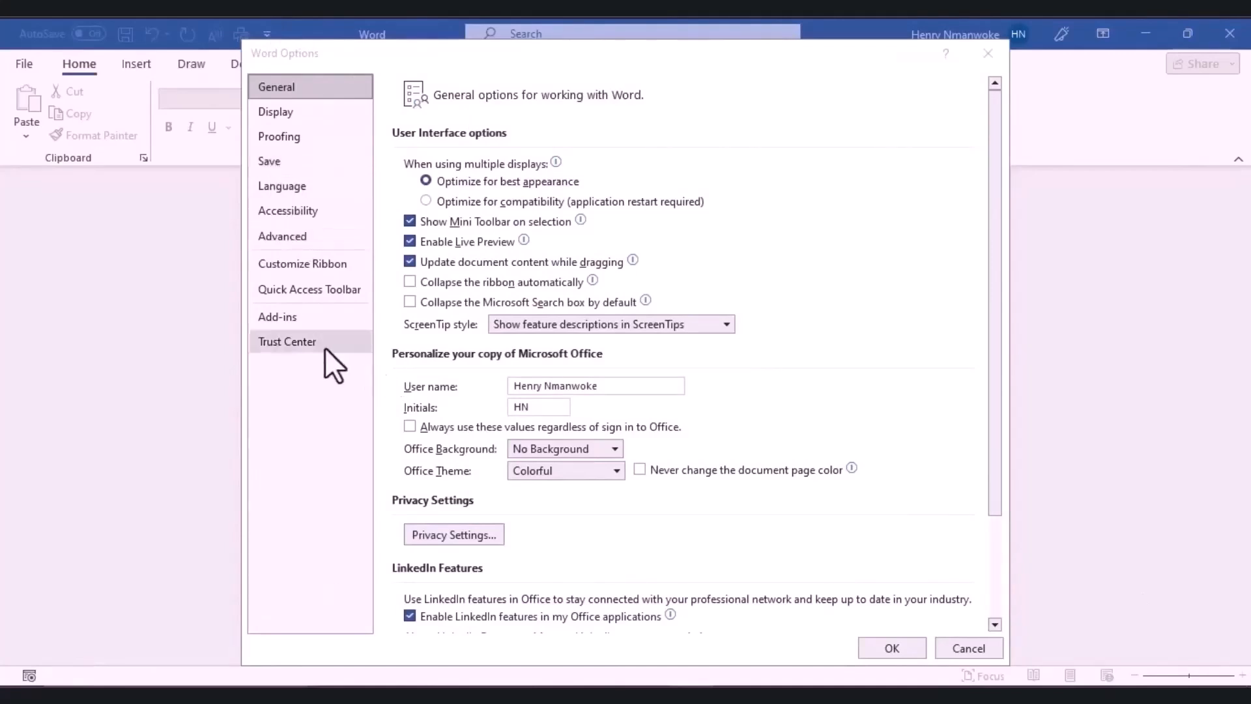
pyautogui.click(892, 647)
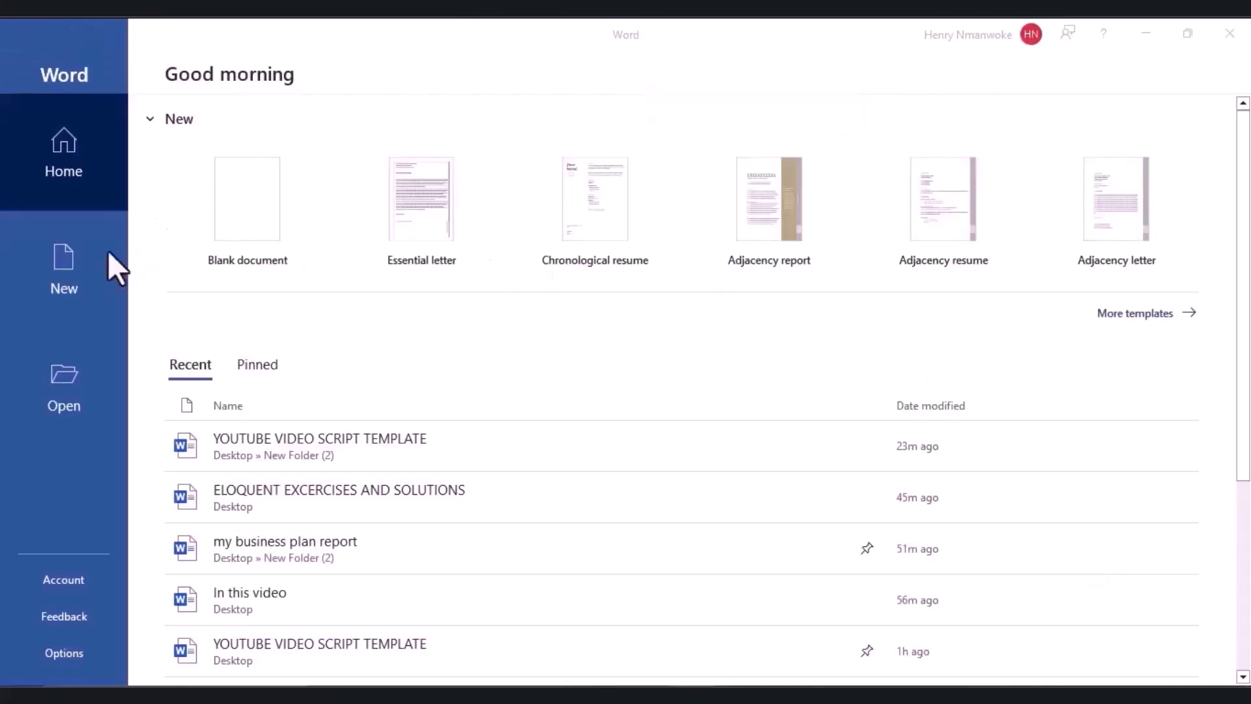
# Create a new blank document and display the Clipboard pane beside it.
pyautogui.click(85, 256)
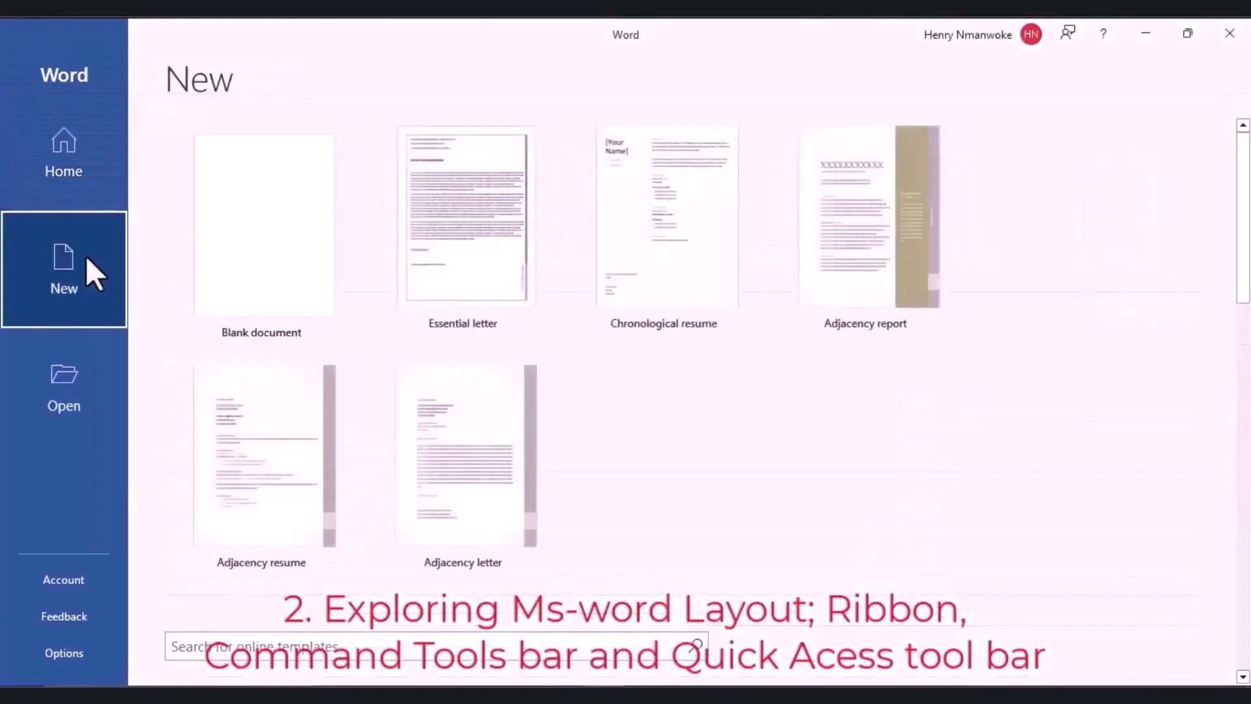
pyautogui.click(251, 224)
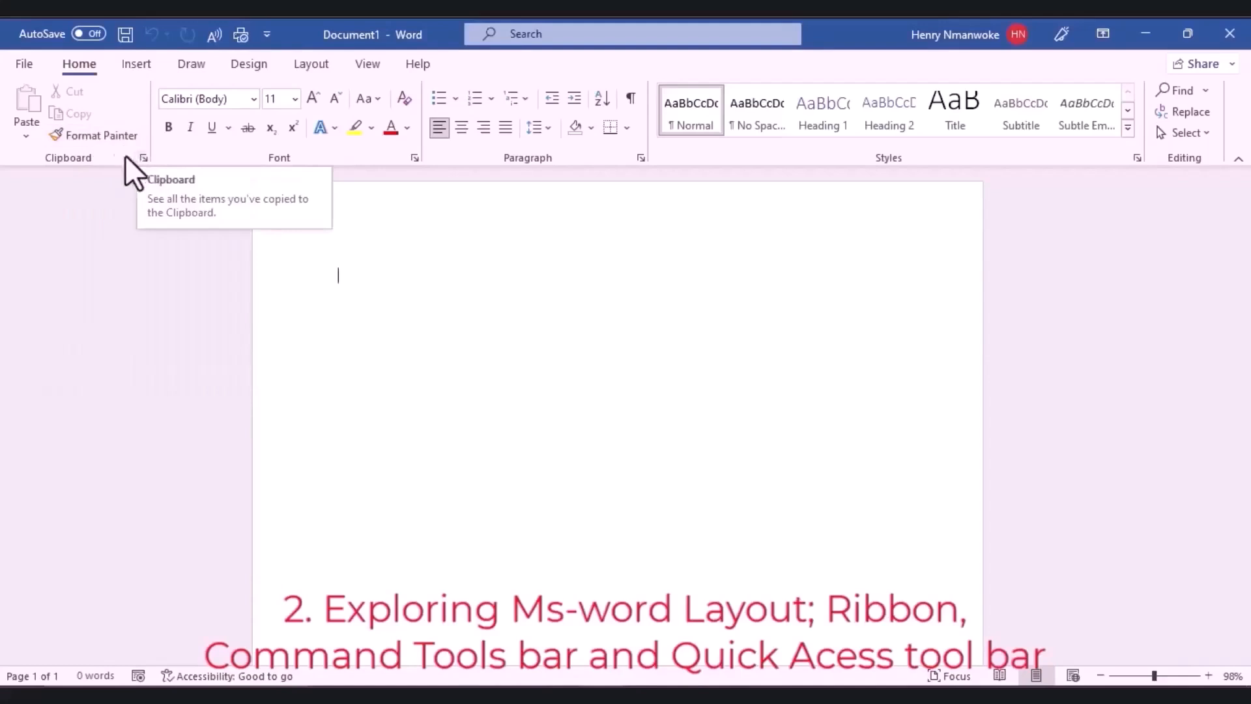
pyautogui.click(142, 157)
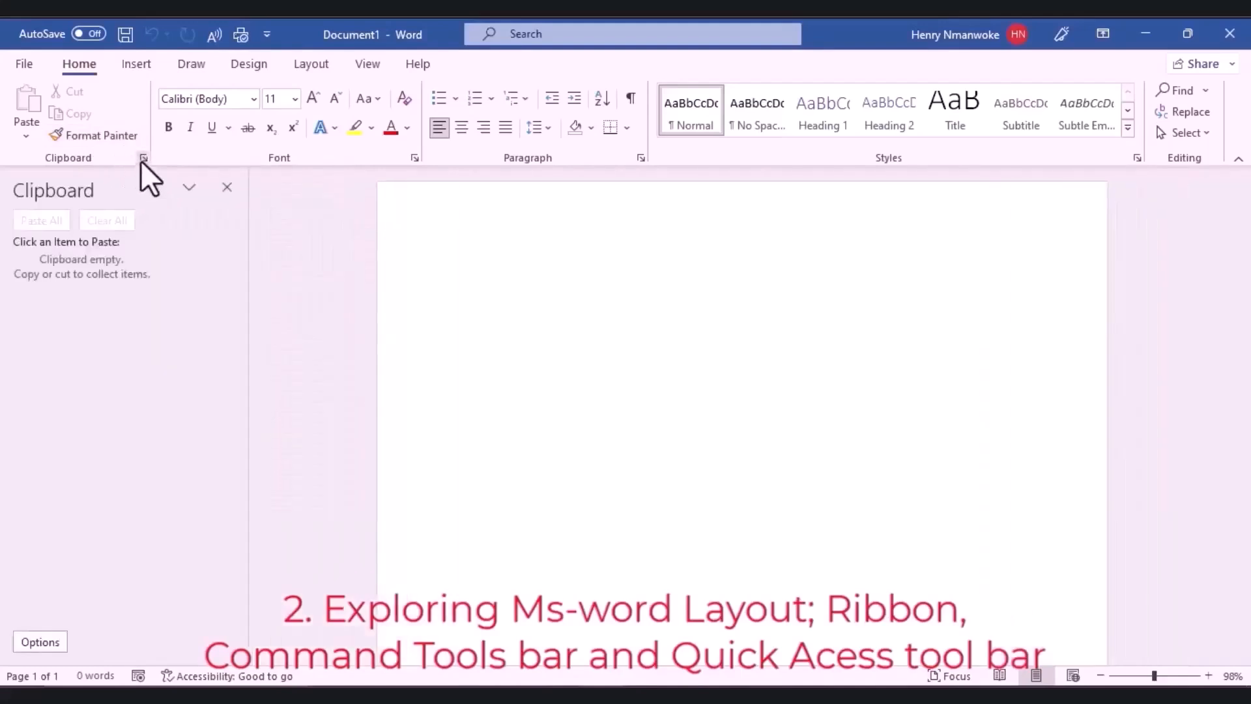
pyautogui.click(142, 157)
pyautogui.click(142, 158)
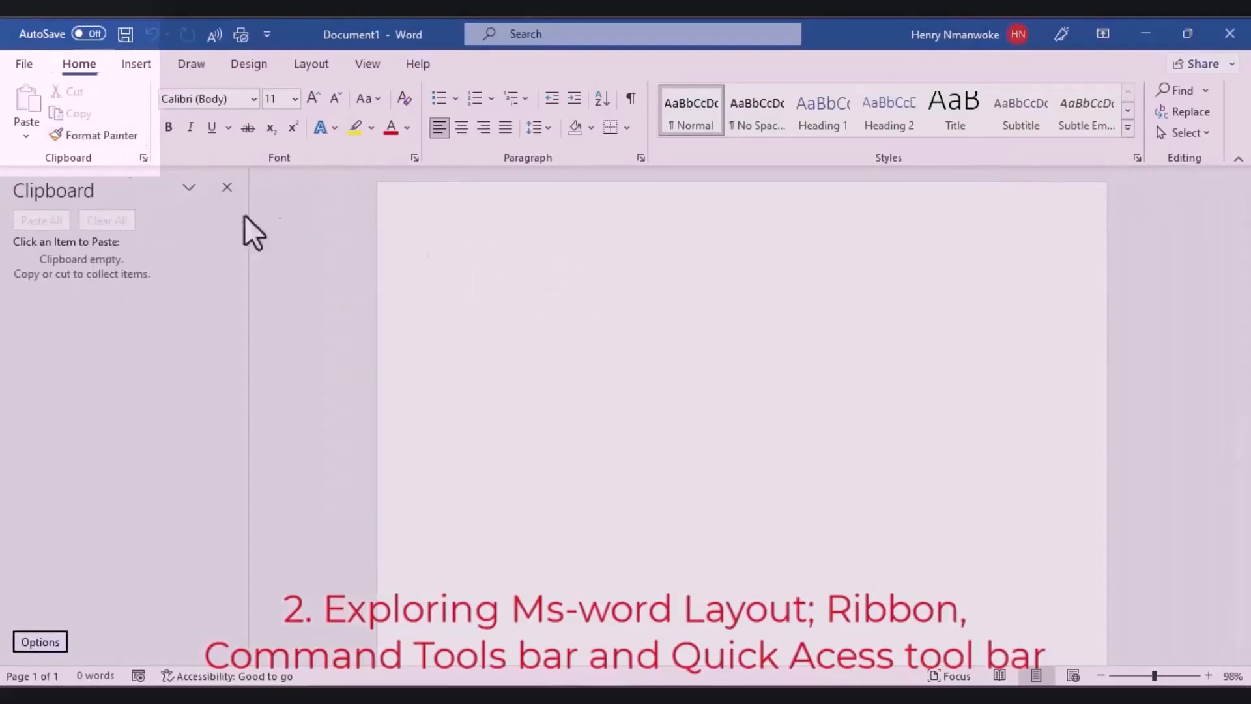
# Enter the text "hello" in the blank document and select the word.
pyautogui.click(532, 321)
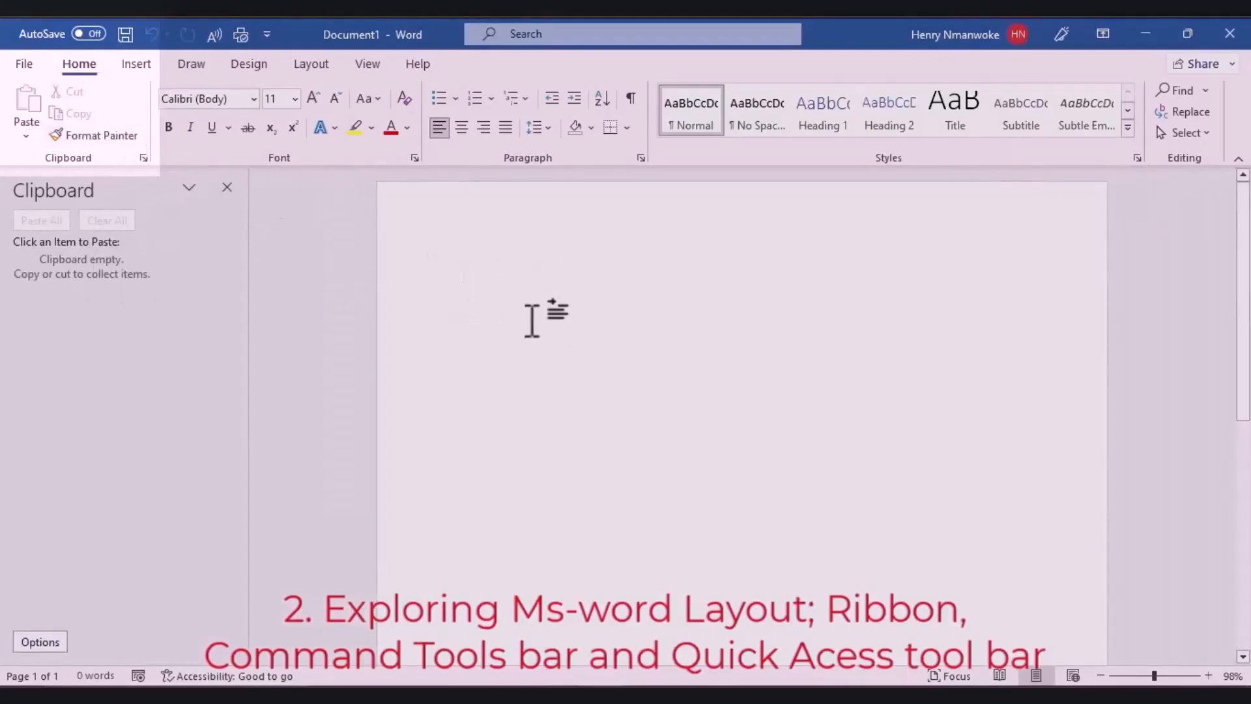
pyautogui.write('hello')
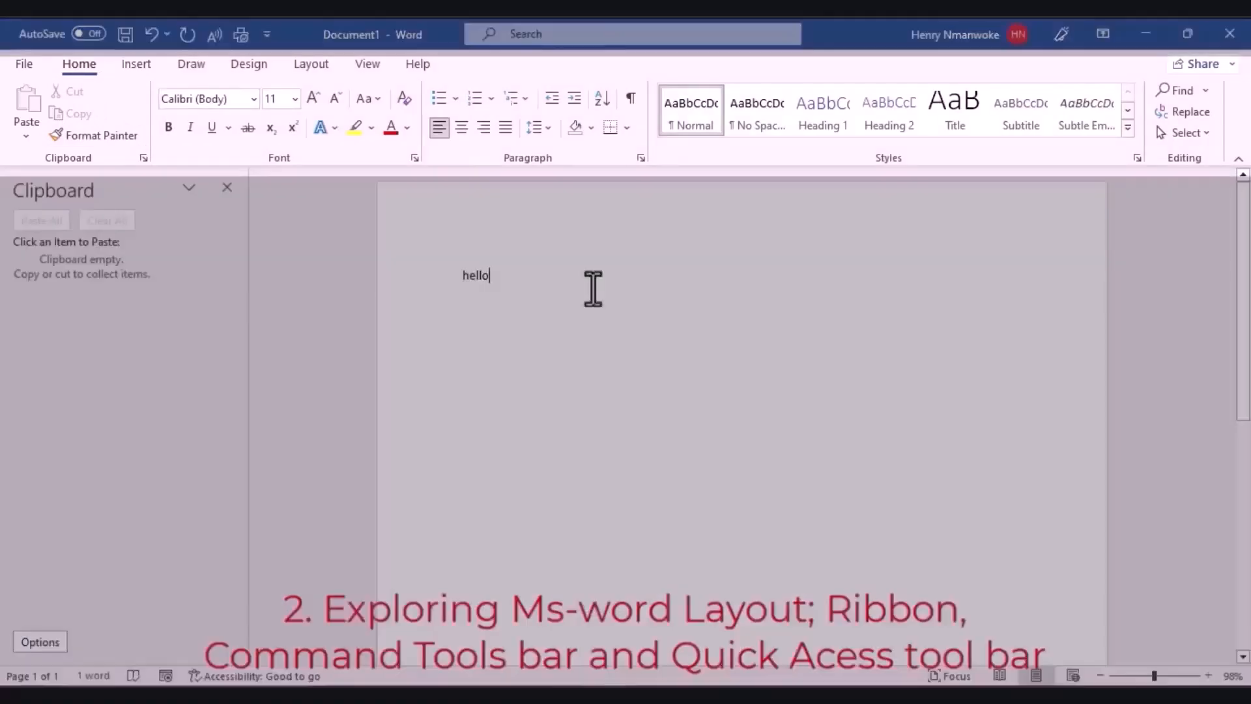
pyautogui.doubleClick(480, 277)
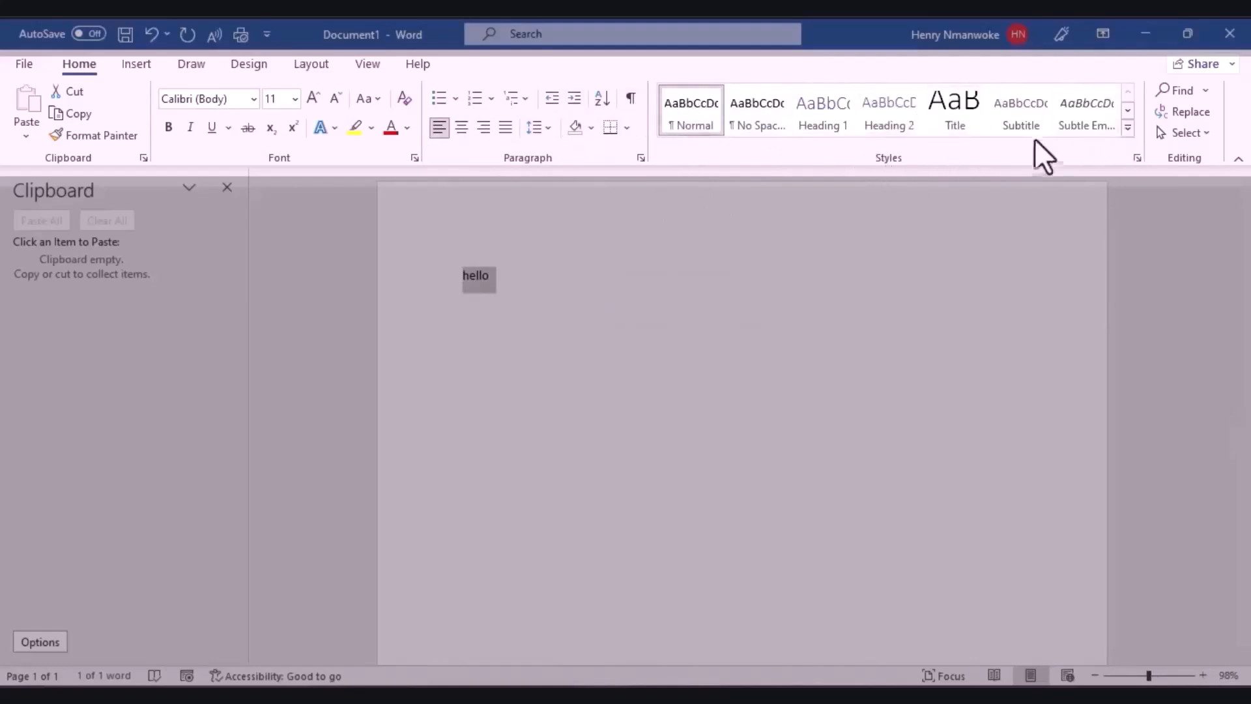
# Examine the full styles gallery and the Paragraph and Font settings without changing them, and reselect all the text.
pyautogui.click(1126, 134)
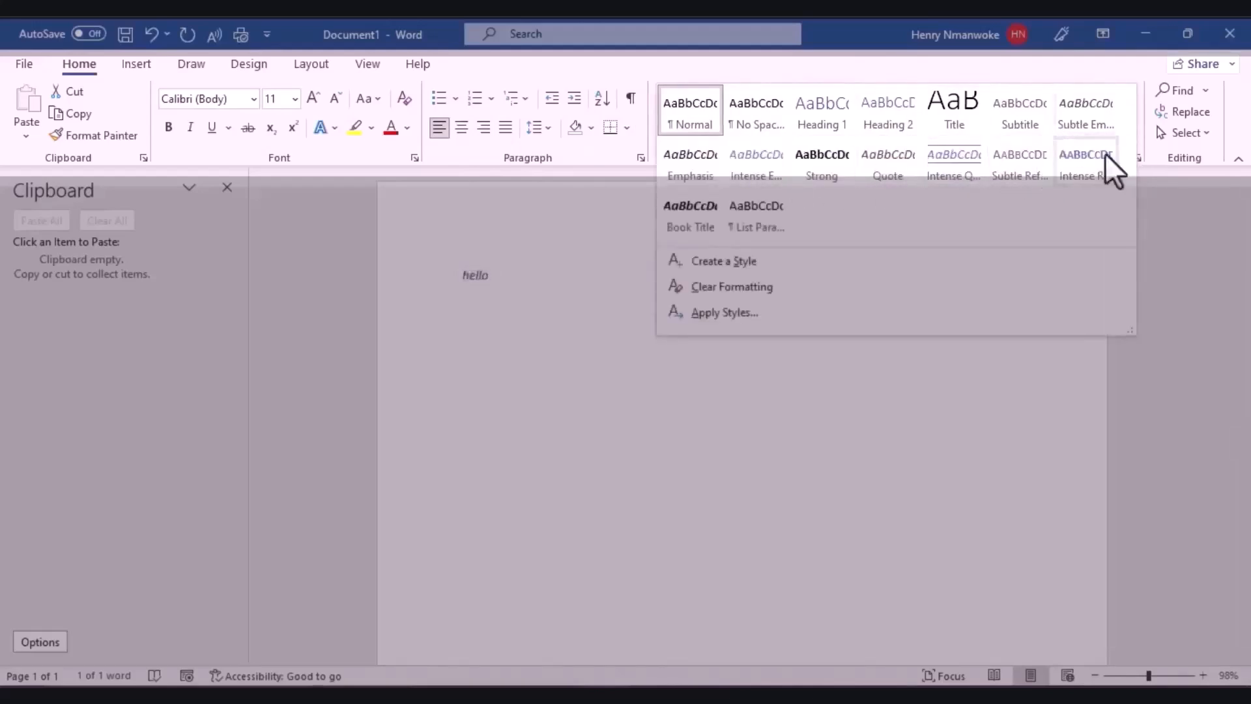
pyautogui.click(1167, 209)
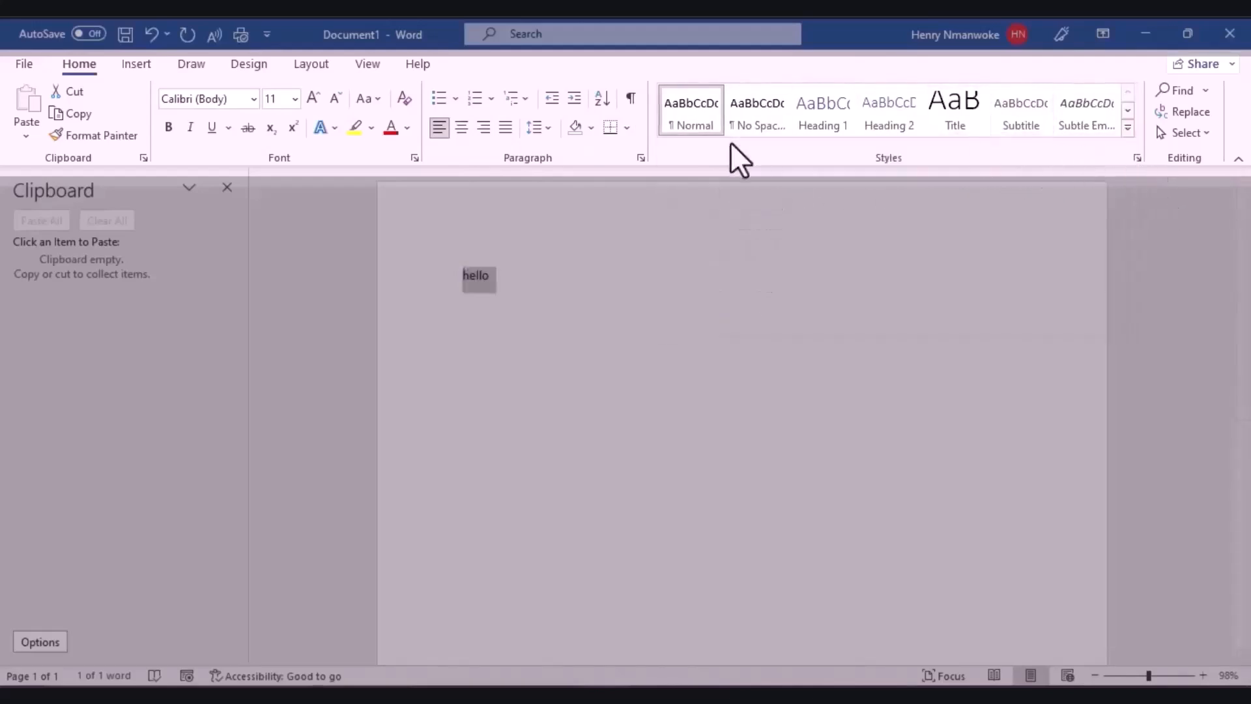
pyautogui.click(642, 157)
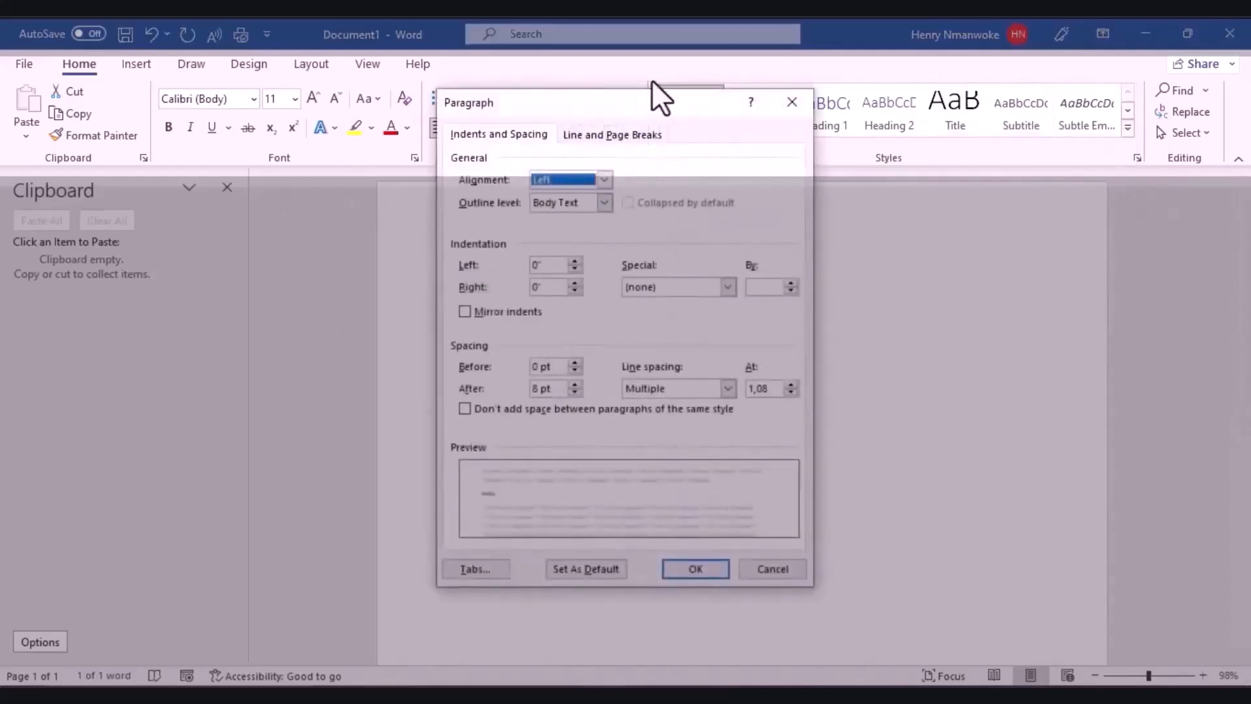
pyautogui.click(791, 102)
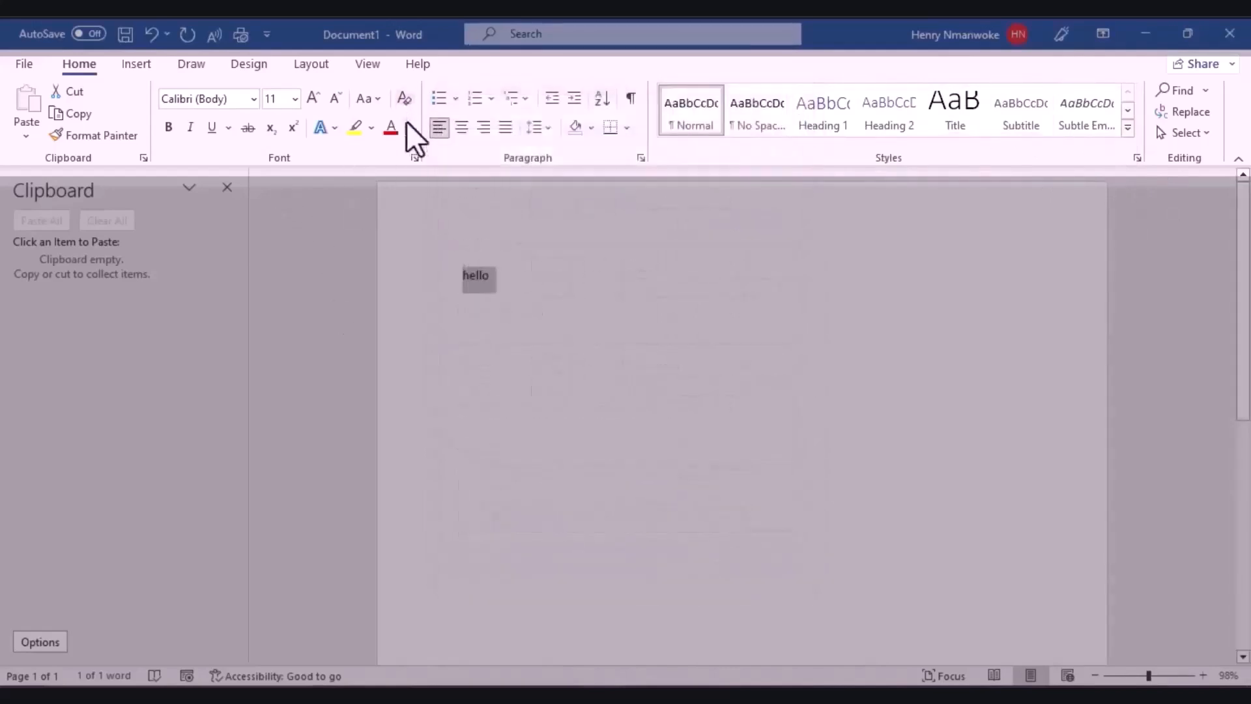
pyautogui.click(415, 156)
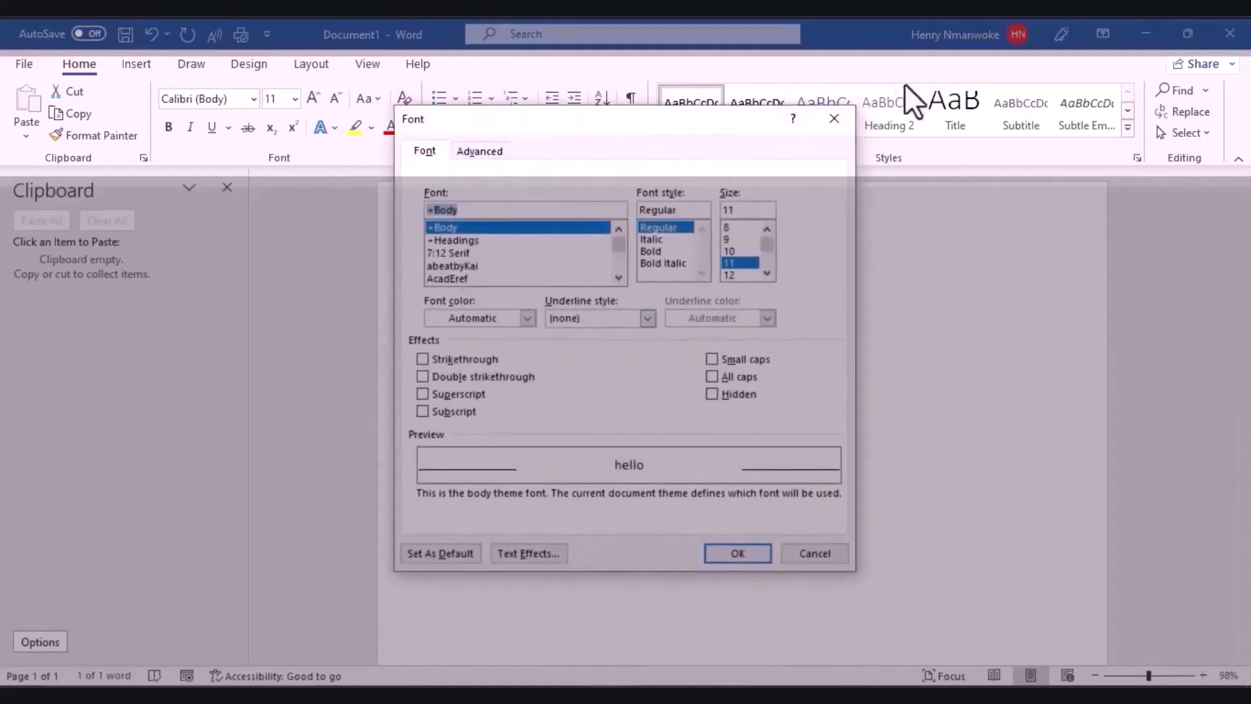
pyautogui.click(830, 123)
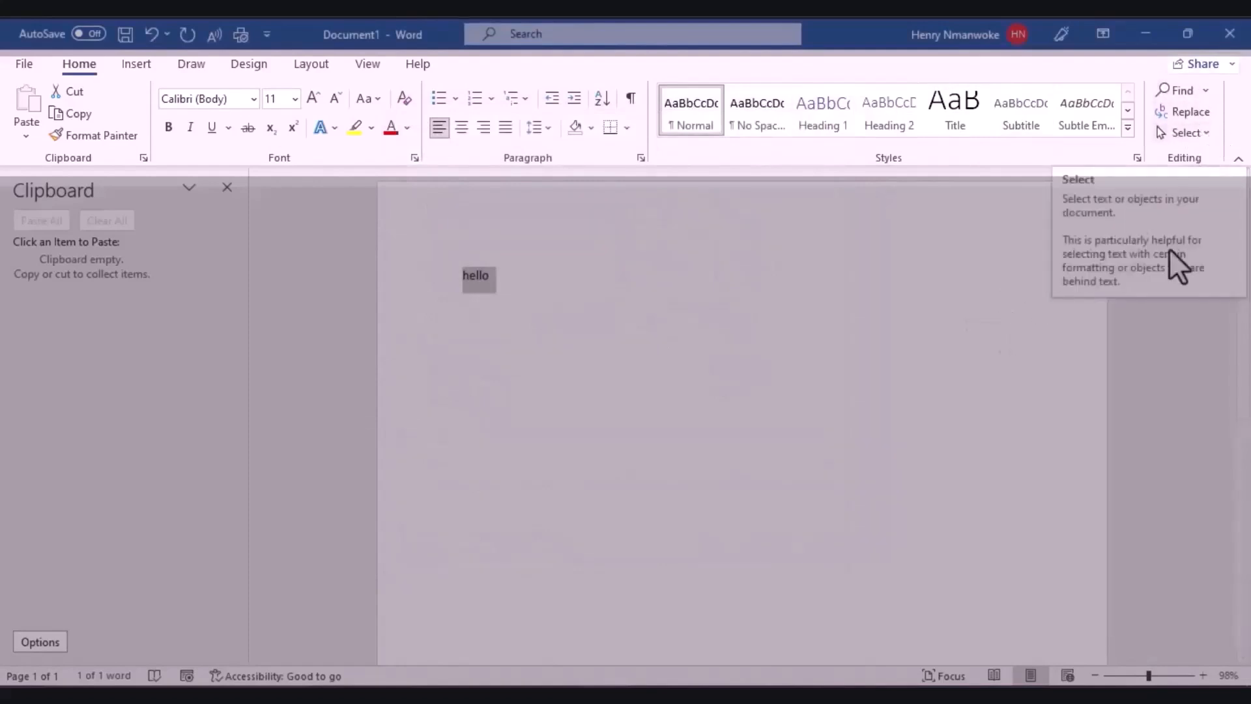
pyautogui.click(760, 496)
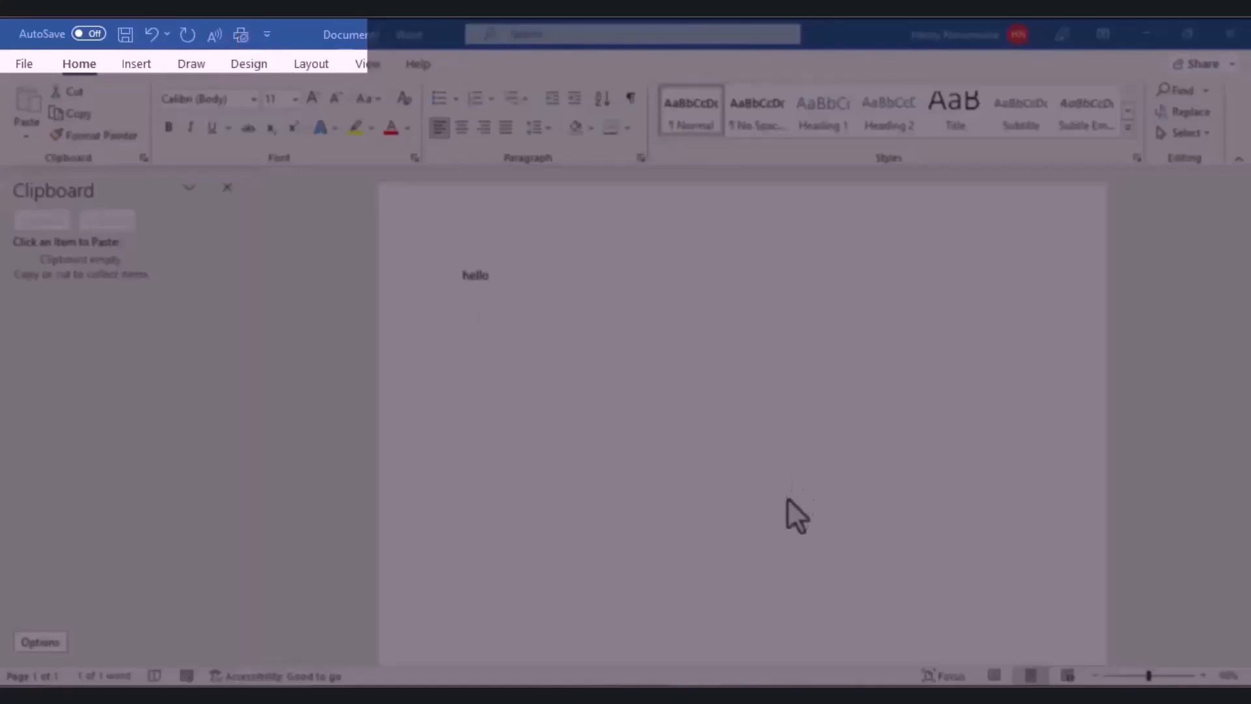
pyautogui.hotkey('ctrl', 'a')
# Add the New command to the Quick Access Toolbar and remove it again.
pyautogui.click(267, 35)
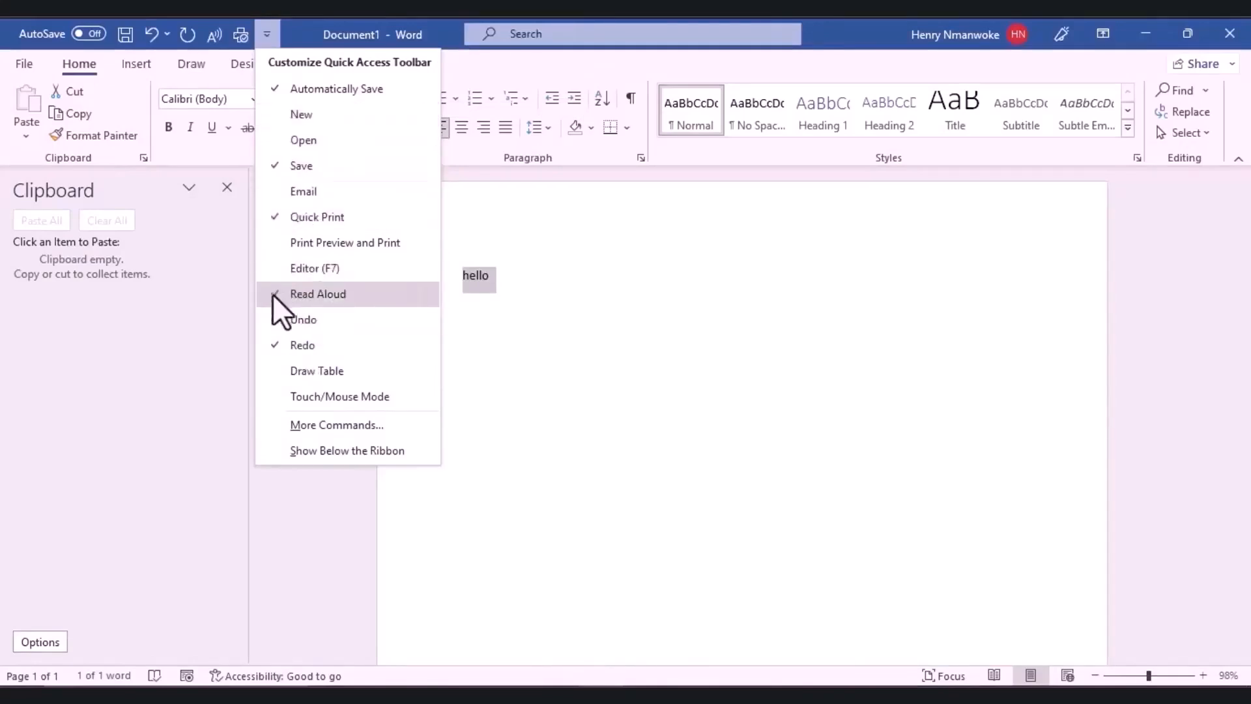
pyautogui.click(276, 118)
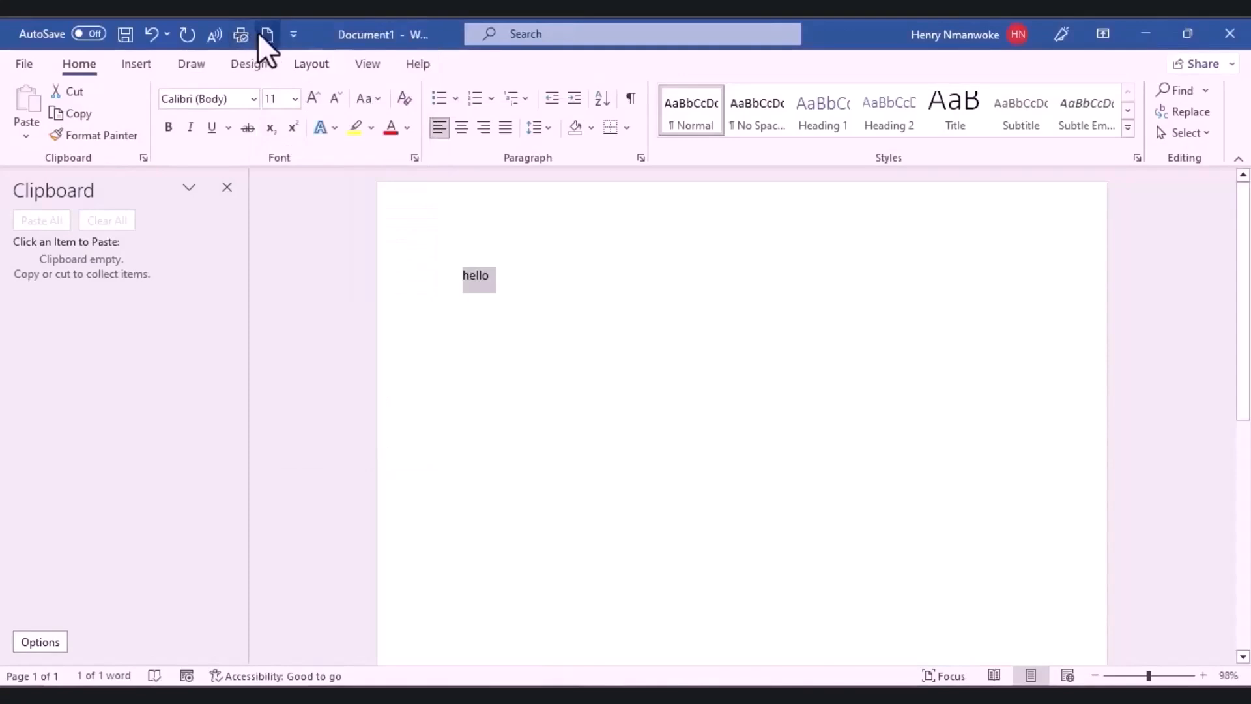
pyautogui.click(290, 36)
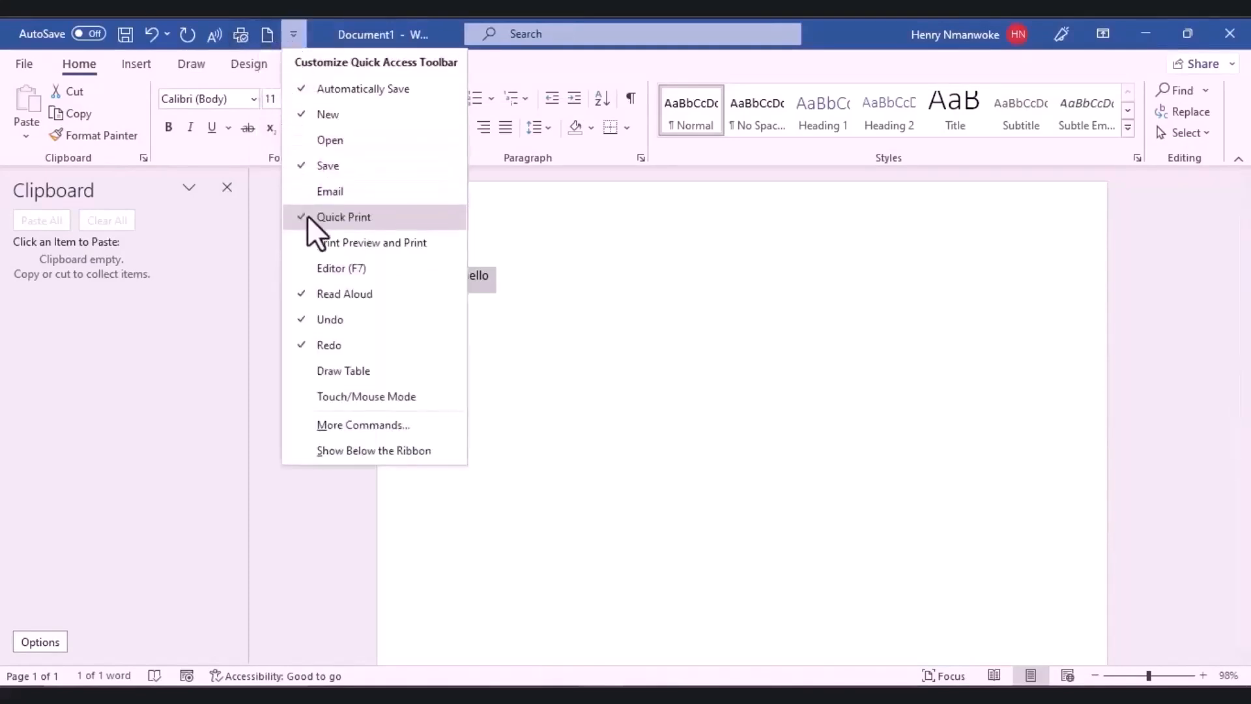
pyautogui.click(300, 113)
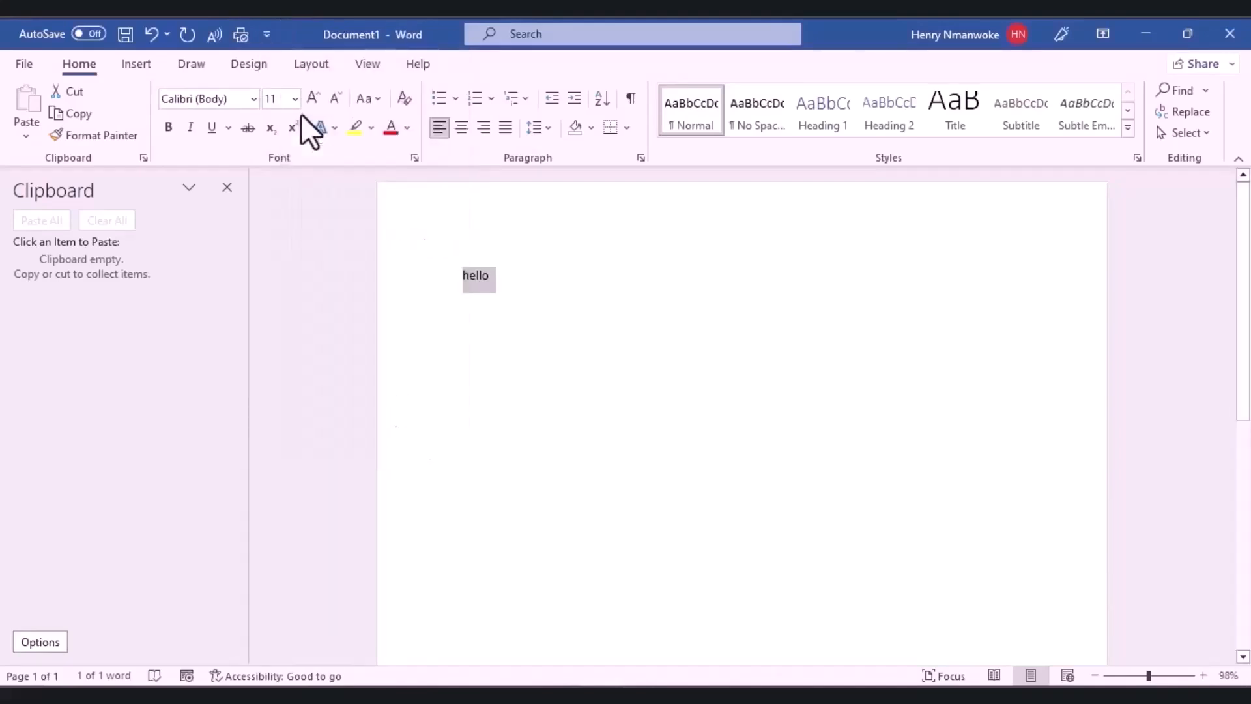
# Remove the Read Aloud command from the Quick Access Toolbar and check which commands are still enabled.
pyautogui.click(263, 34)
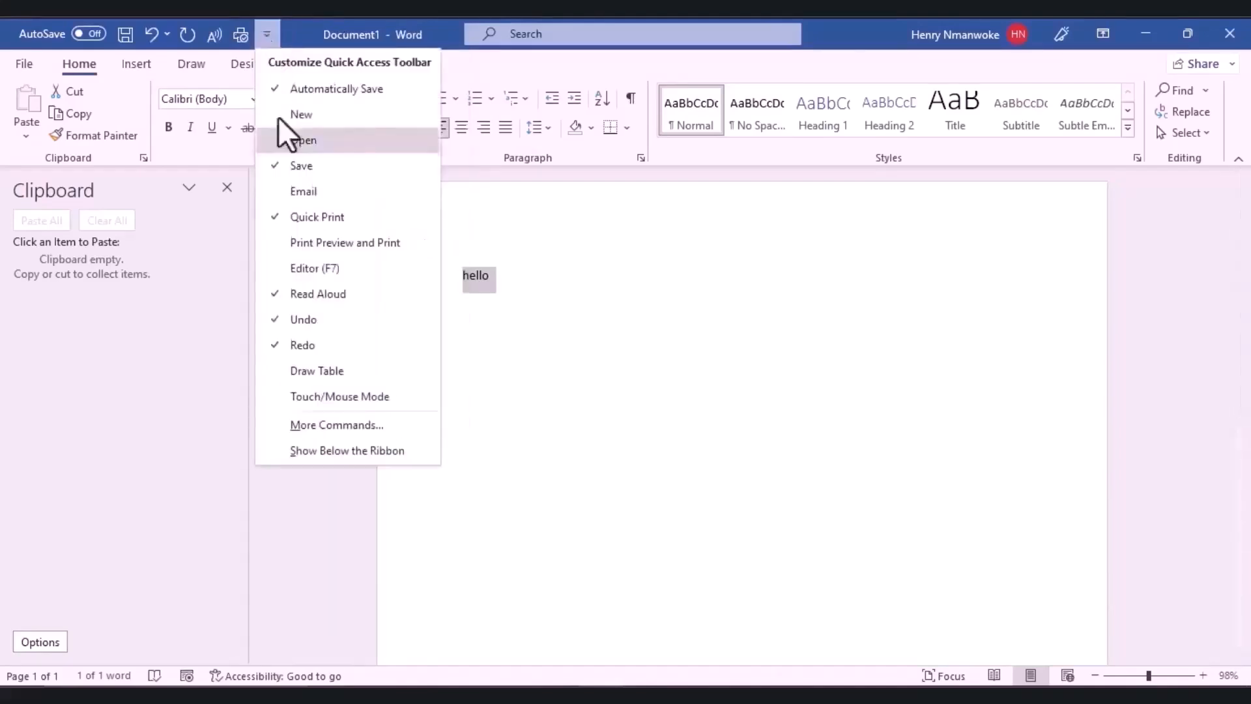
pyautogui.click(275, 295)
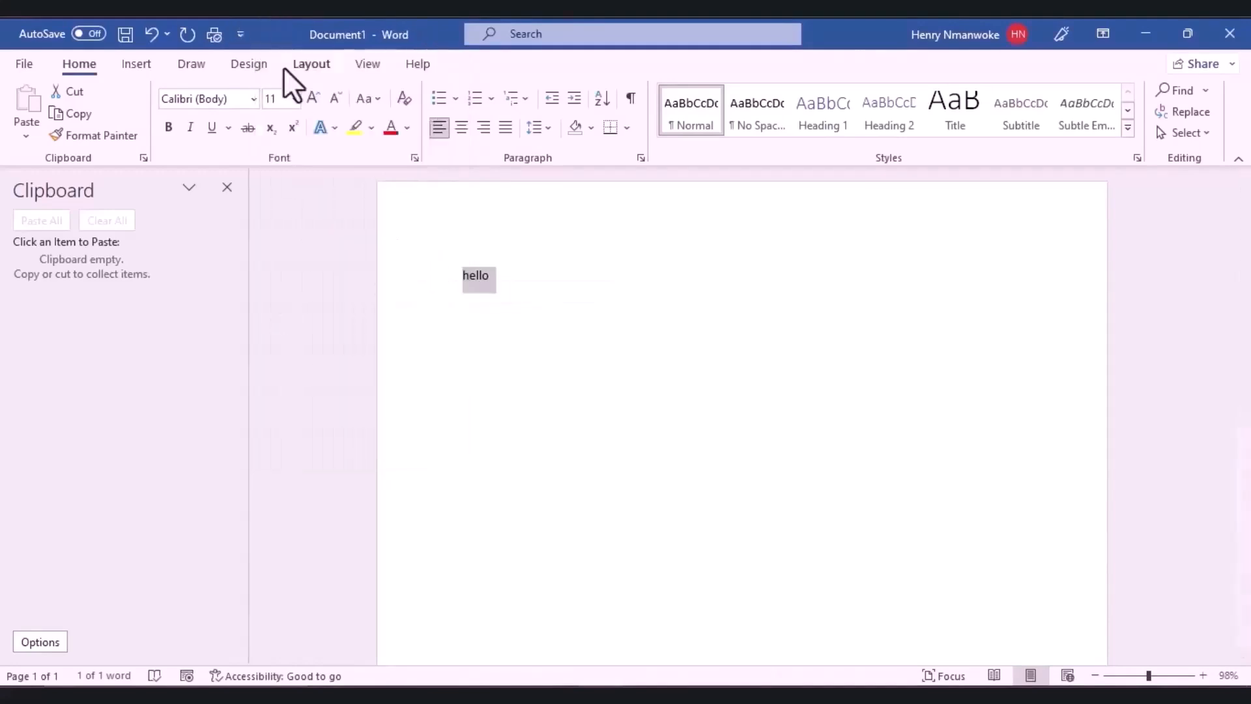
pyautogui.click(241, 37)
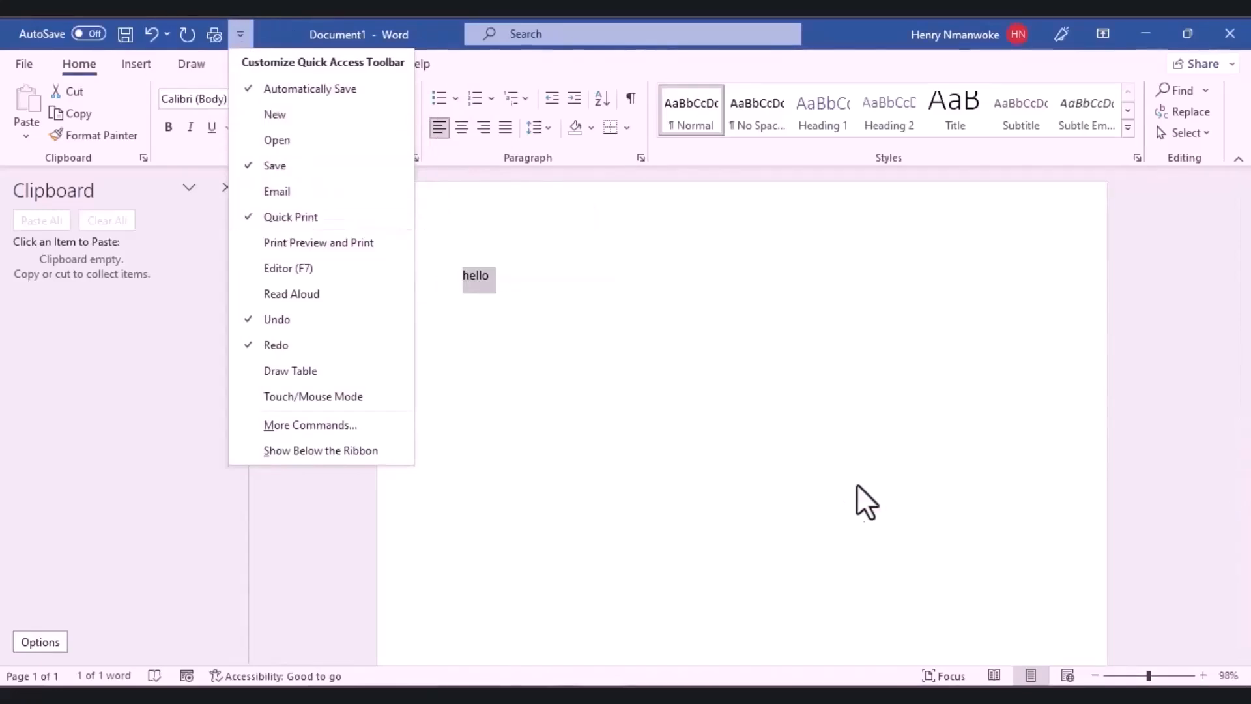
pyautogui.click(791, 506)
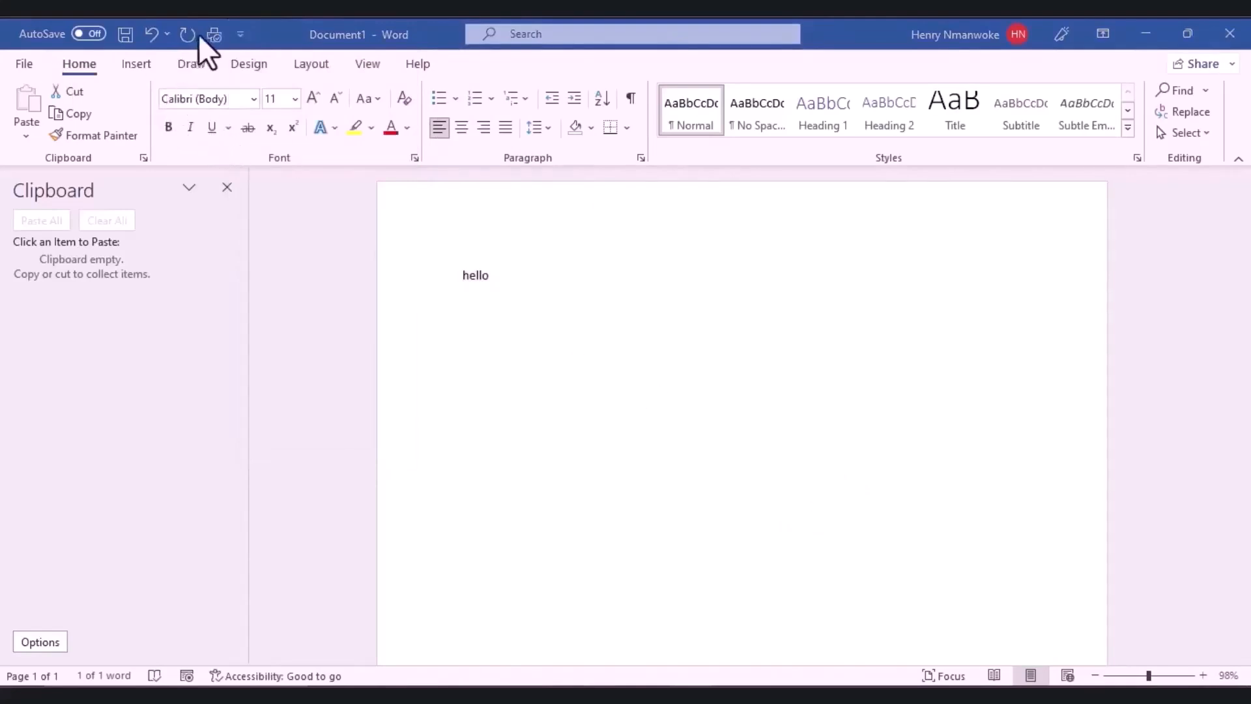
# Select all the text and add the Bold and Clear Formatting commands from the ribbon to the Quick Access Toolbar.
pyautogui.hotkey('ctrl', 'a')
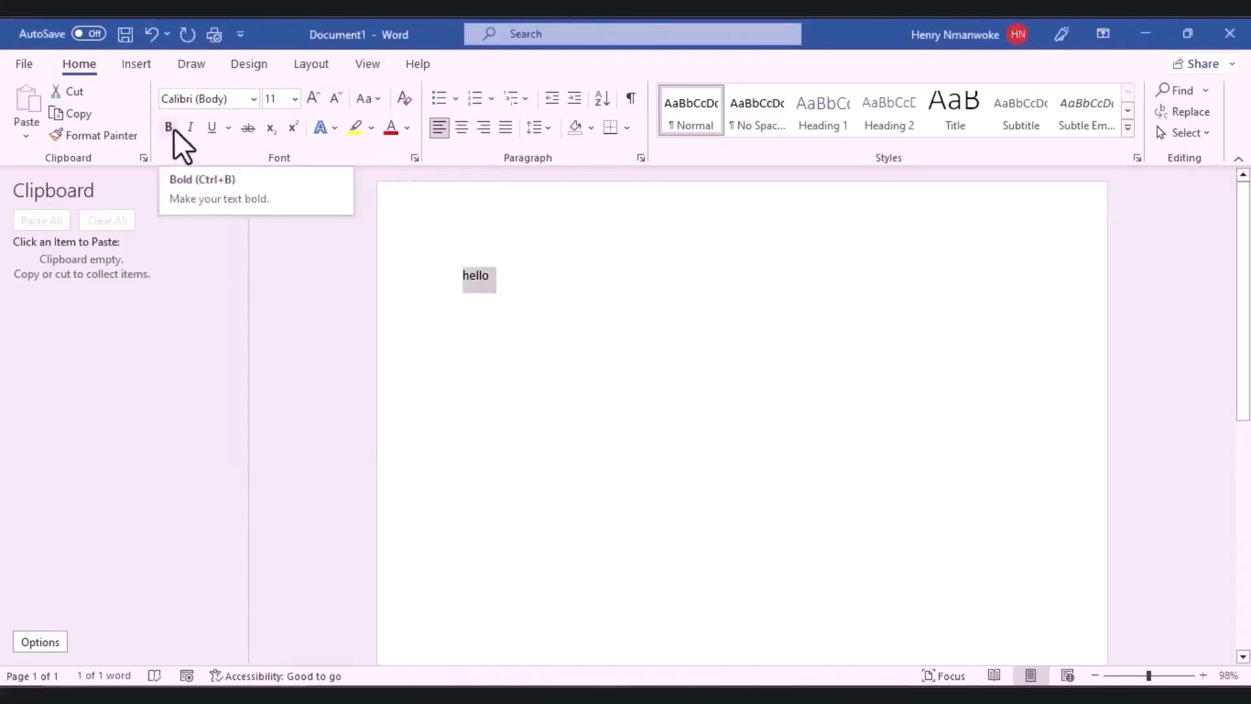
pyautogui.rightClick(174, 128)
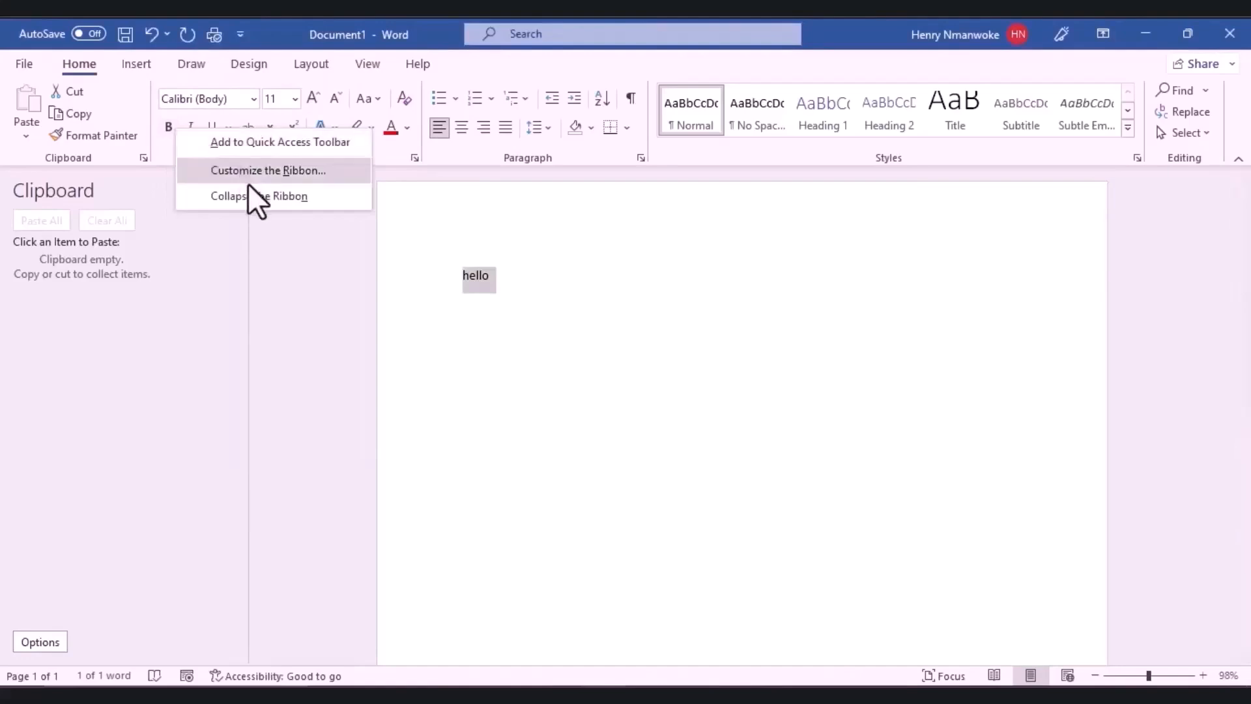
pyautogui.click(245, 143)
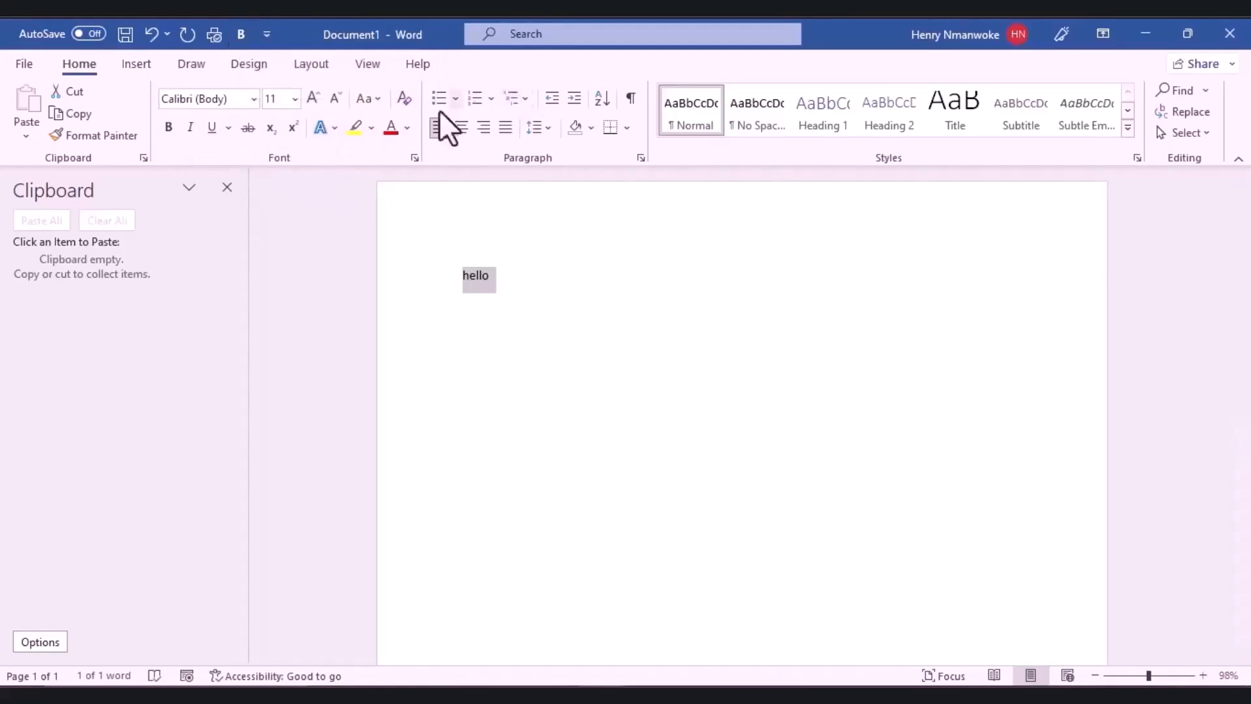
pyautogui.click(405, 102)
pyautogui.rightClick(405, 101)
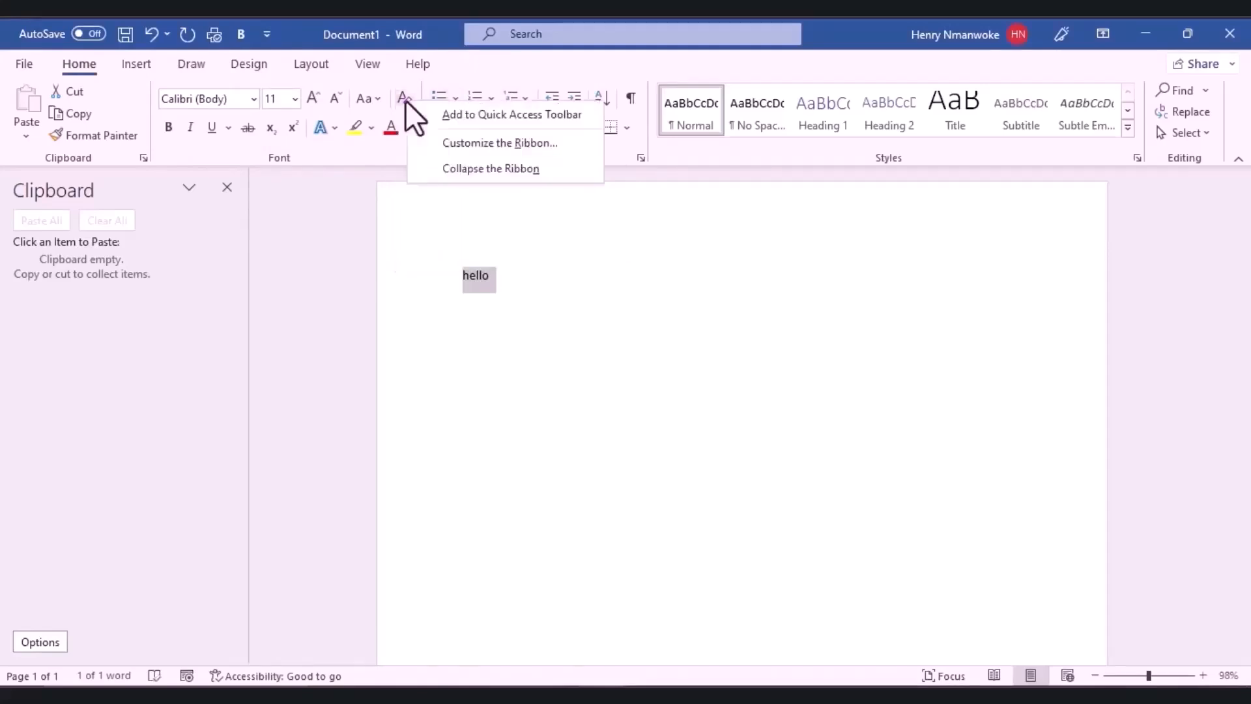
pyautogui.click(447, 113)
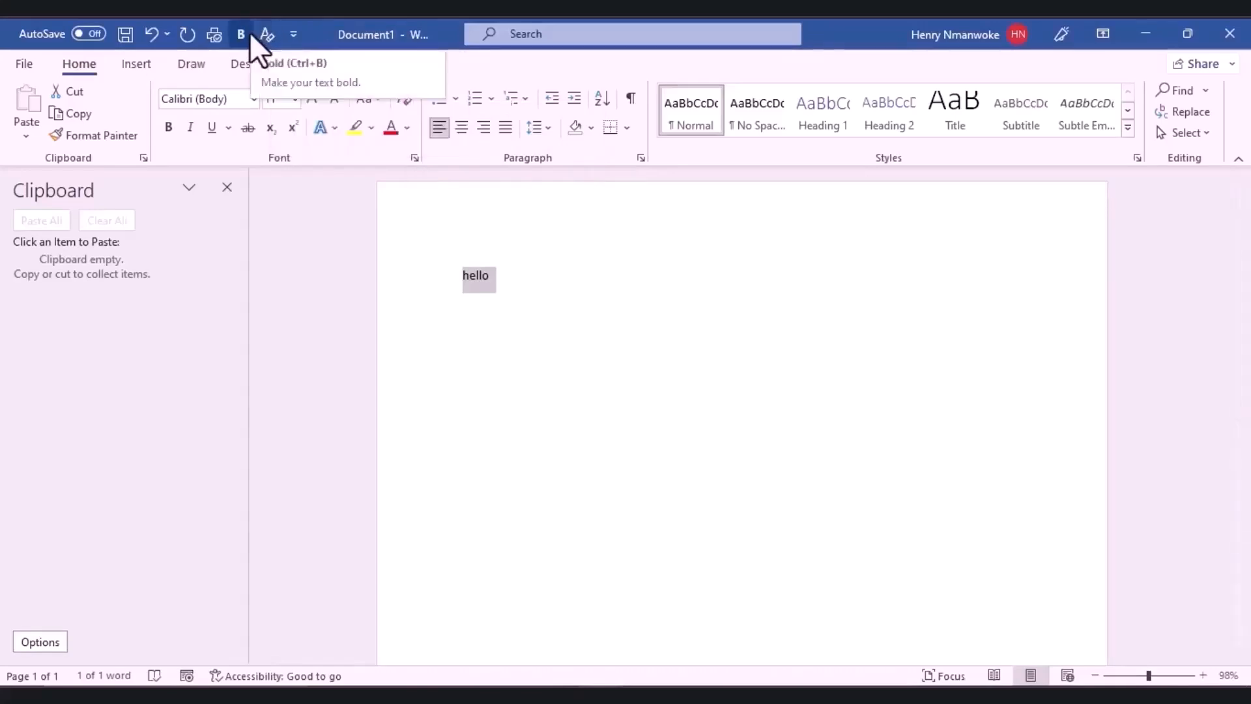
# Open the full Quick Access Toolbar customization options, add the Draw Table command and remove it again.
pyautogui.click(291, 37)
pyautogui.click(291, 32)
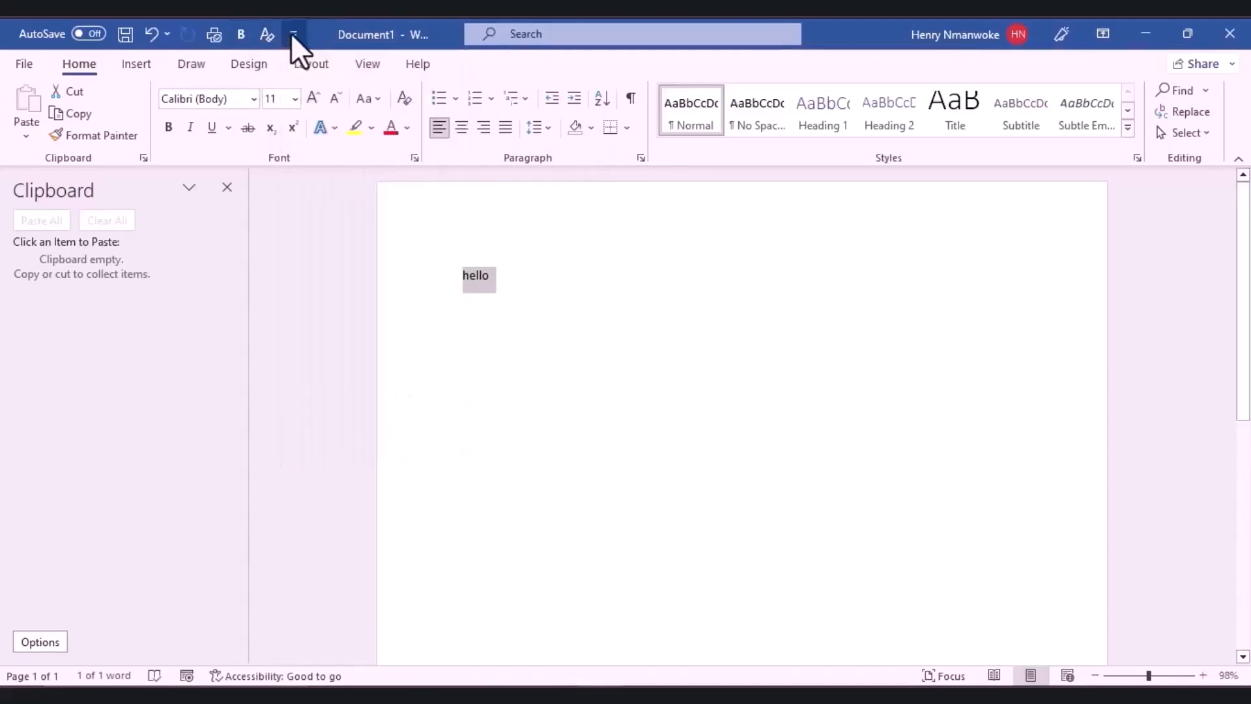
pyautogui.click(290, 33)
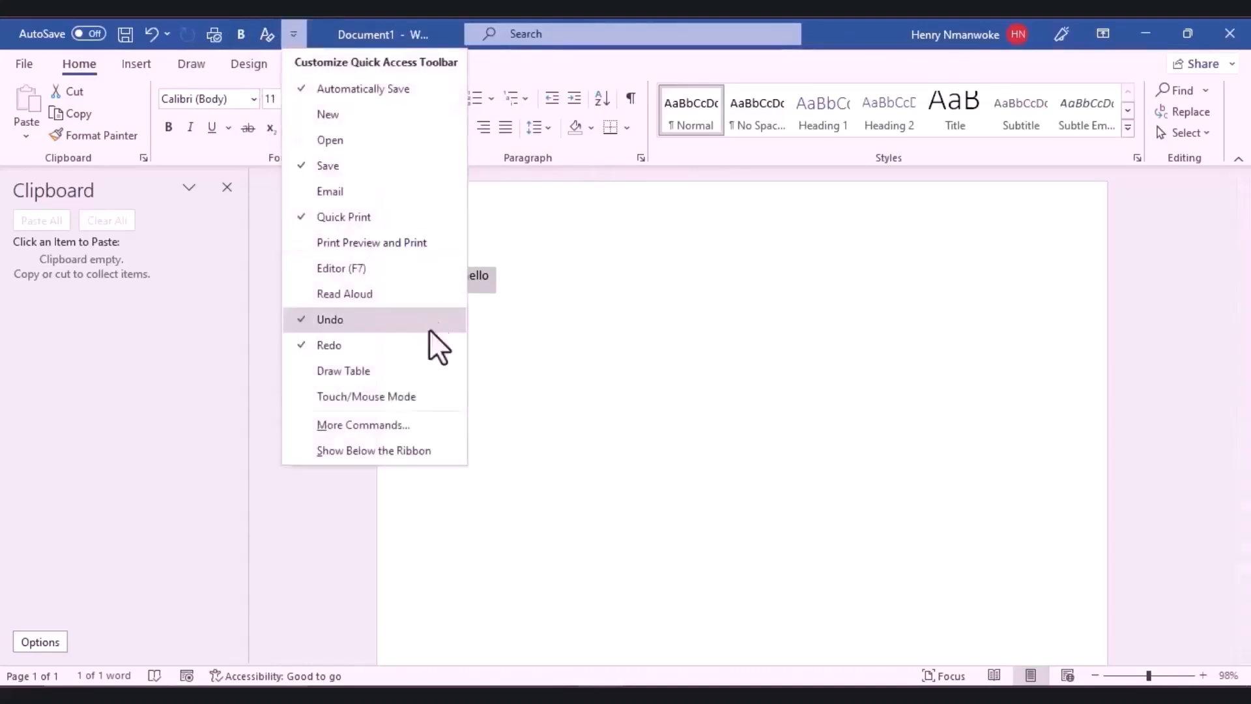
pyautogui.click(398, 424)
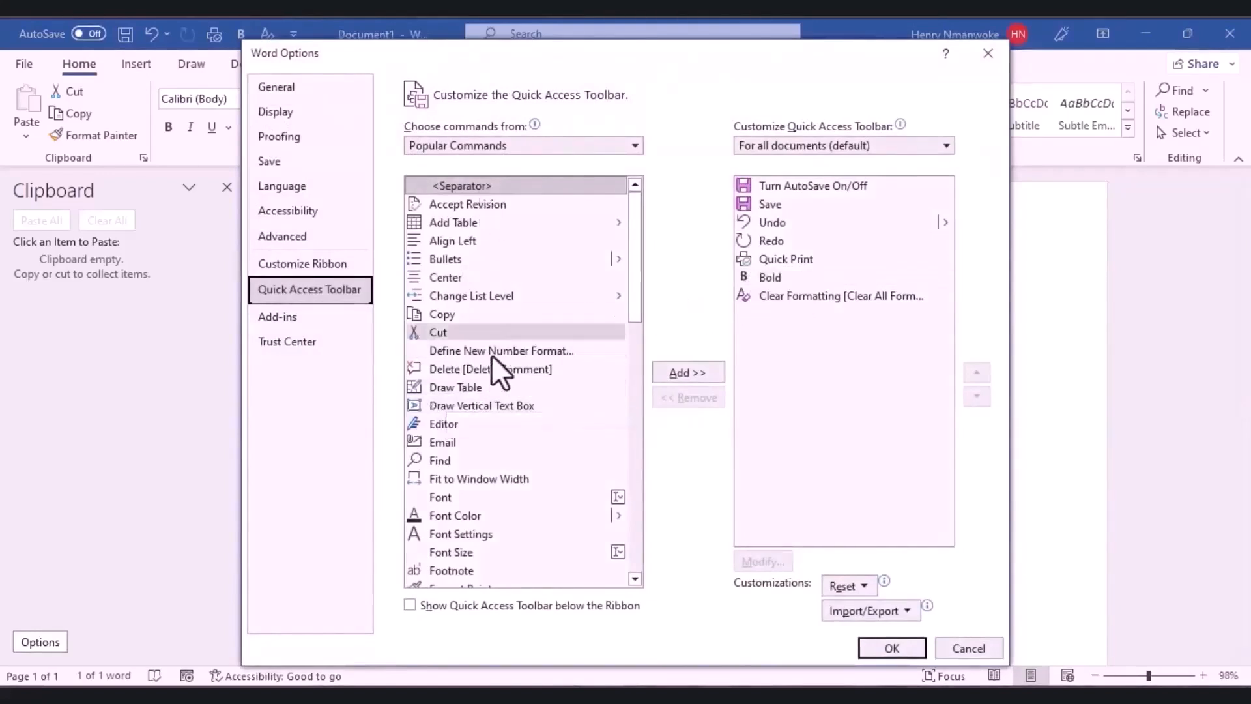
pyautogui.click(476, 389)
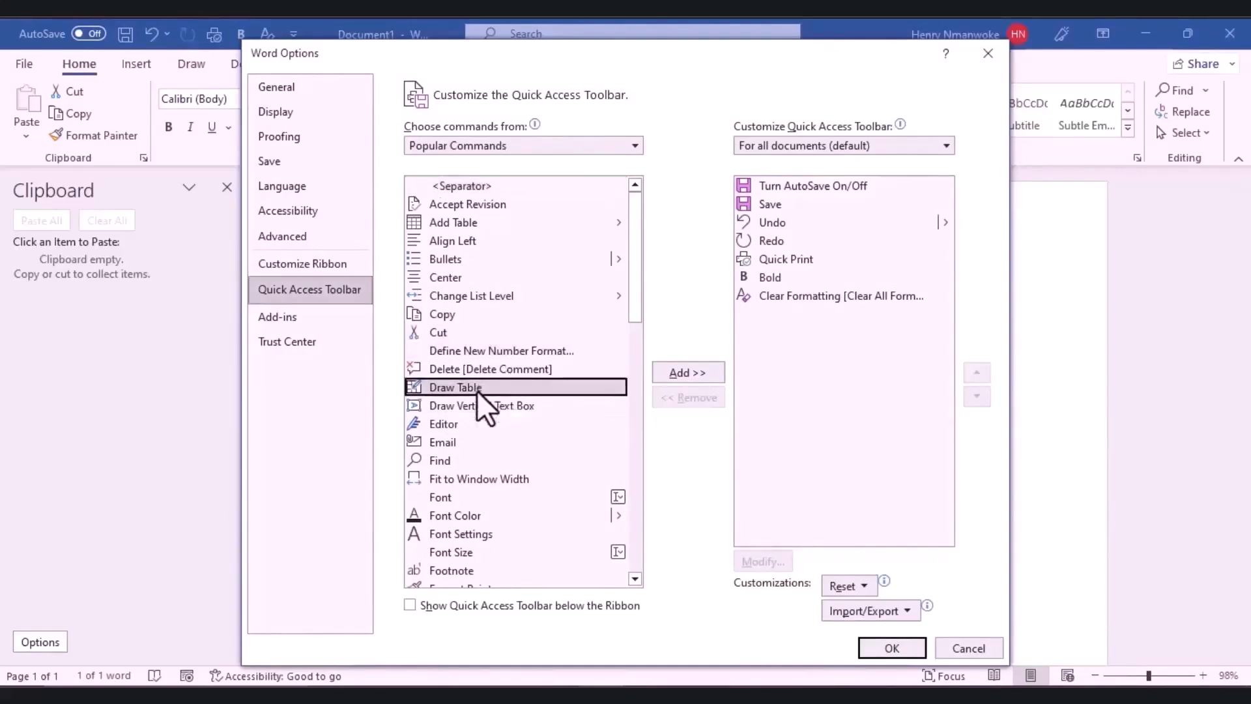
pyautogui.click(672, 370)
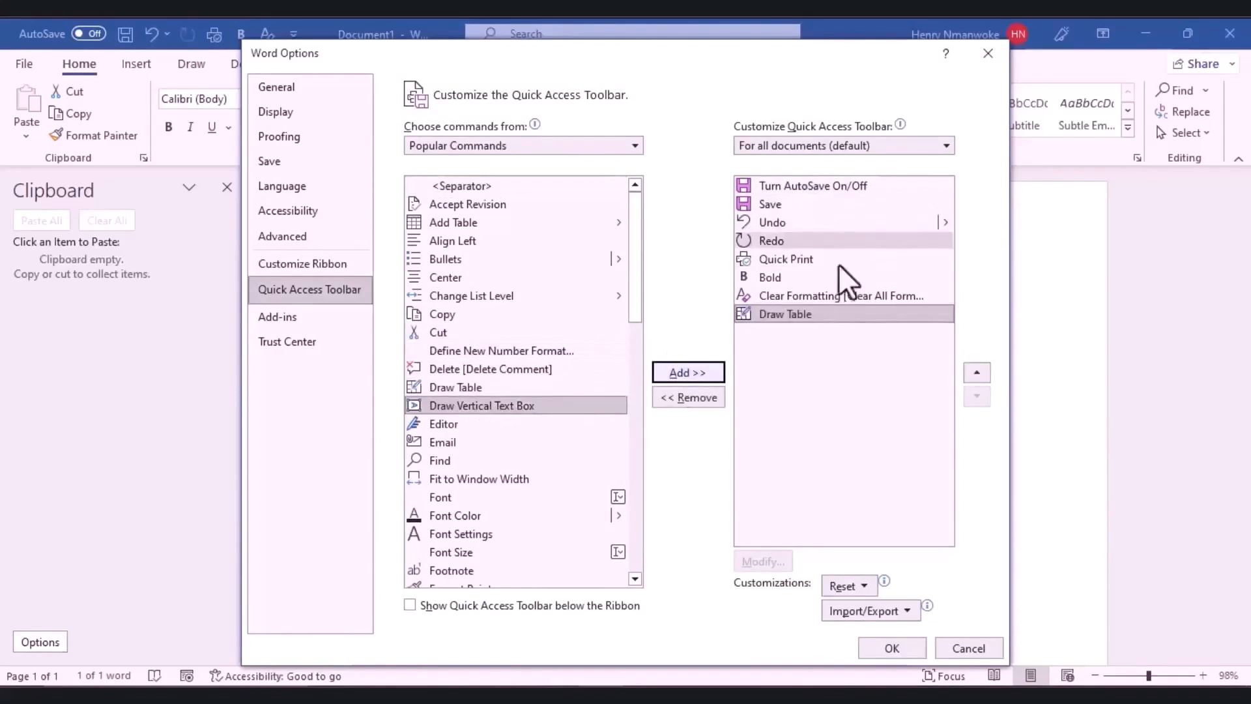
pyautogui.click(815, 318)
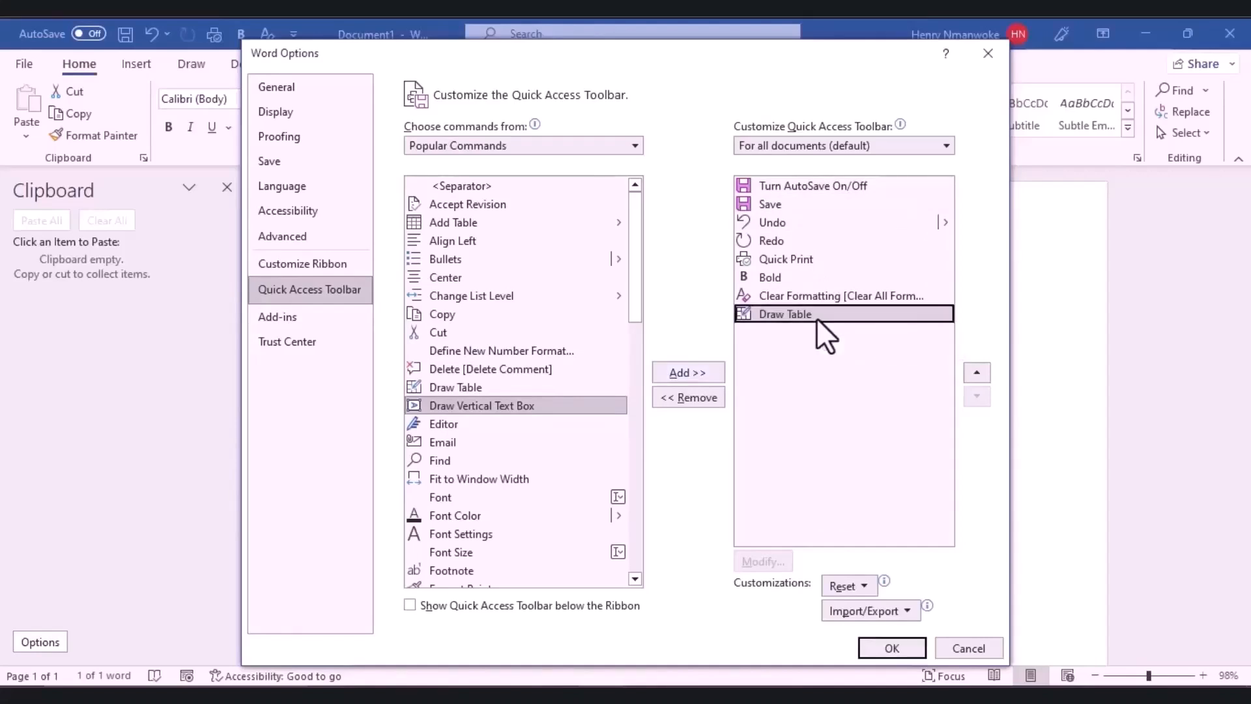
pyautogui.click(677, 399)
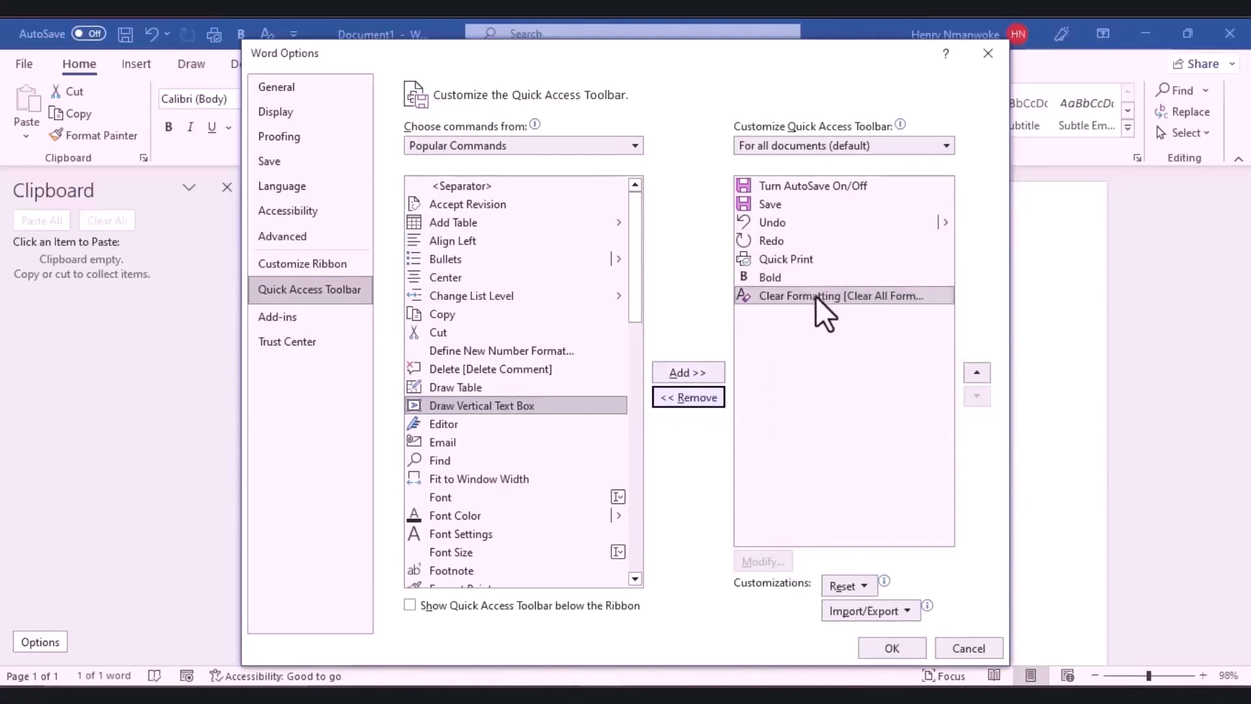
# Remove the Bold and Clear Formatting commands from the Quick Access Toolbar and apply the changes.
pyautogui.click(811, 277)
pyautogui.click(811, 276)
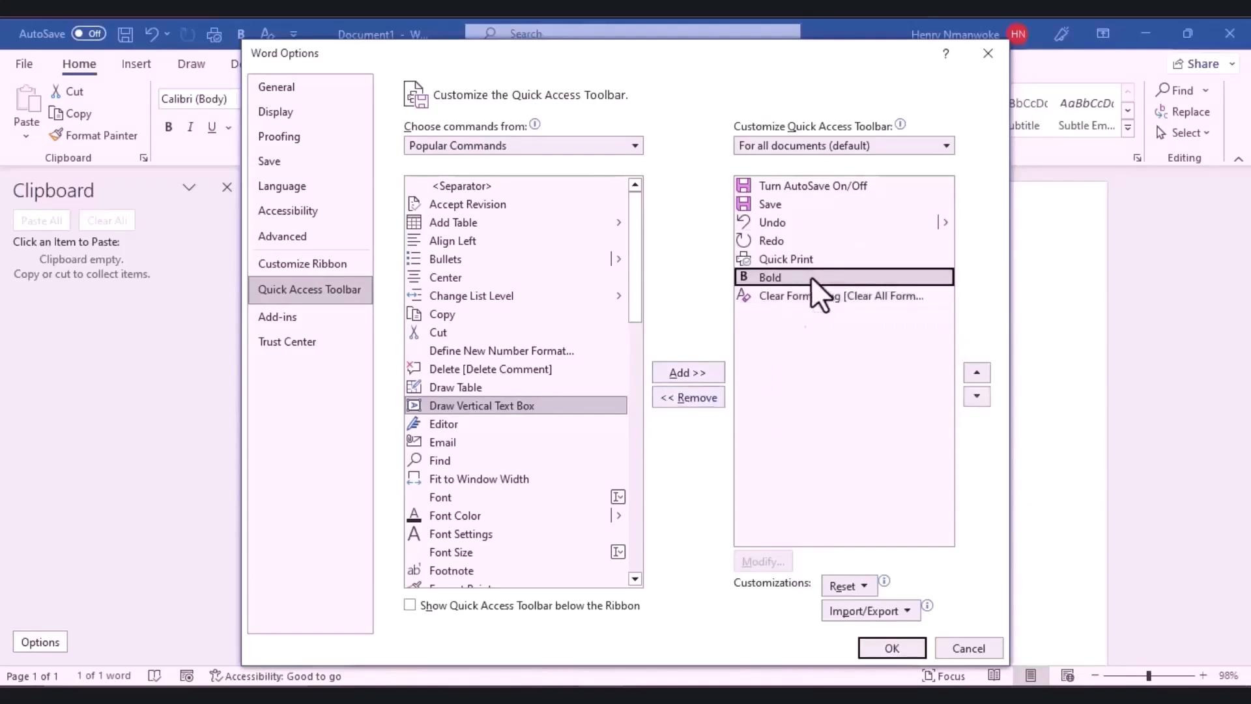
pyautogui.click(706, 397)
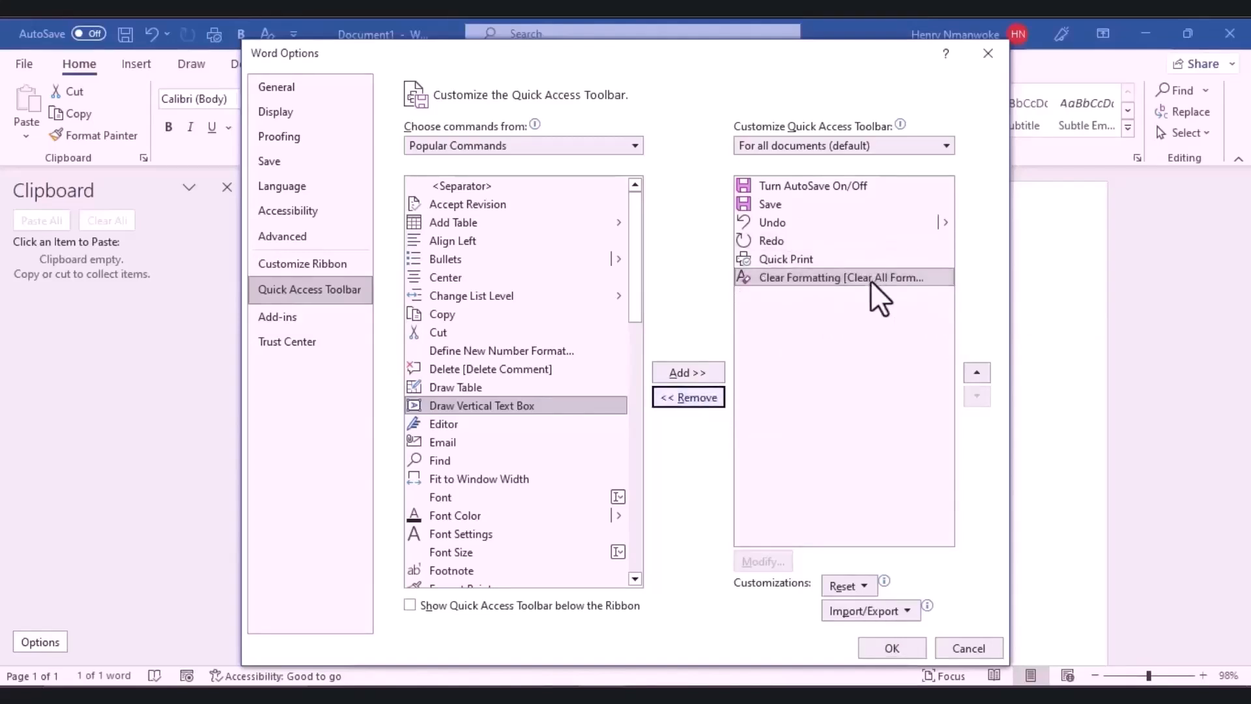
pyautogui.click(870, 280)
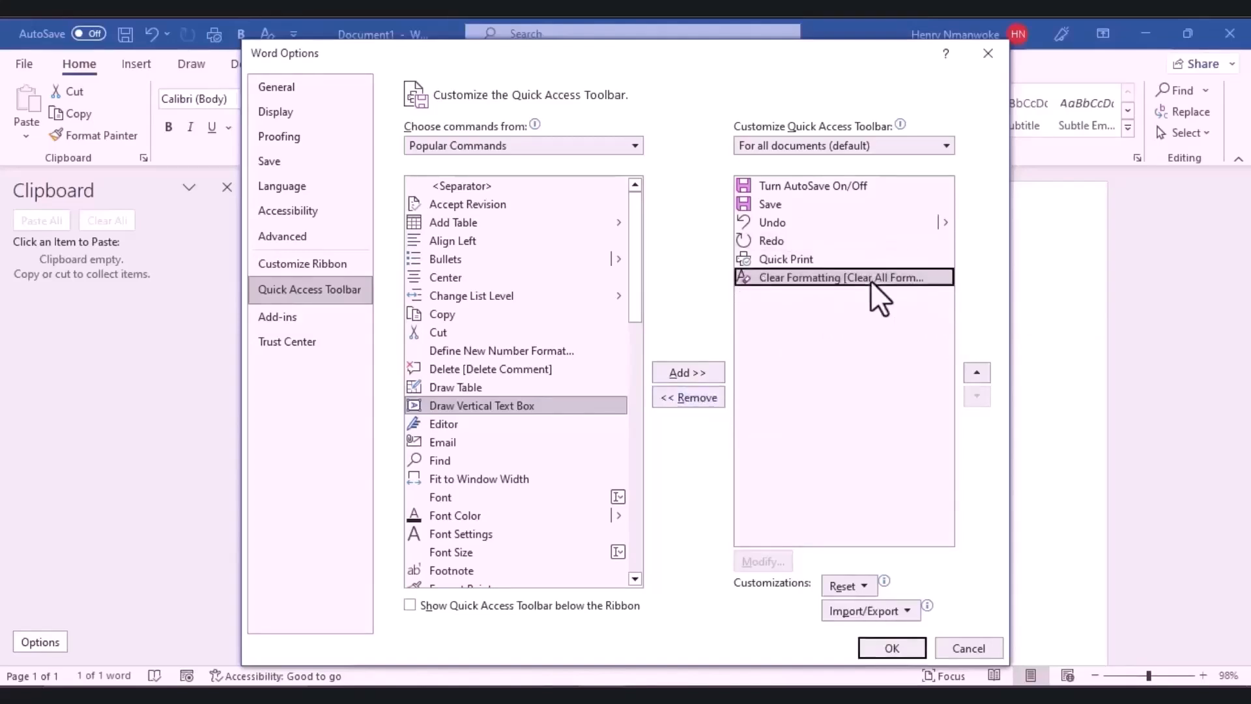
pyautogui.click(705, 396)
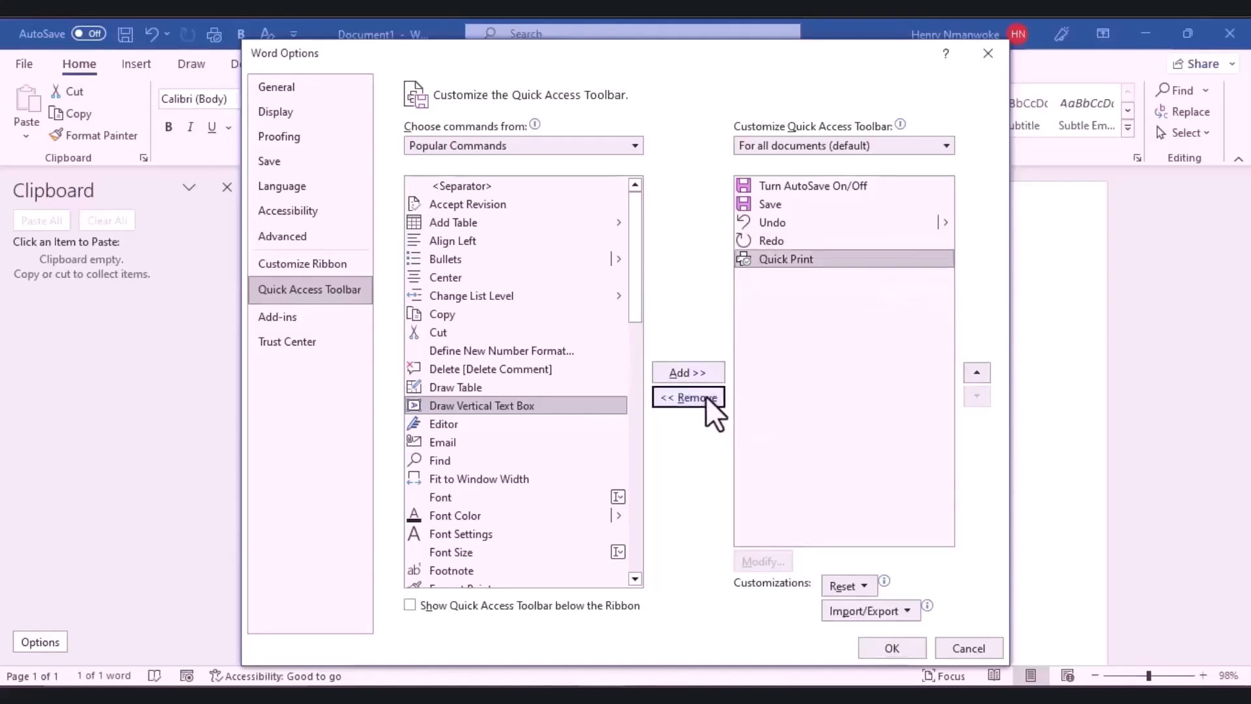
pyautogui.click(869, 642)
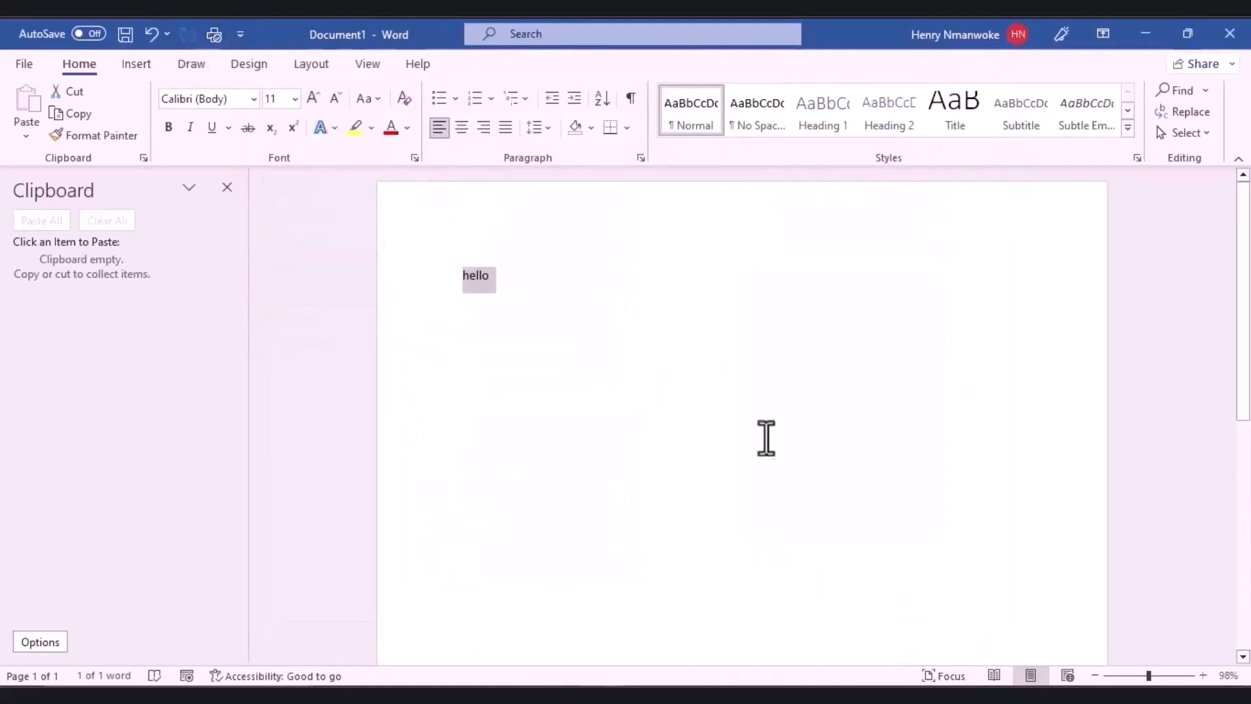
# Deselect the text, close the Clipboard pane and display the ruler.
pyautogui.click(770, 503)
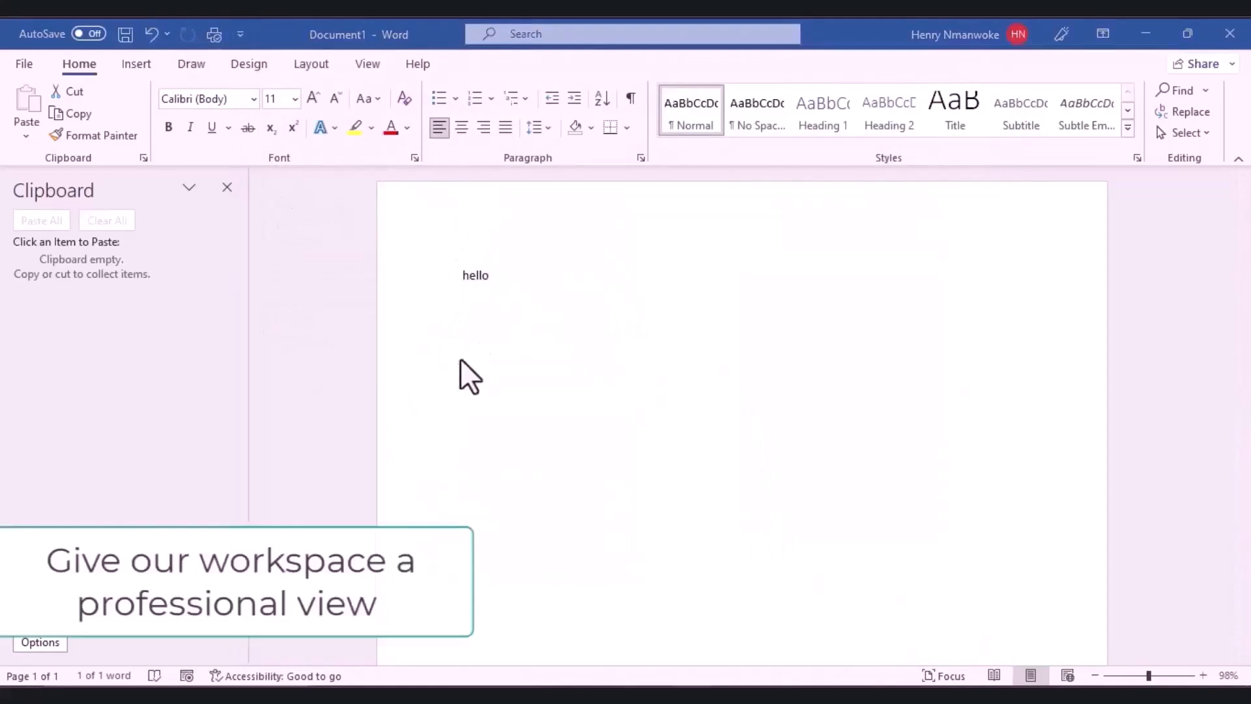
pyautogui.click(226, 186)
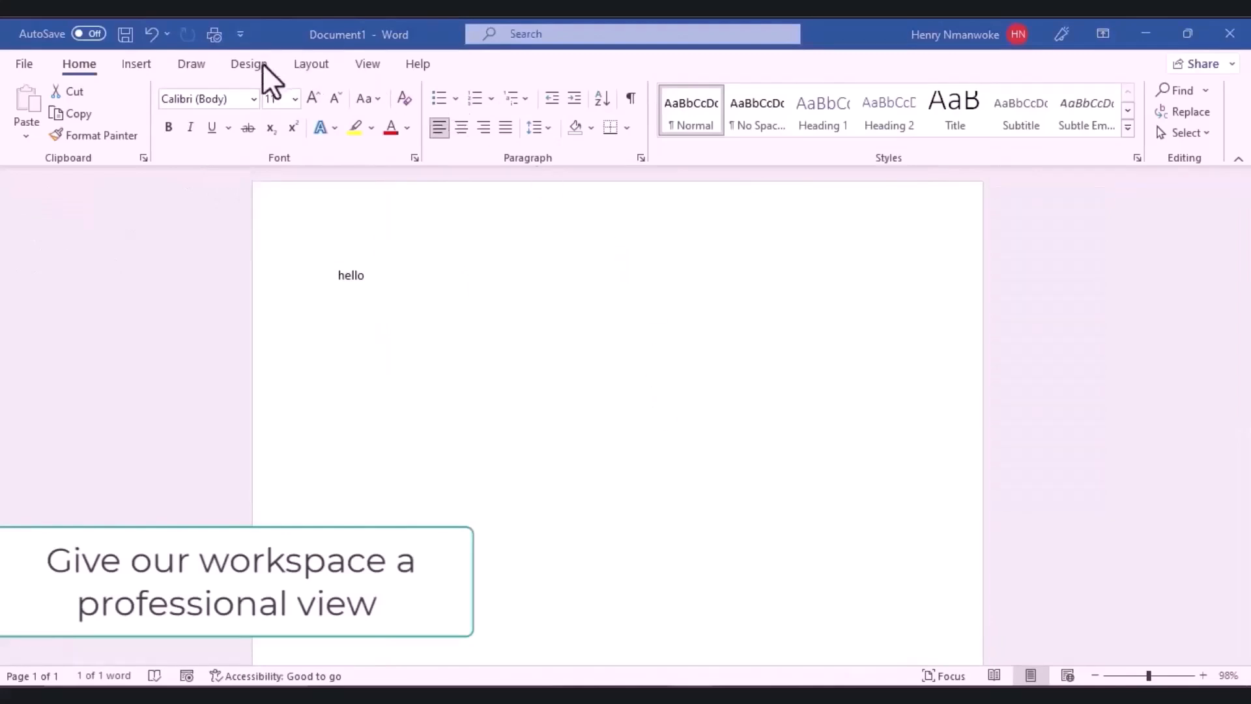
pyautogui.click(369, 63)
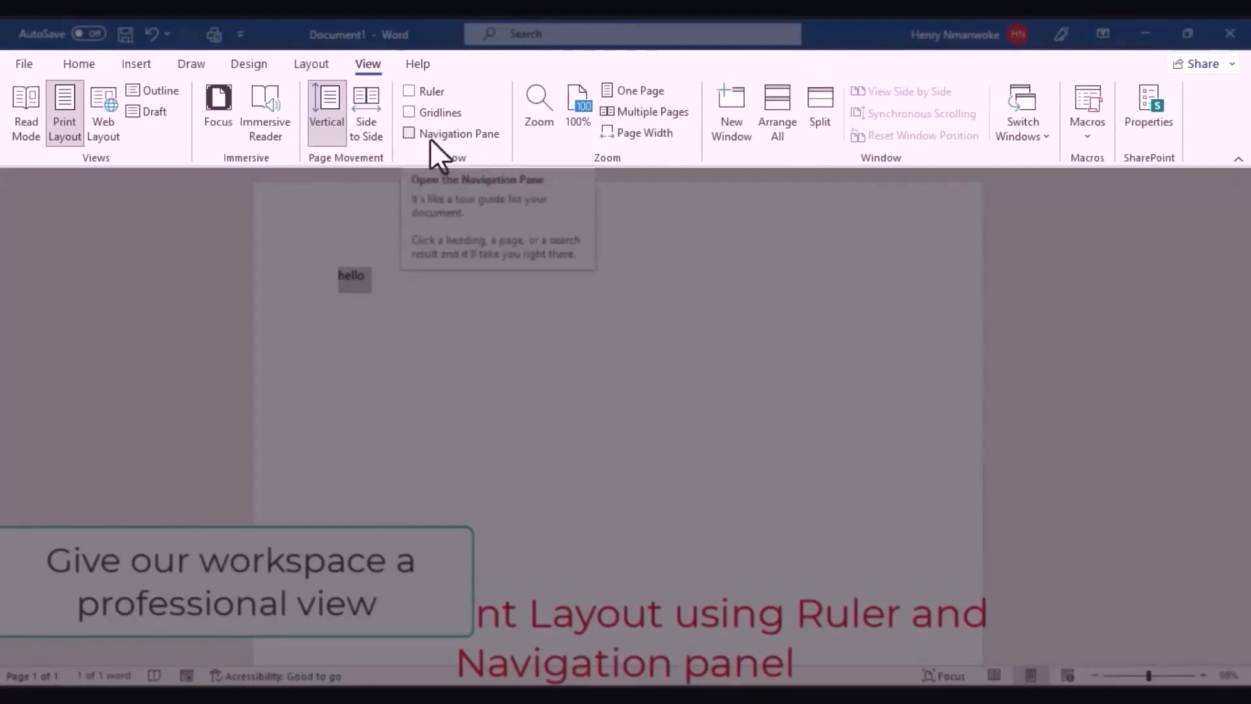
pyautogui.click(408, 91)
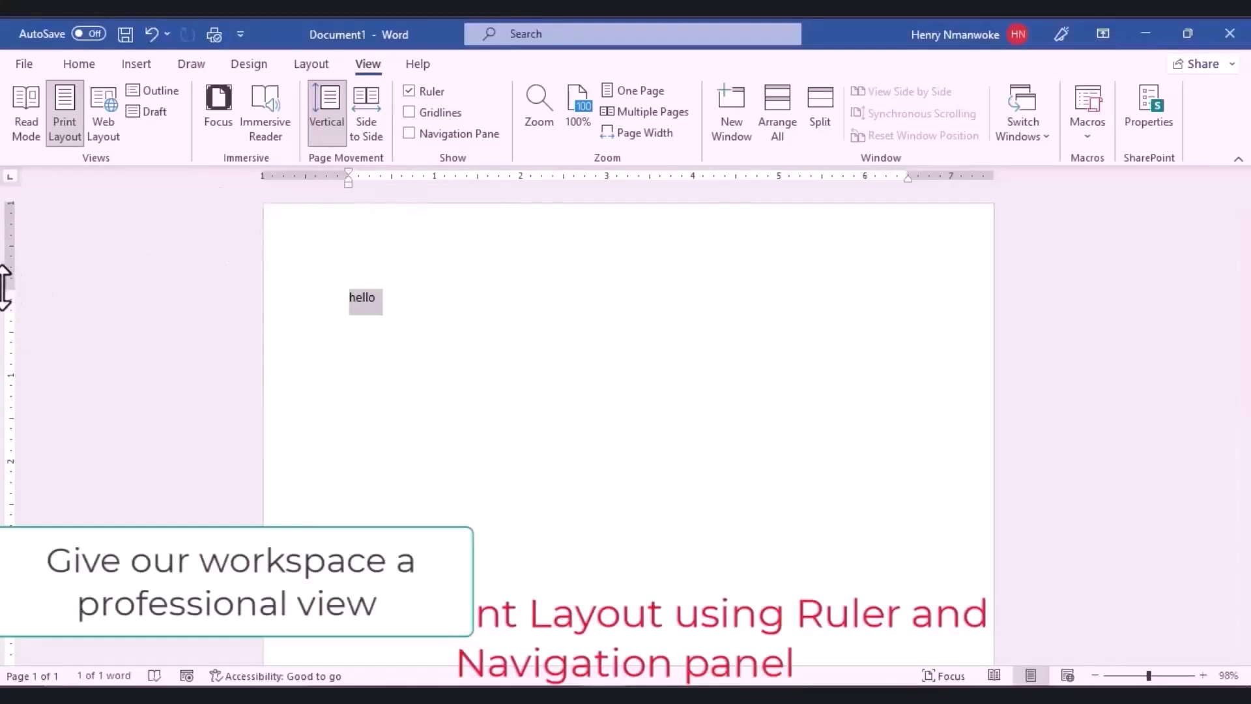
# Lower the top margin slightly with the vertical ruler, then try adjusting the right margin and undo that change.
pyautogui.moveTo(5, 286)
pyautogui.mouseDown()
pyautogui.moveTo(9, 237)
pyautogui.moveTo(13, 293)
pyautogui.mouseUp()
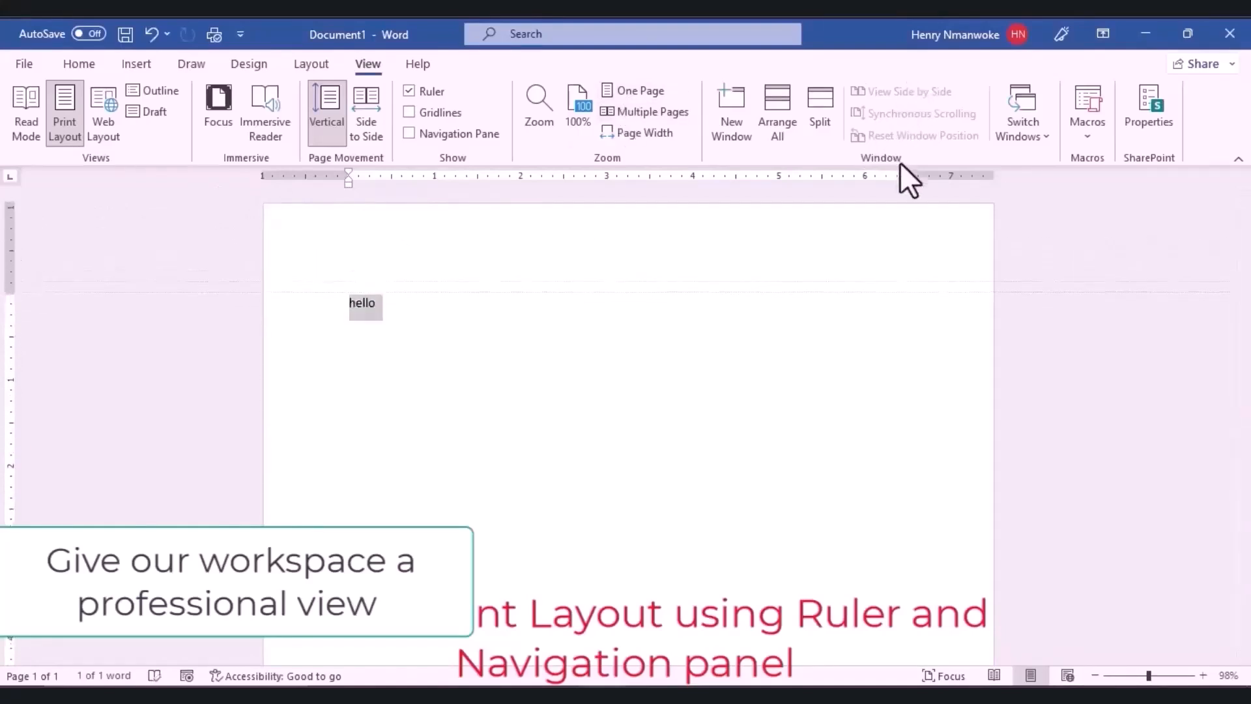
pyautogui.moveTo(909, 175)
pyautogui.mouseDown()
pyautogui.moveTo(955, 171)
pyautogui.moveTo(906, 180)
pyautogui.mouseUp()
pyautogui.hotkey('ctrl', 'z')
# Display the Navigation pane and view its Pages and Results before returning to Headings.
pyautogui.click(410, 133)
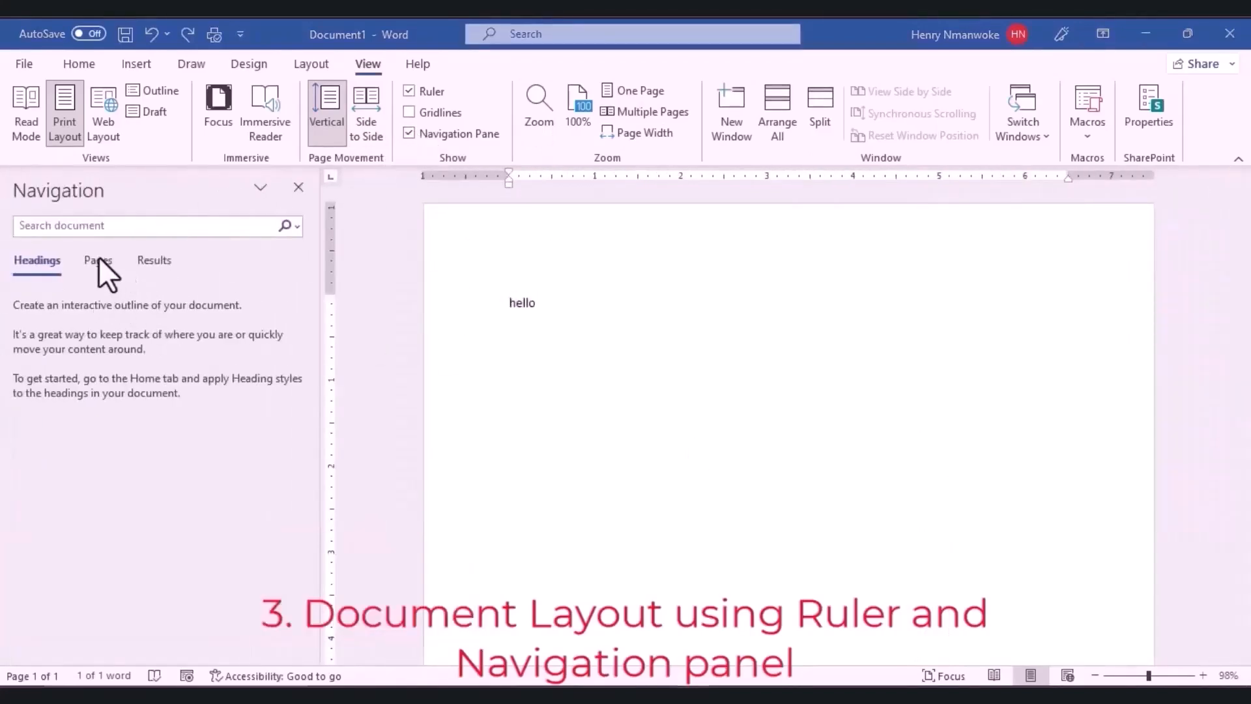
pyautogui.click(98, 260)
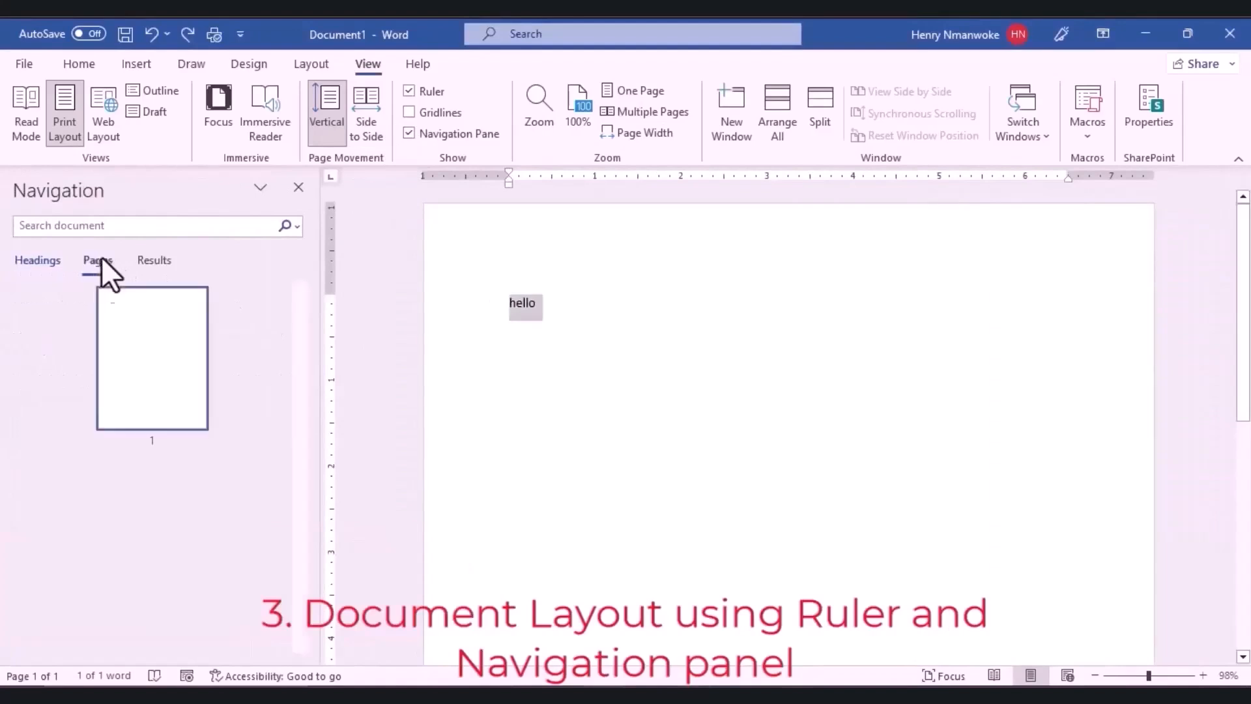
pyautogui.click(152, 261)
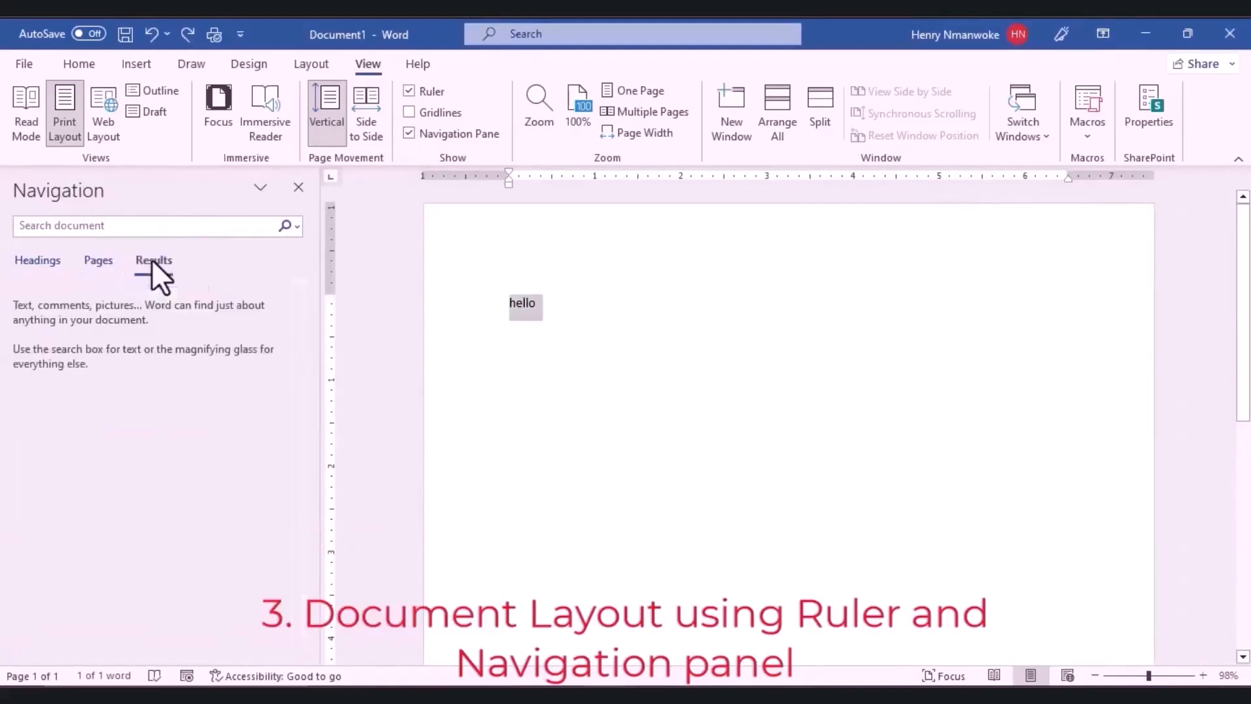
pyautogui.click(26, 262)
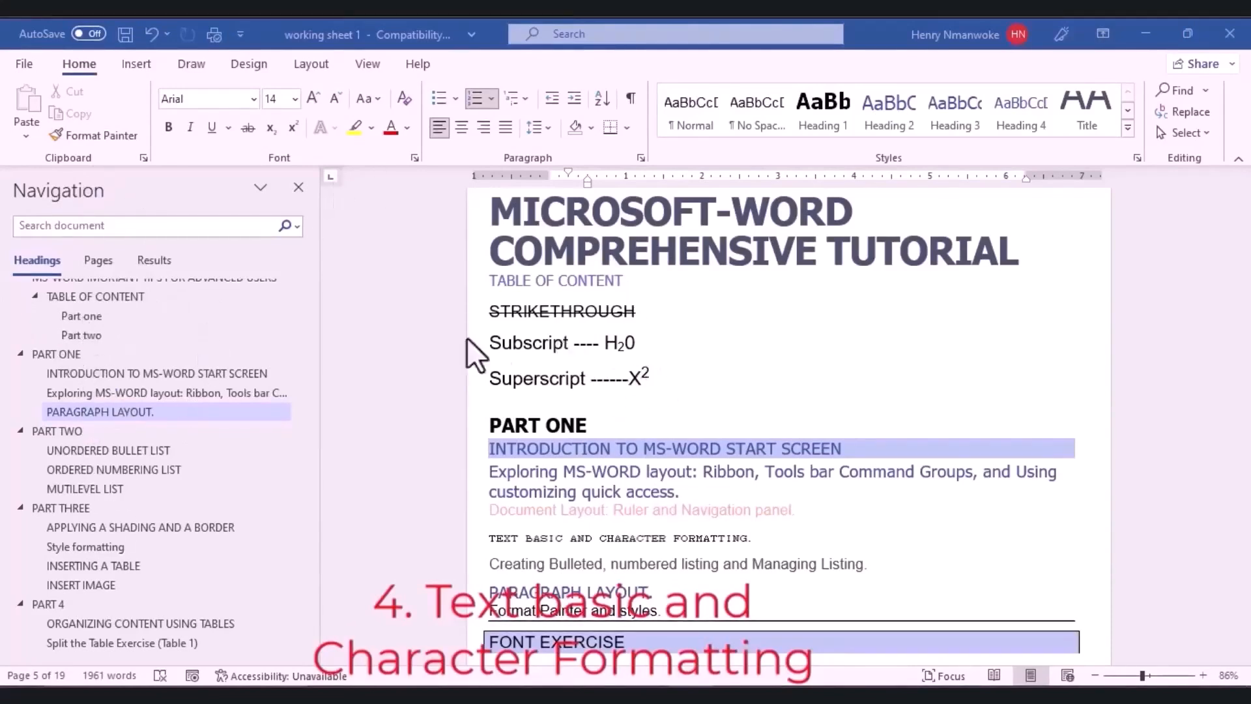
# Examine the font and style applied to the title, the STRIKETHROUGH line and the Part One entries in the working sheet 1 document.
pyautogui.click(541, 252)
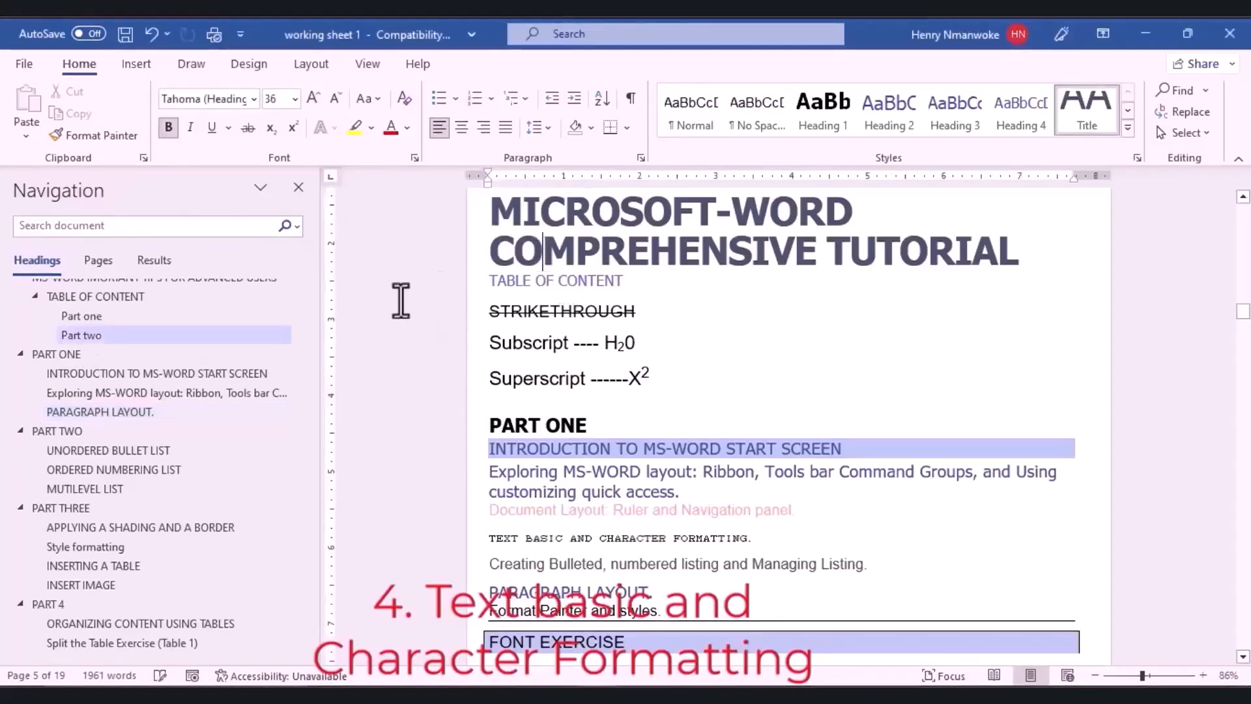
pyautogui.doubleClick(577, 312)
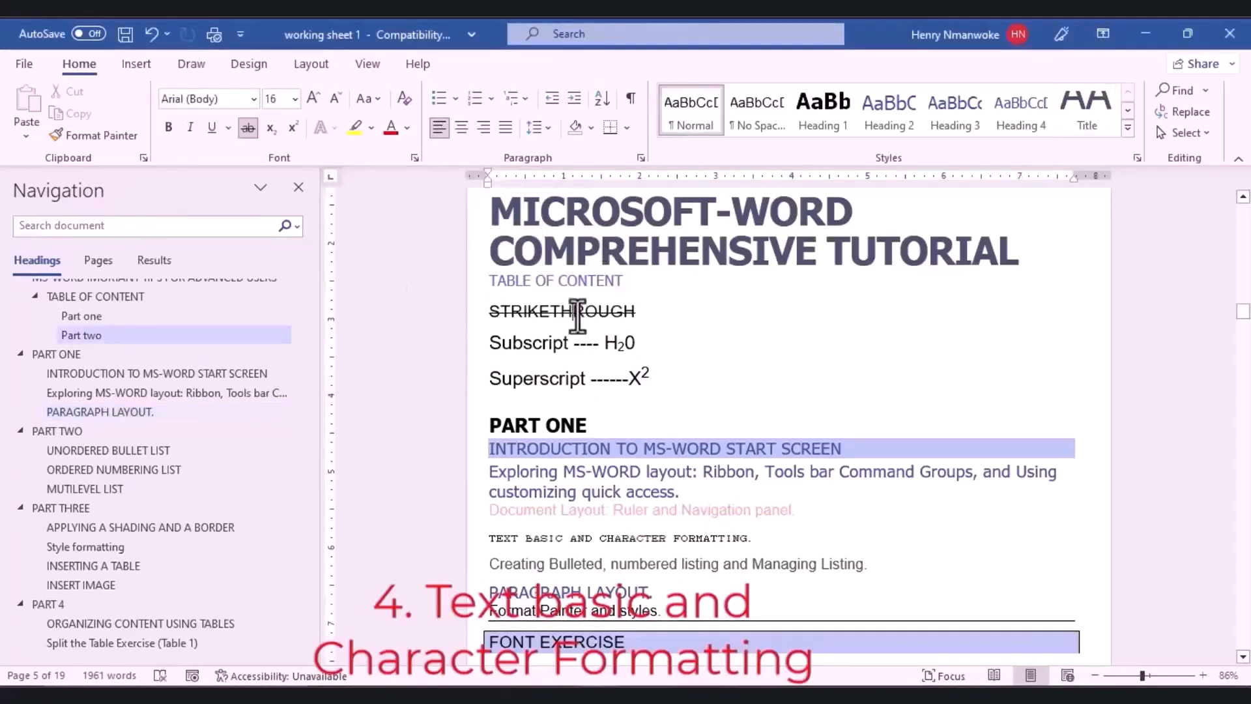
pyautogui.click(580, 470)
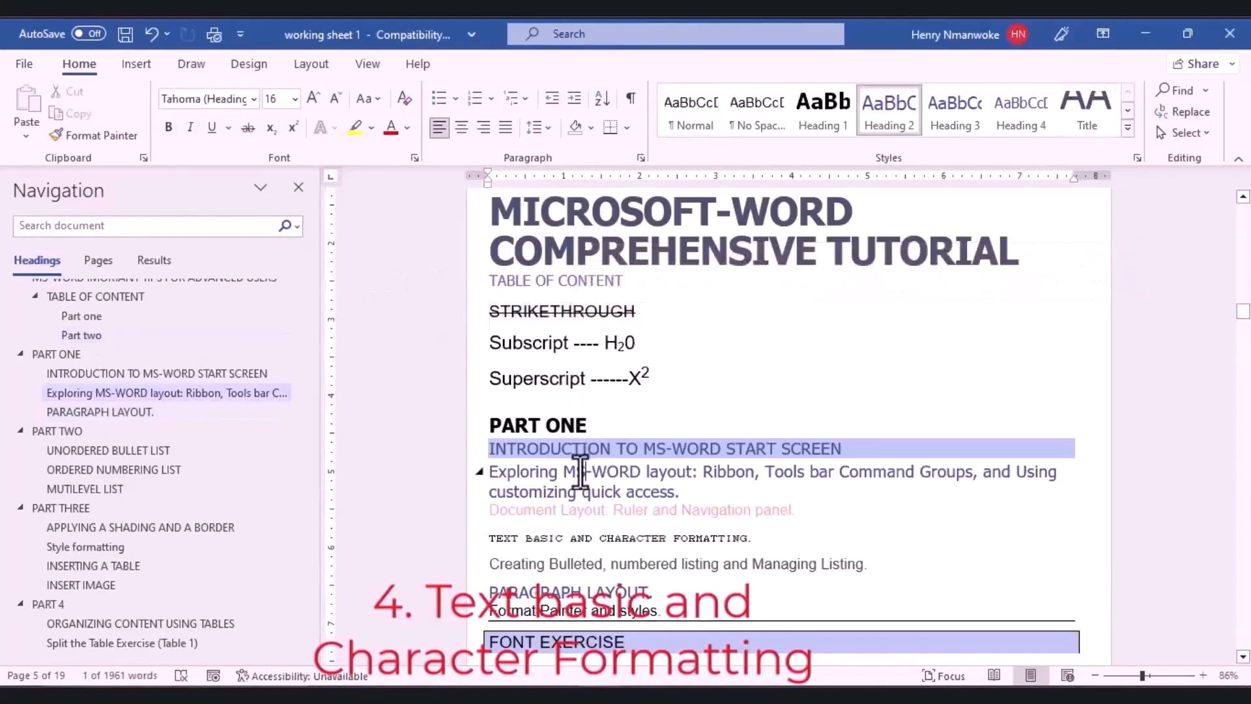
pyautogui.click(560, 510)
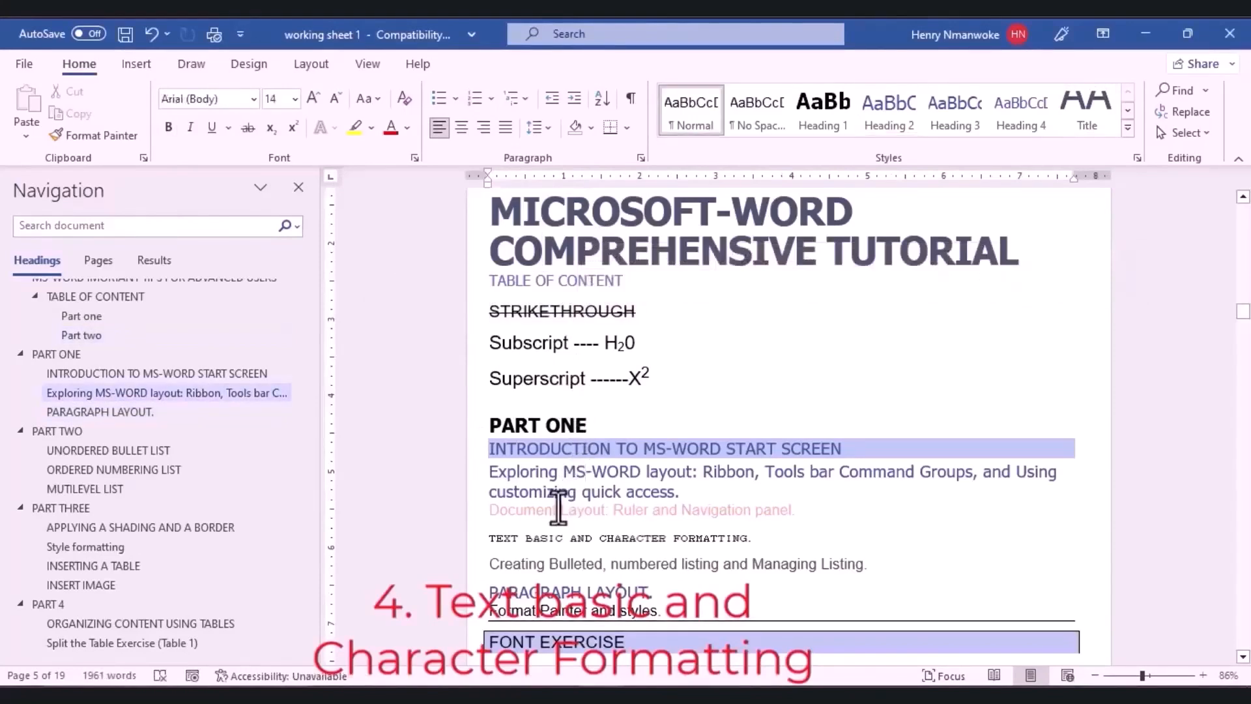
pyautogui.click(538, 464)
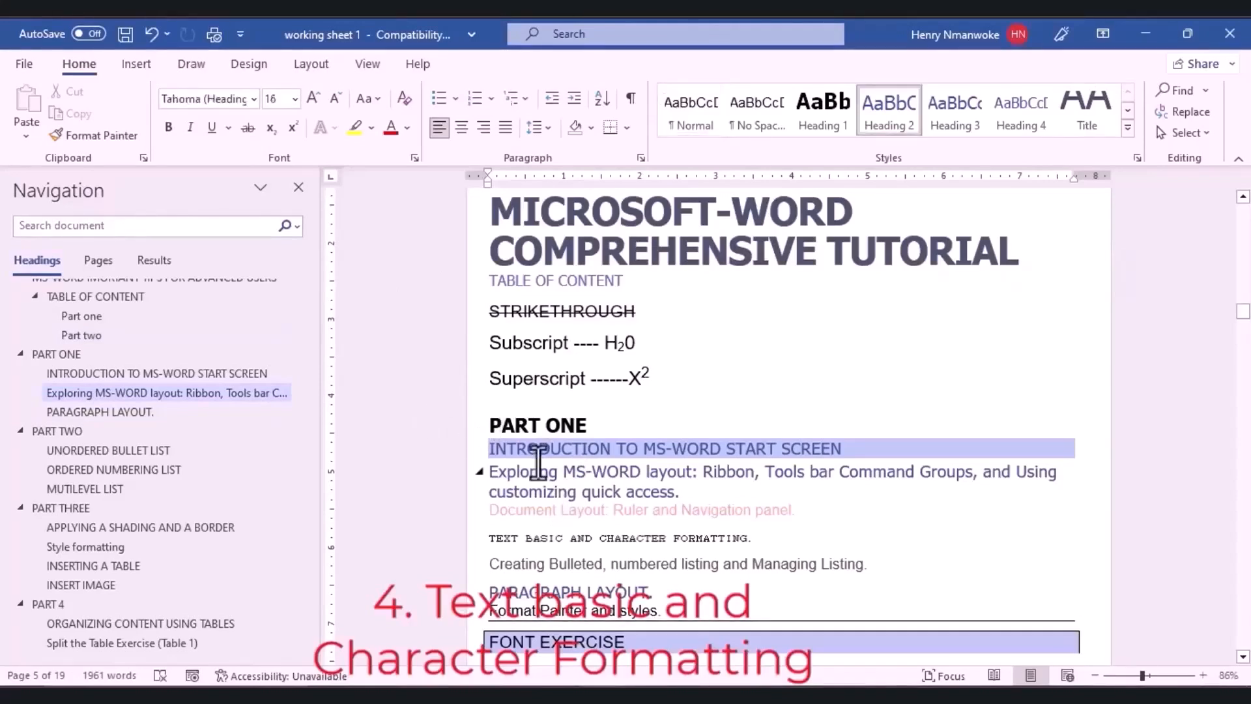
# Set the font of the FONT TYPE line under FONT EXERCISE to Barlow Condensed Black.
pyautogui.click(522, 373)
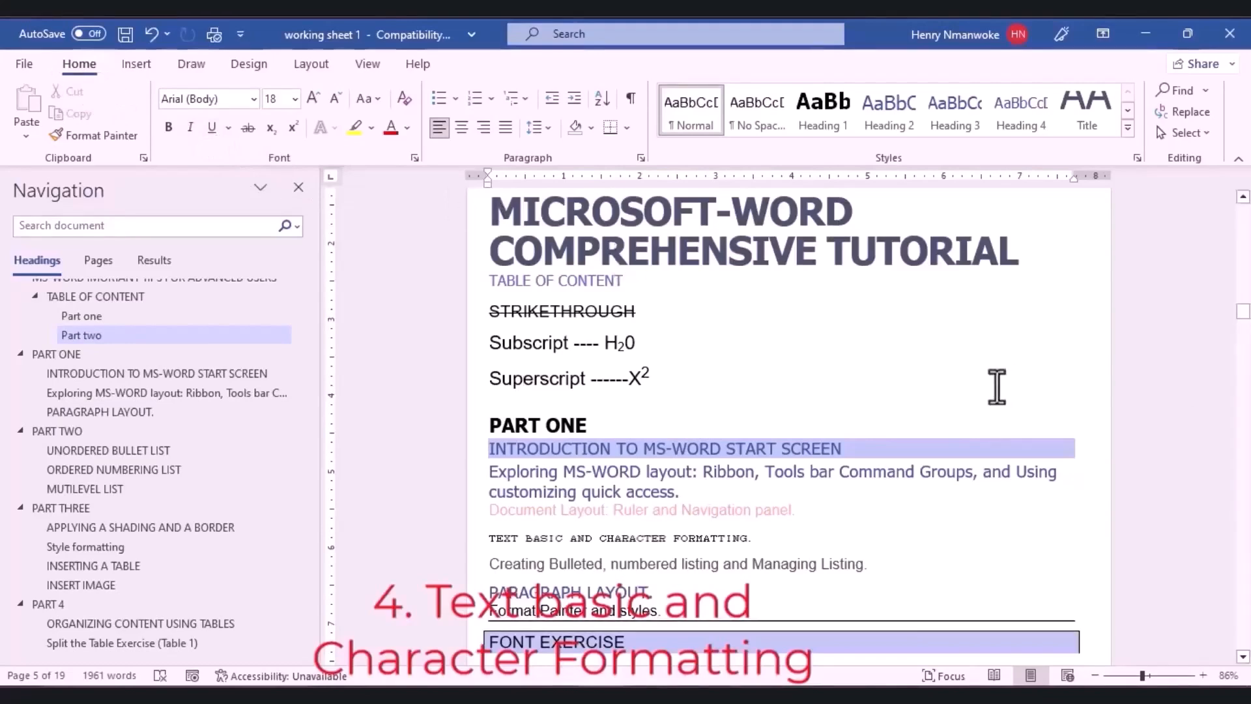
pyautogui.click(1241, 316)
pyautogui.moveTo(1240, 320); pyautogui.dragTo(1239, 328)
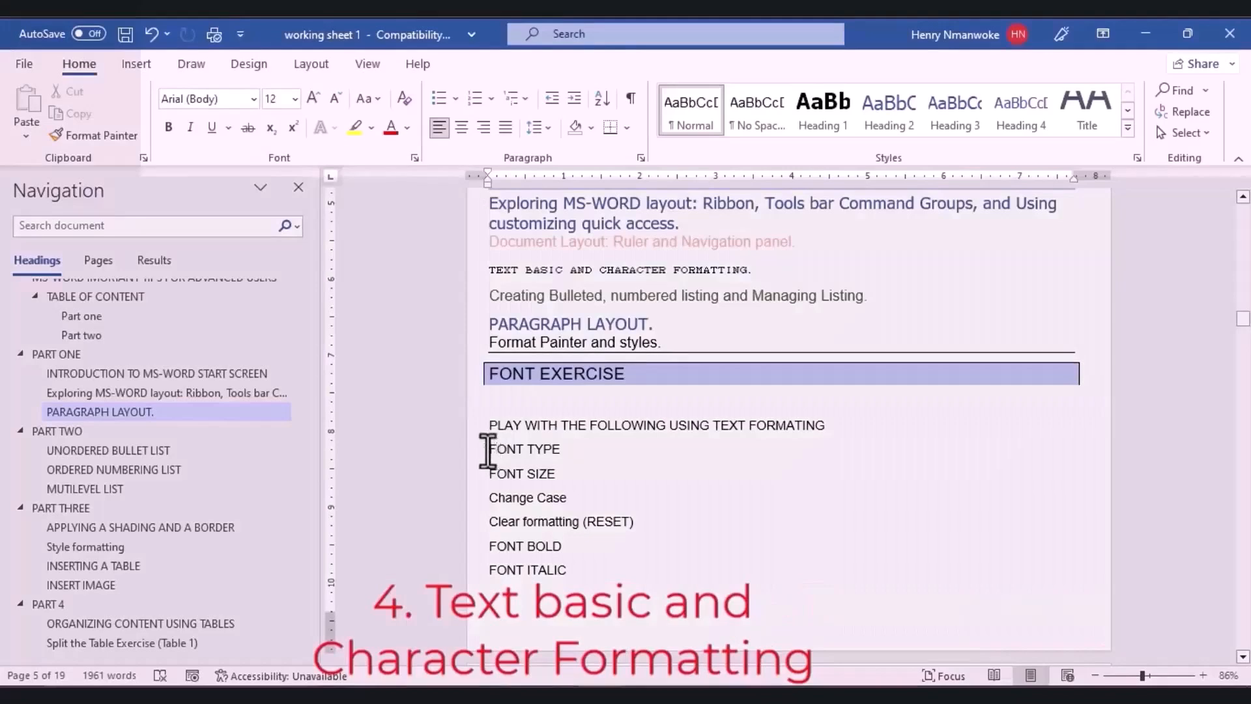
pyautogui.moveTo(493, 454); pyautogui.dragTo(557, 454)
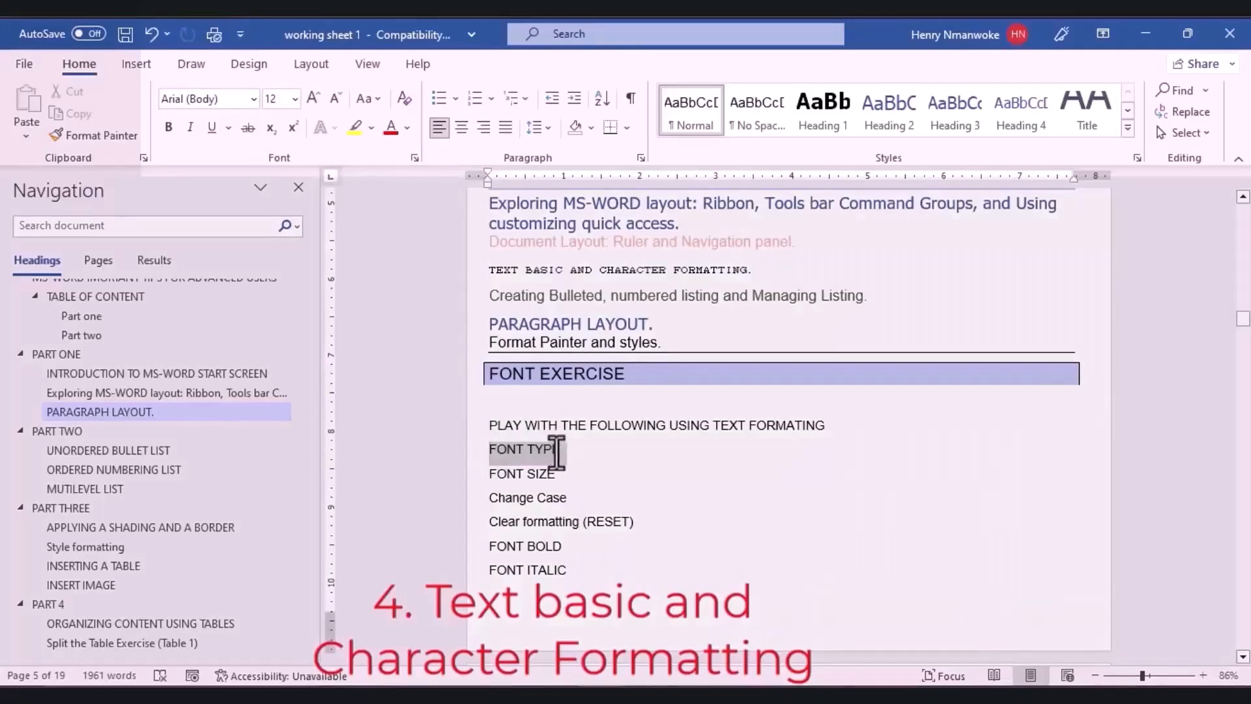
pyautogui.click(253, 99)
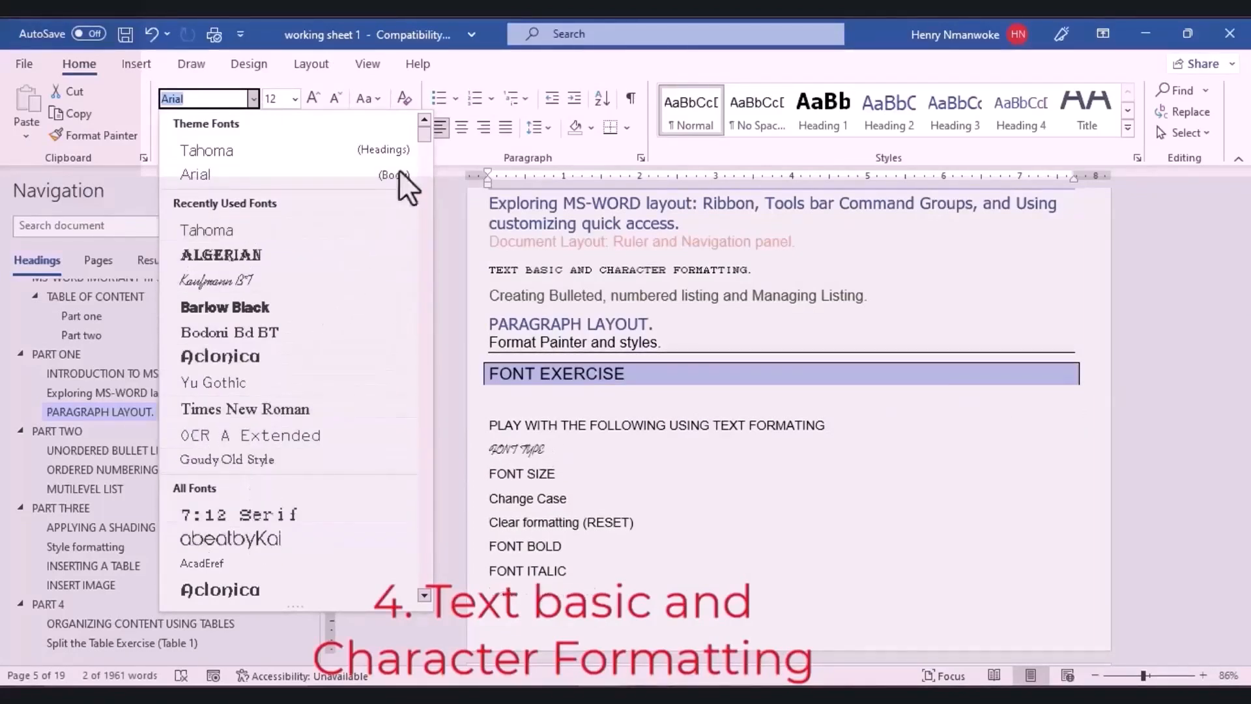
pyautogui.moveTo(417, 134); pyautogui.dragTo(420, 149)
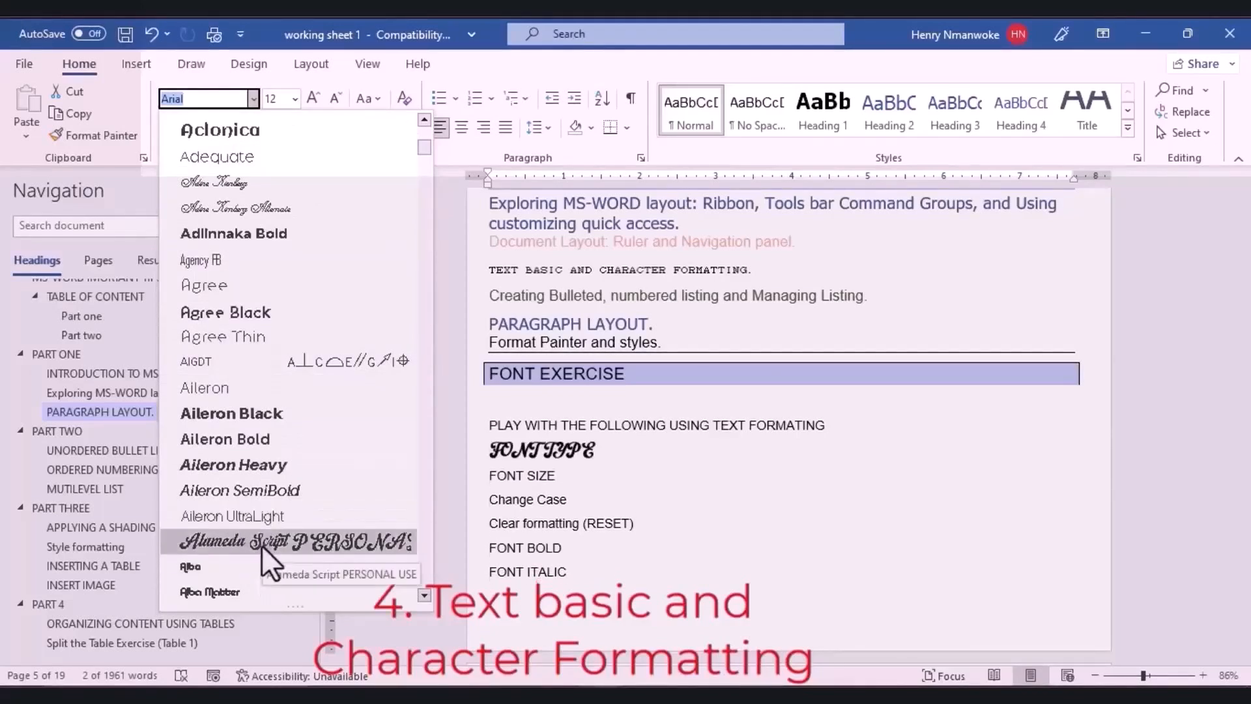
pyautogui.scroll(-10, 256, 413)
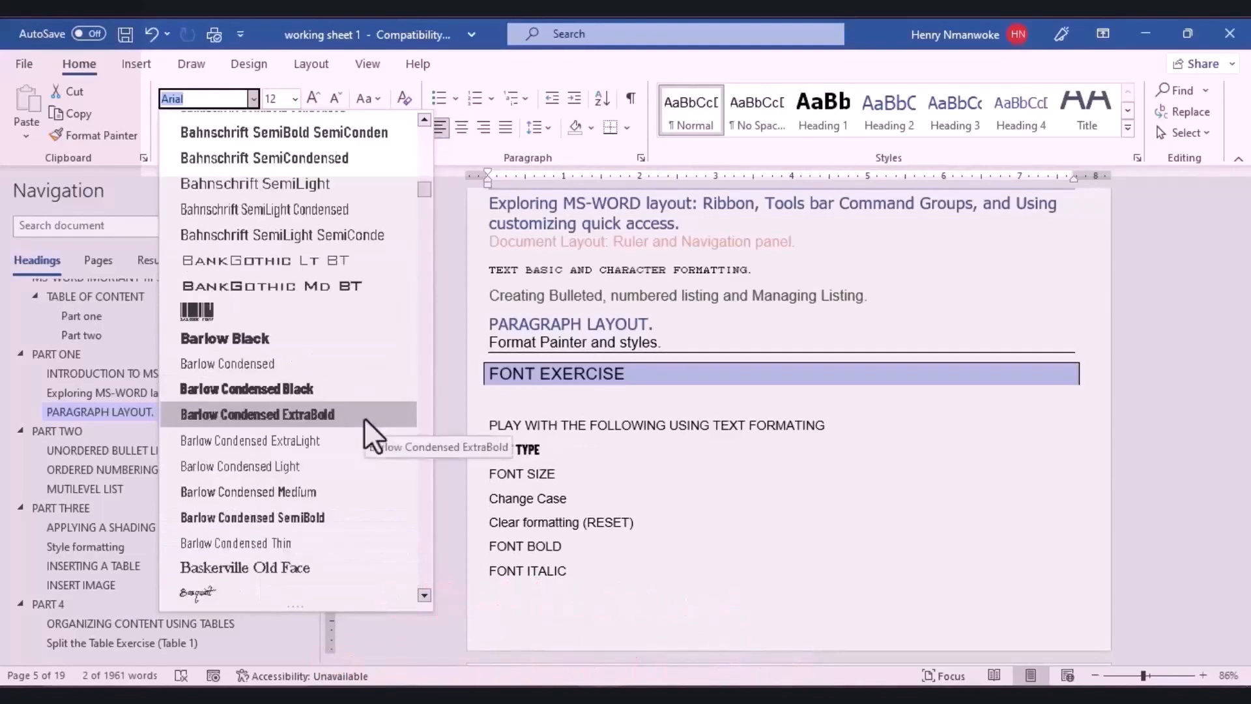
pyautogui.click(361, 396)
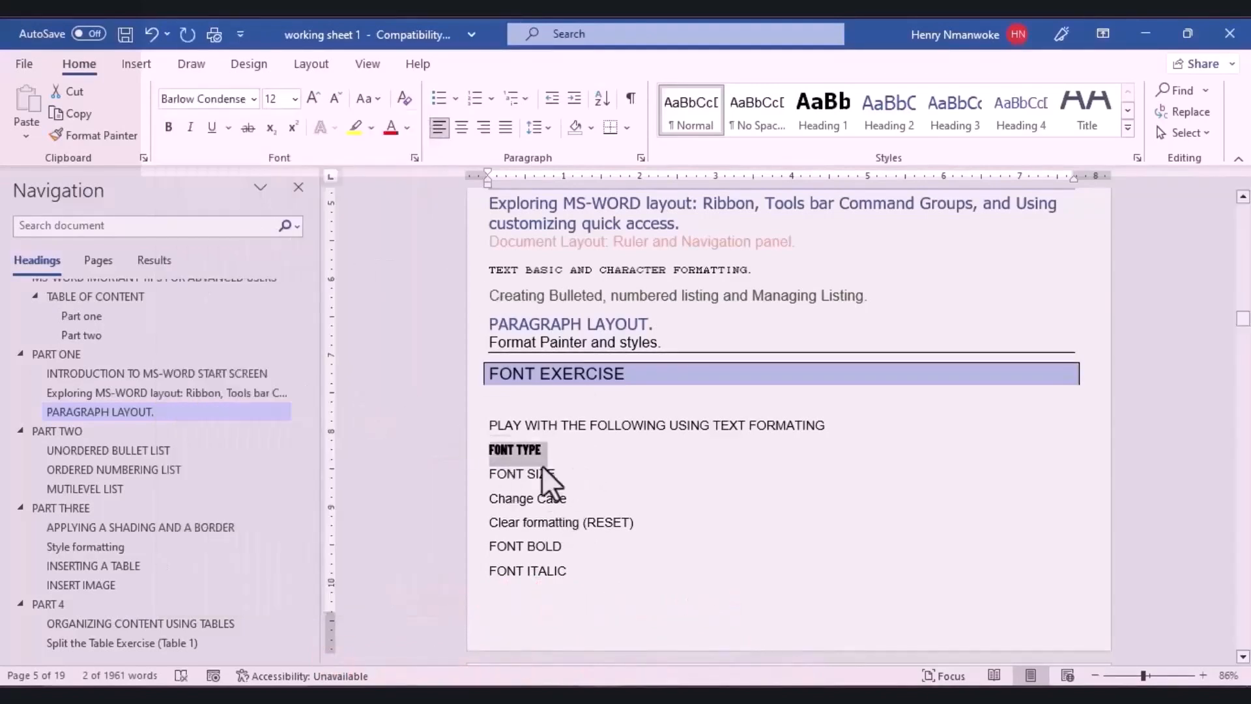
# Select the FONT SIZE line and increase its font size in increments to 22 pt.
pyautogui.doubleClick(515, 481)
pyautogui.click(514, 480)
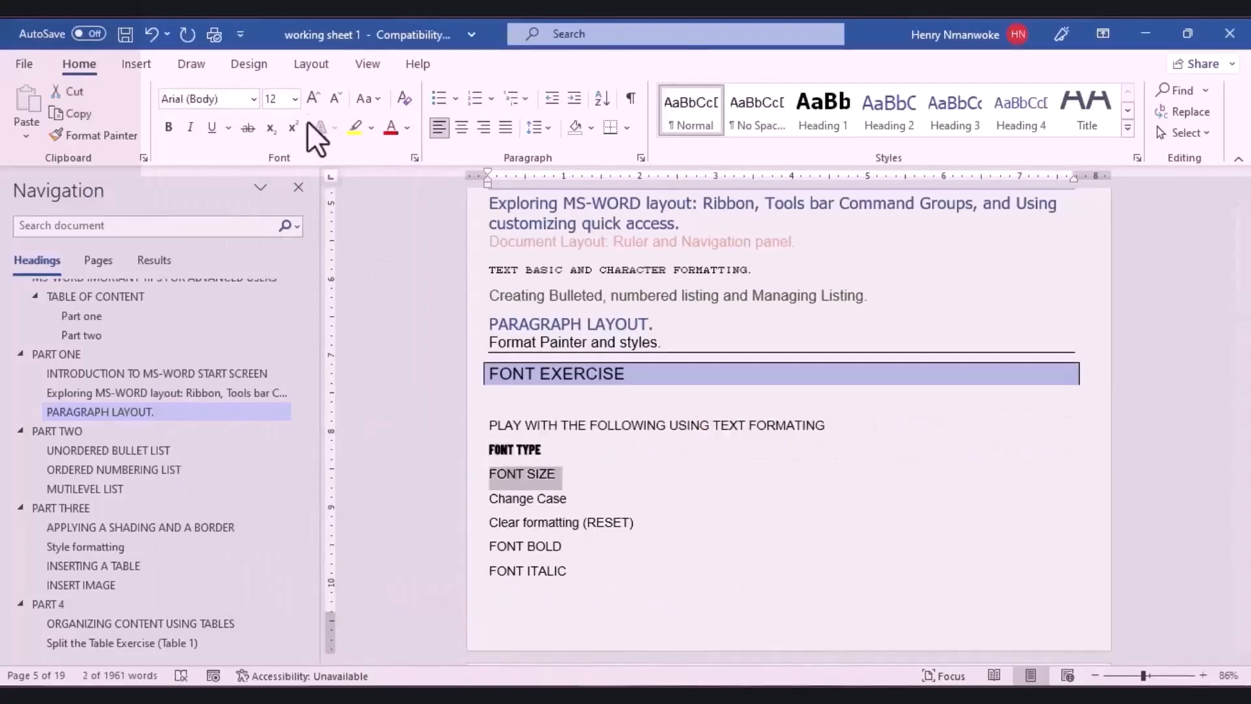
pyautogui.click(293, 100)
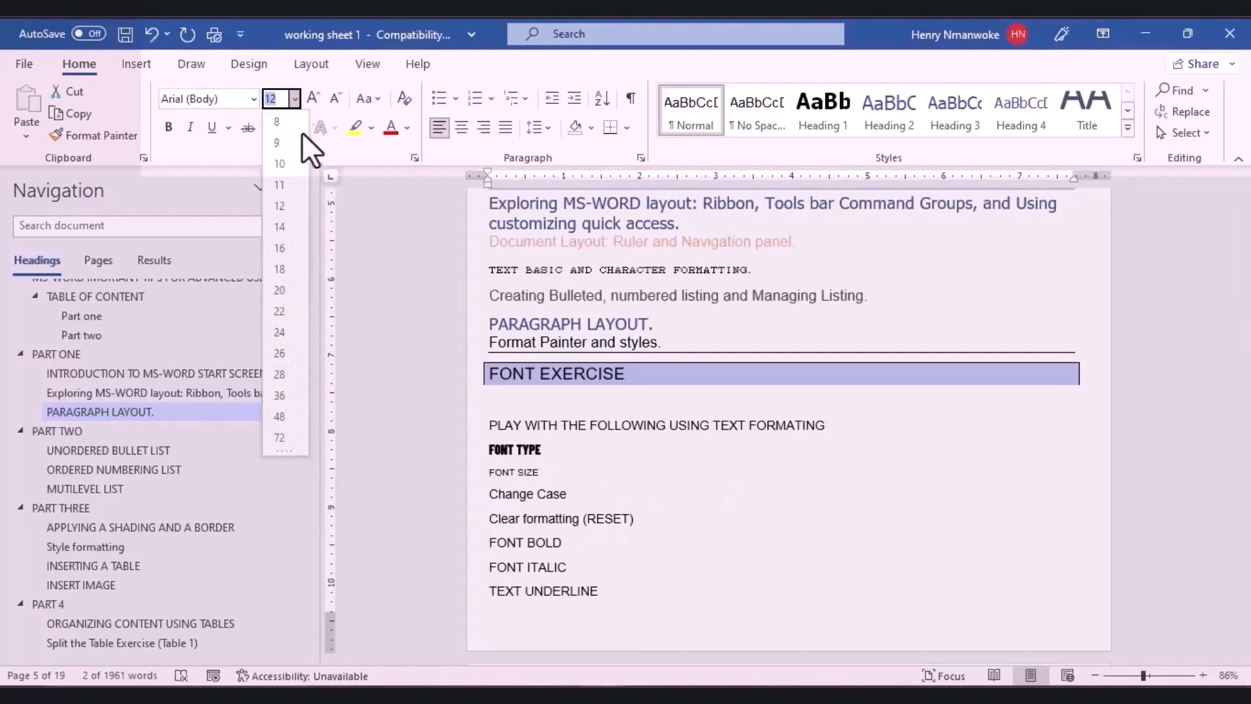
pyautogui.click(314, 95)
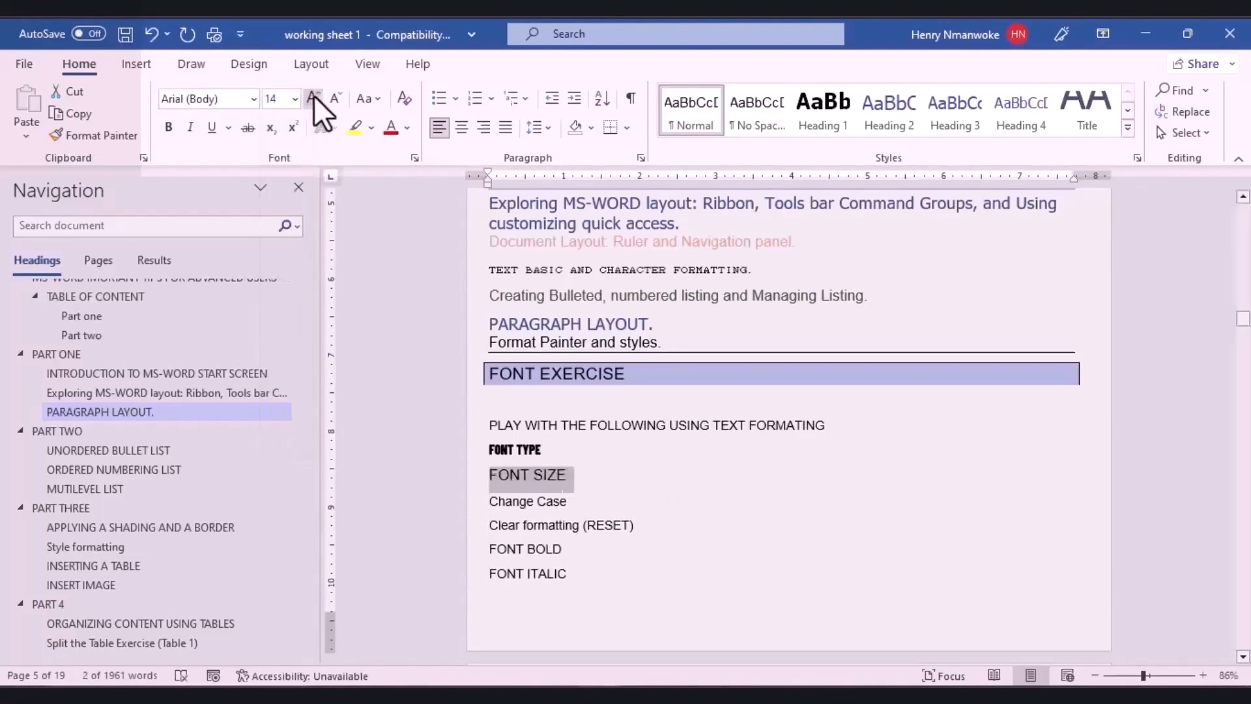
pyautogui.click(314, 95)
pyautogui.click(314, 95)
pyautogui.click(314, 95)
pyautogui.click(314, 95)
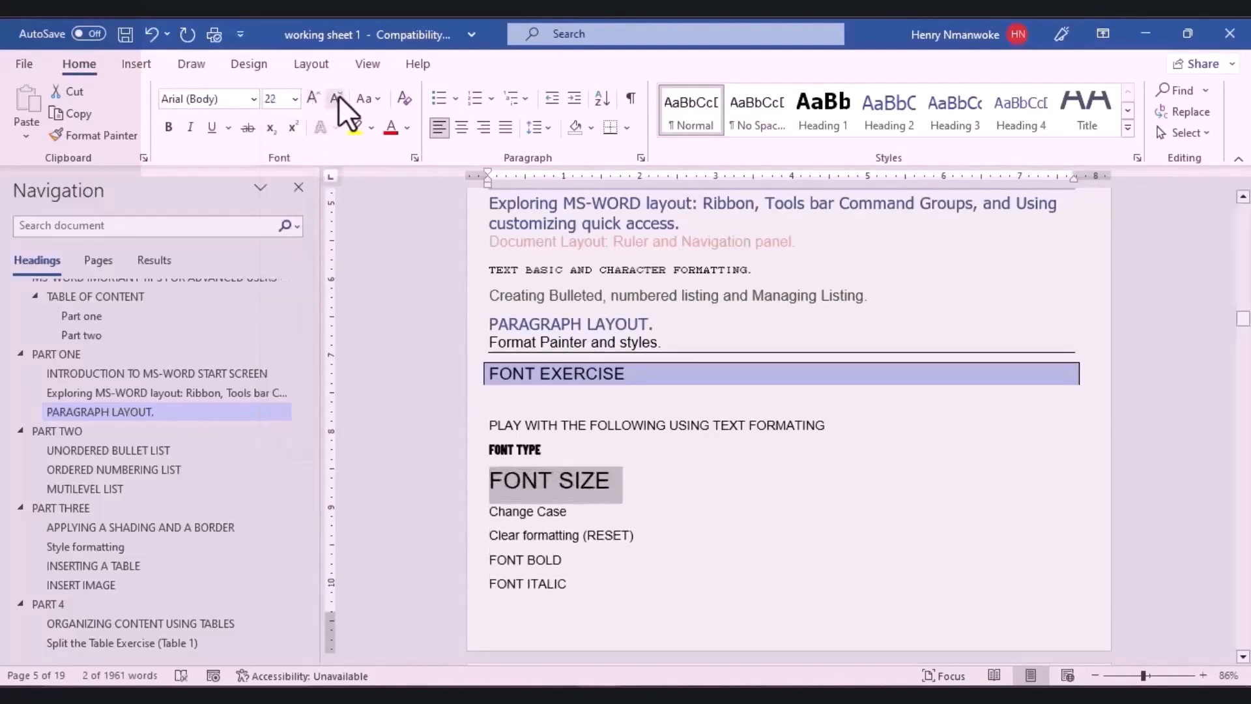
# Shrink the FONT SIZE line's text in increments to just below 12 pt.
pyautogui.click(338, 96)
pyautogui.click(338, 95)
pyautogui.click(338, 95)
pyautogui.click(339, 95)
pyautogui.click(338, 95)
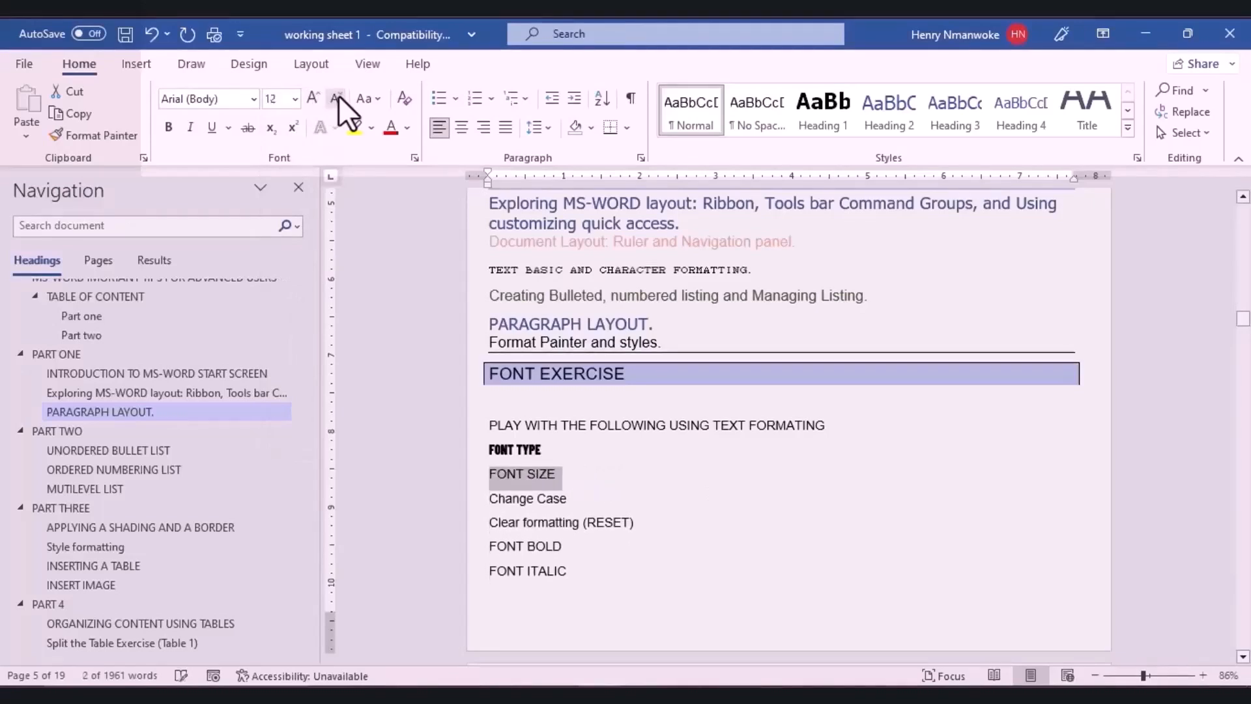
pyautogui.click(338, 95)
# Enlarge the FONT SIZE line's text in increments to 24 pt.
pyautogui.click(316, 98)
pyautogui.click(316, 98)
pyautogui.click(314, 98)
pyautogui.click(314, 97)
pyautogui.click(314, 98)
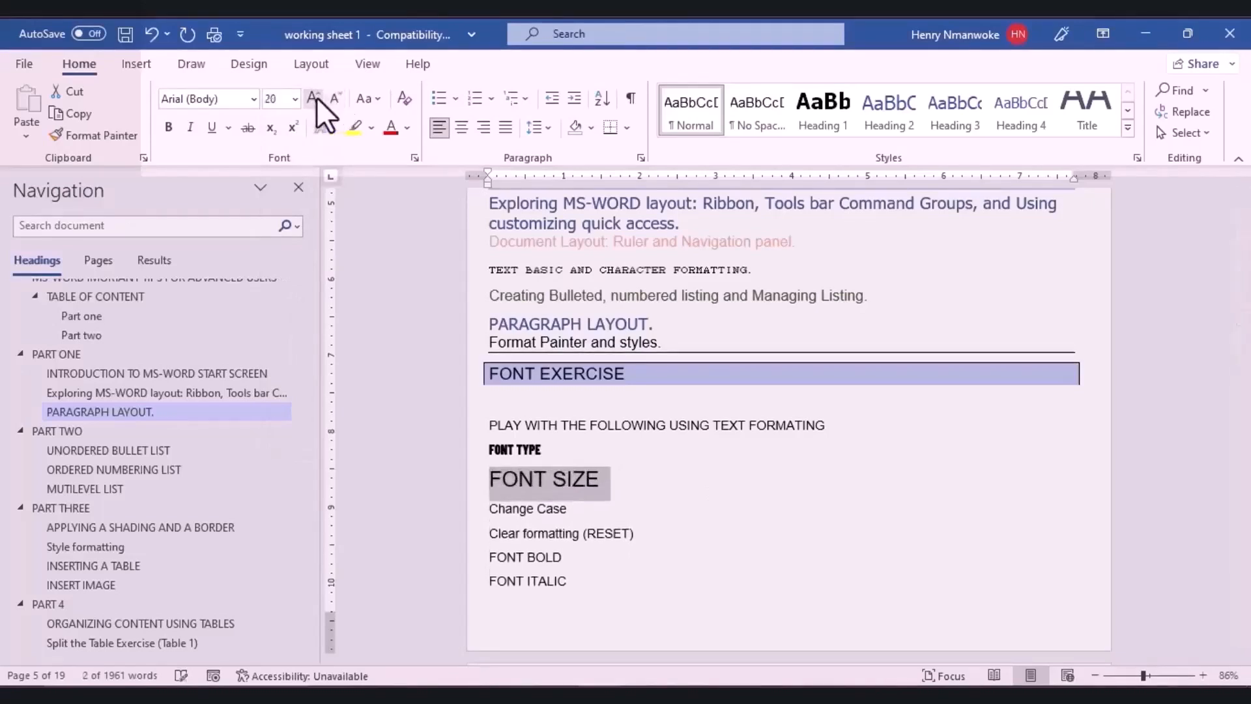
pyautogui.click(314, 98)
pyautogui.click(314, 98)
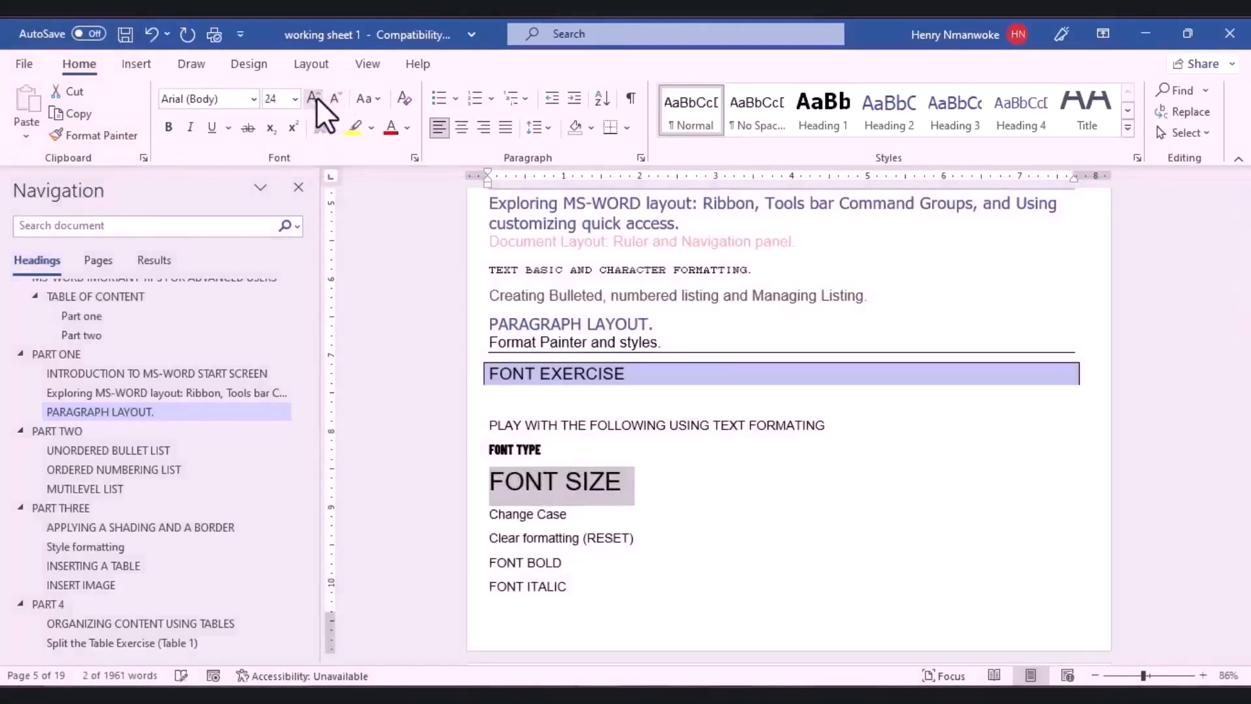
# Convert the Change Case line to UPPERCASE.
pyautogui.tripleClick(537, 521)
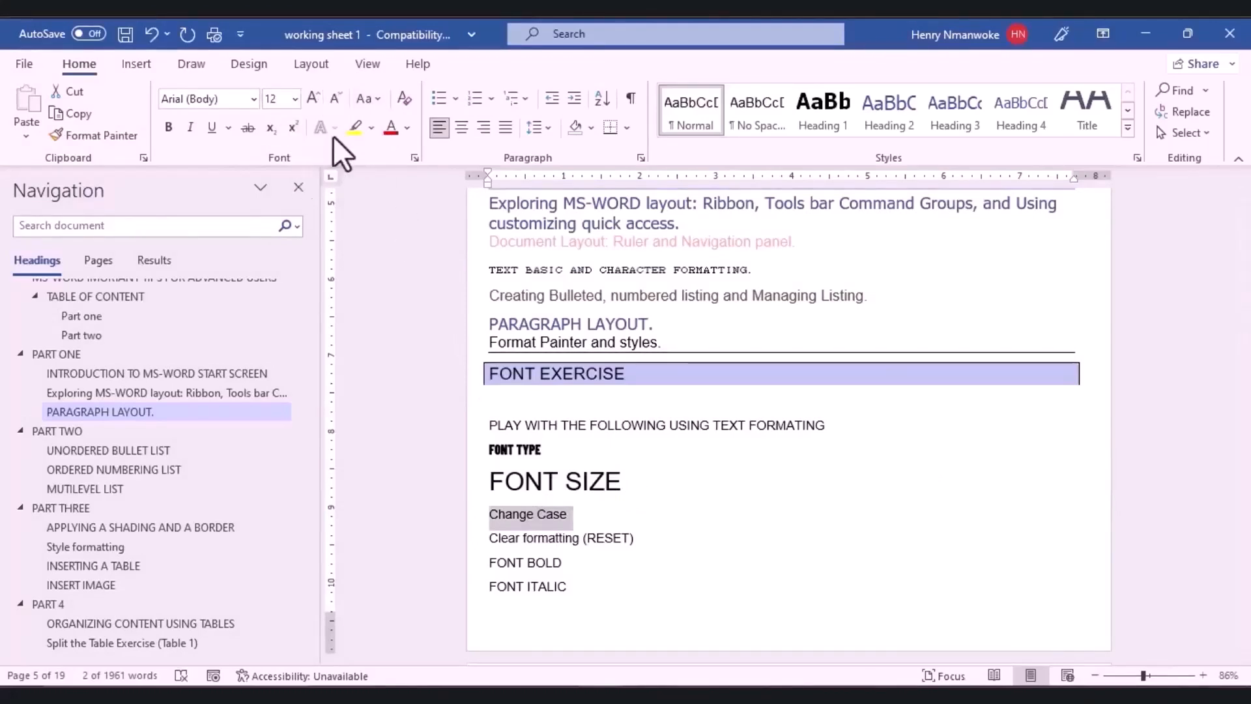
pyautogui.click(374, 104)
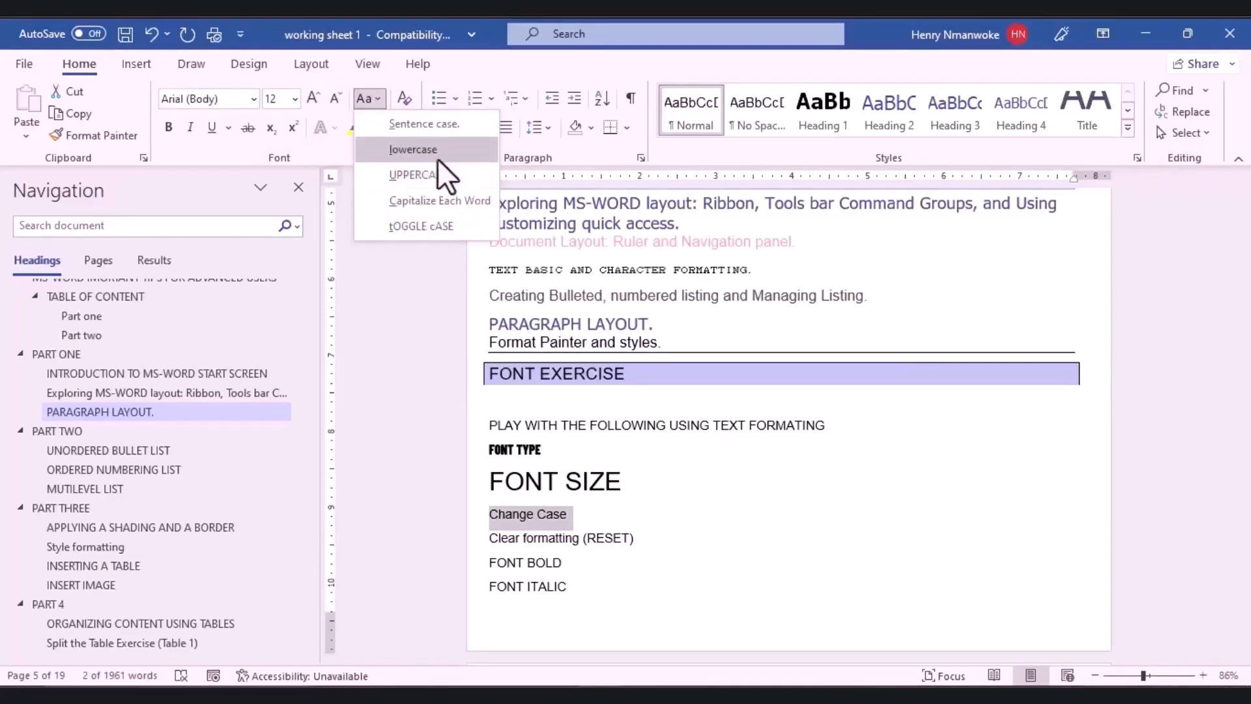
pyautogui.click(424, 178)
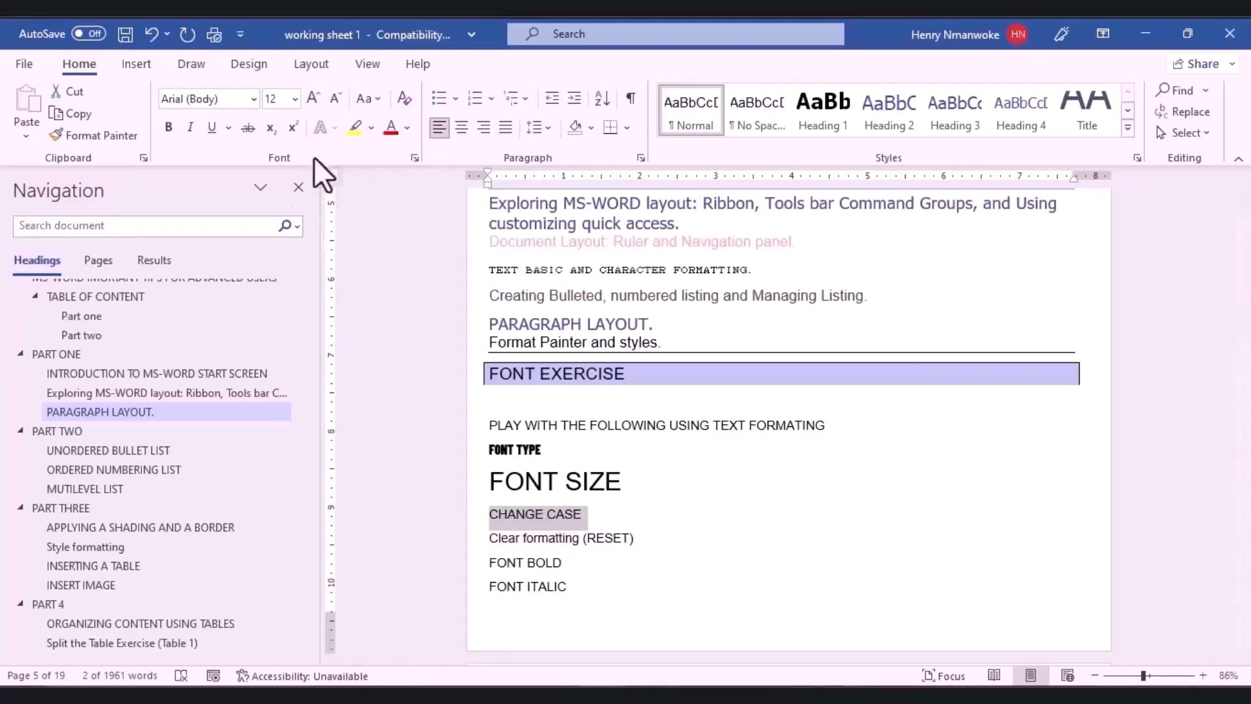
# Increase the CHANGE CASE line's font size to 22 pt and set its font to Algerian.
pyautogui.click(311, 94)
pyautogui.click(311, 95)
pyautogui.click(312, 94)
pyautogui.click(311, 94)
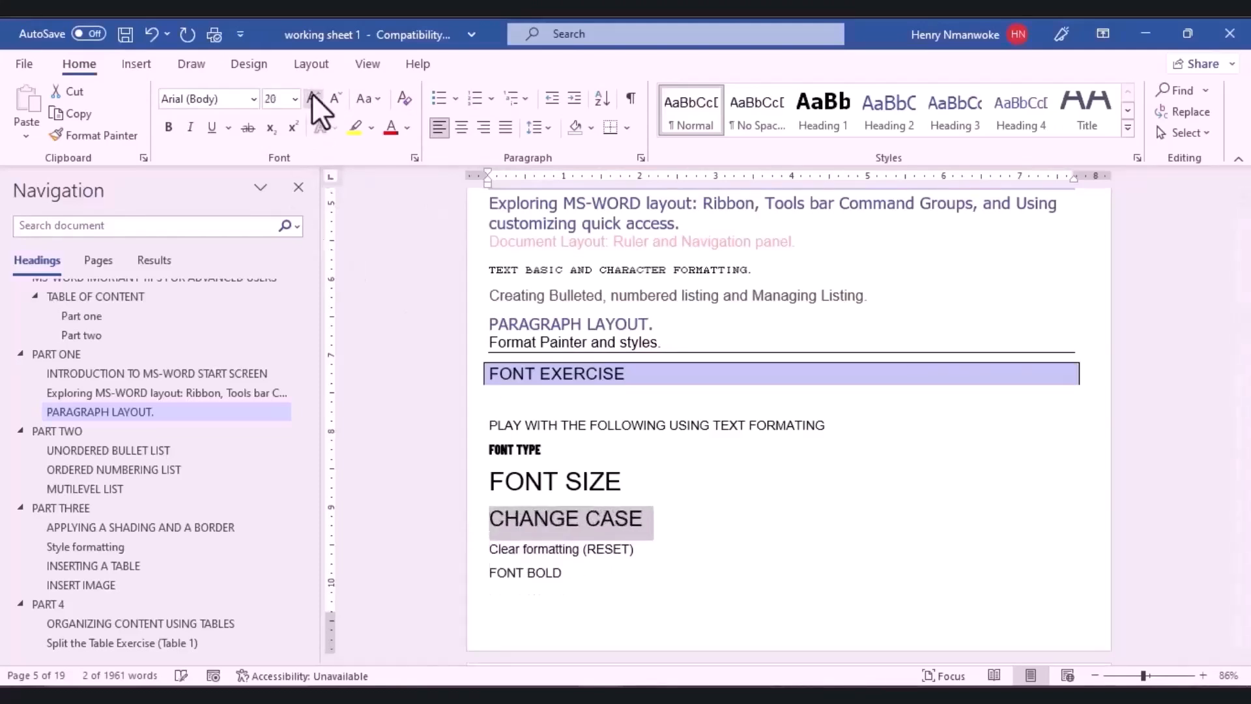
pyautogui.click(312, 95)
pyautogui.click(254, 99)
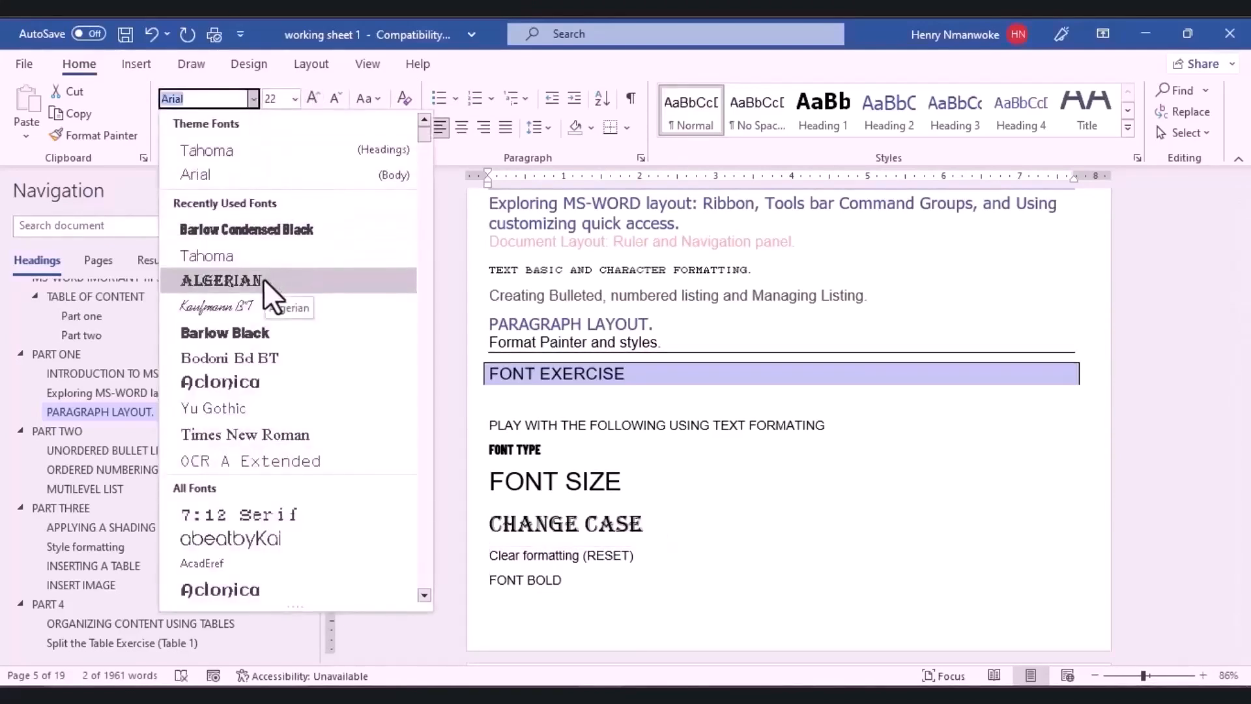
pyautogui.click(264, 279)
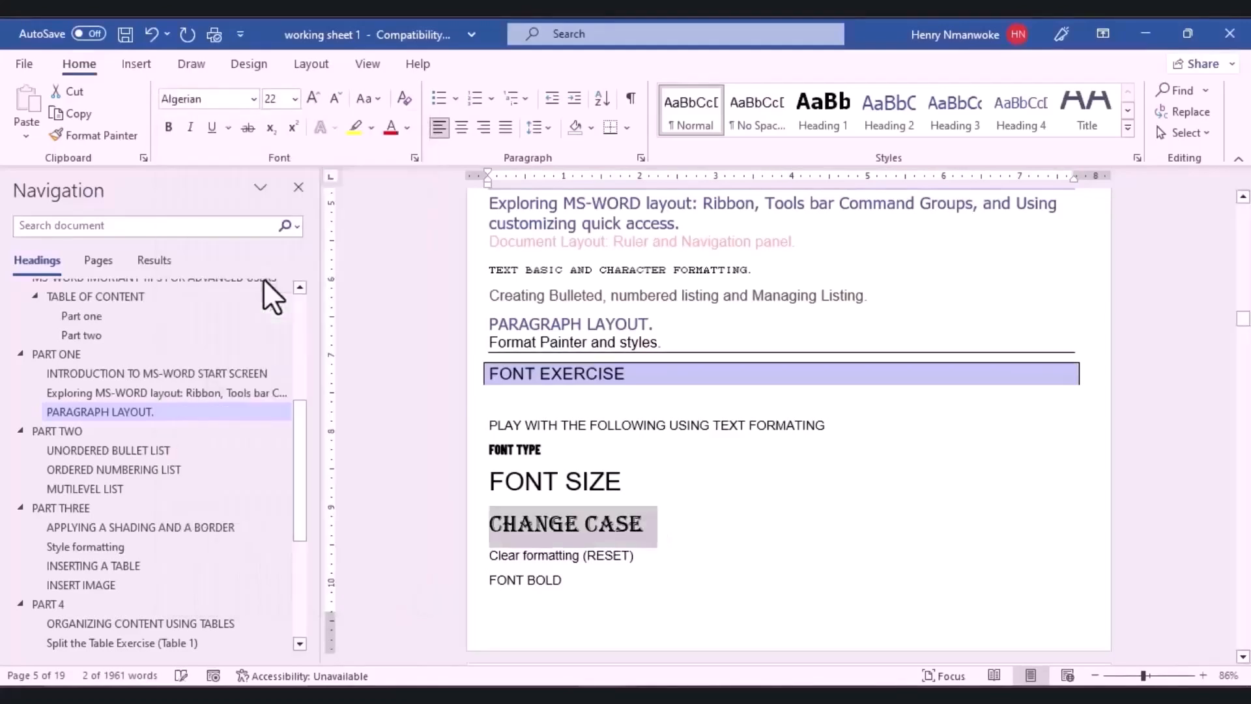
# Set the Clear formatting (RESET) line to the Aclonica font and increase its size to 18 pt.
pyautogui.tripleClick(547, 555)
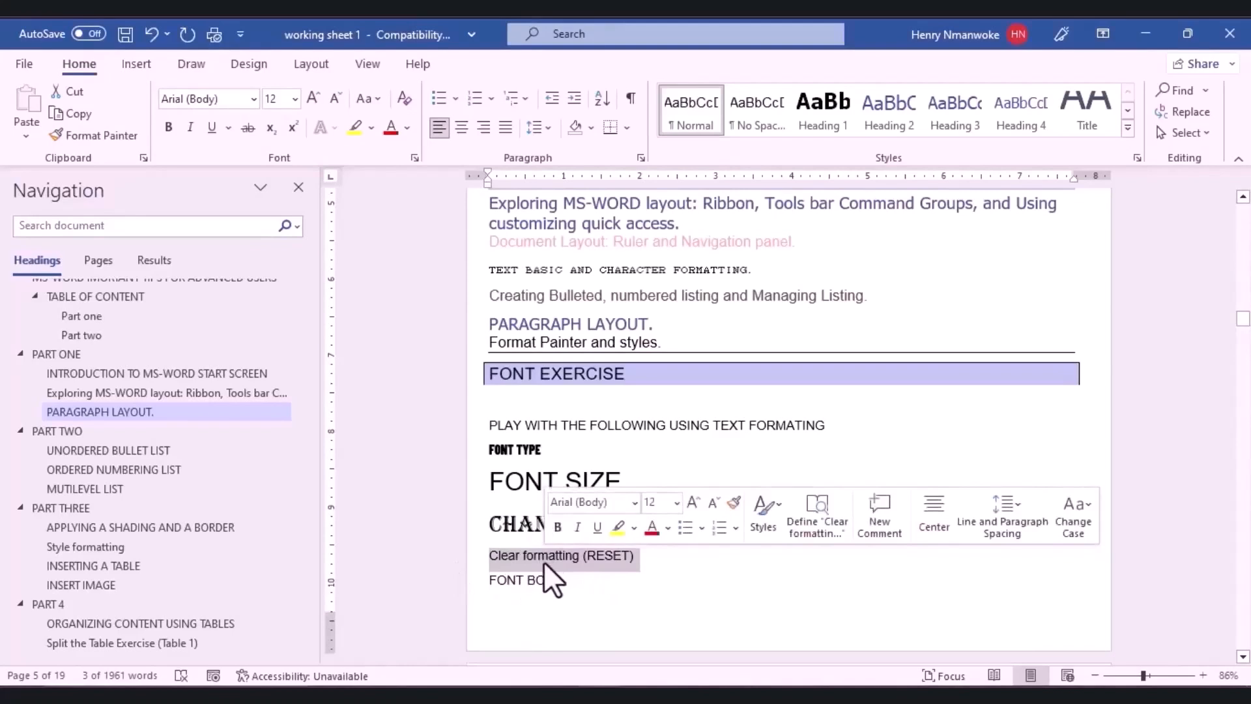
pyautogui.click(252, 97)
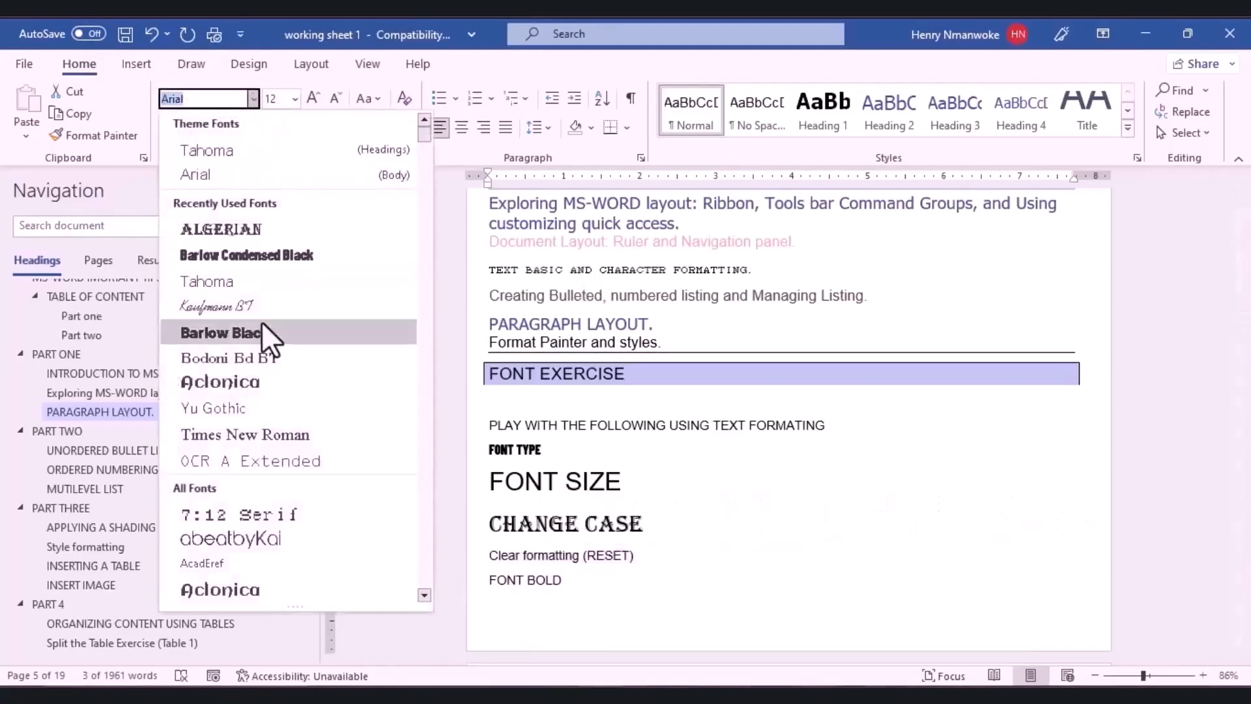
pyautogui.click(257, 388)
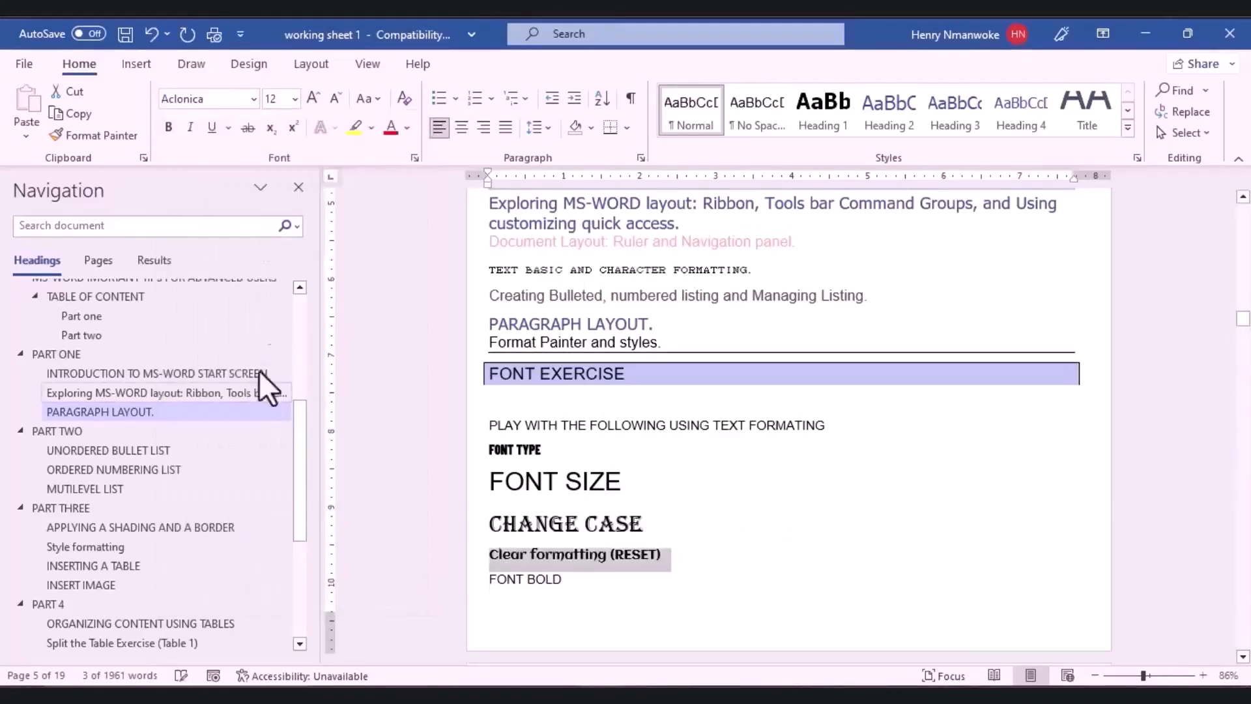
pyautogui.click(306, 99)
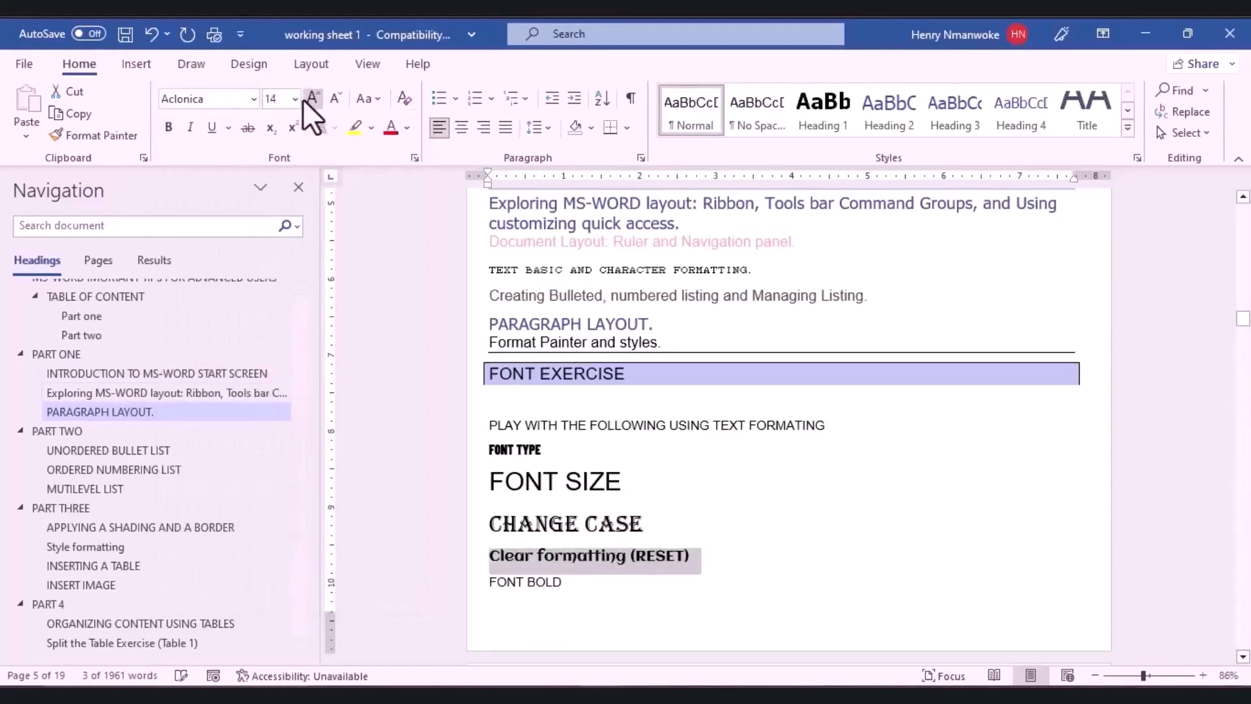
pyautogui.click(306, 99)
pyautogui.click(306, 99)
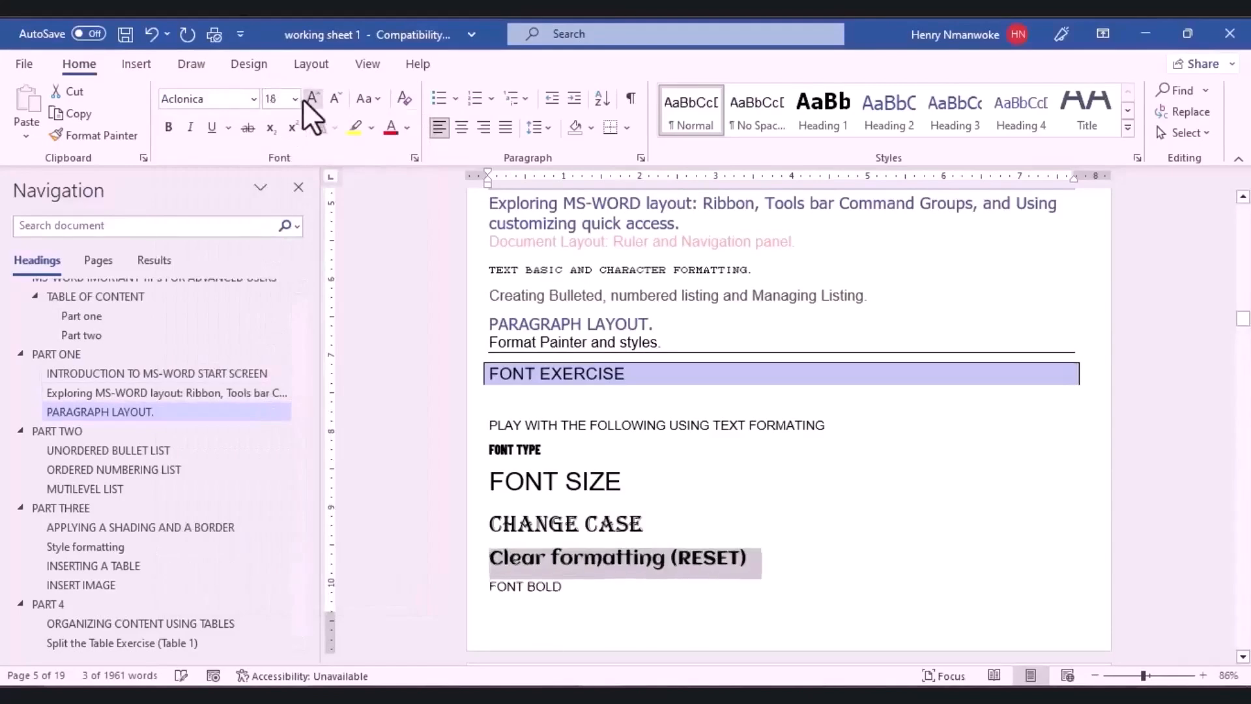
# Try Sentence case on the Clear formatting (RESET) line, then apply Capitalize Each Word.
pyautogui.click(367, 97)
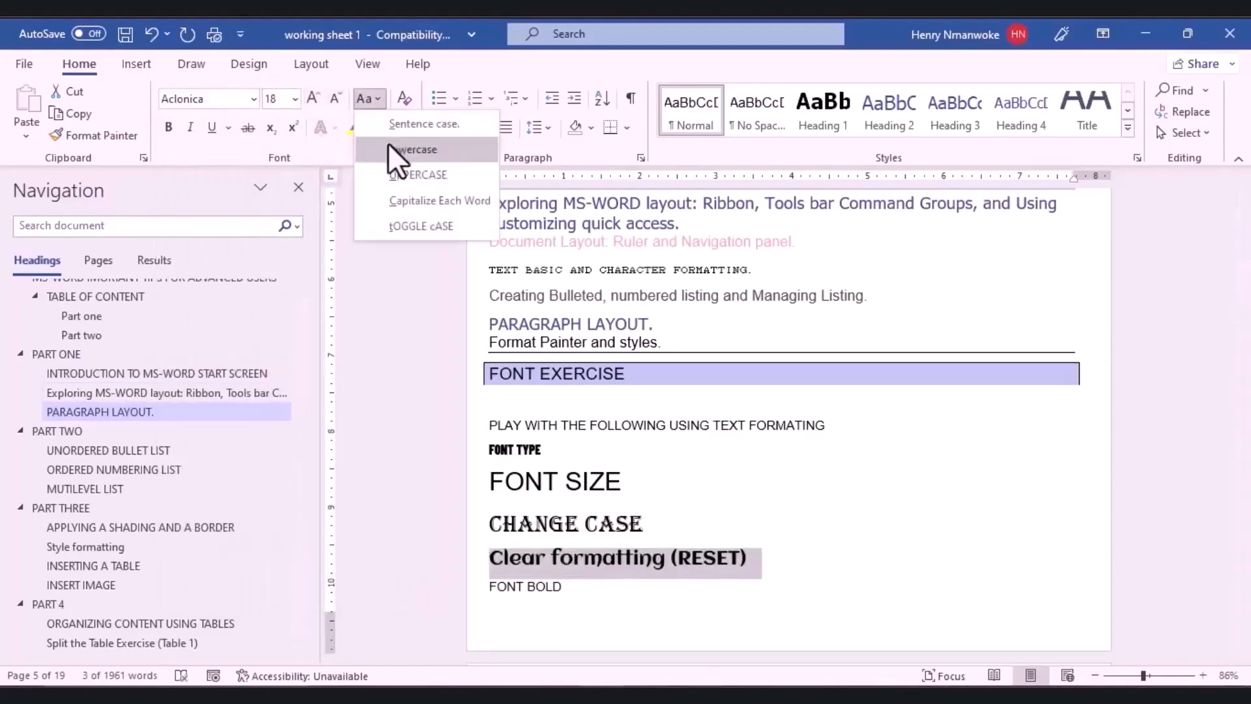
pyautogui.click(389, 118)
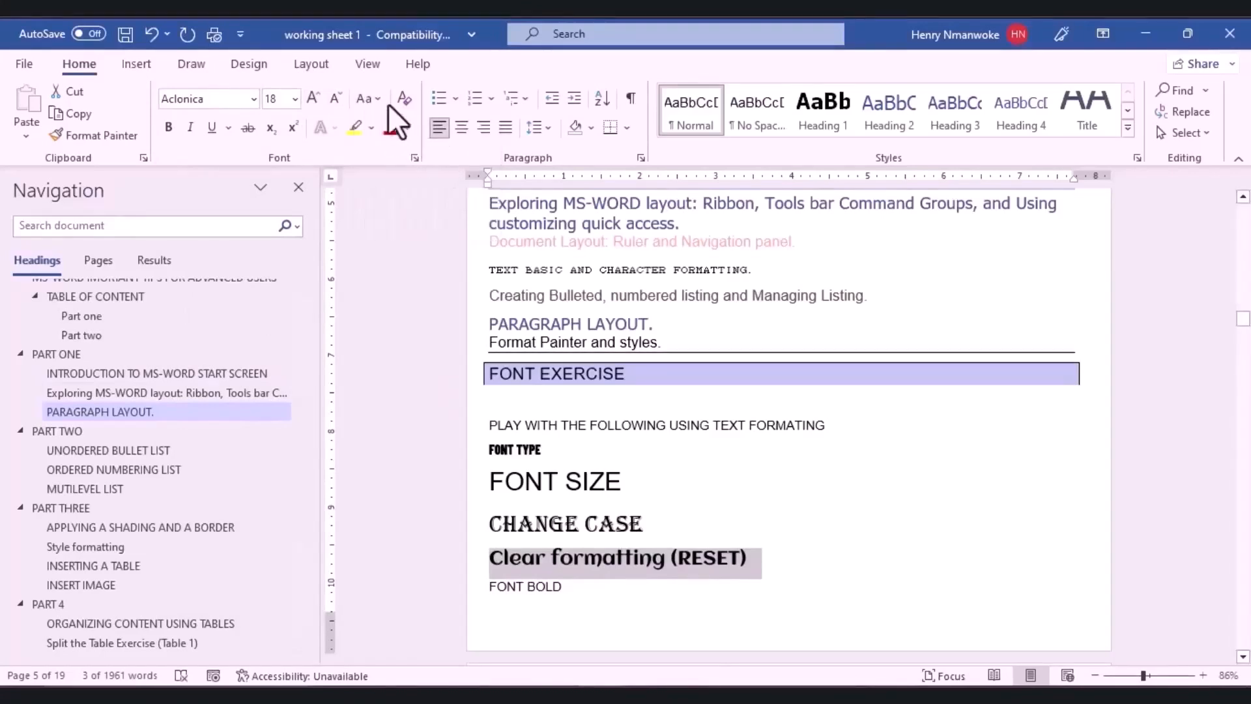
pyautogui.click(377, 96)
pyautogui.click(393, 205)
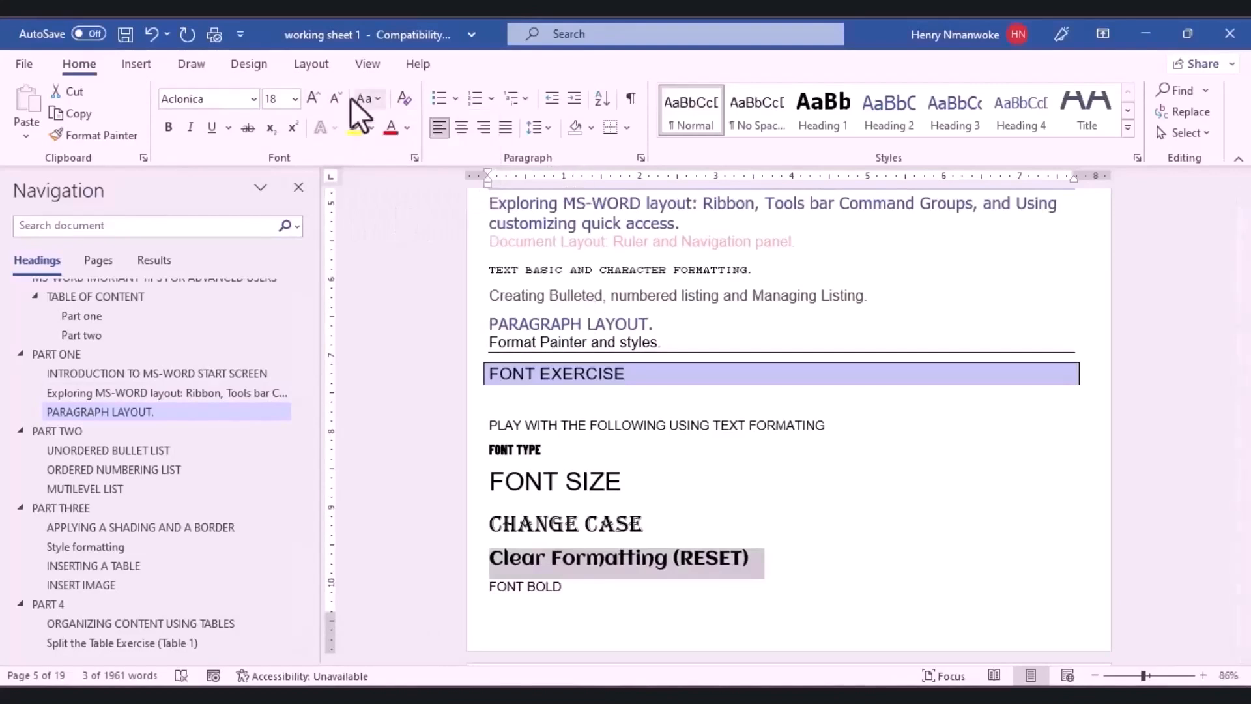
# Clear all formatting from the Clear Formatting (RESET) line and the CHANGE CASE line.
pyautogui.click(402, 98)
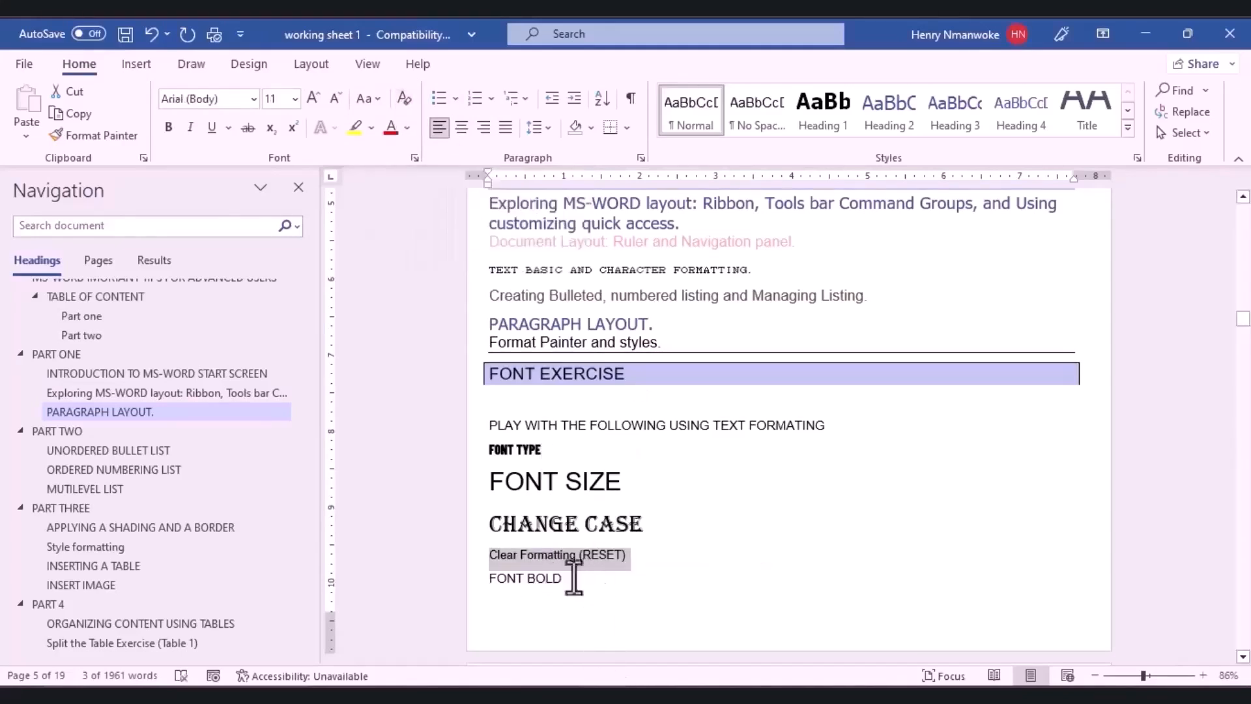
pyautogui.click(573, 556)
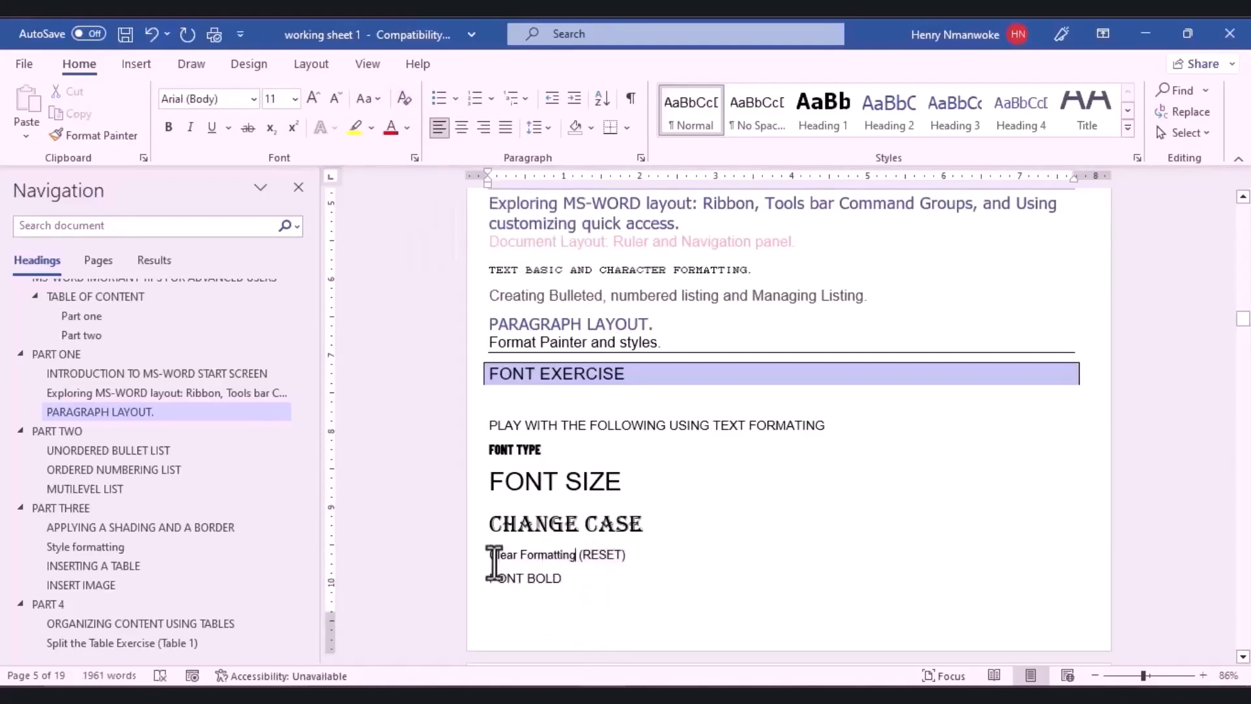
pyautogui.moveTo(480, 522); pyautogui.dragTo(681, 525)
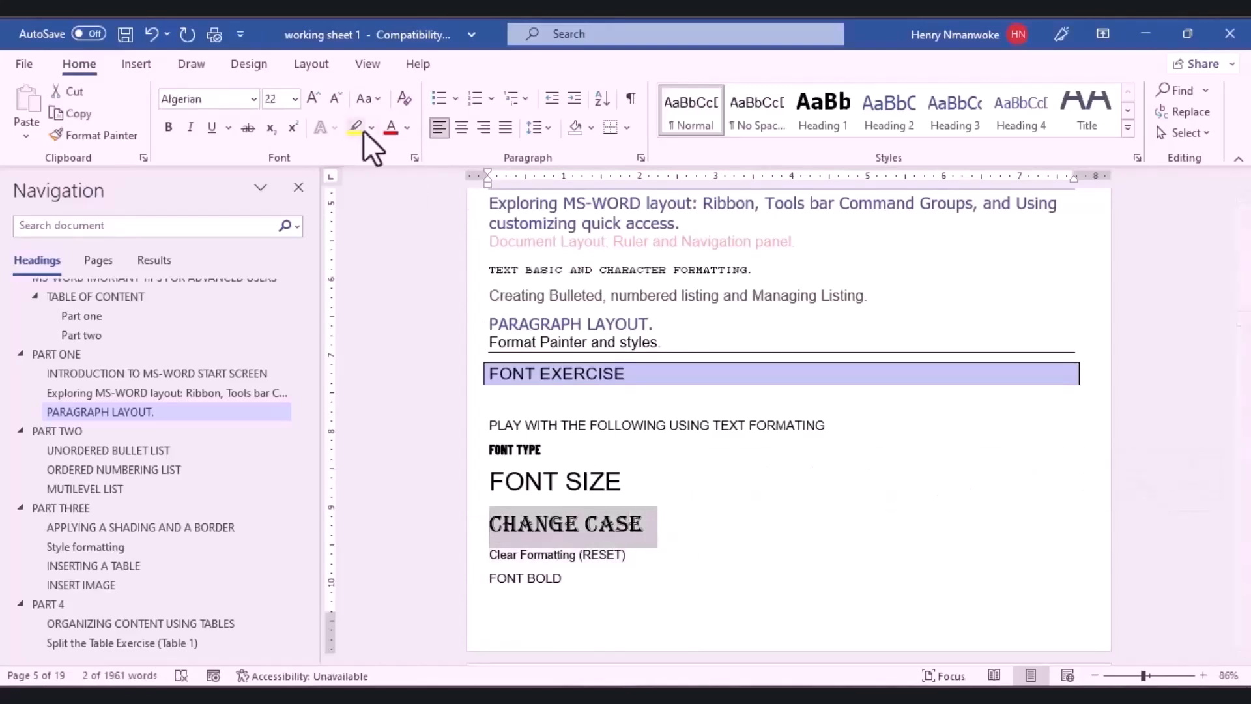
pyautogui.click(404, 98)
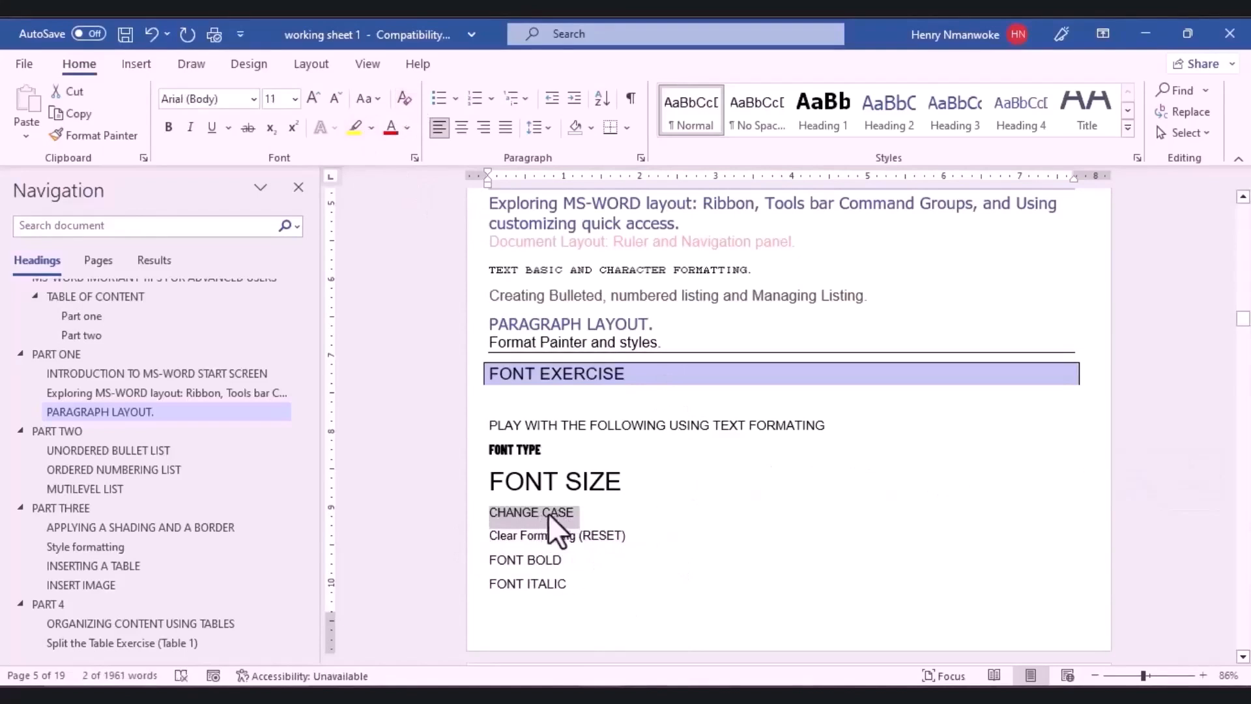
# Try clearing all formatting from the FONT SIZE line, then undo that change.
pyautogui.moveTo(622, 481); pyautogui.dragTo(475, 474)
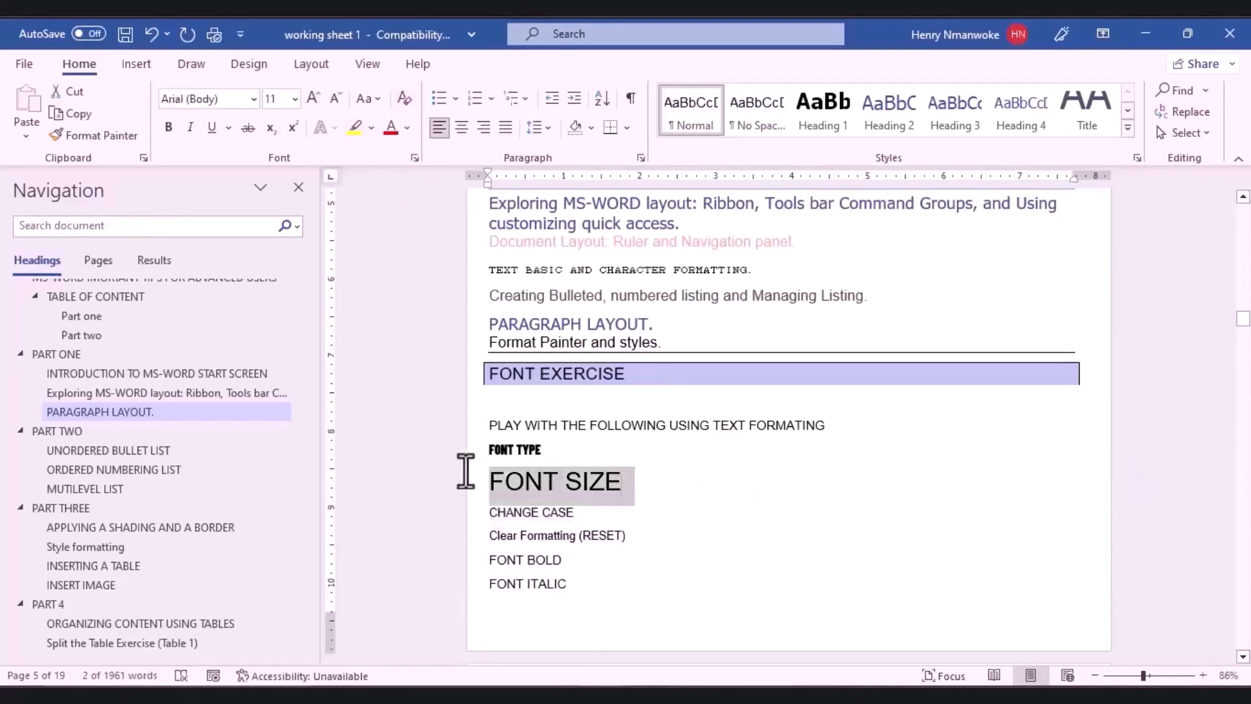
pyautogui.click(406, 92)
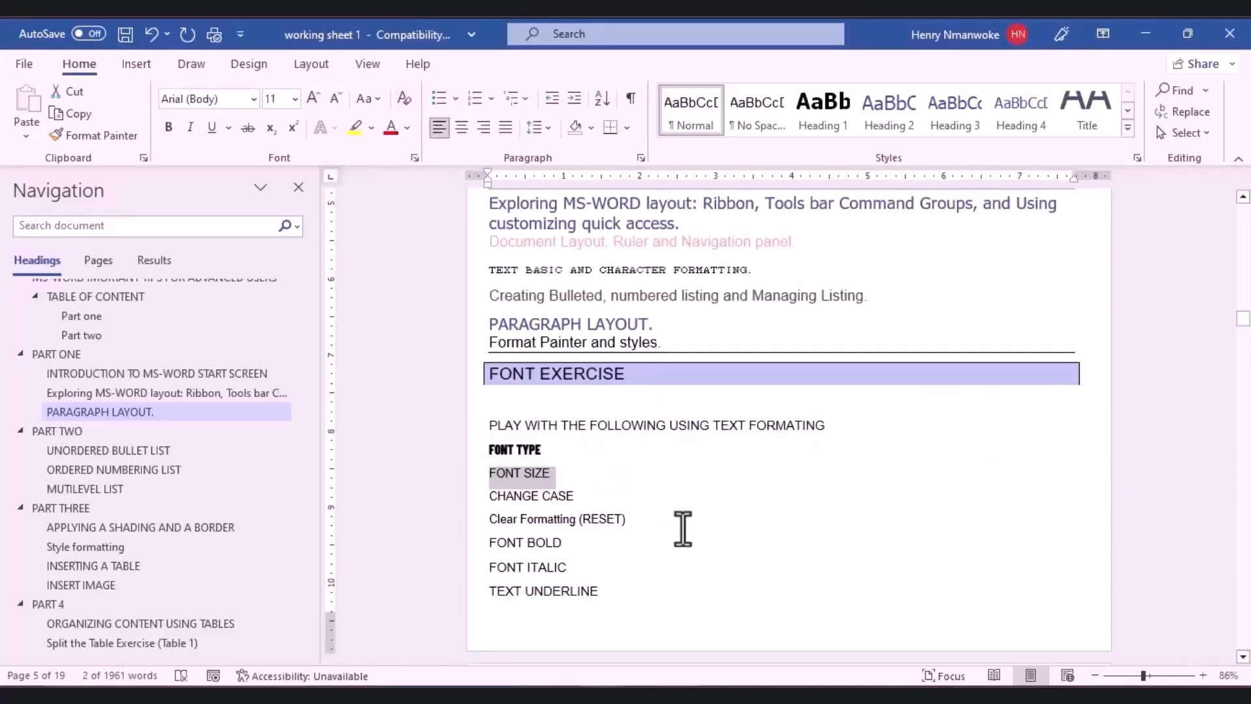
pyautogui.hotkey('ctrl', 'z')
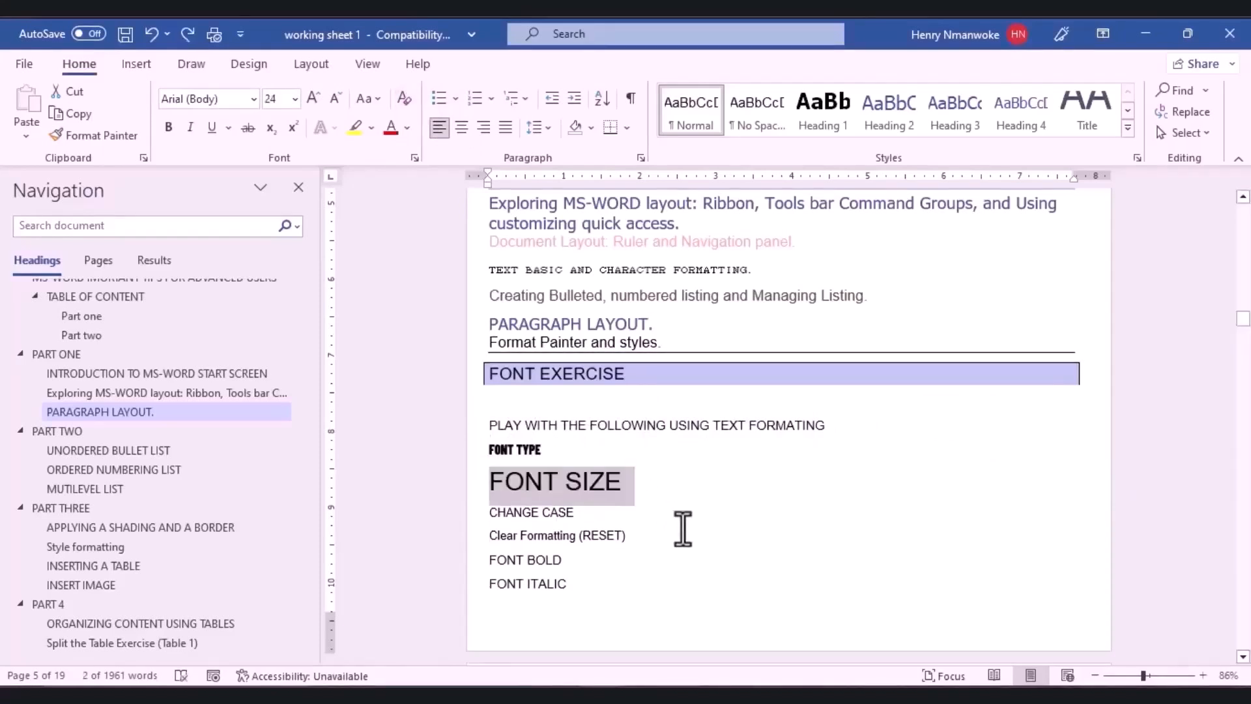
# Undo the clearing of formatting on the CHANGE CASE and Clear Formatting (RESET) lines.
pyautogui.hotkey('ctrl', 'z')
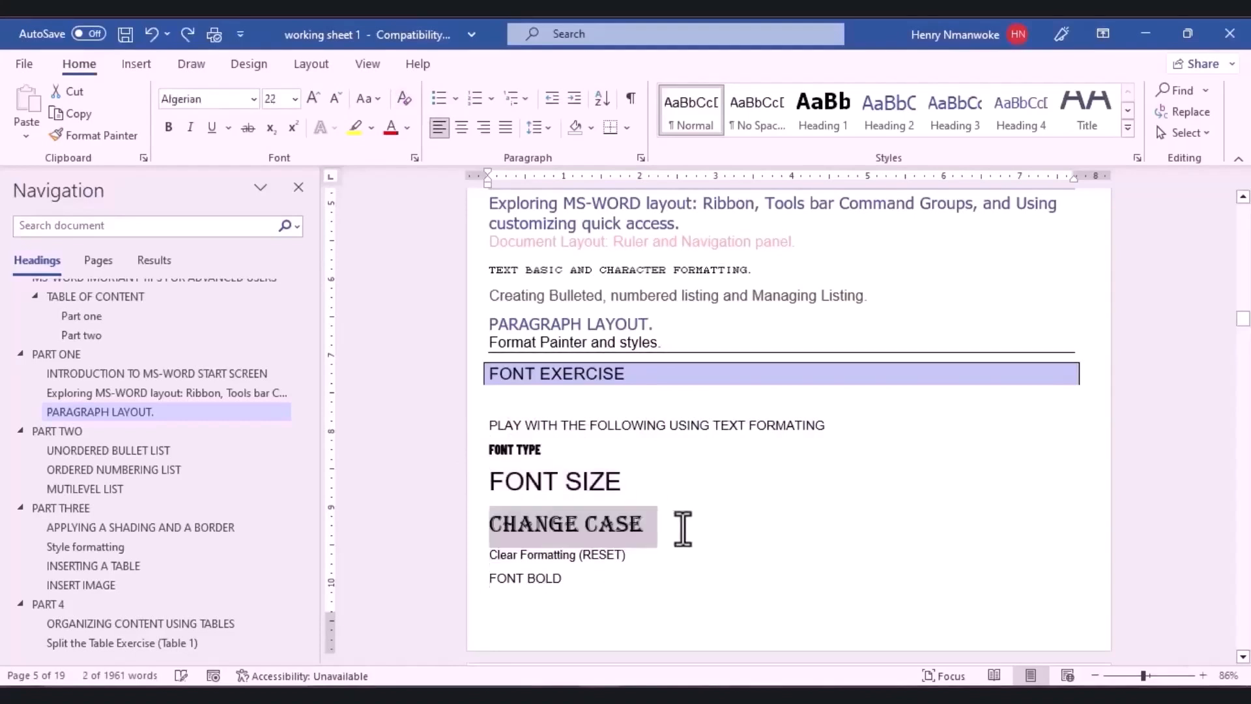
pyautogui.hotkey('ctrl', 'z')
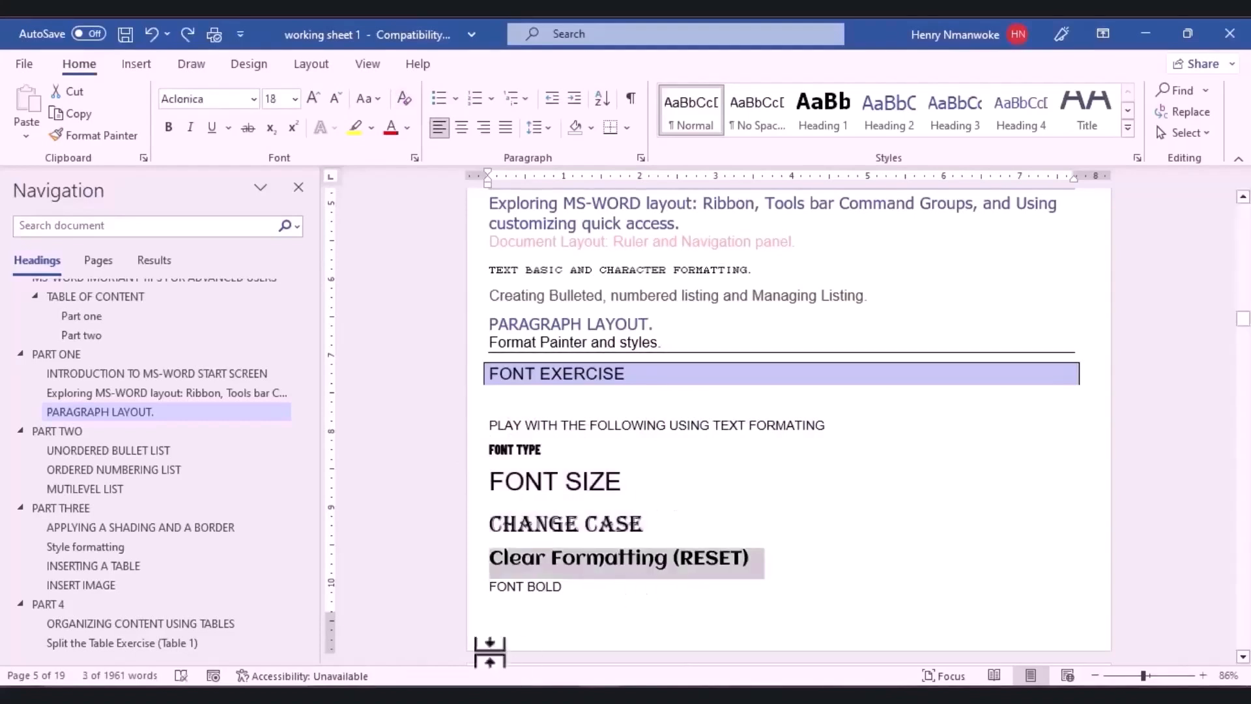
# Make the FONT BOLD line bold at 16 pt and close the Navigation pane covering the page.
pyautogui.doubleClick(522, 587)
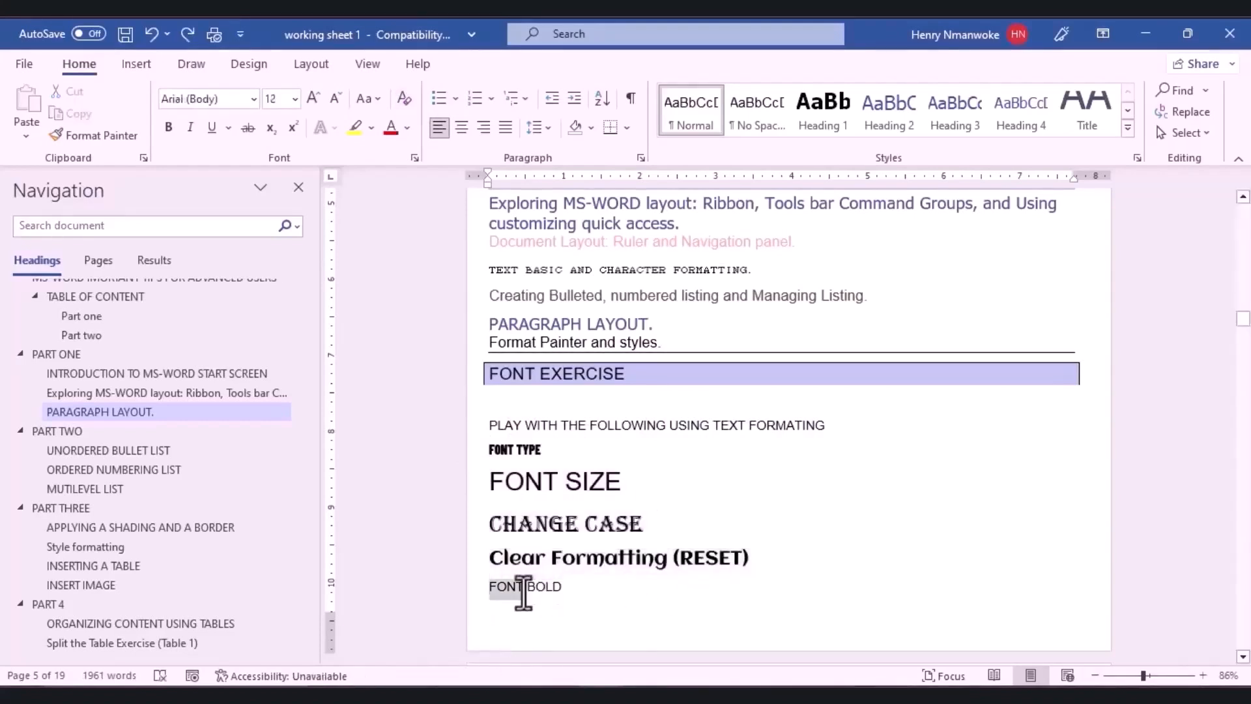
pyautogui.click(522, 590)
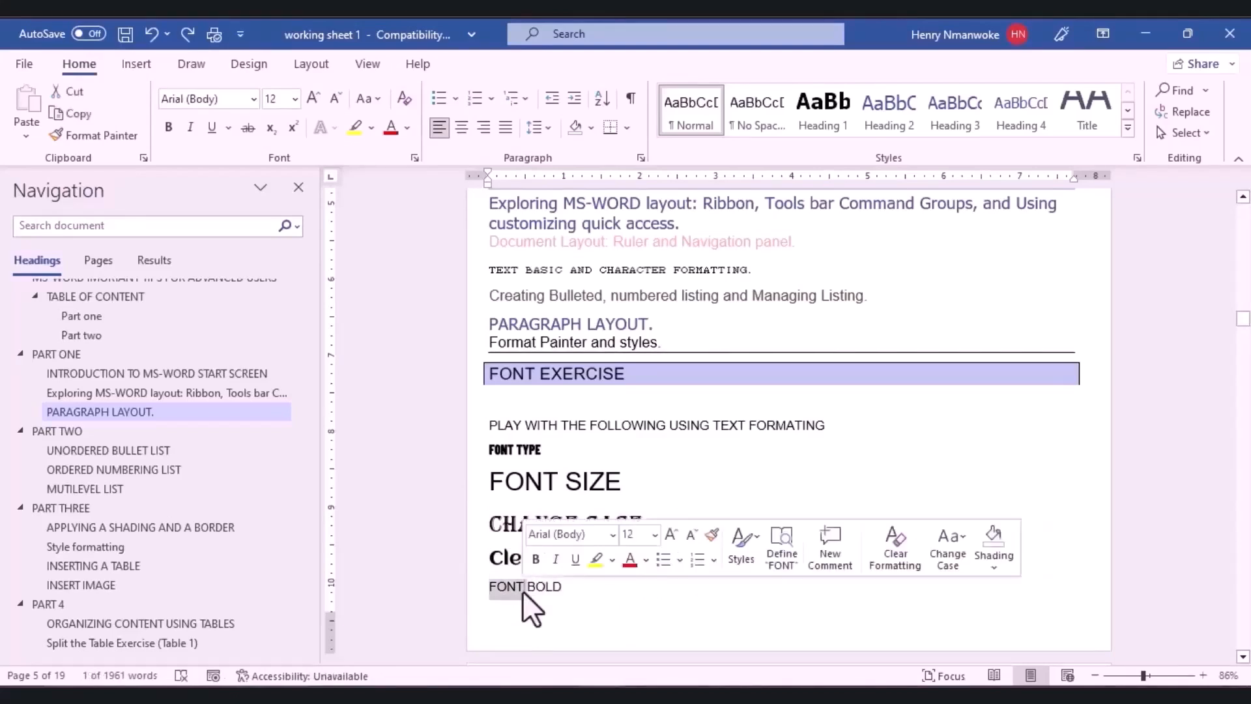
pyautogui.tripleClick(522, 589)
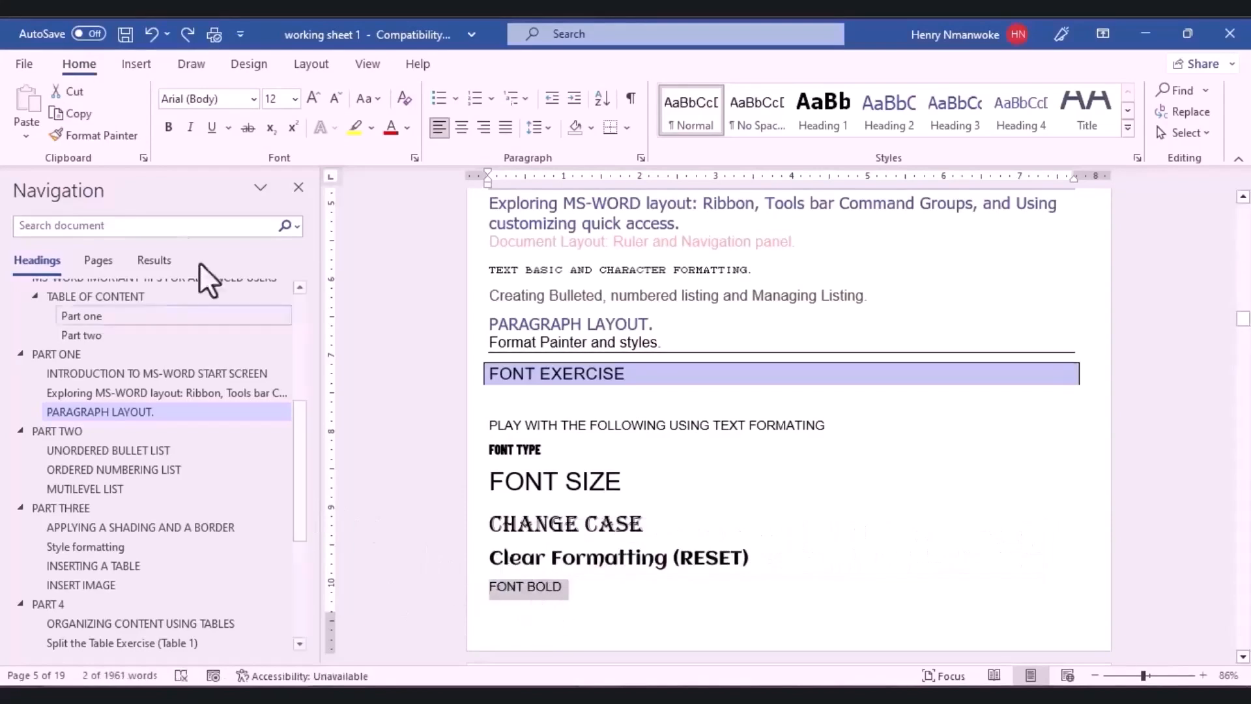
pyautogui.click(170, 127)
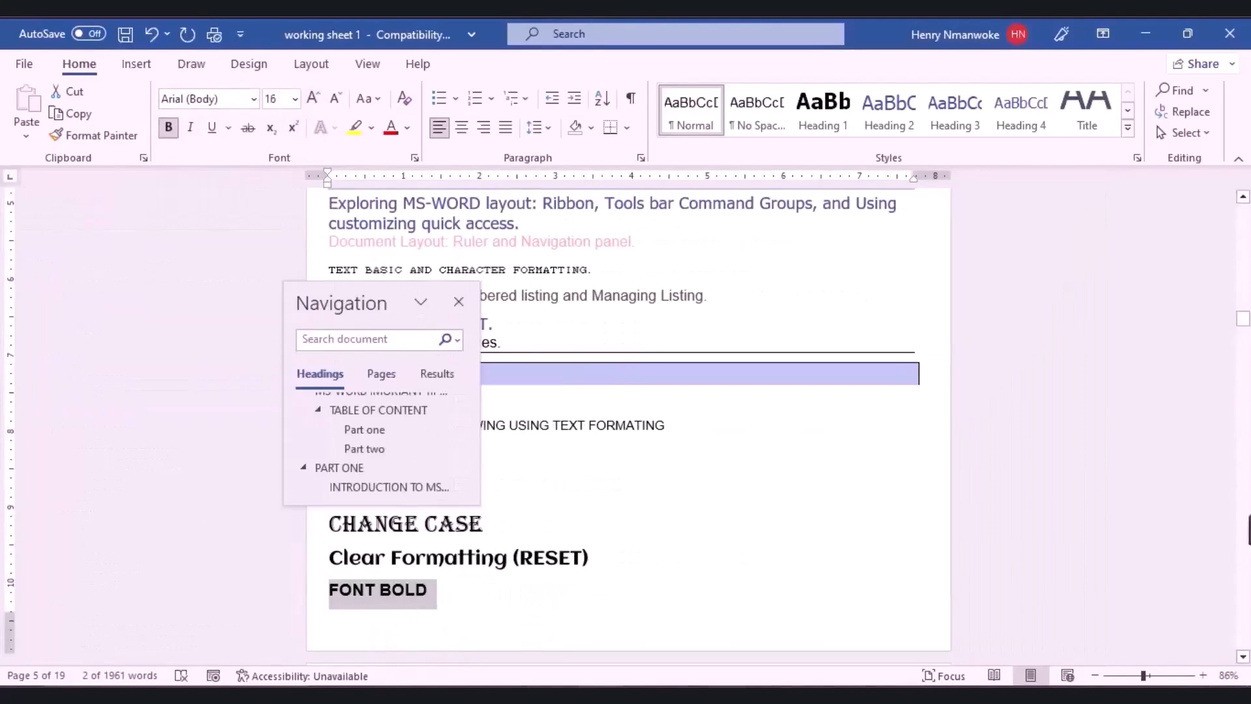
pyautogui.moveTo(1242, 320); pyautogui.dragTo(1242, 328)
pyautogui.click(455, 305)
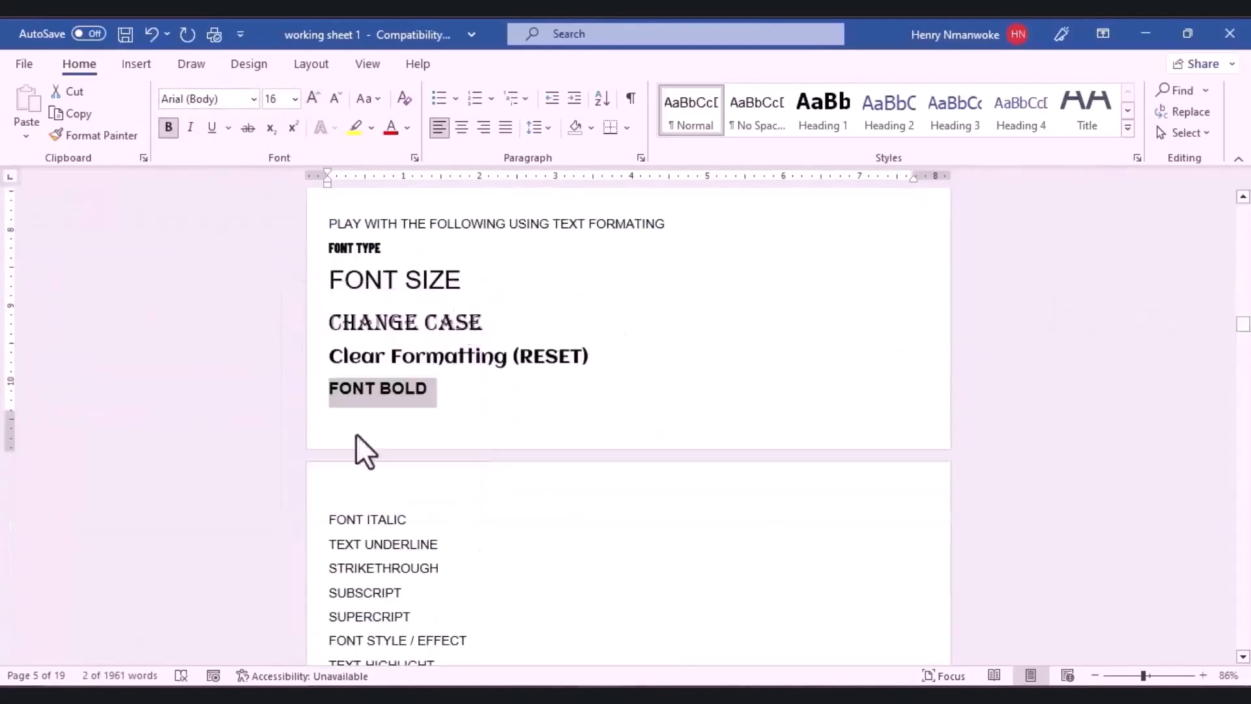
# Italicize the FONT ITALIC line and increase its size to 16 pt.
pyautogui.click(369, 514)
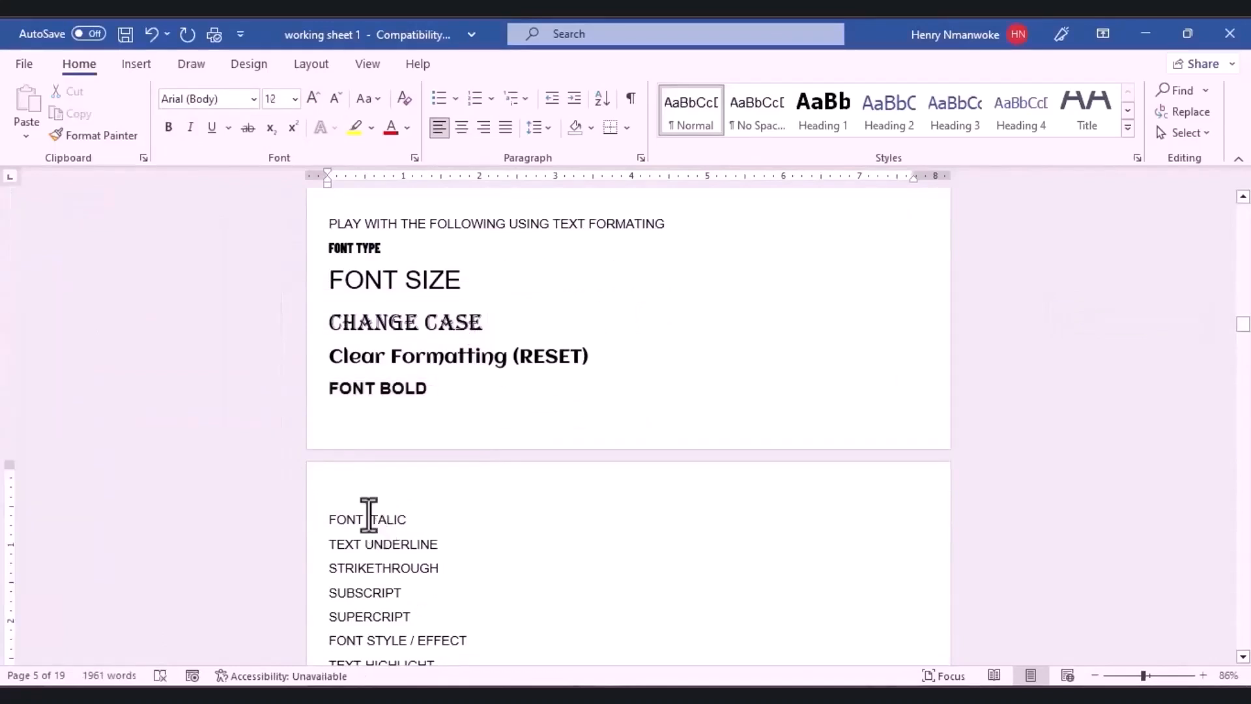
pyautogui.tripleClick(369, 515)
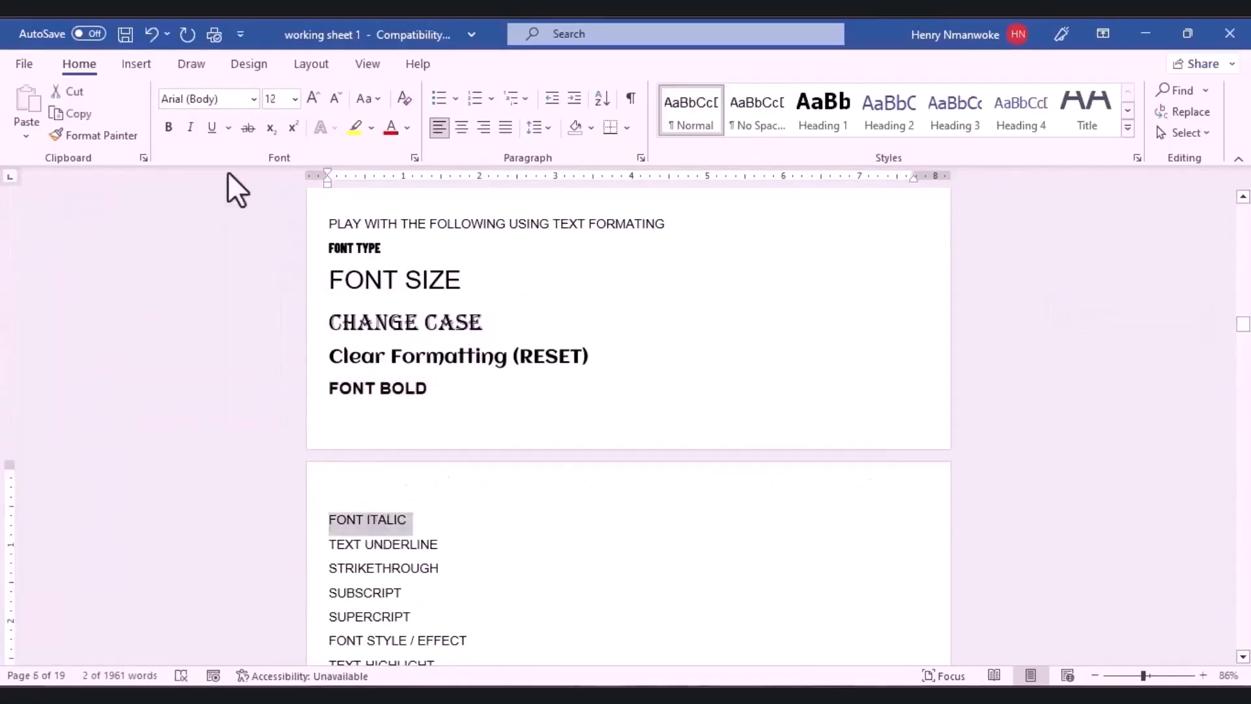
pyautogui.click(189, 128)
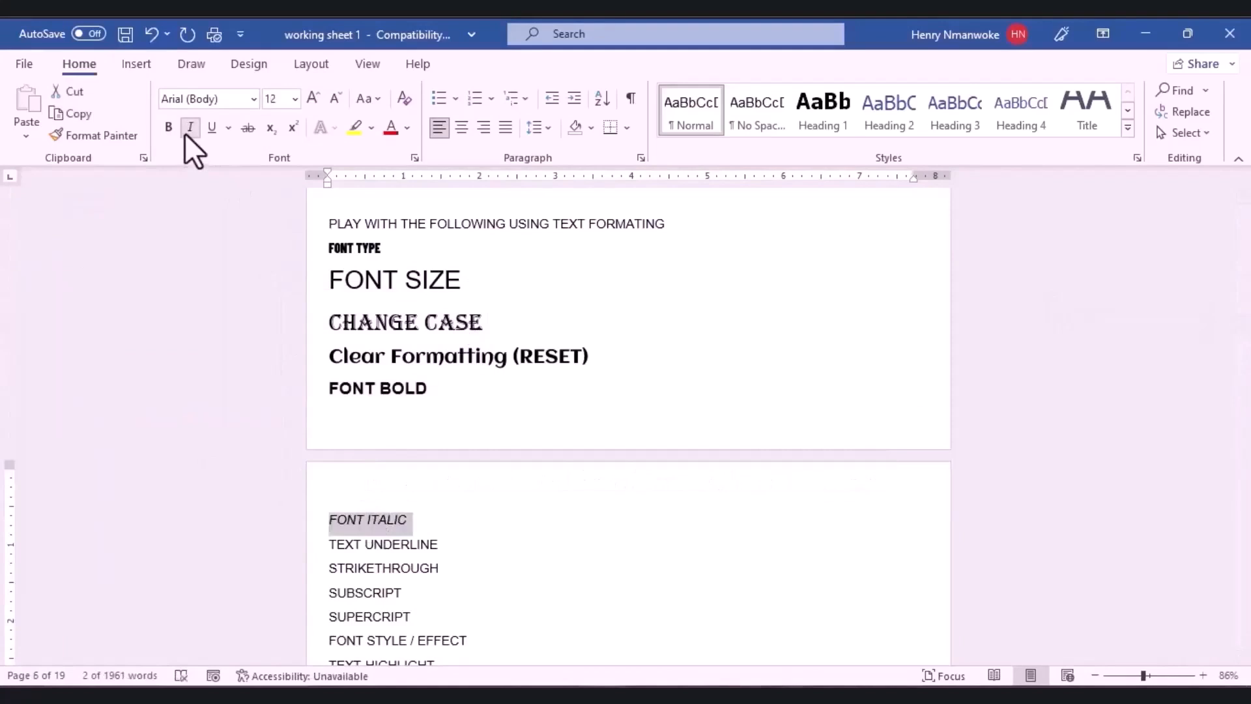
pyautogui.click(312, 99)
pyautogui.click(312, 99)
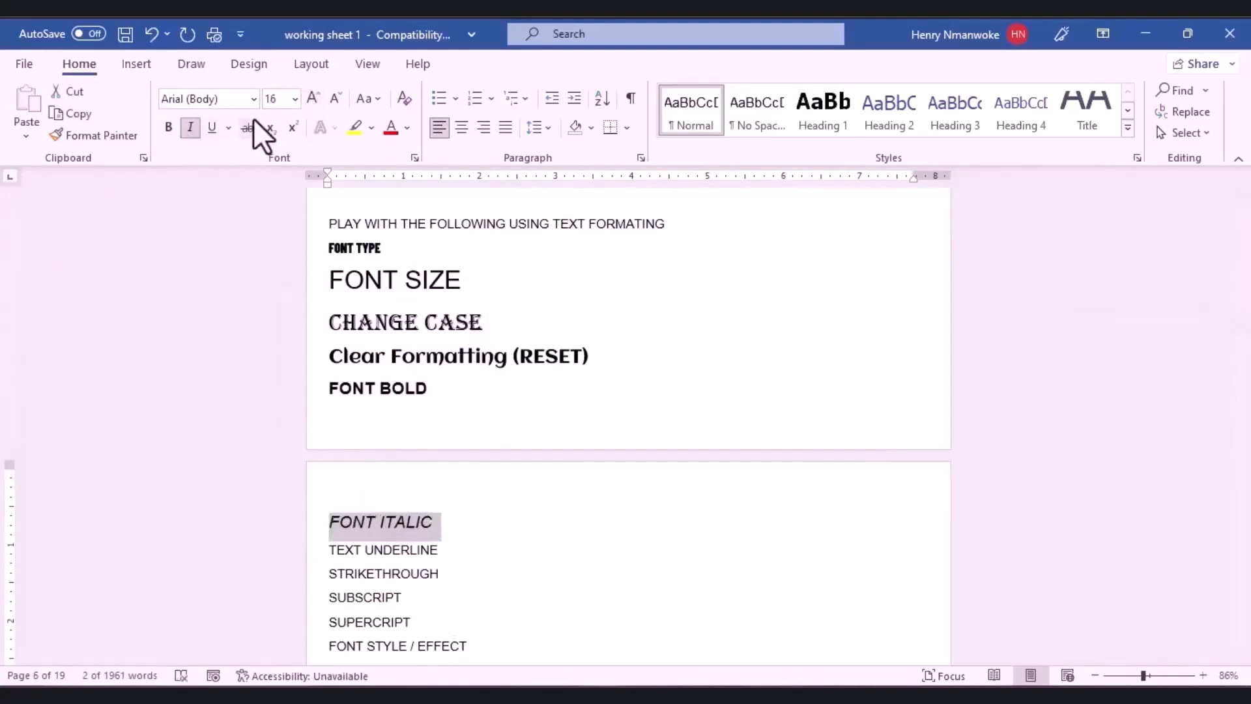
pyautogui.click(193, 123)
pyautogui.click(193, 124)
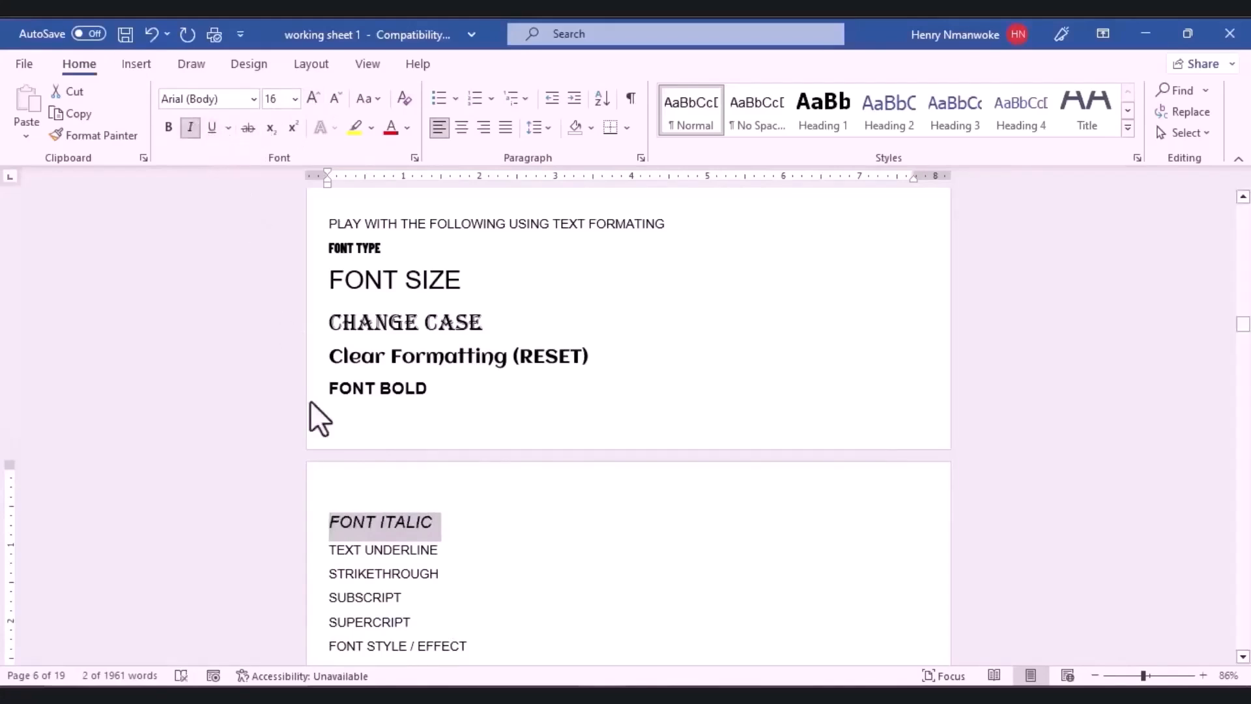
# Increase the TEXT UNDERLINE line to 16 pt and underline it.
pyautogui.tripleClick(377, 557)
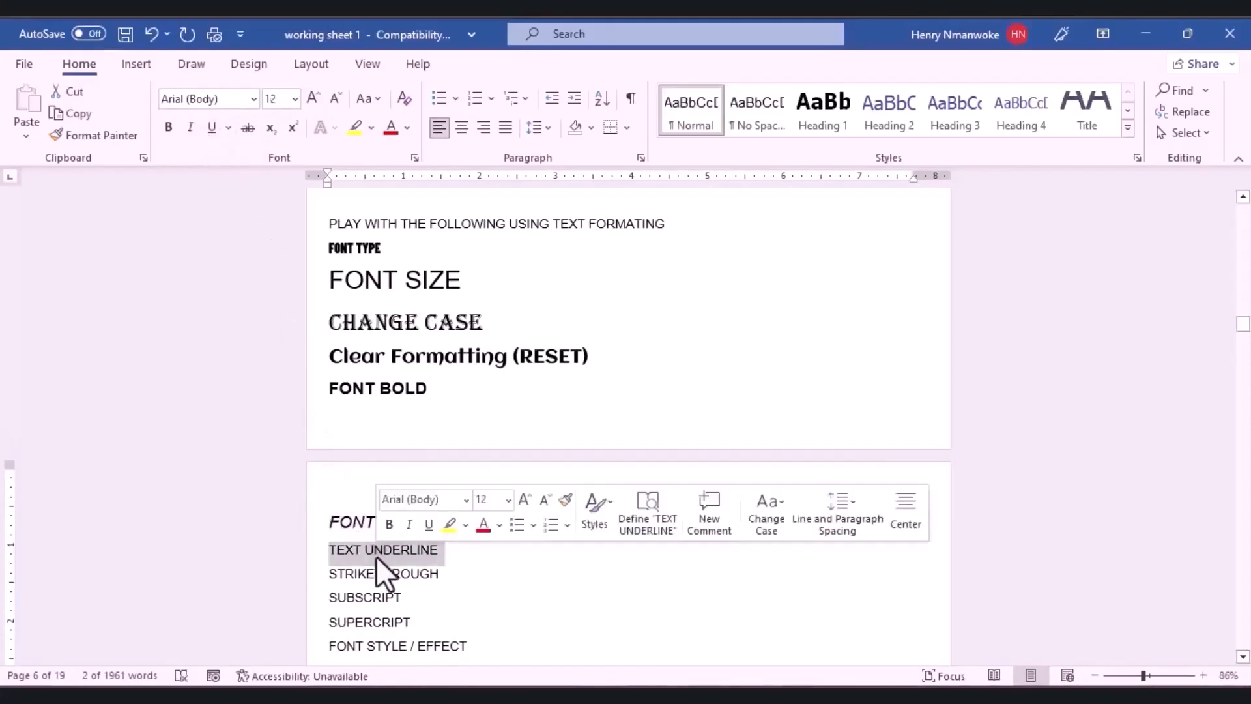
pyautogui.click(315, 92)
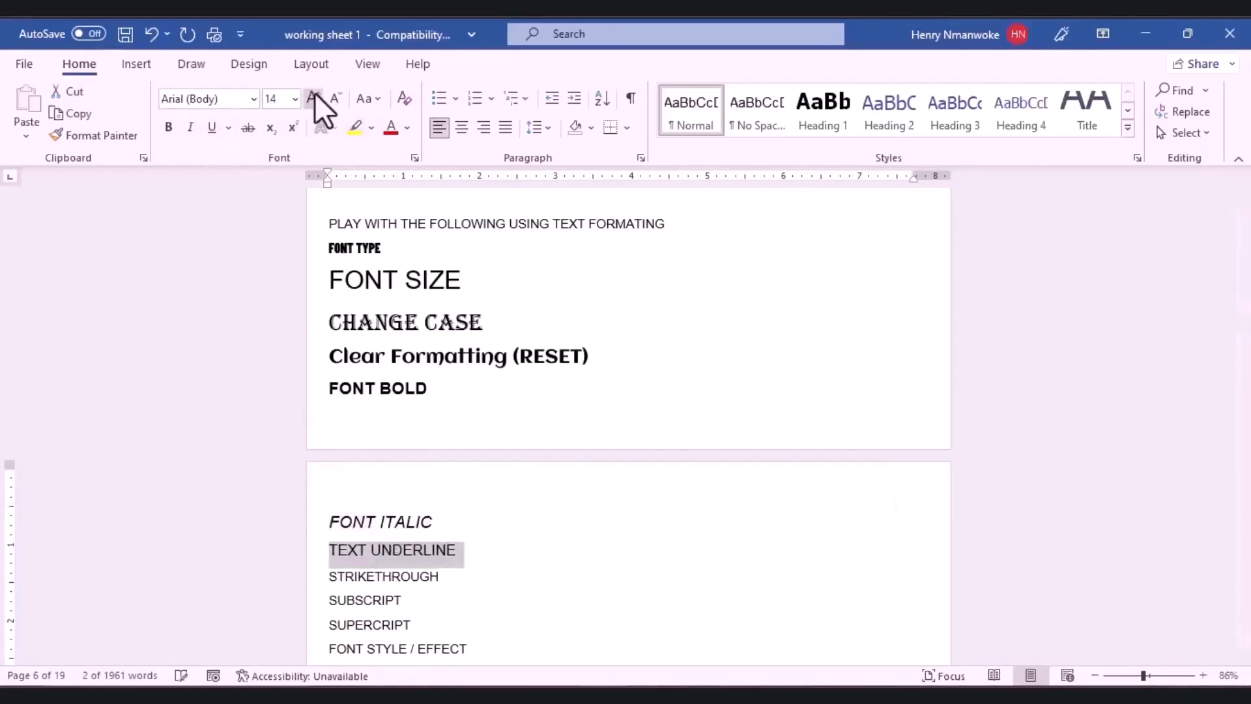
pyautogui.click(315, 93)
pyautogui.click(207, 134)
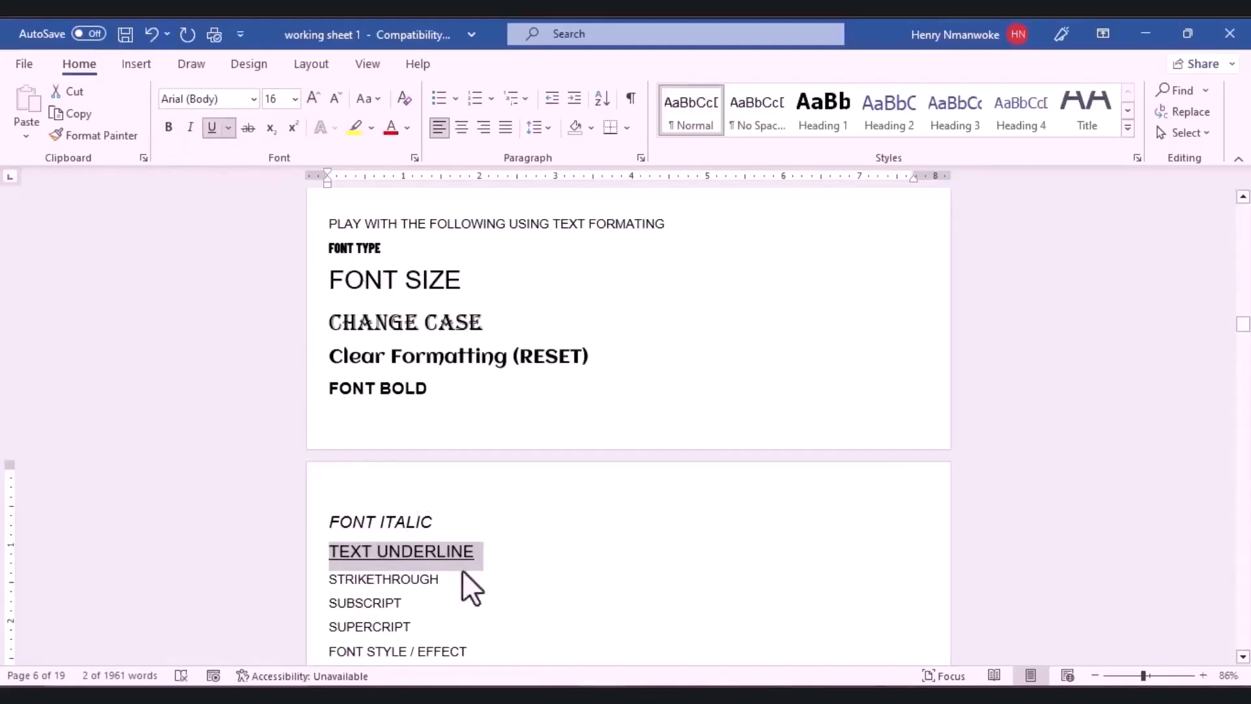
# Apply strikethrough to the STRIKETHROUGH line and increase its size to 14 pt.
pyautogui.doubleClick(346, 579)
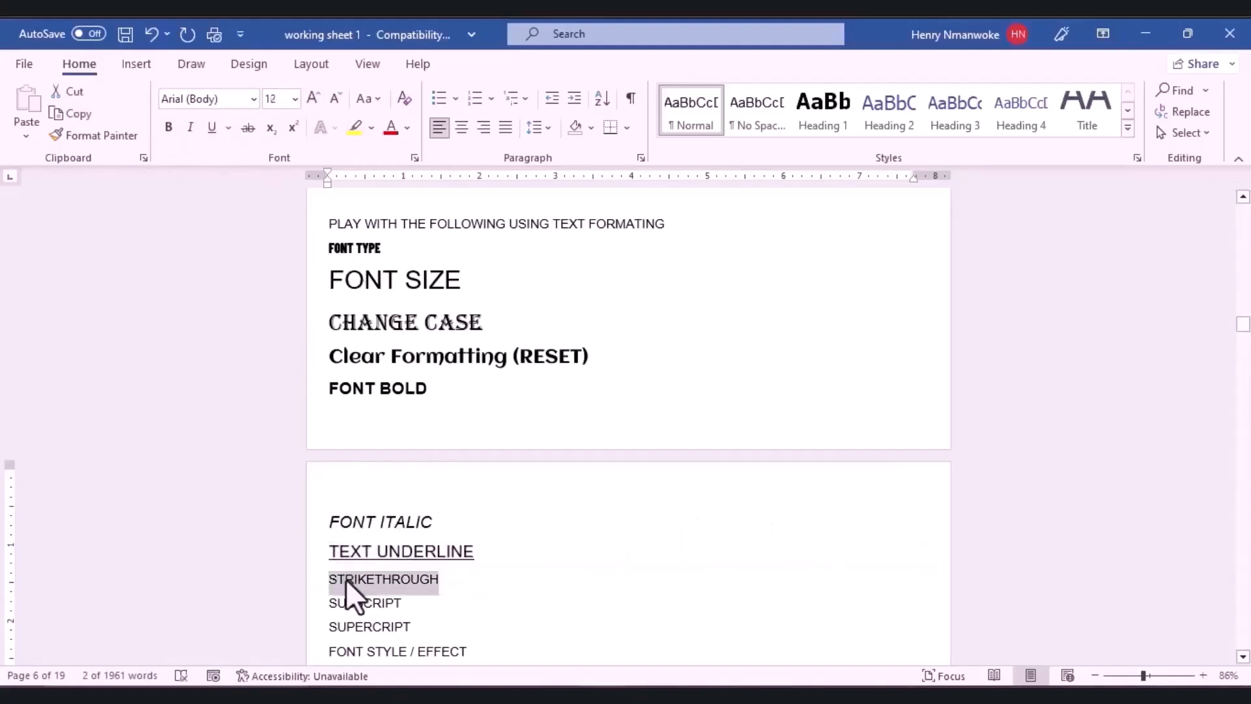
pyautogui.click(248, 129)
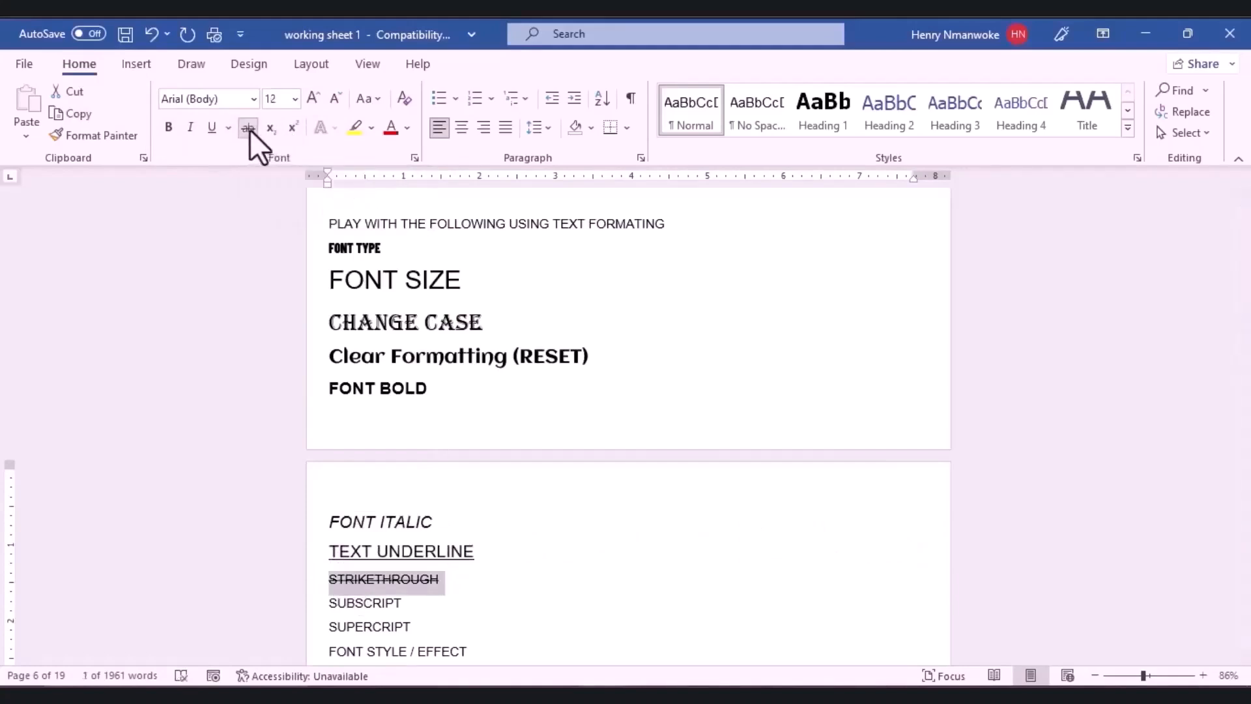
pyautogui.click(313, 99)
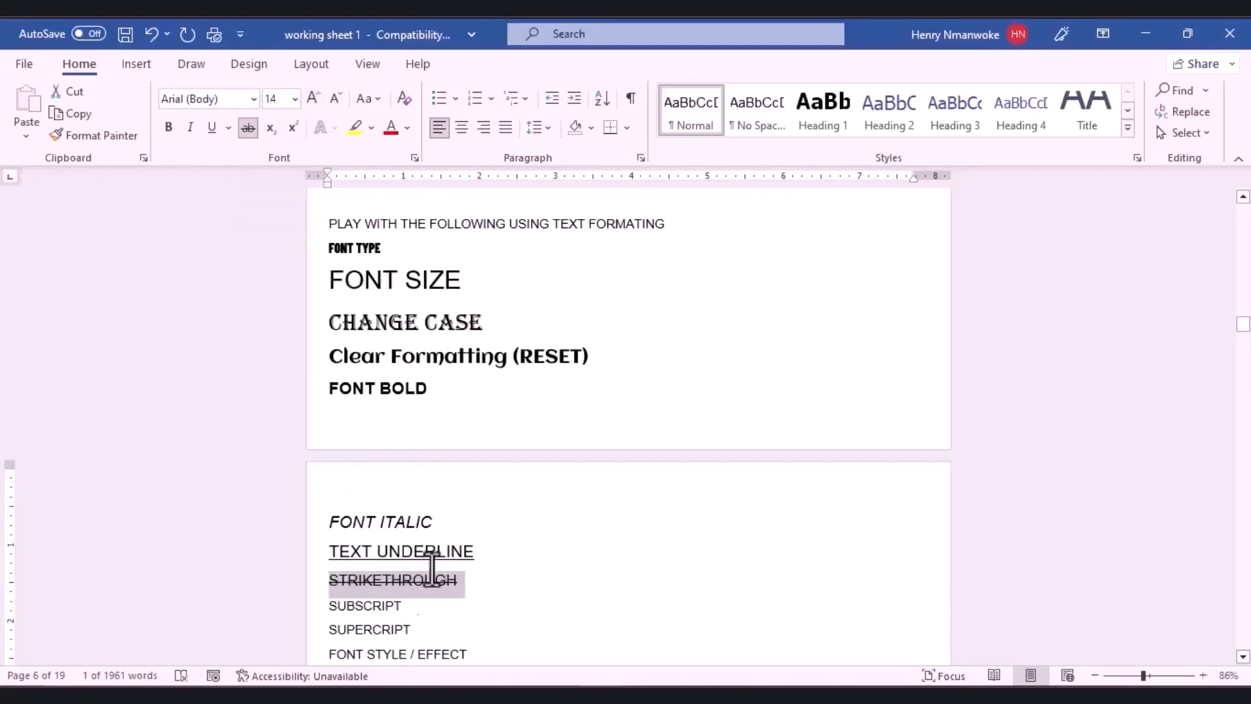
# Add "= H2O" after SUBSCRIPT and increase the H2O text to 18 pt.
pyautogui.doubleClick(362, 607)
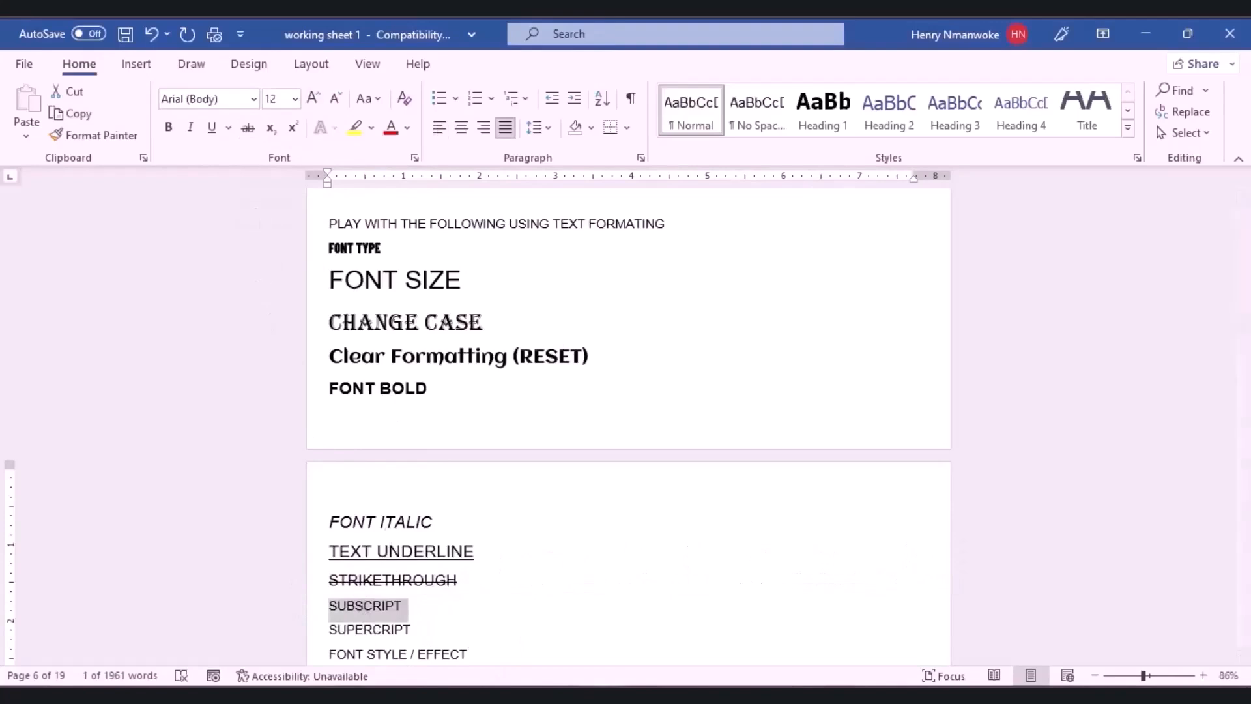
pyautogui.click(401, 610)
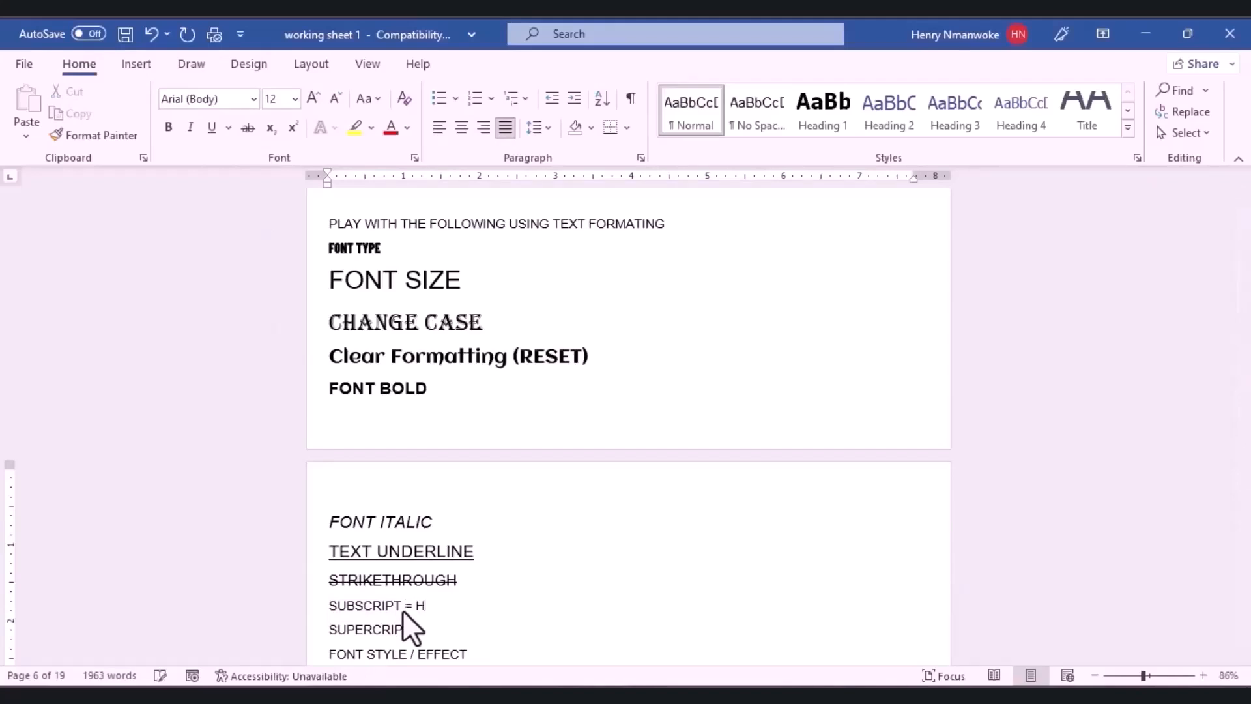
pyautogui.write('= H2O')
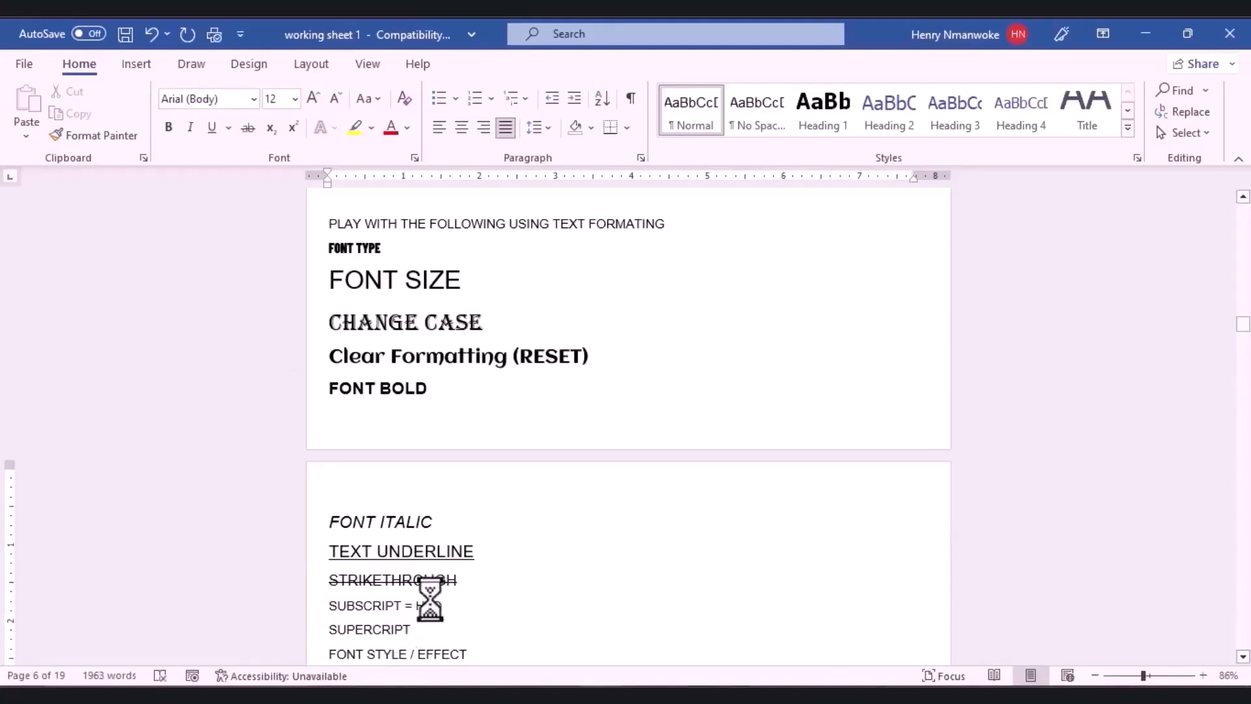
pyautogui.moveTo(415, 604); pyautogui.dragTo(439, 607)
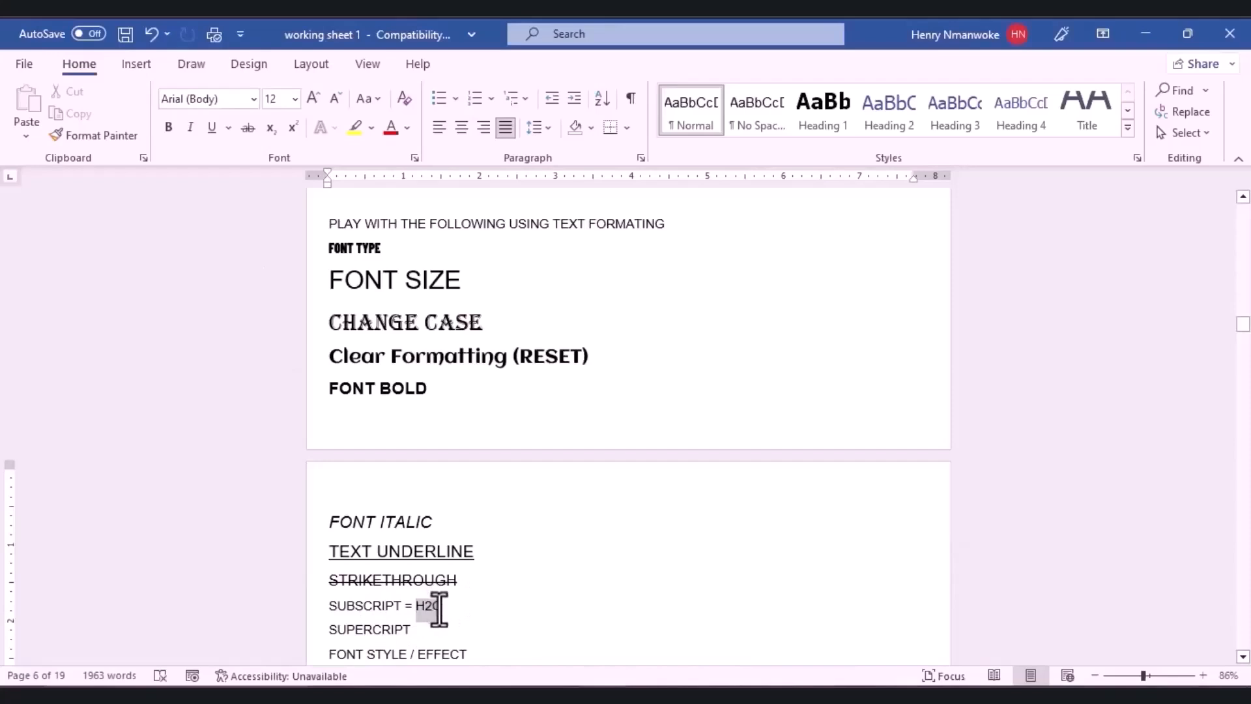
pyautogui.click(312, 99)
pyautogui.click(312, 99)
pyautogui.click(312, 99)
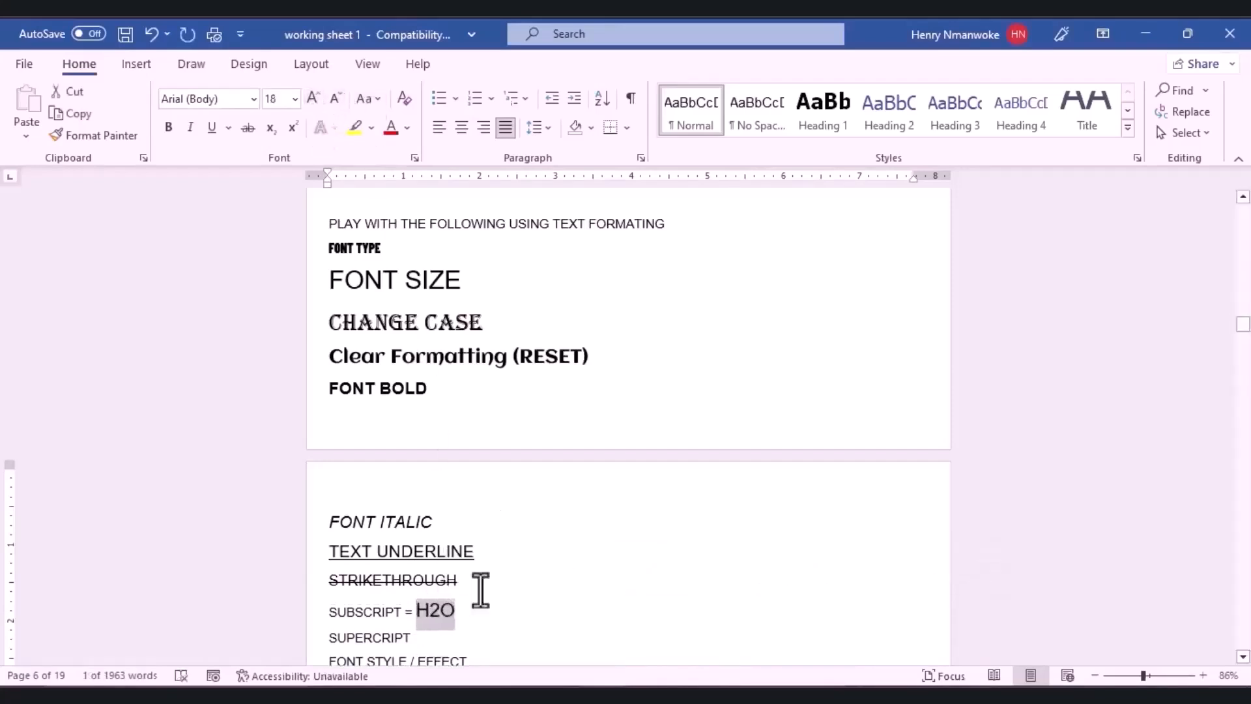
# Make the 2 in H2O a subscript and enlarge the whole formula to 22 pt.
pyautogui.click(436, 608)
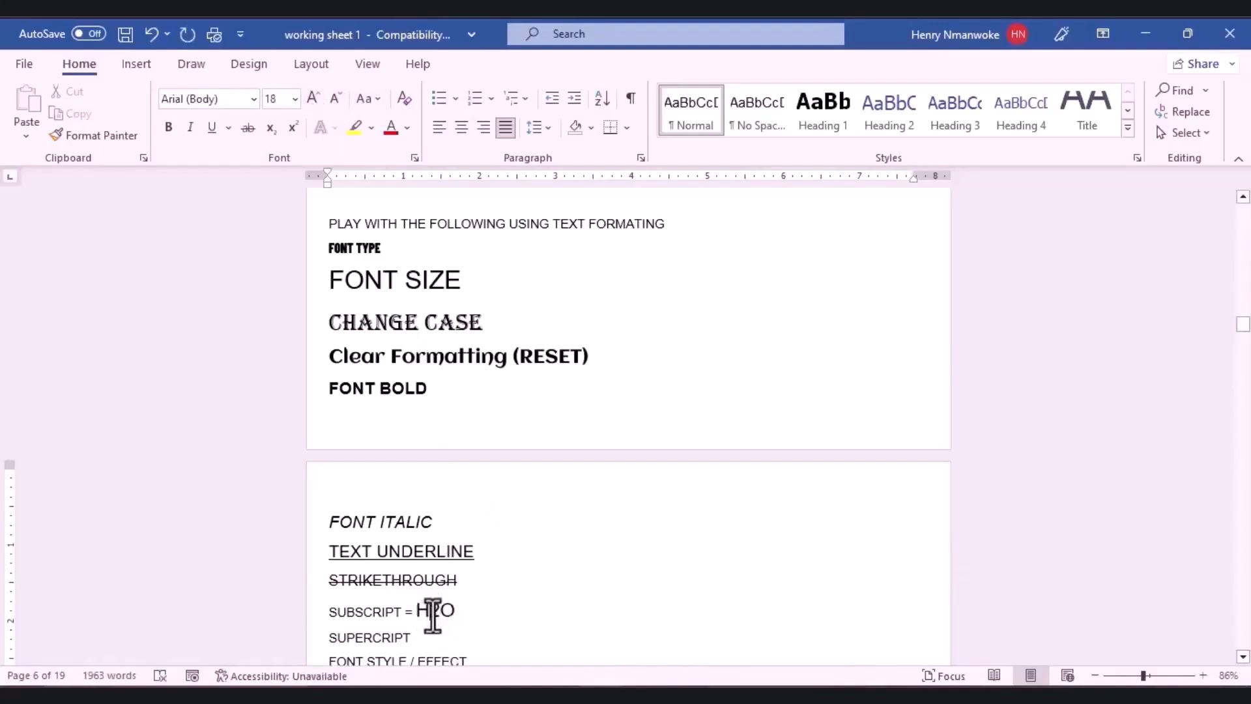
pyautogui.moveTo(428, 611); pyautogui.dragTo(439, 611)
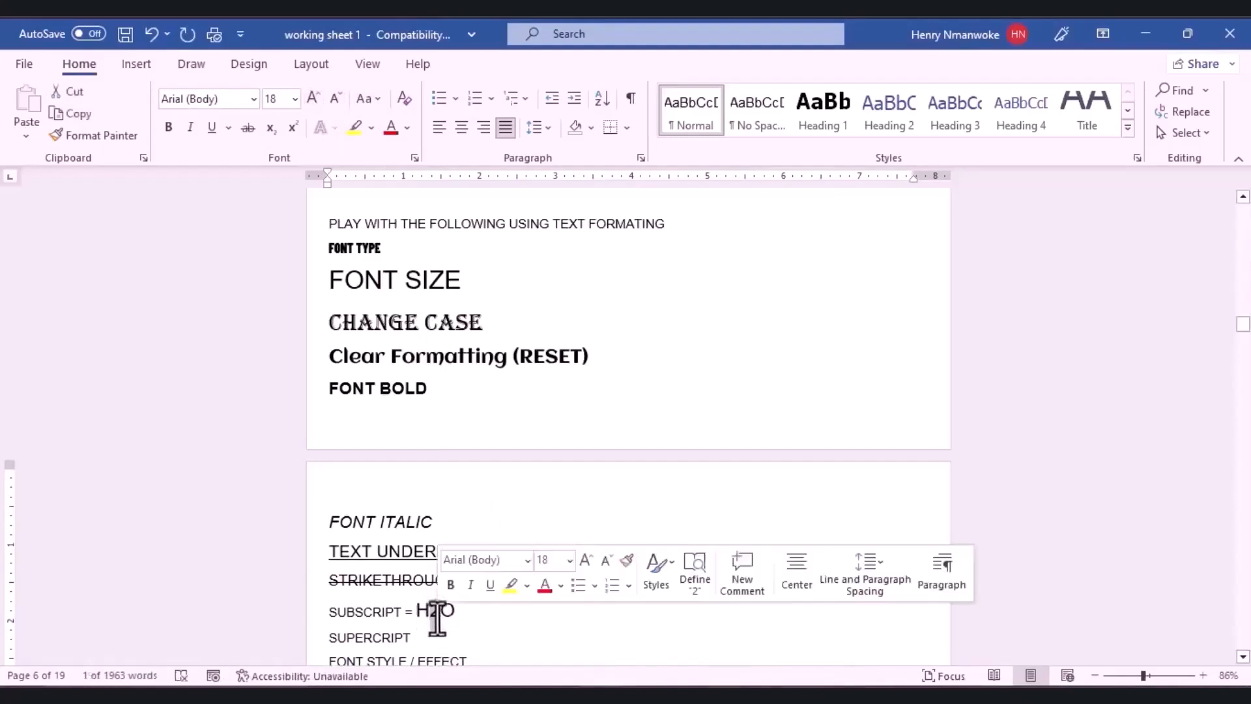
pyautogui.click(269, 127)
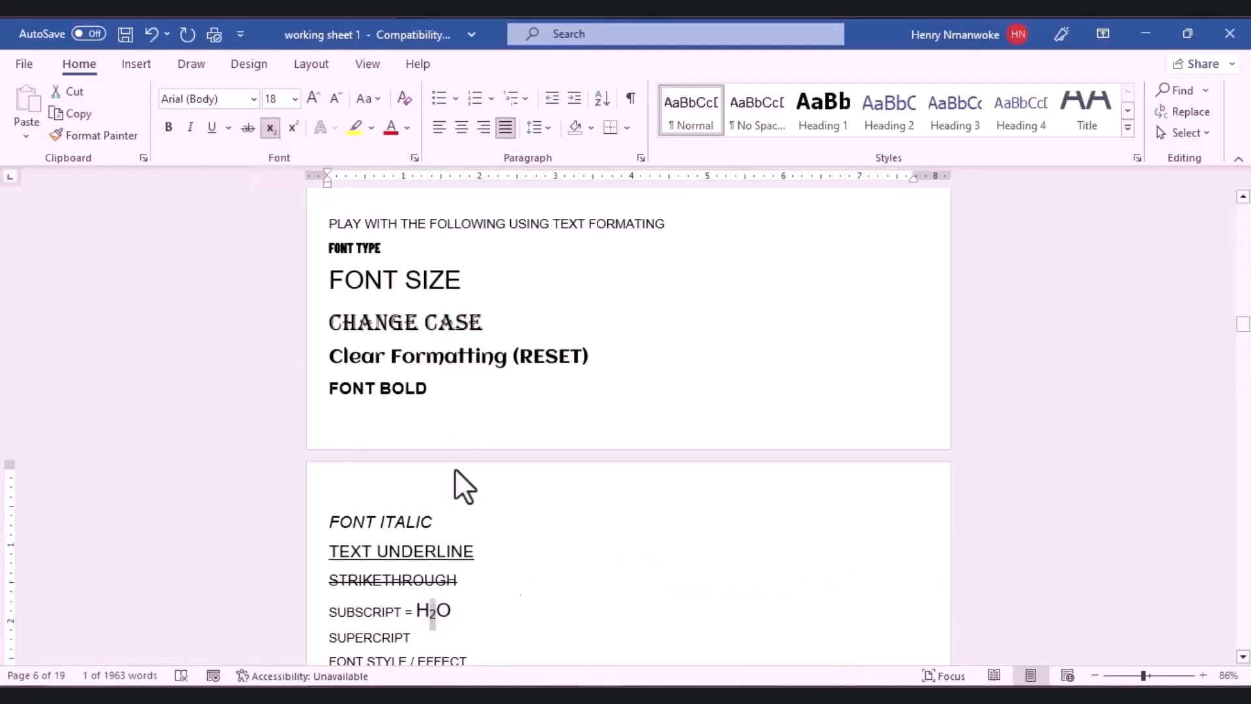
pyautogui.click(424, 612)
pyautogui.moveTo(416, 611); pyautogui.dragTo(455, 614)
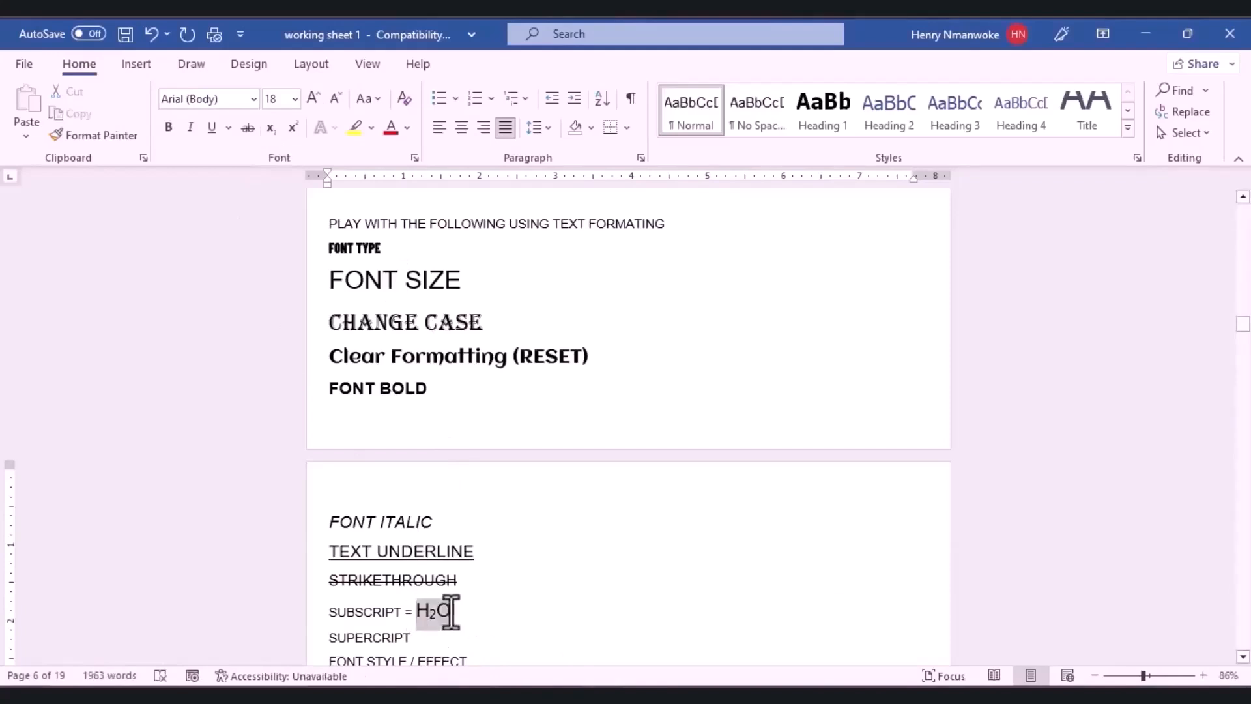
pyautogui.click(303, 95)
pyautogui.click(304, 95)
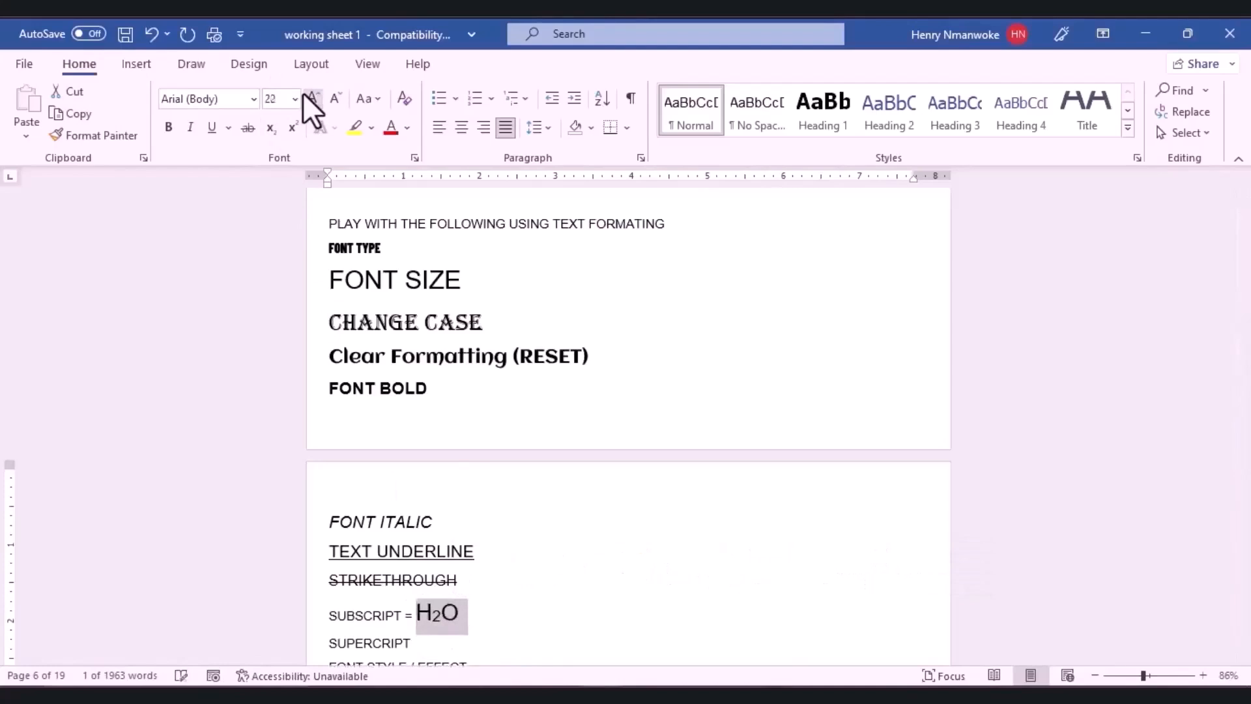
# Add "+ X2" after the H2O formula and make the 2 of X2 a subscript.
pyautogui.click(482, 611)
pyautogui.write('=')
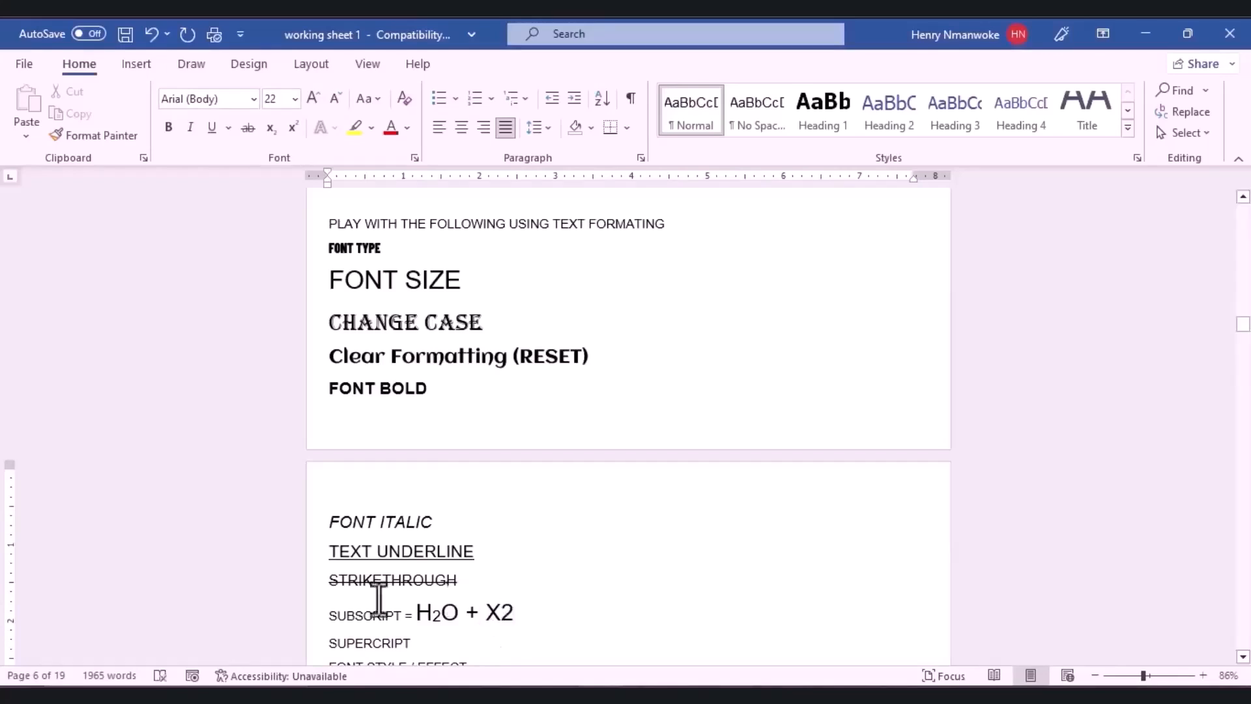
pyautogui.moveTo(502, 612); pyautogui.dragTo(513, 614)
pyautogui.click(269, 127)
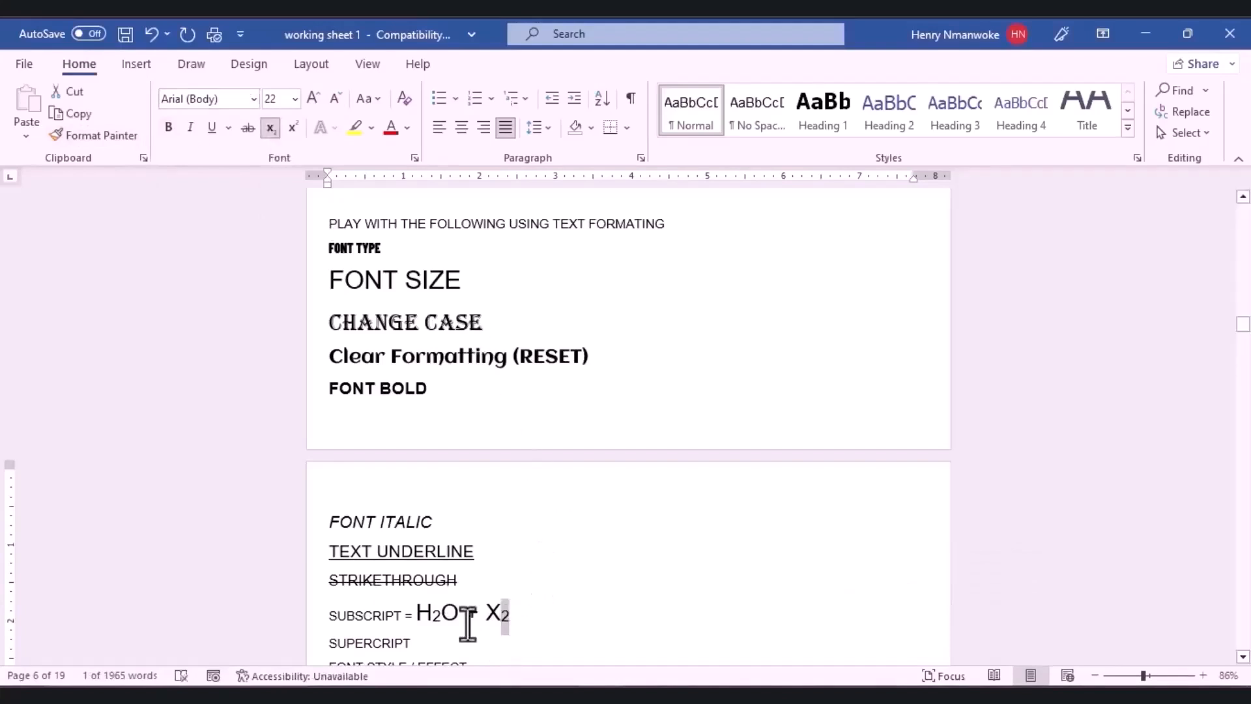
# Add "= X2" after SUPERCRIPT and increase the X2 text to 18 pt.
pyautogui.click(424, 641)
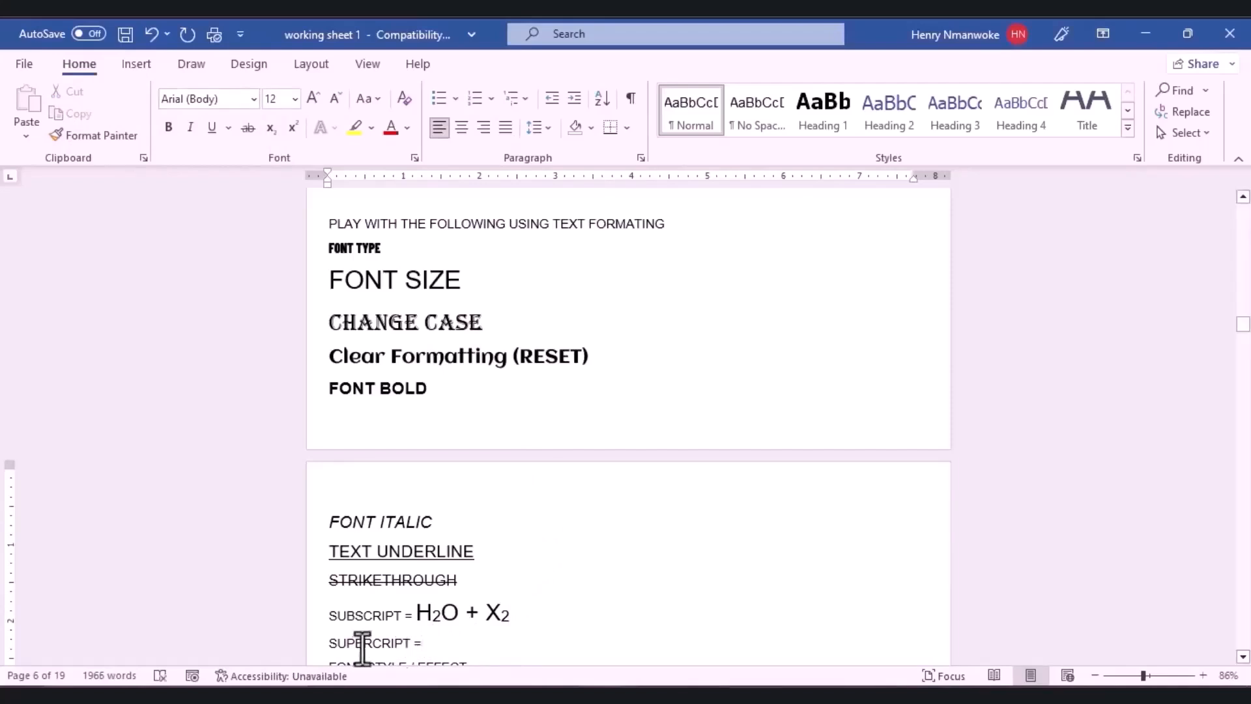
pyautogui.moveTo(1243, 324); pyautogui.dragTo(1242, 334)
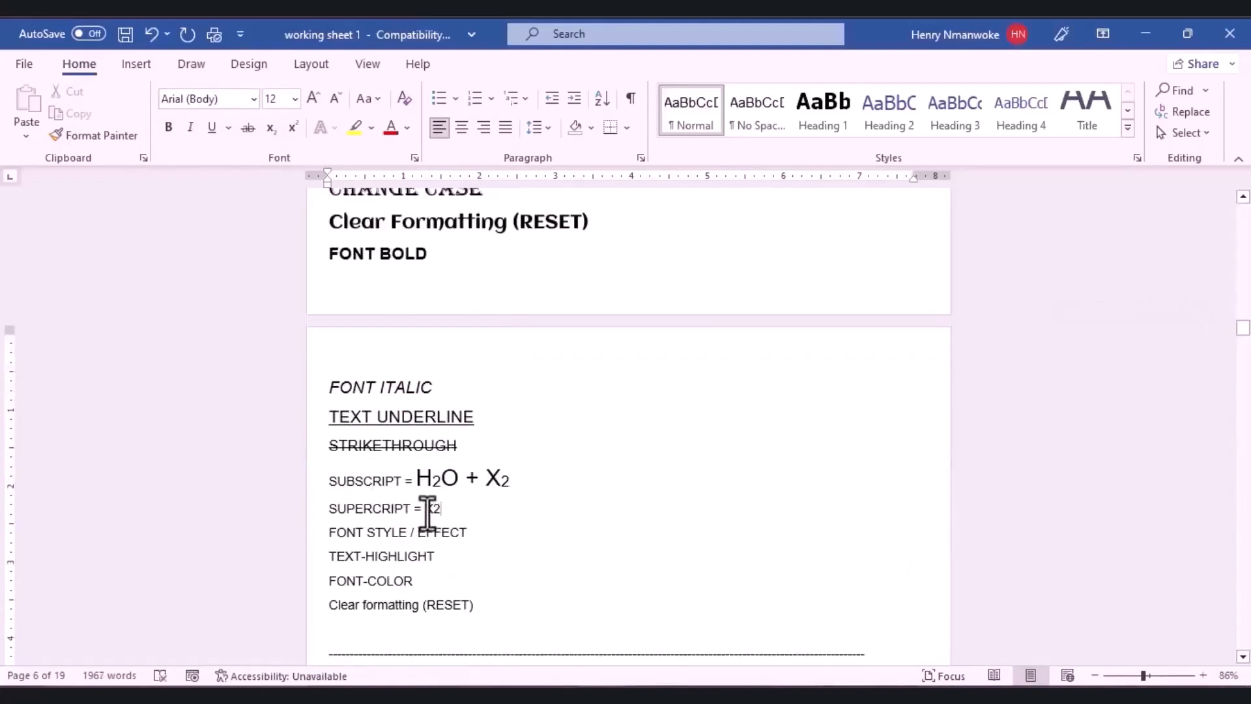
pyautogui.doubleClick(429, 509)
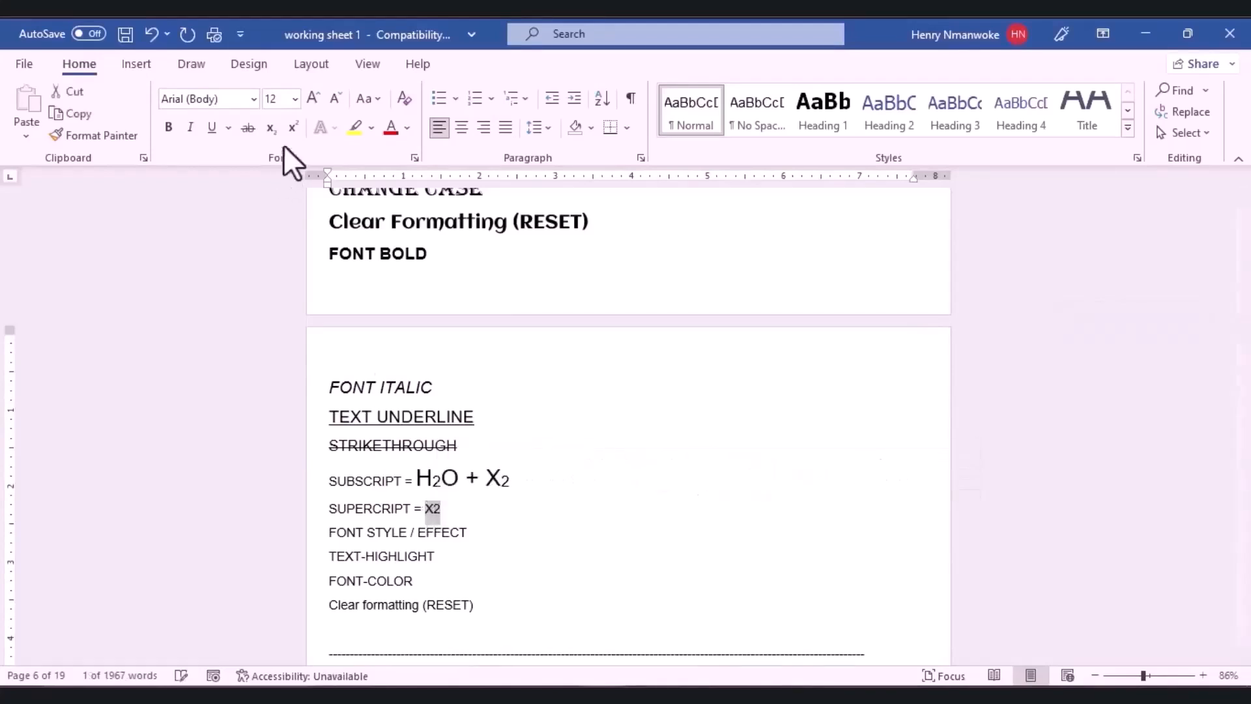
pyautogui.click(312, 98)
pyautogui.click(312, 98)
pyautogui.click(313, 98)
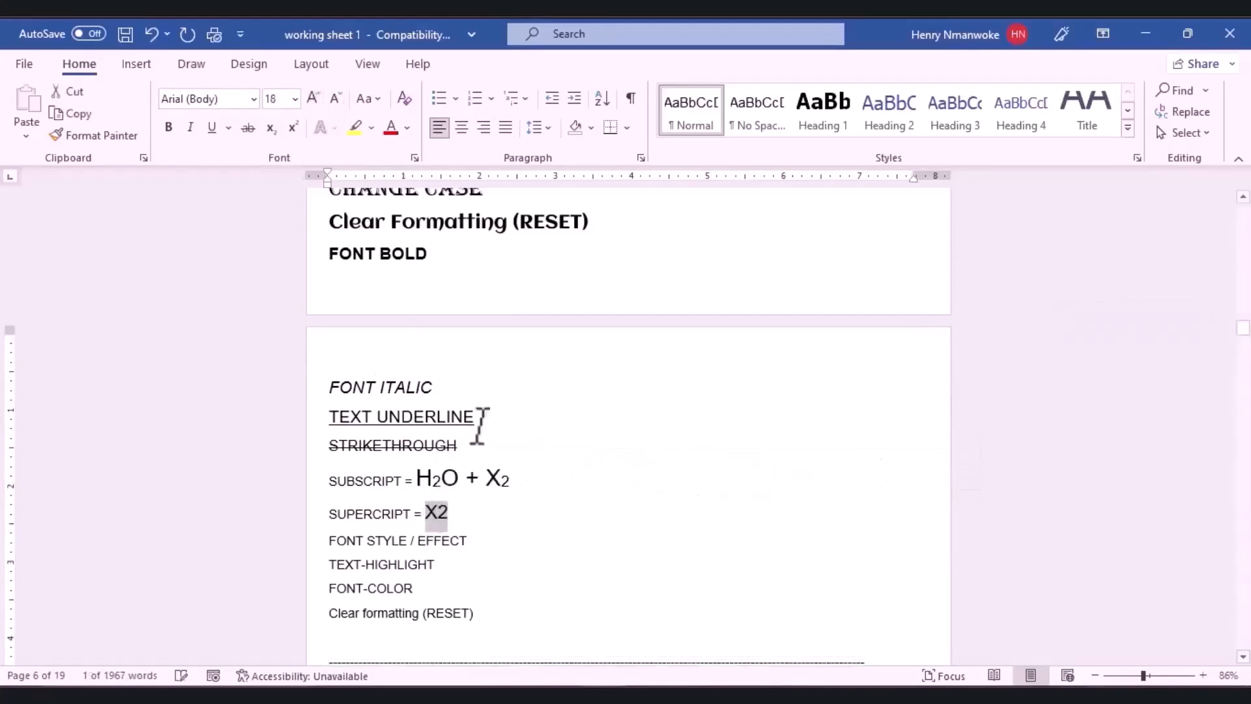
pyautogui.click(442, 512)
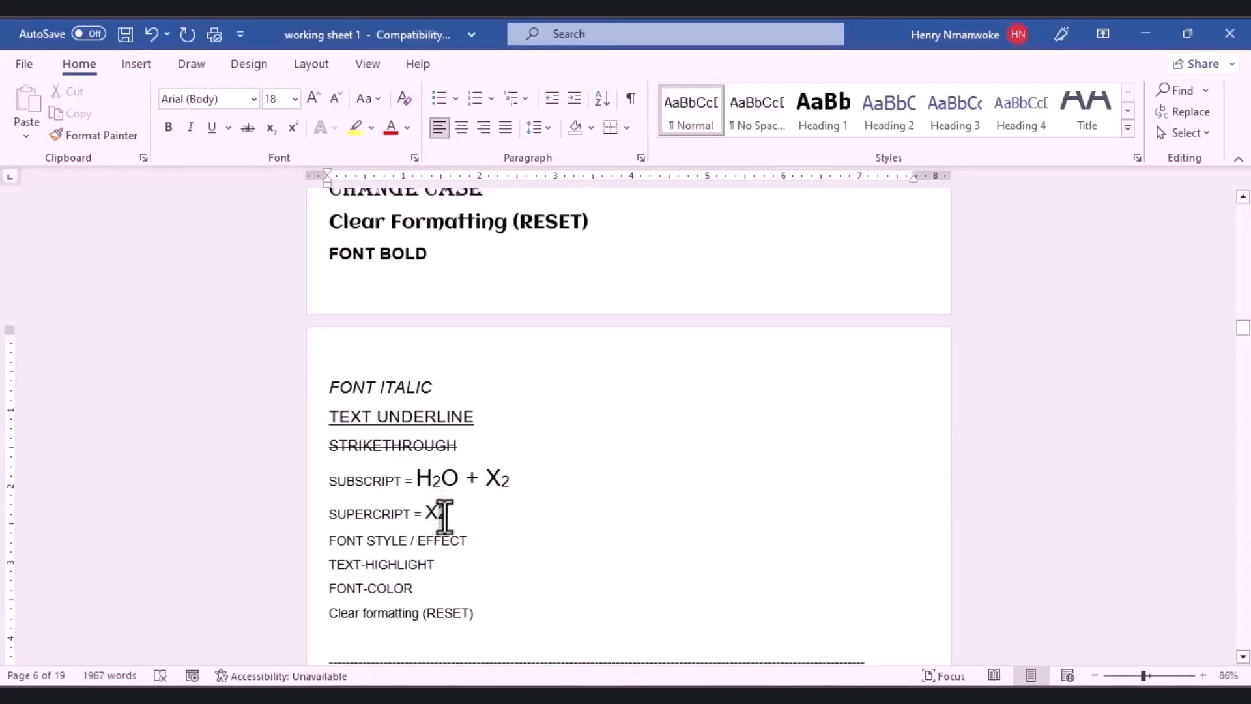
# Make the 2 of X2 on the SUPERCRIPT line a superscript and enlarge the whole expression to 20 pt.
pyautogui.moveTo(445, 515); pyautogui.dragTo(435, 515)
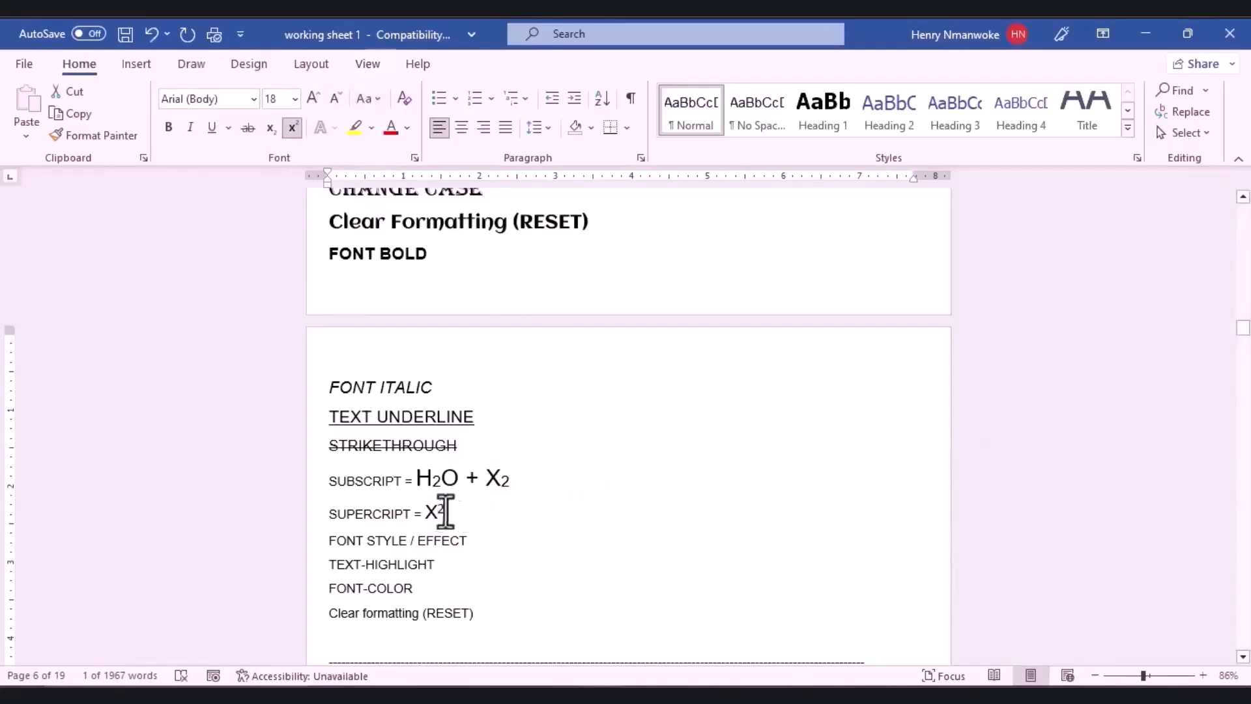
pyautogui.moveTo(443, 512); pyautogui.dragTo(427, 512)
pyautogui.click(424, 508)
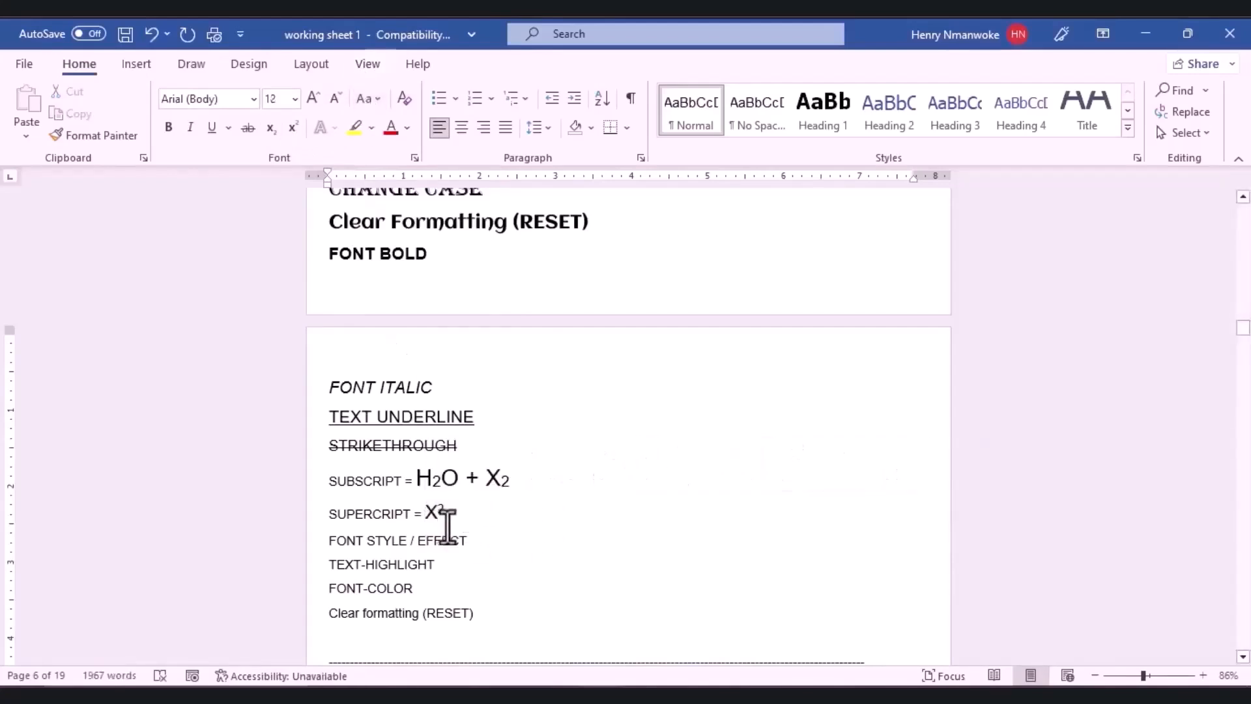
pyautogui.moveTo(424, 512); pyautogui.dragTo(444, 515)
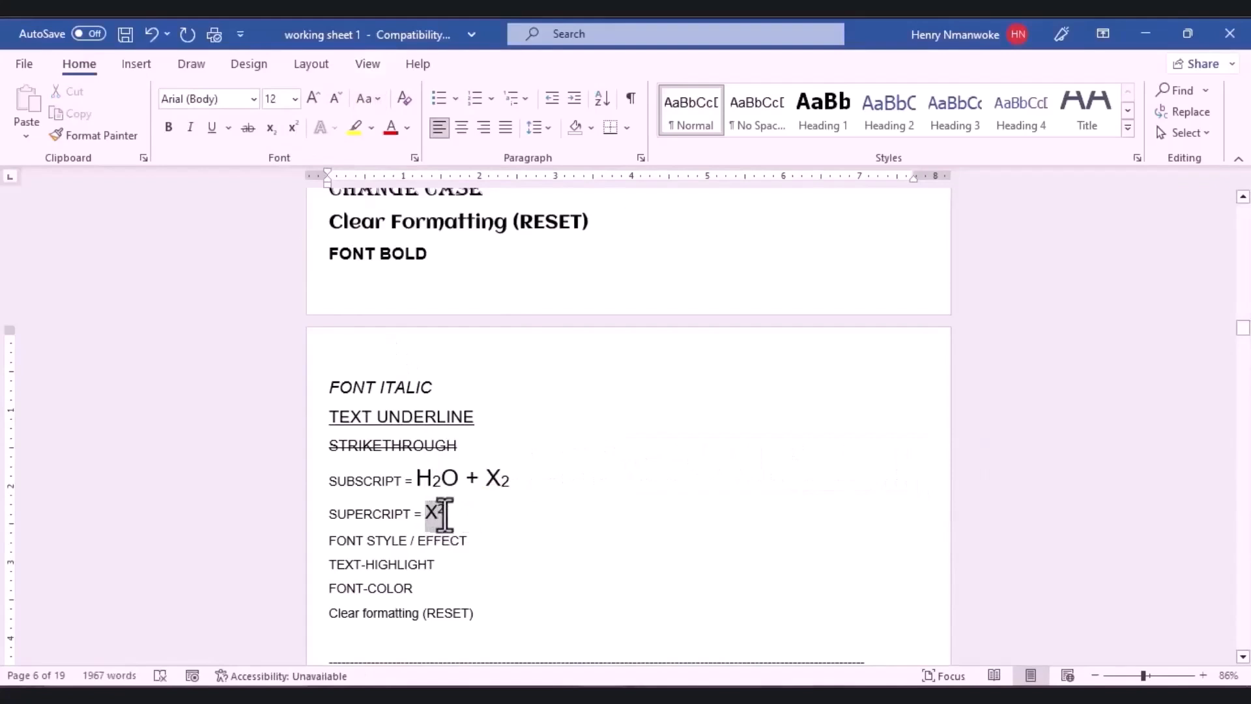
pyautogui.click(312, 96)
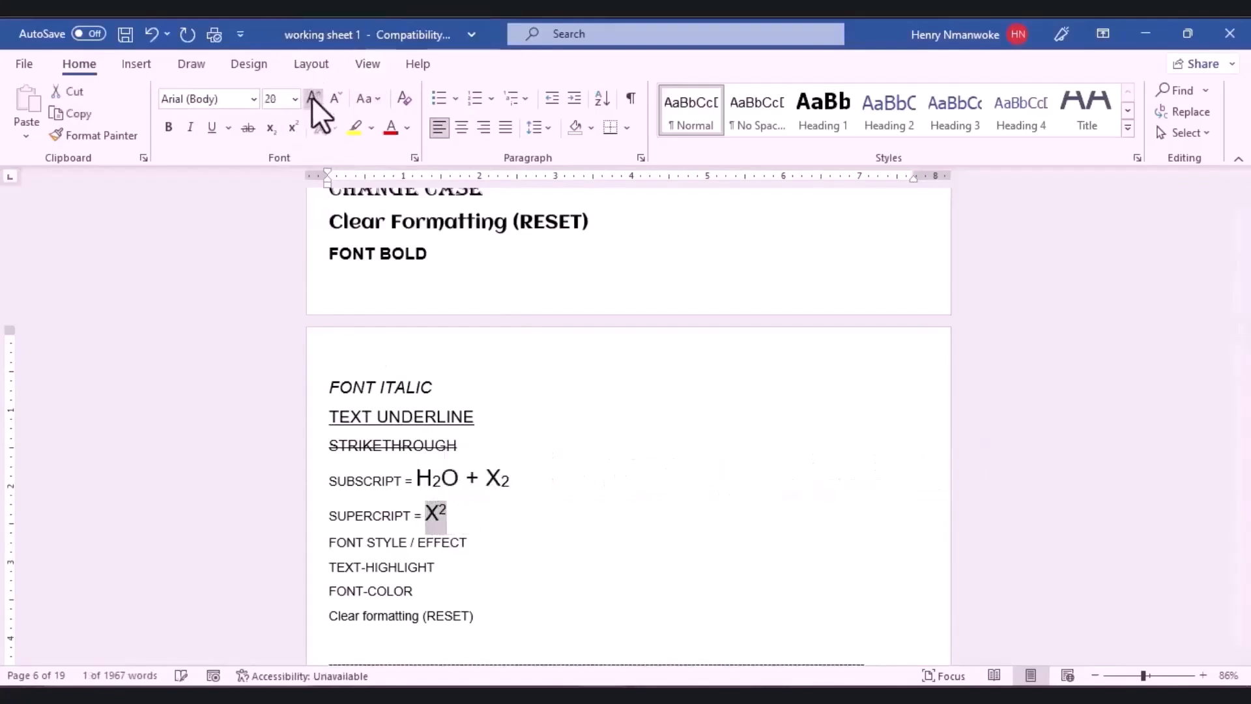
pyautogui.click(466, 558)
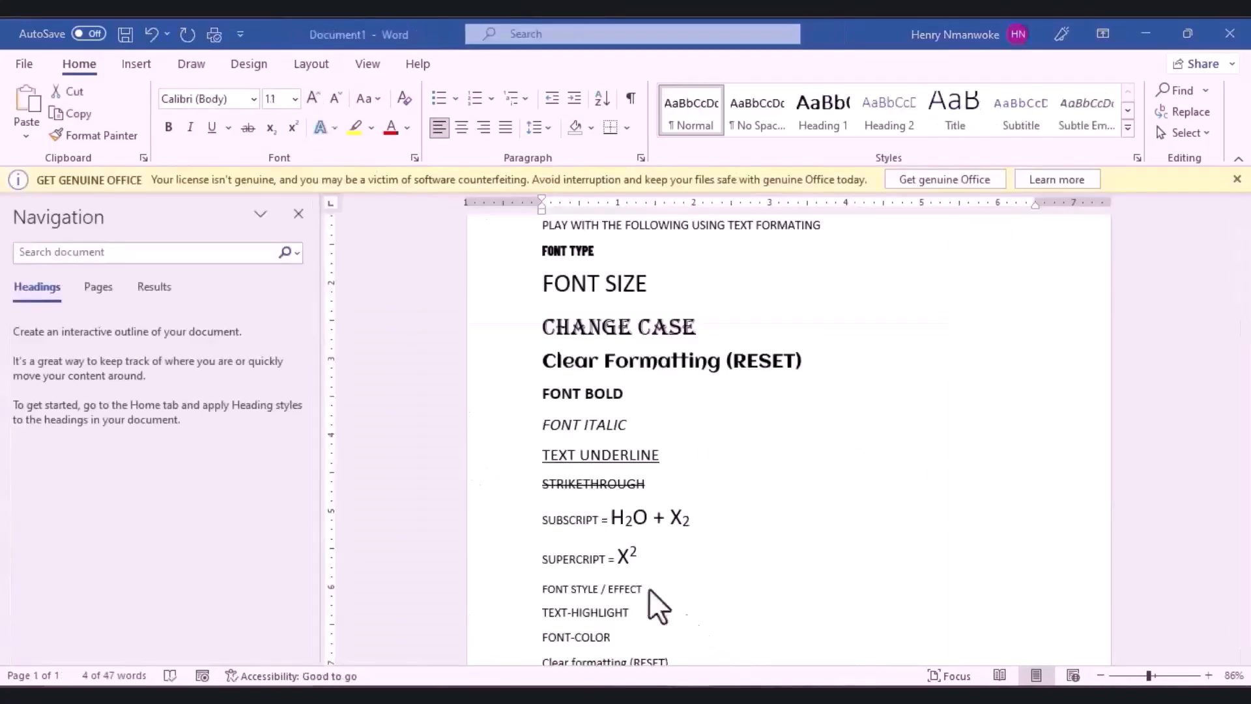
# Increase the whole FONT STYLE / EFFECT line in Document1 to 18 pt.
pyautogui.doubleClick(577, 587)
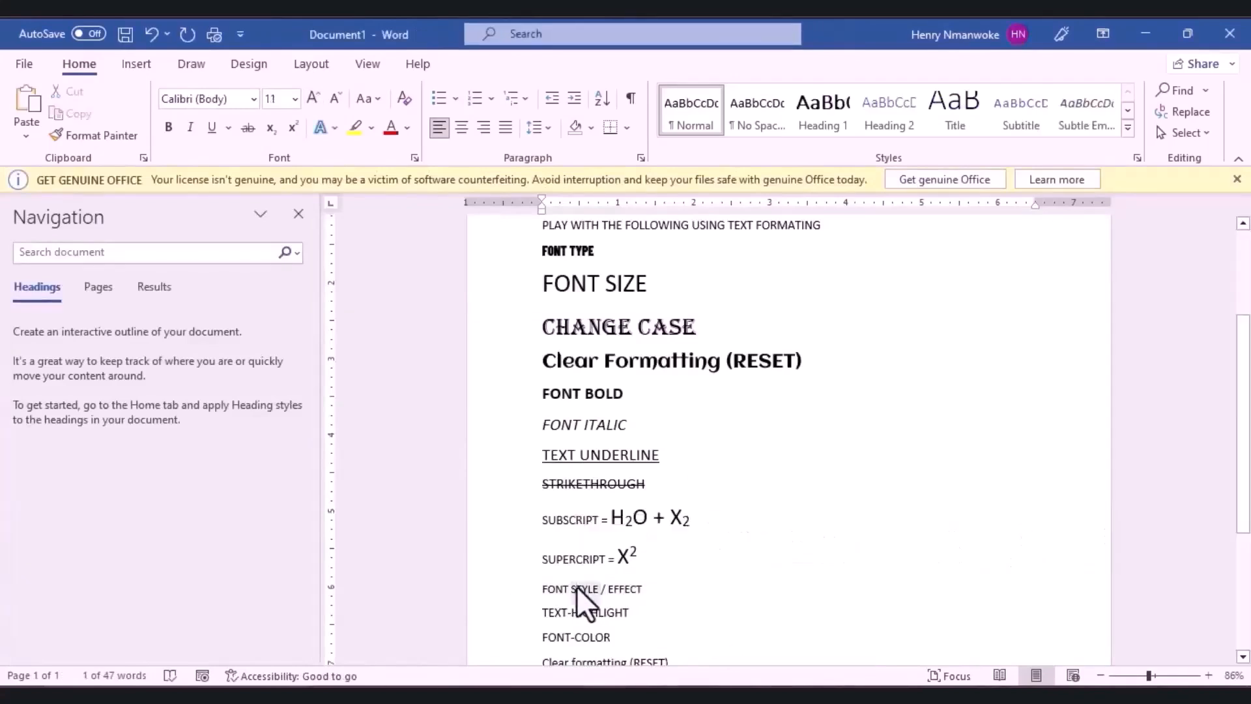
pyautogui.doubleClick(577, 586)
pyautogui.moveTo(645, 592); pyautogui.dragTo(555, 590)
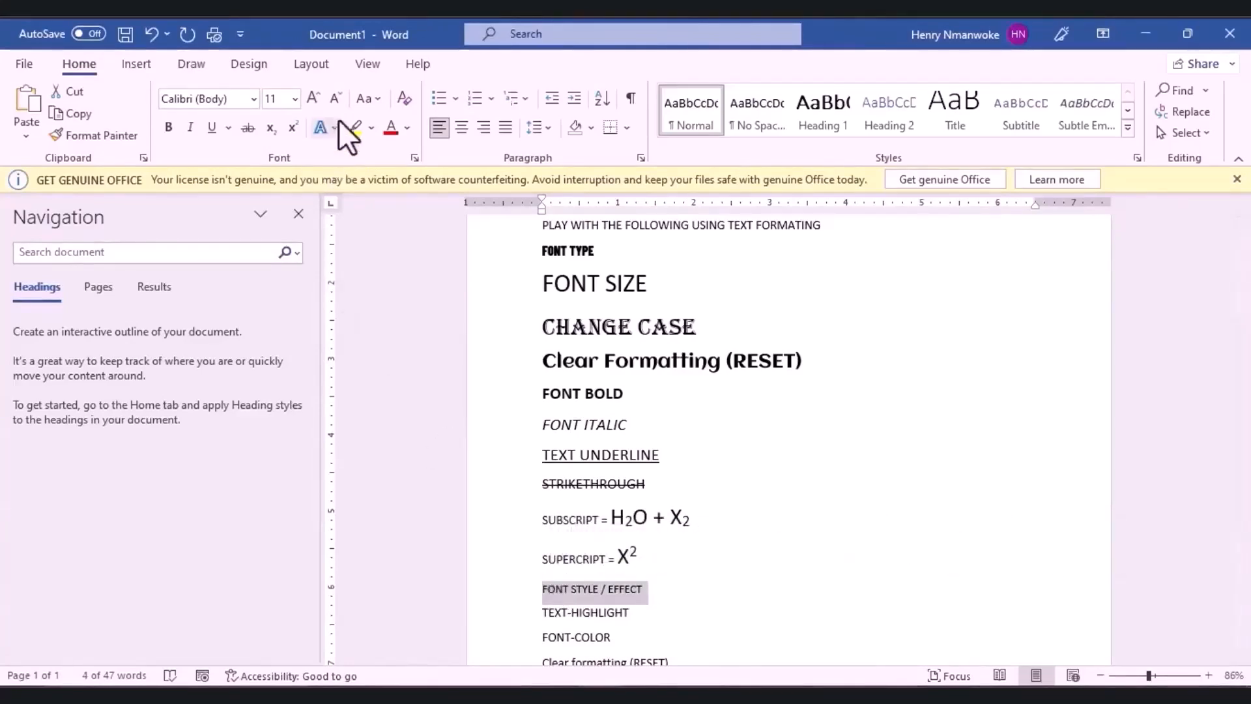
pyautogui.click(315, 92)
pyautogui.click(315, 93)
pyautogui.click(316, 92)
pyautogui.click(316, 93)
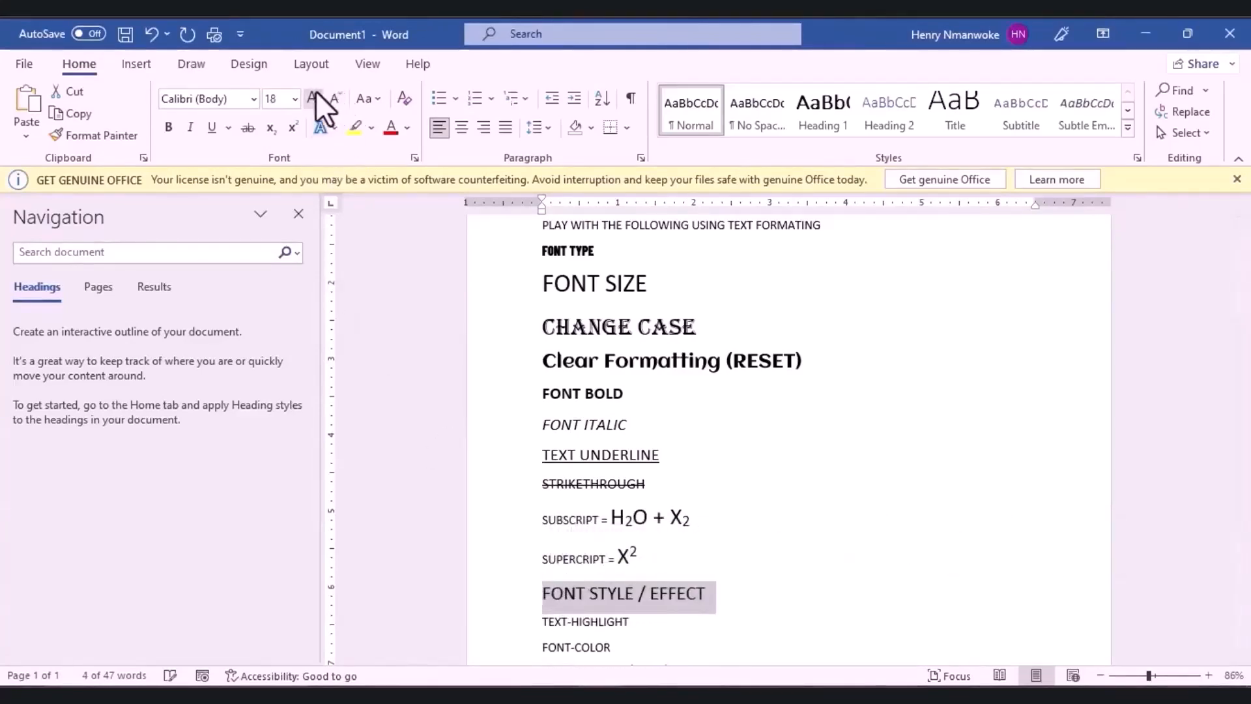
# Apply a dark, bold, shadowed text effect preset to FONT STYLE / EFFECT and increase it to 20 pt.
pyautogui.click(328, 130)
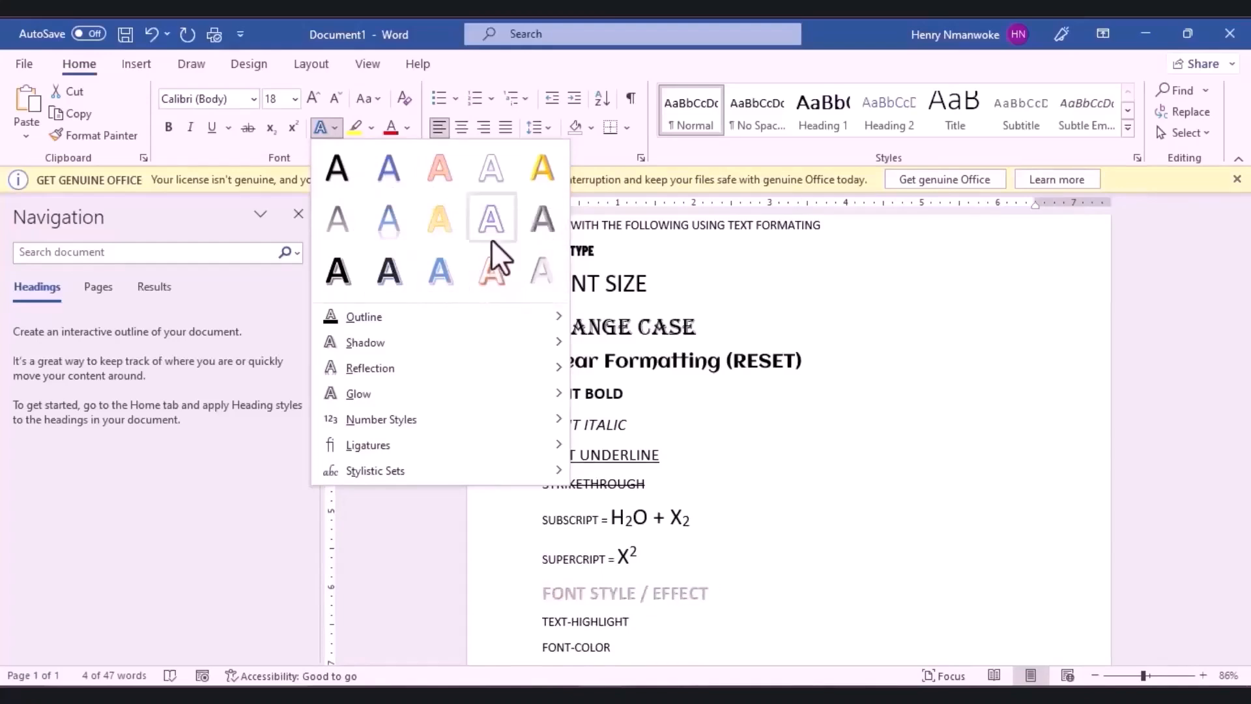
pyautogui.click(396, 256)
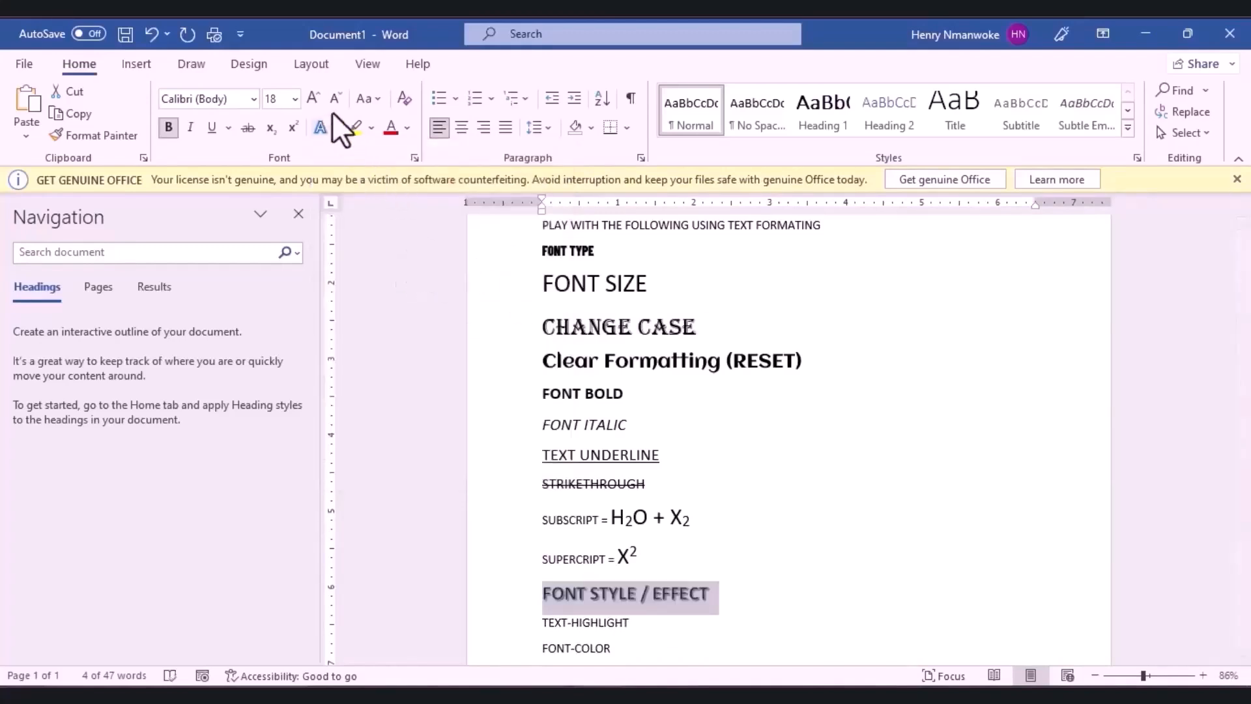
pyautogui.click(314, 101)
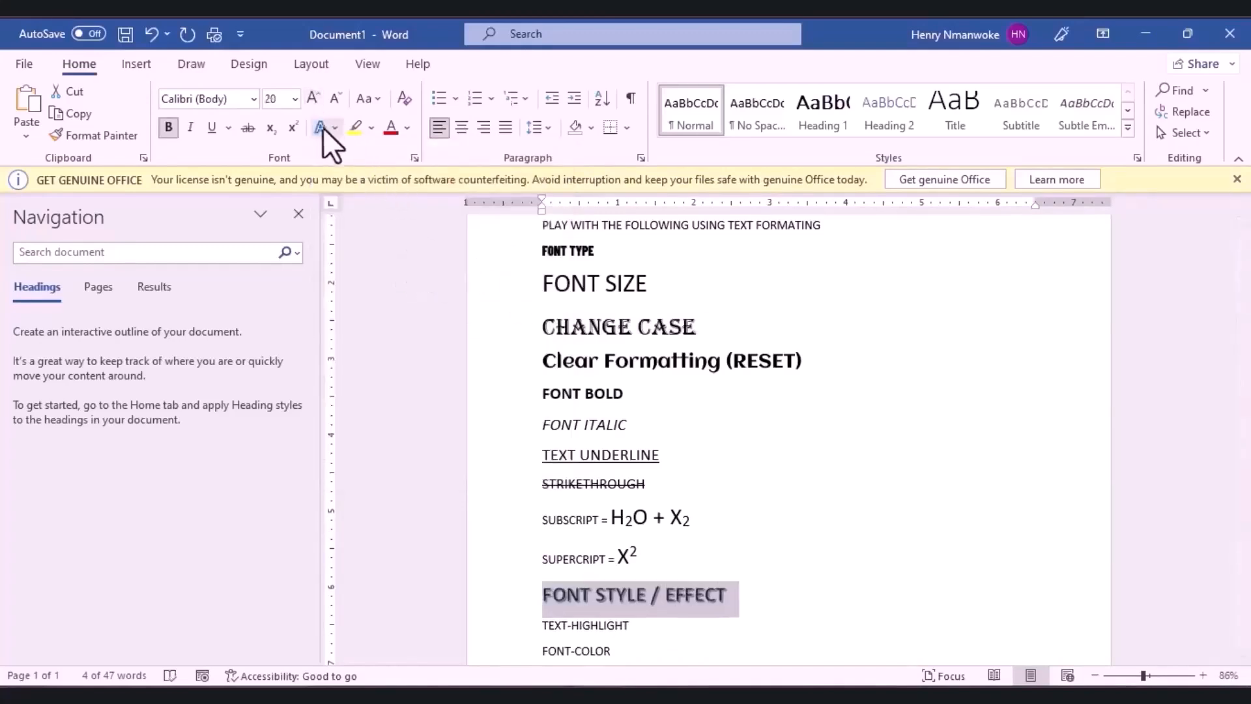
# Give the FONT STYLE / EFFECT text a dark gold outline as a text effect.
pyautogui.click(326, 129)
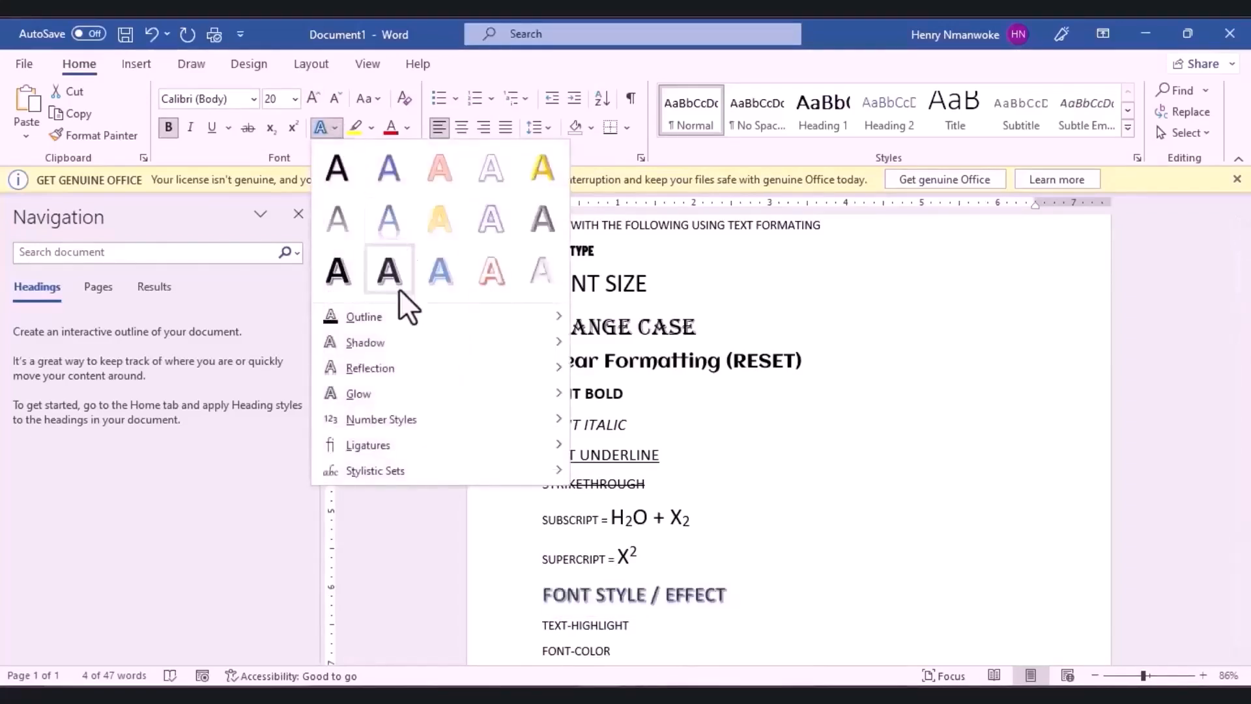
pyautogui.click(260, 233)
pyautogui.click(326, 121)
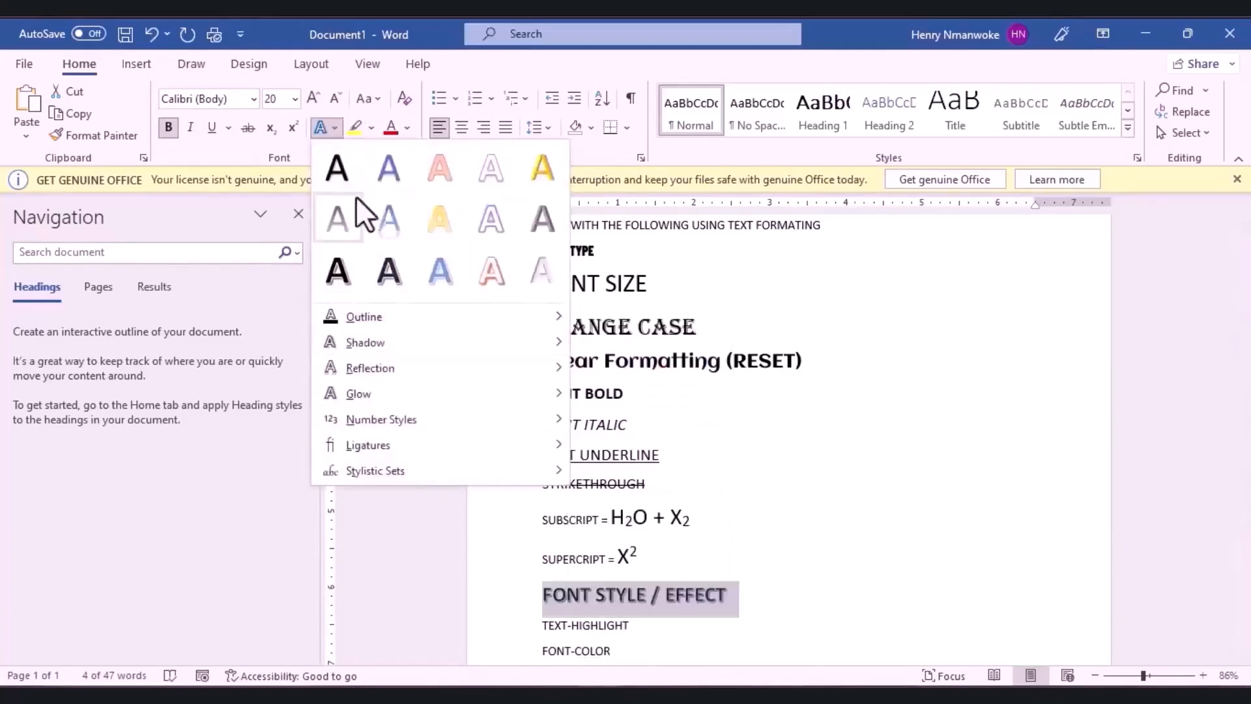
pyautogui.moveTo(345, 327)
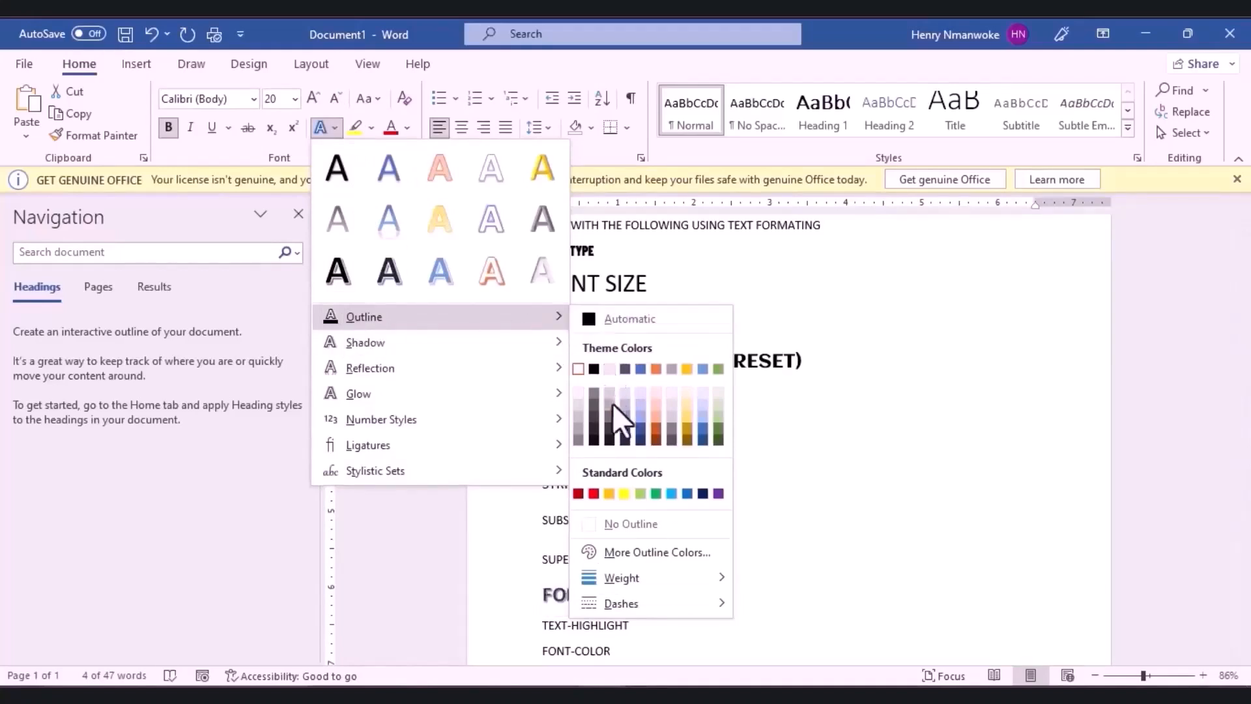
pyautogui.click(684, 424)
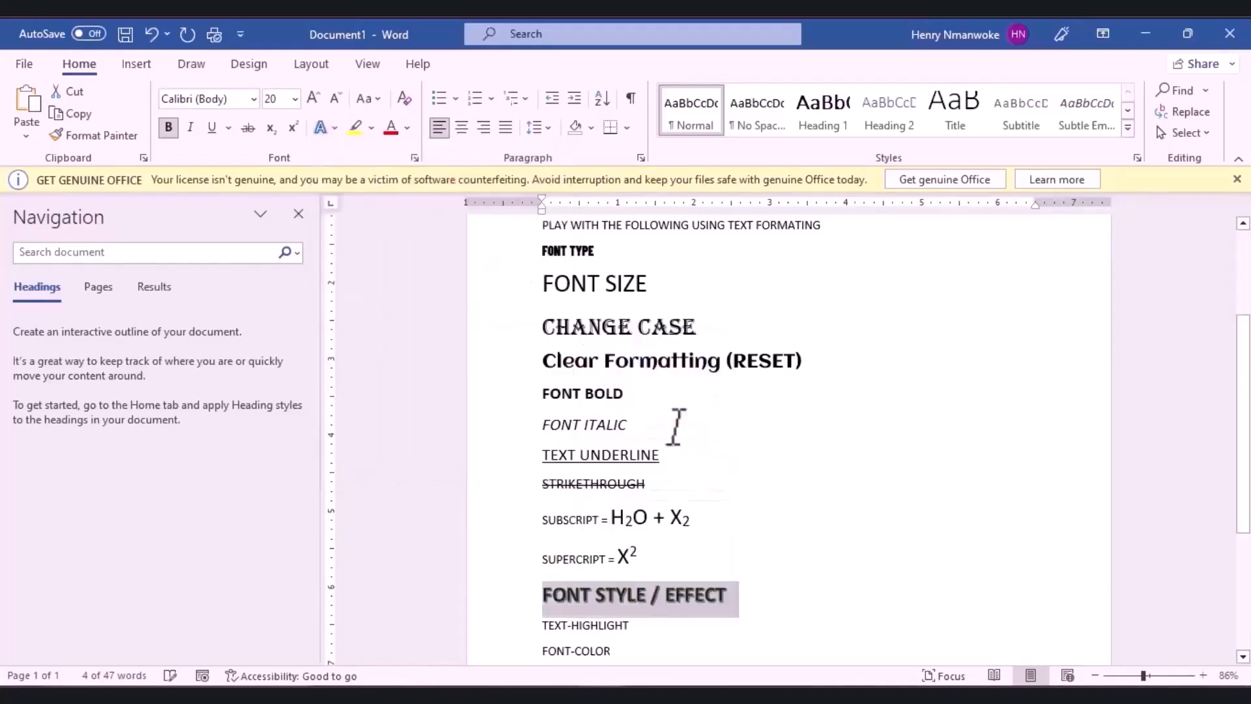
pyautogui.click(334, 128)
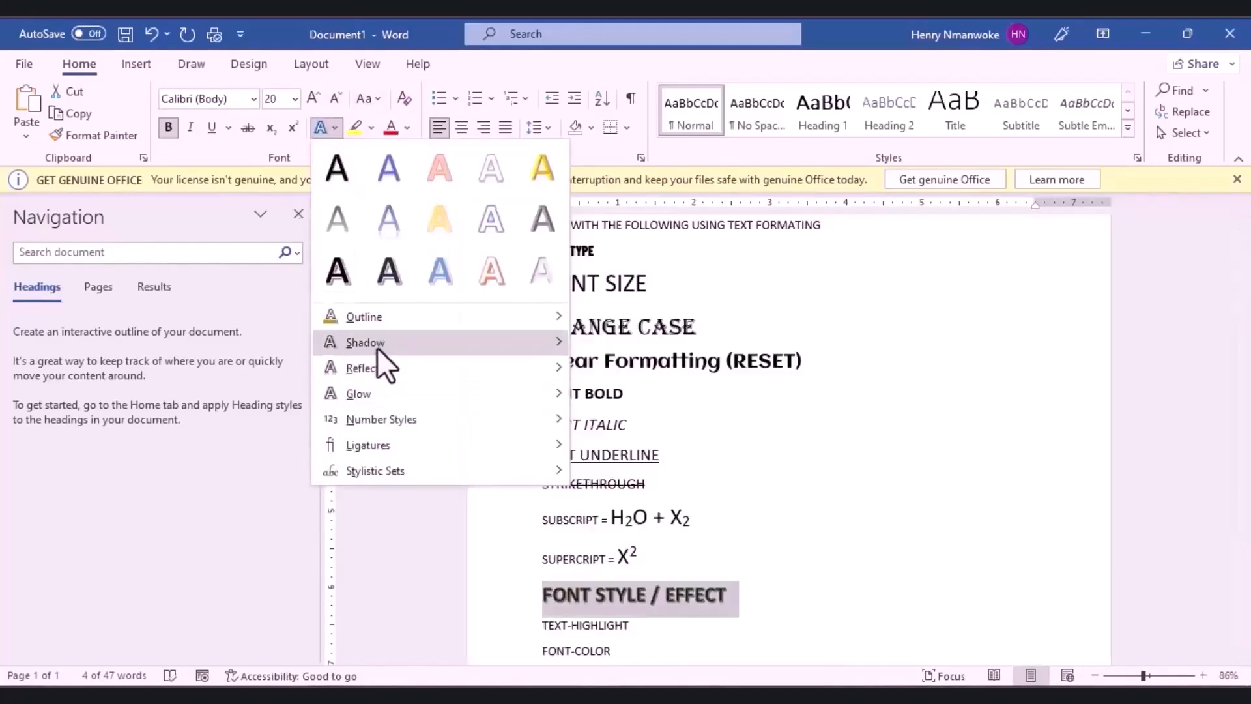
pyautogui.moveTo(377, 346)
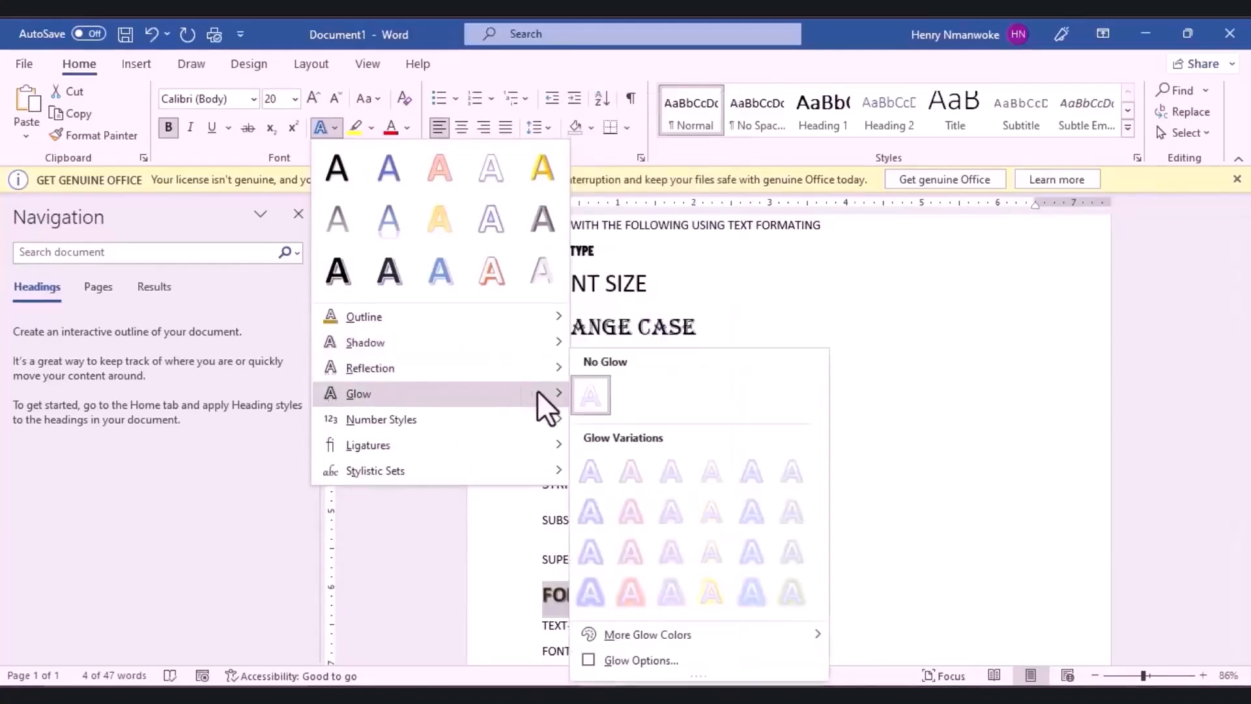
pyautogui.moveTo(535, 420)
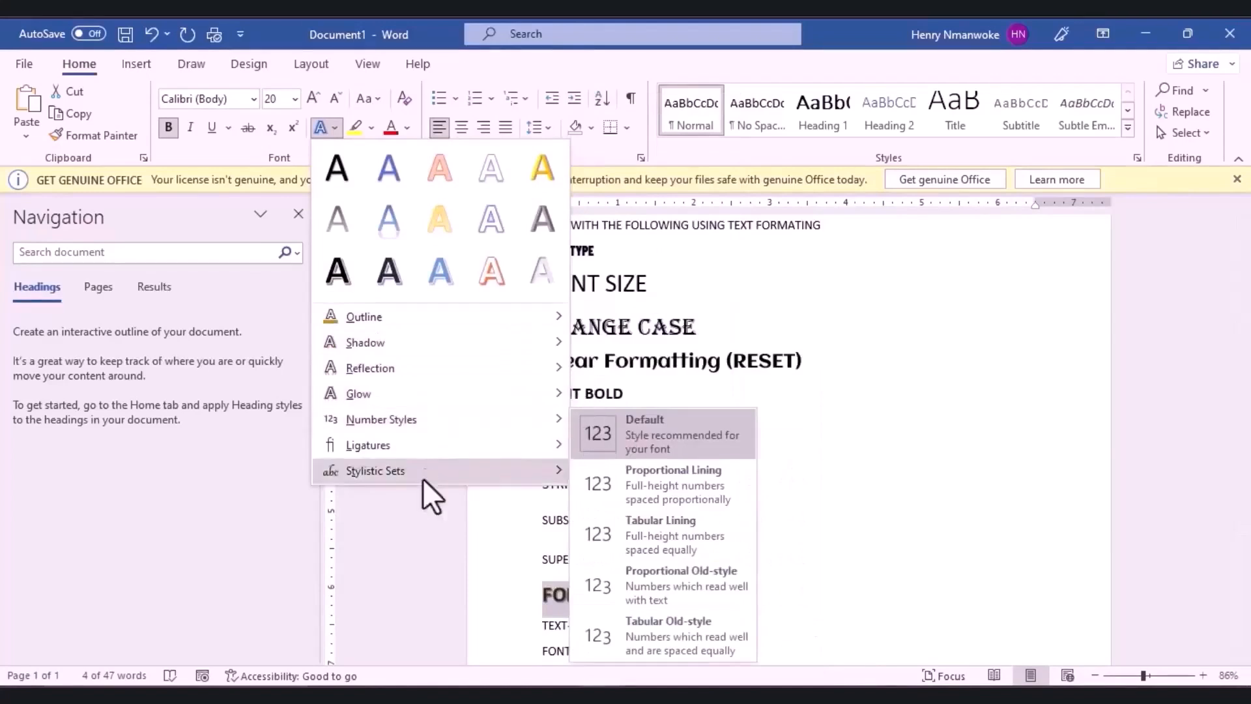
pyautogui.click(405, 553)
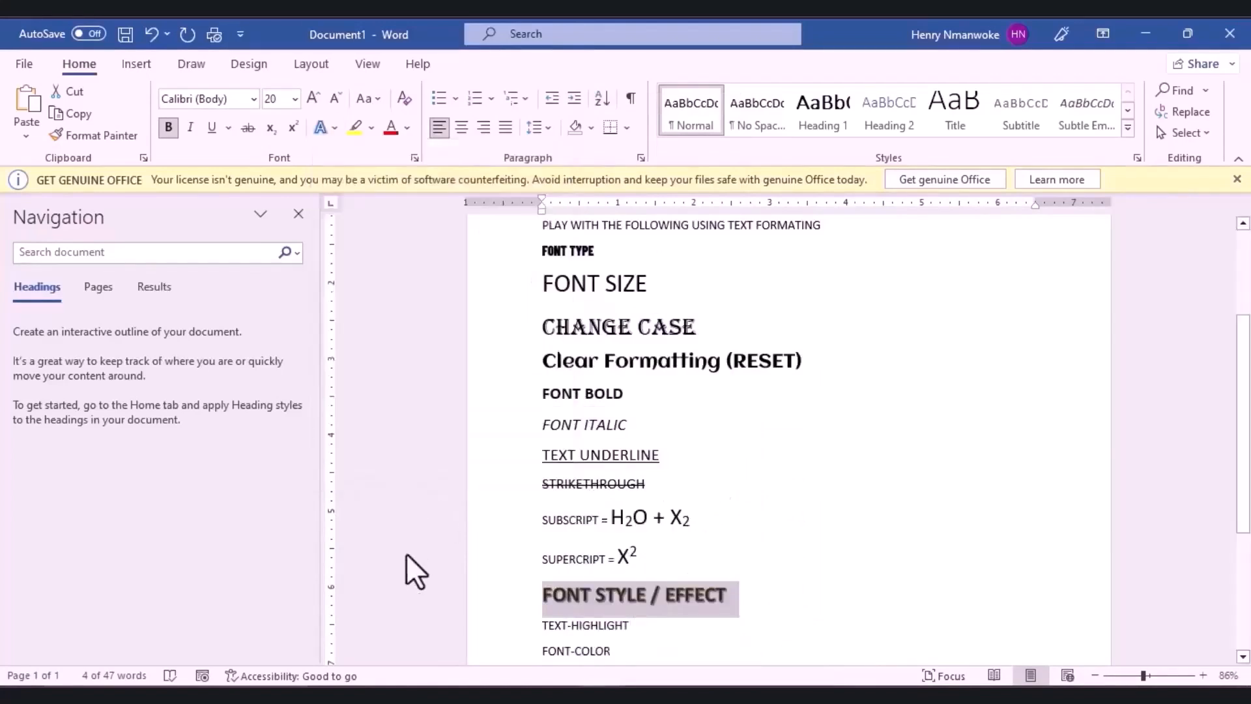
pyautogui.click(779, 525)
# Increase the TEXT-HIGHLIGHT line to 18 pt and highlight it in yellow.
pyautogui.tripleClick(559, 626)
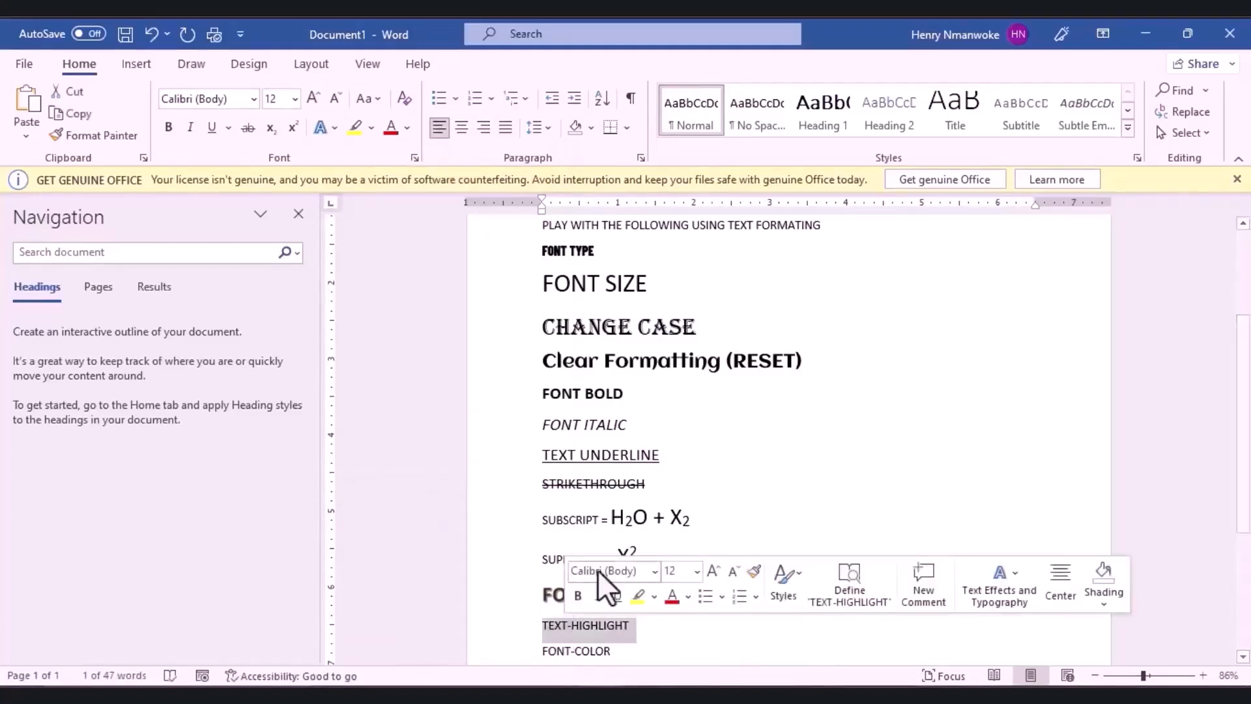
pyautogui.click(313, 107)
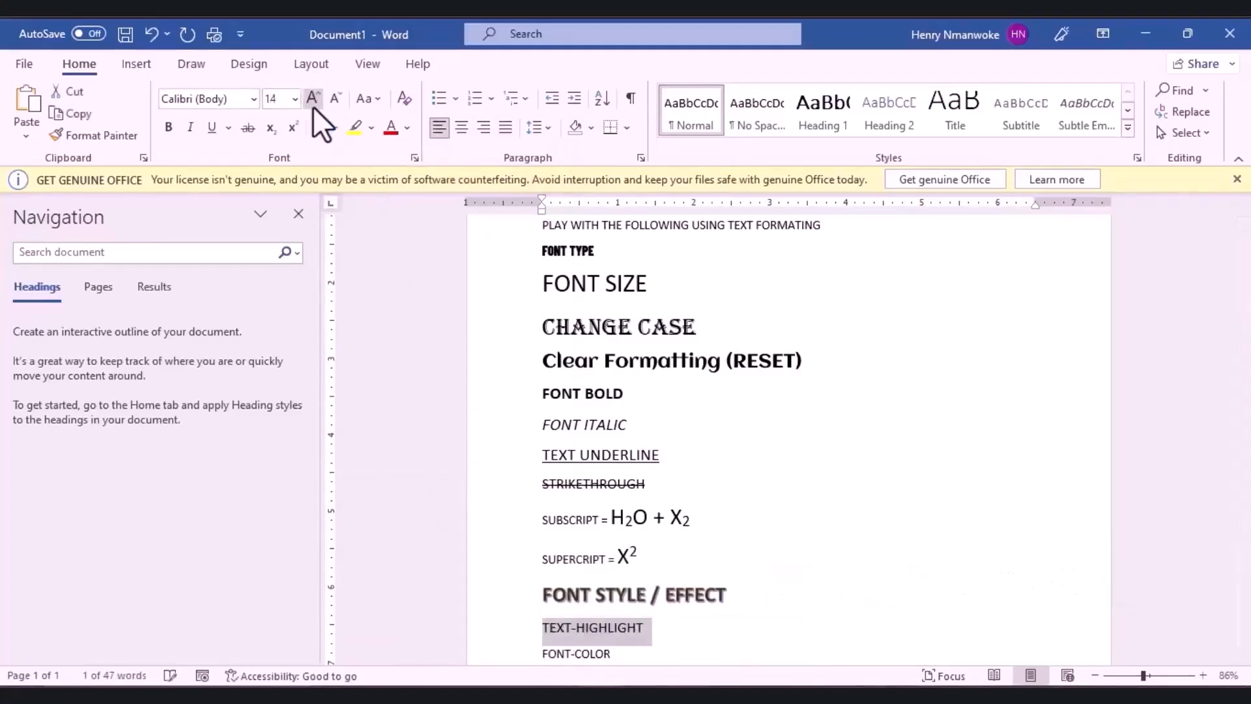
pyautogui.click(313, 107)
pyautogui.click(313, 107)
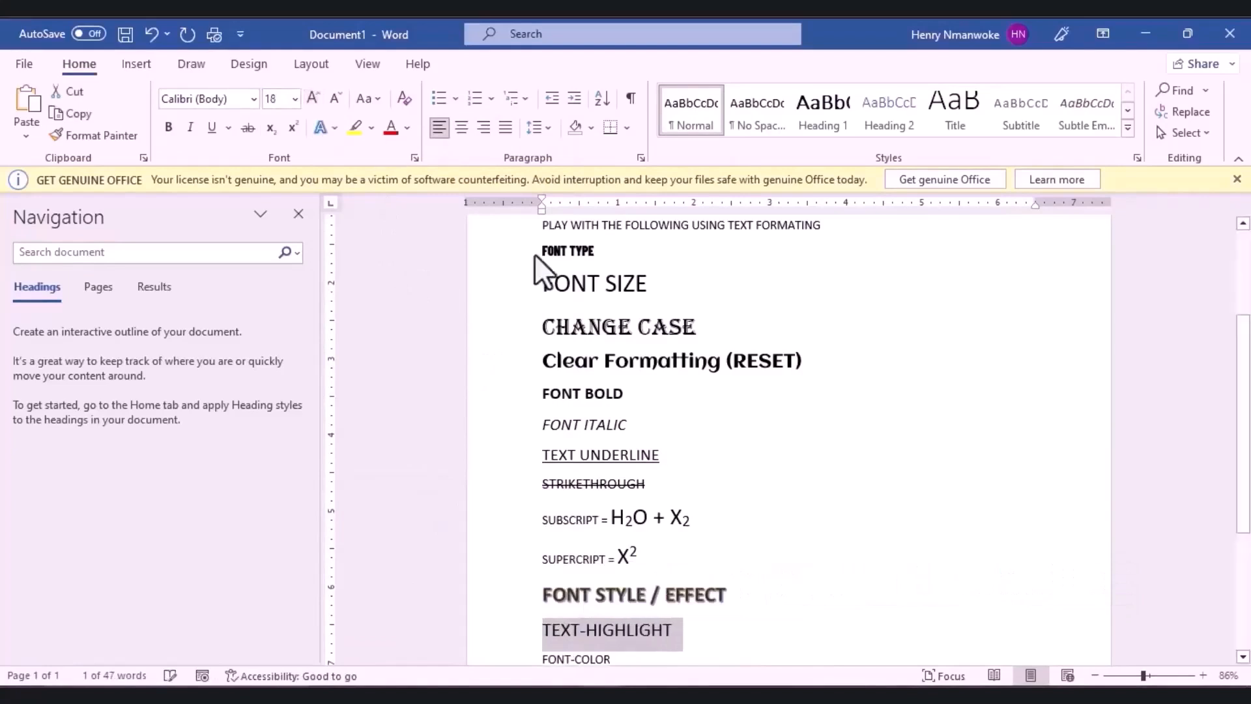
pyautogui.click(355, 128)
pyautogui.press('Right')
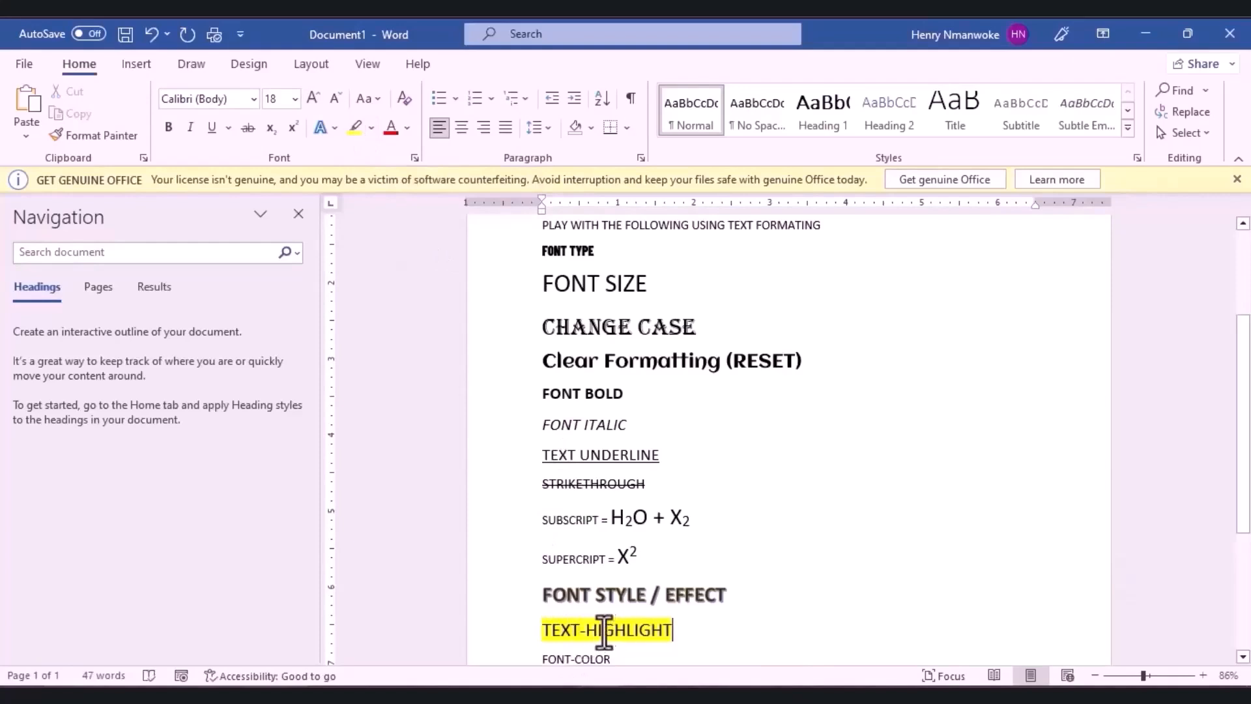
# Try marking the TEXT-HIGHLIGHT line with the red highlighter pen, and undo the red highlighting.
pyautogui.click(370, 133)
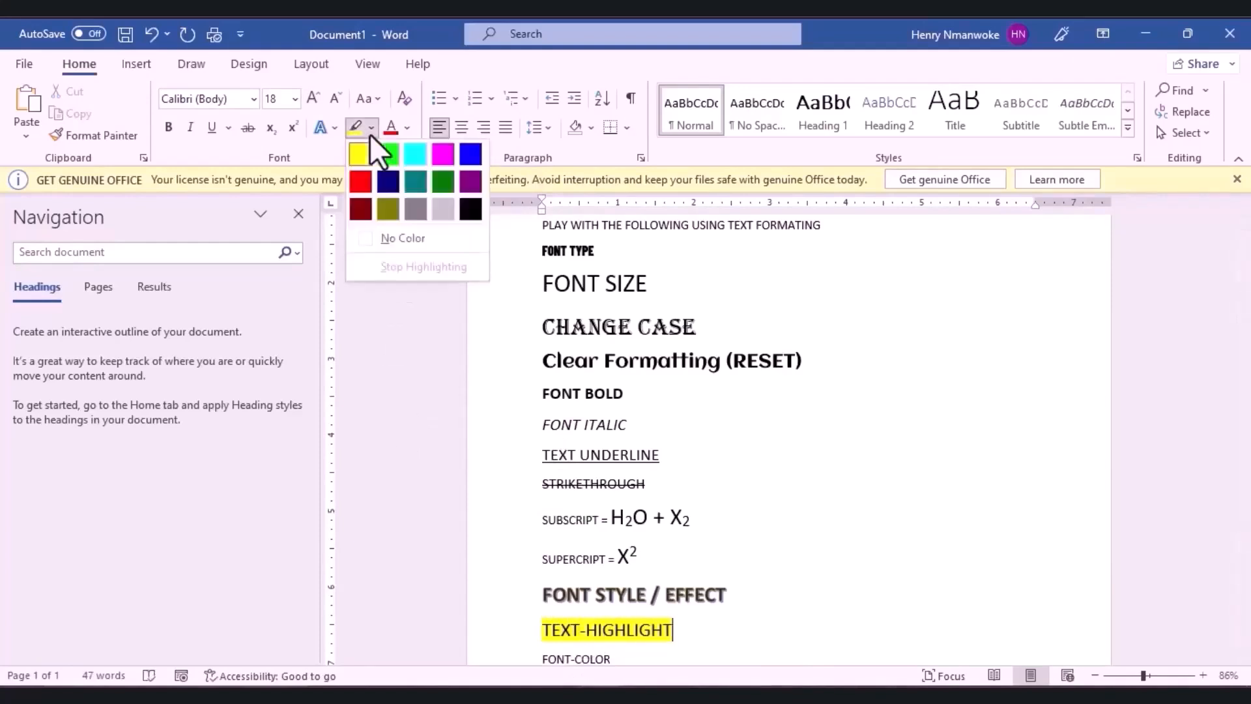
pyautogui.click(363, 178)
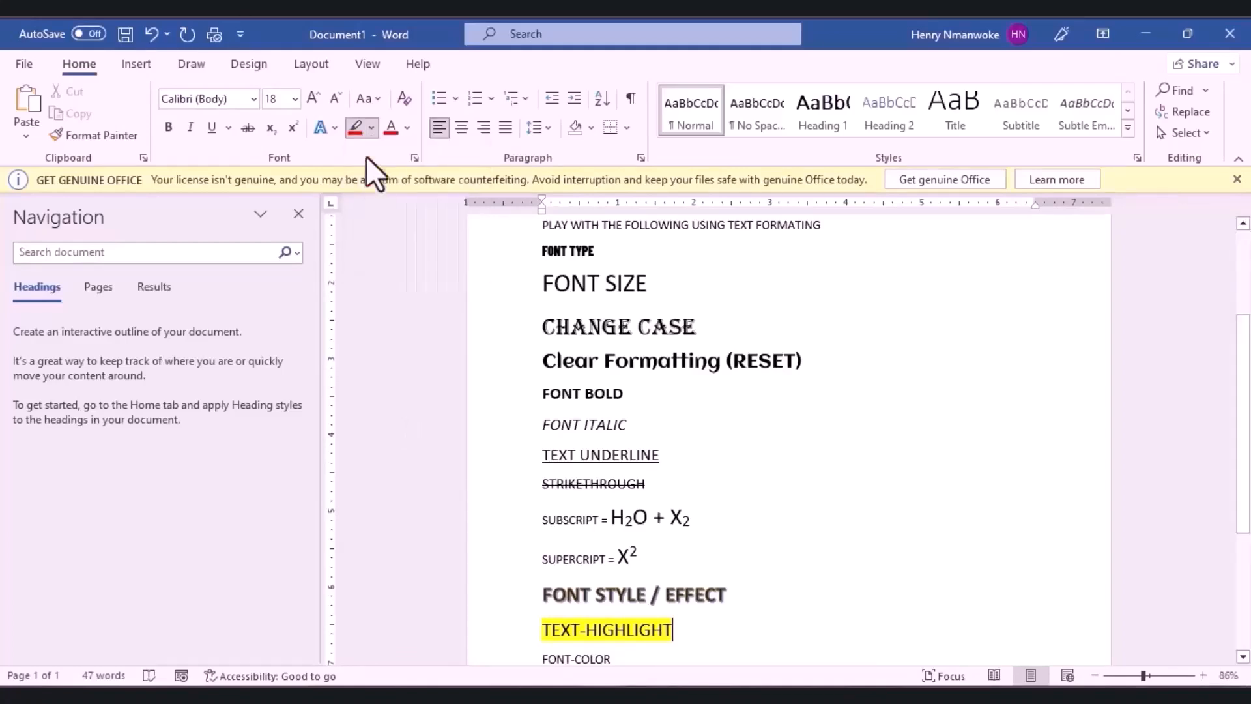
pyautogui.moveTo(581, 630)
pyautogui.mouseDown()
pyautogui.moveTo(542, 631)
pyautogui.moveTo(627, 632)
pyautogui.mouseUp()
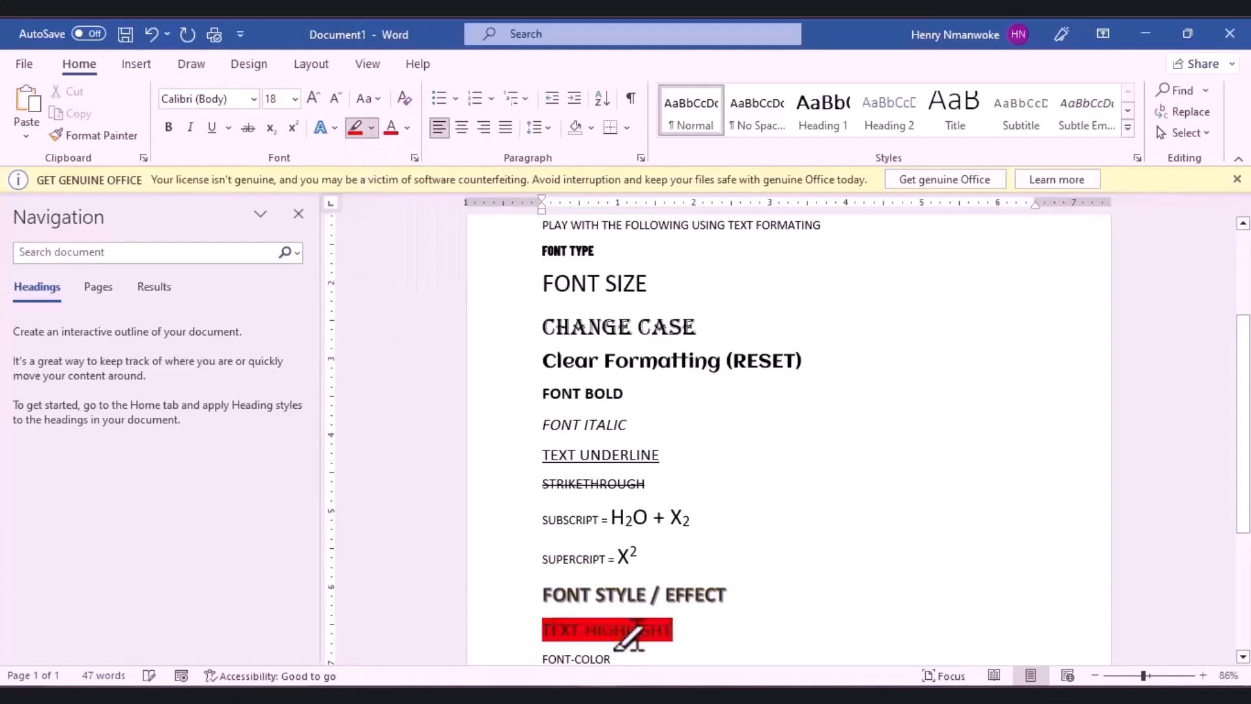
pyautogui.hotkey('ctrl', 'z')
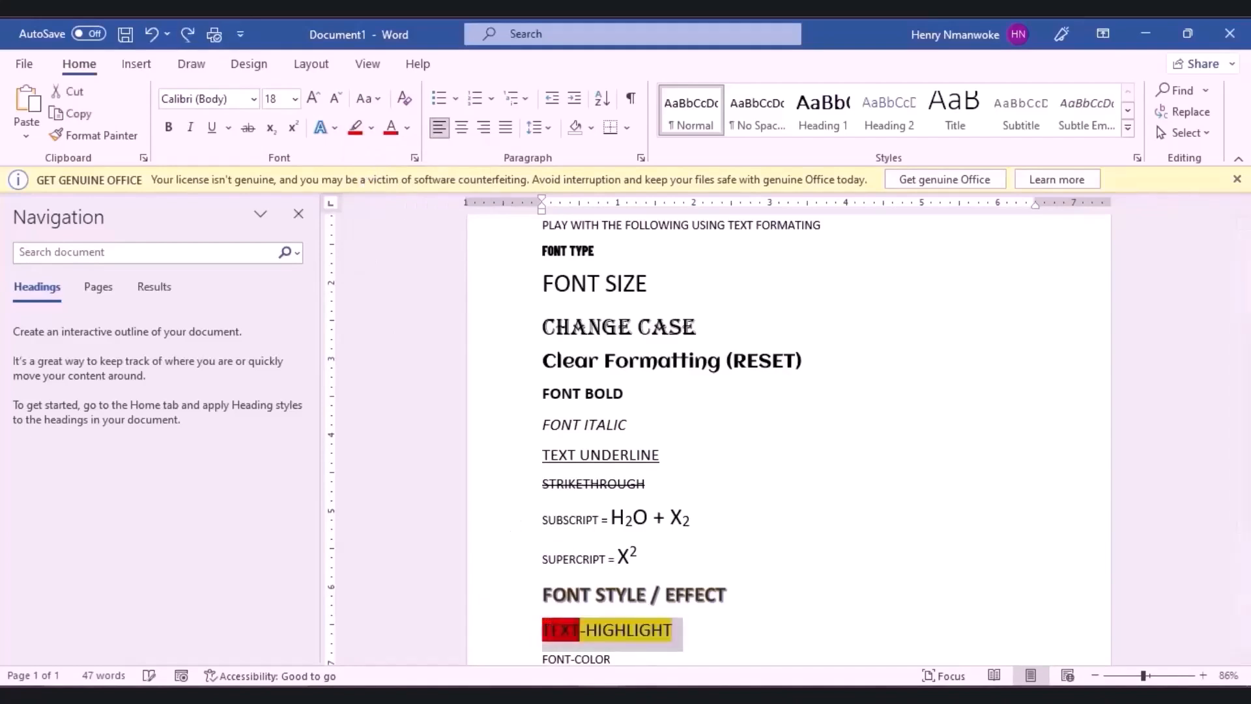
pyautogui.hotkey('ctrl', 'z')
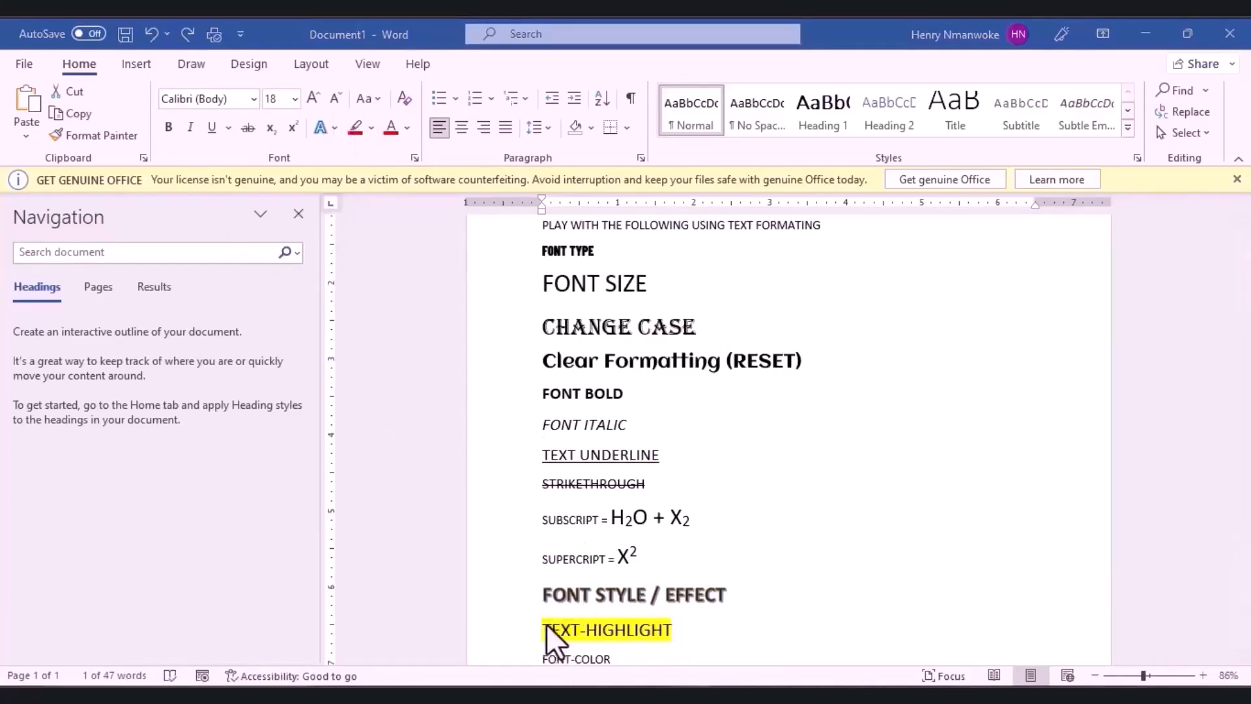
# Select the whole TEXT-HIGHLIGHT line and set its highlight colour to red.
pyautogui.doubleClick(546, 623)
pyautogui.doubleClick(593, 630)
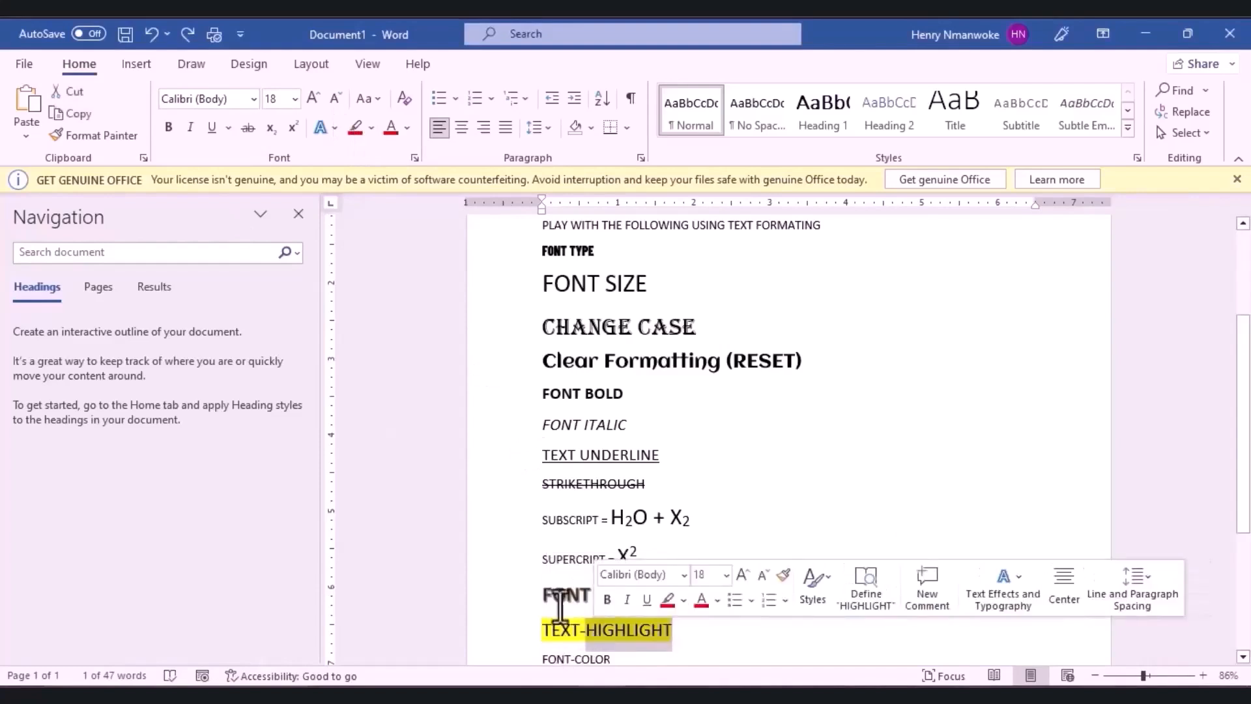
pyautogui.moveTo(546, 627); pyautogui.dragTo(684, 644)
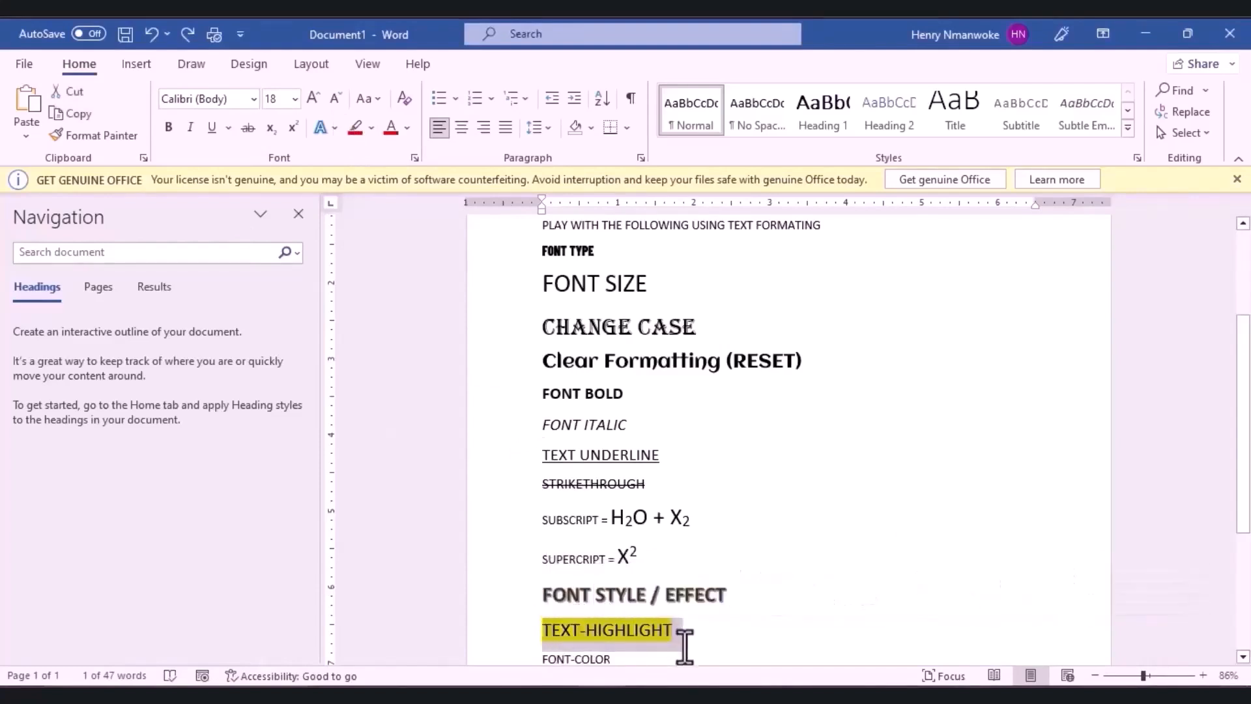
pyautogui.click(370, 126)
pyautogui.click(362, 182)
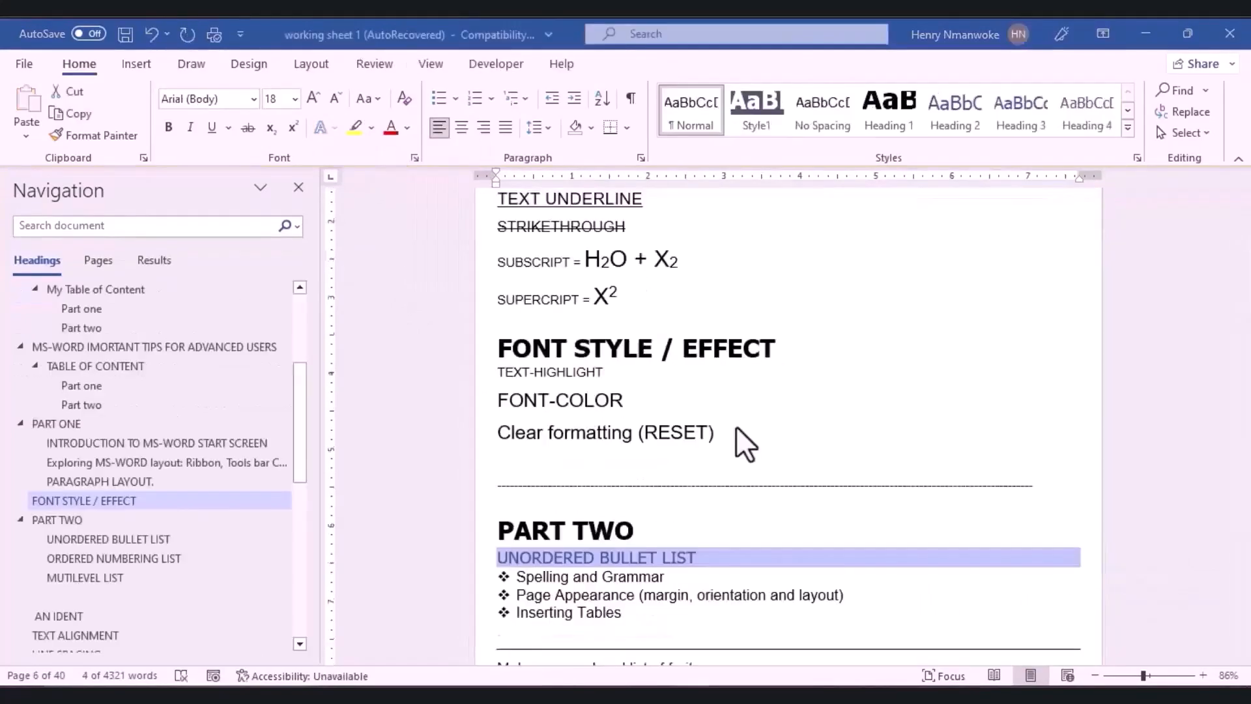
# Select the whole FONT-COLOR line and set its font colour to the standard dark red.
pyautogui.scroll(-3, 736, 425)
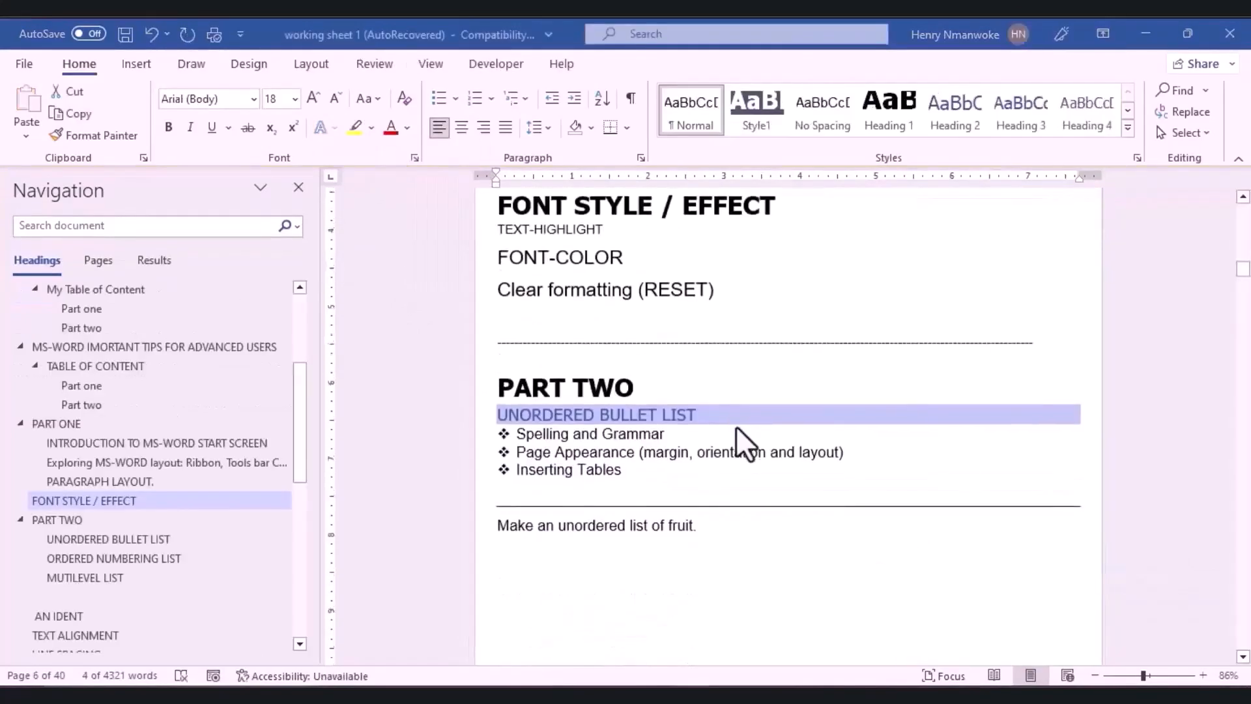
pyautogui.scroll(-1, 736, 427)
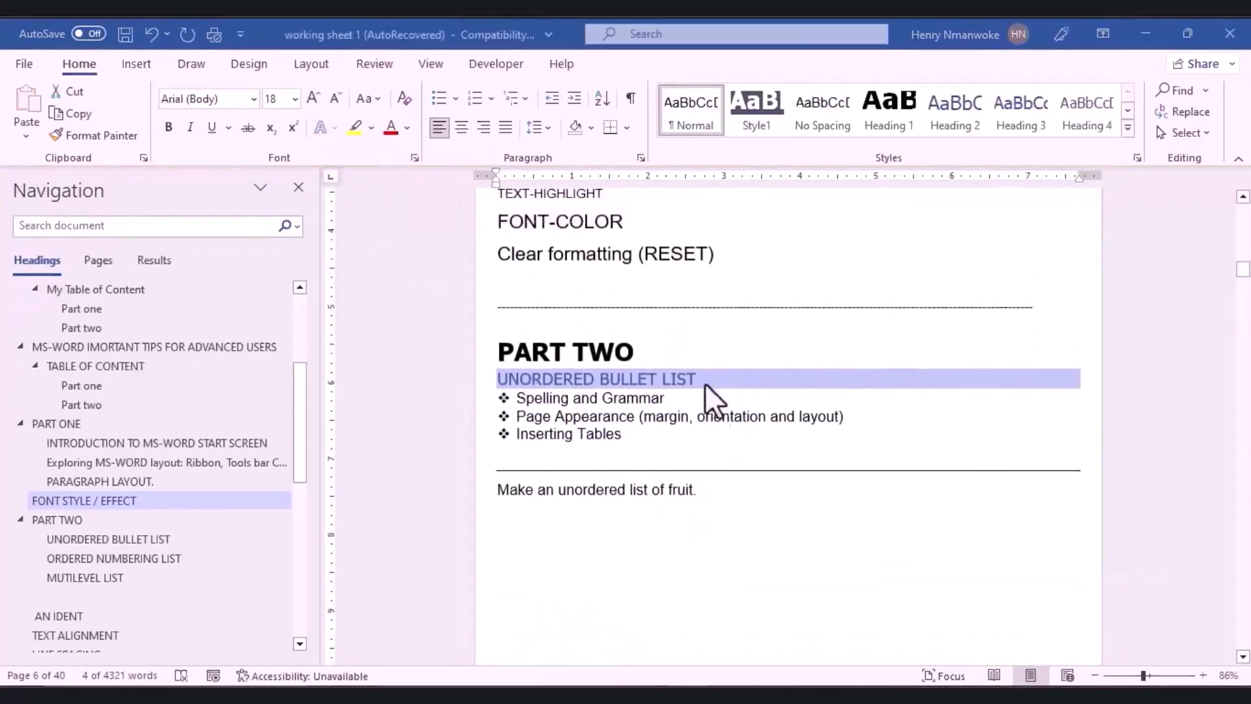
pyautogui.scroll(-1, 671, 351)
pyautogui.scroll(1, 671, 352)
pyautogui.scroll(-1, 542, 235)
pyautogui.scroll(1, 542, 235)
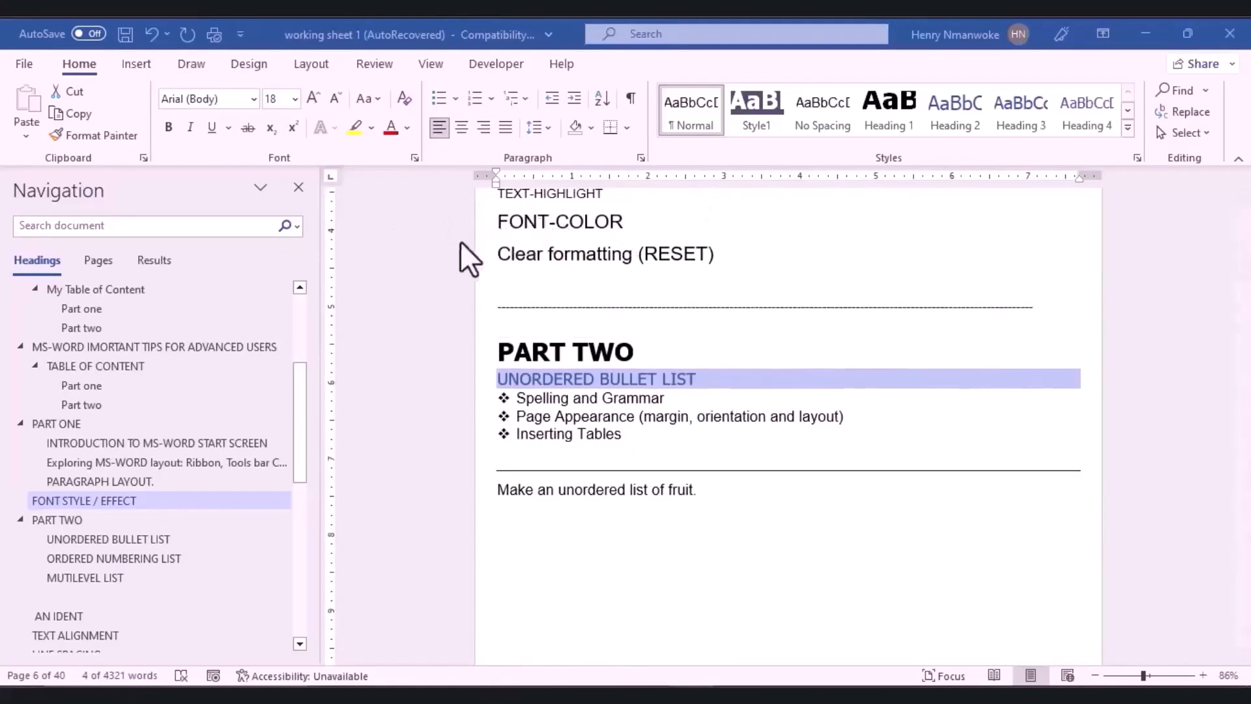
pyautogui.tripleClick(558, 226)
pyautogui.doubleClick(558, 227)
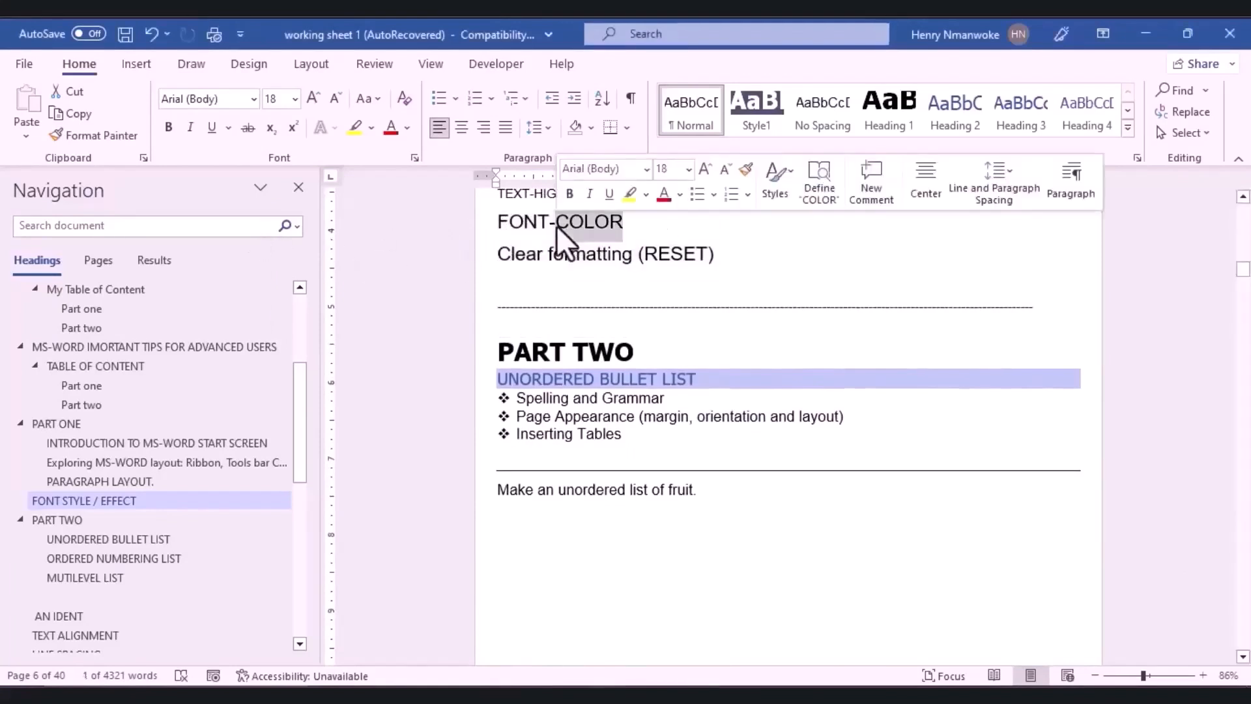
pyautogui.click(622, 219)
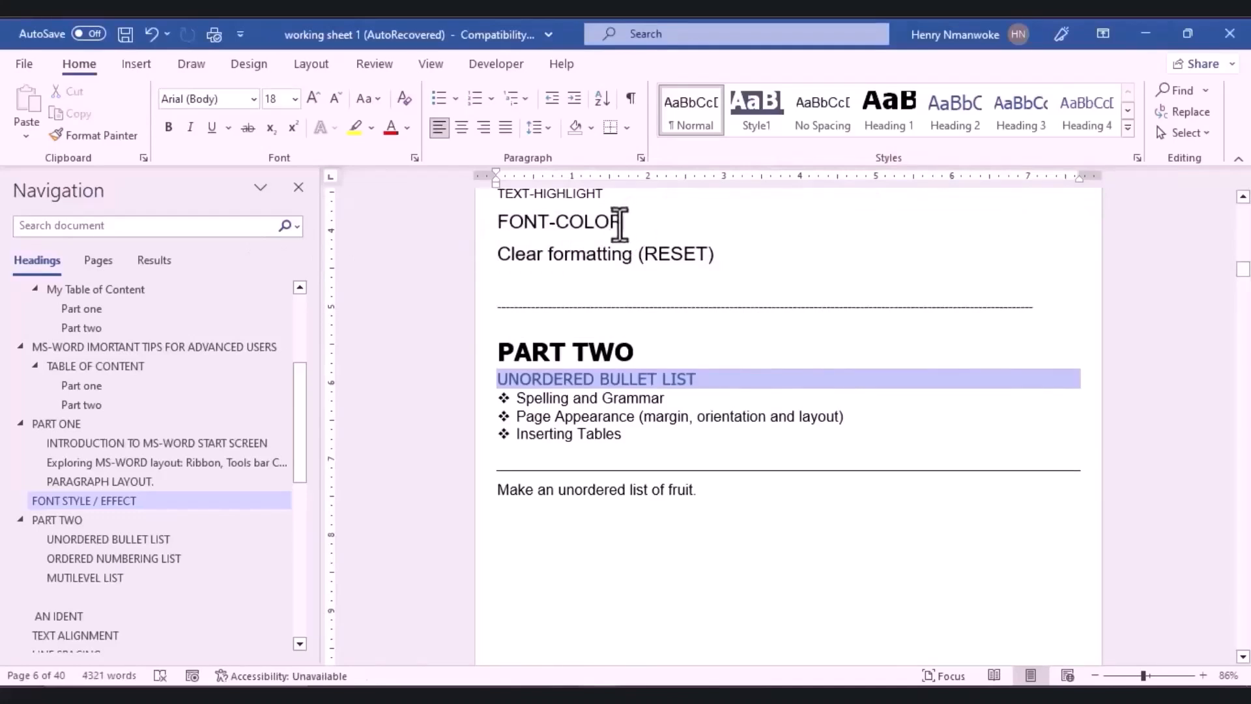
pyautogui.moveTo(623, 220); pyautogui.dragTo(523, 228)
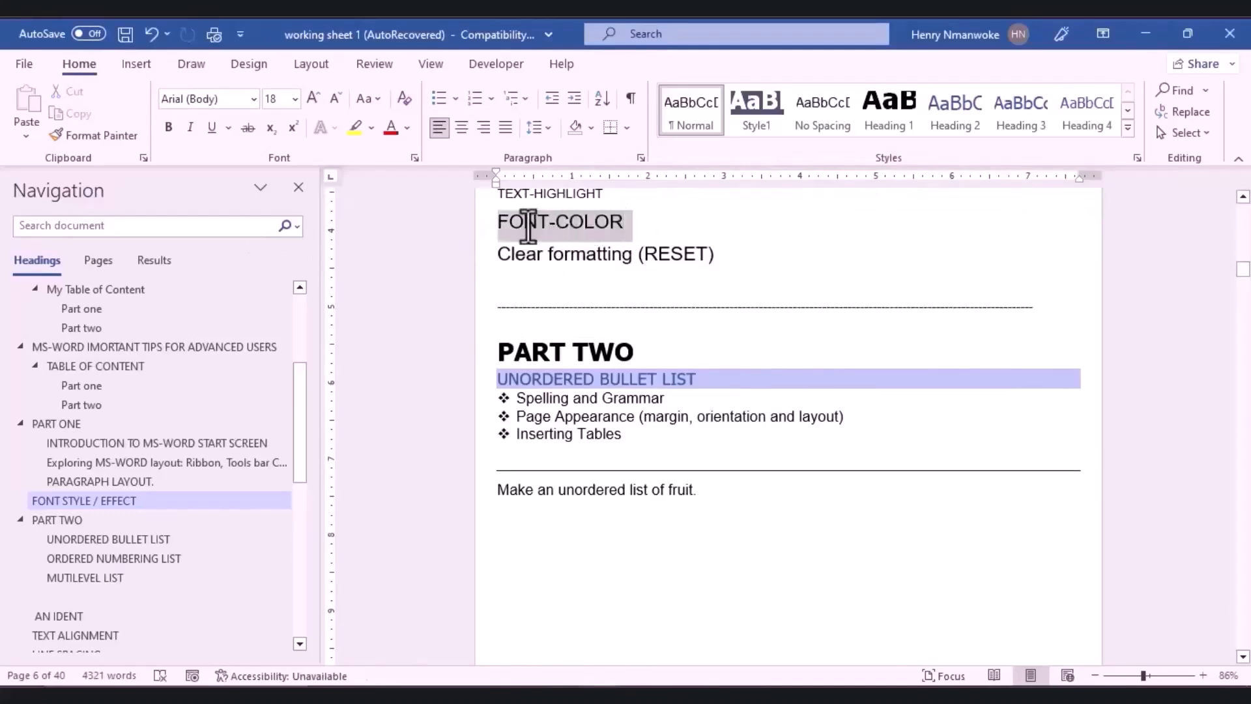
pyautogui.click(528, 226)
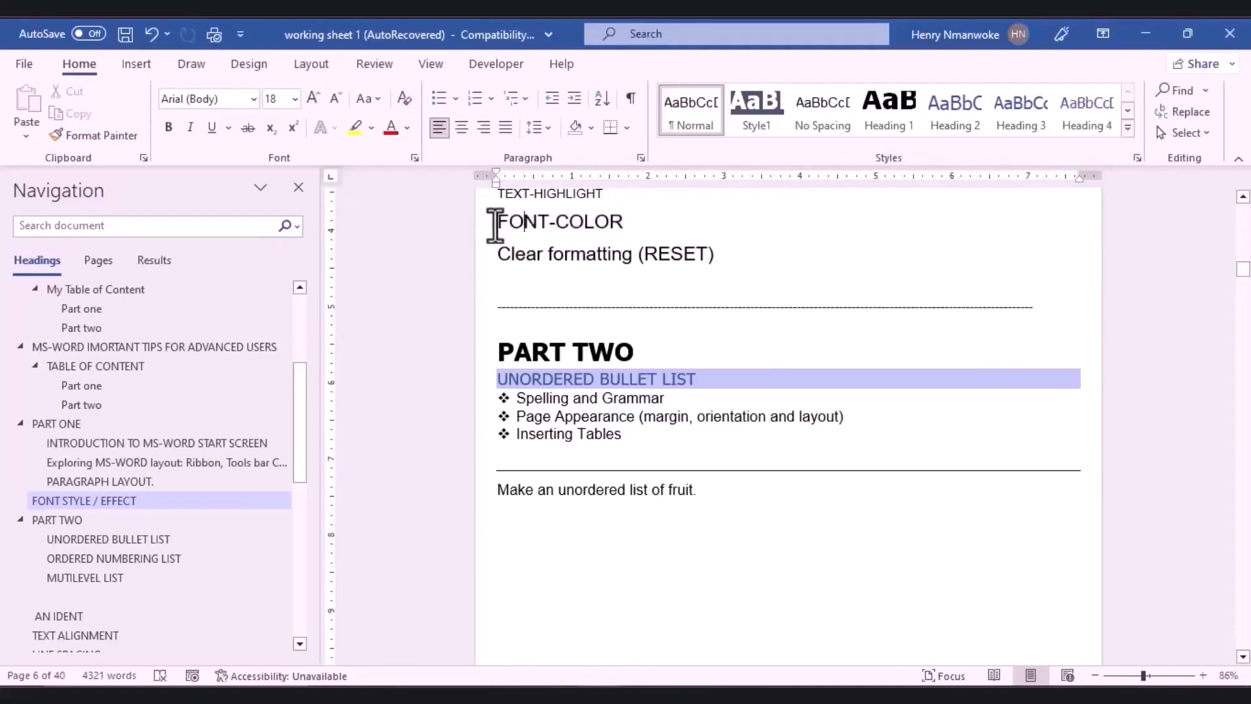
pyautogui.moveTo(495, 224); pyautogui.dragTo(629, 220)
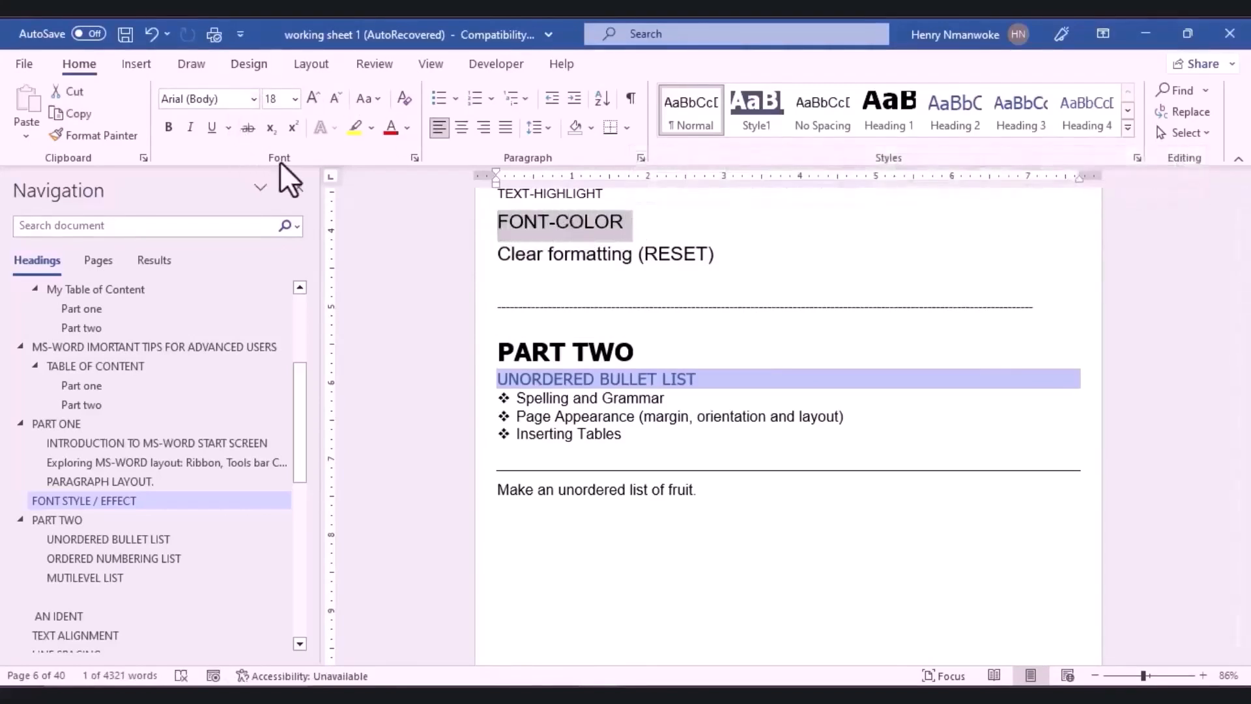
pyautogui.click(406, 127)
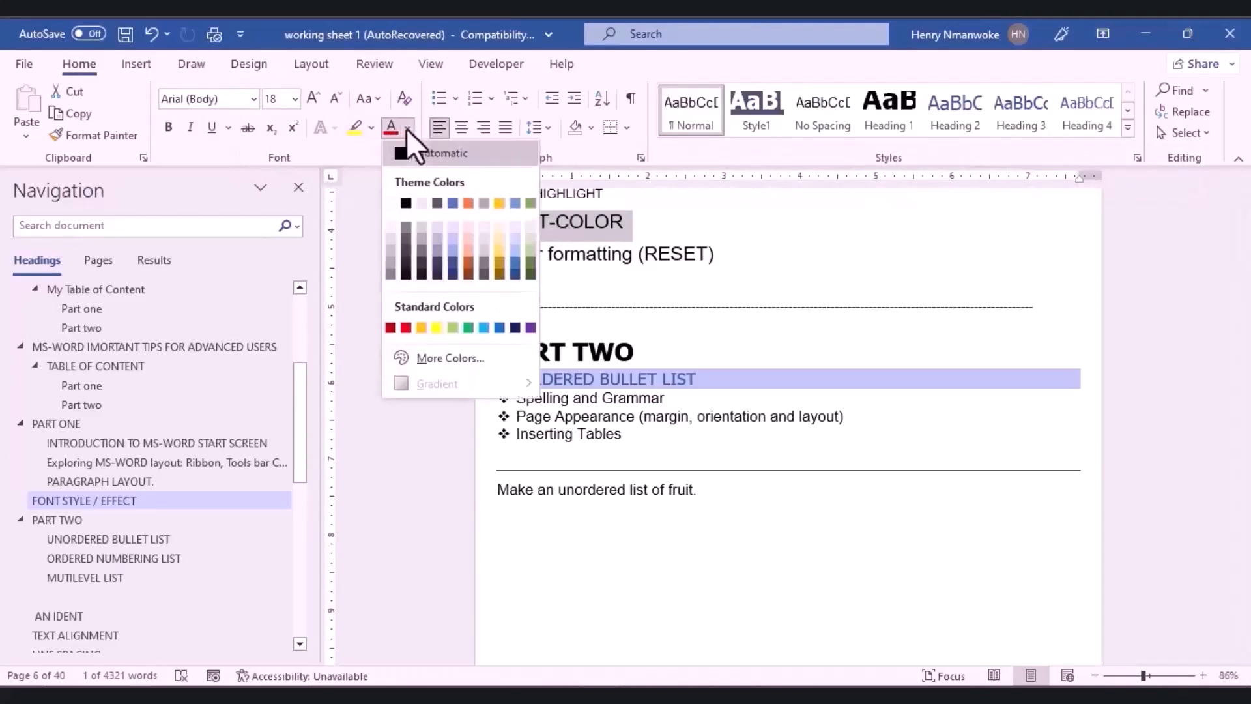
pyautogui.click(389, 328)
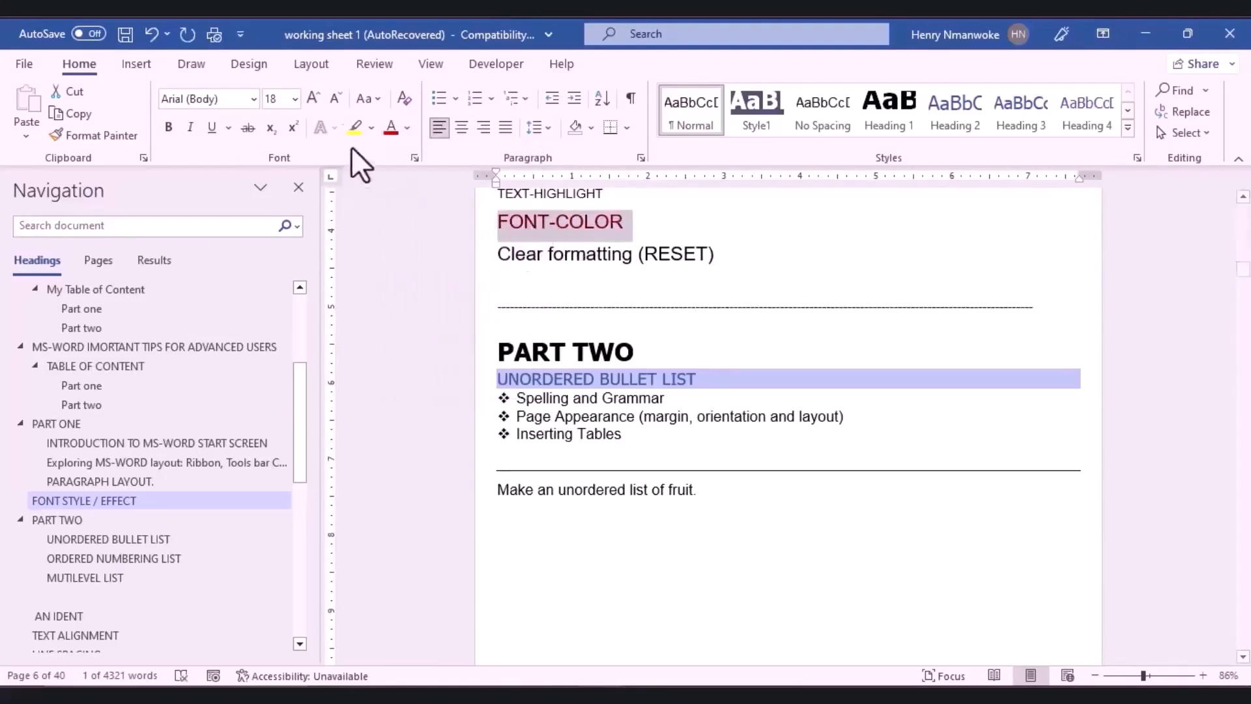
# Enlarge the FONT-COLOR text to 28 pt.
pyautogui.click(311, 103)
pyautogui.click(311, 104)
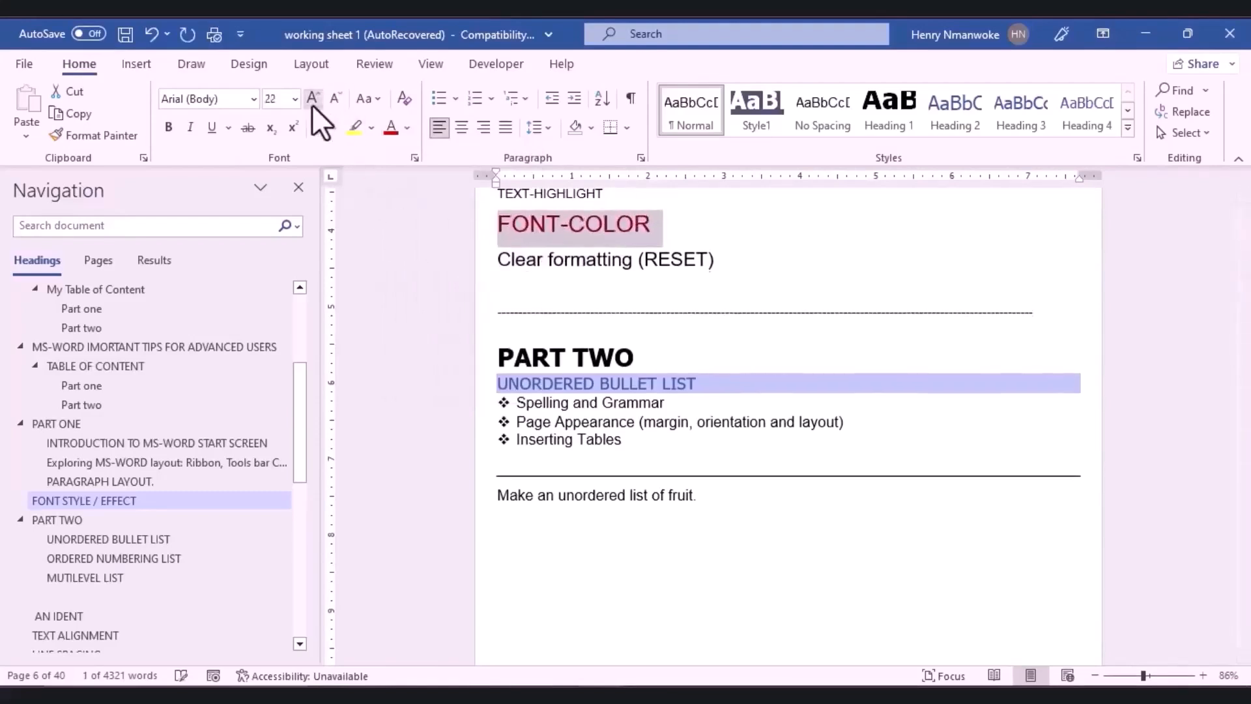
pyautogui.click(311, 104)
pyautogui.click(311, 105)
pyautogui.click(311, 104)
# Try the blue theme colour on the FONT-COLOR text and settle on the green theme colour.
pyautogui.click(407, 130)
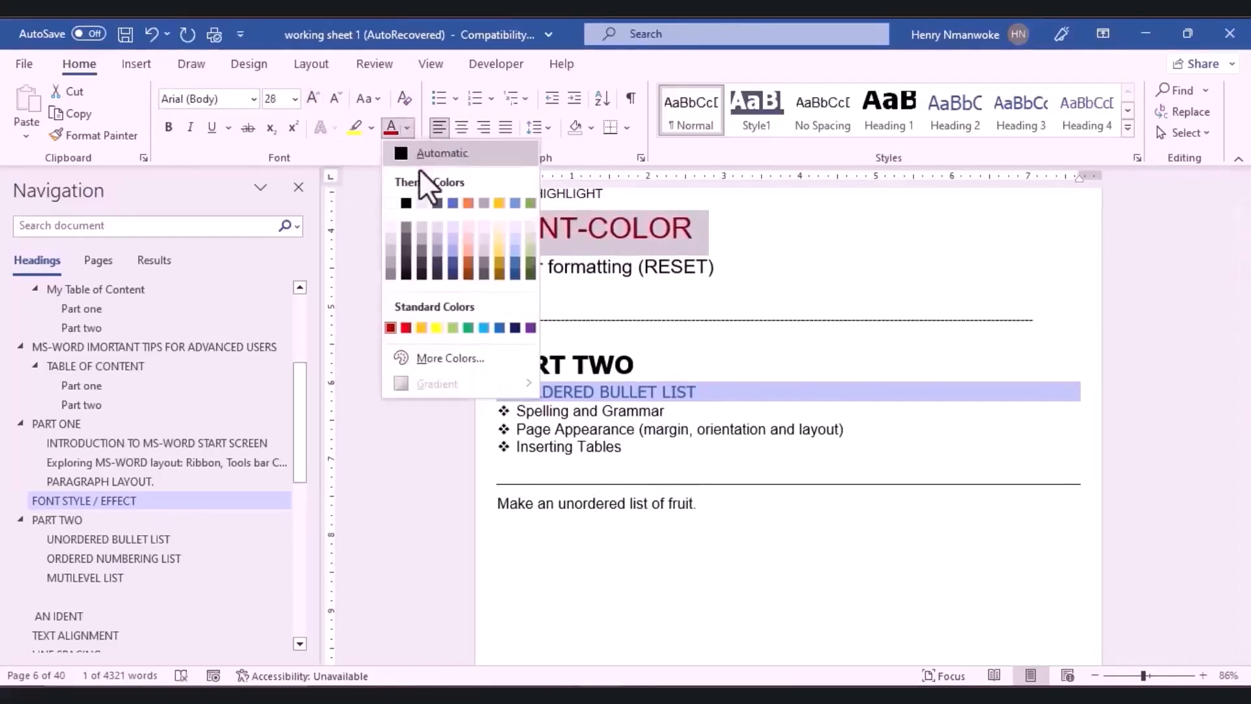
pyautogui.click(450, 204)
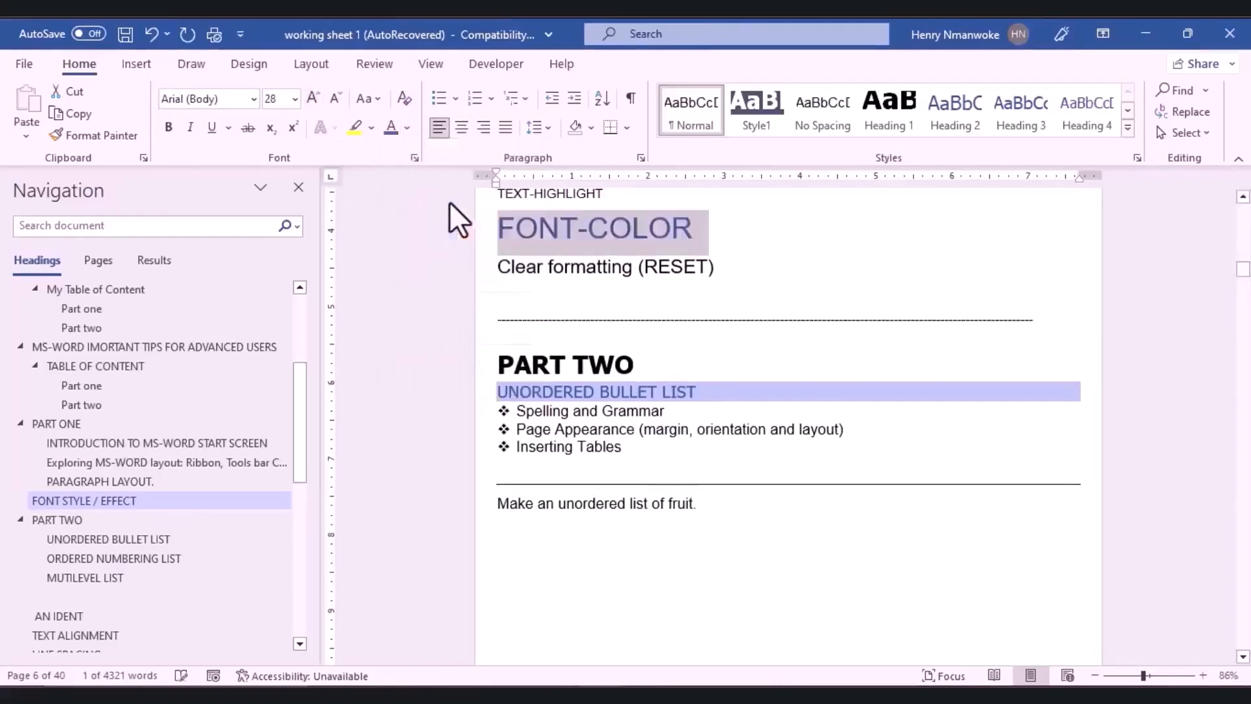
pyautogui.click(408, 128)
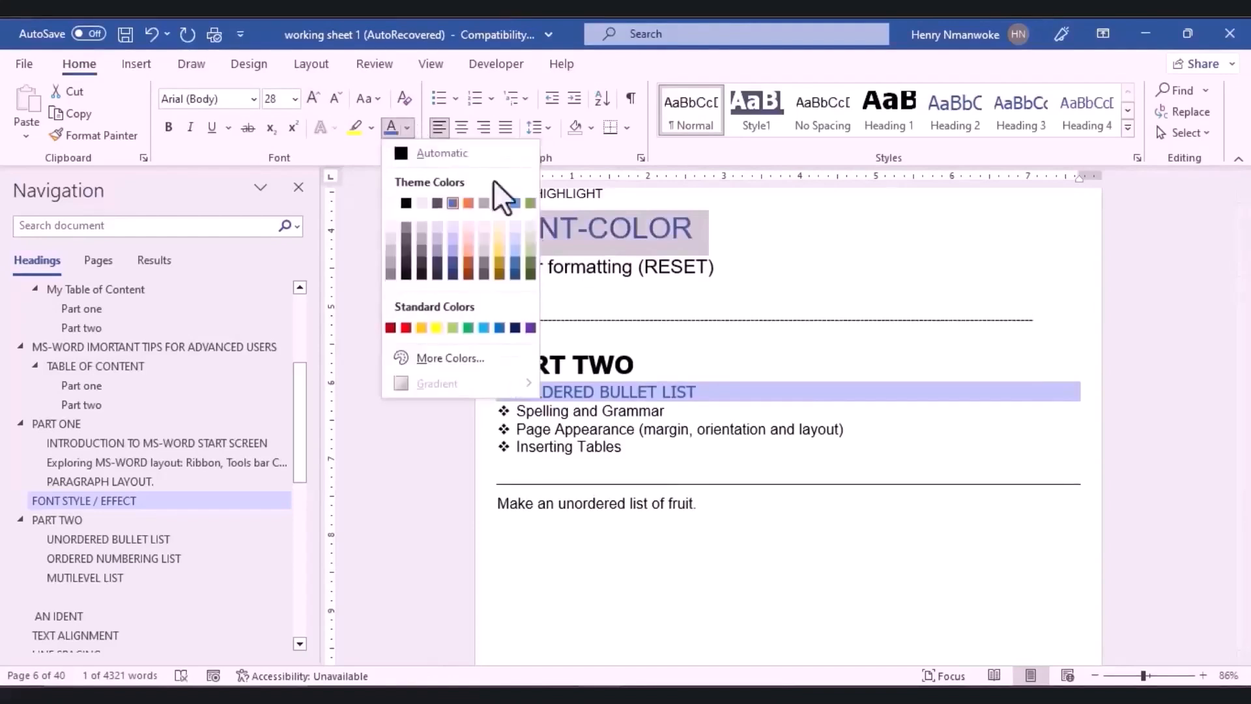
pyautogui.click(534, 206)
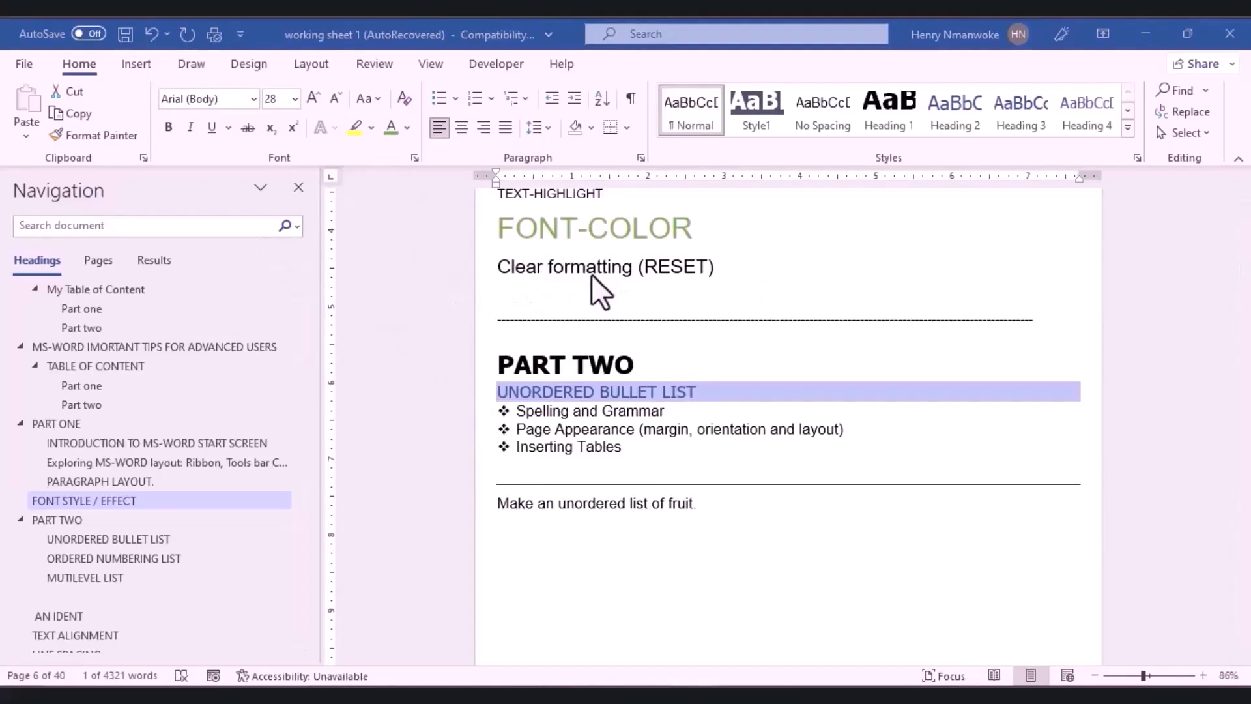
# Set the Clear formatting (RESET) line in the Kaufmann BT font and colour it with the gold theme colour.
pyautogui.doubleClick(546, 279)
pyautogui.doubleClick(542, 277)
pyautogui.moveTo(497, 267); pyautogui.dragTo(746, 282)
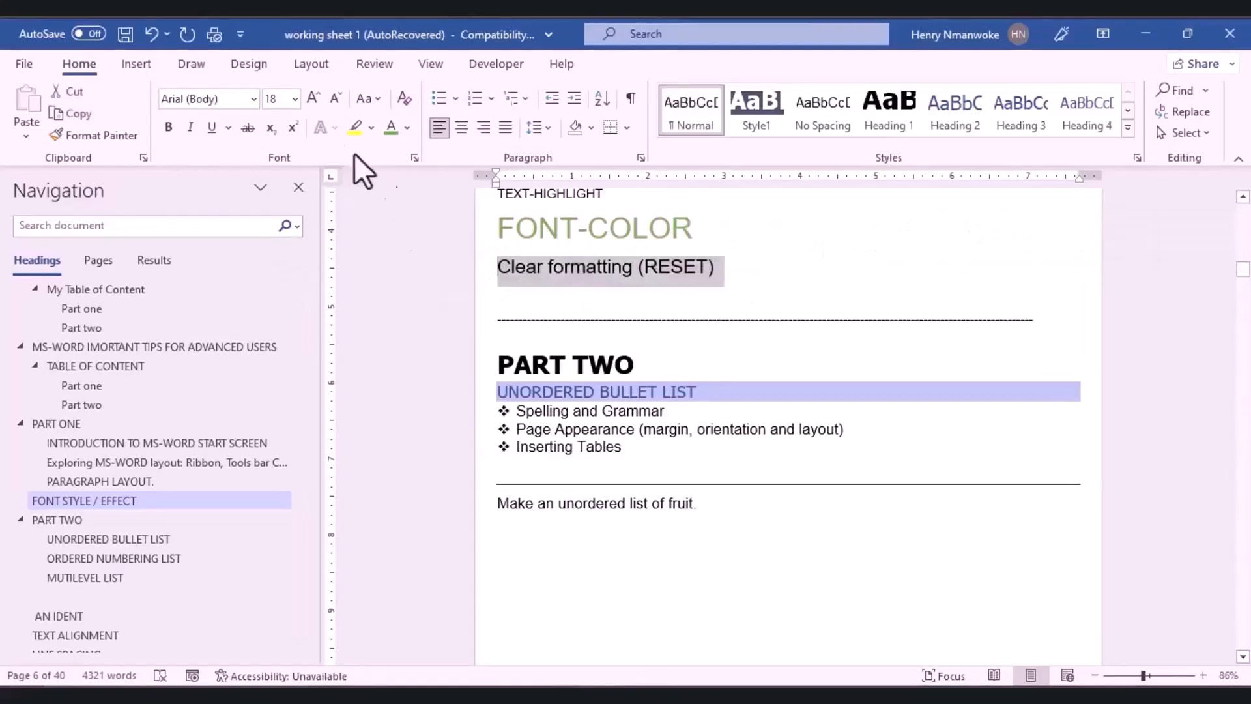
pyautogui.click(255, 99)
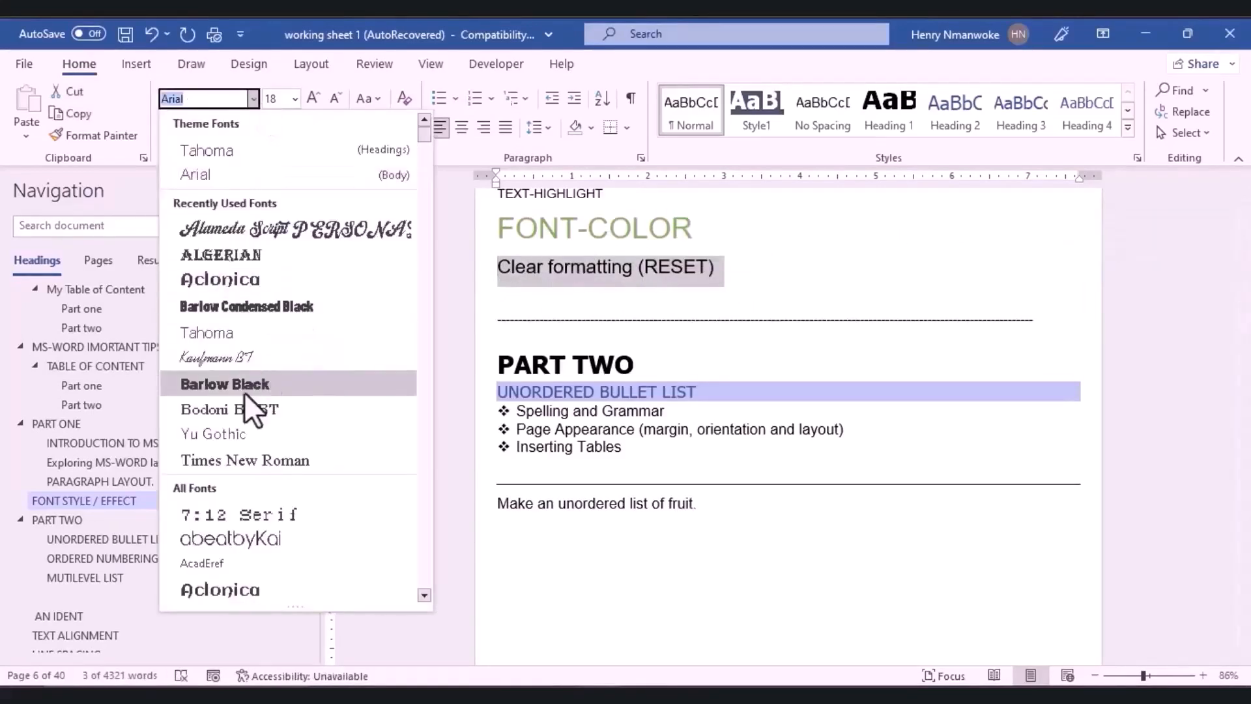
pyautogui.press('Escape')
pyautogui.click(228, 357)
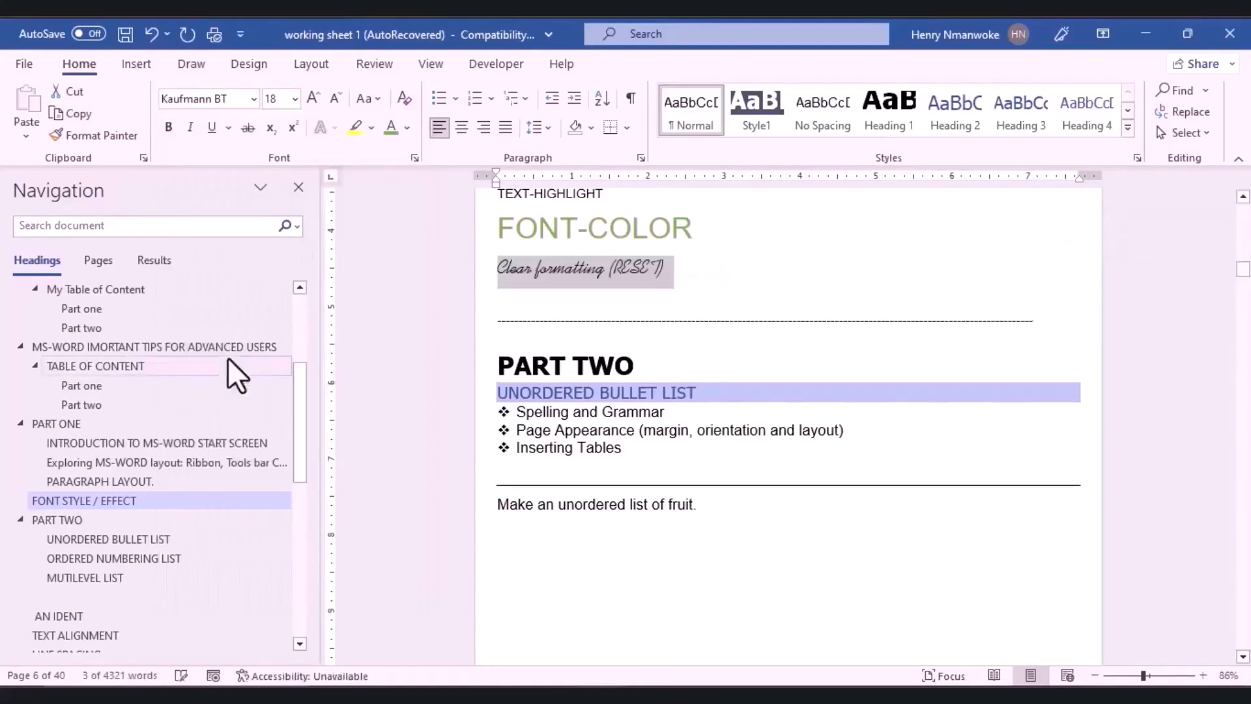
pyautogui.click(406, 128)
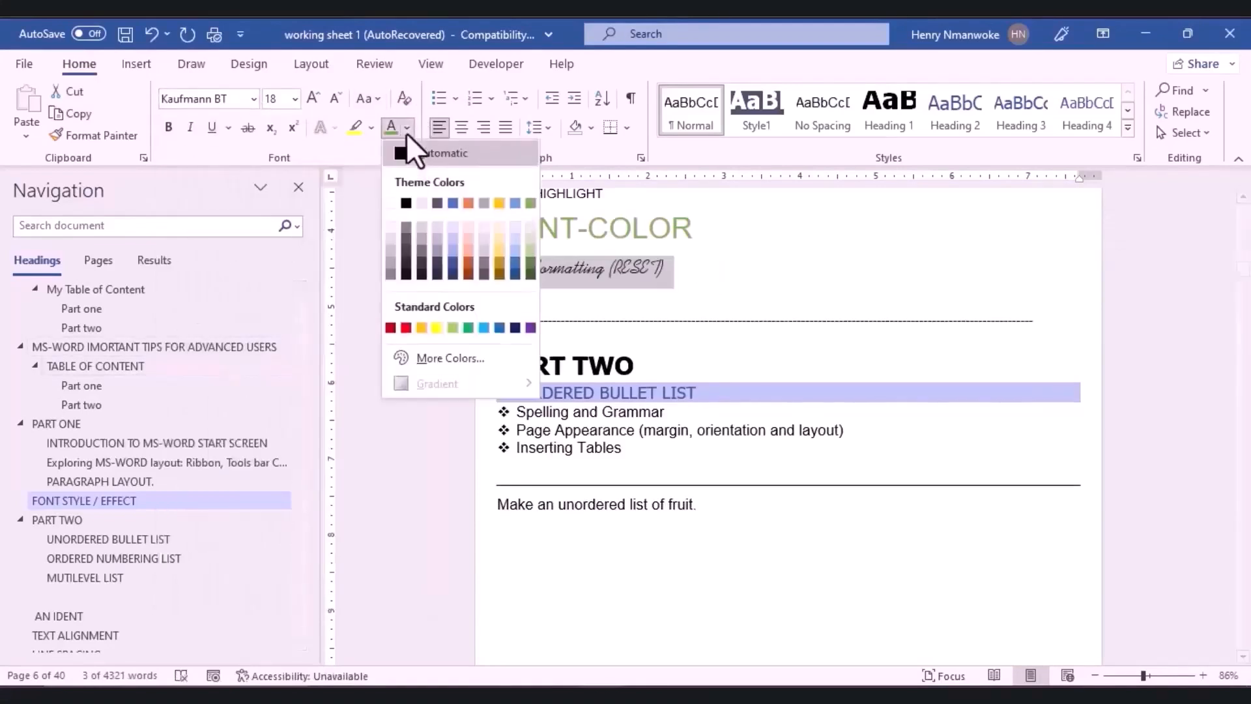
pyautogui.click(499, 202)
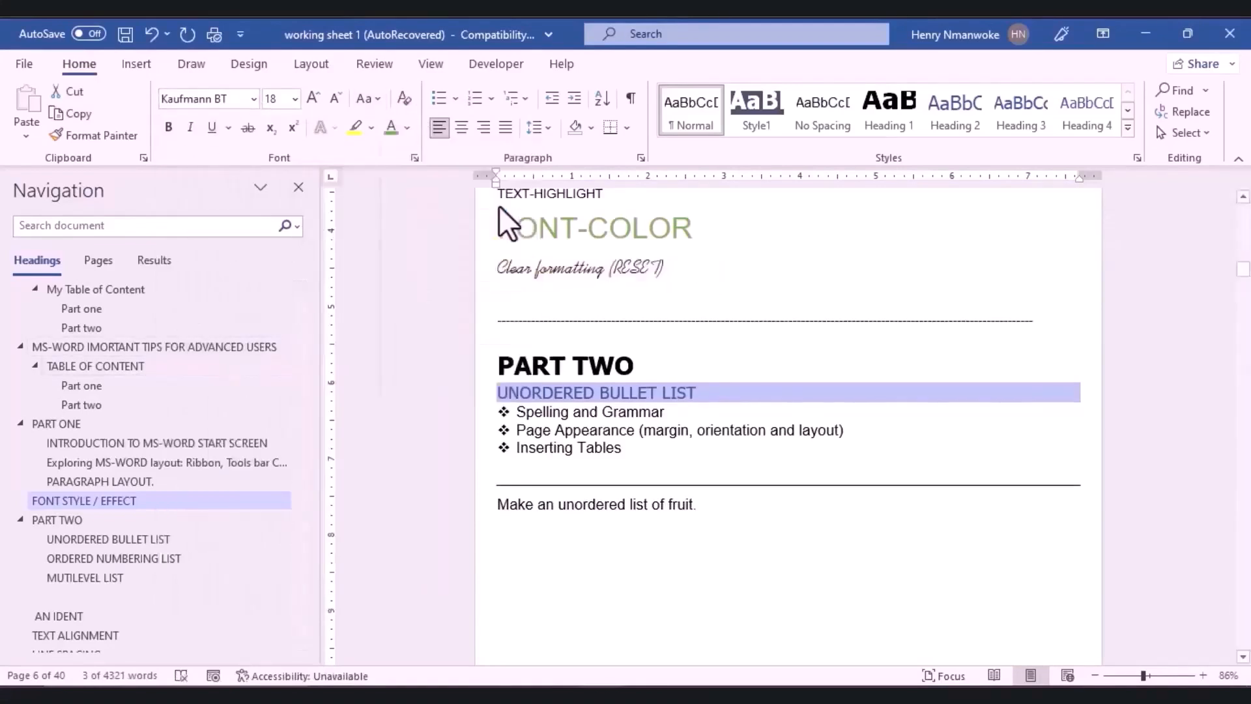
# Clear all formatting from the whole Clear formatting (RESET) line.
pyautogui.click(572, 279)
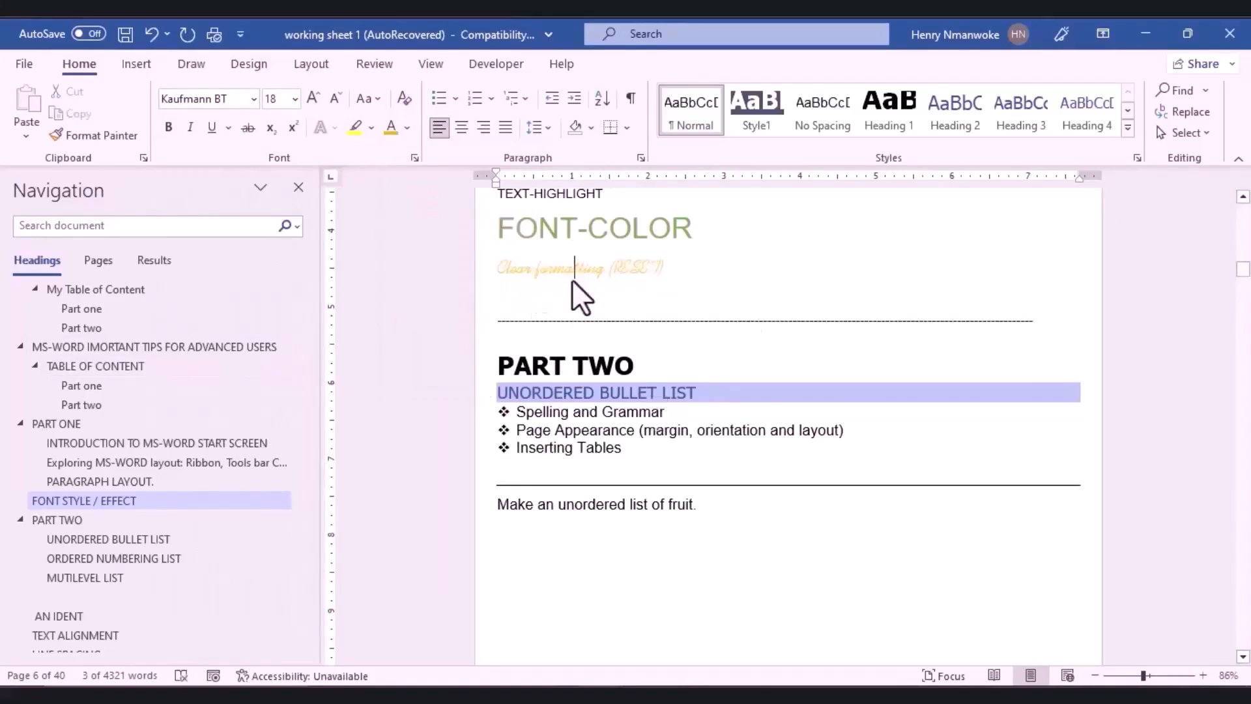
pyautogui.moveTo(497, 269); pyautogui.dragTo(672, 282)
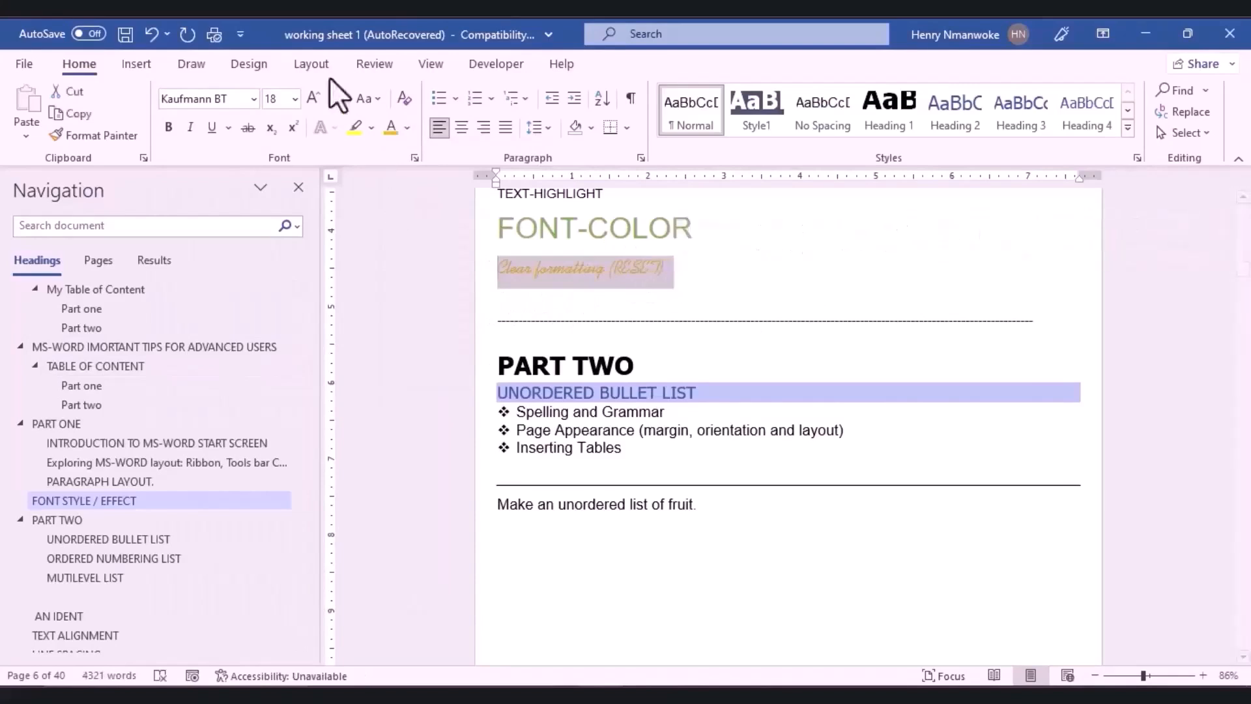
pyautogui.click(405, 101)
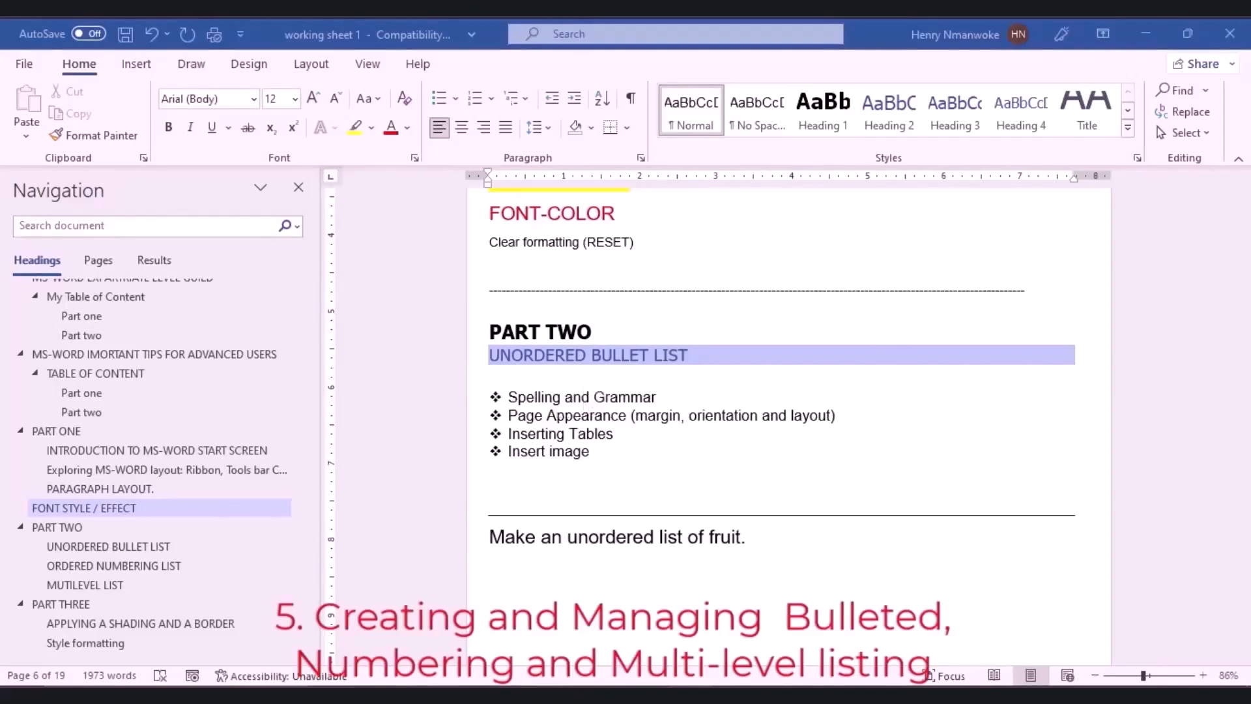
# Add the bullets "Insert Figures" and "Insert music" after "Insert image" in the unordered list, followed by an empty bullet.
pyautogui.click(1240, 351)
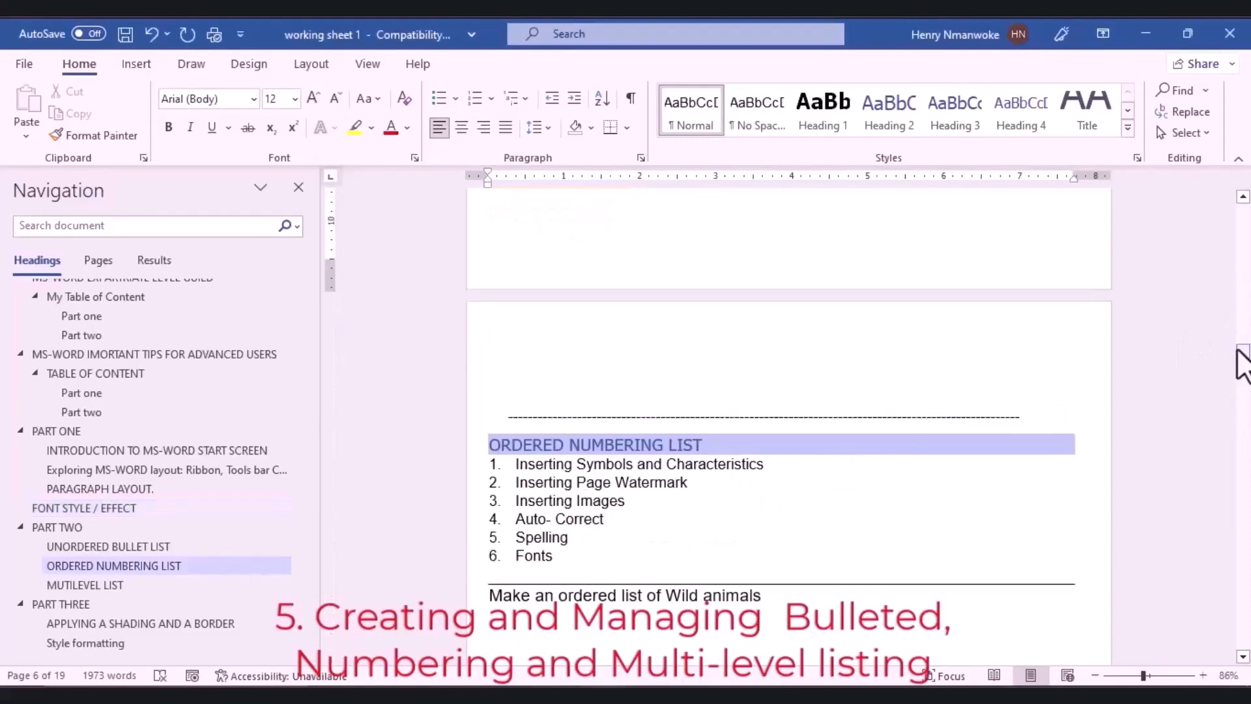
pyautogui.moveTo(1238, 352)
pyautogui.mouseDown()
pyautogui.moveTo(1238, 363)
pyautogui.moveTo(1236, 340)
pyautogui.mouseUp()
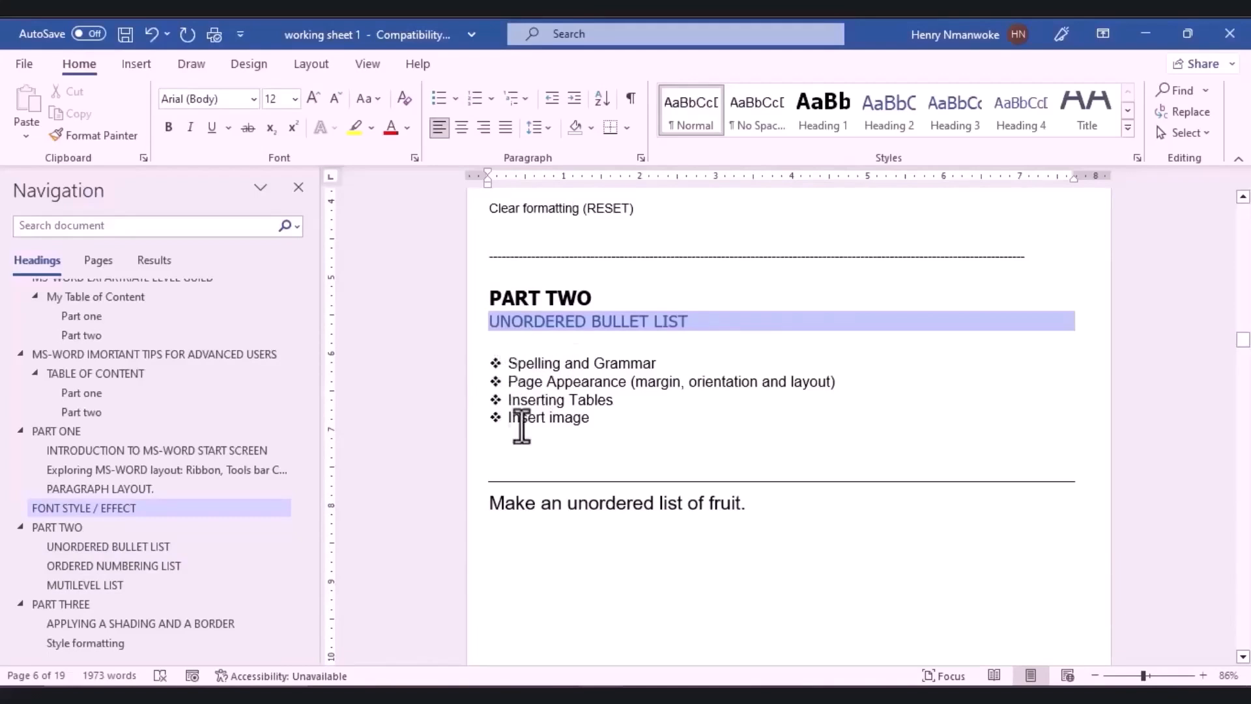
pyautogui.click(591, 420)
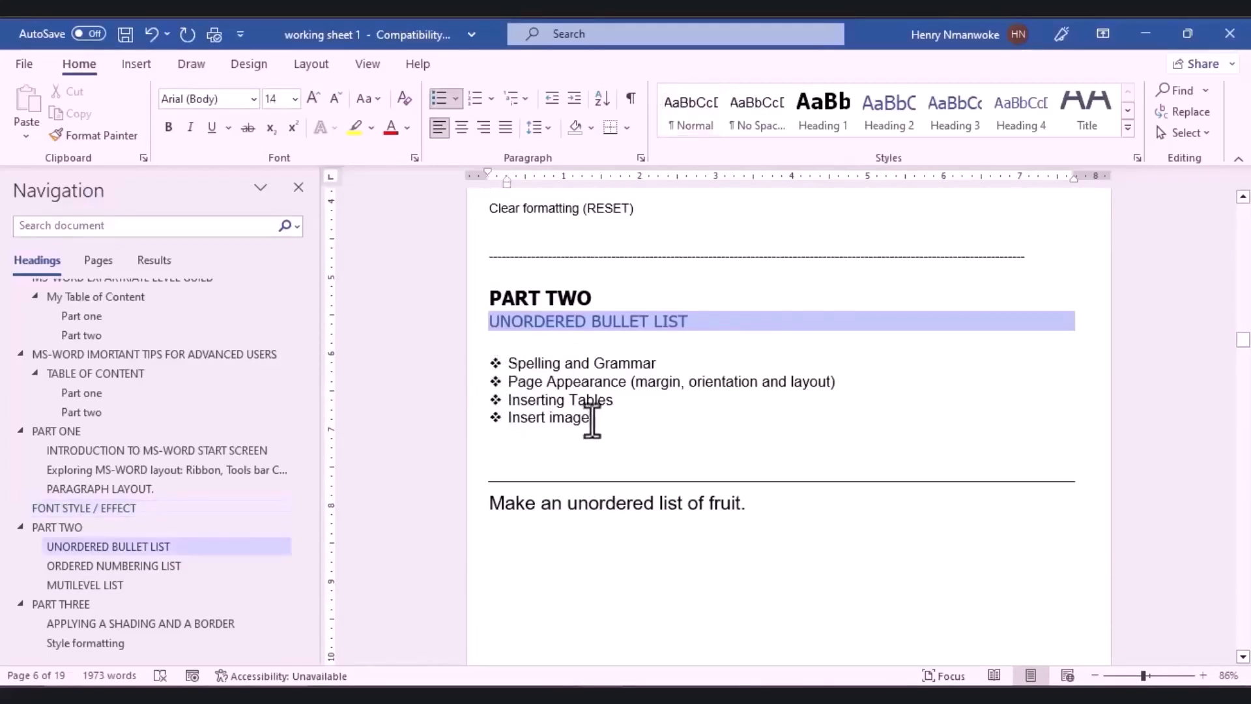
pyautogui.press('Return')
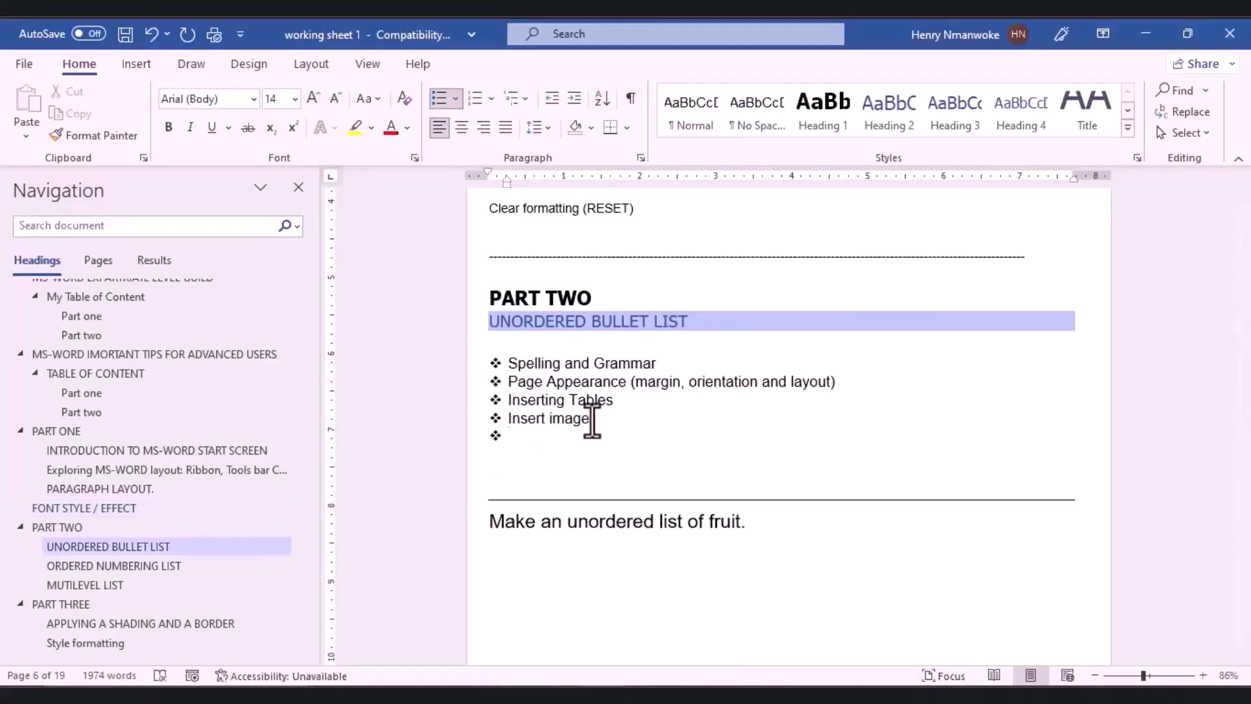
pyautogui.write('insert Fu')
pyautogui.press('BackSpace')
pyautogui.write('igures')
pyautogui.press('Return')
pyautogui.write('insert')
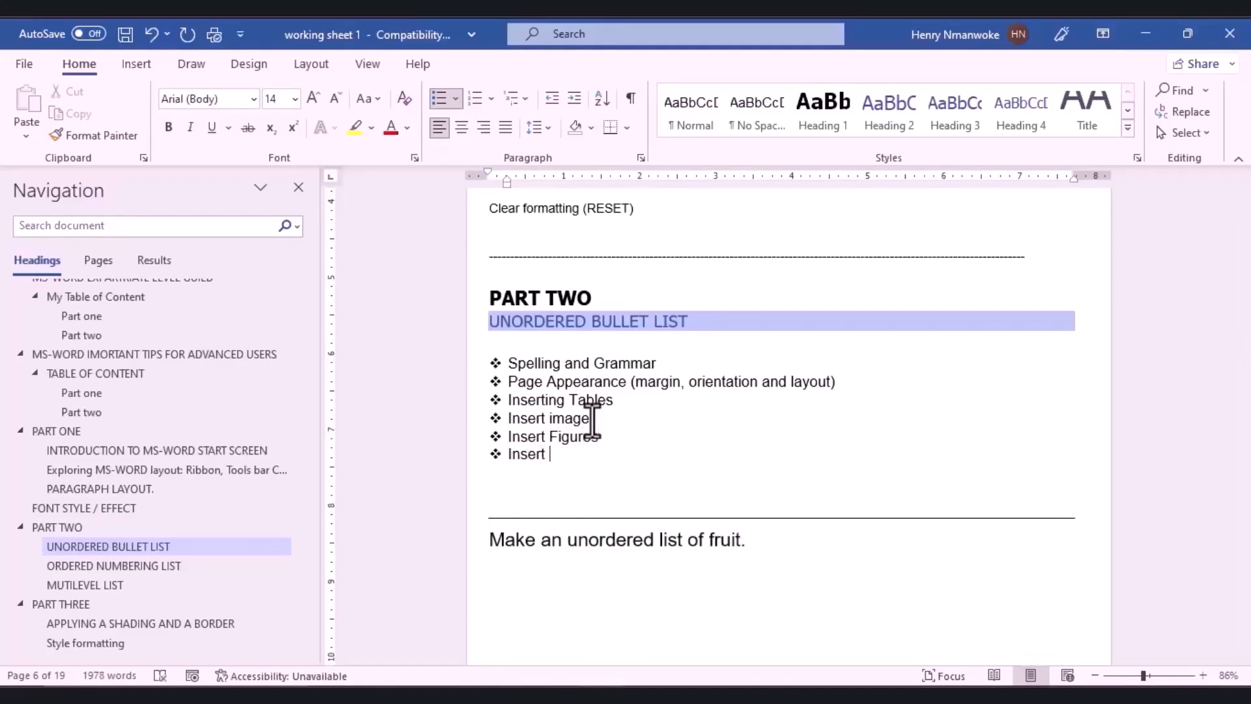
pyautogui.write(' music')
pyautogui.press('Return')
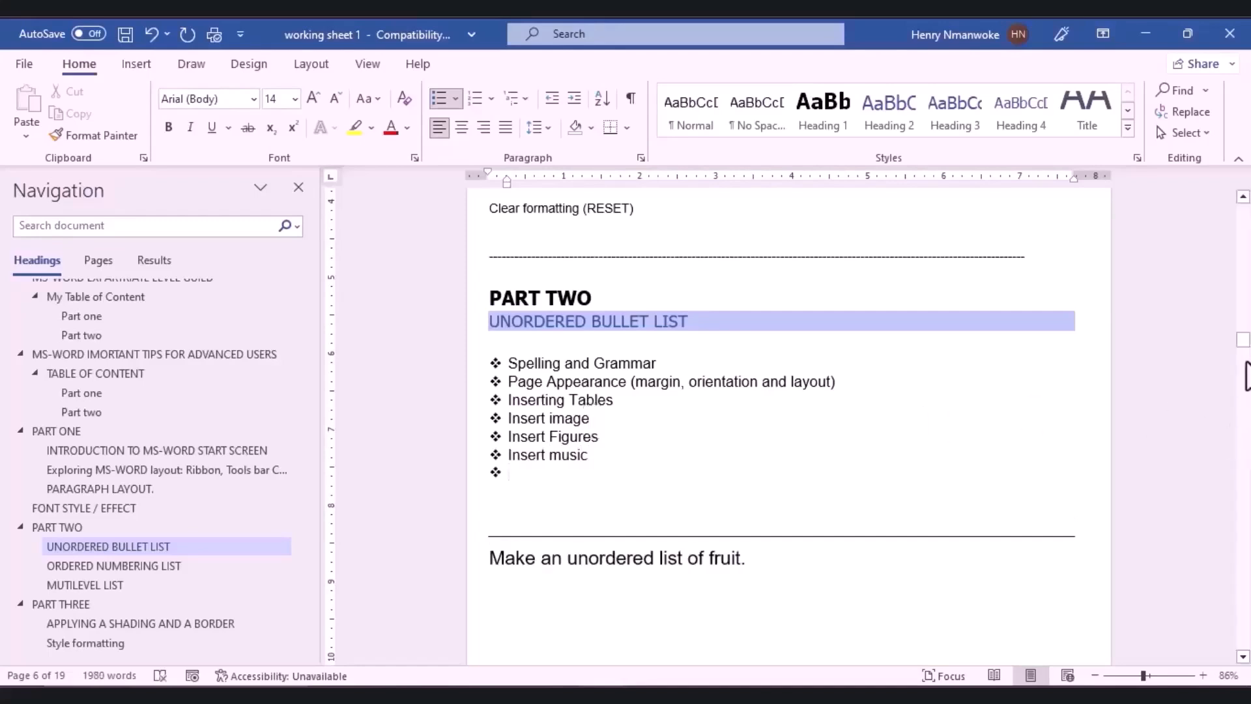
# Enter Apple, Orange, Mango, Guava, Pawpaw and Banana on separate lines below "Make an unordered list of fruit.".
pyautogui.moveTo(1244, 359); pyautogui.dragTo(1241, 347)
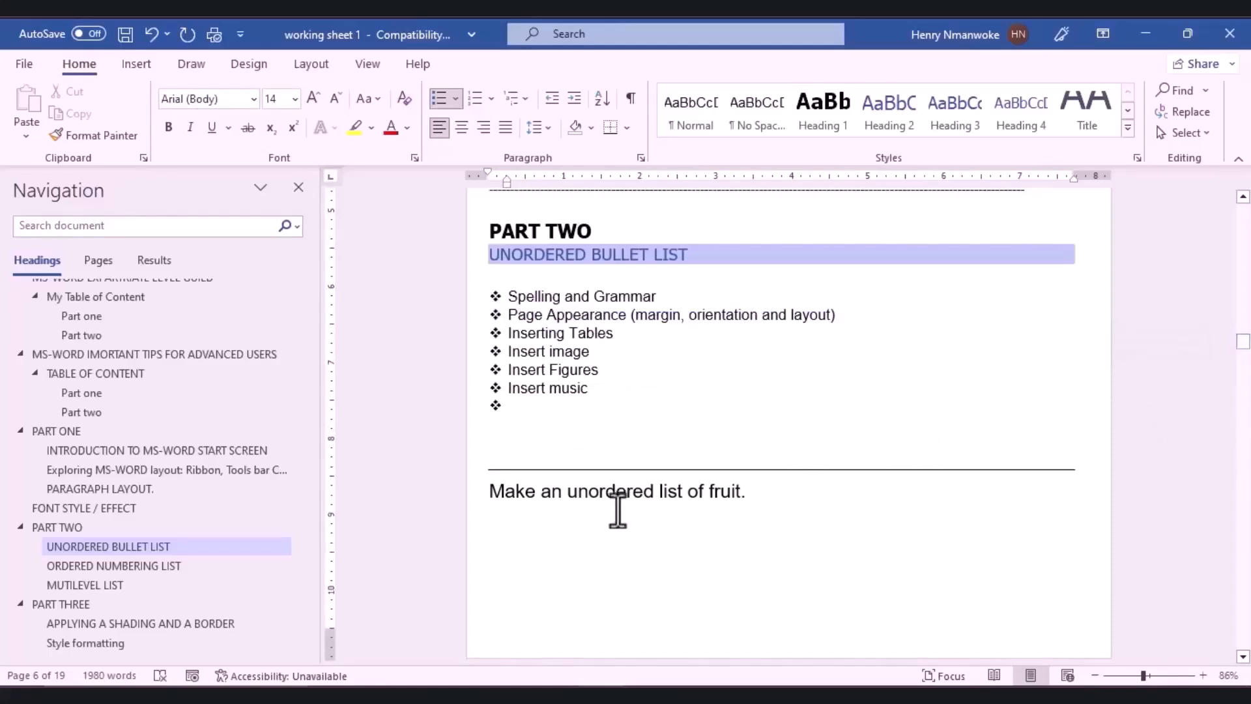
pyautogui.click(549, 538)
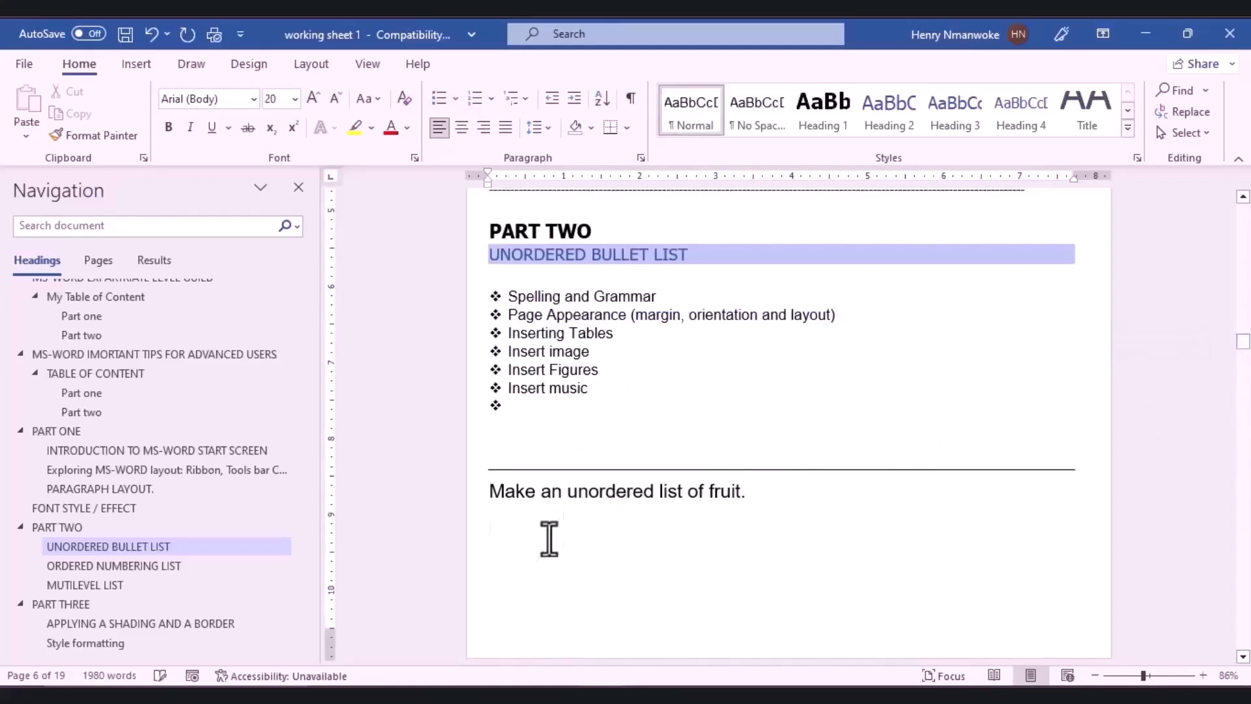
pyautogui.write('apple')
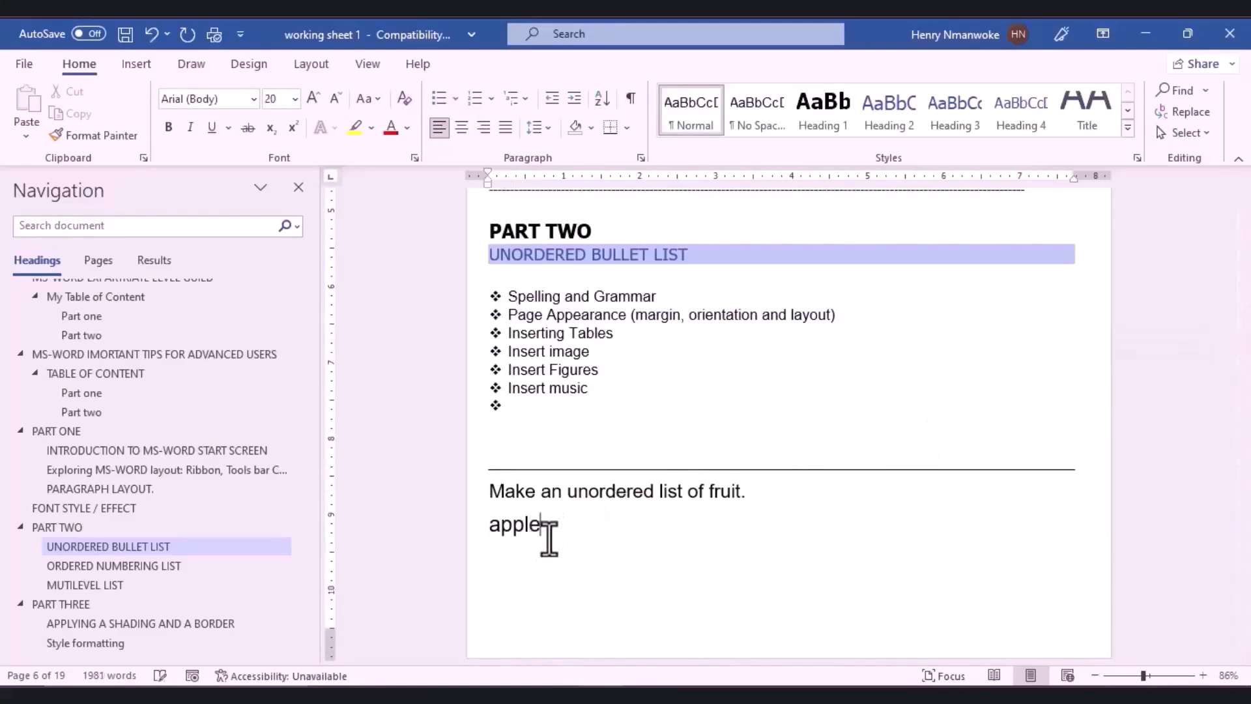
pyautogui.press('Return')
pyautogui.write('orang')
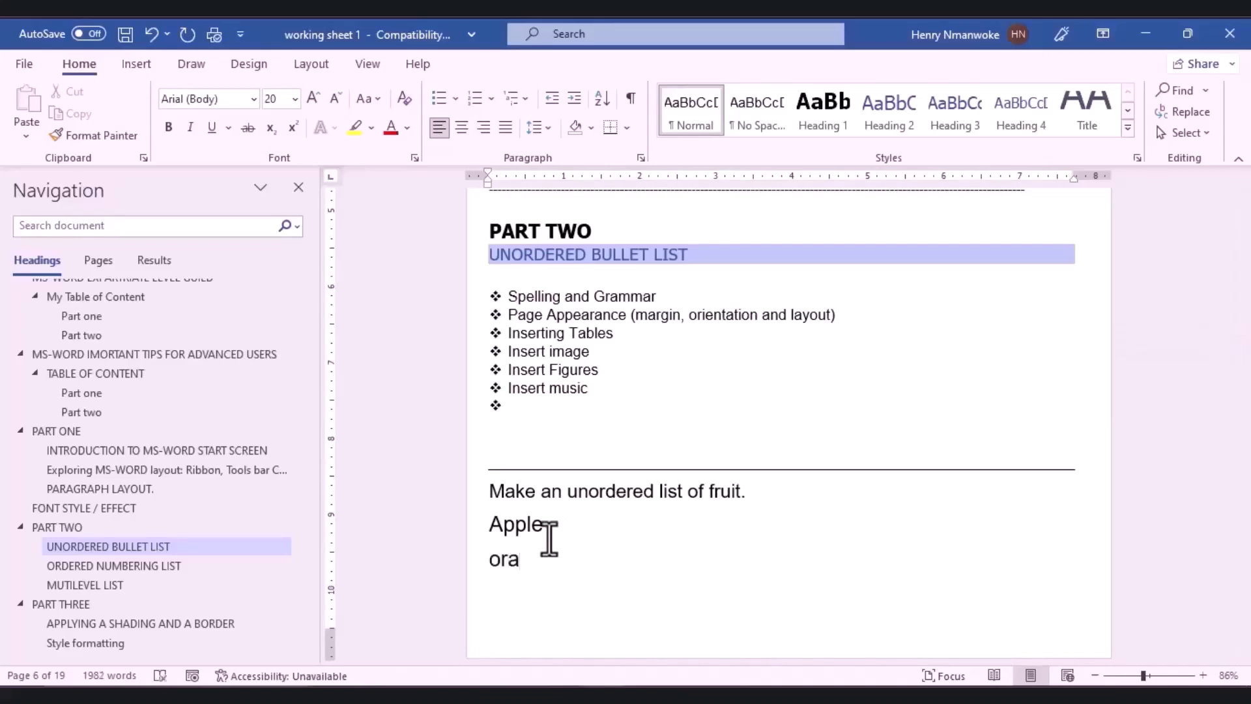
pyautogui.write('e')
pyautogui.press('Return')
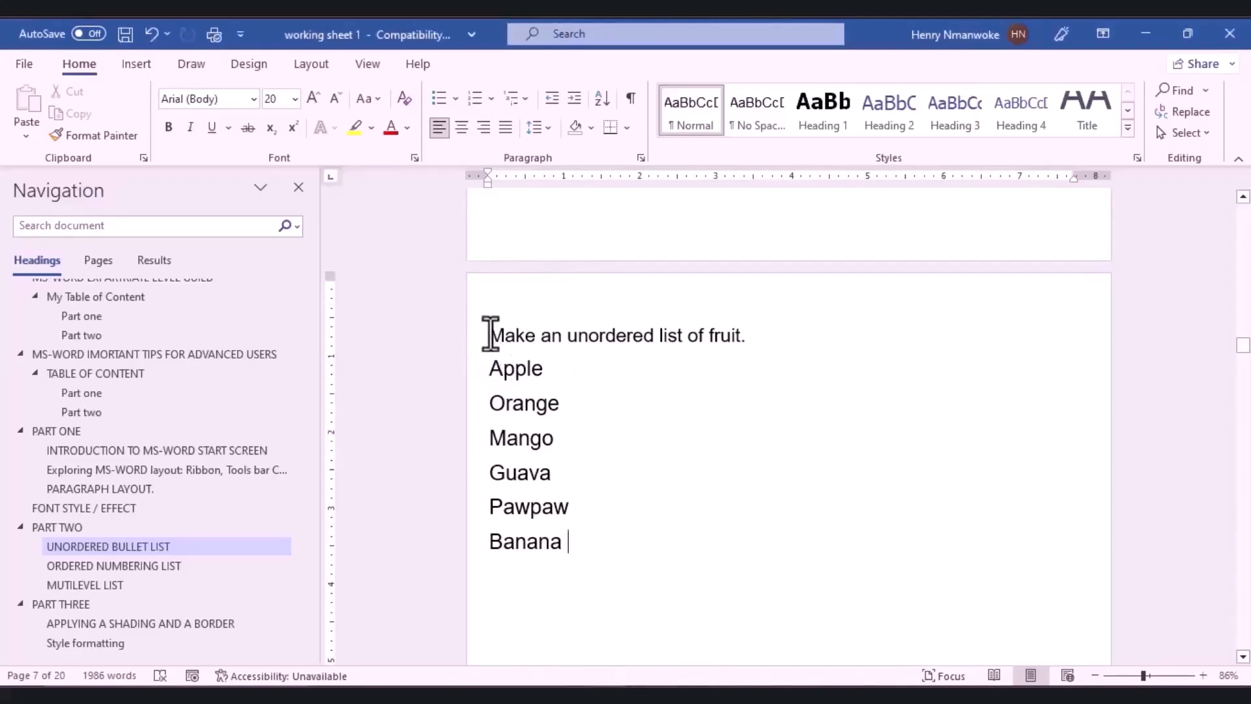
# Enlarge the "Make an unordered list of fruit." line to font size 22.
pyautogui.moveTo(490, 333); pyautogui.dragTo(751, 335)
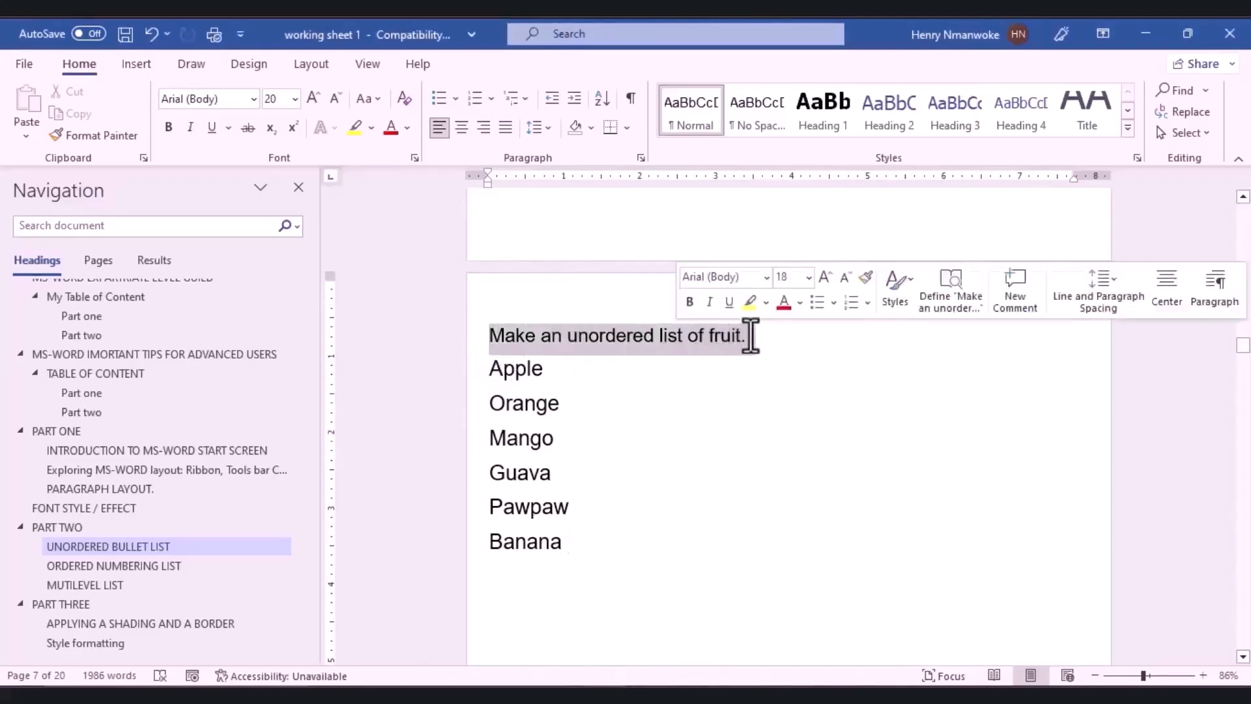
pyautogui.click(312, 101)
pyautogui.click(312, 101)
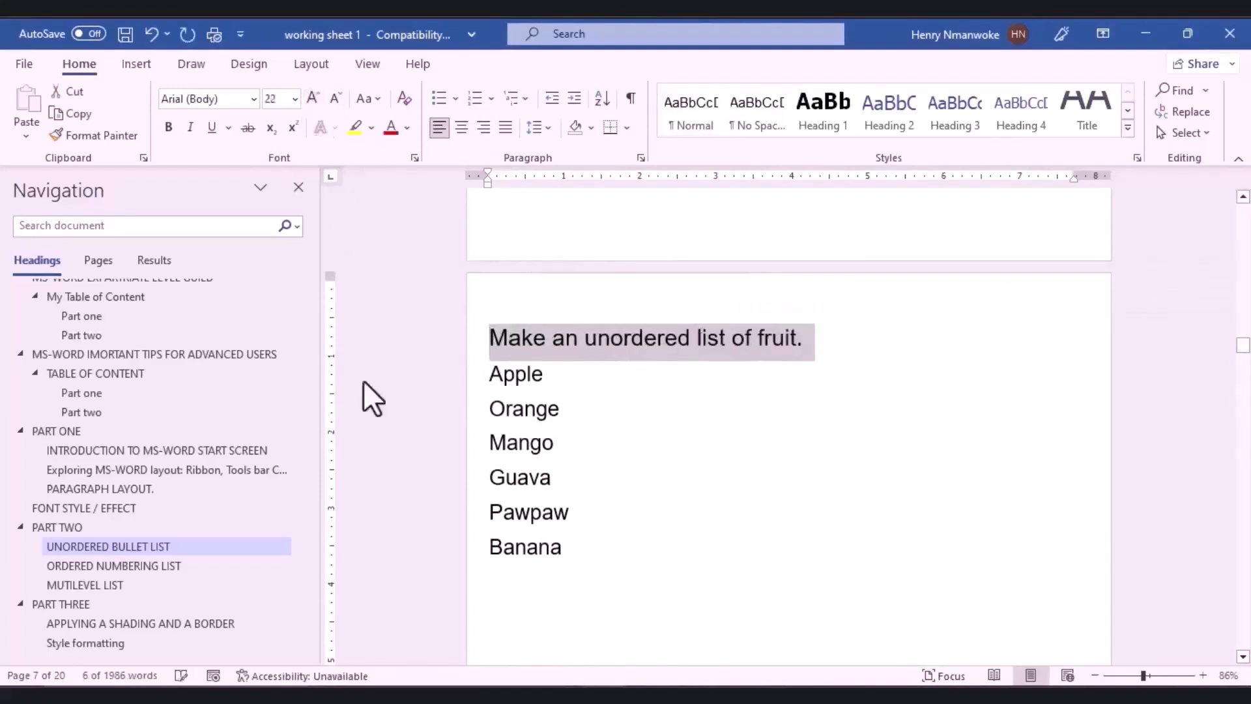
pyautogui.click(554, 443)
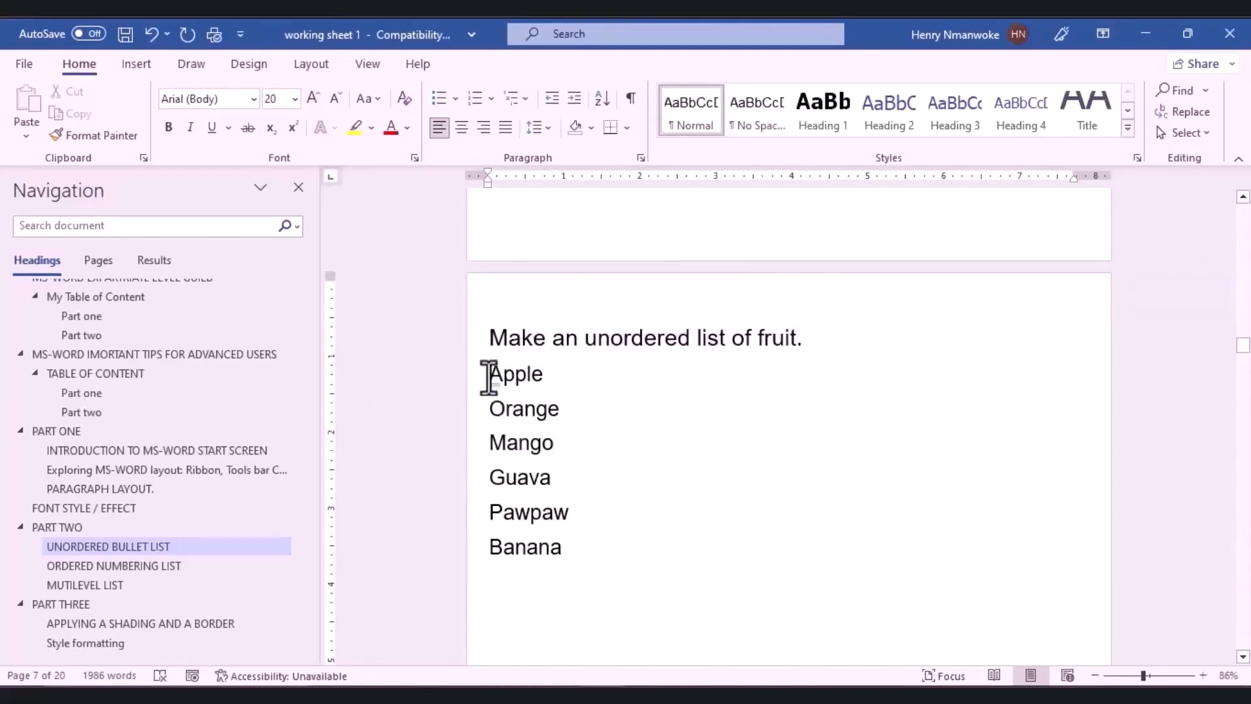
# Turn the six fruit lines from Apple to Banana into a bulleted list with the four-diamond bullet symbol.
pyautogui.moveTo(488, 375); pyautogui.dragTo(567, 560)
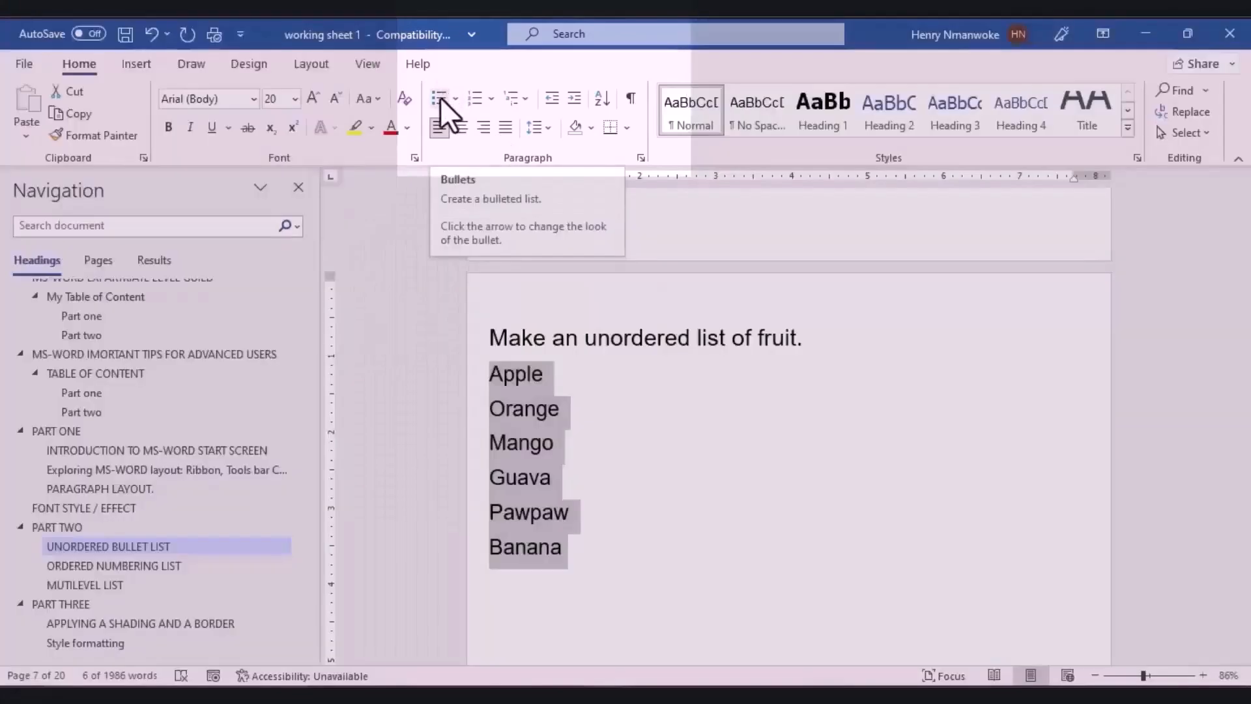
pyautogui.click(440, 96)
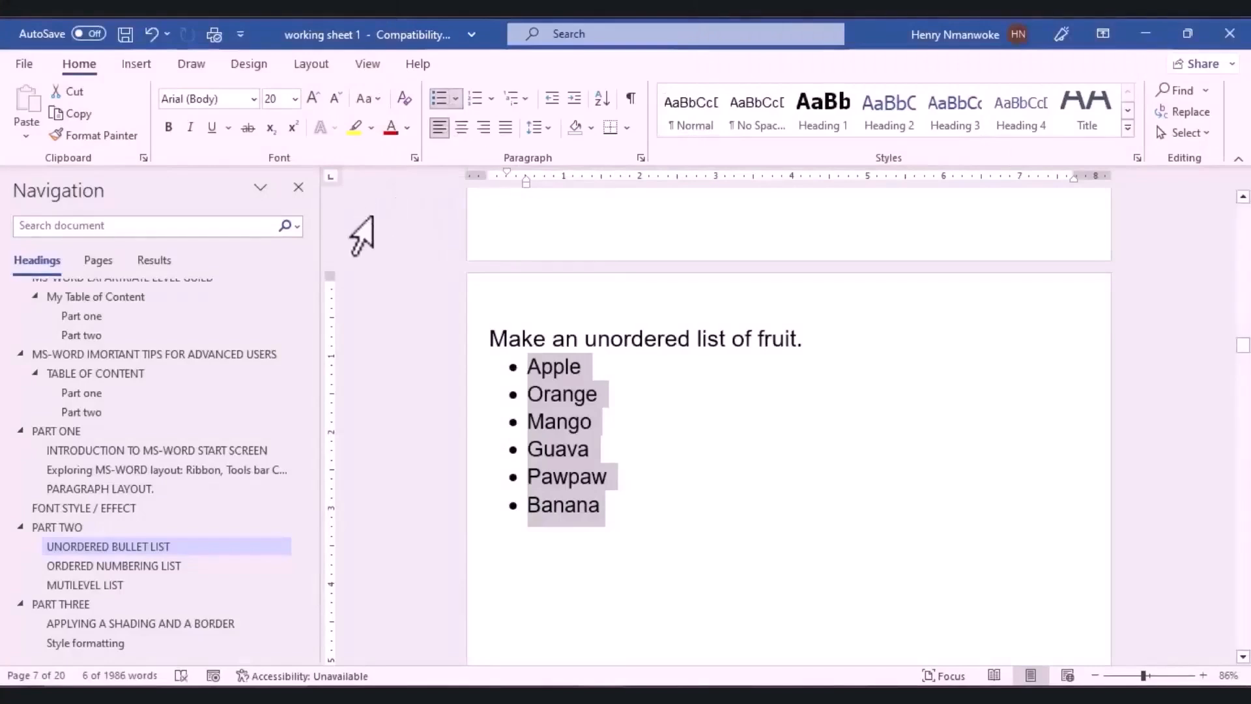
pyautogui.click(453, 100)
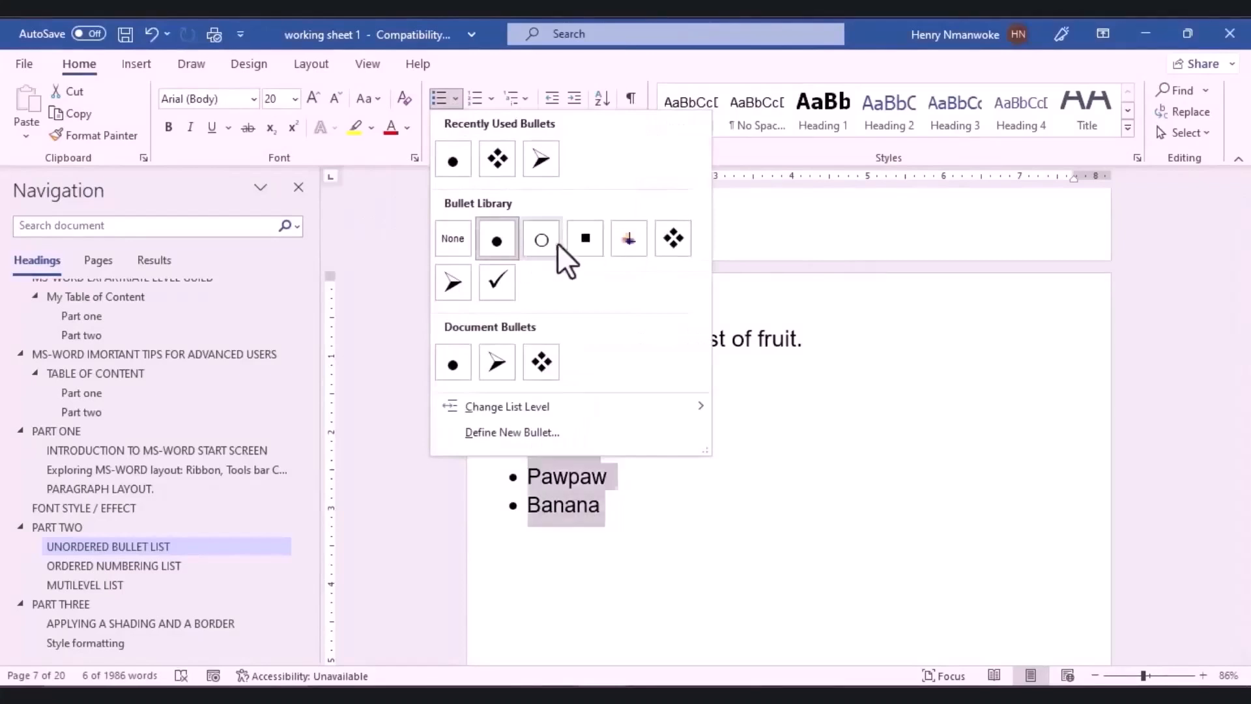
pyautogui.click(675, 240)
pyautogui.click(859, 501)
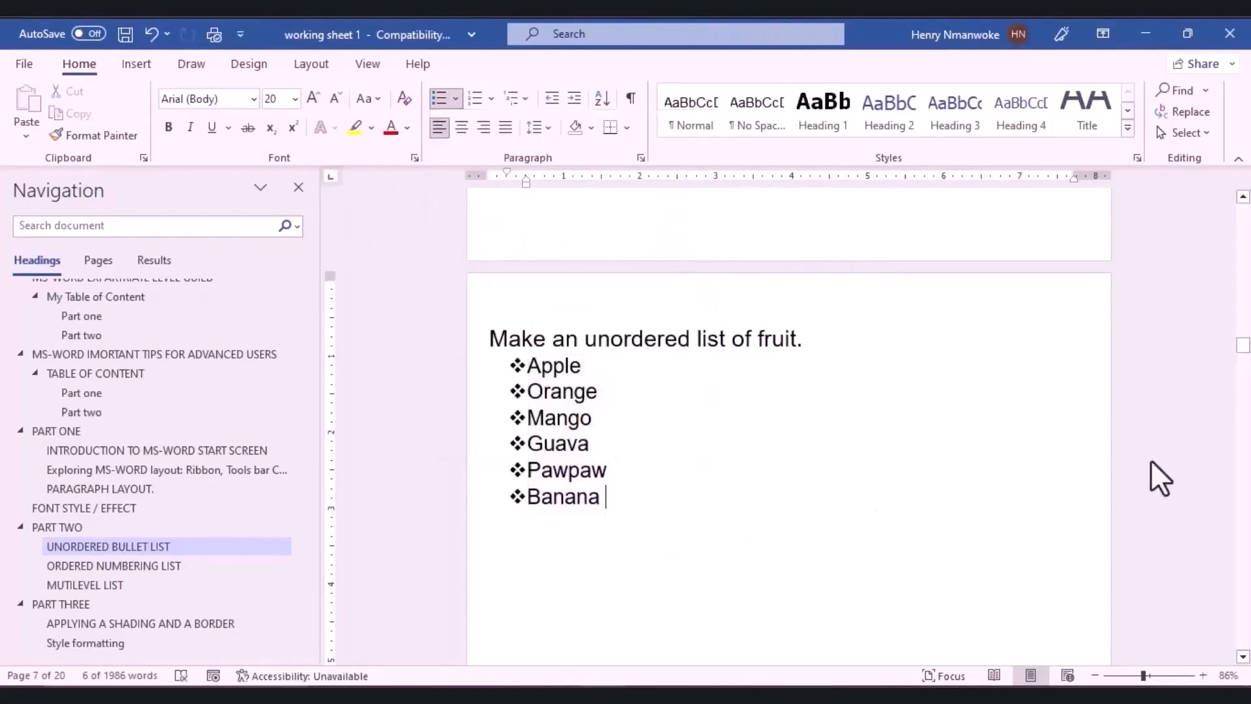
# Enter Lion, Snake, Tiger, Leopard, Antelope and Monkey on separate lines below "Make an ordered list of Wild animals", after a blank line.
pyautogui.moveTo(1242, 357); pyautogui.dragTo(1243, 343)
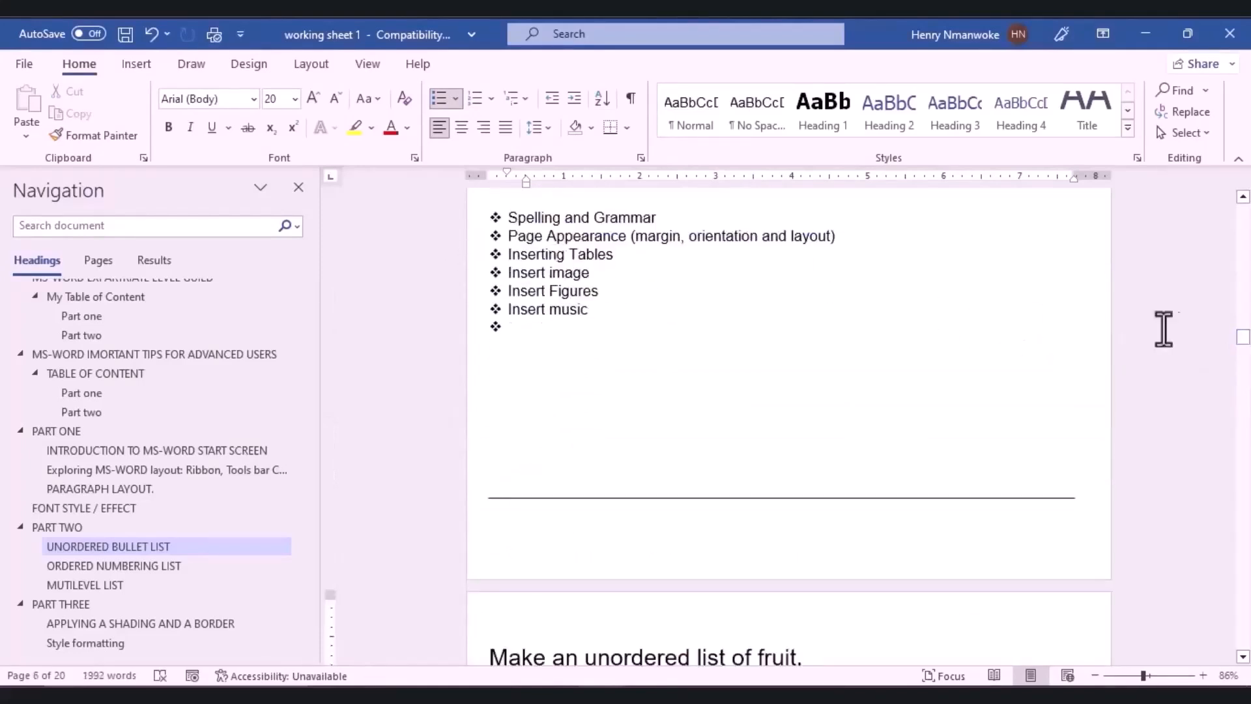
pyautogui.moveTo(1243, 342); pyautogui.dragTo(1243, 362)
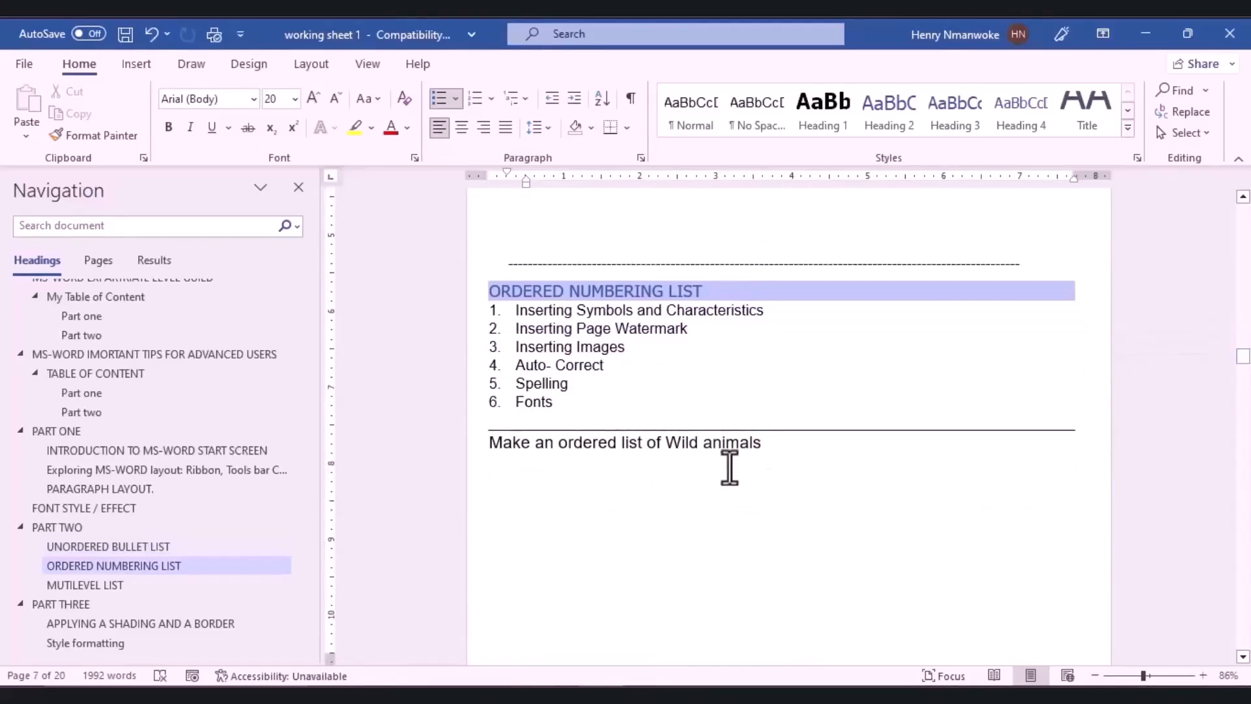
pyautogui.click(782, 448)
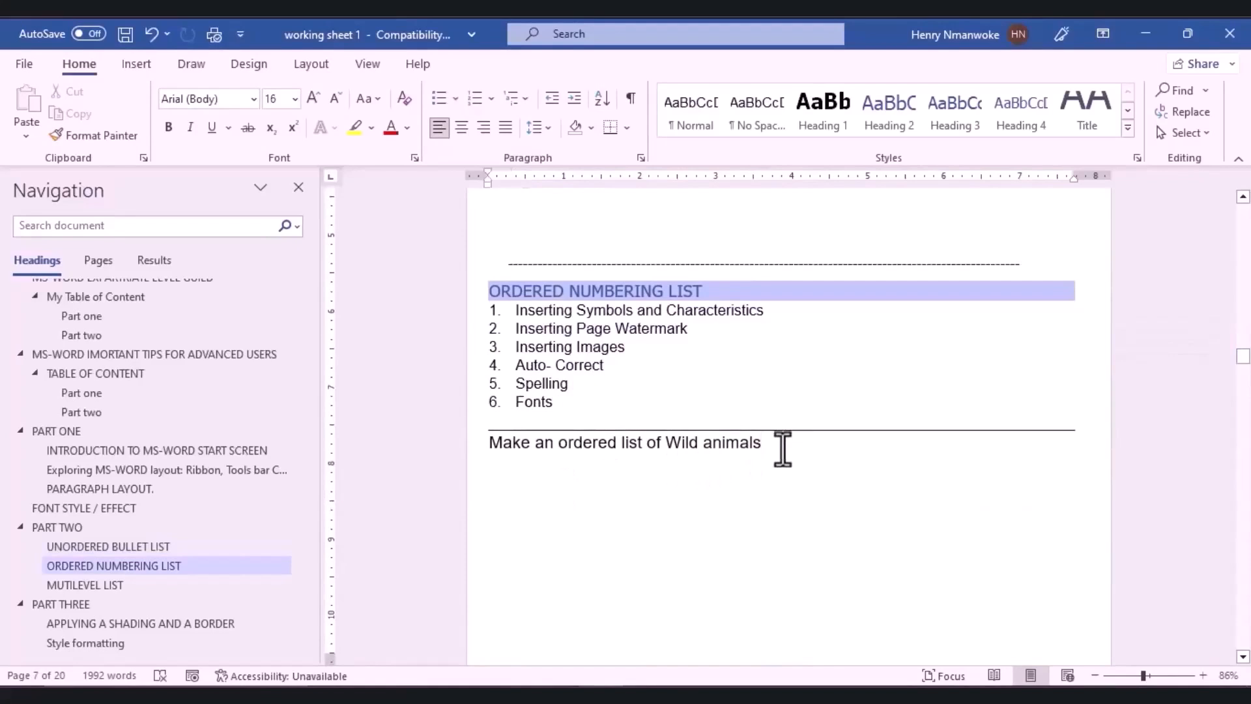
pyautogui.press('Return')
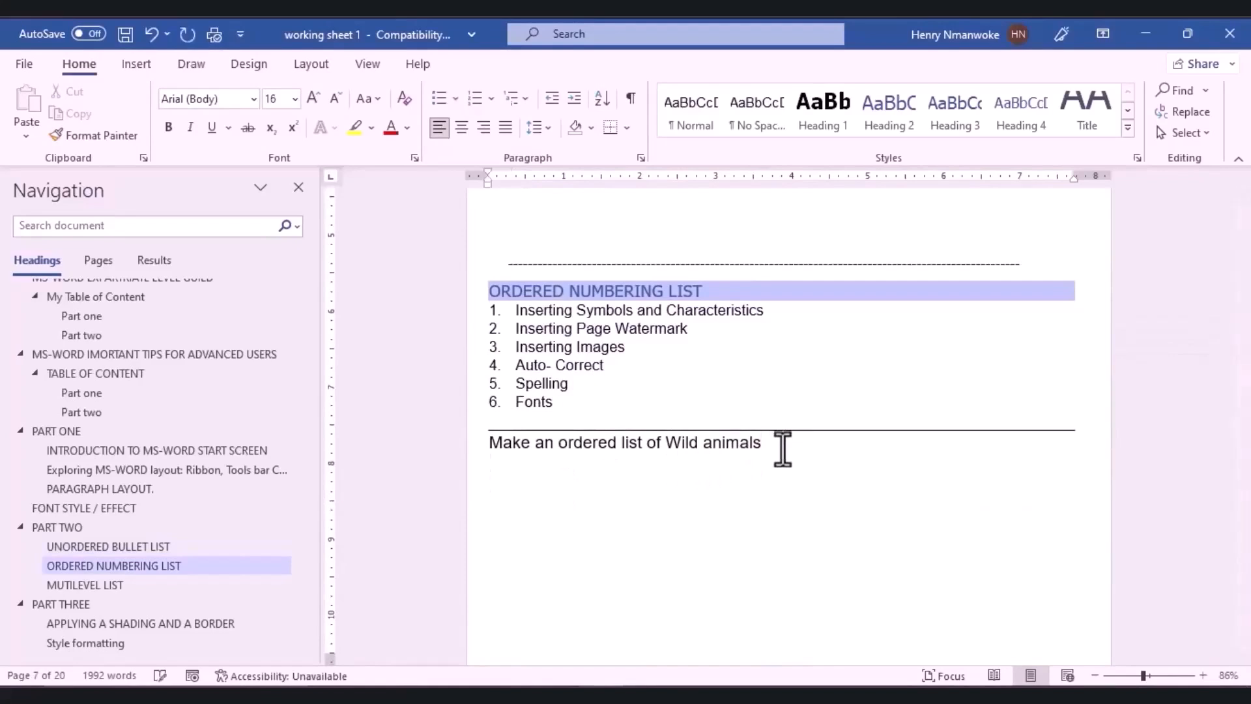
pyautogui.write('Lionsna')
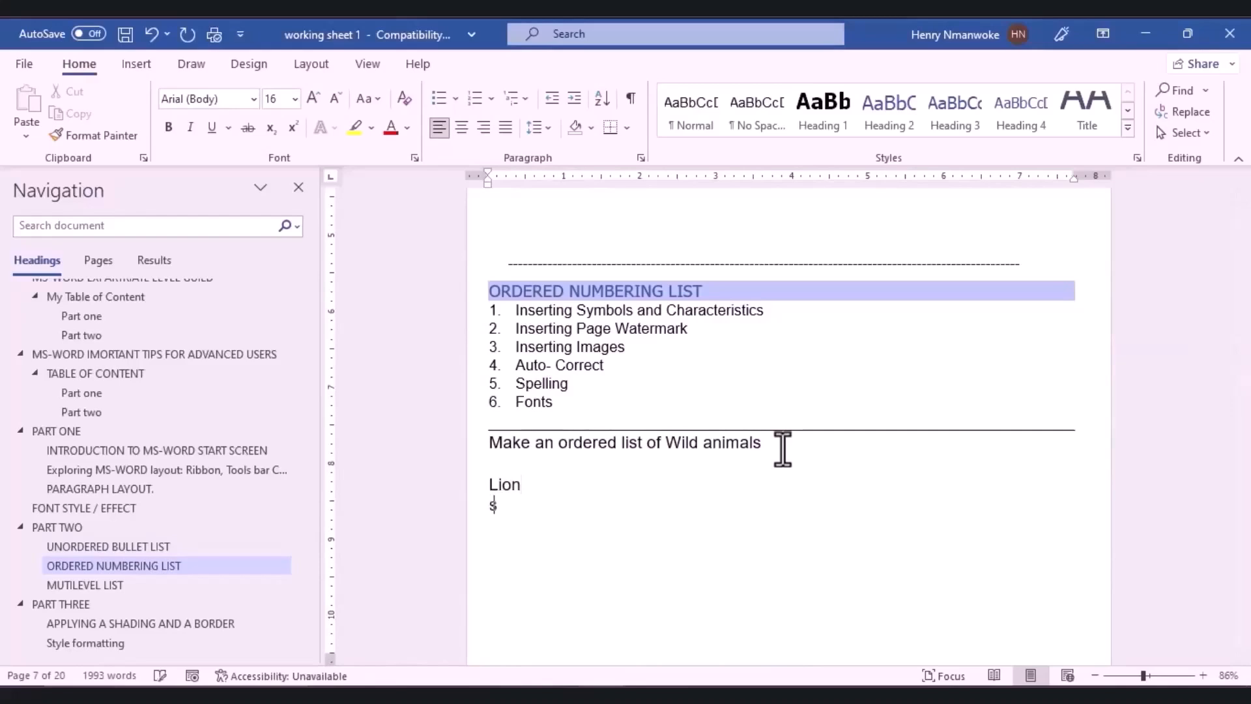
pyautogui.write('ke')
pyautogui.press('Return')
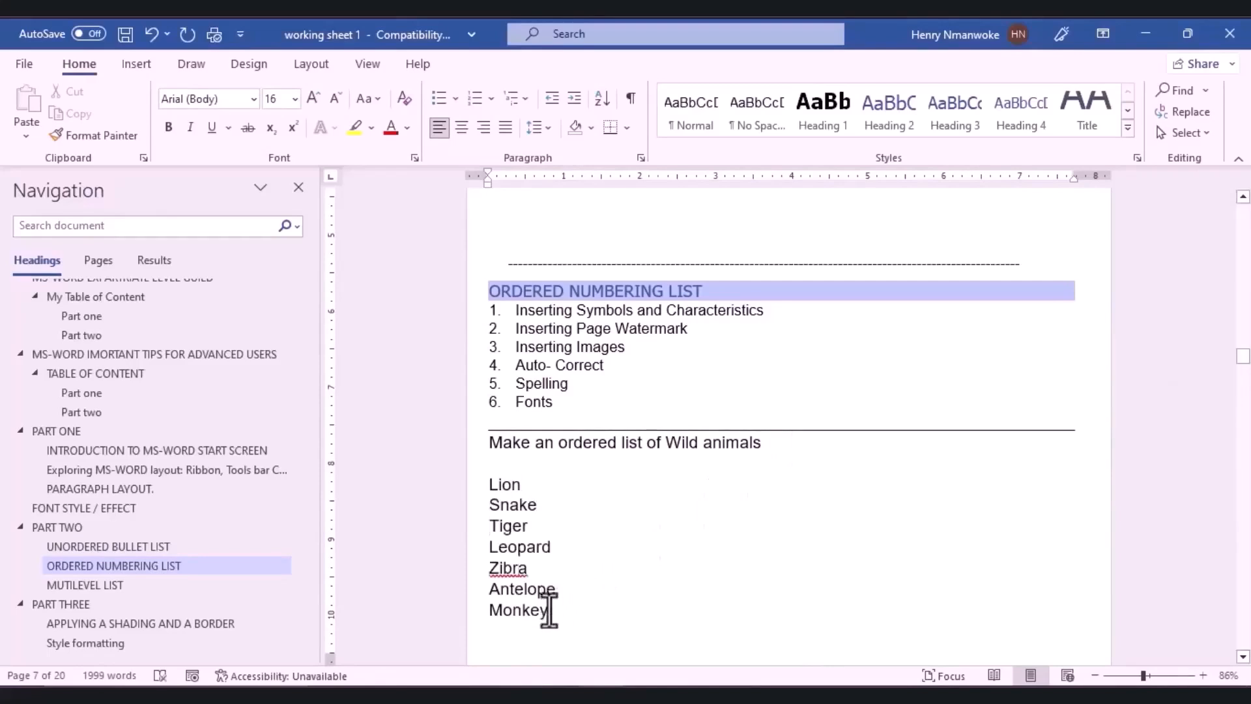
pyautogui.click(550, 613)
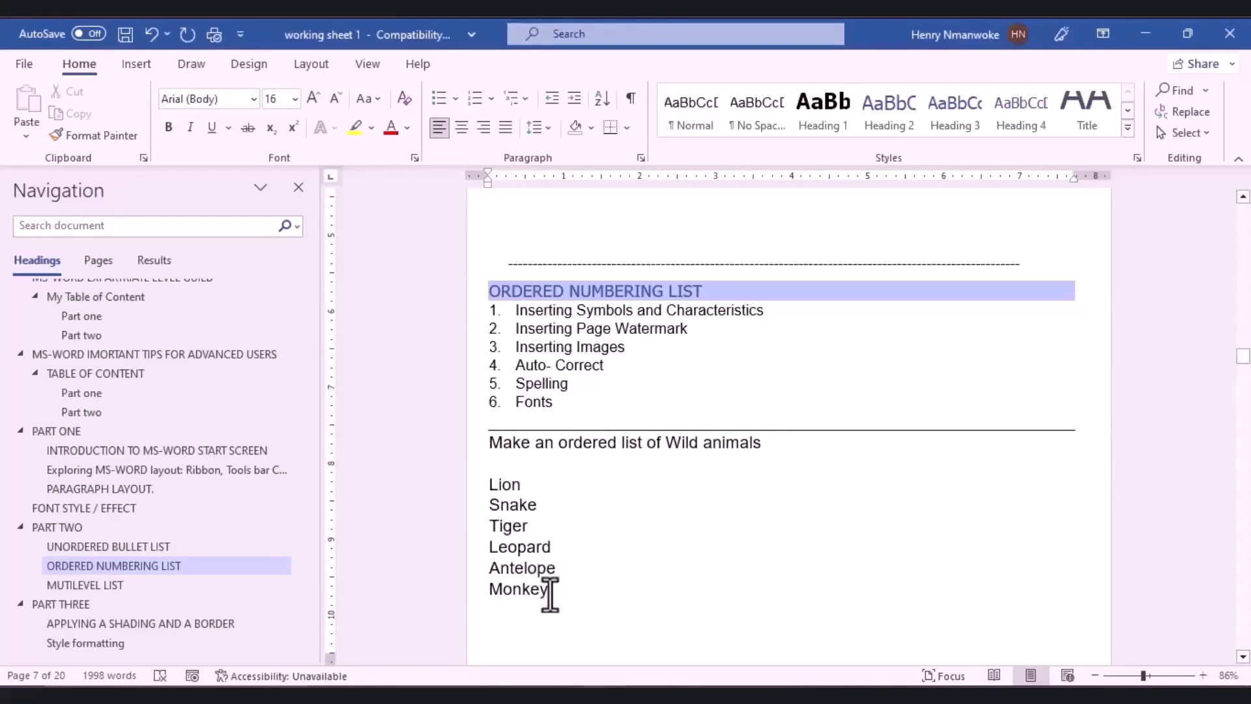
# Make the six wild animal lines a numbered list and apply the 1) 2) 3) number format.
pyautogui.moveTo(548, 592); pyautogui.dragTo(487, 485)
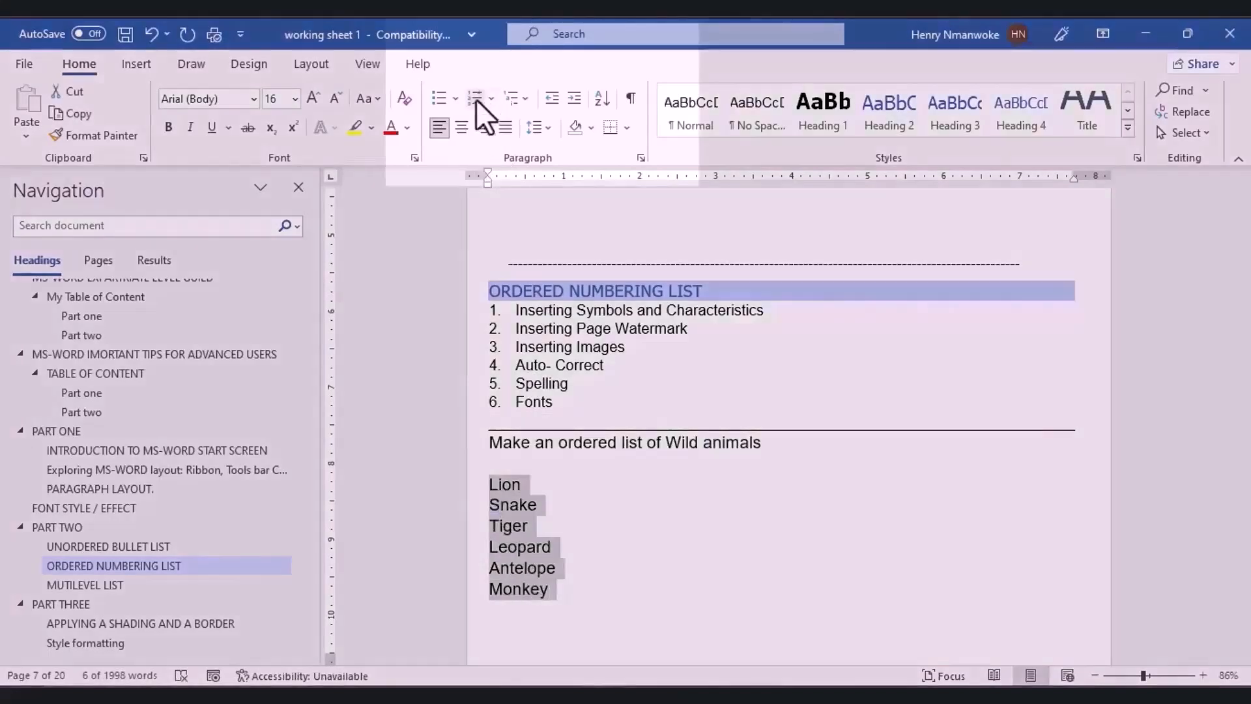
pyautogui.click(475, 100)
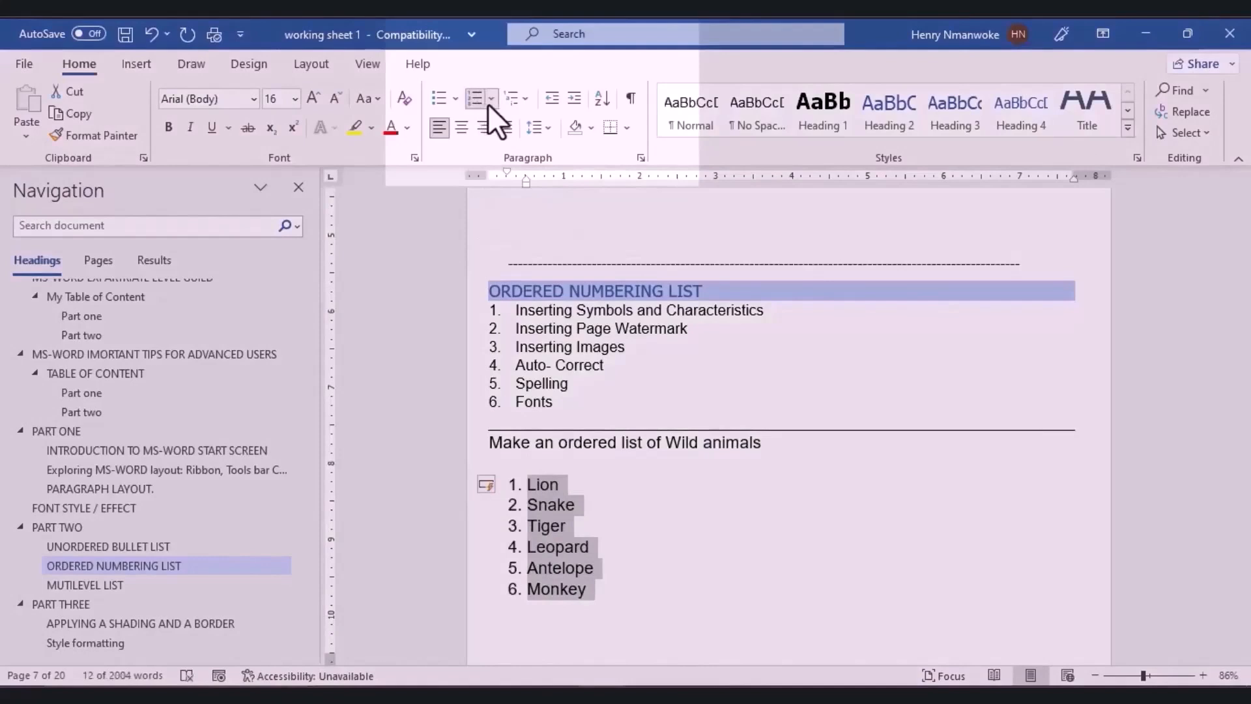
pyautogui.click(490, 98)
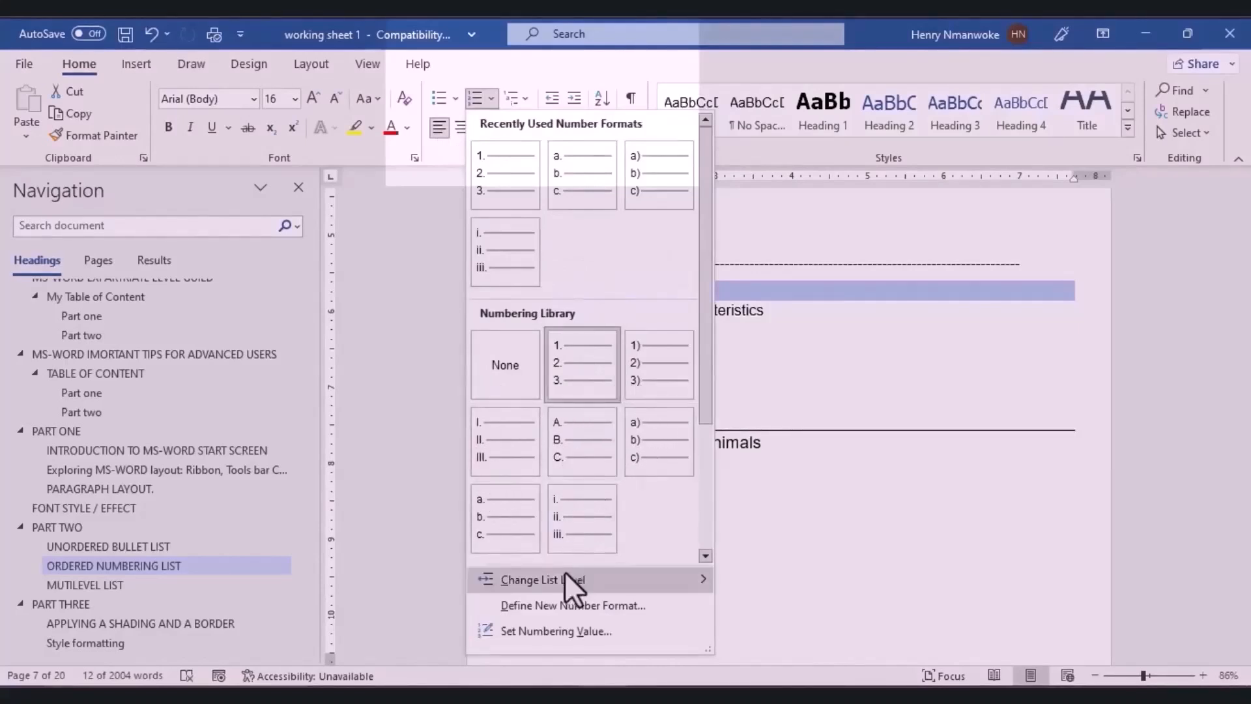
pyautogui.moveTo(607, 577)
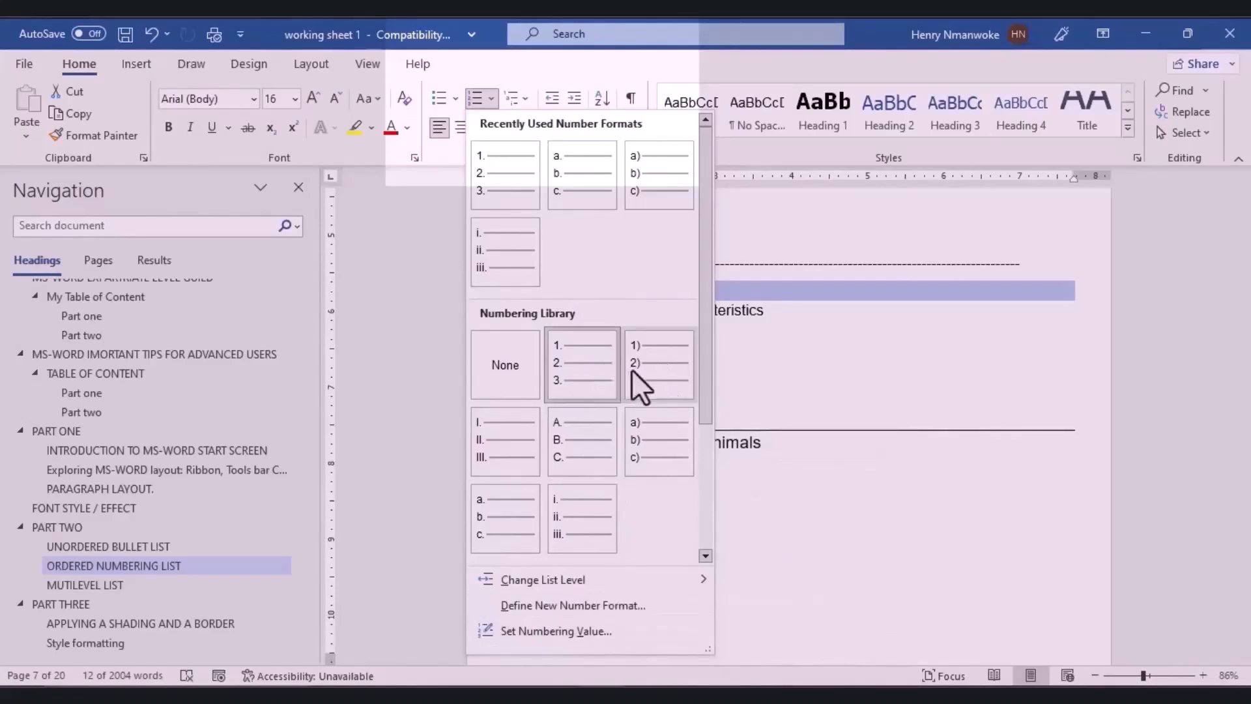
pyautogui.press('Escape')
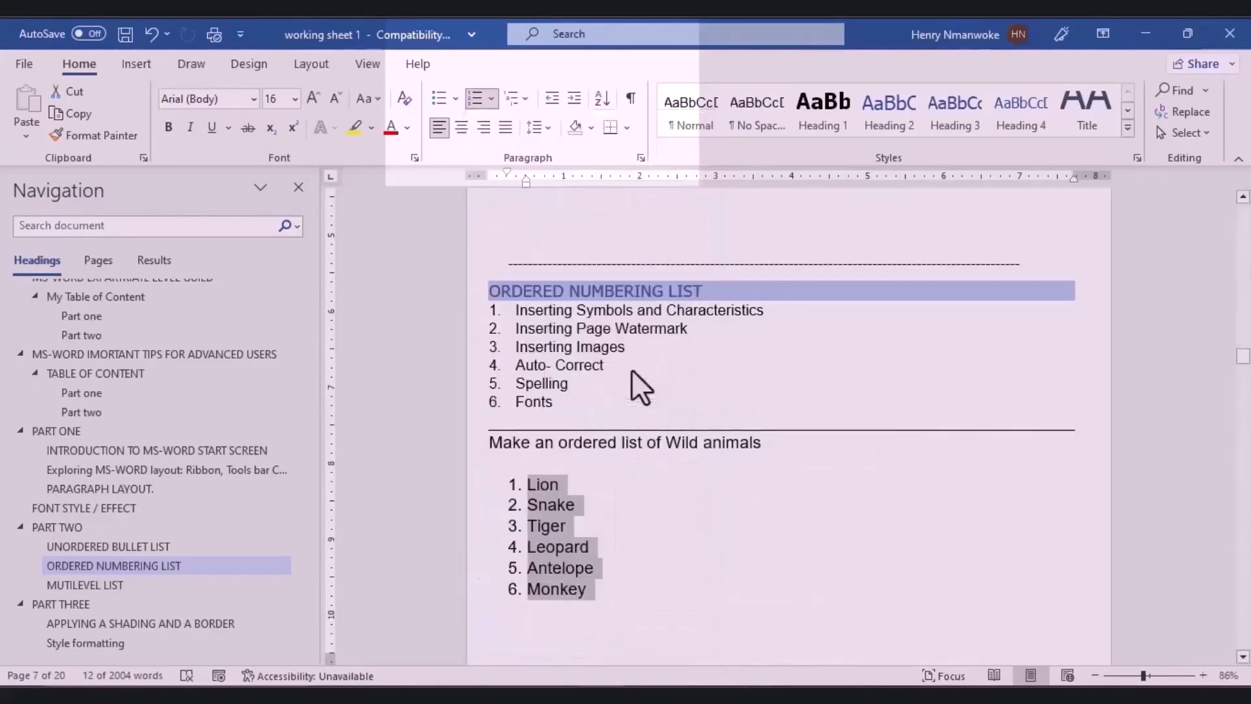
pyautogui.click(663, 581)
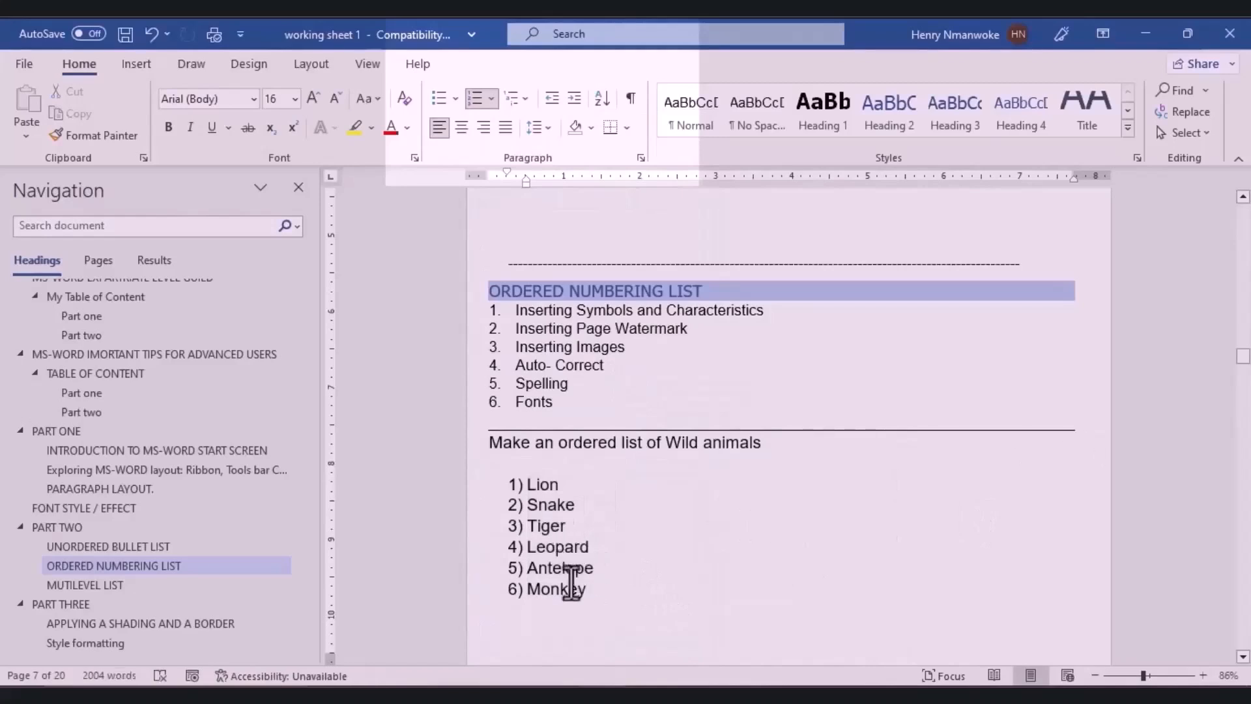
# Change the wild animal list's numbering to the 1. 2. 3. format.
pyautogui.moveTo(575, 593); pyautogui.dragTo(502, 491)
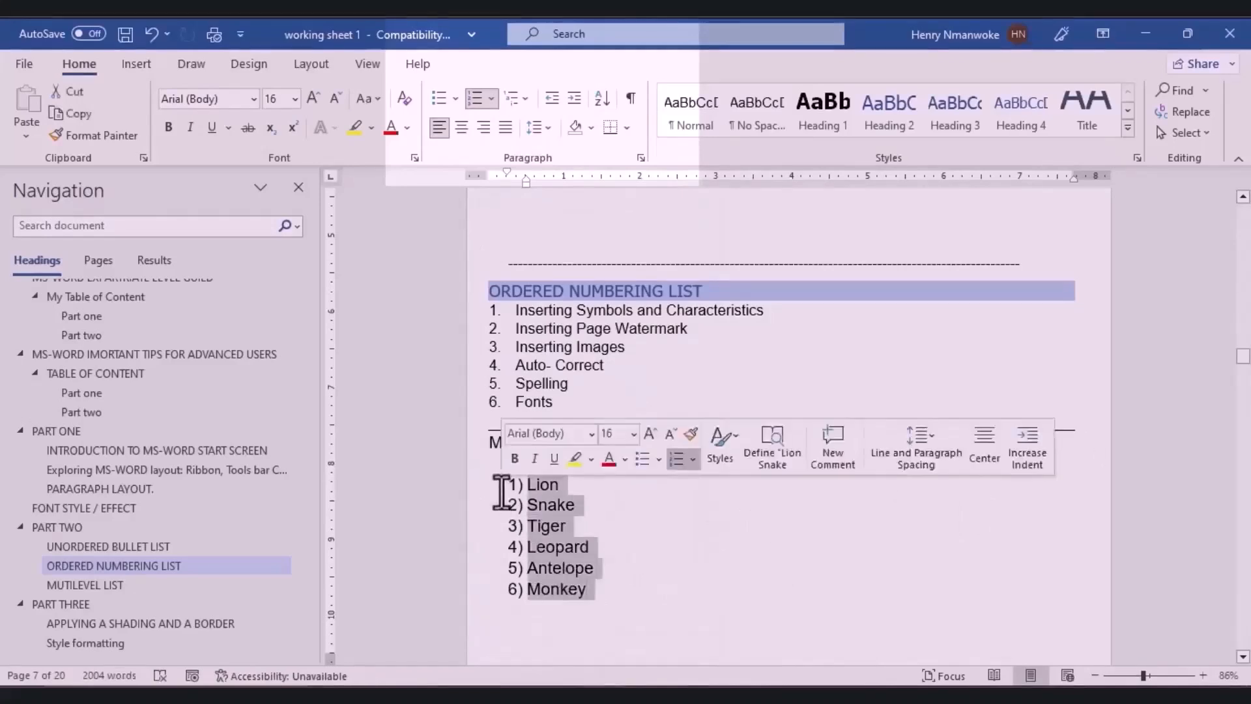
pyautogui.click(492, 99)
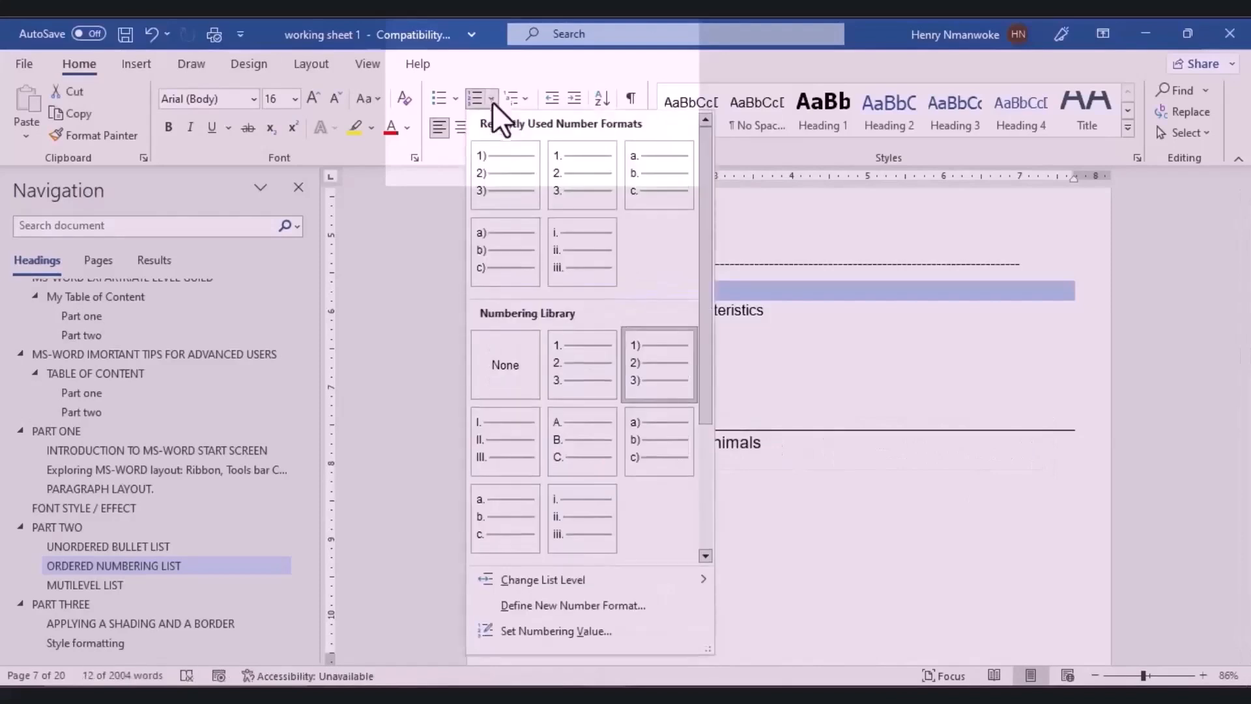
pyautogui.click(573, 360)
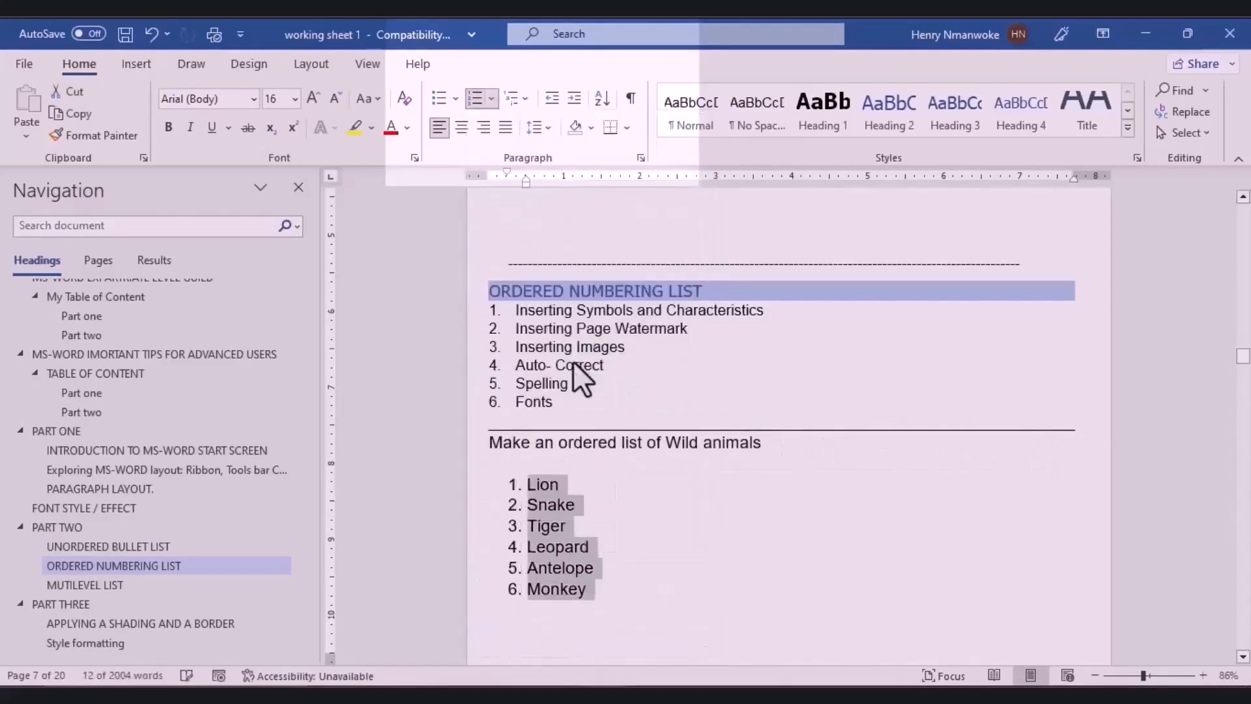
pyautogui.click(654, 556)
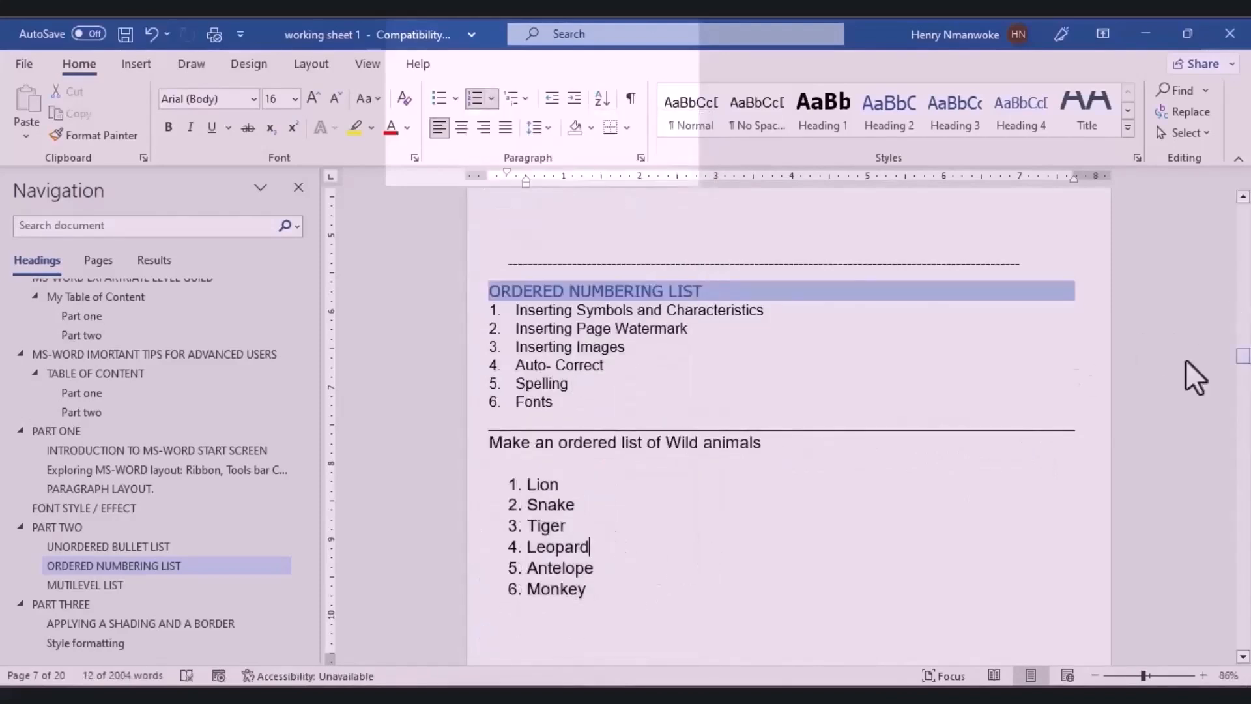
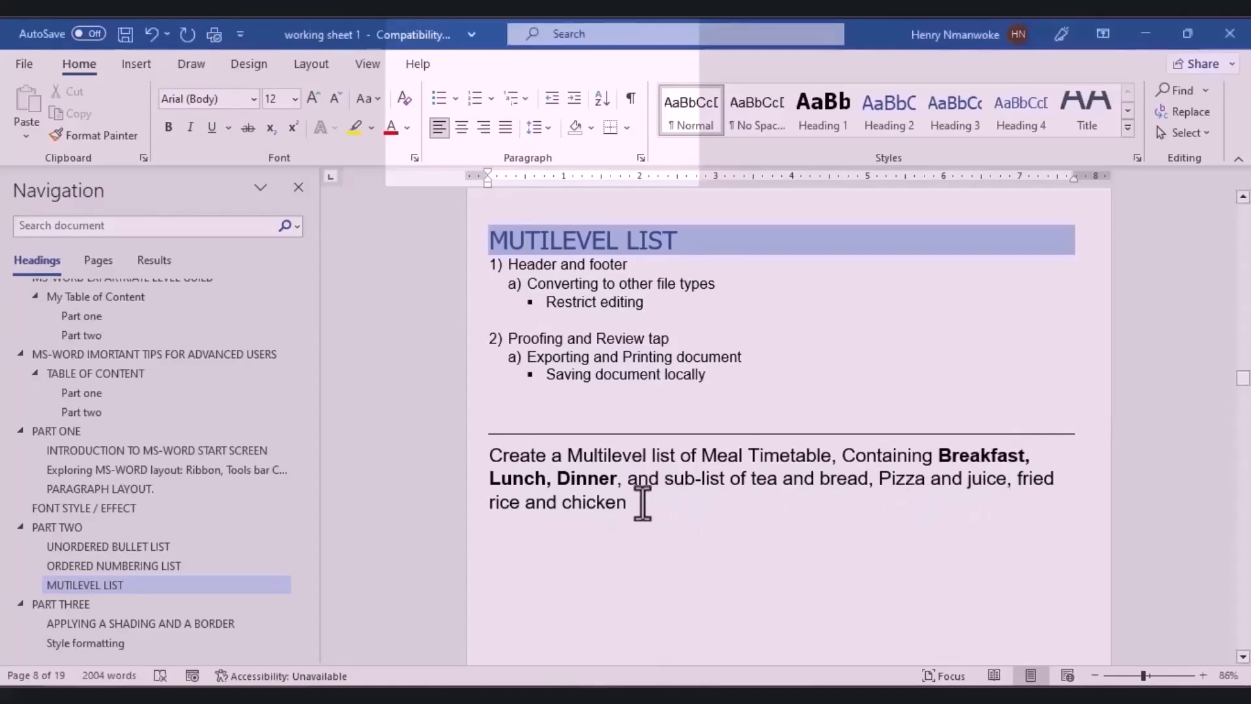
# Add the line "Meal Timetable" below the multilevel list instruction, separated from it by blank space.
pyautogui.click(642, 503)
pyautogui.press('Return')
pyautogui.press('Return')
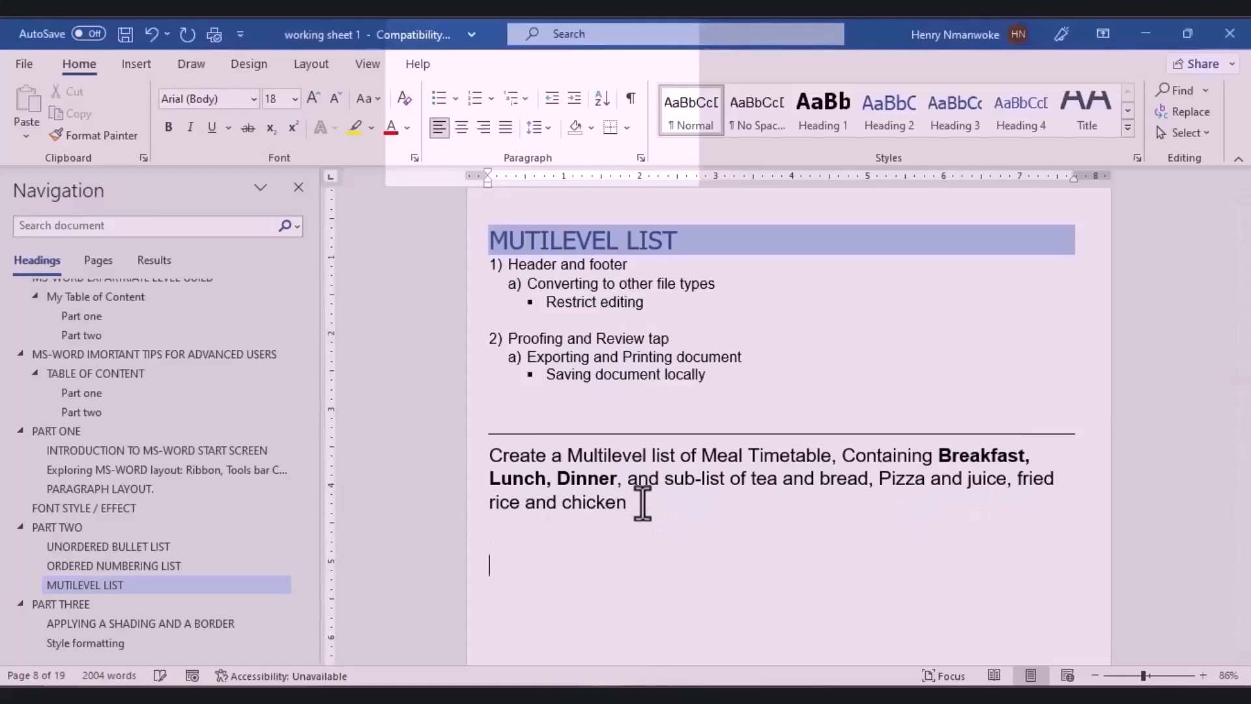
pyautogui.write('meal Ta')
pyautogui.press('BackSpace')
pyautogui.write('imetab')
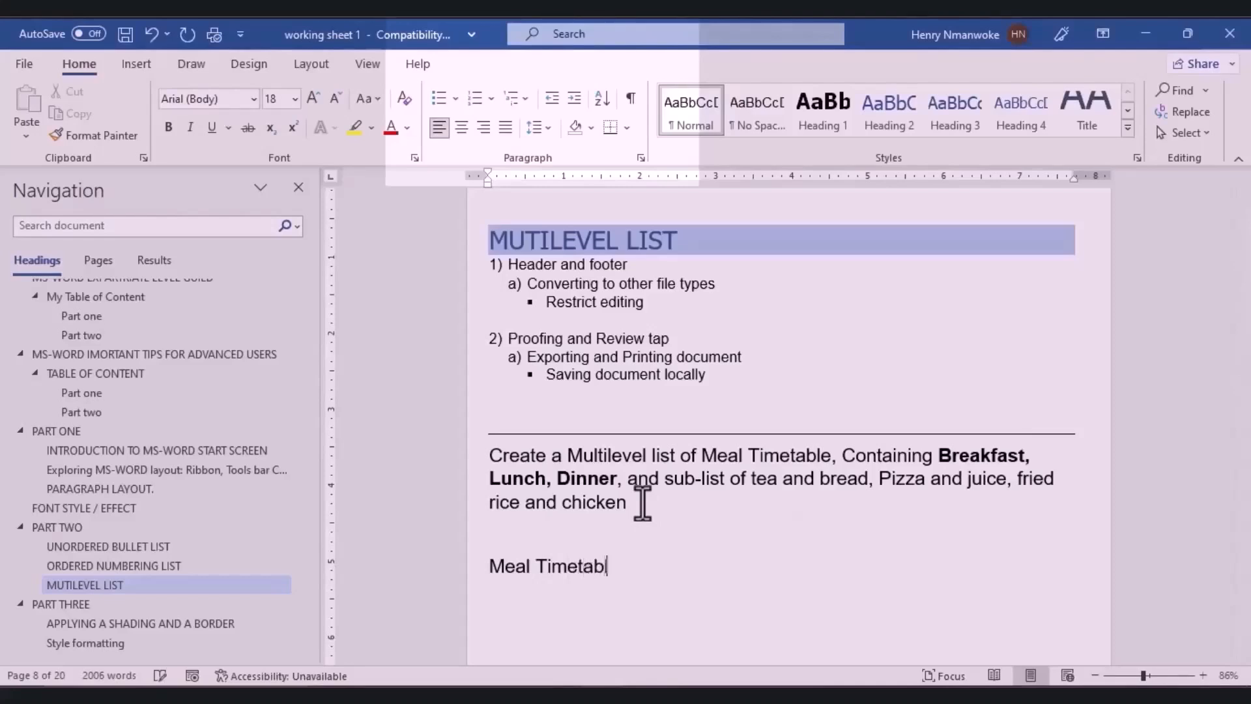
pyautogui.write('le')
pyautogui.press('Return')
# Enter Breakfast, Tea and Bread on separate lines below "Meal Timetable".
pyautogui.write('Breakfa')
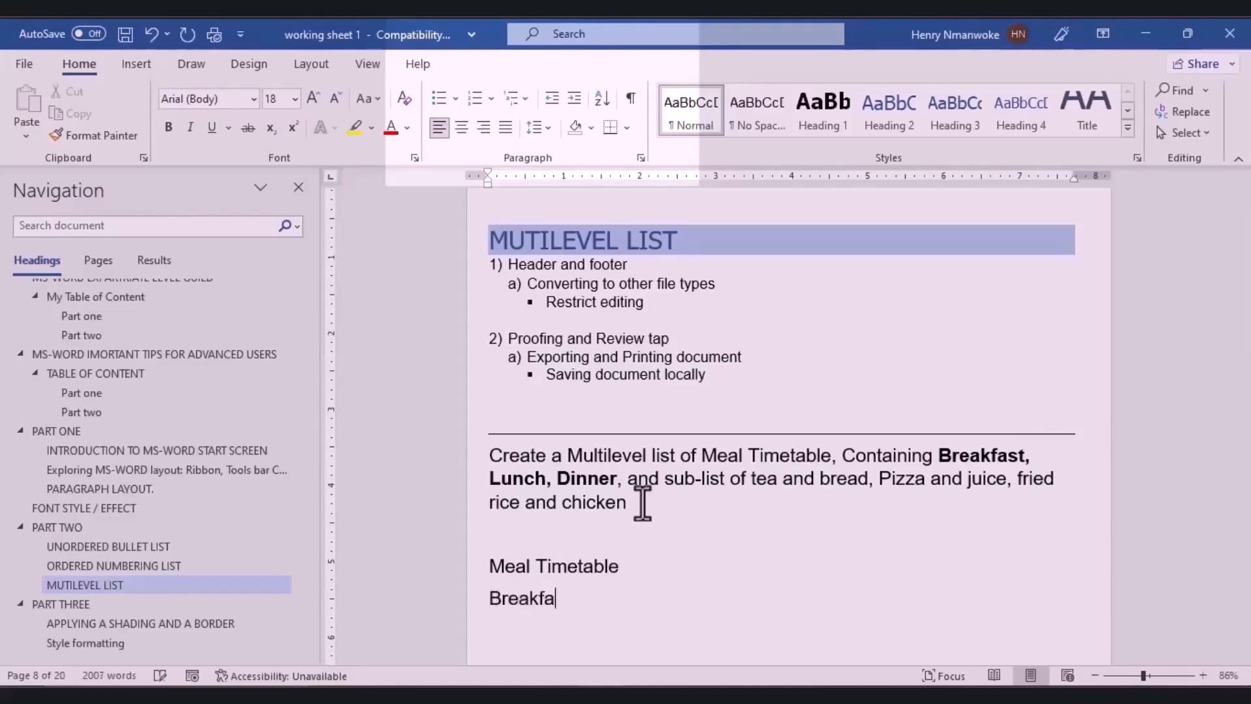
pyautogui.write('st')
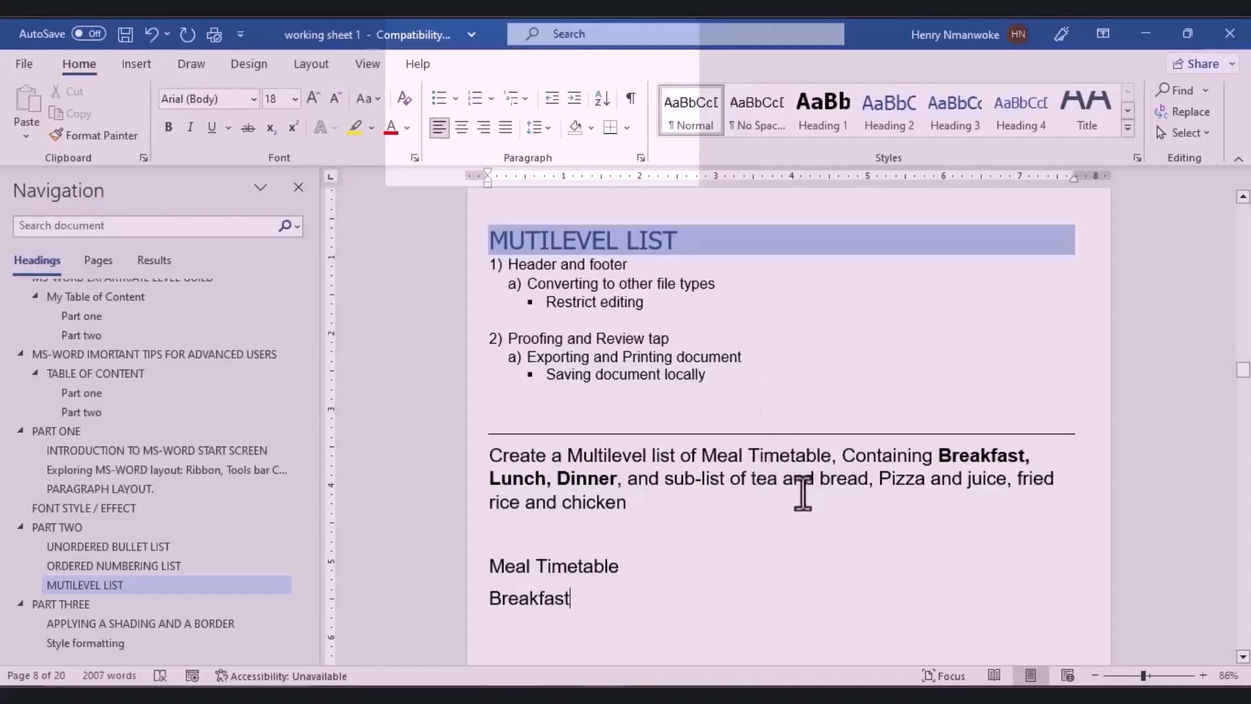
pyautogui.press('Return')
pyautogui.write('tea')
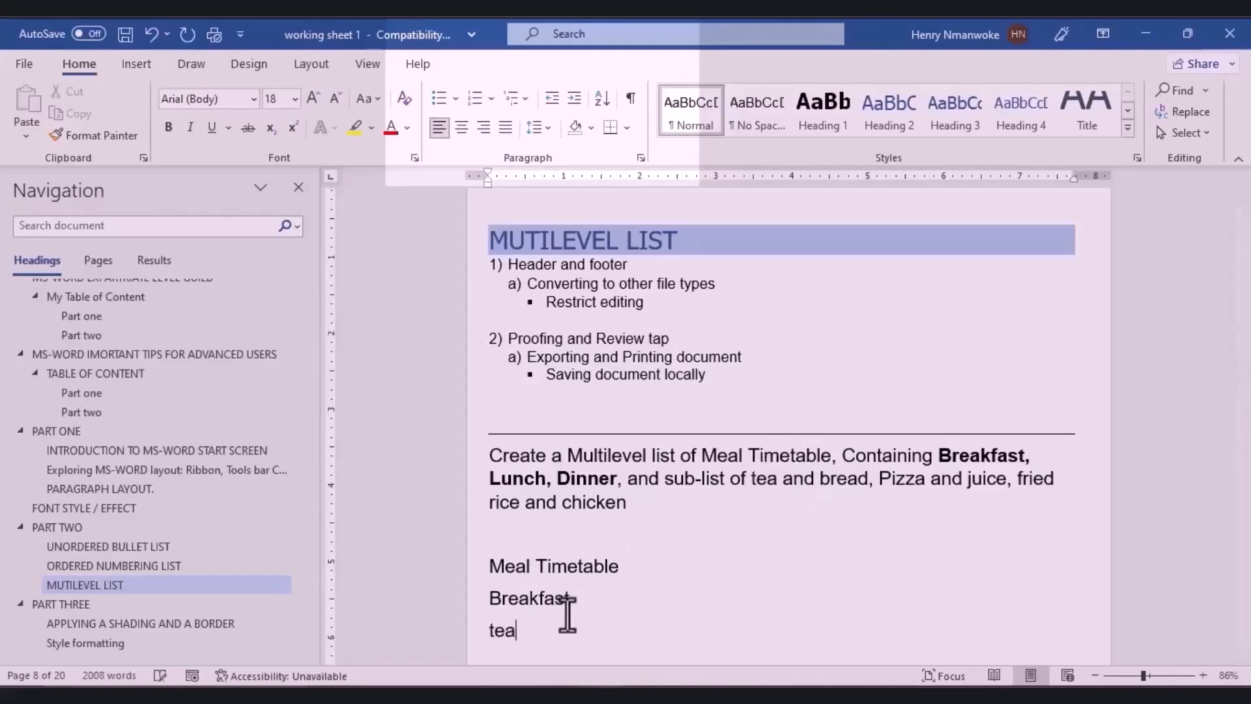
pyautogui.press('Return')
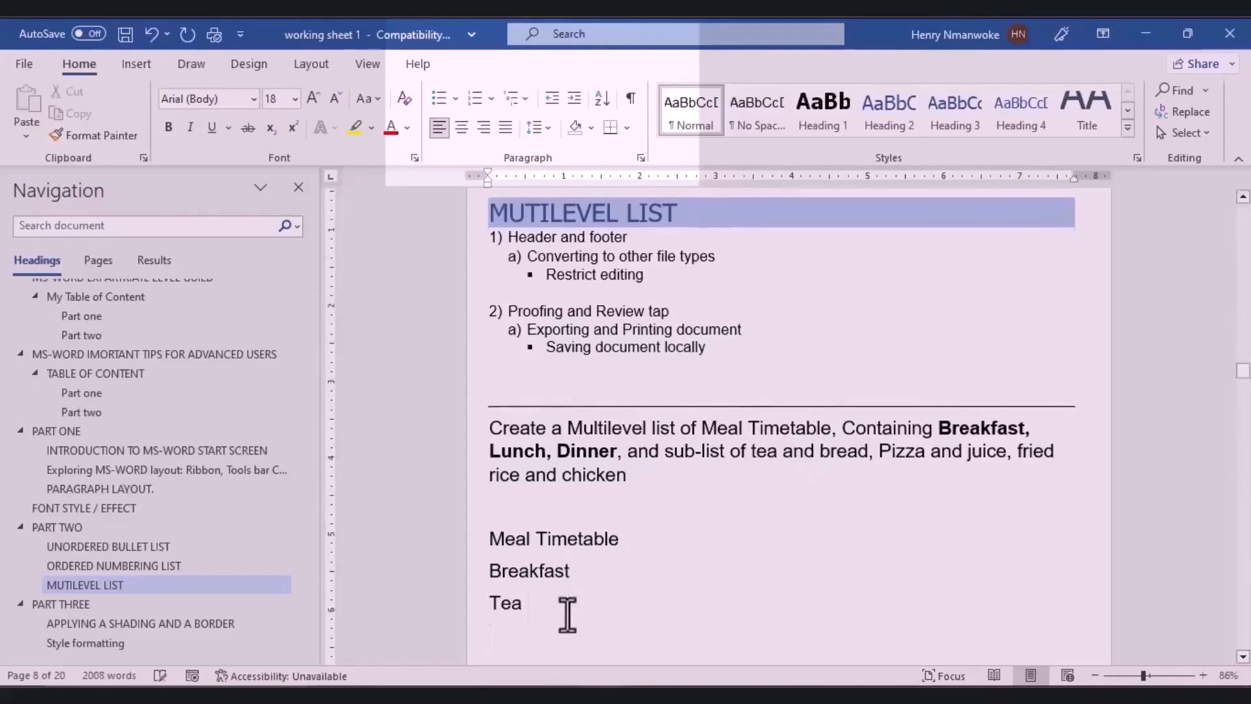
pyautogui.write('brea')
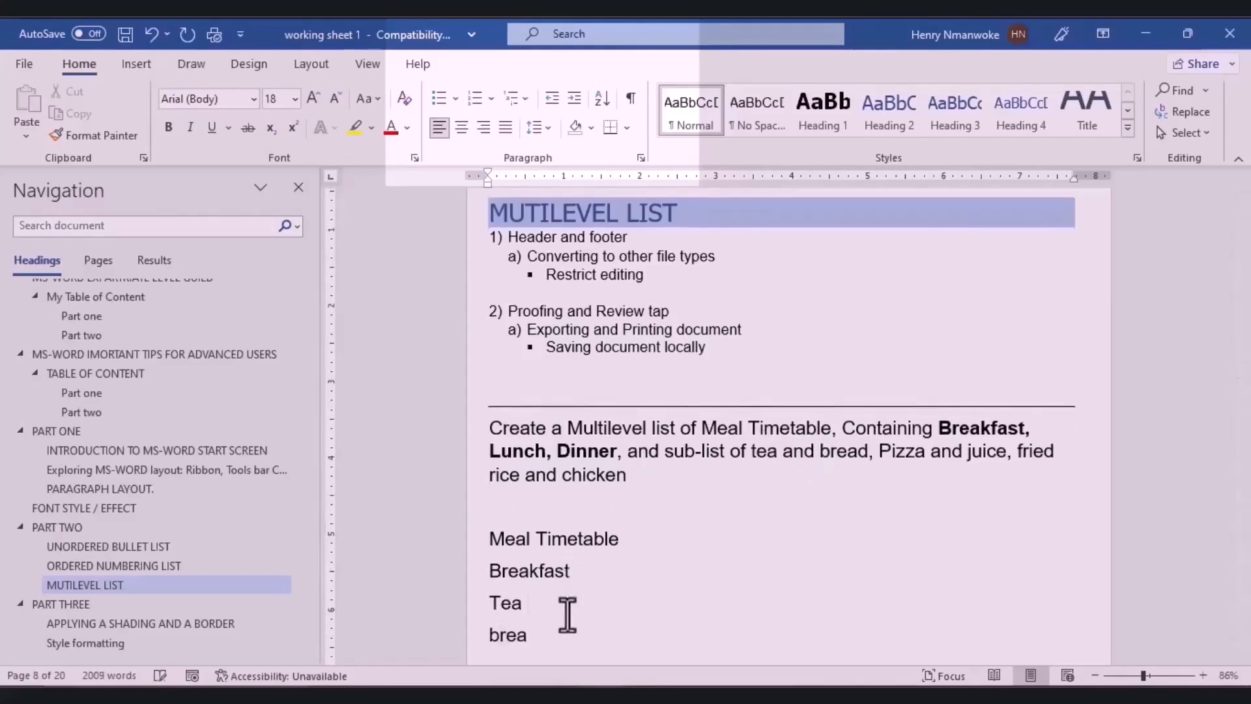
pyautogui.write('d')
pyautogui.press('Return')
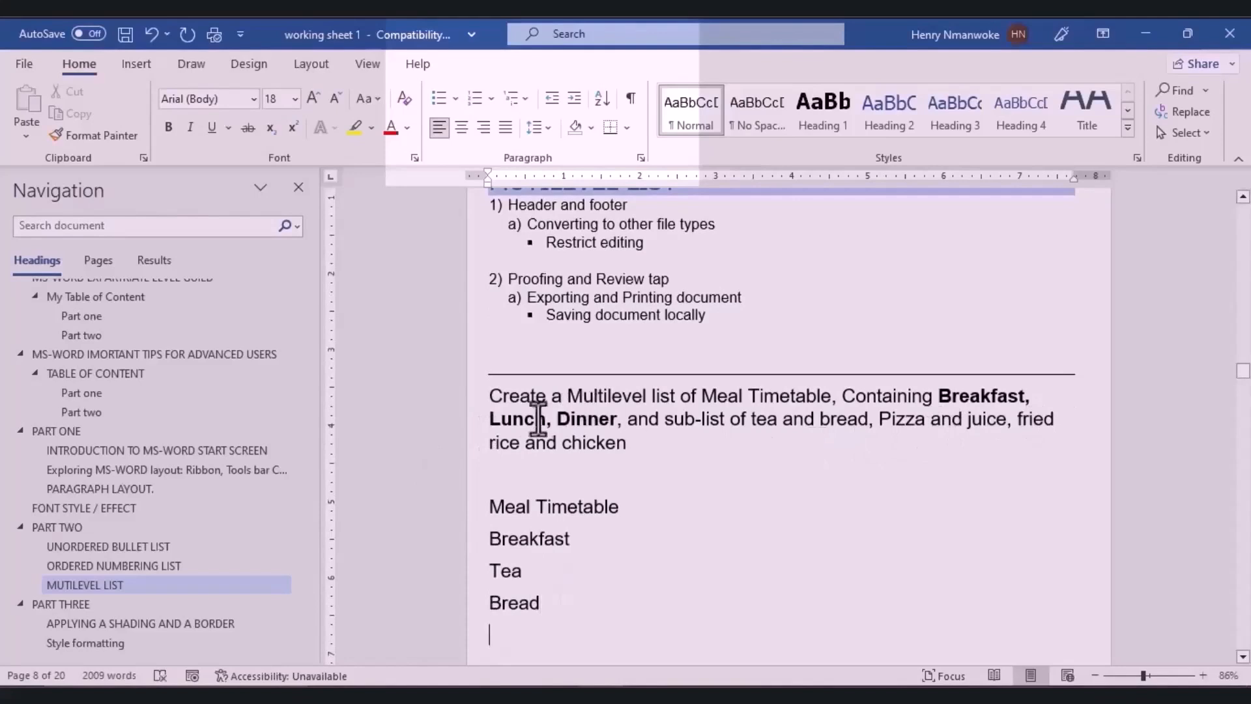
# Enter Lunch, Pizza and Juice on separate lines below Bread.
pyautogui.write('Li')
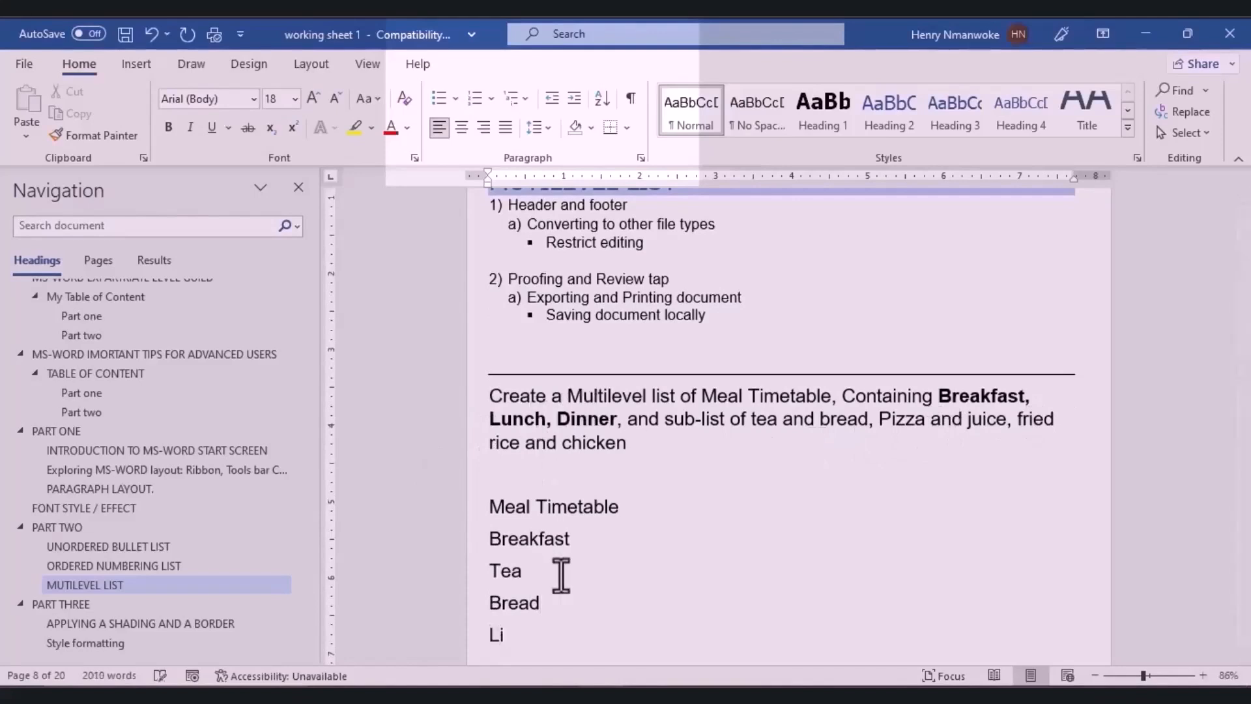
pyautogui.write('unch')
pyautogui.press('Return')
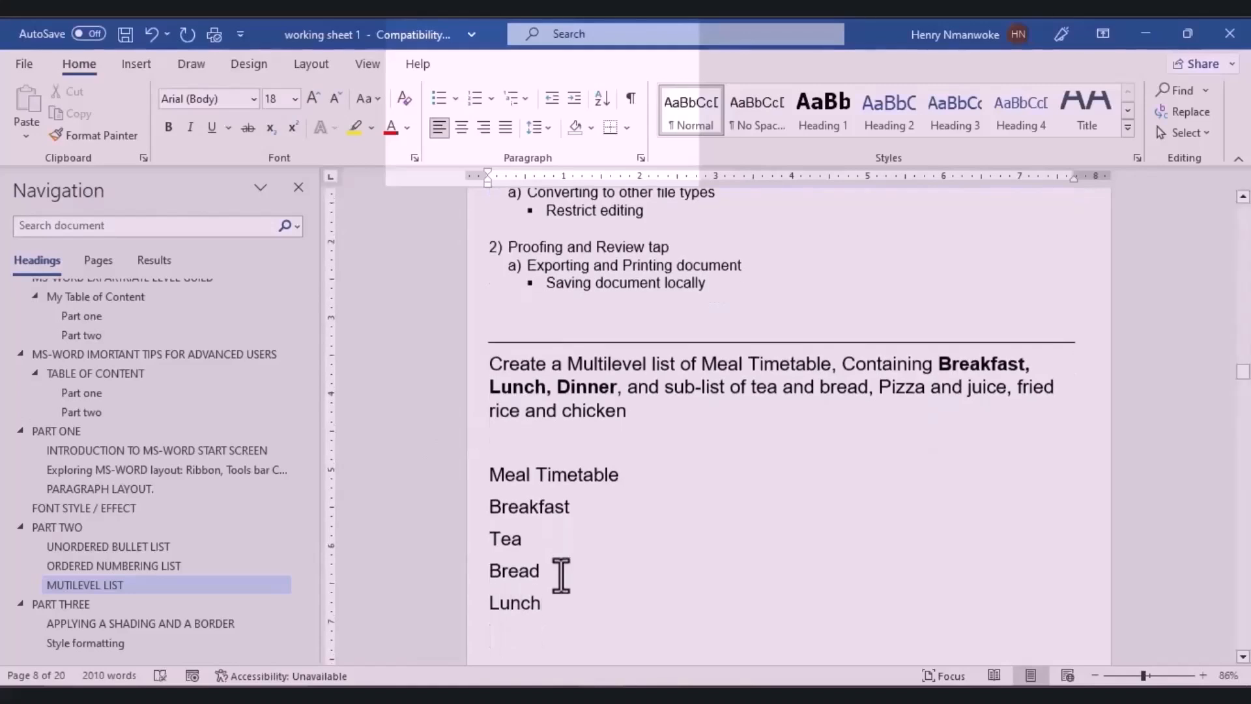
pyautogui.write('pi')
pyautogui.press('BackSpace')
pyautogui.write('i')
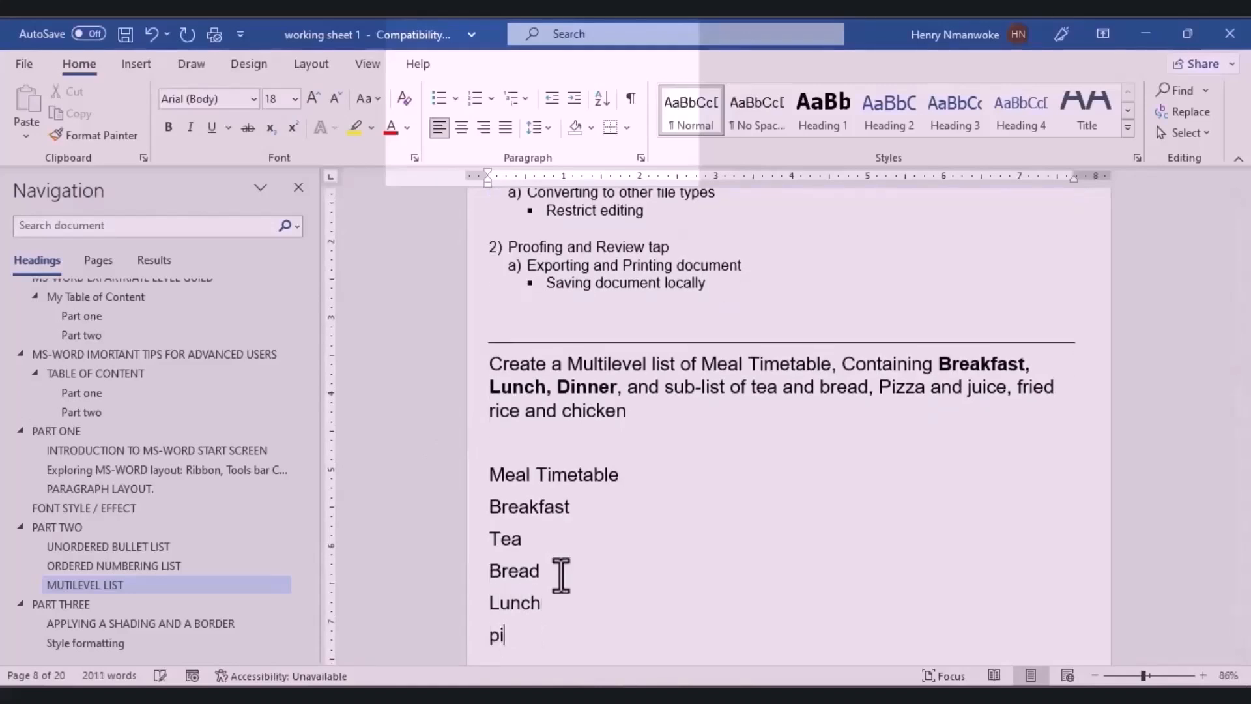
pyautogui.write('zza')
pyautogui.press('Return')
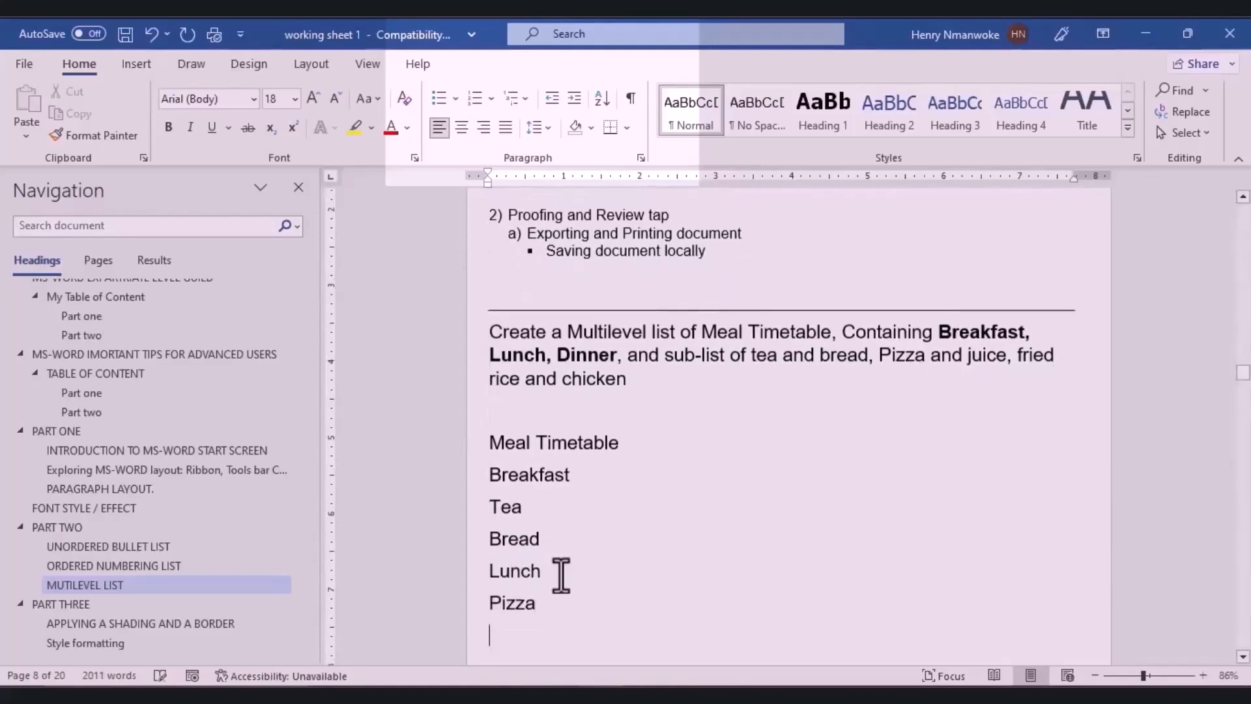
pyautogui.write('Juice')
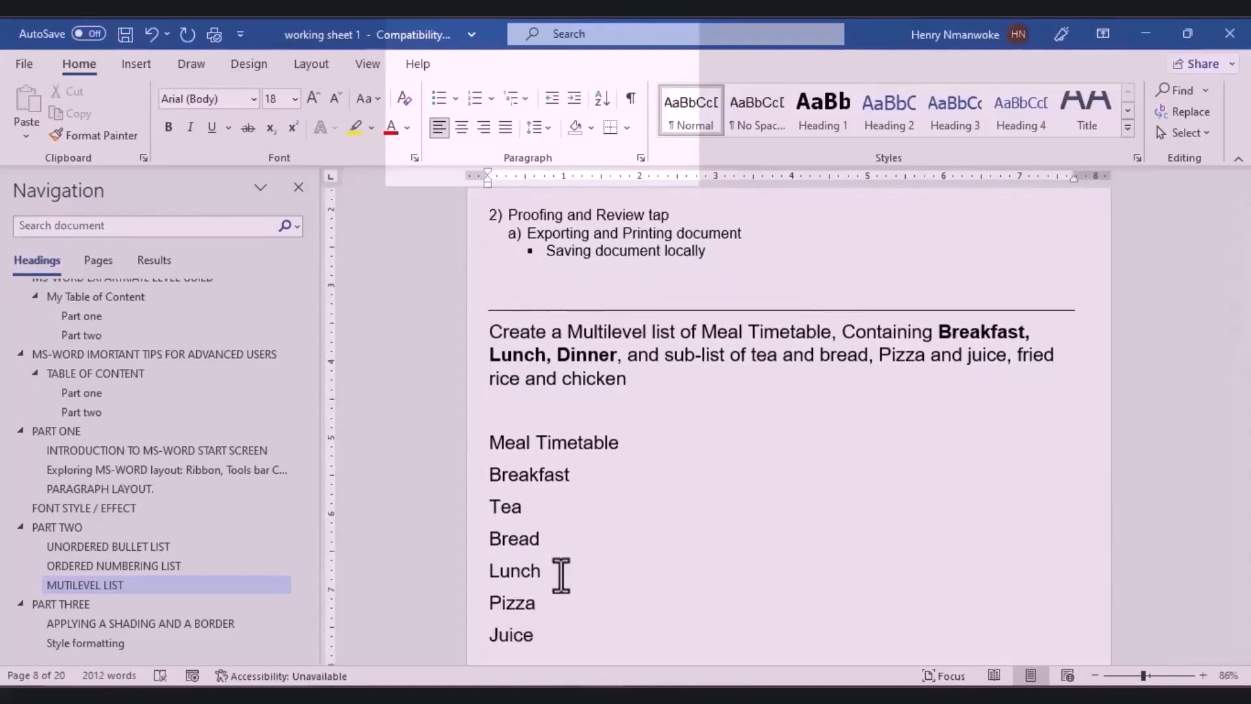
pyautogui.press('Return')
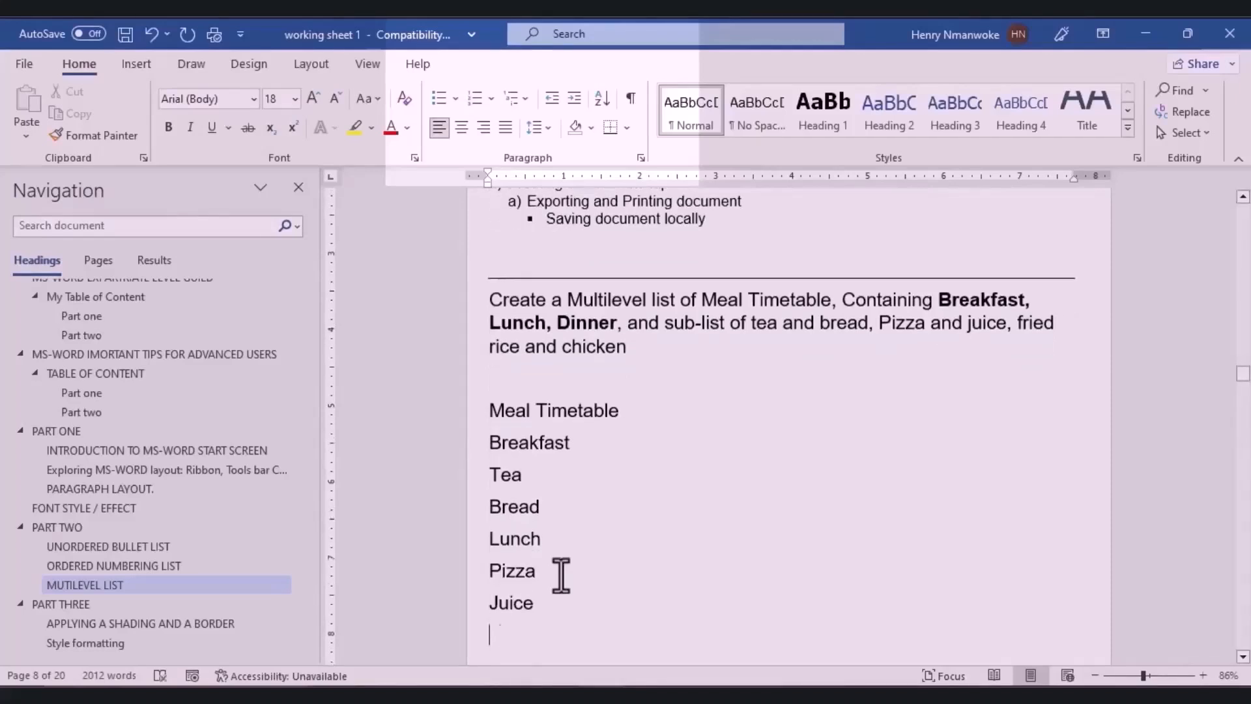
# Enter Dinner, Fried rice and Chicken on separate lines below Juice.
pyautogui.write('dinne')
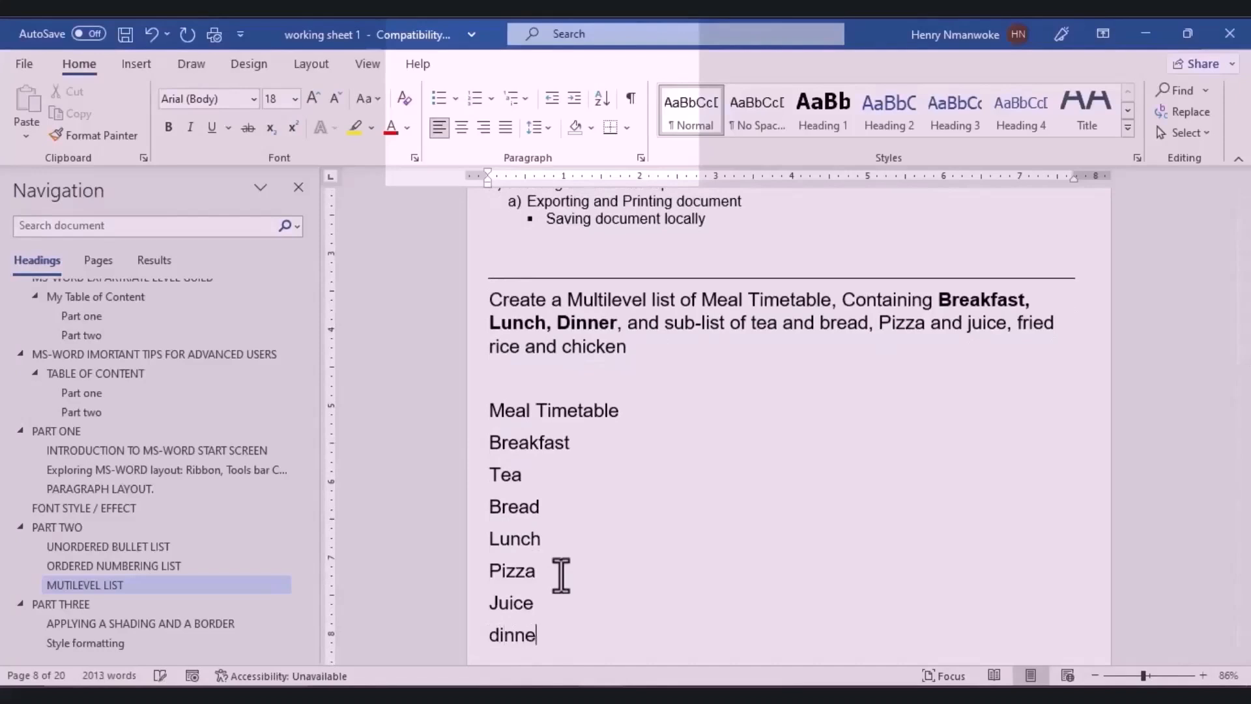
pyautogui.write('r')
pyautogui.press('Return')
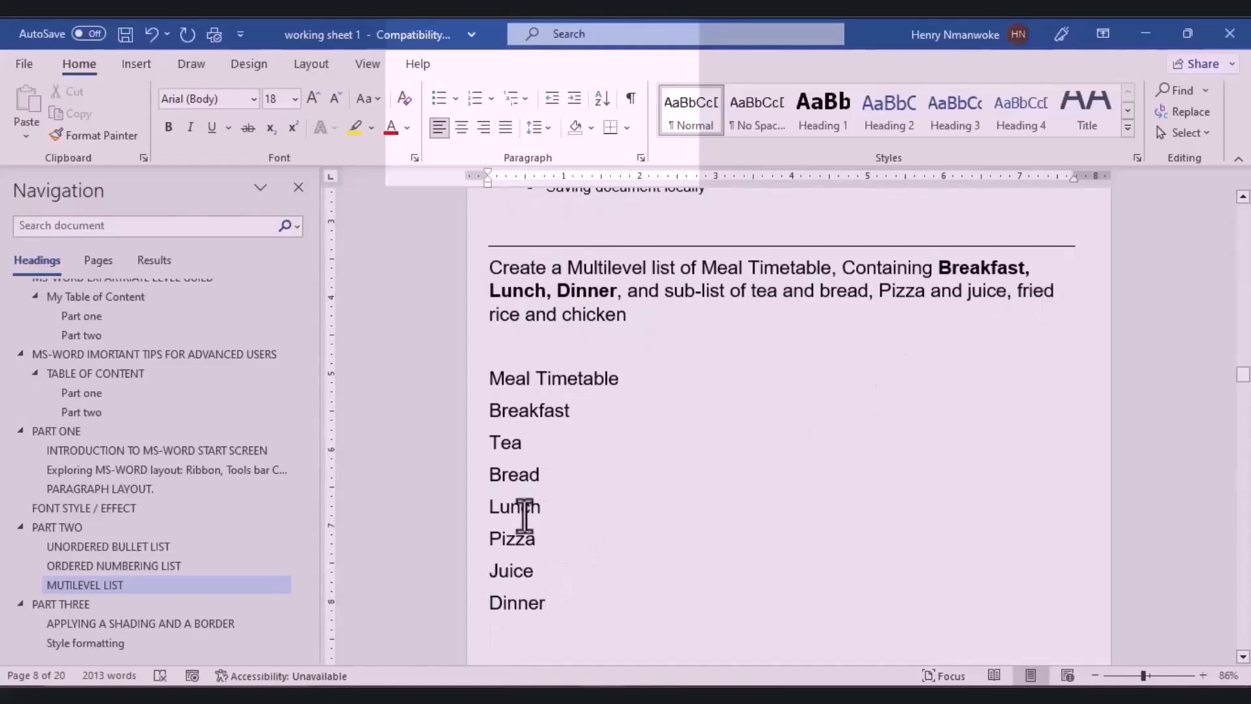
pyautogui.write('Frie')
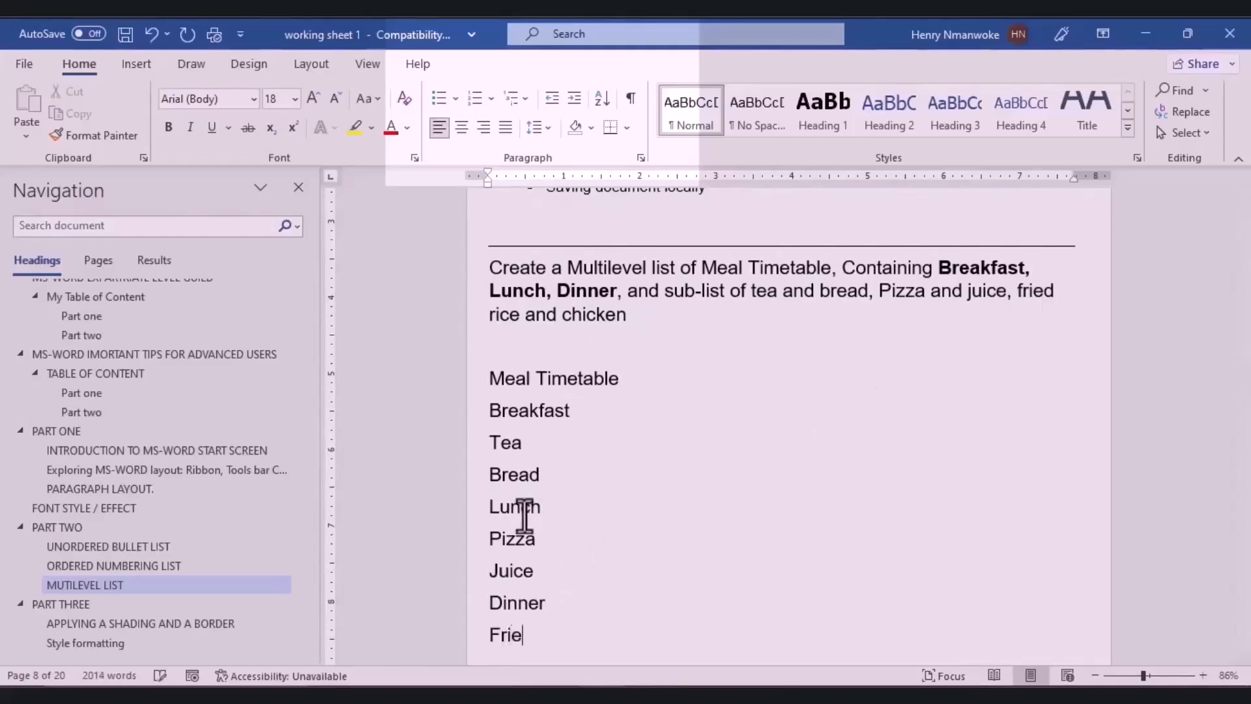
pyautogui.write('d rice')
pyautogui.press('Return')
pyautogui.write('ch')
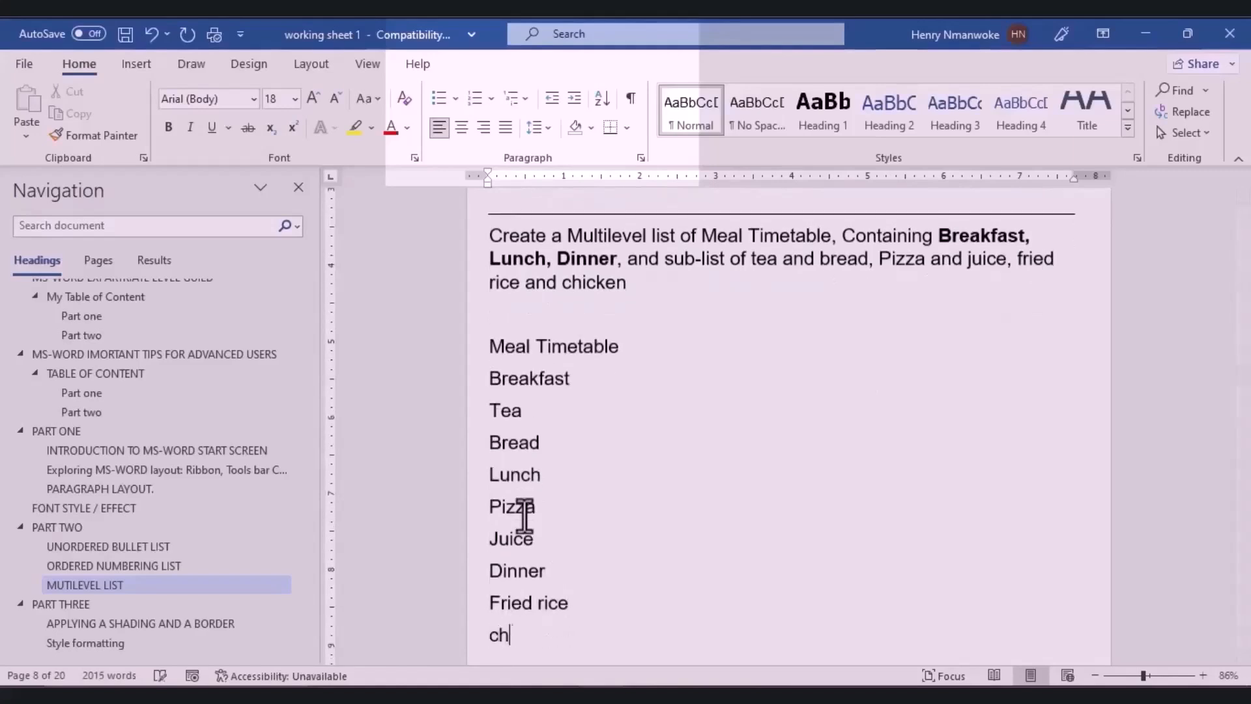
pyautogui.write('ick')
pyautogui.press('BackSpace')
pyautogui.write('ken')
pyautogui.click(525, 511)
pyautogui.press('BackSpace')
pyautogui.click(554, 639)
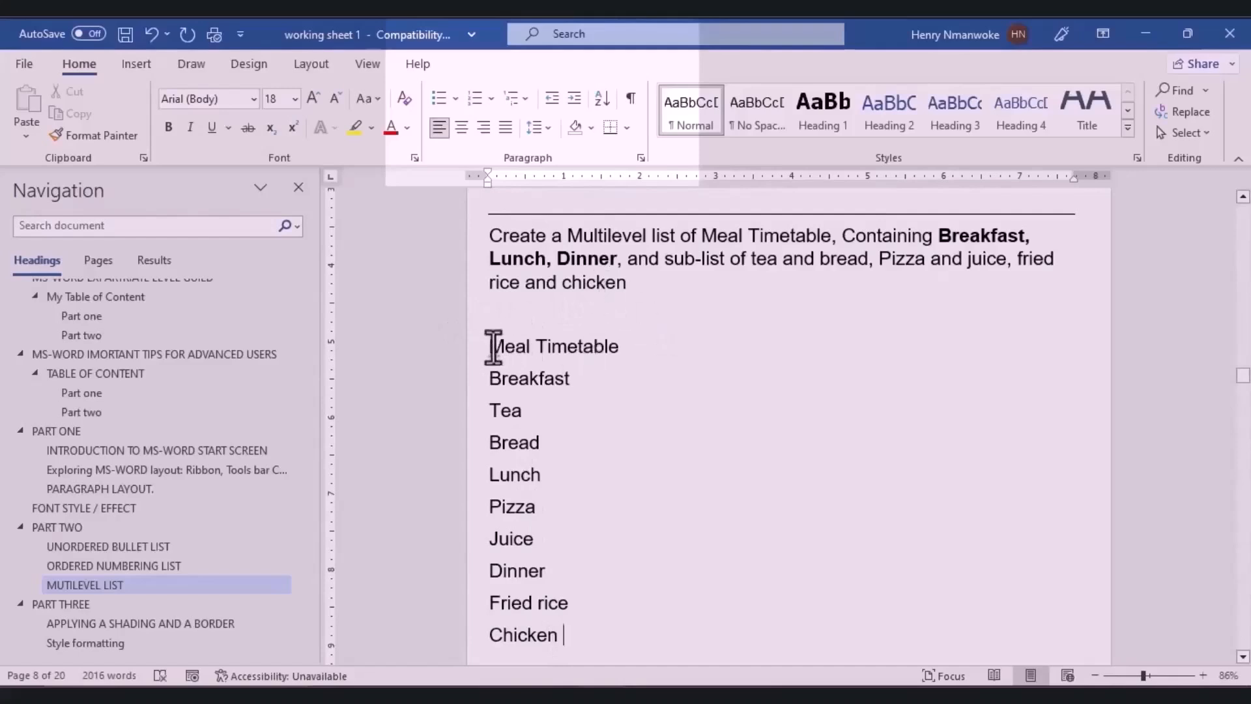
# Turn the lines from Meal Timetable through Chicken into a multilevel list with the 1. a. i. format.
pyautogui.moveTo(488, 346); pyautogui.dragTo(594, 626)
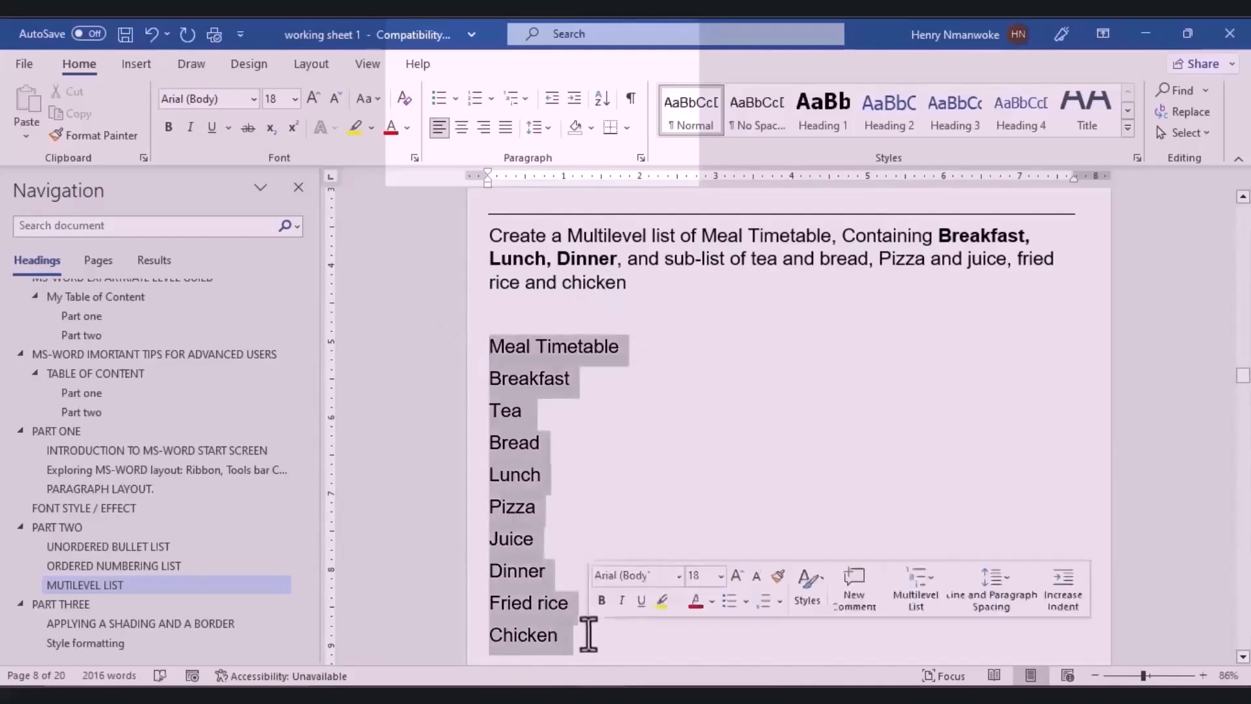
pyautogui.click(522, 99)
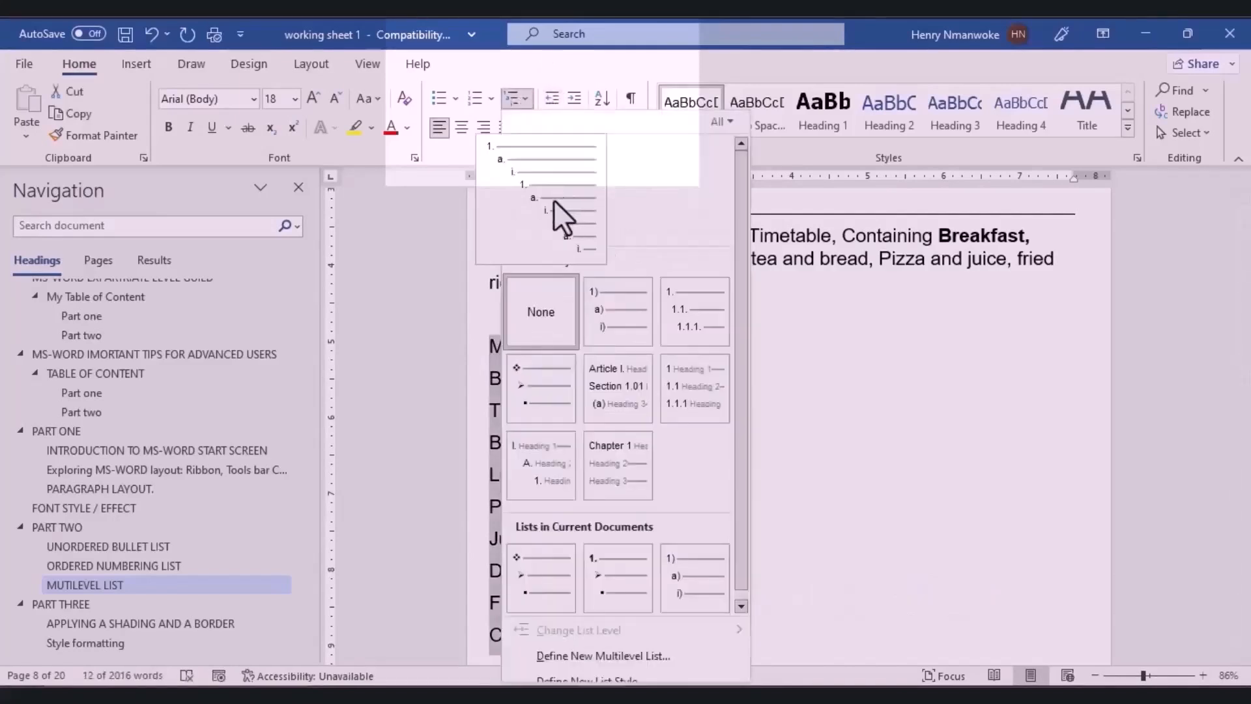
pyautogui.click(553, 200)
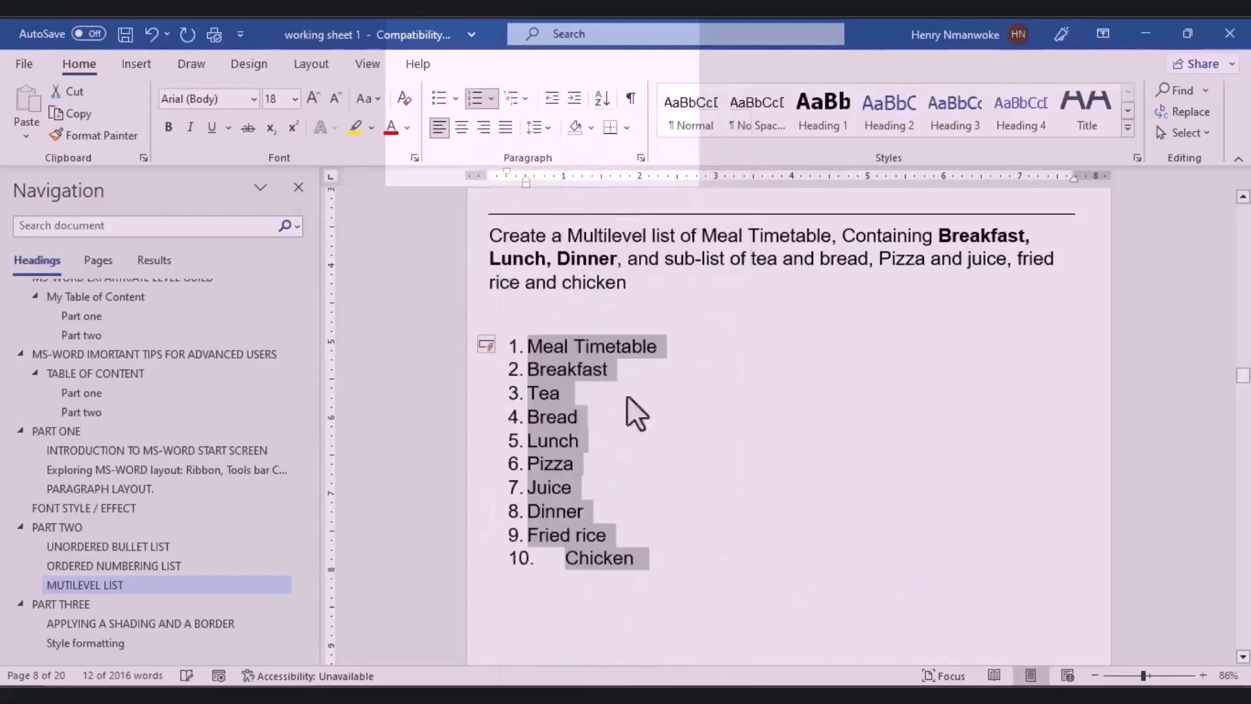
pyautogui.click(681, 488)
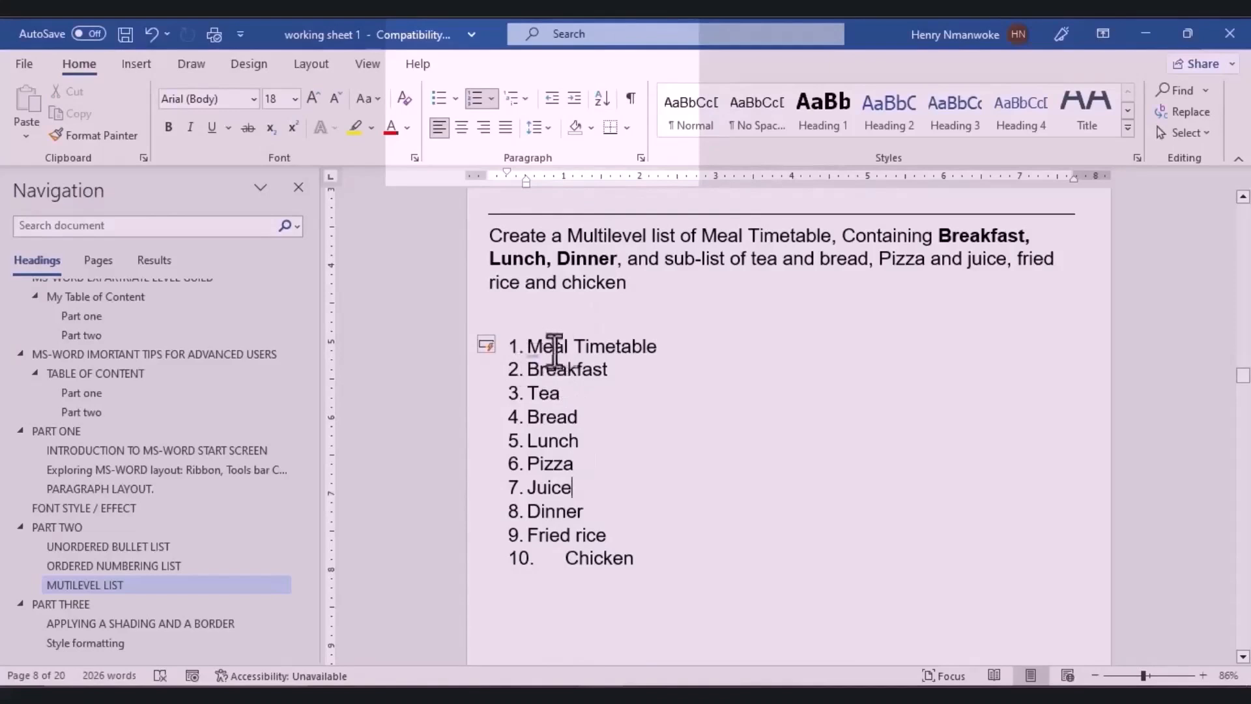
# Demote Breakfast to the second list level under Meal Timetable and Tea to the third level under Breakfast.
pyautogui.click(526, 370)
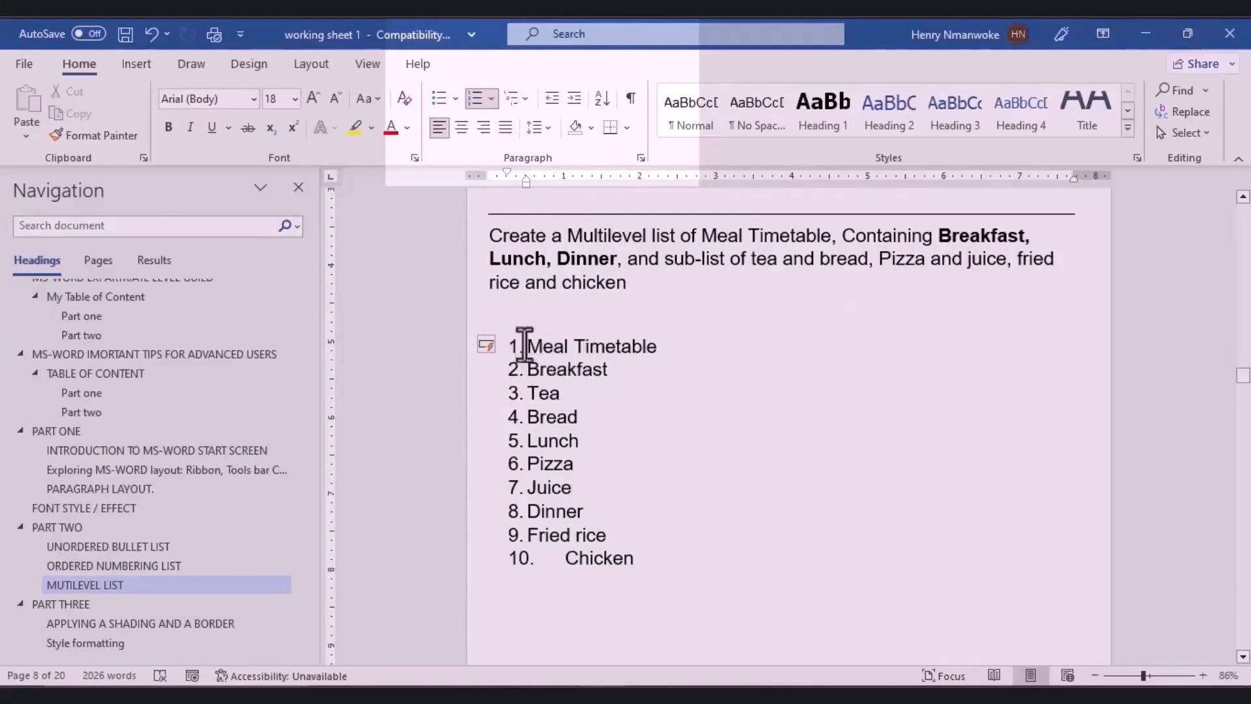
pyautogui.click(573, 98)
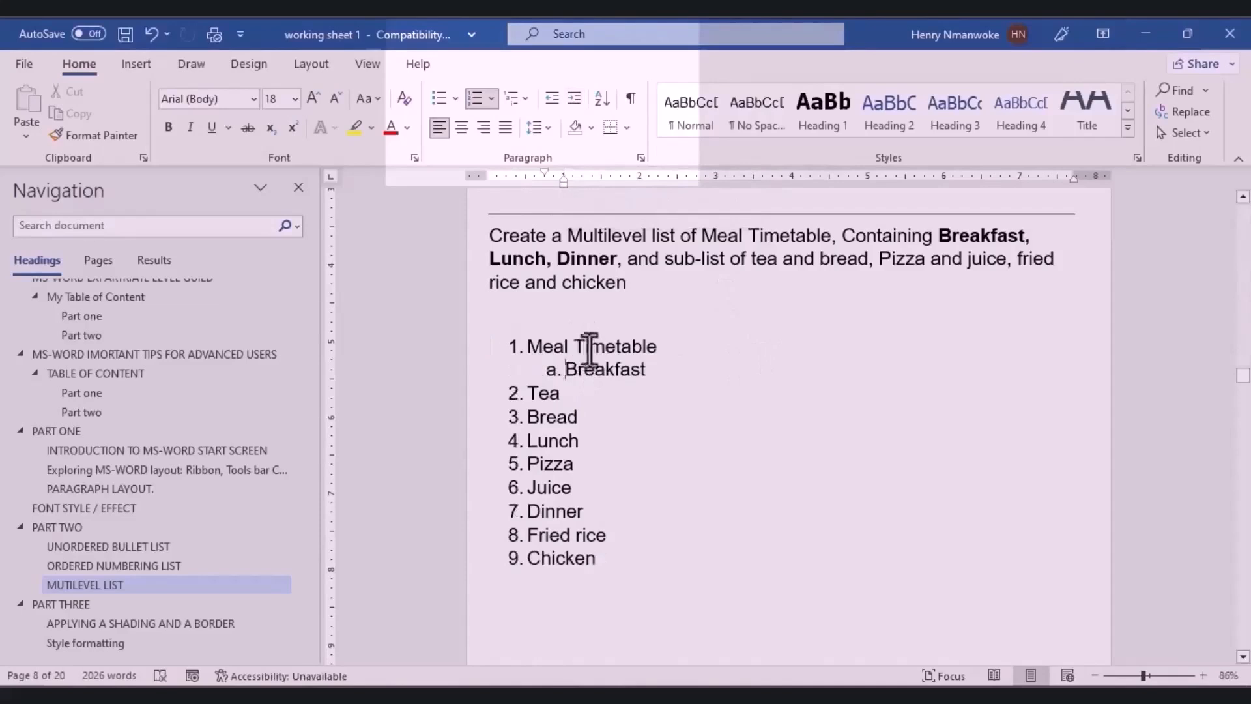
pyautogui.click(525, 395)
pyautogui.doubleClick(531, 395)
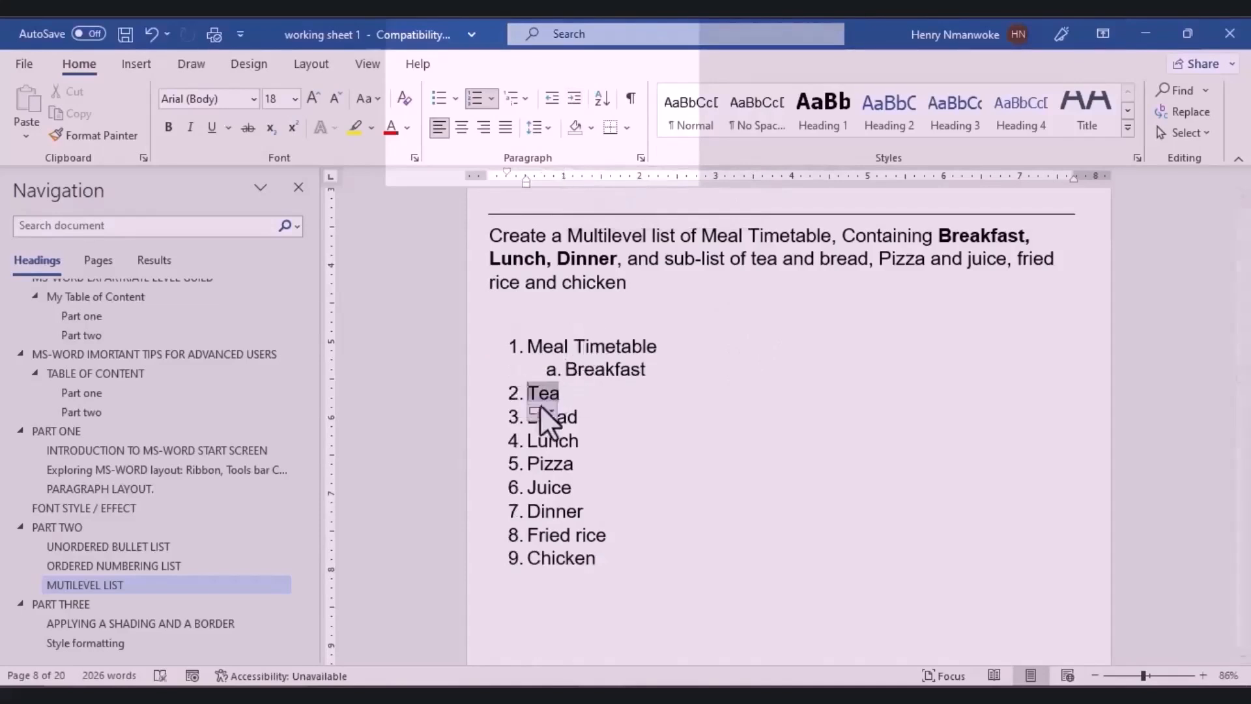
pyautogui.click(573, 393)
pyautogui.click(503, 409)
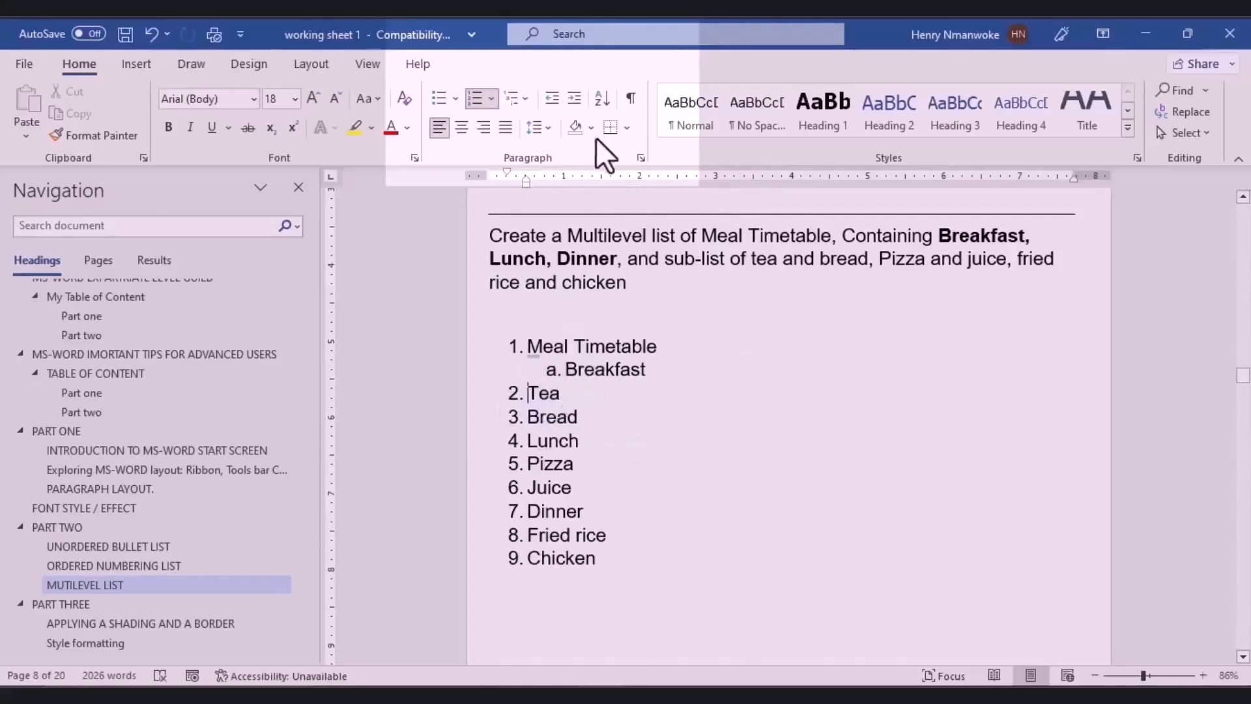
pyautogui.click(577, 95)
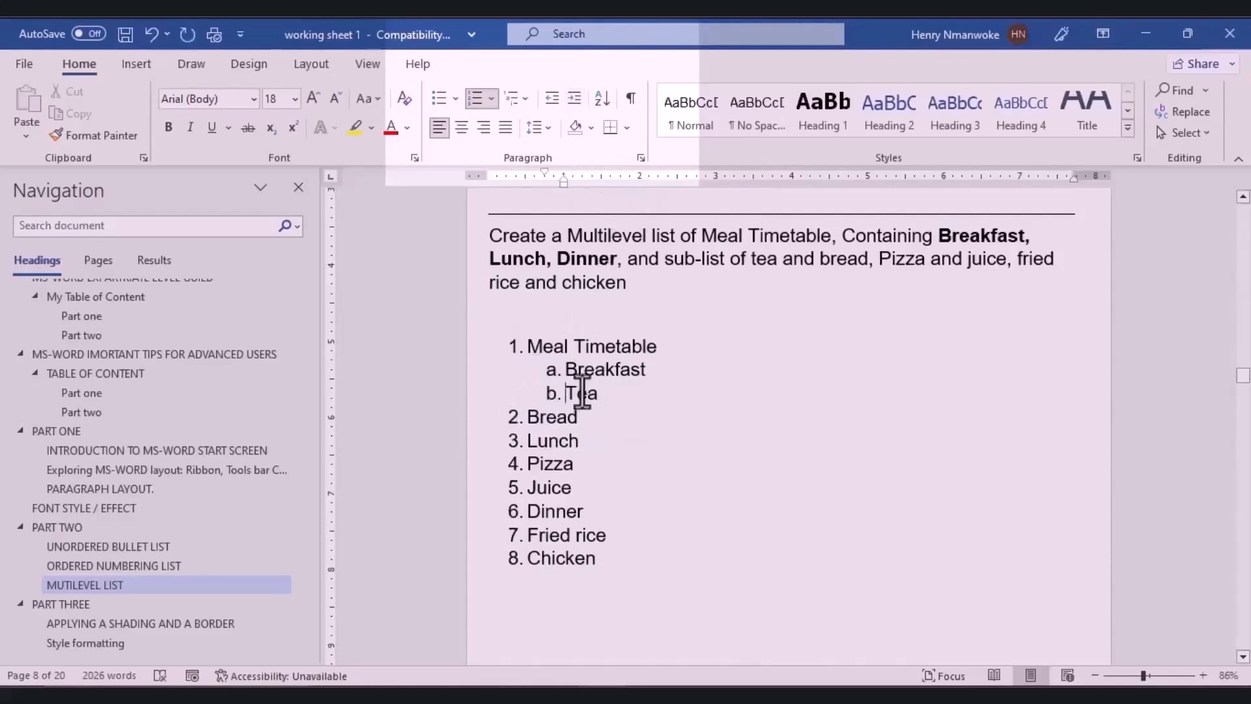
pyautogui.click(570, 98)
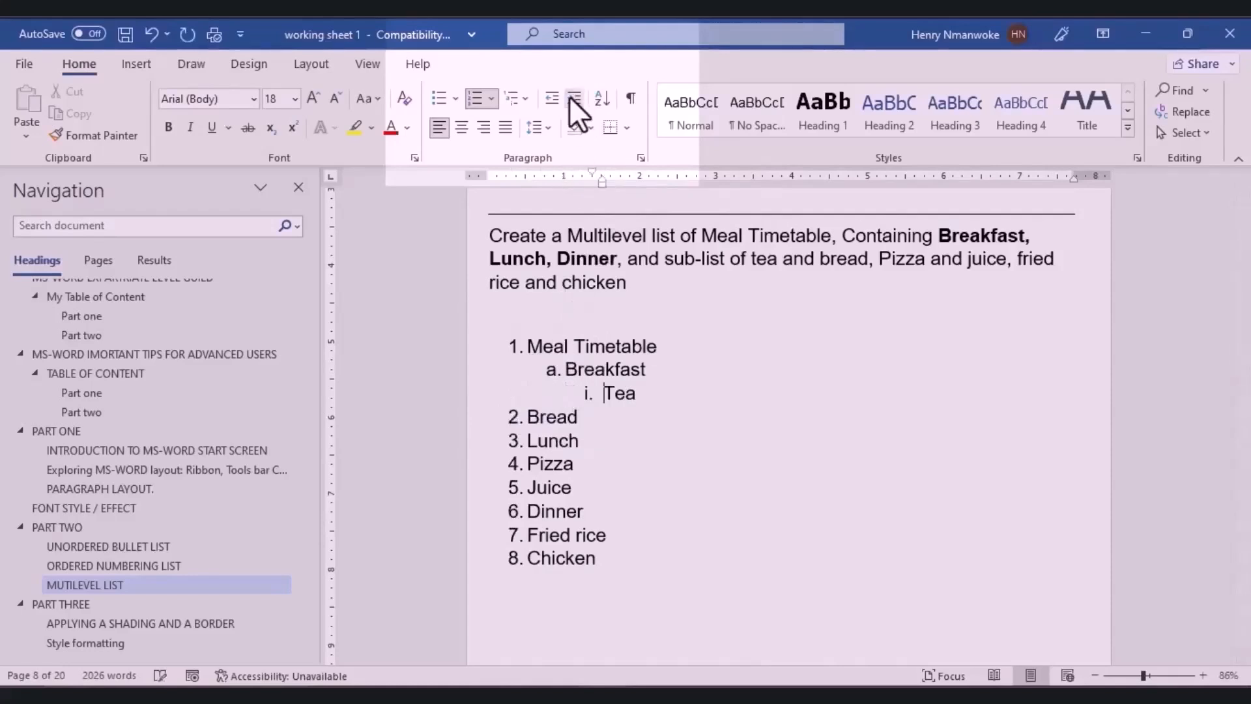
# Demote Bread to the third list level so it follows Tea under Breakfast.
pyautogui.click(518, 417)
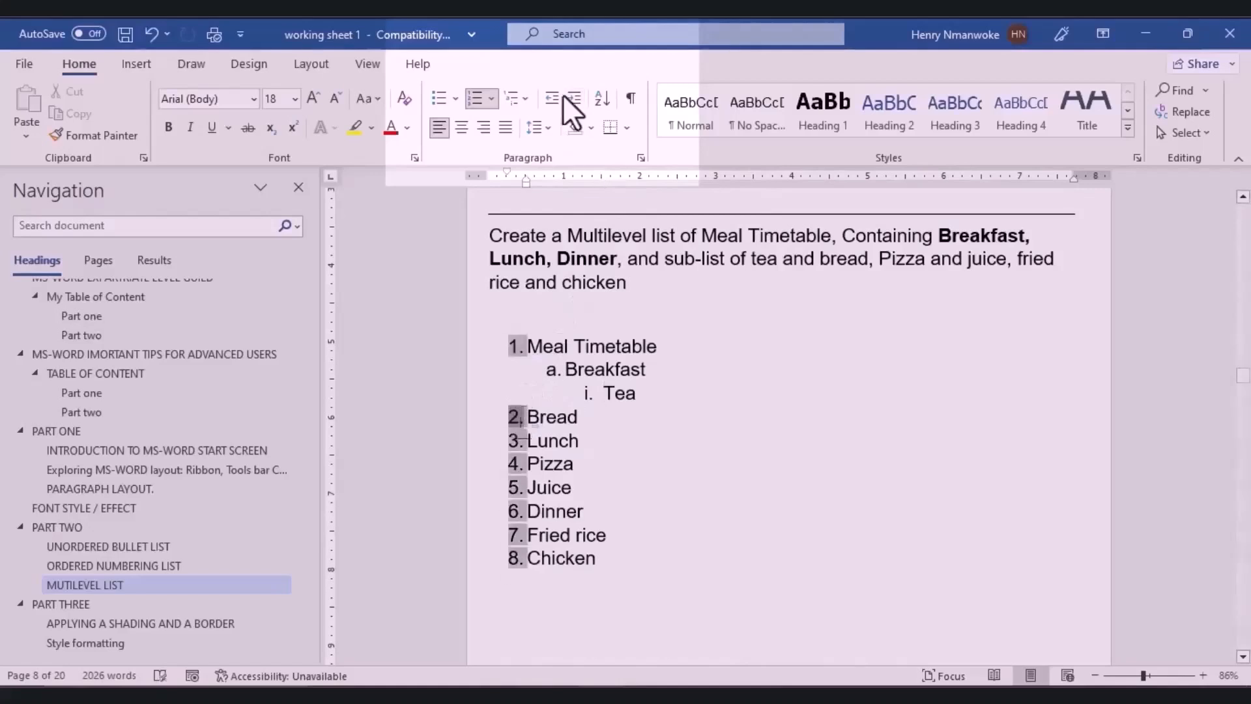
pyautogui.click(527, 417)
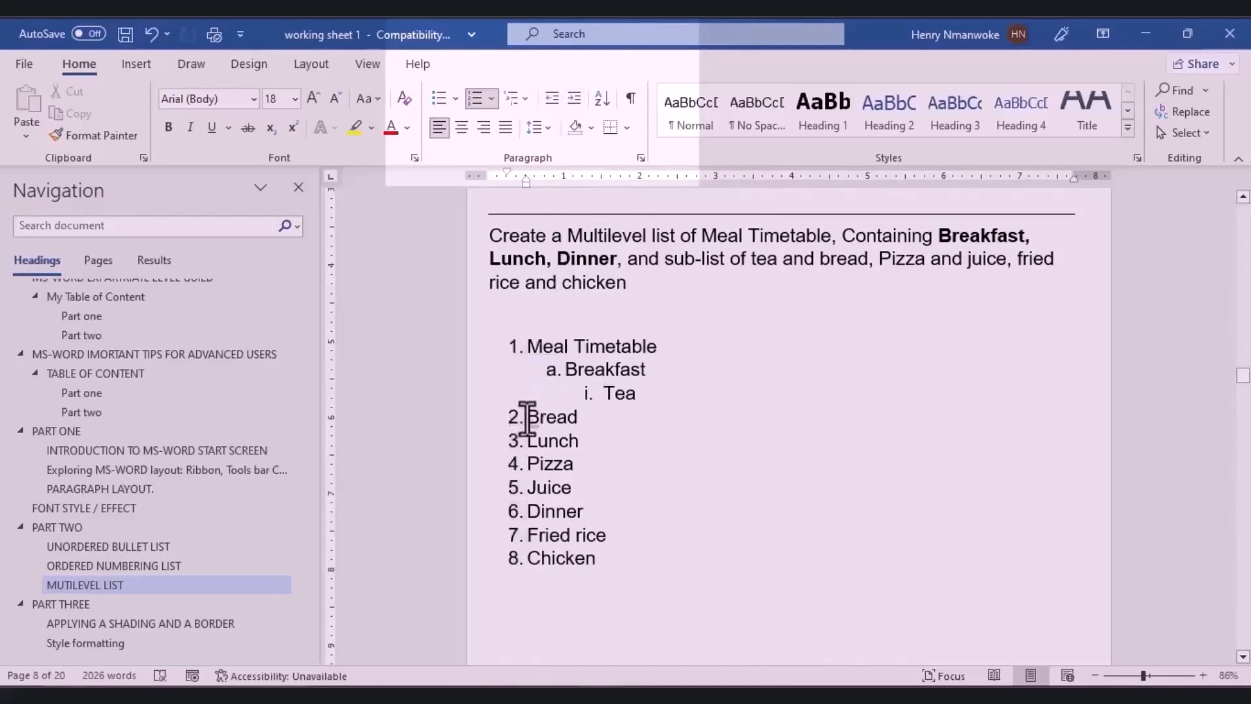
pyautogui.click(572, 97)
pyautogui.click(572, 97)
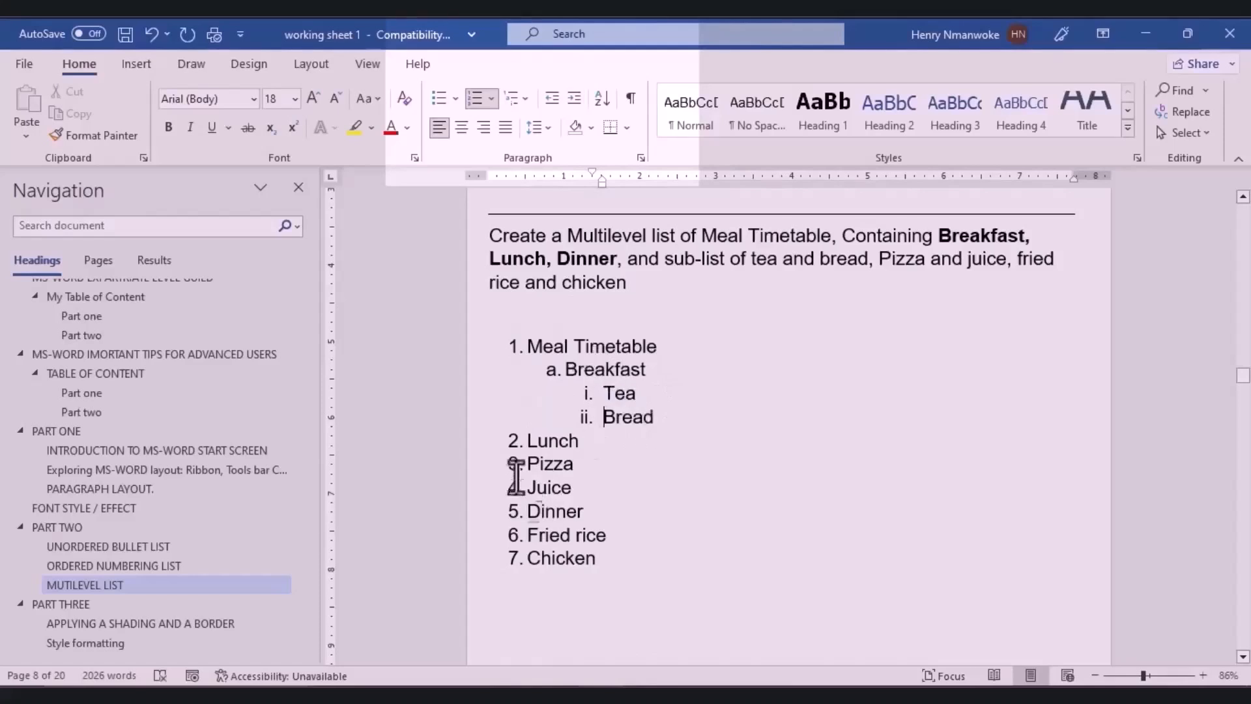
# Demote Lunch to the second list level, with Pizza and Juice at the third level under it.
pyautogui.click(525, 441)
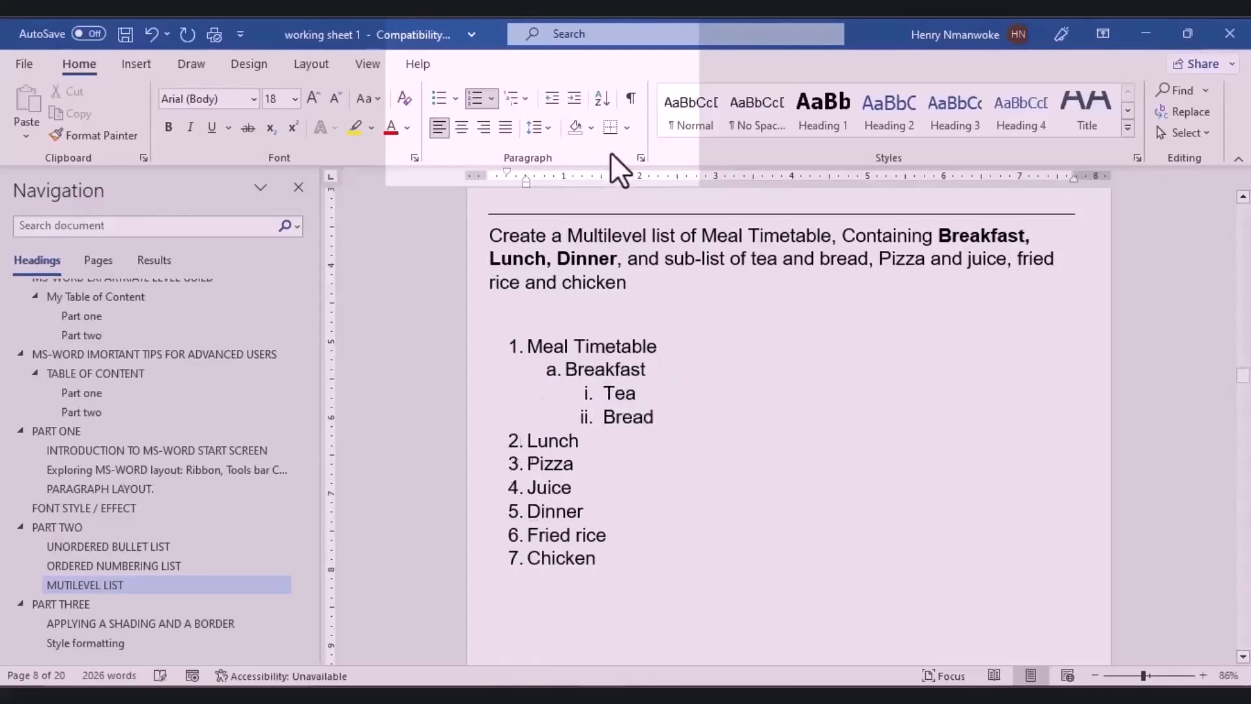
pyautogui.click(569, 96)
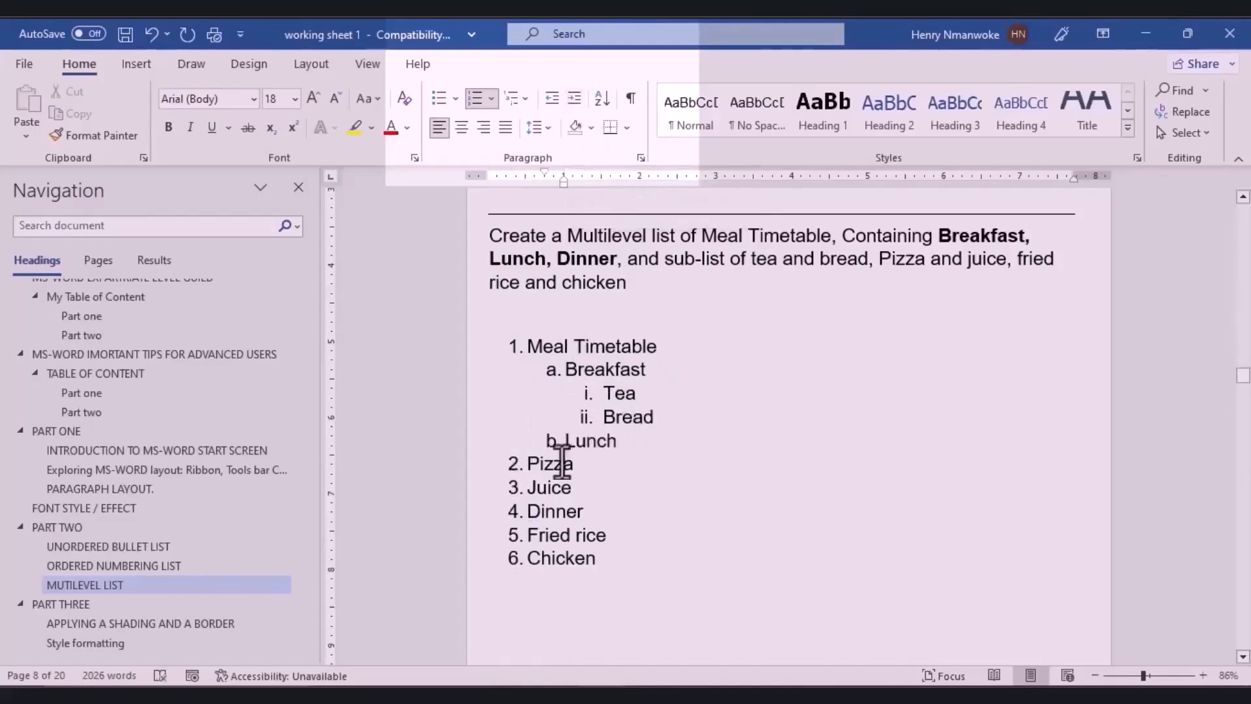
pyautogui.click(525, 464)
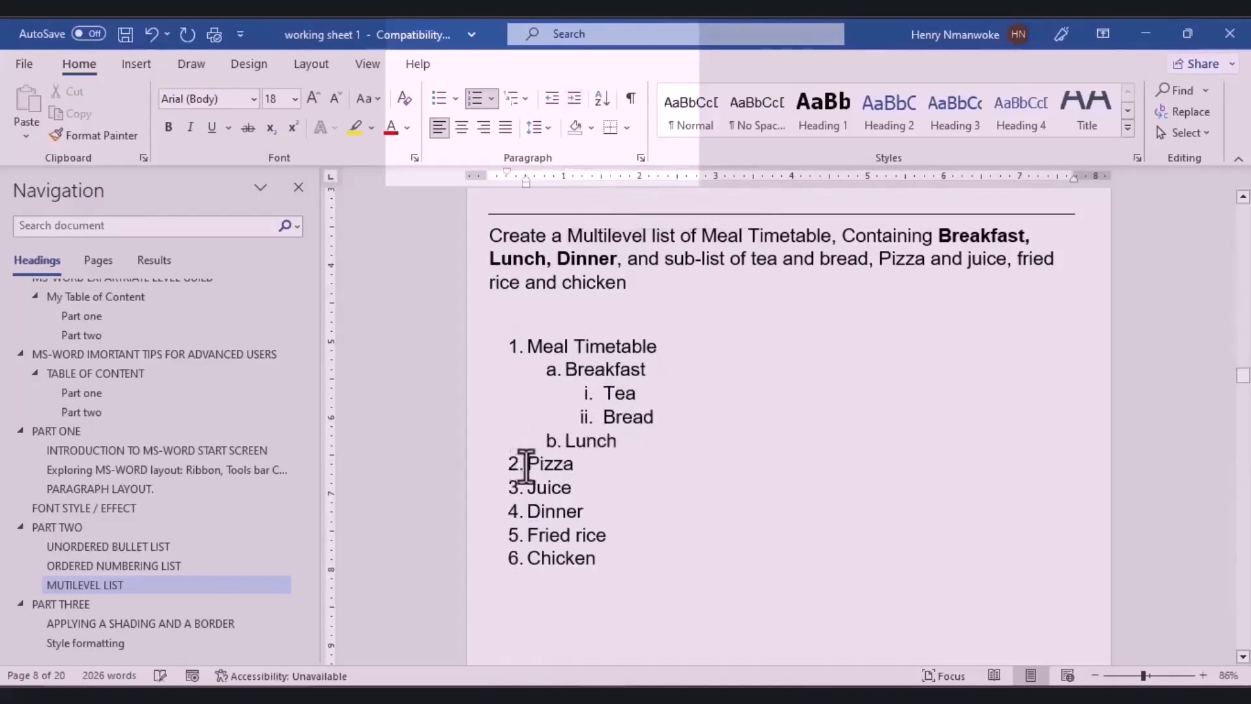
pyautogui.click(569, 102)
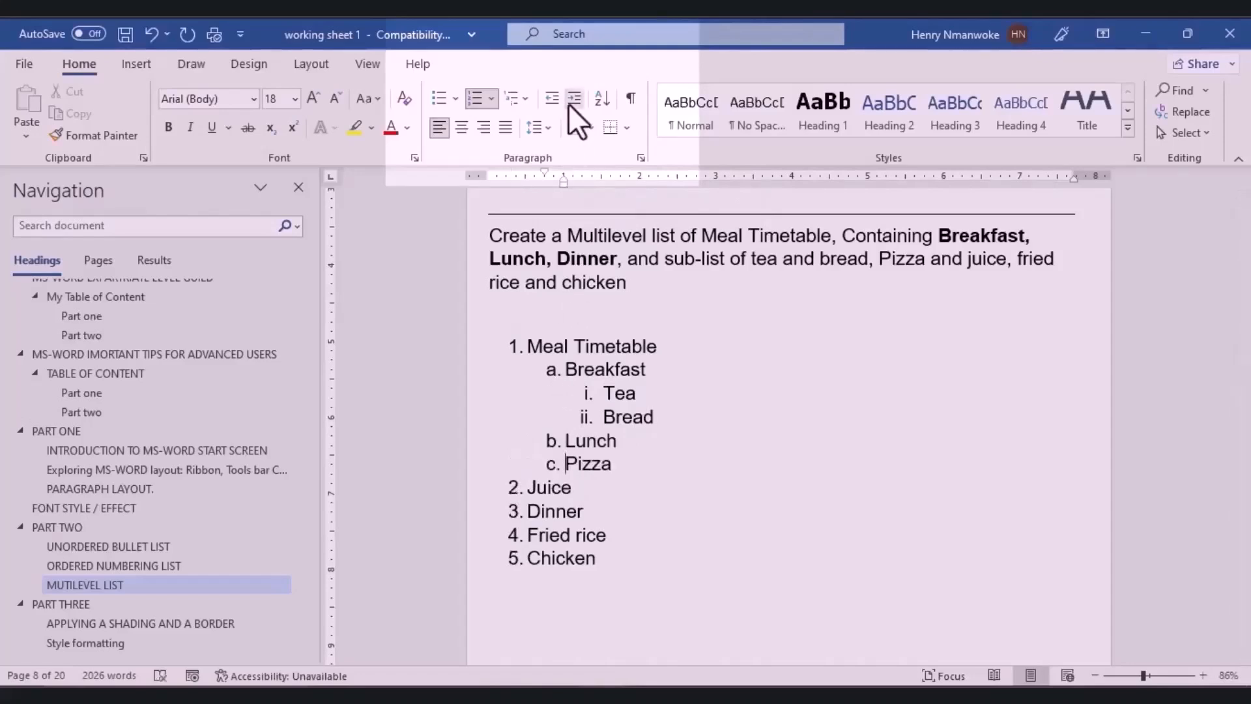
pyautogui.click(568, 99)
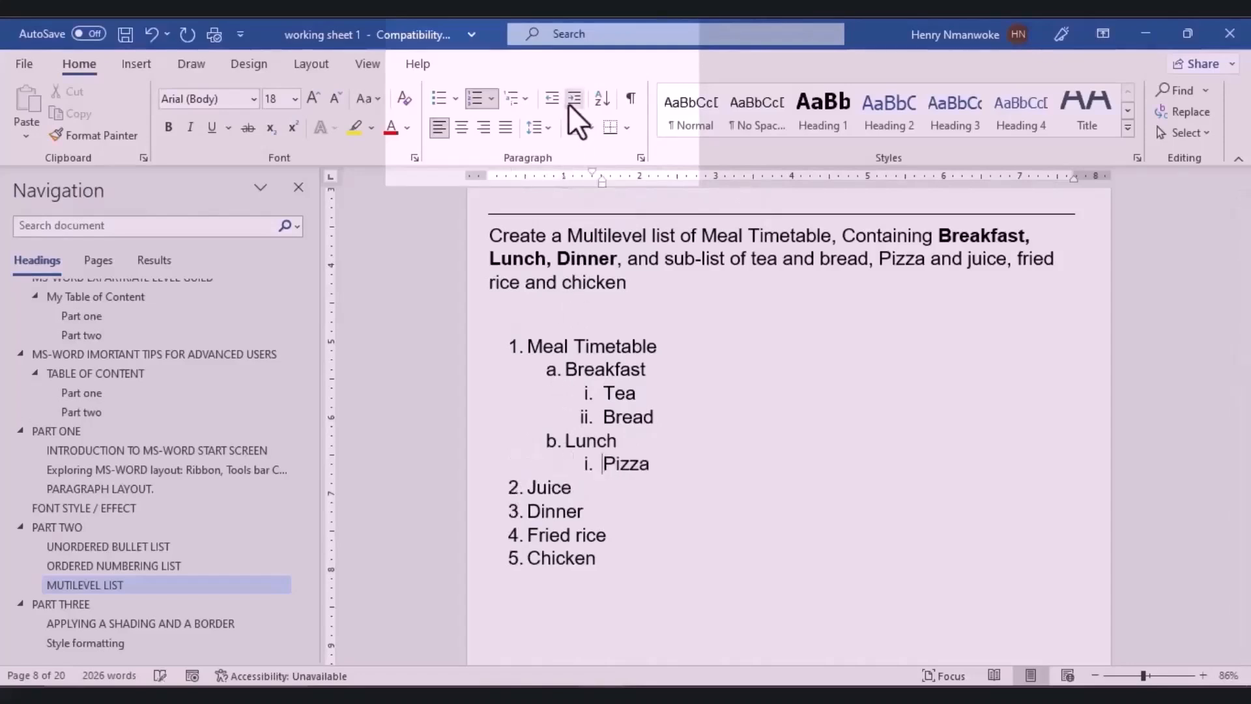
pyautogui.click(528, 487)
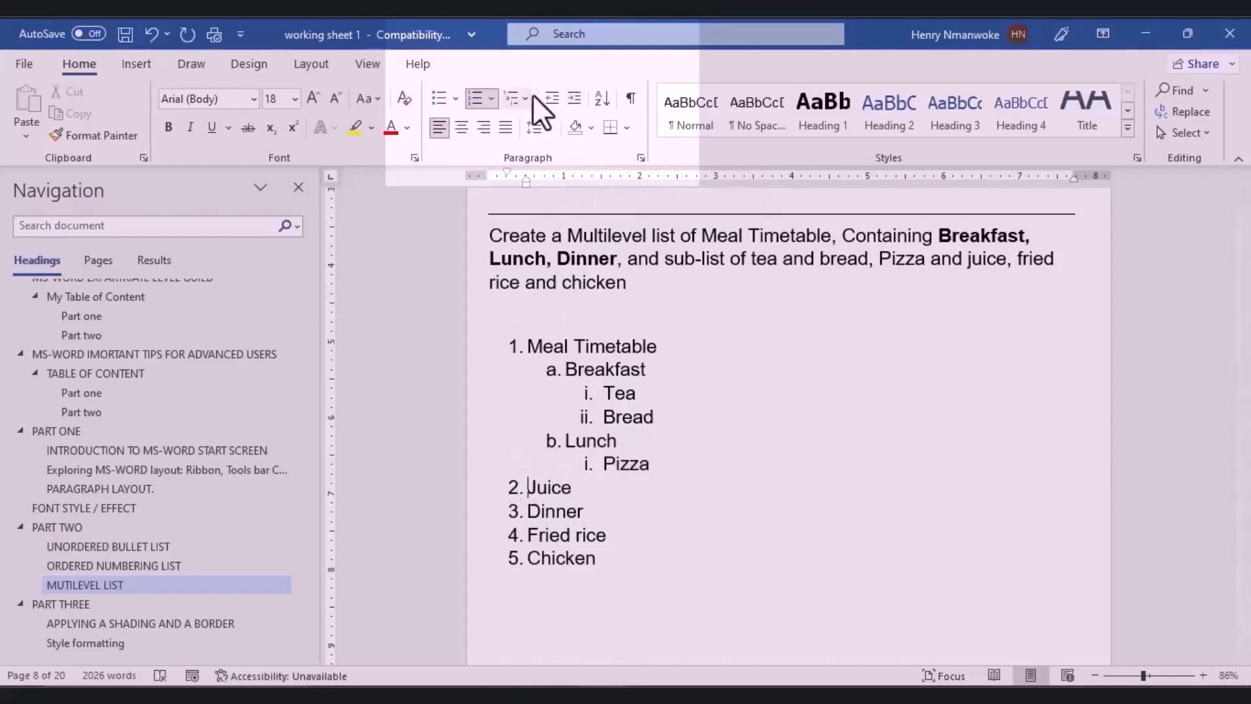
pyautogui.click(570, 97)
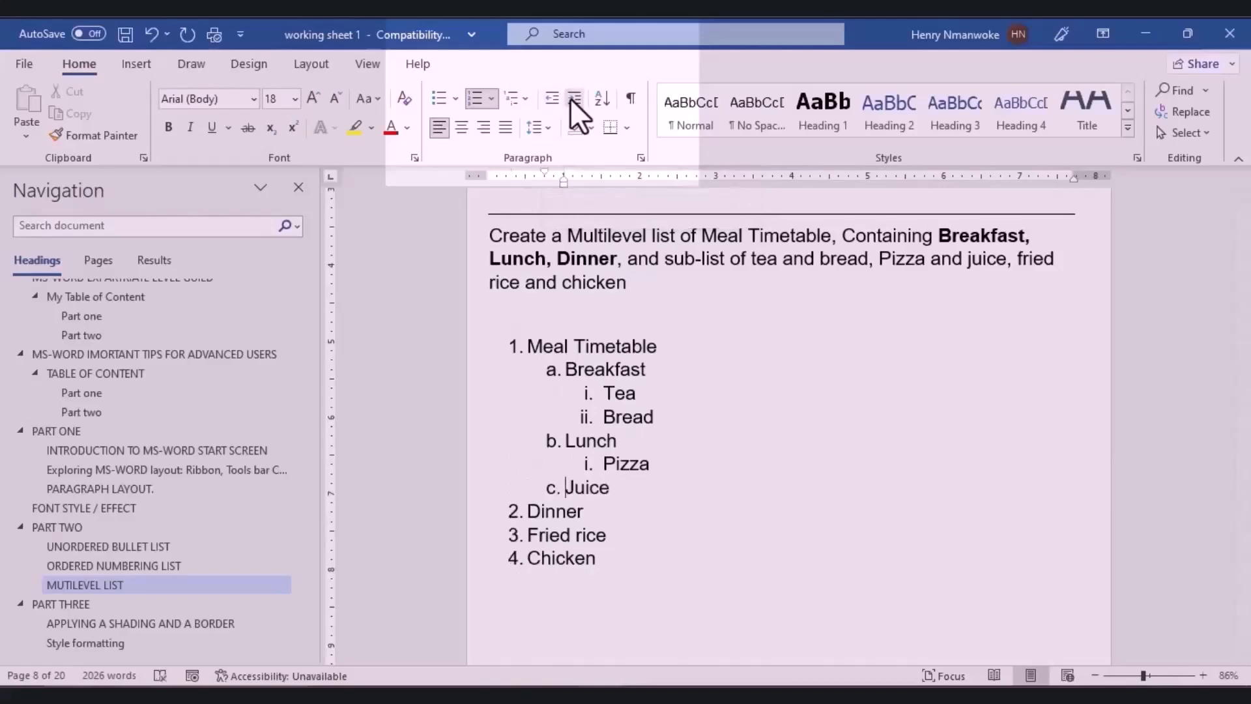
pyautogui.click(569, 98)
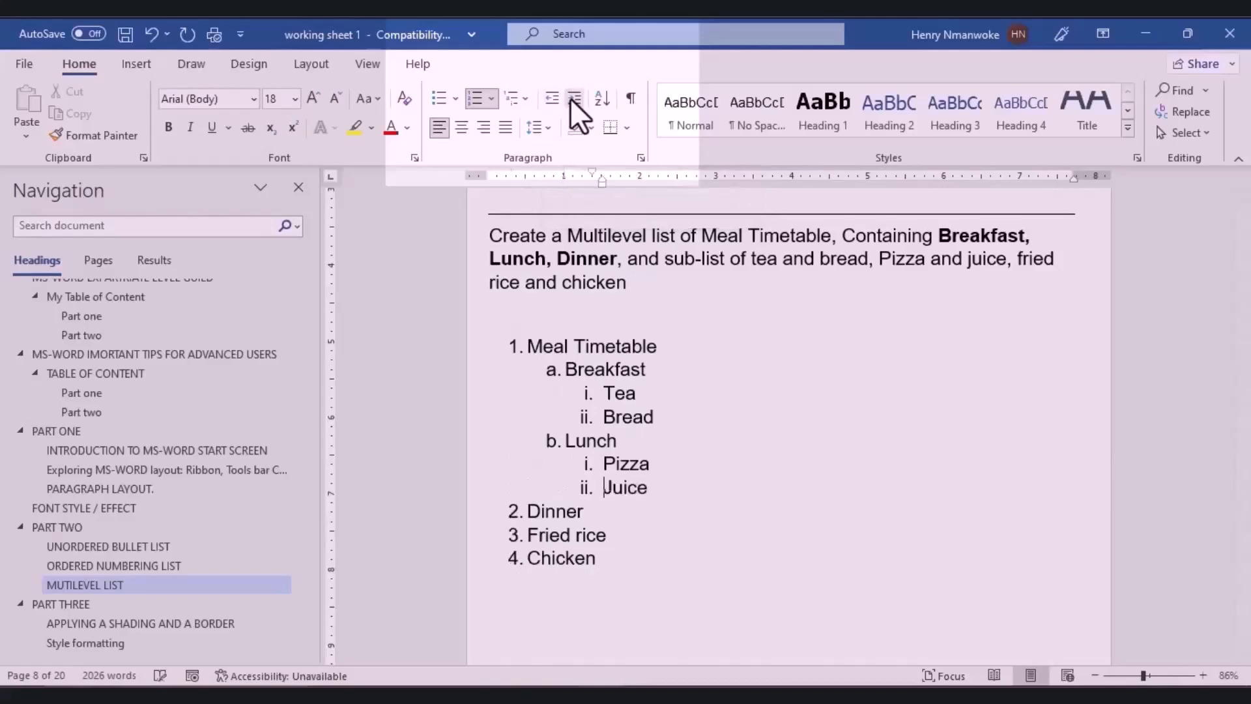
# Demote Dinner to the second list level and Fried rice to the third level under it.
pyautogui.click(526, 511)
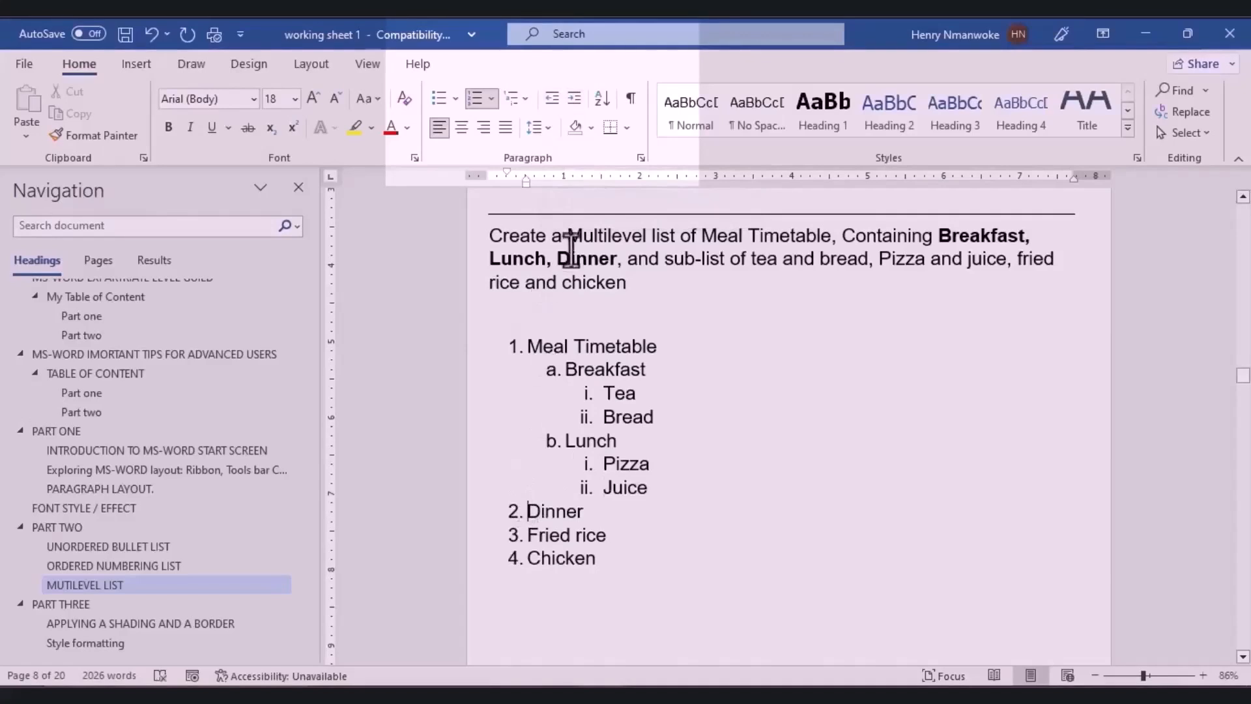
pyautogui.click(574, 98)
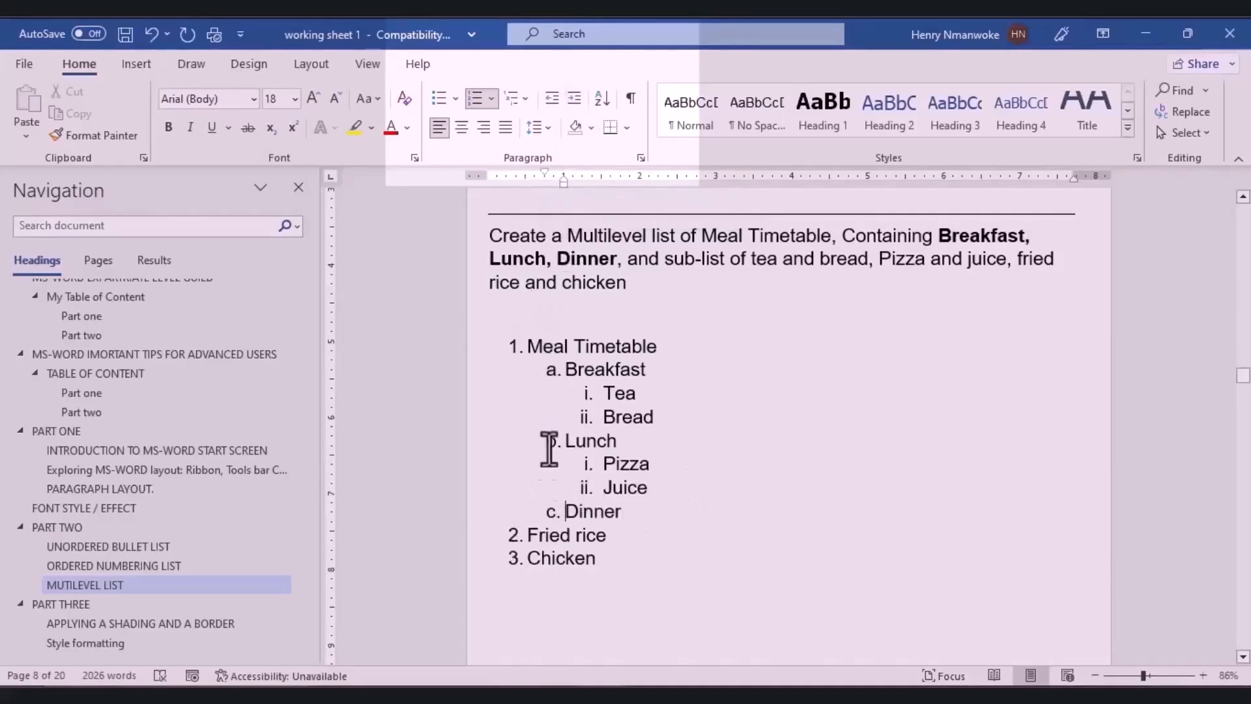
pyautogui.click(525, 535)
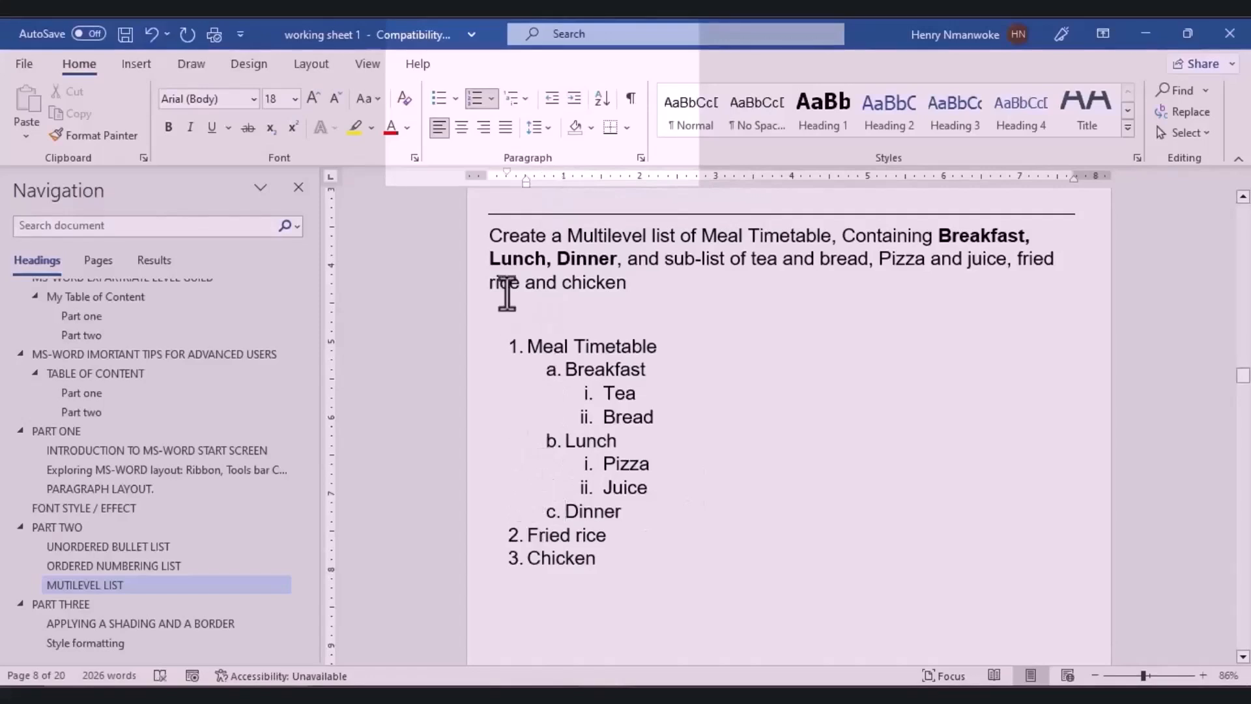
pyautogui.click(568, 100)
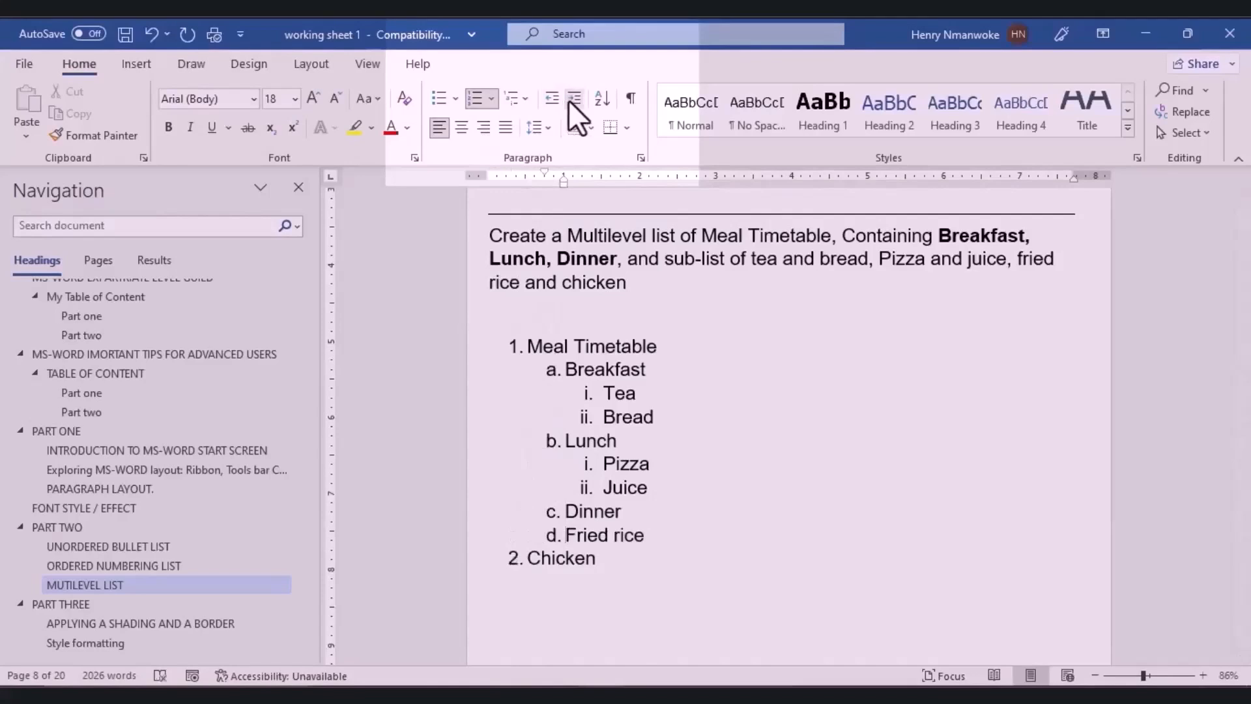
pyautogui.click(568, 99)
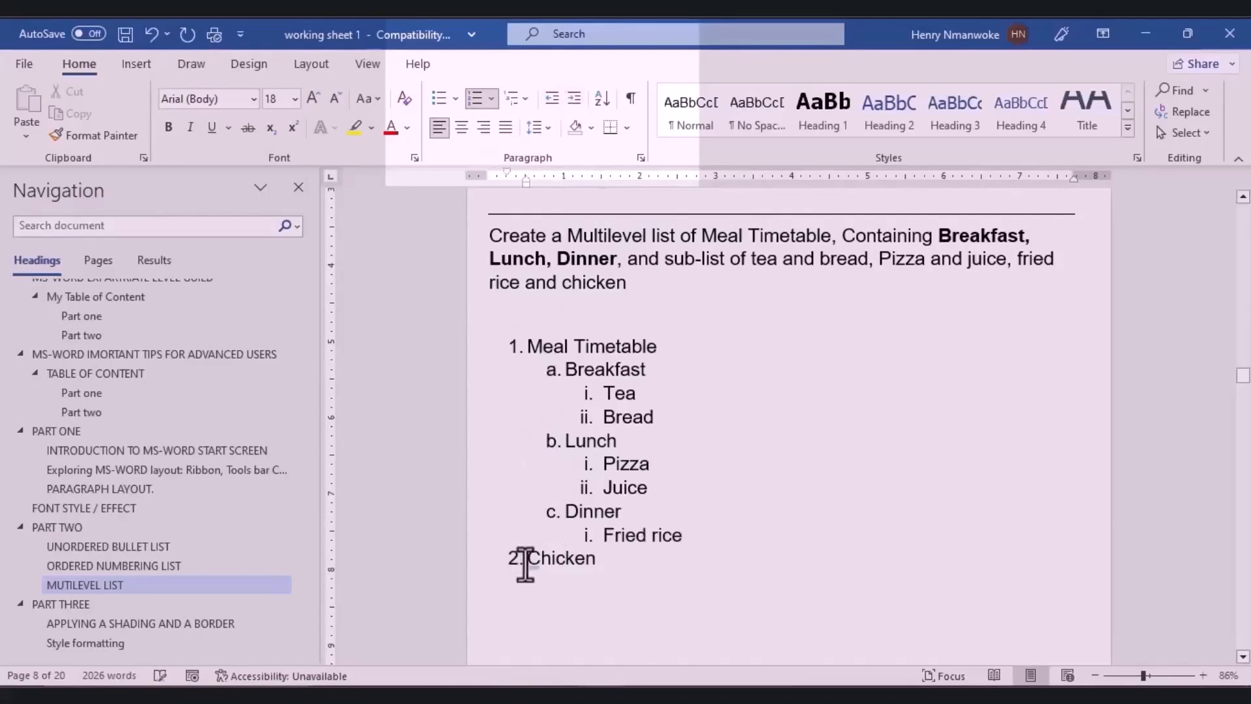
# Demote the Chicken item two list levels so it sits under Dinner alongside Fried rice.
pyautogui.click(577, 99)
pyautogui.click(578, 99)
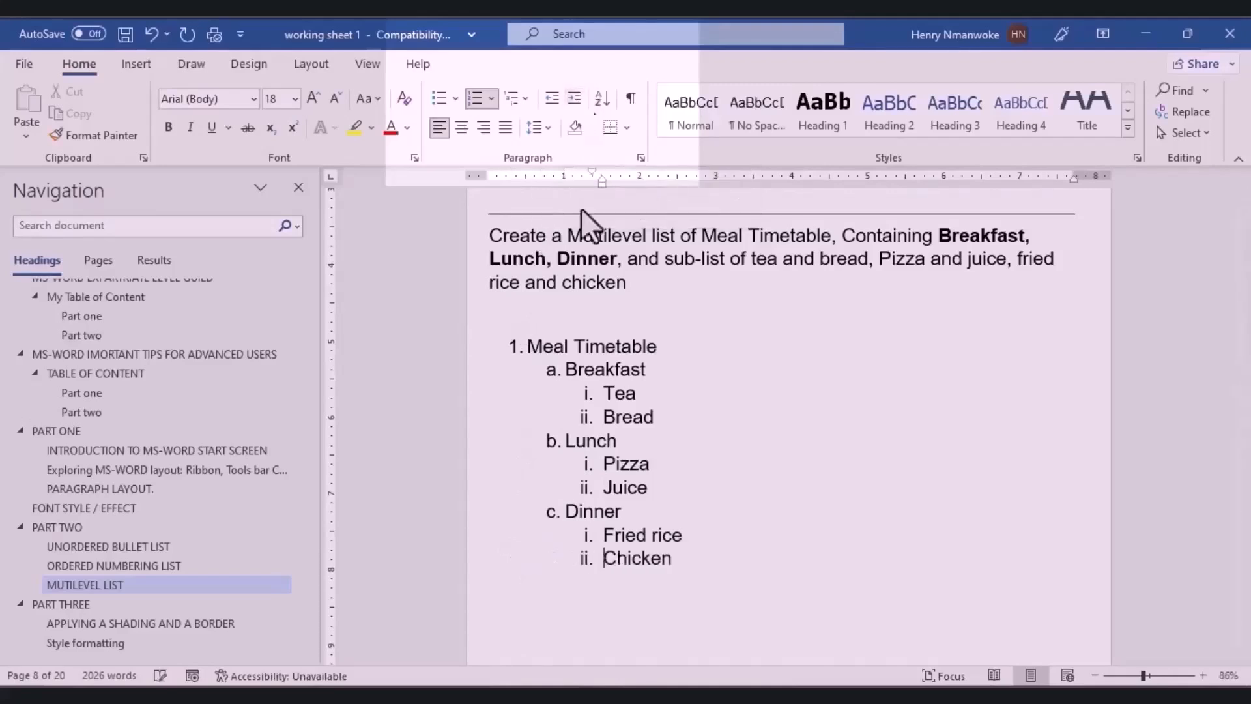
# Try promoting the Dinner item to the top list level and demote it back to the second level.
pyautogui.click(561, 516)
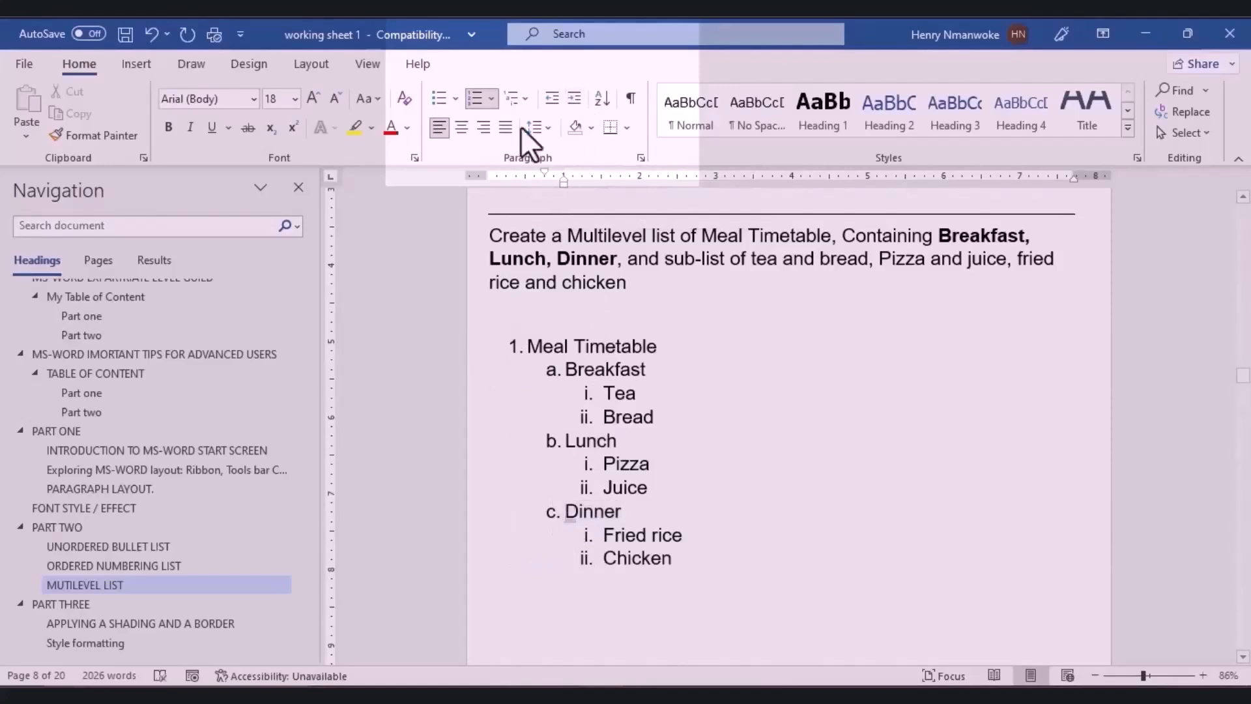
pyautogui.click(548, 99)
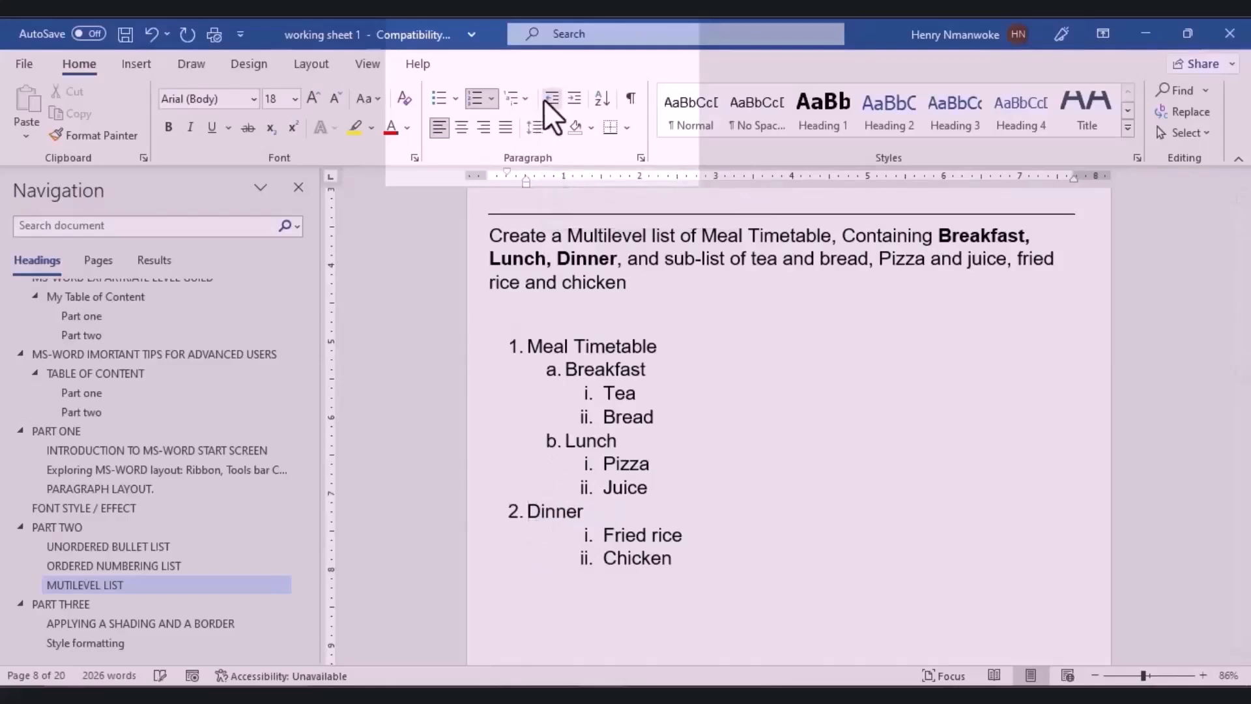
pyautogui.click(580, 99)
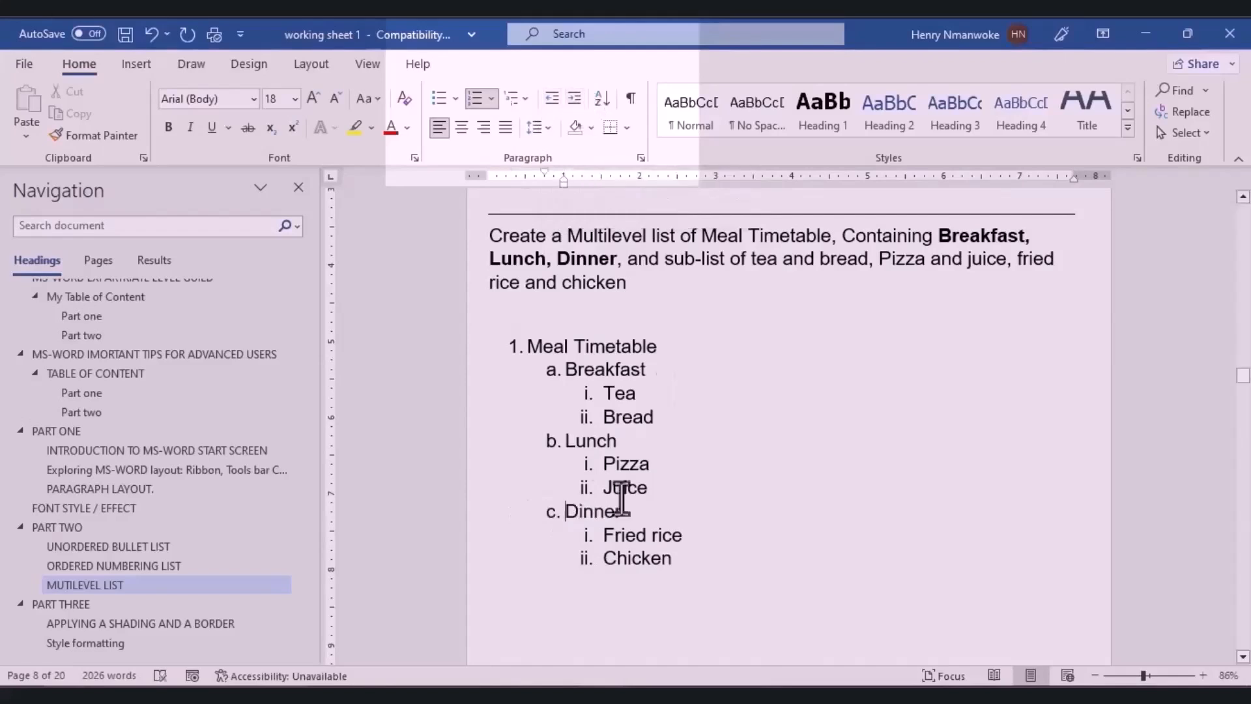
# Set the numbering value of the Lunch item to e, as the start of a new list.
pyautogui.scroll(-1, 470, 154)
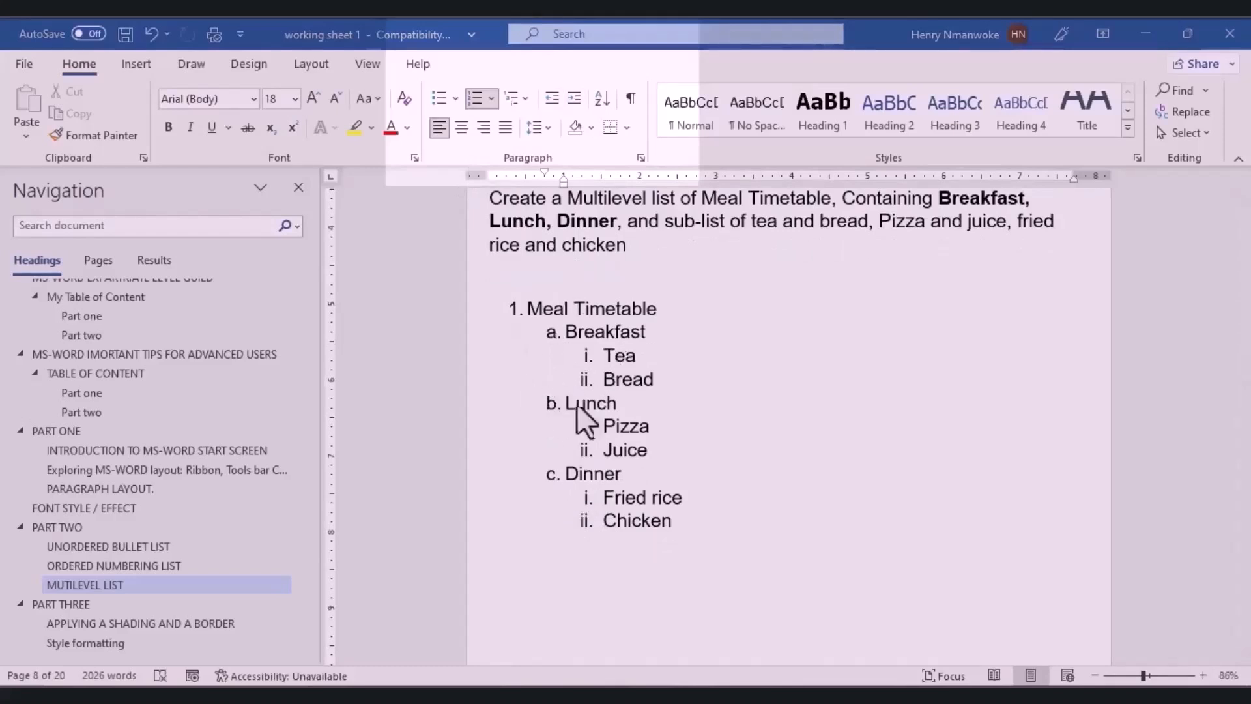
pyautogui.click(553, 401)
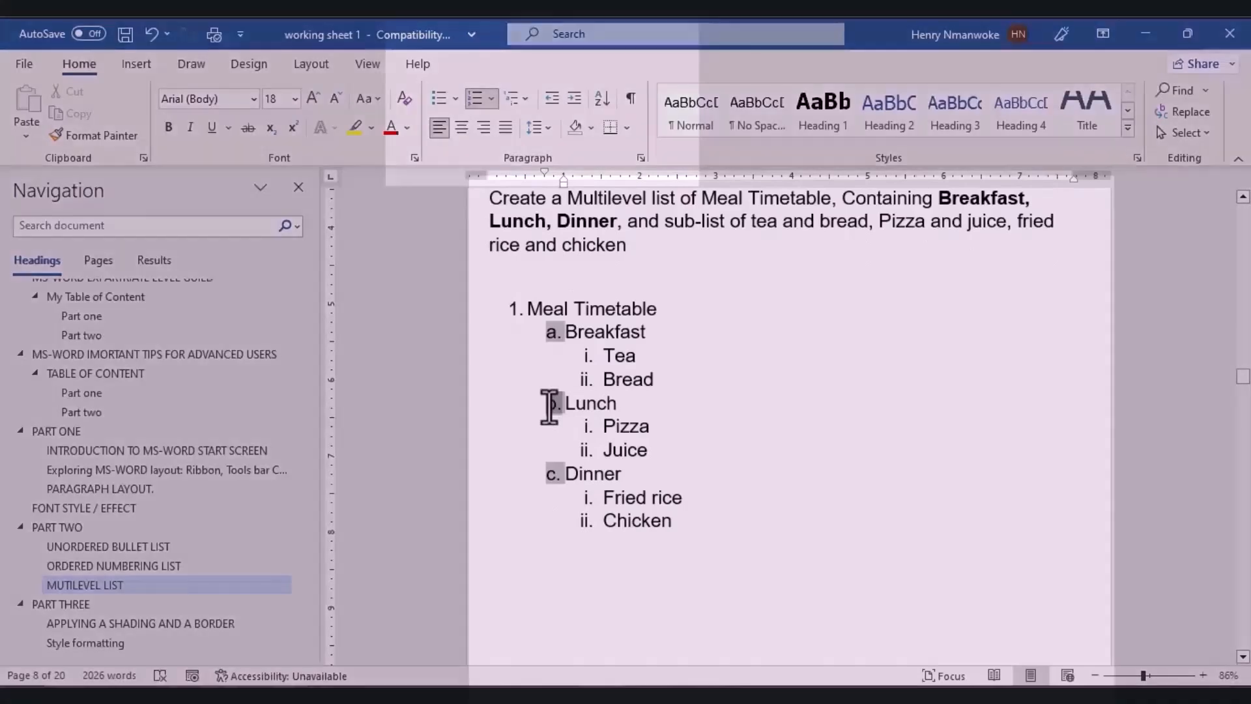
pyautogui.rightClick(549, 404)
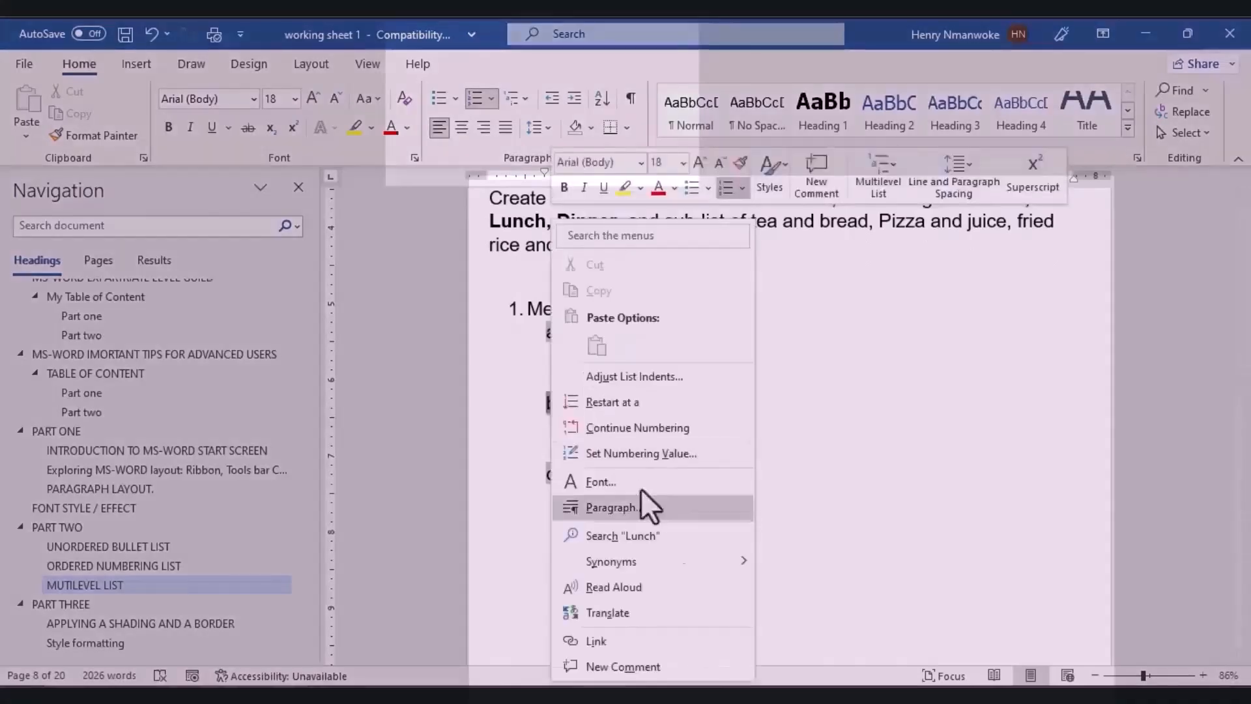
pyautogui.click(645, 461)
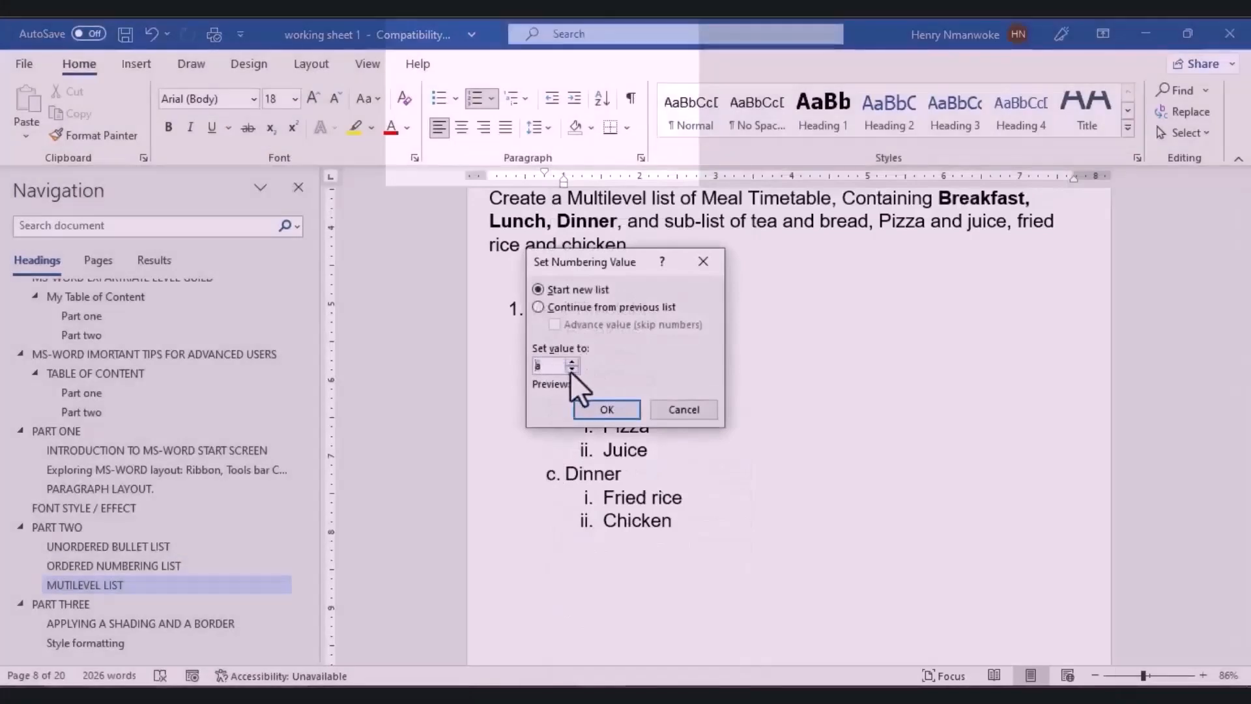
pyautogui.click(571, 363)
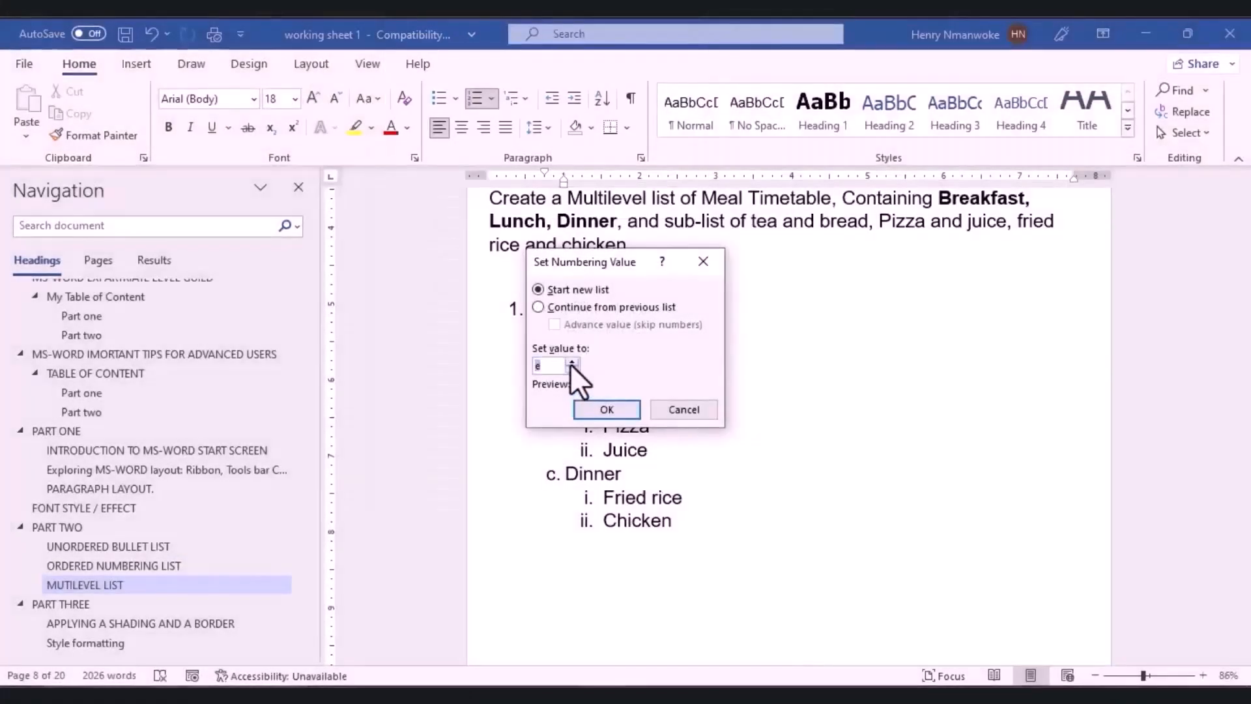
pyautogui.click(585, 403)
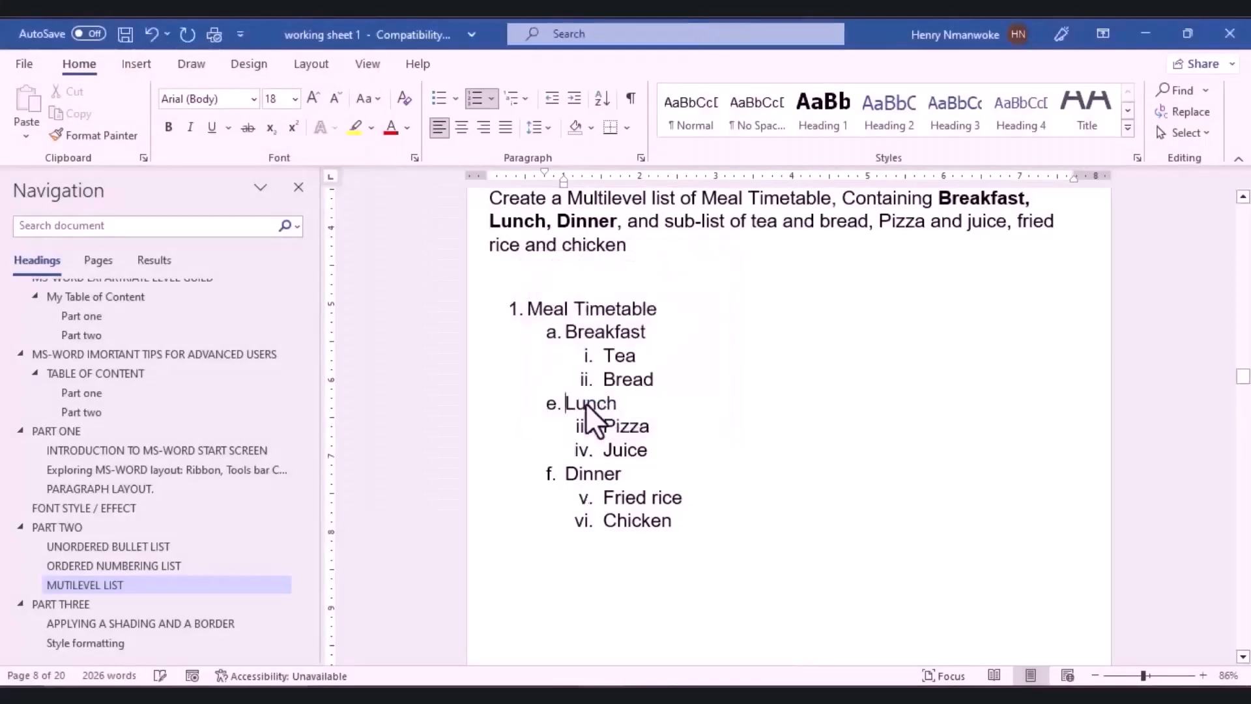
pyautogui.click(563, 405)
pyautogui.moveTo(1241, 376)
pyautogui.mouseDown()
pyautogui.moveTo(1243, 349)
pyautogui.moveTo(1244, 360)
pyautogui.mouseUp()
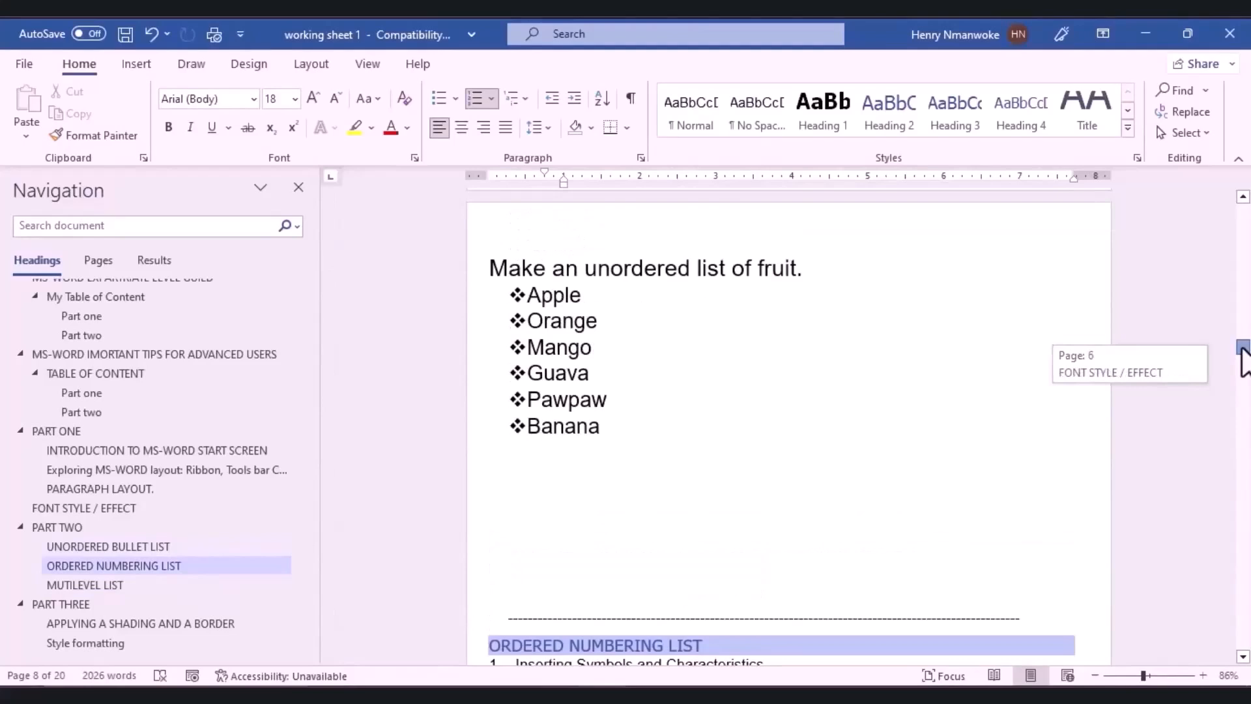
pyautogui.moveTo(1242, 349); pyautogui.dragTo(1241, 358)
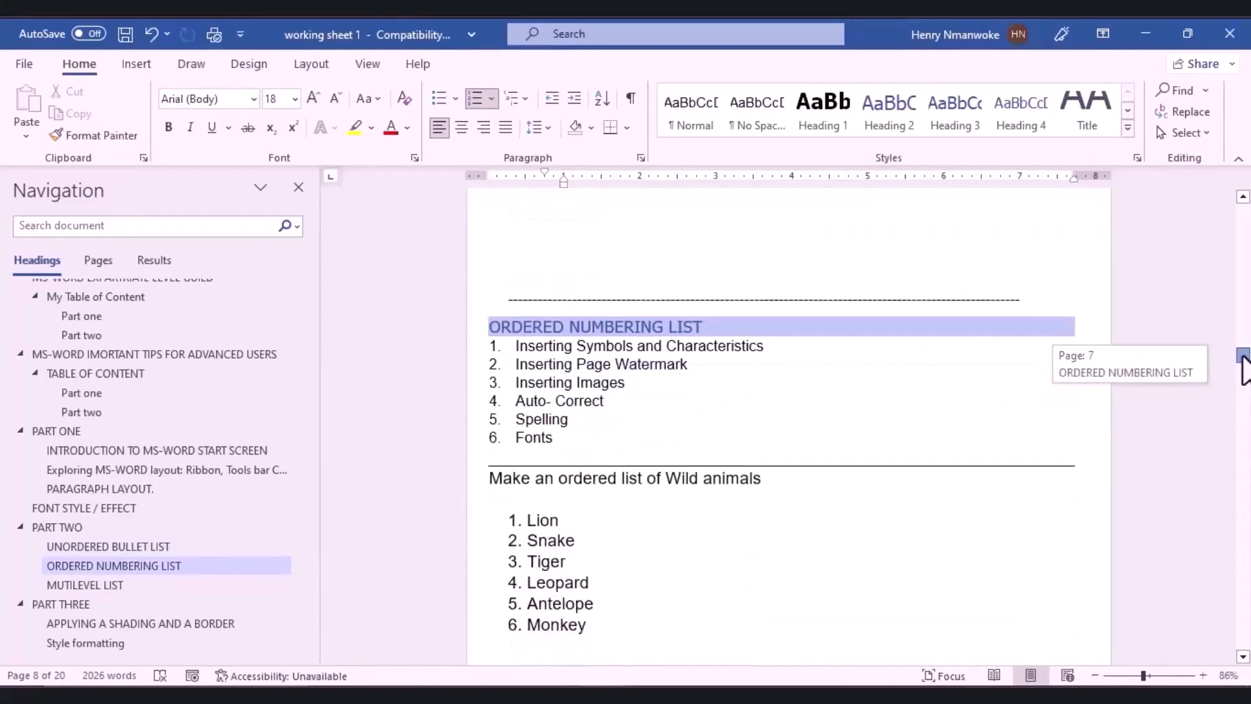
pyautogui.moveTo(1244, 368); pyautogui.dragTo(1243, 375)
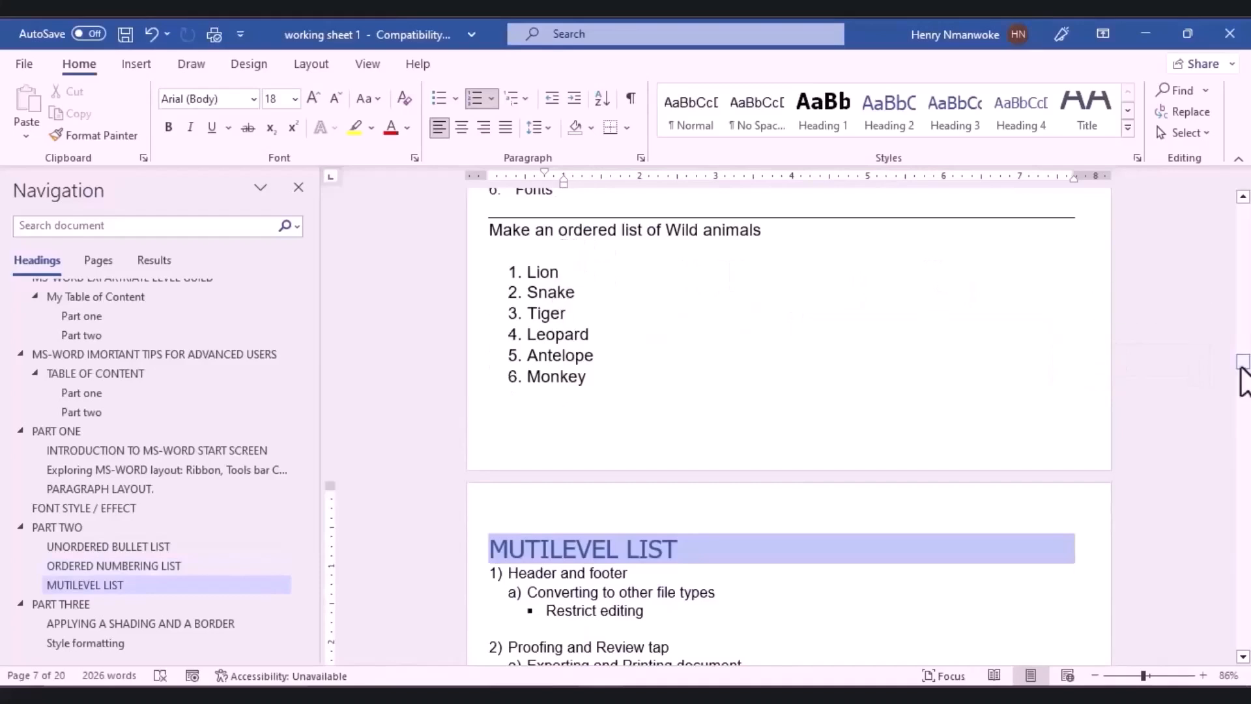
pyautogui.moveTo(1247, 373); pyautogui.dragTo(1242, 376)
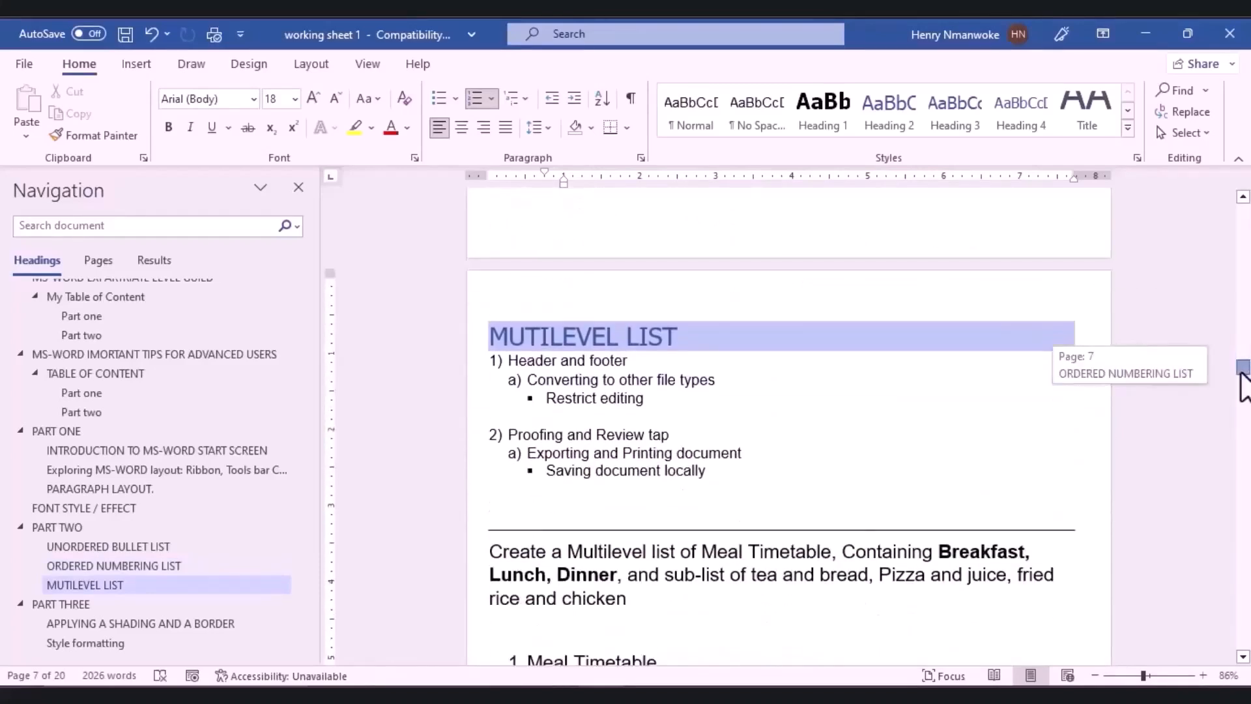
pyautogui.moveTo(1243, 385); pyautogui.dragTo(1242, 384)
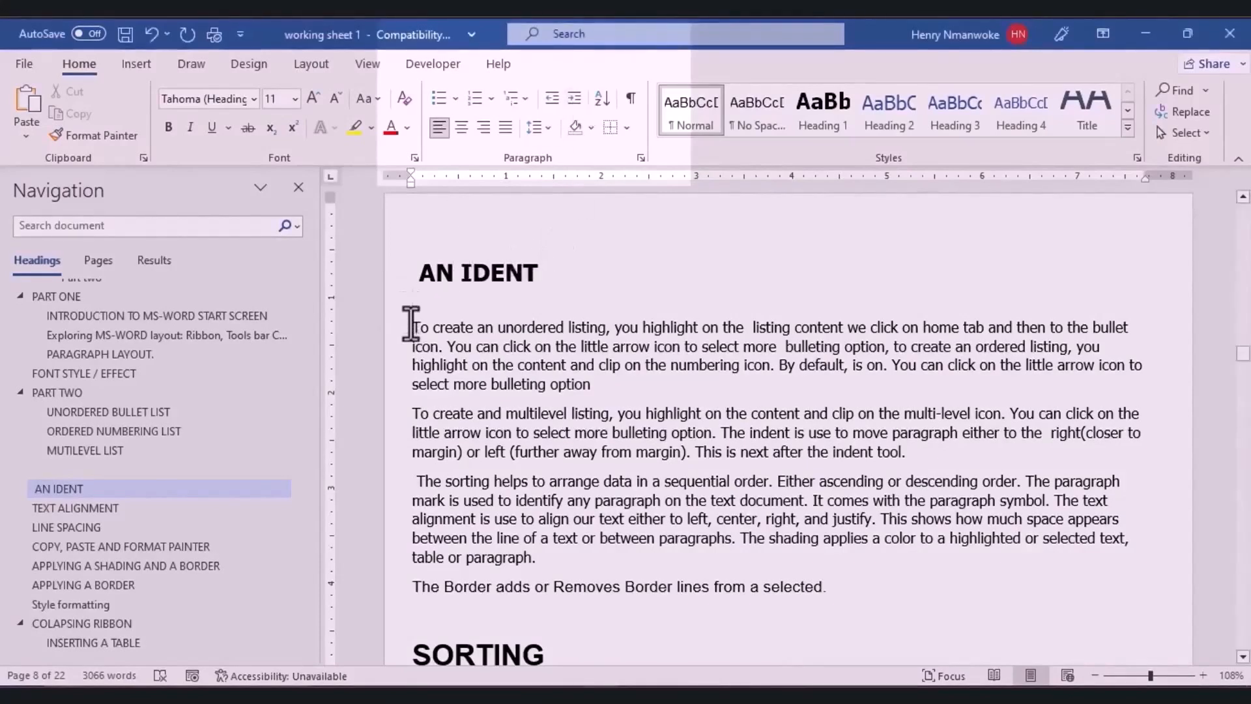
# Increase the indent of the first paragraph under the AN IDENT heading by four levels.
pyautogui.moveTo(411, 326); pyautogui.dragTo(673, 393)
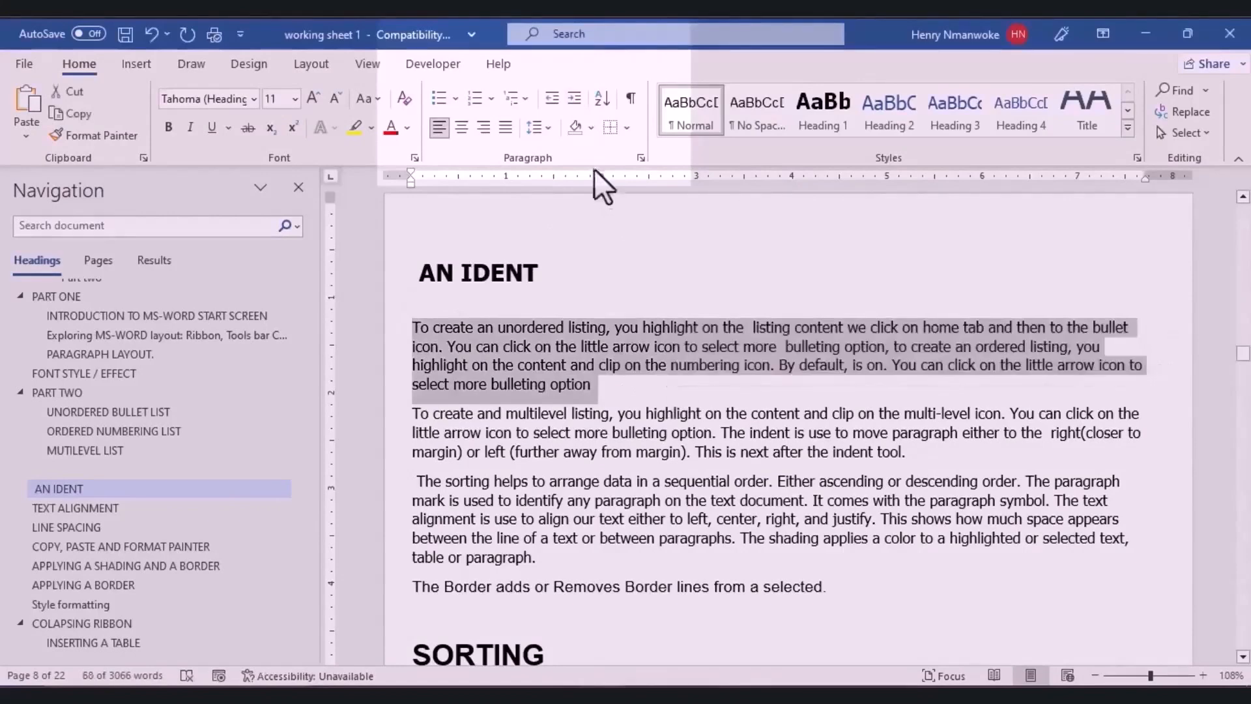
pyautogui.click(572, 107)
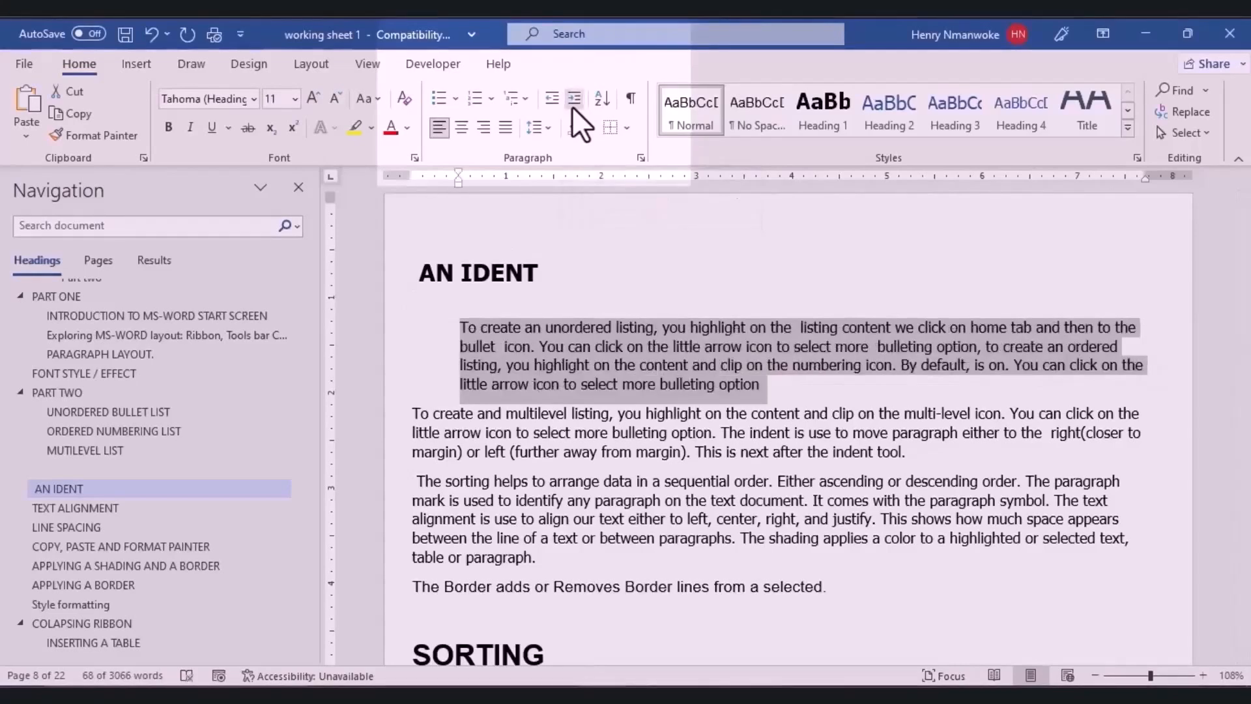
pyautogui.click(572, 107)
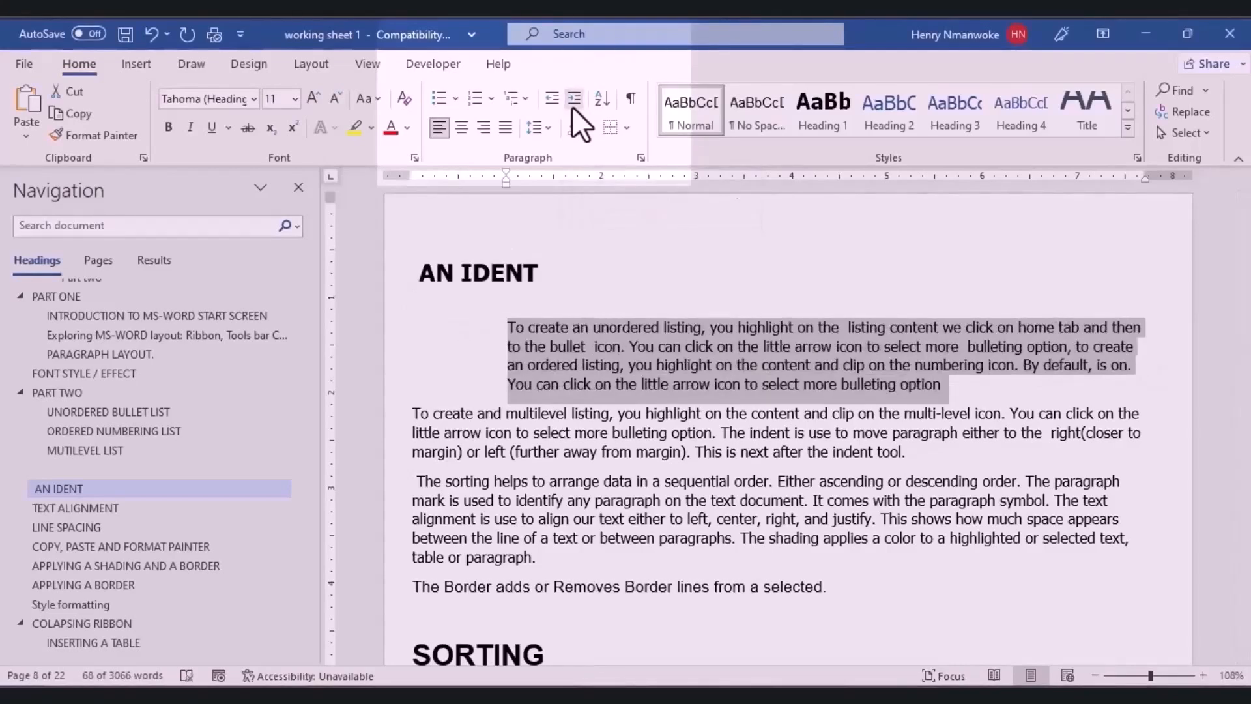
pyautogui.click(572, 106)
pyautogui.click(571, 106)
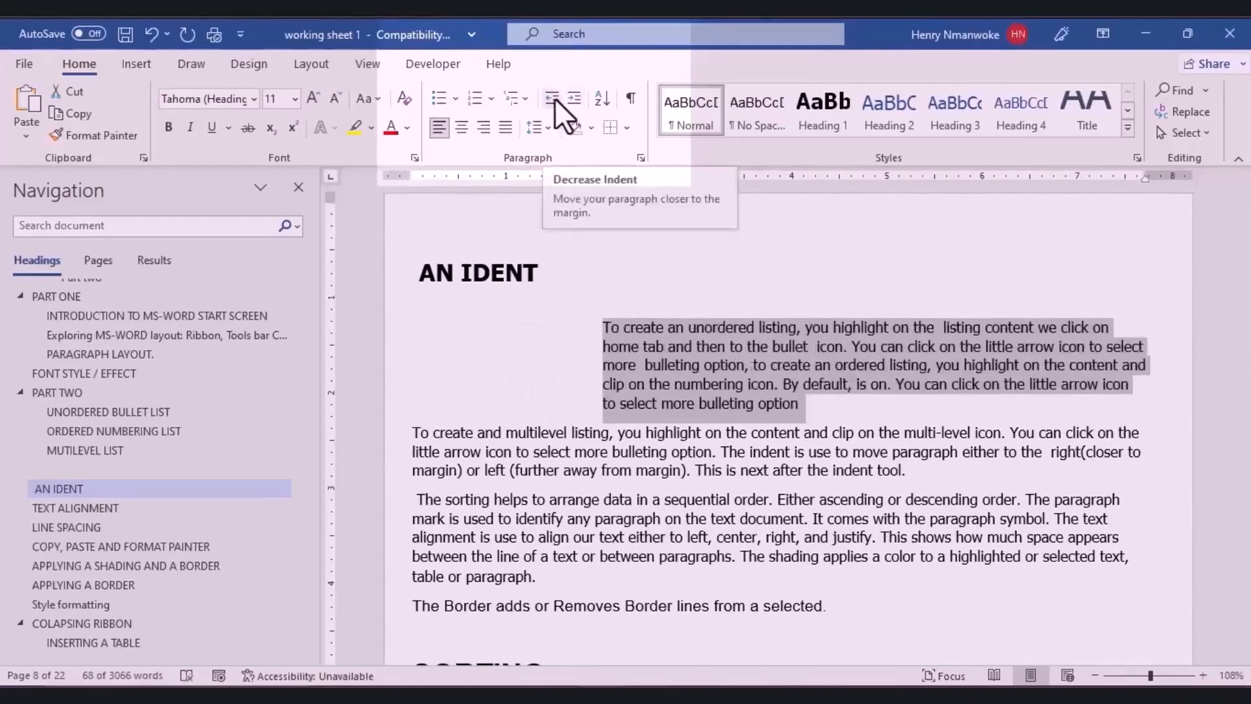
# Decrease the indent of the first AN IDENT paragraph by three levels.
pyautogui.click(553, 98)
pyautogui.click(553, 97)
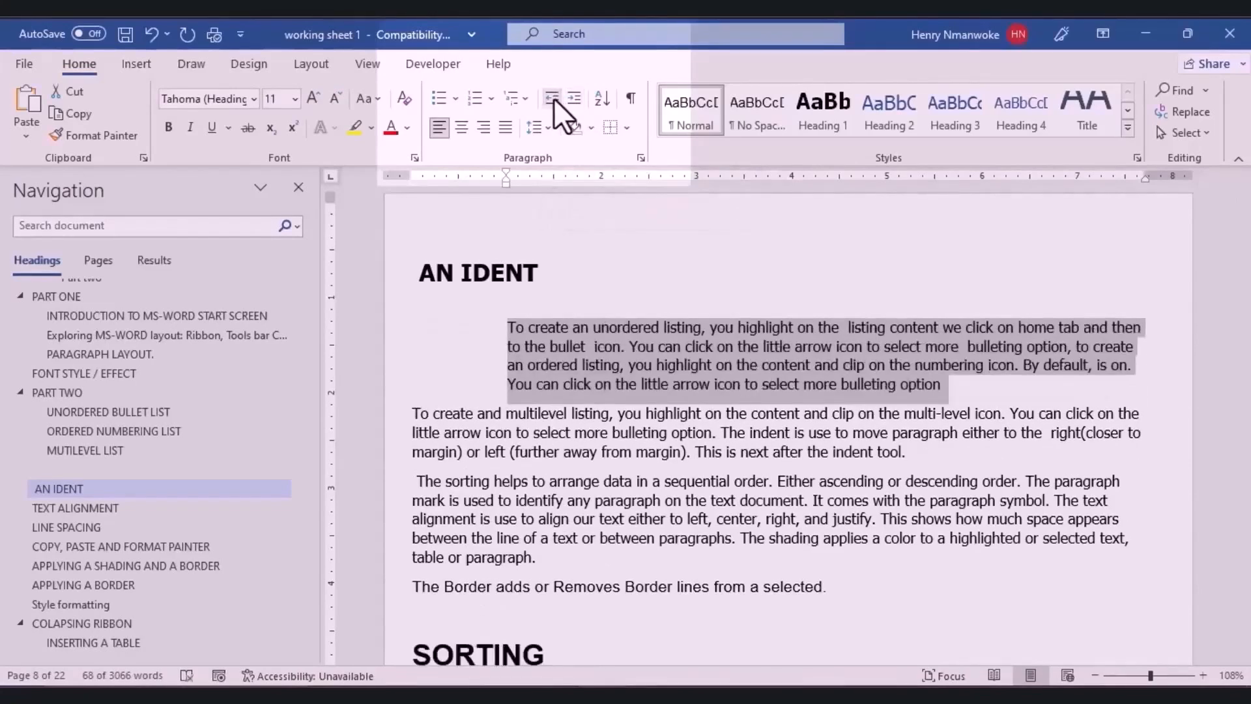
pyautogui.click(553, 97)
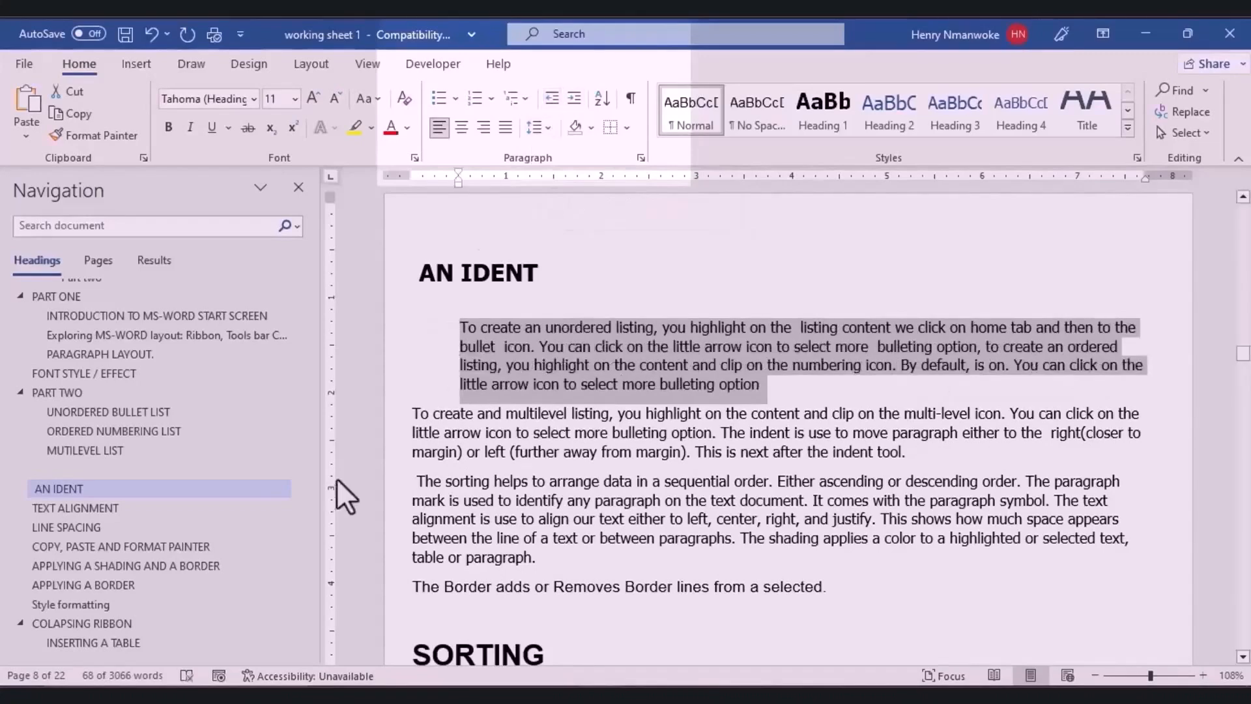
# Increase the indent of the second paragraph, about multilevel listing, by four levels.
pyautogui.moveTo(413, 413); pyautogui.dragTo(910, 450)
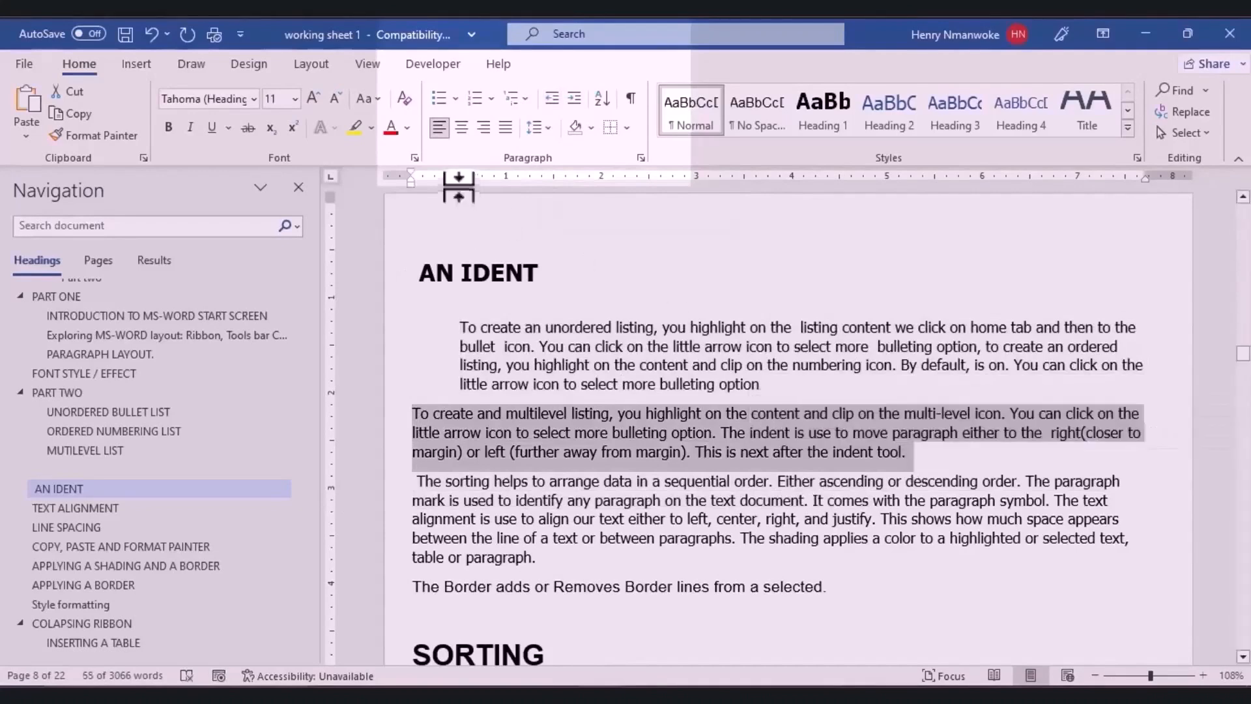
pyautogui.click(577, 97)
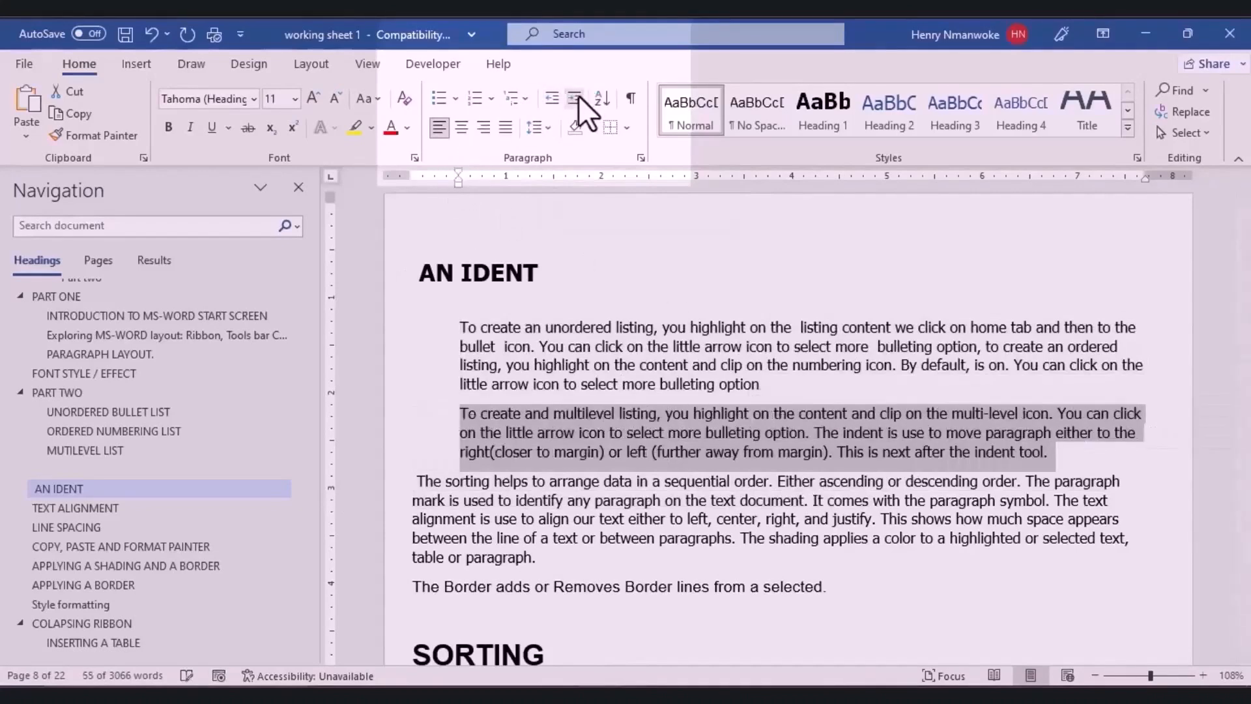
pyautogui.click(577, 97)
pyautogui.click(577, 97)
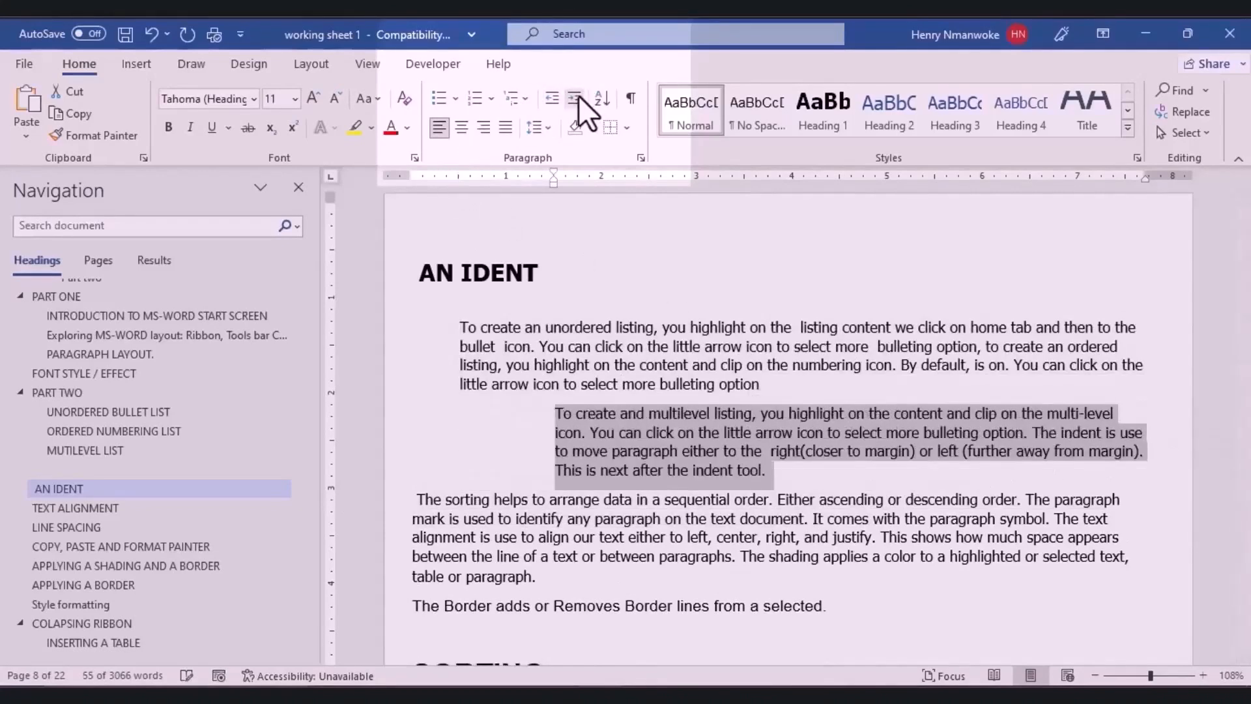
pyautogui.click(577, 96)
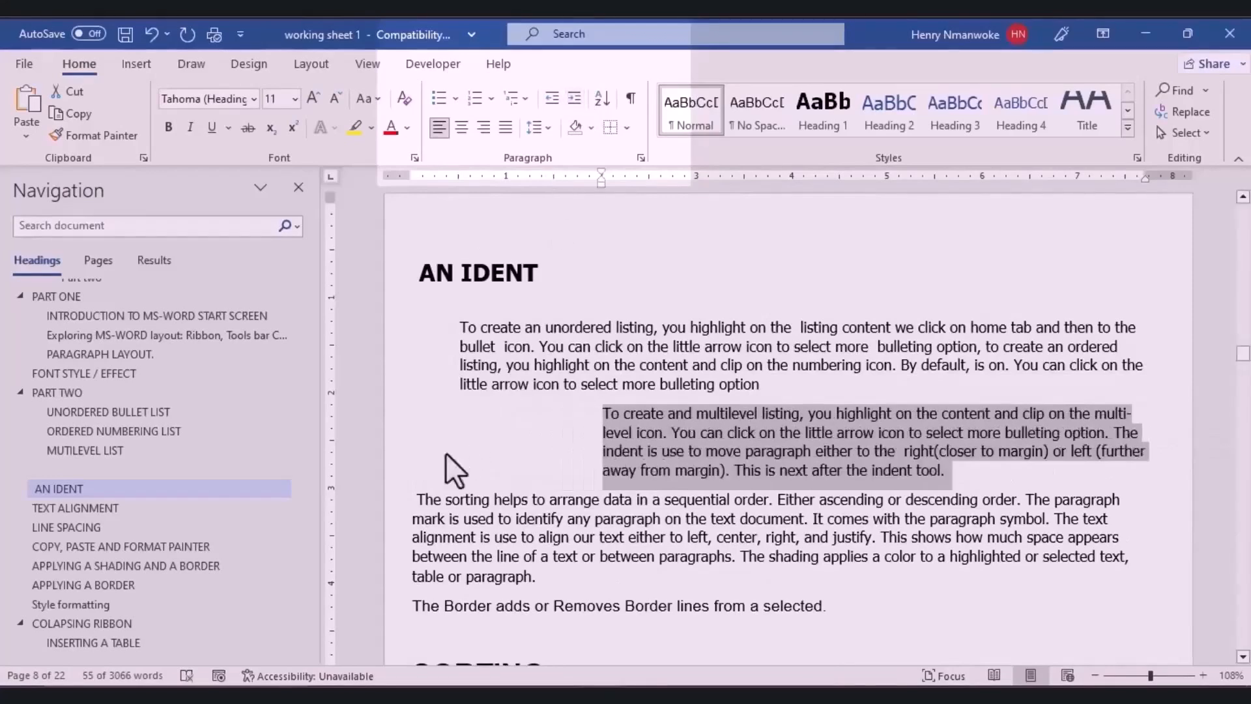
# Increase the indent of the third paragraph, about sorting, by two levels.
pyautogui.moveTo(417, 502); pyautogui.dragTo(544, 578)
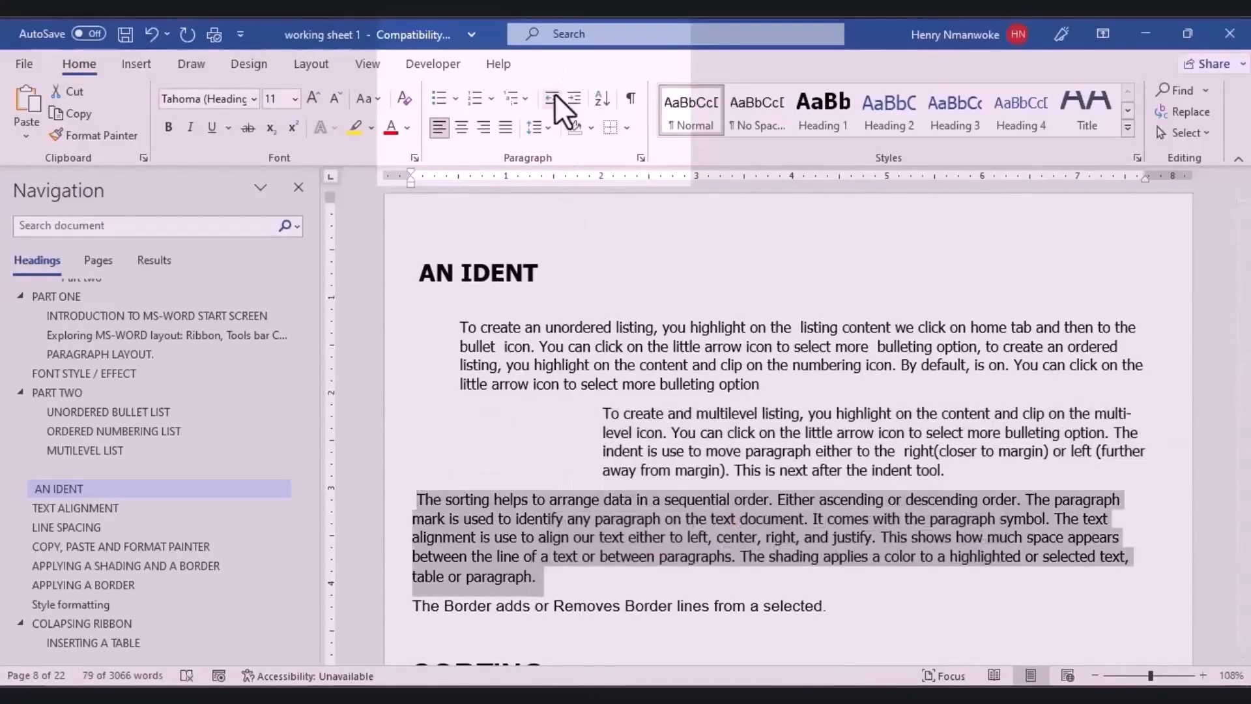
pyautogui.click(574, 99)
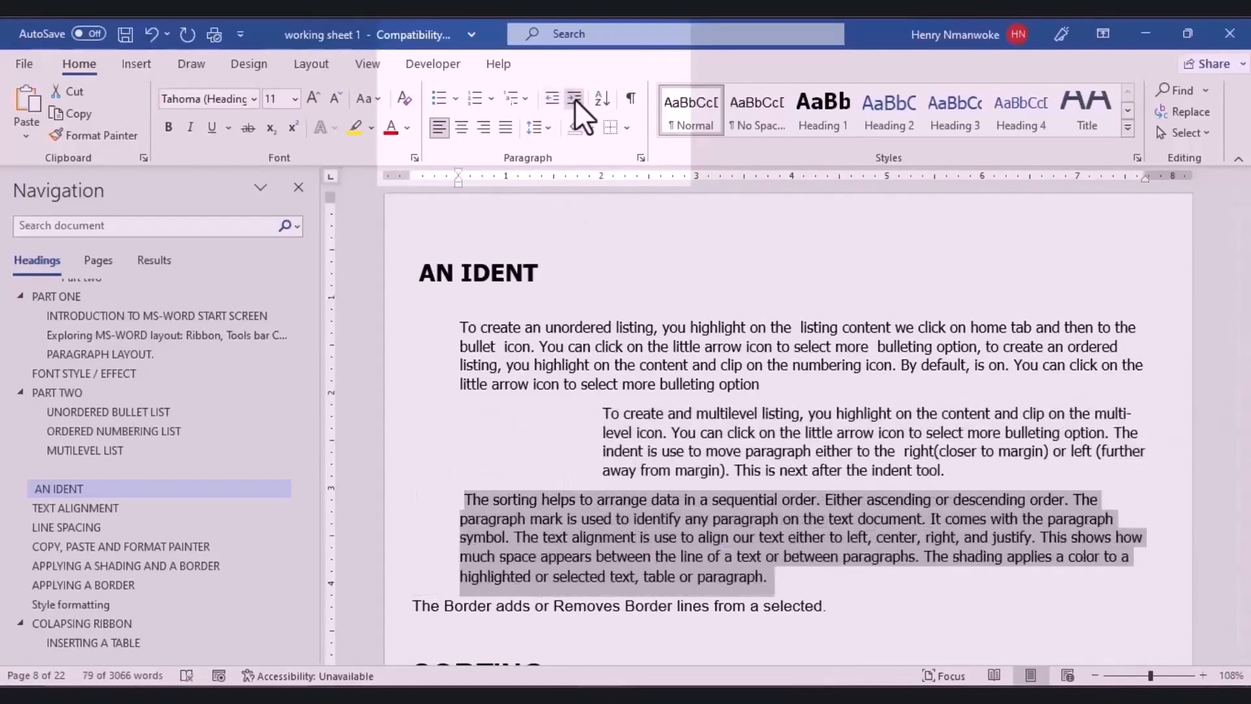
pyautogui.click(574, 99)
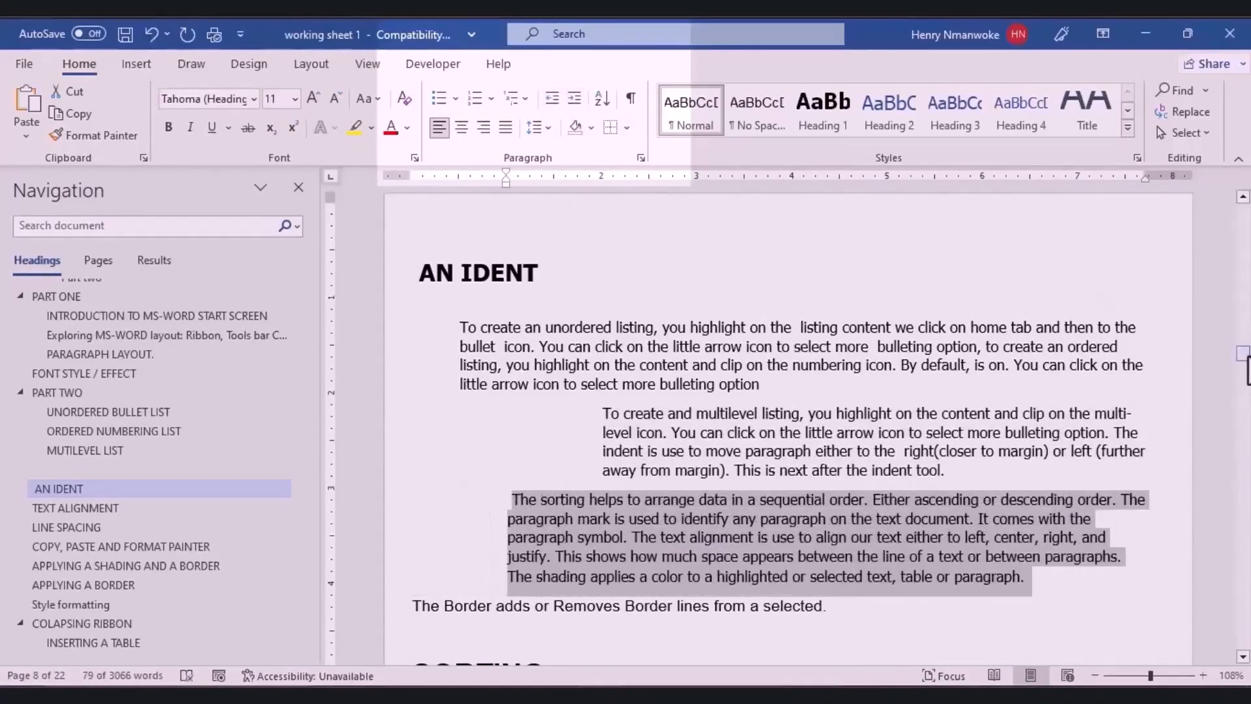
# Sort the numbered Names of Animal list by paragraphs as text in ascending order, with no header row.
pyautogui.moveTo(1246, 369); pyautogui.dragTo(1246, 378)
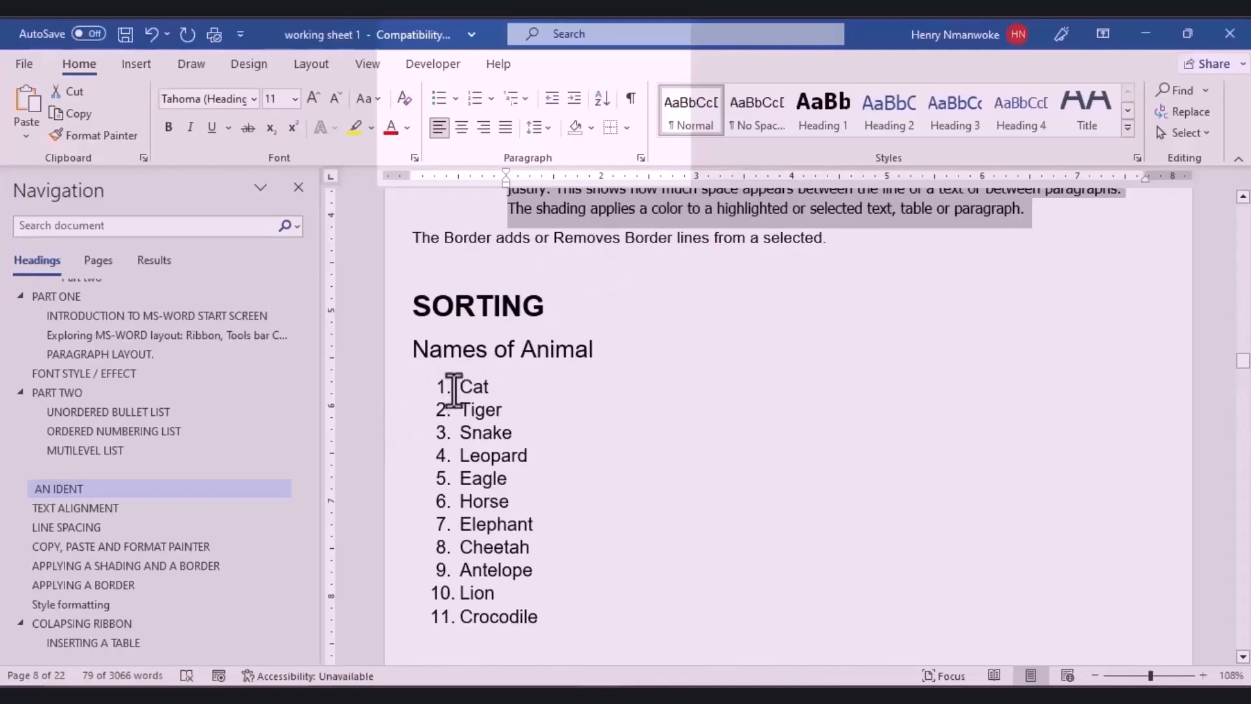
pyautogui.moveTo(454, 387); pyautogui.dragTo(564, 619)
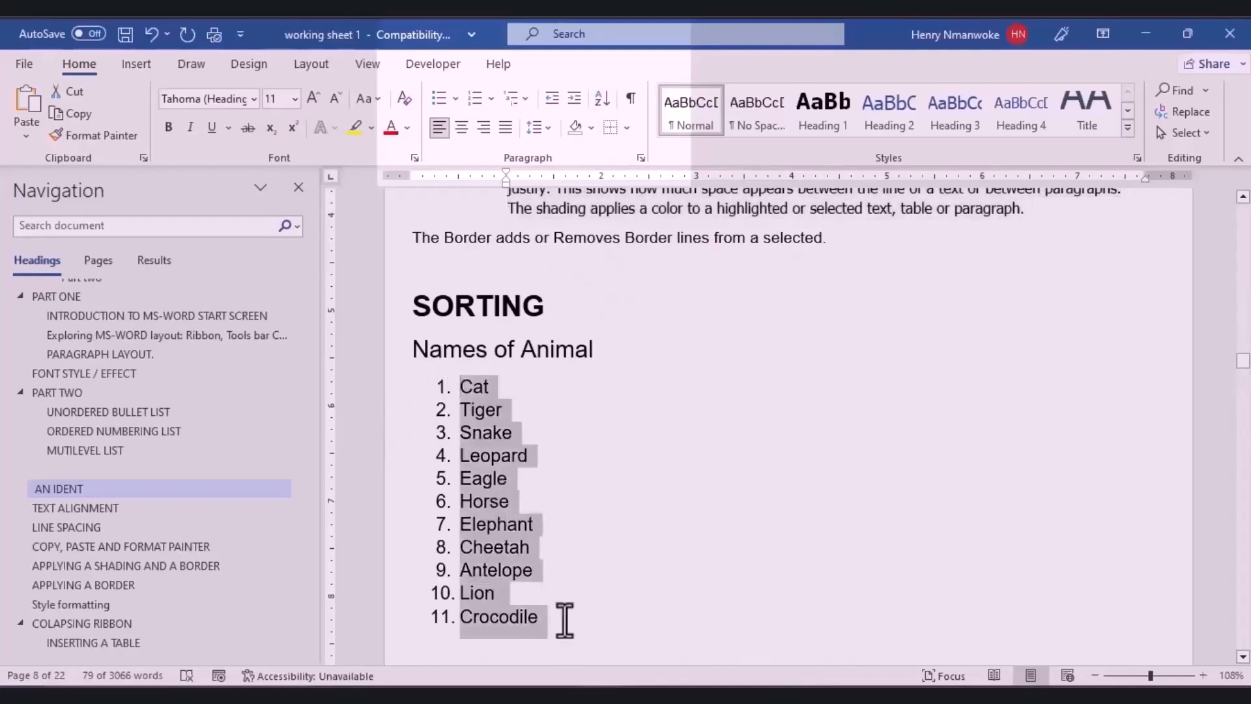
pyautogui.click(601, 97)
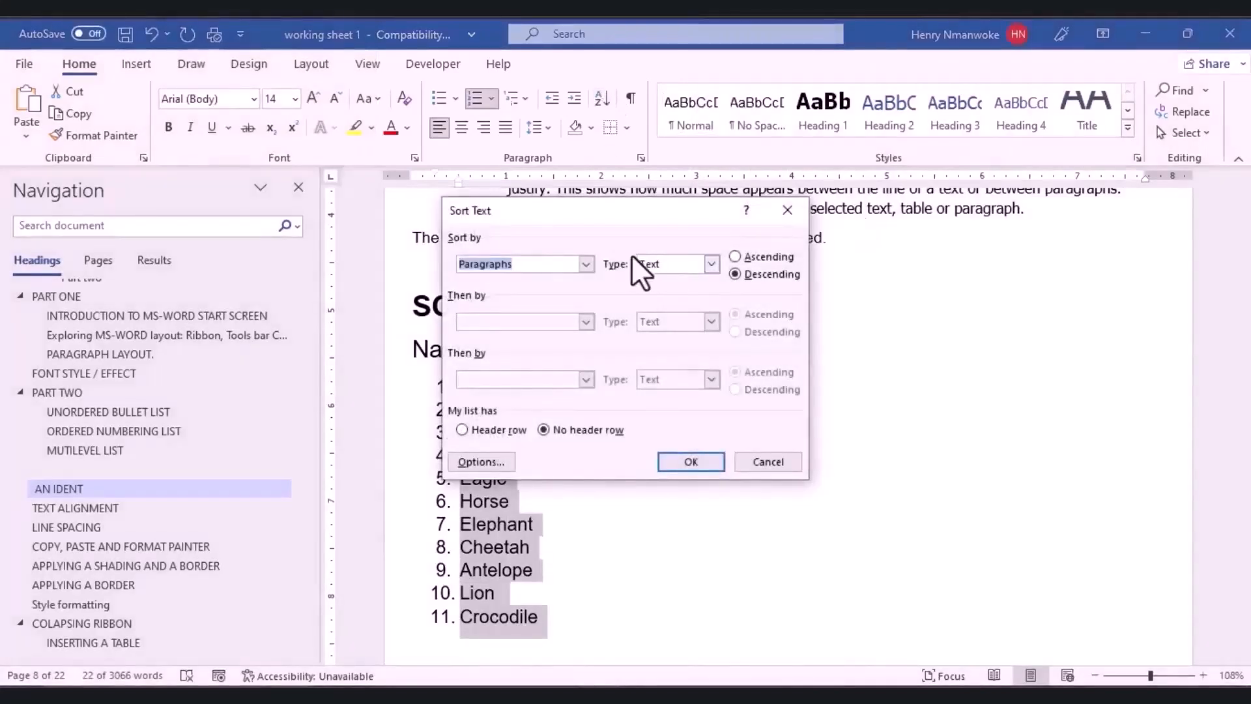
pyautogui.click(585, 264)
pyautogui.click(585, 264)
pyautogui.click(713, 263)
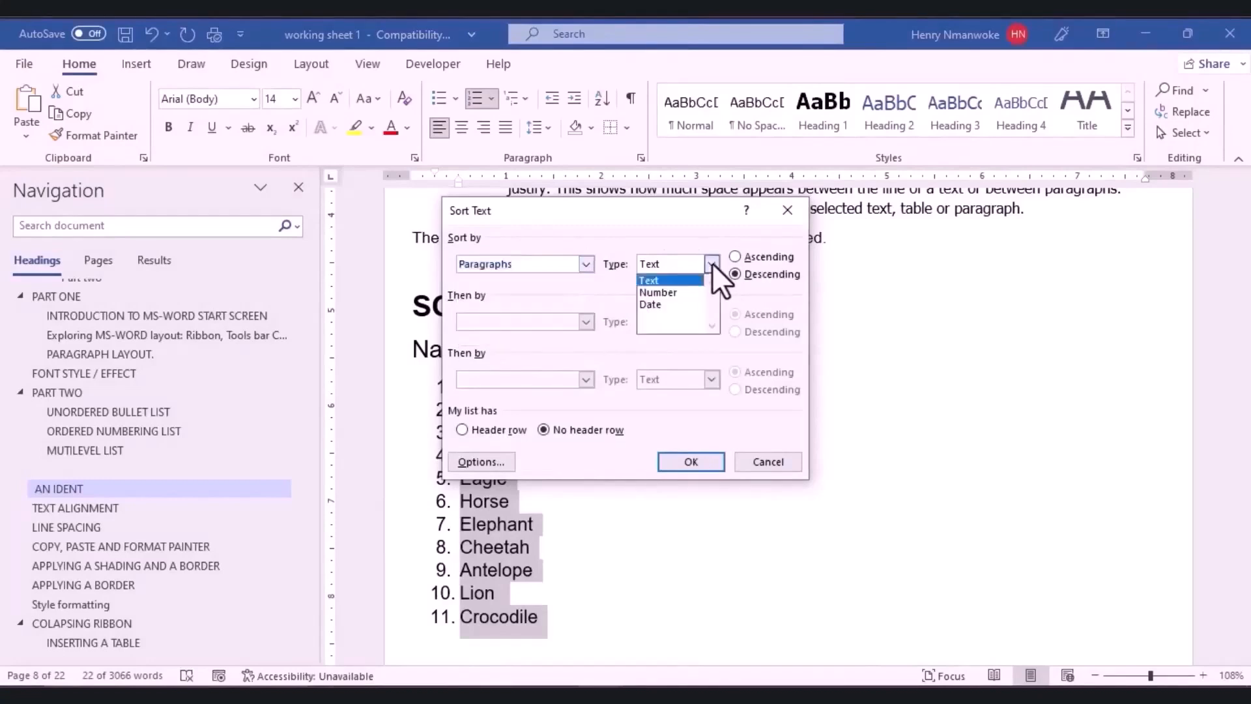
pyautogui.click(712, 263)
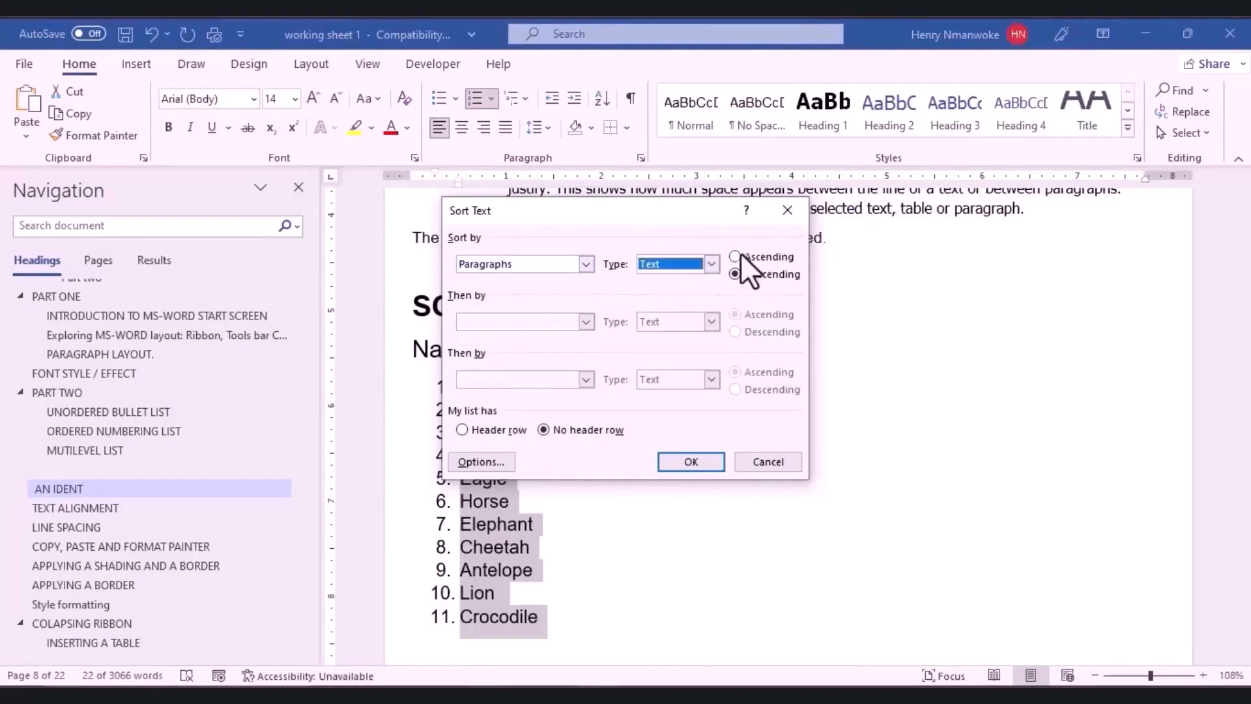
pyautogui.click(737, 254)
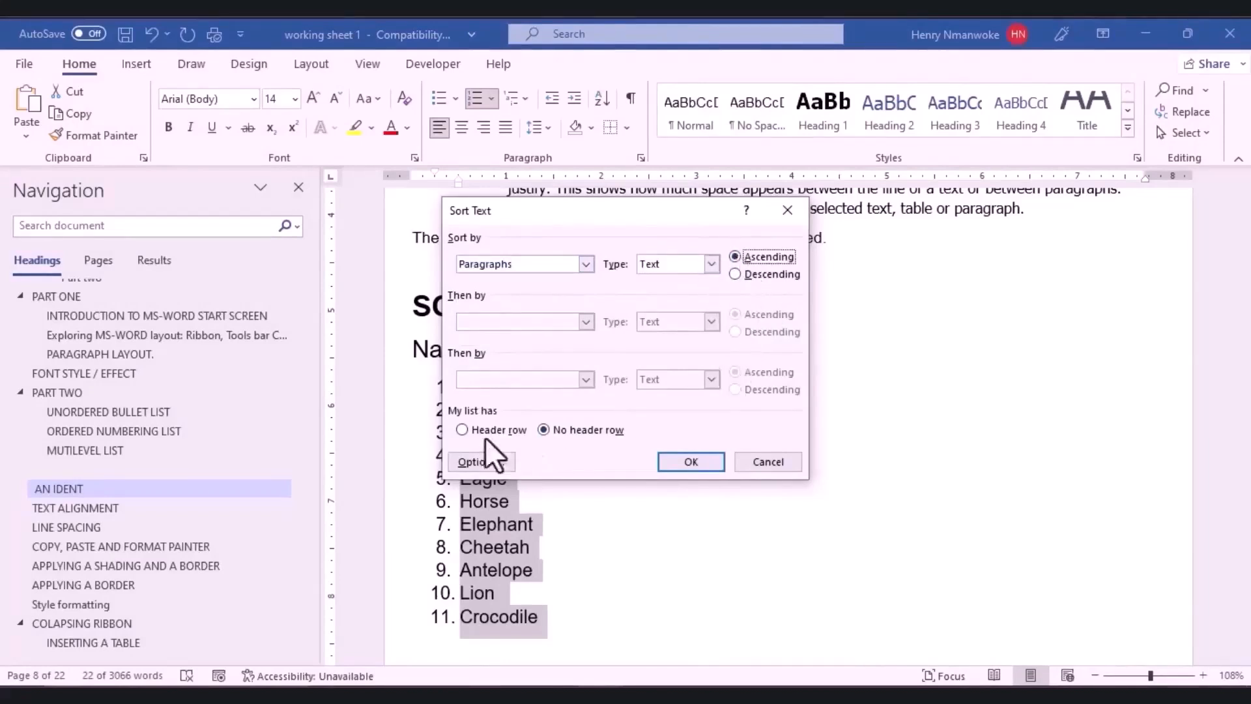
pyautogui.click(664, 467)
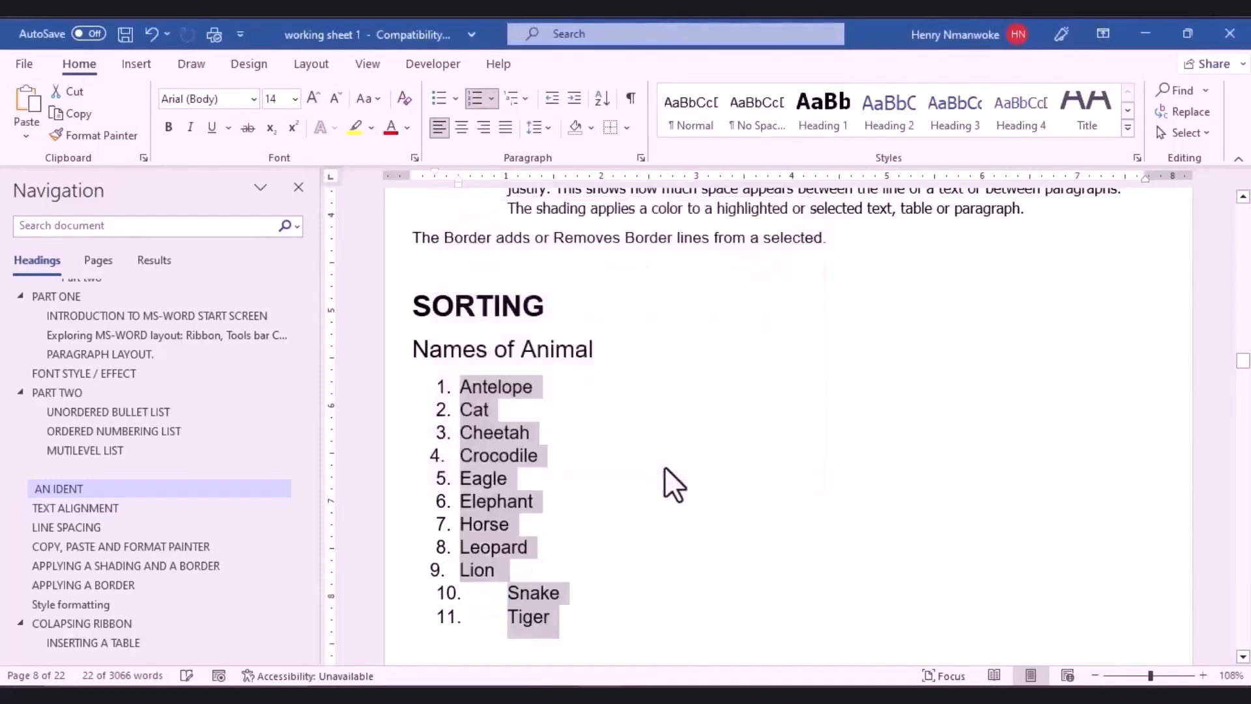
# Reduce the hanging indent of the Snake and Tiger list items to line their text up with the other animal names.
pyautogui.moveTo(1242, 362); pyautogui.dragTo(1242, 362)
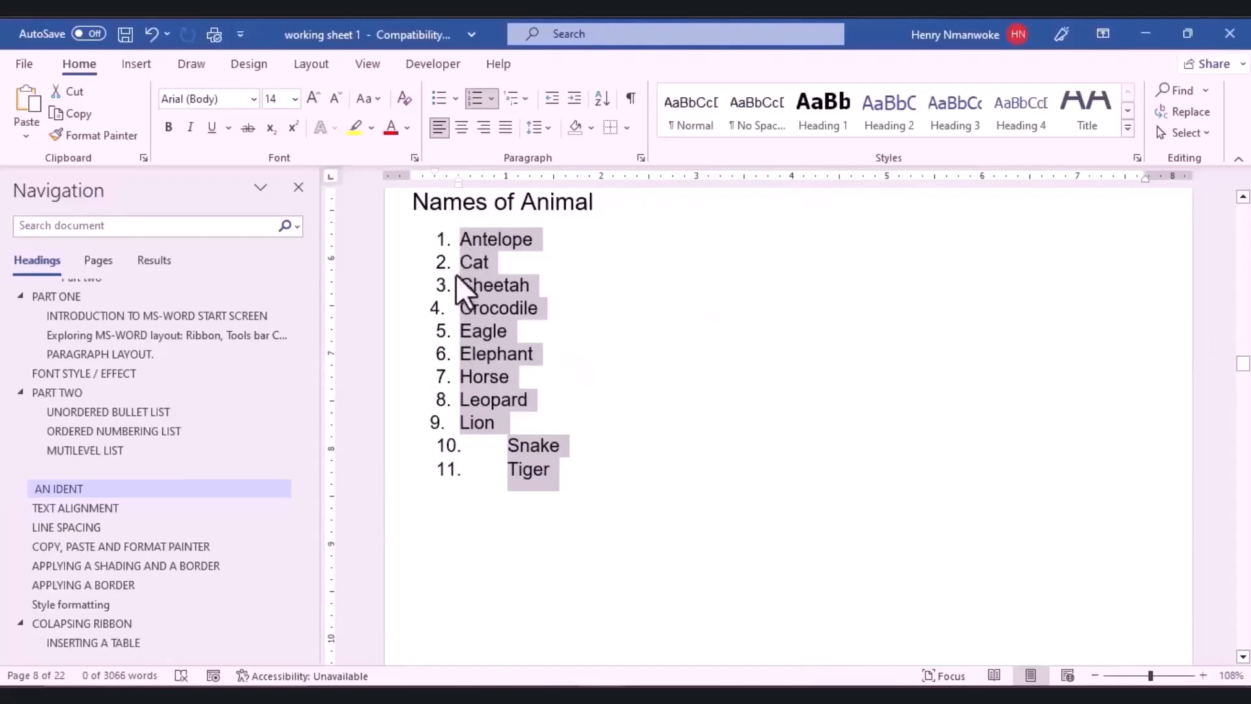
pyautogui.click(509, 472)
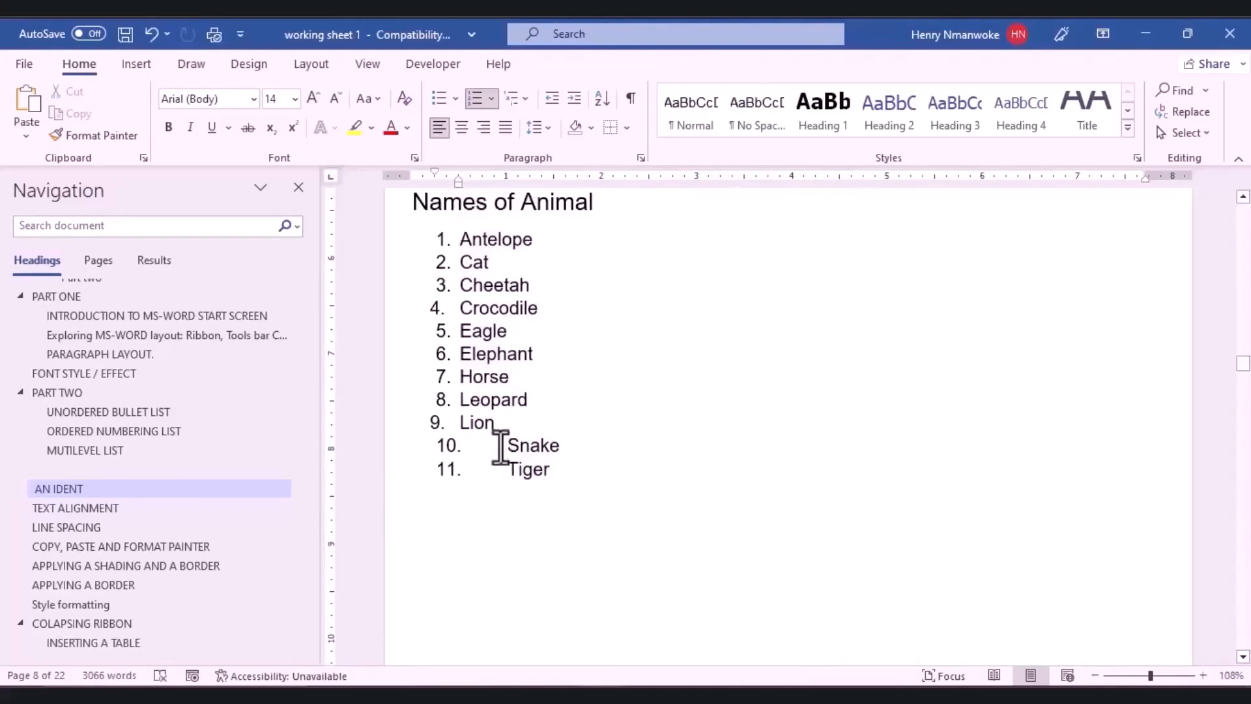
pyautogui.moveTo(500, 446); pyautogui.dragTo(547, 477)
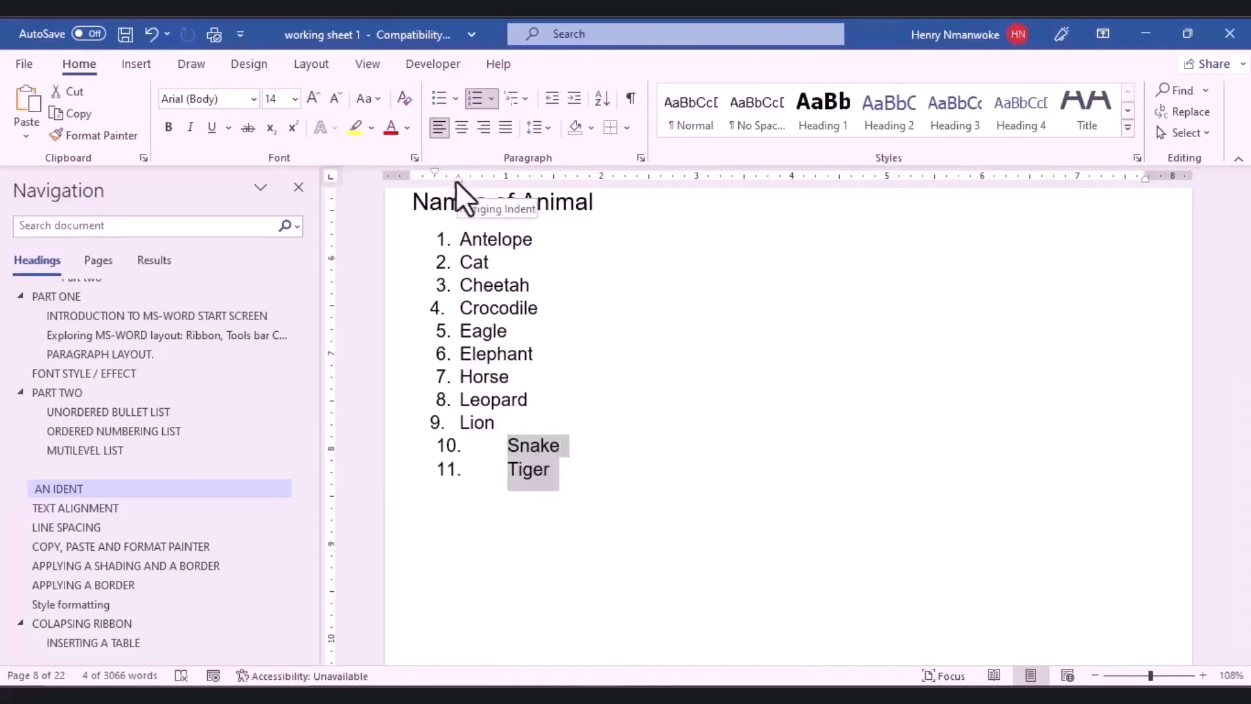
pyautogui.moveTo(456, 177); pyautogui.dragTo(430, 178)
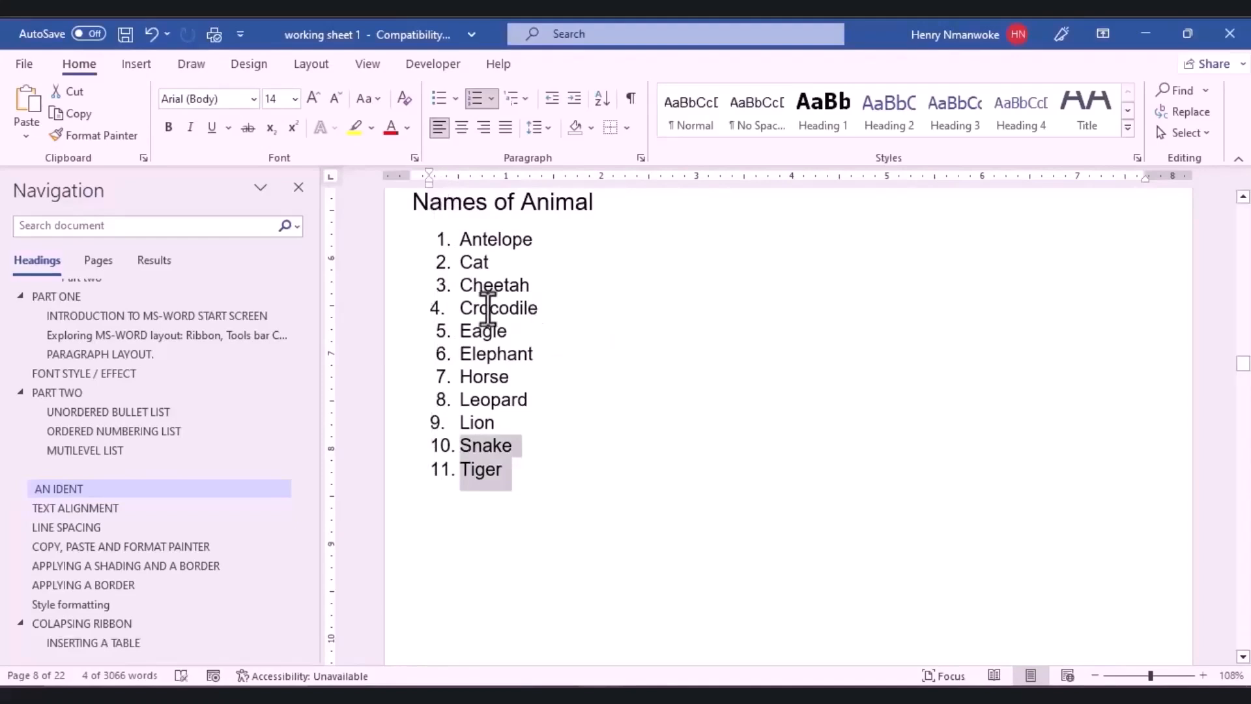
# Shift the indents of the Crocodile and Lion list items slightly inward to line their numbers up with the other single-digit items.
pyautogui.click(435, 318)
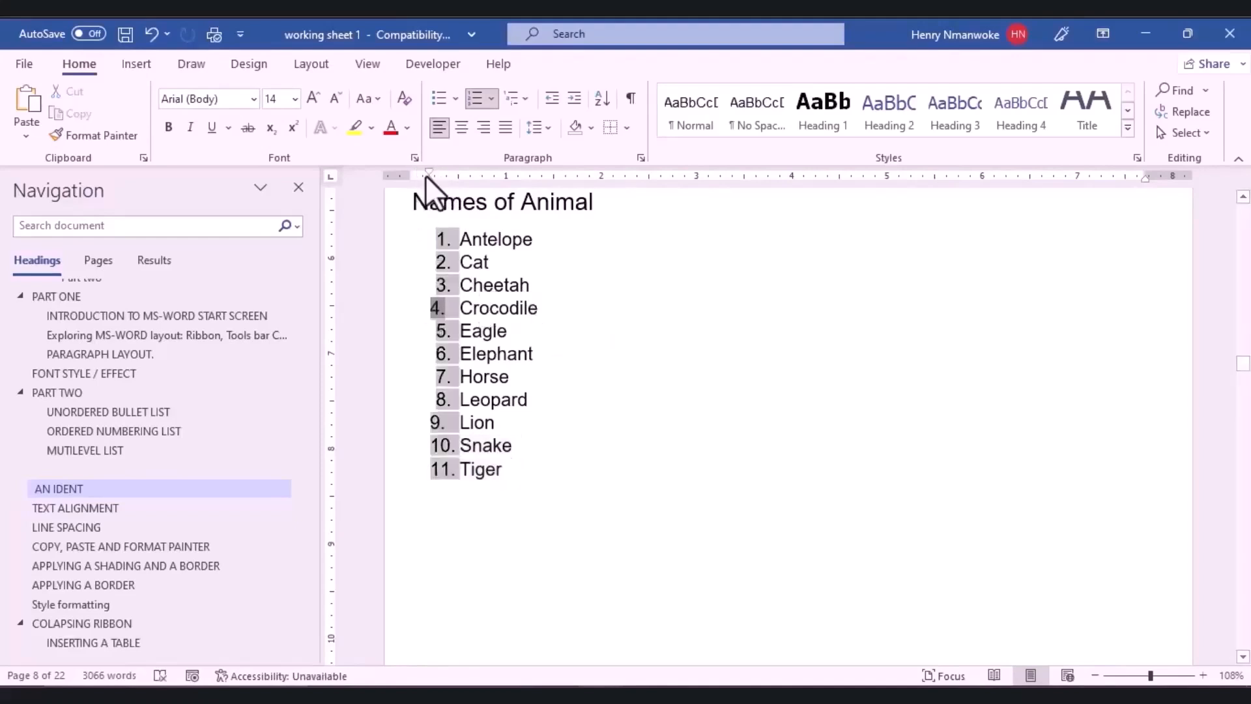
pyautogui.moveTo(427, 181); pyautogui.dragTo(433, 181)
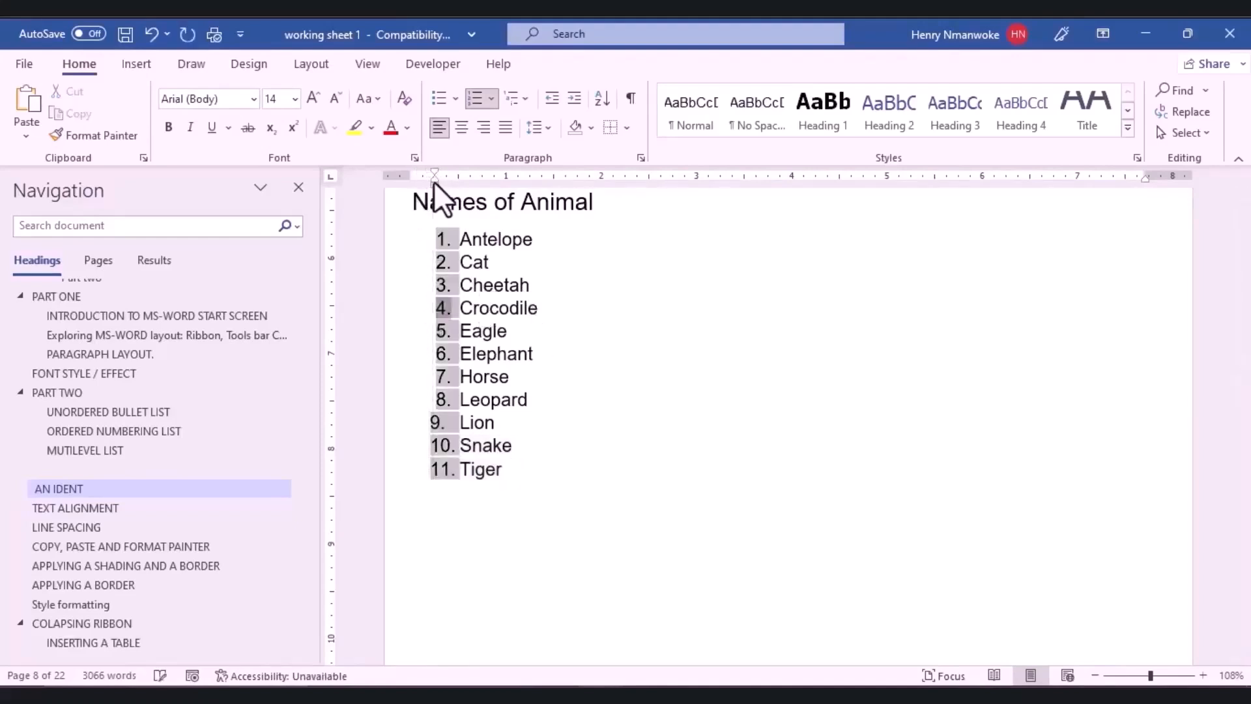
pyautogui.click(665, 414)
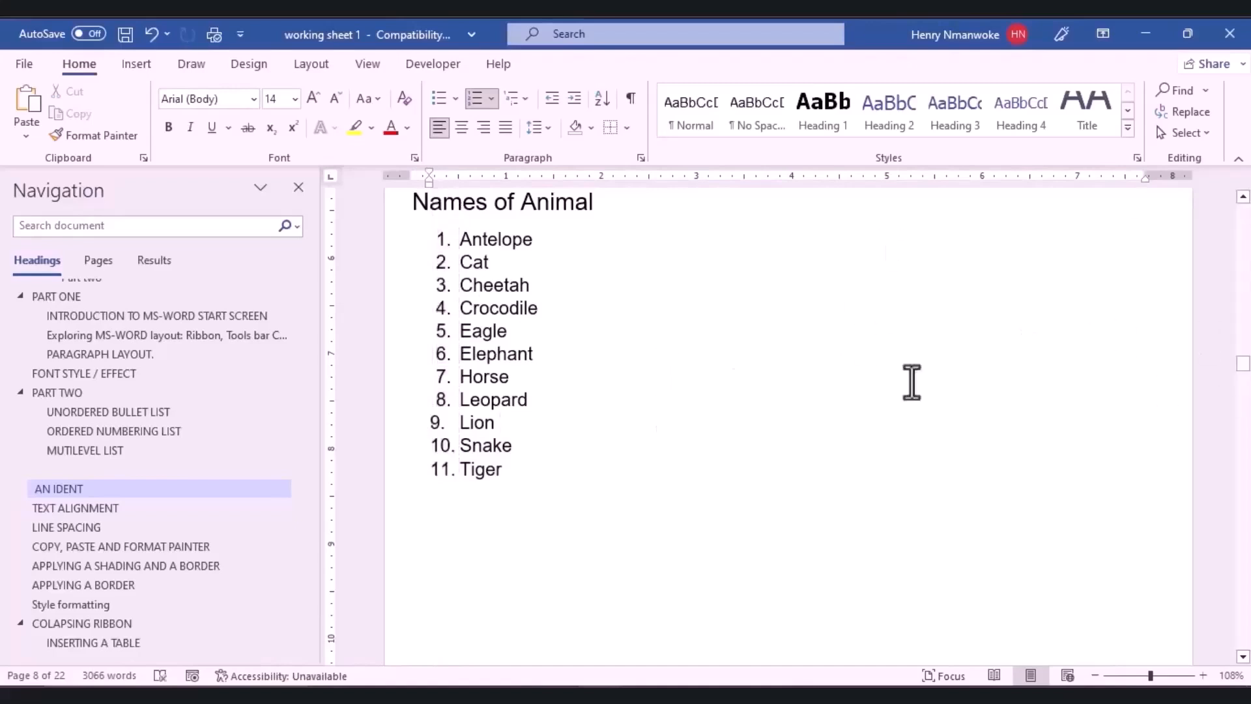
pyautogui.click(433, 424)
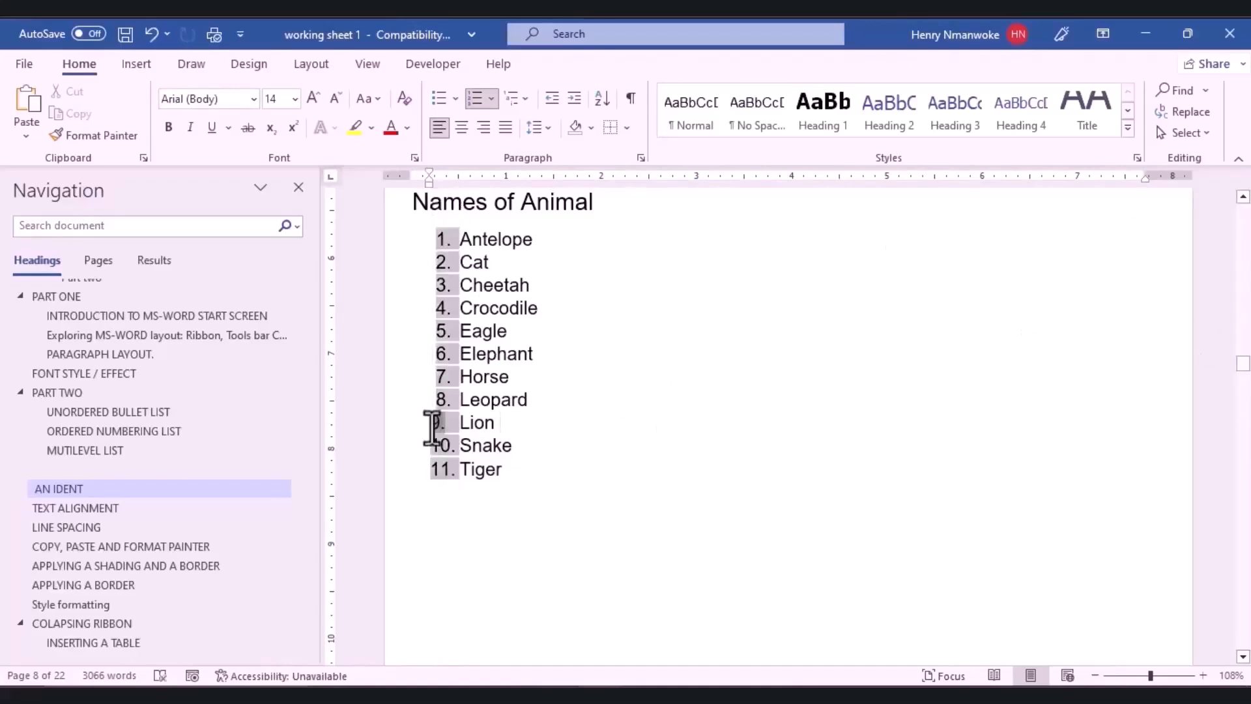
pyautogui.moveTo(429, 182); pyautogui.dragTo(432, 182)
pyautogui.click(842, 469)
# Show the formatting marks to examine the paragraphs in the Paragraph marks section, and hide the marks again.
pyautogui.moveTo(1243, 364)
pyautogui.mouseDown()
pyautogui.moveTo(1248, 386)
pyautogui.moveTo(1247, 375)
pyautogui.mouseUp()
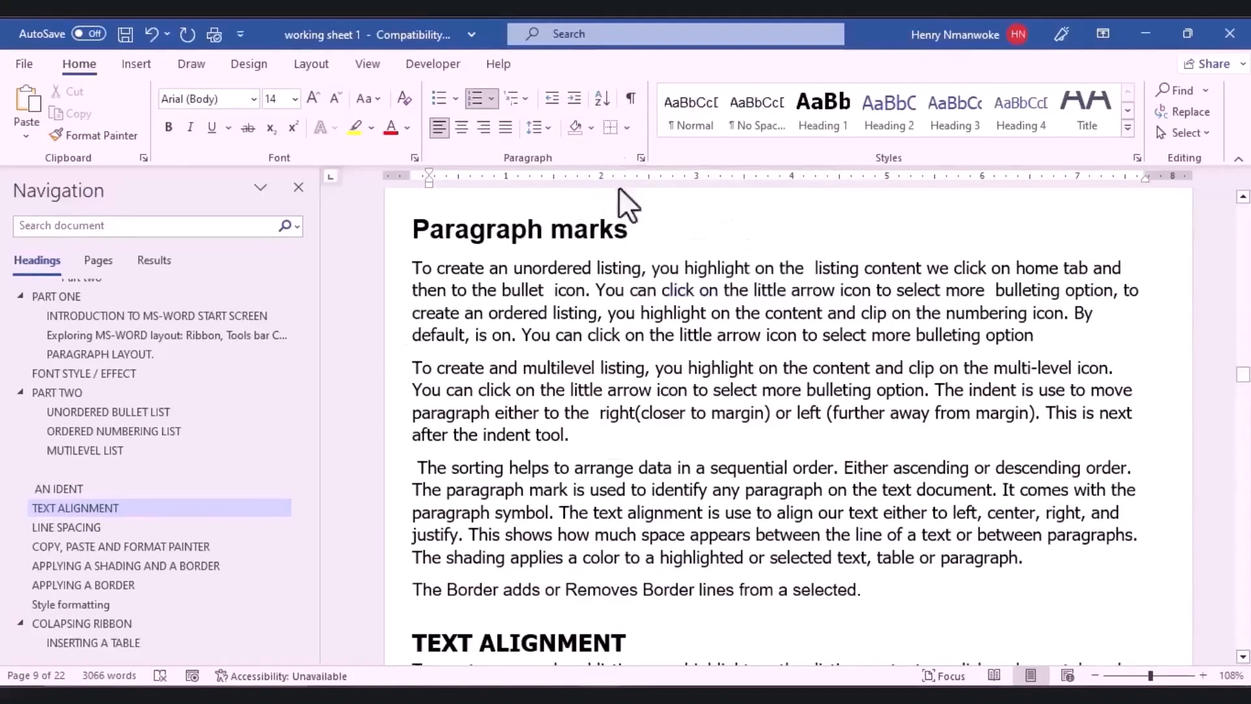
pyautogui.click(626, 97)
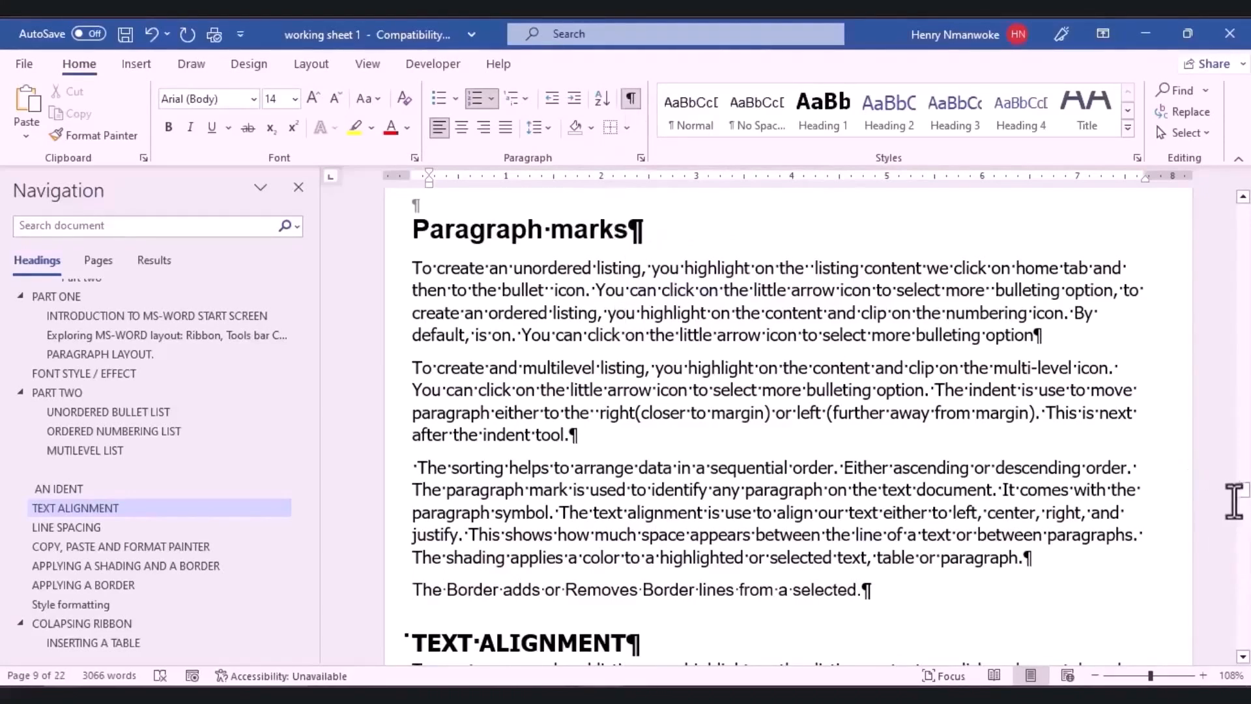
pyautogui.moveTo(1242, 496); pyautogui.dragTo(1243, 385)
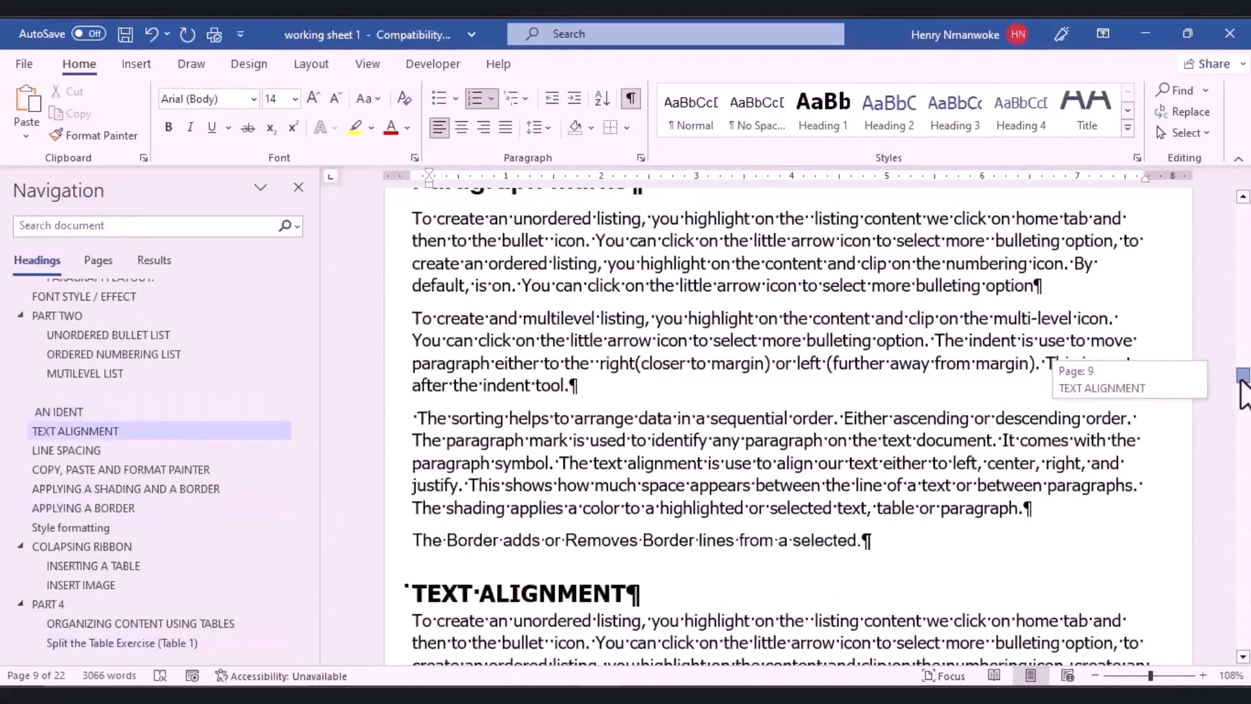
pyautogui.moveTo(1243, 388); pyautogui.dragTo(1243, 387)
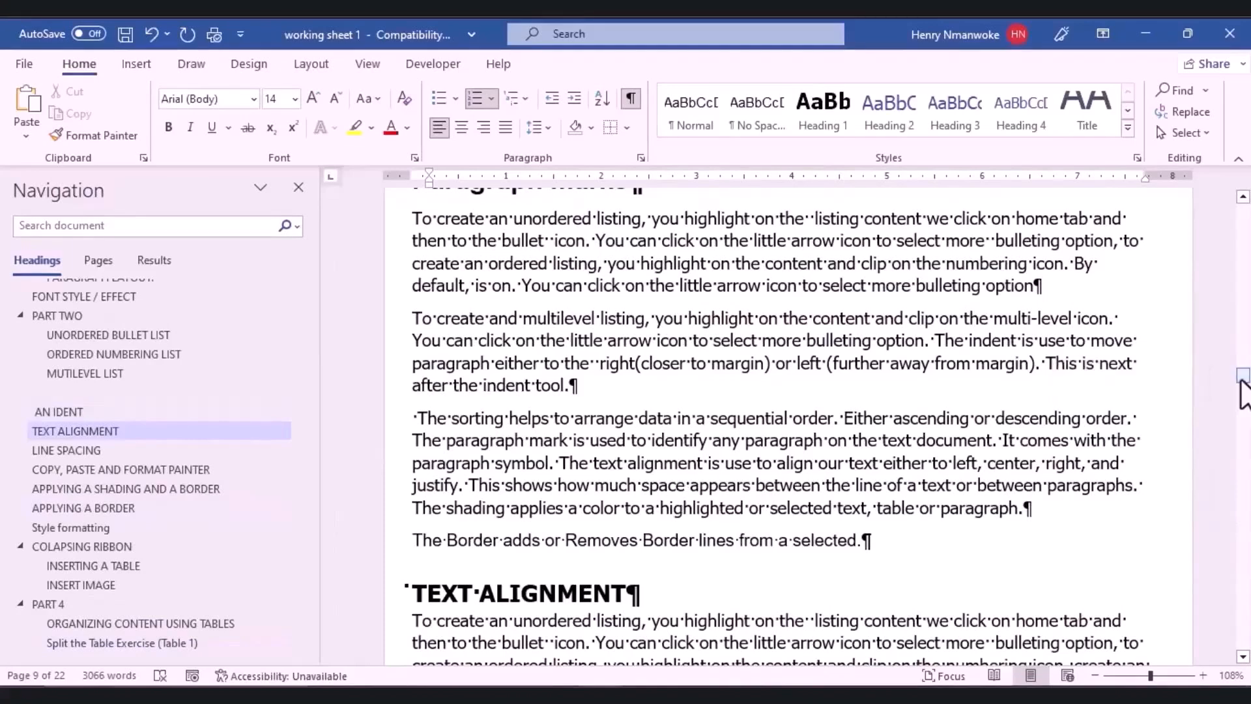
pyautogui.click(632, 97)
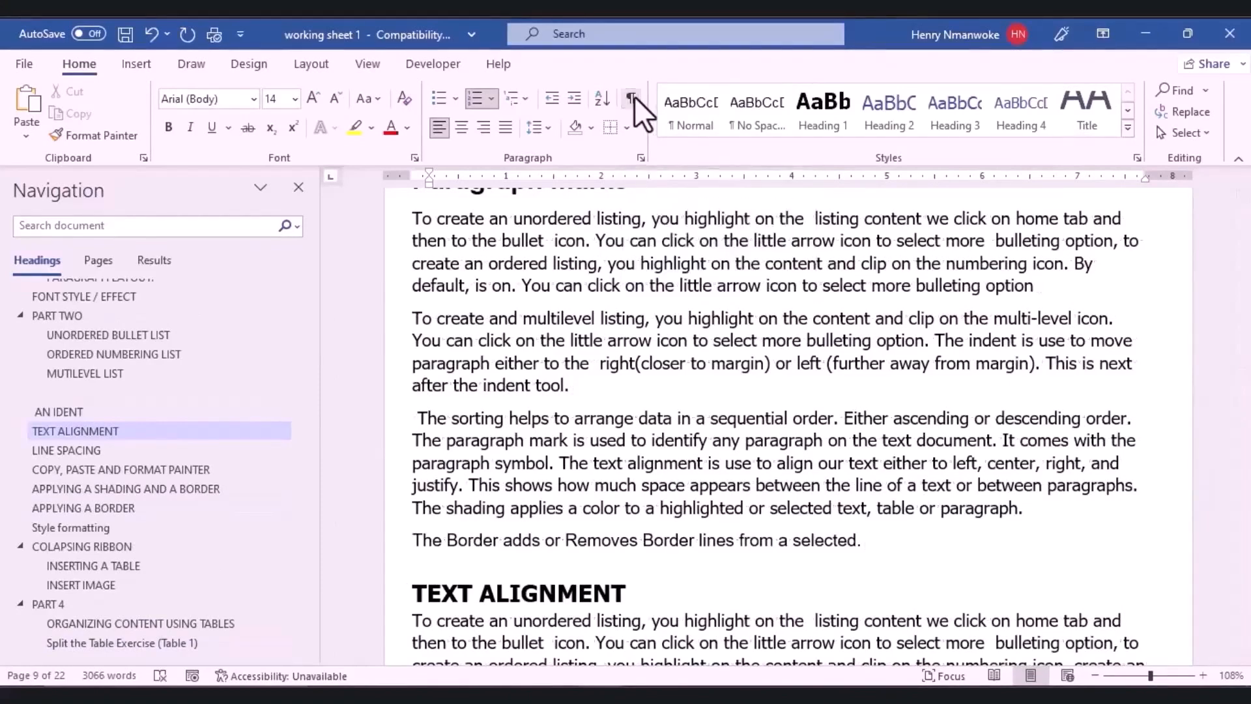
# Insert a blank line under the TEXT ALIGNMENT heading and left-align the first paragraph.
pyautogui.moveTo(1243, 381); pyautogui.dragTo(1244, 386)
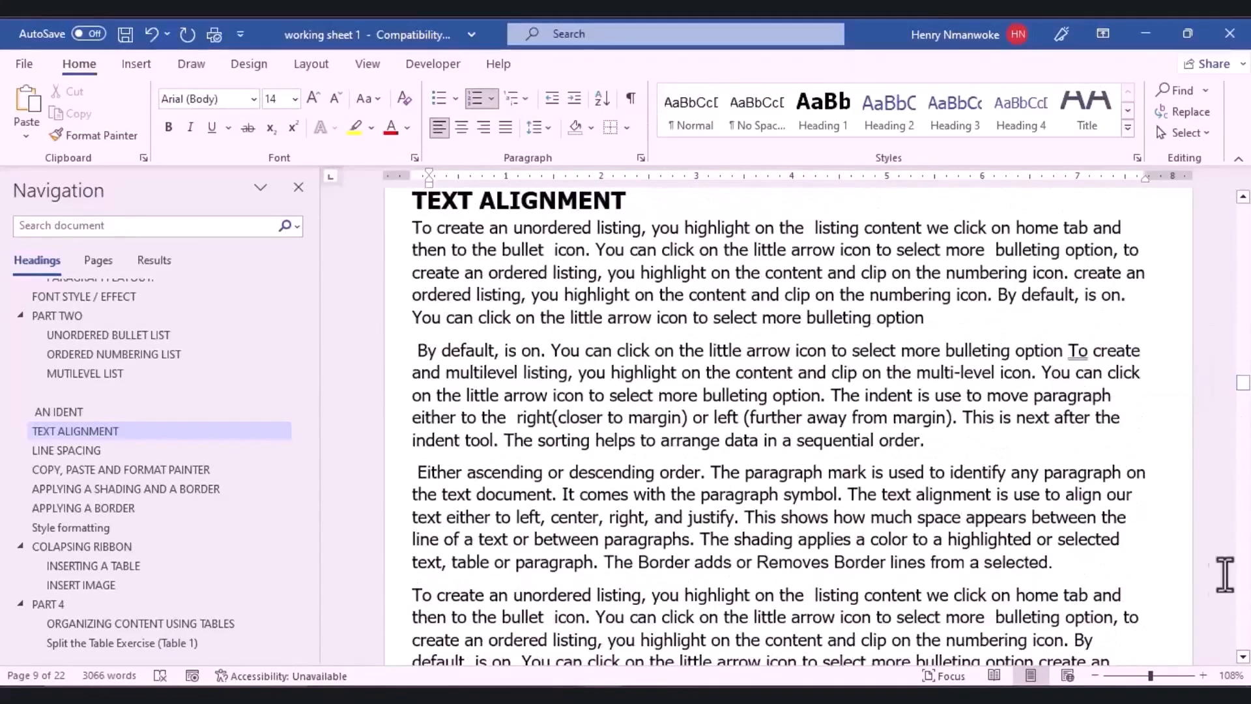
pyautogui.moveTo(1150, 676); pyautogui.dragTo(1145, 676)
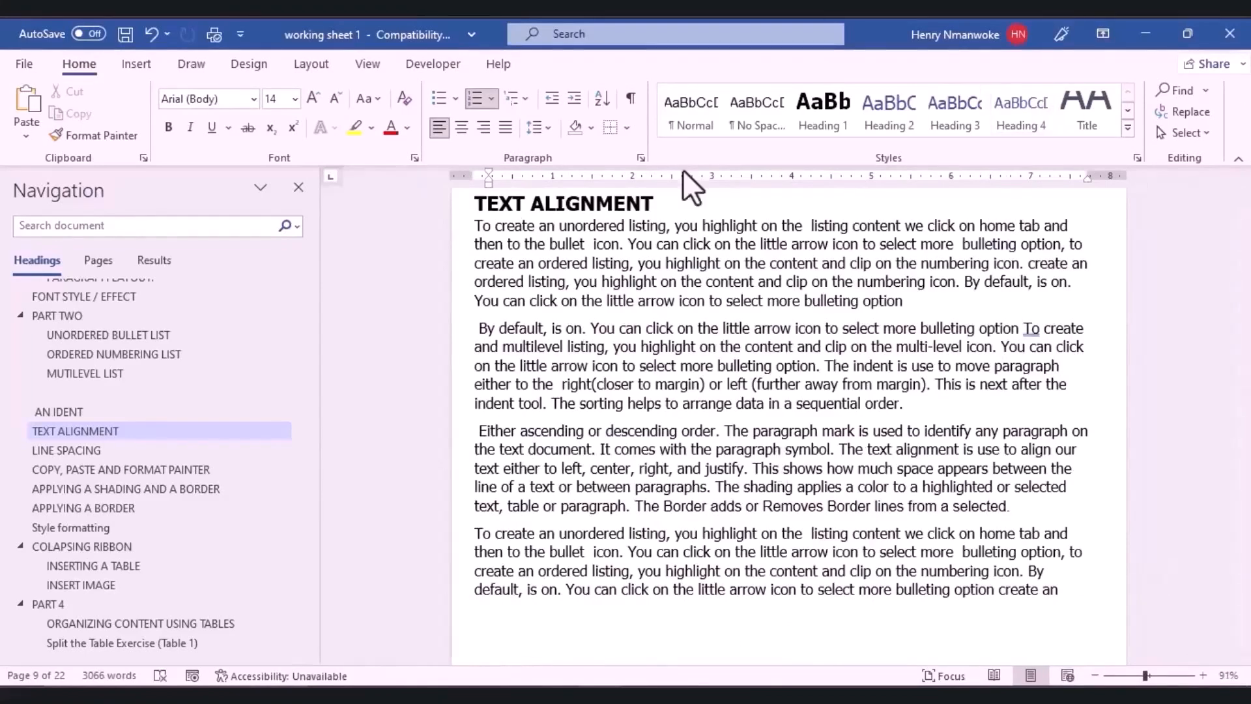
pyautogui.click(473, 226)
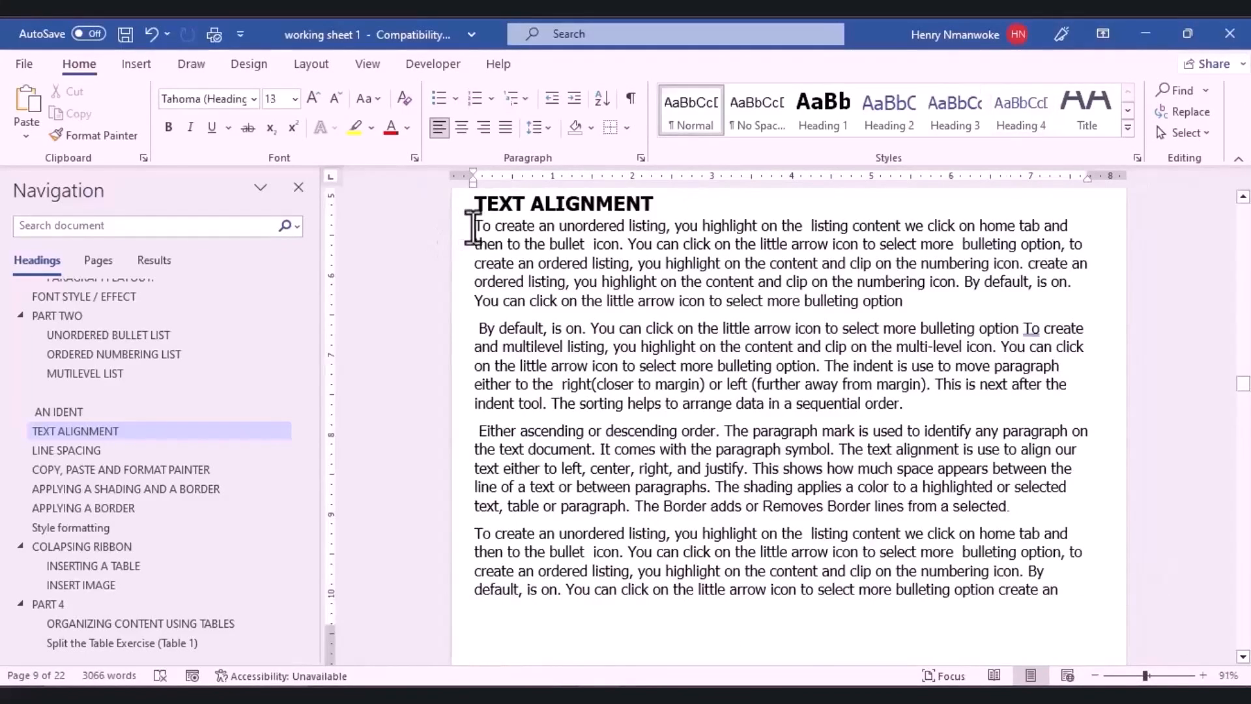
pyautogui.press('Return')
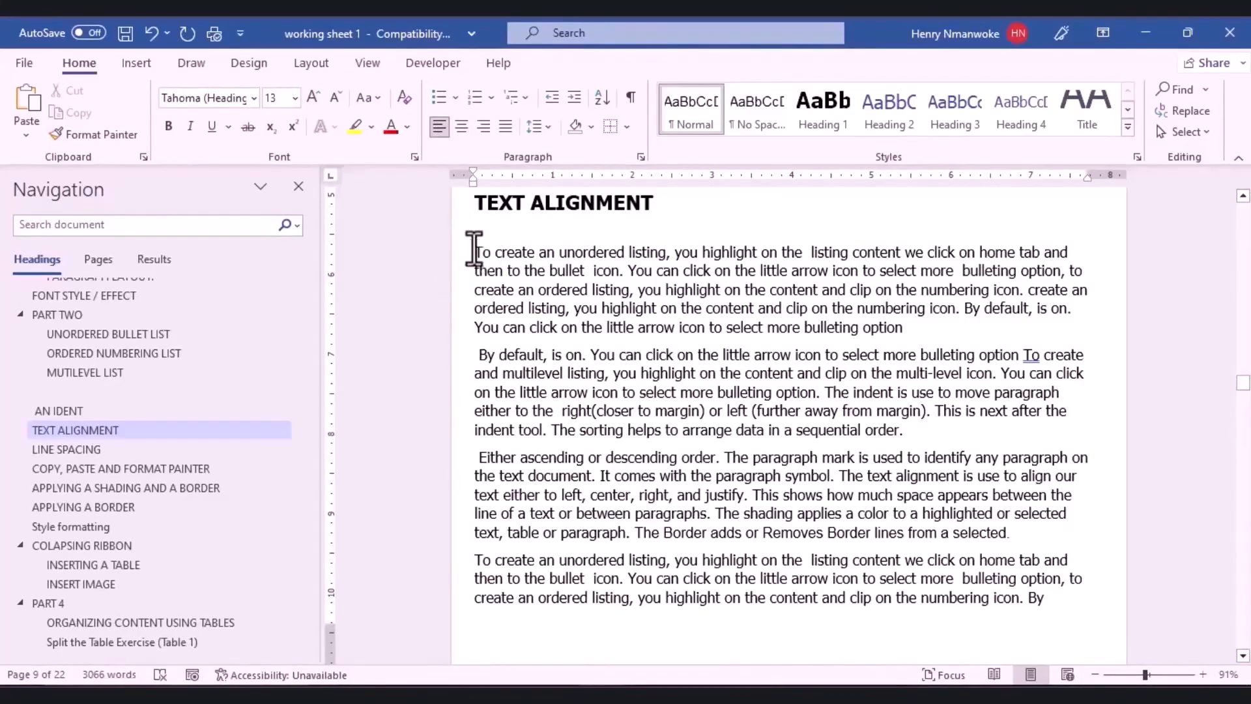
pyautogui.moveTo(473, 250); pyautogui.dragTo(910, 328)
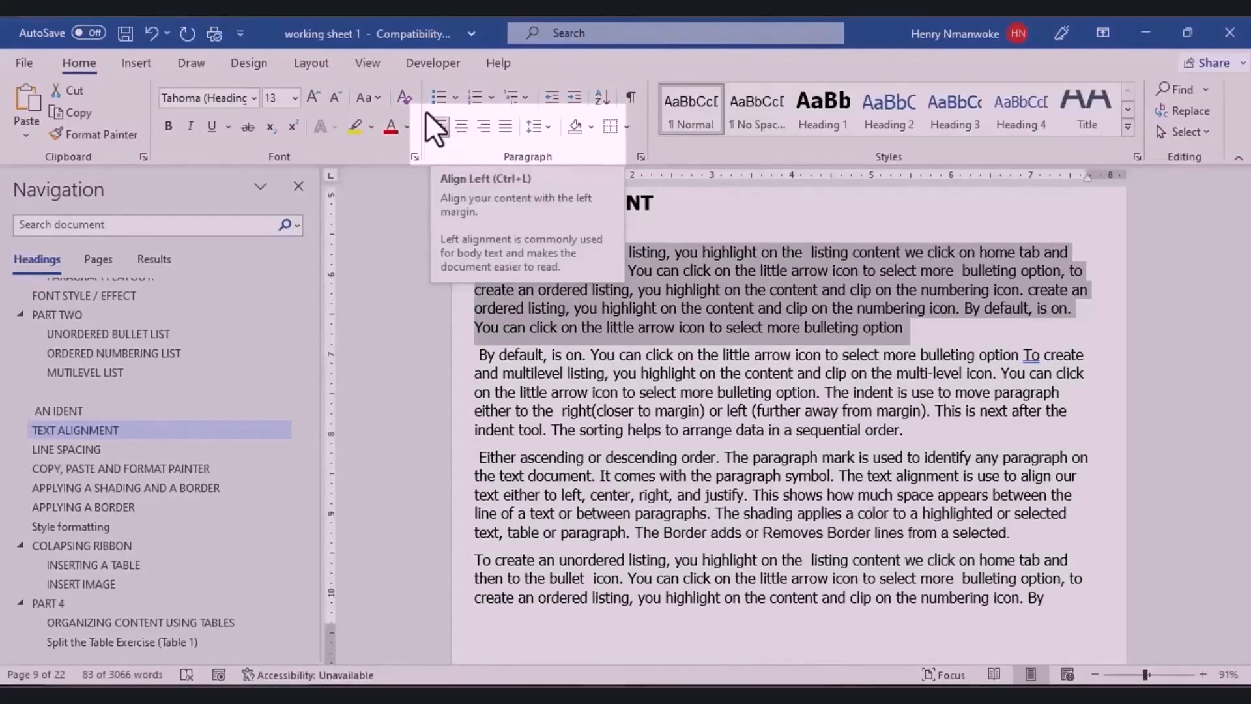
pyautogui.click(437, 124)
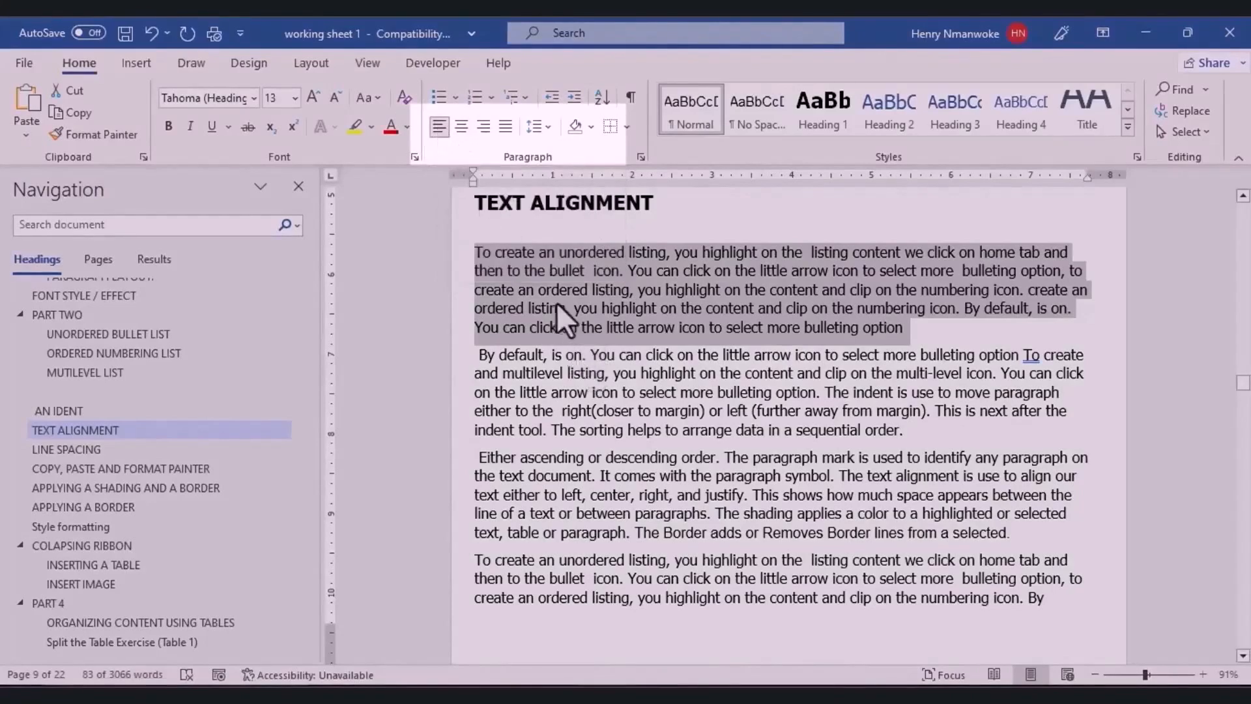
# Insert a blank line after the first TEXT ALIGNMENT paragraph and center the second paragraph, starting "By default, is on".
pyautogui.click(540, 357)
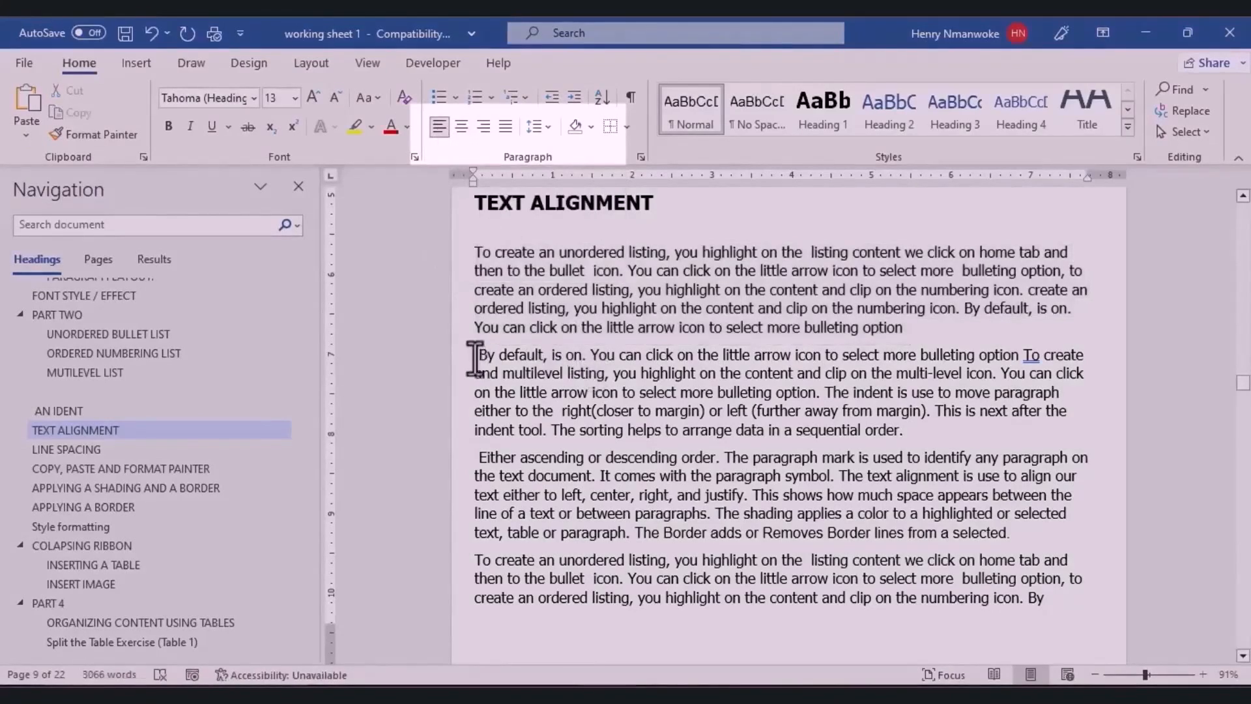
pyautogui.rightClick(902, 329)
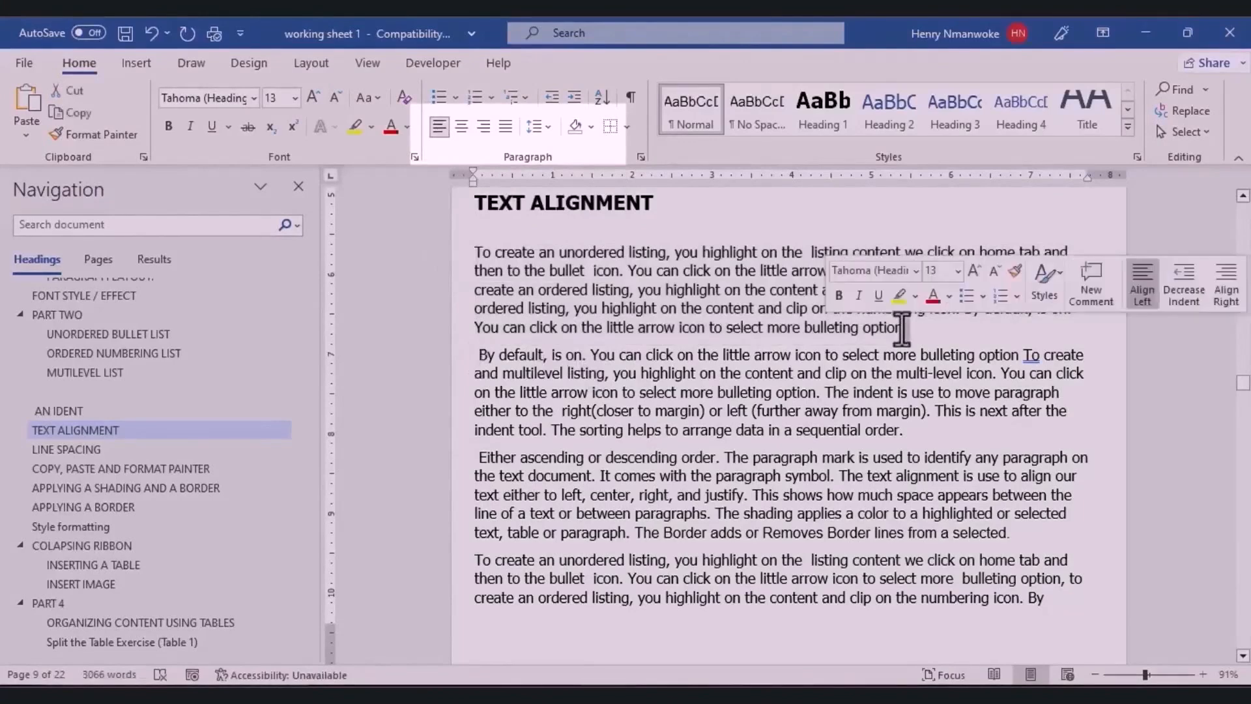
pyautogui.press('Escape')
pyautogui.press('Return')
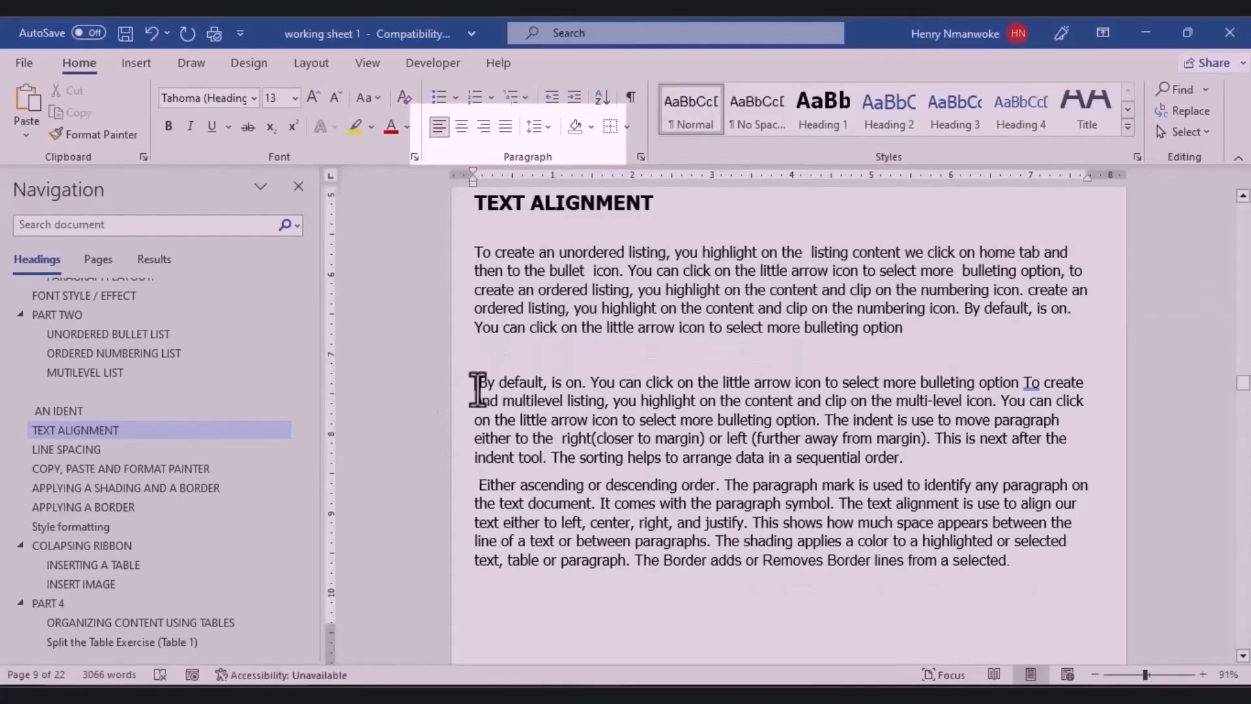
pyautogui.moveTo(477, 389); pyautogui.dragTo(930, 479)
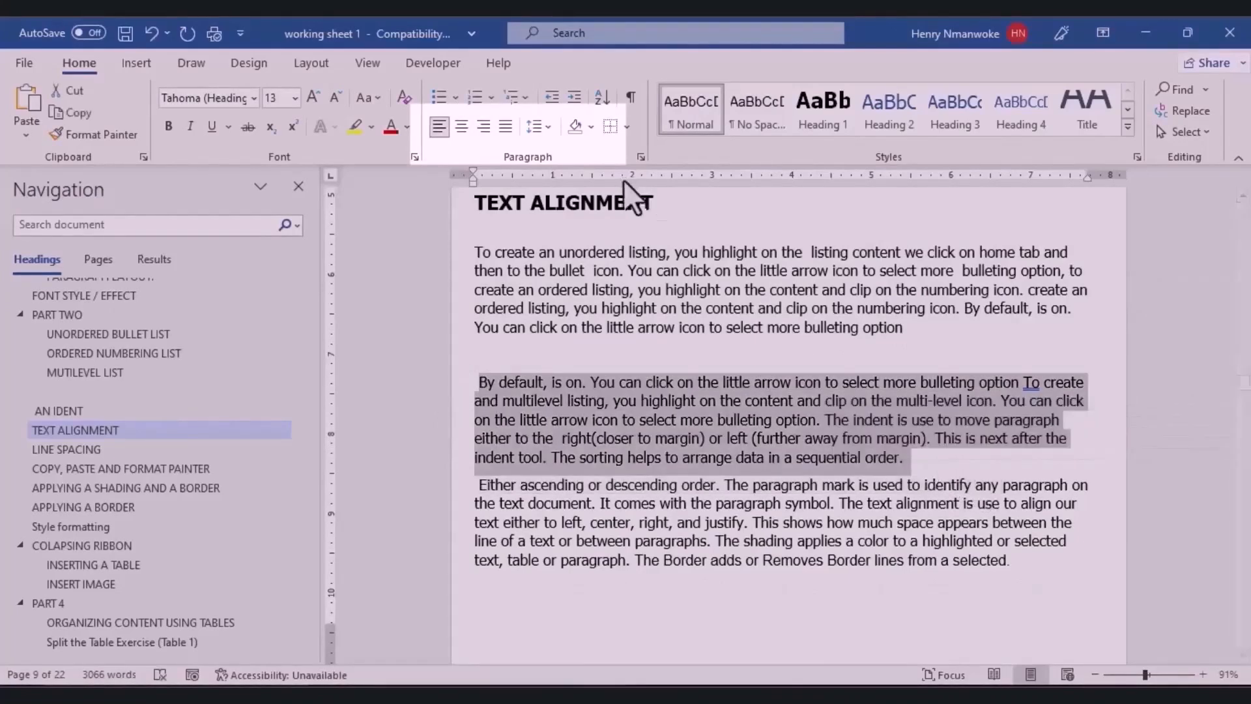
pyautogui.click(462, 127)
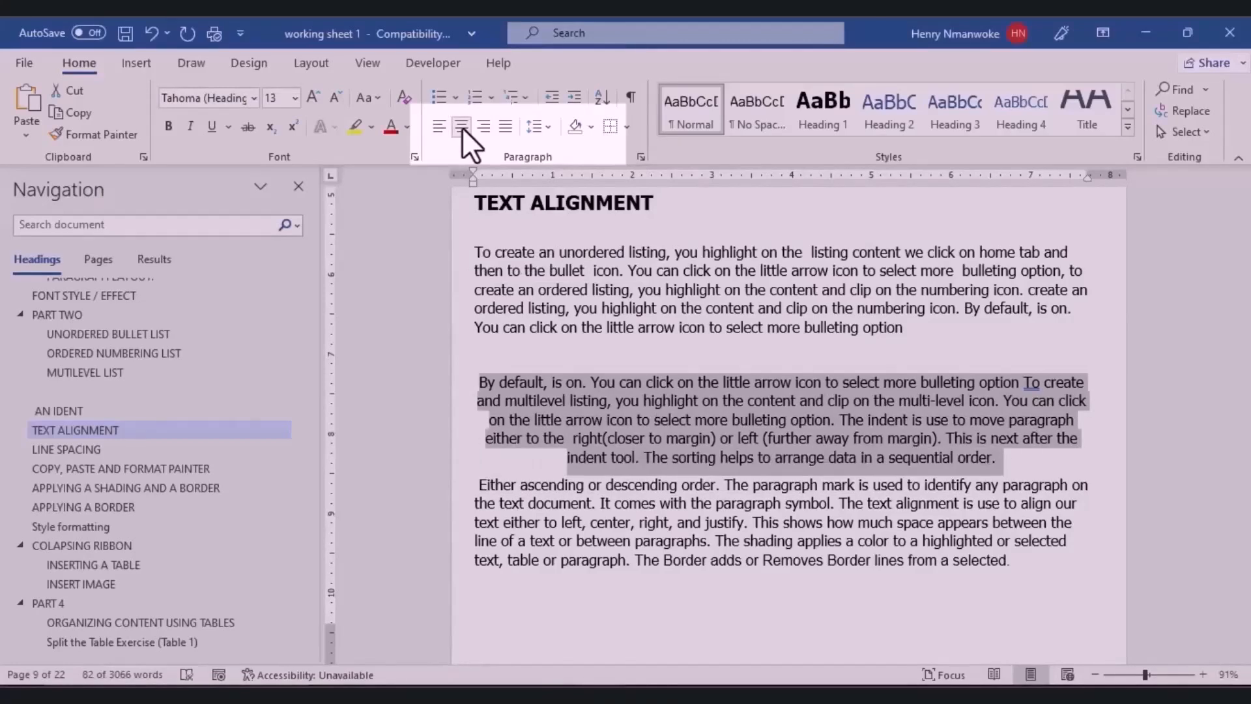
# Insert a blank line after the centered paragraph and right-align the third paragraph, starting "Either ascending or descending order".
pyautogui.click(1006, 459)
pyautogui.press('Return')
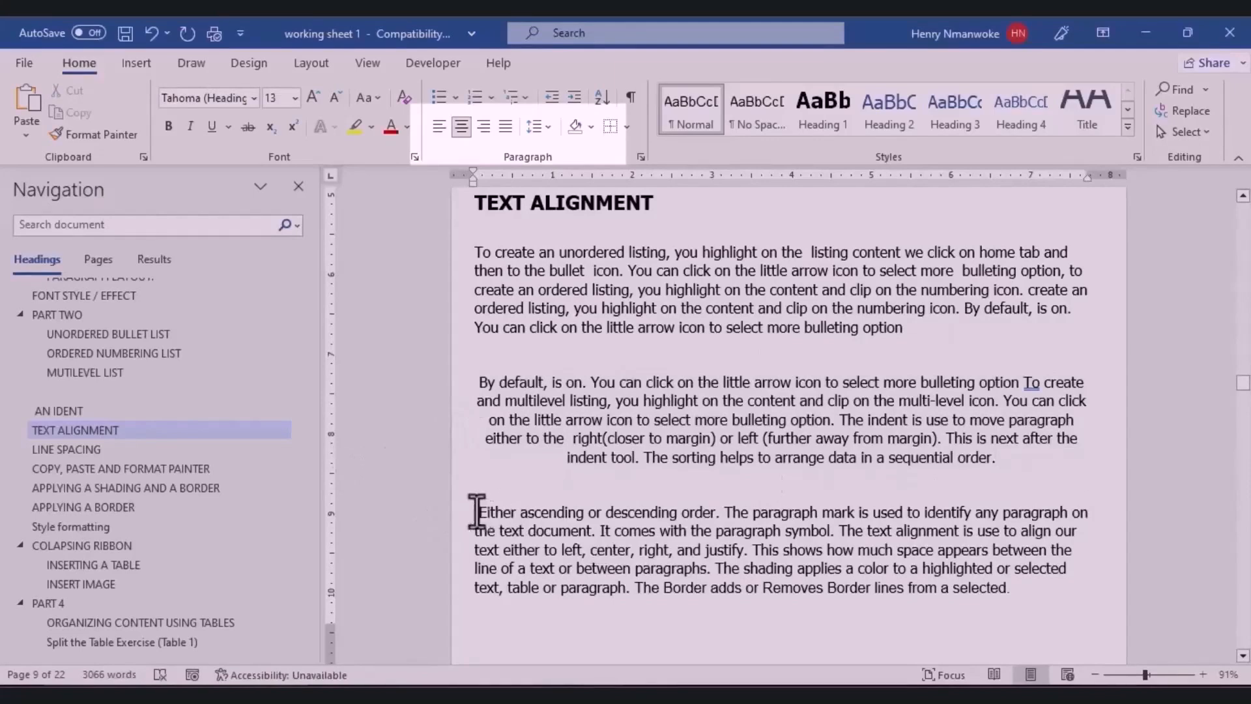
pyautogui.moveTo(476, 512); pyautogui.dragTo(1019, 589)
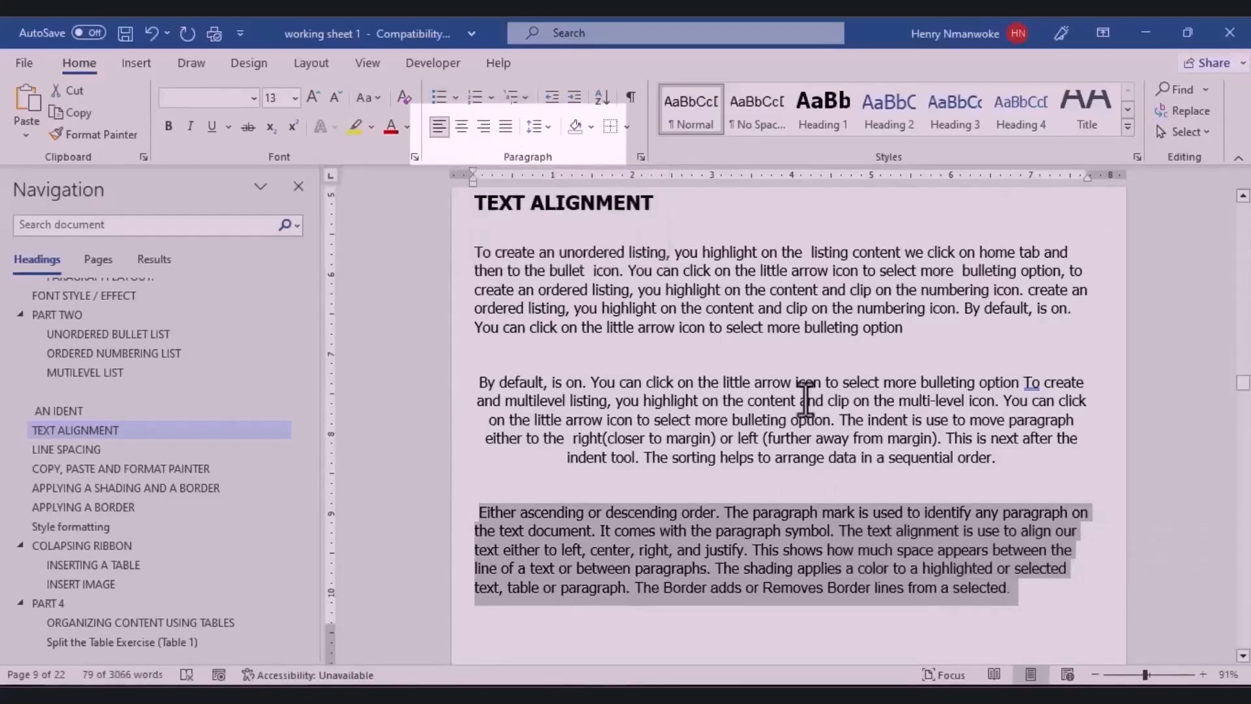
pyautogui.click(483, 125)
pyautogui.moveTo(842, 383); pyautogui.dragTo(1028, 531)
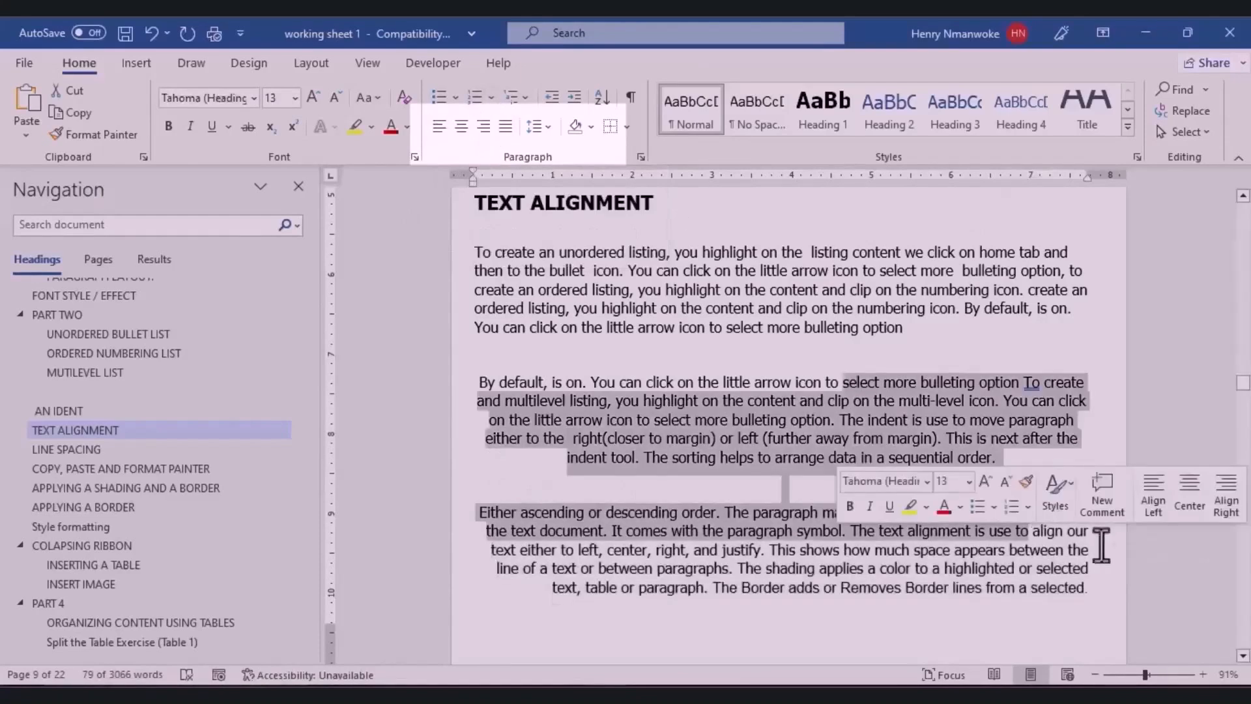
pyautogui.click(1070, 594)
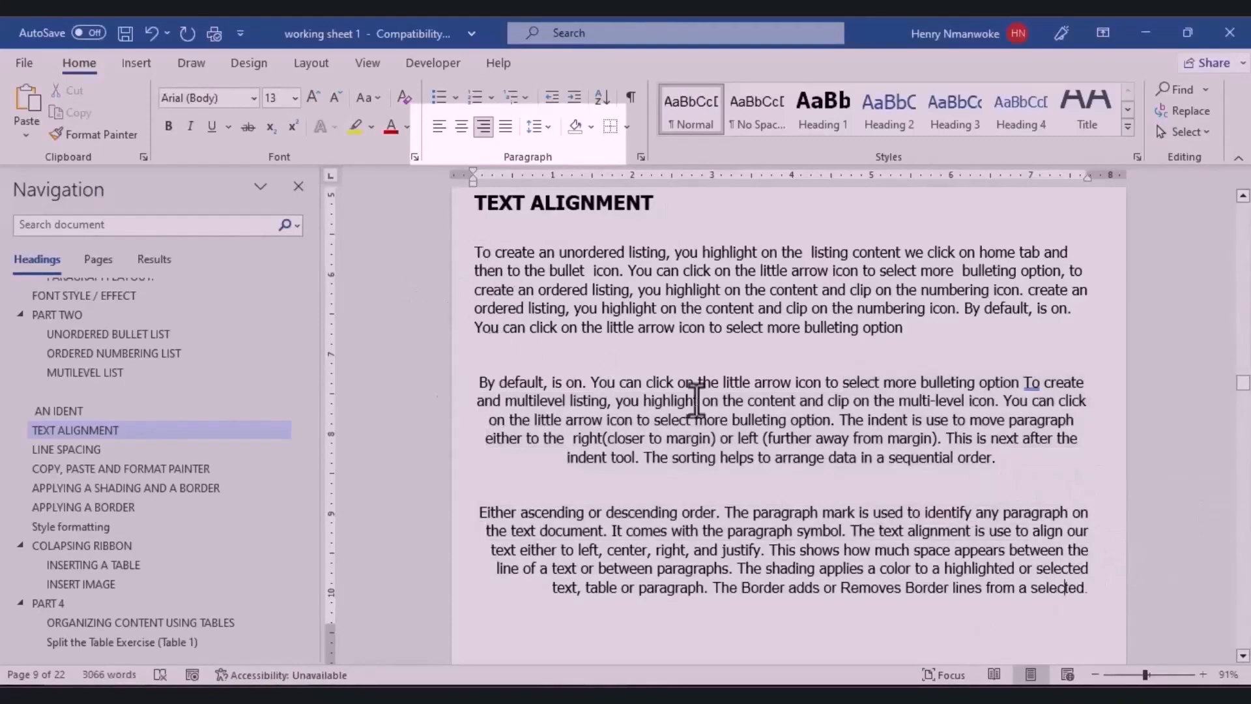
# Justify the last TEXT ALIGNMENT paragraph, at the top of the following page.
pyautogui.moveTo(1247, 387); pyautogui.dragTo(1248, 398)
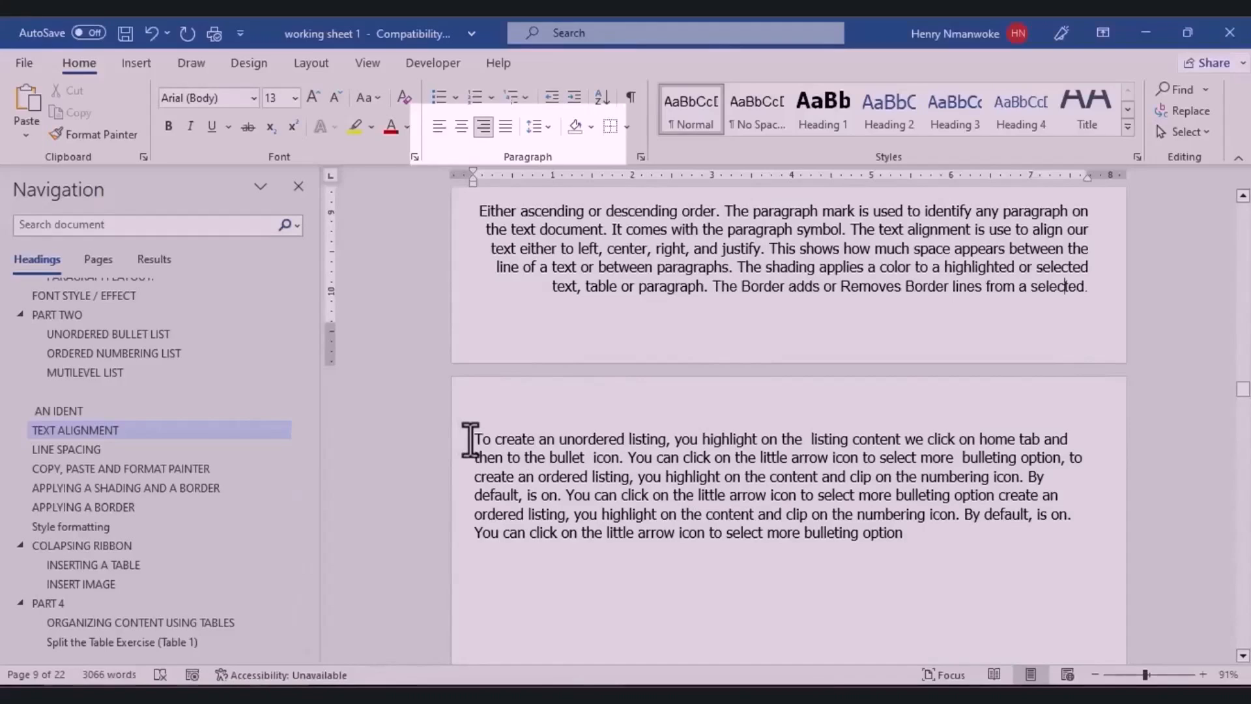
pyautogui.moveTo(467, 437); pyautogui.dragTo(957, 609)
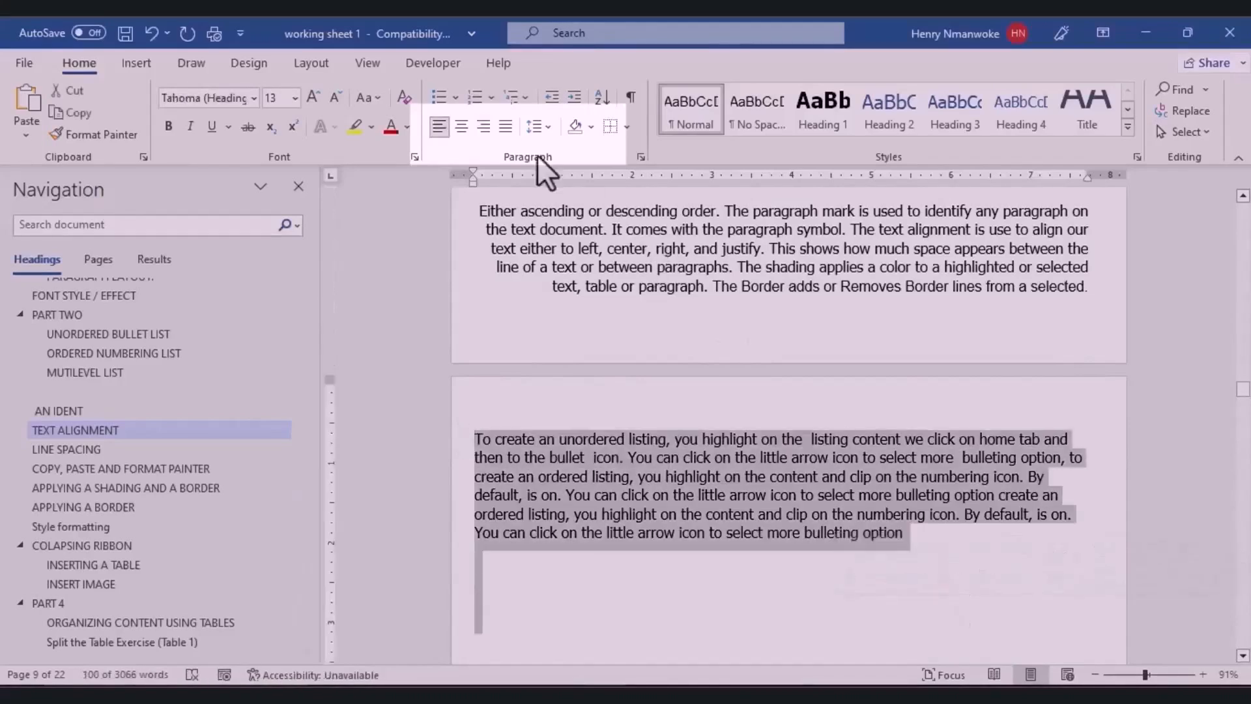
pyautogui.click(510, 123)
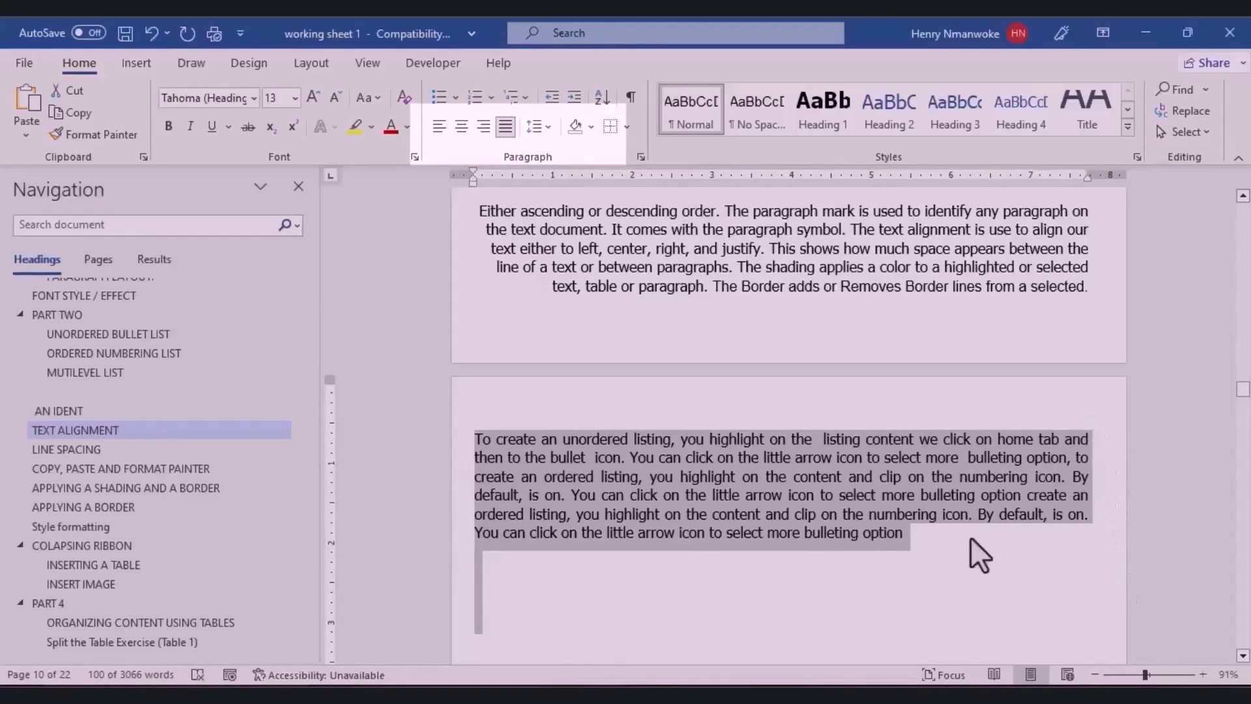
pyautogui.click(866, 576)
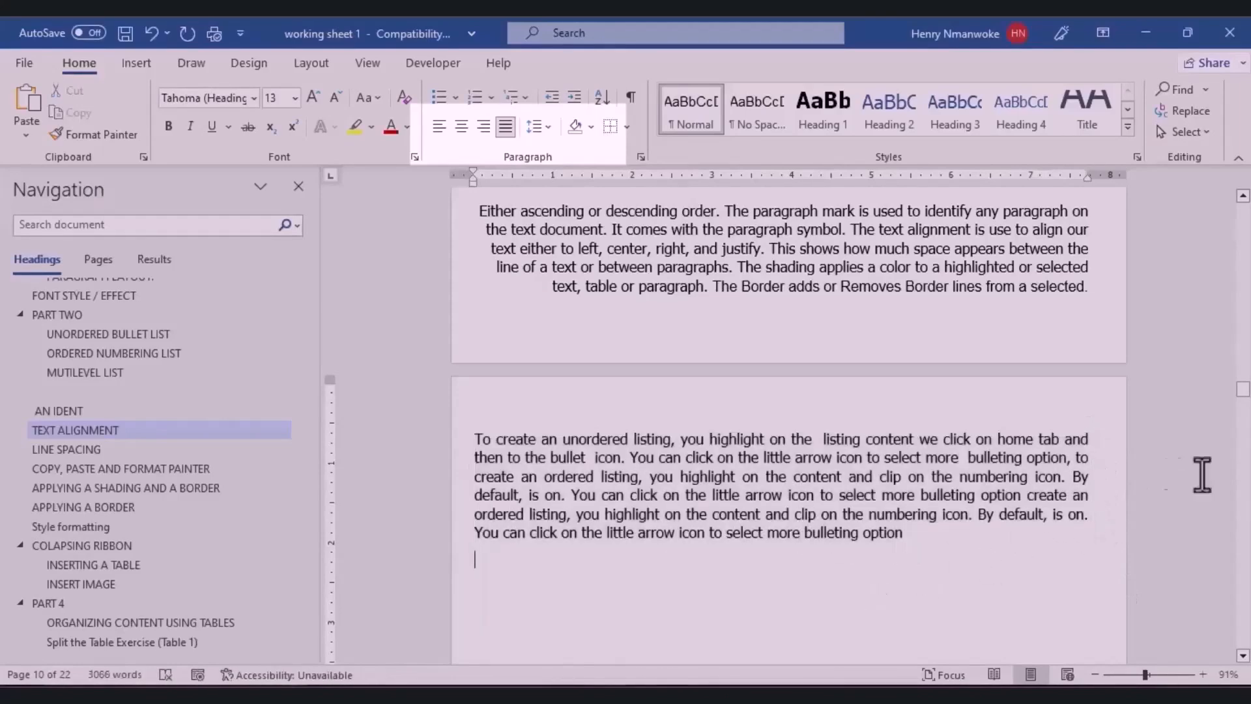
# Add space before each of the three paragraphs under the LINE SPACING heading.
pyautogui.moveTo(1241, 398); pyautogui.dragTo(1243, 404)
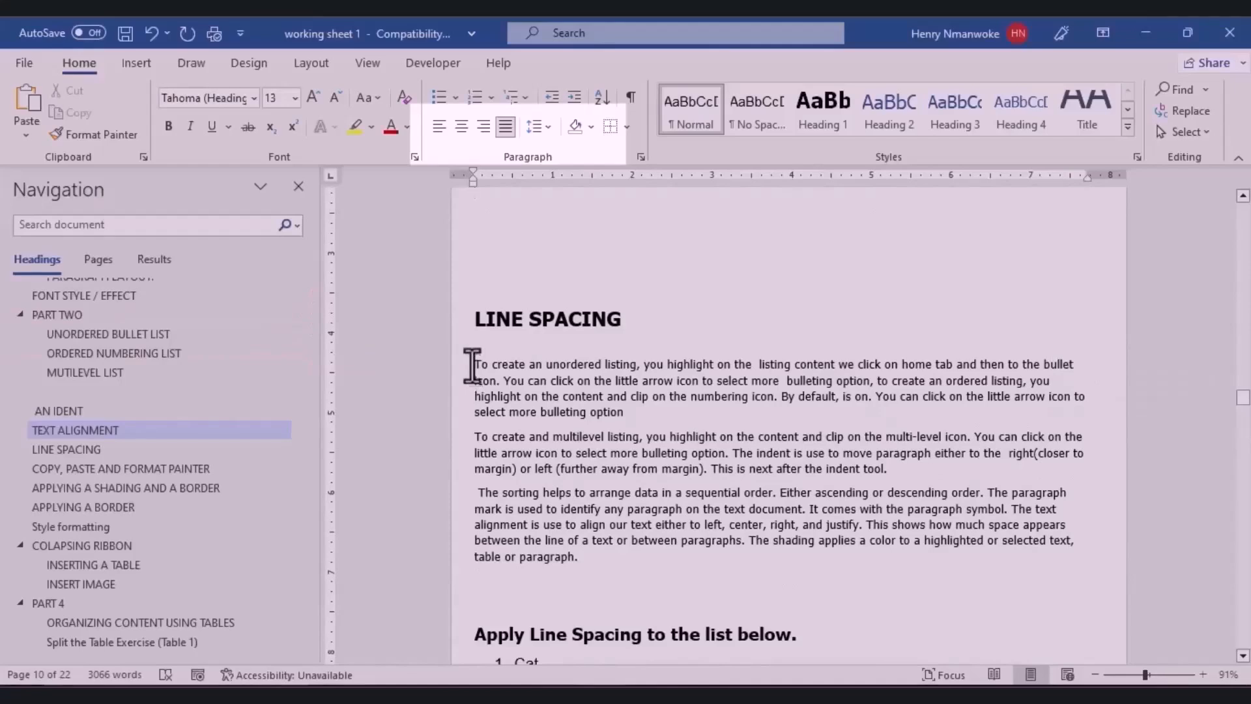
pyautogui.moveTo(471, 366); pyautogui.dragTo(601, 565)
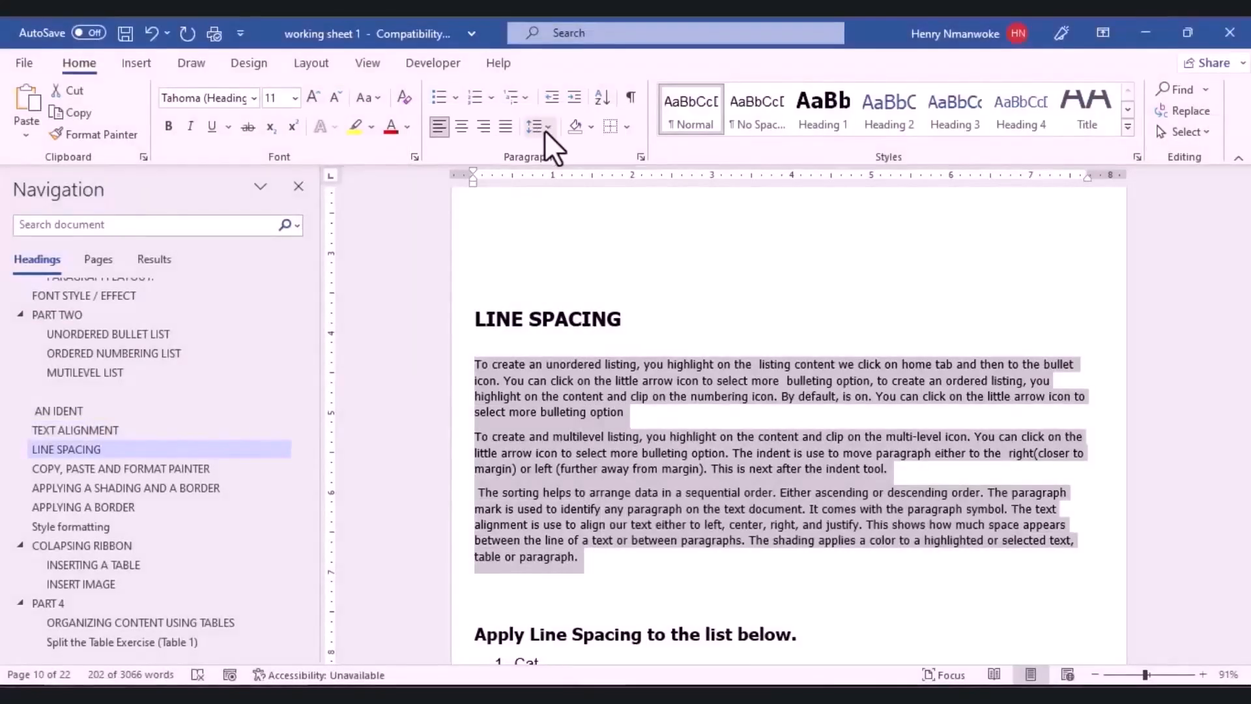
pyautogui.click(546, 127)
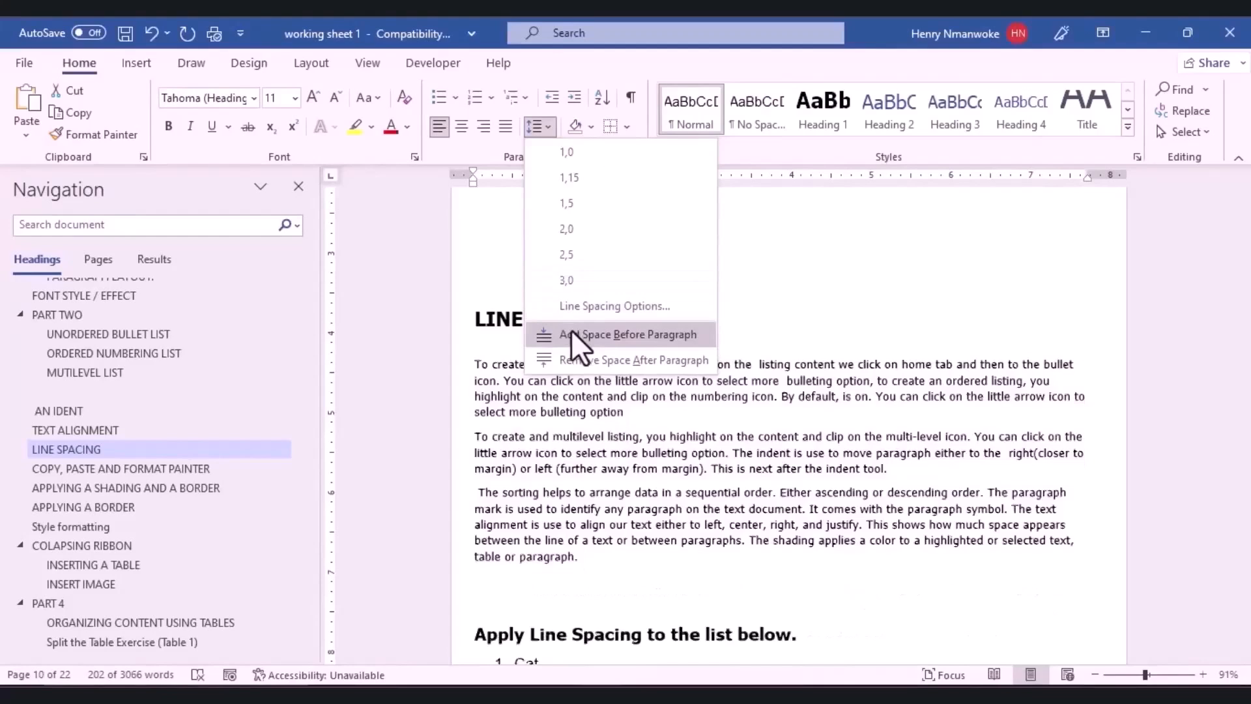
pyautogui.click(570, 332)
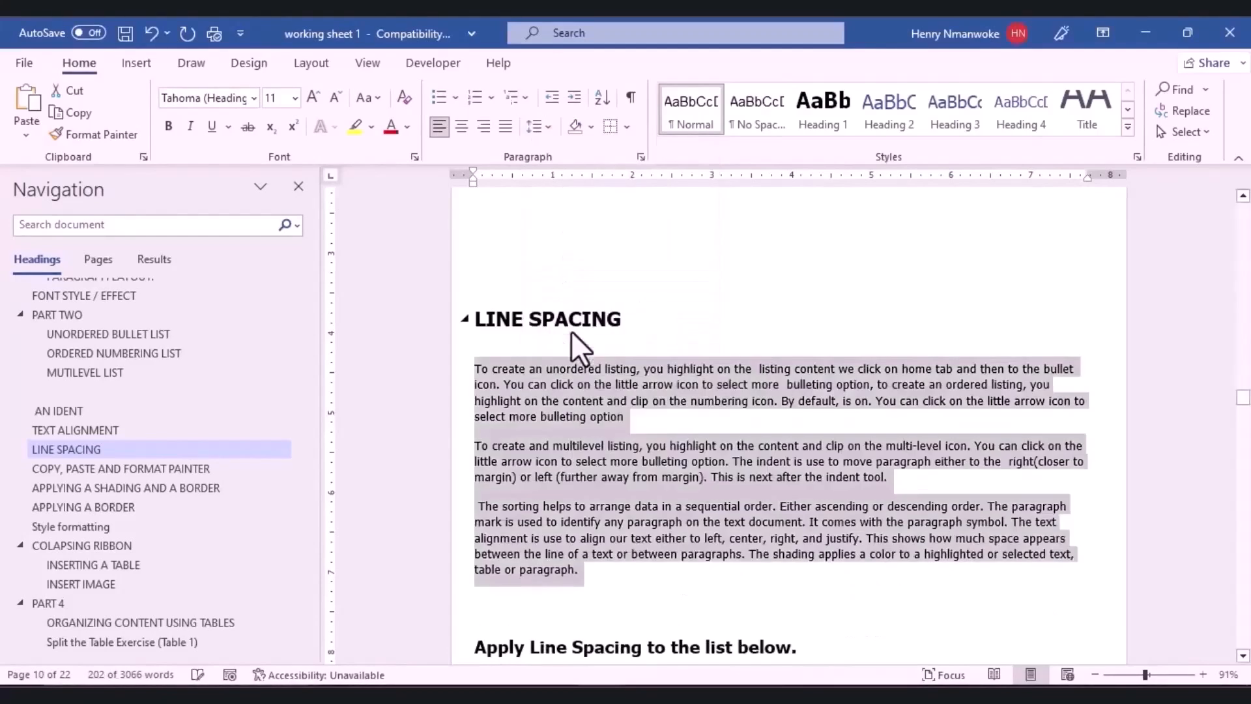
# Remove the space before and the space after the three selected LINE SPACING paragraphs.
pyautogui.click(549, 124)
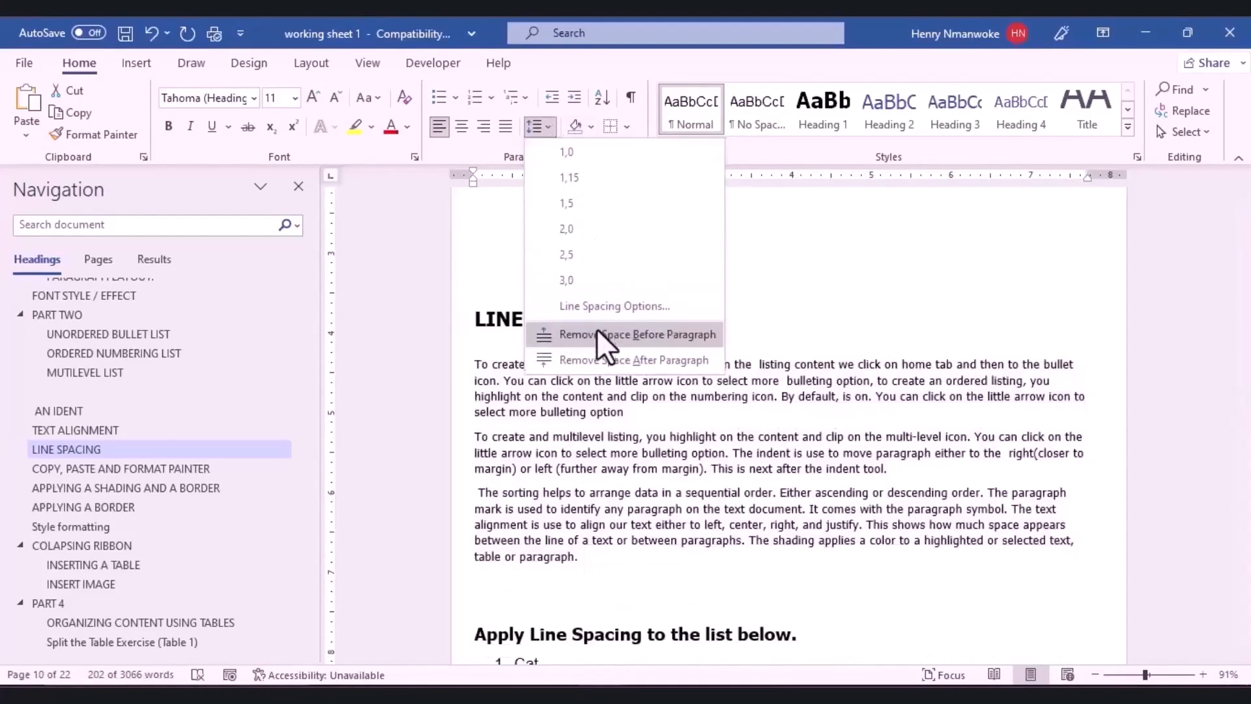
pyautogui.click(596, 333)
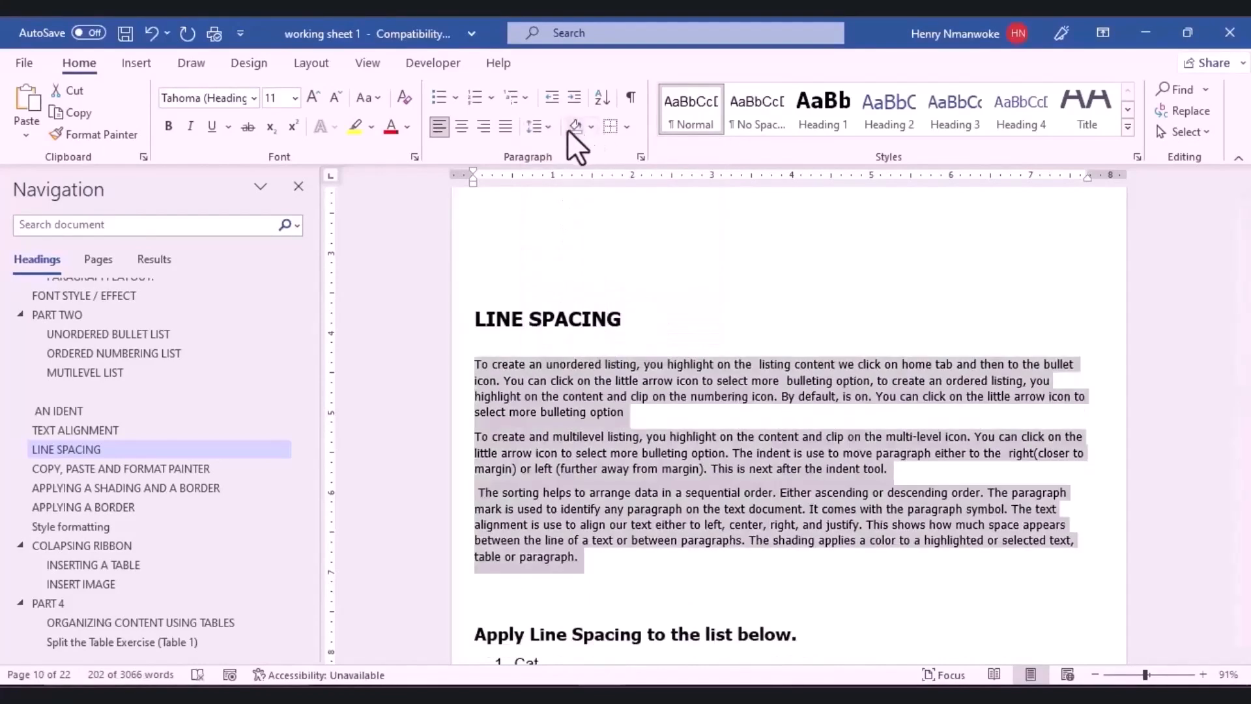
pyautogui.click(550, 127)
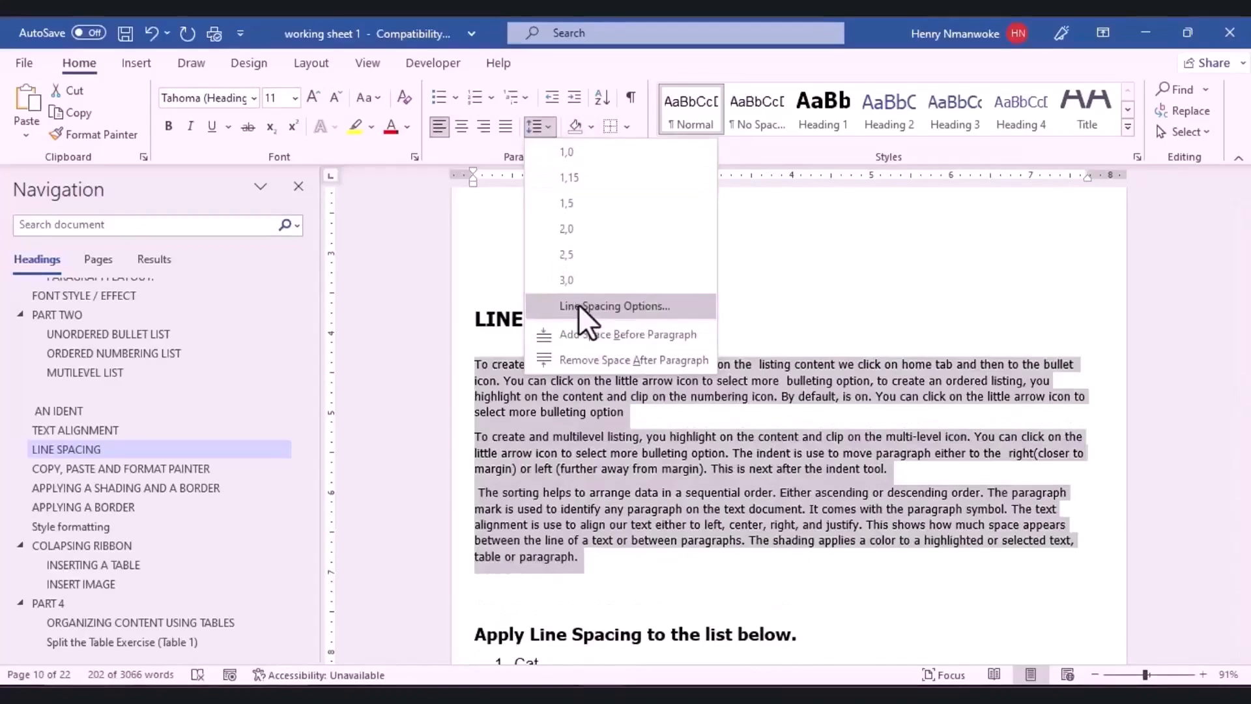
pyautogui.click(571, 356)
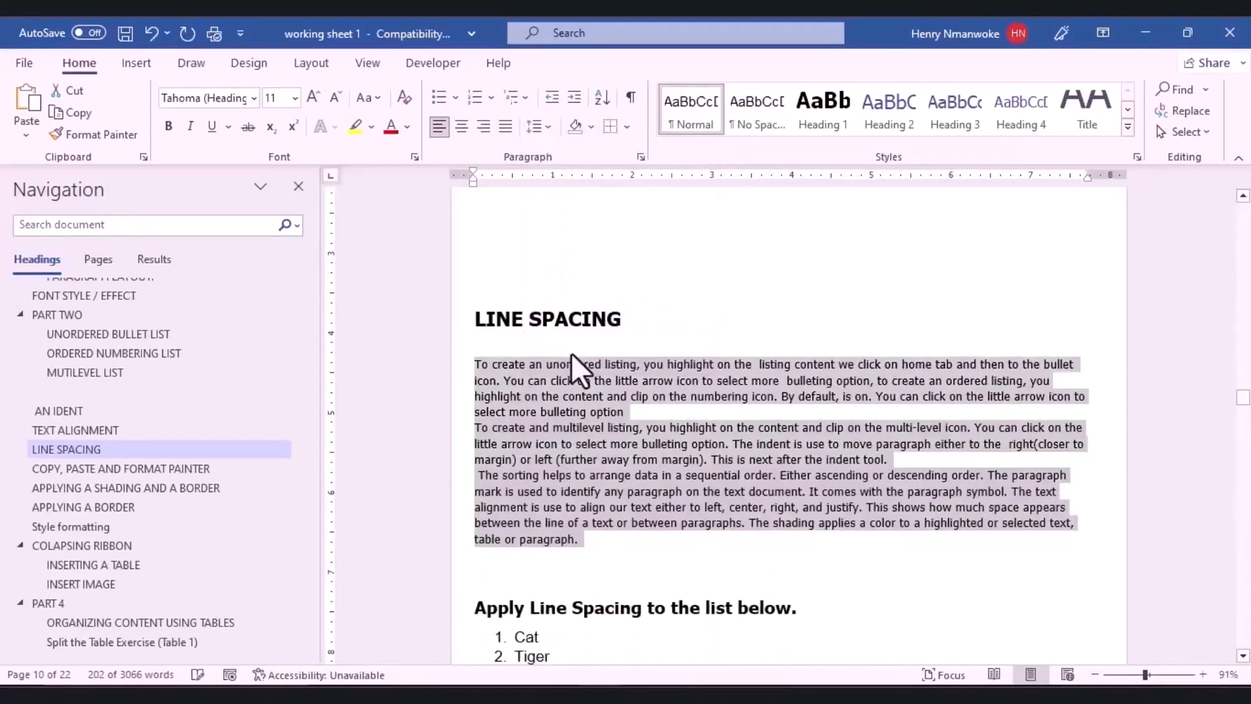
# Set the spacing before the three selected LINE SPACING paragraphs to 30 pt in the line spacing options.
pyautogui.click(541, 133)
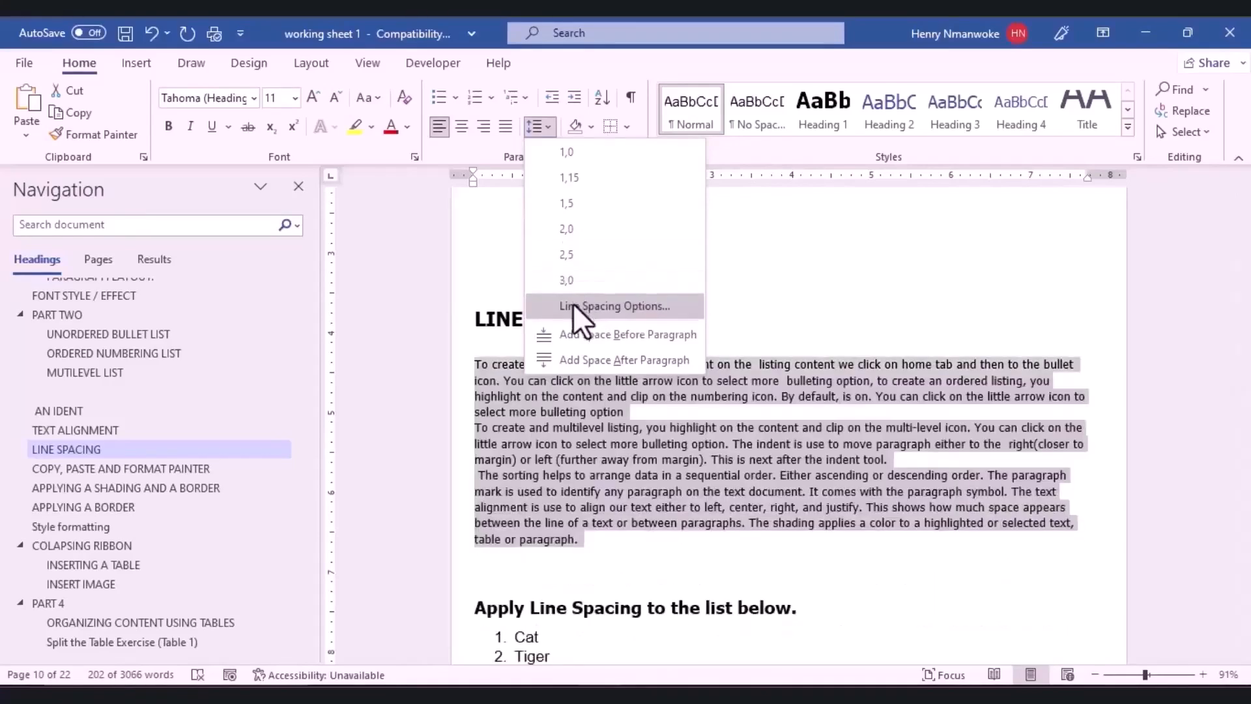
pyautogui.click(573, 304)
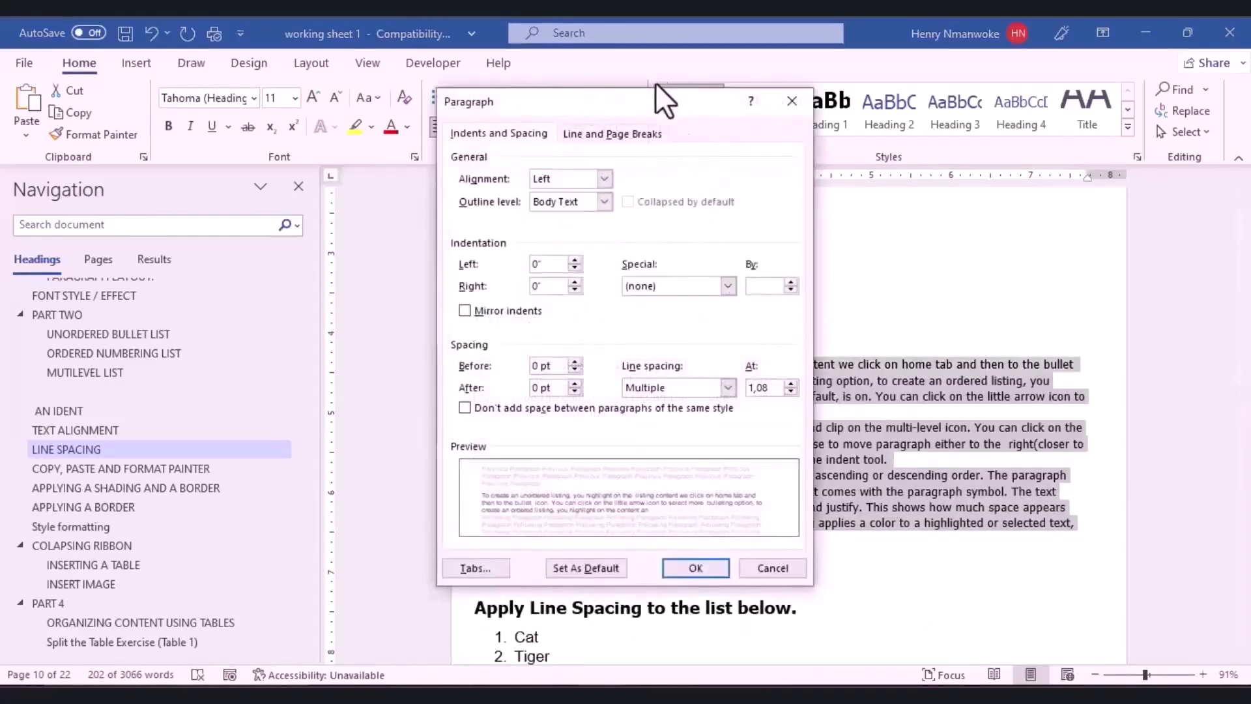
pyautogui.moveTo(639, 100); pyautogui.dragTo(288, 108)
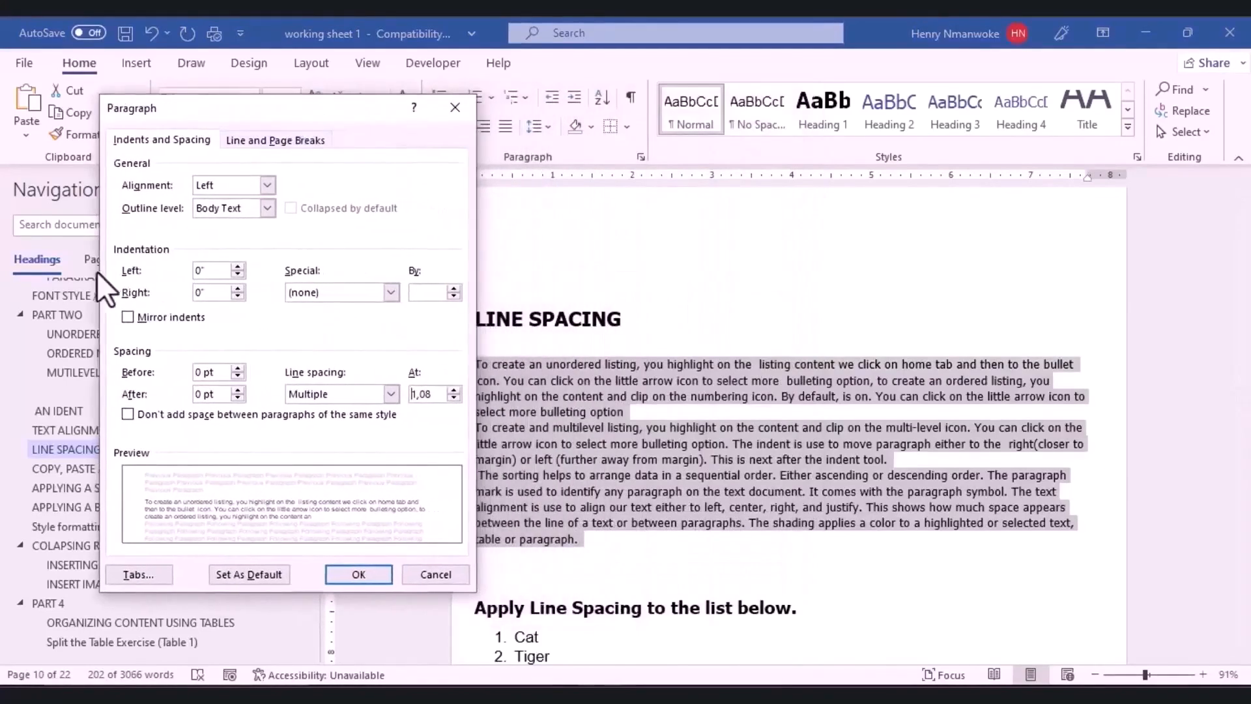
pyautogui.click(237, 376)
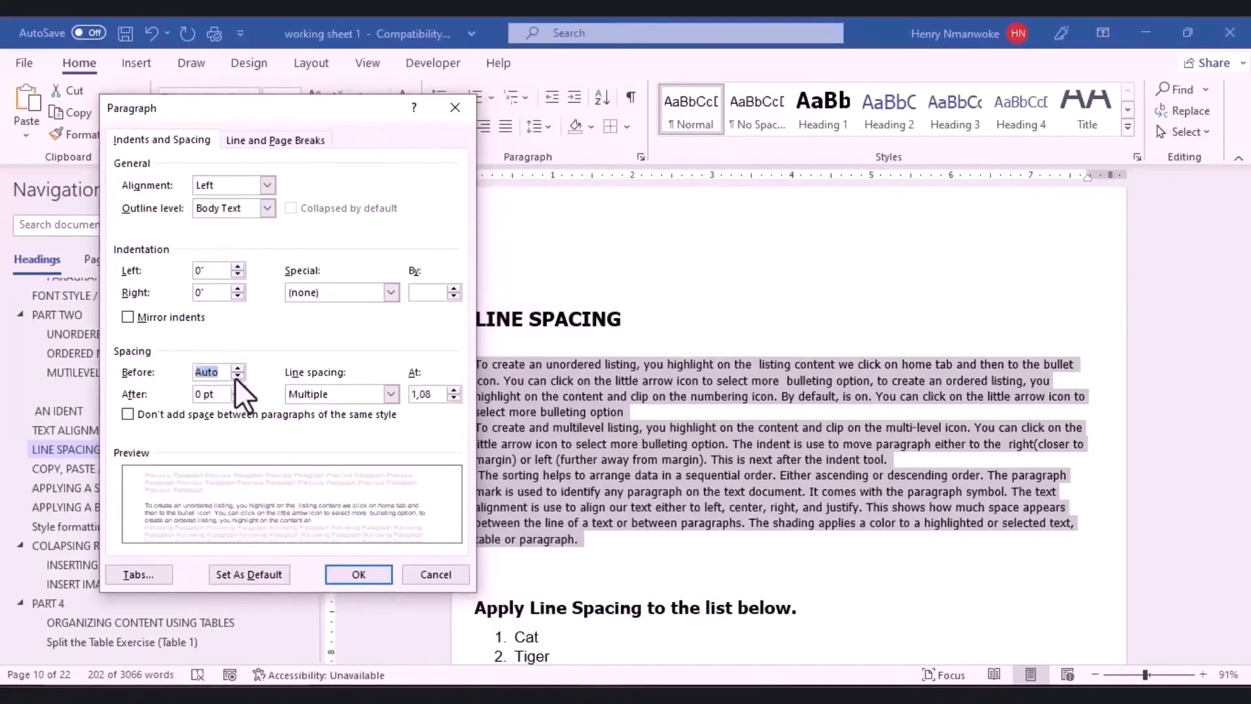
pyautogui.click(237, 368)
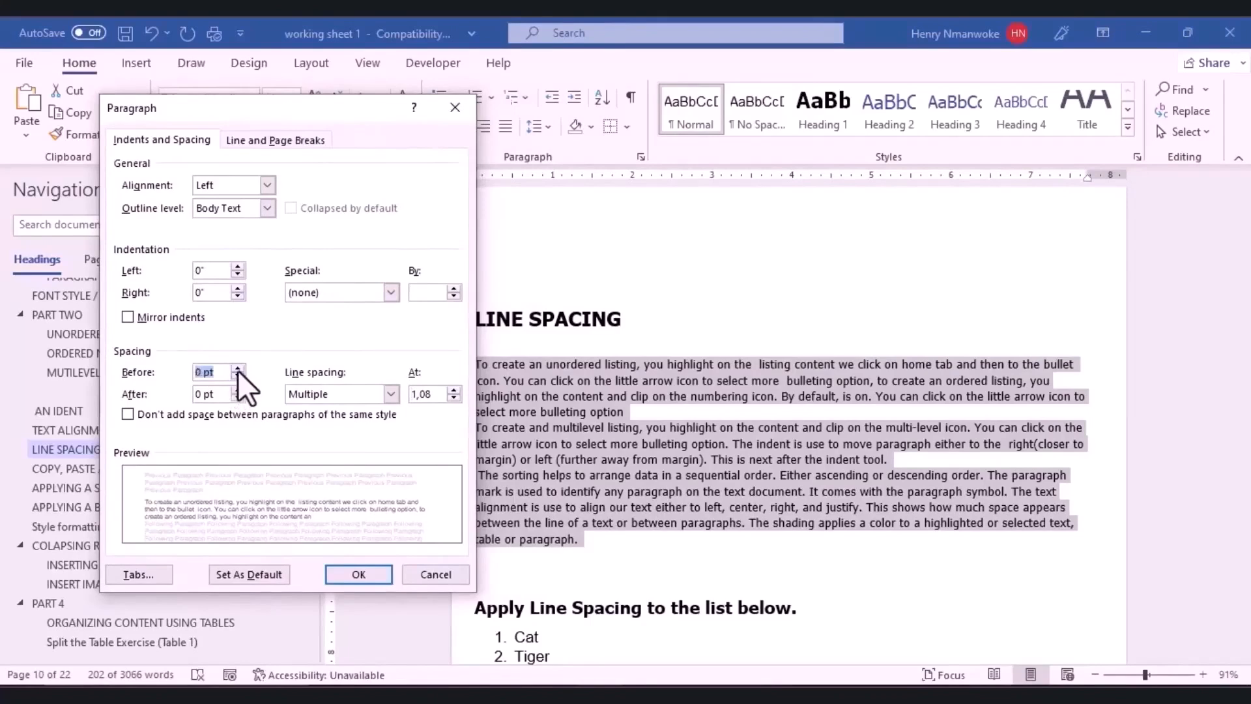
pyautogui.click(237, 368)
pyautogui.click(238, 368)
pyautogui.click(237, 368)
pyautogui.click(237, 368)
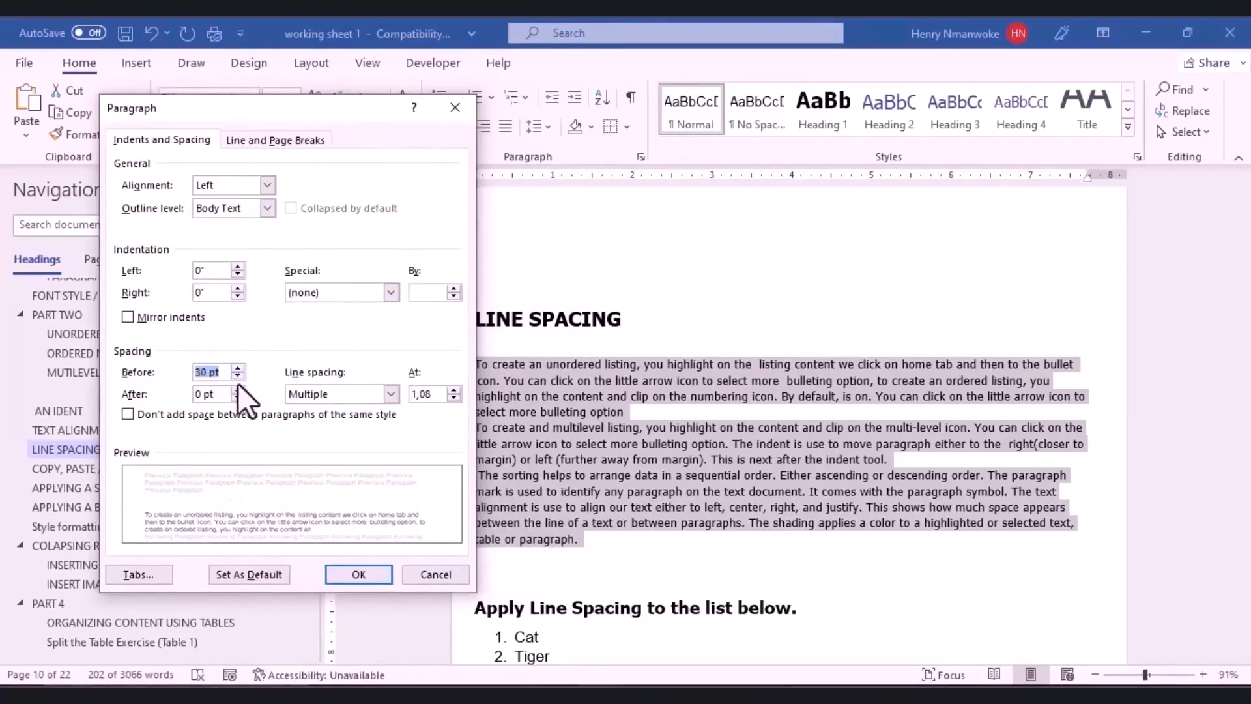
# Set the spacing after the three paragraphs to 24 pt and apply the paragraph settings.
pyautogui.click(237, 389)
pyautogui.click(237, 390)
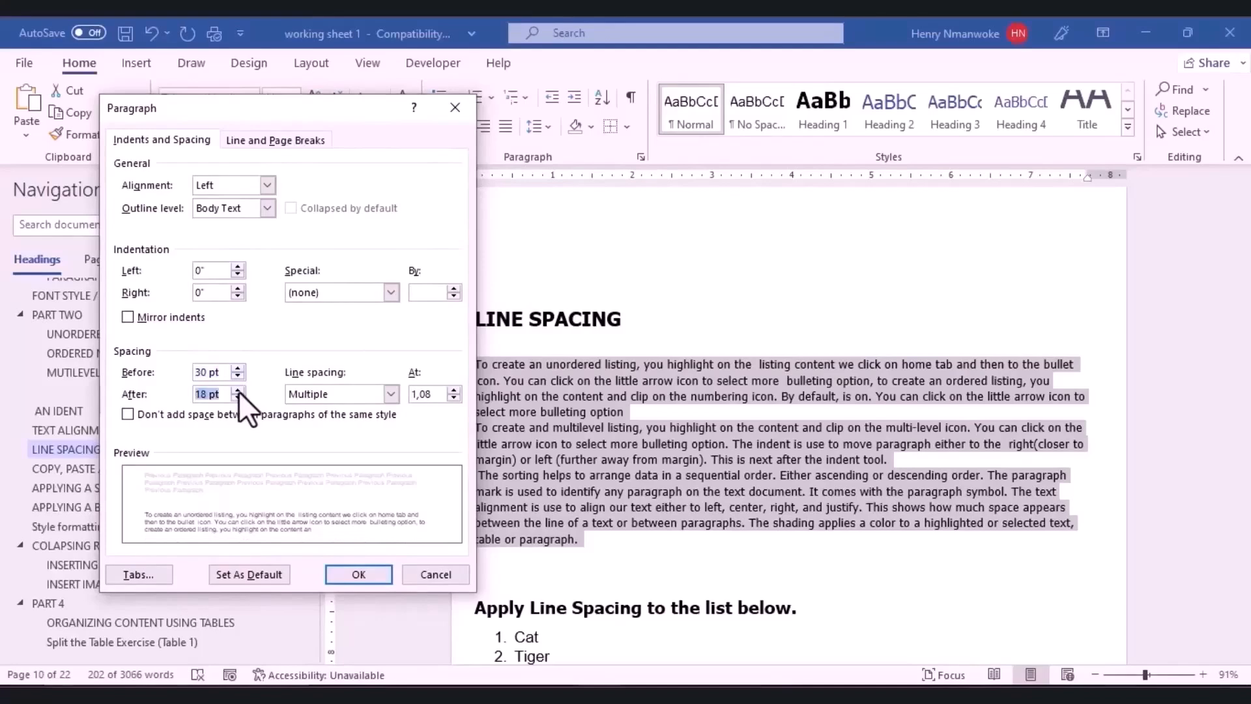
pyautogui.click(237, 390)
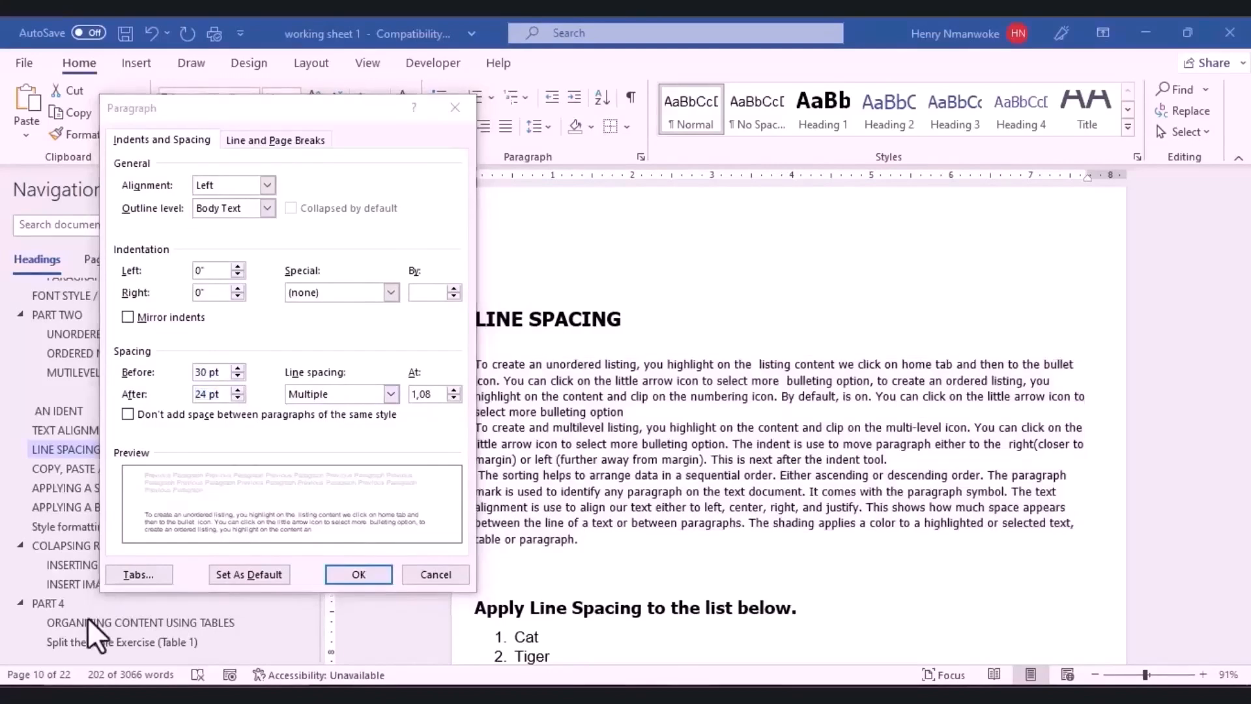
pyautogui.click(346, 572)
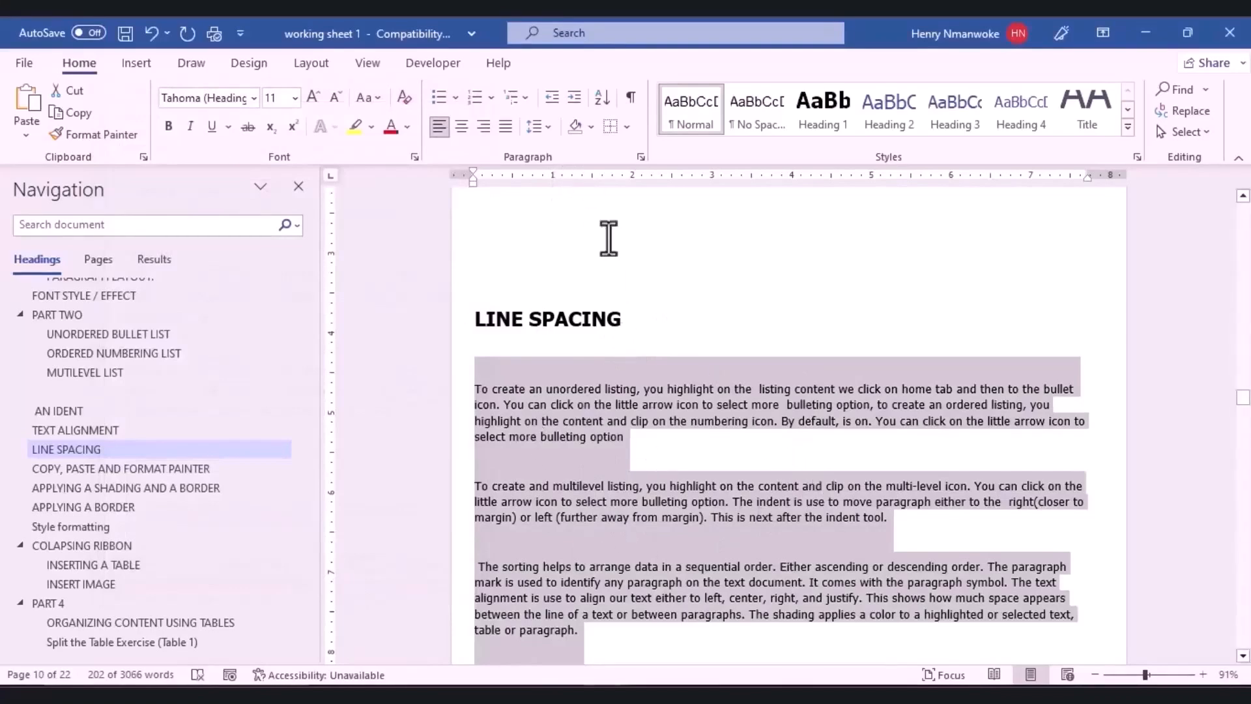
# View the line and page break options and set the current paragraph settings as default for this document only.
pyautogui.click(548, 125)
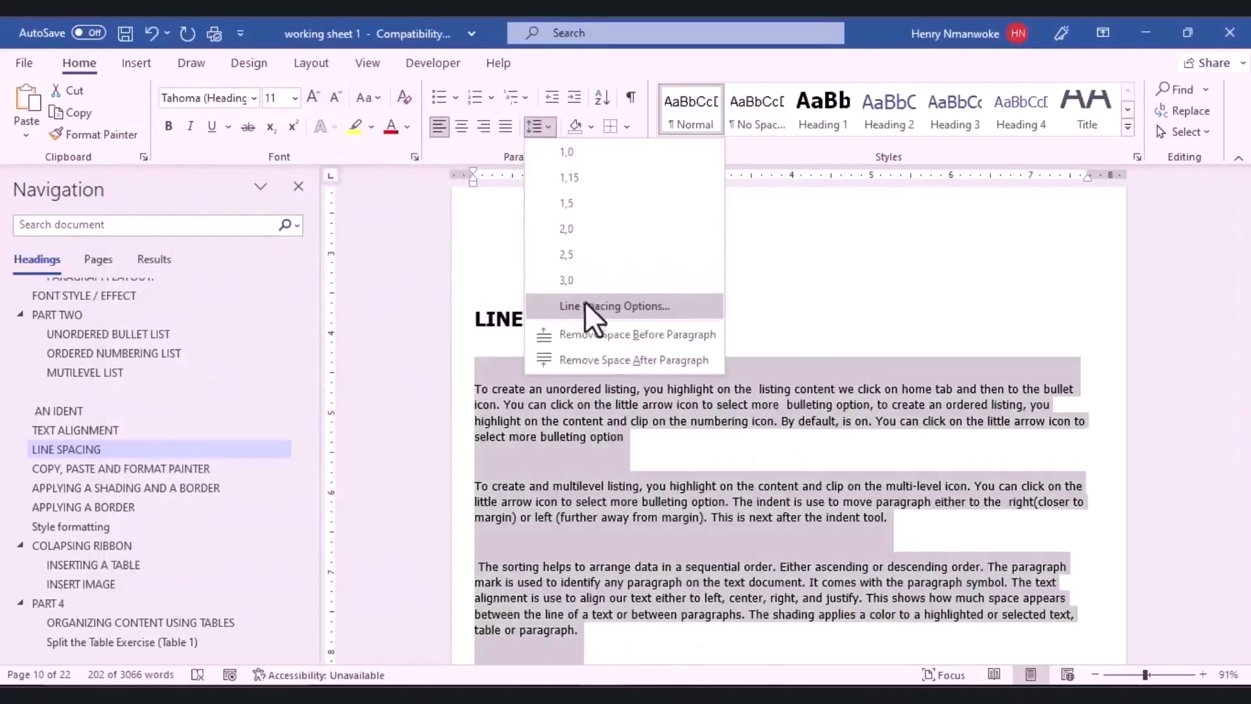
pyautogui.click(585, 304)
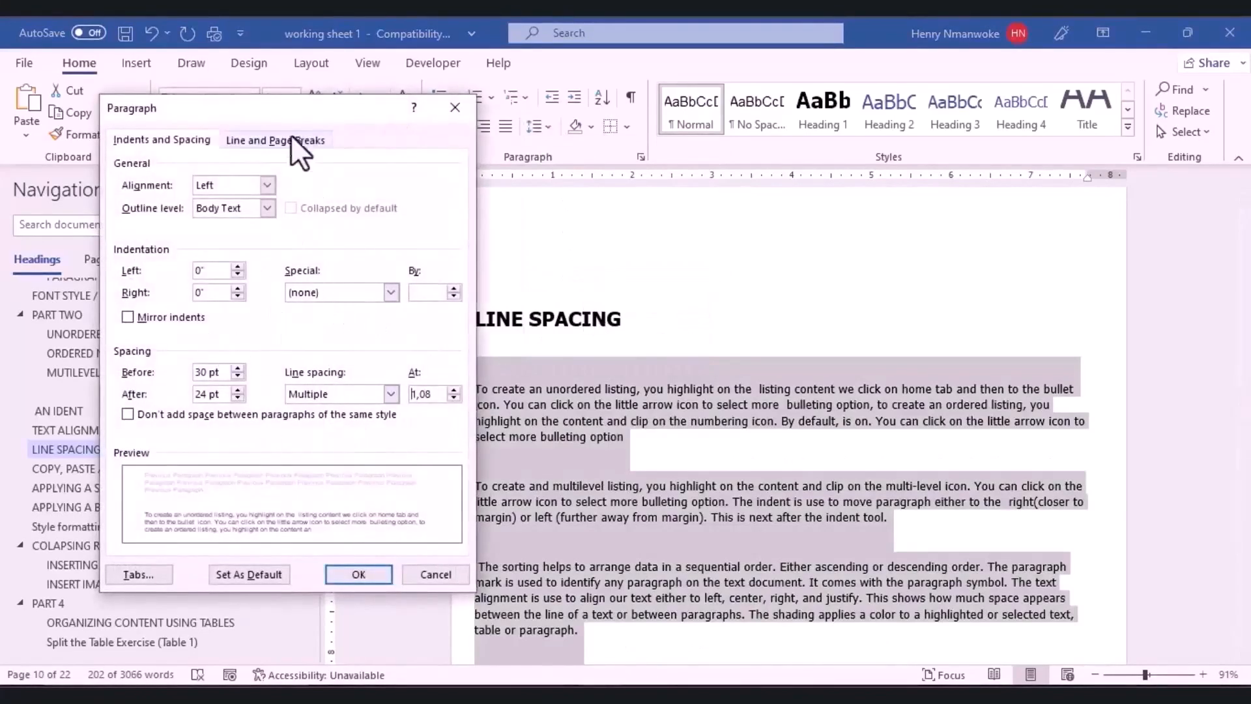
pyautogui.click(267, 141)
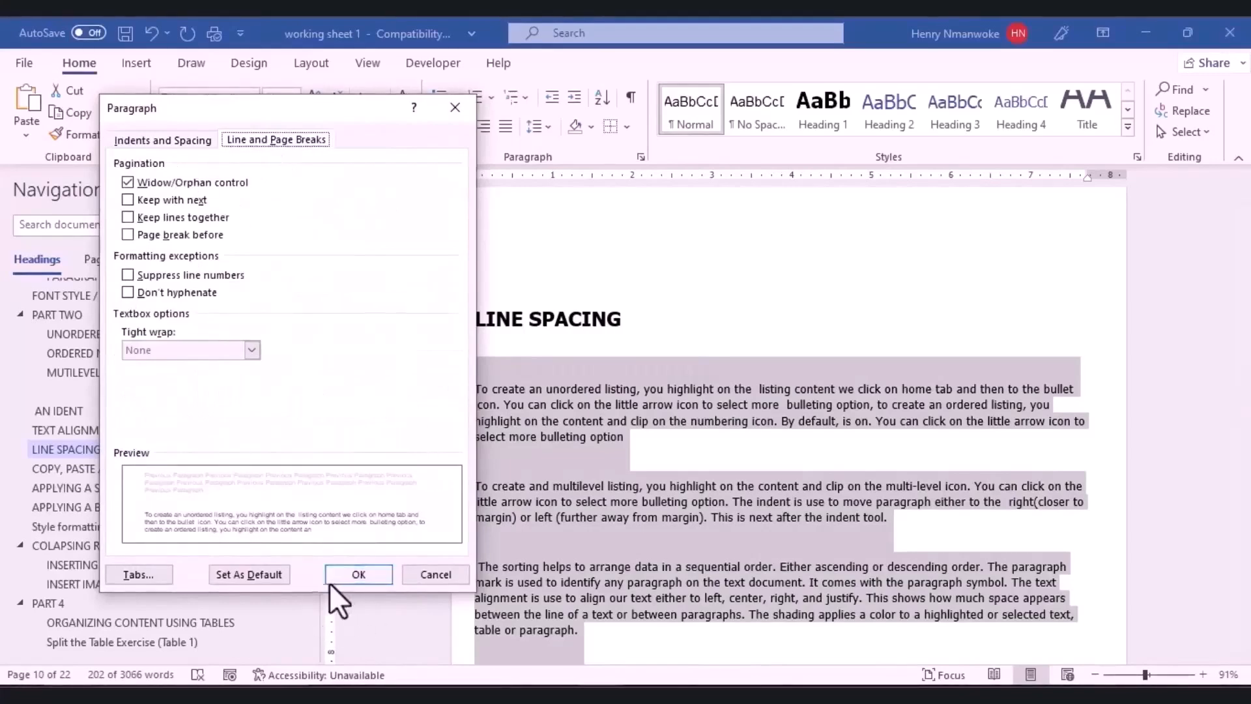
pyautogui.click(253, 580)
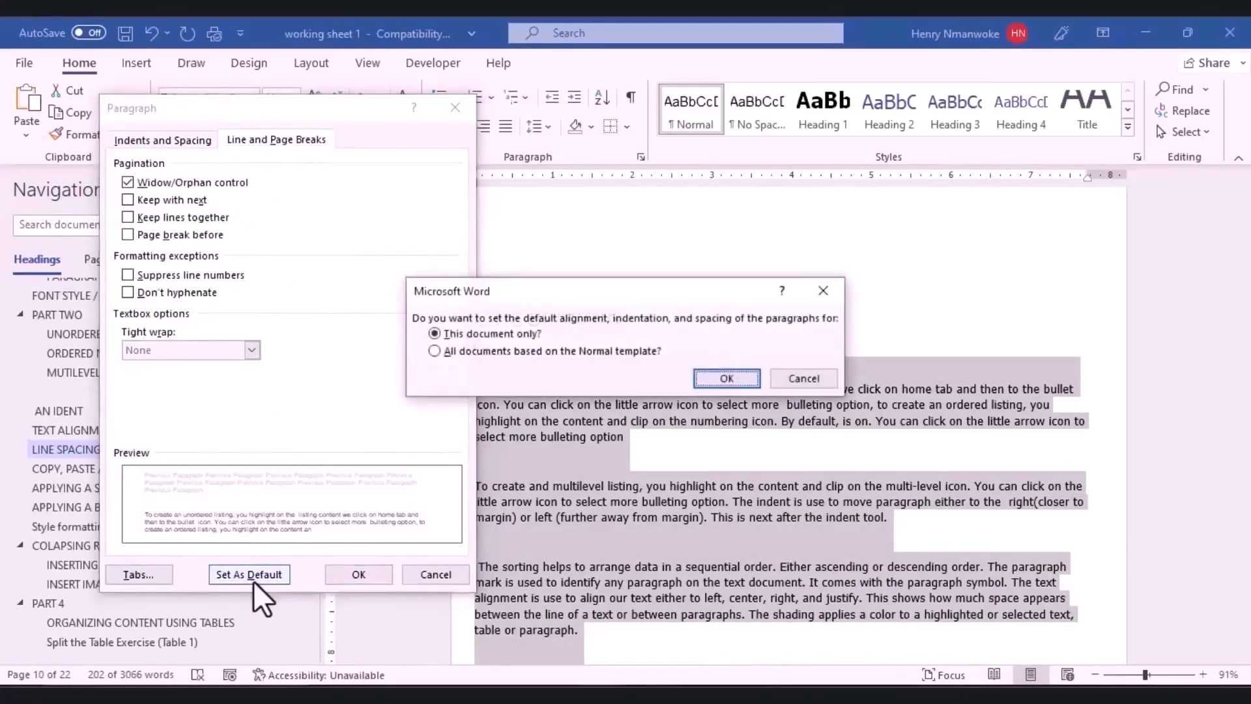
pyautogui.click(717, 377)
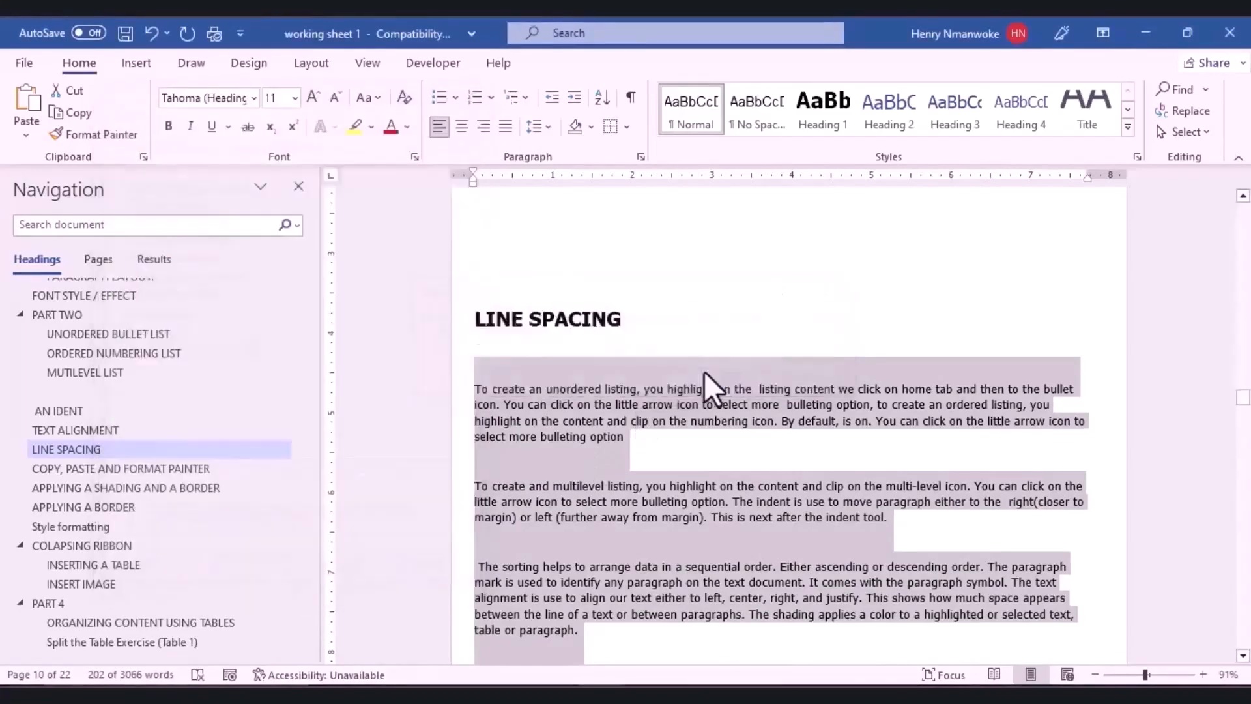
# Check the document's spacing around the LINE SPACING section and undo the change to the default paragraph settings.
pyautogui.scroll(5, 703, 370)
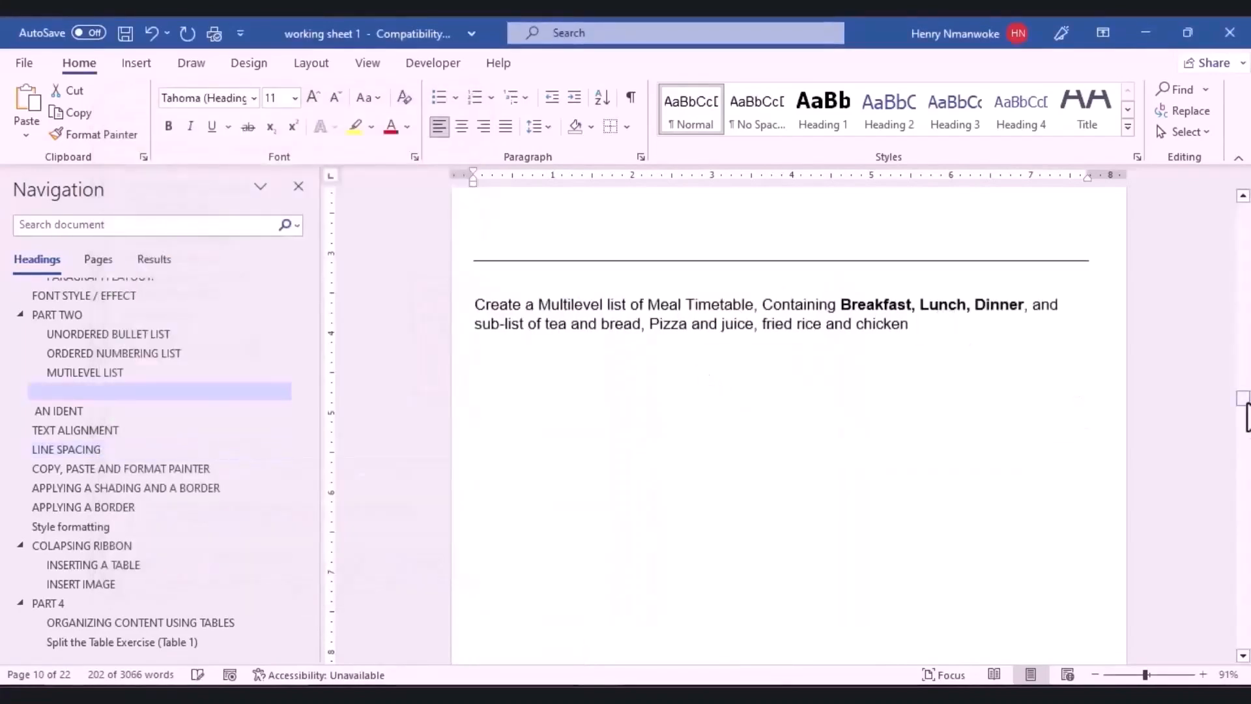
pyautogui.moveTo(1243, 399); pyautogui.dragTo(1243, 475)
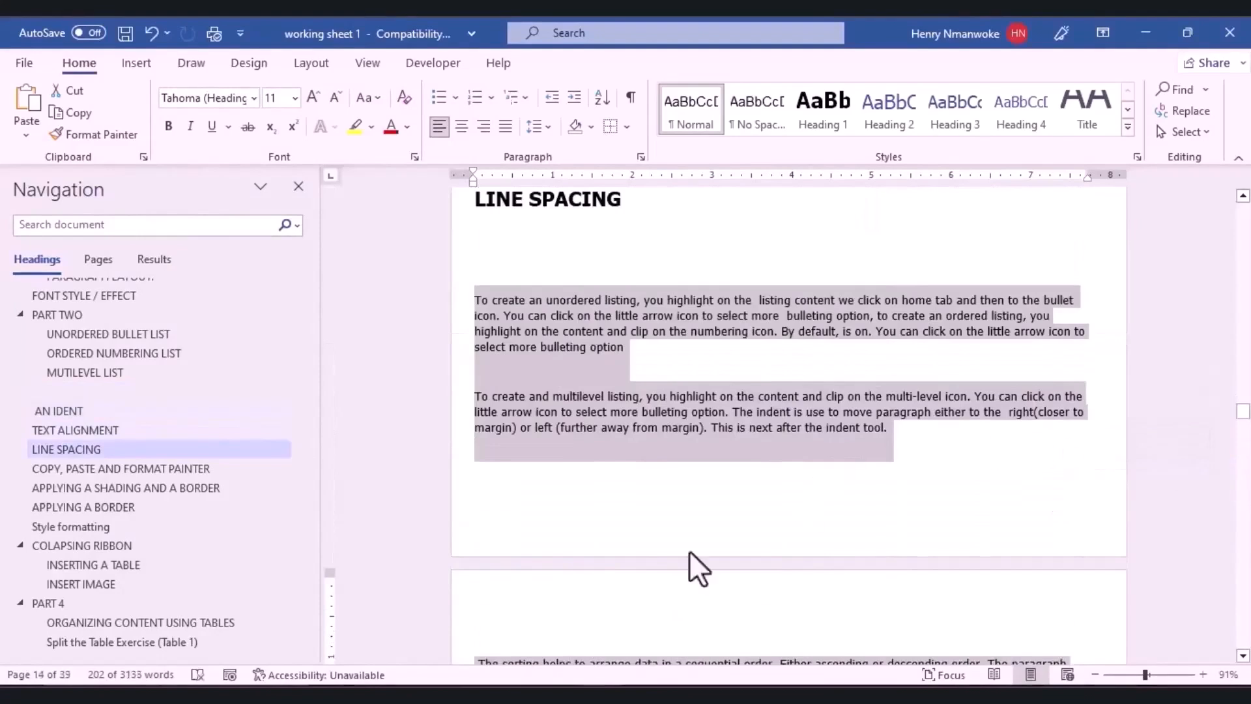
pyautogui.click(678, 553)
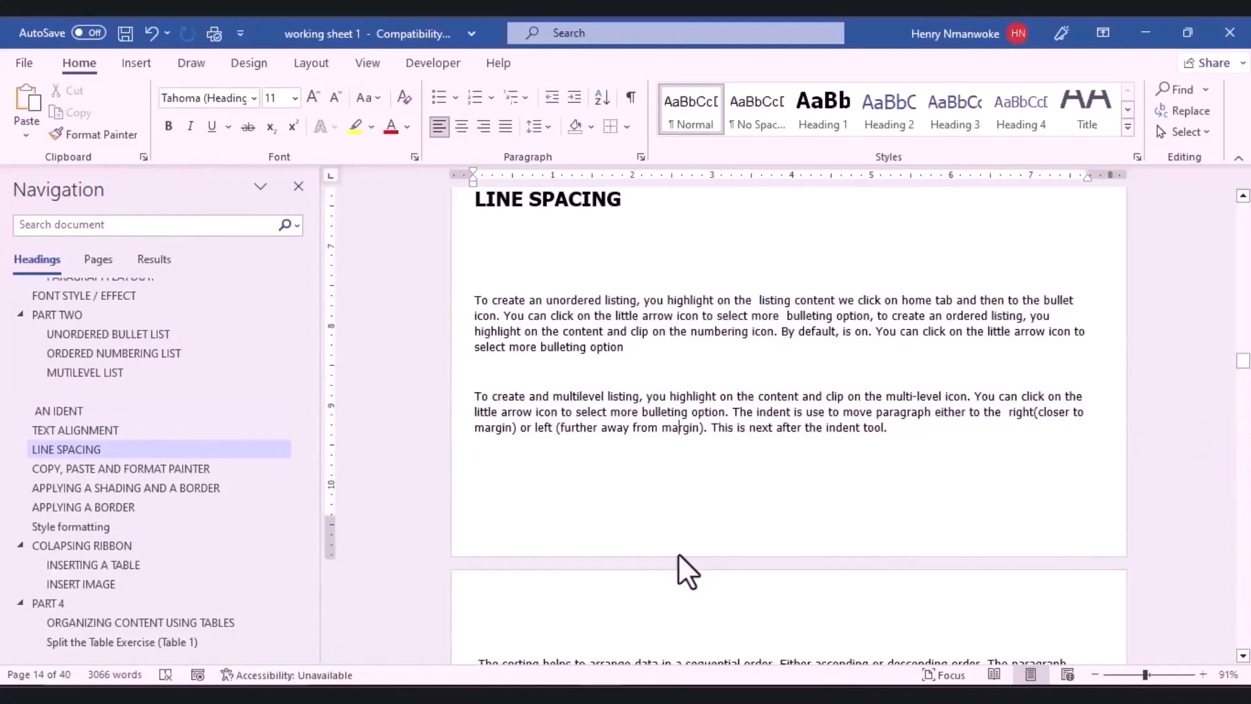
pyautogui.hotkey('ctrl', 'z')
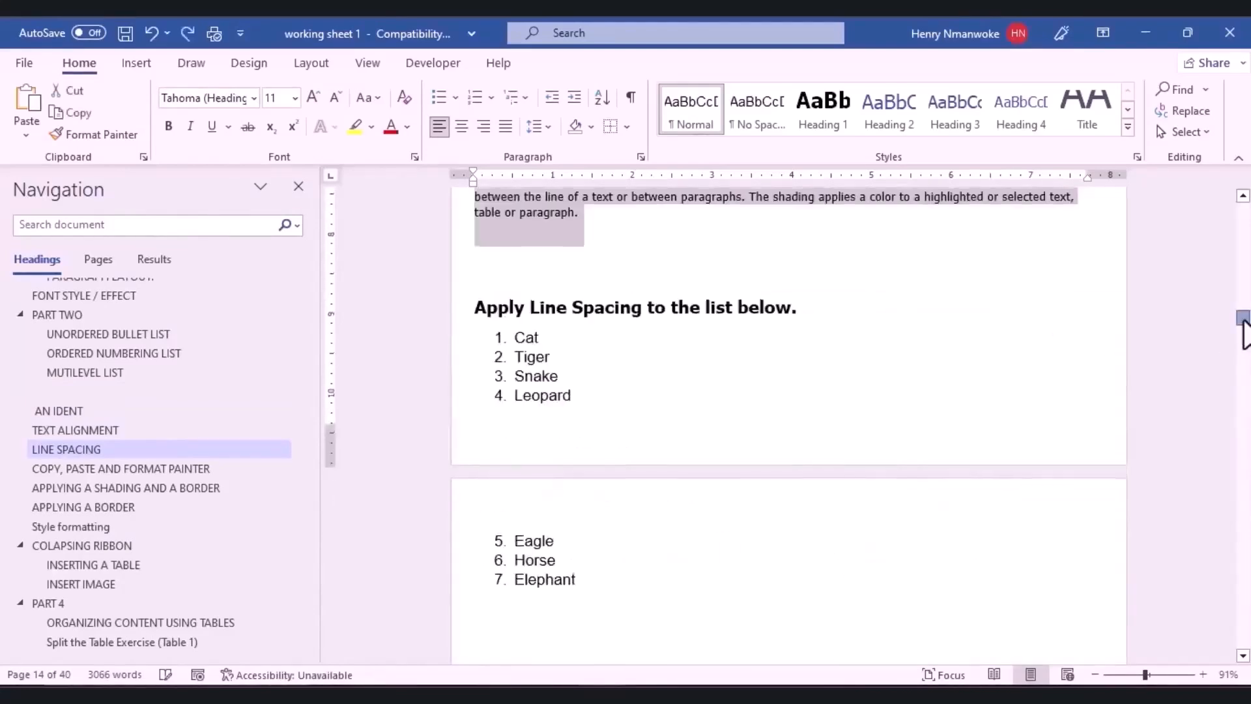
# Set the line spacing of the numbered animal list, from Cat to Elephant, to 2,0.
pyautogui.moveTo(1242, 322); pyautogui.dragTo(1243, 322)
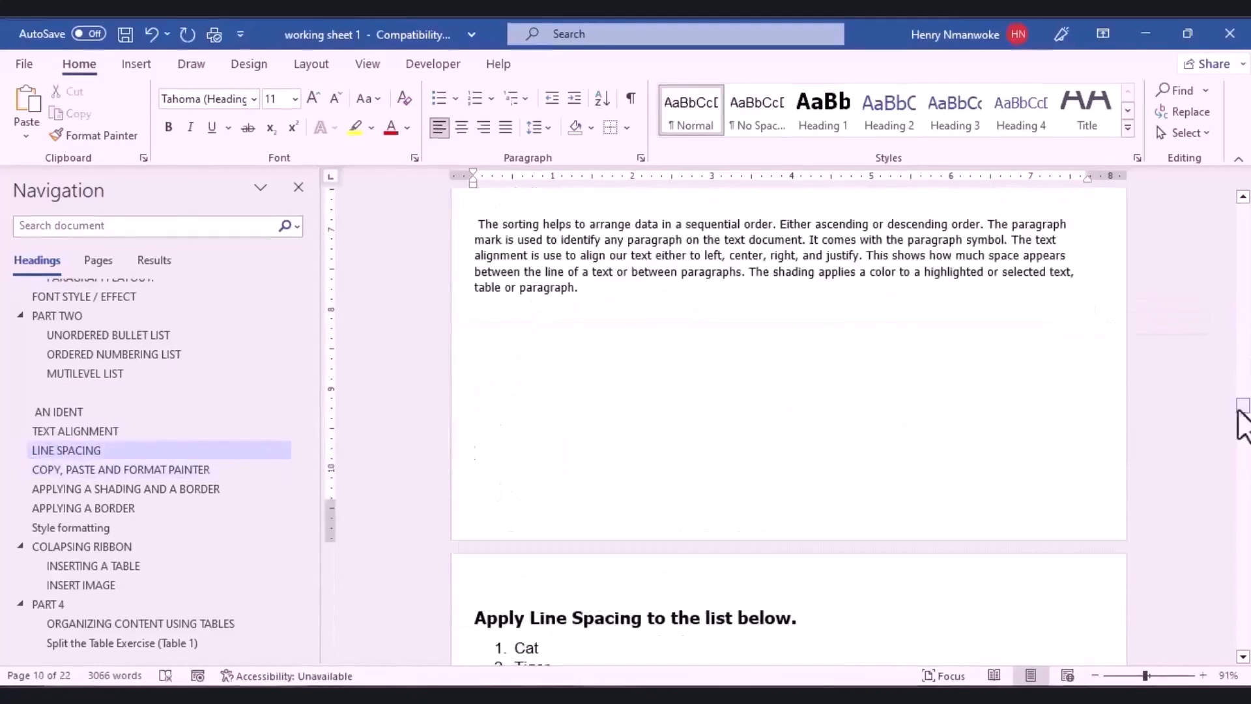
pyautogui.moveTo(1245, 408); pyautogui.dragTo(1243, 417)
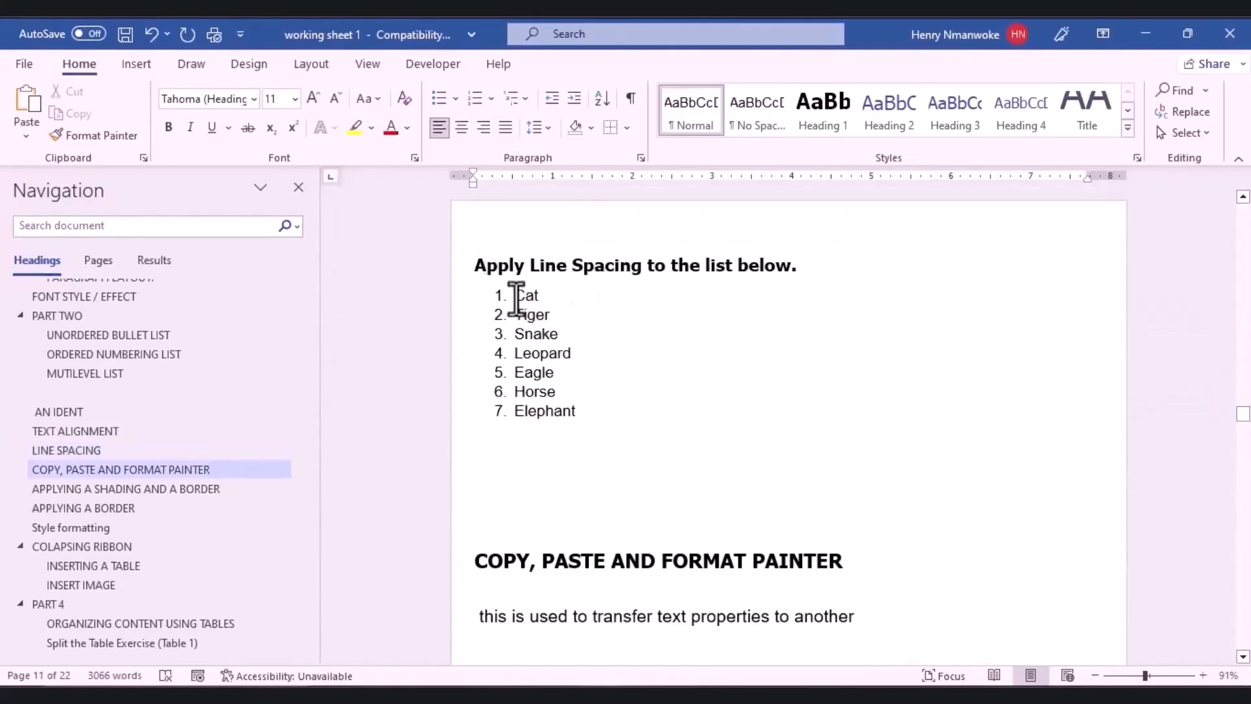
pyautogui.moveTo(514, 297); pyautogui.dragTo(594, 447)
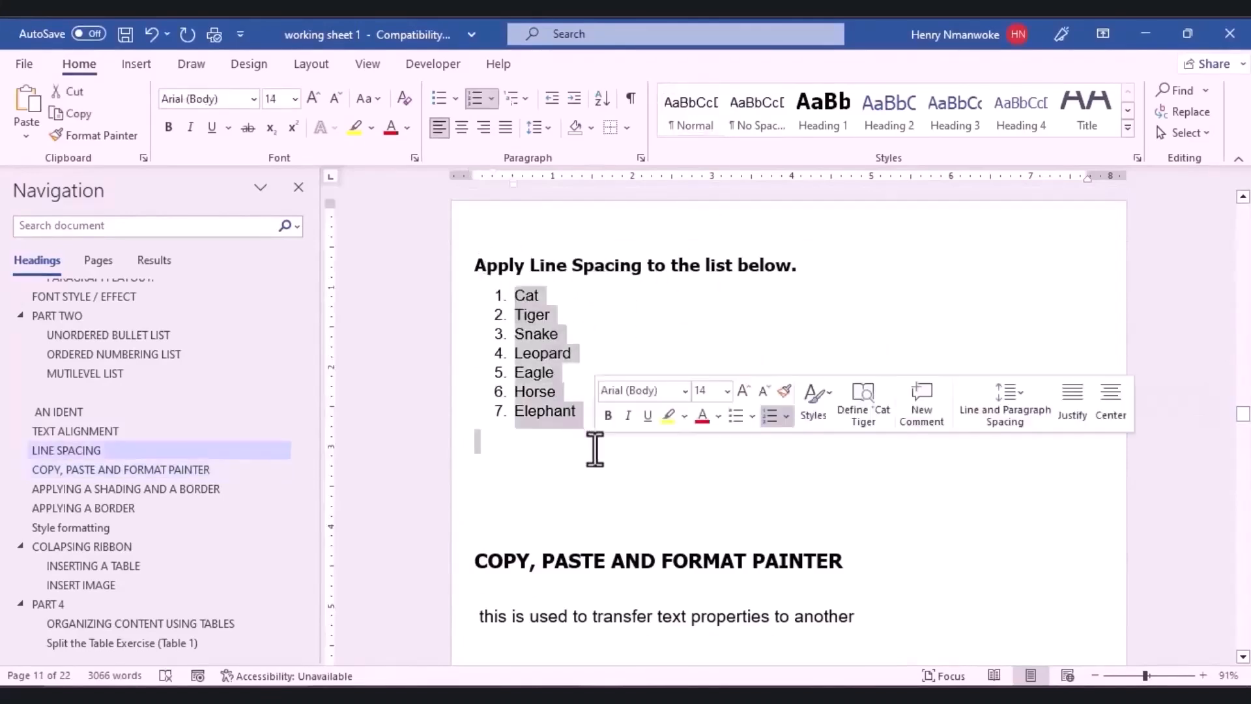
pyautogui.click(545, 129)
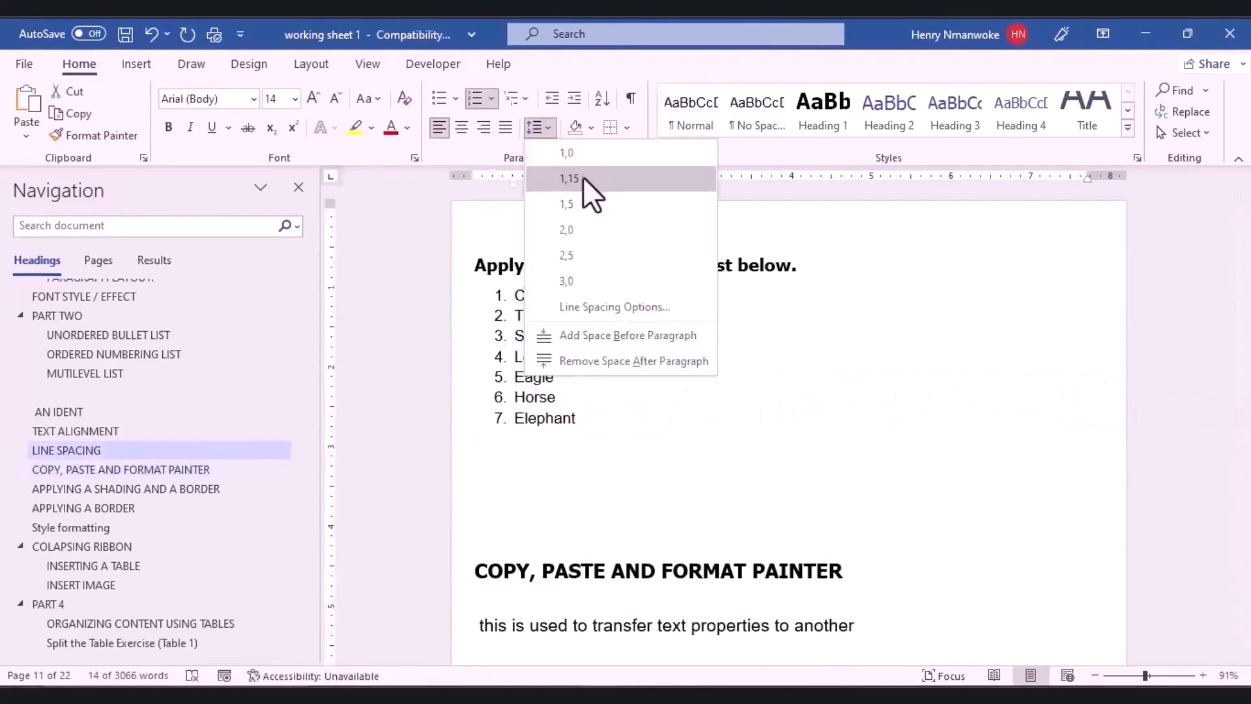
pyautogui.click(566, 229)
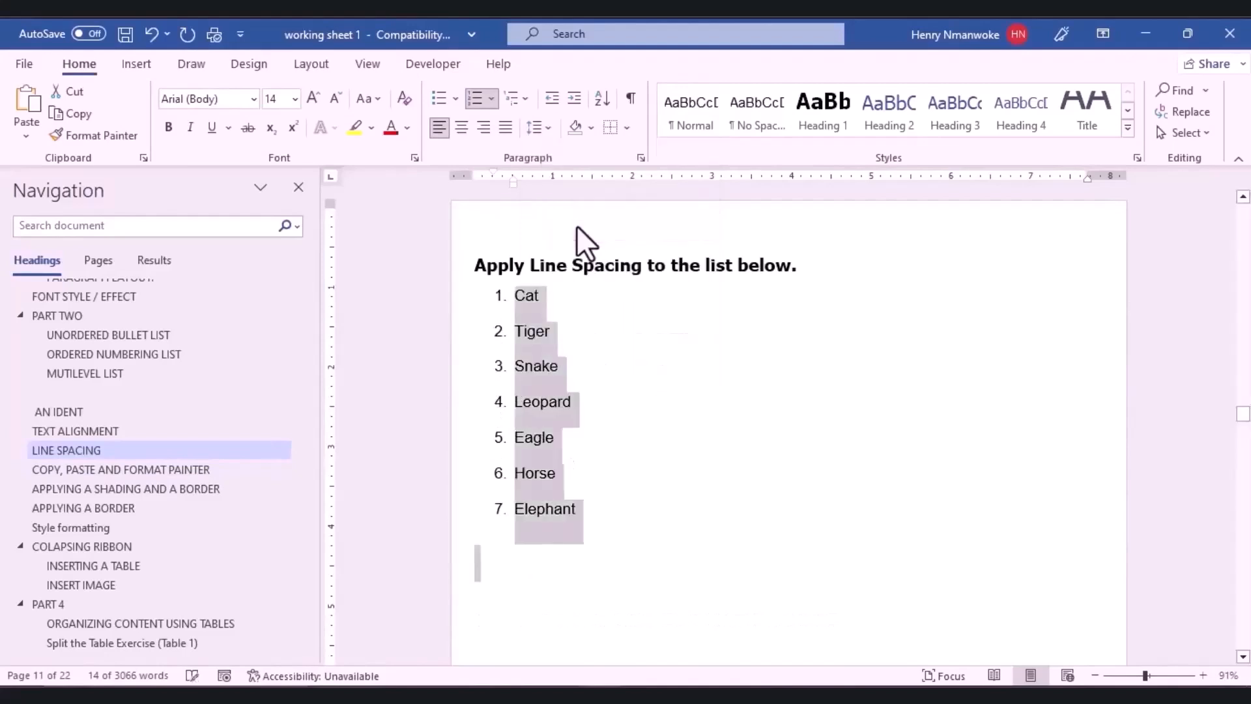
pyautogui.click(684, 483)
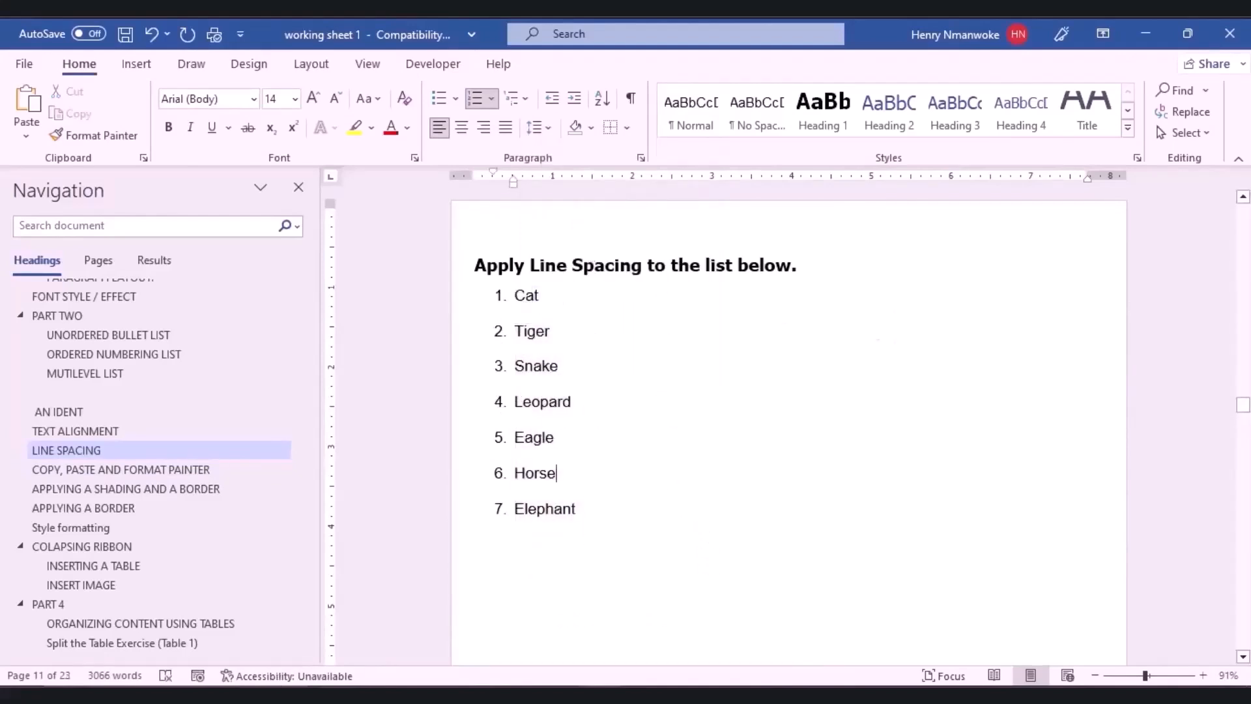
# Copy the red line "This is used to transfer text properties to another" under the COPY, PASTE AND FORMAT PAINTER heading.
pyautogui.moveTo(1242, 412); pyautogui.dragTo(1242, 411)
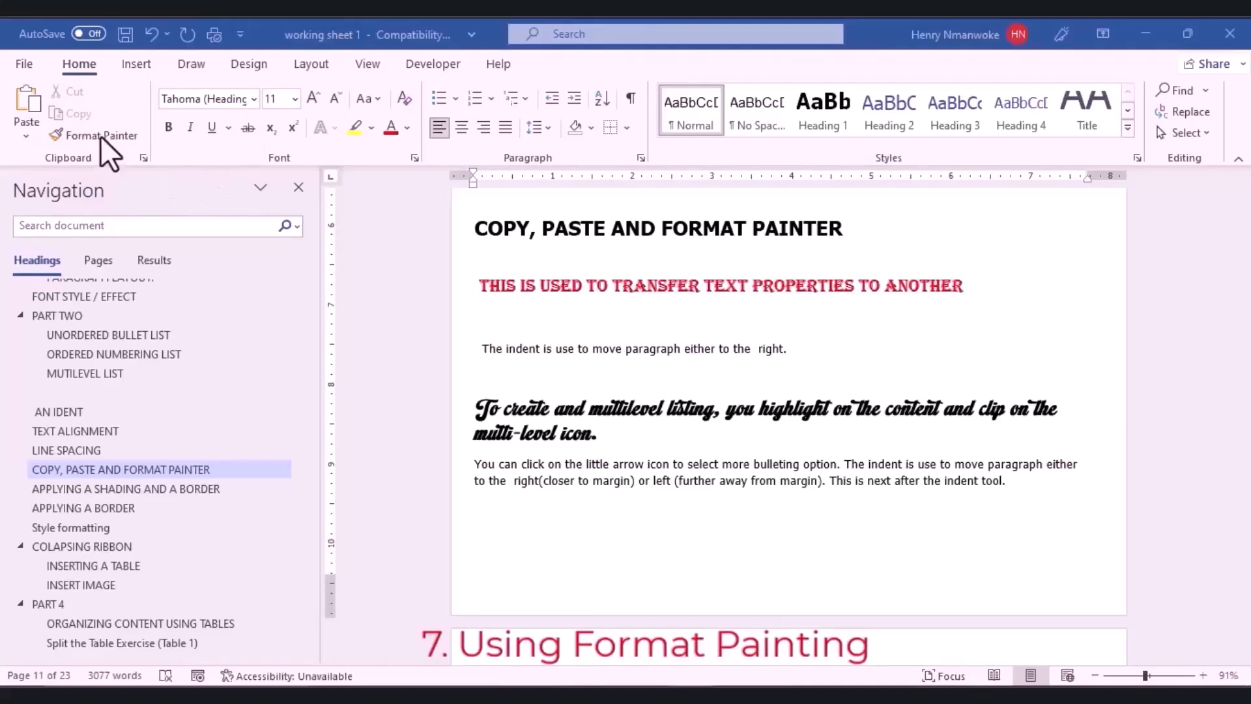
pyautogui.click(510, 279)
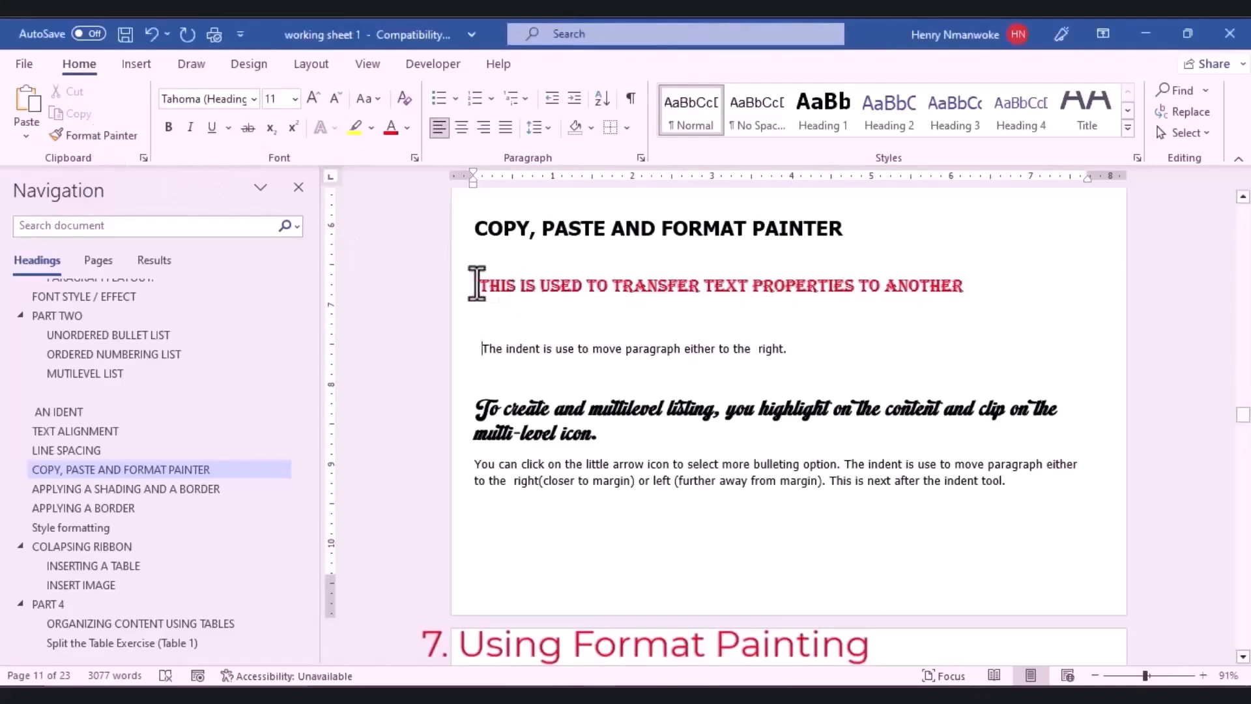
pyautogui.moveTo(476, 285); pyautogui.dragTo(929, 290)
pyautogui.hotkey('ctrl', 'c')
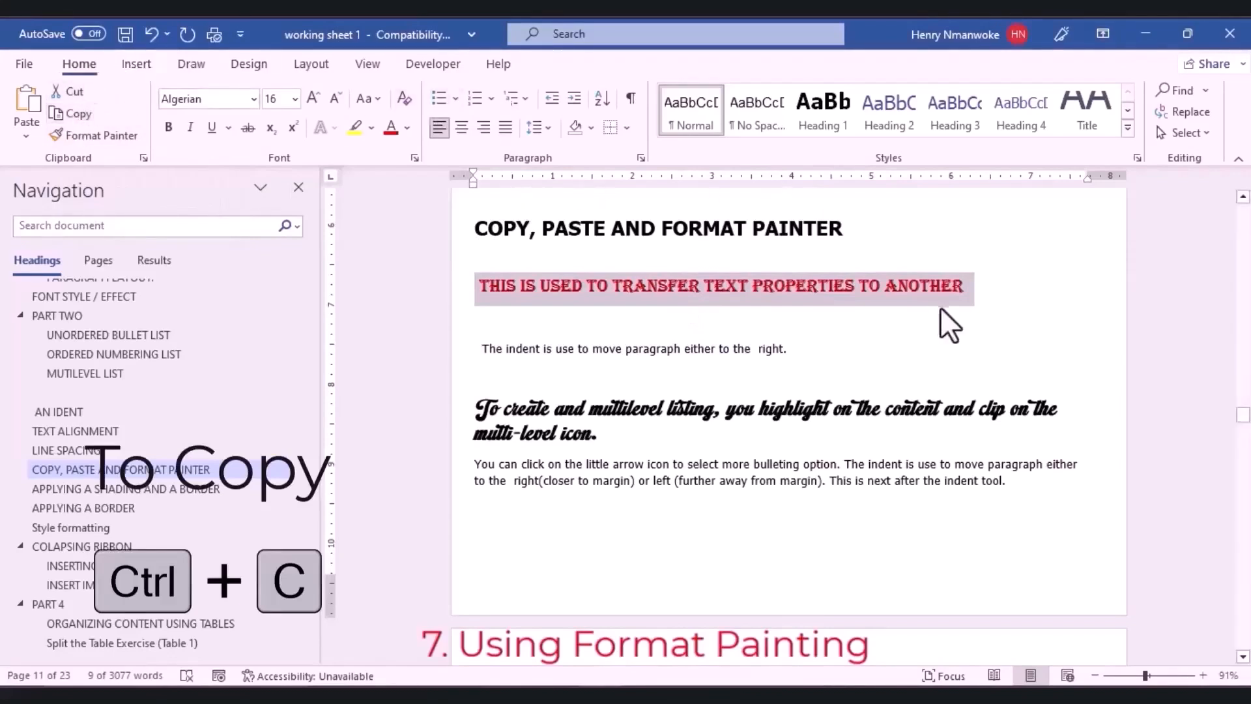
# Paste two copies of the copied red line on new lines directly below the original.
pyautogui.click(955, 292)
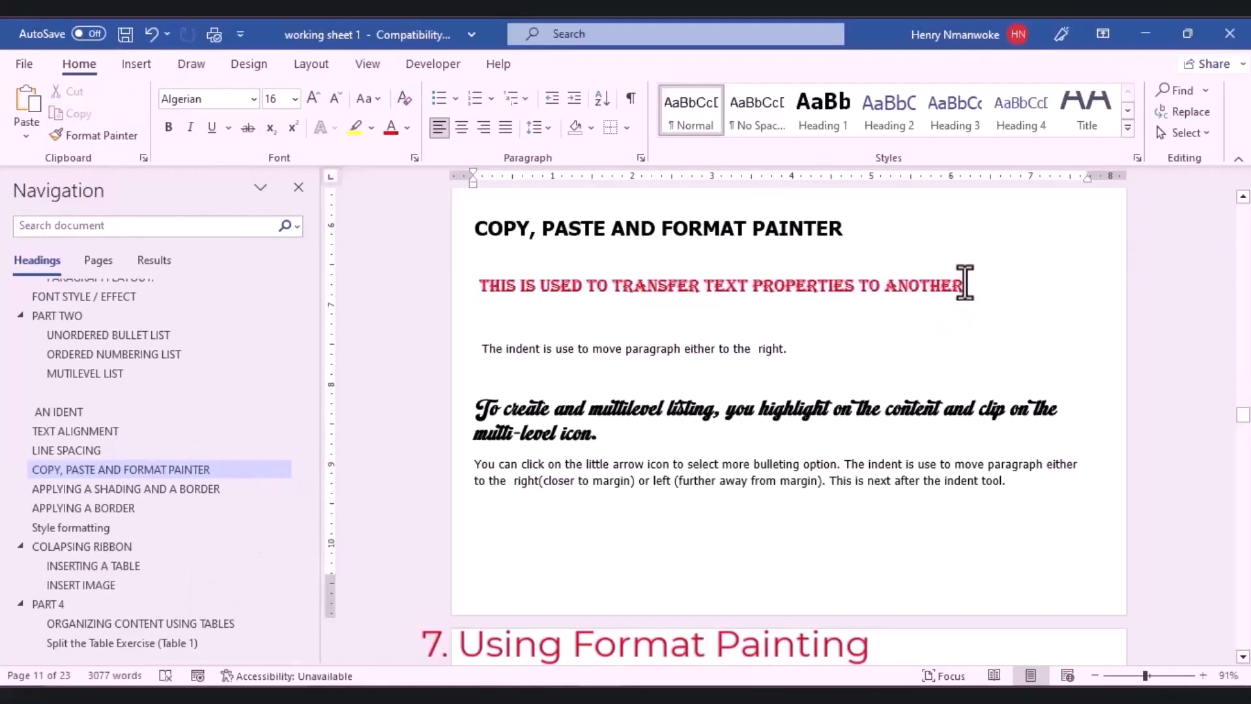
pyautogui.press('Return')
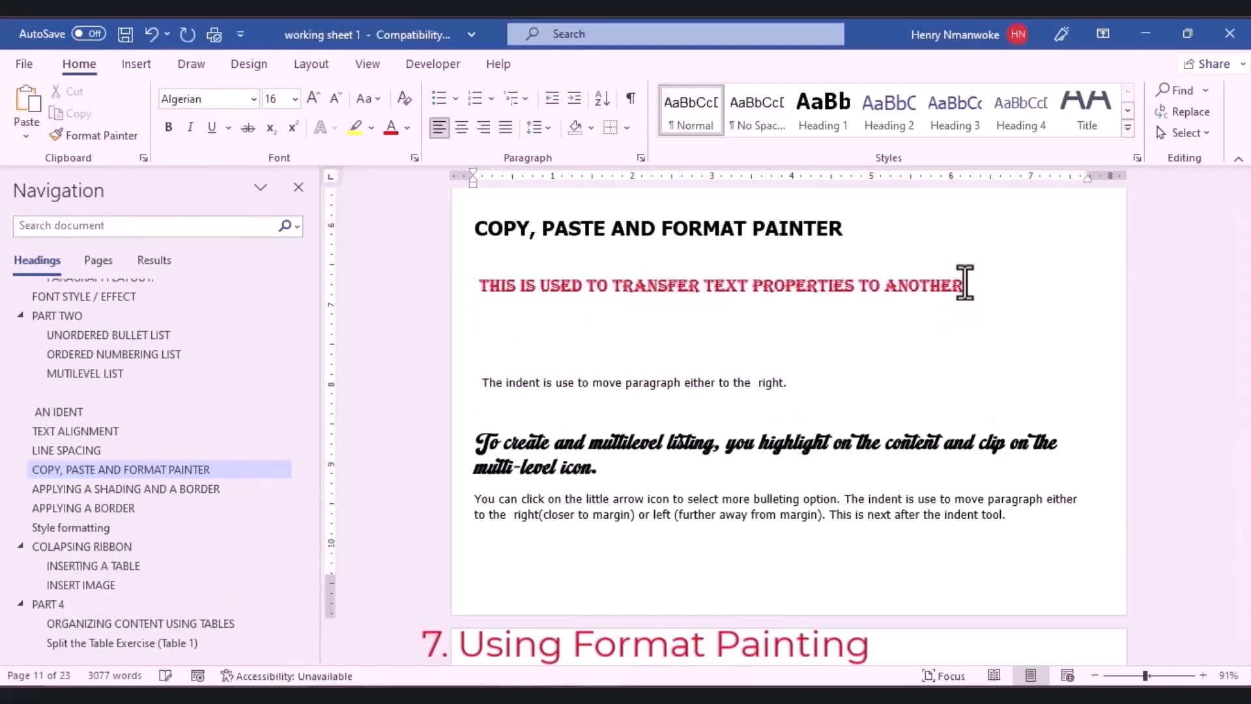
pyautogui.click(25, 124)
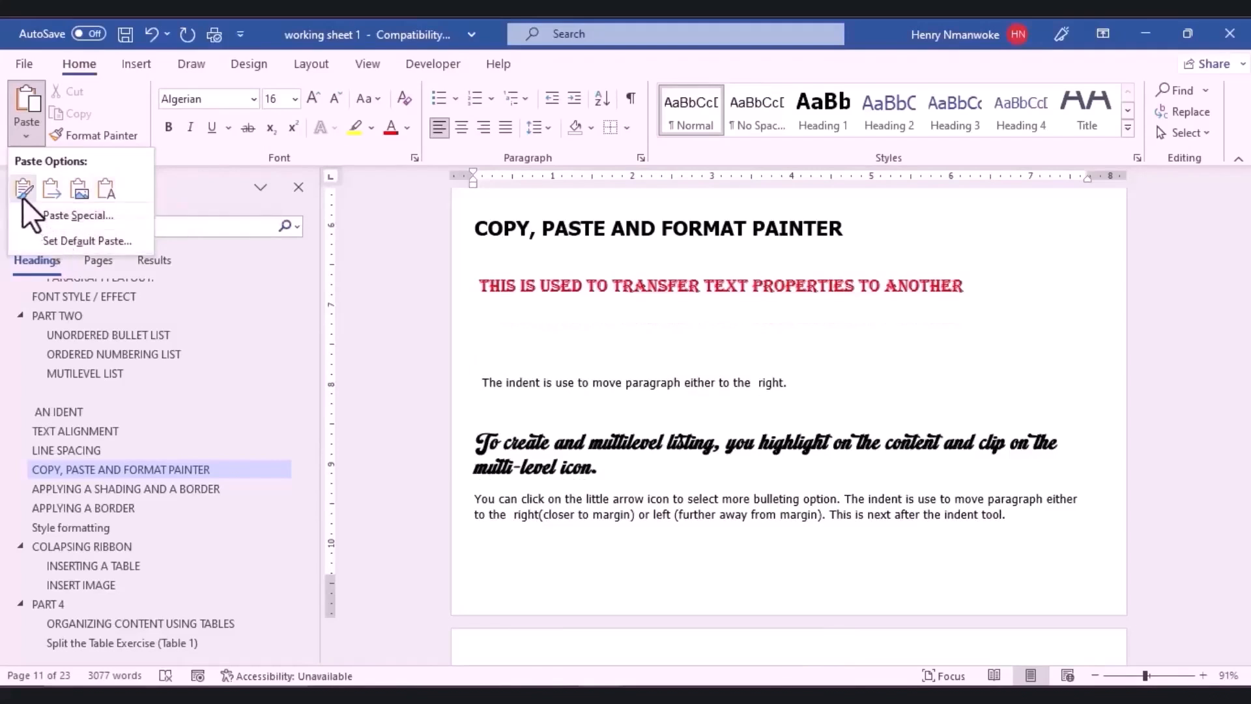
pyautogui.click(14, 107)
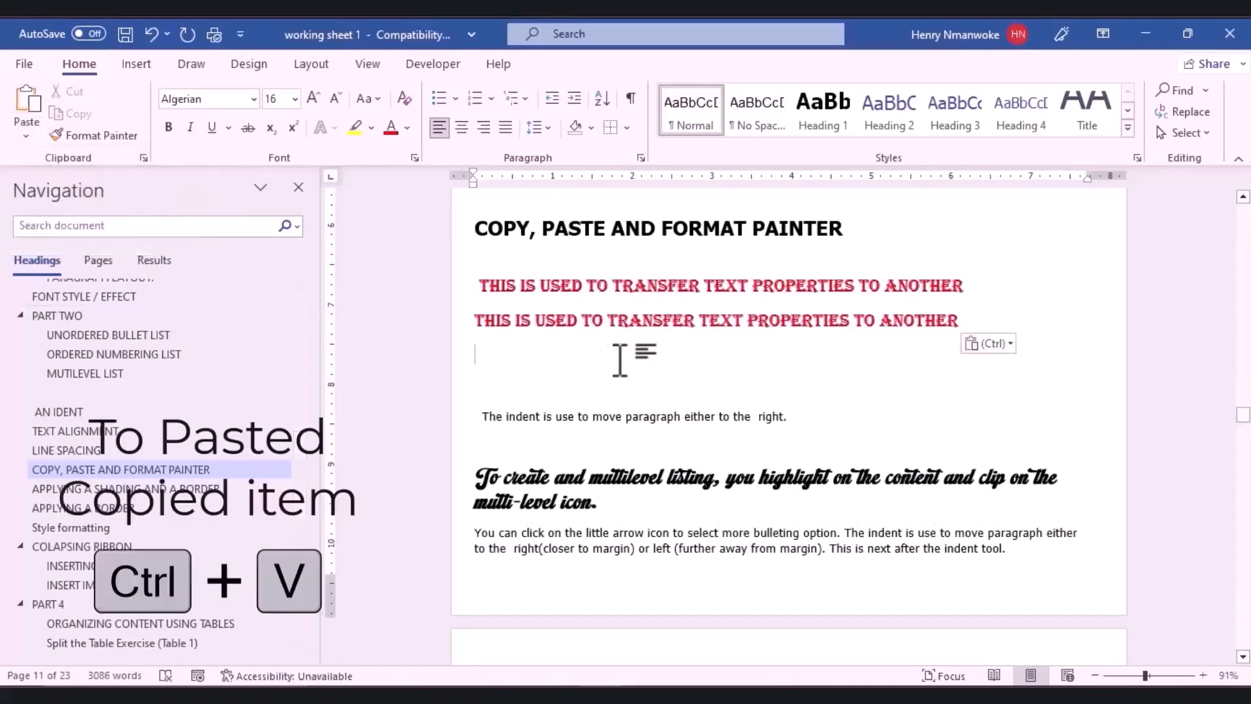
pyautogui.hotkey('ctrl', 'v')
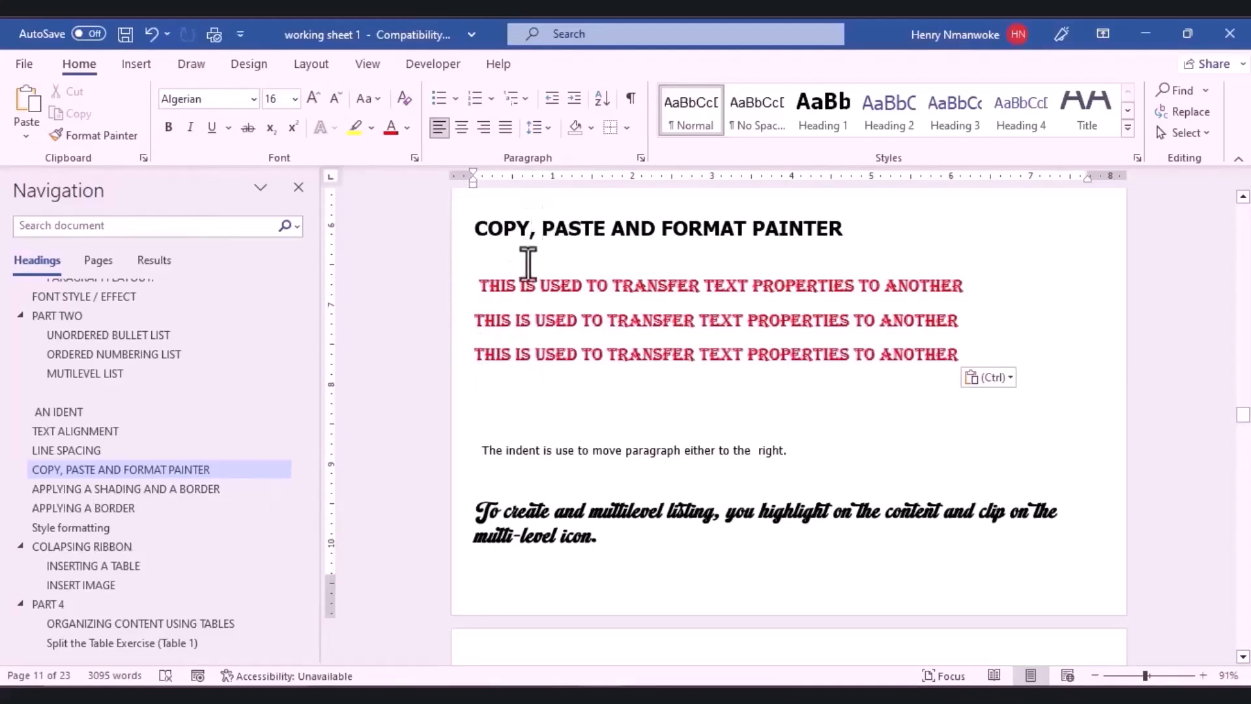
# Insert "CUT ," before "PASTE" in the heading so it reads "COPY, CUT ,PASTE AND FORMAT PAINTER".
pyautogui.click(532, 230)
pyautogui.write(', CUT ,')
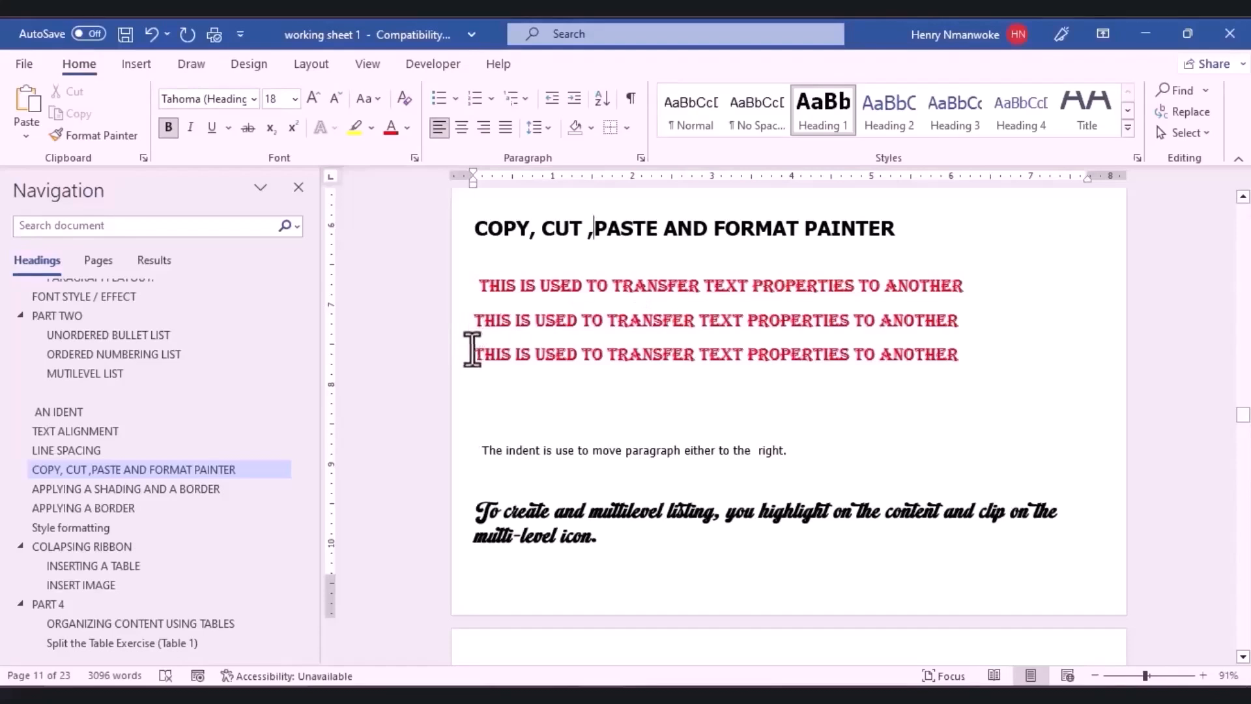
# Cut the third red line and paste it after "The indent is use to move paragraph either to the right.".
pyautogui.tripleClick(995, 365)
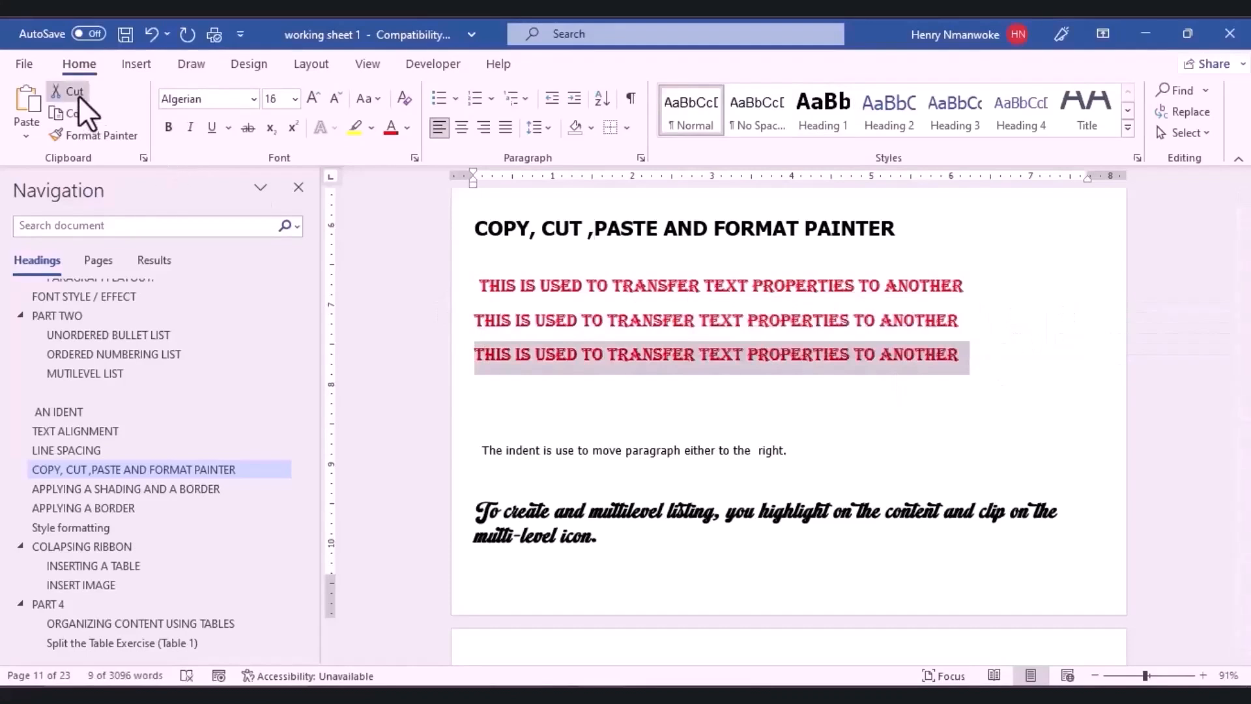
pyautogui.hotkey('ctrl', 'x')
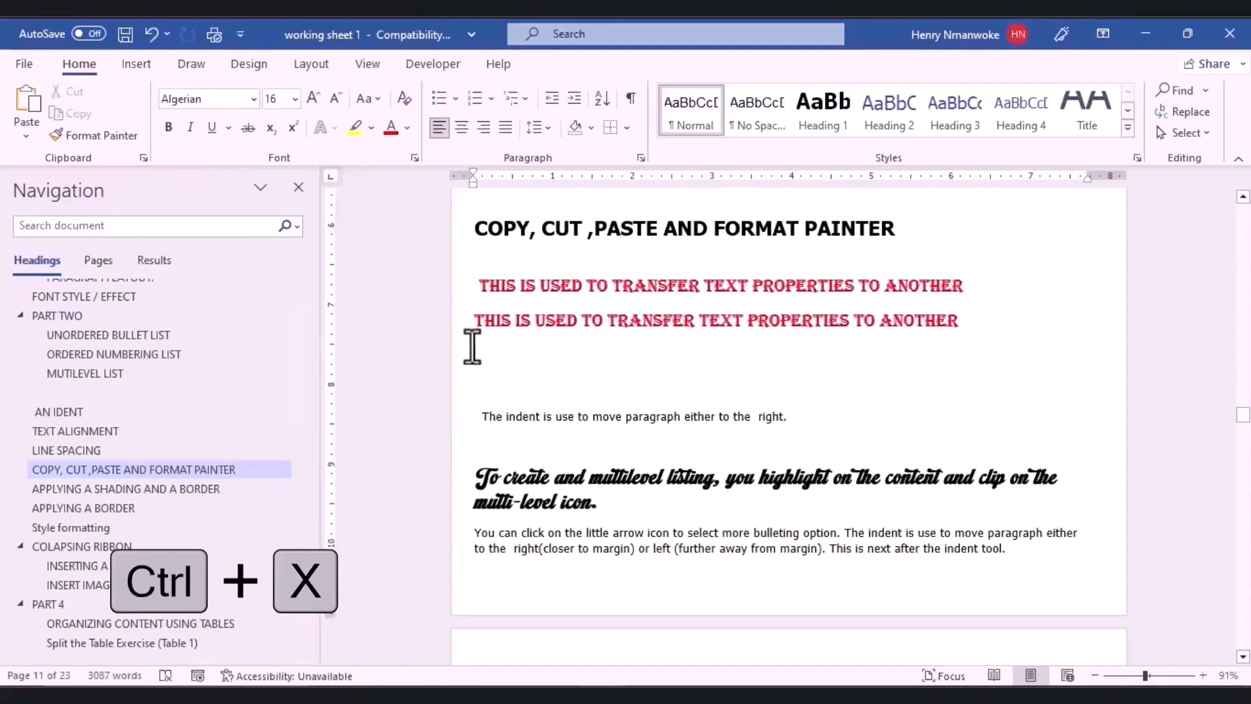
pyautogui.click(804, 414)
pyautogui.hotkey('ctrl', 'z')
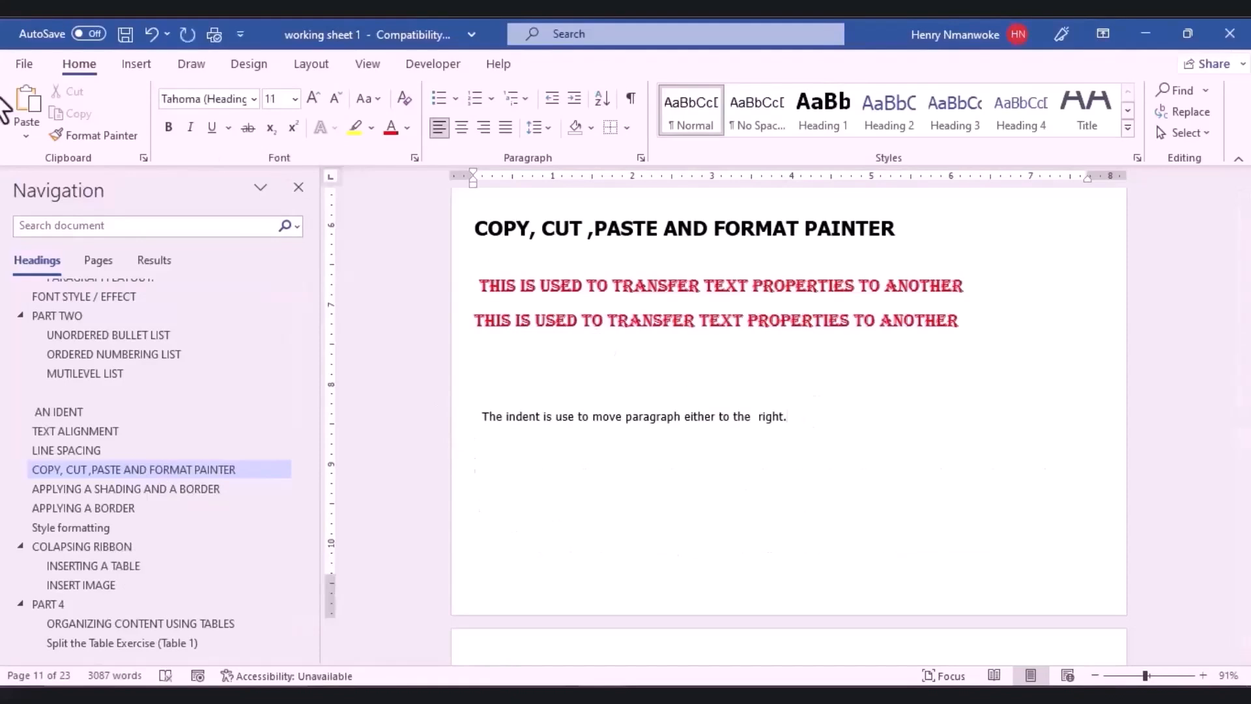
pyautogui.click(25, 104)
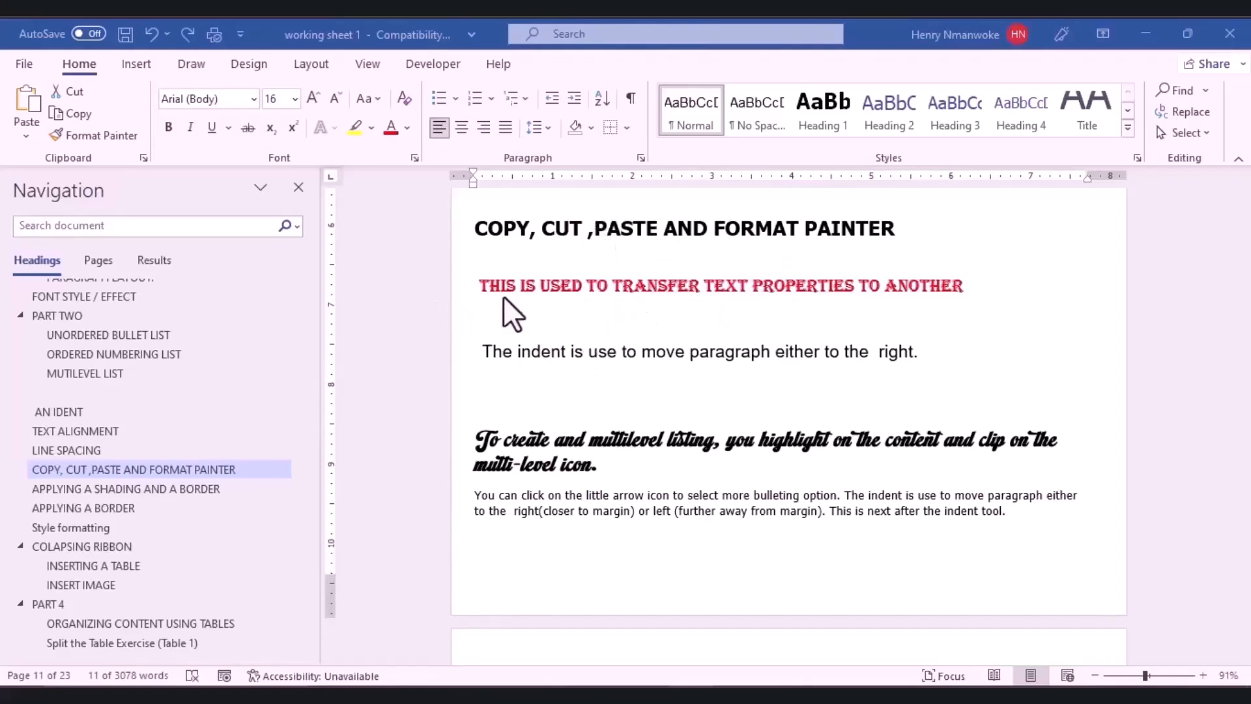
# Compare the font and size of the red line with those of the "The indent is use to move paragraph" line.
pyautogui.doubleClick(555, 288)
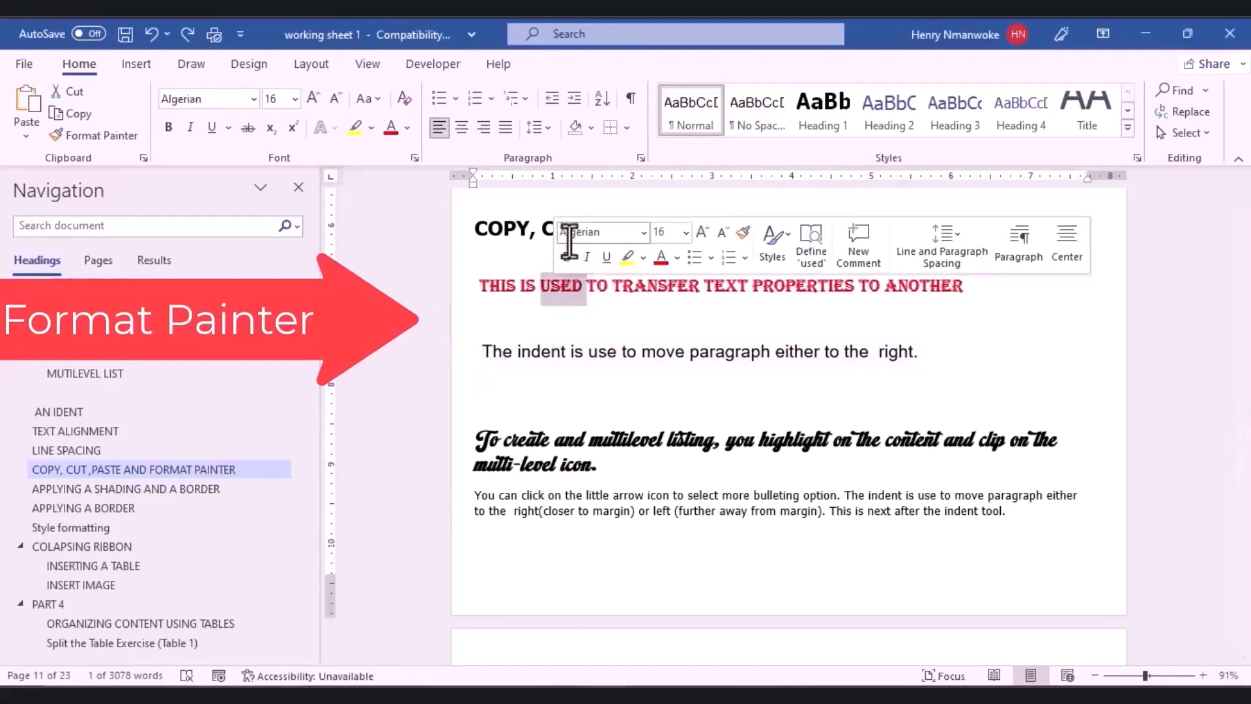
pyautogui.doubleClick(536, 357)
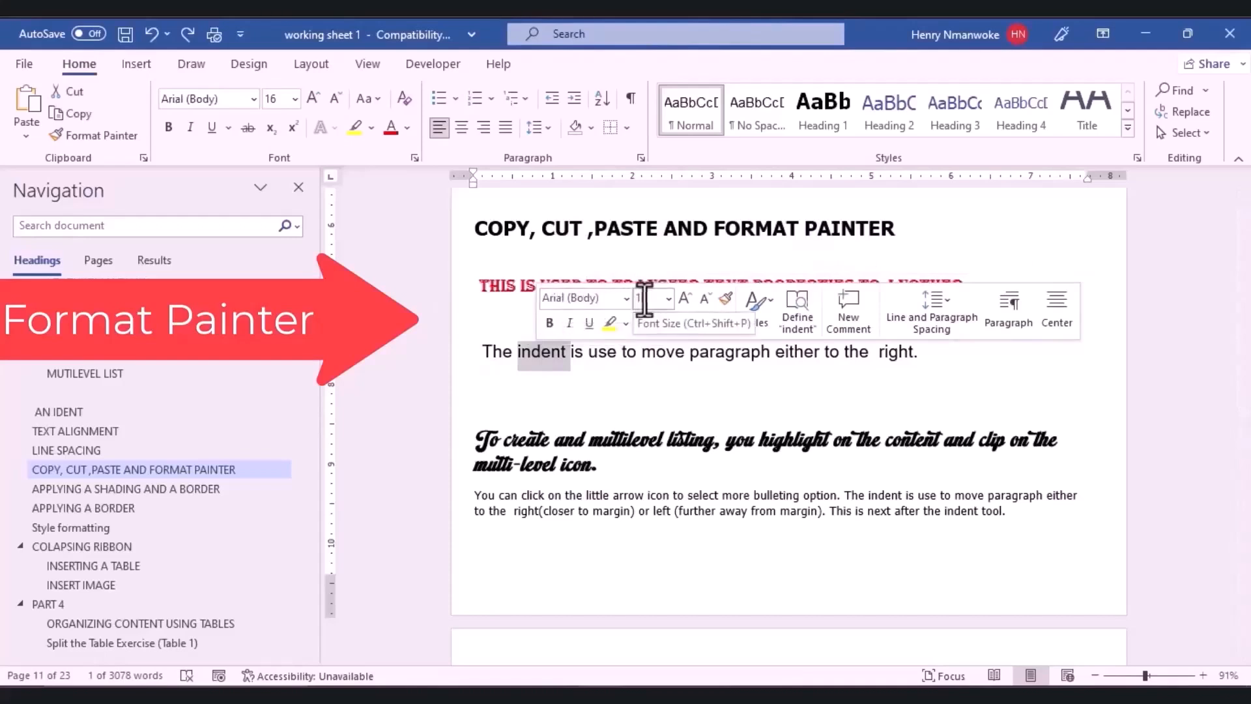
pyautogui.click(590, 377)
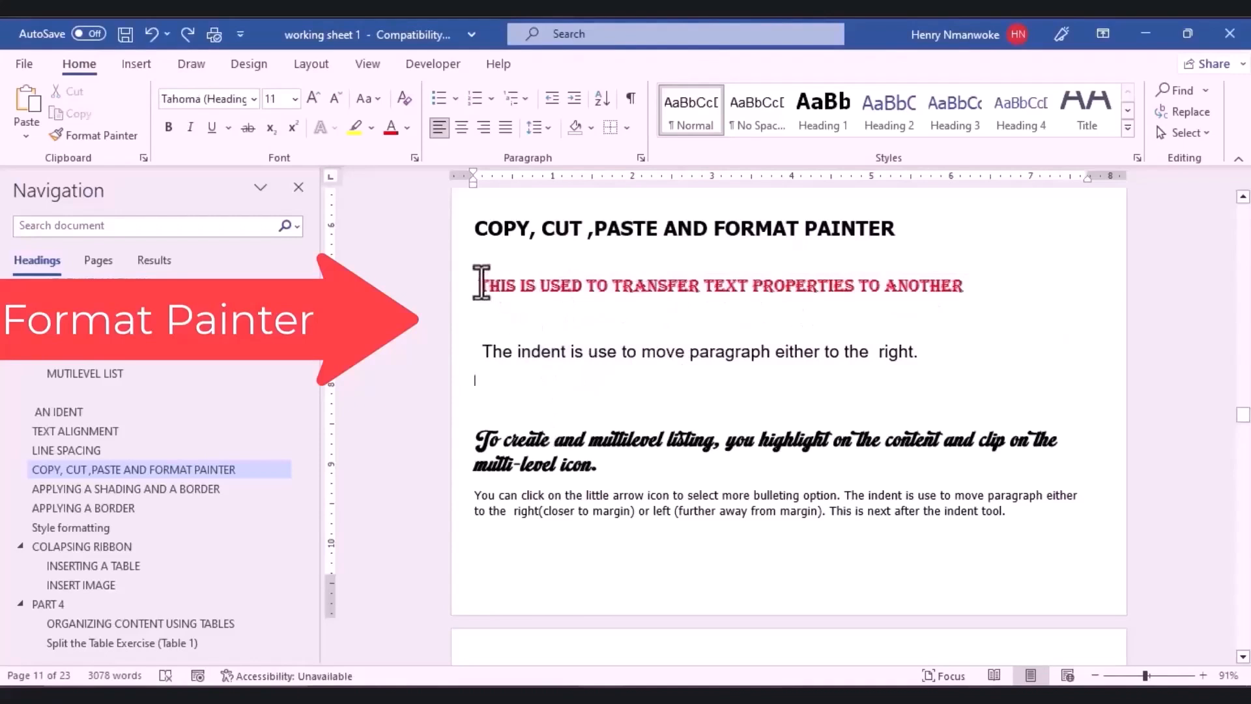
# Apply the red line's formatting with Format Painter to only the word "right" in the indent sentence, and undo it.
pyautogui.tripleClick(1006, 282)
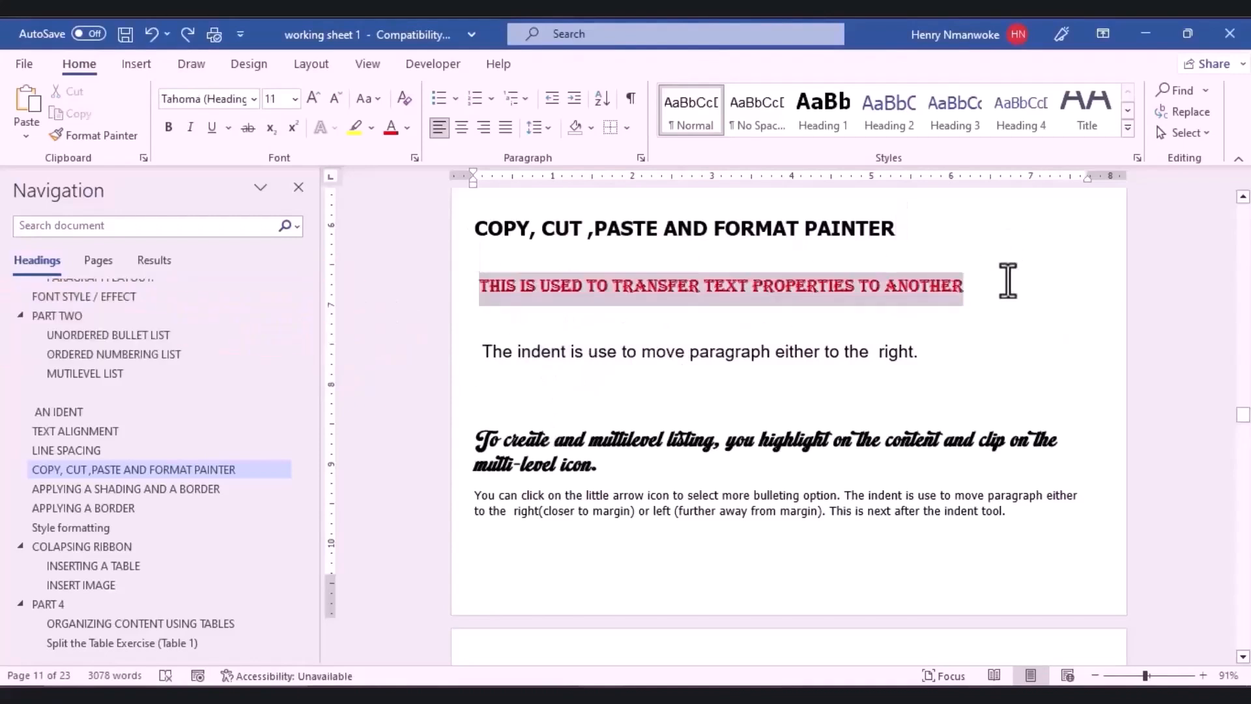
pyautogui.click(101, 133)
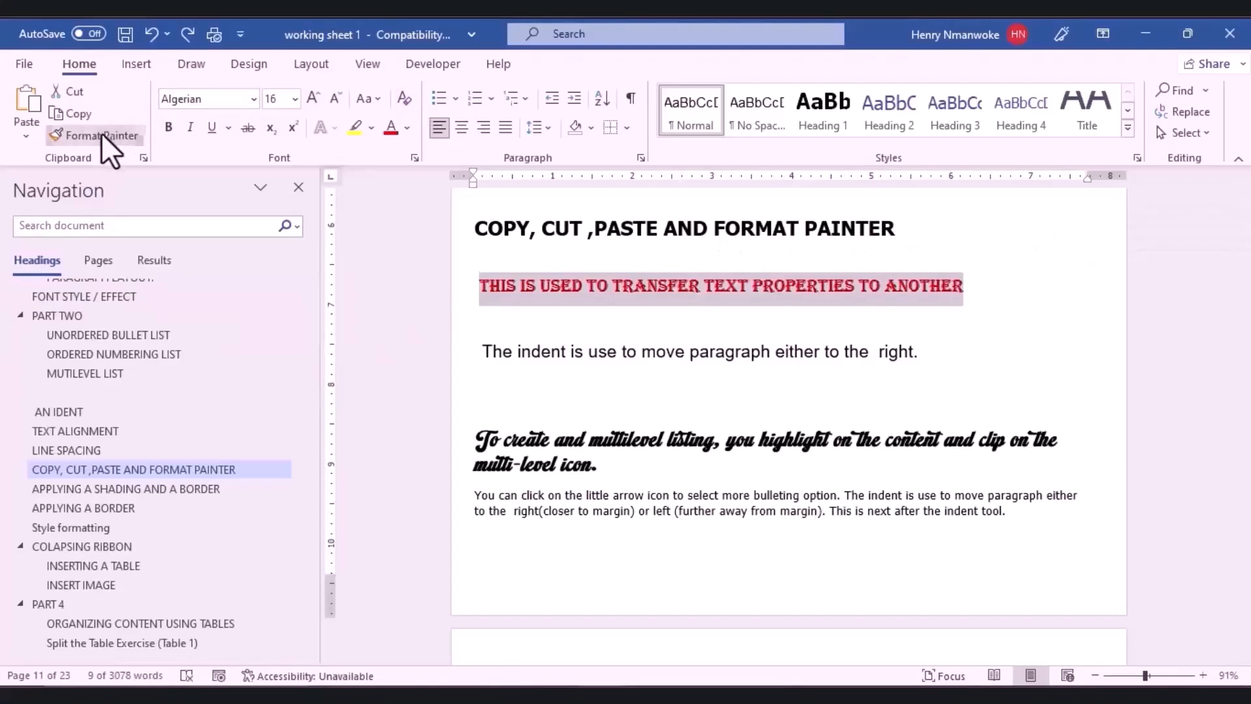
pyautogui.click(888, 352)
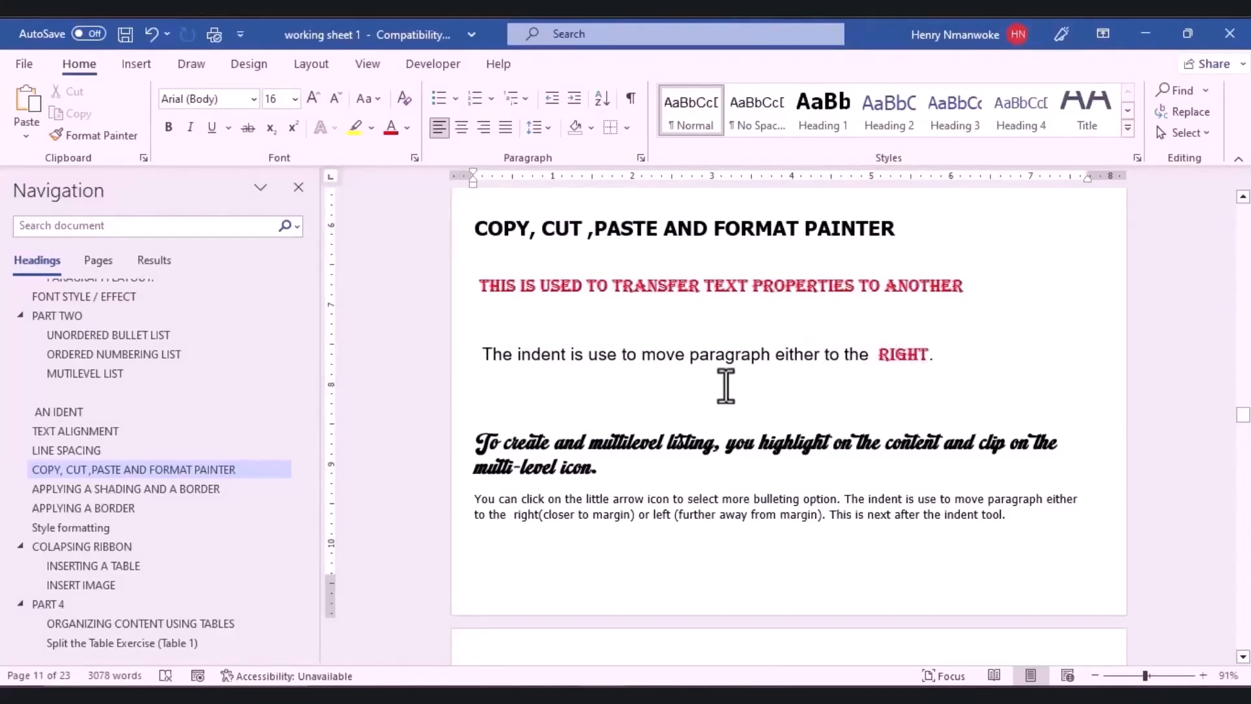
pyautogui.hotkey('ctrl', 'z')
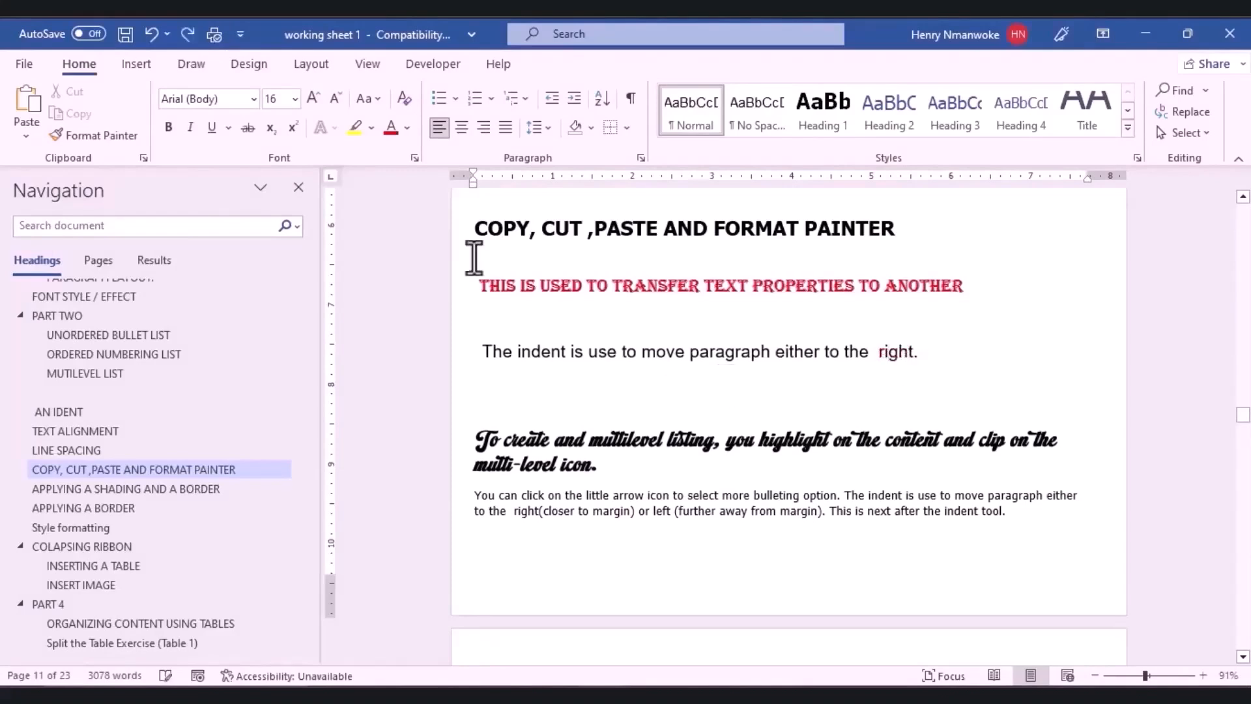
# Copy the red line's formatting with Format Painter onto the whole sentence "The indent is use to move paragraph either to the right.".
pyautogui.moveTo(968, 288); pyautogui.dragTo(502, 271)
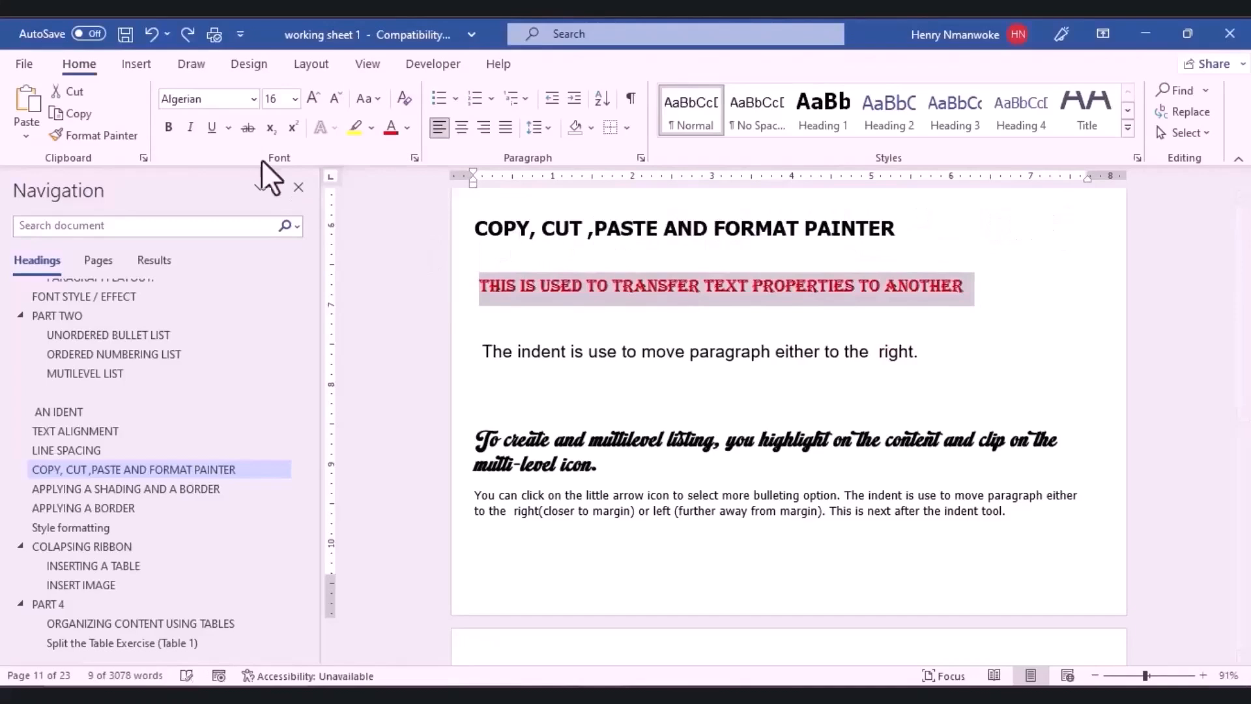
pyautogui.click(80, 133)
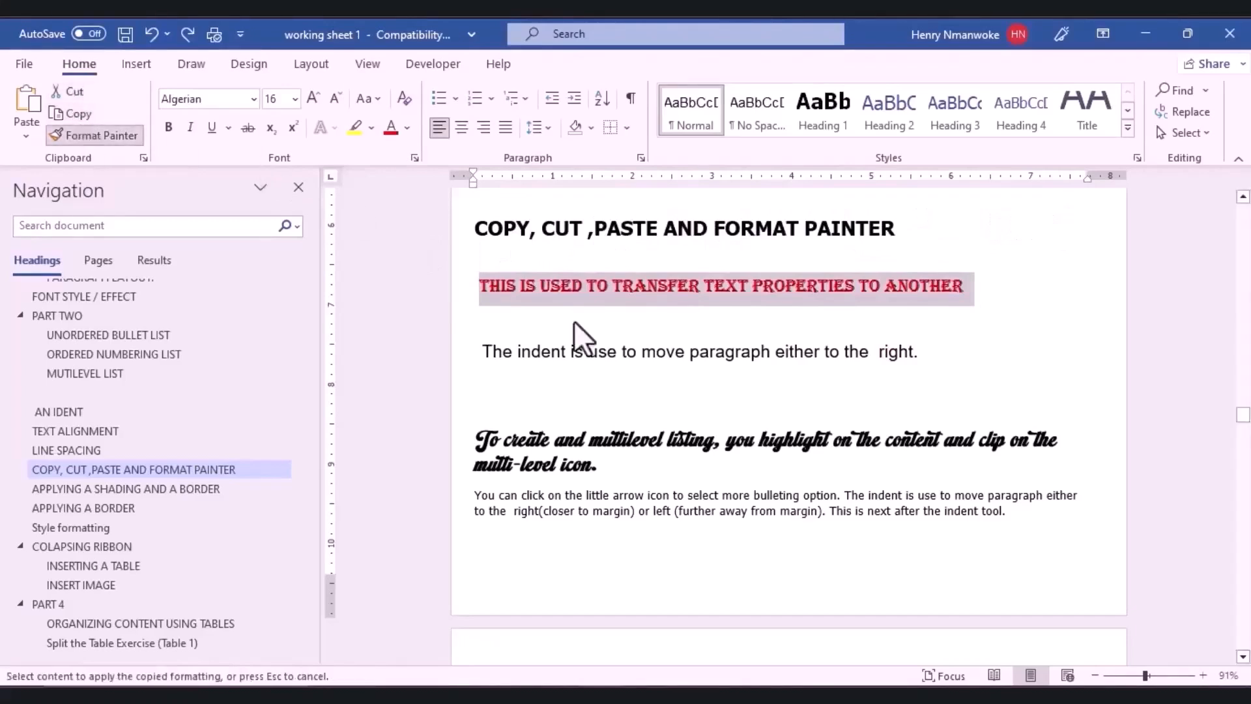
pyautogui.moveTo(916, 346)
pyautogui.mouseDown()
pyautogui.moveTo(806, 368)
pyautogui.moveTo(547, 368)
pyautogui.moveTo(487, 353)
pyautogui.mouseUp()
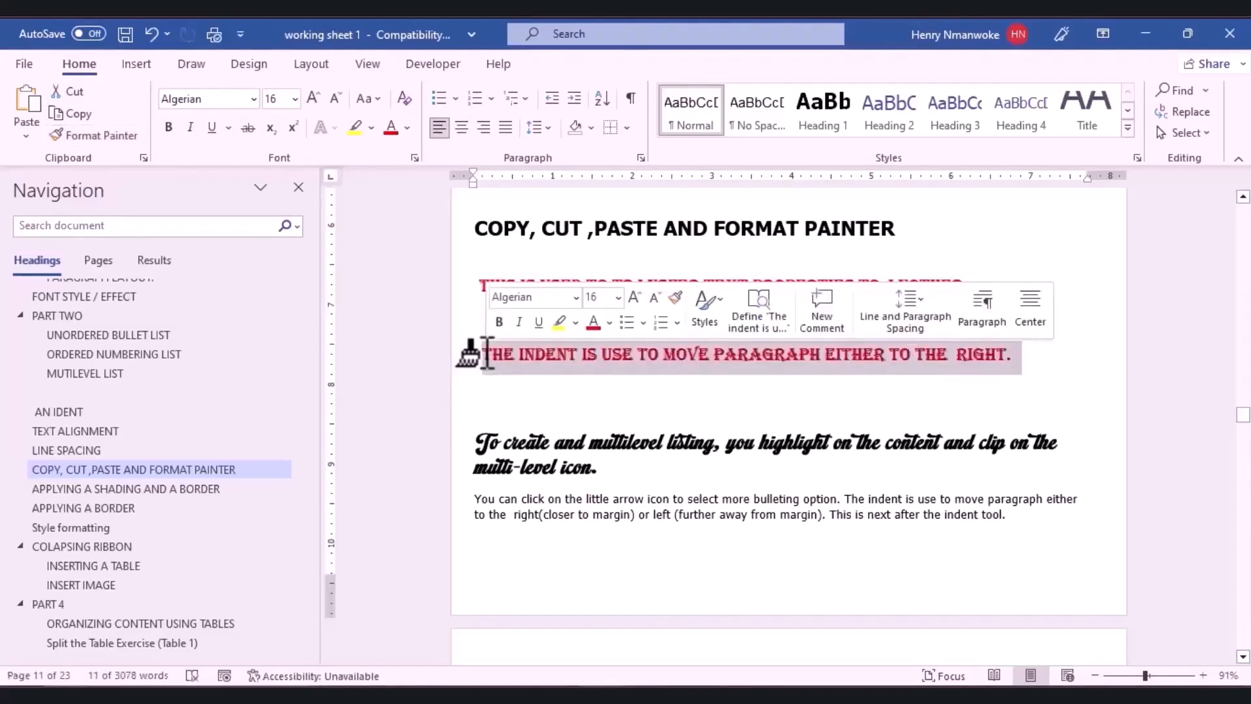
pyautogui.click(523, 397)
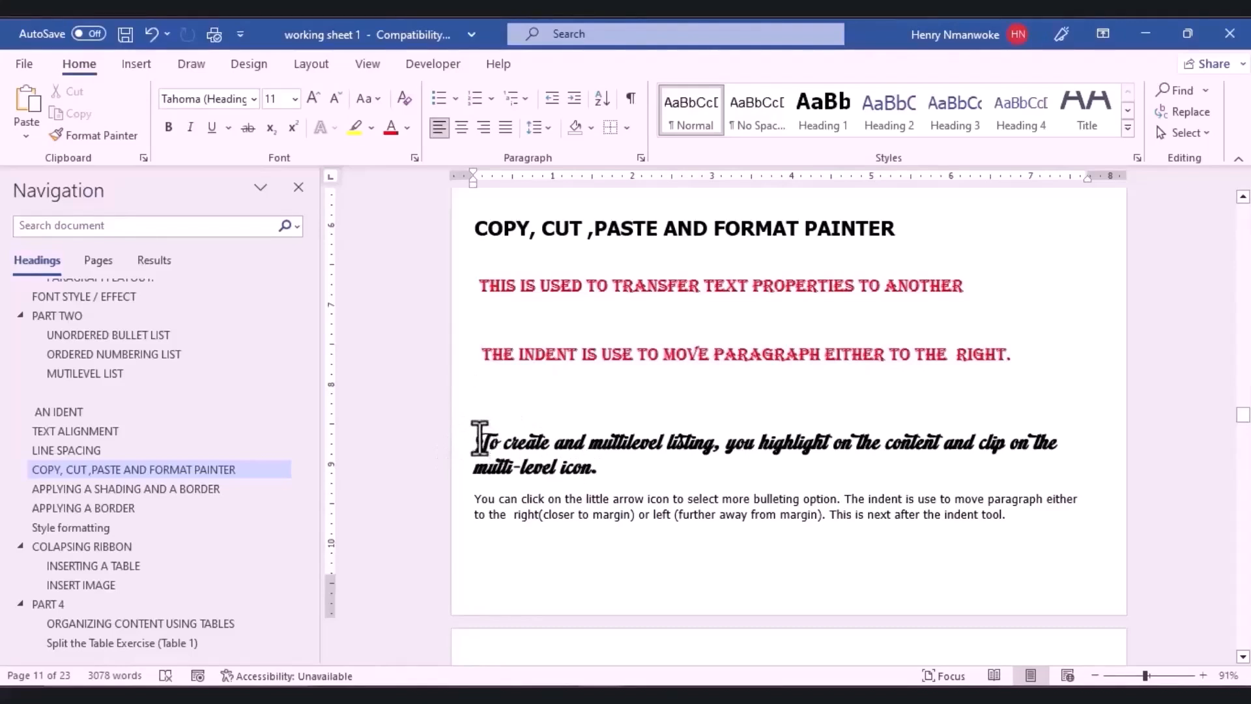
# Transfer the script formatting of the "To create and multilevel listing" paragraph to the "You can click on the little arrow icon" paragraph with Format Painter.
pyautogui.moveTo(480, 439); pyautogui.dragTo(613, 469)
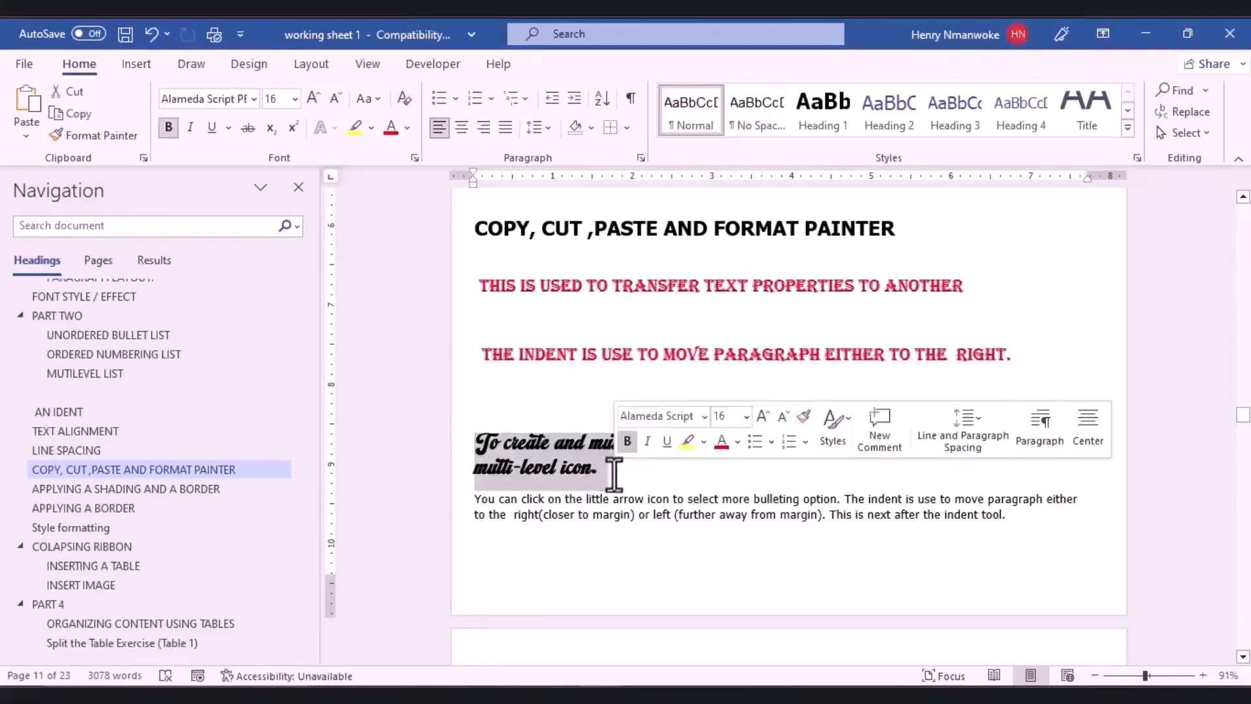
pyautogui.click(125, 132)
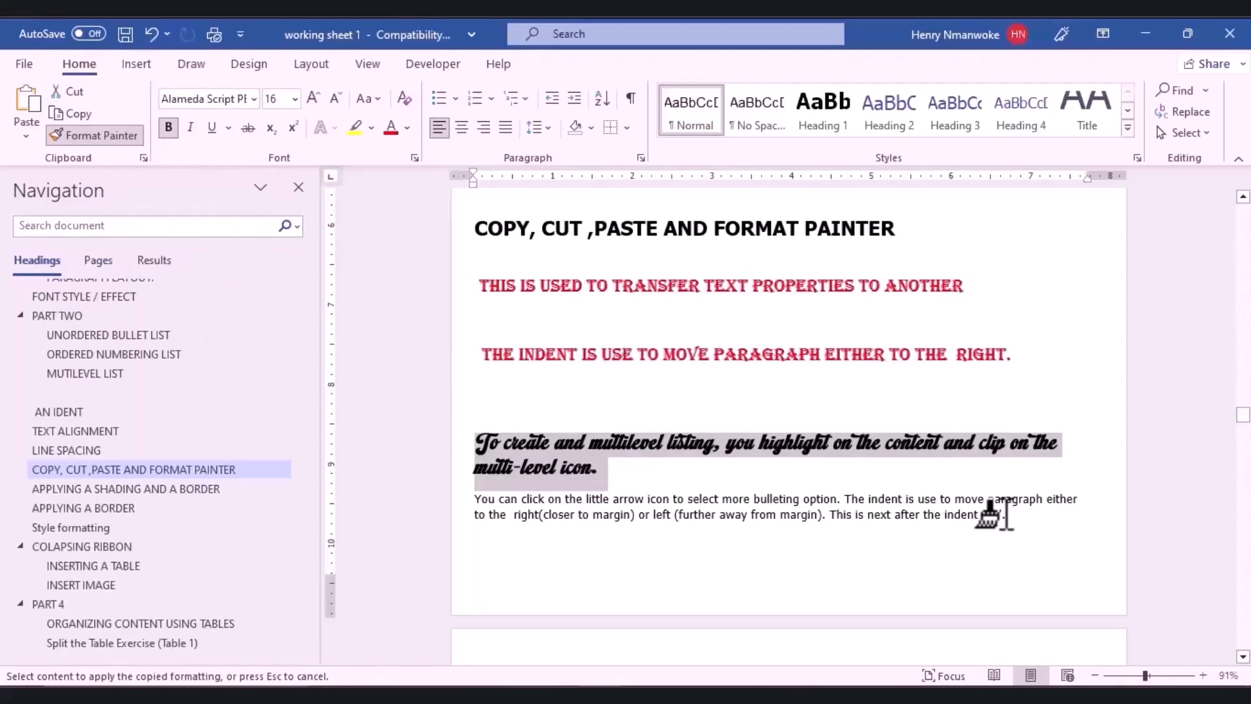
pyautogui.moveTo(1007, 515)
pyautogui.mouseDown()
pyautogui.moveTo(431, 503)
pyautogui.moveTo(480, 483)
pyautogui.moveTo(486, 511)
pyautogui.moveTo(474, 500)
pyautogui.mouseUp()
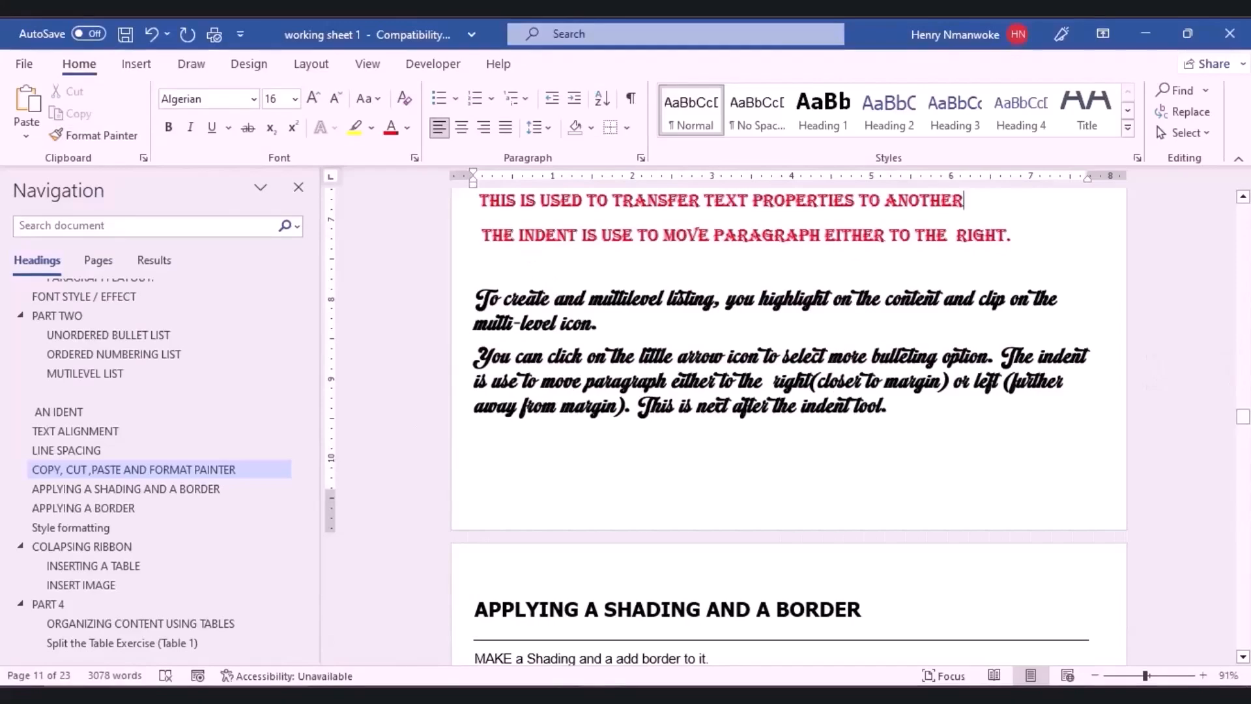
# Apply a light blue theme colour shading to the line "MAKE a Shading and a add border to it." under APPLYING A SHADING AND A BORDER.
pyautogui.scroll(7, 1243, 420)
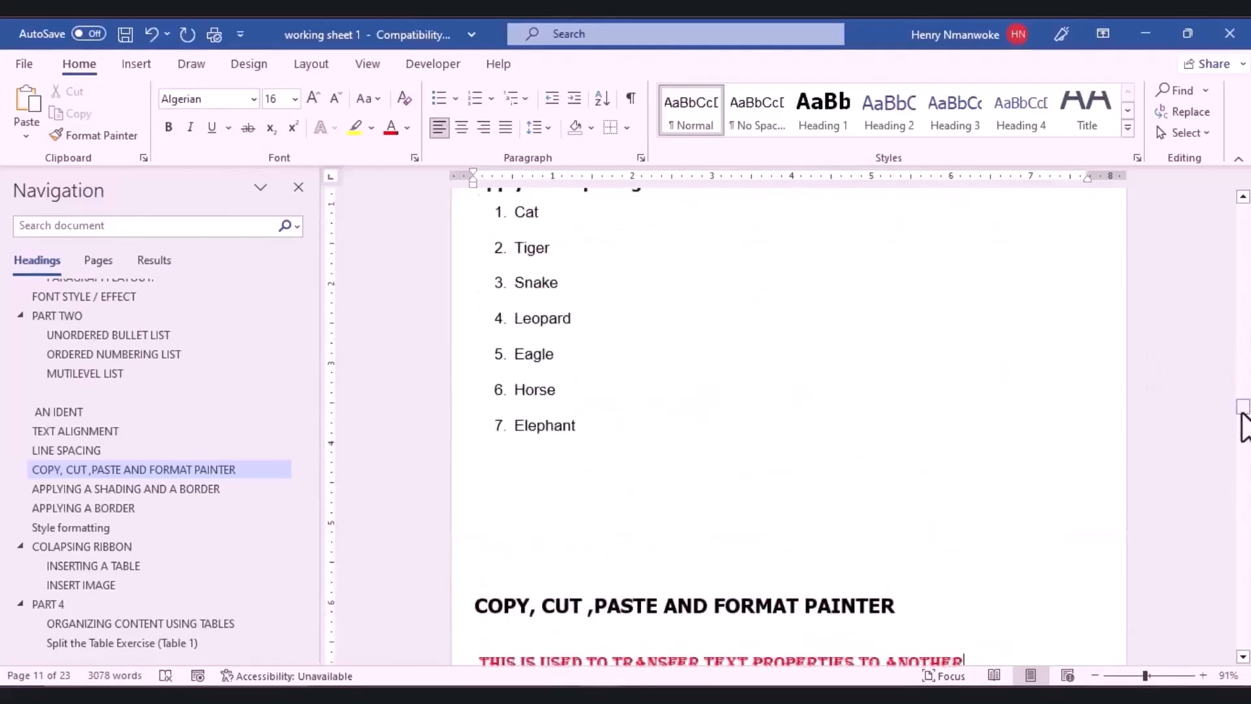
pyautogui.moveTo(1243, 415); pyautogui.dragTo(1242, 429)
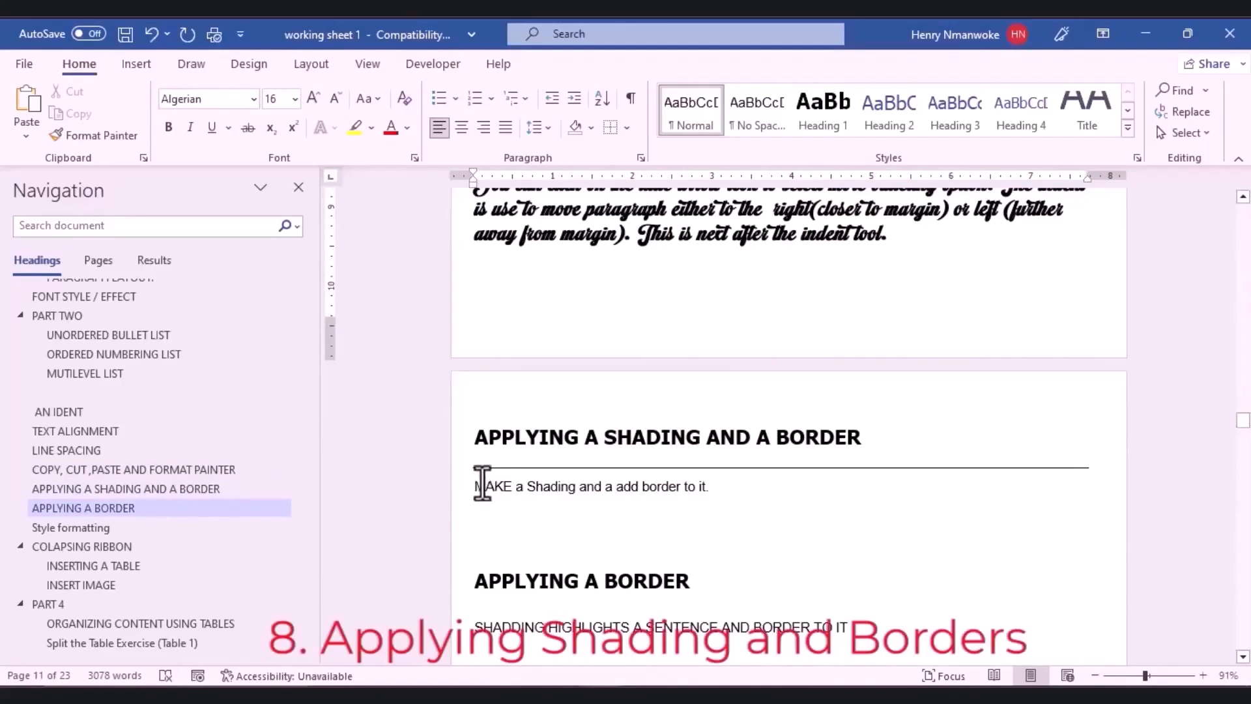
pyautogui.moveTo(475, 486)
pyautogui.mouseDown()
pyautogui.moveTo(645, 530)
pyautogui.moveTo(732, 490)
pyautogui.mouseUp()
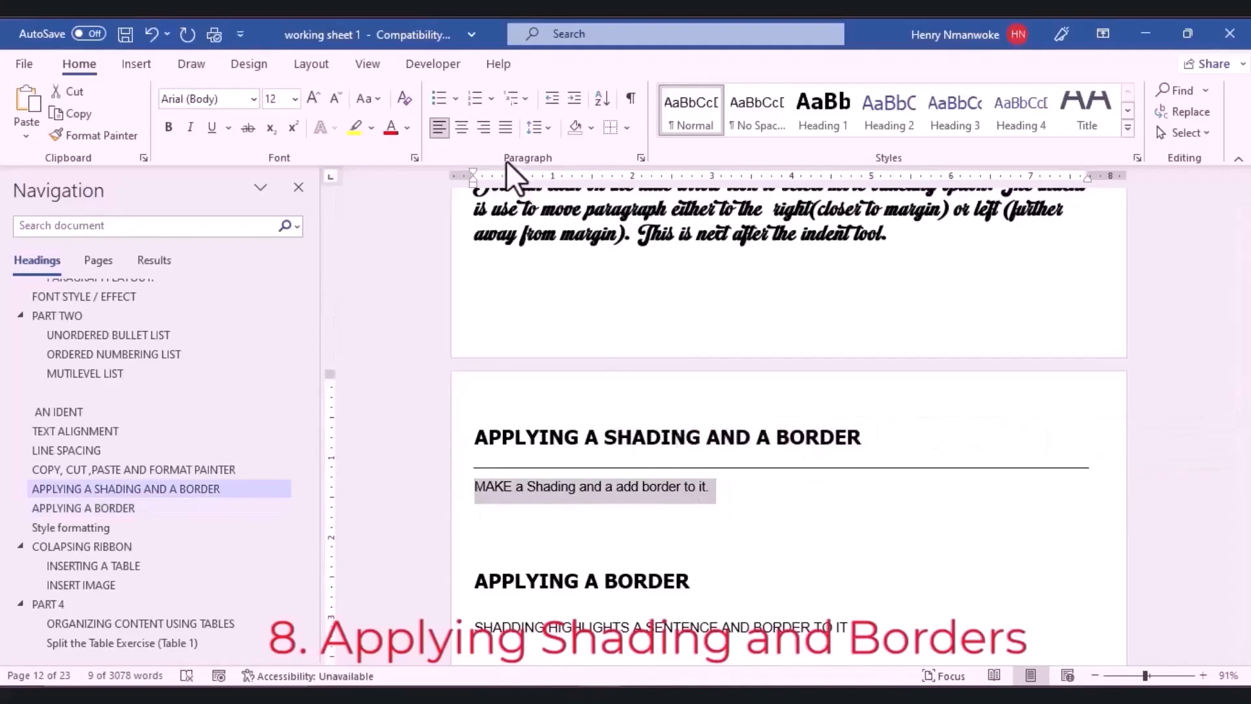
pyautogui.click(590, 129)
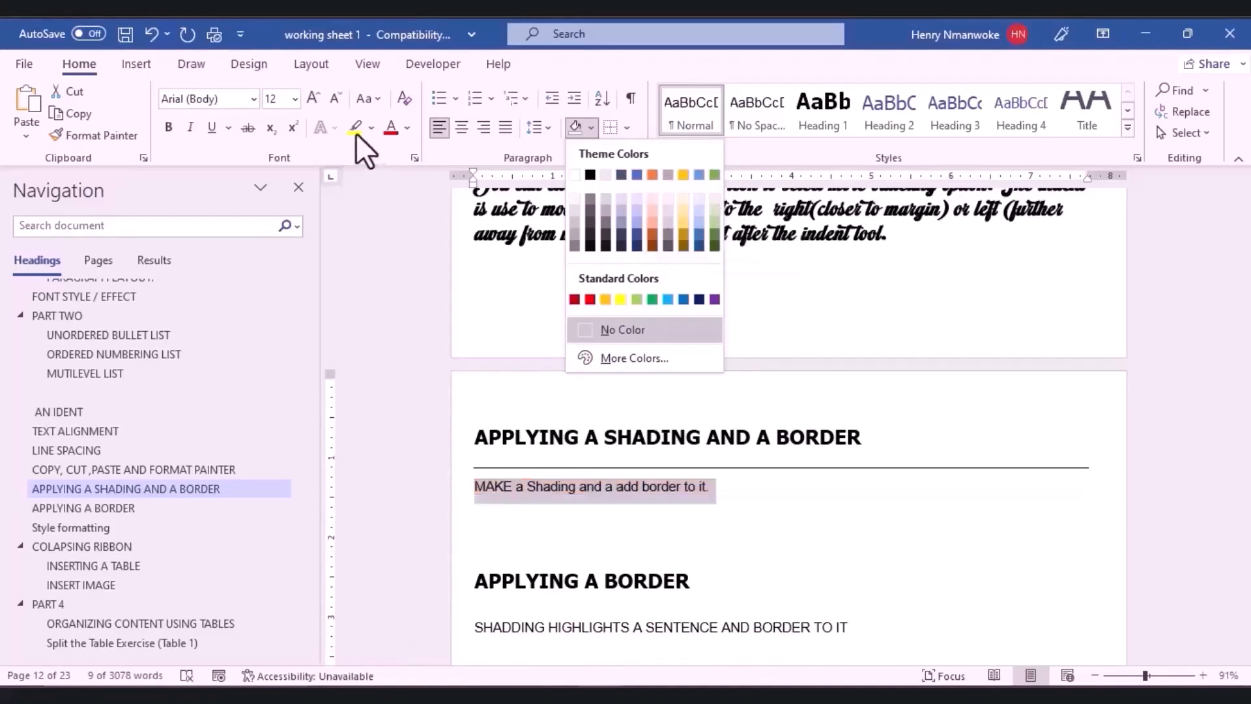
pyautogui.click(635, 221)
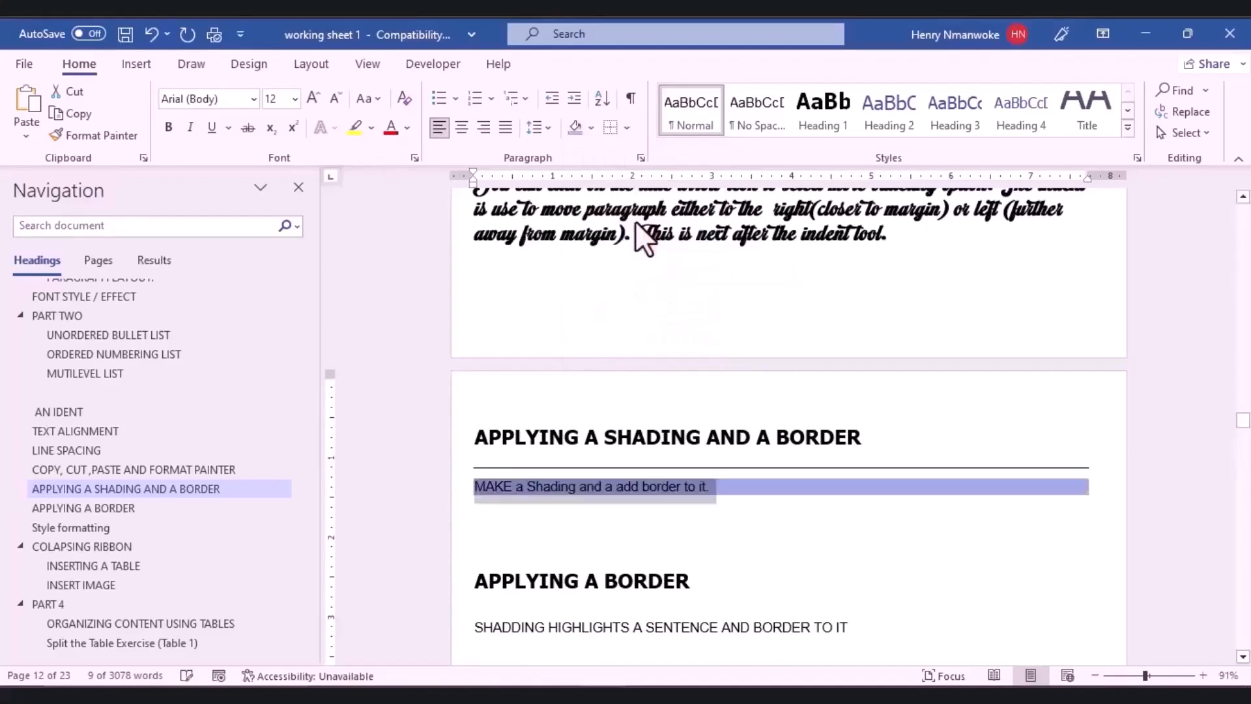
pyautogui.click(708, 483)
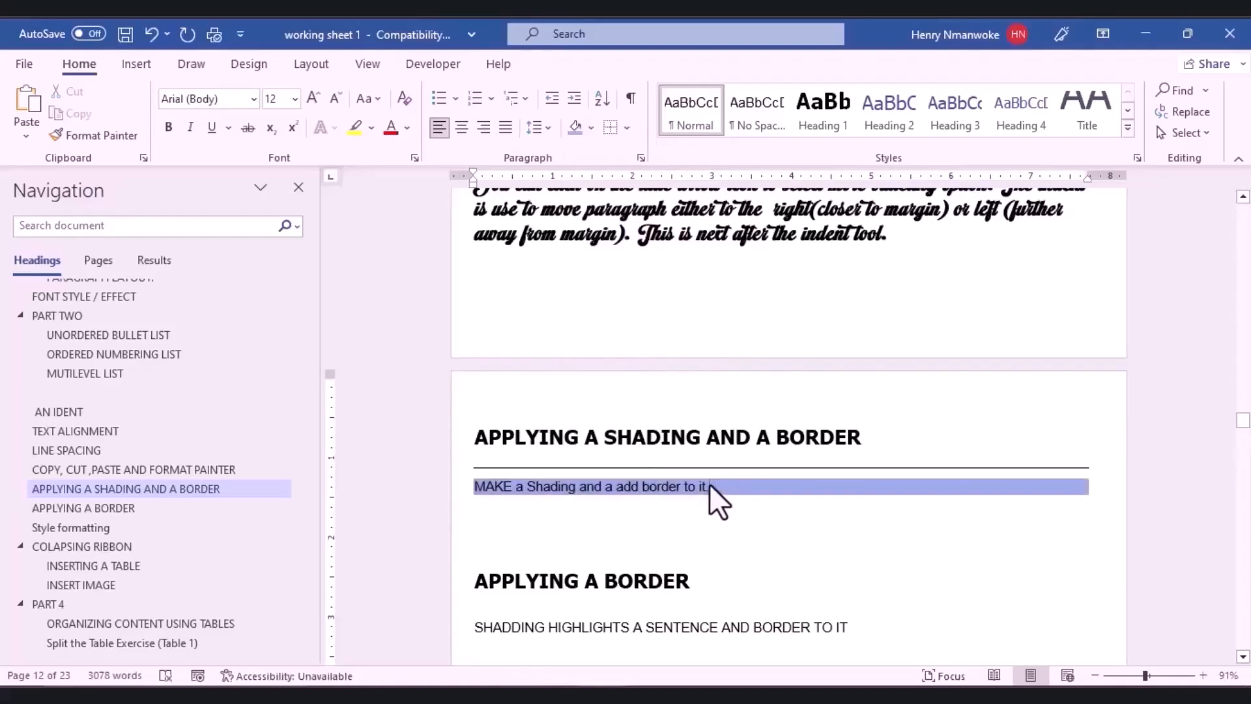
# Increase the font size of the shaded line "MAKE a Shading and a add border to it." to 20.
pyautogui.tripleClick(709, 483)
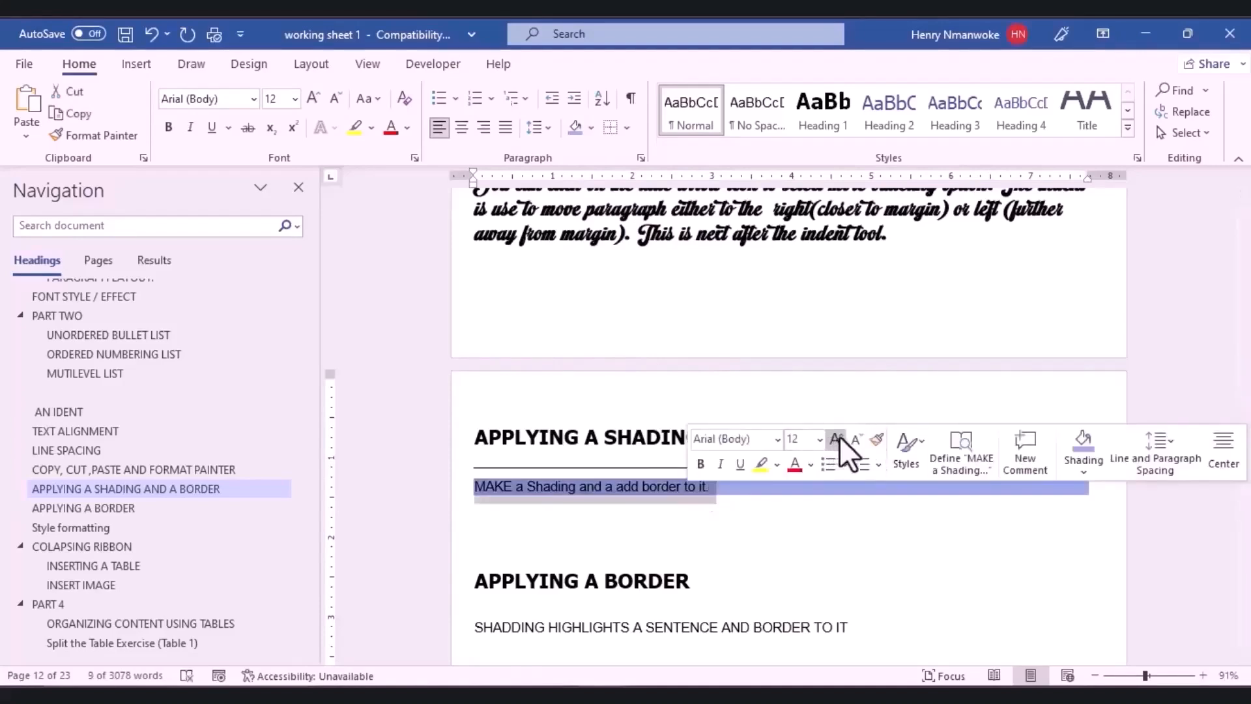
pyautogui.click(836, 438)
pyautogui.click(836, 438)
pyautogui.click(836, 437)
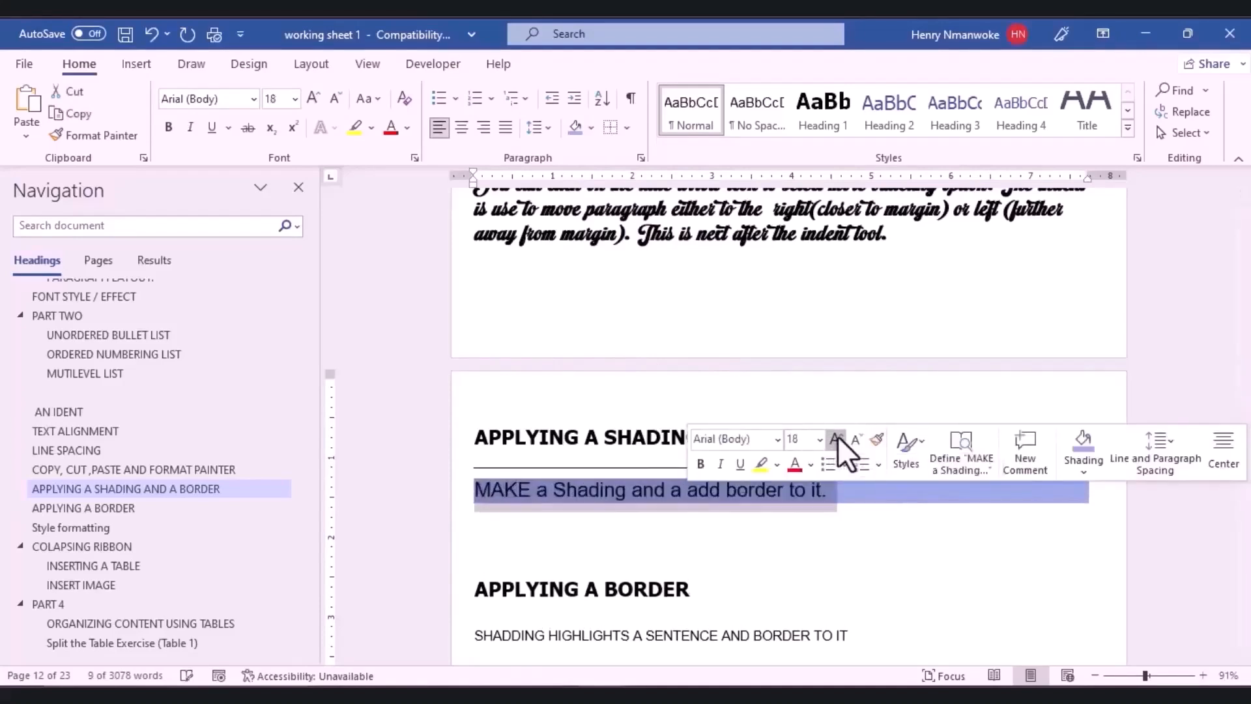
pyautogui.click(836, 438)
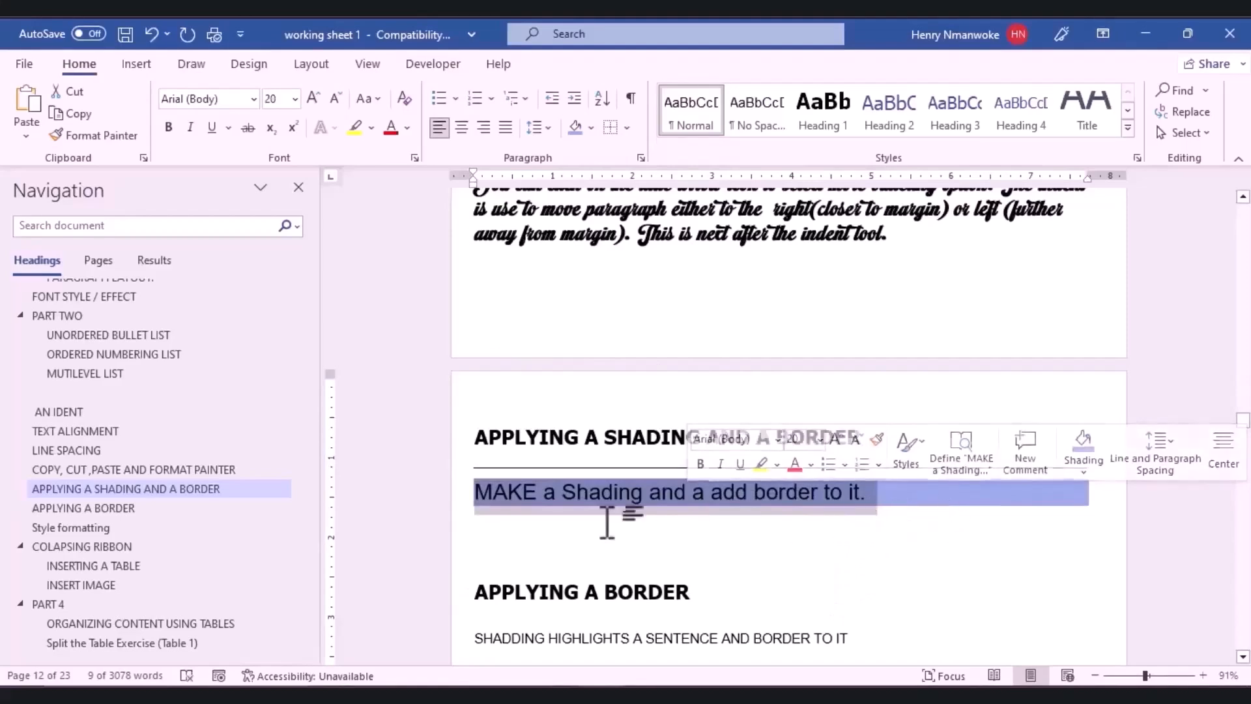
pyautogui.click(760, 586)
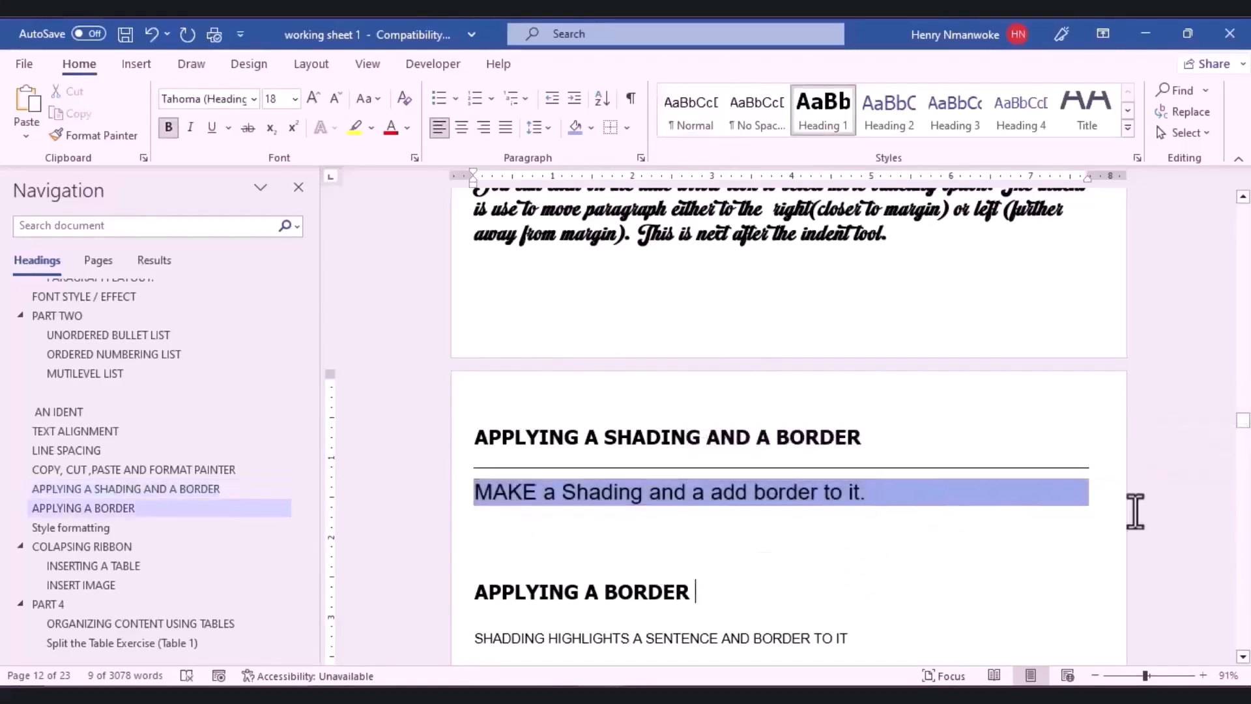
# Apply All Borders to the line "SHADDING HIGHLIGHTS A SENTENCE AND BORDER TO IT" under APPLYING A BORDER.
pyautogui.moveTo(1240, 421); pyautogui.dragTo(1237, 423)
pyautogui.click(472, 509)
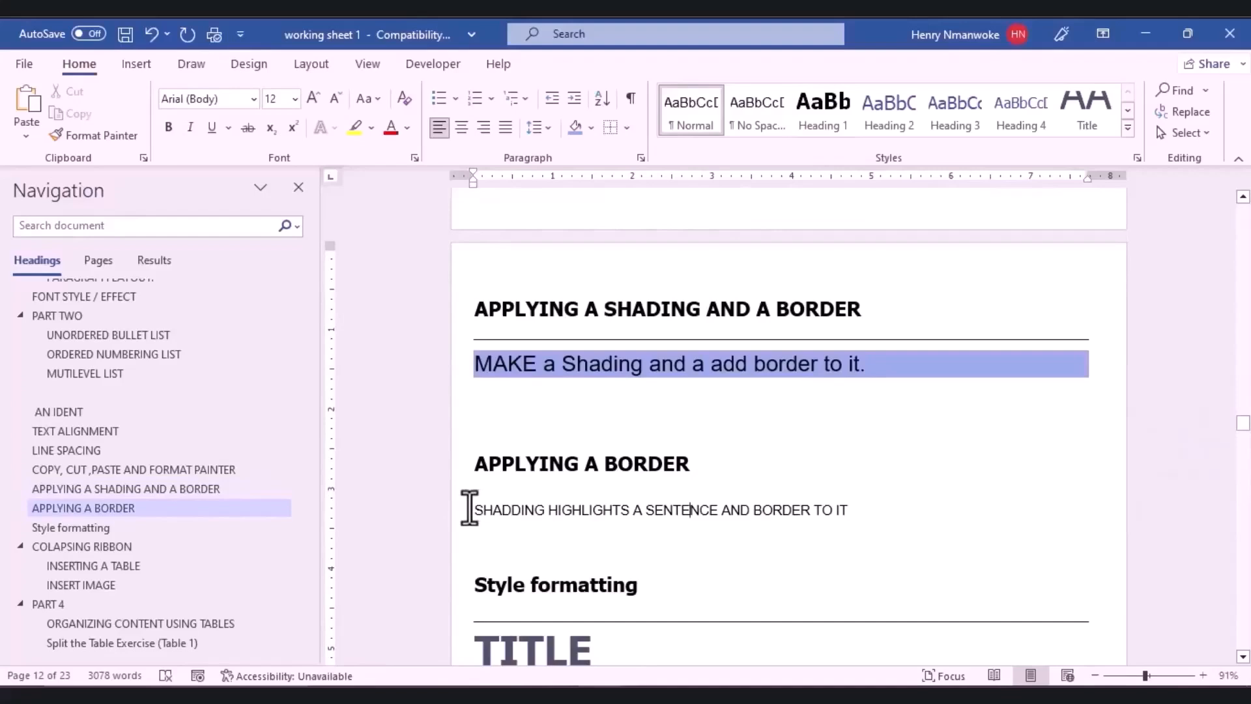
pyautogui.moveTo(536, 502); pyautogui.dragTo(901, 512)
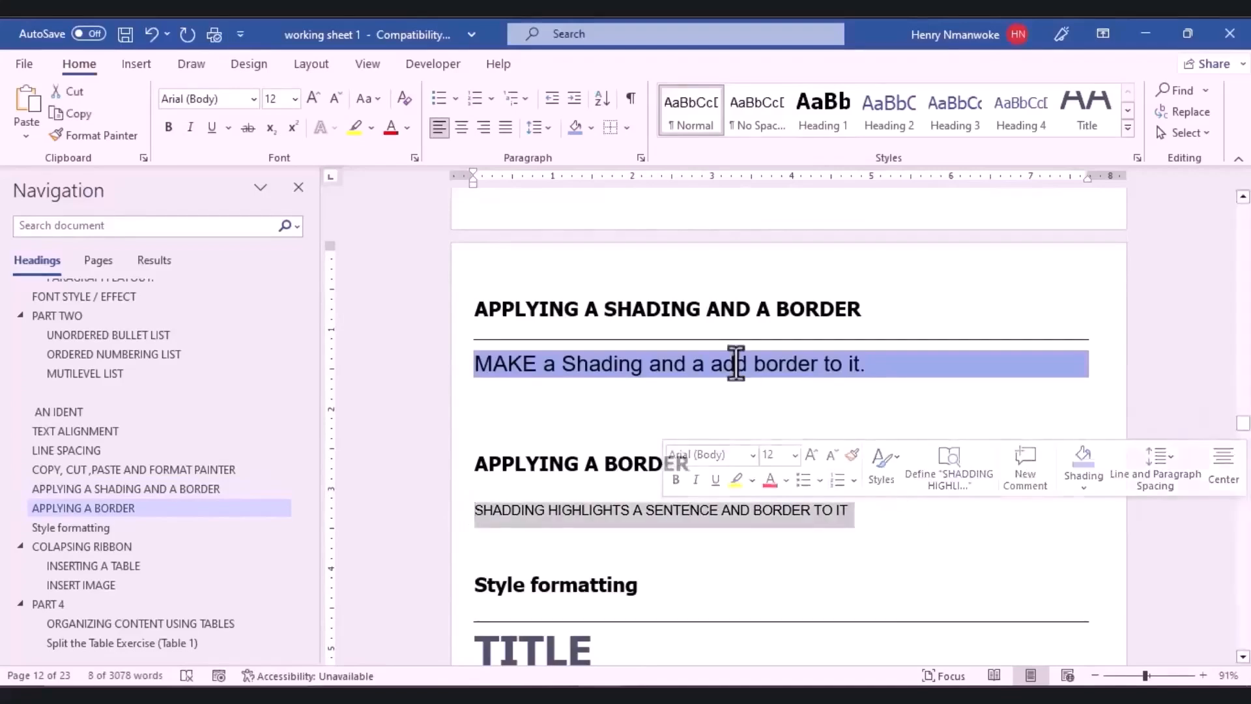
pyautogui.click(627, 127)
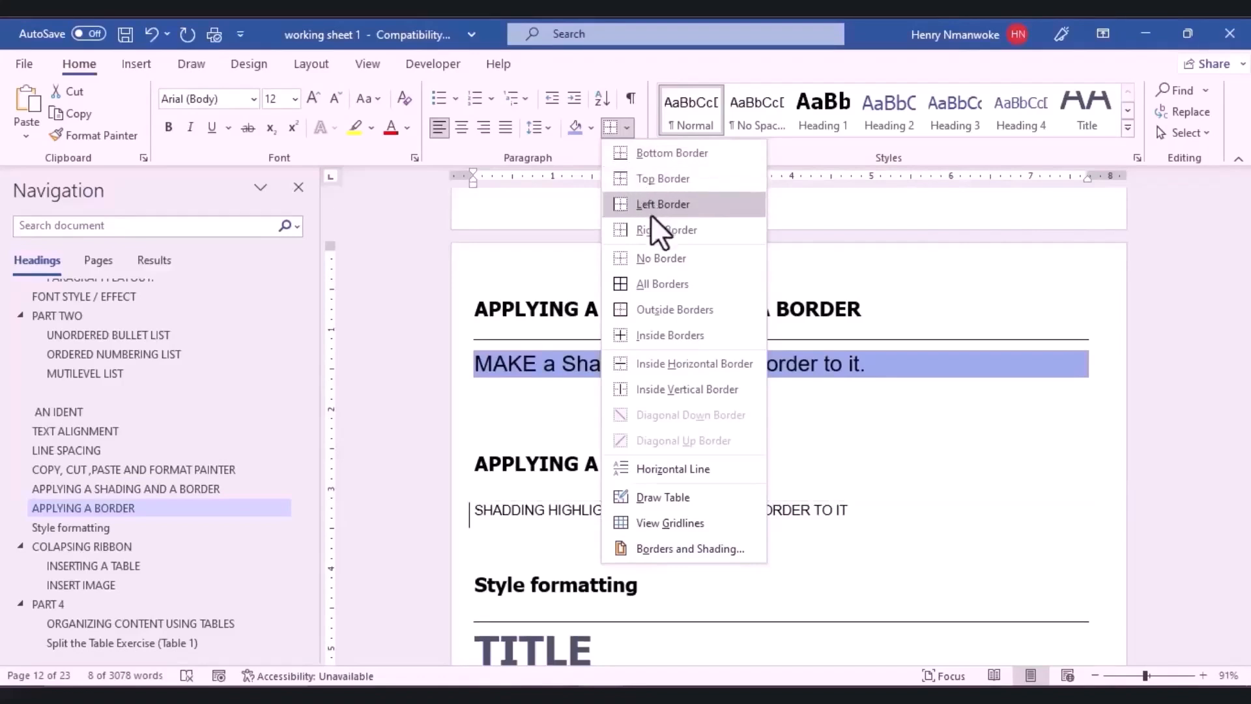
pyautogui.click(649, 281)
pyautogui.click(854, 557)
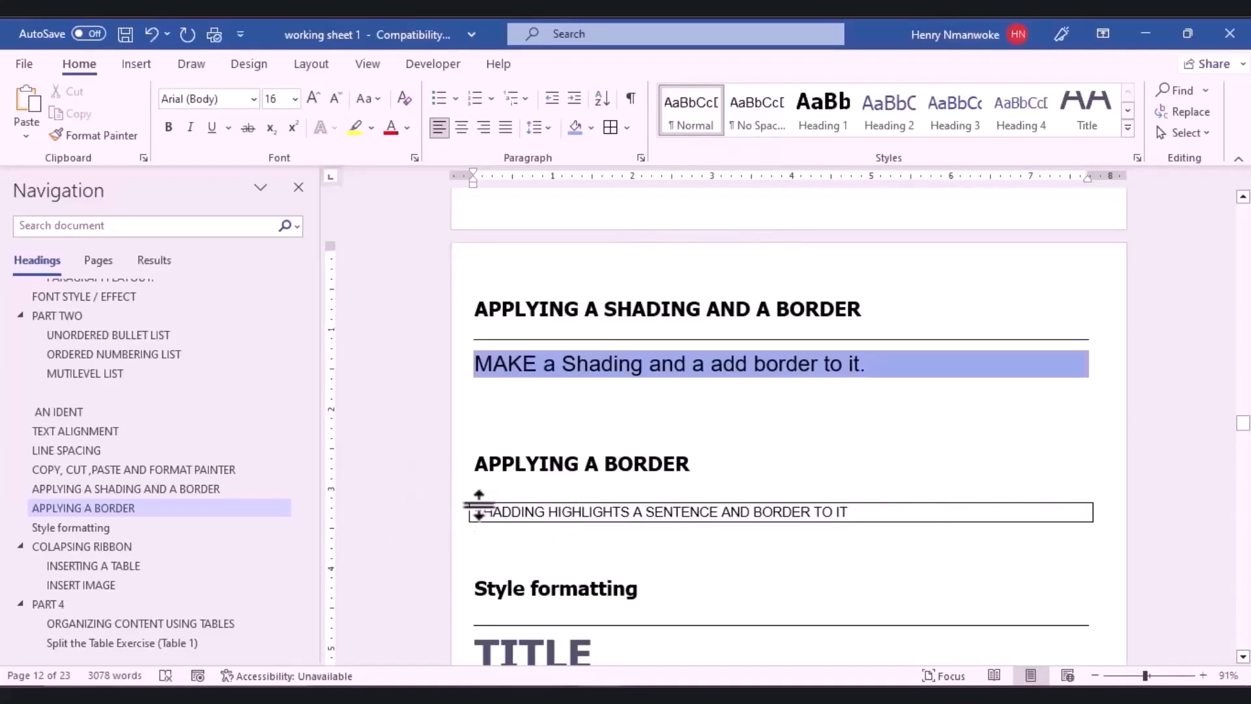
# Increase the font size of the bordered line "SHADDING HIGHLIGHTS A SENTENCE AND BORDER TO IT" to 20.
pyautogui.moveTo(475, 511); pyautogui.dragTo(860, 512)
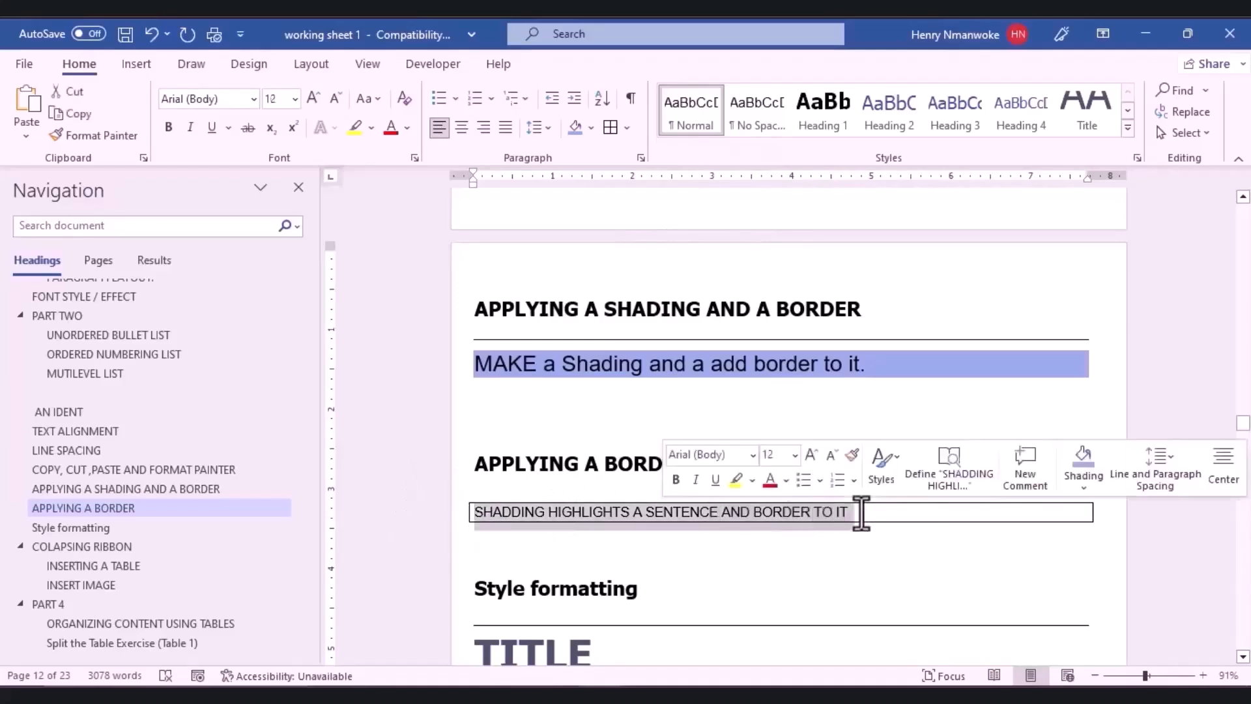
pyautogui.click(808, 449)
pyautogui.click(808, 448)
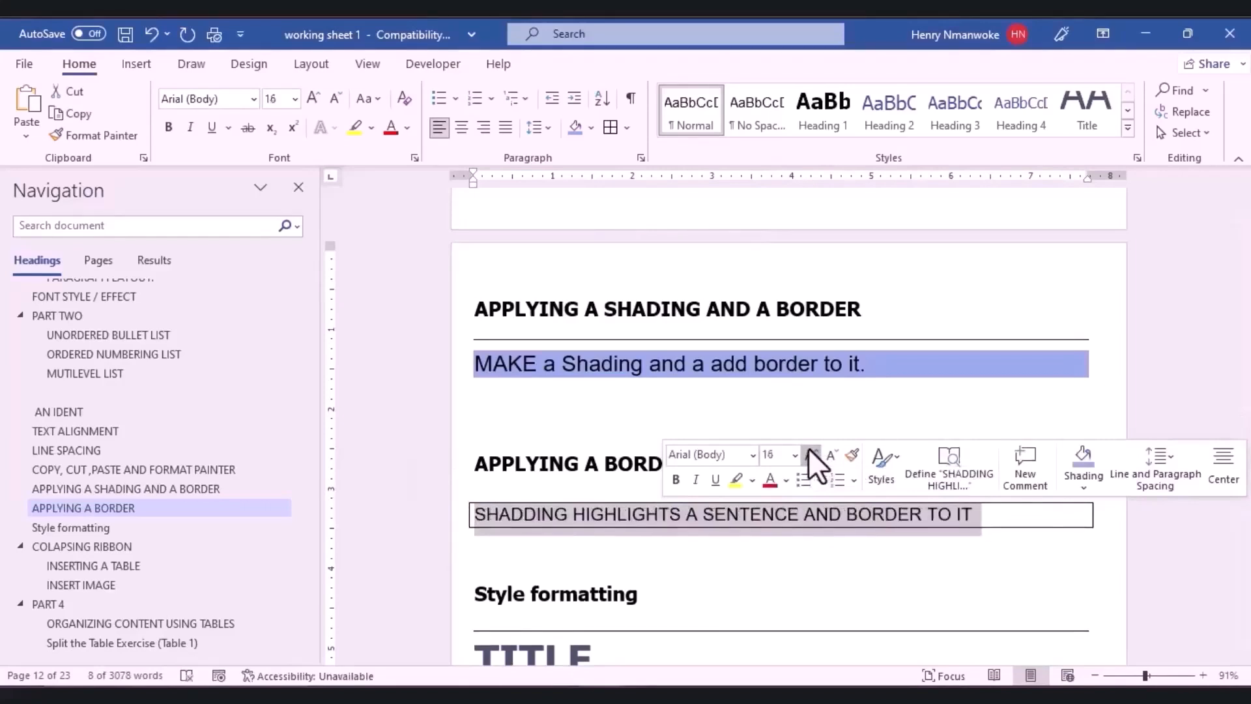
pyautogui.click(808, 449)
pyautogui.click(808, 449)
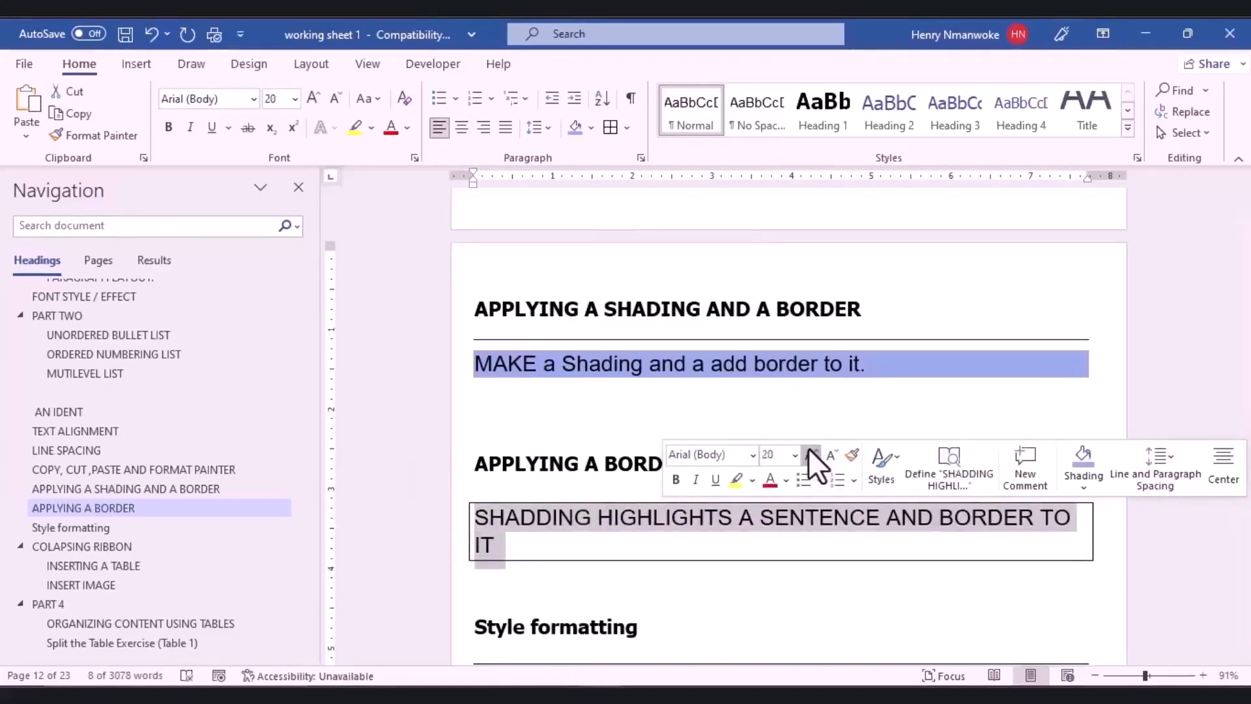
pyautogui.click(852, 573)
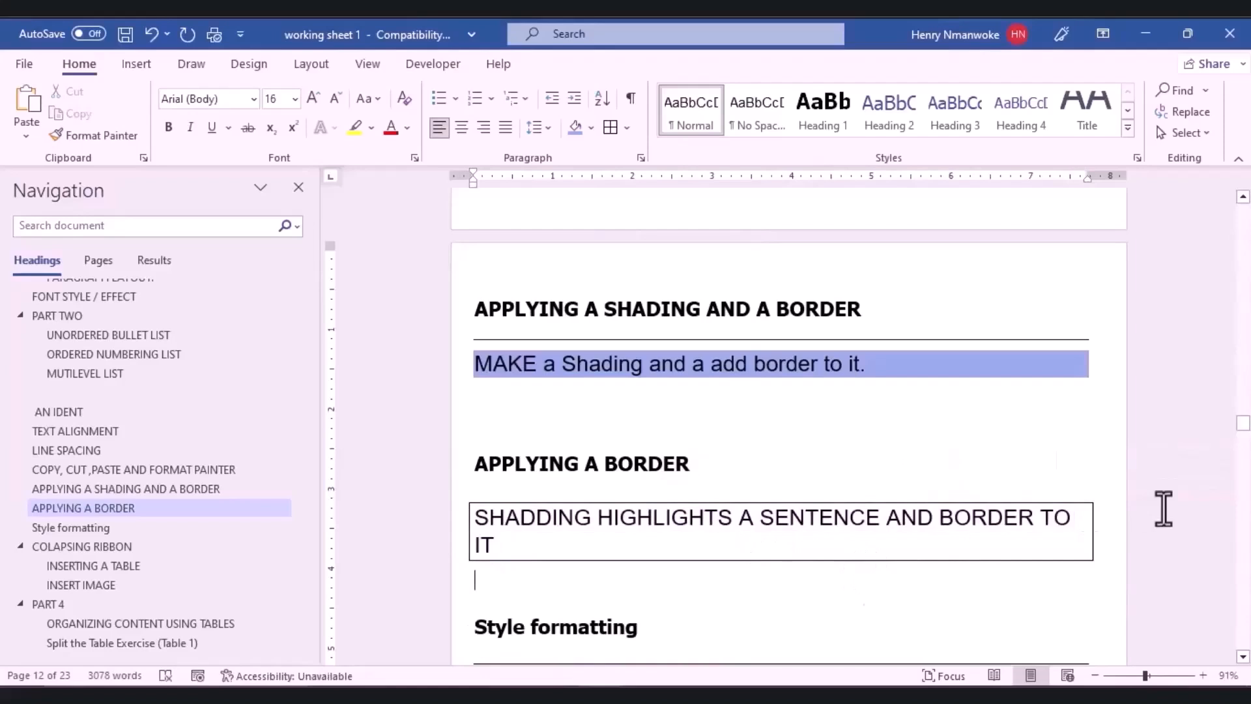
# Apply the Title style to the "Style formatting" heading.
pyautogui.moveTo(1243, 424); pyautogui.dragTo(1245, 431)
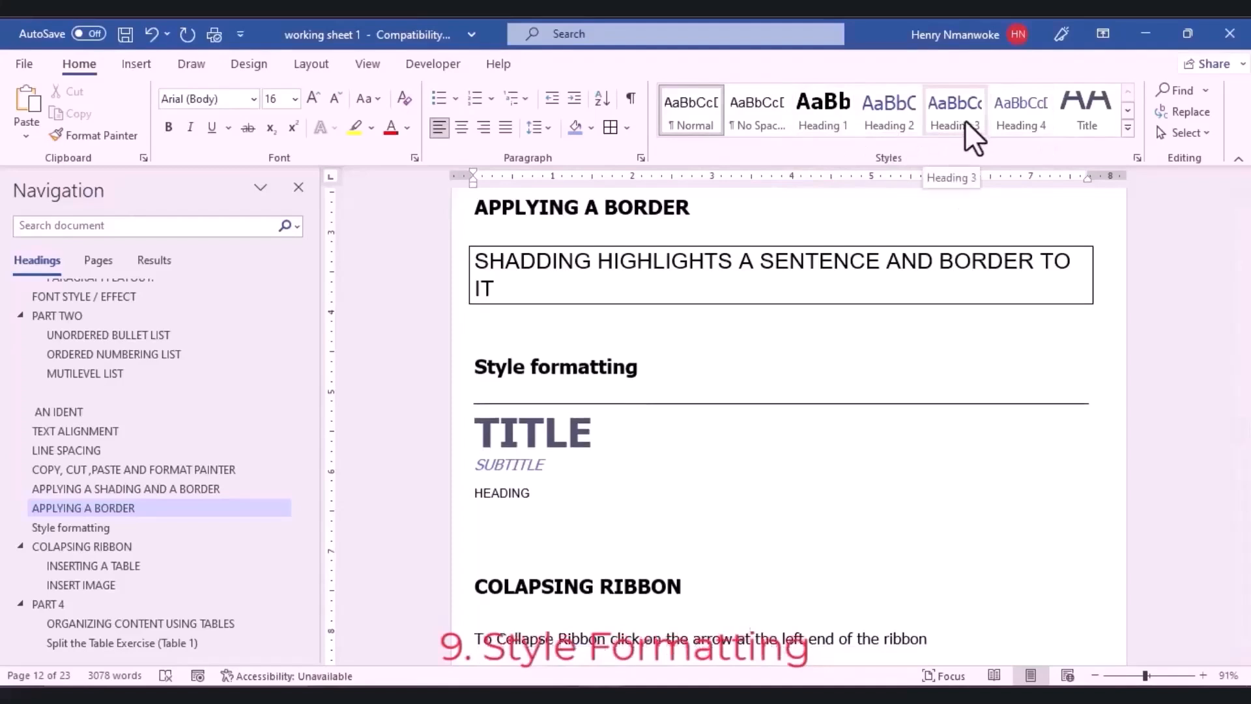
pyautogui.click(1124, 127)
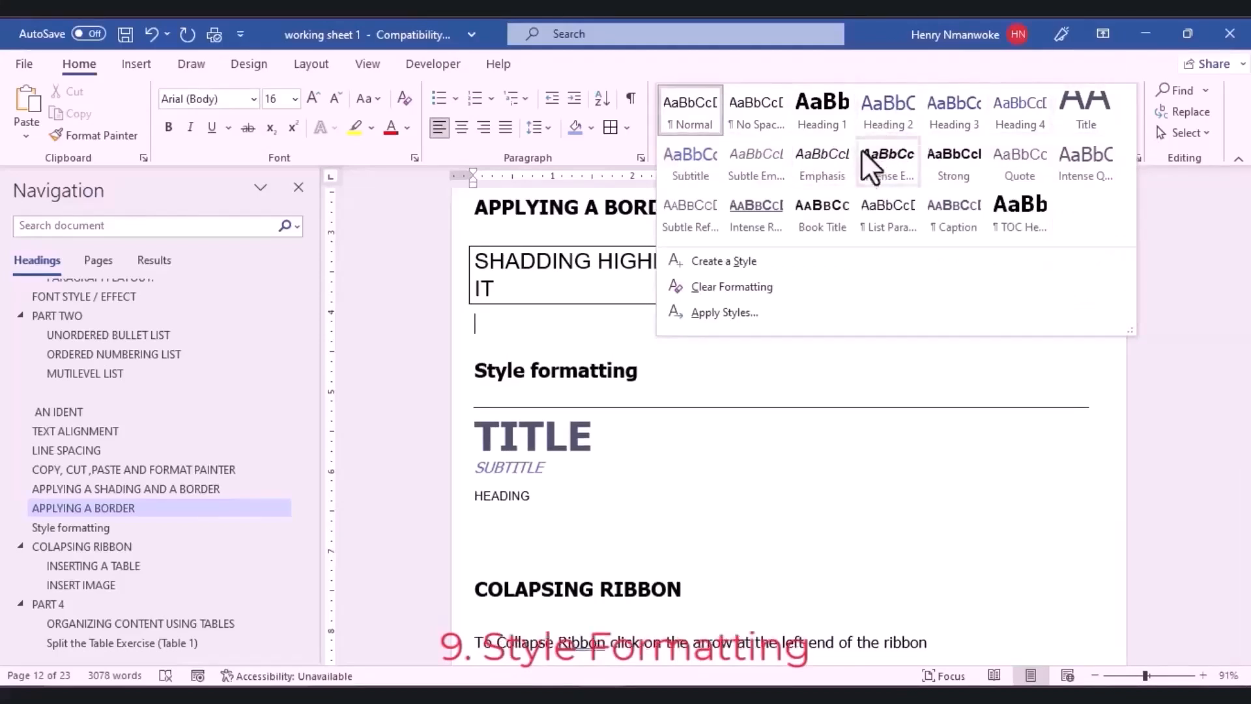
pyautogui.click(537, 375)
pyautogui.tripleClick(531, 380)
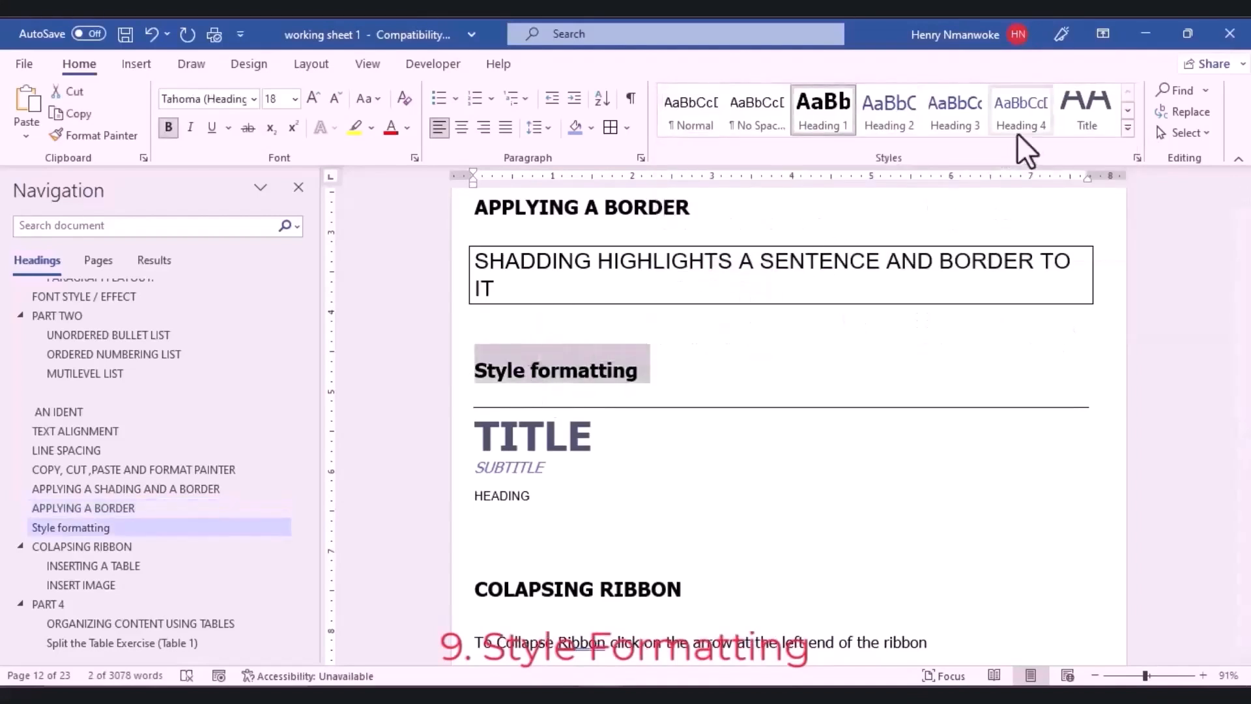
pyautogui.click(1076, 110)
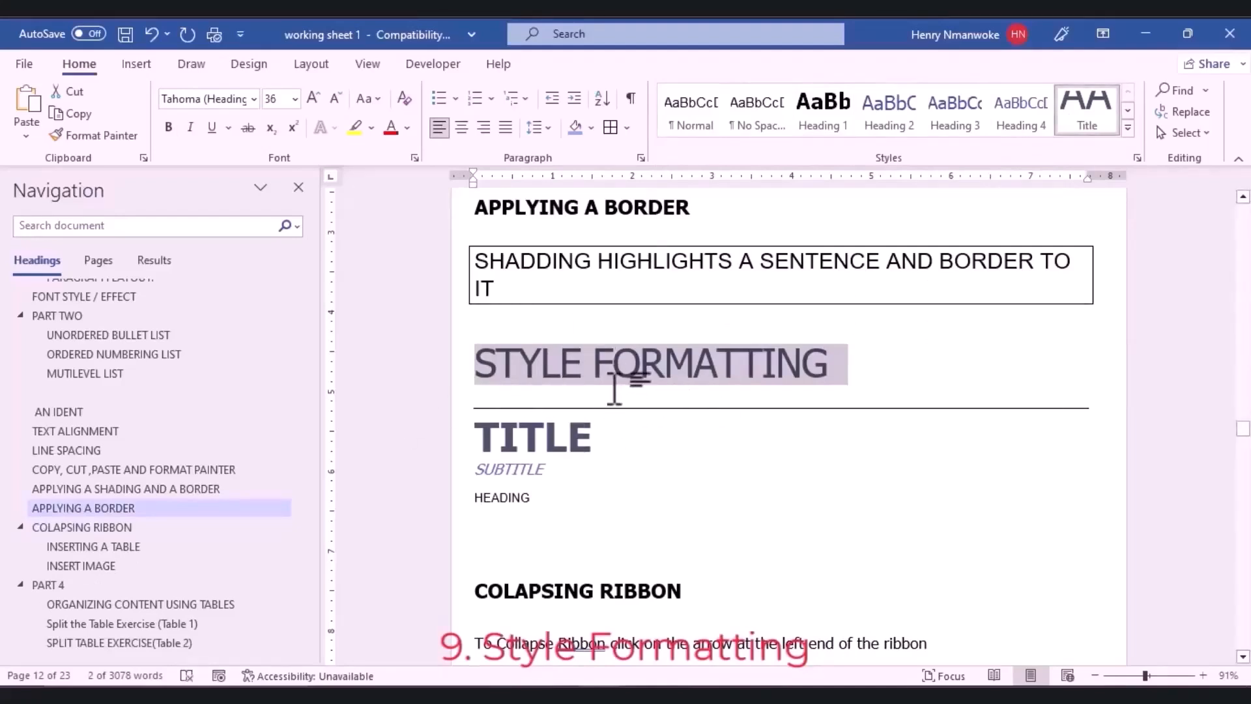
# Apply the Heading 1 style to the TITLE line and the Heading 2 style to the SUBTITLE line.
pyautogui.doubleClick(537, 439)
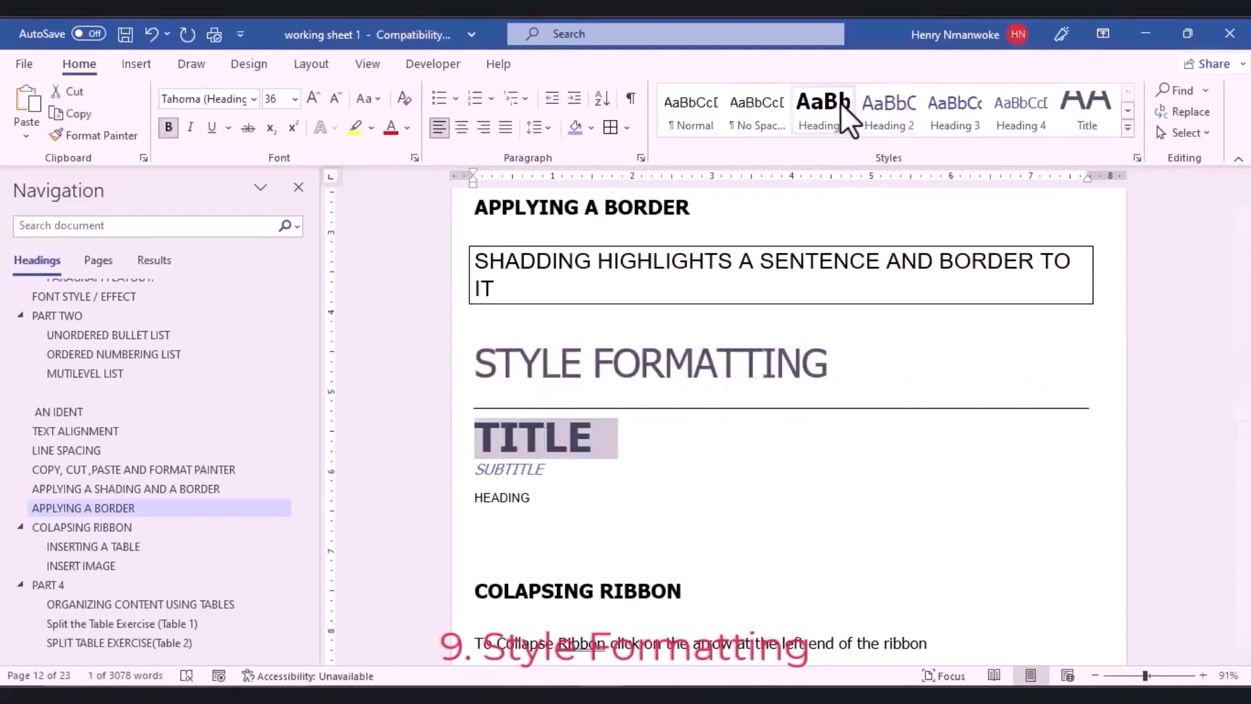
pyautogui.click(839, 102)
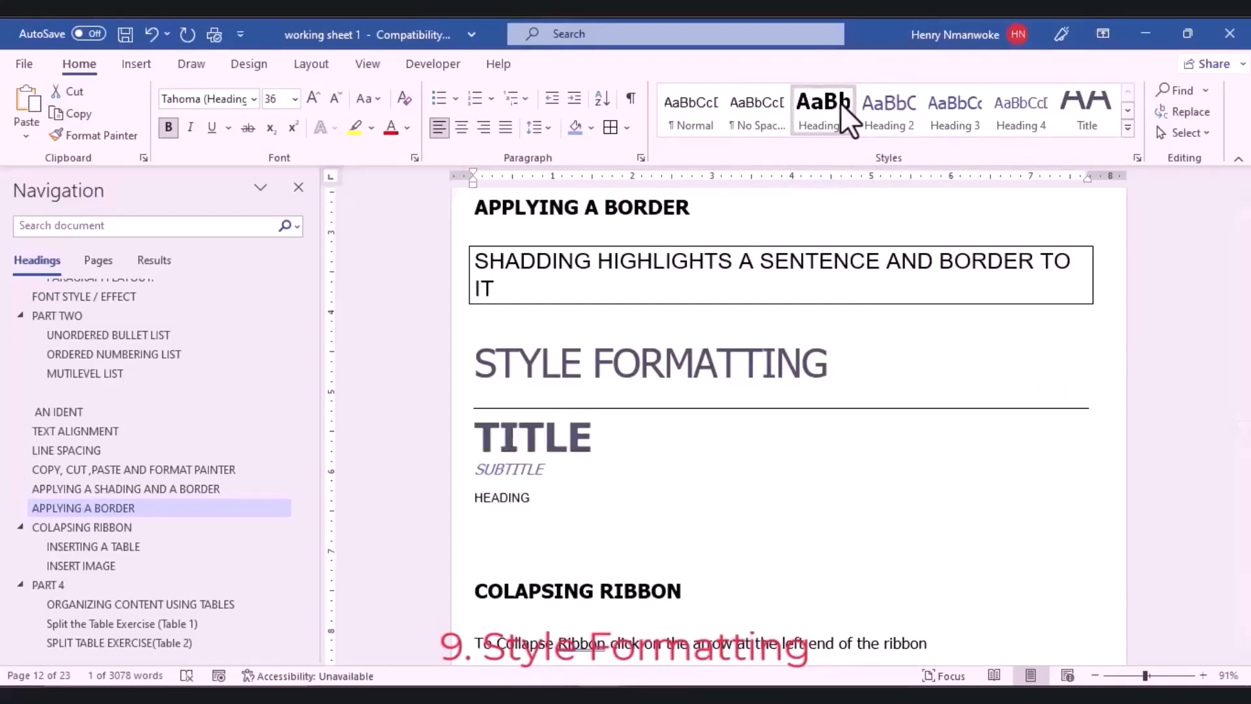
pyautogui.hotkey('ctrl', 'b')
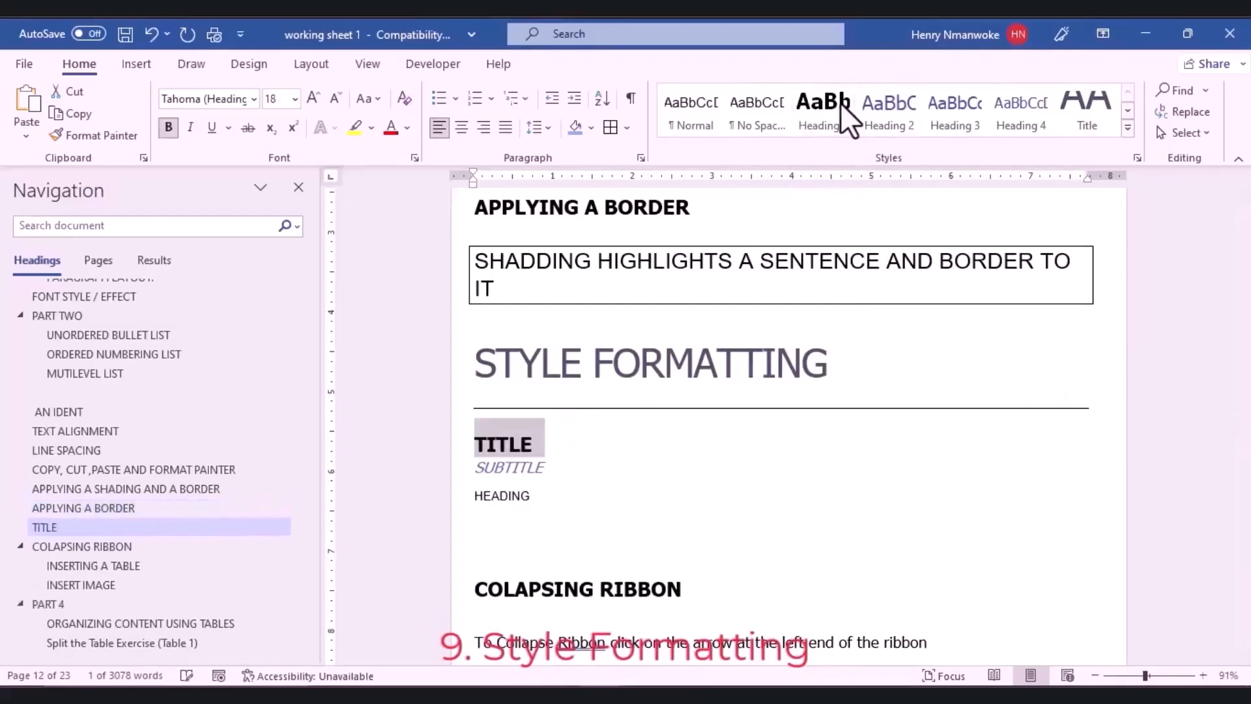
pyautogui.click(478, 448)
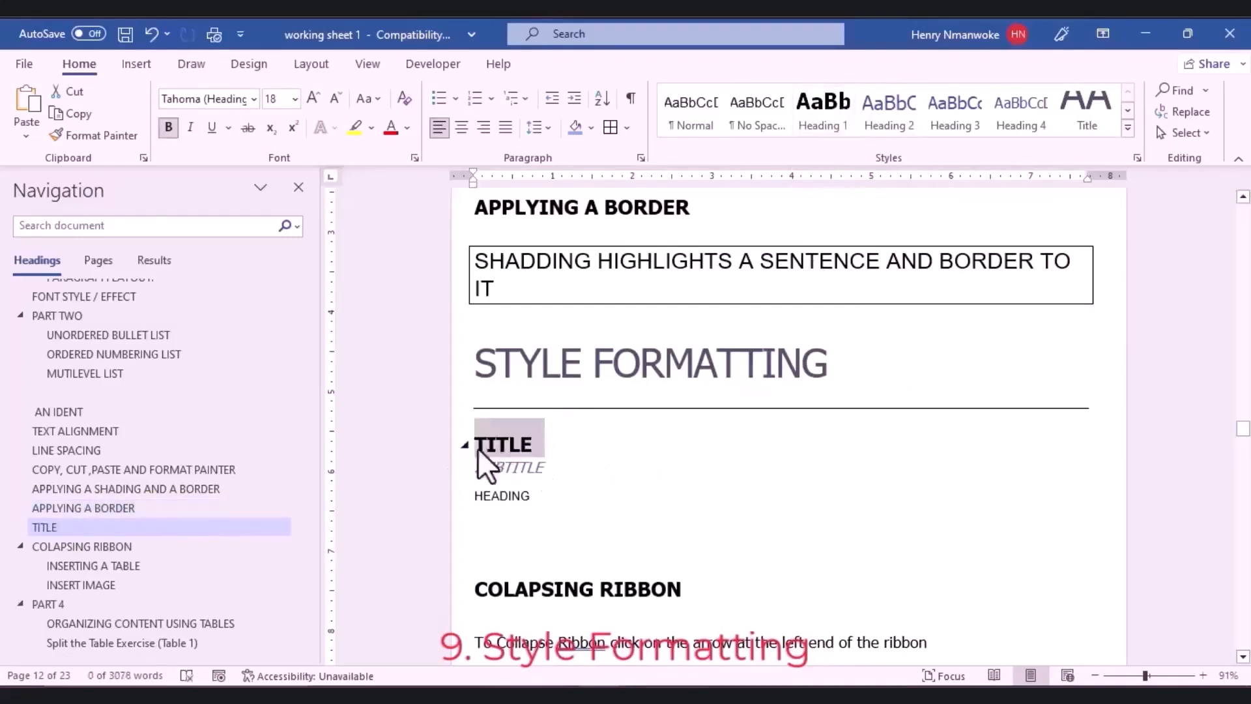
pyautogui.doubleClick(520, 467)
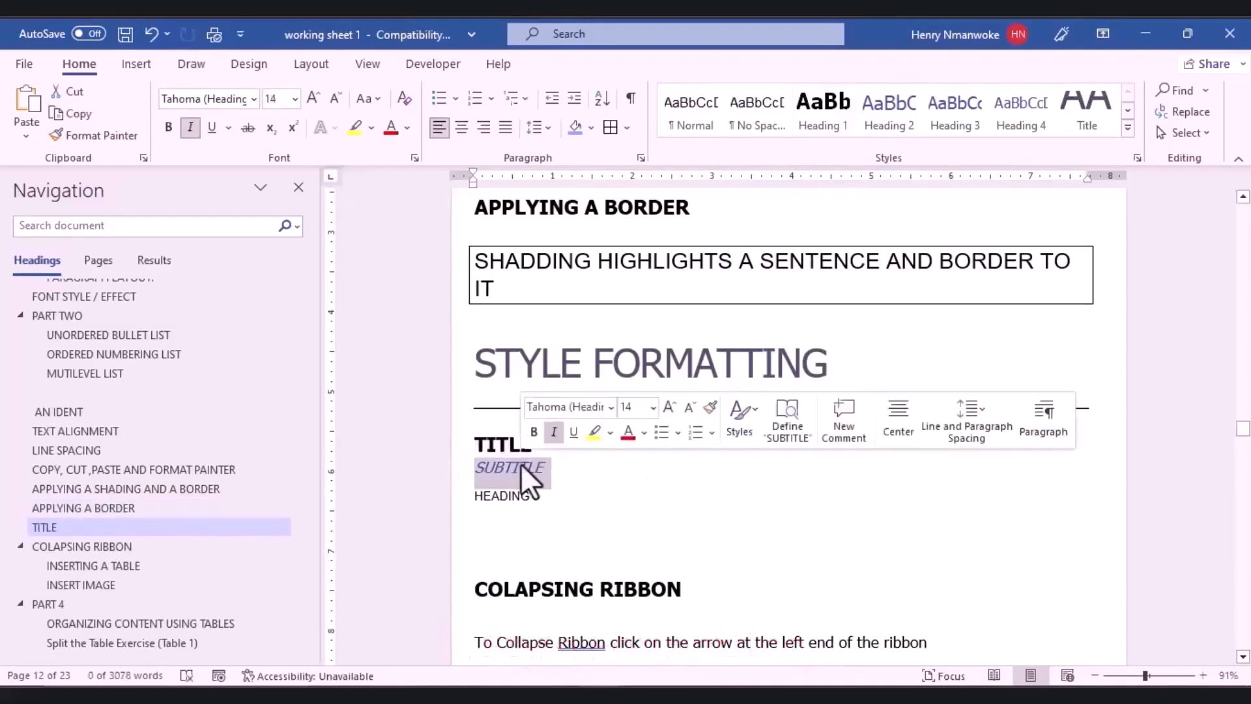
pyautogui.click(897, 104)
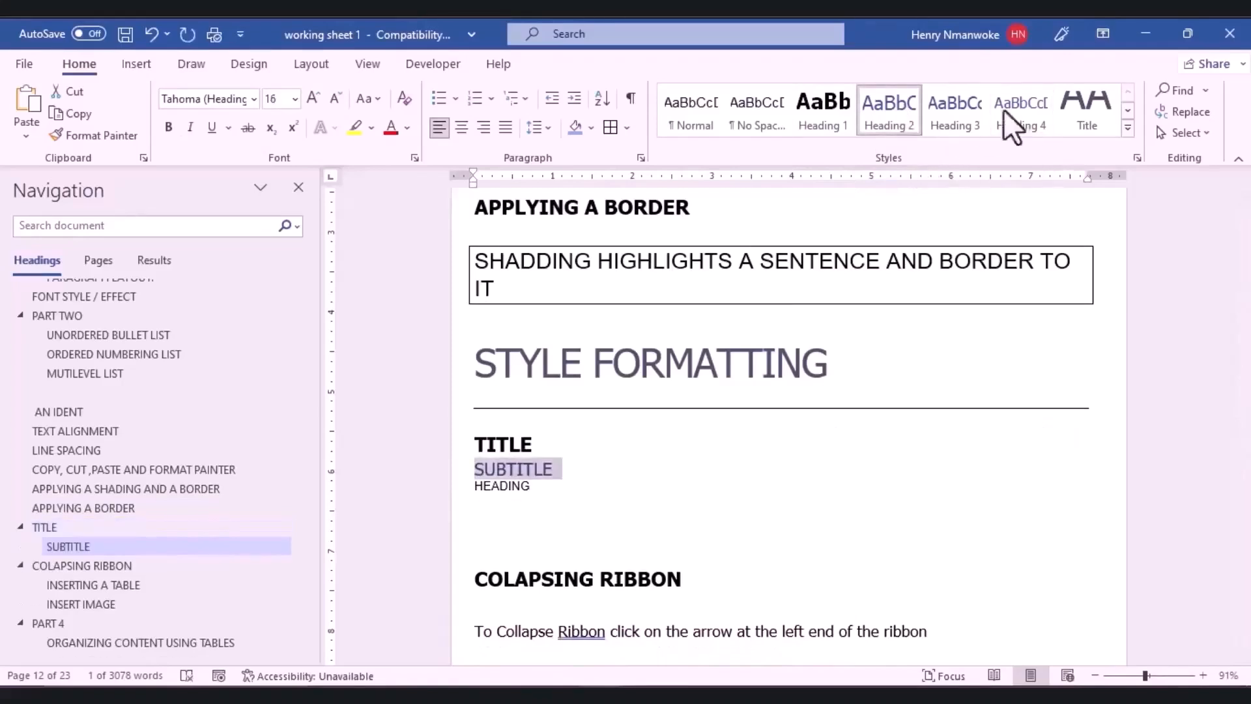
# Apply the Emphasis style to the word HEADING below SUBTITLE.
pyautogui.doubleClick(504, 487)
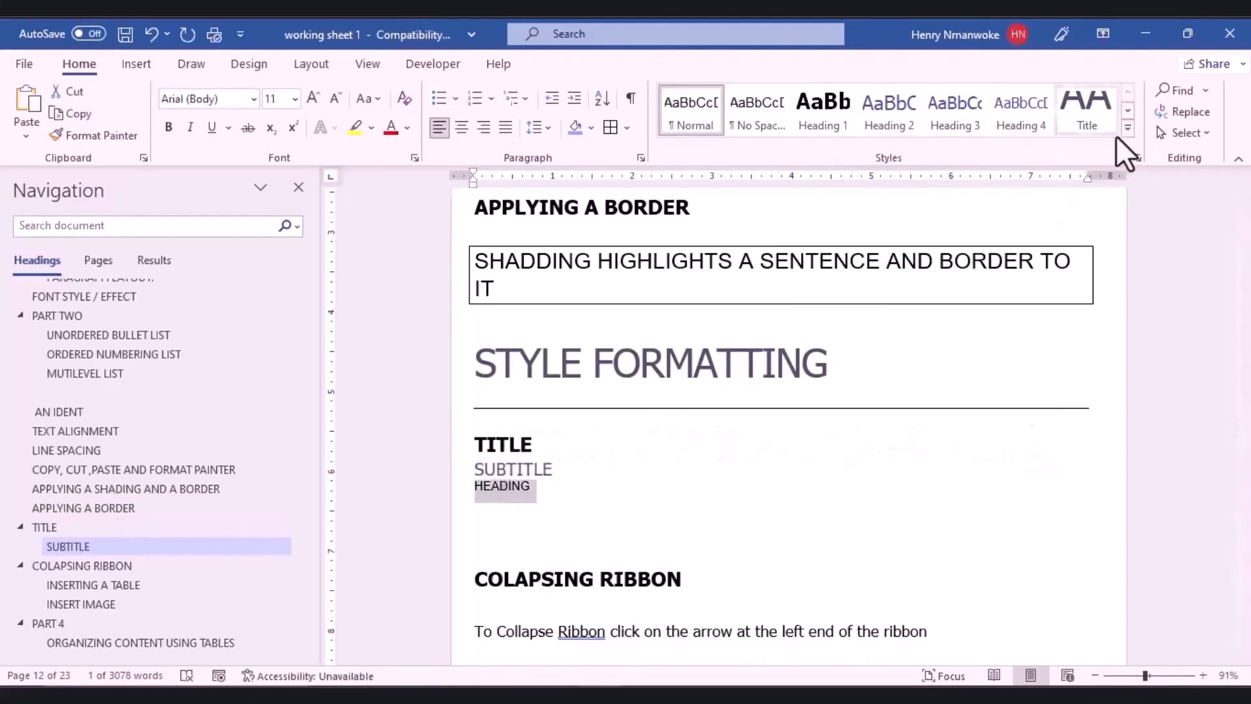
pyautogui.click(1126, 127)
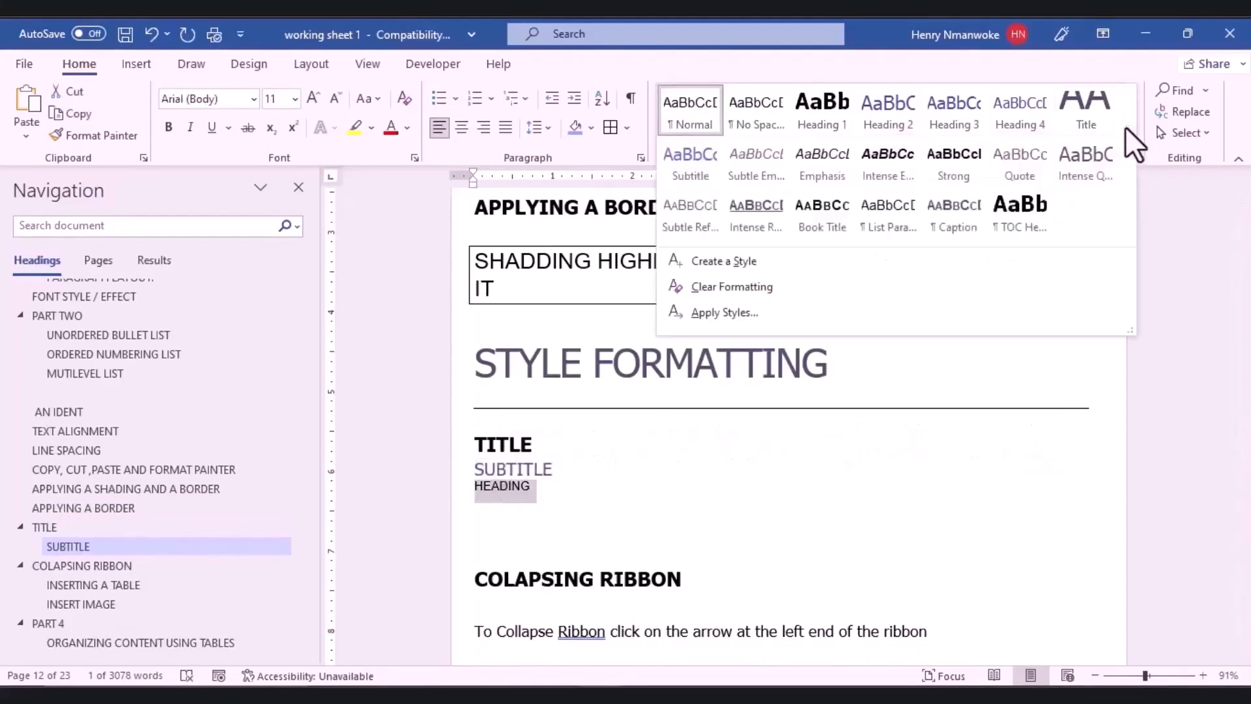
pyautogui.click(824, 174)
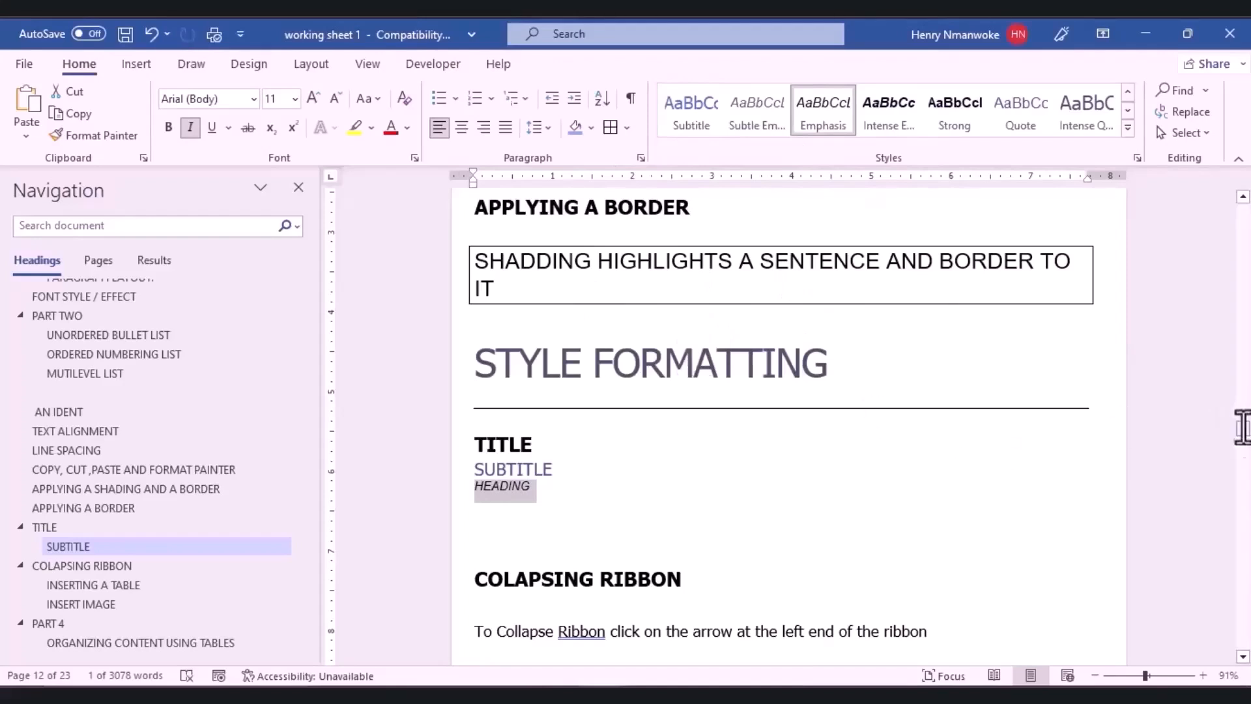
# Collapse the ribbon and temporarily display the View commands.
pyautogui.moveTo(1242, 431); pyautogui.dragTo(1243, 433)
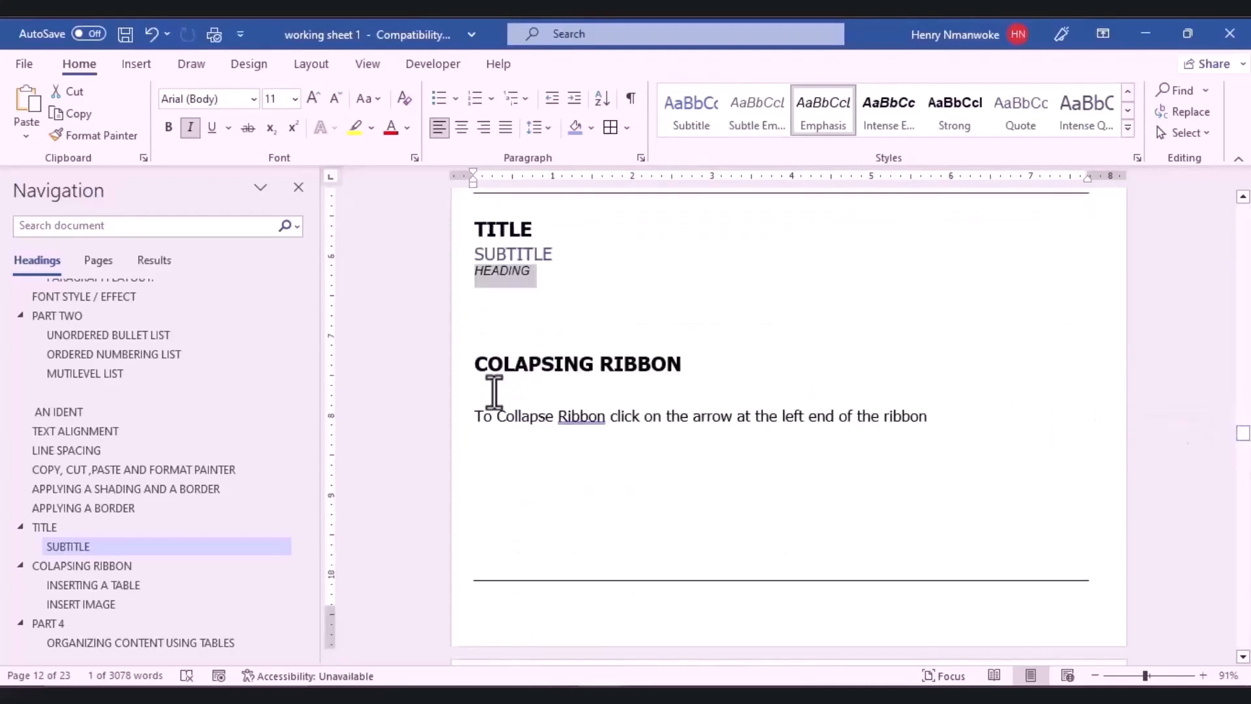
pyautogui.moveTo(576, 375)
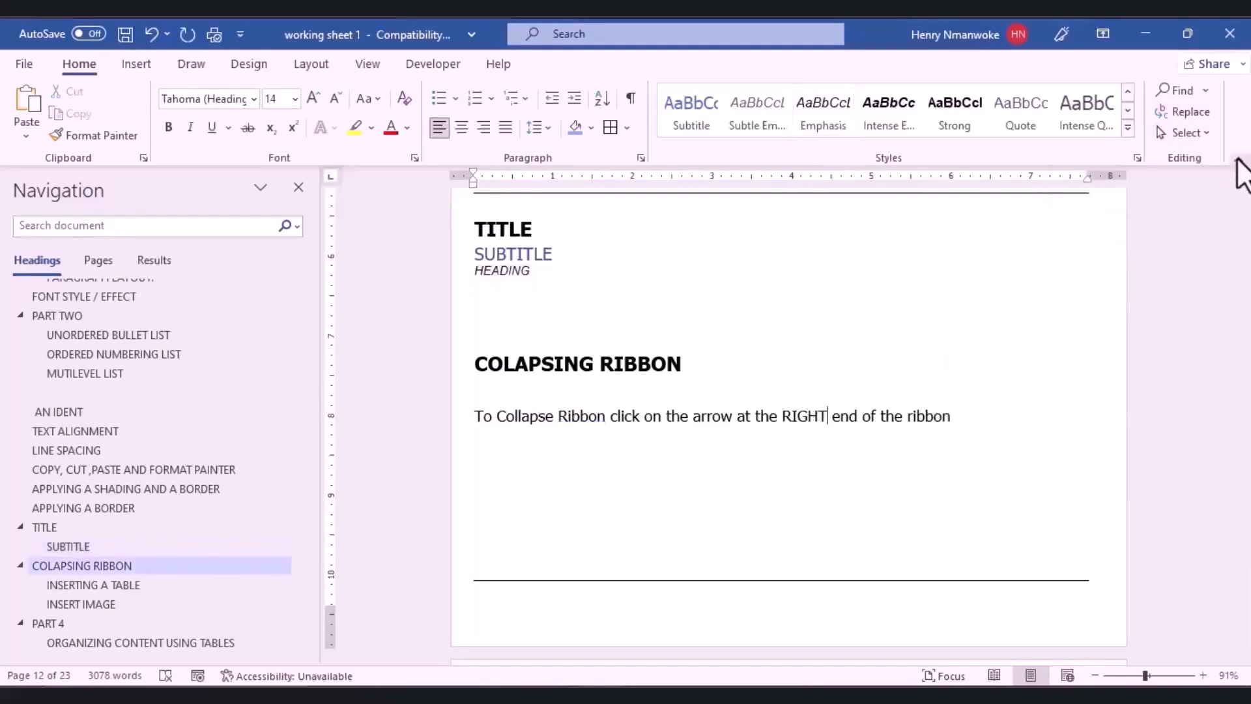
pyautogui.click(1238, 159)
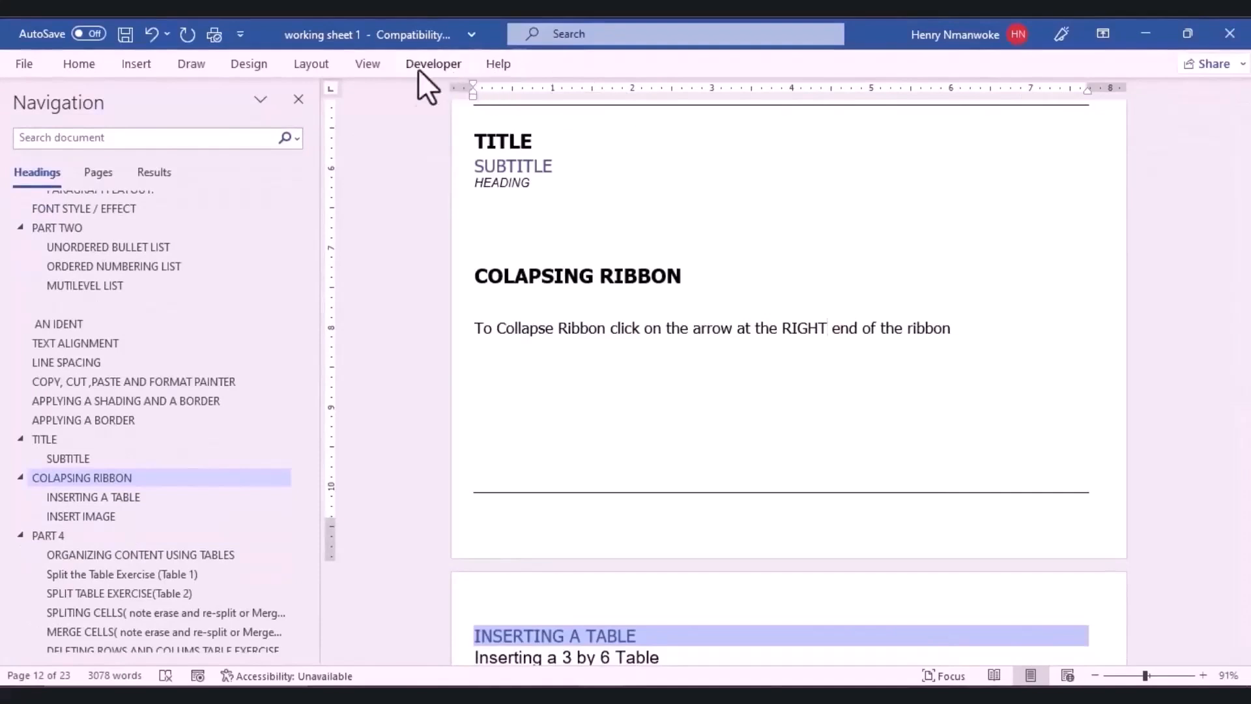
pyautogui.click(362, 65)
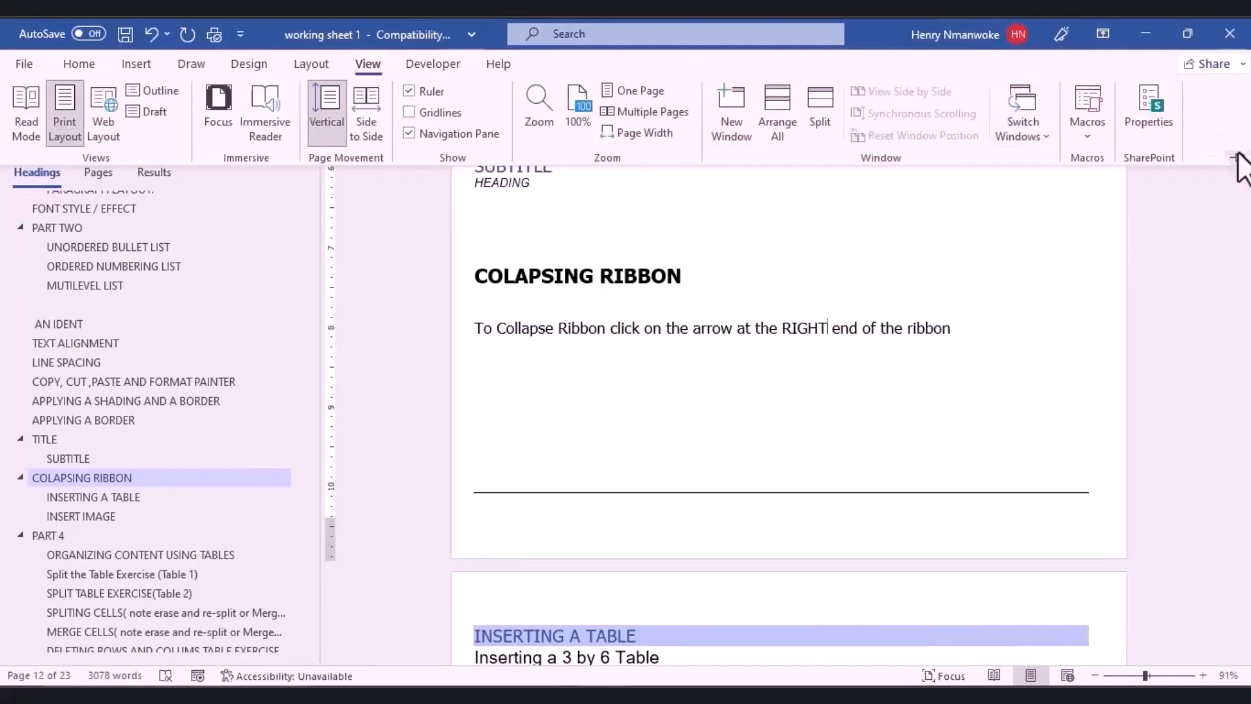
pyautogui.click(1241, 255)
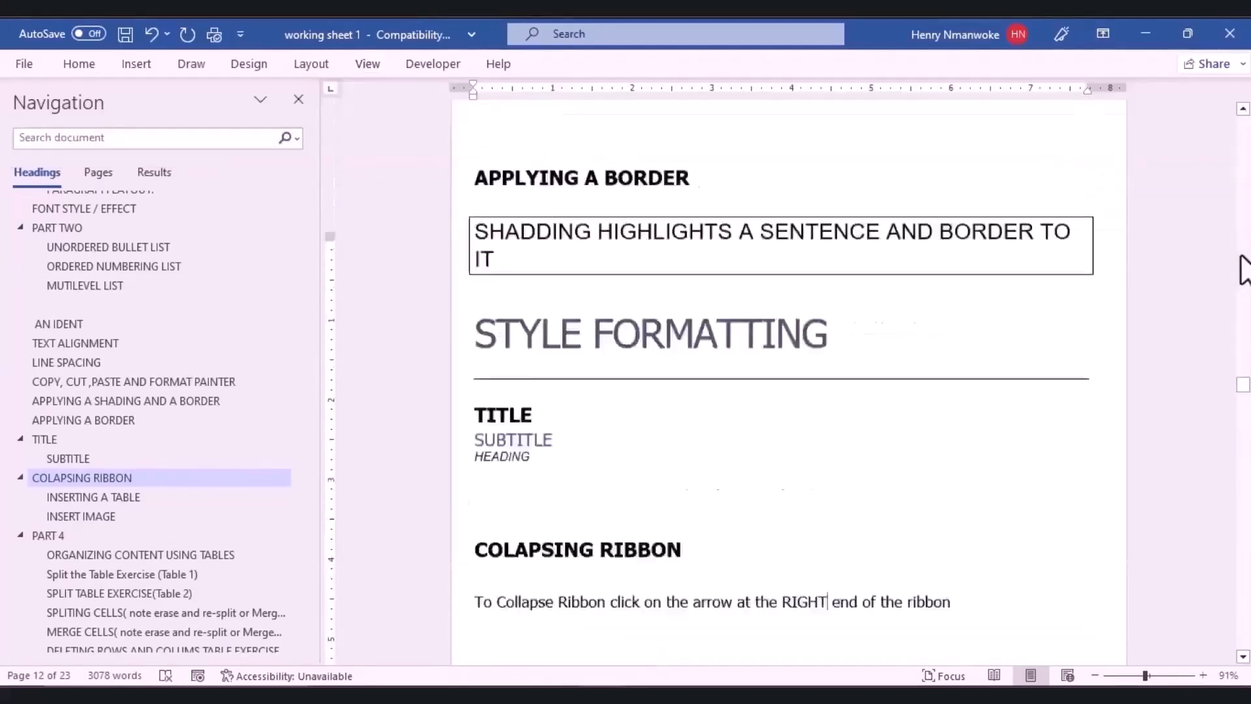
# Temporarily display the Developer and Home commands and pin the ribbon open again.
pyautogui.click(429, 66)
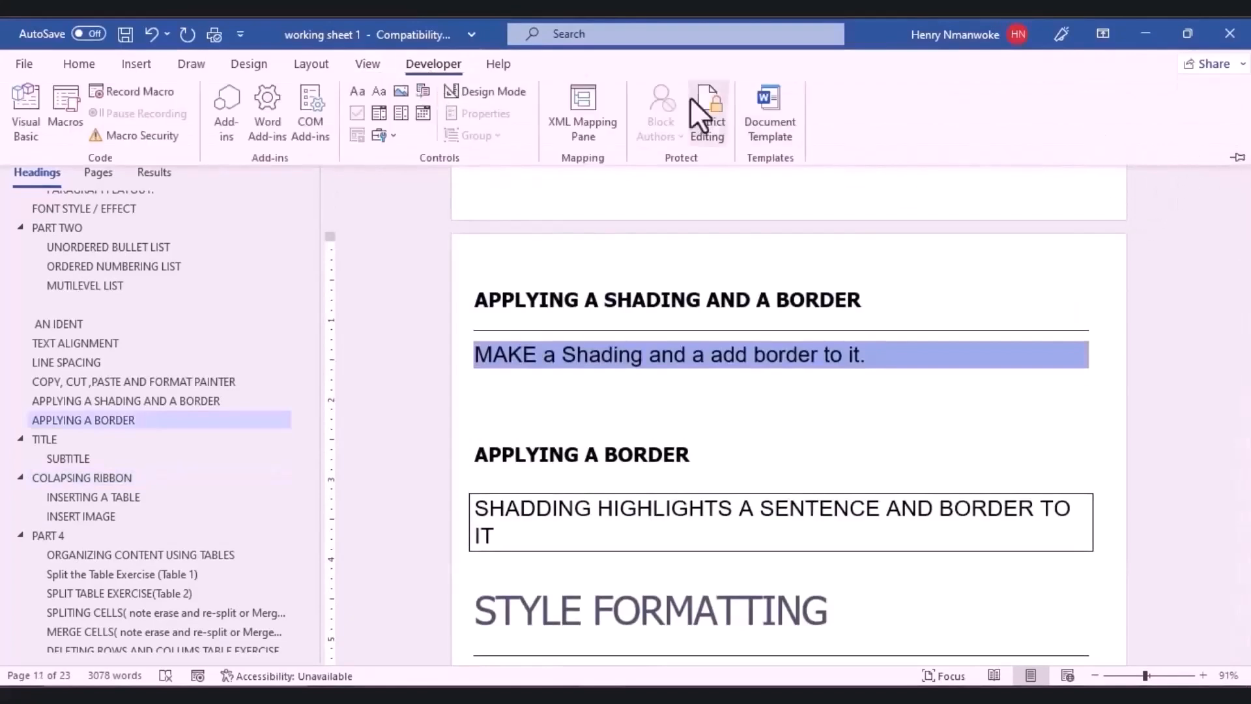
pyautogui.click(73, 65)
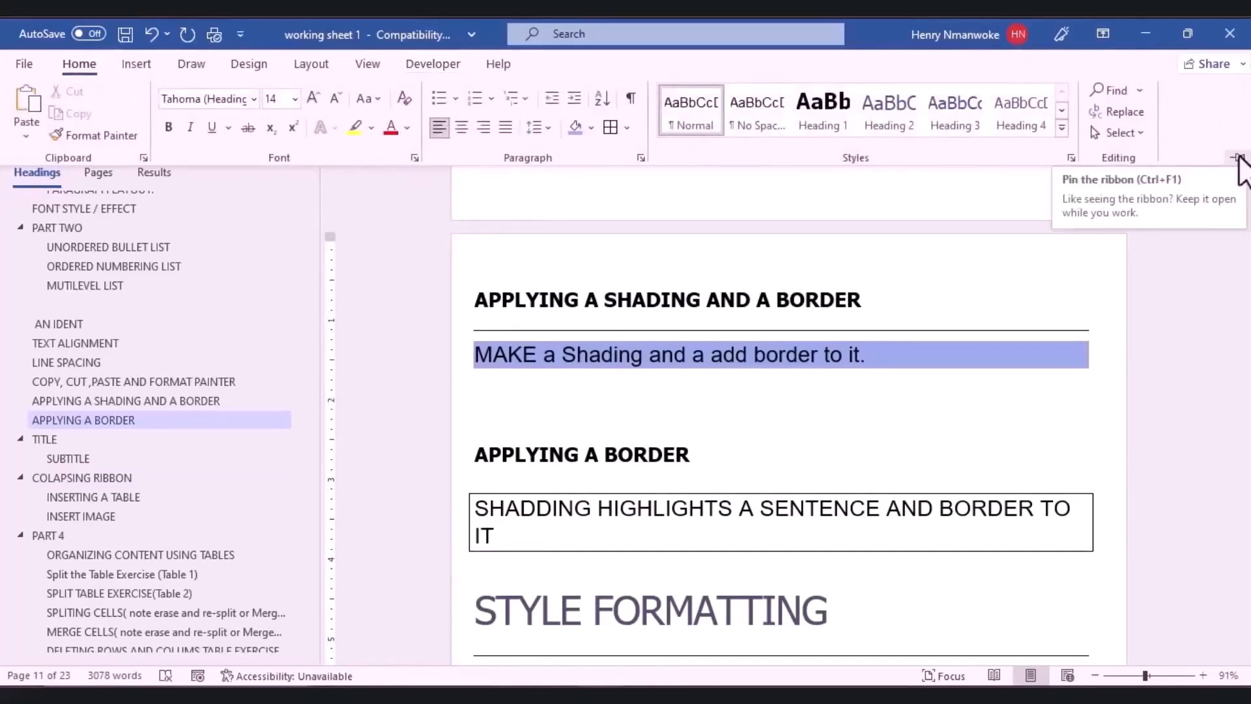
pyautogui.click(1237, 158)
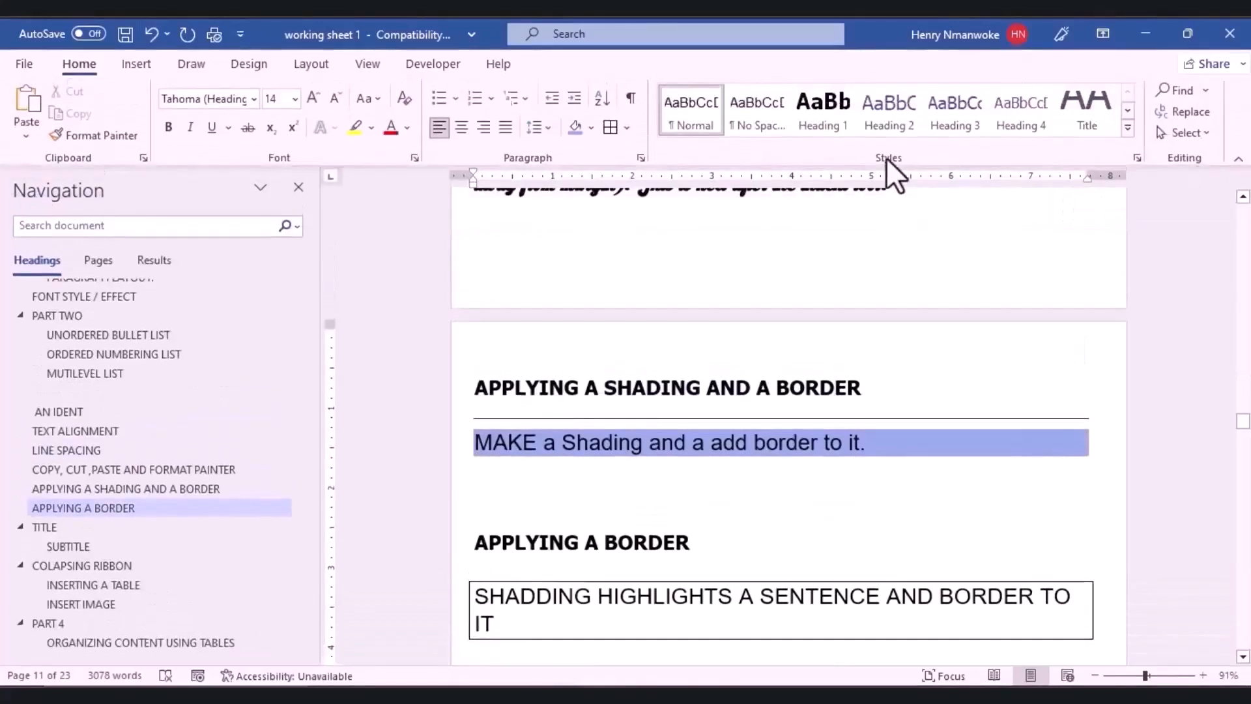
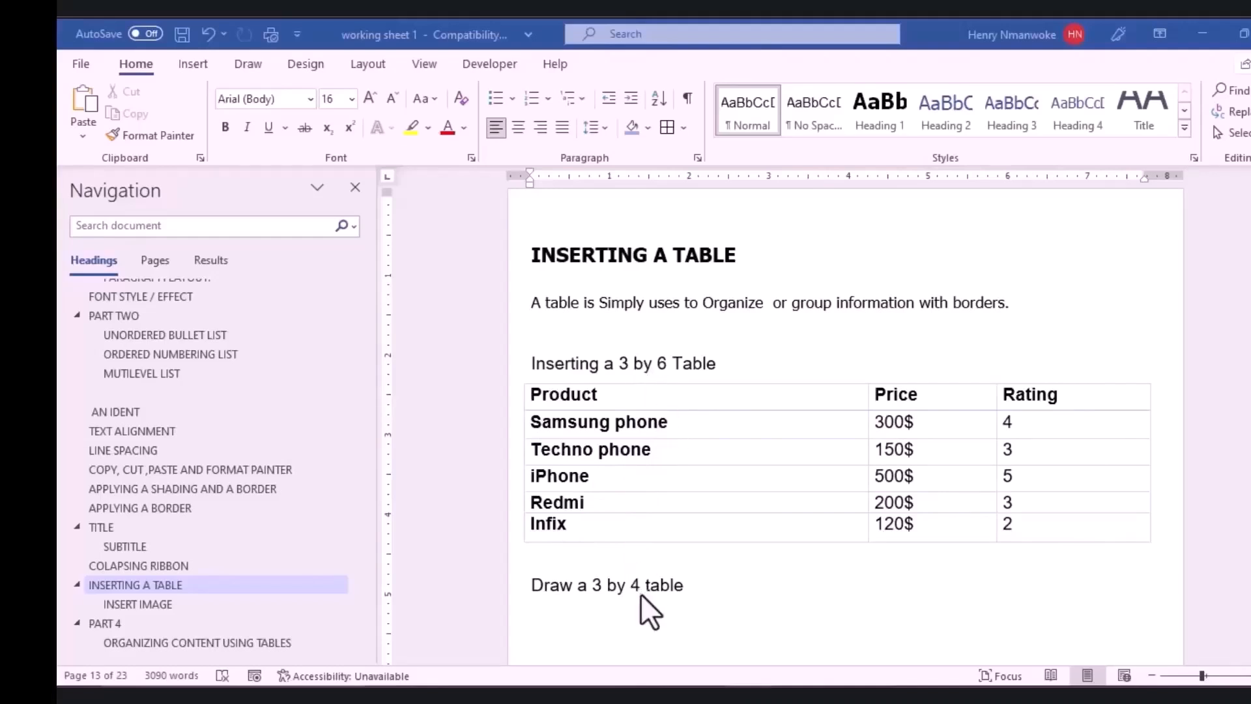
pyautogui.scroll(-1, 640, 606)
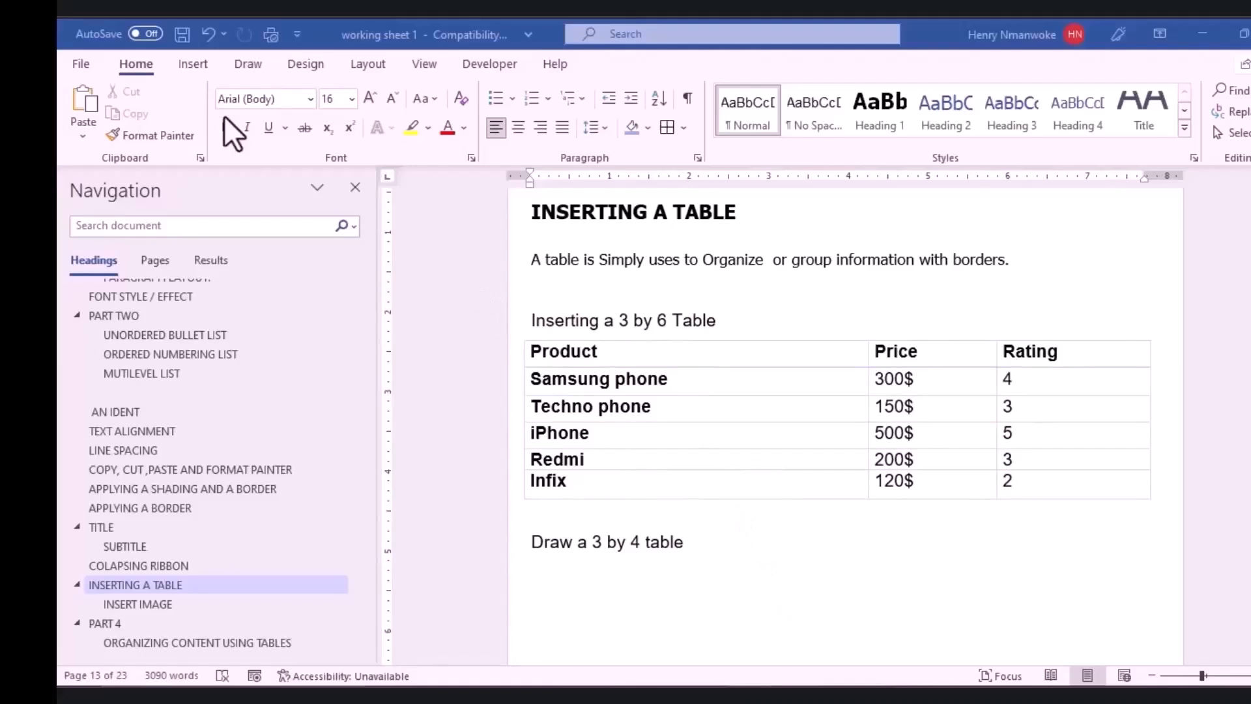
pyautogui.click(190, 69)
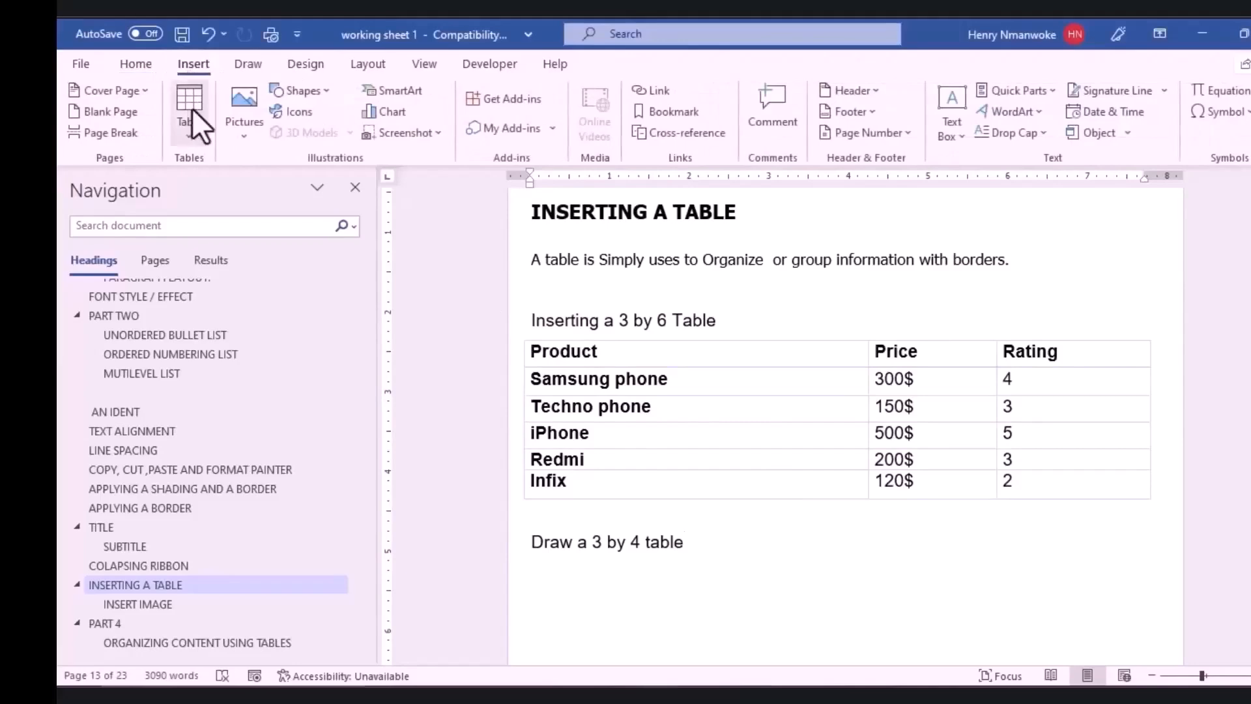
pyautogui.click(187, 135)
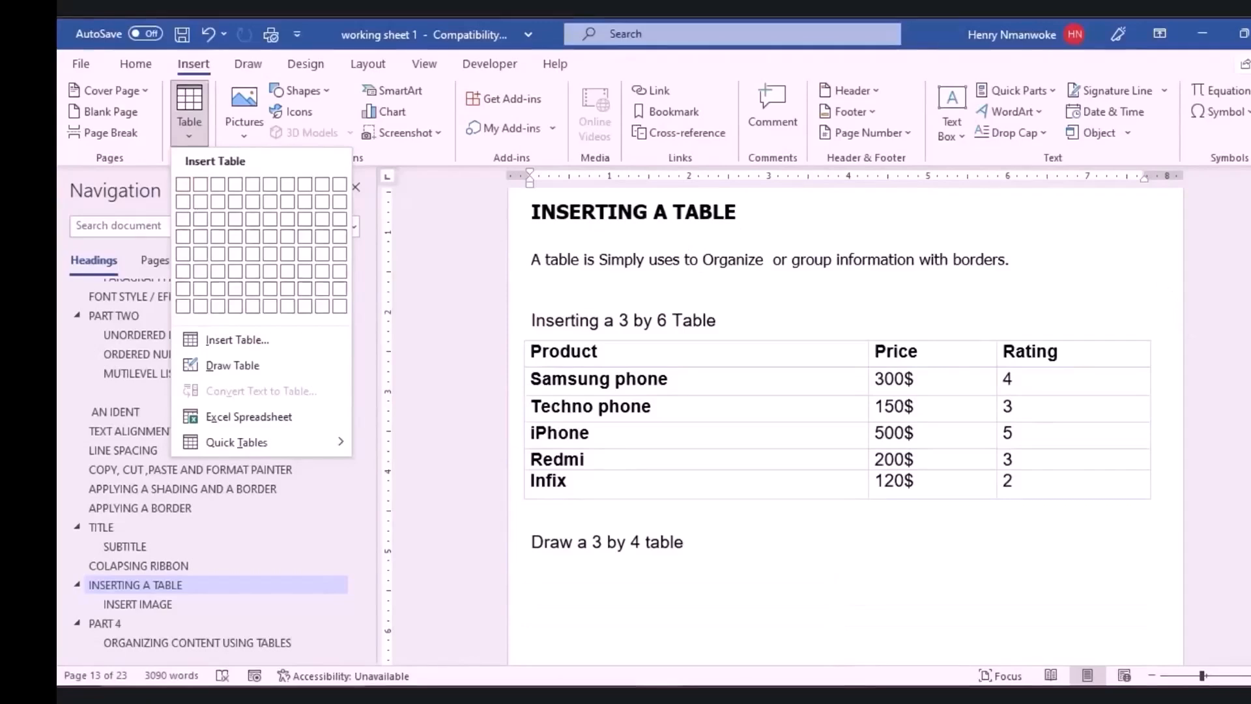
pyautogui.press('Escape')
# Insert a table with 3 columns and 4 rows below the line "Draw a 3 by 4 table".
pyautogui.moveTo(1250, 441); pyautogui.dragTo(1250, 447)
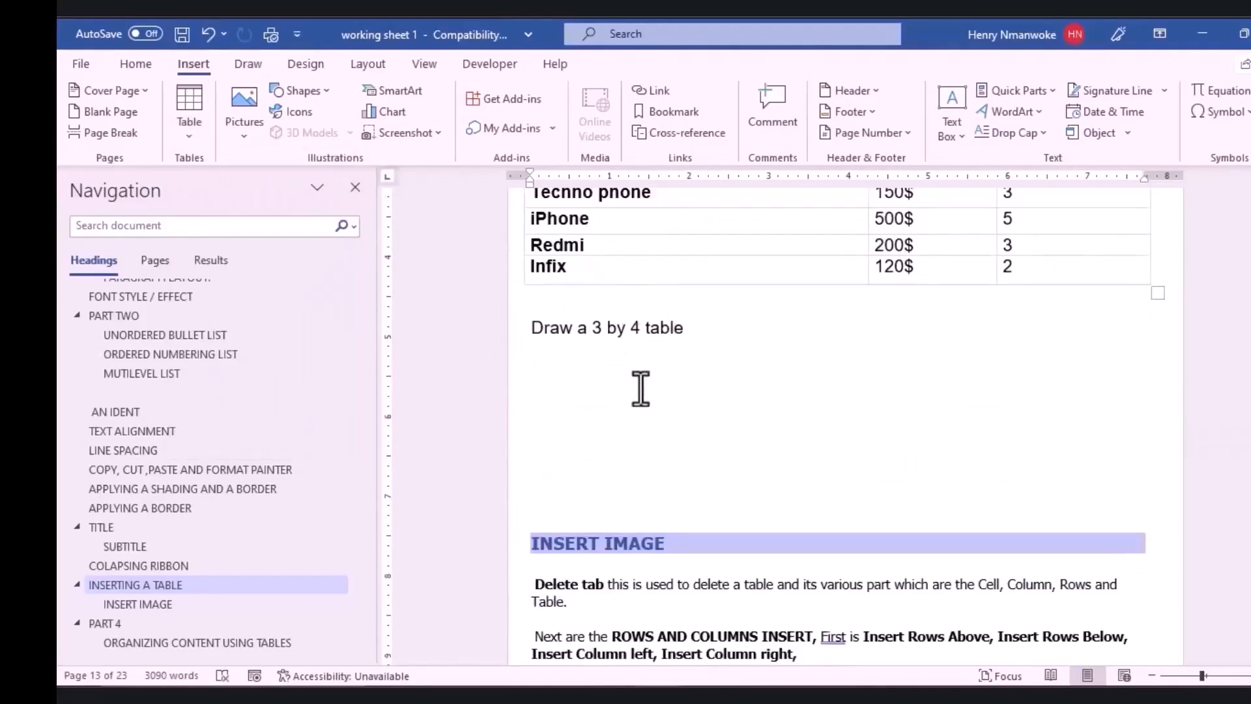
pyautogui.press('Return')
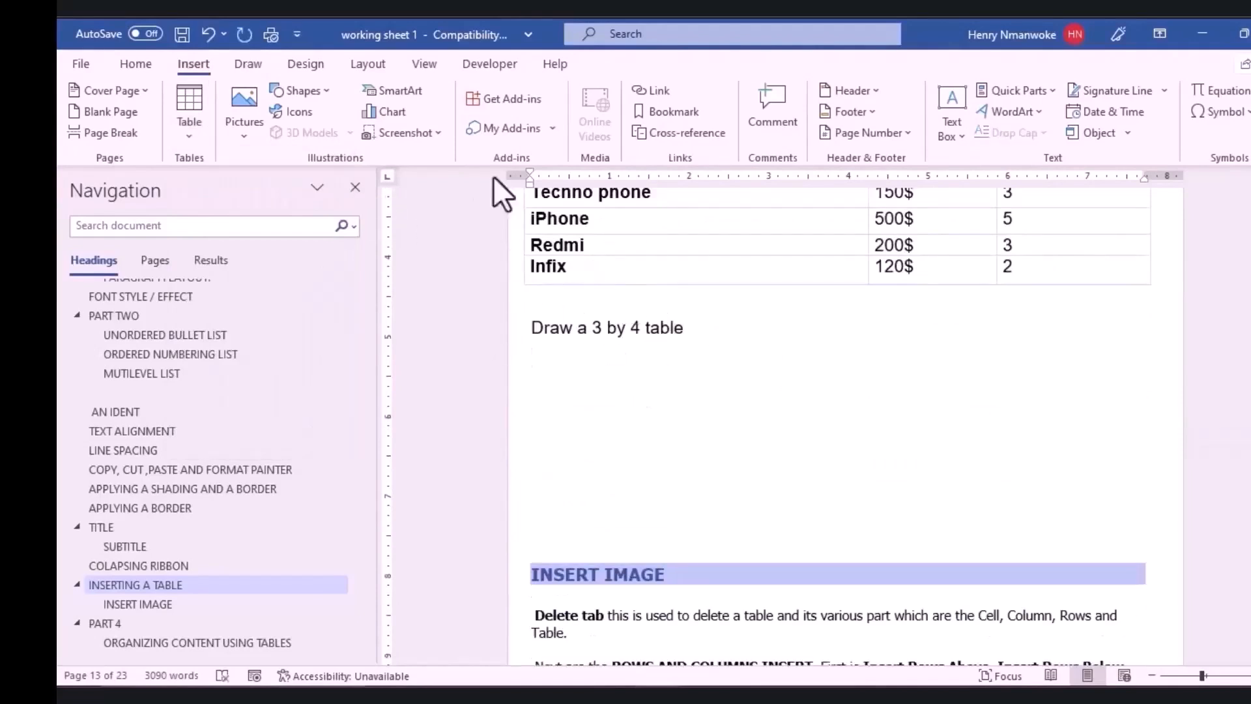
pyautogui.click(194, 132)
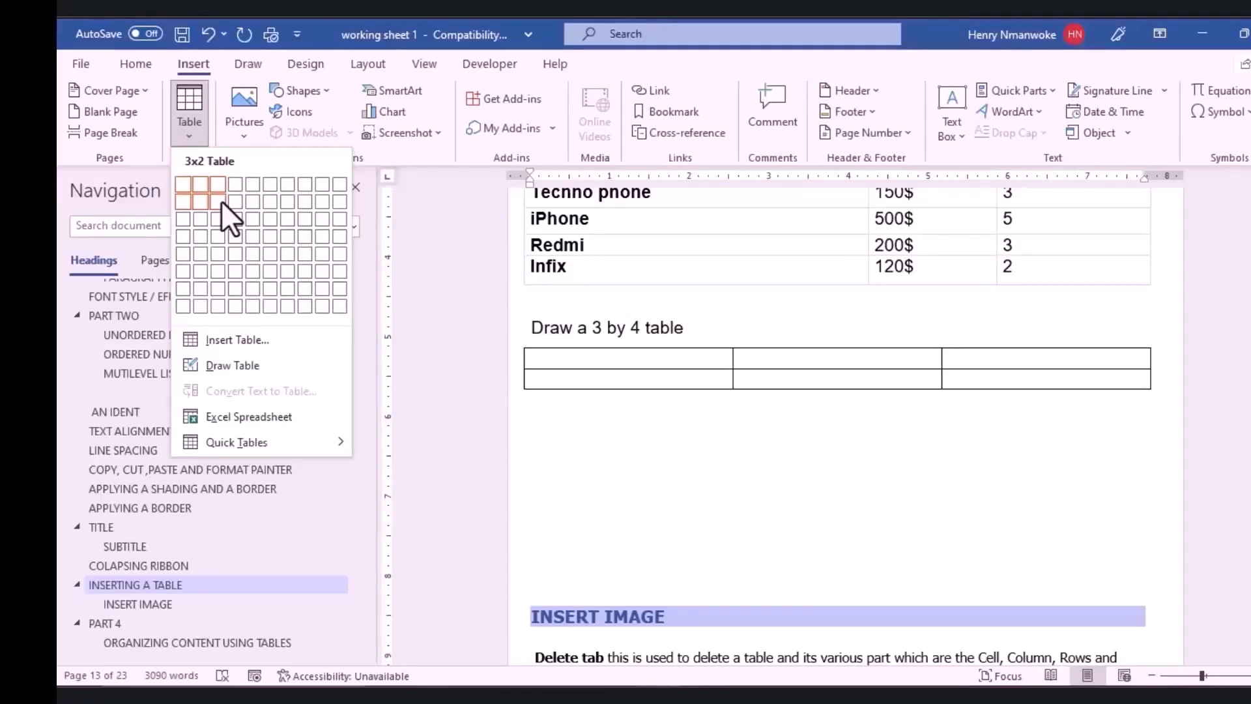
pyautogui.click(216, 235)
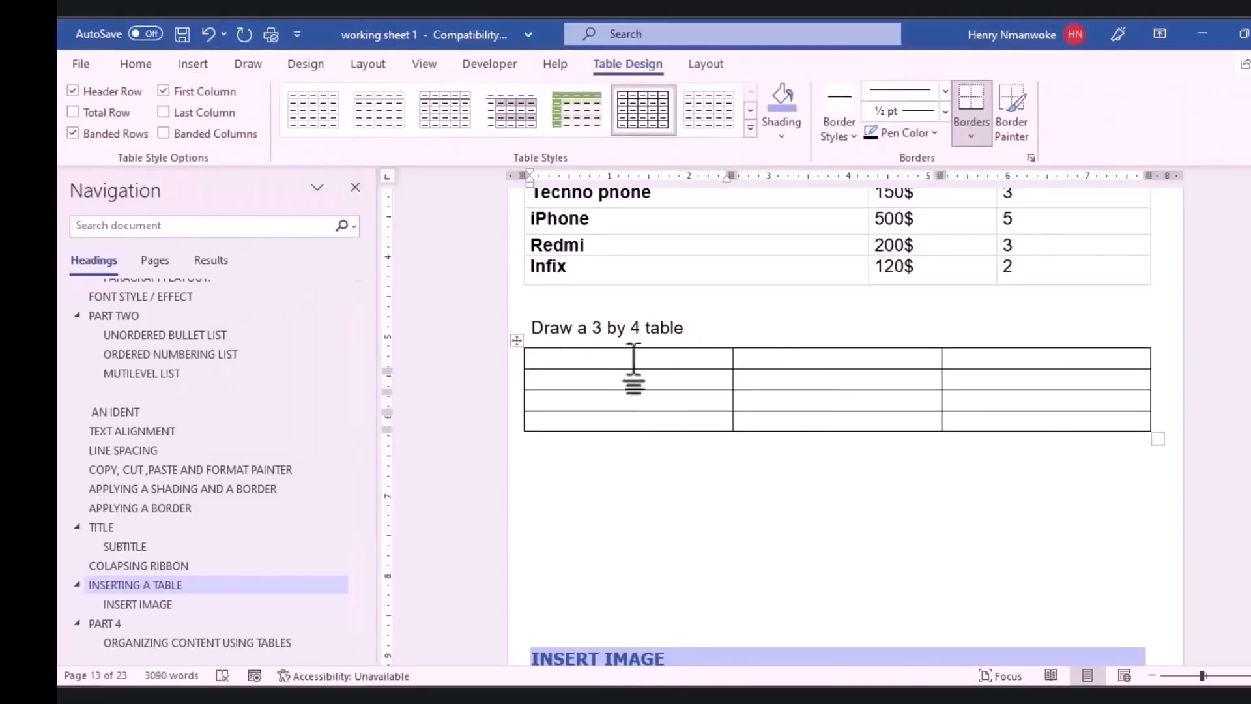
# Set up a second table below the first one by specifying 3 columns and 4 rows in the Insert Table dialog.
pyautogui.click(193, 64)
pyautogui.click(183, 140)
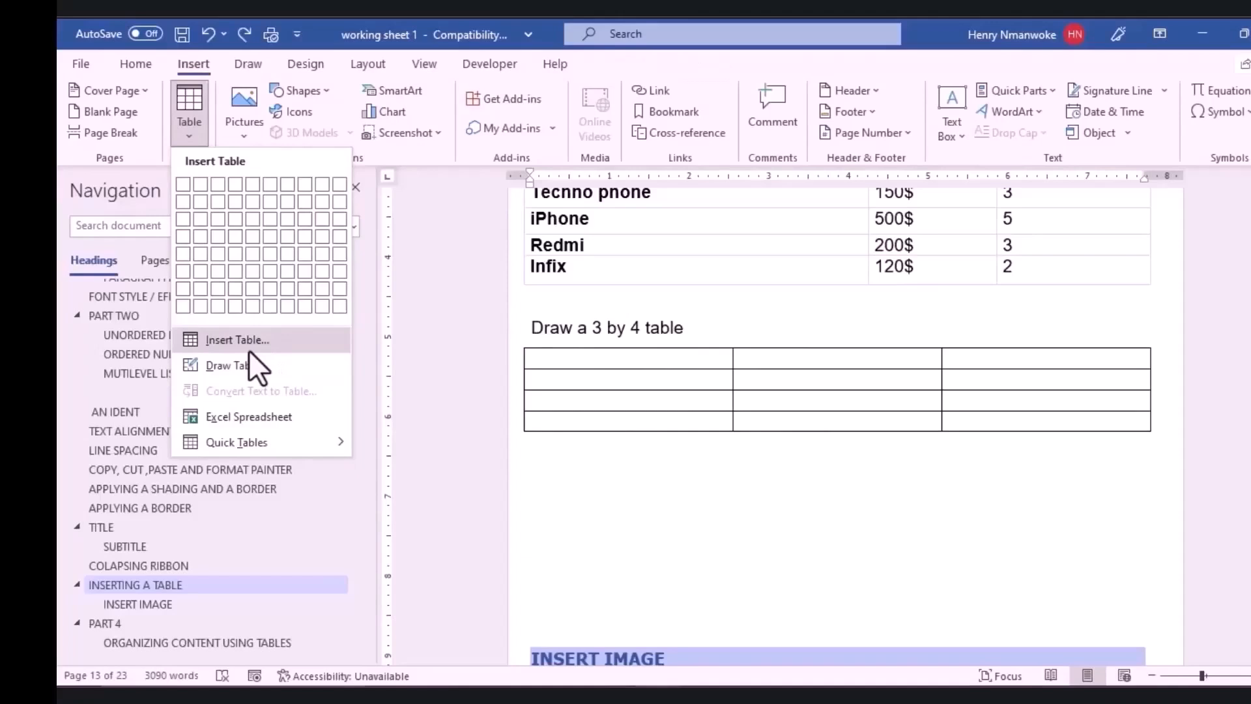
pyautogui.click(248, 349)
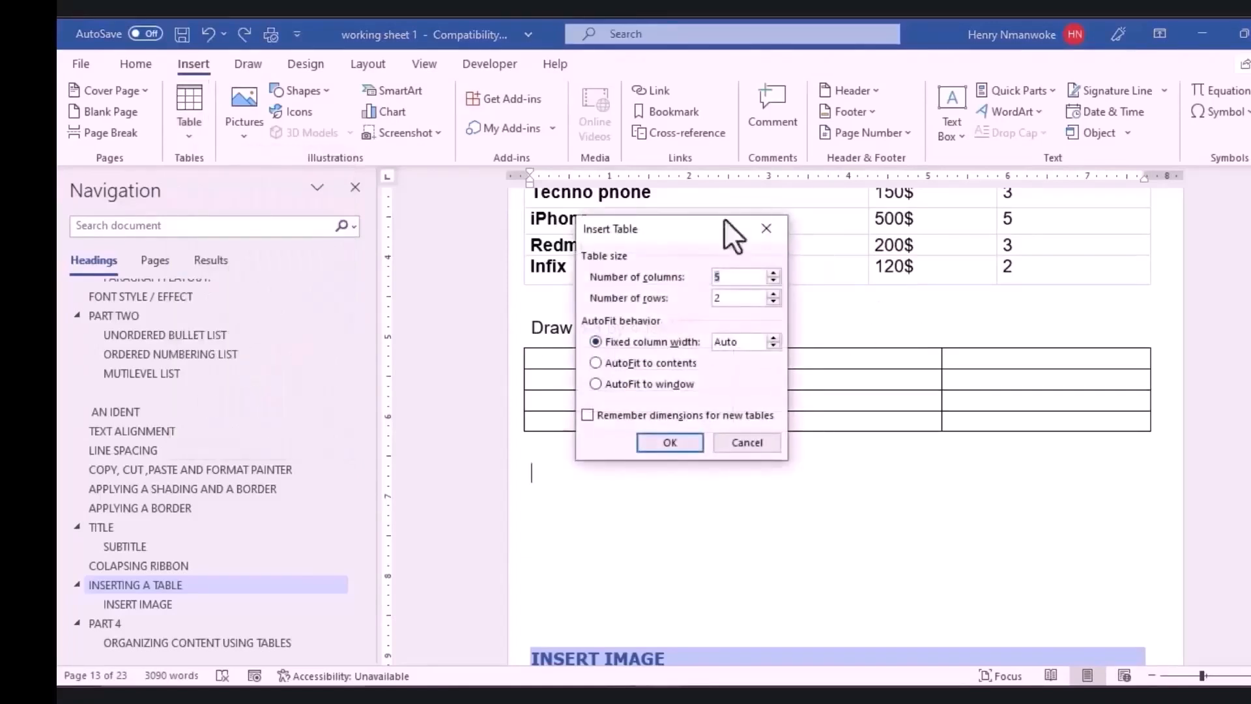
pyautogui.moveTo(654, 228); pyautogui.dragTo(759, 273)
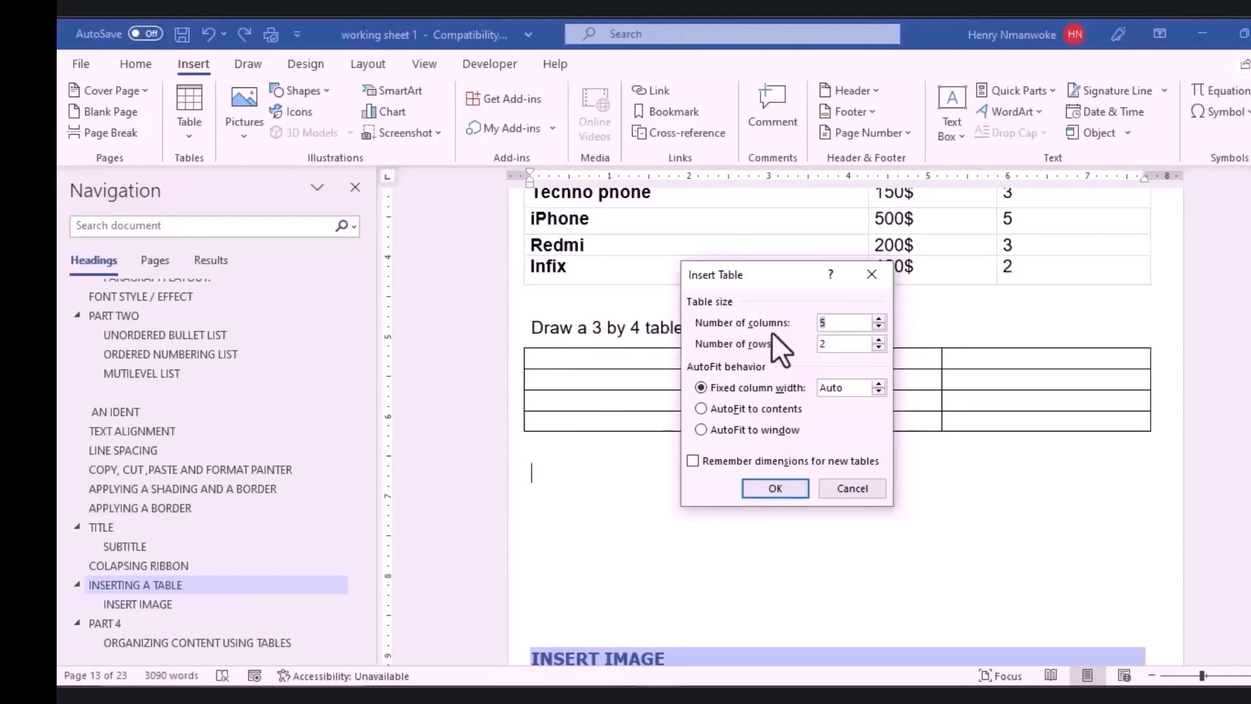
pyautogui.press('BackSpace')
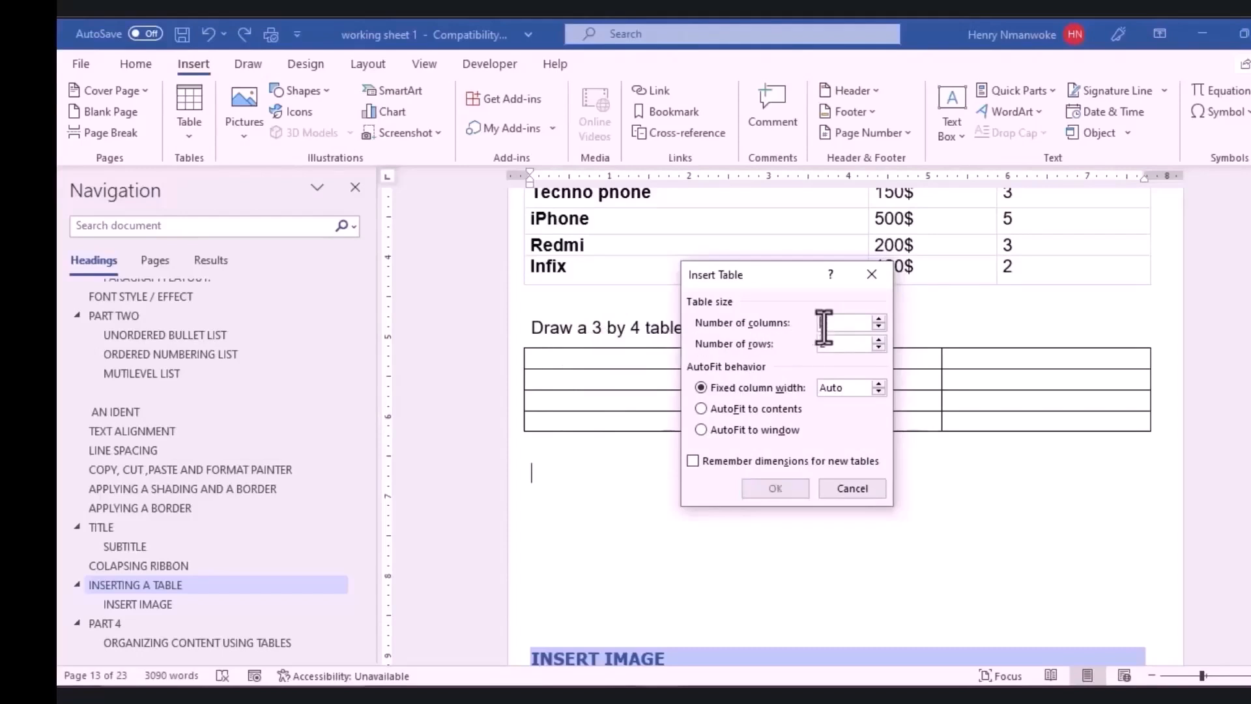
pyautogui.write('3')
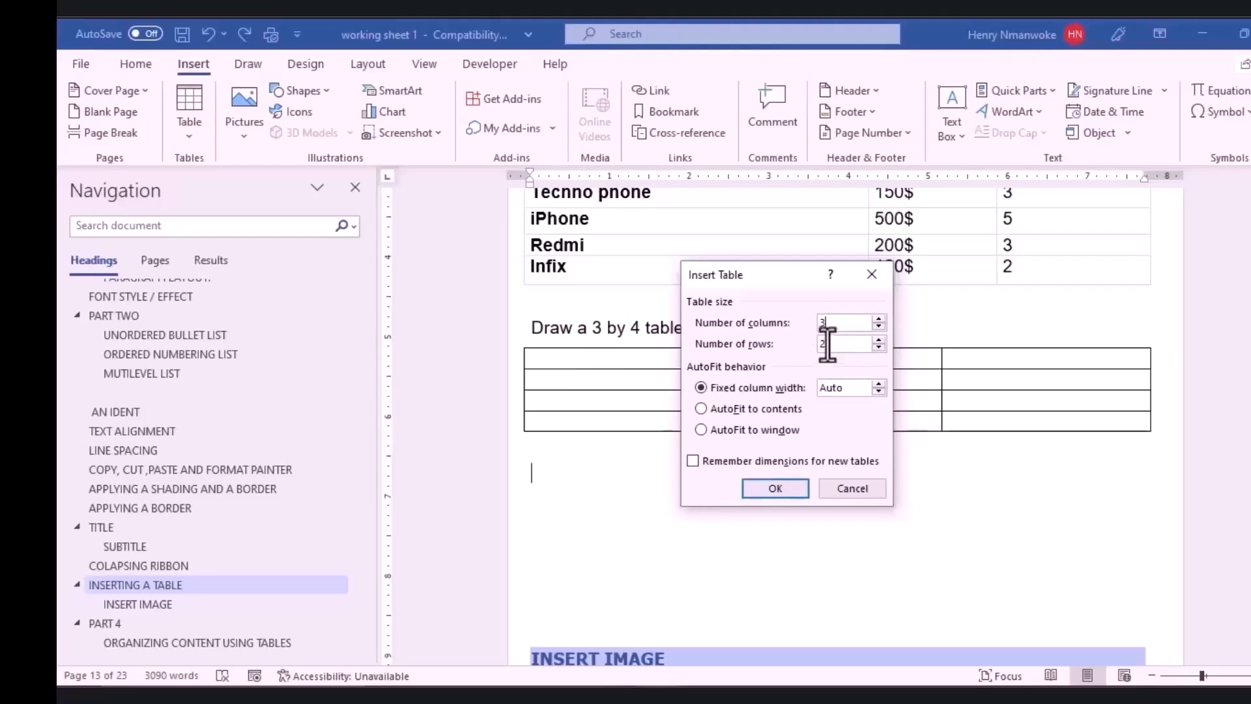
pyautogui.press('BackSpace')
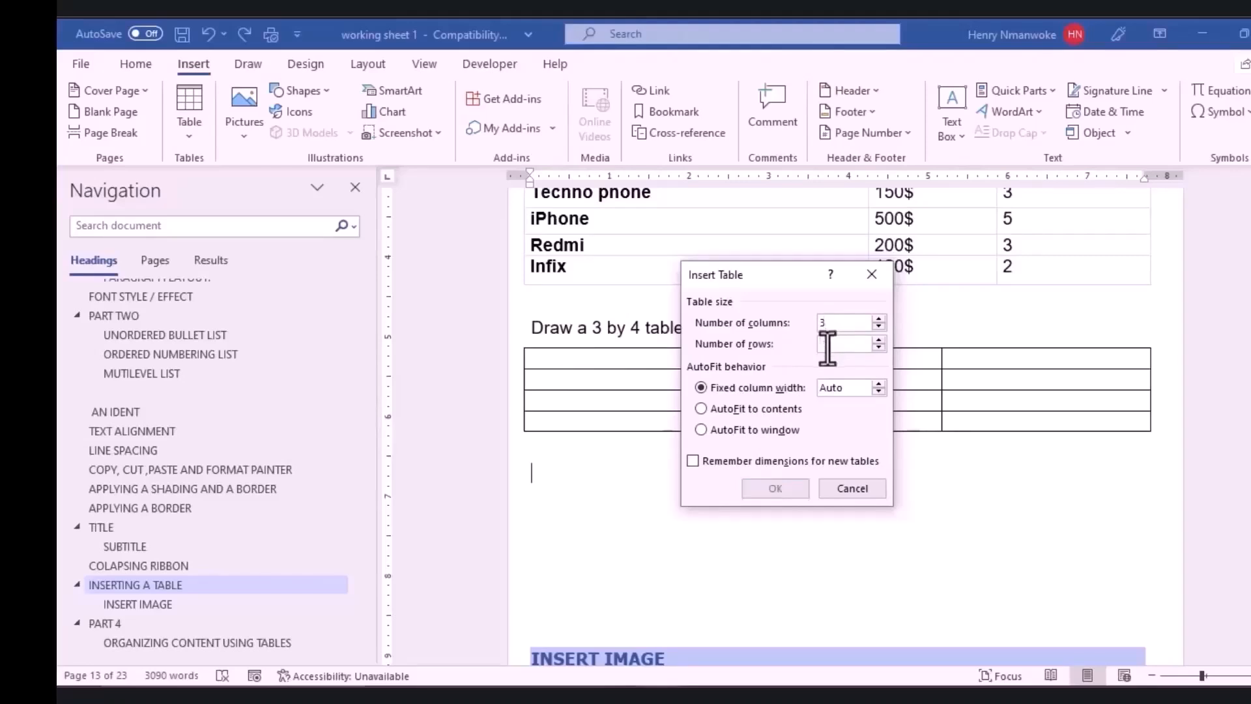
pyautogui.write('4')
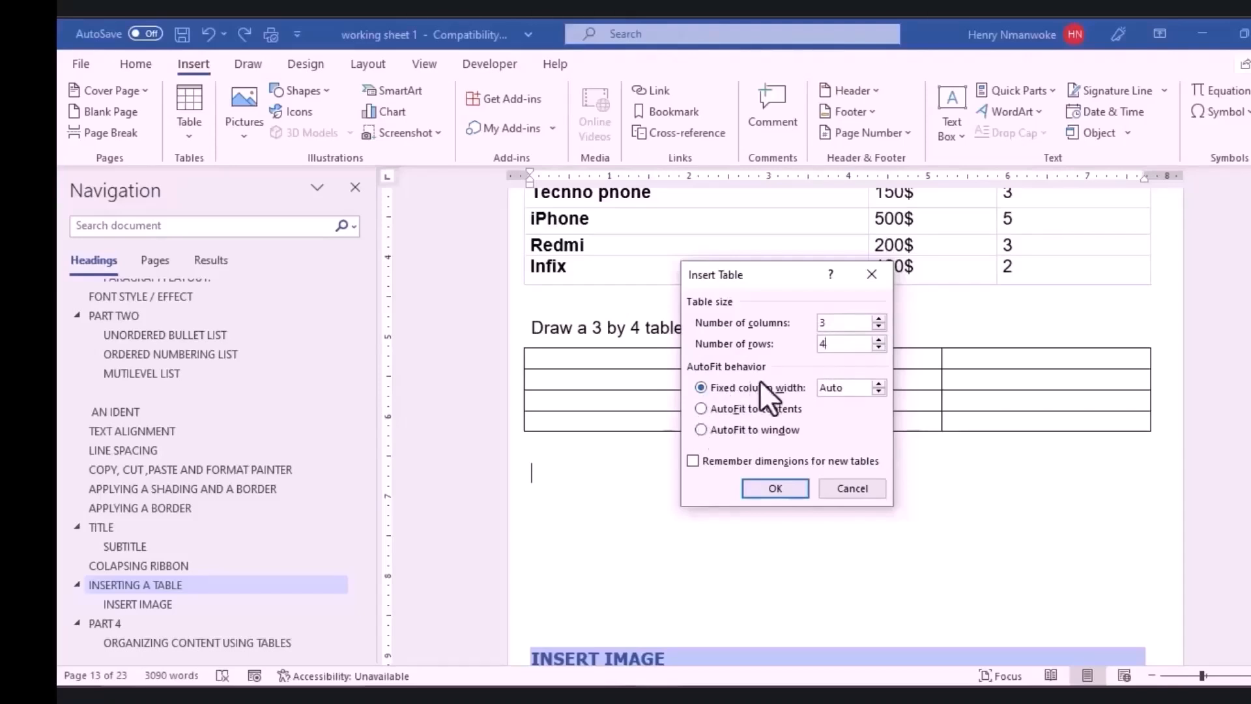
# Choose AutoFit to window as the second table's fitting behavior and insert it.
pyautogui.click(878, 384)
pyautogui.click(878, 392)
pyautogui.click(879, 384)
pyautogui.click(878, 391)
pyautogui.click(698, 408)
pyautogui.click(700, 430)
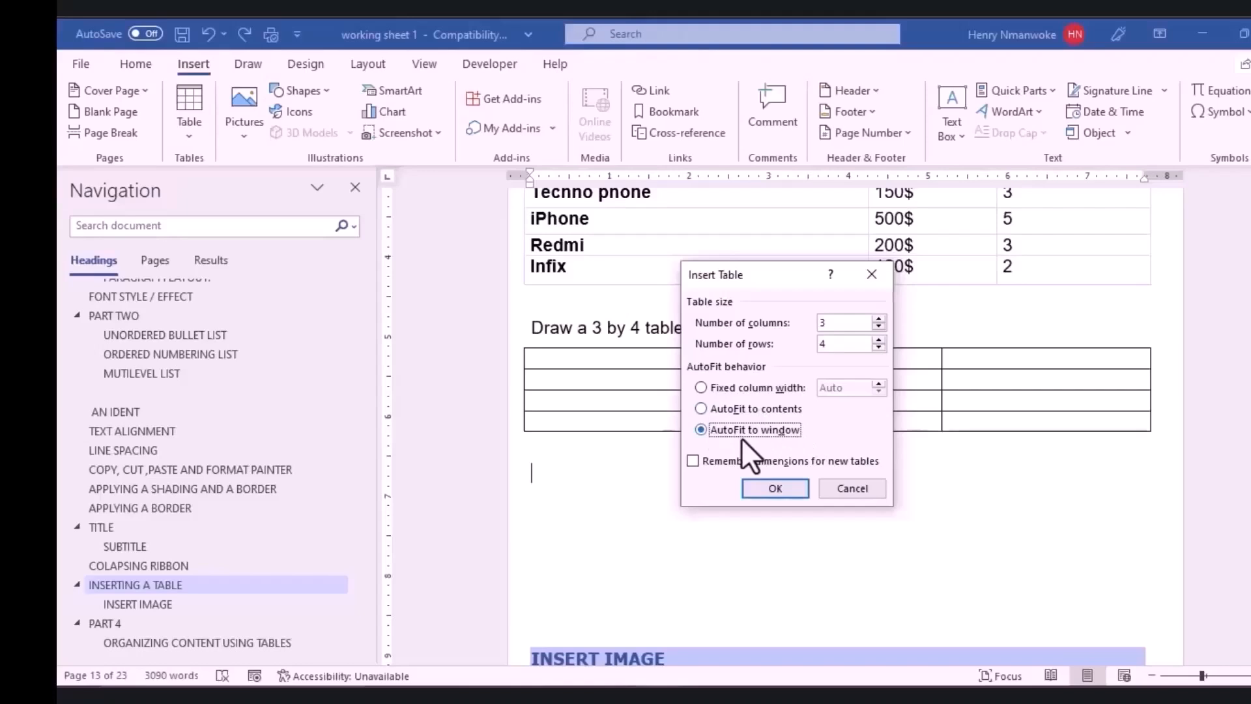
pyautogui.click(754, 488)
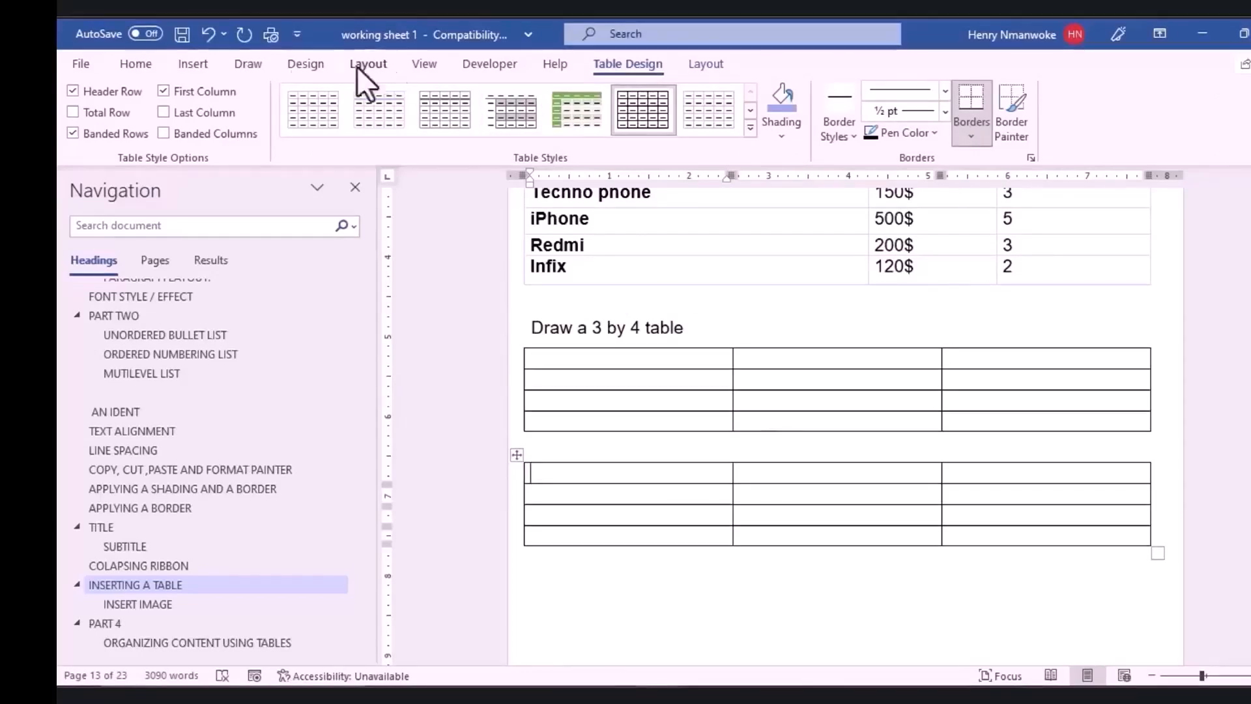
# Draw a freehand table outline about 4.75" wide and 0.25" high below the second table.
pyautogui.click(183, 61)
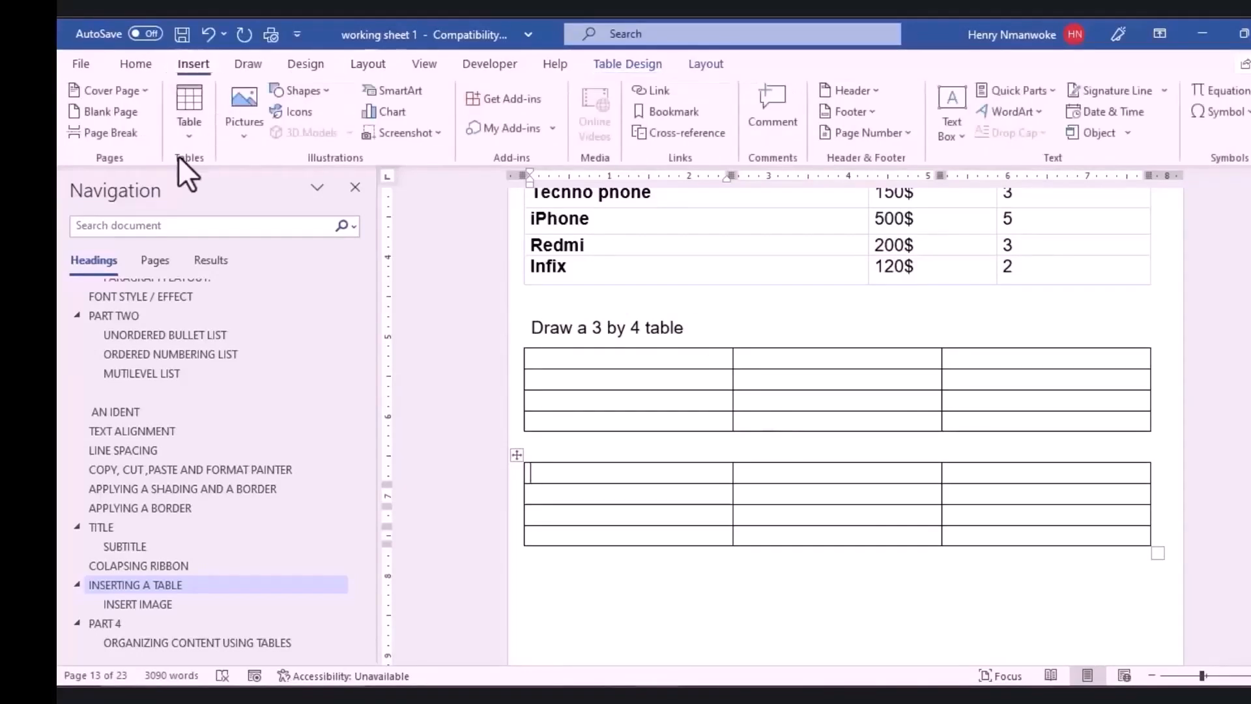
pyautogui.click(181, 134)
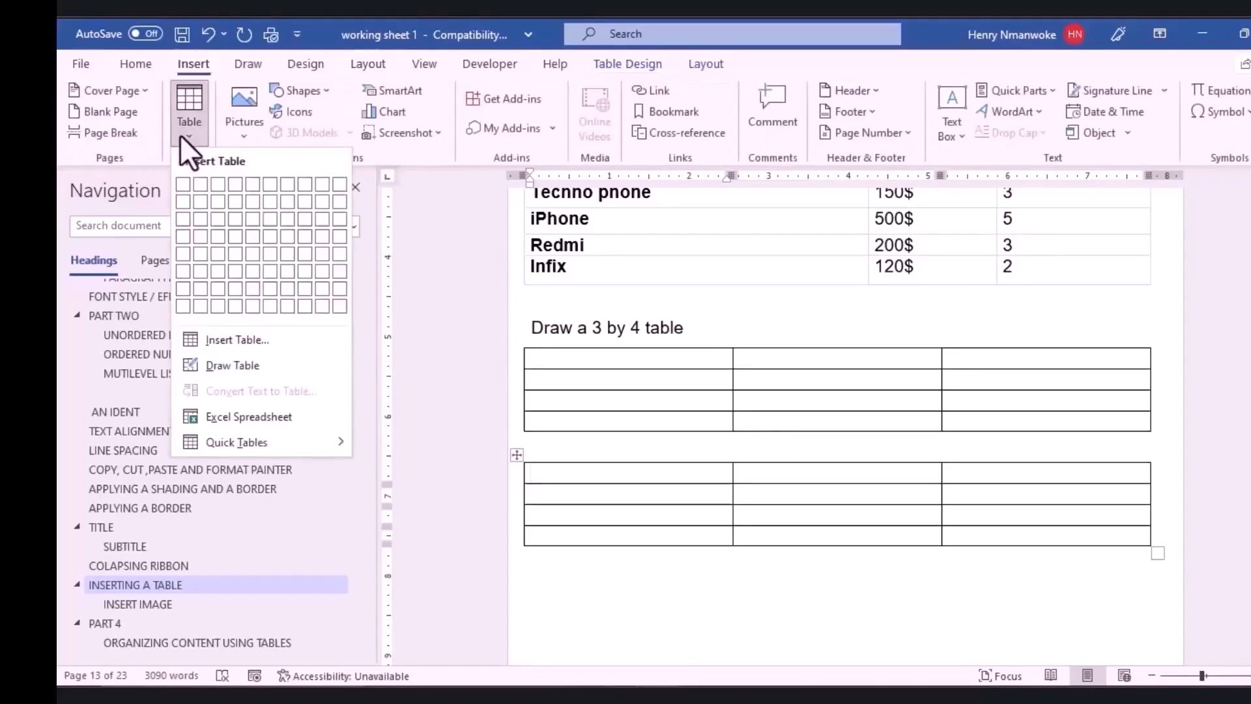
pyautogui.click(216, 369)
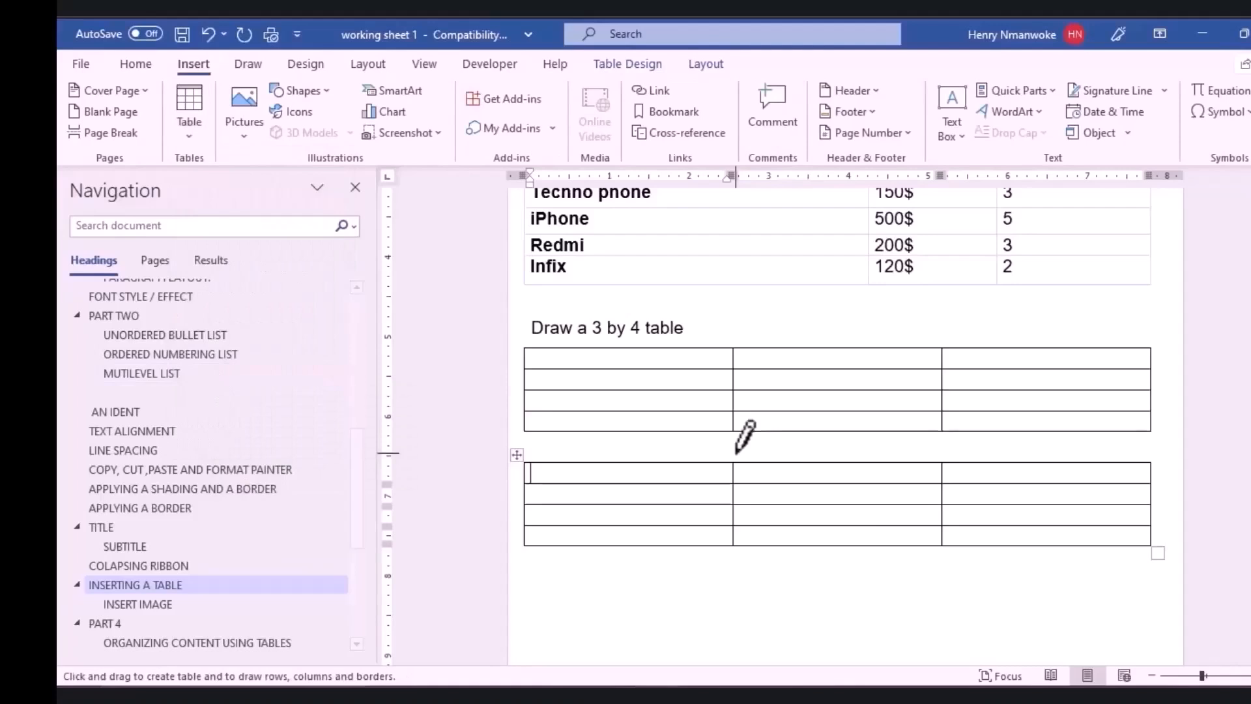
pyautogui.scroll(-5, 896, 470)
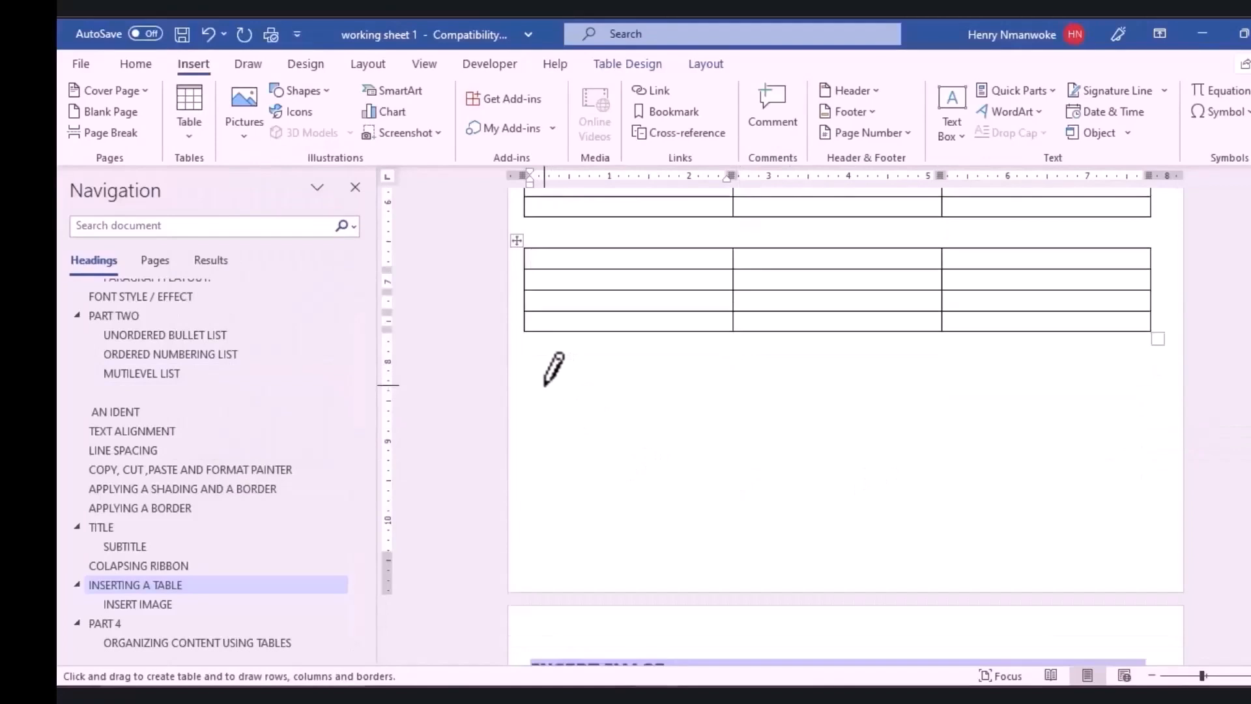
pyautogui.moveTo(544, 385)
pyautogui.mouseDown()
pyautogui.moveTo(716, 405)
pyautogui.moveTo(938, 390)
pyautogui.moveTo(921, 394)
pyautogui.mouseUp()
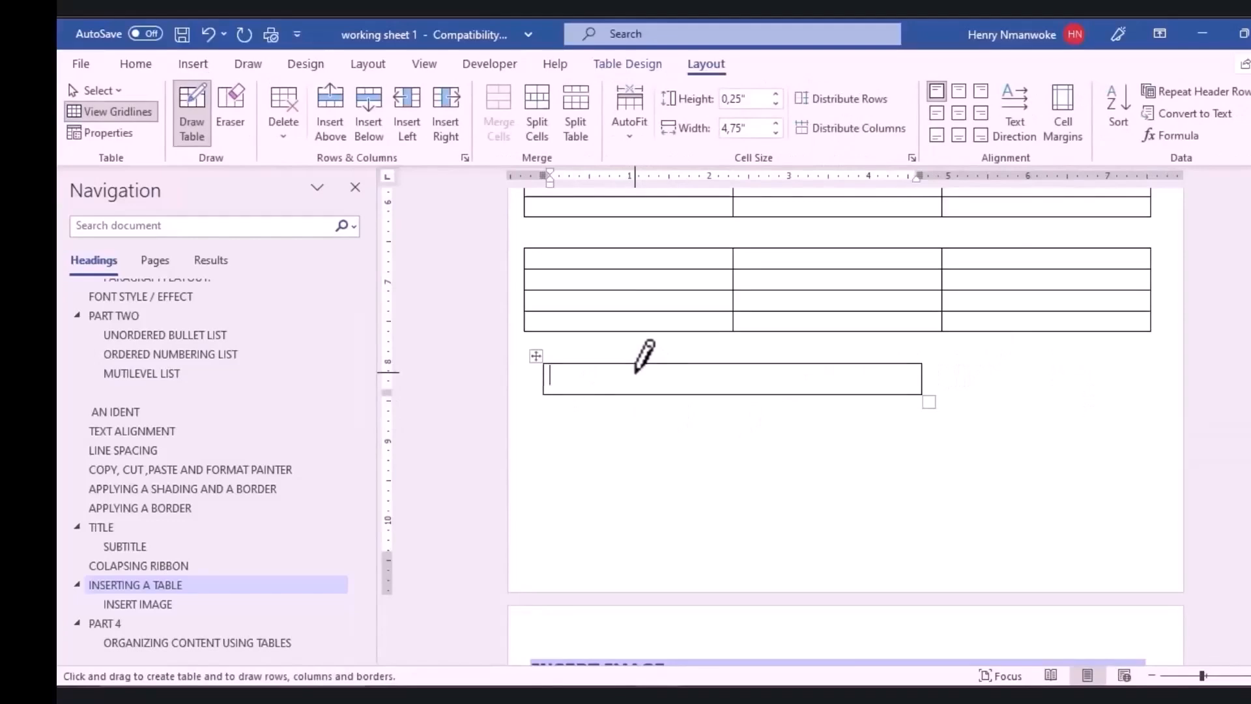
# Divide the drawn table with three vertical lines, undo the extra cell added past its edge, and stop drawing.
pyautogui.moveTo(631, 364); pyautogui.dragTo(630, 395)
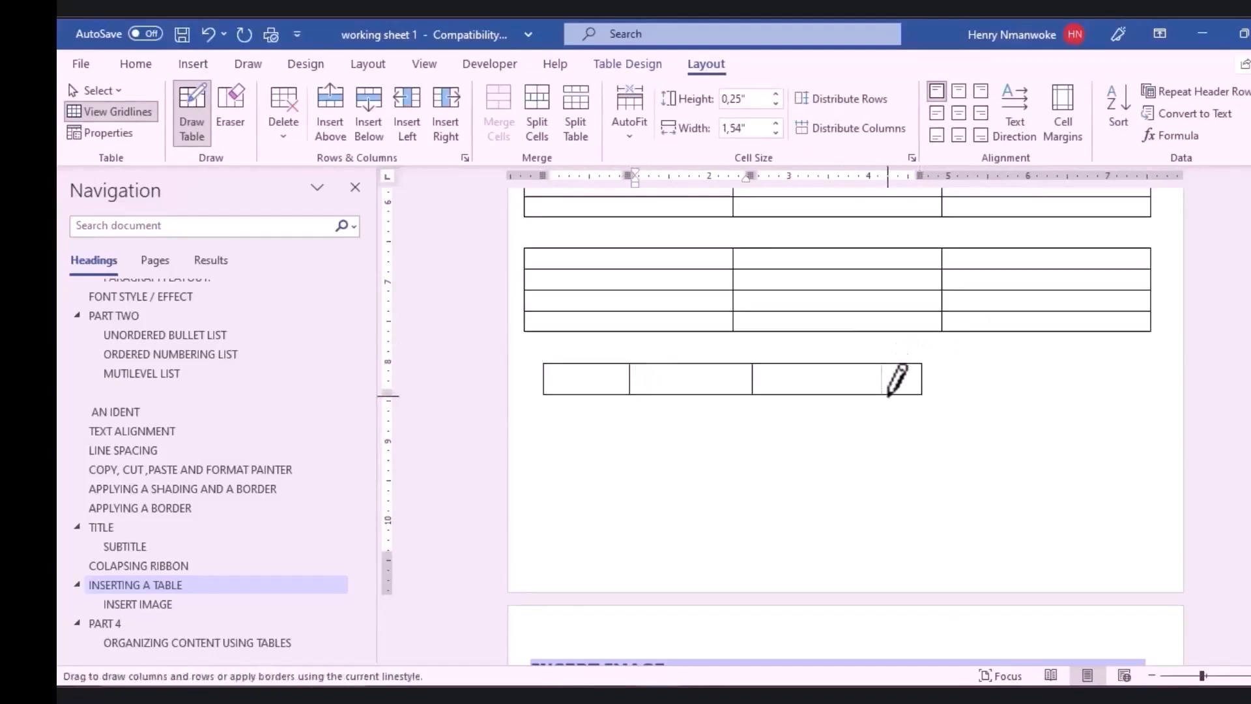
pyautogui.moveTo(887, 394)
pyautogui.mouseDown()
pyautogui.moveTo(977, 349)
pyautogui.moveTo(1031, 403)
pyautogui.moveTo(1033, 393)
pyautogui.mouseUp()
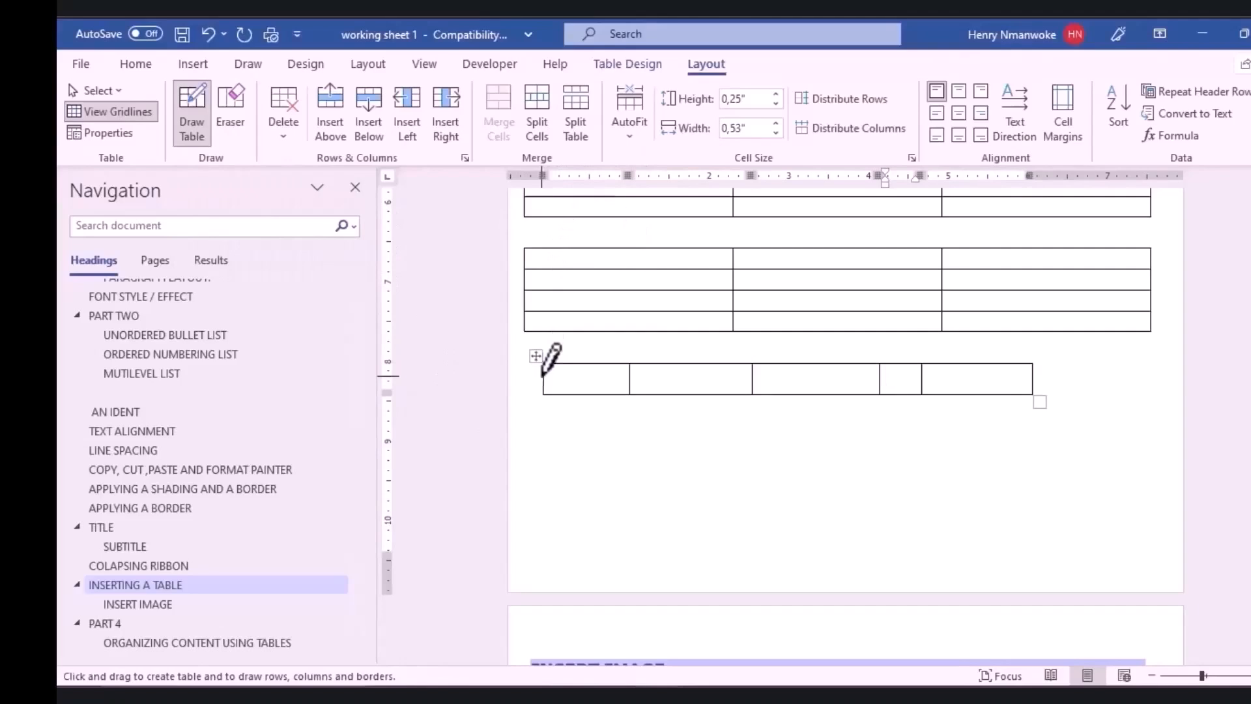
pyautogui.hotkey('ctrl', 'z')
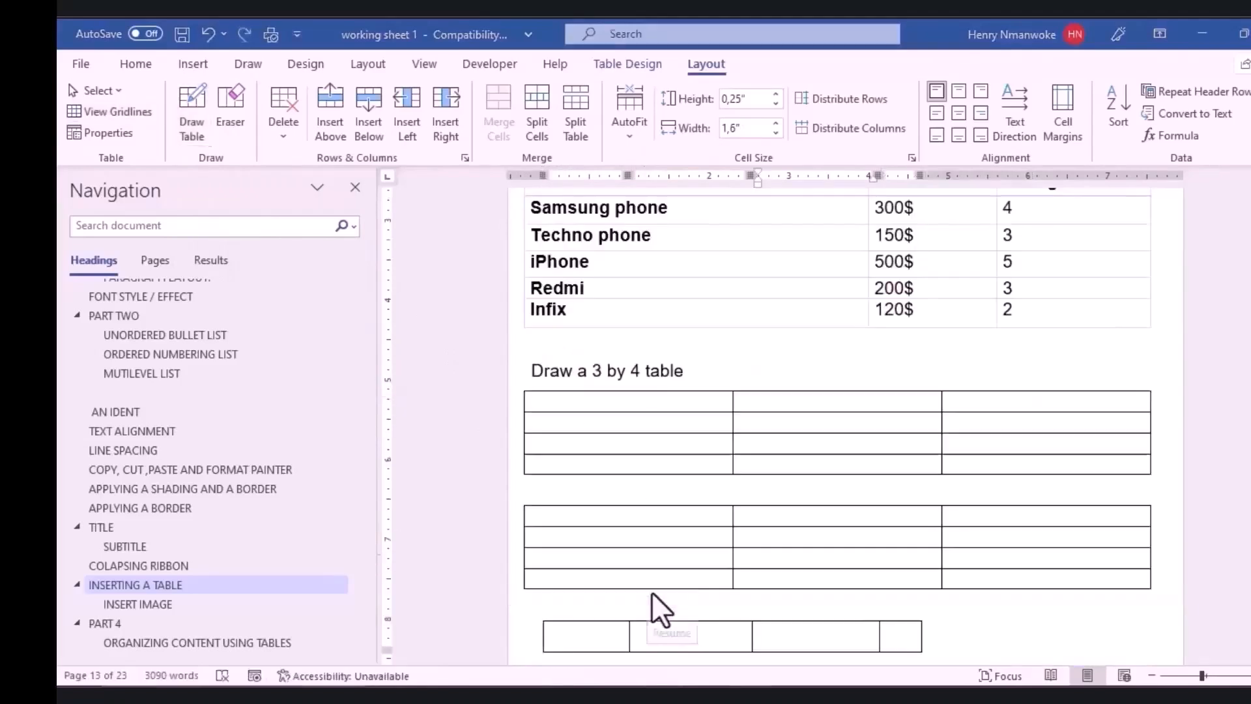
pyautogui.click(651, 592)
pyautogui.scroll(-1, 652, 591)
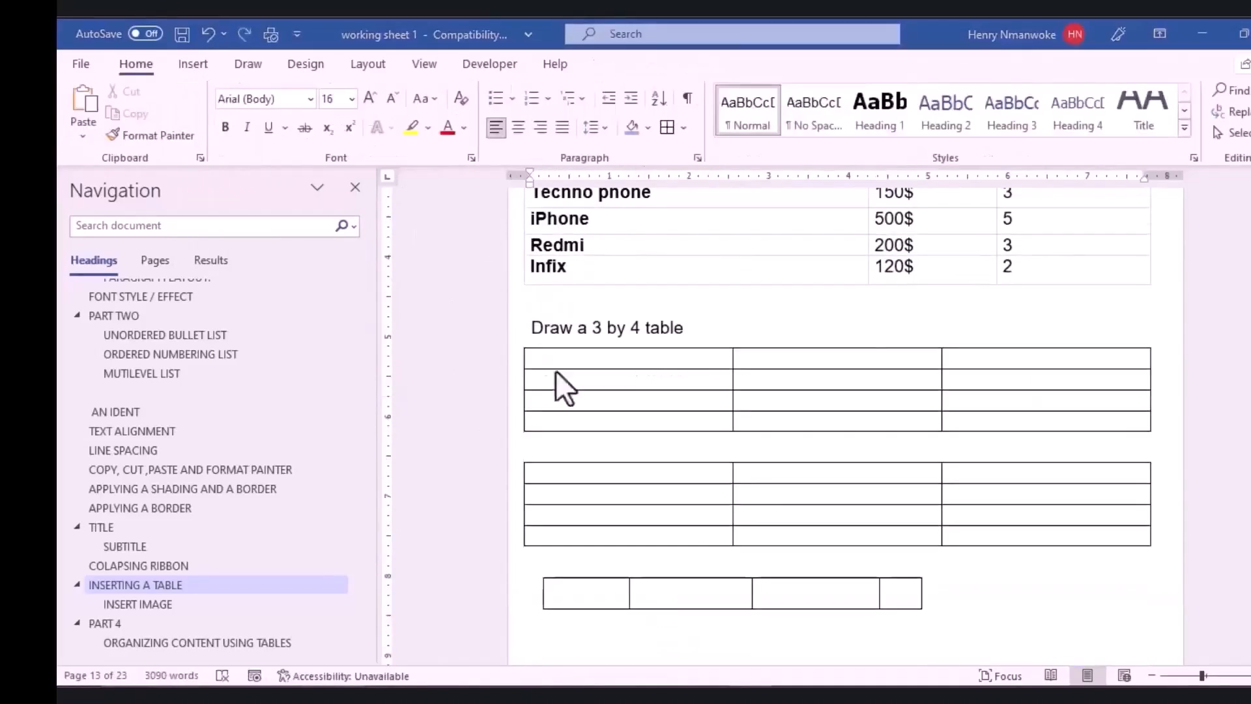
# Browse the built-in calendar designs in the Quick Tables gallery without inserting one.
pyautogui.click(195, 65)
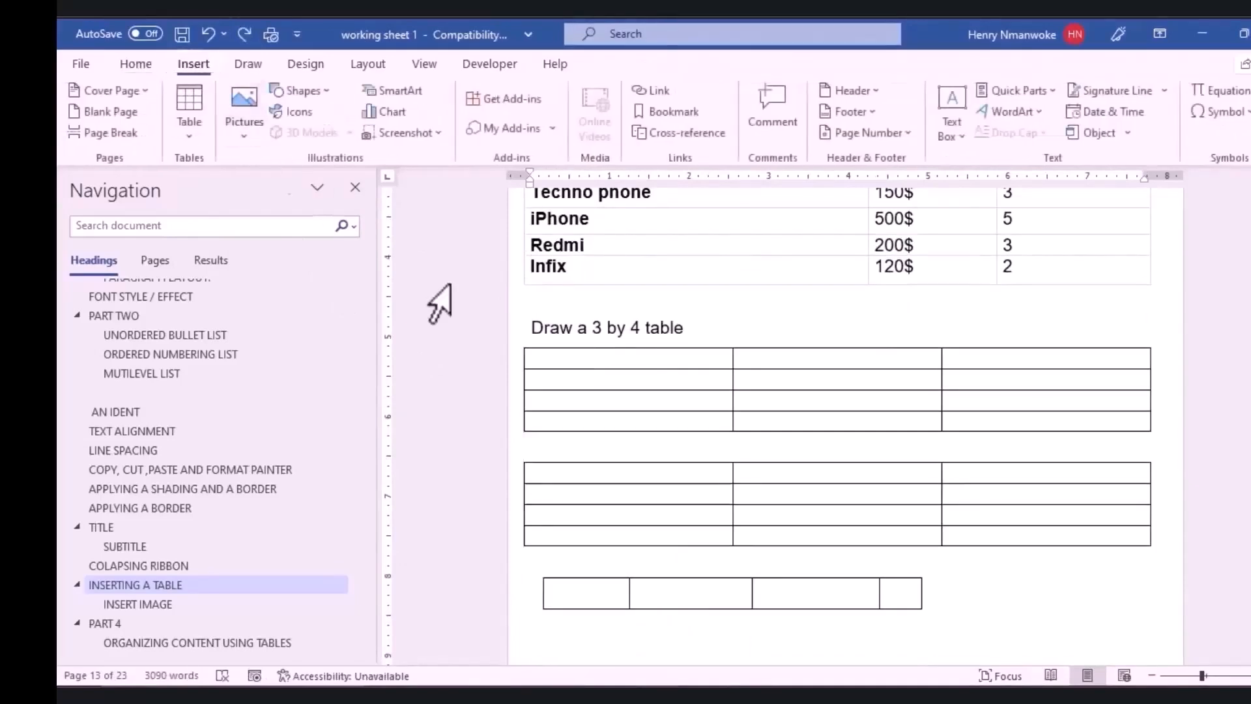
pyautogui.click(182, 127)
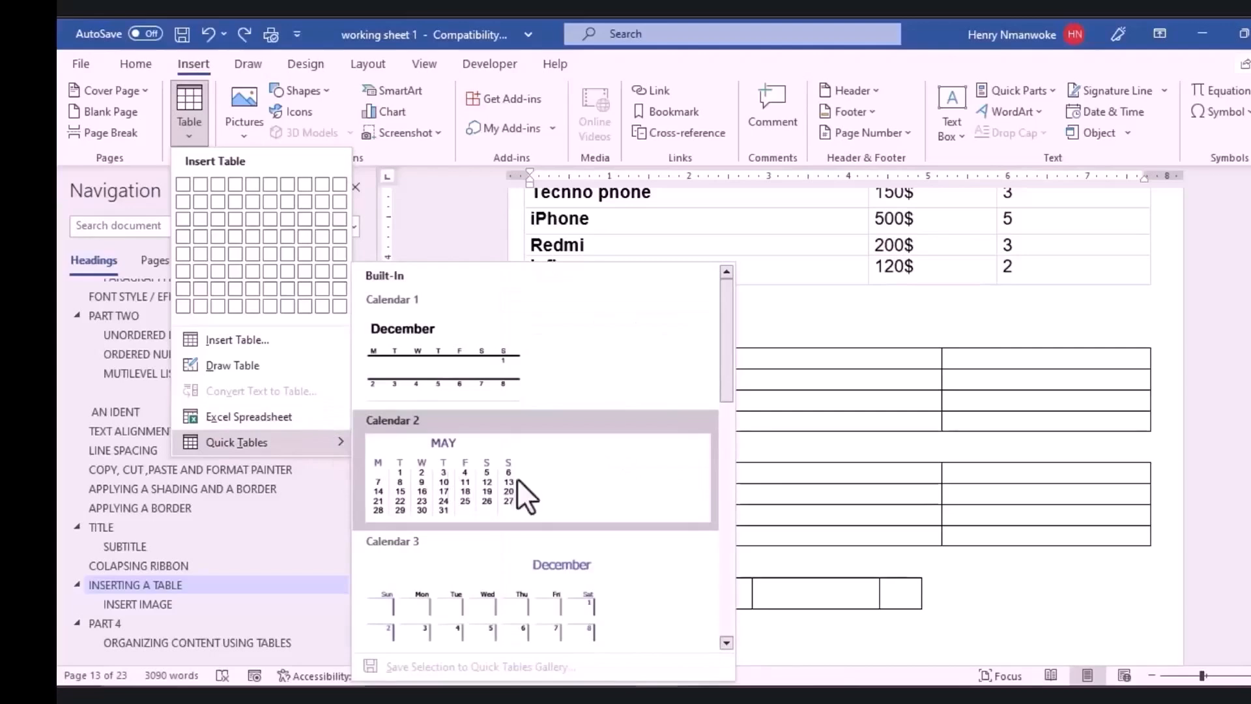
pyautogui.click(1246, 551)
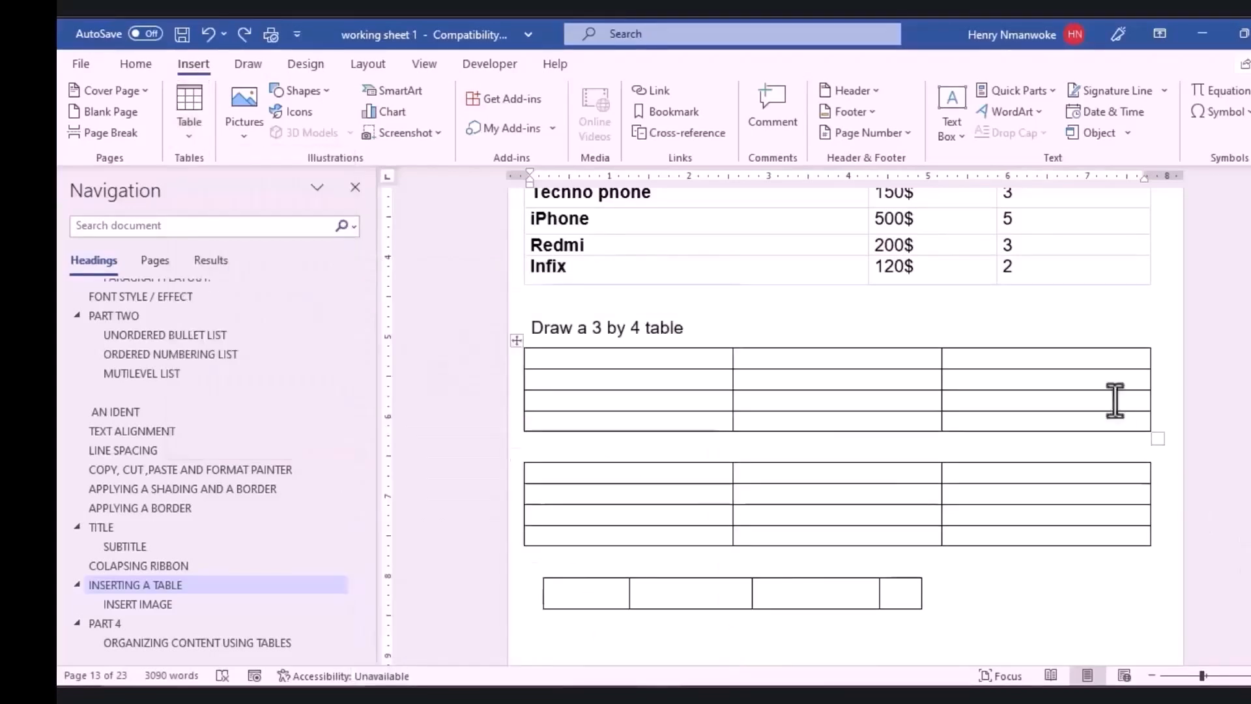
pyautogui.scroll(-2, 706, 430)
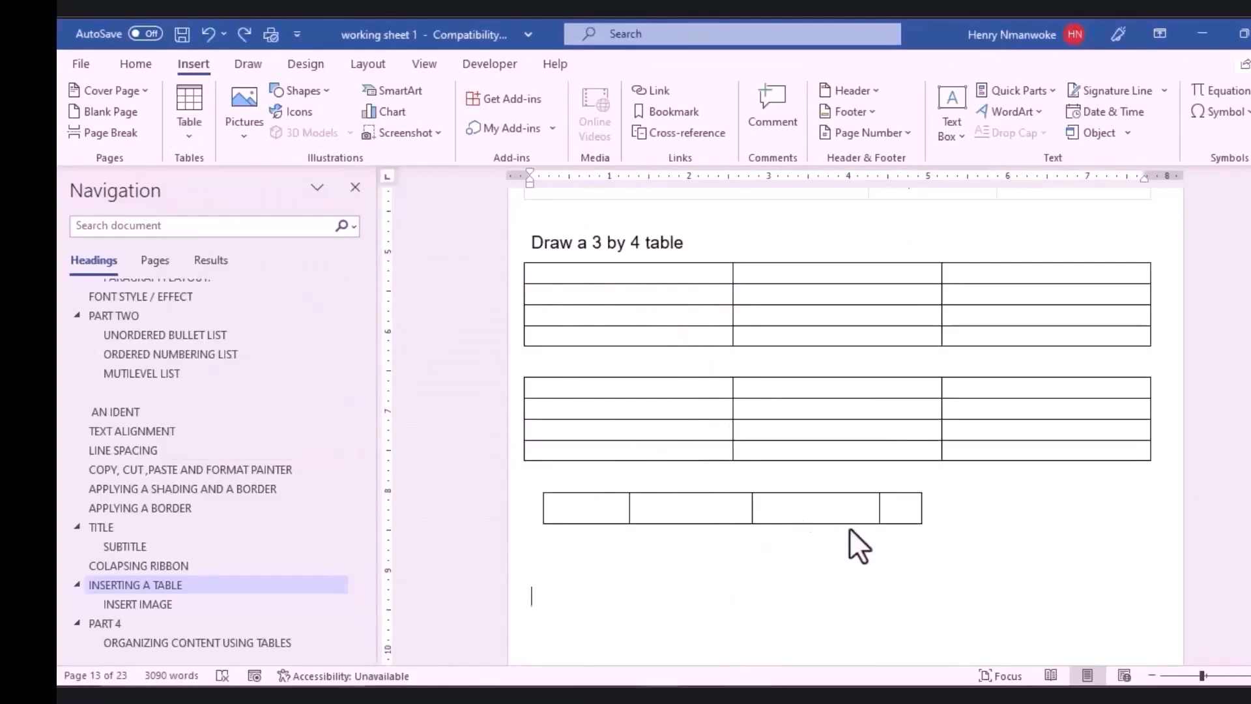
# Delete the hand-drawn table and the second 3 by 4 table.
pyautogui.click(893, 525)
pyautogui.click(535, 484)
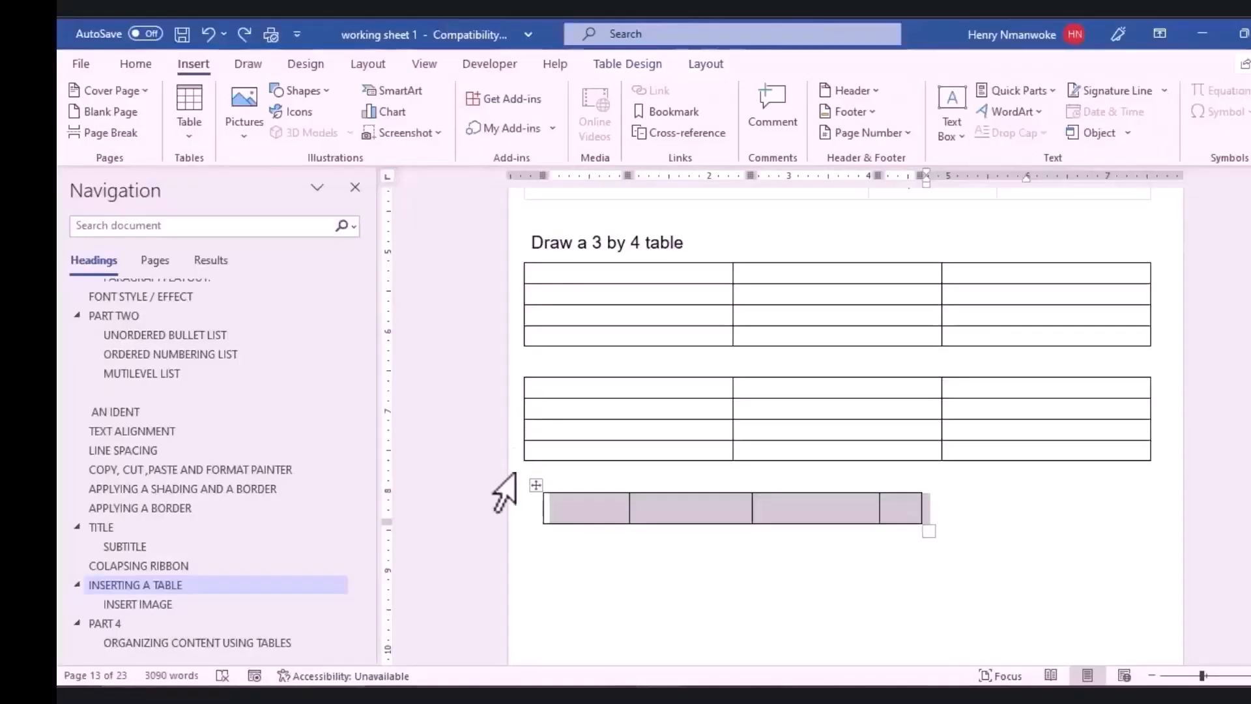
pyautogui.click(533, 489)
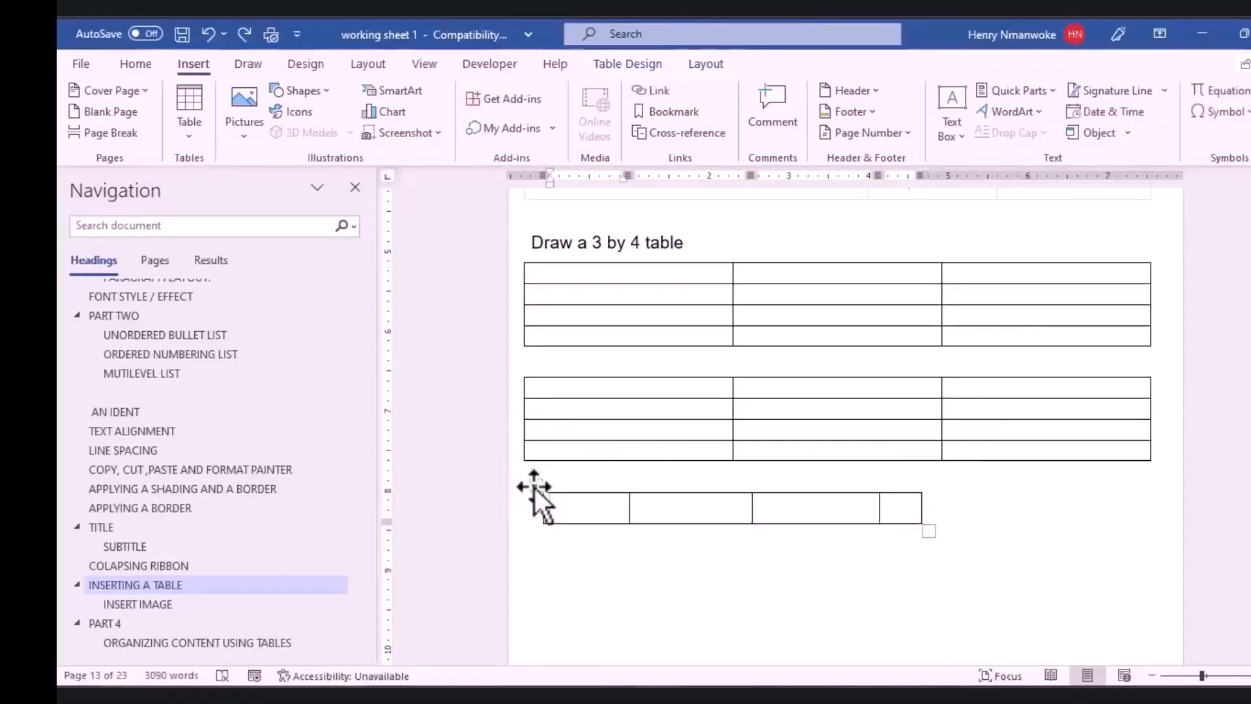
pyautogui.click(534, 487)
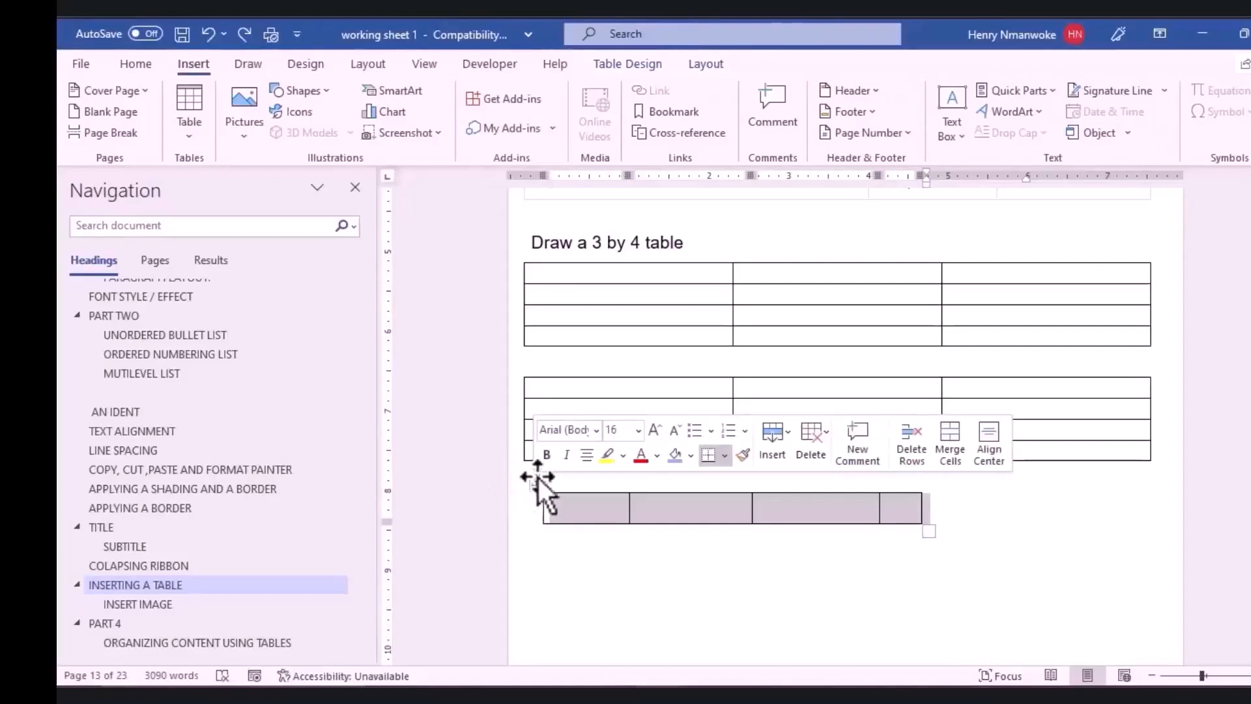
pyautogui.click(703, 66)
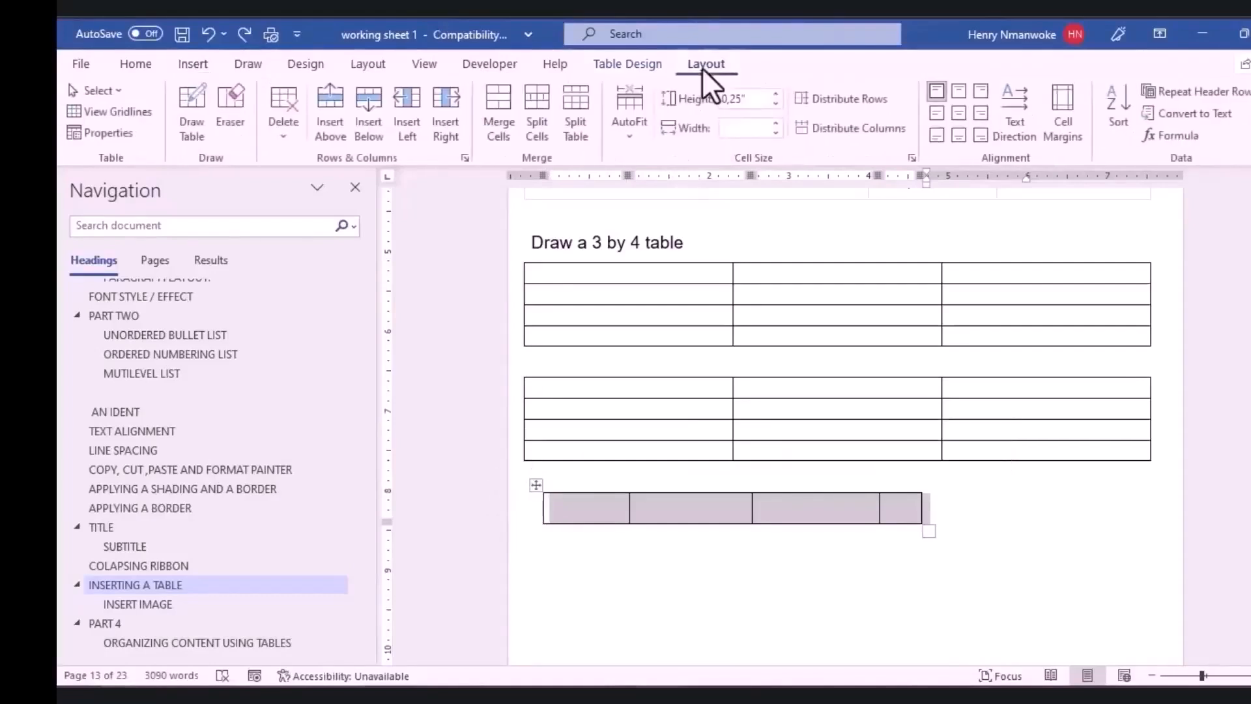
pyautogui.click(284, 134)
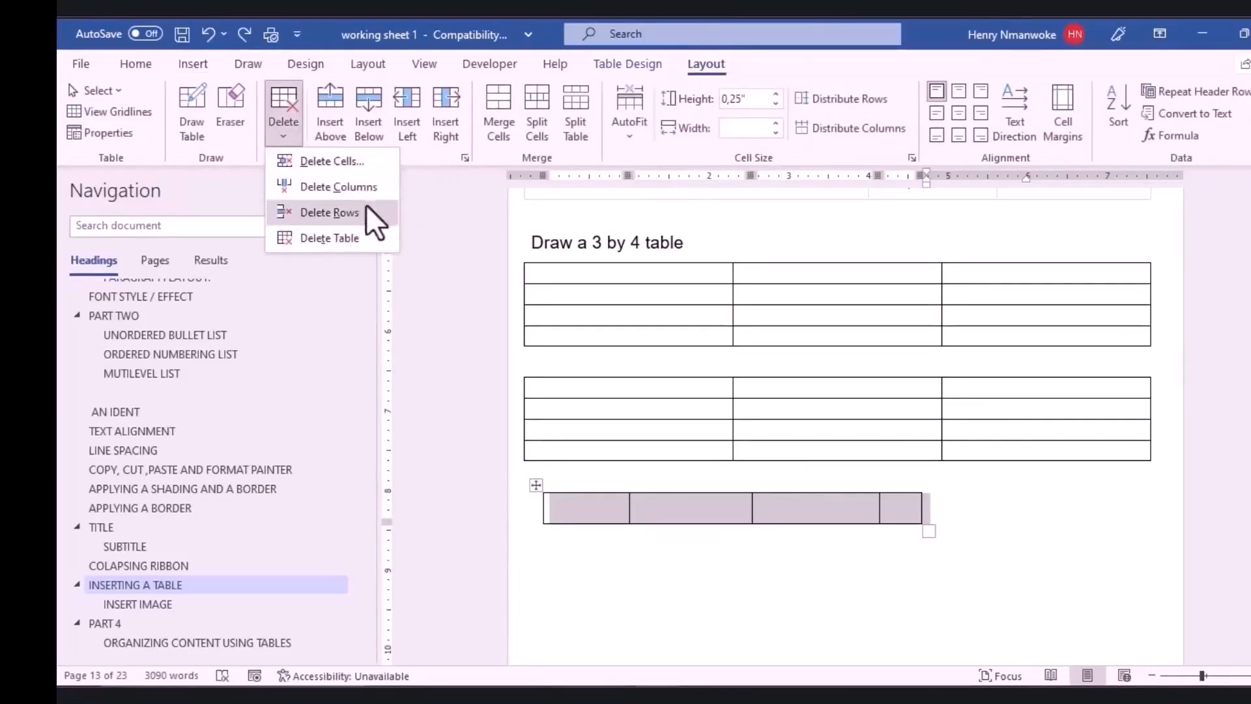
pyautogui.click(316, 236)
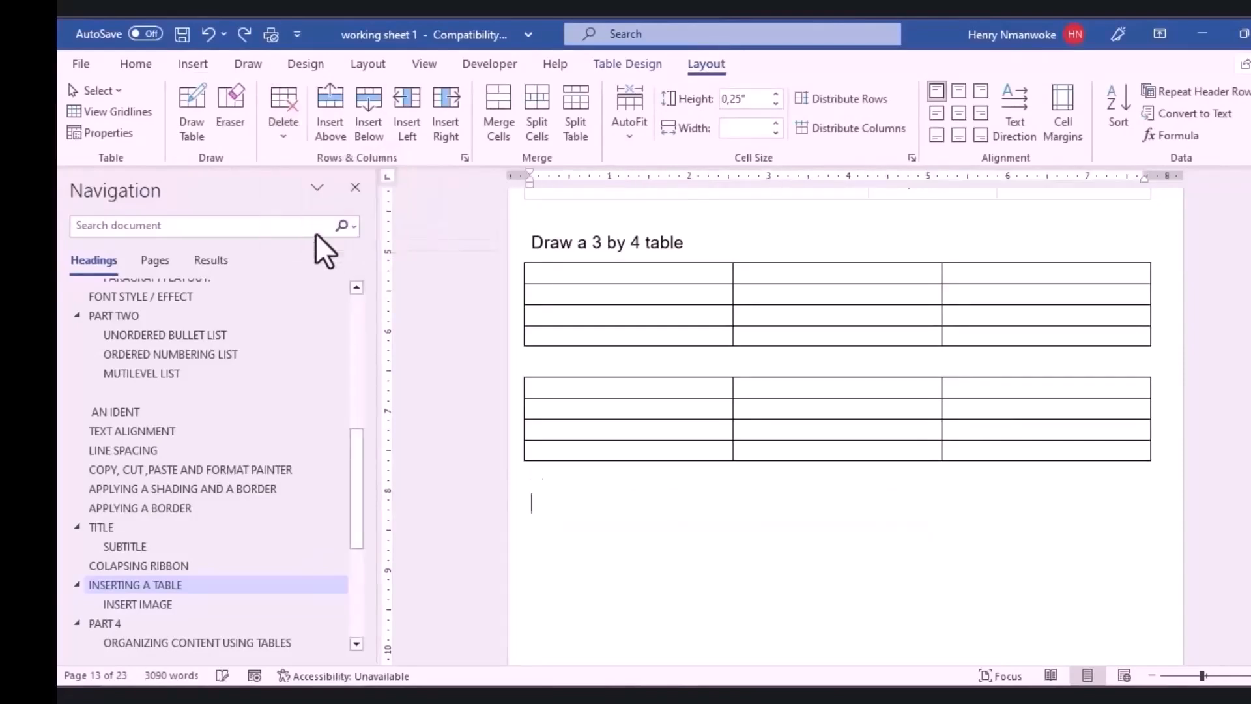
pyautogui.click(540, 384)
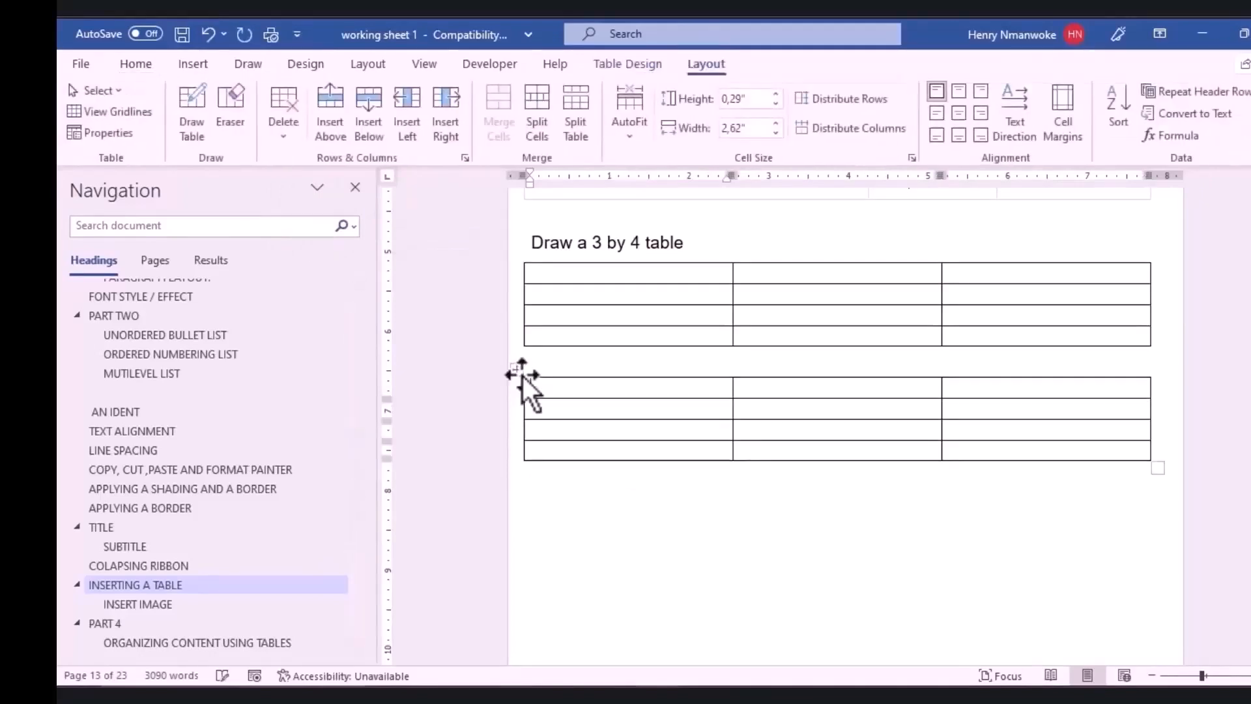
pyautogui.click(518, 370)
# Try several custom table styles on the remaining 3 by 4 table, ending with the light plain grid.
pyautogui.click(547, 407)
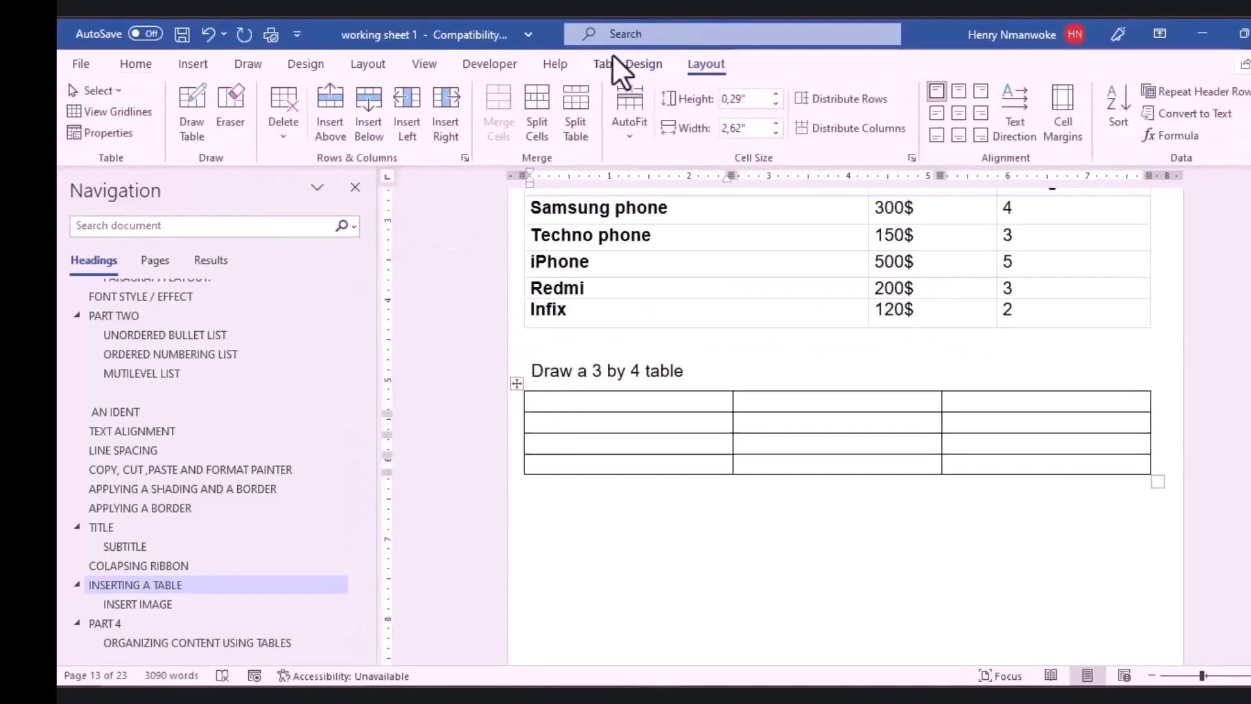
pyautogui.click(618, 64)
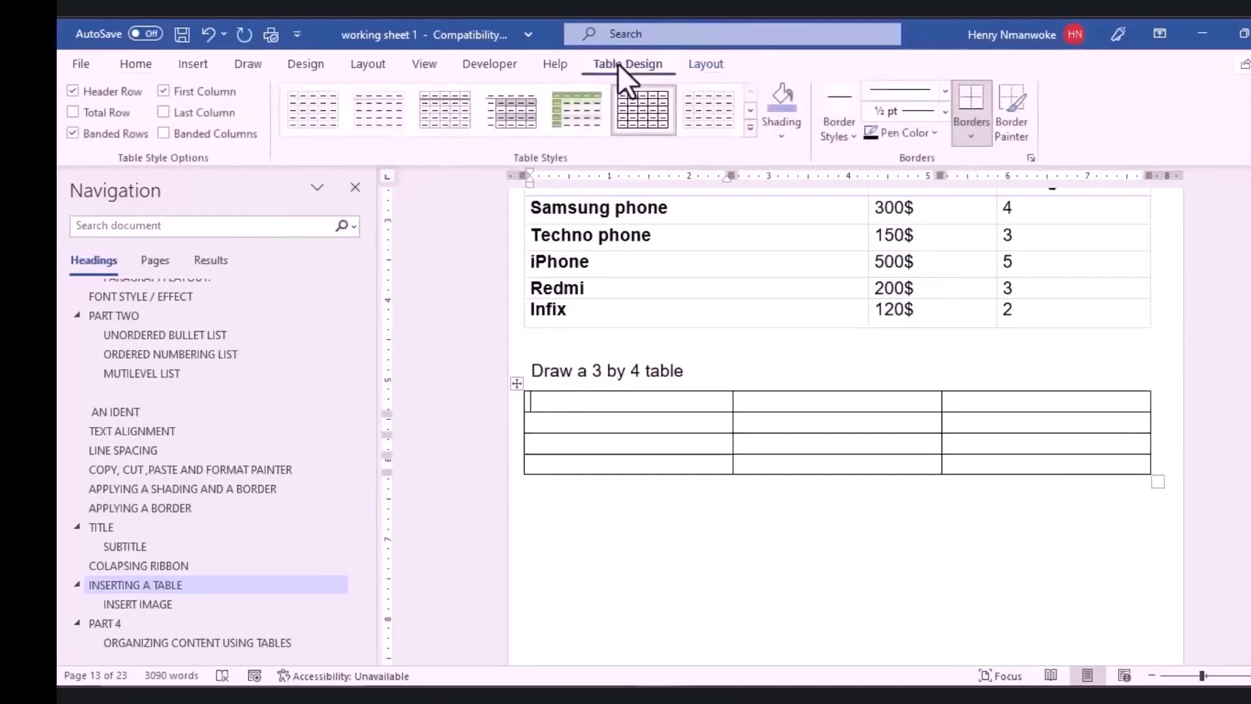
pyautogui.click(704, 64)
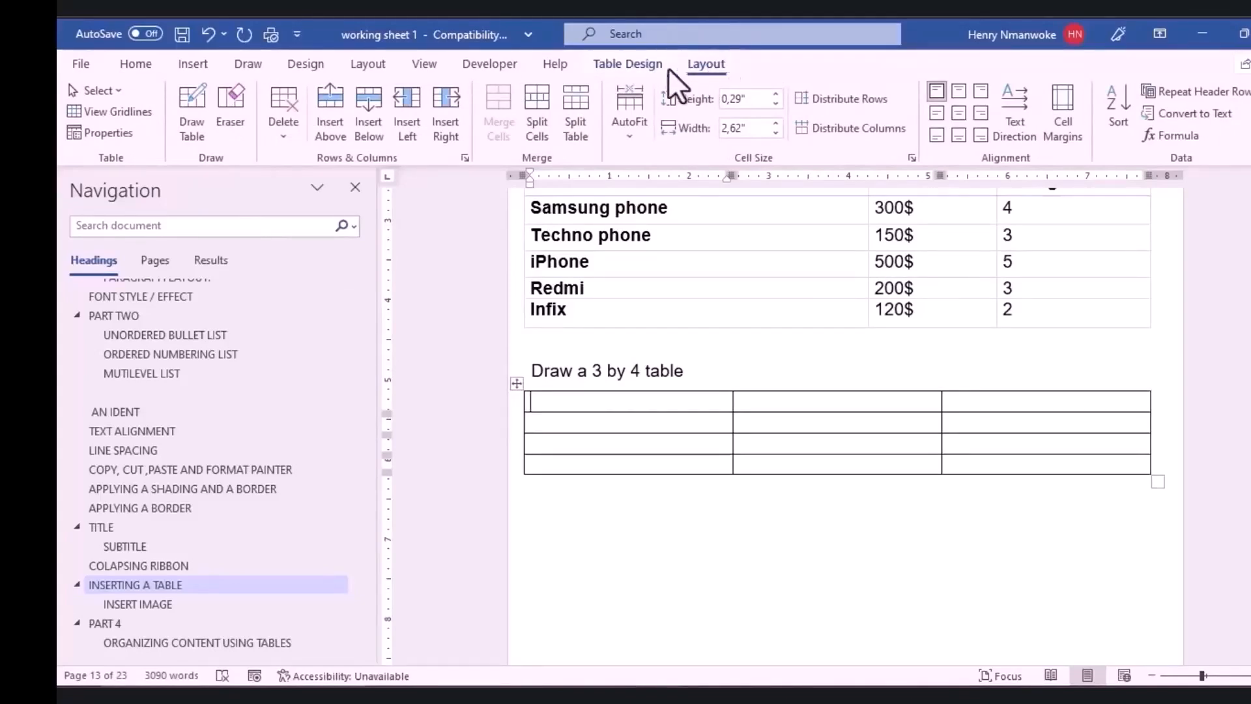
pyautogui.click(631, 62)
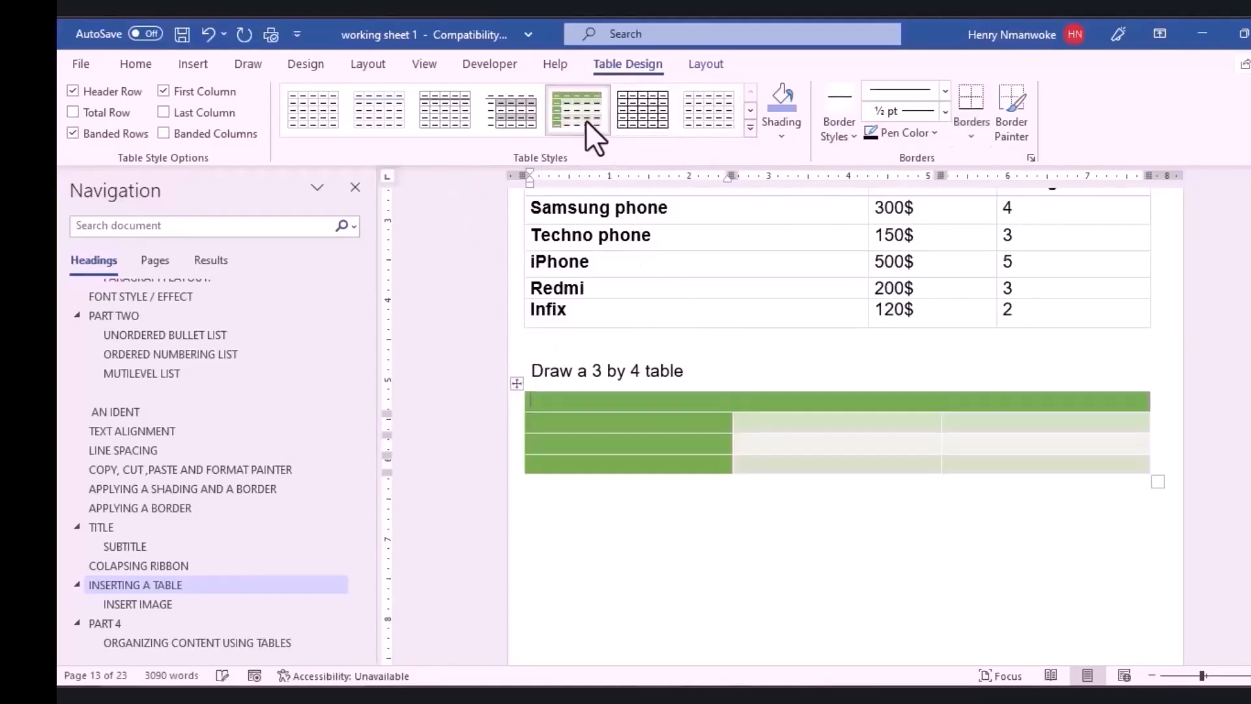
pyautogui.click(498, 117)
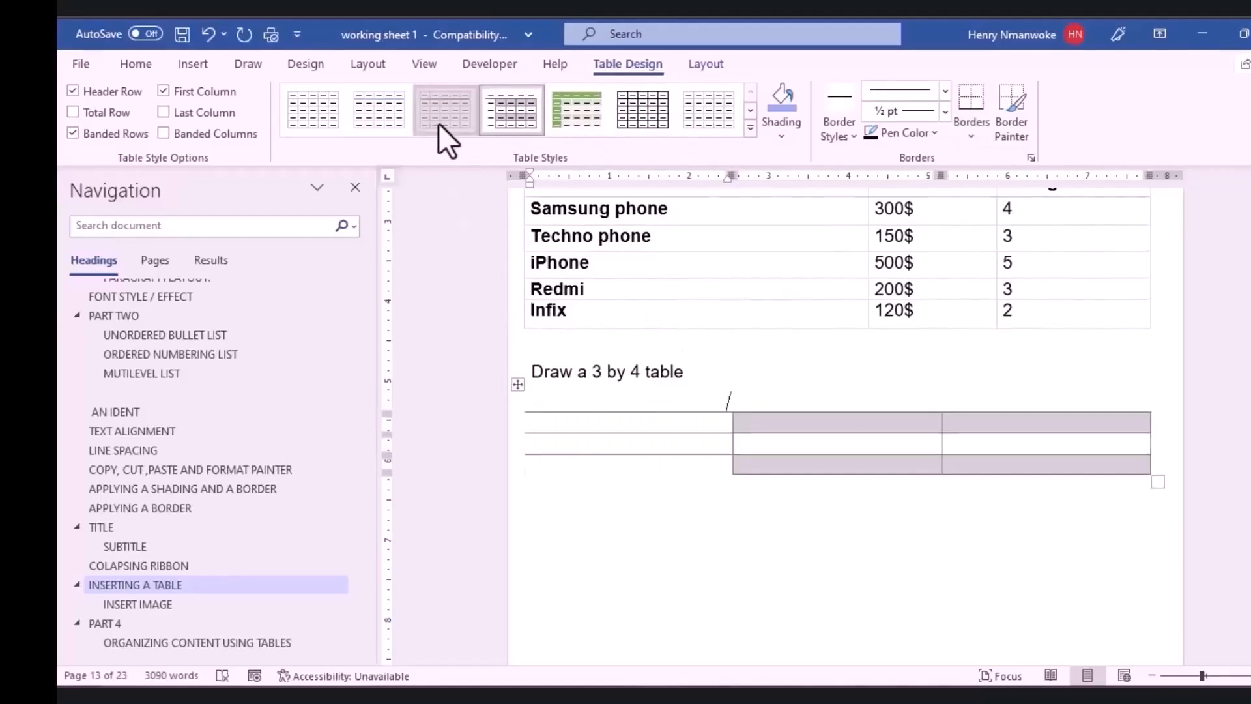
pyautogui.click(380, 124)
pyautogui.click(337, 115)
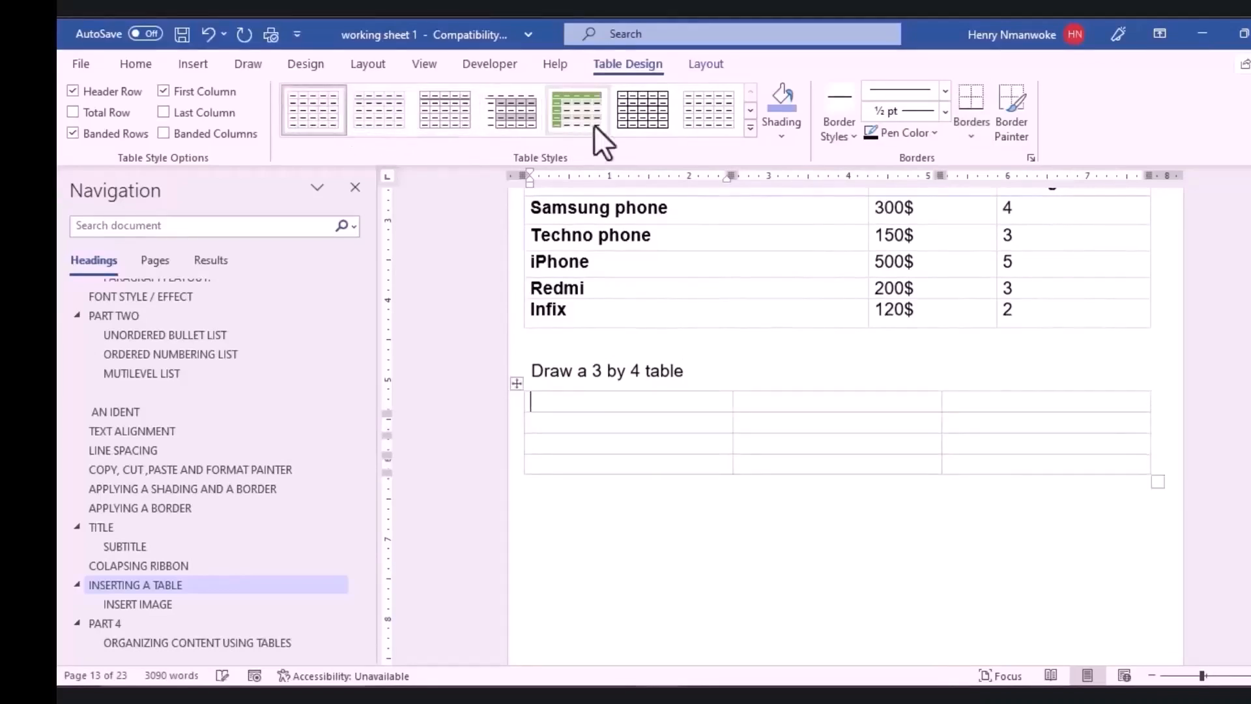
# Apply the grid table style with dark blue header row and first column and light banded rows to the 3 by 4 table.
pyautogui.click(749, 130)
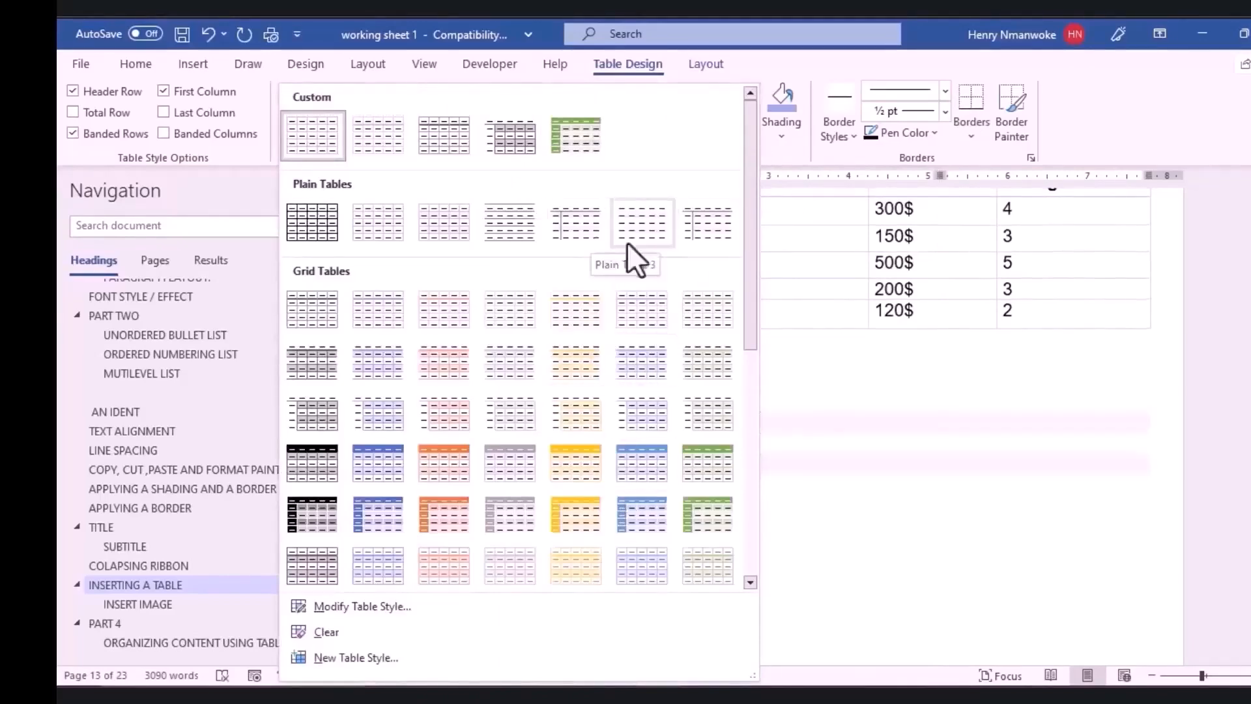
pyautogui.moveTo(748, 253); pyautogui.dragTo(748, 279)
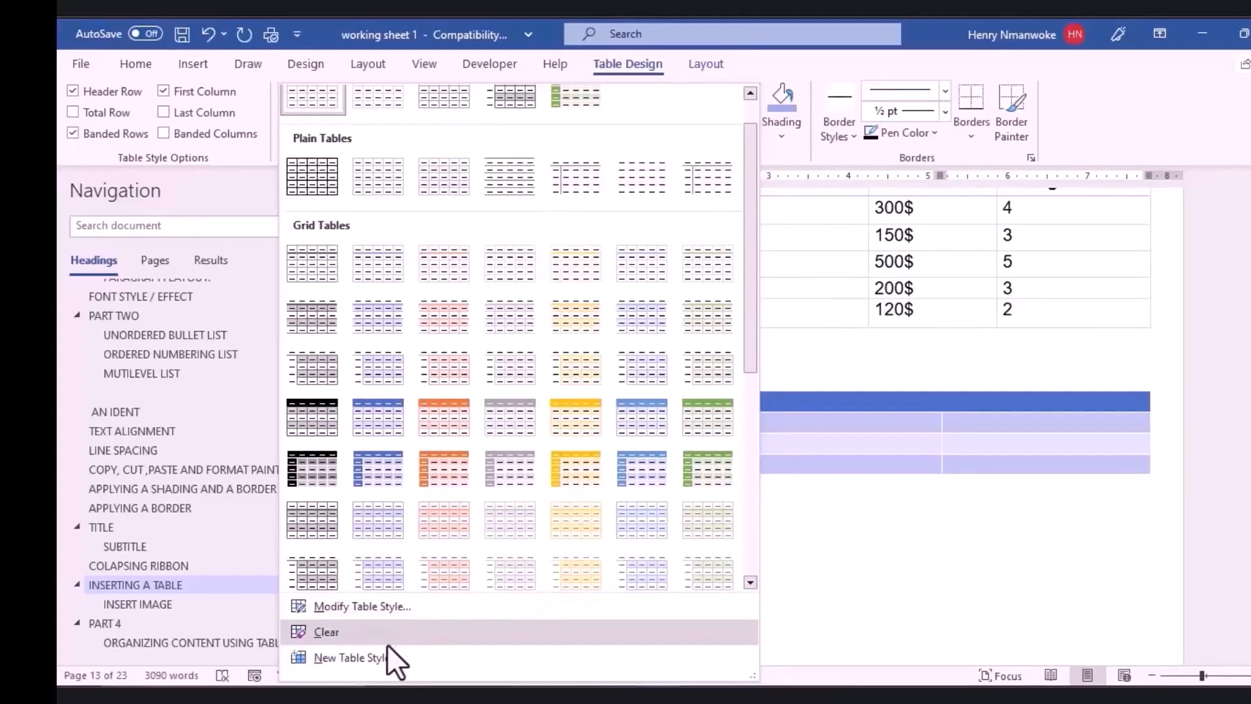
pyautogui.click(379, 473)
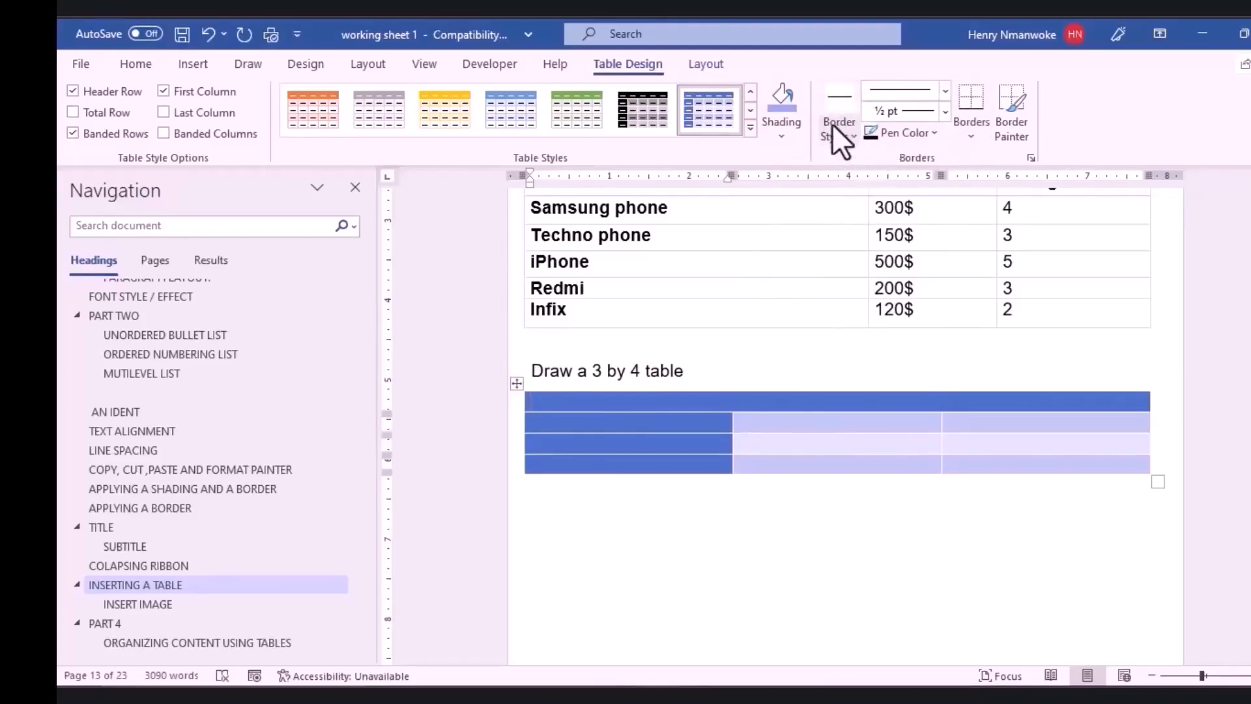
# Choose the thickest orange theme border style for the border painter, and switch back to the thin black single line.
pyautogui.click(847, 132)
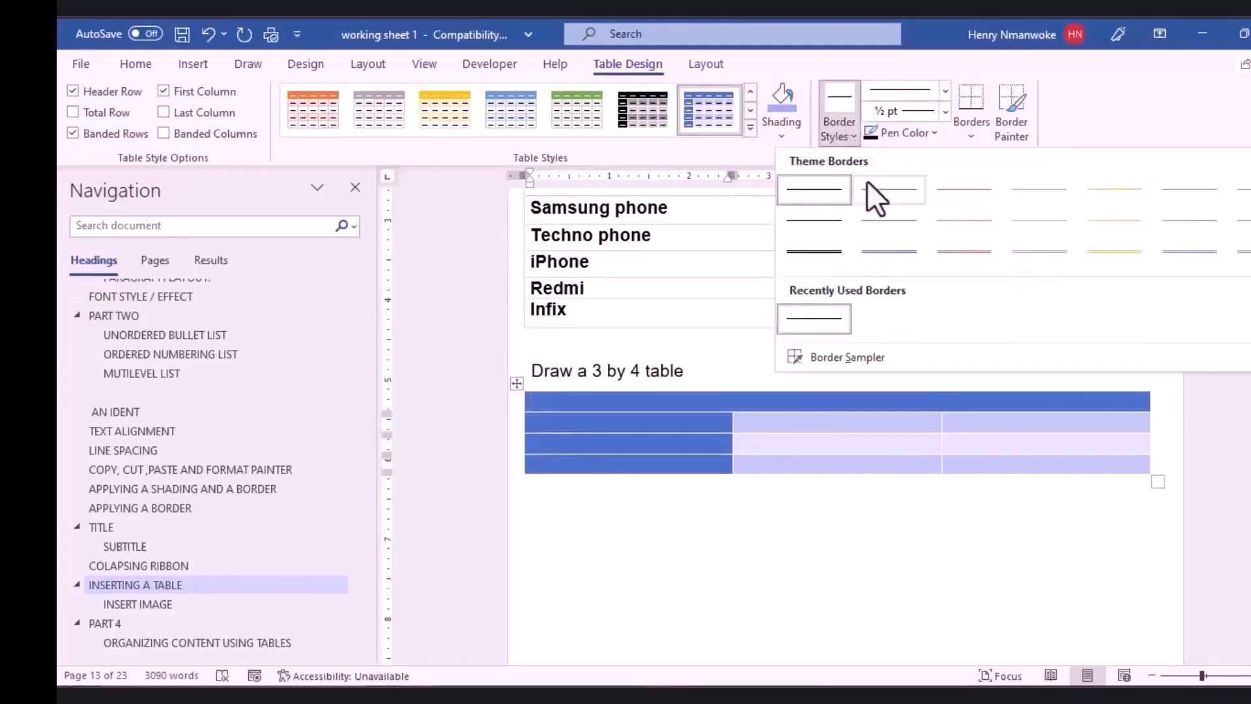
pyautogui.click(946, 246)
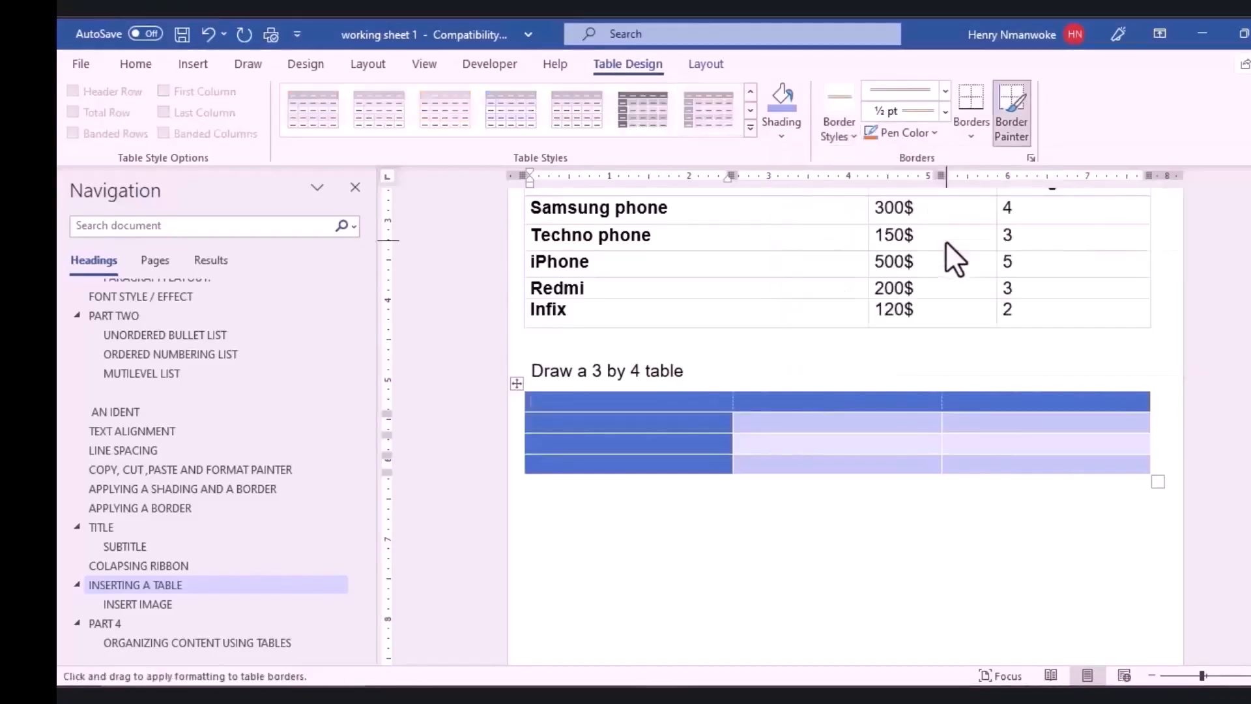
pyautogui.click(829, 132)
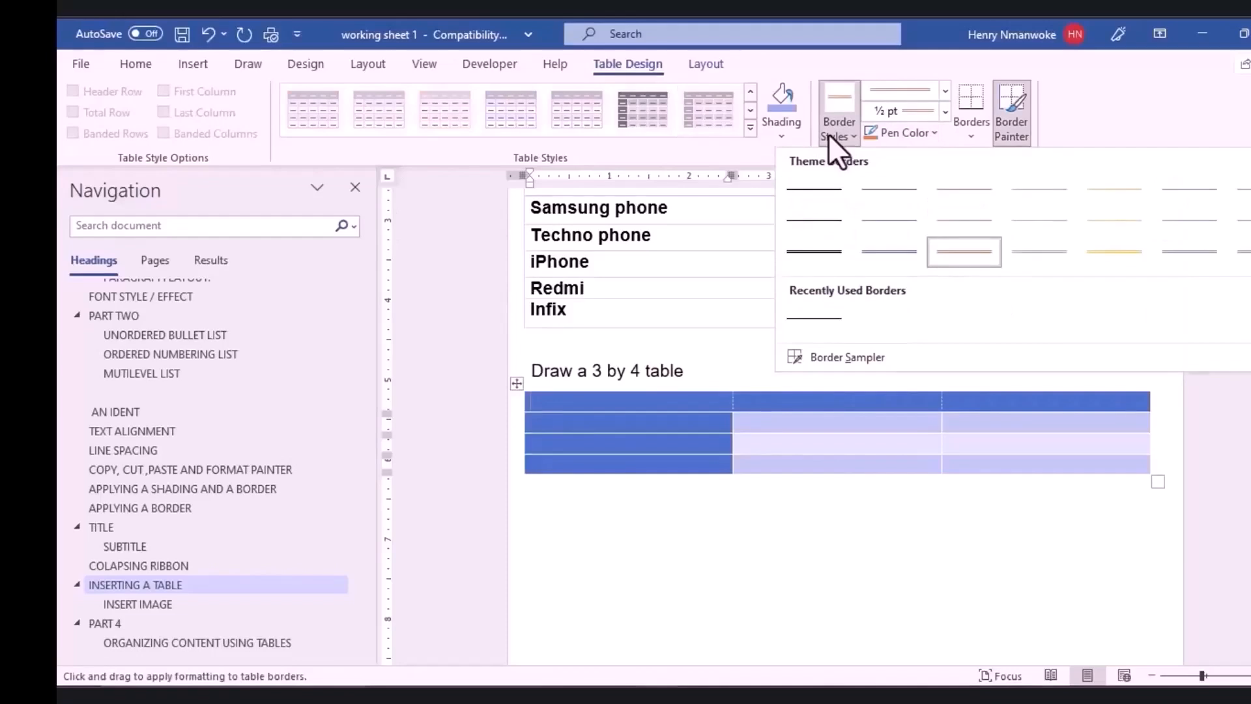
pyautogui.click(808, 201)
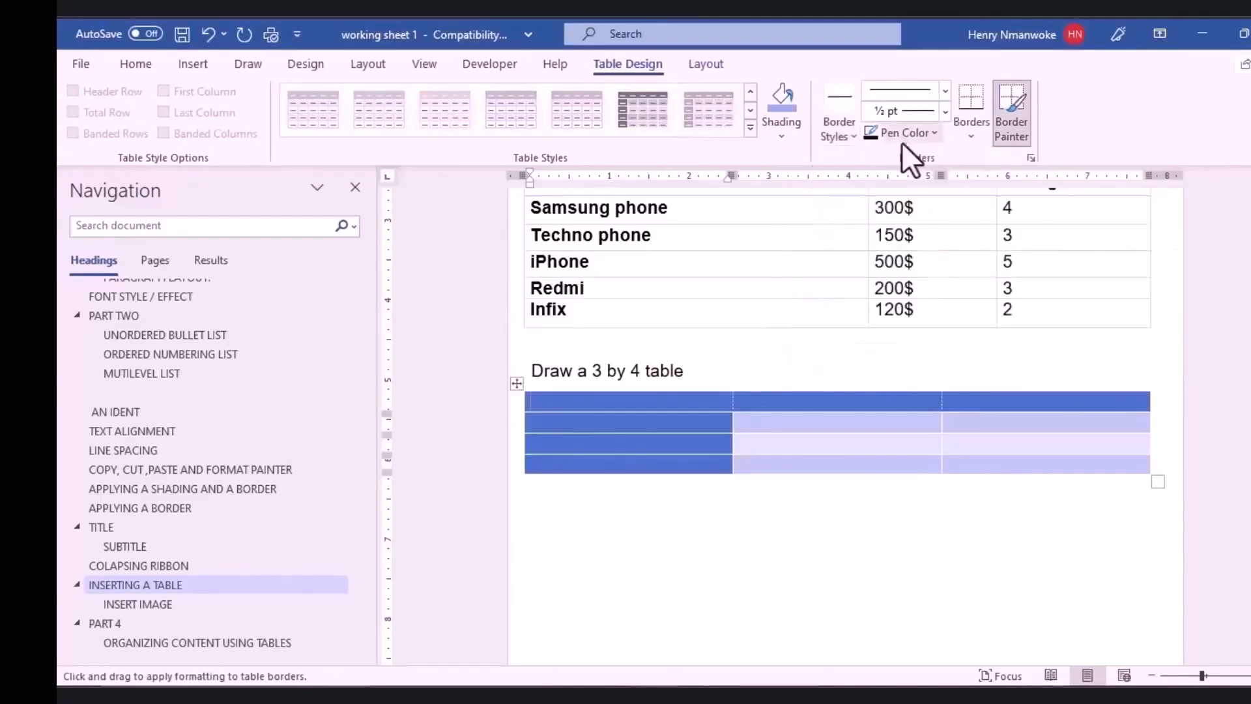
# Look through the available line styles, line weights, pen colors and border options for the table without choosing any.
pyautogui.click(944, 89)
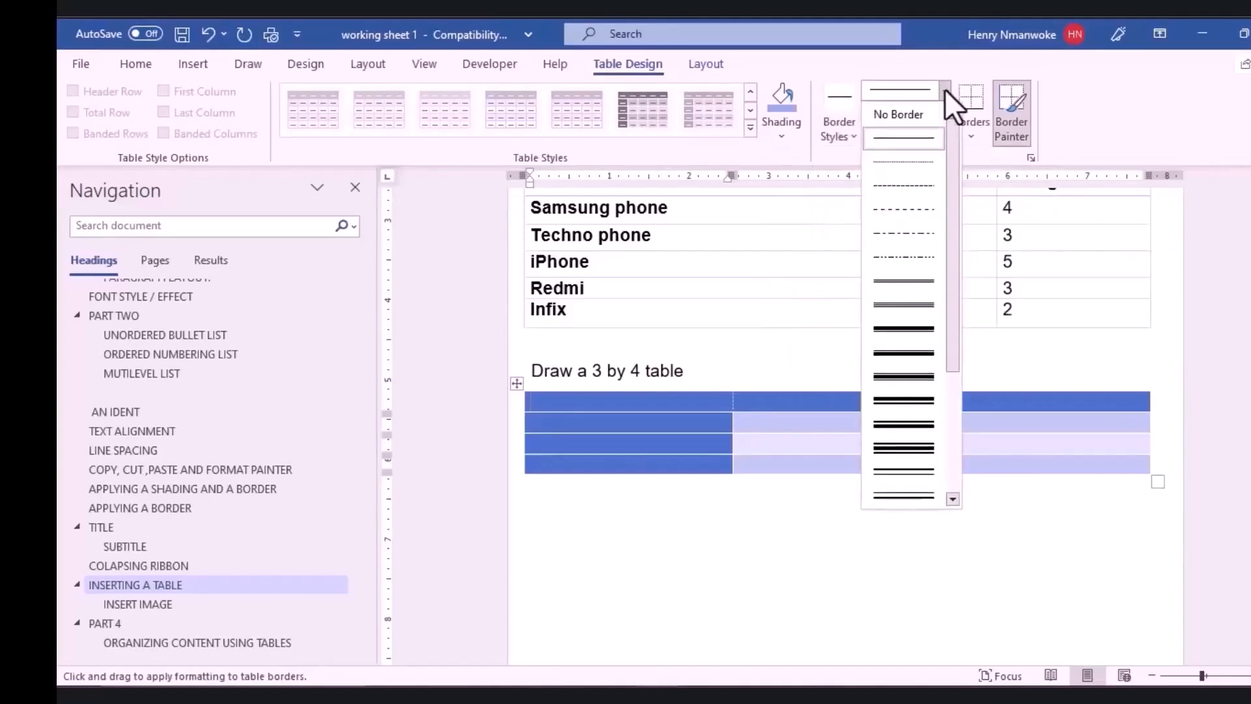
pyautogui.click(1074, 112)
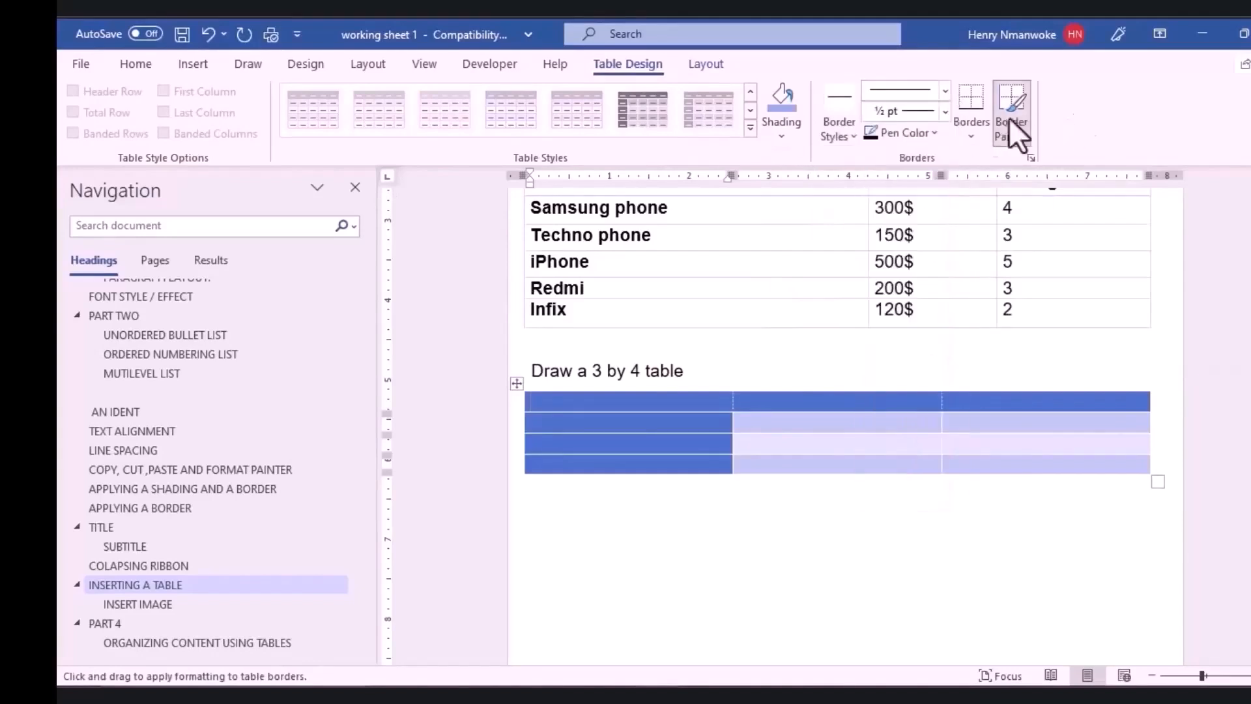
pyautogui.click(943, 111)
pyautogui.click(943, 111)
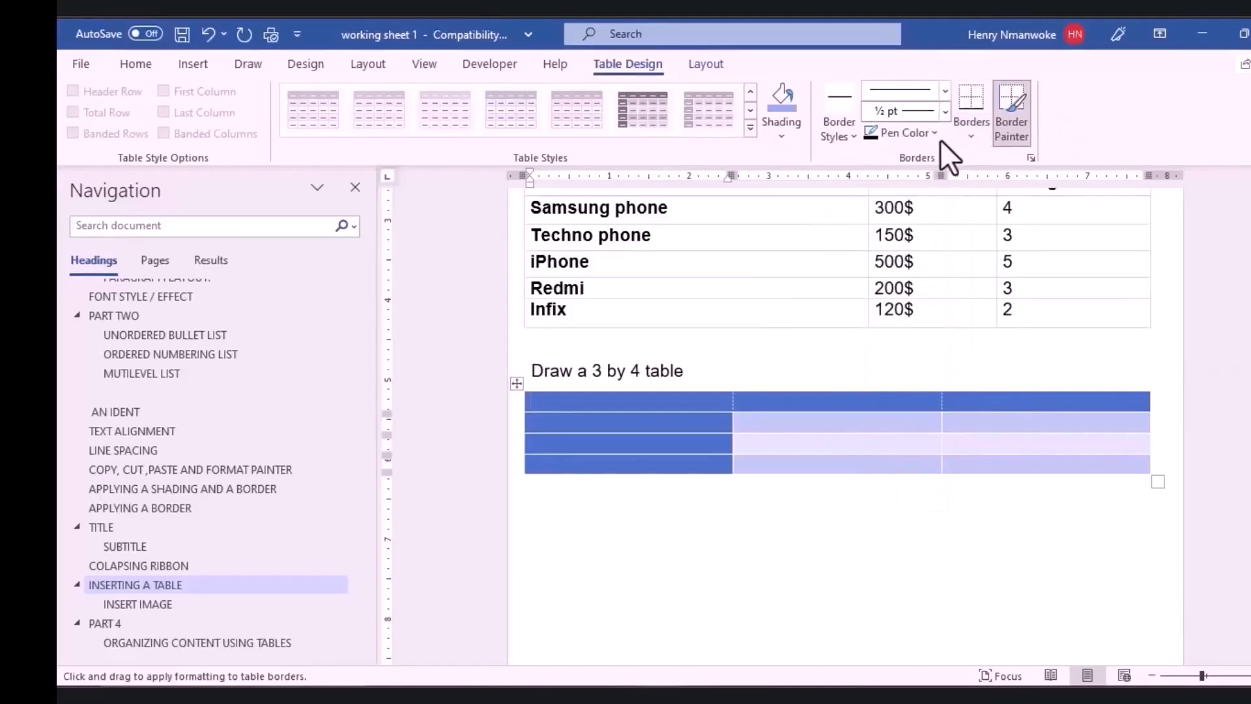
pyautogui.click(930, 135)
pyautogui.click(931, 135)
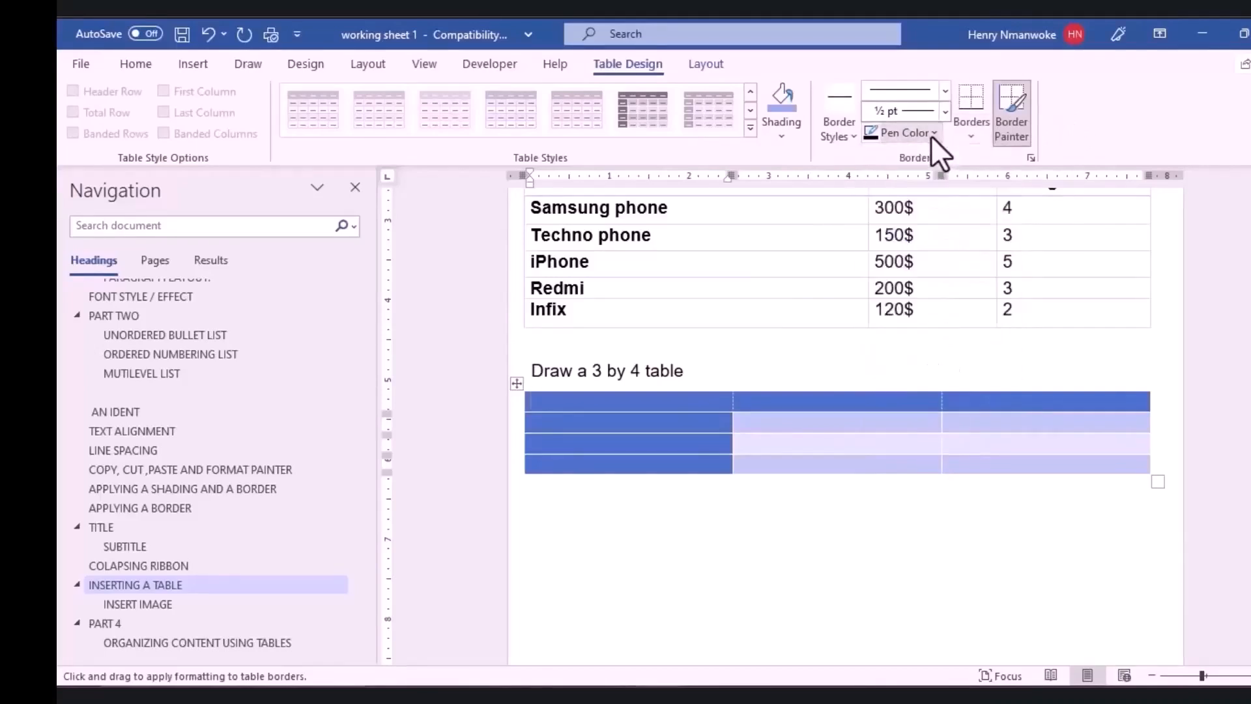
pyautogui.click(973, 134)
pyautogui.click(974, 134)
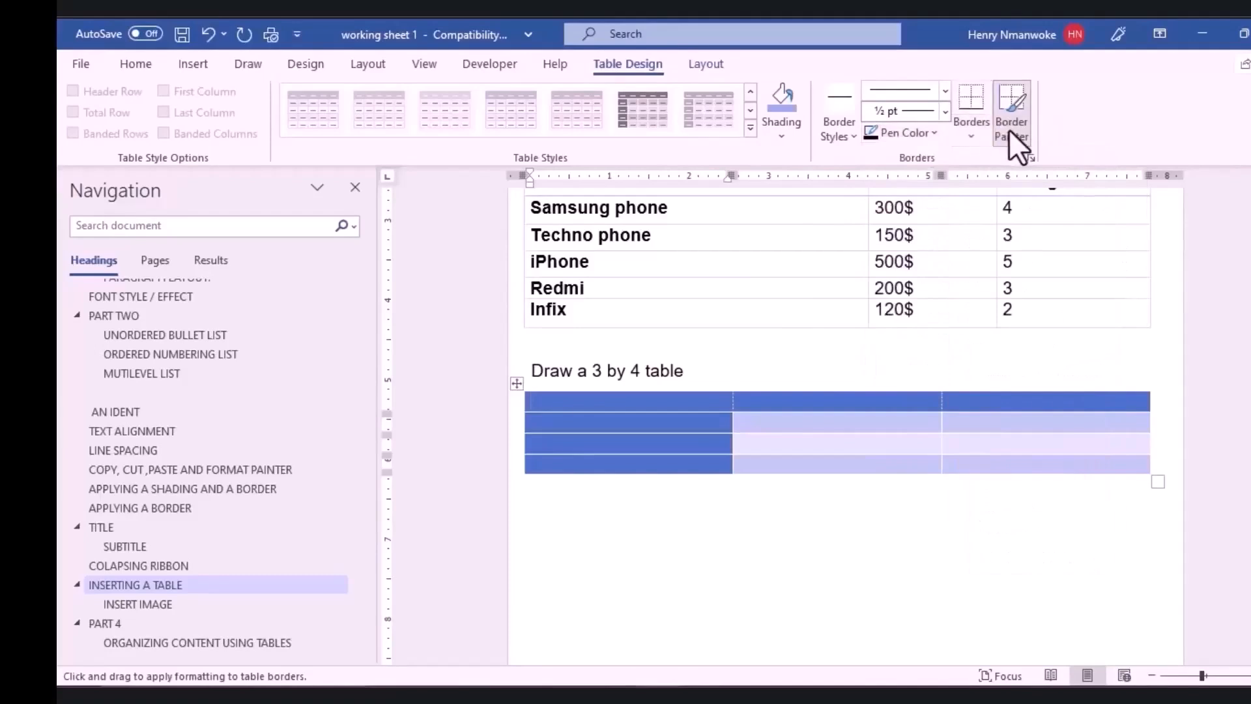
# Delete the blue-styled 3 by 4 table and undo the deletion.
pyautogui.click(699, 67)
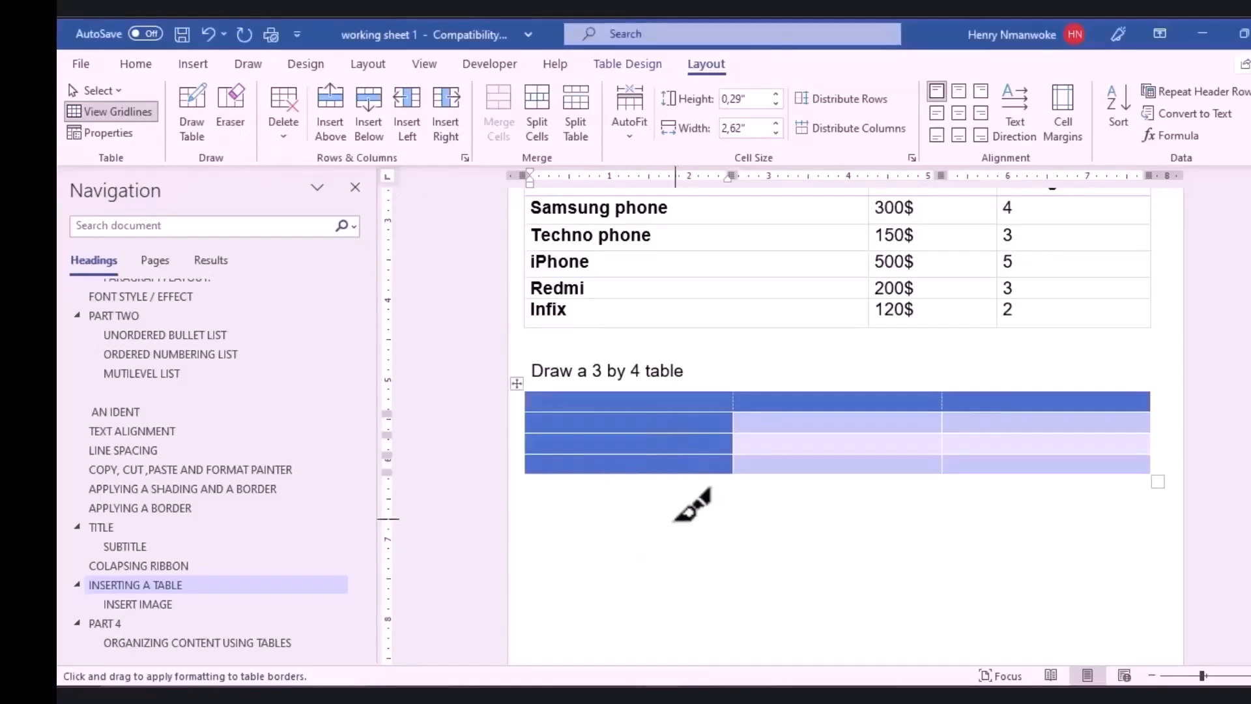
pyautogui.click(296, 128)
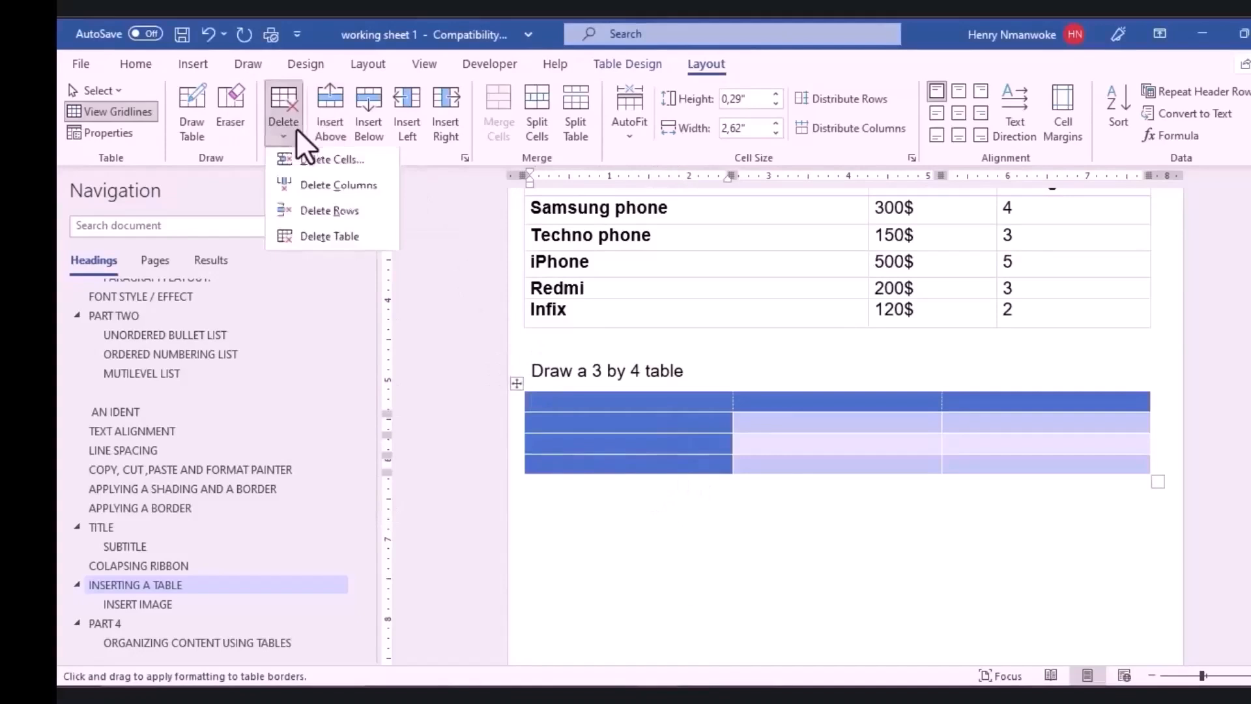
pyautogui.click(334, 239)
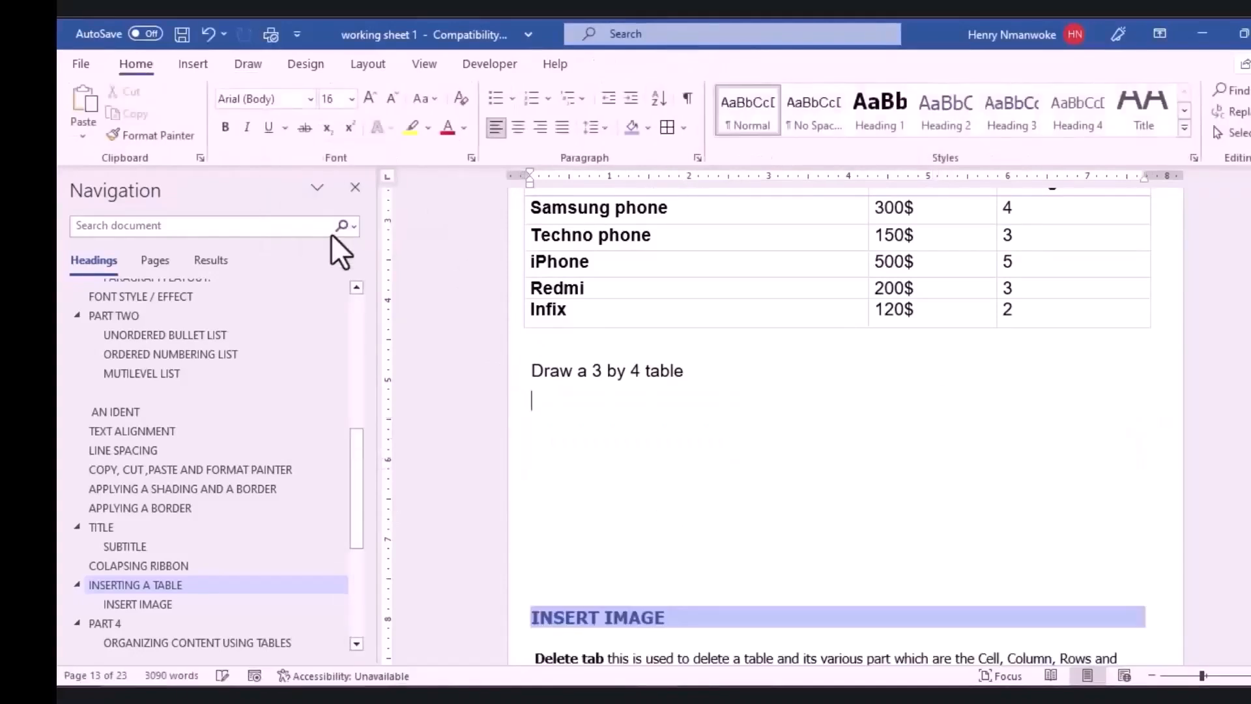
pyautogui.hotkey('ctrl', 'z')
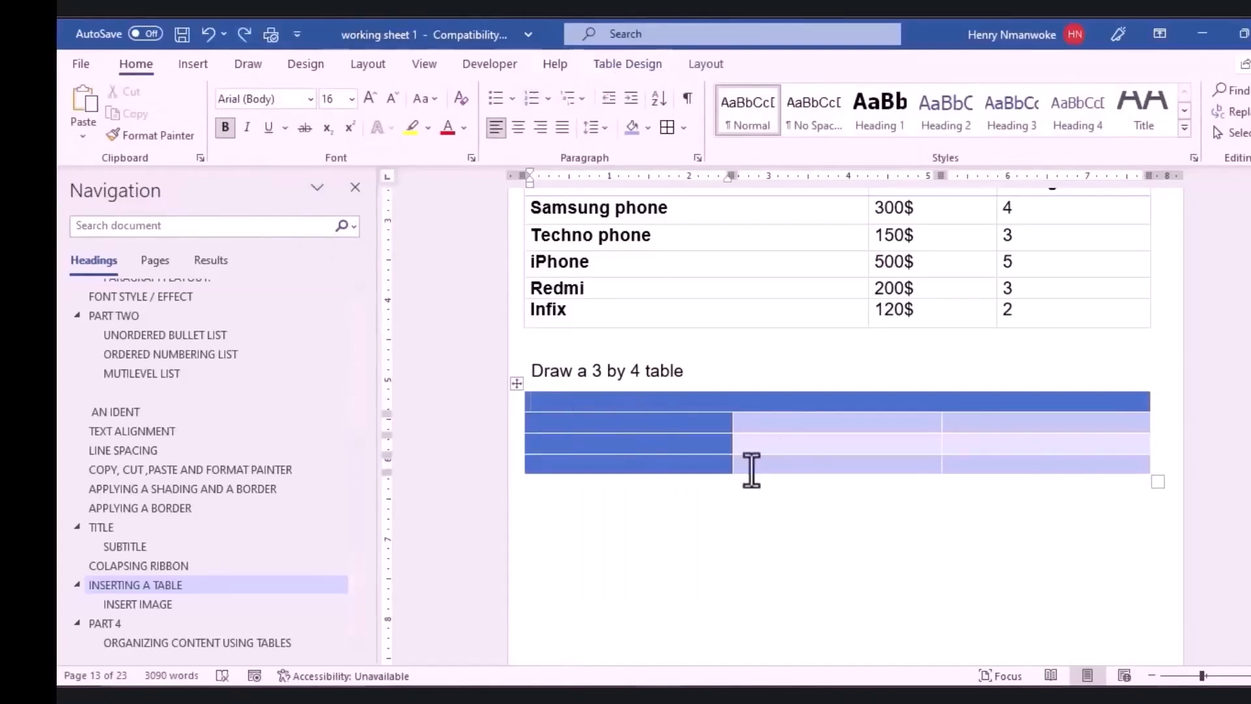
# Replace the blue design of the 3 by 4 table with the first custom style, the light plain grid.
pyautogui.click(612, 69)
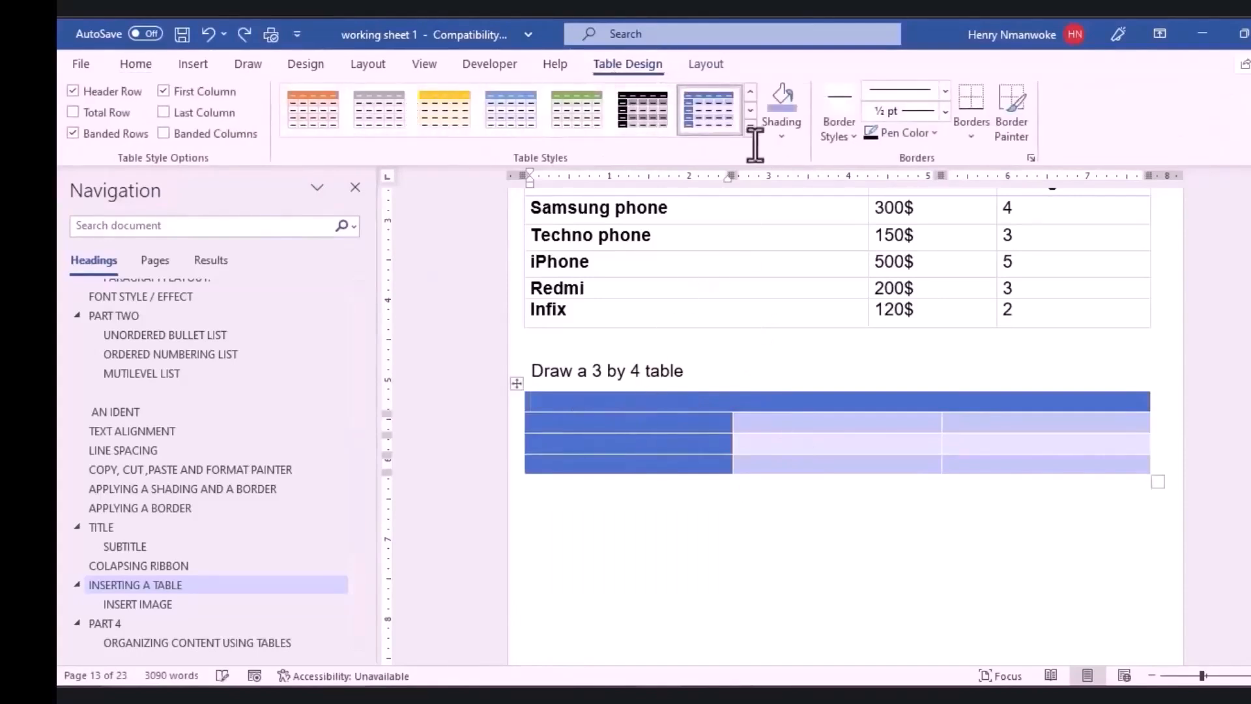
pyautogui.click(750, 90)
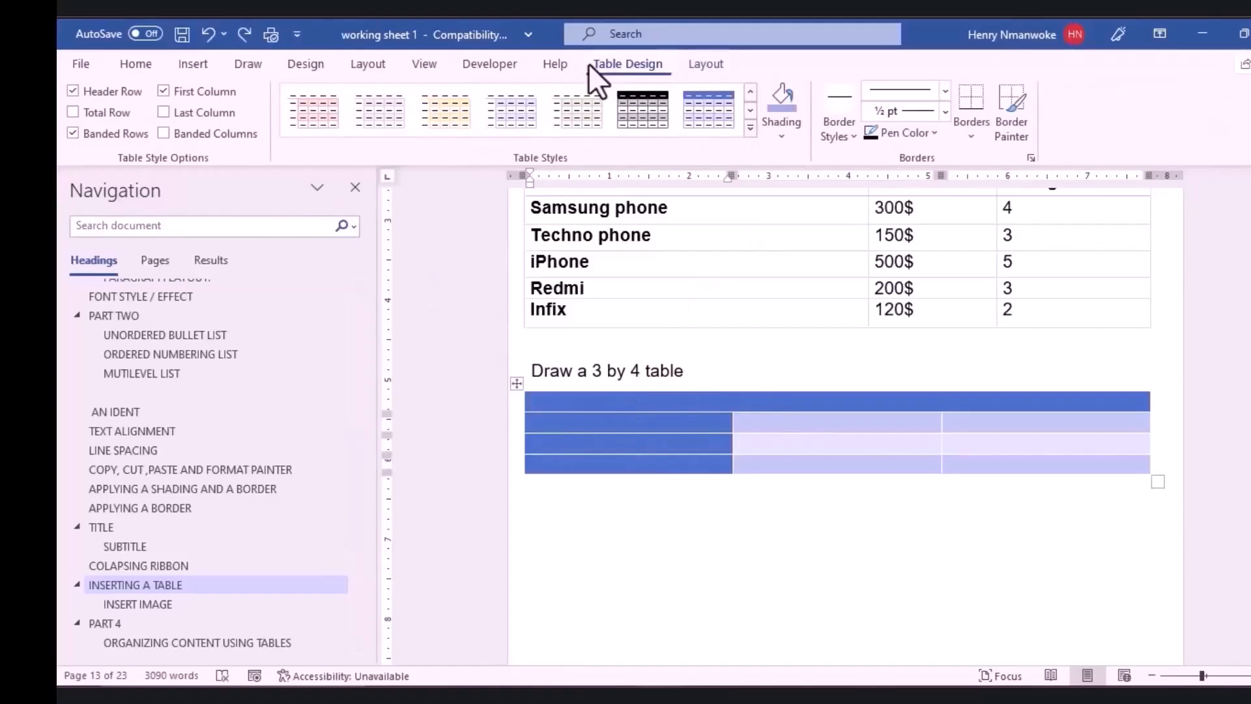
pyautogui.click(748, 92)
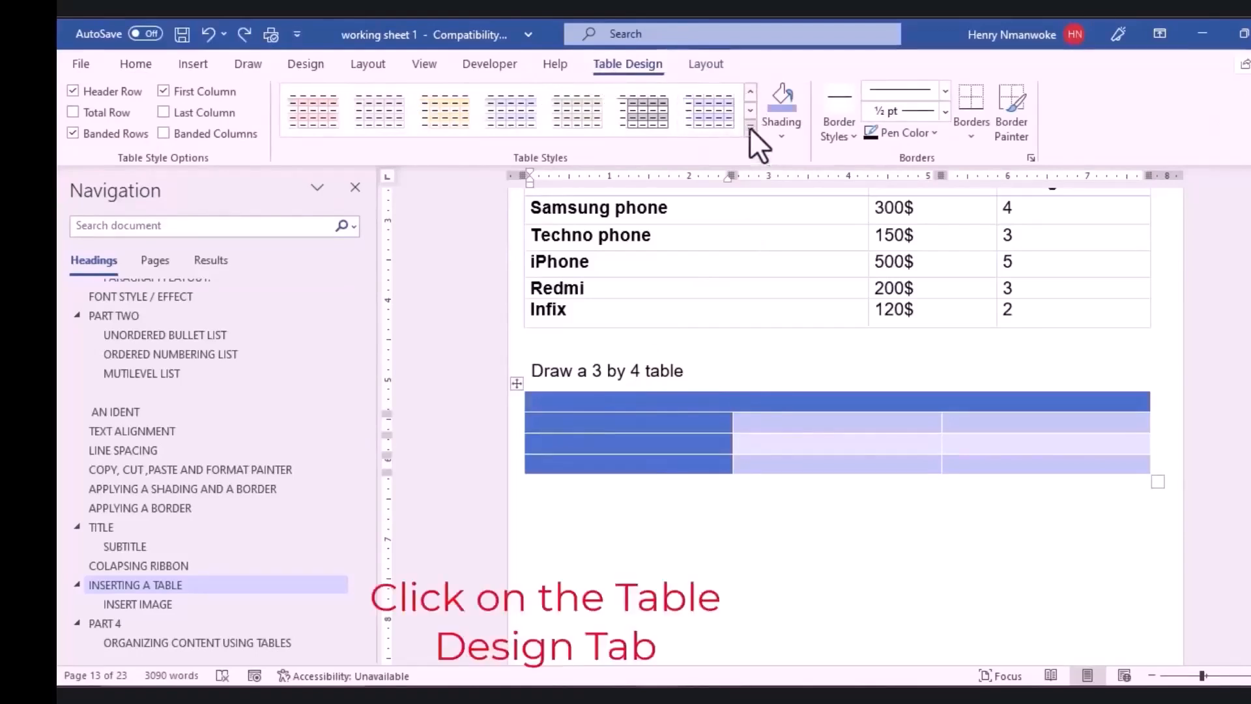
pyautogui.click(750, 127)
pyautogui.click(304, 120)
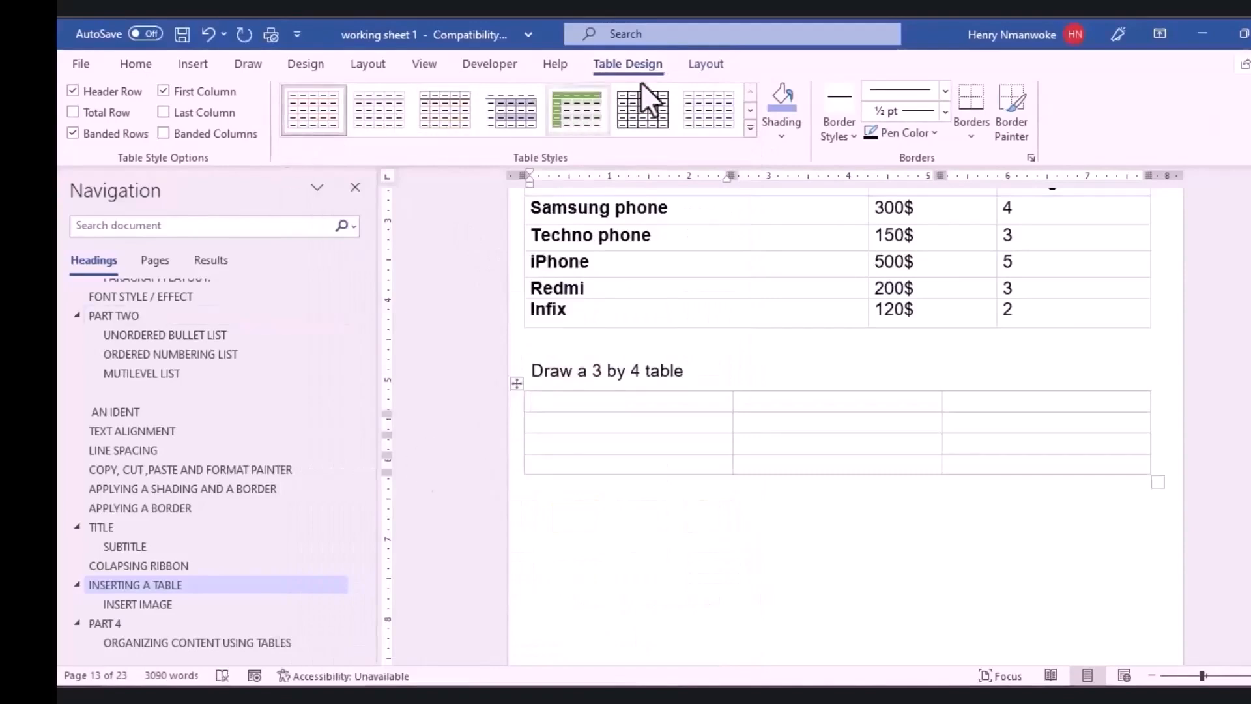
# Erase cell partitions in the 3 by 4 table, joining the first column's top two cells and the third column's middle two cells.
pyautogui.click(695, 70)
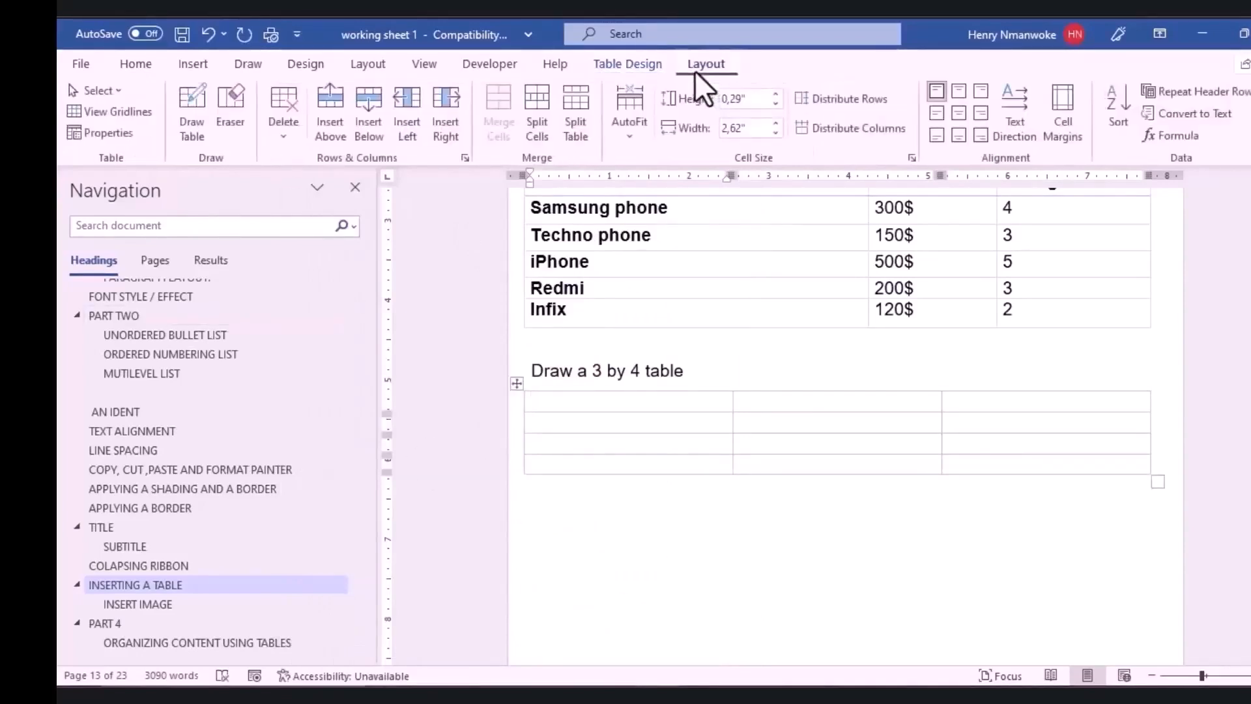
pyautogui.click(225, 124)
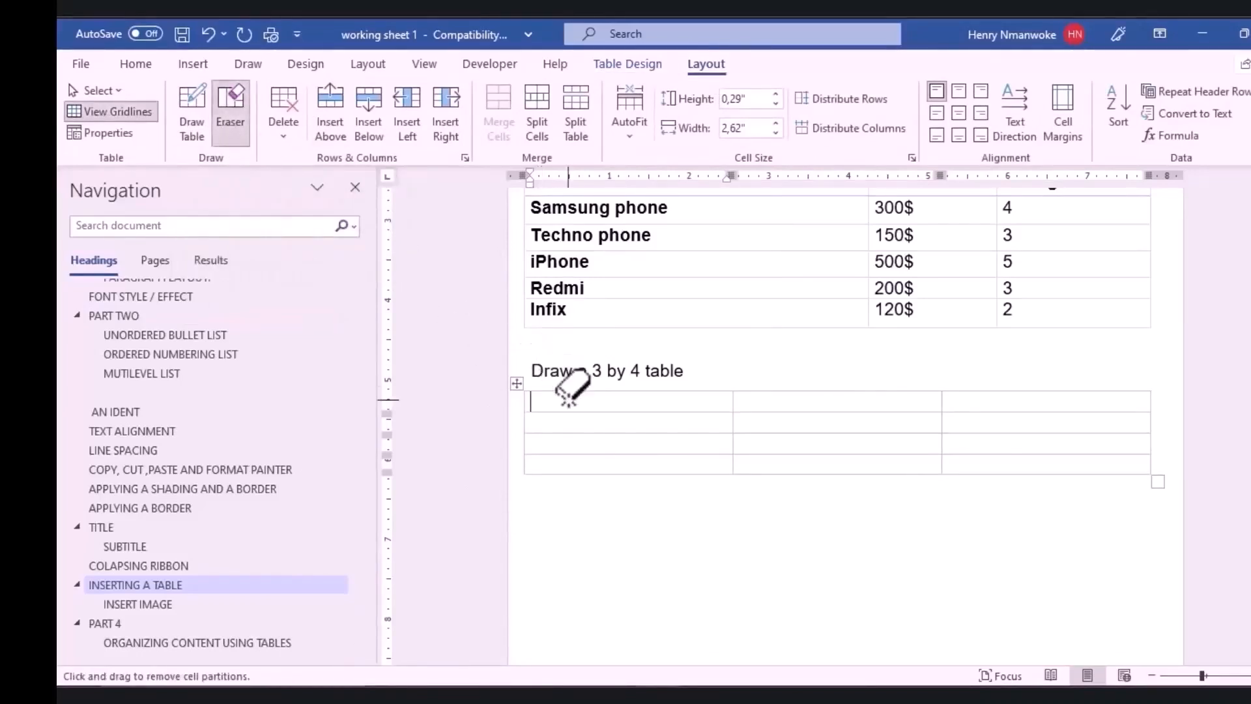
pyautogui.click(703, 433)
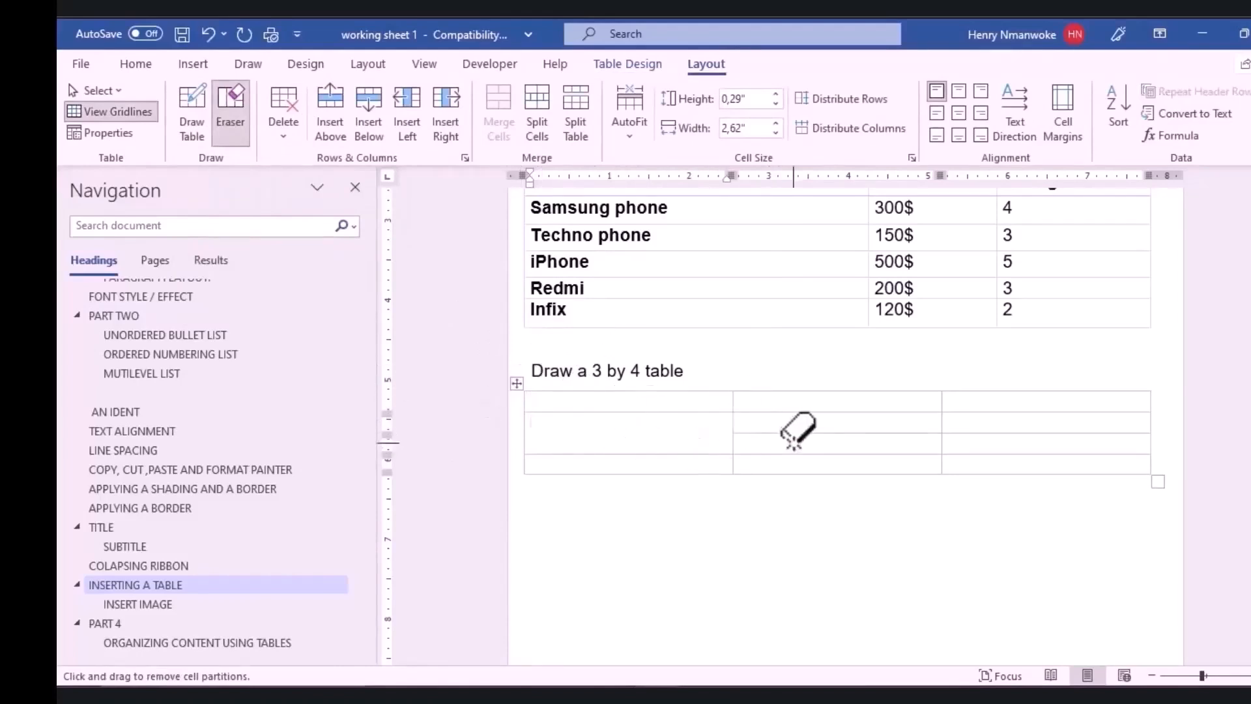
pyautogui.click(941, 444)
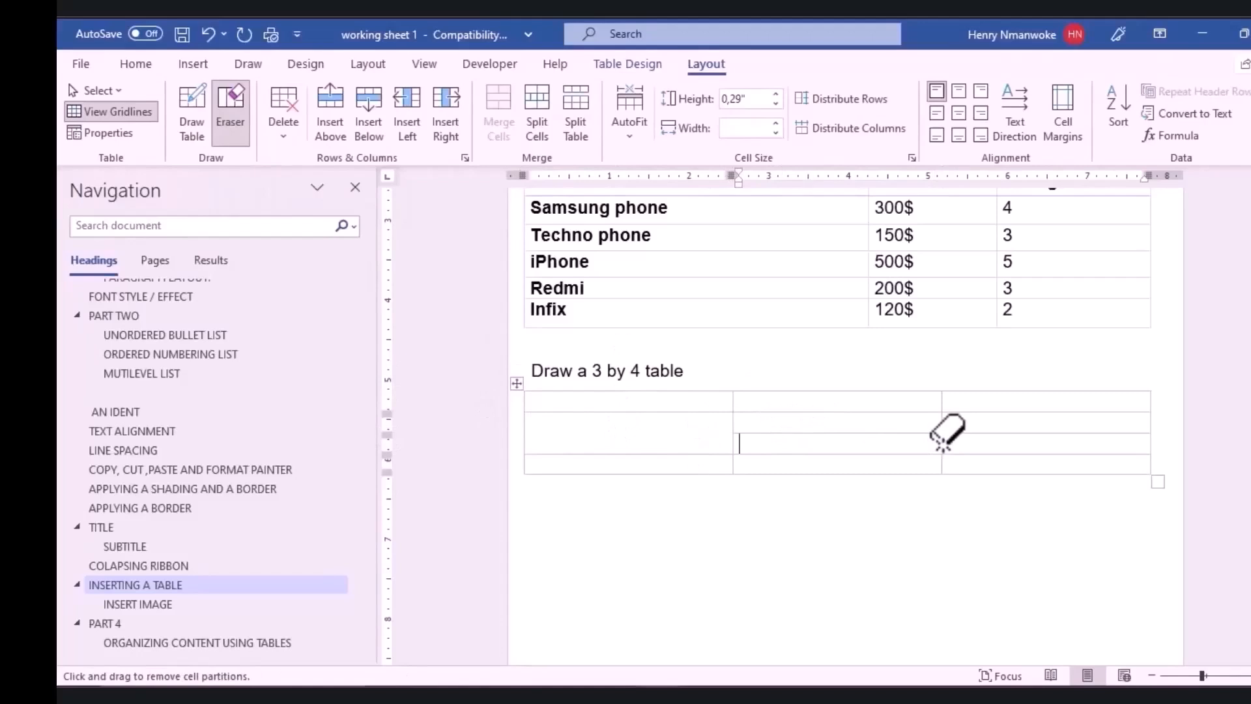
pyautogui.click(941, 443)
pyautogui.click(942, 401)
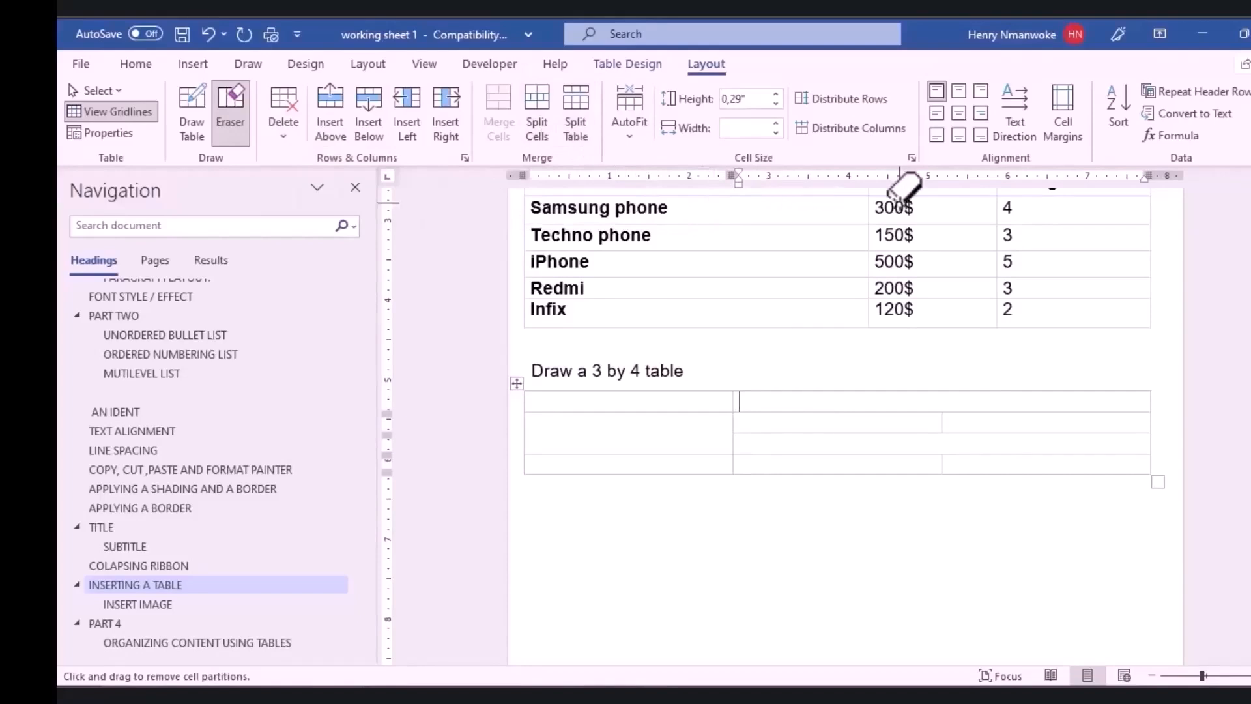
pyautogui.click(767, 405)
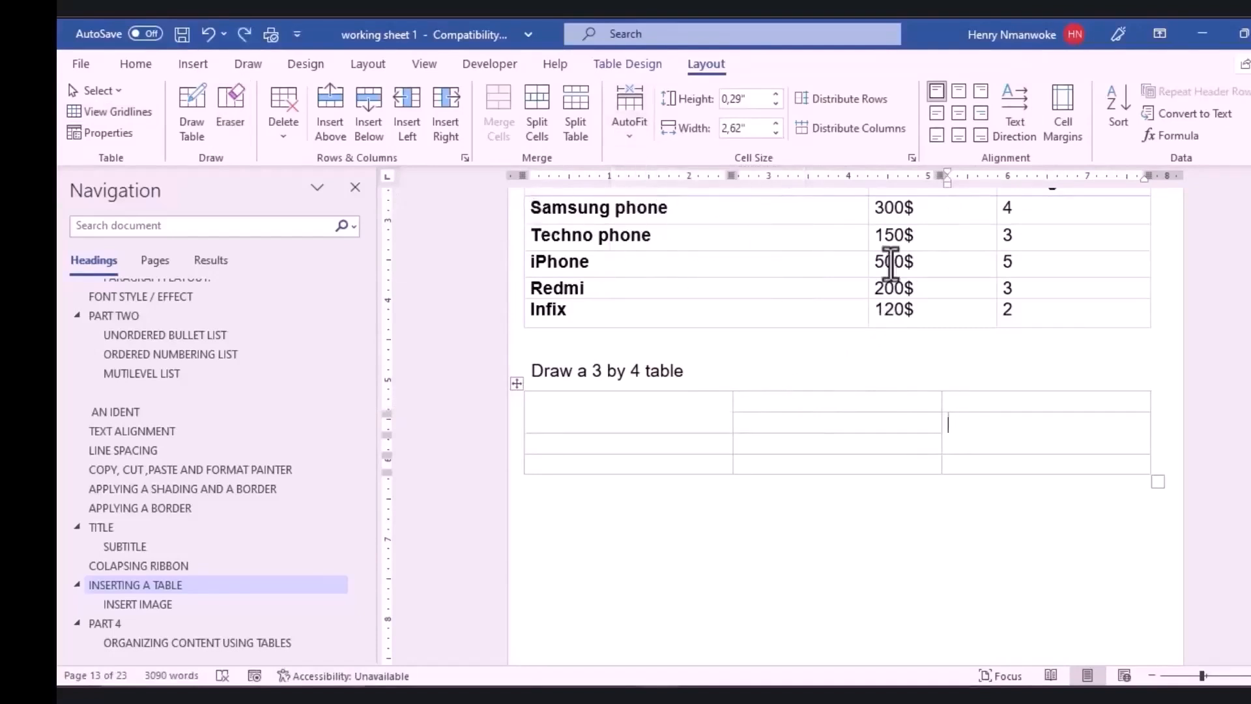
# AutoFit the product price table to its contents, and refit it to the window.
pyautogui.scroll(2, 837, 391)
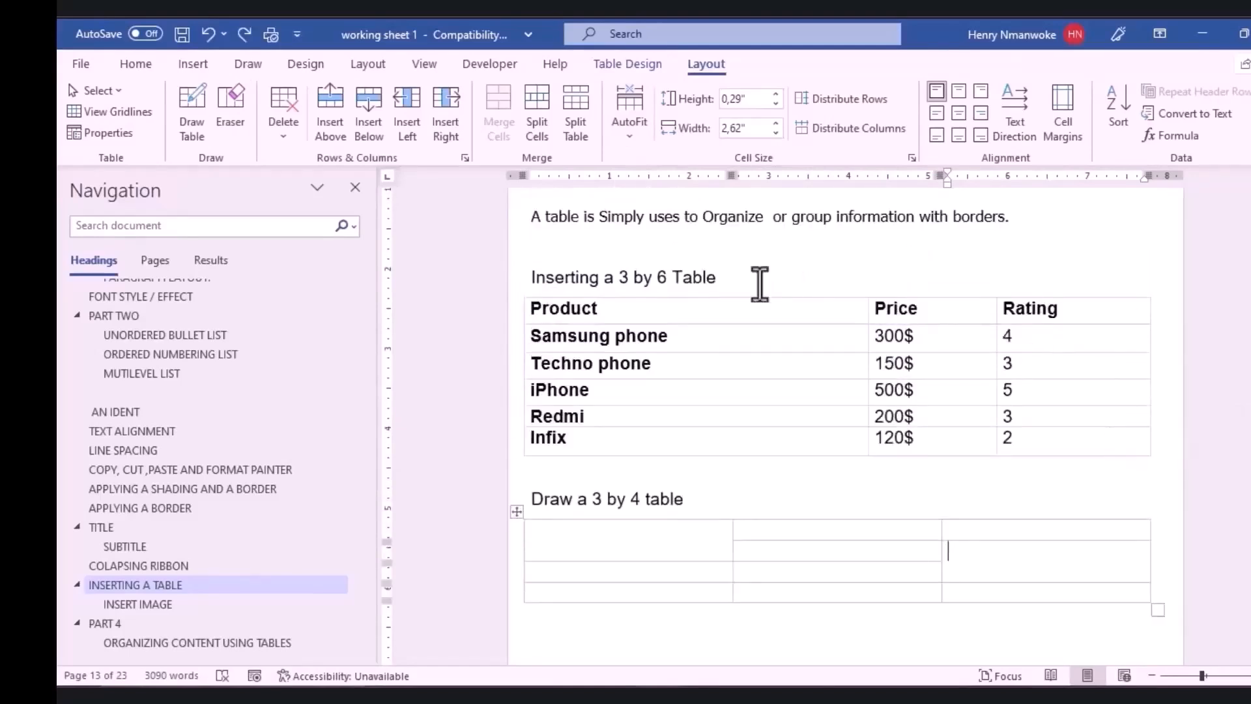
pyautogui.click(529, 288)
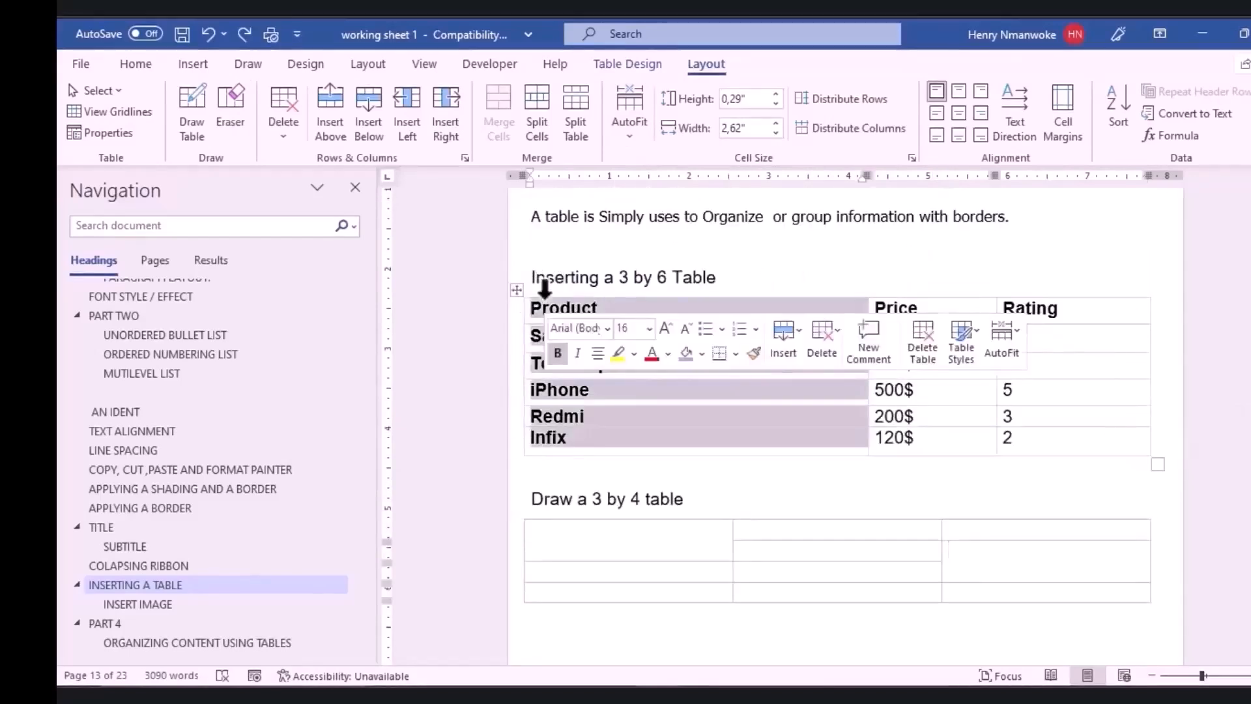
pyautogui.click(628, 141)
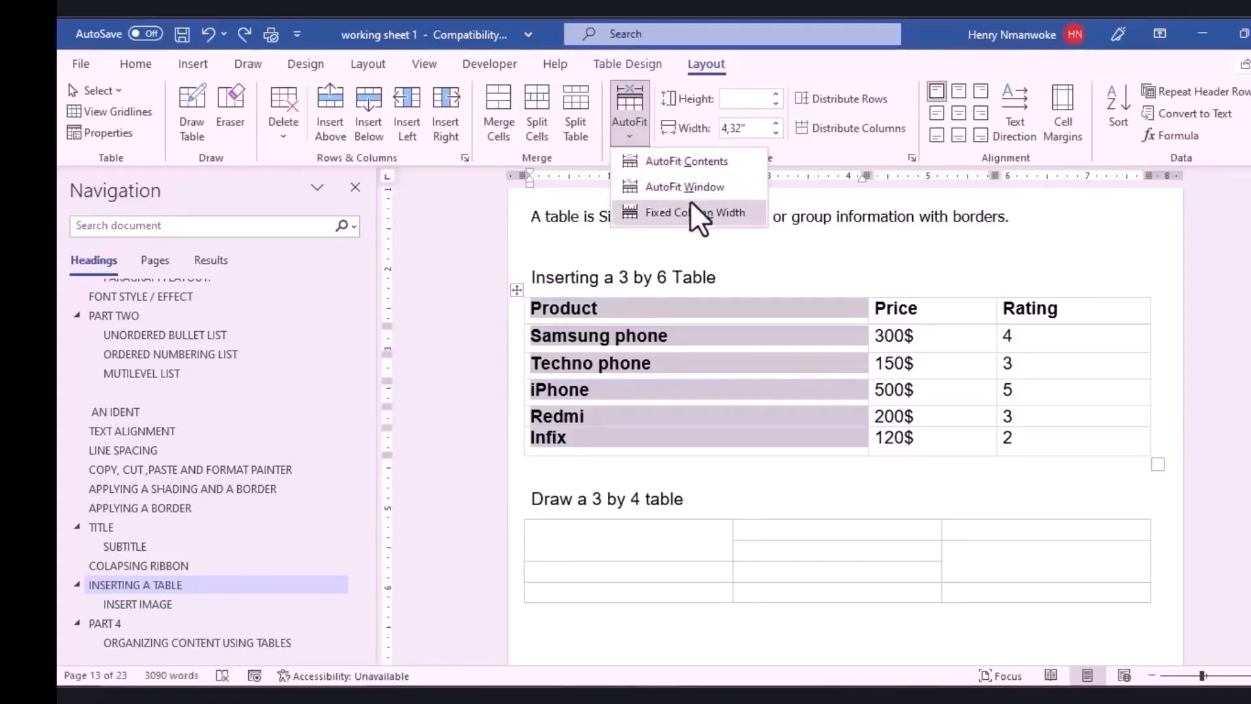
pyautogui.click(680, 163)
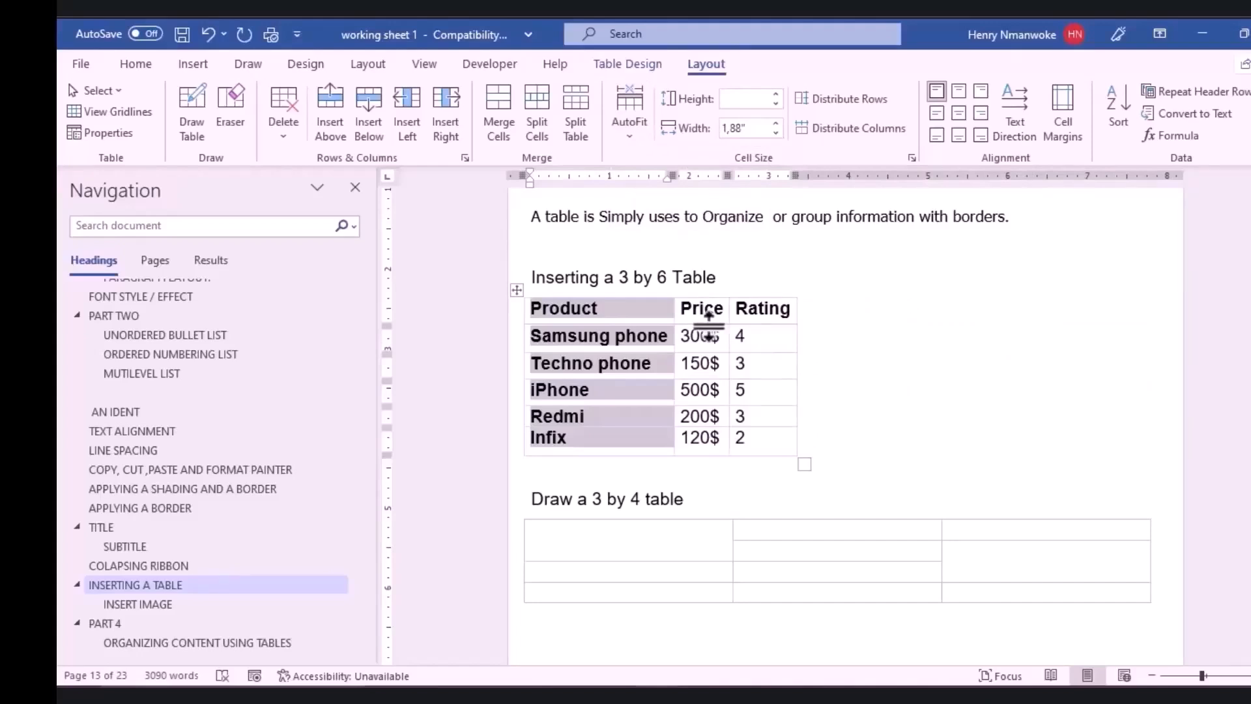
pyautogui.click(625, 138)
pyautogui.click(642, 189)
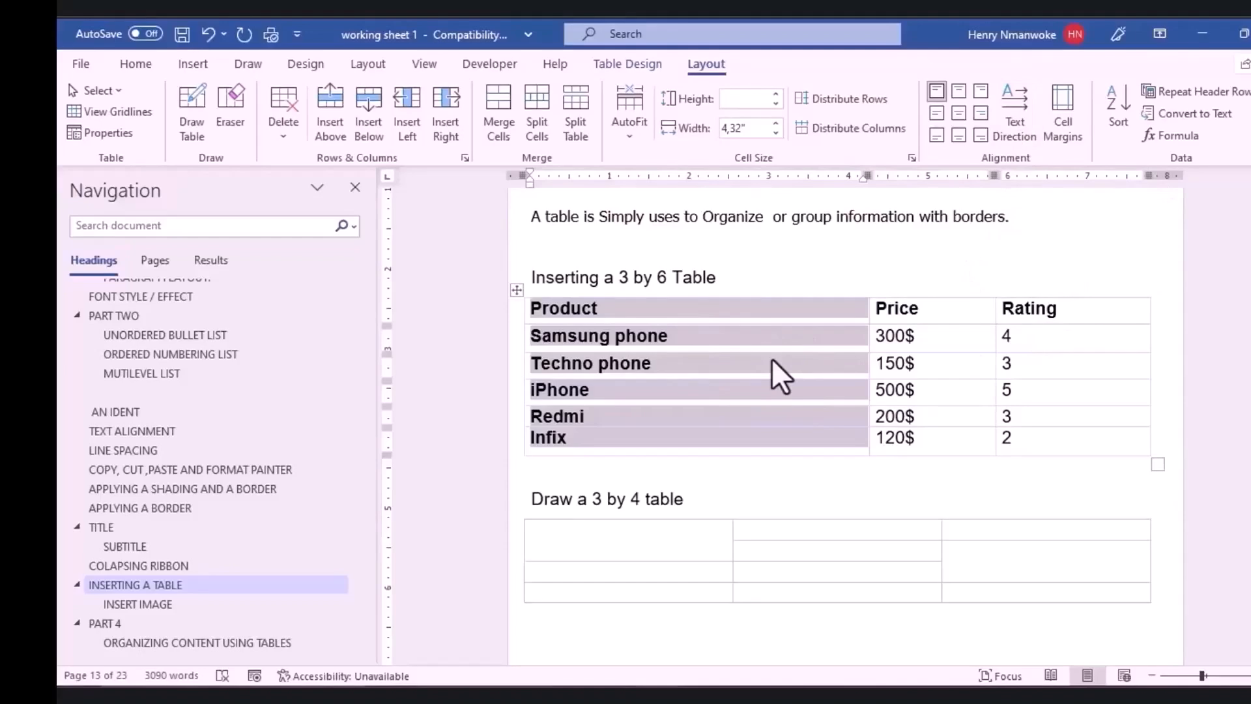
# Align all cells of the product table centre-left after trying the top-centre and top-right alignments.
pyautogui.moveTo(1249, 443); pyautogui.dragTo(1250, 444)
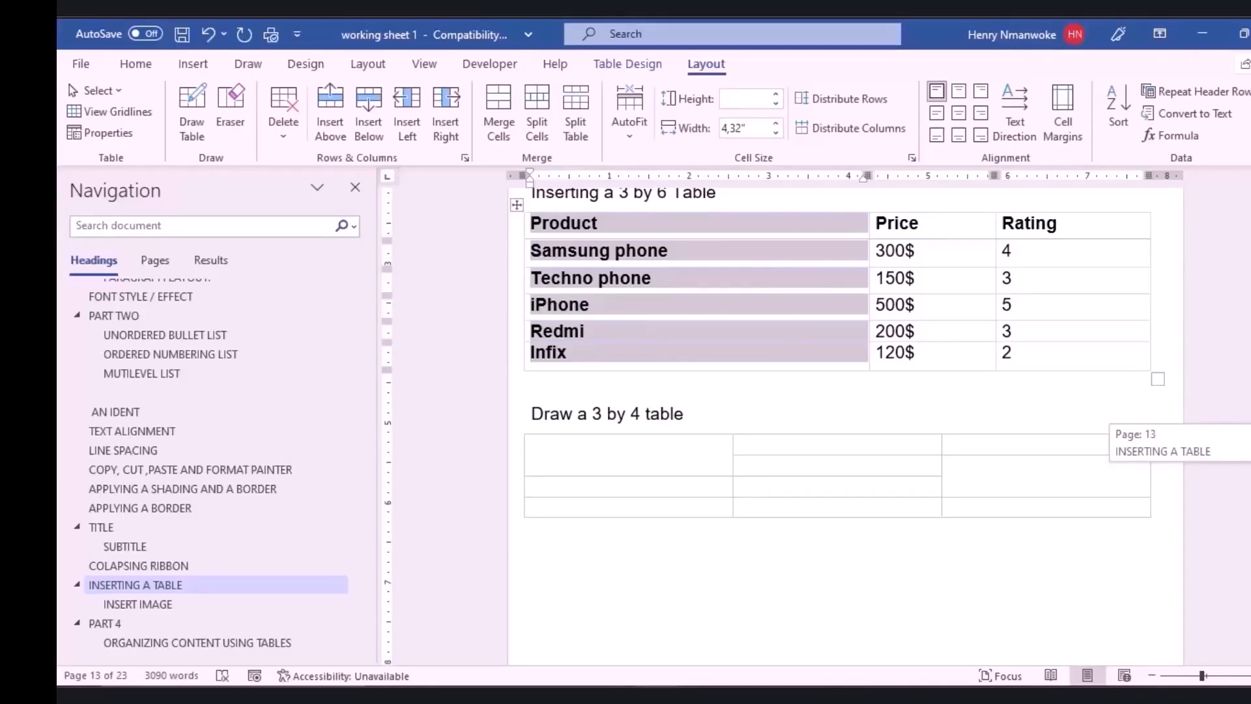
pyautogui.click(837, 576)
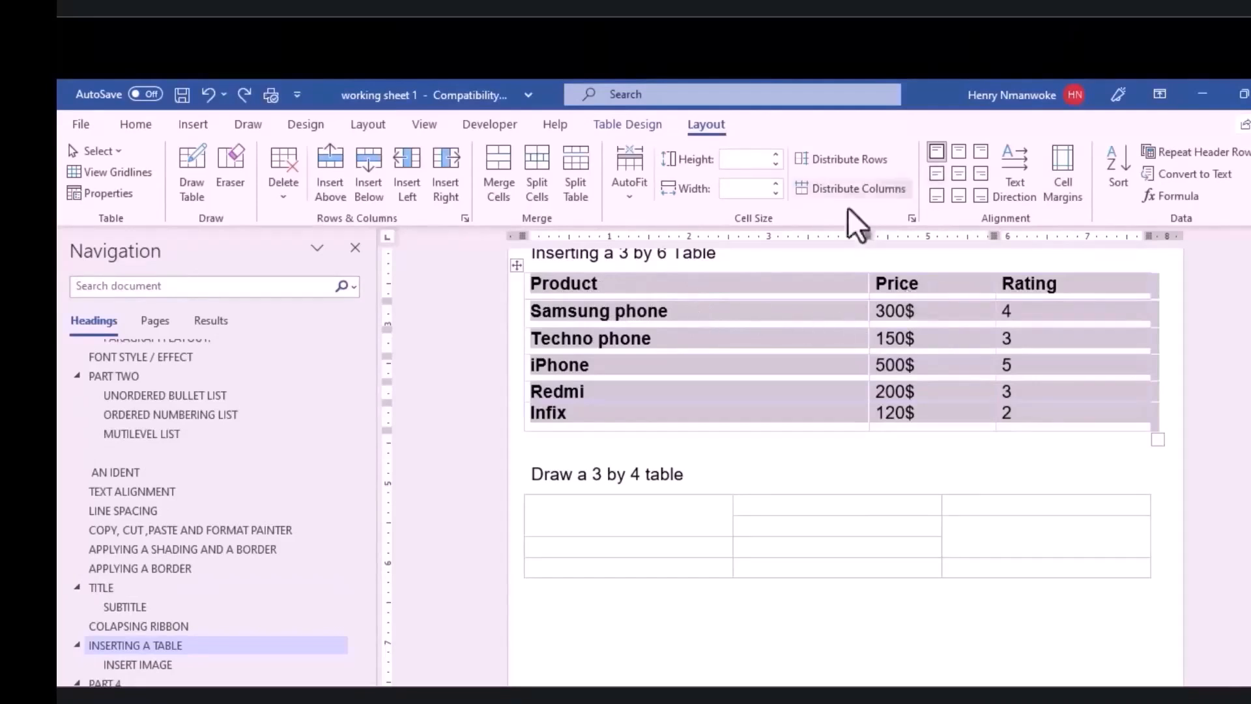
pyautogui.click(958, 151)
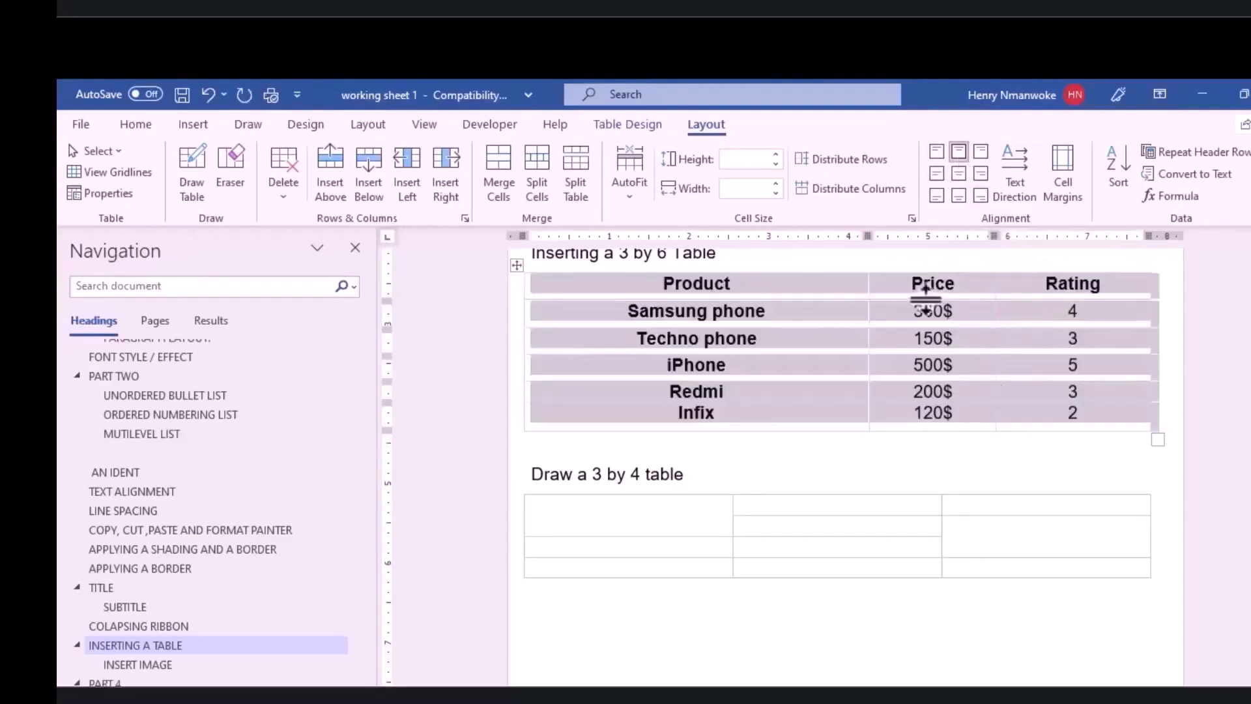
pyautogui.click(981, 147)
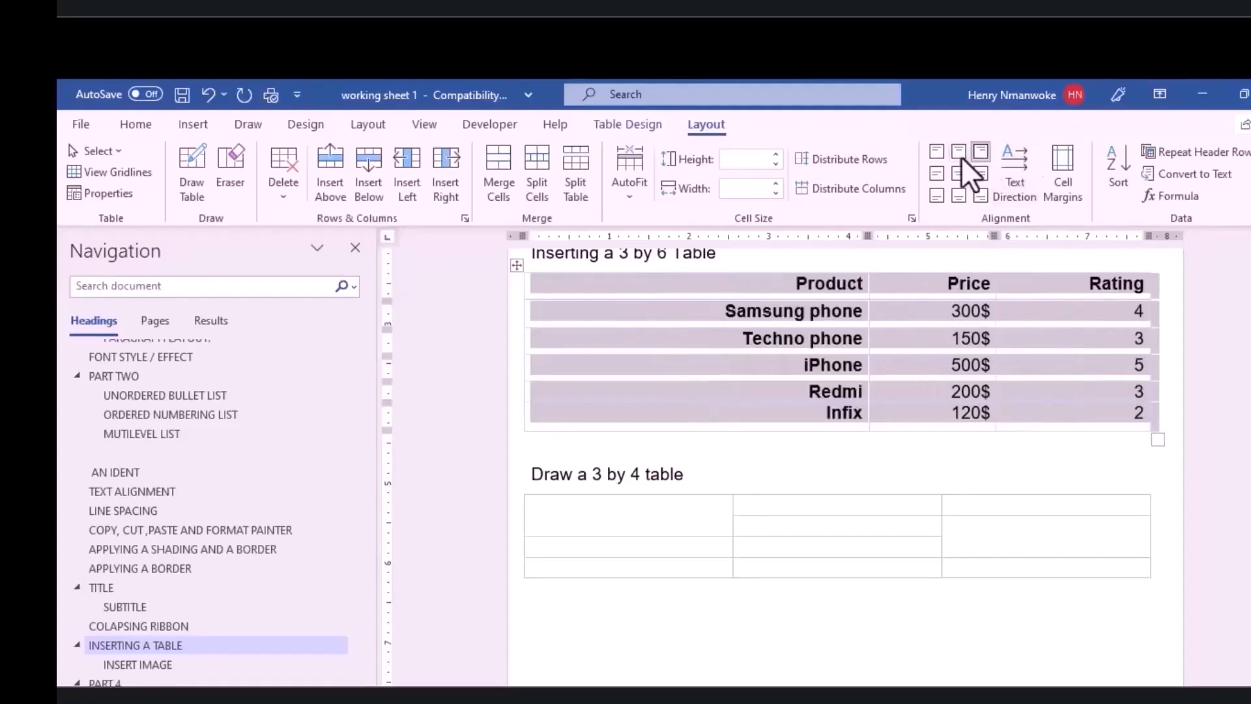
pyautogui.click(937, 173)
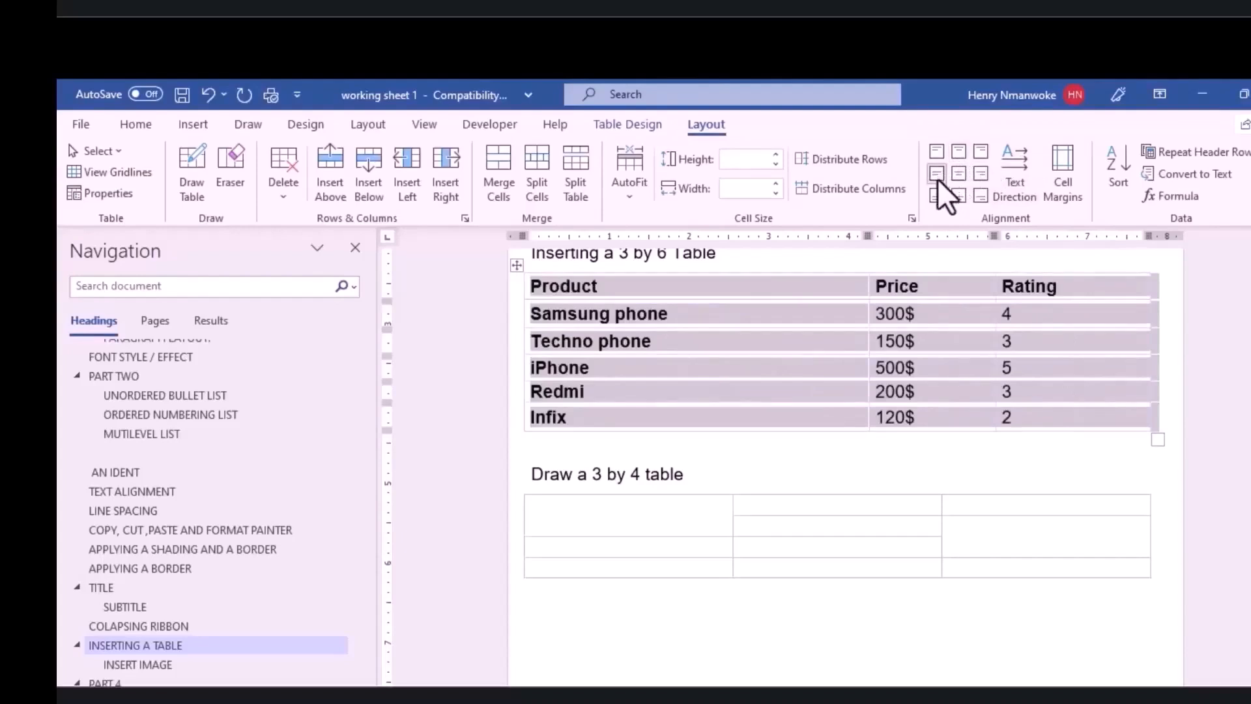
# Try the downward and upward vertical text directions on the product table's cells, and return the text to horizontal.
pyautogui.click(1014, 179)
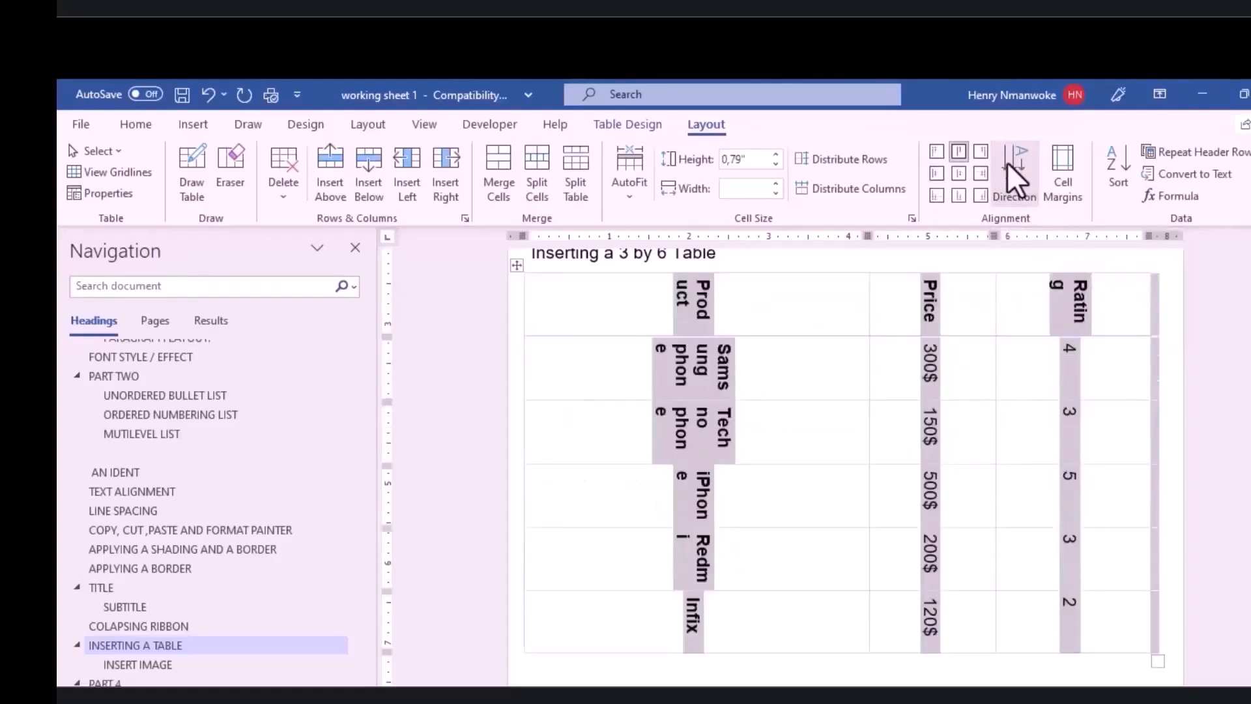
pyautogui.click(1008, 164)
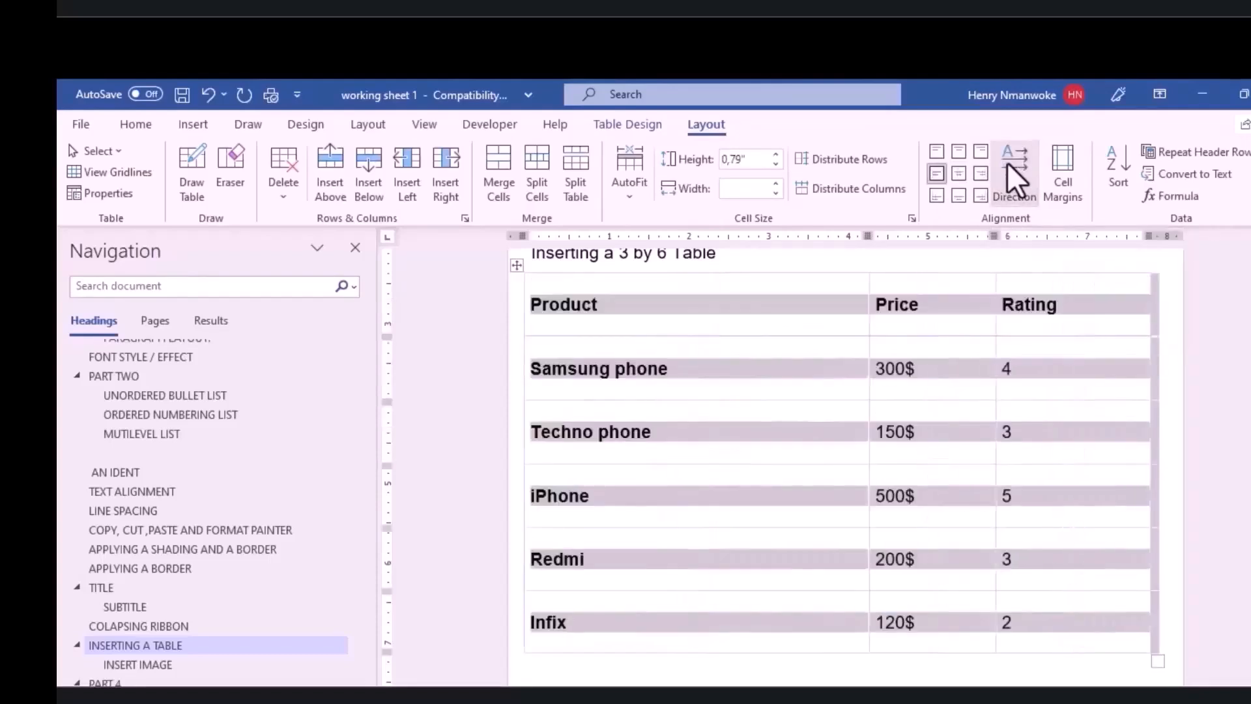
pyautogui.click(1007, 162)
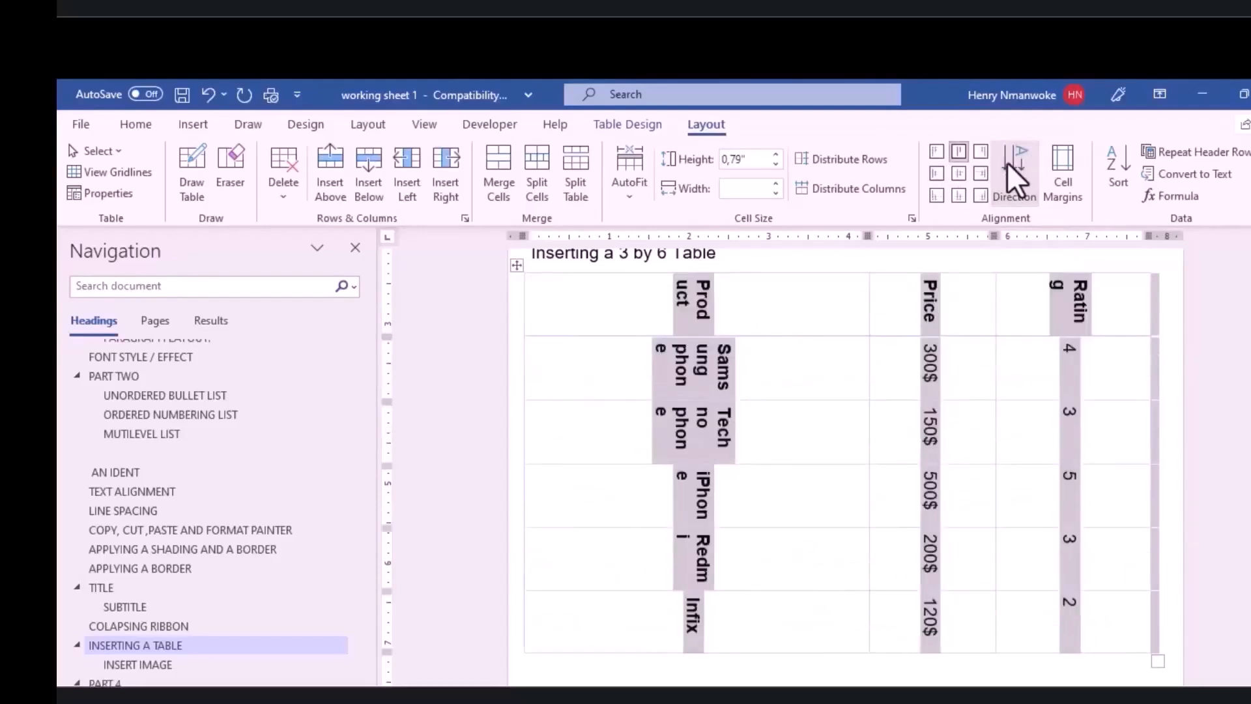
pyautogui.click(1006, 162)
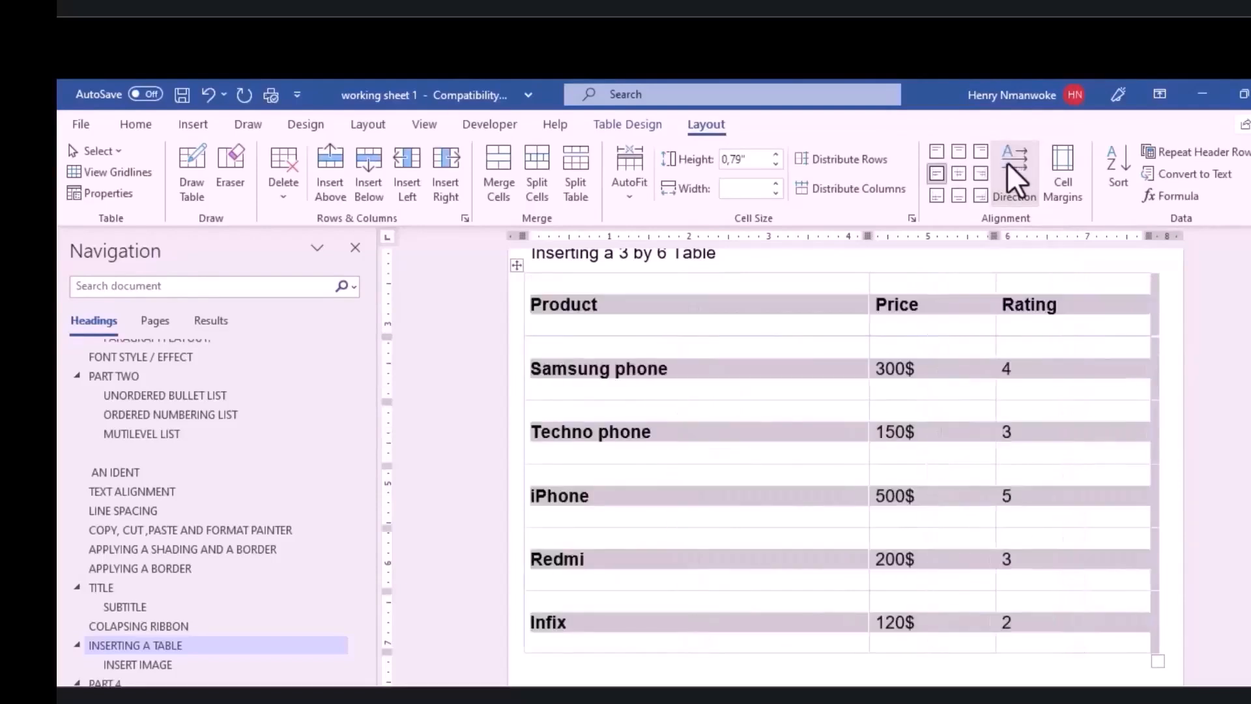
pyautogui.click(1007, 162)
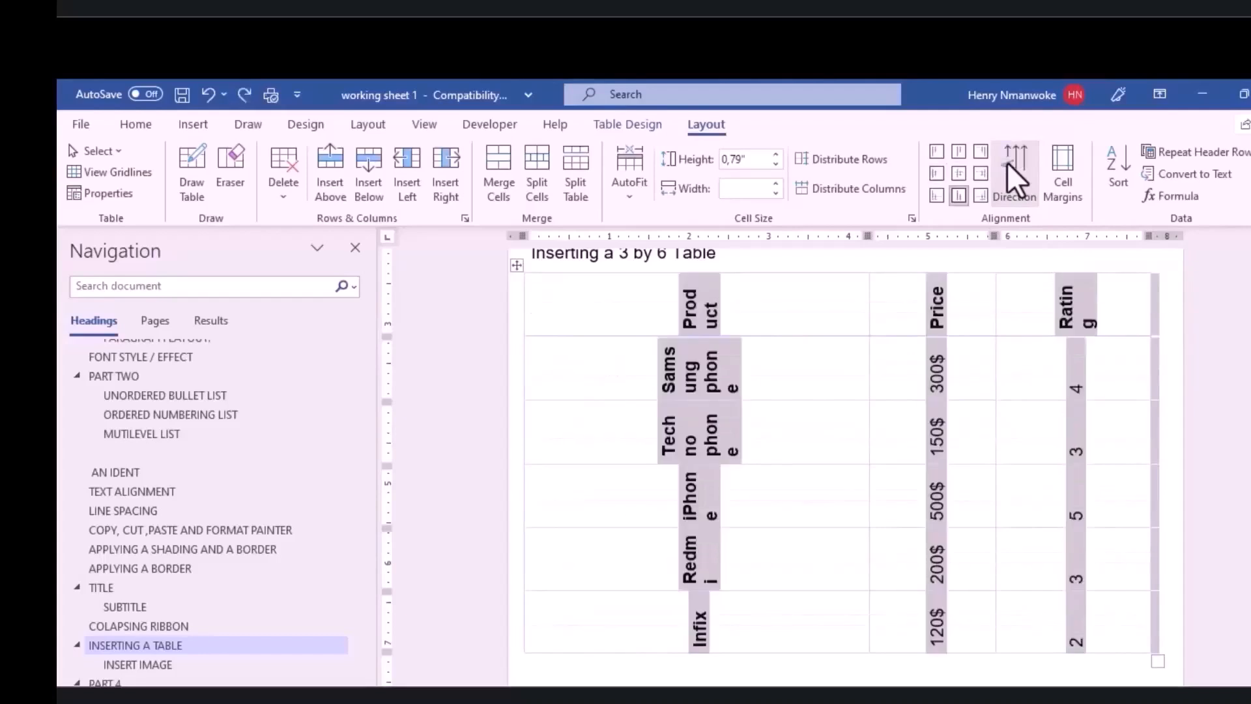
pyautogui.click(1007, 162)
pyautogui.click(1006, 162)
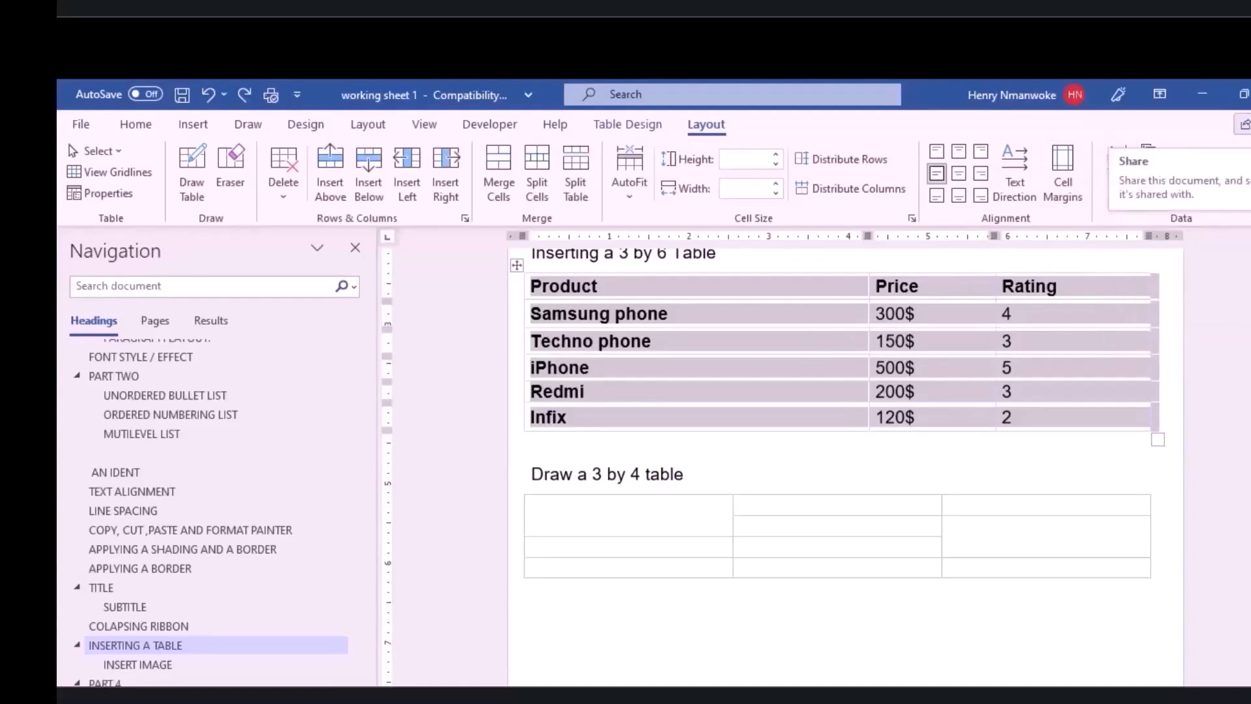
# Convert the product table to text separated with paragraph marks, and undo the conversion.
pyautogui.click(1160, 177)
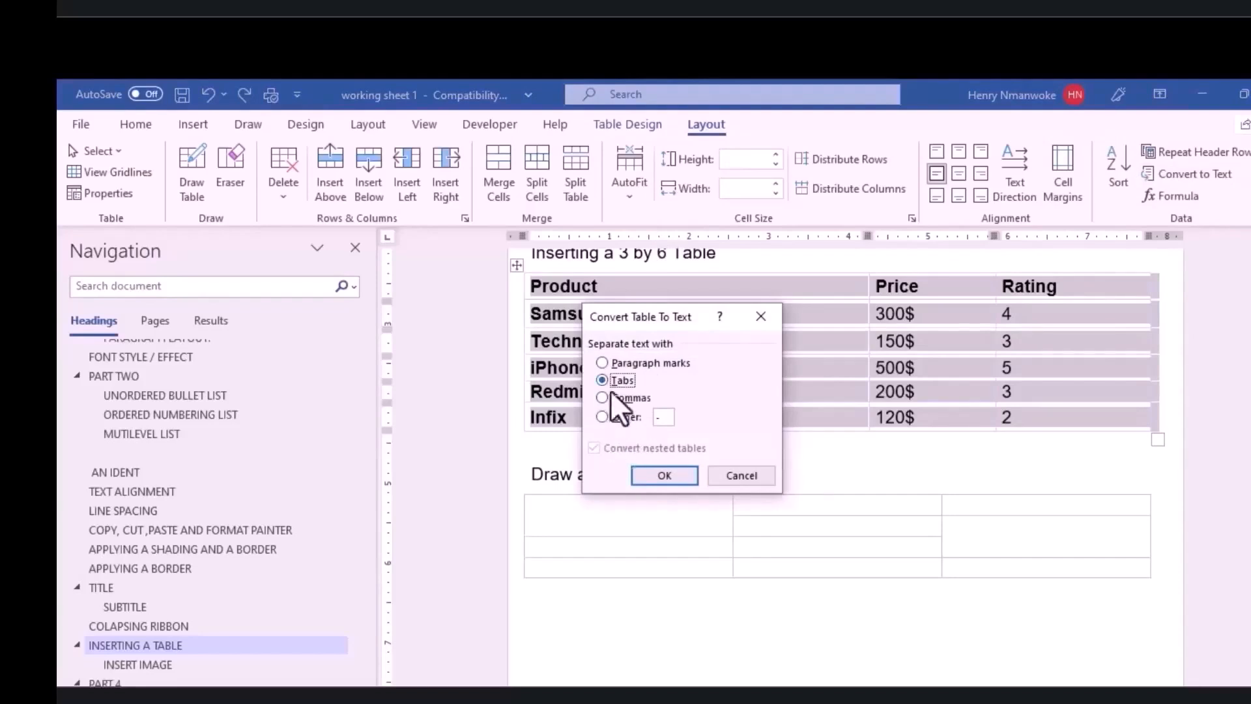
pyautogui.click(600, 364)
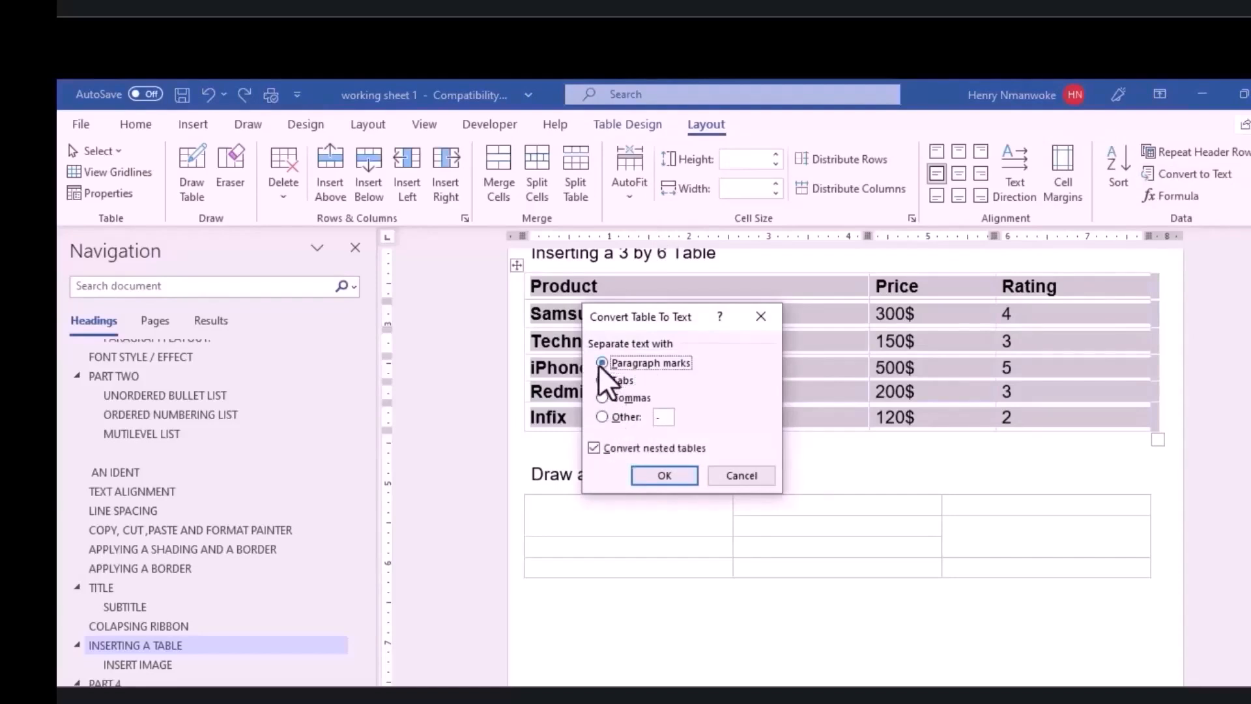
pyautogui.click(640, 482)
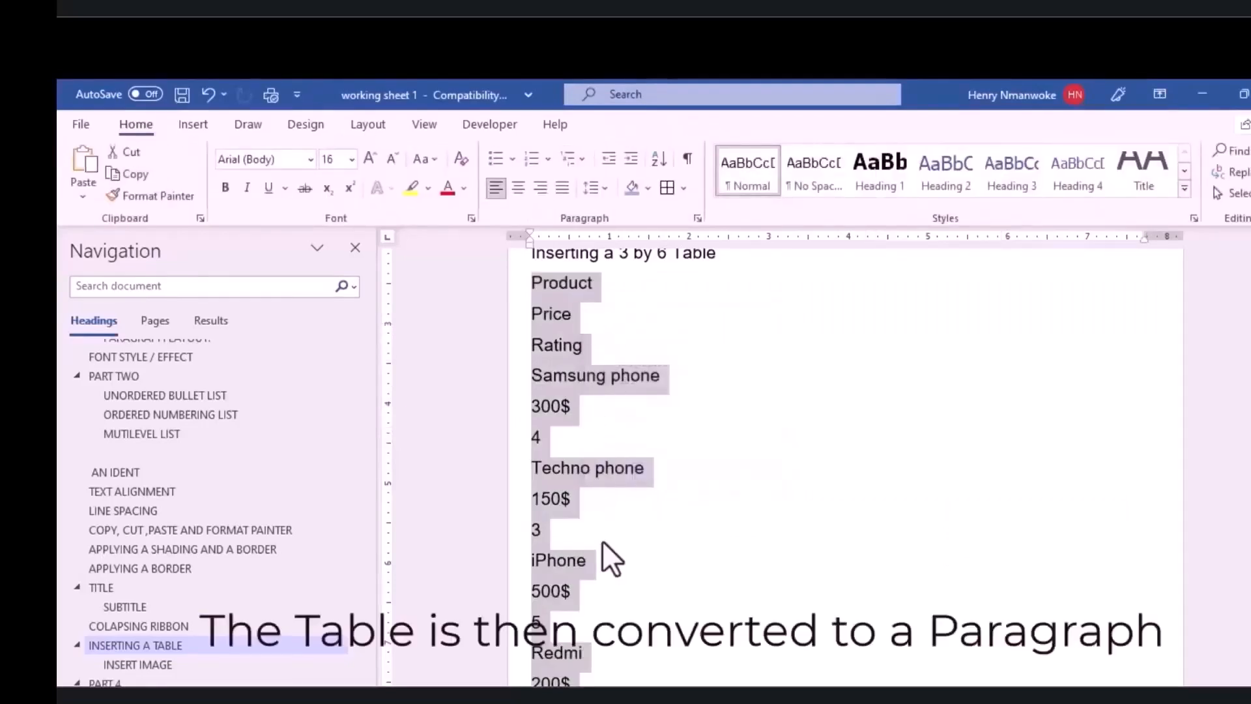
pyautogui.hotkey('ctrl', 'z')
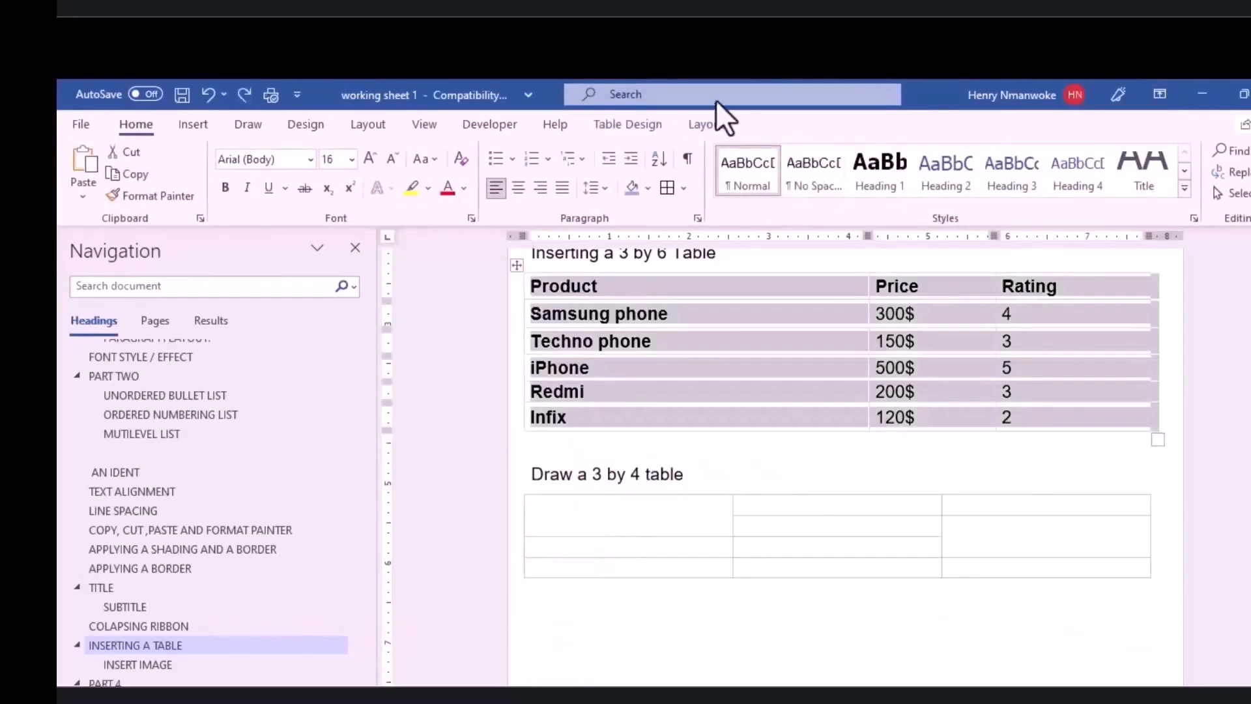
# Convert the product table to text separated with tabs.
pyautogui.click(707, 125)
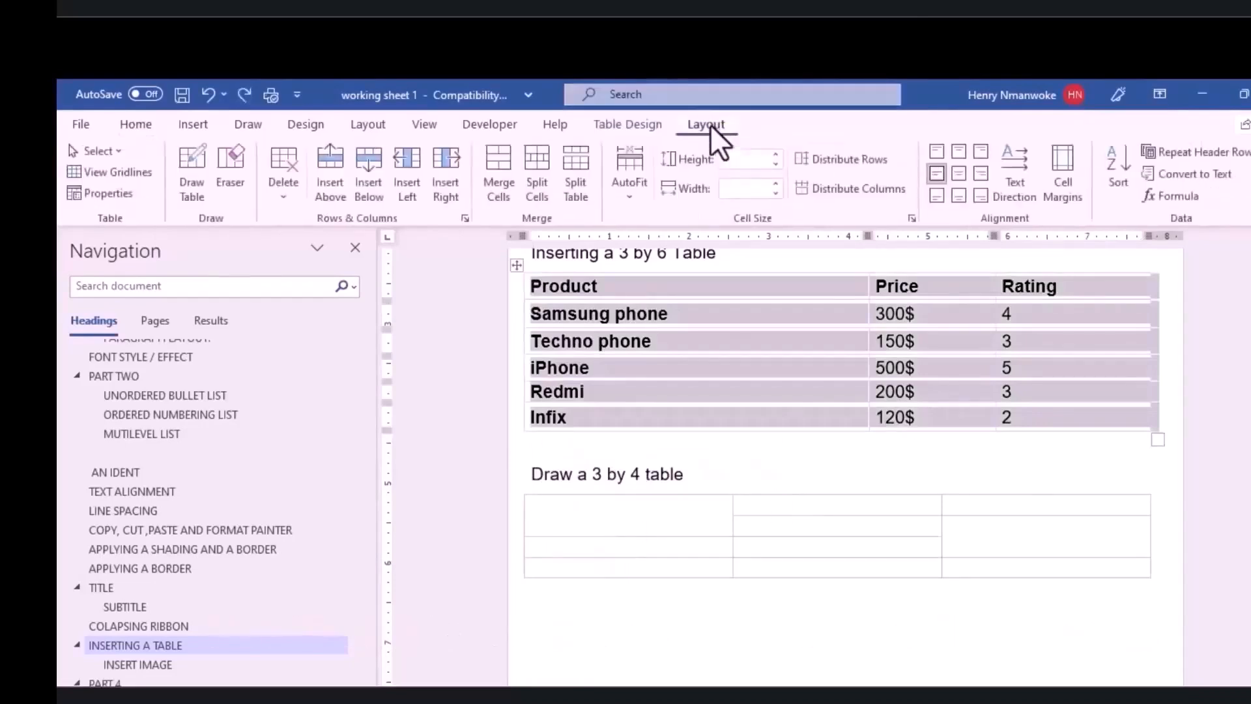
pyautogui.click(1193, 175)
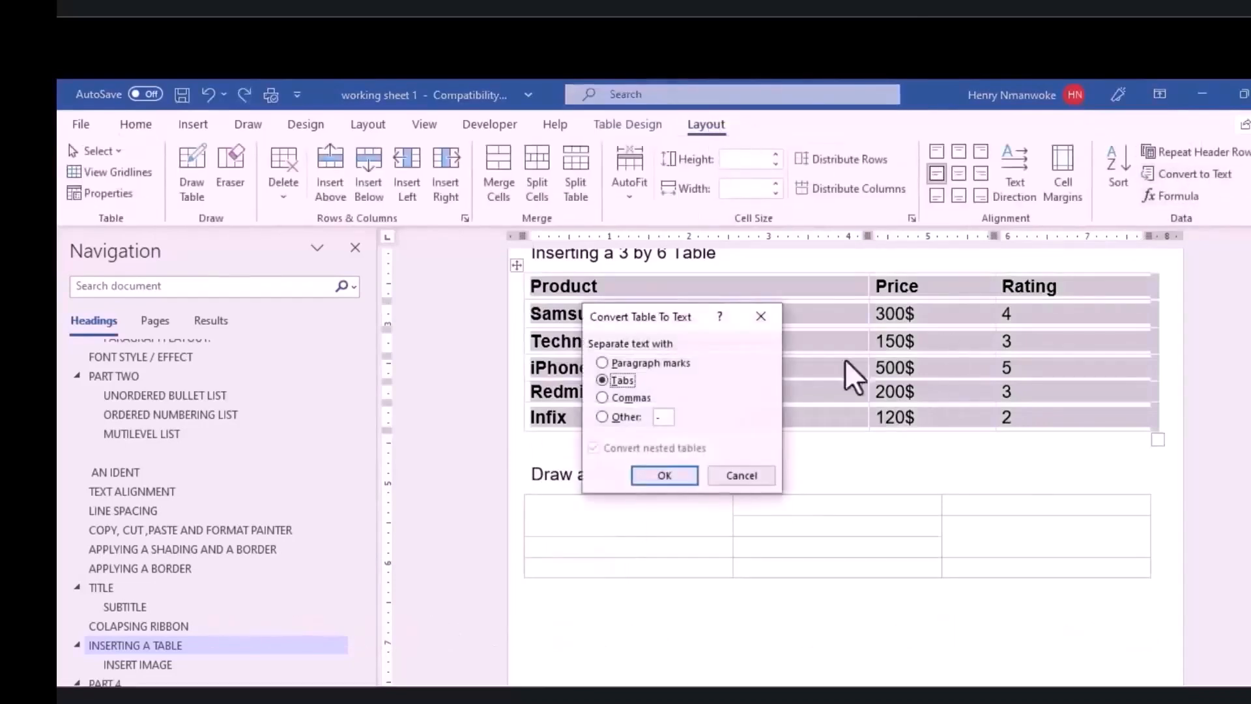
pyautogui.click(659, 475)
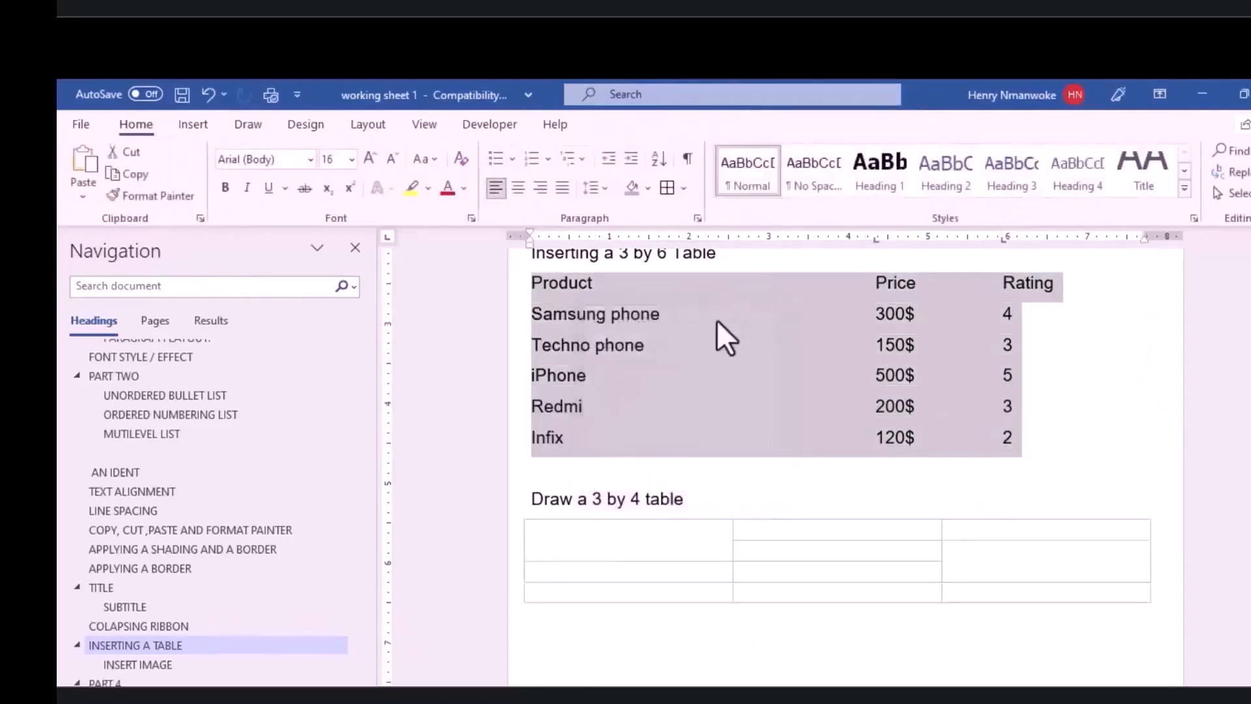
pyautogui.click(719, 345)
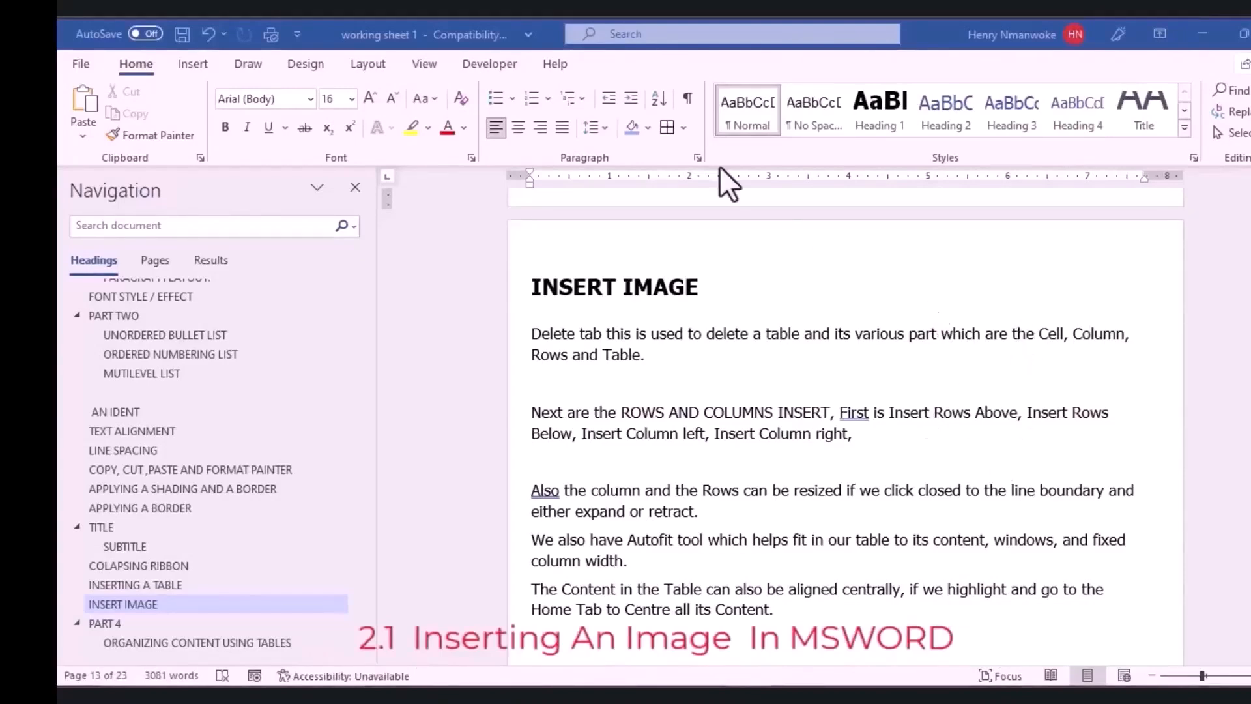
# Insert the Minerve picture from this device's Pictures folder at the INSERT IMAGE heading.
pyautogui.click(193, 65)
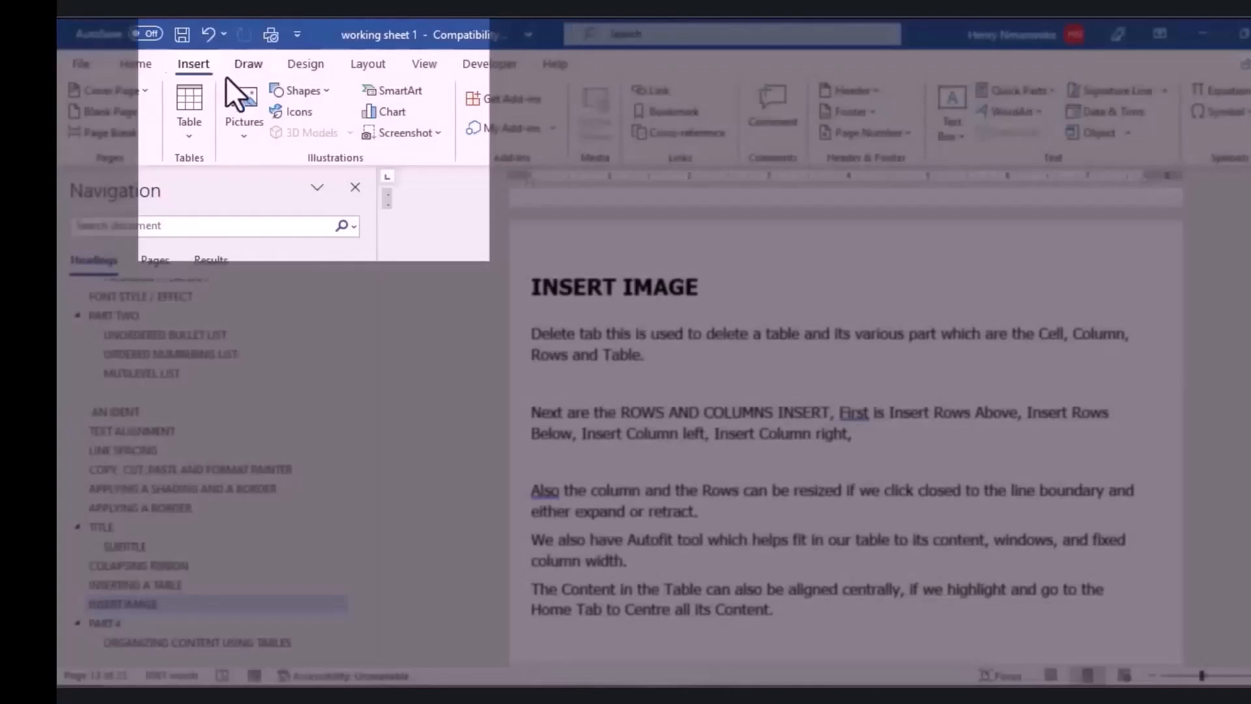
pyautogui.click(245, 135)
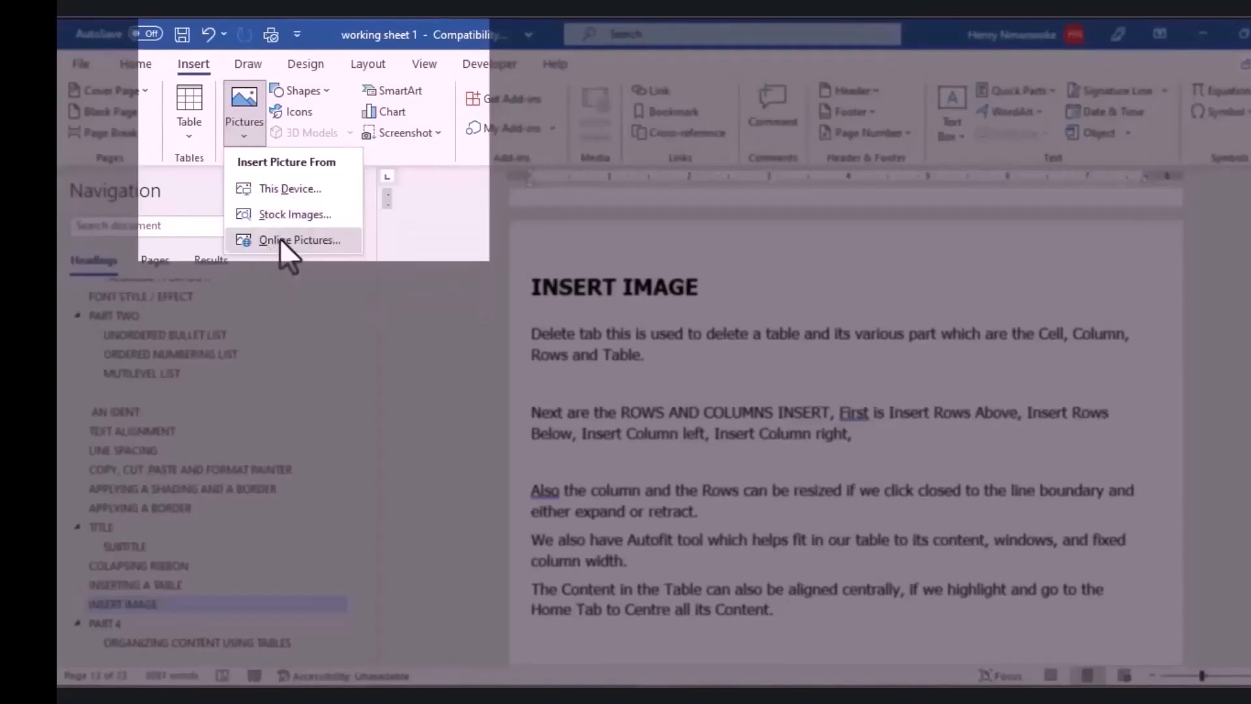
pyautogui.click(279, 190)
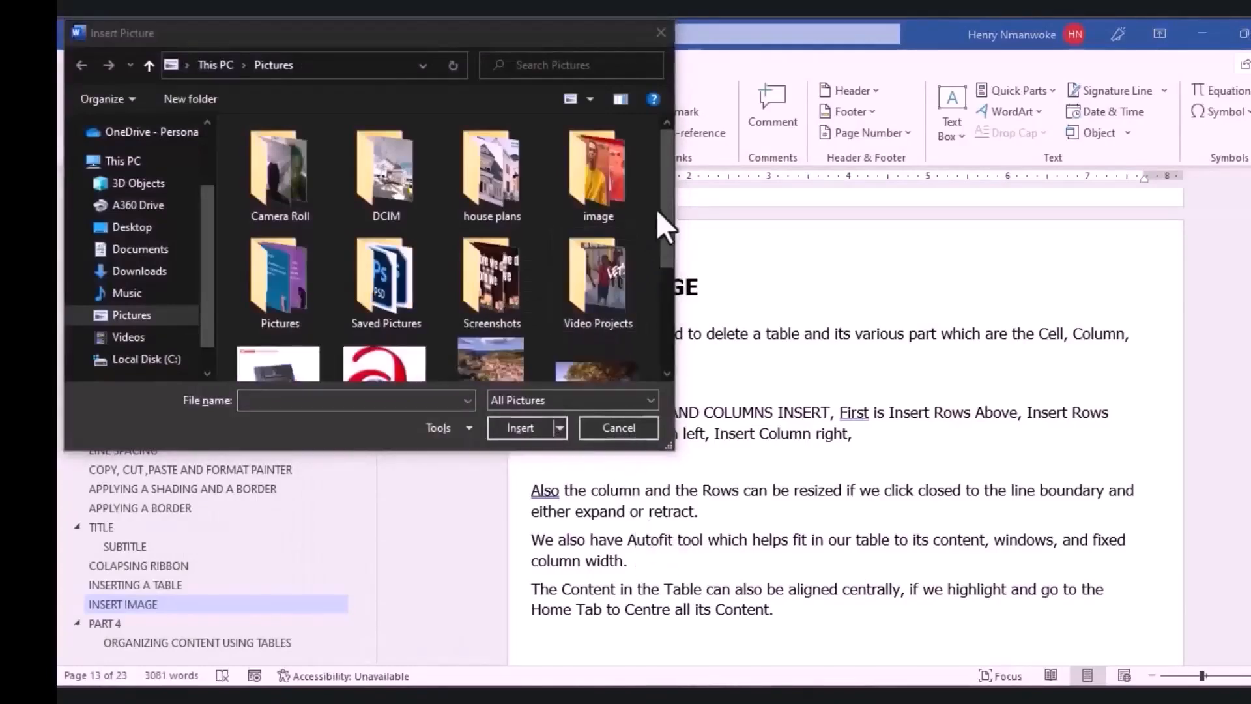
pyautogui.click(663, 186)
pyautogui.moveTo(663, 187); pyautogui.dragTo(667, 250)
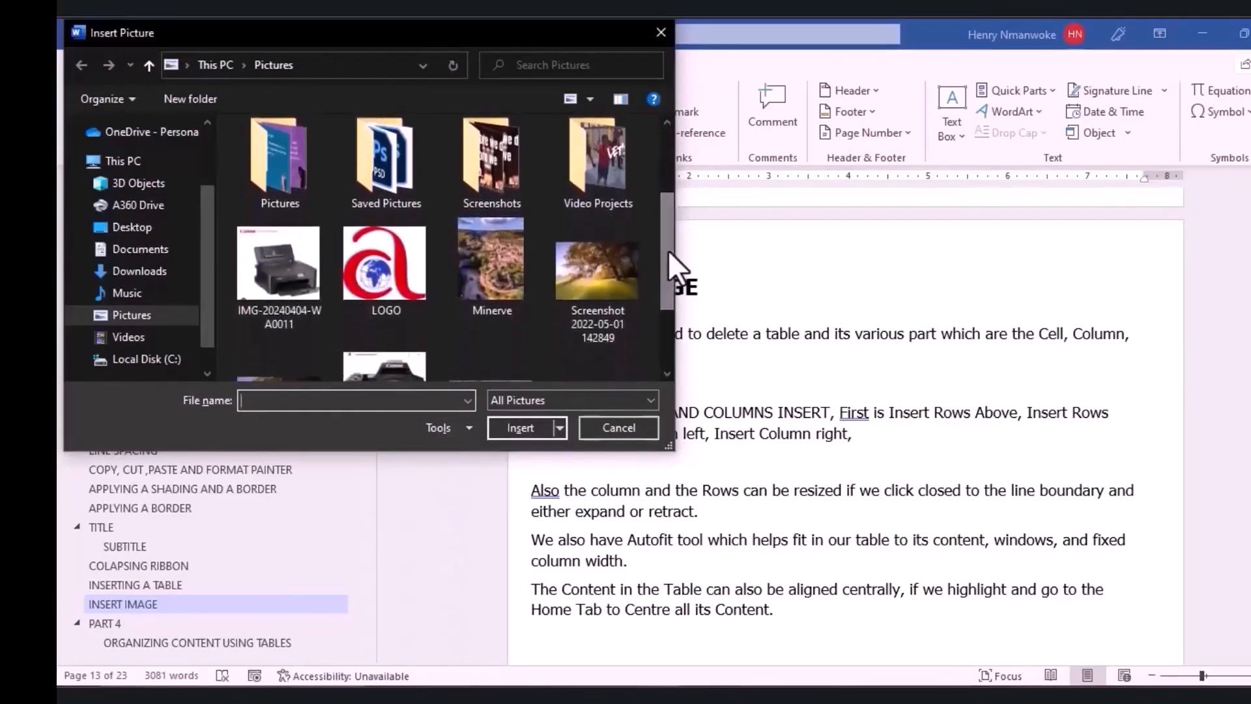
pyautogui.click(511, 244)
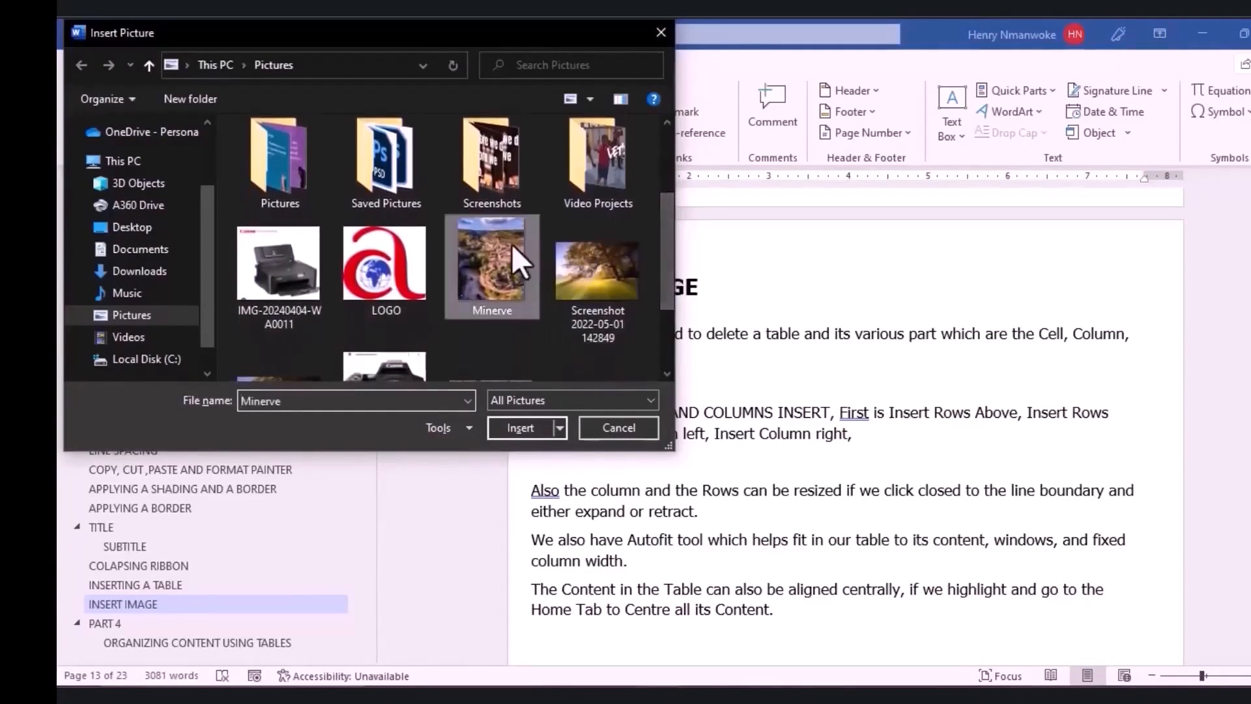
pyautogui.click(521, 427)
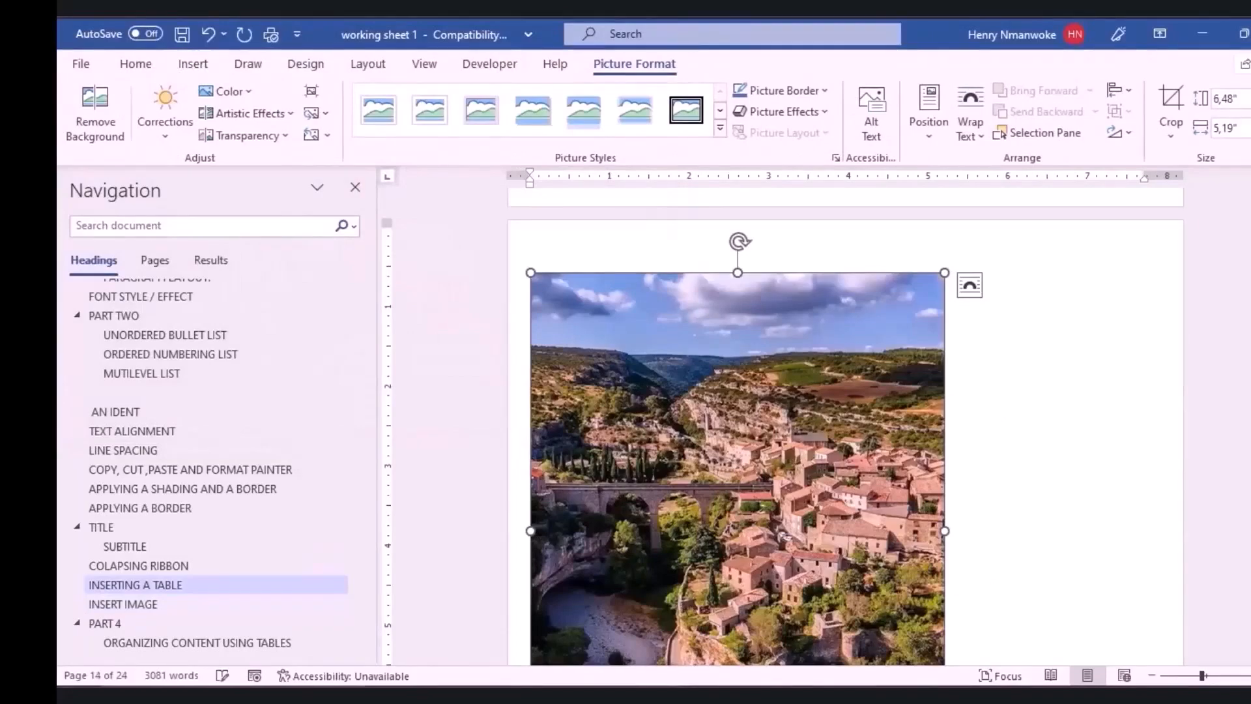
# Narrow the village picture to about 4.86" wide, and try shortening it to about 5.99" high before undoing the height change.
pyautogui.moveTo(1250, 446)
pyautogui.mouseDown()
pyautogui.moveTo(1250, 427)
pyautogui.moveTo(1250, 446)
pyautogui.mouseUp()
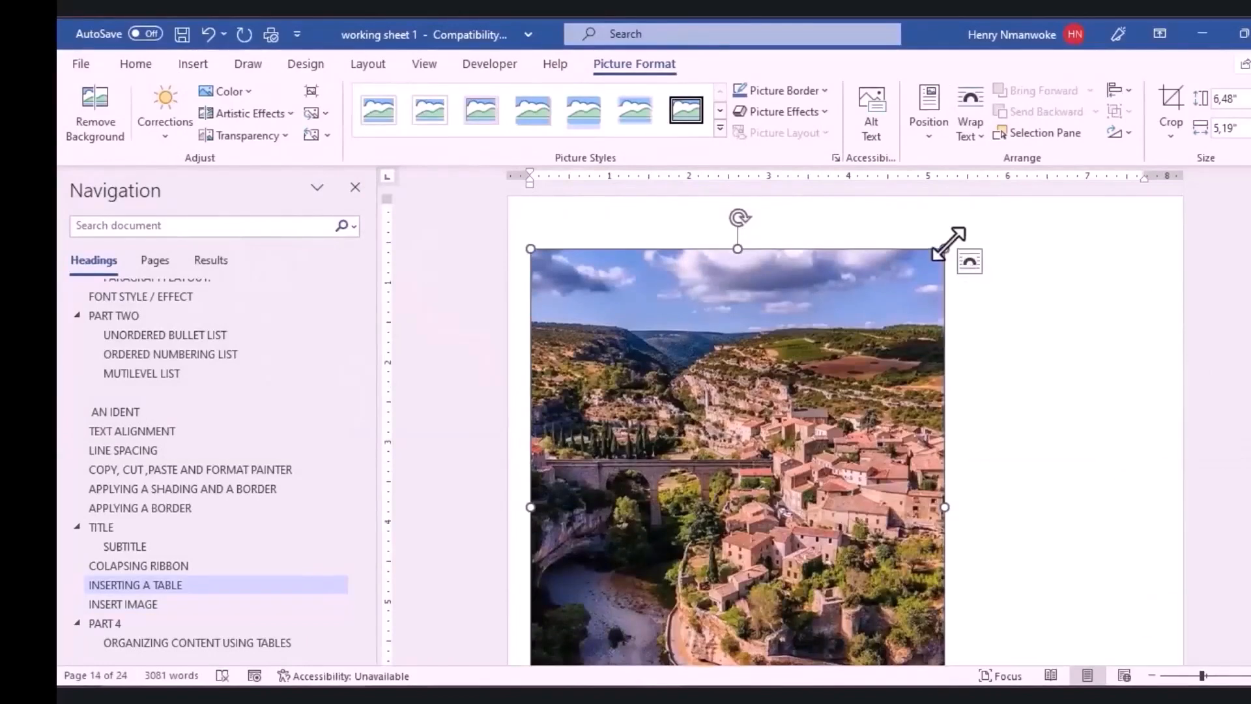
pyautogui.moveTo(1250, 448); pyautogui.dragTo(1250, 449)
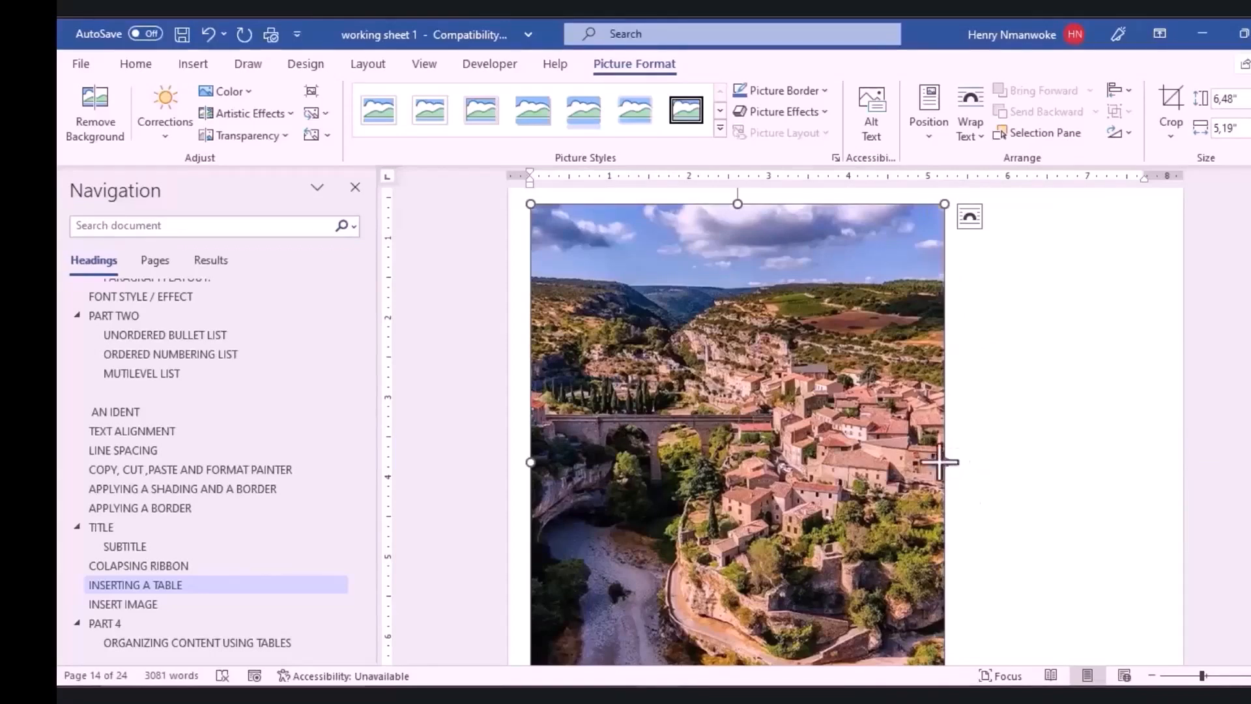
pyautogui.moveTo(945, 461); pyautogui.dragTo(918, 462)
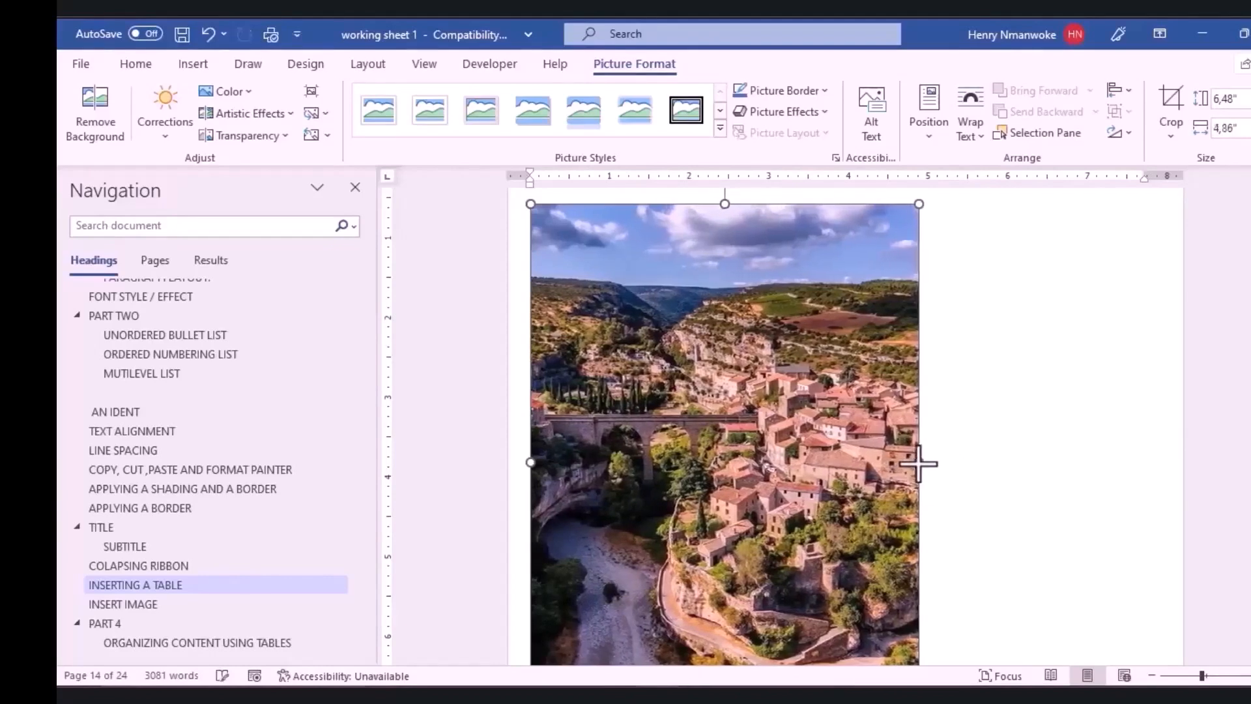
pyautogui.moveTo(723, 204); pyautogui.dragTo(734, 244)
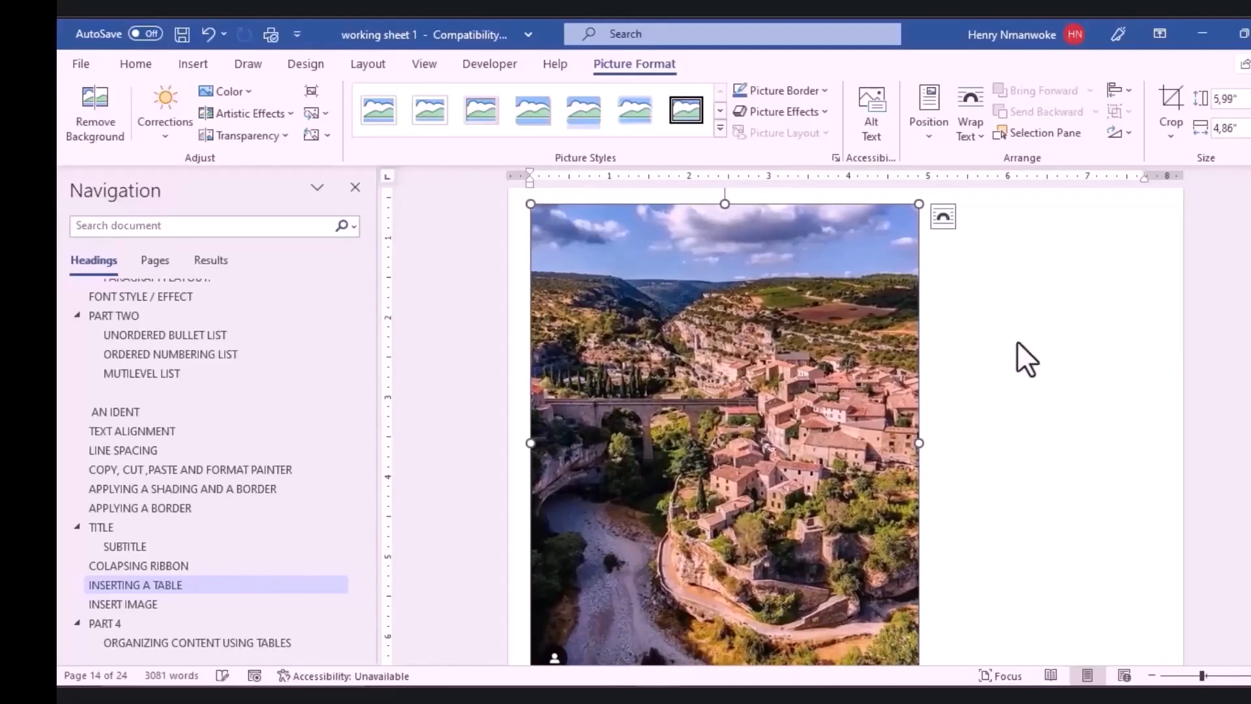
pyautogui.hotkey('ctrl', 'z')
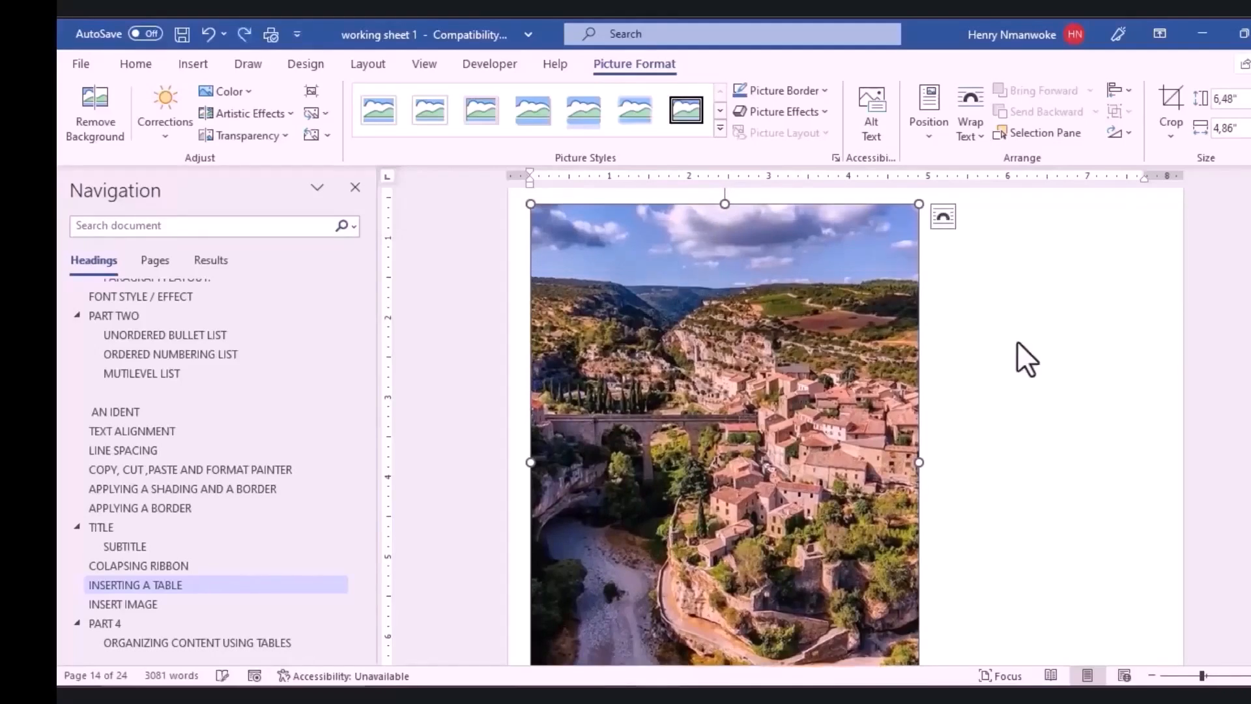
# Undo the last width change and scale the village picture down proportionally to about 3.65" high and 2.92" wide.
pyautogui.hotkey('ctrl', 'z')
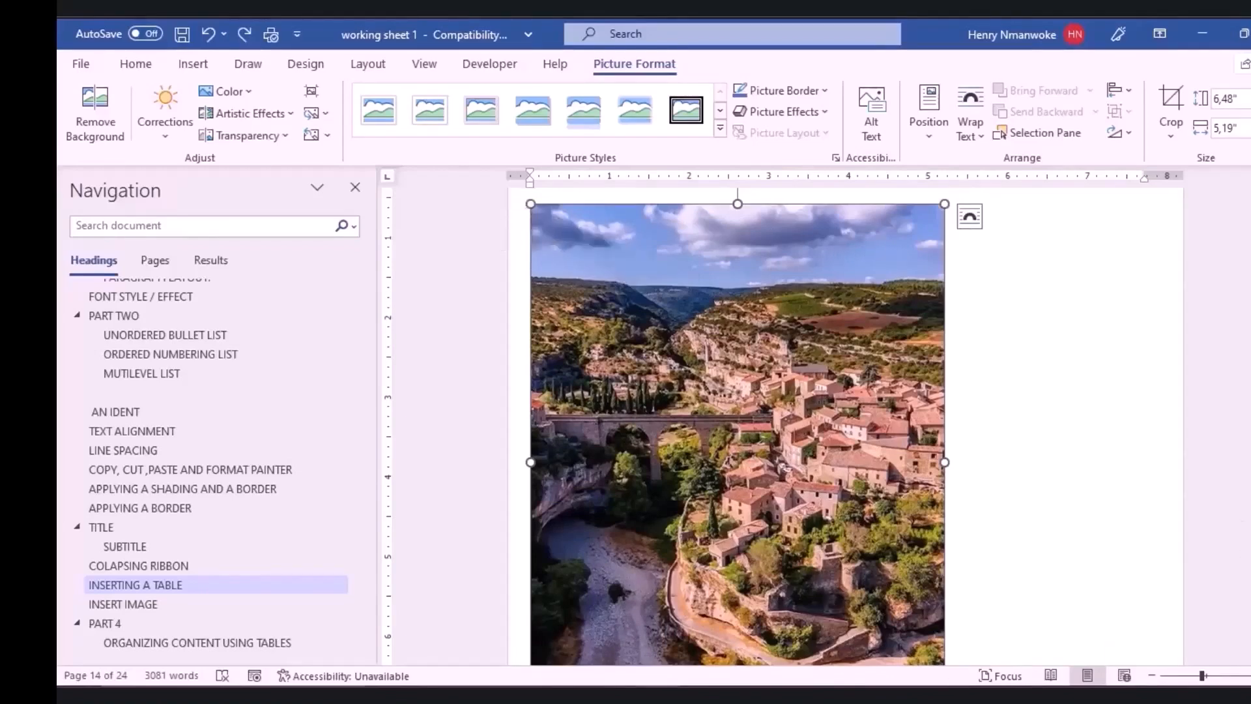
pyautogui.scroll(-3, 736, 423)
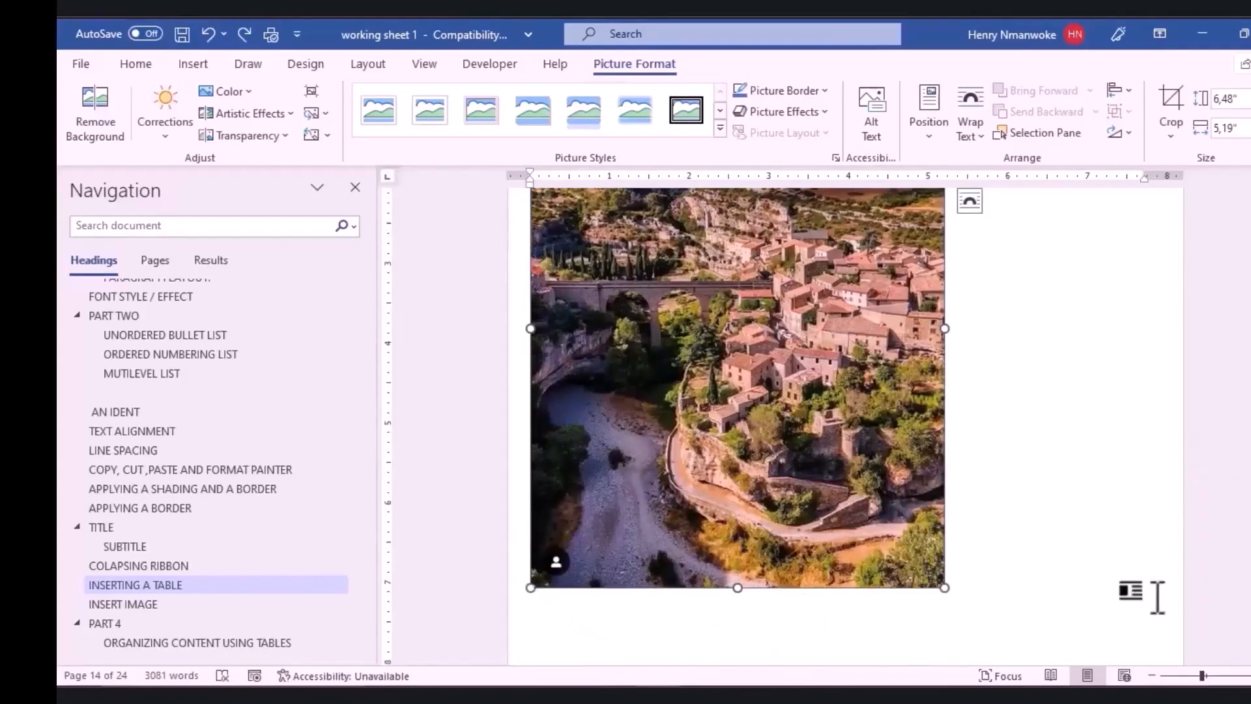
pyautogui.moveTo(1250, 460); pyautogui.dragTo(1250, 456)
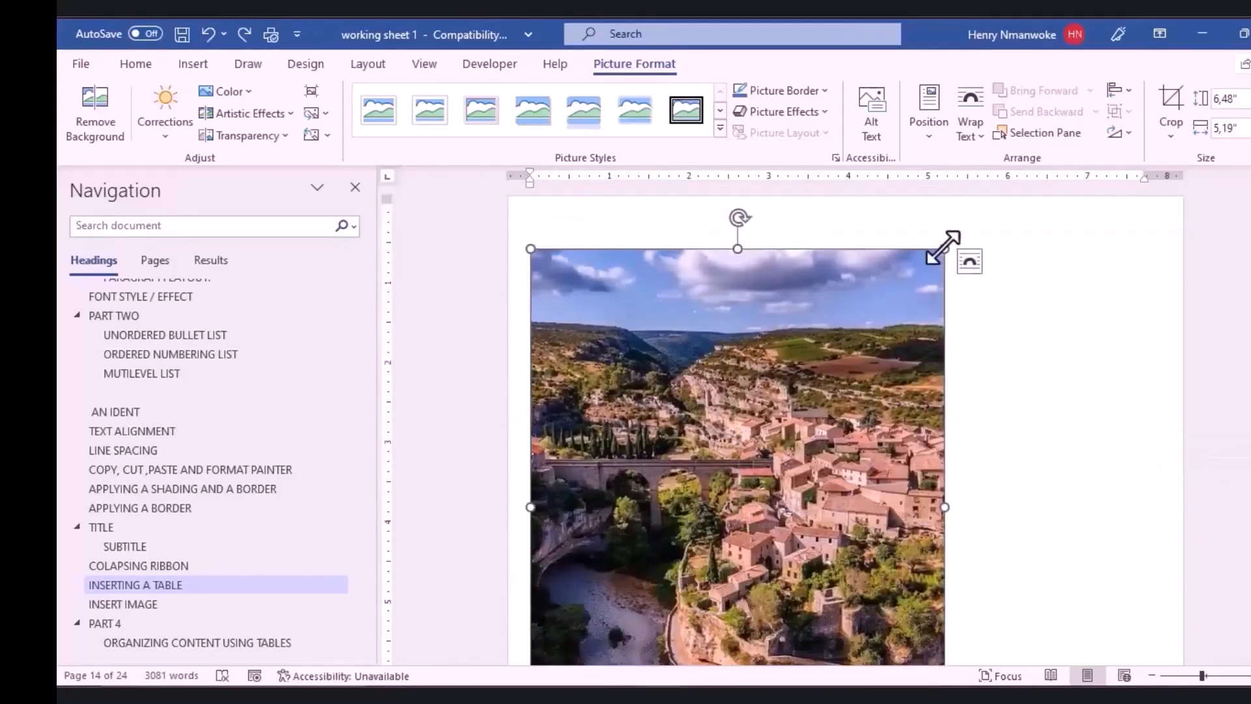
pyautogui.moveTo(943, 248); pyautogui.dragTo(902, 343)
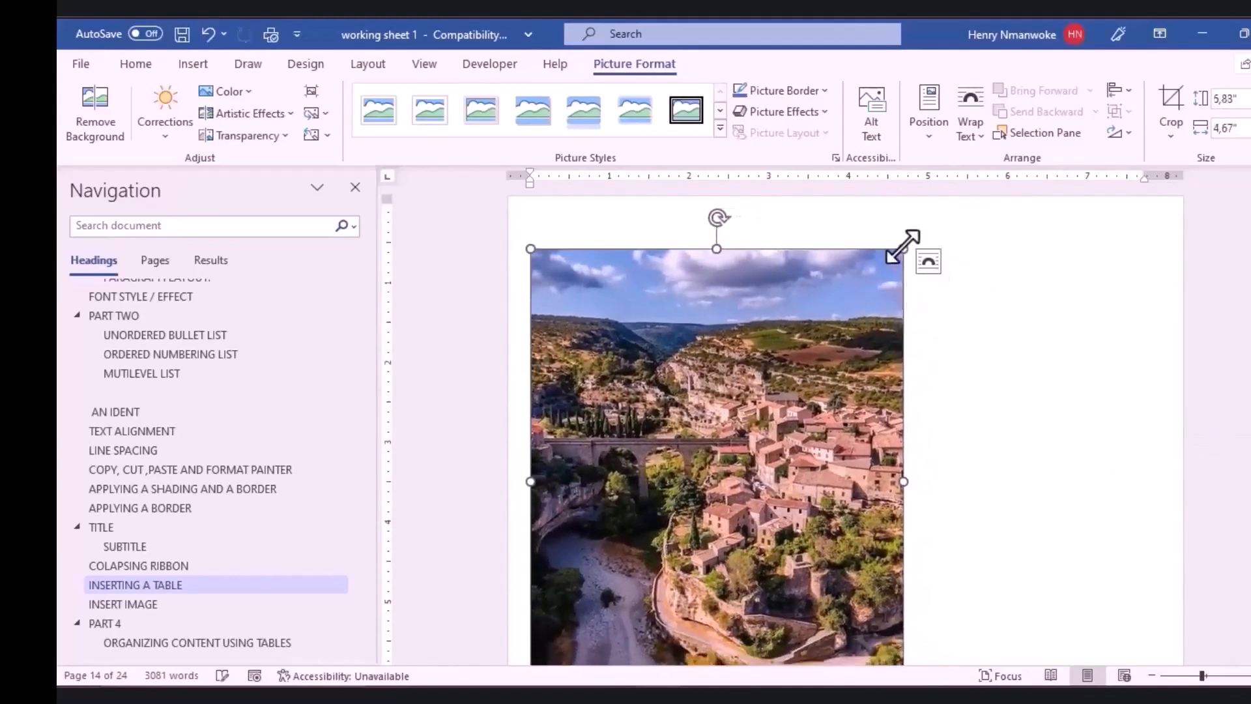
pyautogui.moveTo(903, 247); pyautogui.dragTo(879, 324)
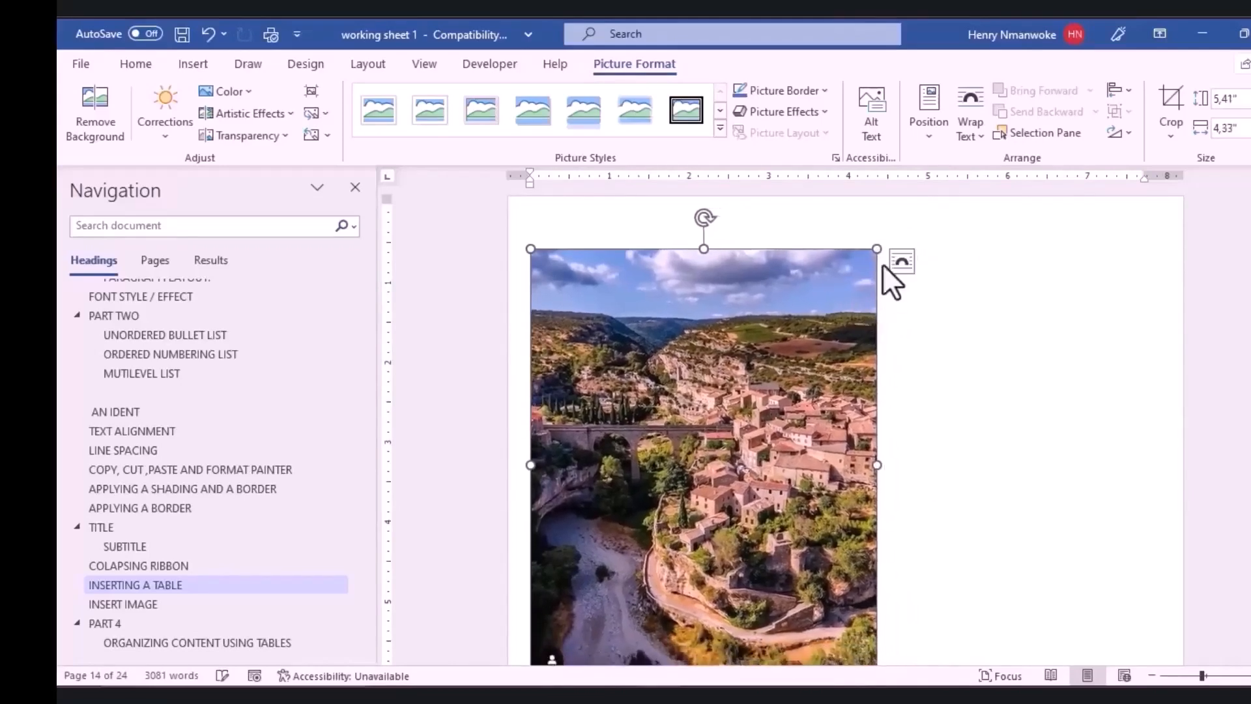
pyautogui.moveTo(879, 246); pyautogui.dragTo(859, 310)
pyautogui.moveTo(852, 250); pyautogui.dragTo(812, 386)
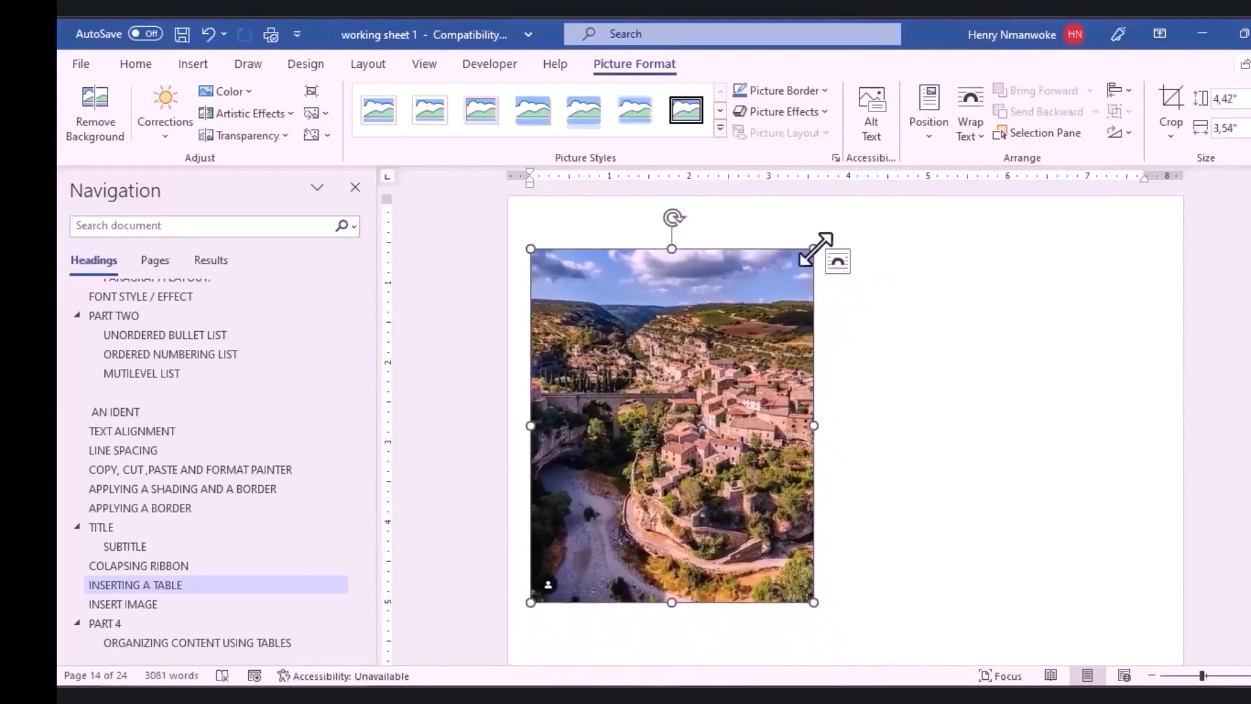
pyautogui.moveTo(813, 249); pyautogui.dragTo(793, 341)
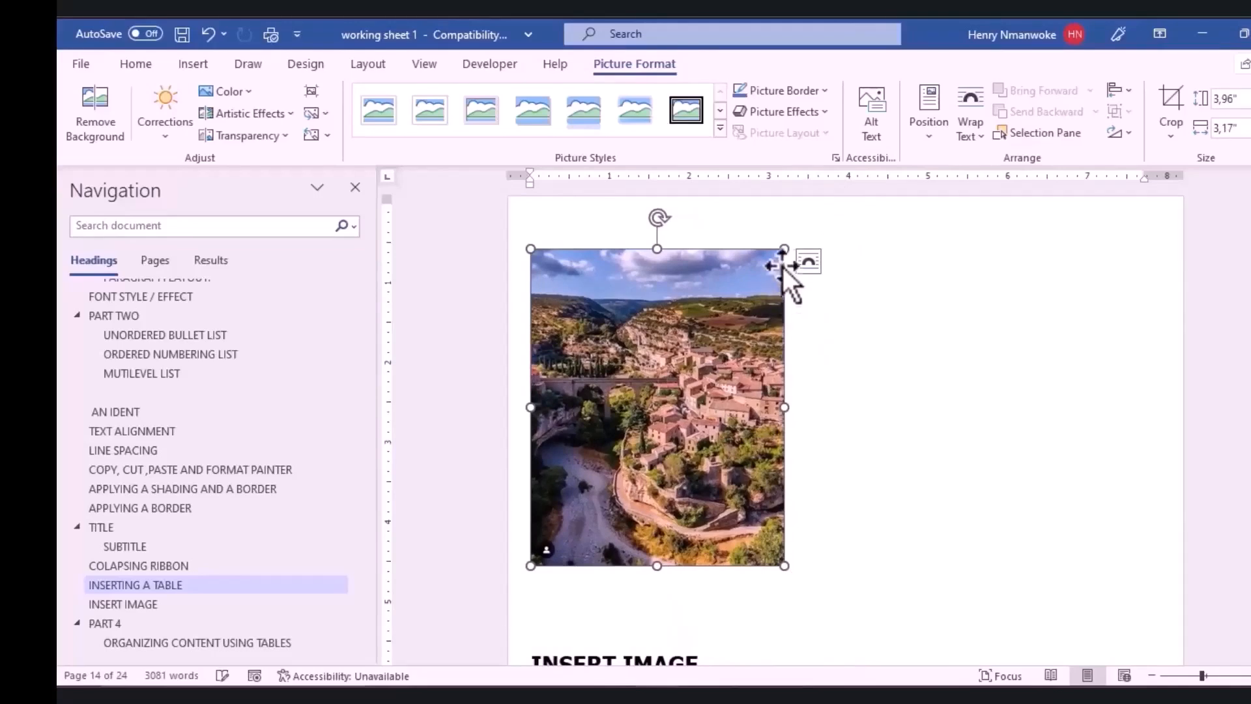
pyautogui.moveTo(783, 249); pyautogui.dragTo(765, 288)
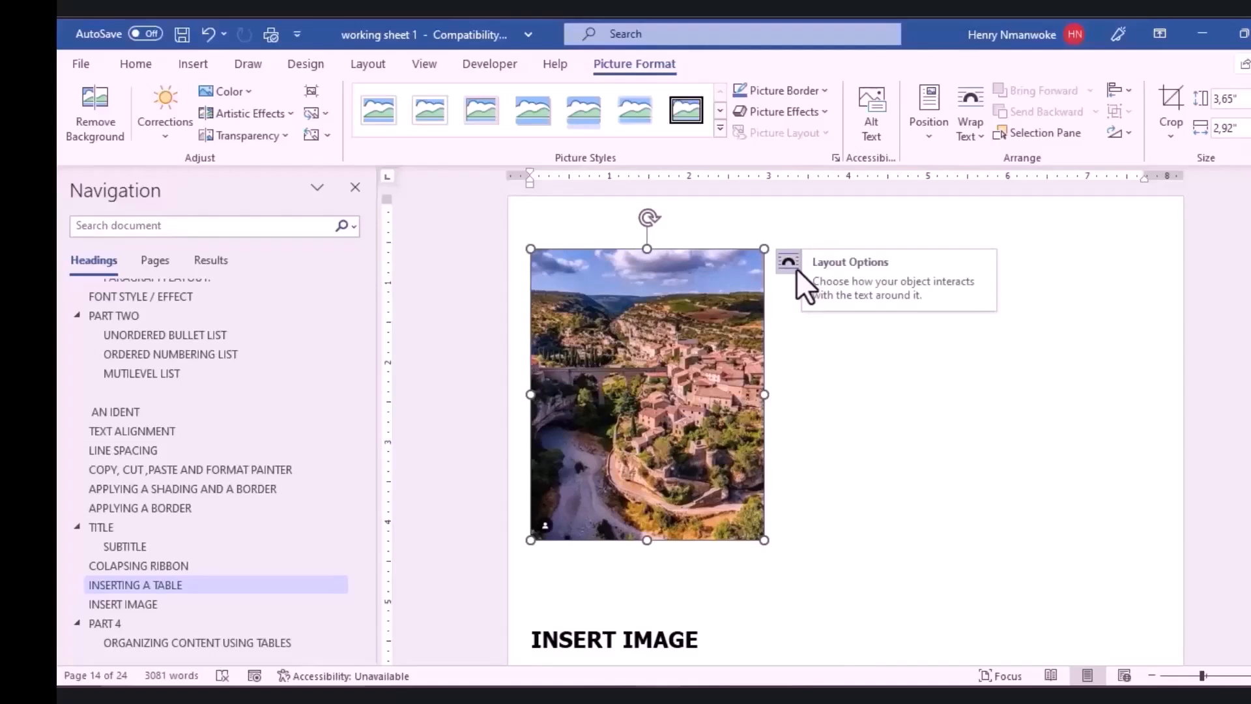
# Set the village picture's text wrapping to Top and Bottom and move it below the ROWS AND COLUMNS INSERT paragraph.
pyautogui.click(796, 269)
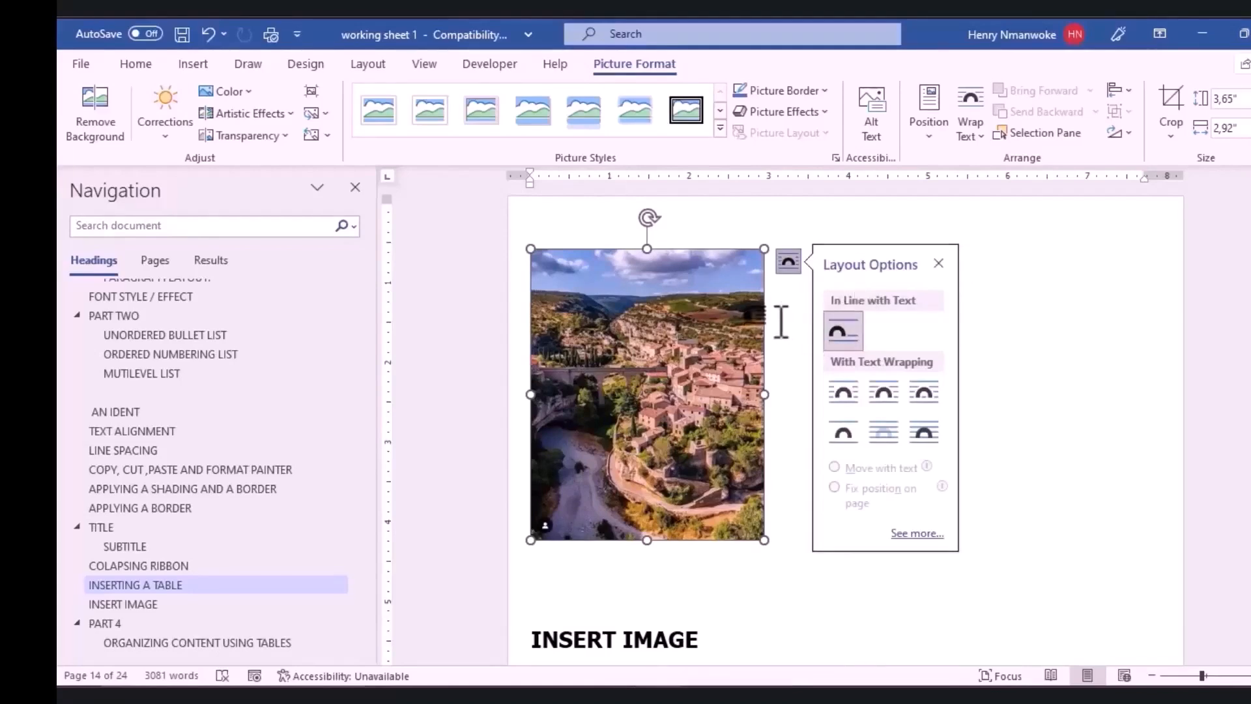
pyautogui.click(847, 436)
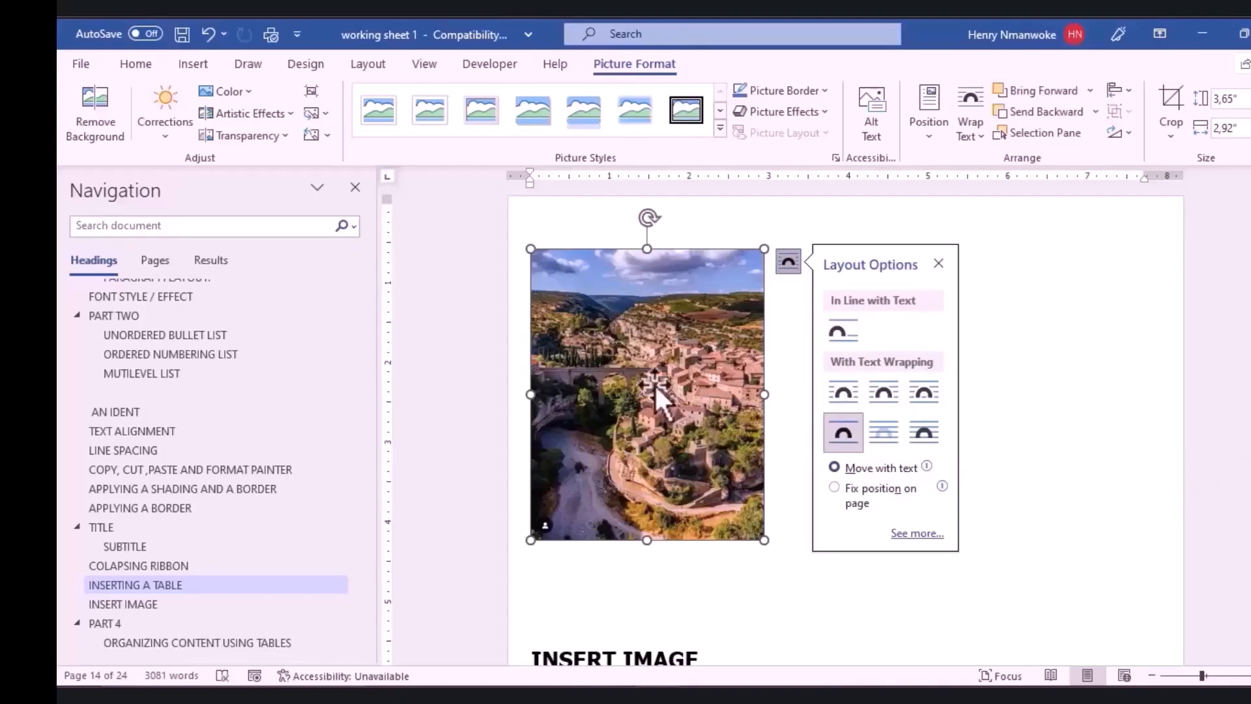
pyautogui.moveTo(690, 383); pyautogui.dragTo(750, 611)
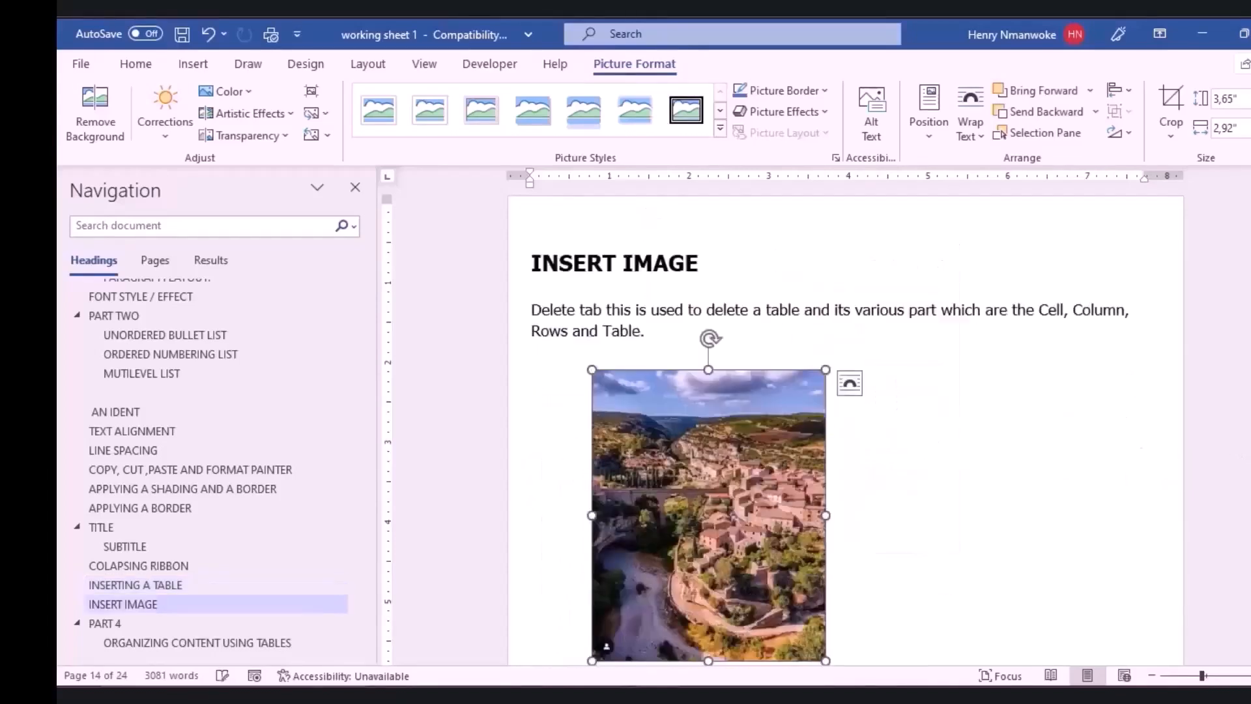
pyautogui.moveTo(1250, 455); pyautogui.dragTo(1250, 457)
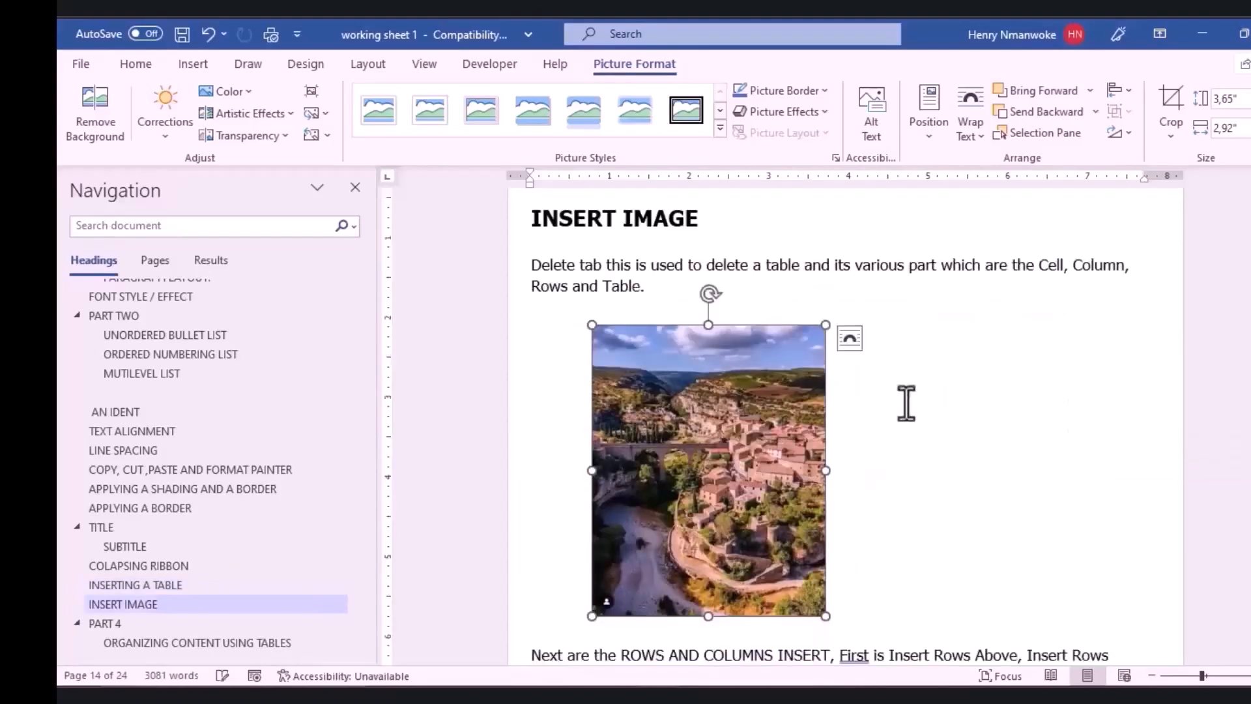
pyautogui.moveTo(748, 412); pyautogui.dragTo(777, 478)
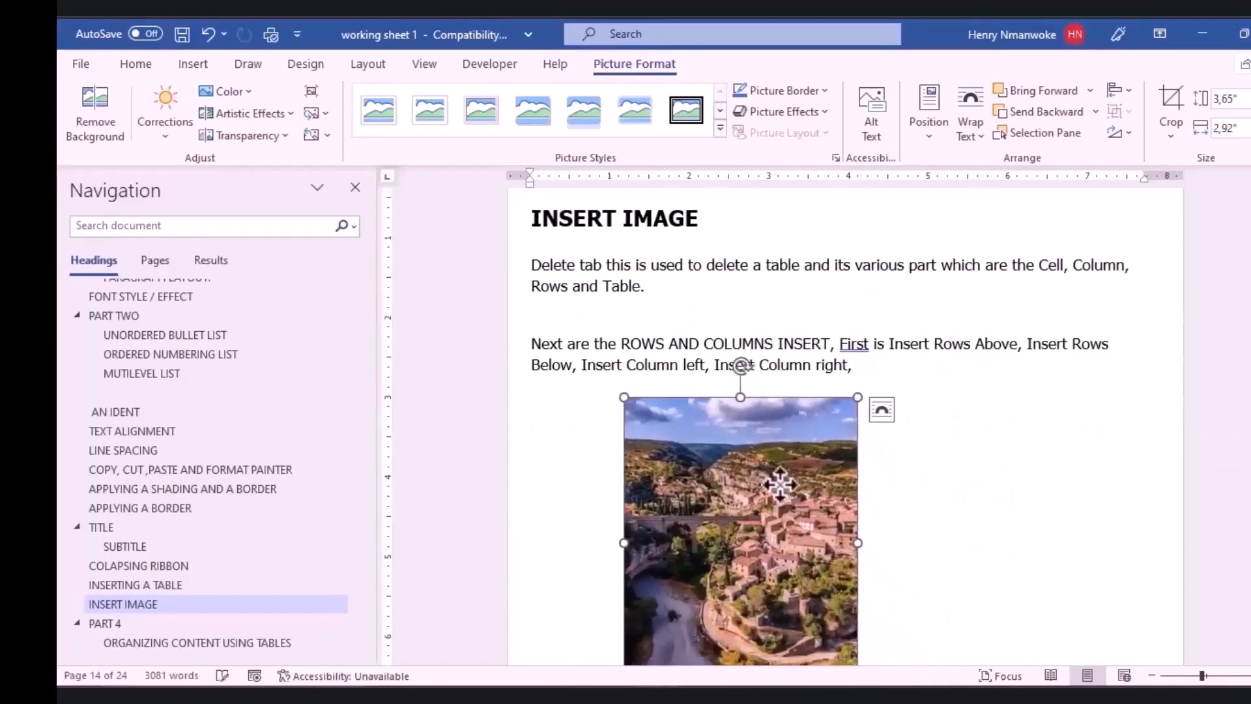
# Place the village picture Behind Text and move it up over the middle of the paragraphs under INSERT IMAGE.
pyautogui.click(882, 408)
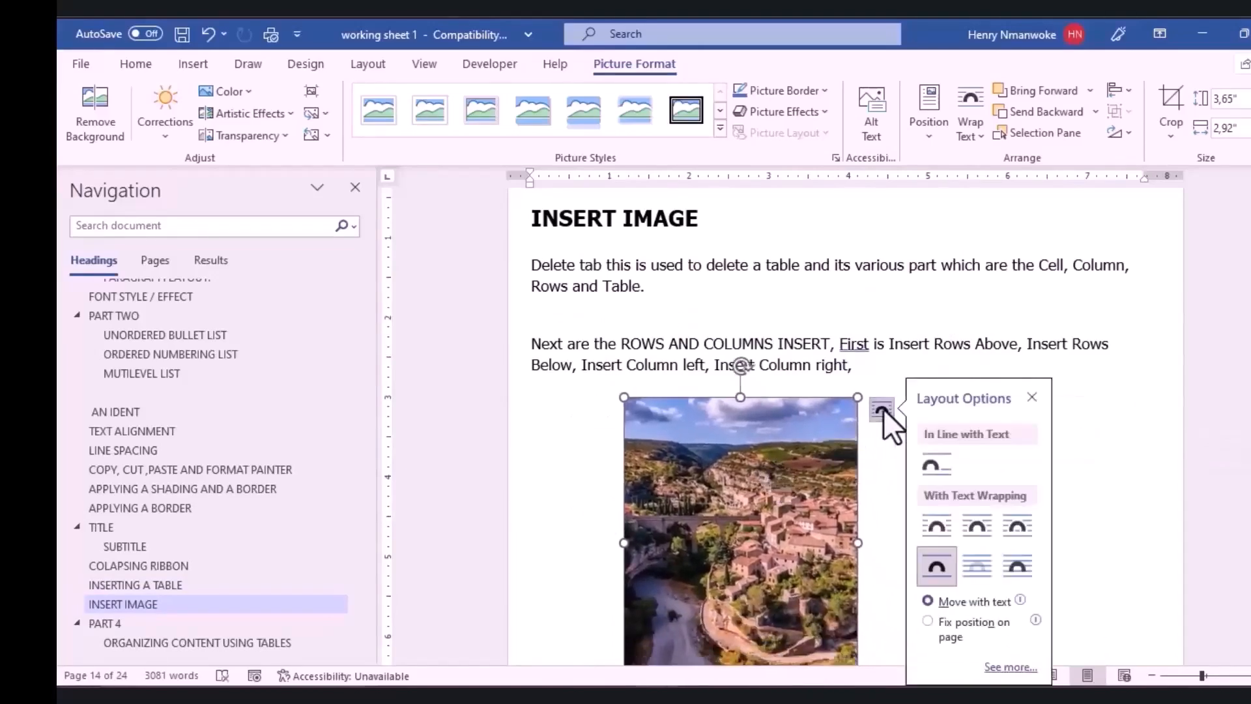
pyautogui.click(983, 568)
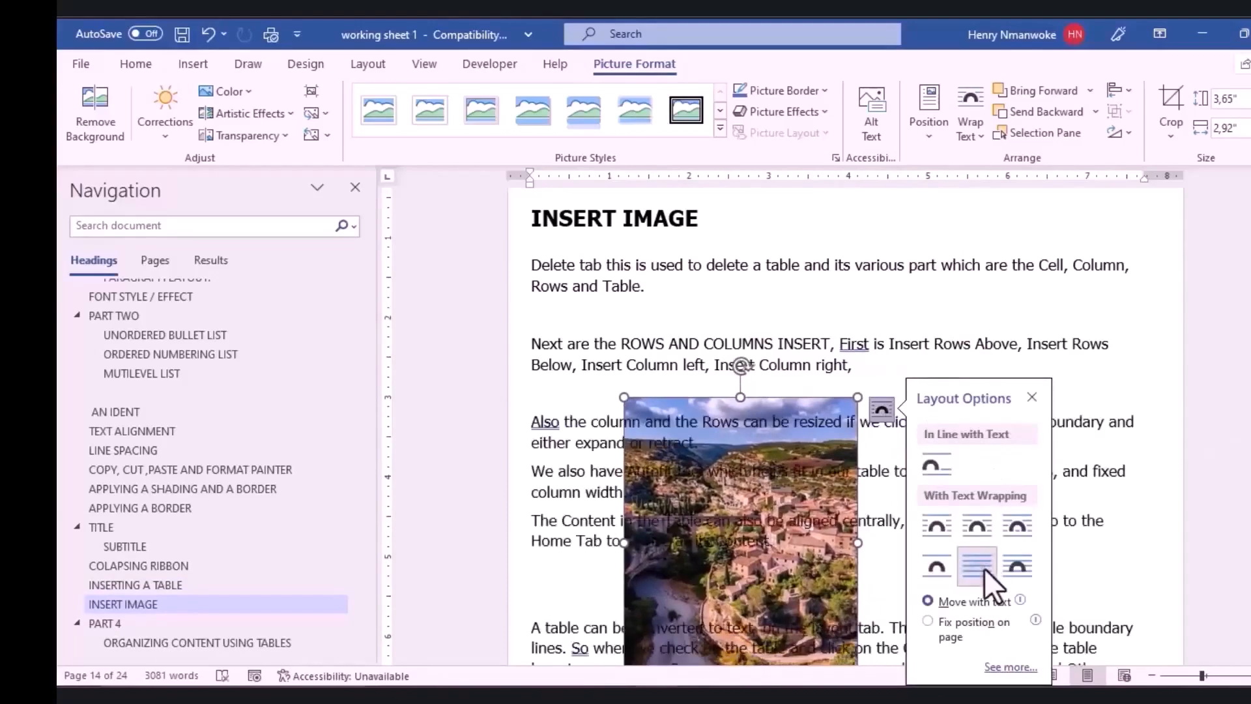
pyautogui.moveTo(793, 533); pyautogui.dragTo(854, 398)
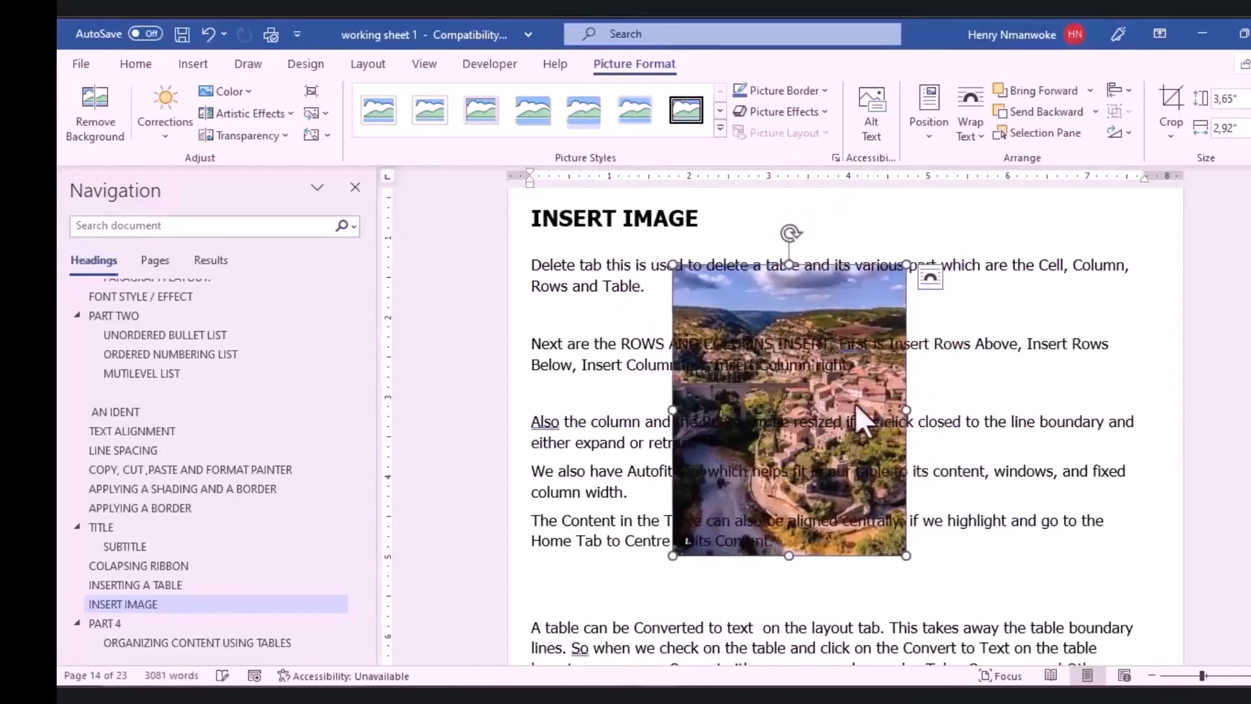
# Place the village picture In Front of Text and move it over the start of the Autofit and nearby paragraphs.
pyautogui.click(928, 276)
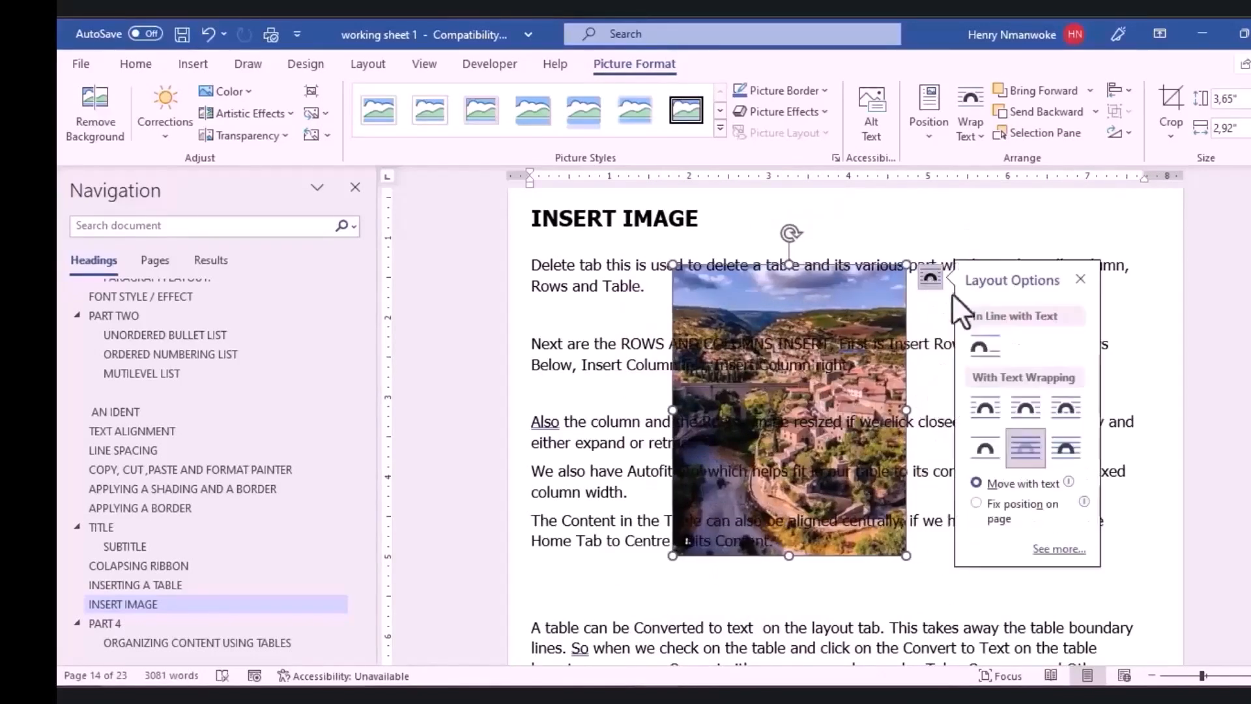
pyautogui.click(1074, 454)
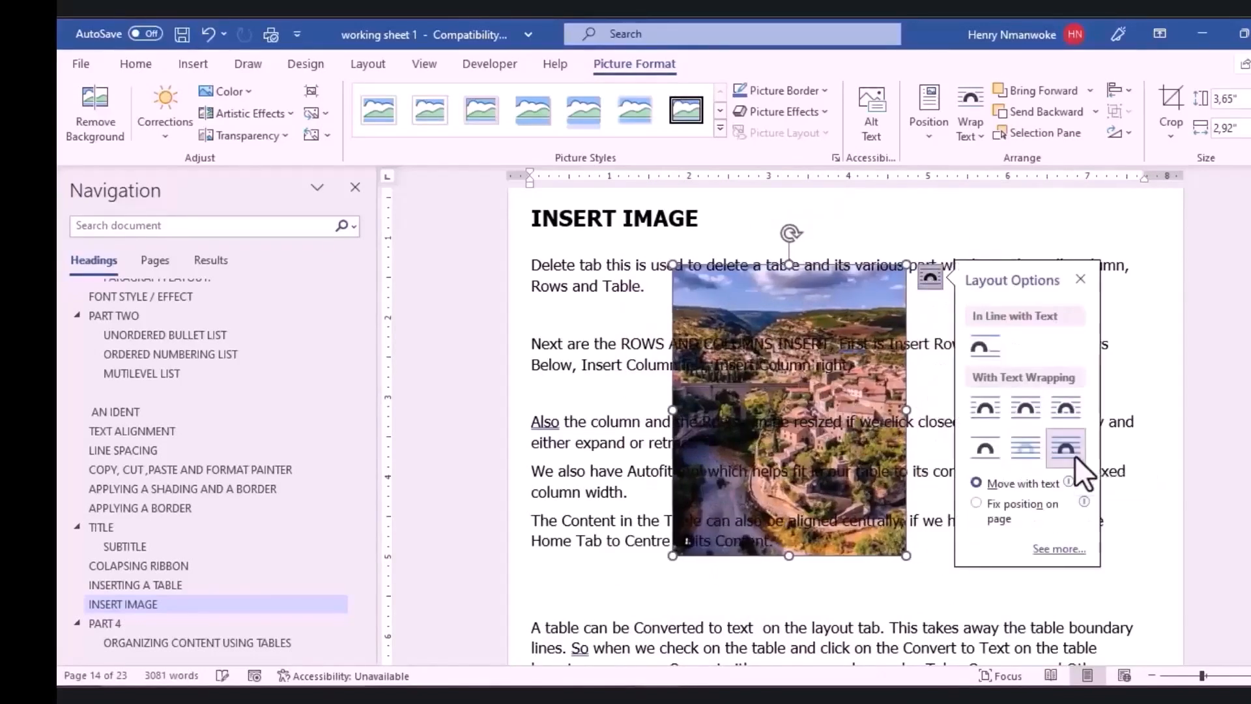
pyautogui.moveTo(778, 401); pyautogui.dragTo(654, 478)
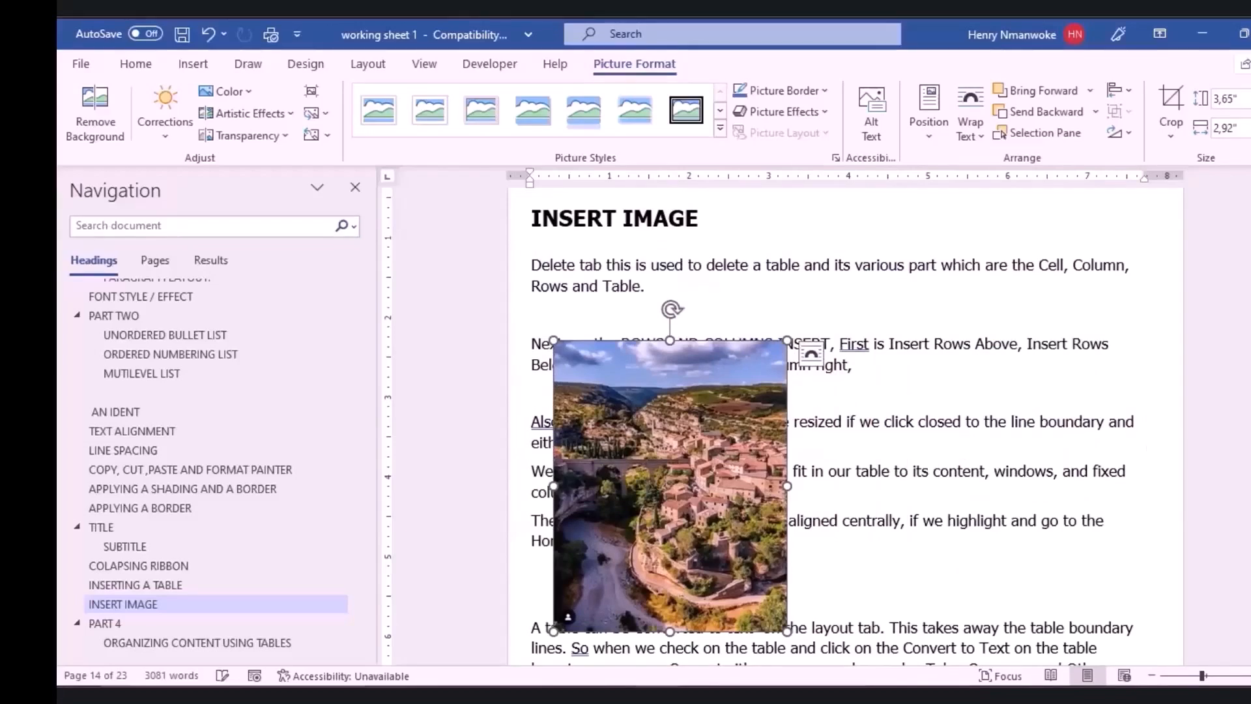
pyautogui.scroll(-2, 847, 424)
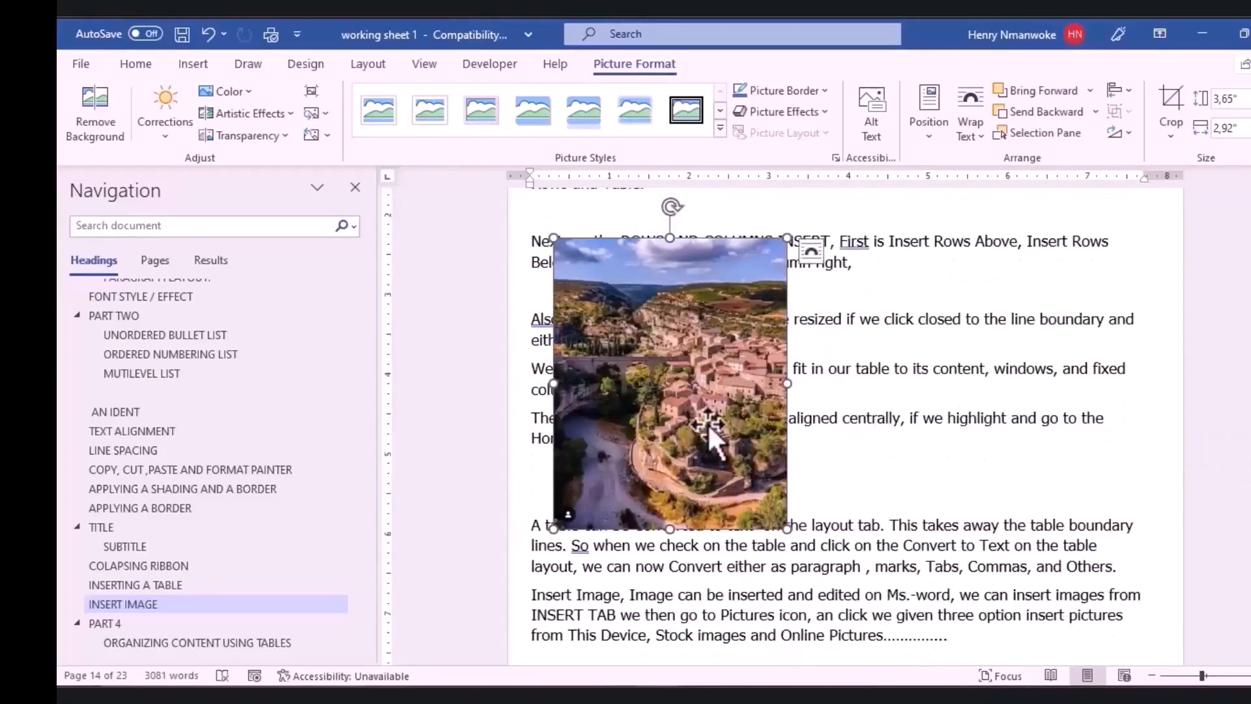
pyautogui.moveTo(706, 423); pyautogui.dragTo(710, 451)
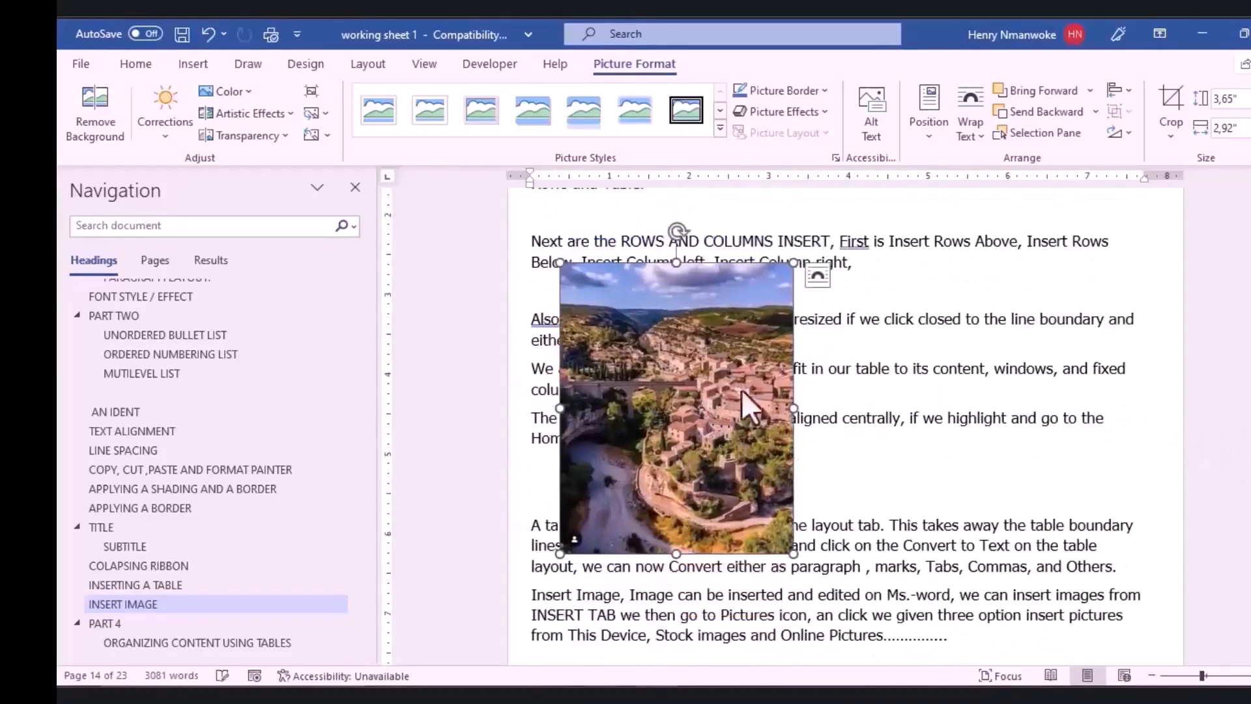
# Wrap the text Square around the village picture and move the picture against the page's right margin, beside the paragraphs.
pyautogui.click(814, 284)
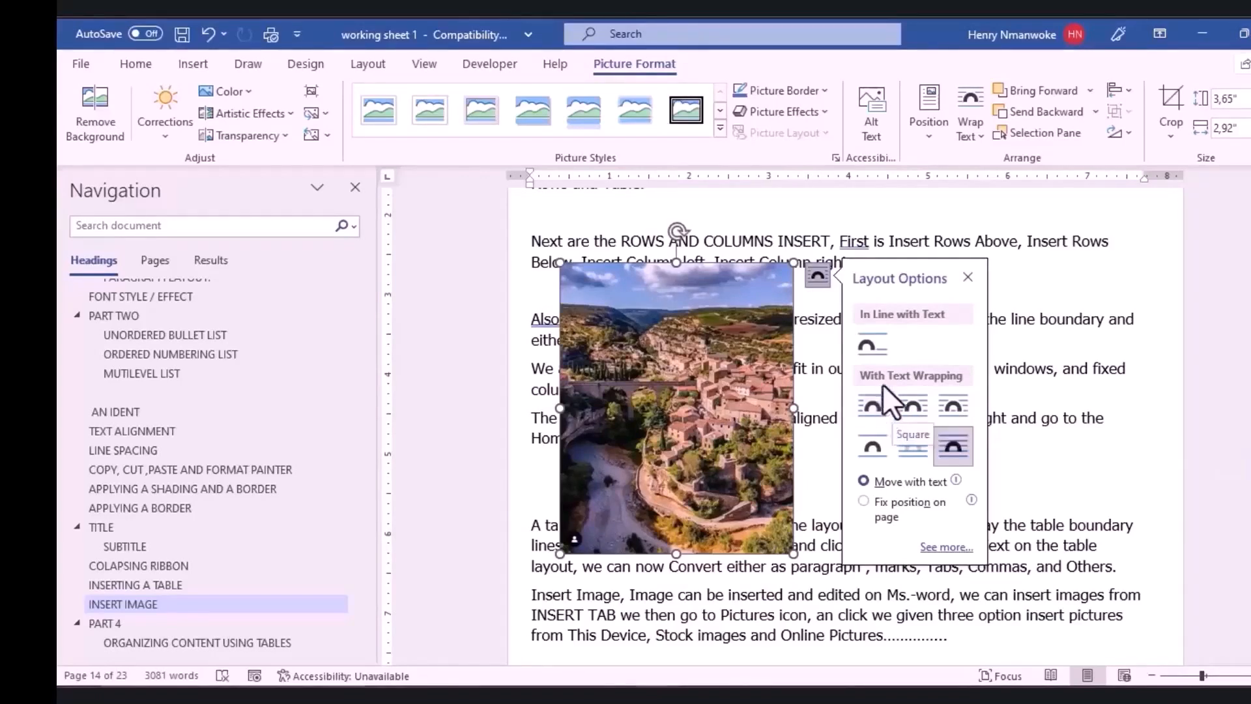
pyautogui.click(865, 421)
pyautogui.moveTo(734, 368); pyautogui.dragTo(1054, 369)
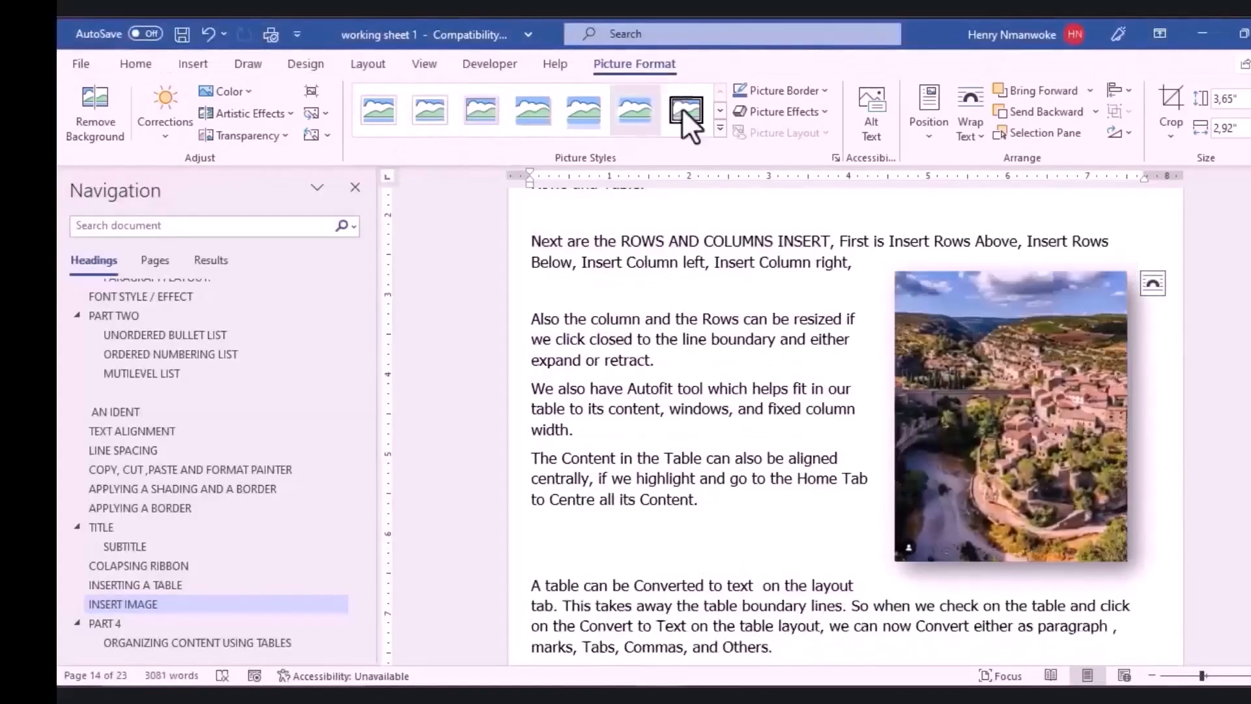
# Preview the picture styles and the position presets on the village picture.
pyautogui.click(718, 127)
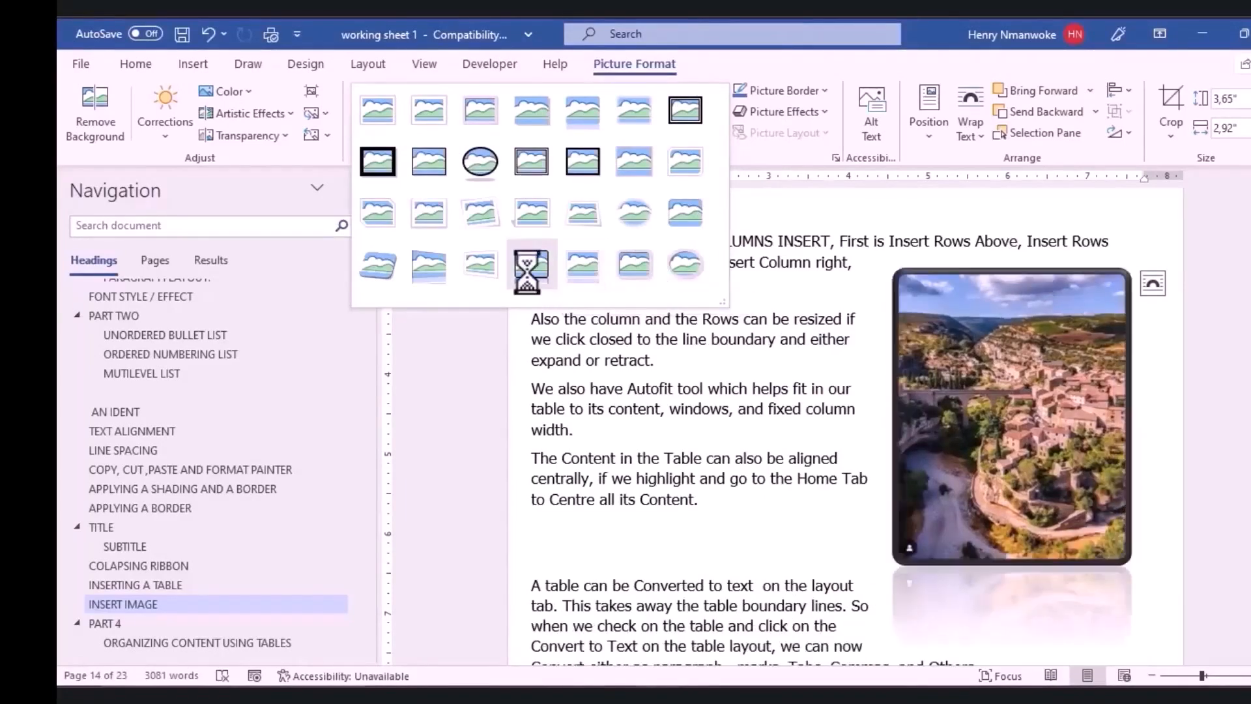
pyautogui.click(792, 151)
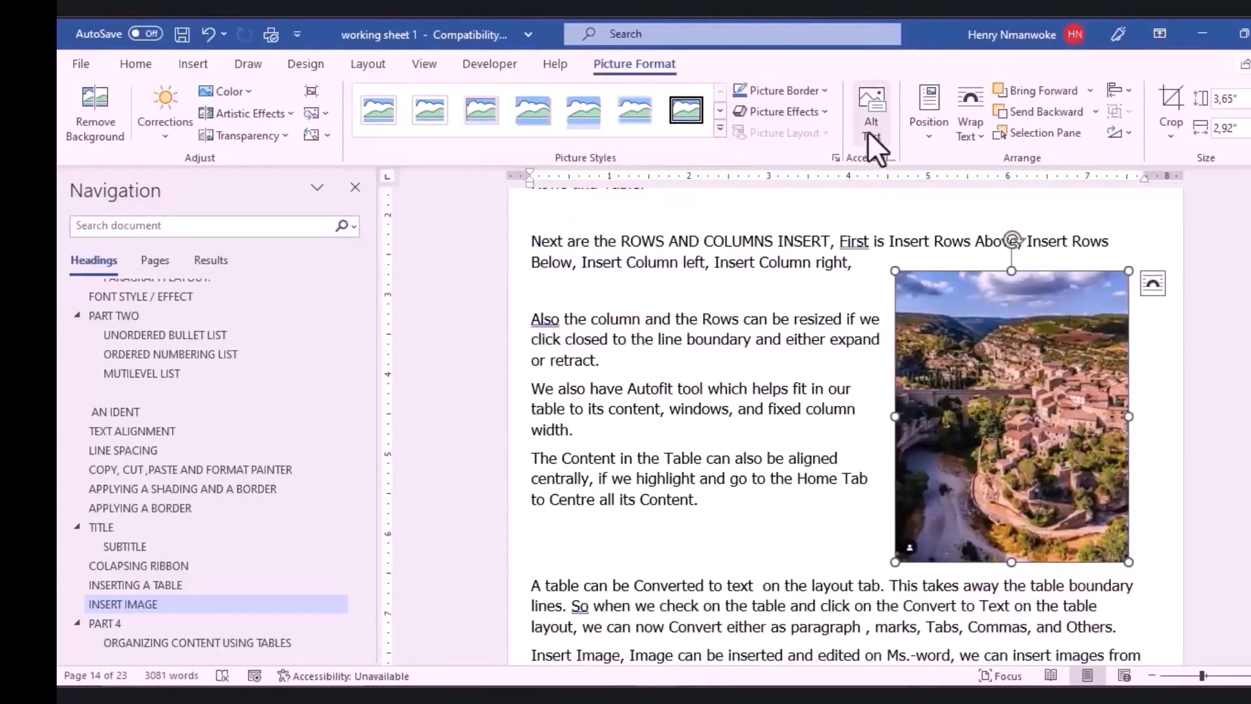
pyautogui.click(932, 136)
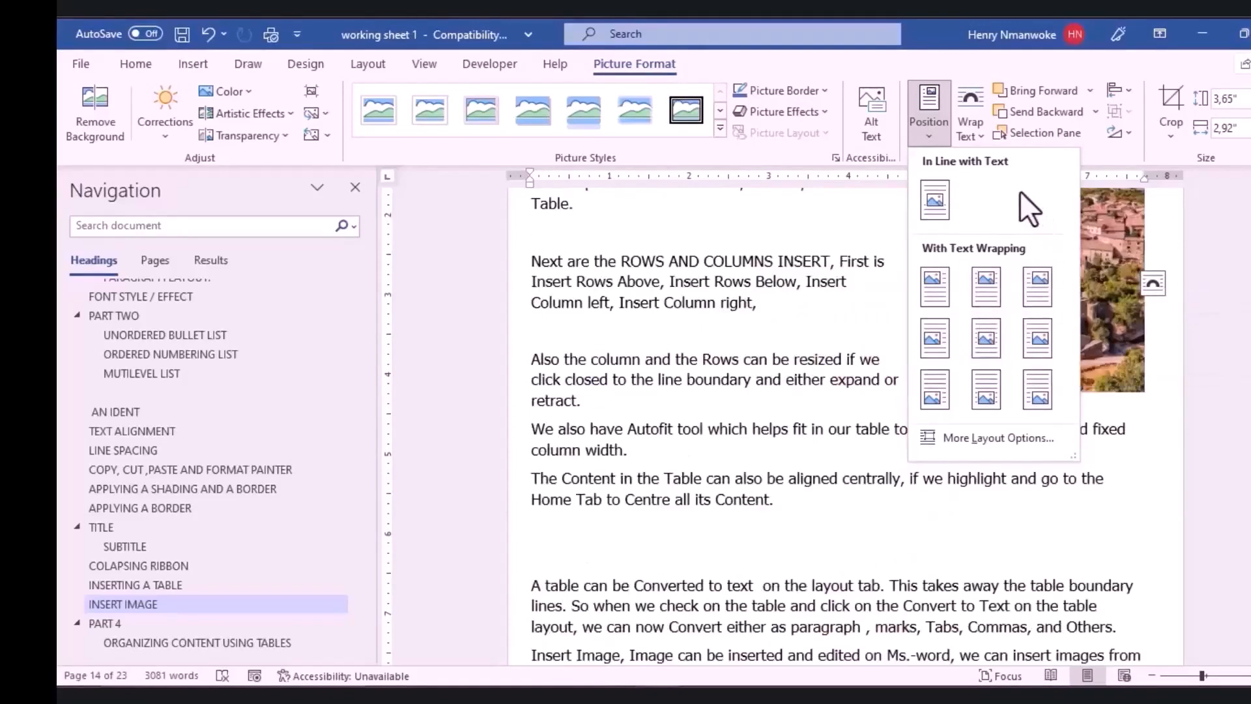
# Choose Square from the village picture's text wrapping options.
pyautogui.click(971, 117)
pyautogui.click(971, 117)
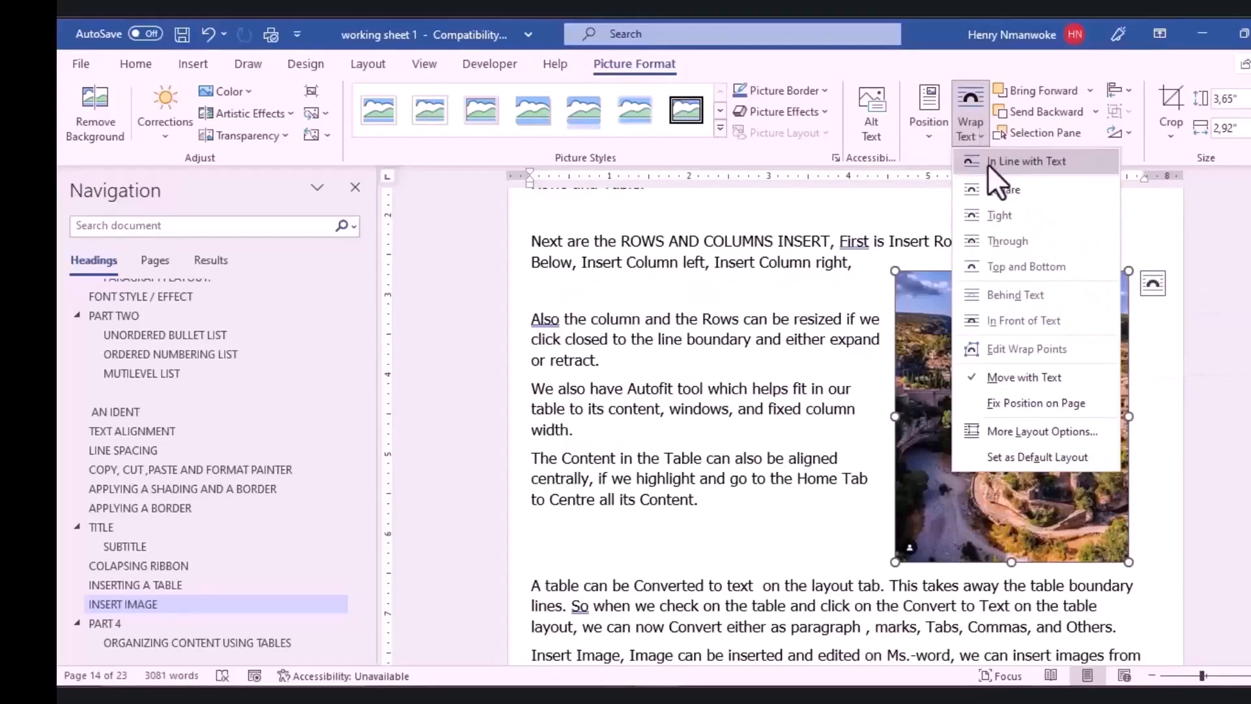
pyautogui.click(984, 187)
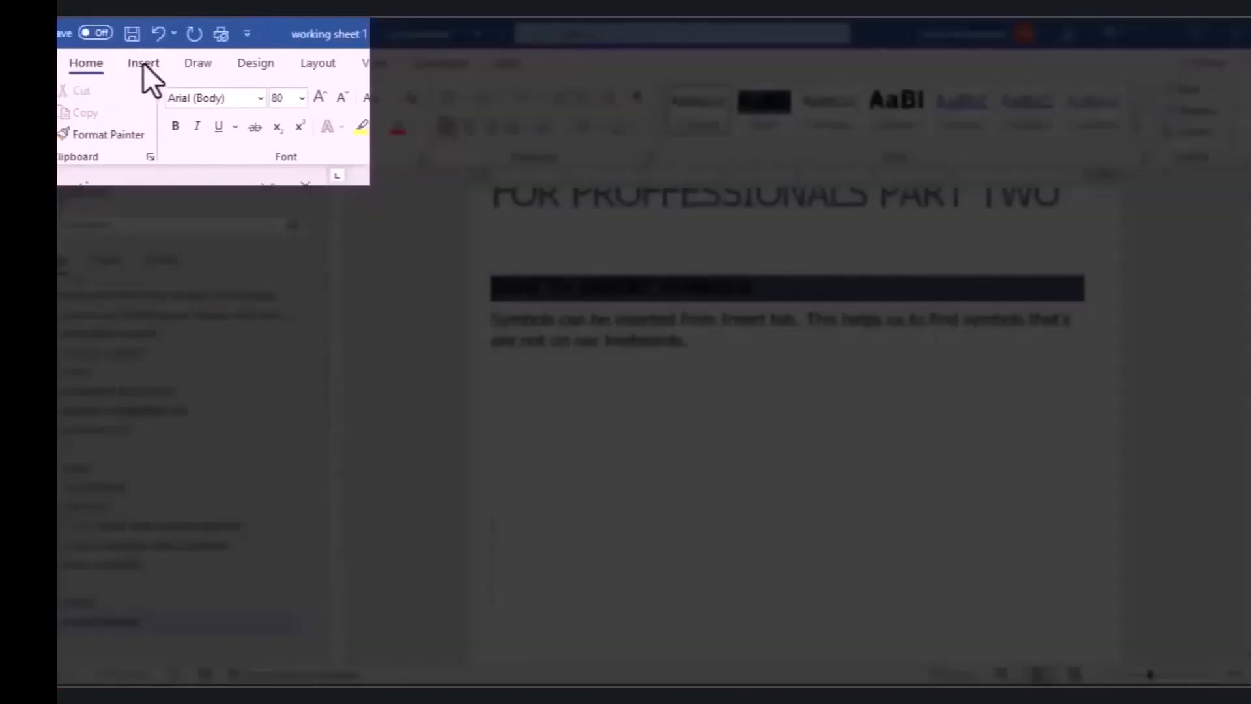
# Insert the symbols ǽ and Ƕ from the Latin Extended-B subset below the HOW TO INSERT SYMBOLS text.
pyautogui.click(143, 61)
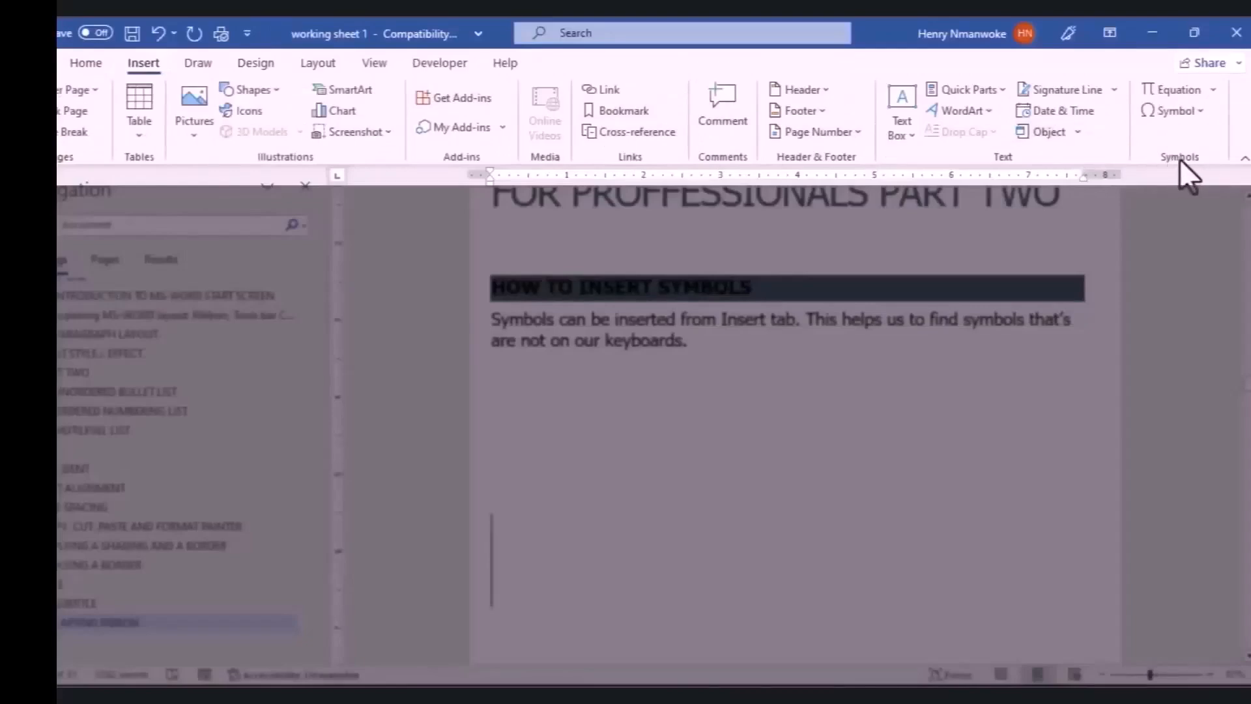
pyautogui.click(1198, 115)
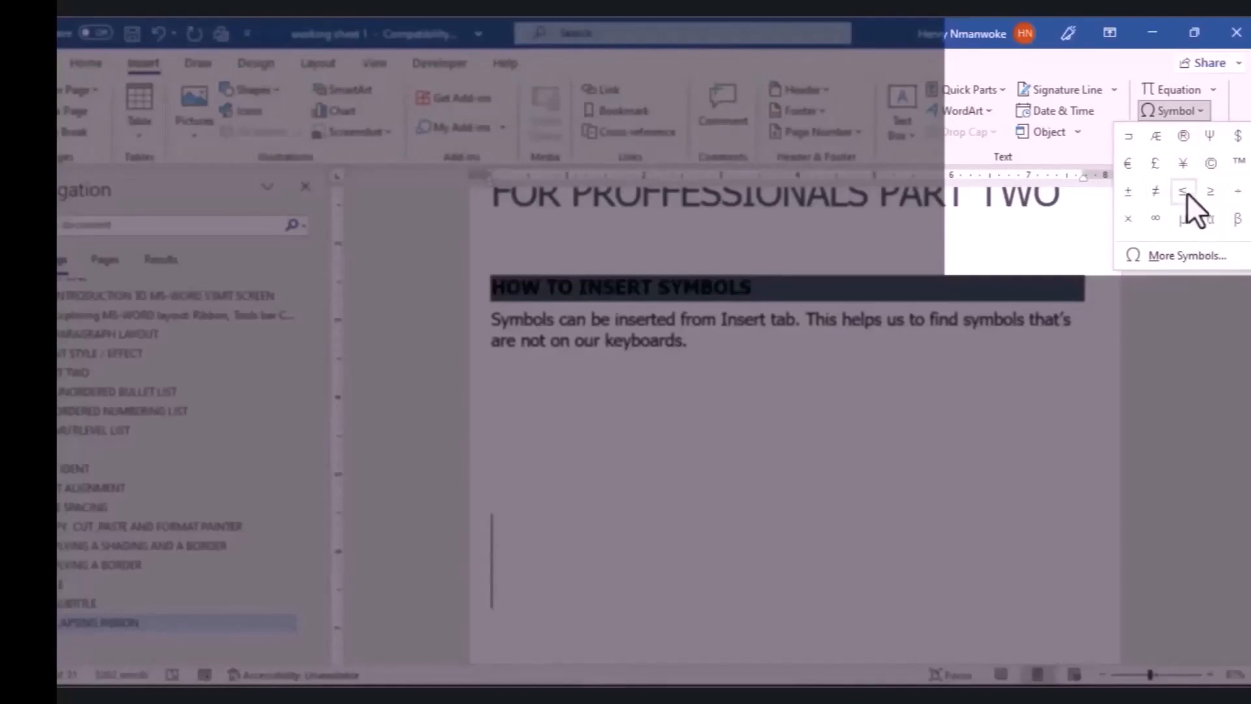
pyautogui.click(1183, 254)
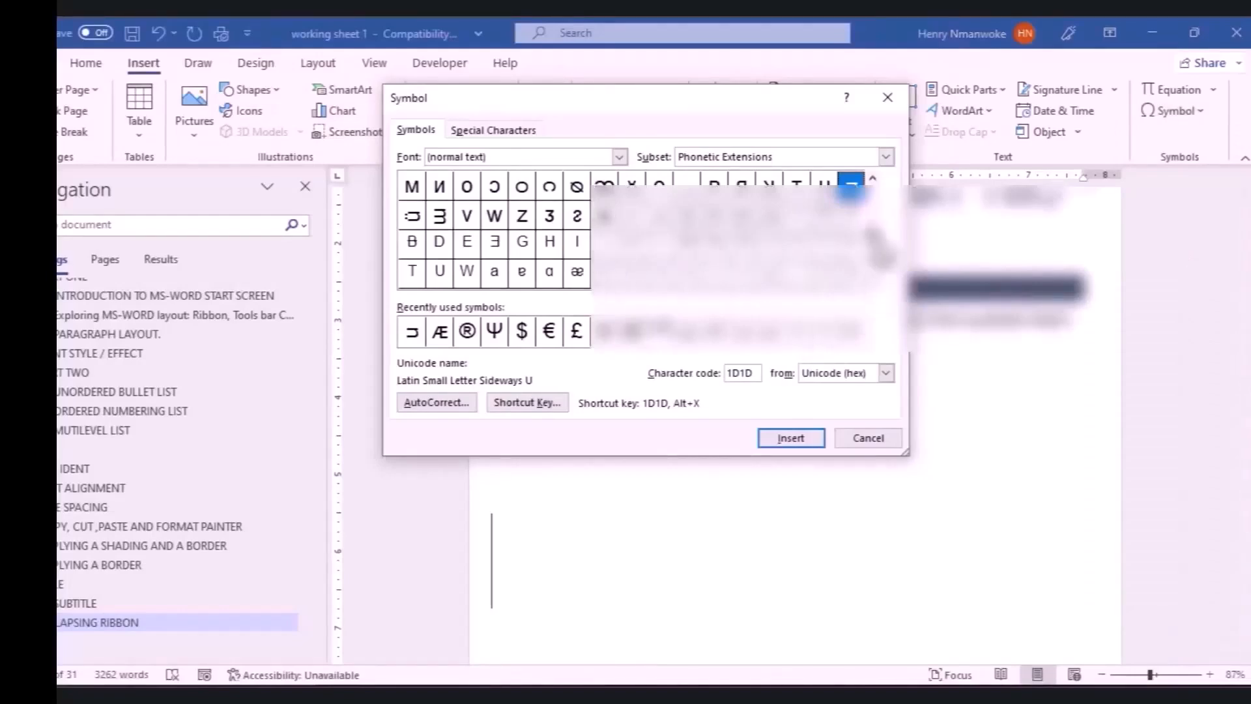
pyautogui.moveTo(872, 229)
pyautogui.mouseDown()
pyautogui.moveTo(874, 174)
pyautogui.moveTo(870, 243)
pyautogui.moveTo(869, 207)
pyautogui.mouseUp()
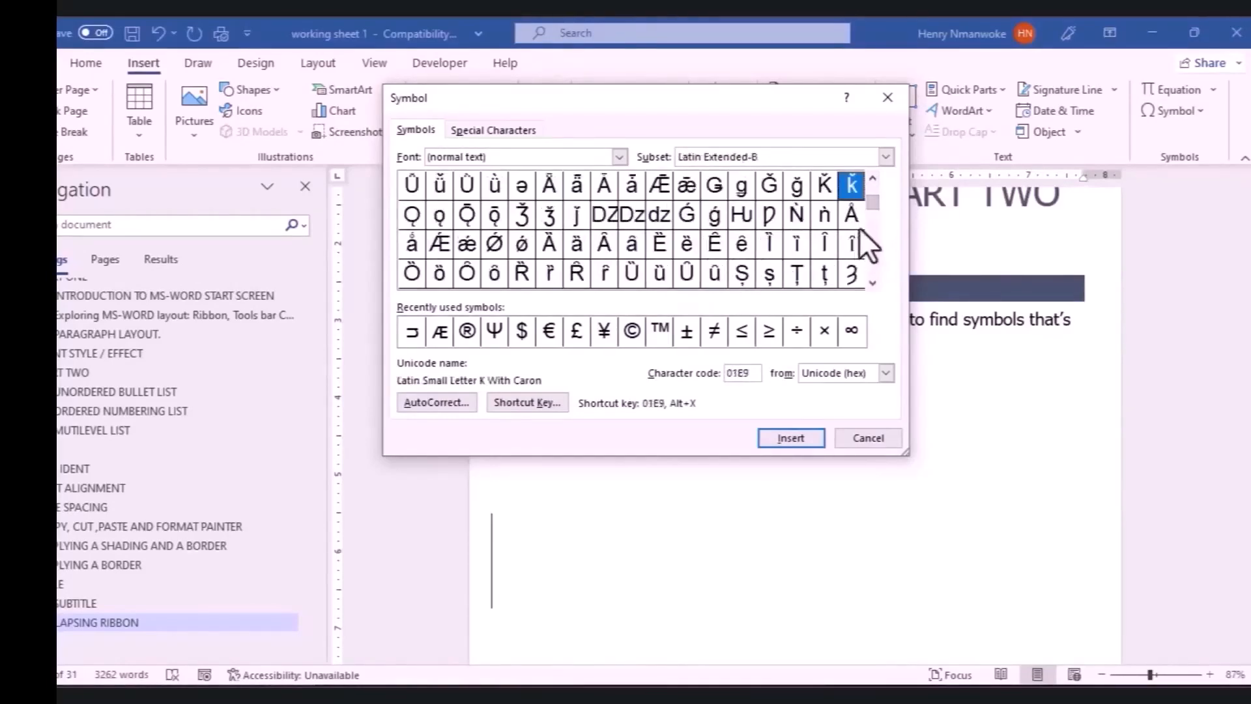
pyautogui.click(467, 247)
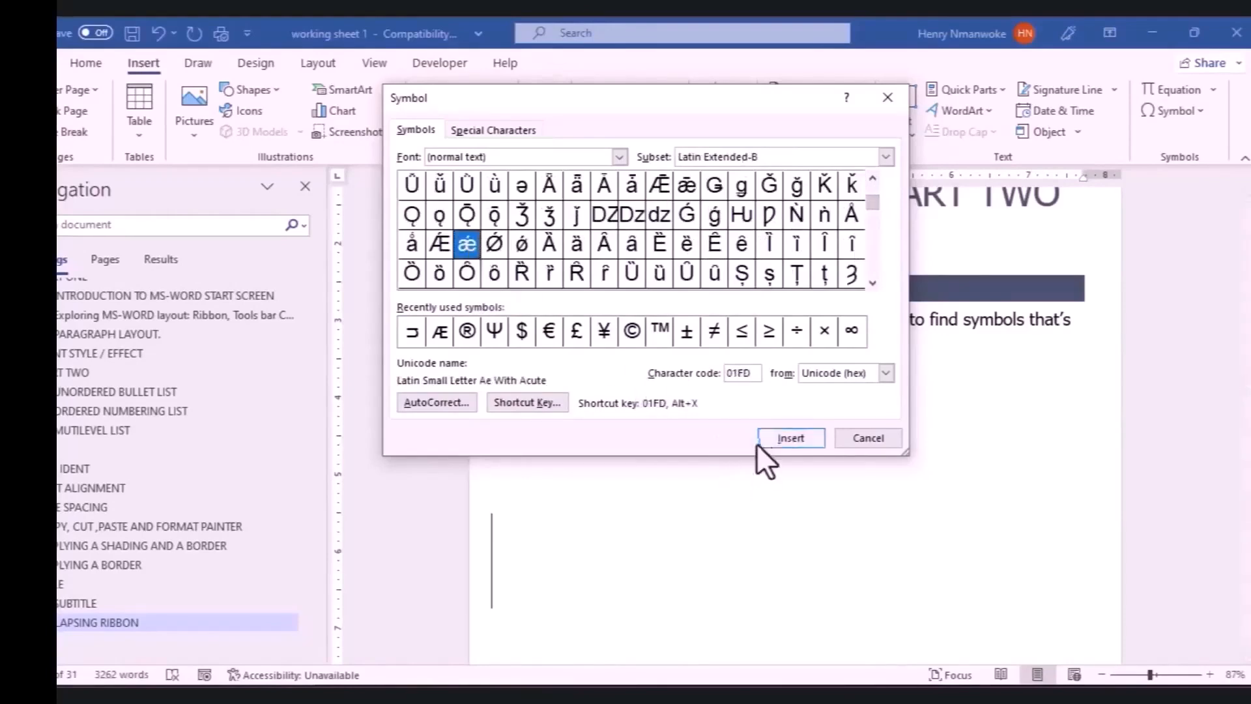
pyautogui.click(772, 436)
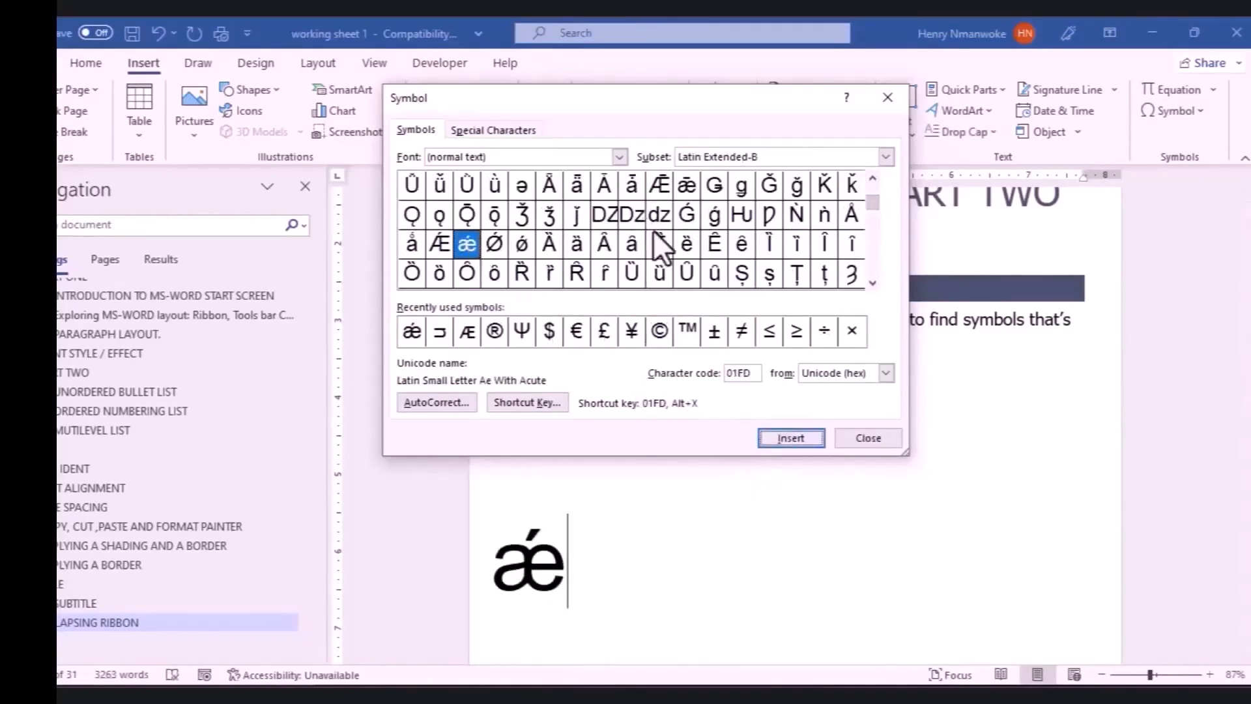
pyautogui.click(743, 214)
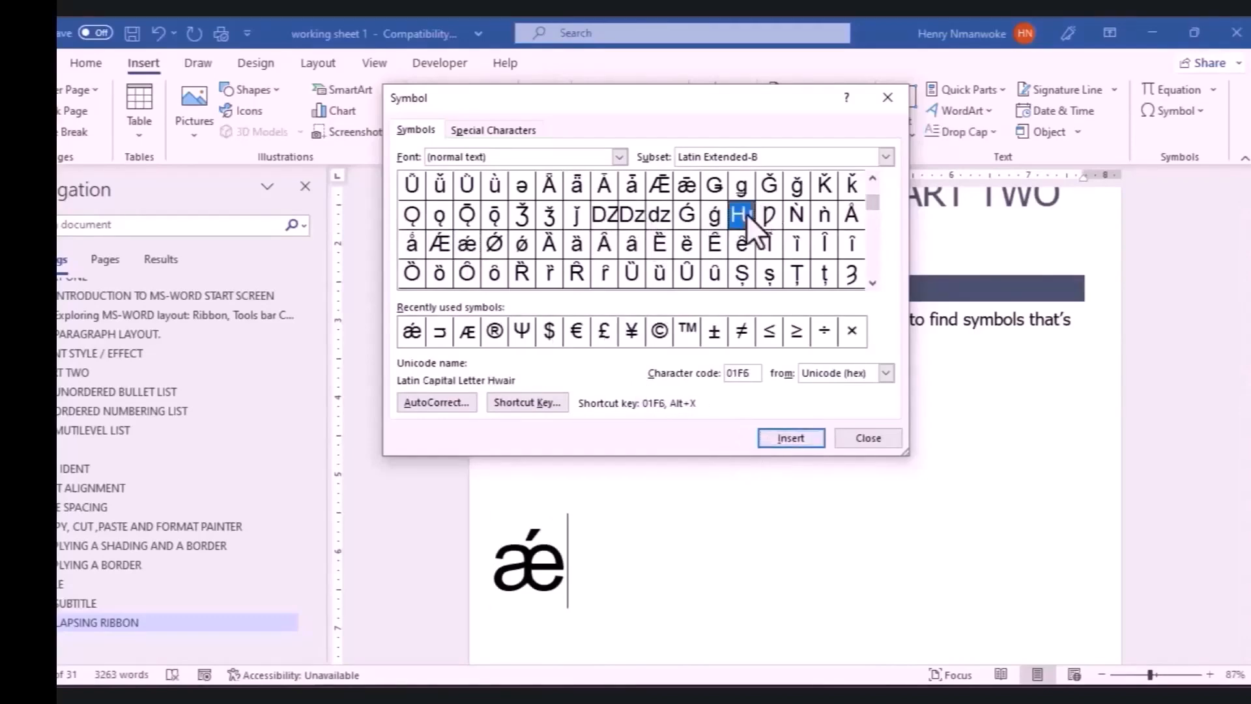
pyautogui.click(791, 436)
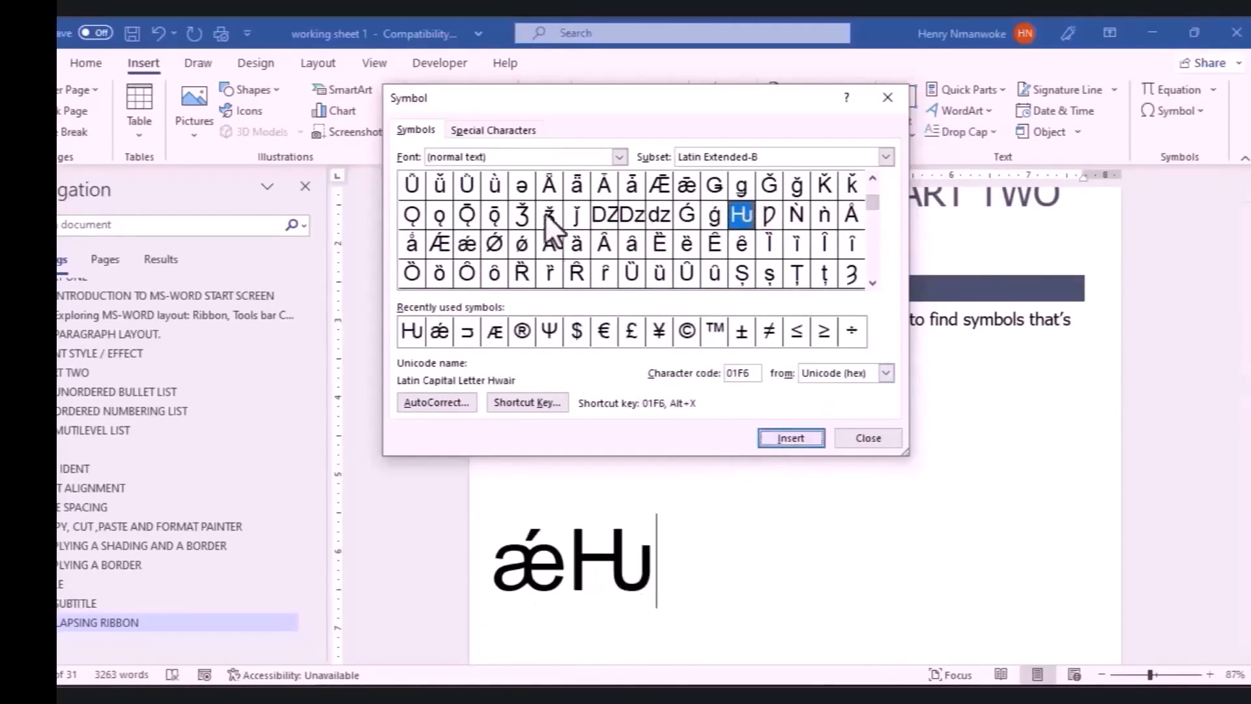
# Insert the Trademark special character after the two symbols and close the Symbol dialog.
pyautogui.click(471, 127)
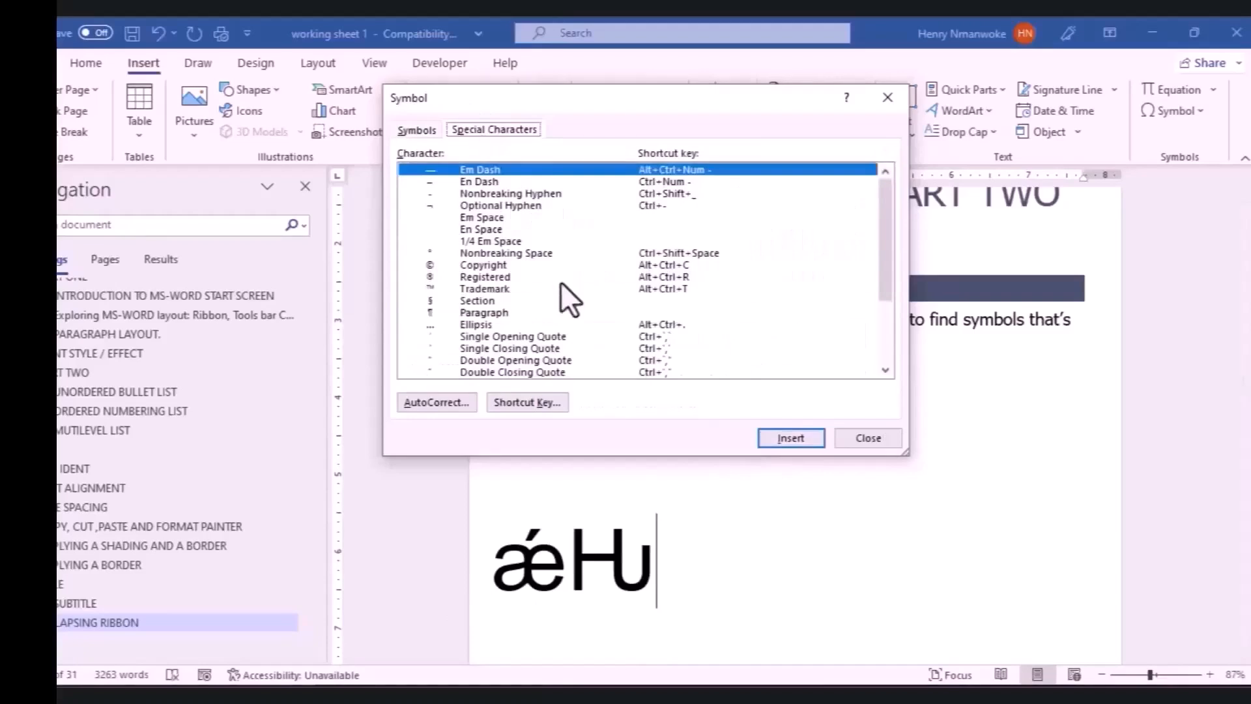
pyautogui.click(466, 273)
pyautogui.click(474, 288)
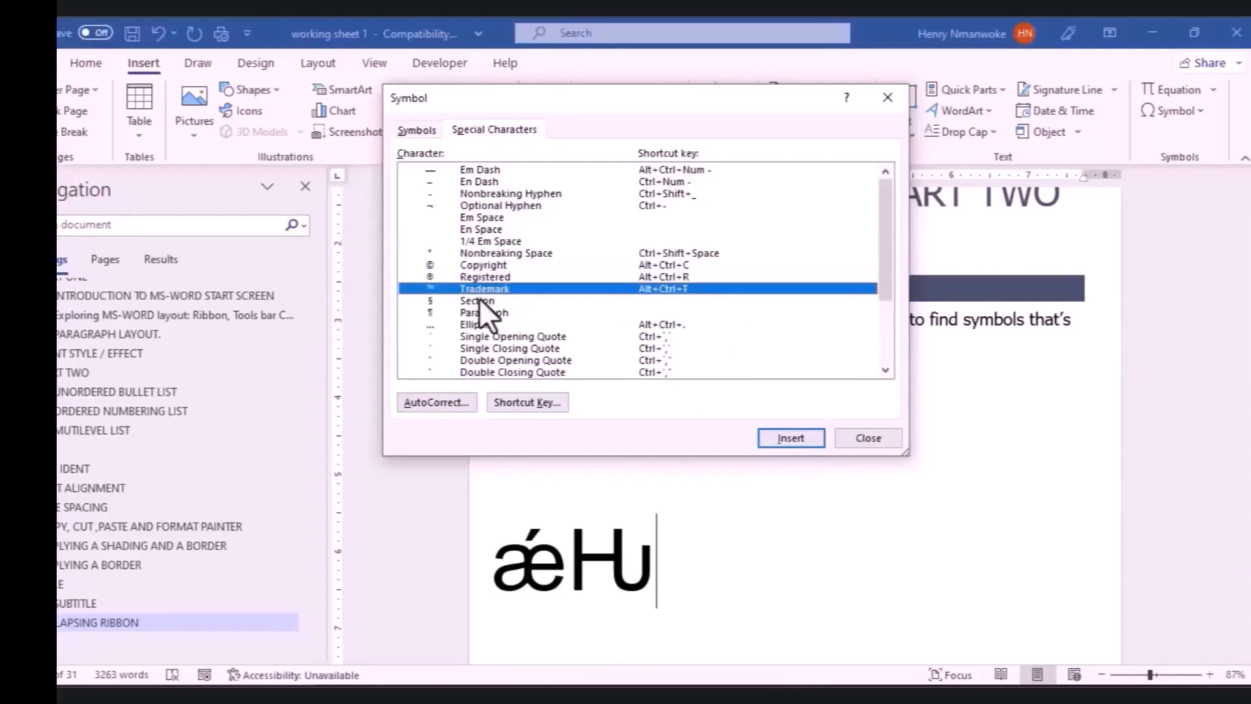
pyautogui.click(803, 440)
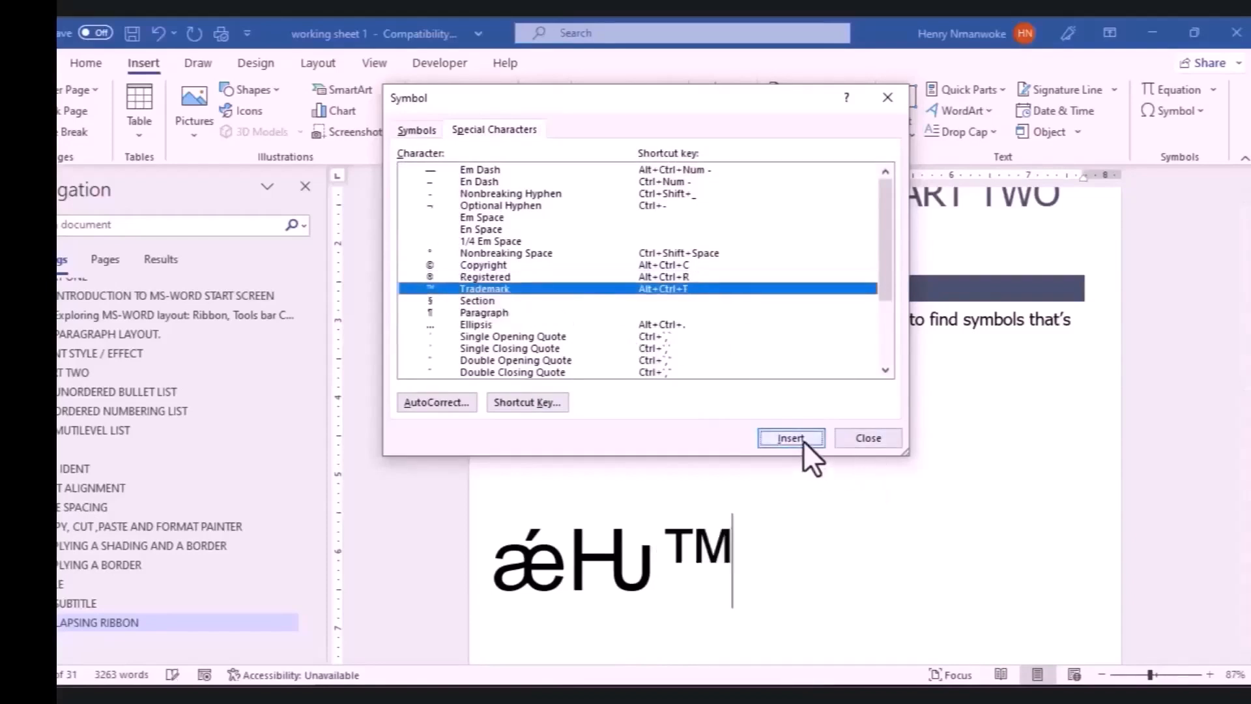
pyautogui.click(874, 443)
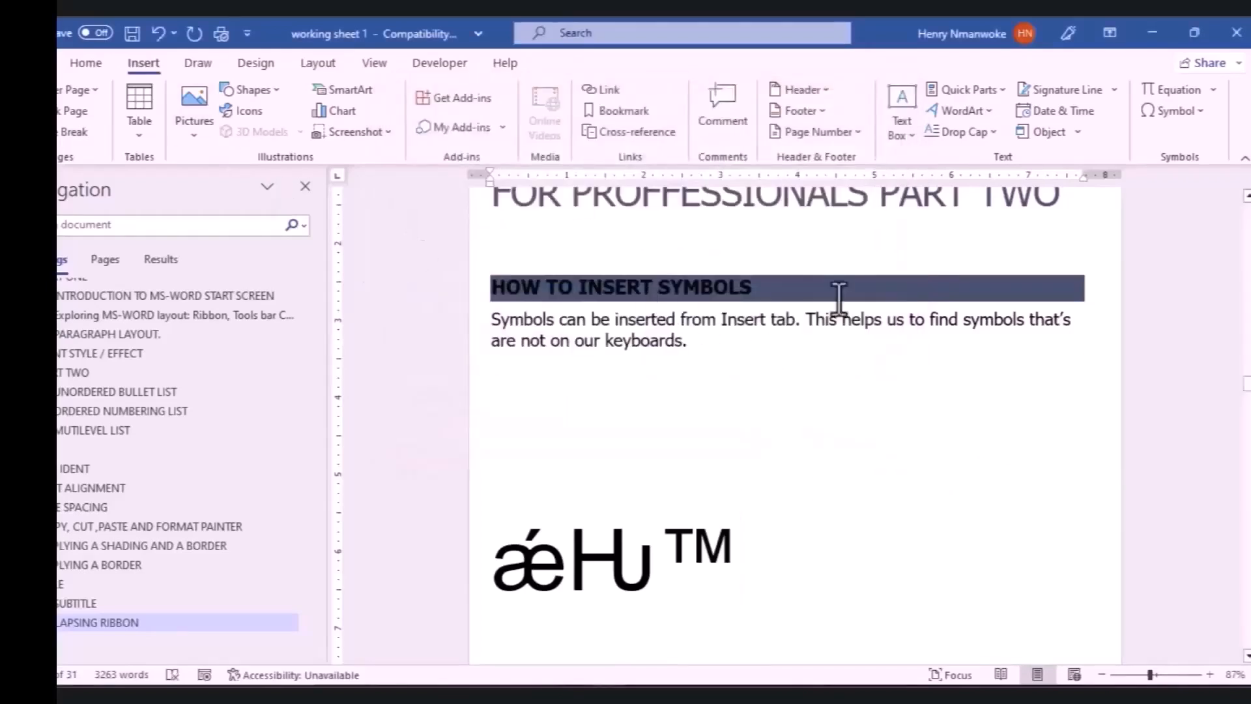
# Go to the HOW TO USE PAGE APPERANCE section, place the cursor above its heading, and display the page layout commands.
pyautogui.moveTo(1246, 383); pyautogui.dragTo(1246, 395)
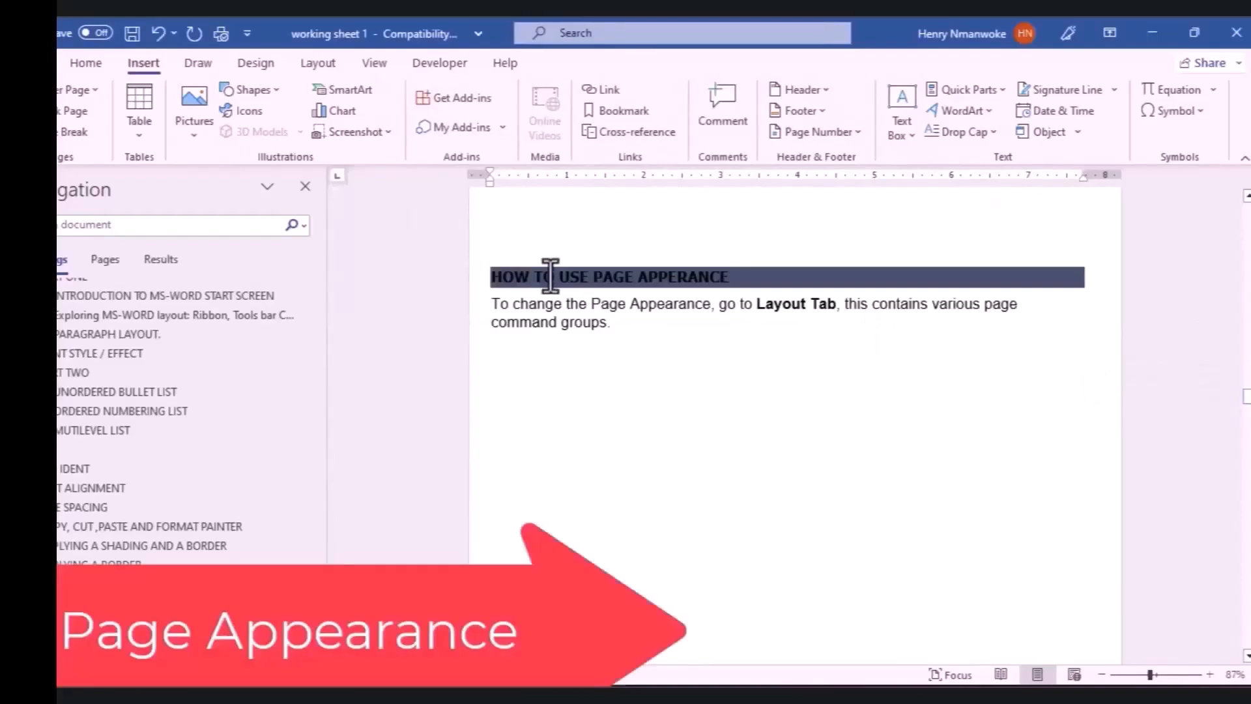
pyautogui.click(500, 232)
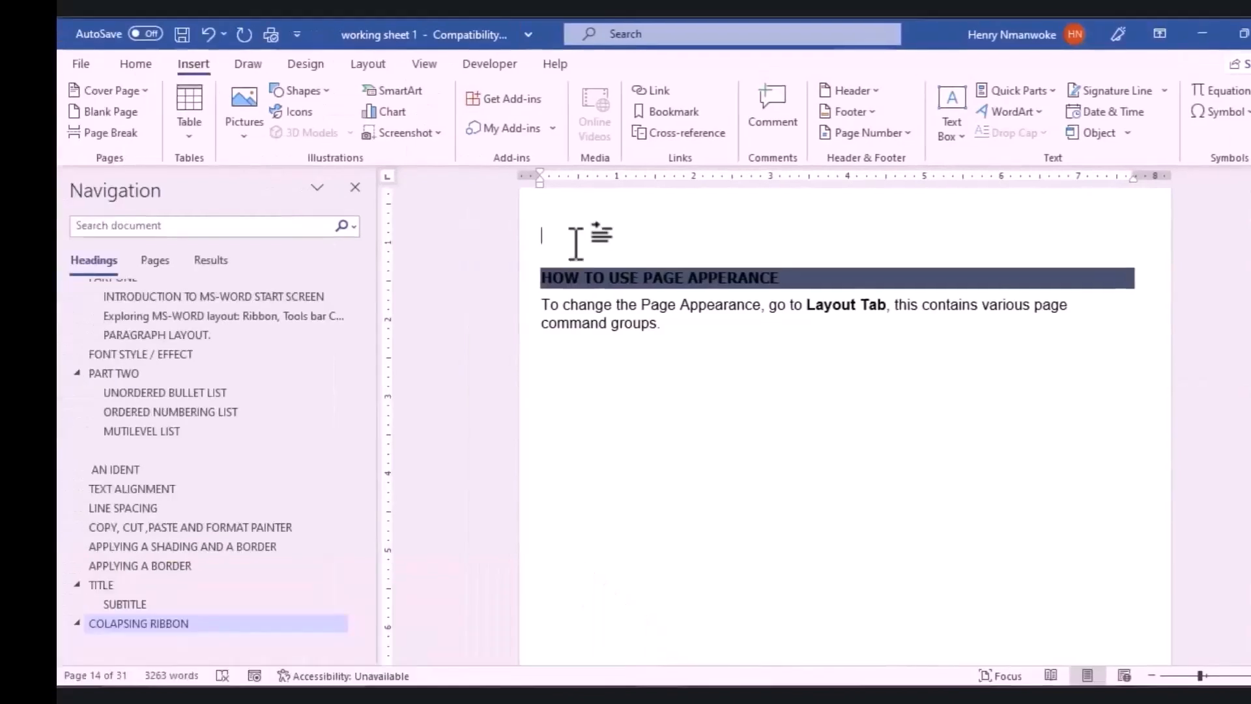
pyautogui.click(366, 64)
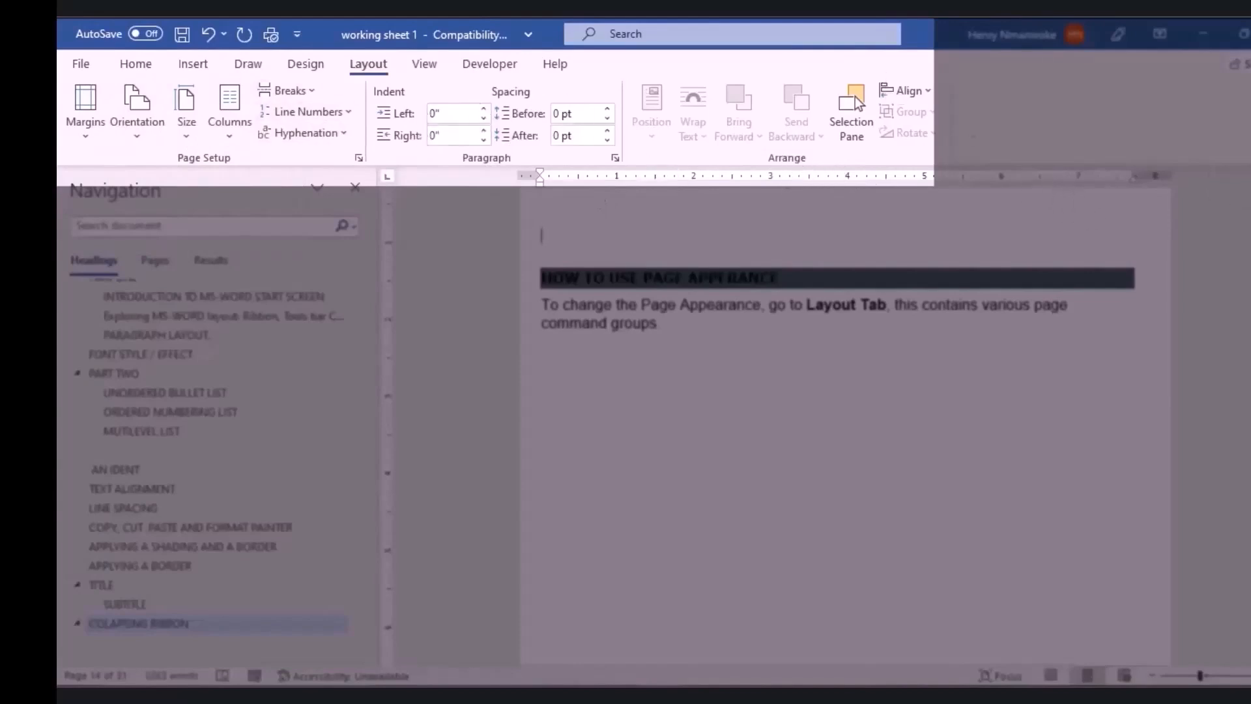
# Indent the first line of the empty paragraph above the HOW TO USE PAGE APPERANCE heading by about 0.25 inch.
pyautogui.moveTo(1250, 397); pyautogui.dragTo(1250, 411)
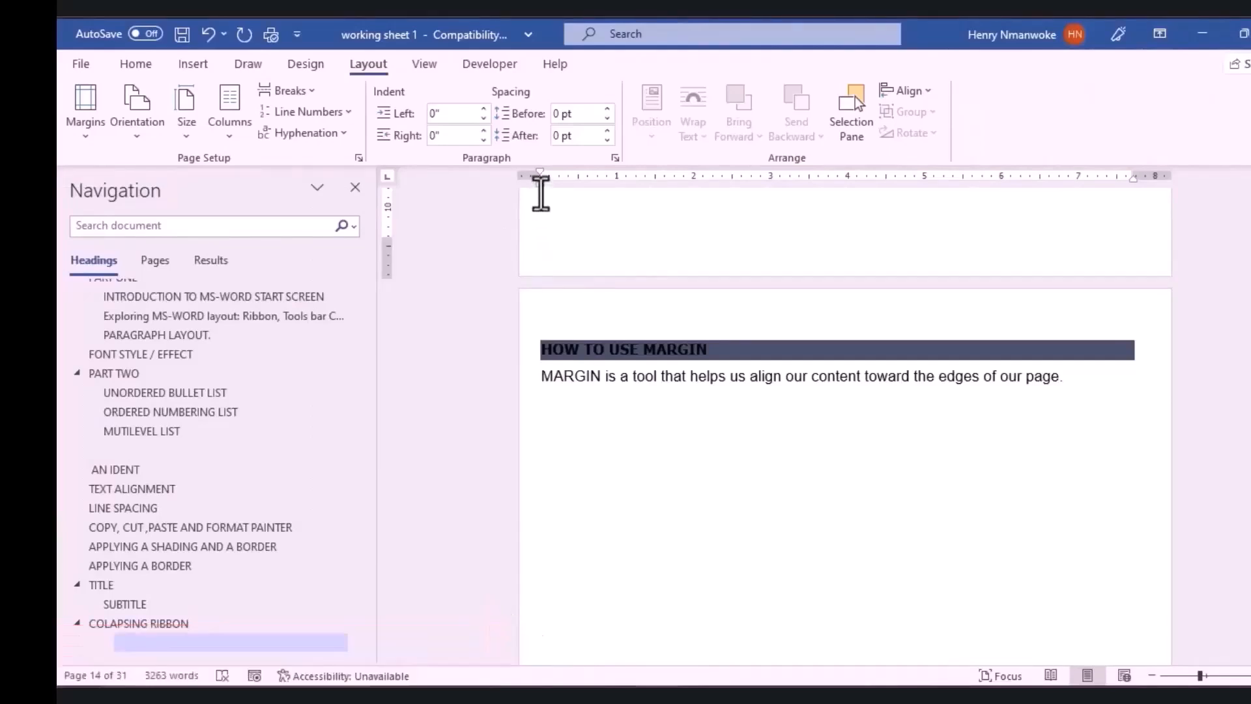
pyautogui.moveTo(538, 172); pyautogui.dragTo(559, 175)
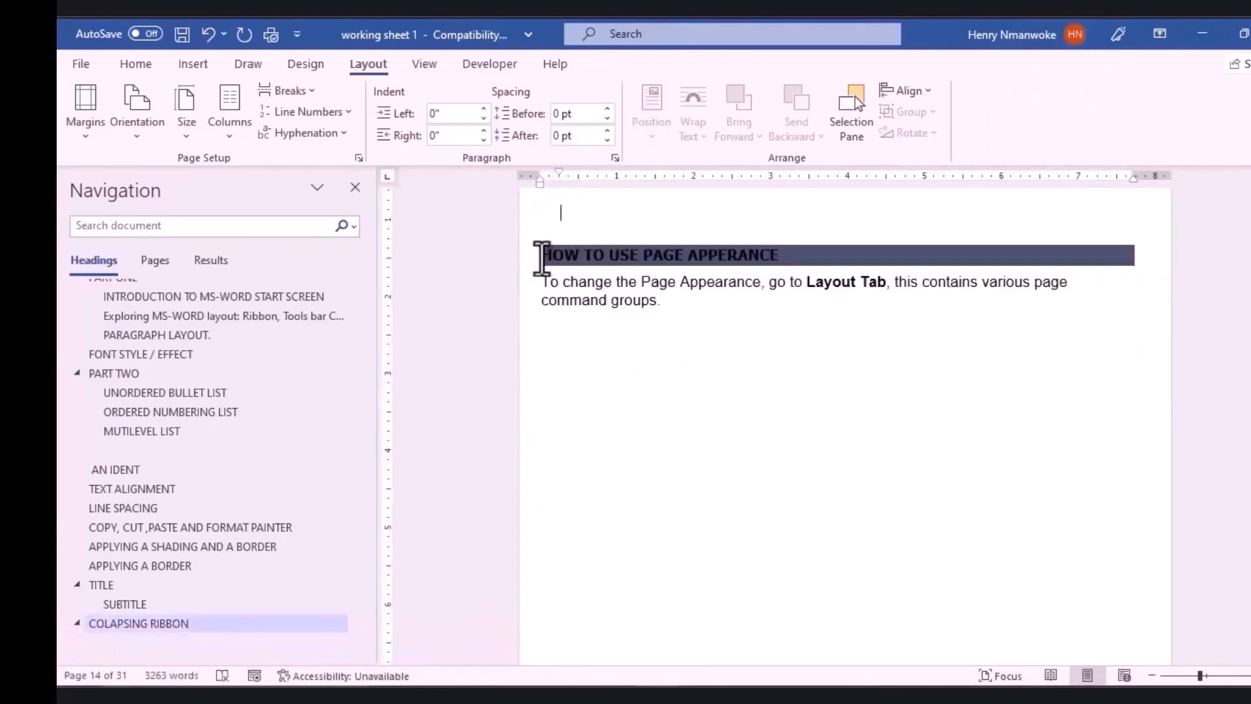
# Select the HOW TO USE PAGE APPERANCE heading with its paragraph and enter a custom top margin of 0.5 inch.
pyautogui.moveTo(542, 255); pyautogui.dragTo(662, 332)
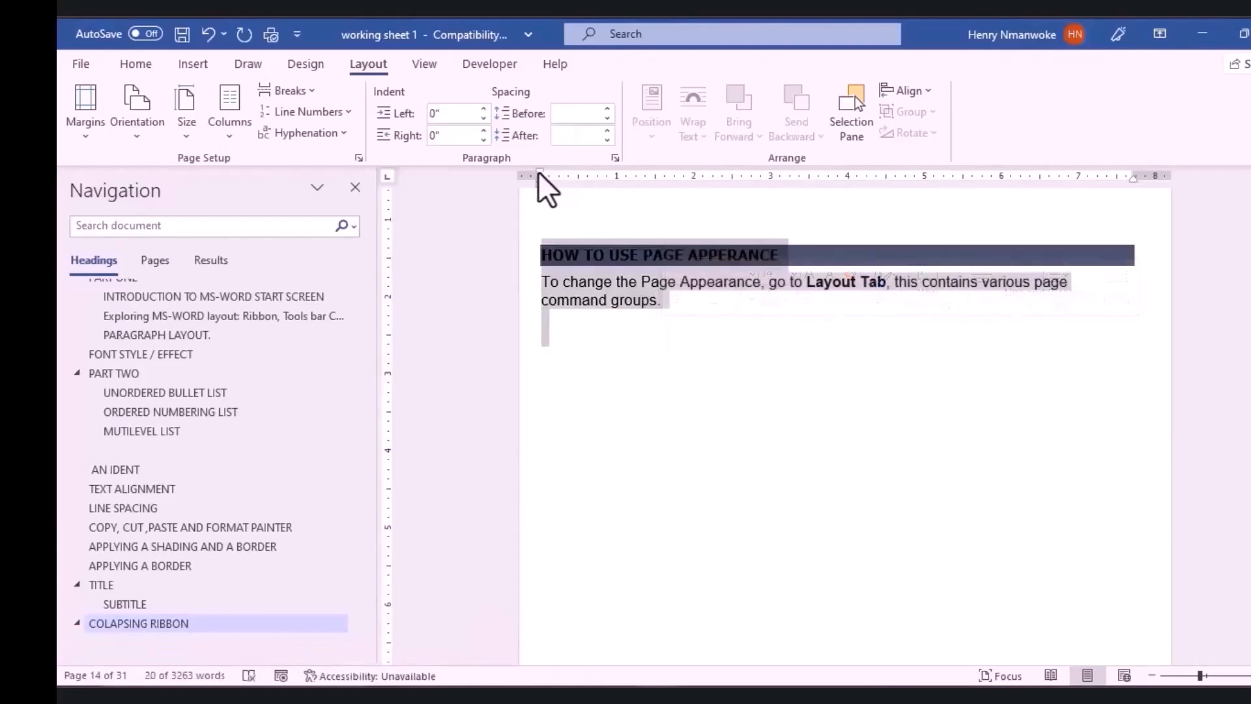
pyautogui.moveTo(538, 172)
pyautogui.mouseDown()
pyautogui.moveTo(588, 170)
pyautogui.moveTo(538, 173)
pyautogui.mouseUp()
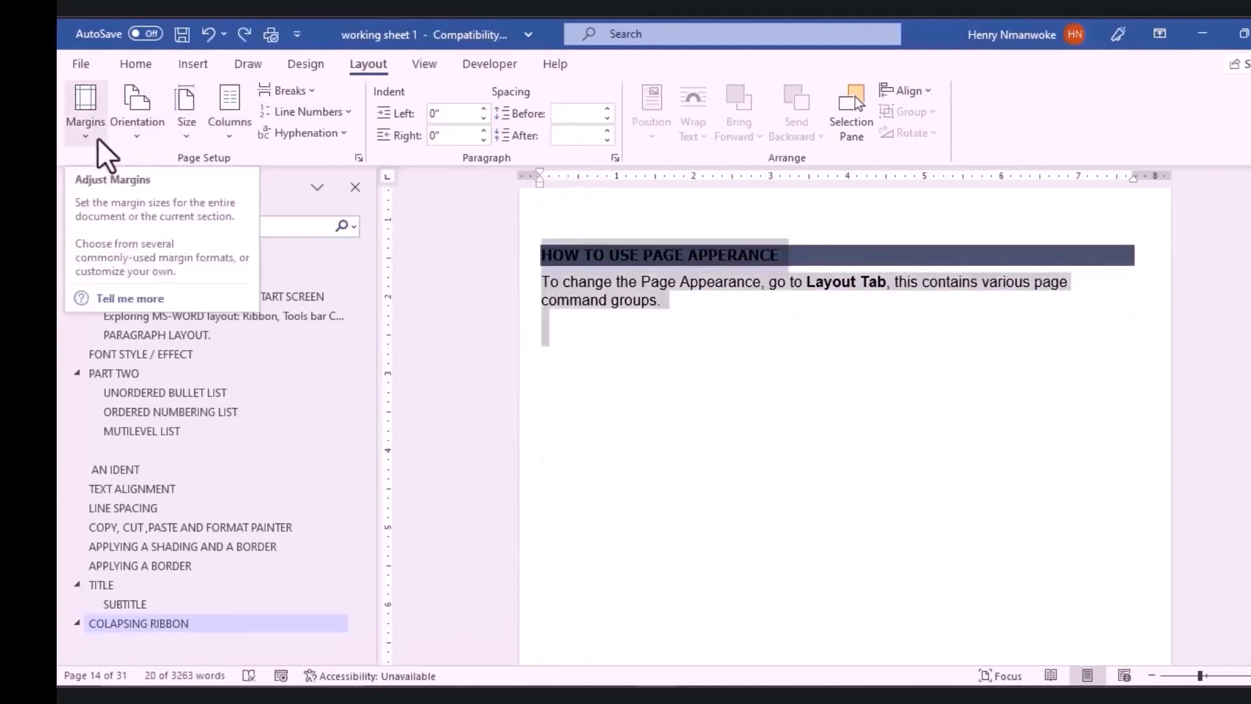
pyautogui.click(87, 138)
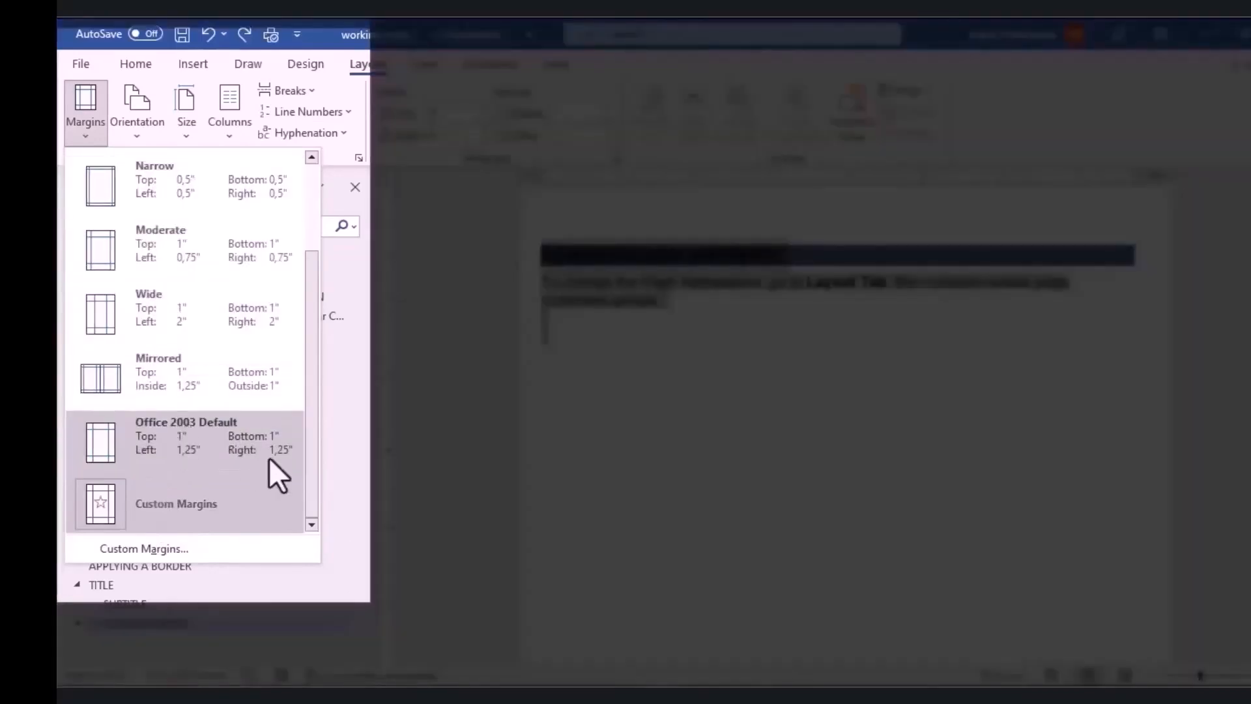
pyautogui.click(139, 548)
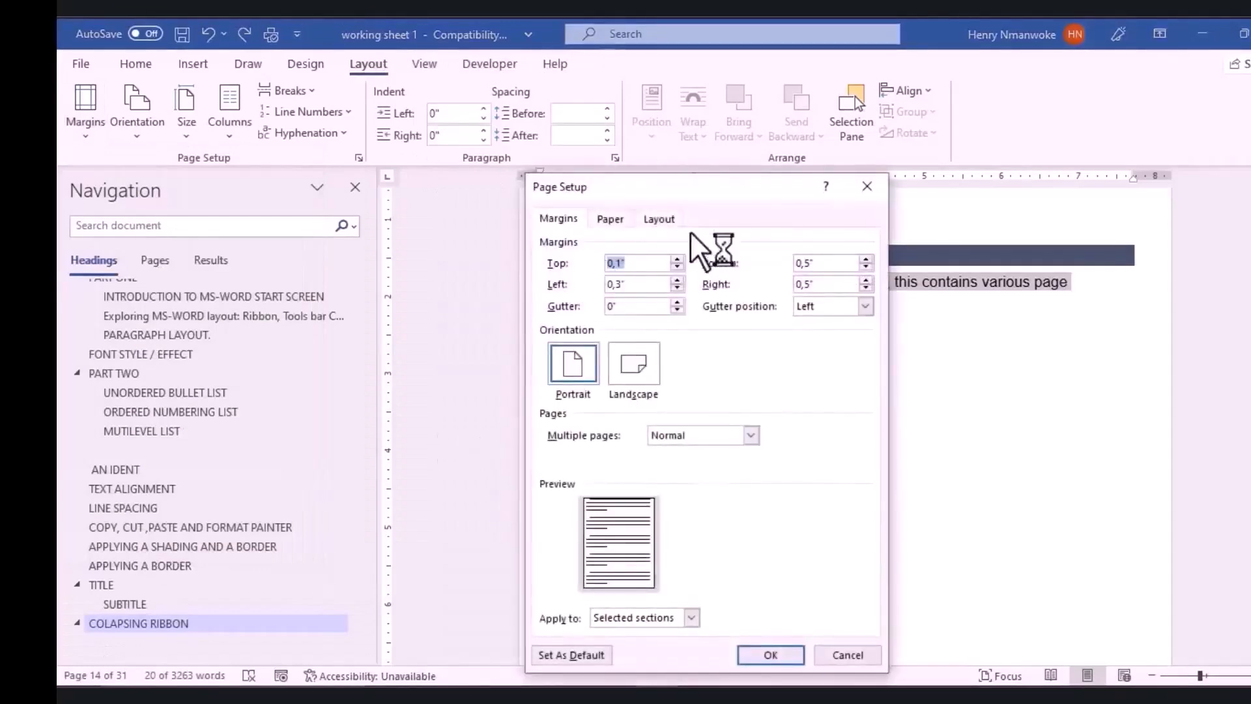
pyautogui.moveTo(690, 183); pyautogui.dragTo(384, 101)
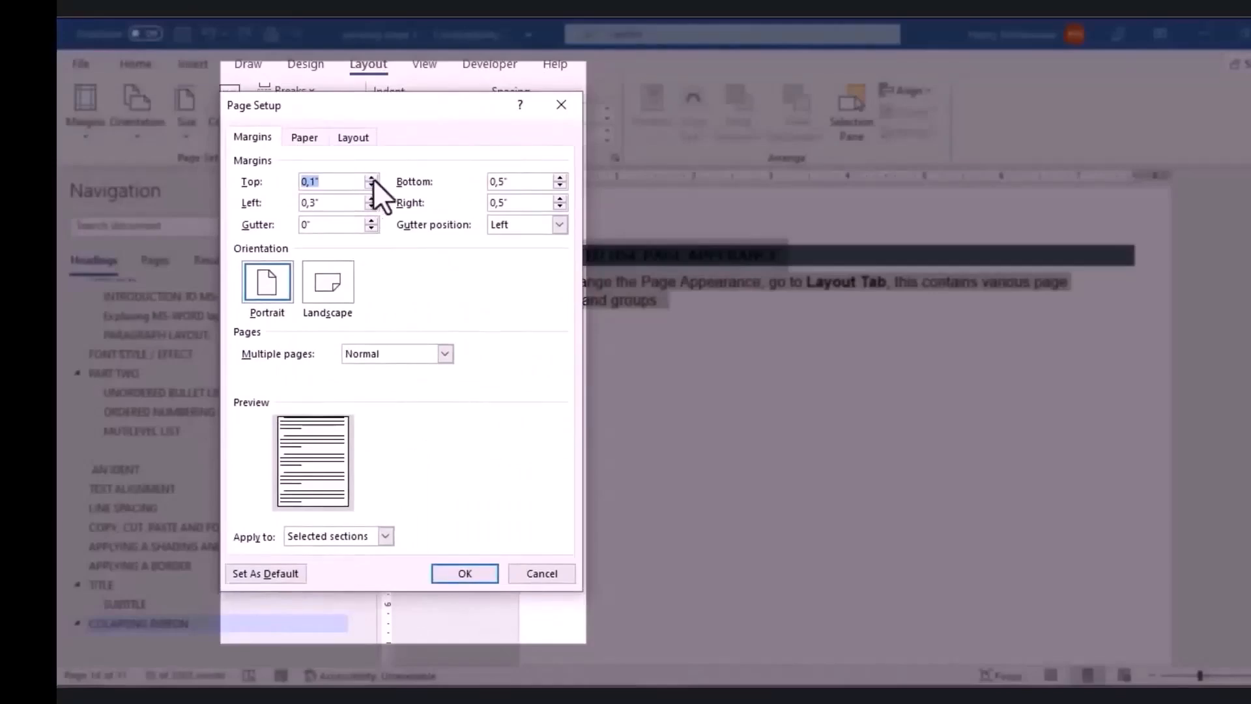
pyautogui.click(372, 178)
pyautogui.click(371, 178)
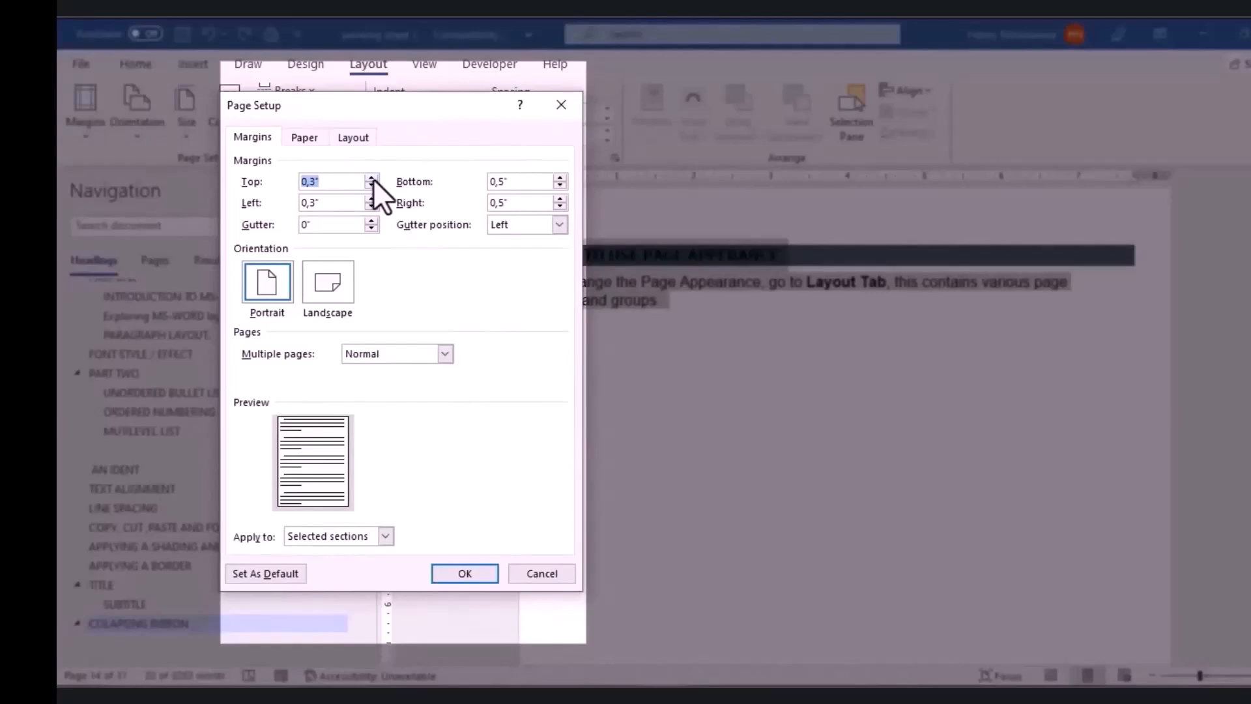
pyautogui.click(371, 178)
pyautogui.click(371, 178)
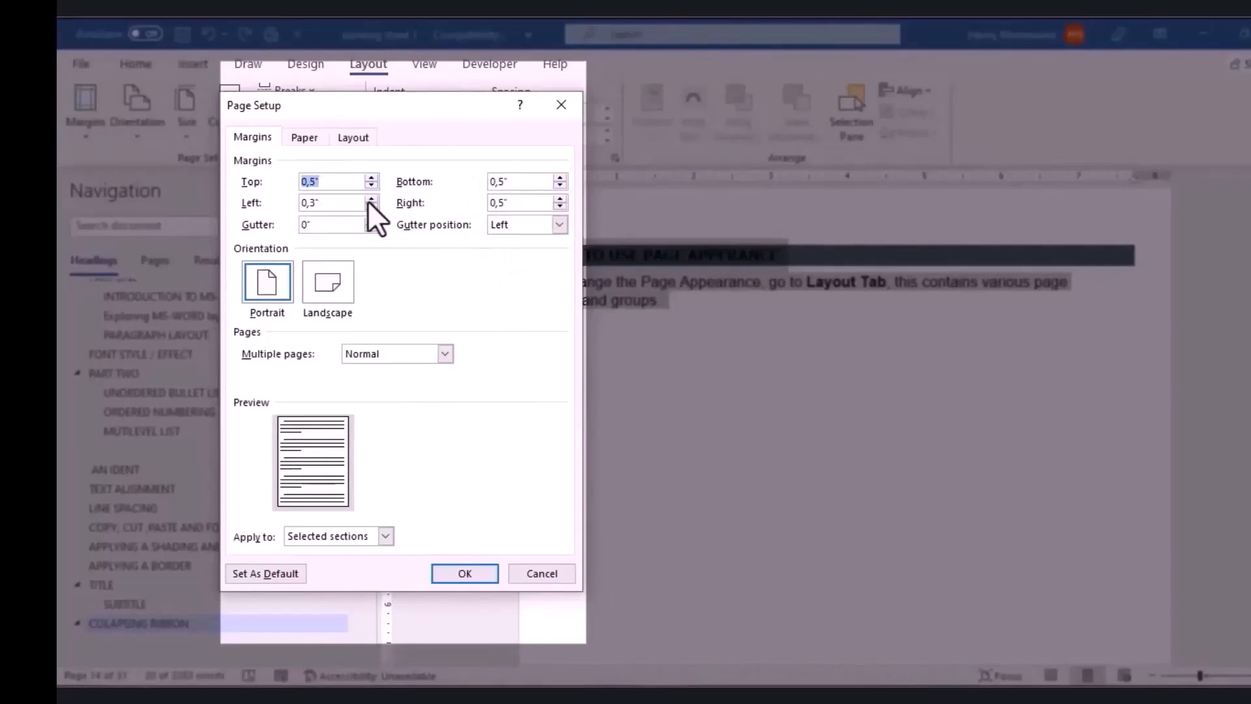
# Set the right margin to 0.4 inch and apply the custom margins to the selected sections.
pyautogui.click(560, 198)
pyautogui.click(559, 207)
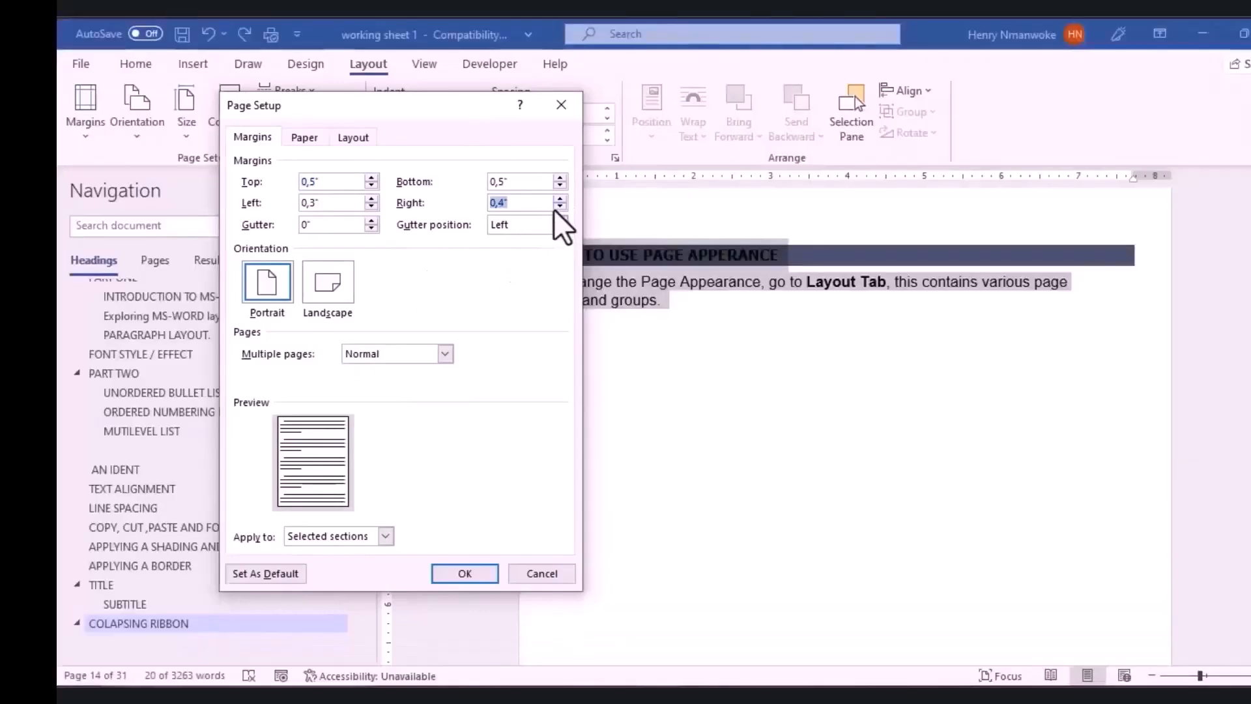
pyautogui.click(455, 576)
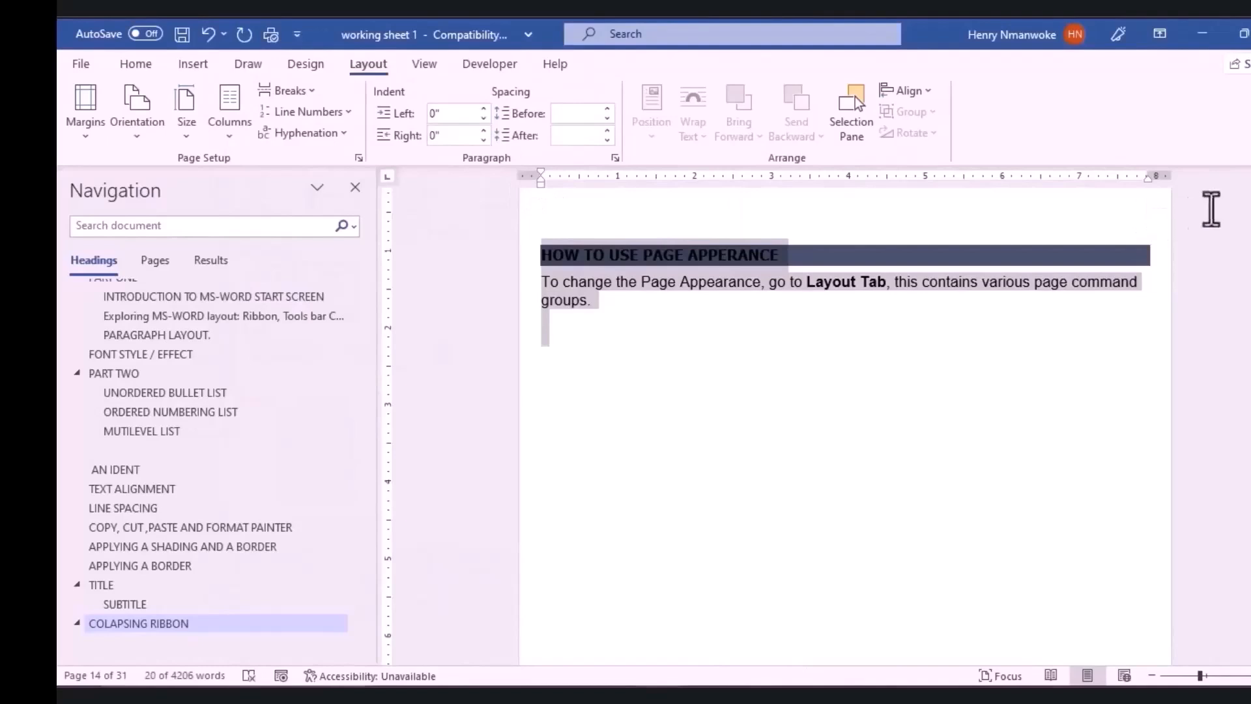
# Delete the blank lines above the HOW TO USE PAGE APPERANCE heading, leaving a single empty line between it and the page's upper margin.
pyautogui.moveTo(1250, 403); pyautogui.dragTo(1250, 399)
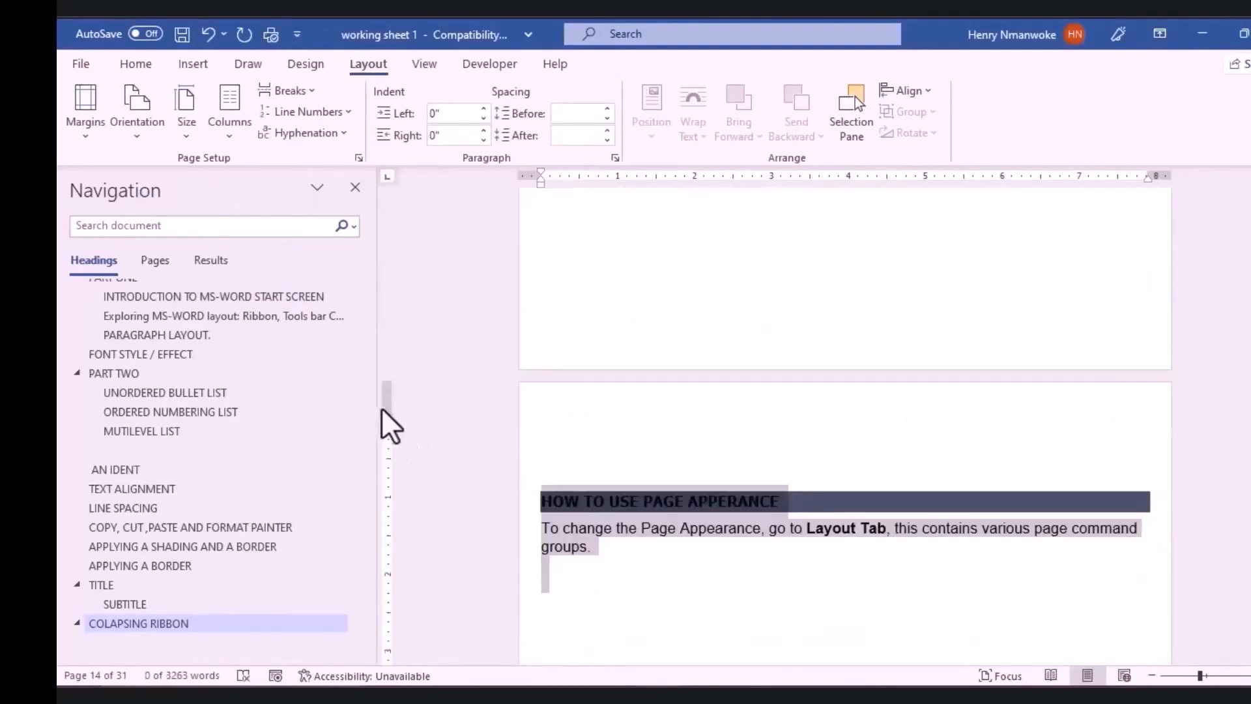
pyautogui.click(548, 470)
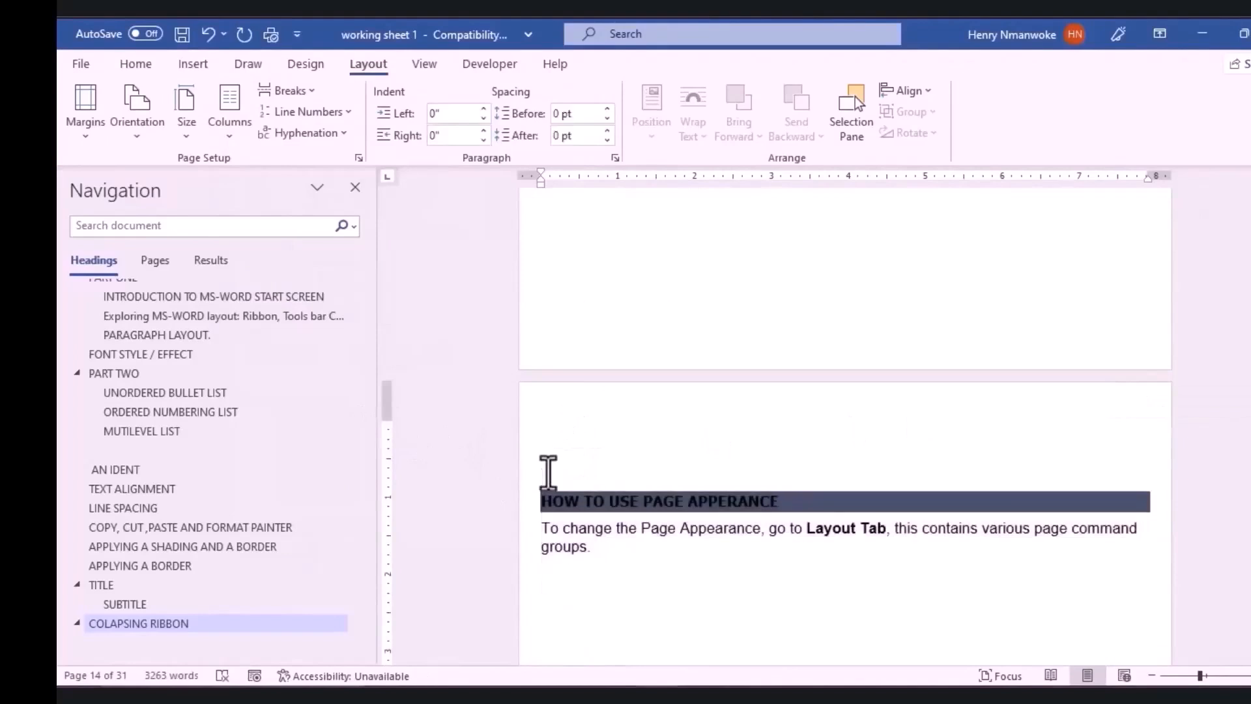
pyautogui.press('BackSpace')
pyautogui.press('BackSpace')
pyautogui.press('BackSpace')
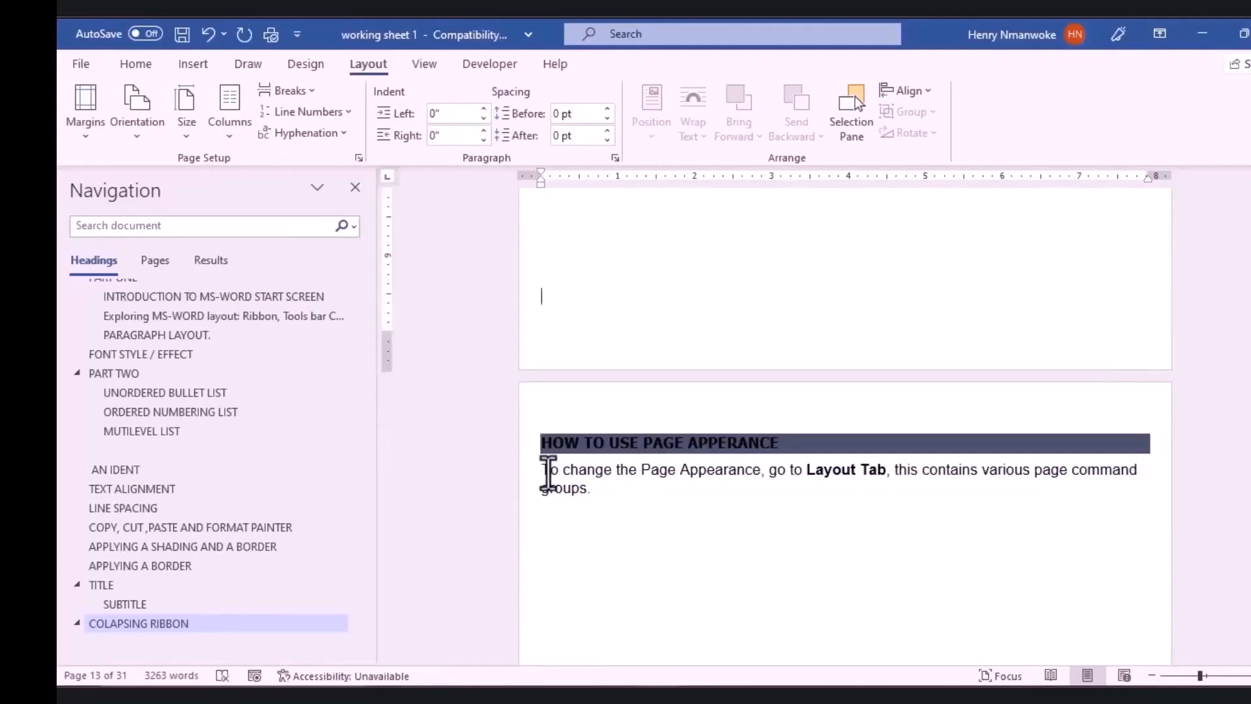
pyautogui.press('Return')
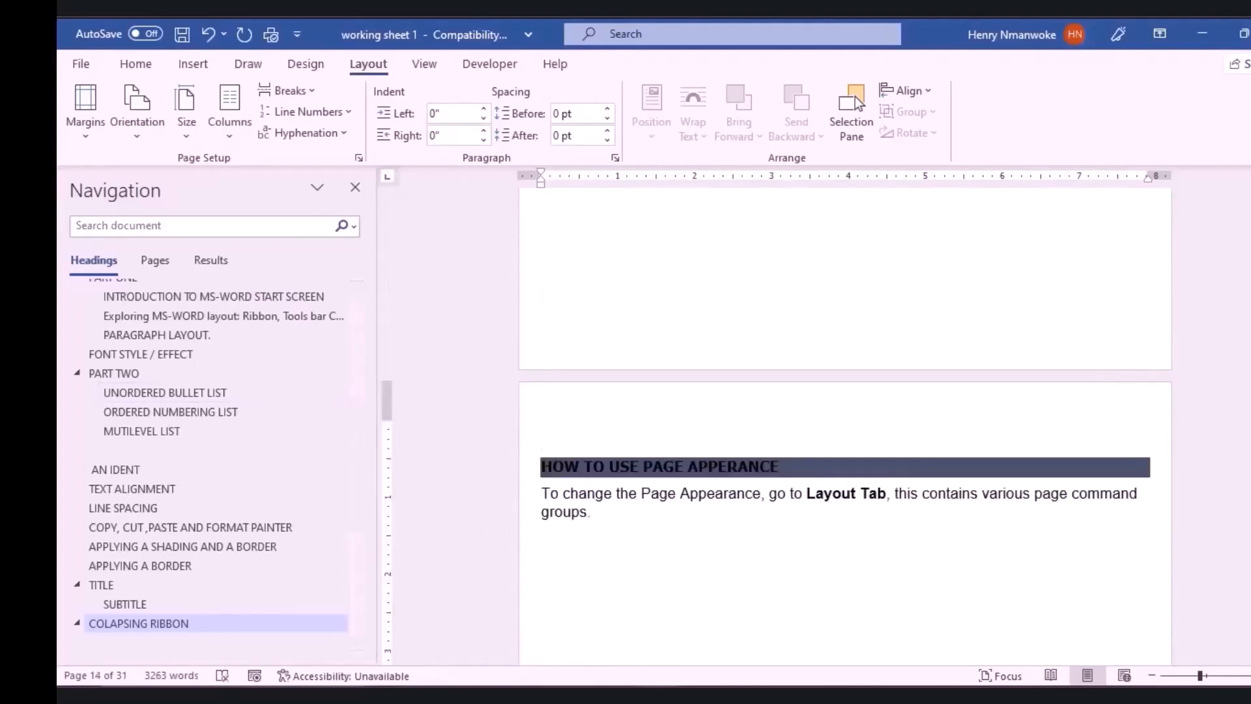
# Place the cursor above the HOW TO USE PAGE ORIENTATION heading and change the page orientation to Landscape.
pyautogui.moveTo(1250, 391); pyautogui.dragTo(1250, 425)
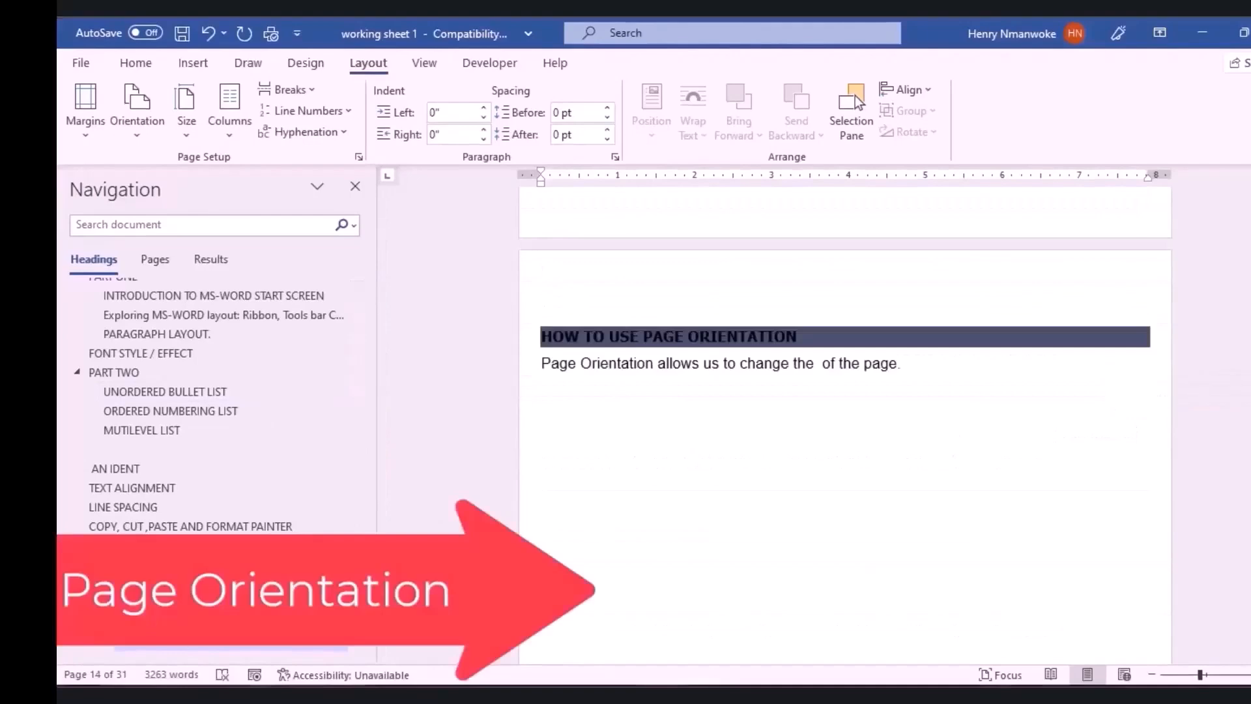
pyautogui.click(605, 301)
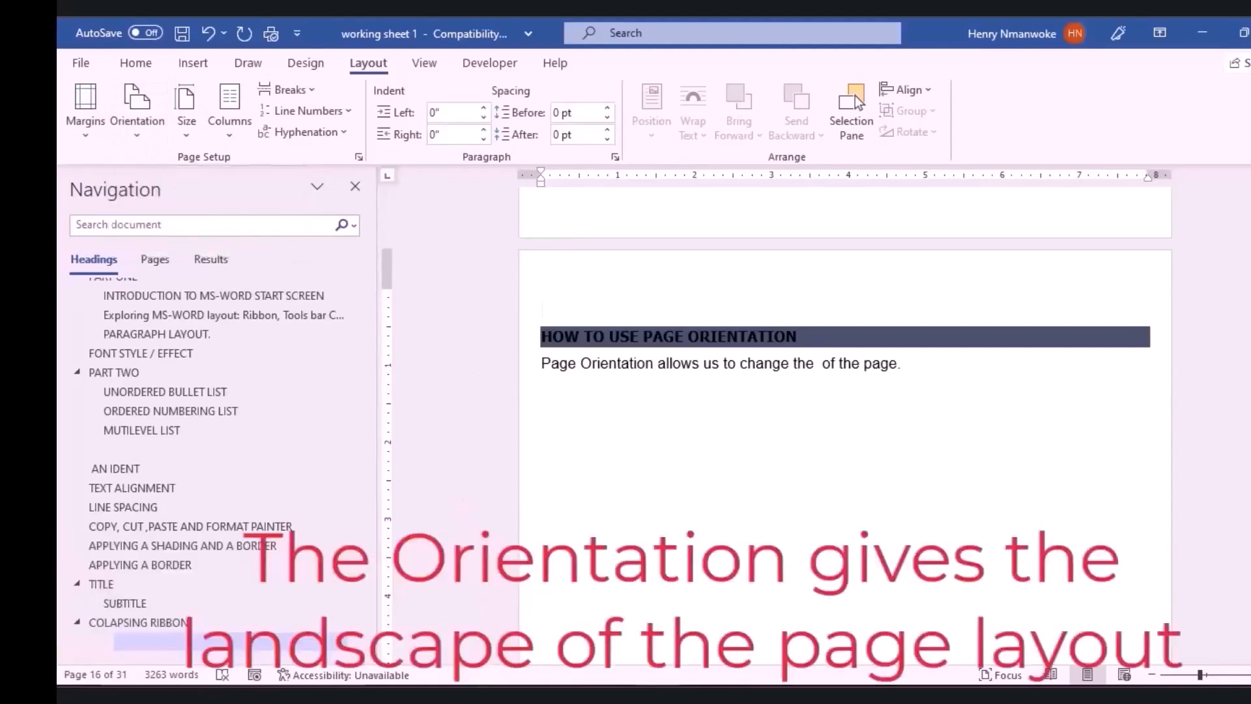
pyautogui.scroll(-1, 775, 326)
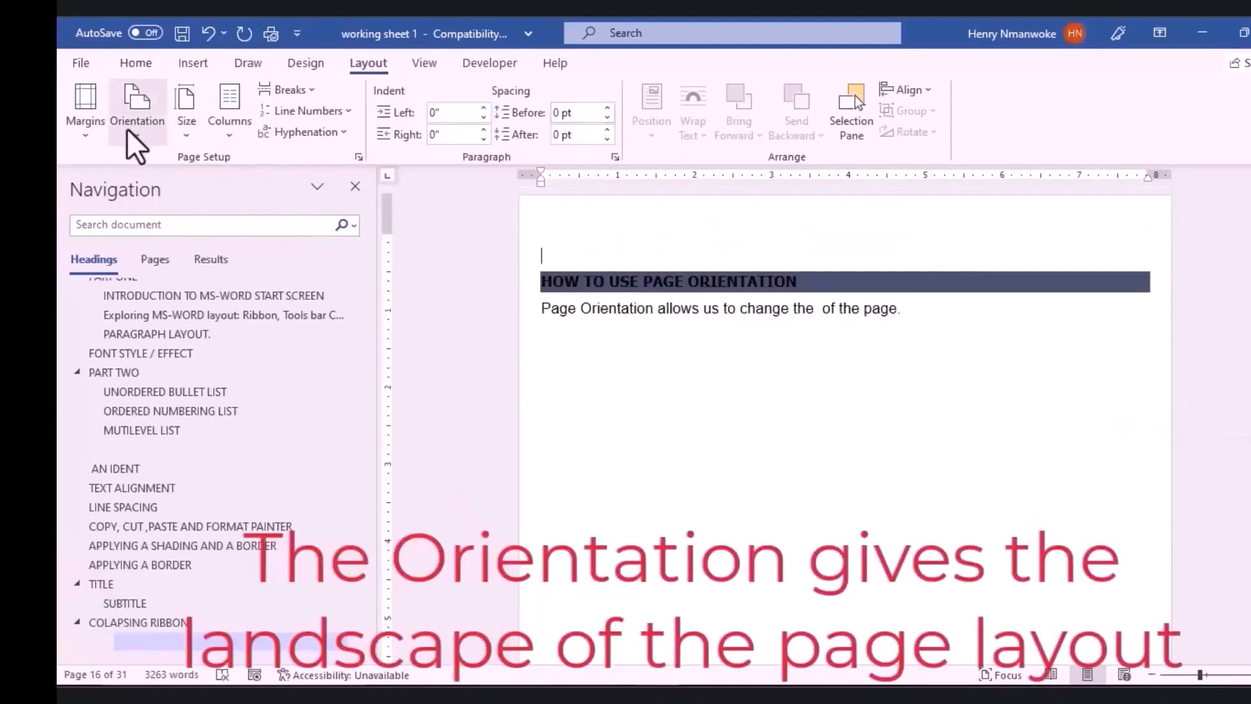
pyautogui.click(128, 131)
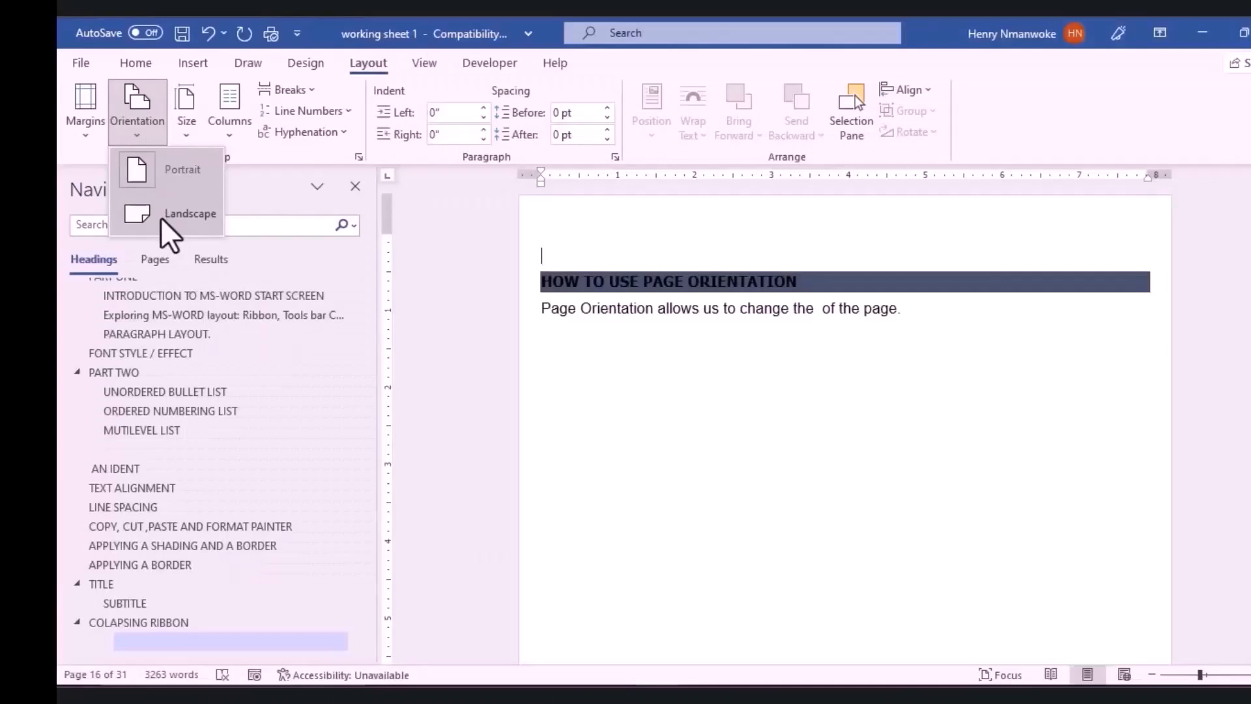
pyautogui.click(161, 217)
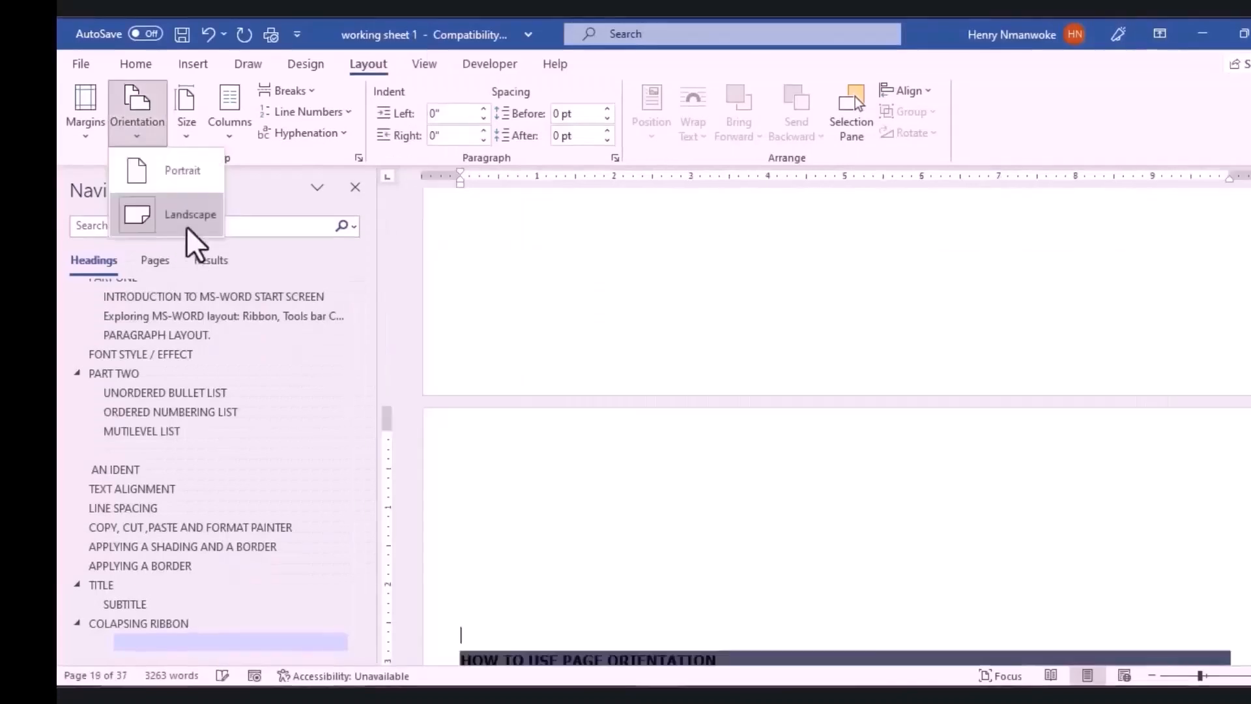
pyautogui.click(1155, 498)
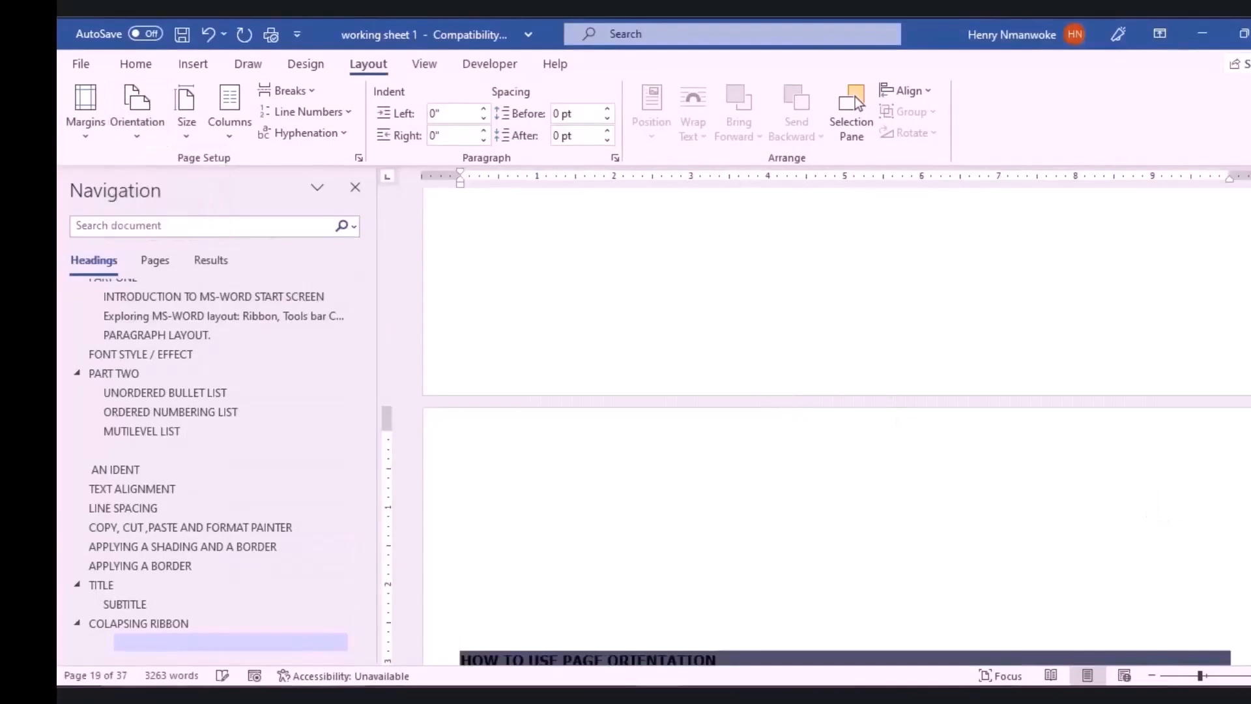
# Place the cursor in the HOW TO USE WATER MARK section and set the page orientation back to Portrait.
pyautogui.moveTo(1250, 440); pyautogui.dragTo(1250, 456)
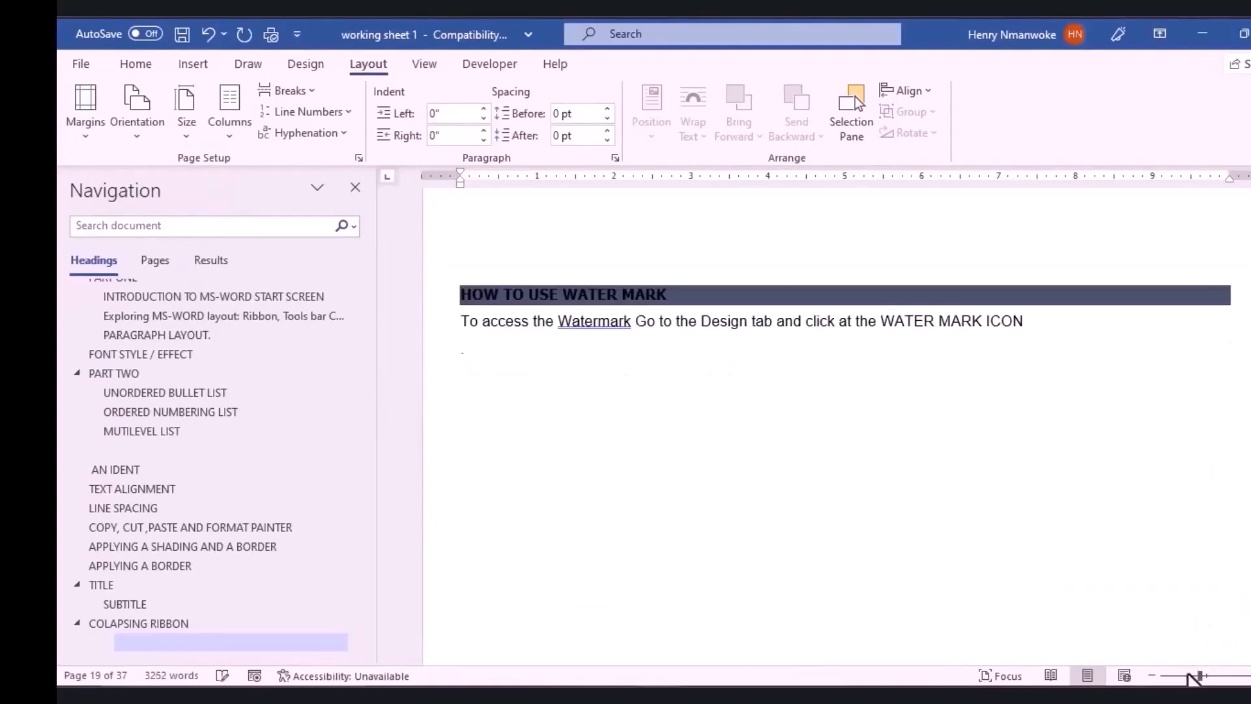
pyautogui.click(1188, 675)
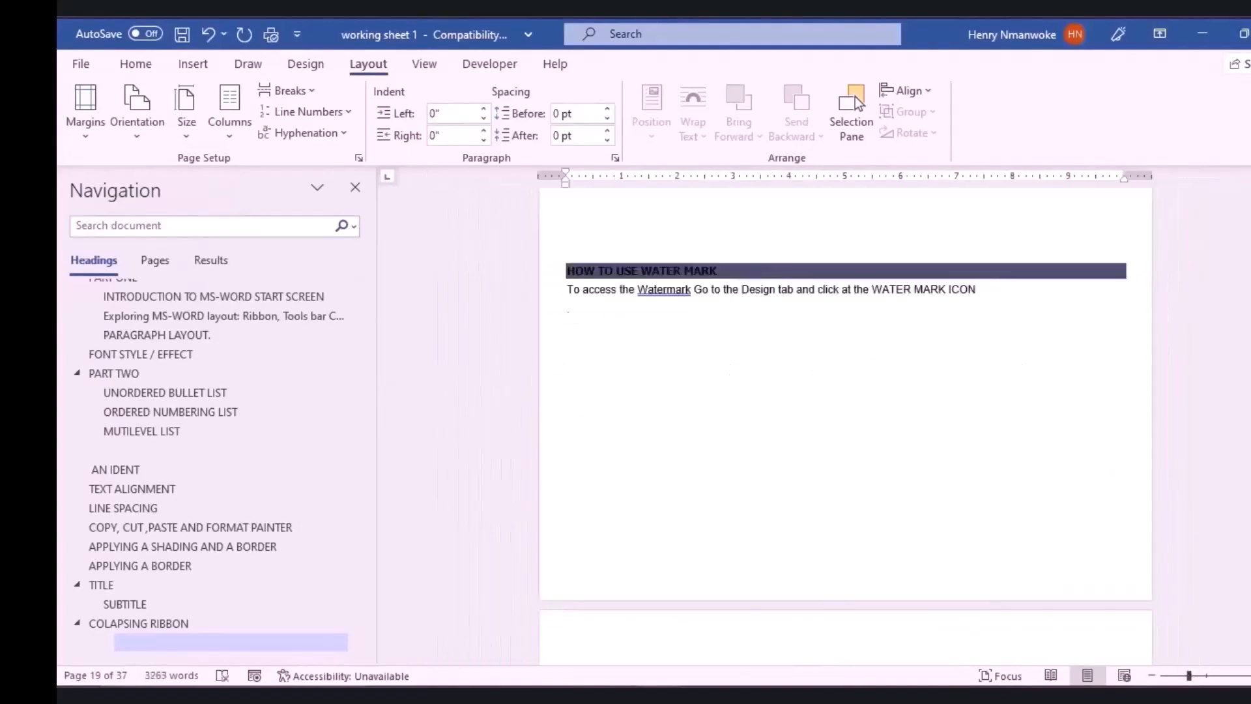
pyautogui.moveTo(1250, 456); pyautogui.dragTo(1250, 454)
pyautogui.click(578, 385)
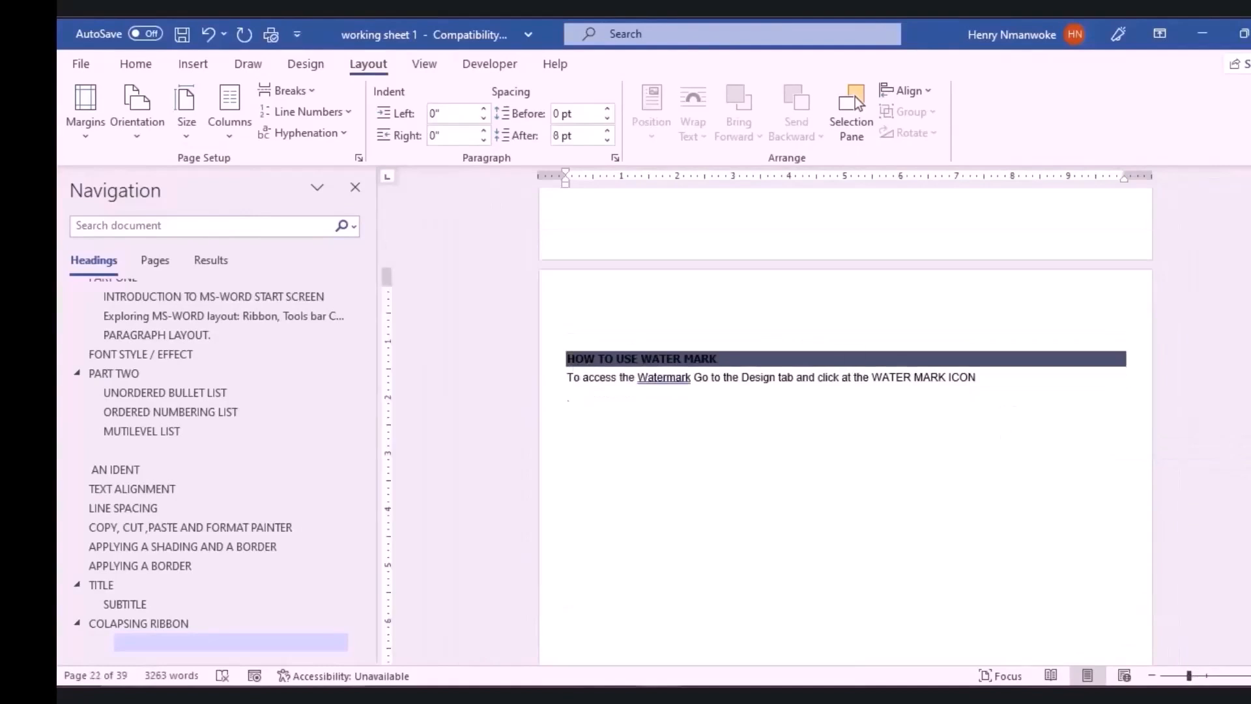
pyautogui.moveTo(1250, 457); pyautogui.dragTo(1250, 454)
pyautogui.click(137, 112)
pyautogui.click(159, 171)
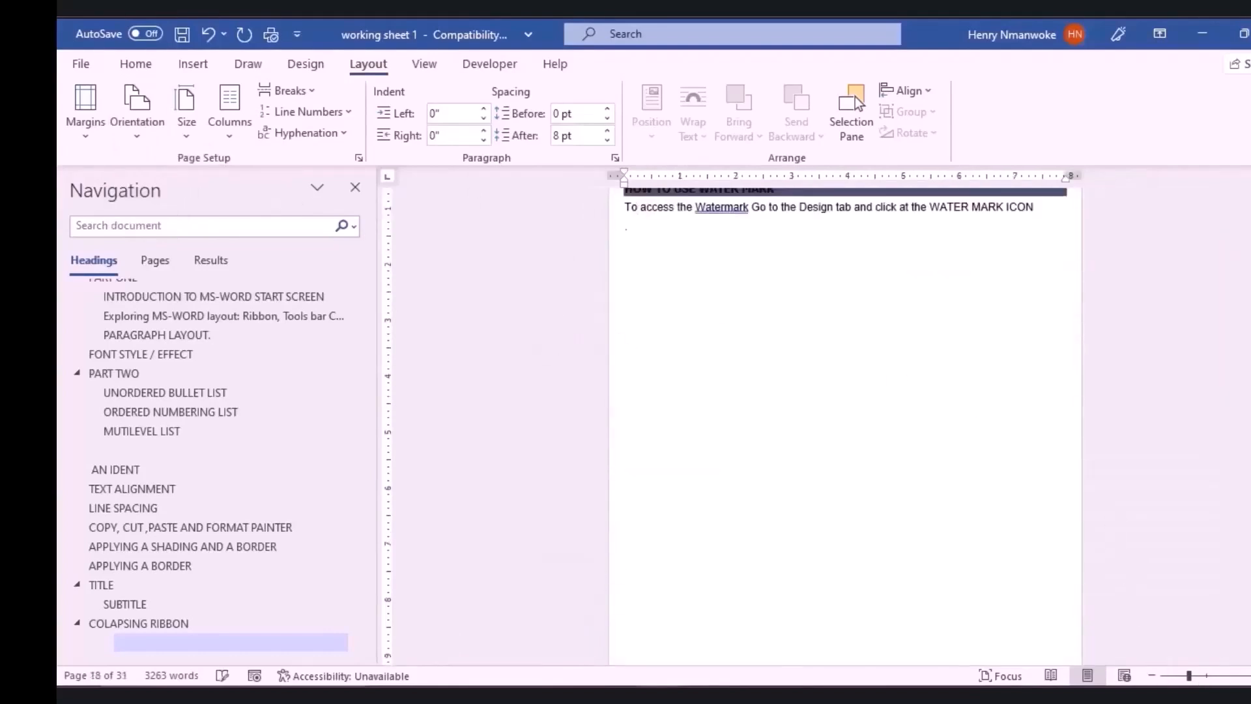
# Add a blank line above the HOW TO USE MARGIN heading to move it onto the same page as its paragraph.
pyautogui.moveTo(1250, 455); pyautogui.dragTo(1250, 466)
pyautogui.click(849, 265)
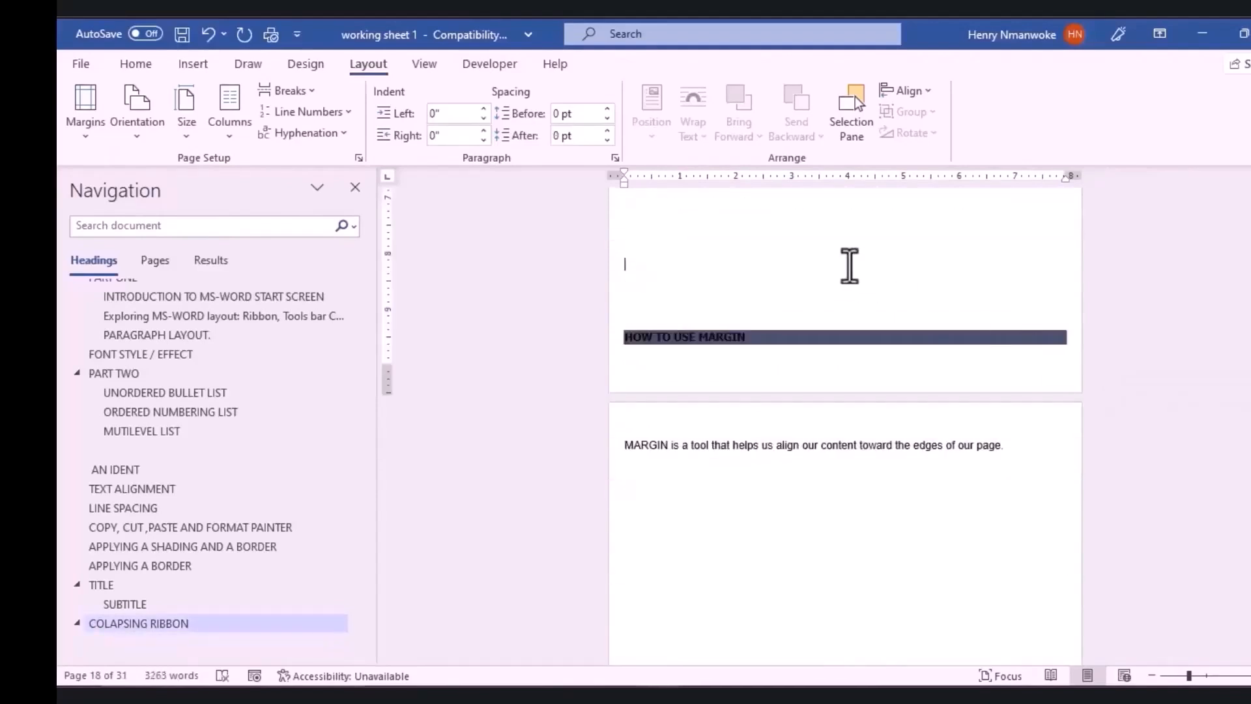
pyautogui.press('Return')
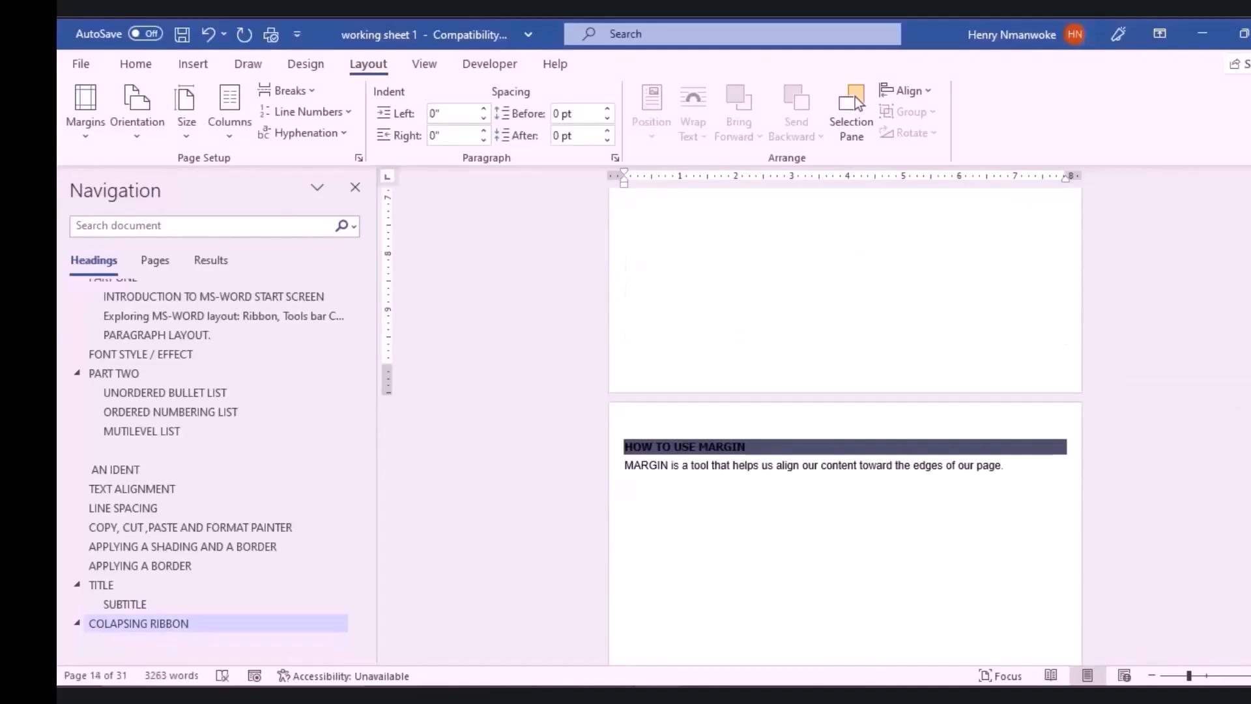
# Delete the surplus blank lines above the HOW TO USE PAPER SIZE heading.
pyautogui.moveTo(1250, 401); pyautogui.dragTo(1250, 435)
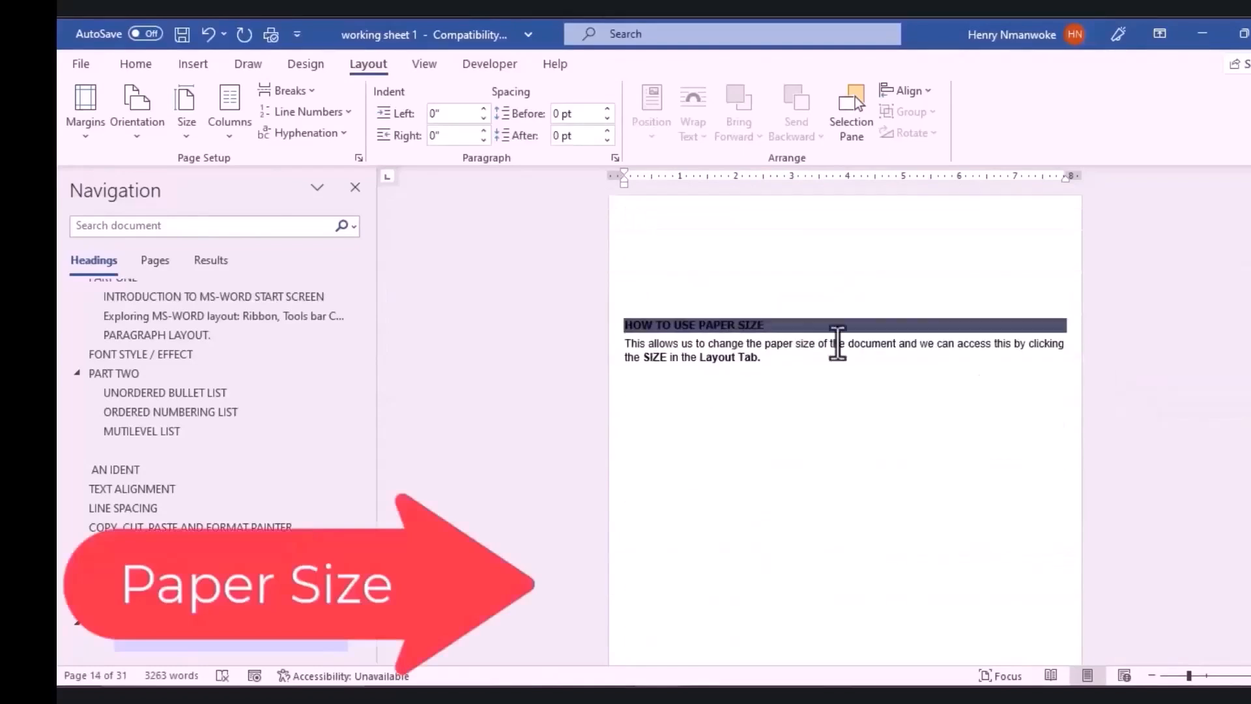
pyautogui.click(639, 277)
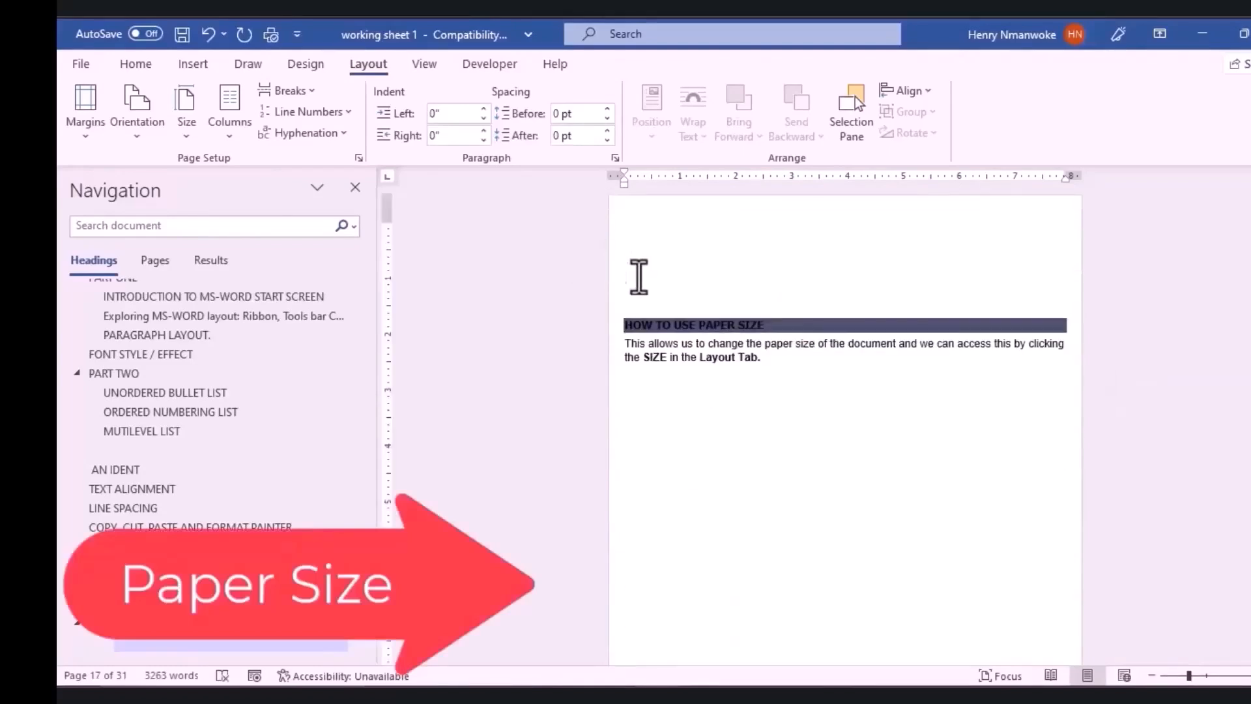
pyautogui.press('BackSpace')
pyautogui.press('BackSpace')
pyautogui.press('BackSpace')
pyautogui.press('BackSpace')
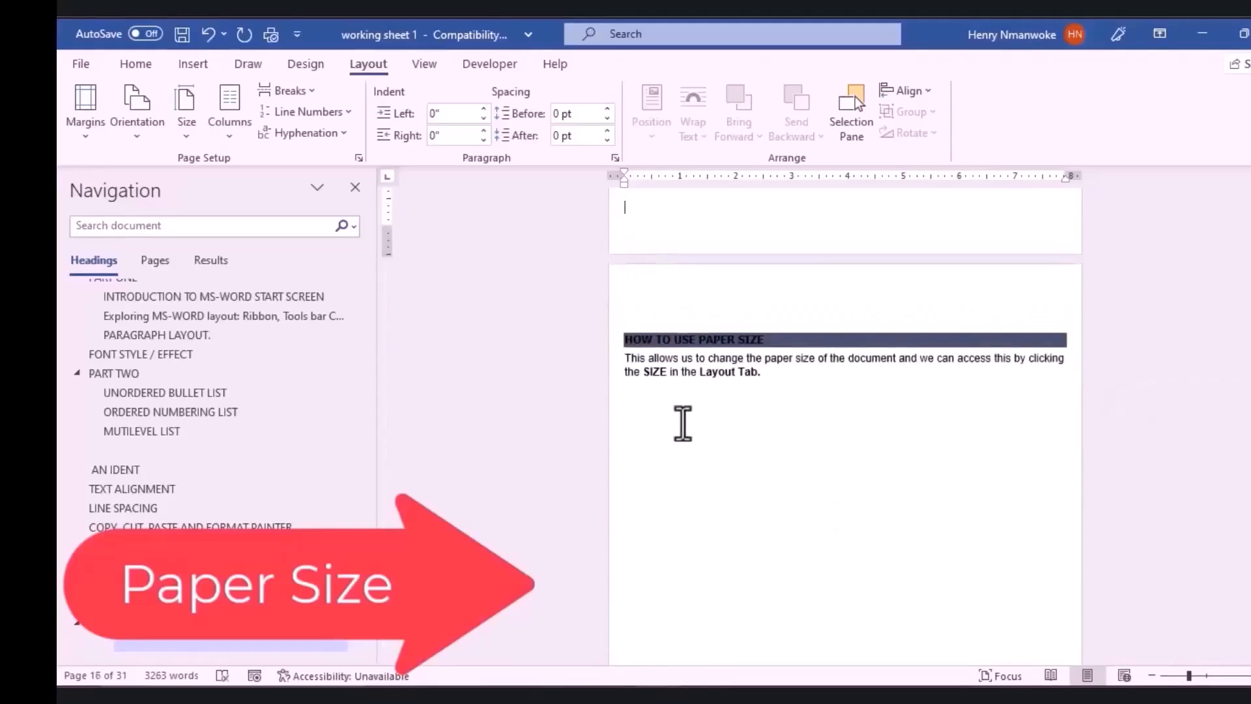
pyautogui.click(326, 125)
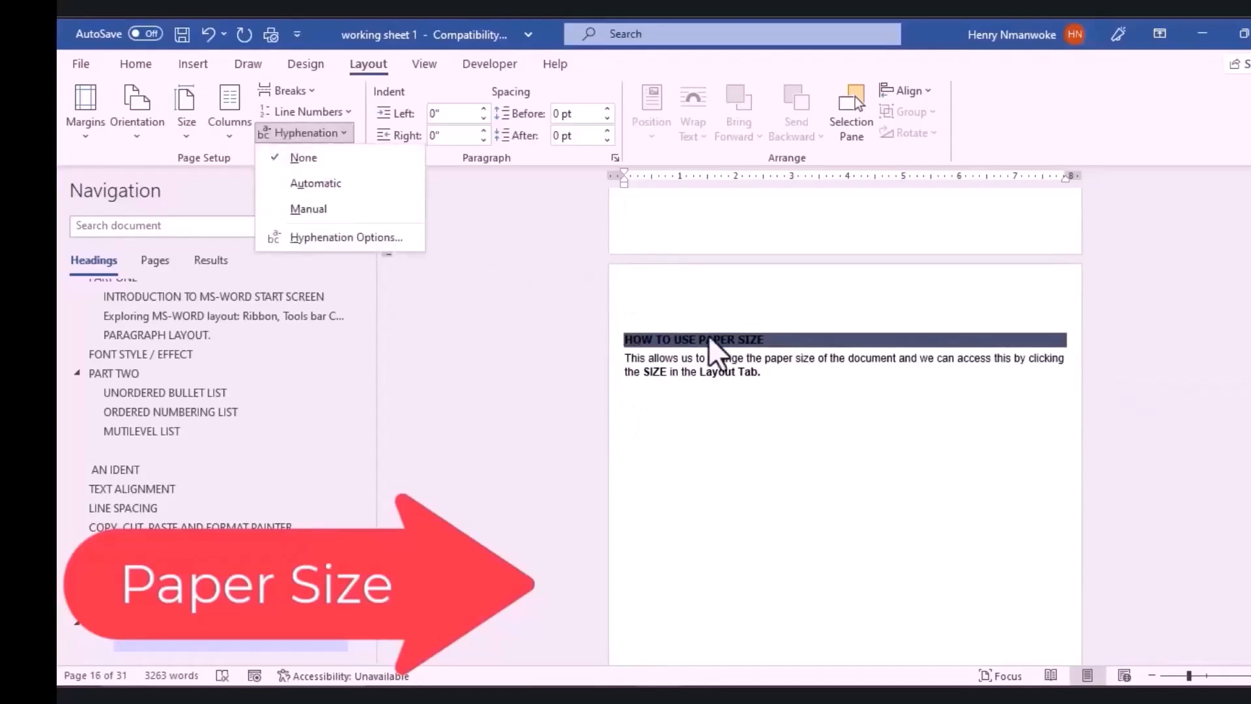
pyautogui.click(554, 312)
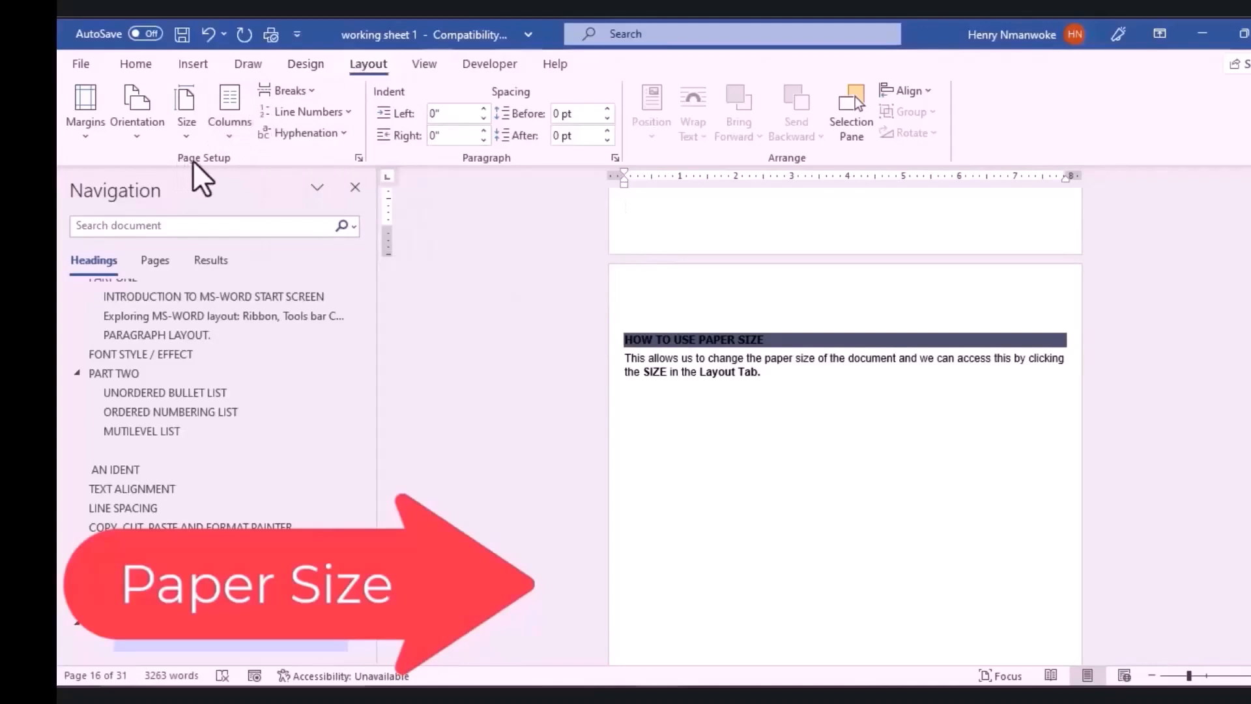
# Review the available paper sizes and the detailed paper settings, and set the section's paper size to A4.
pyautogui.click(186, 136)
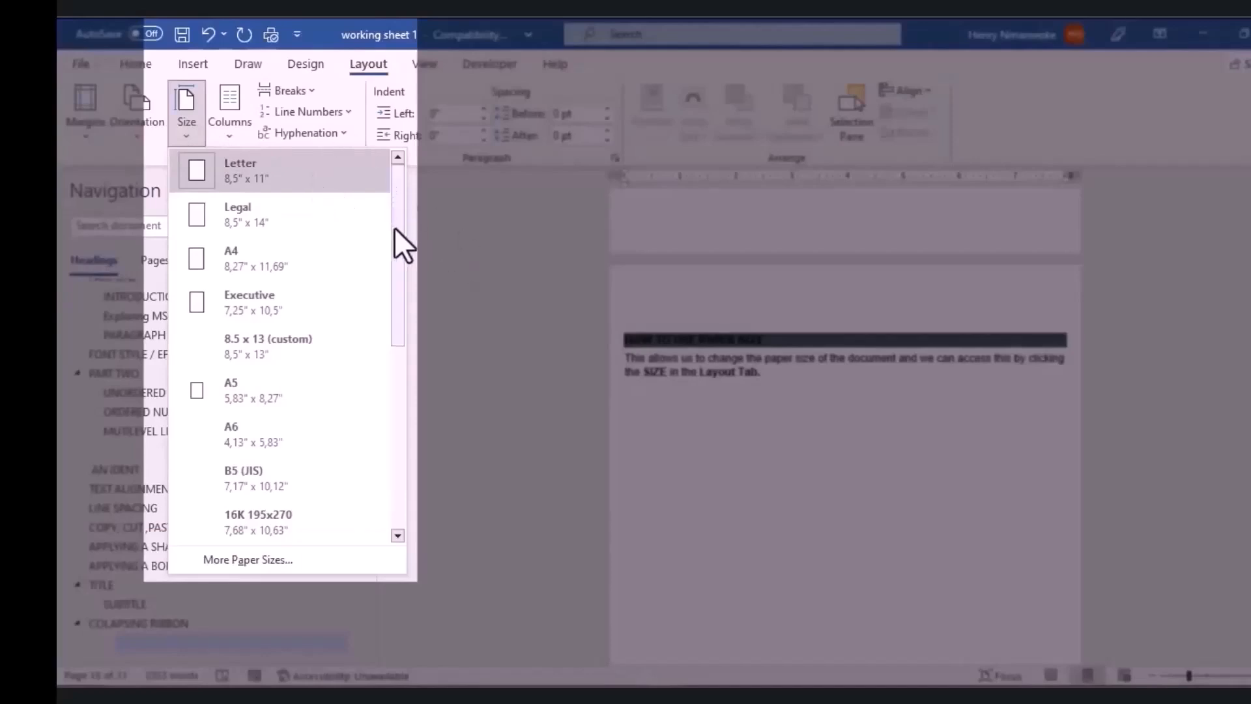
pyautogui.moveTo(394, 229); pyautogui.dragTo(392, 390)
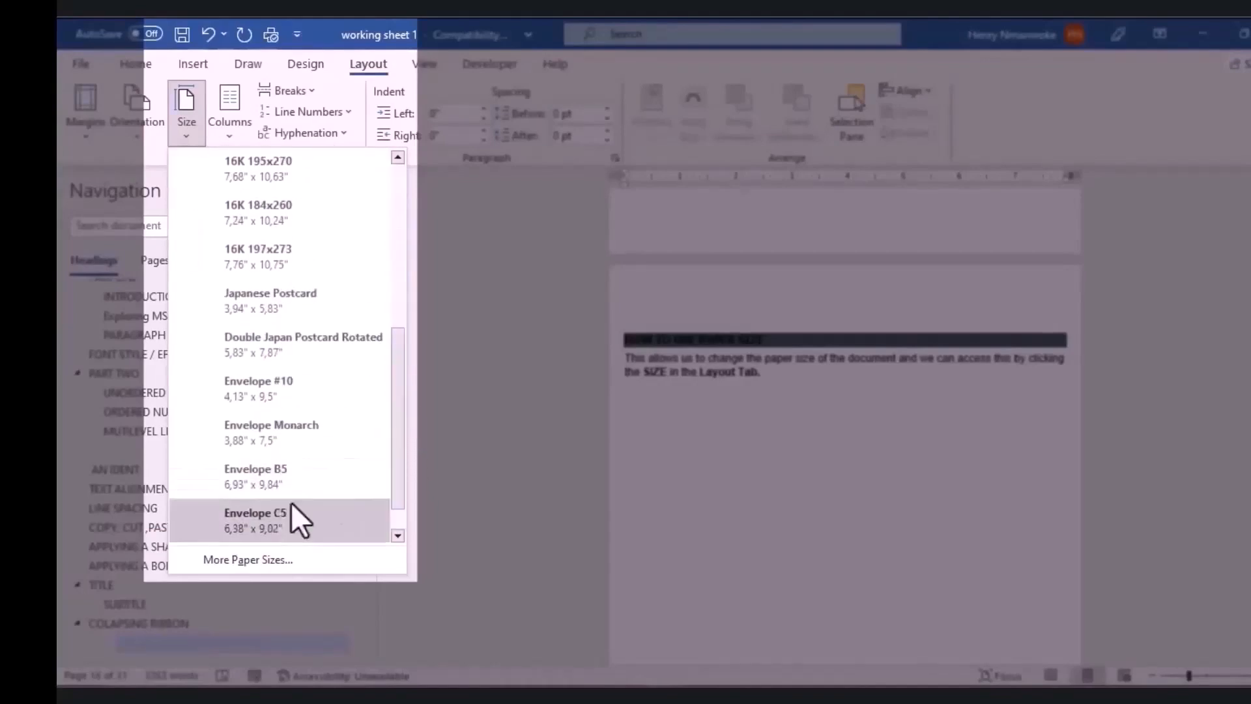
pyautogui.click(260, 558)
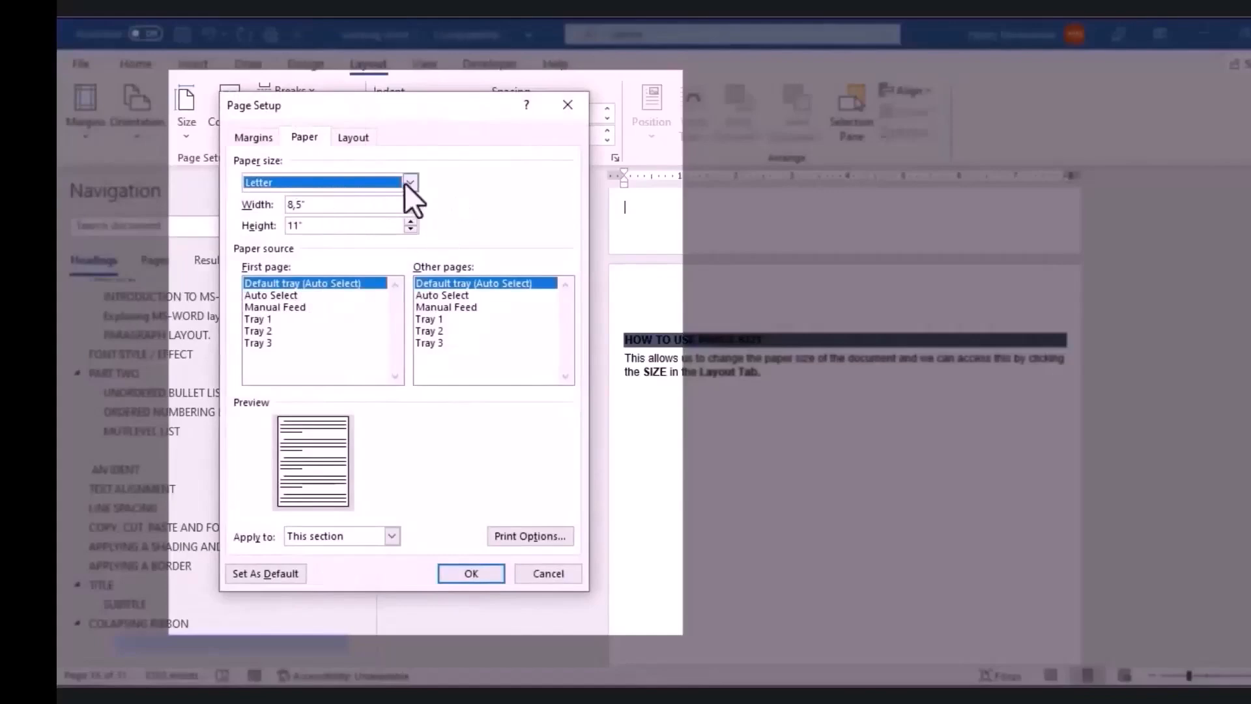
pyautogui.click(459, 573)
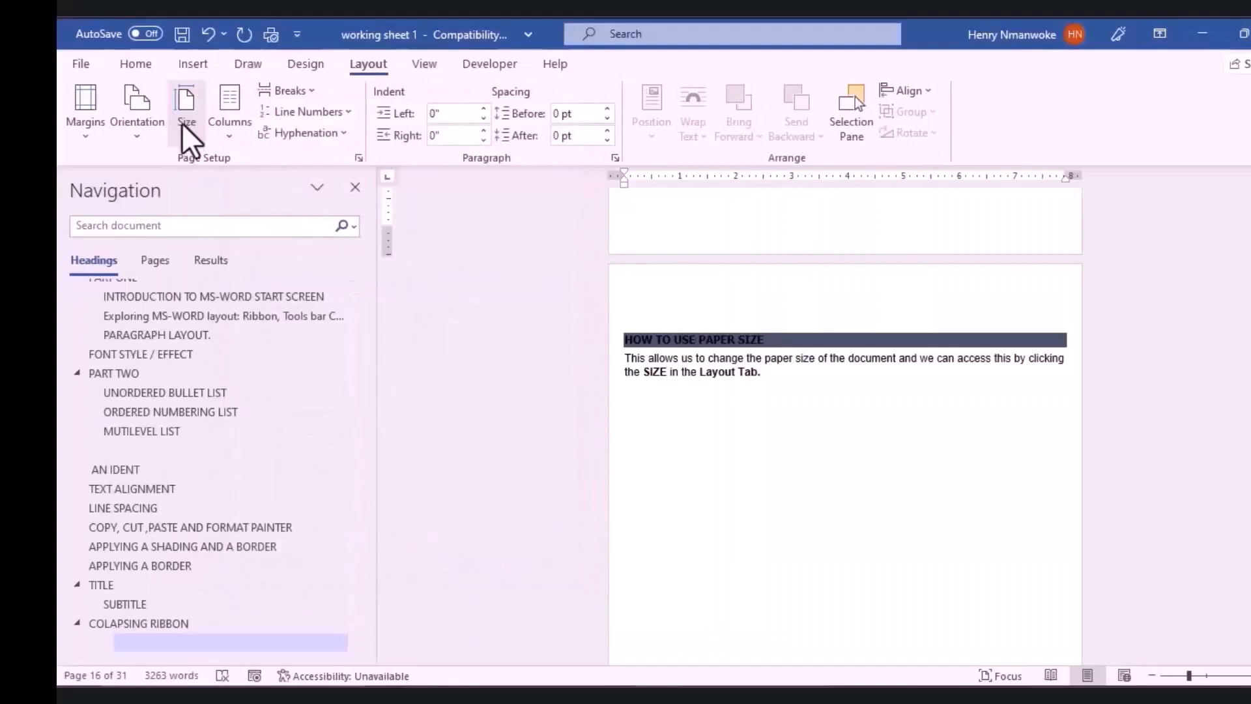
pyautogui.click(182, 124)
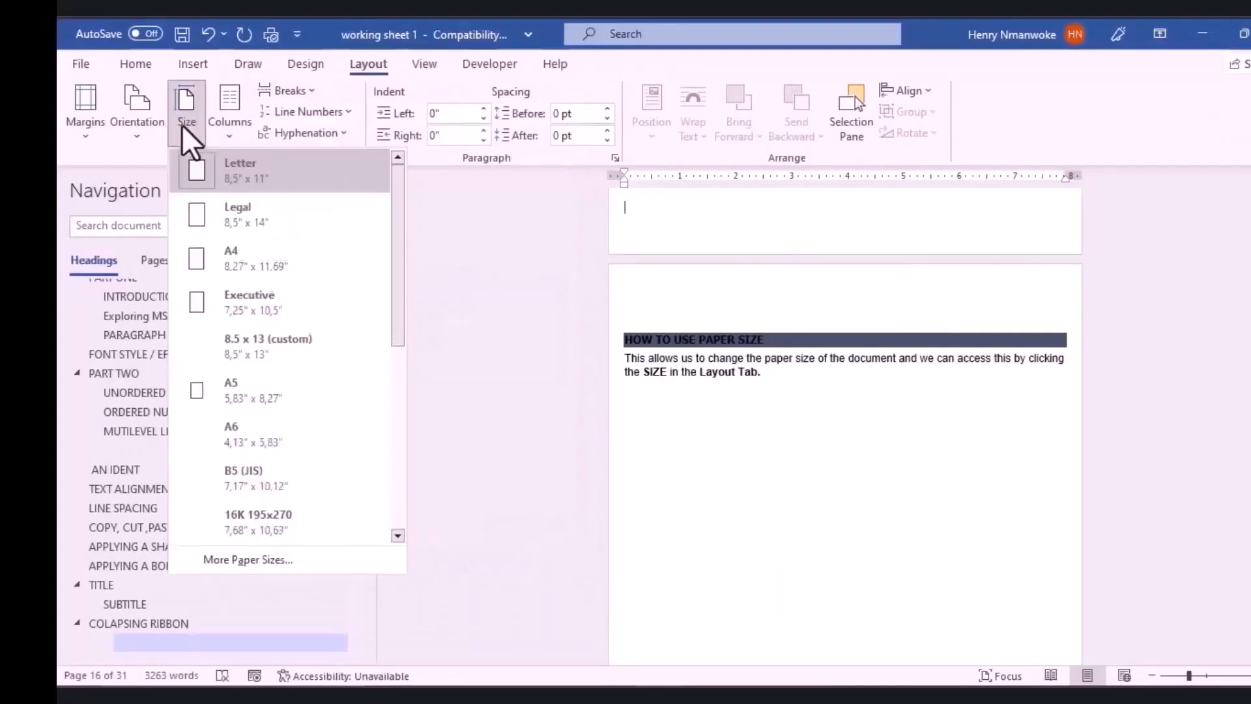
pyautogui.click(245, 258)
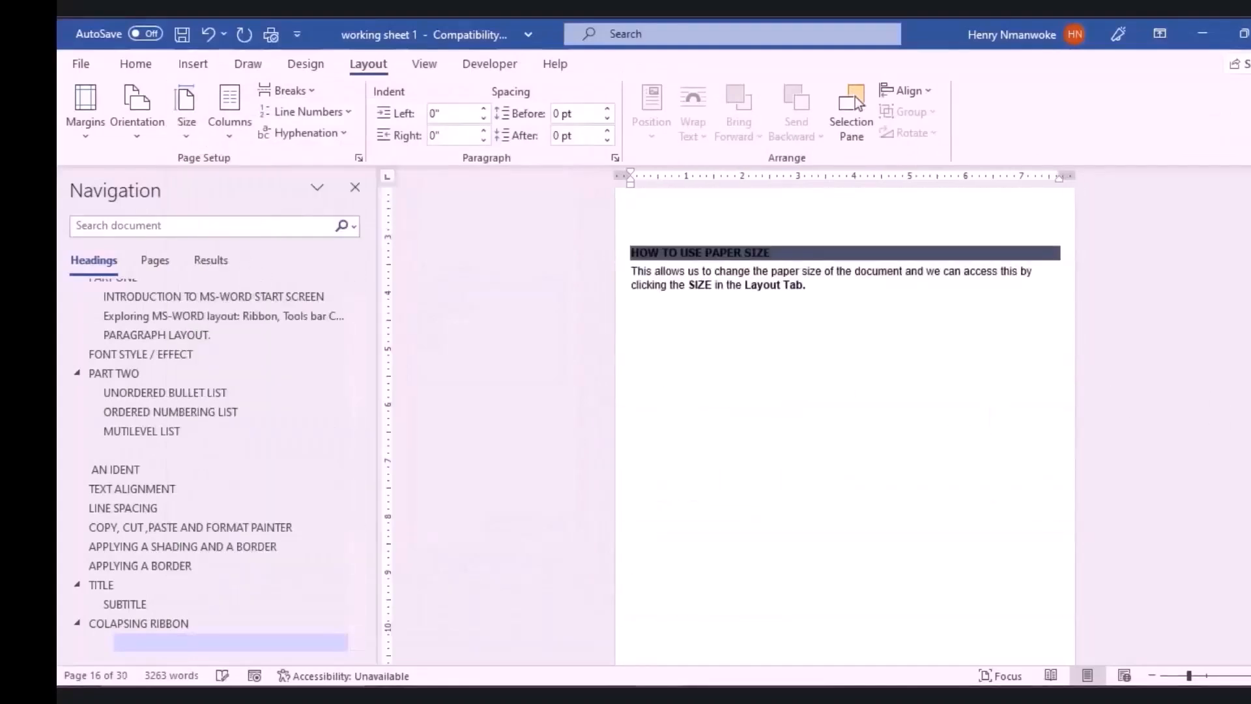
# Apply the preset CONFIDENTIAL 1 watermark from the HOW TO USE WATER MARK section and check it on the page.
pyautogui.moveTo(1250, 422); pyautogui.dragTo(1250, 432)
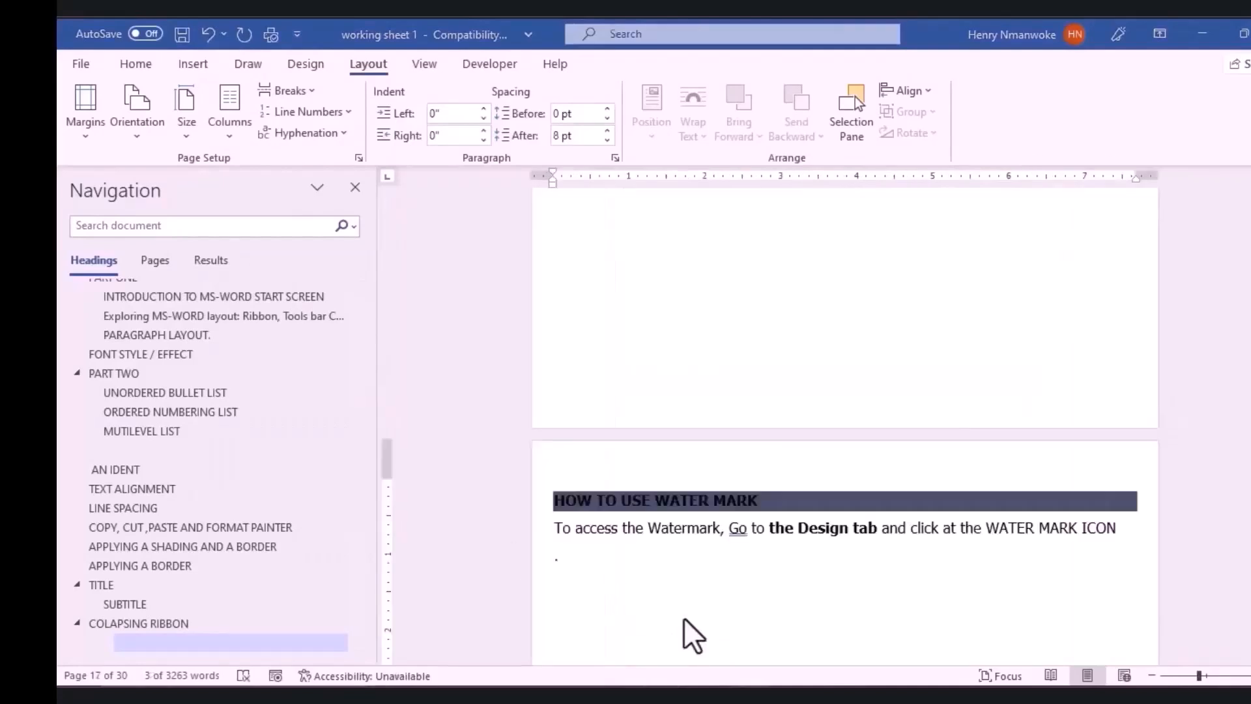
pyautogui.click(299, 61)
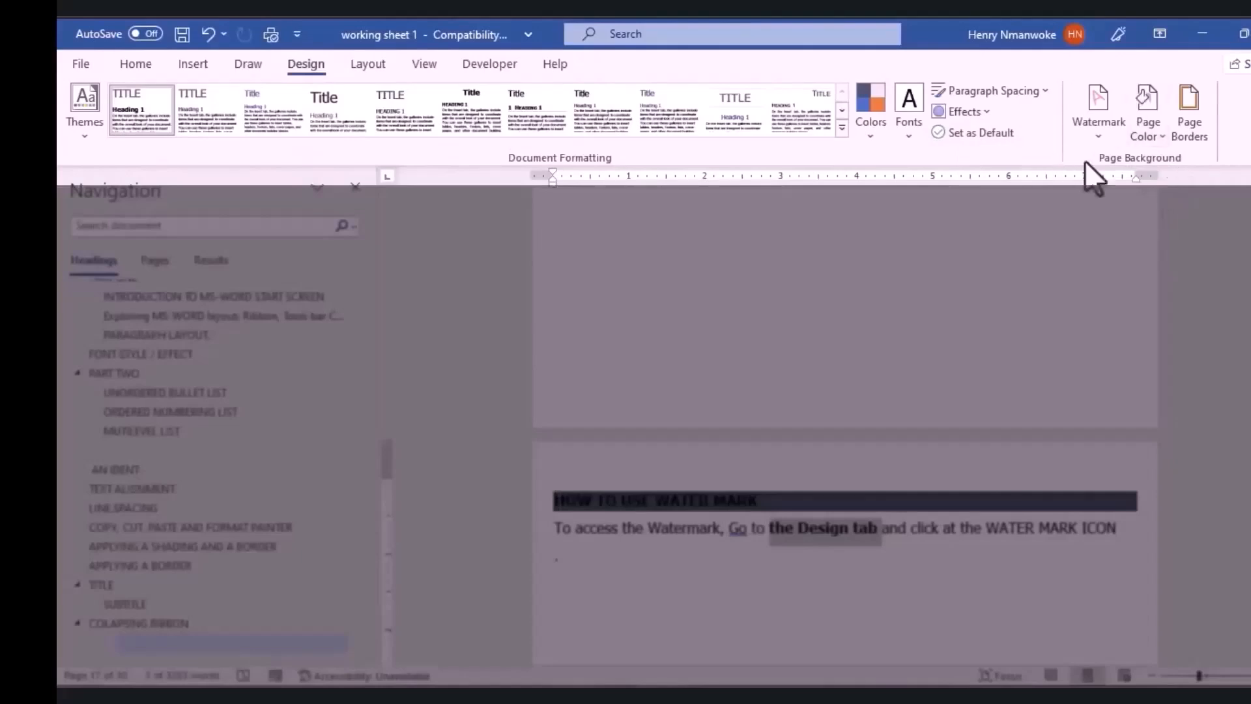
pyautogui.click(1107, 124)
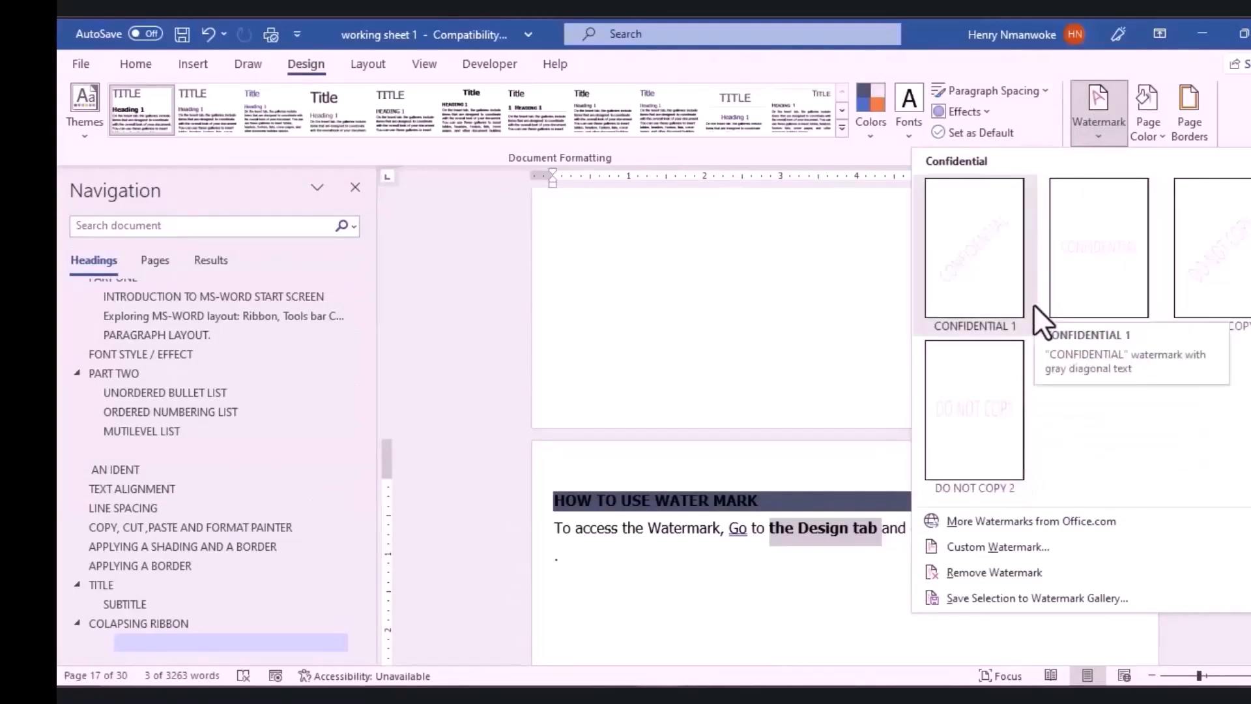
pyautogui.moveTo(1058, 526)
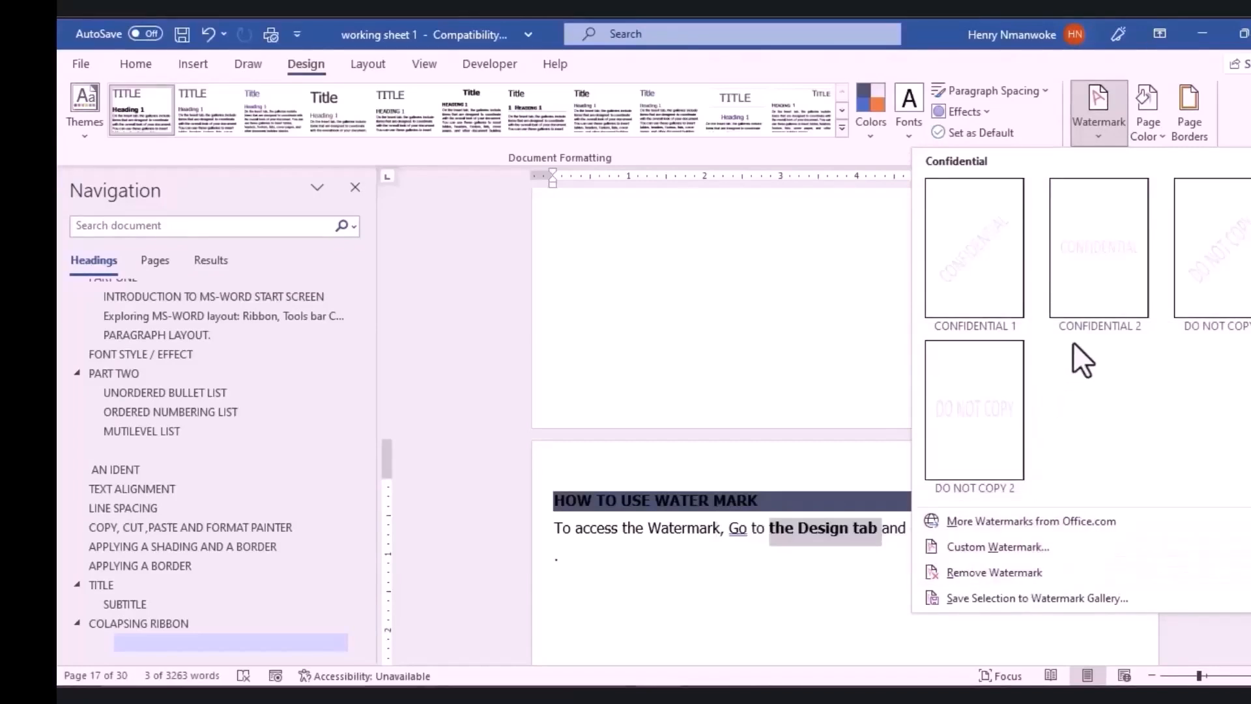
pyautogui.click(1019, 296)
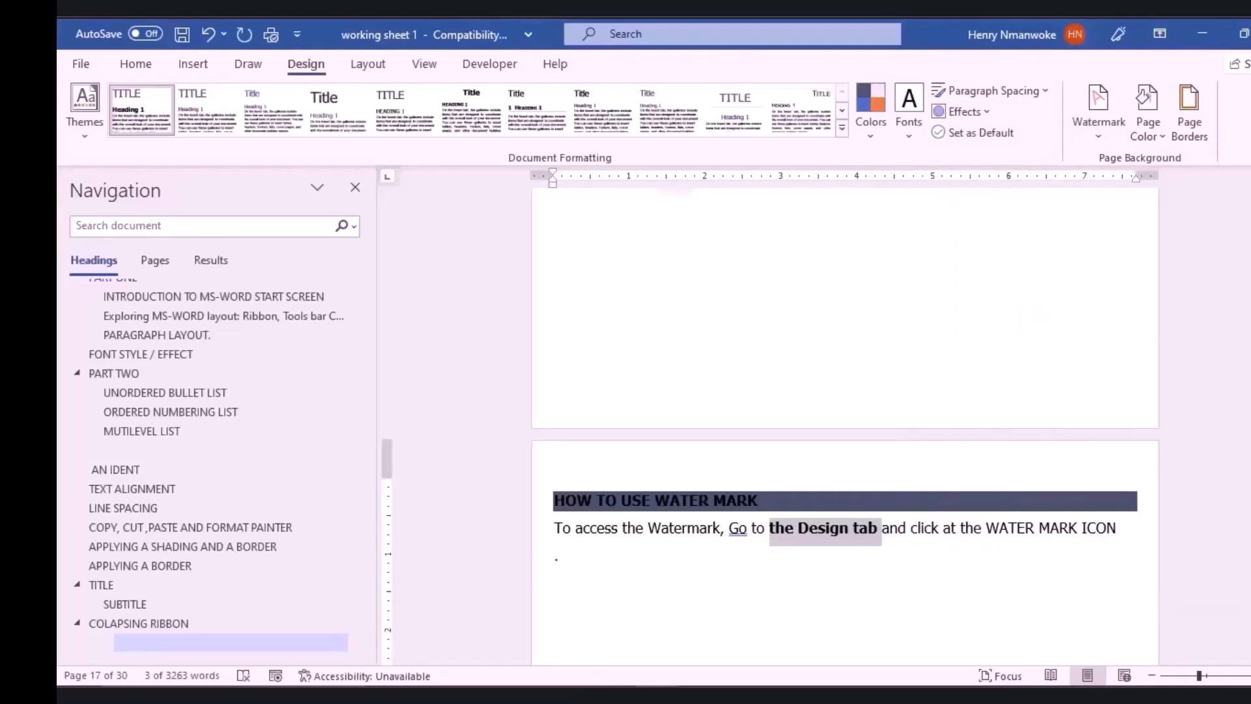
pyautogui.moveTo(1249, 426); pyautogui.dragTo(1248, 436)
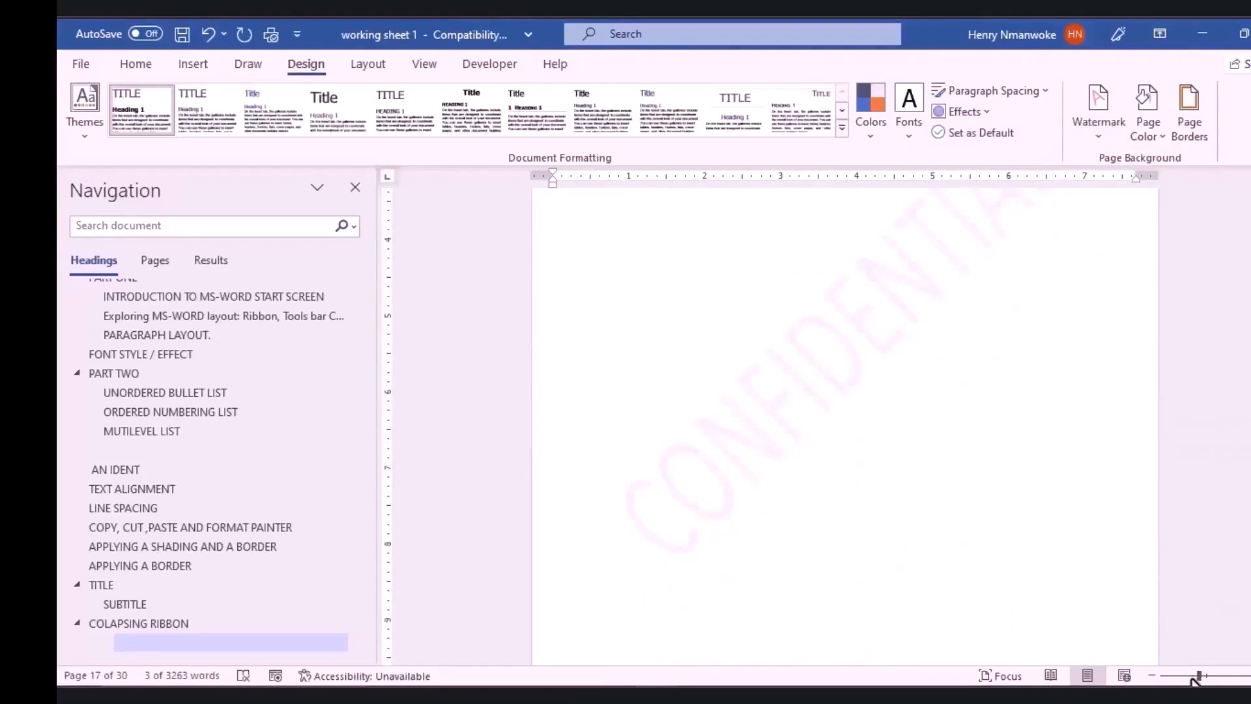
pyautogui.moveTo(1199, 676); pyautogui.dragTo(1192, 676)
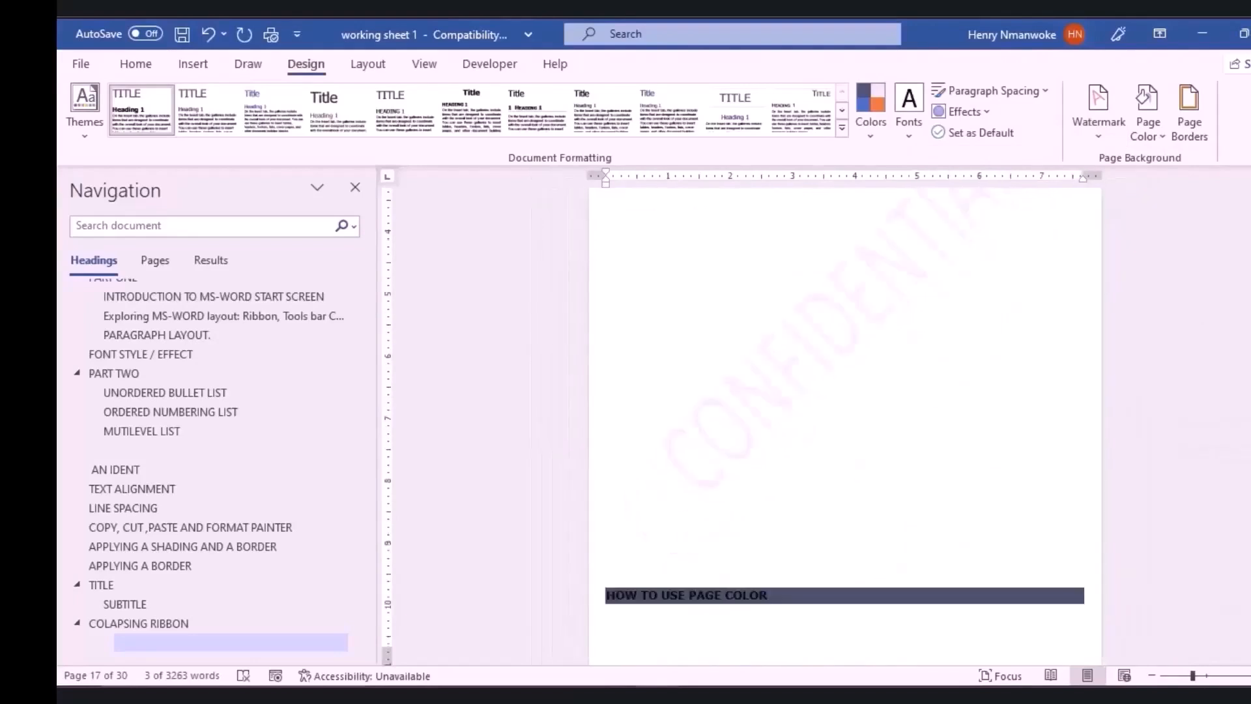
pyautogui.moveTo(1249, 436); pyautogui.dragTo(1248, 442)
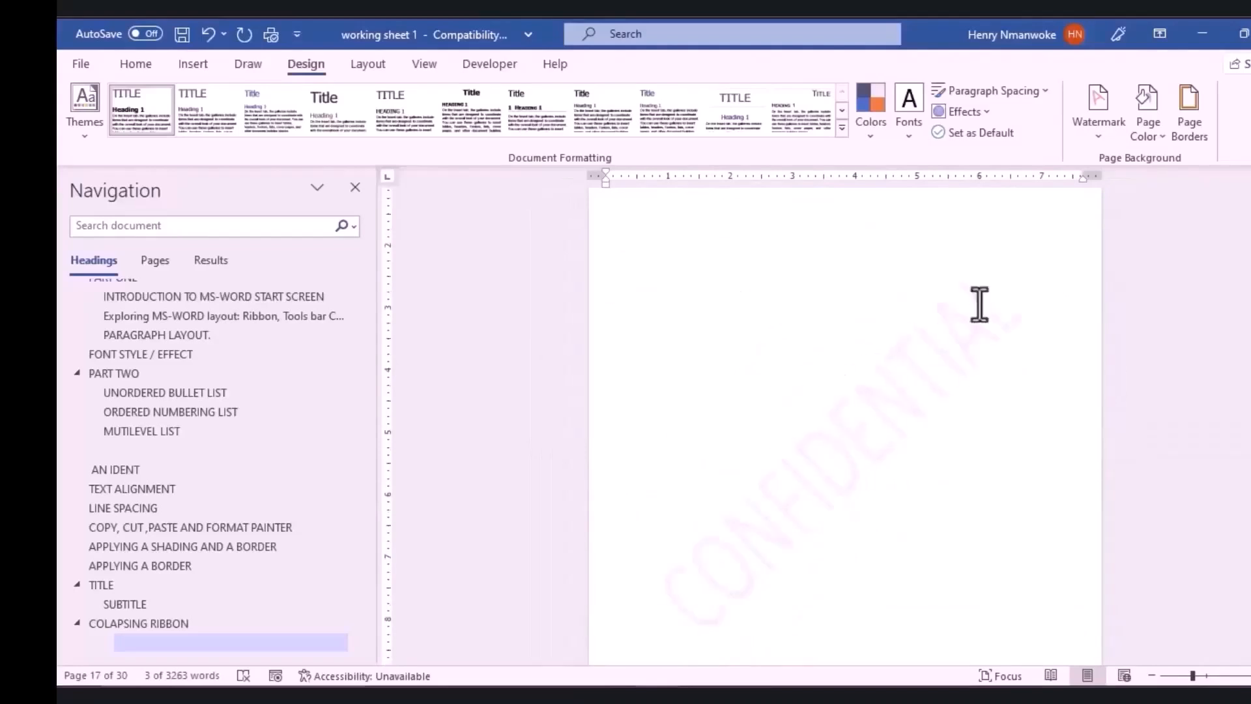
# Start a custom text watermark and set its text to HENRYTECH-ACADEMY.
pyautogui.click(1096, 131)
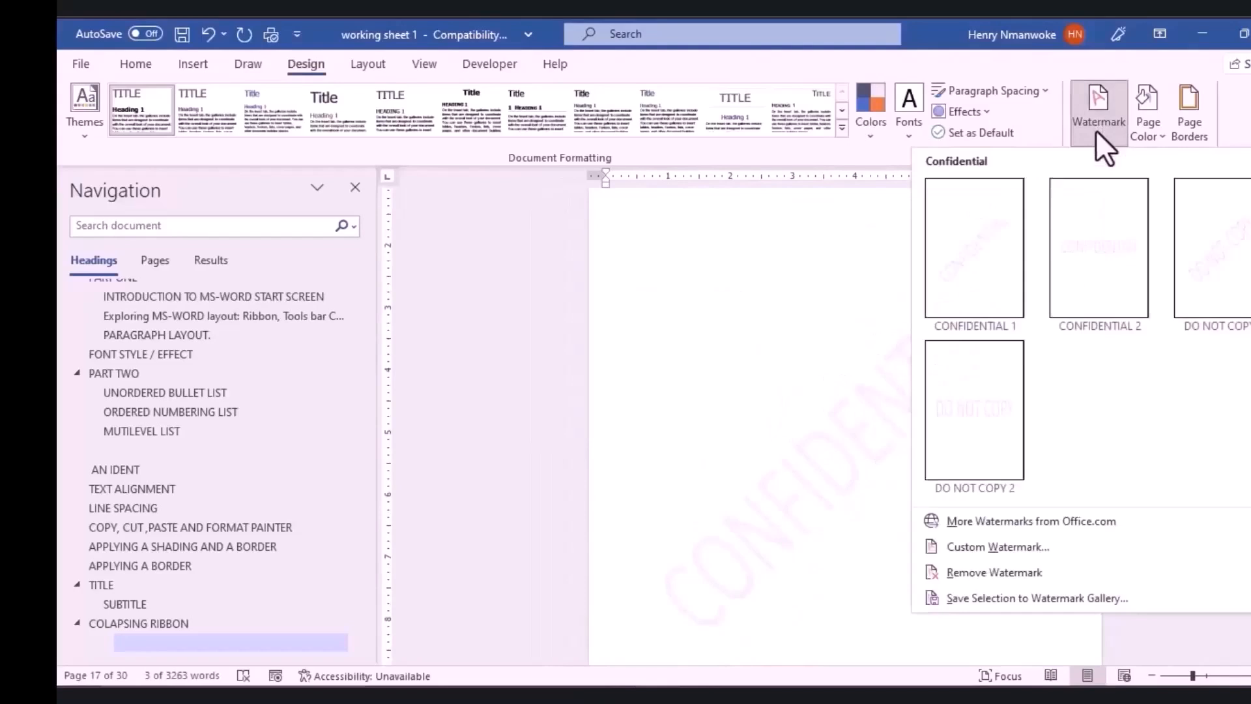
pyautogui.click(1026, 550)
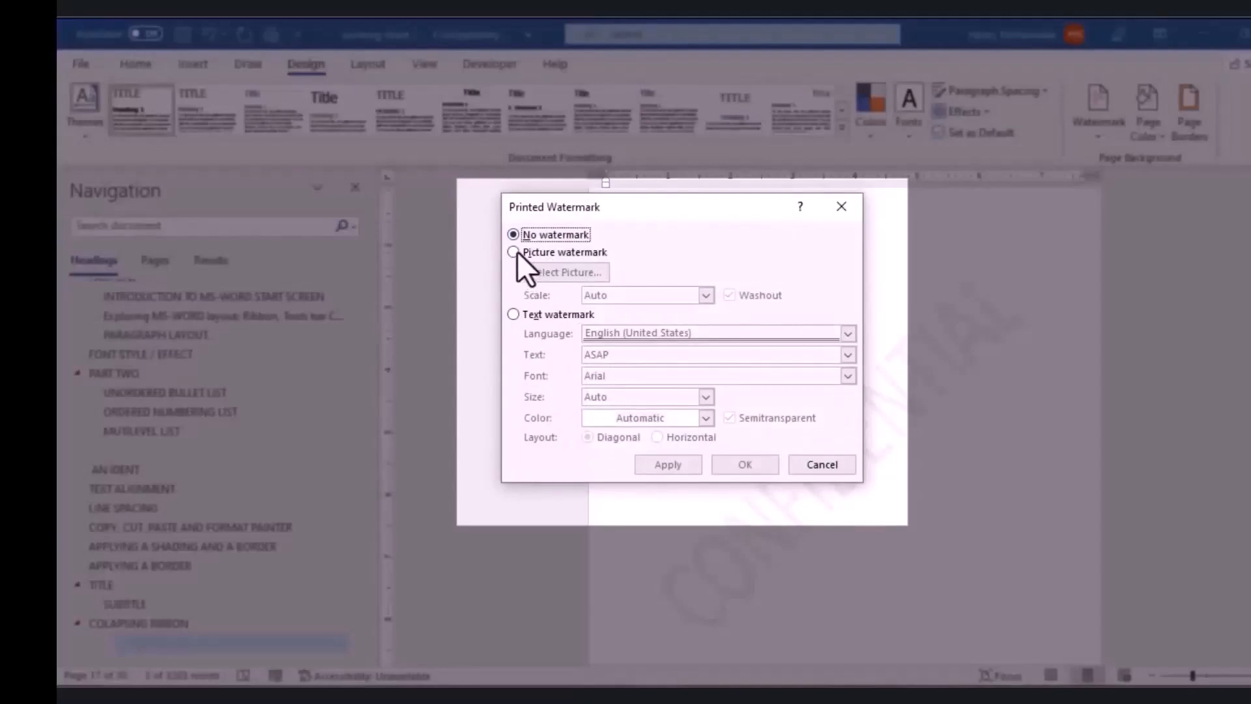
pyautogui.click(512, 314)
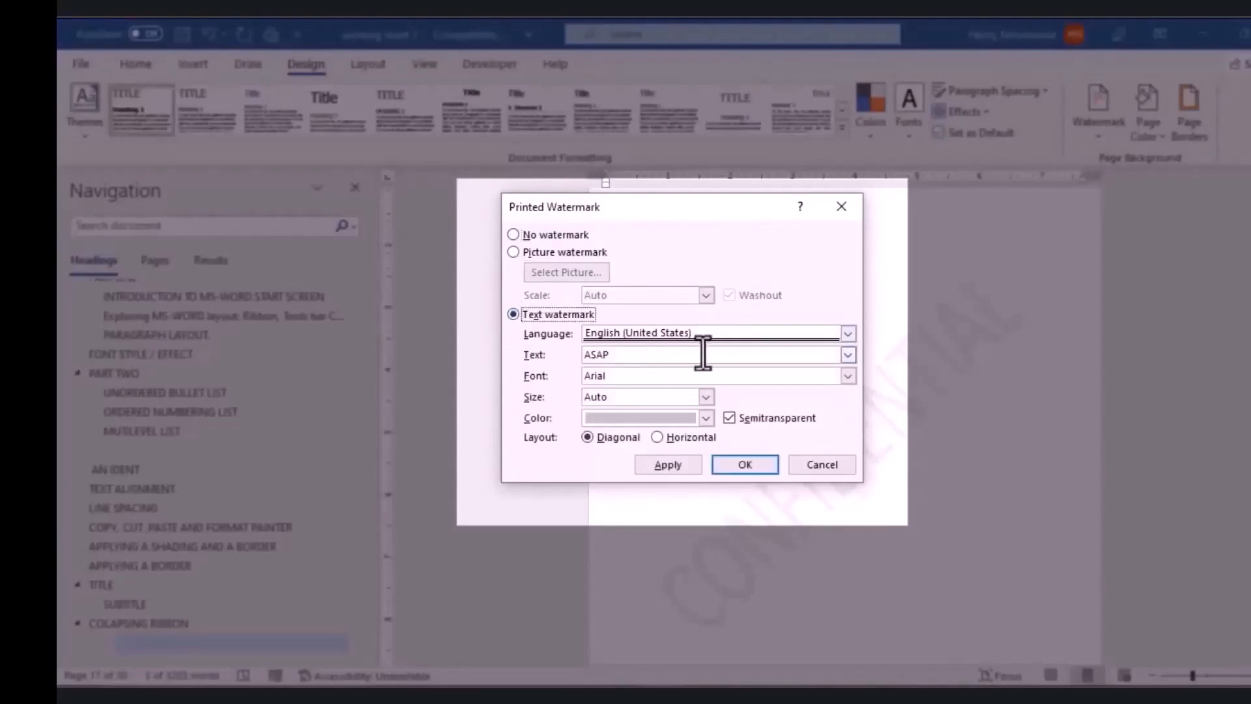
pyautogui.click(667, 361)
pyautogui.write('h')
pyautogui.press('BackSpace')
pyautogui.write('HTECH-')
pyautogui.hotkey('ctrl', 'a')
pyautogui.press('BackSpace')
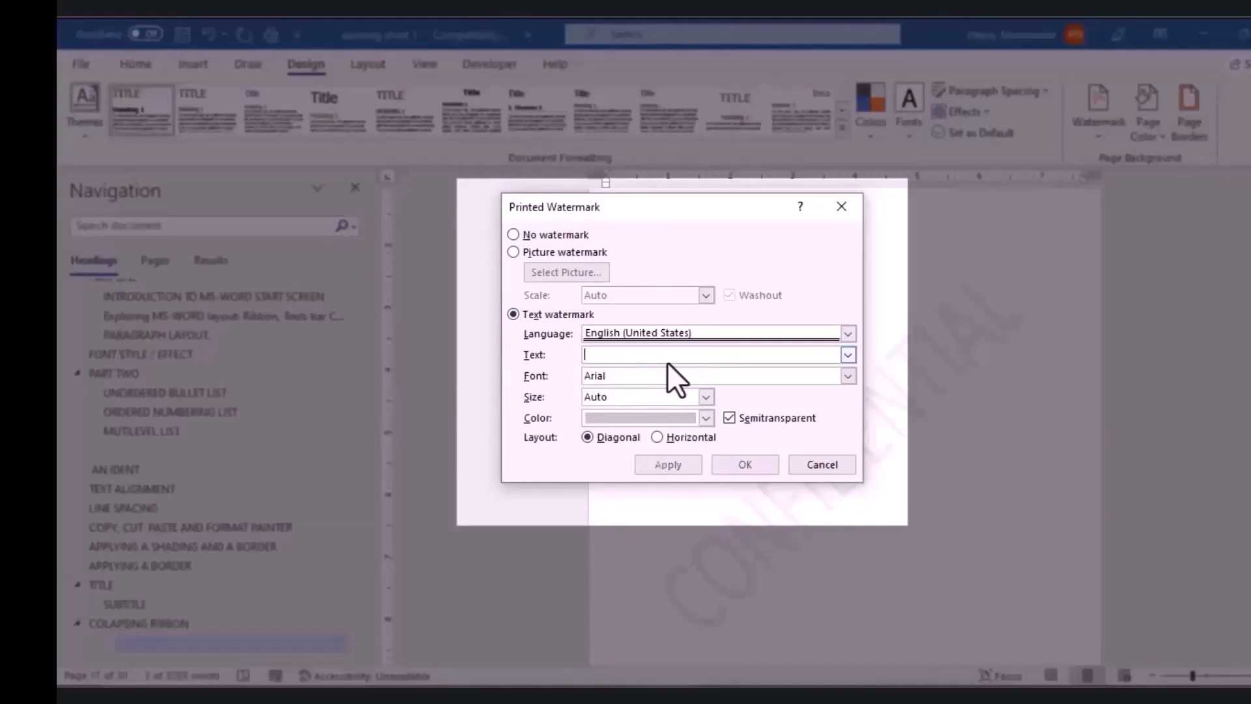
pyautogui.write('HENRY')
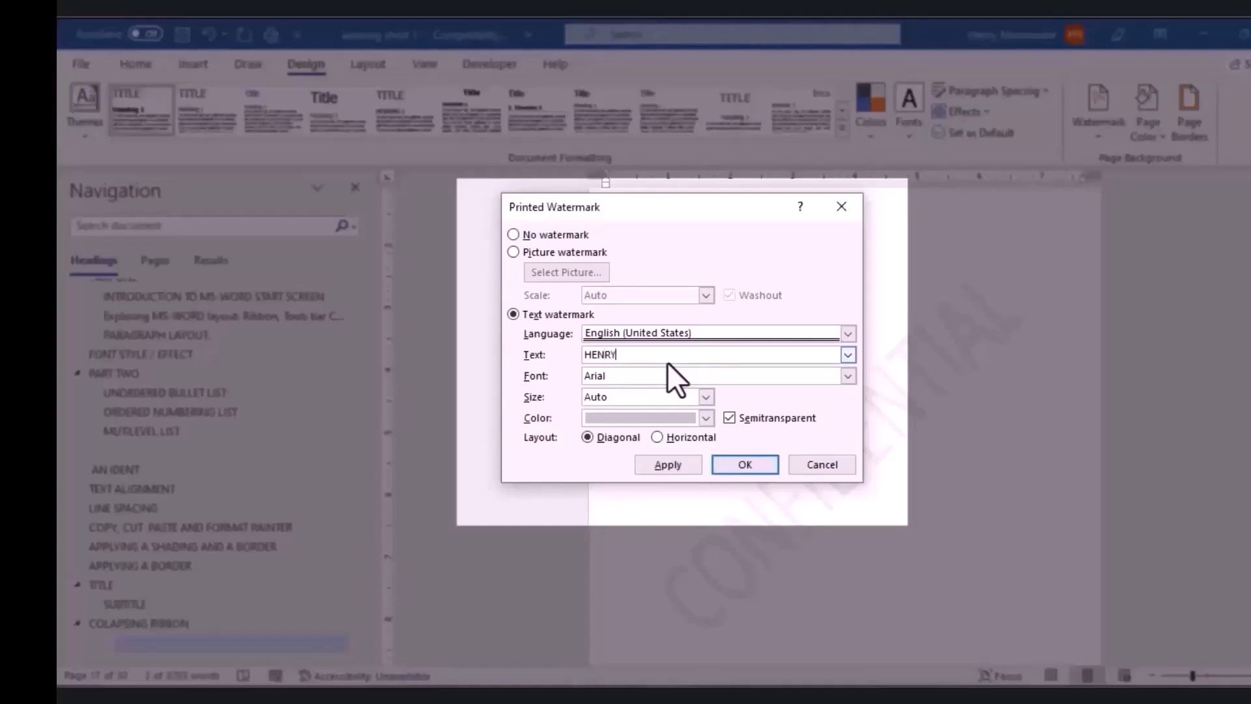
pyautogui.write('TECH-ACADEMY')
# Check the font and size choices, keep Arial and Auto, and apply the custom text watermark to the document.
pyautogui.click(849, 375)
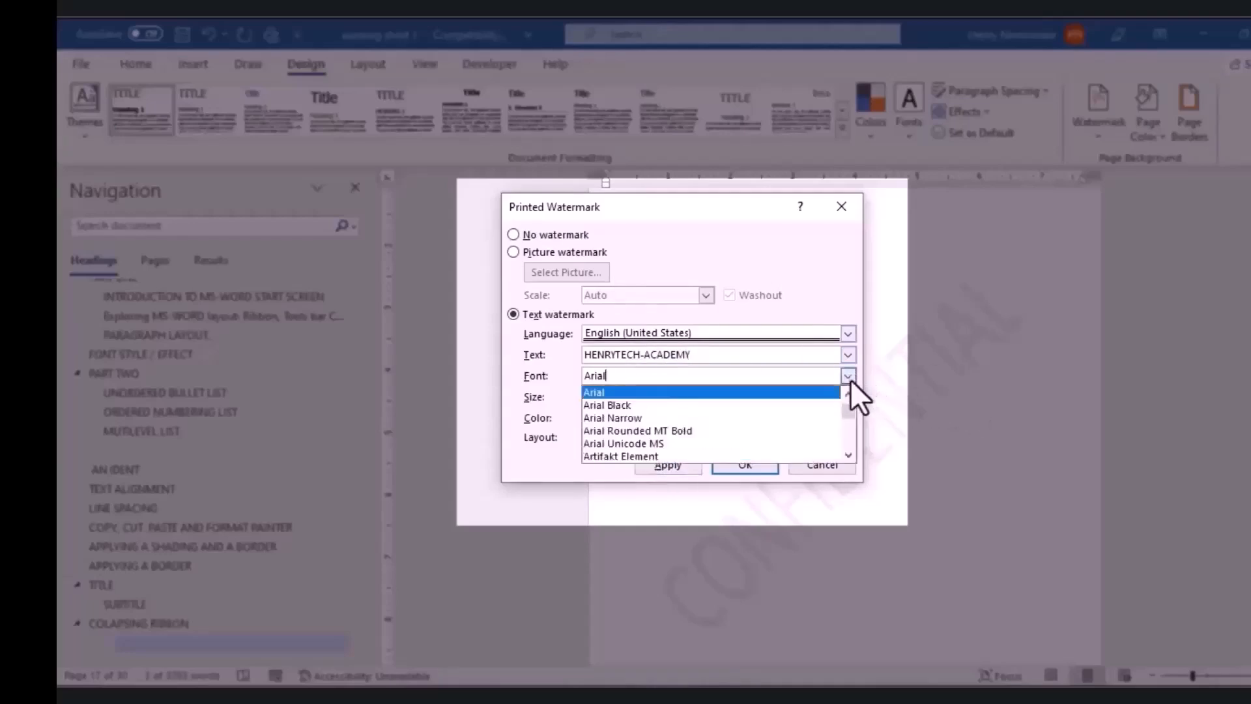
pyautogui.moveTo(853, 404); pyautogui.dragTo(851, 404)
pyautogui.click(753, 381)
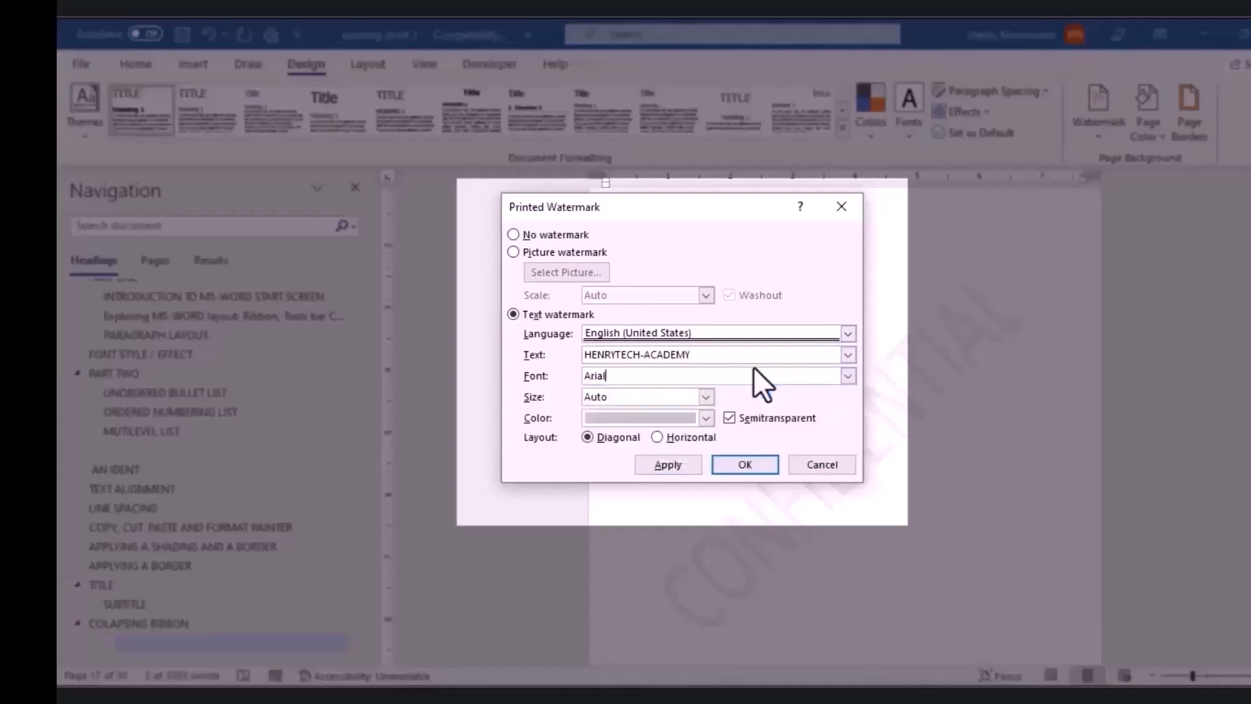
pyautogui.click(706, 396)
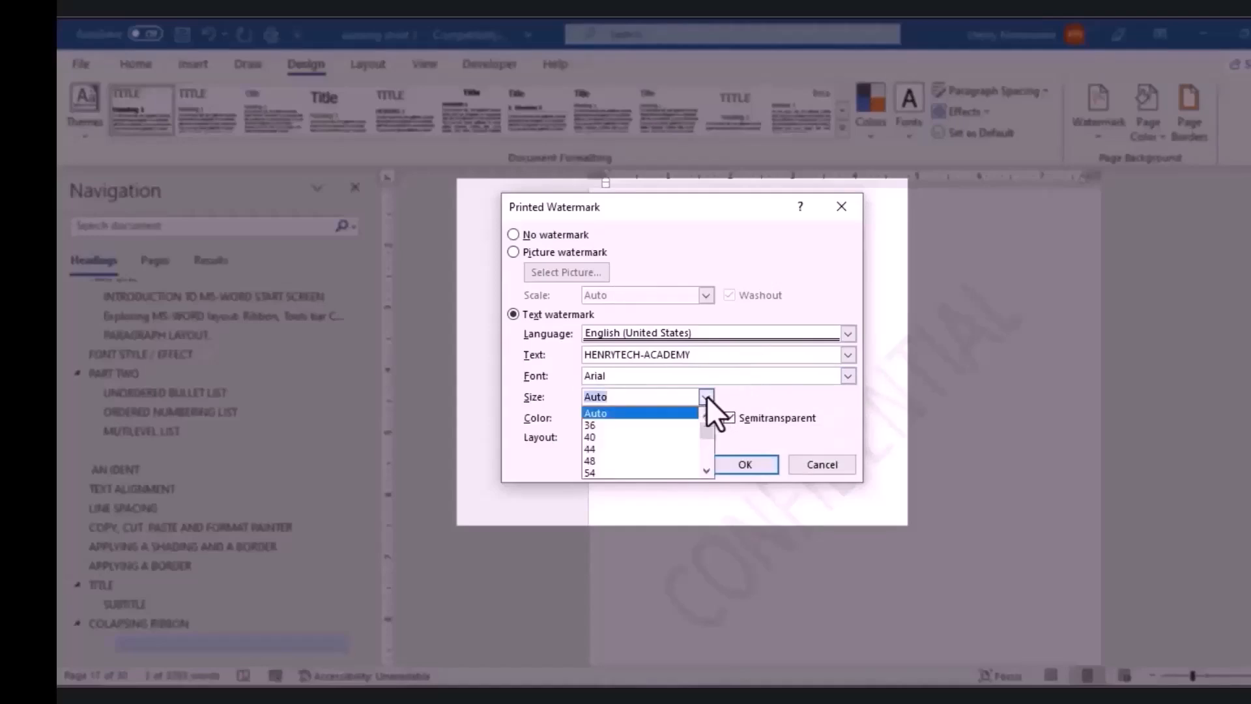
pyautogui.click(706, 396)
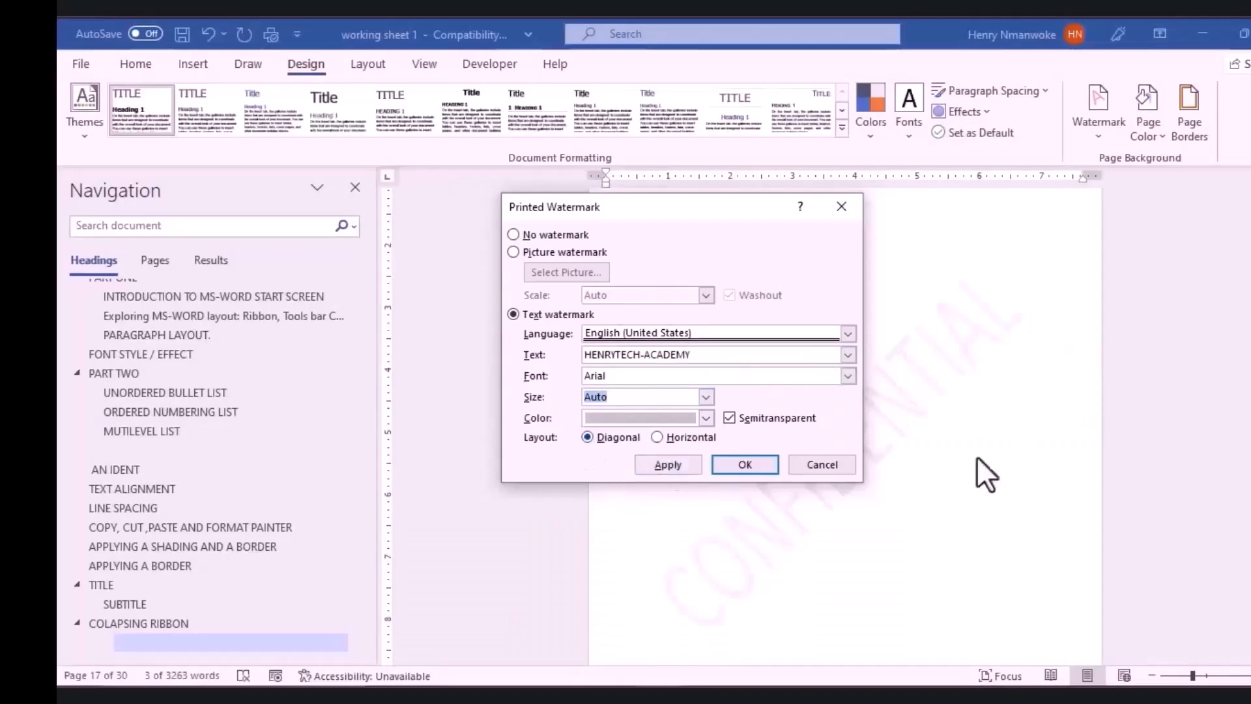
pyautogui.click(741, 465)
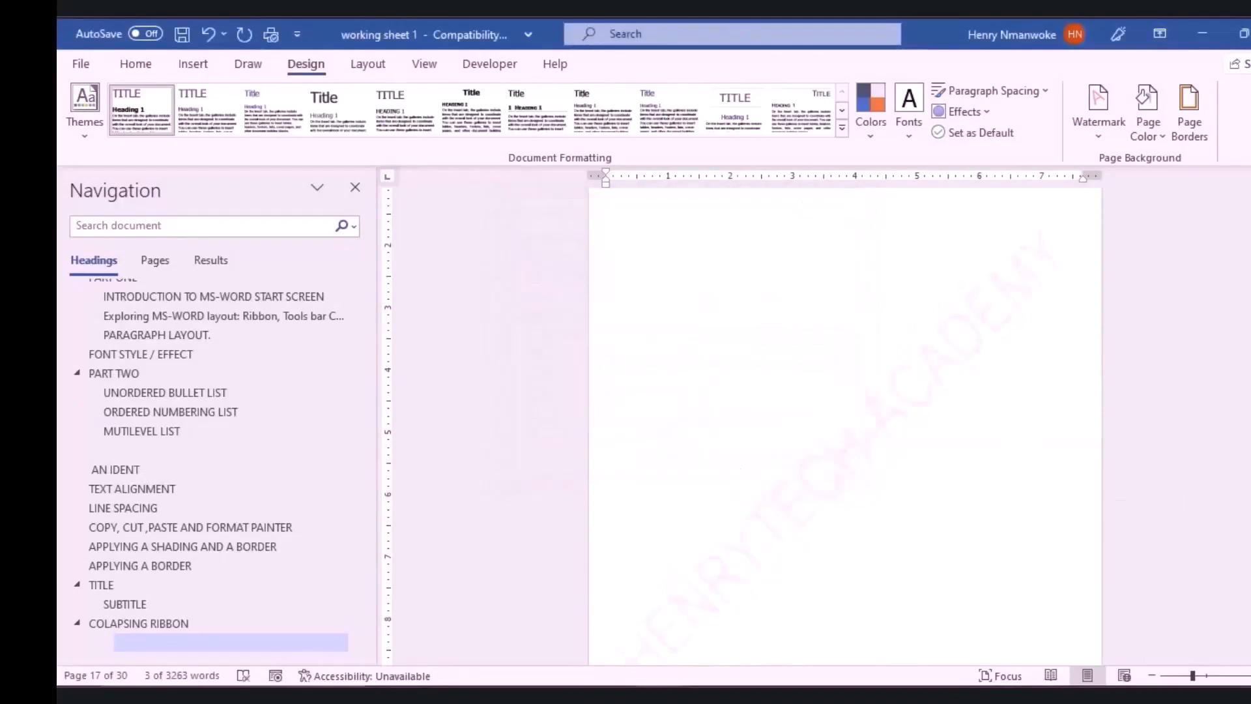
# Examine the custom text watermark across the page of the HOW TO USE WATER MARK section.
pyautogui.scroll(-5, 844, 423)
pyautogui.scroll(4, 844, 424)
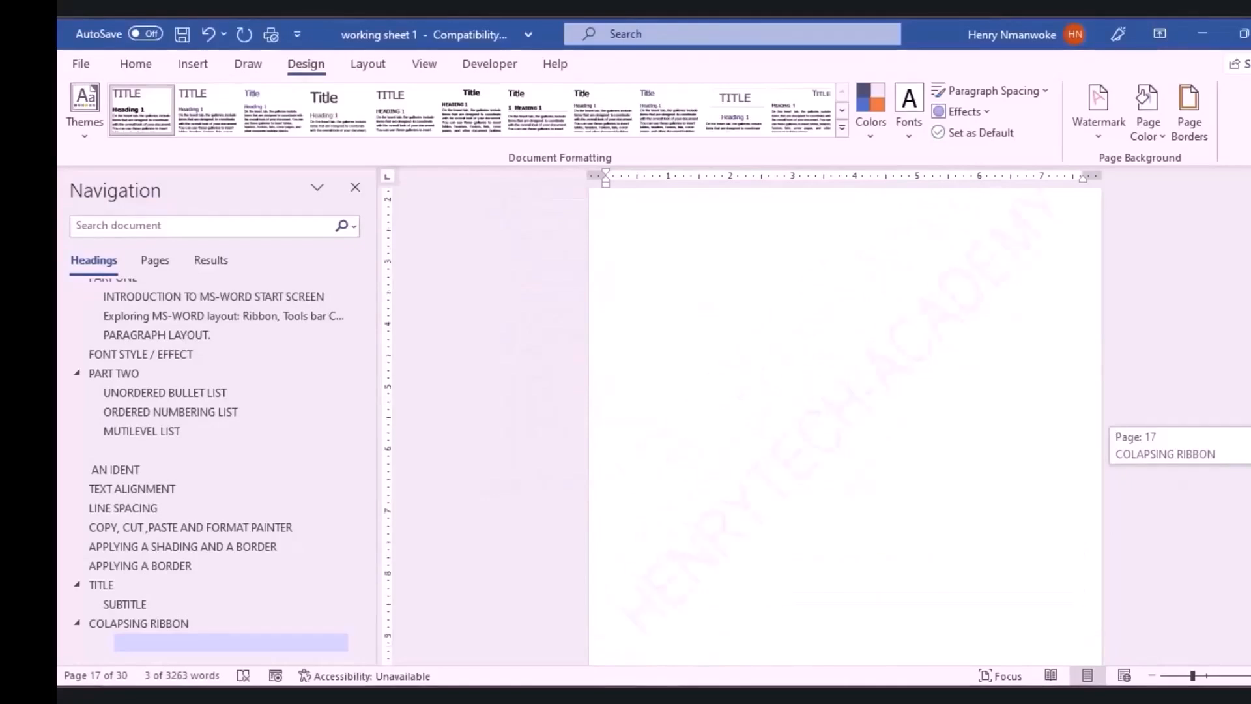
pyautogui.scroll(-4, 845, 424)
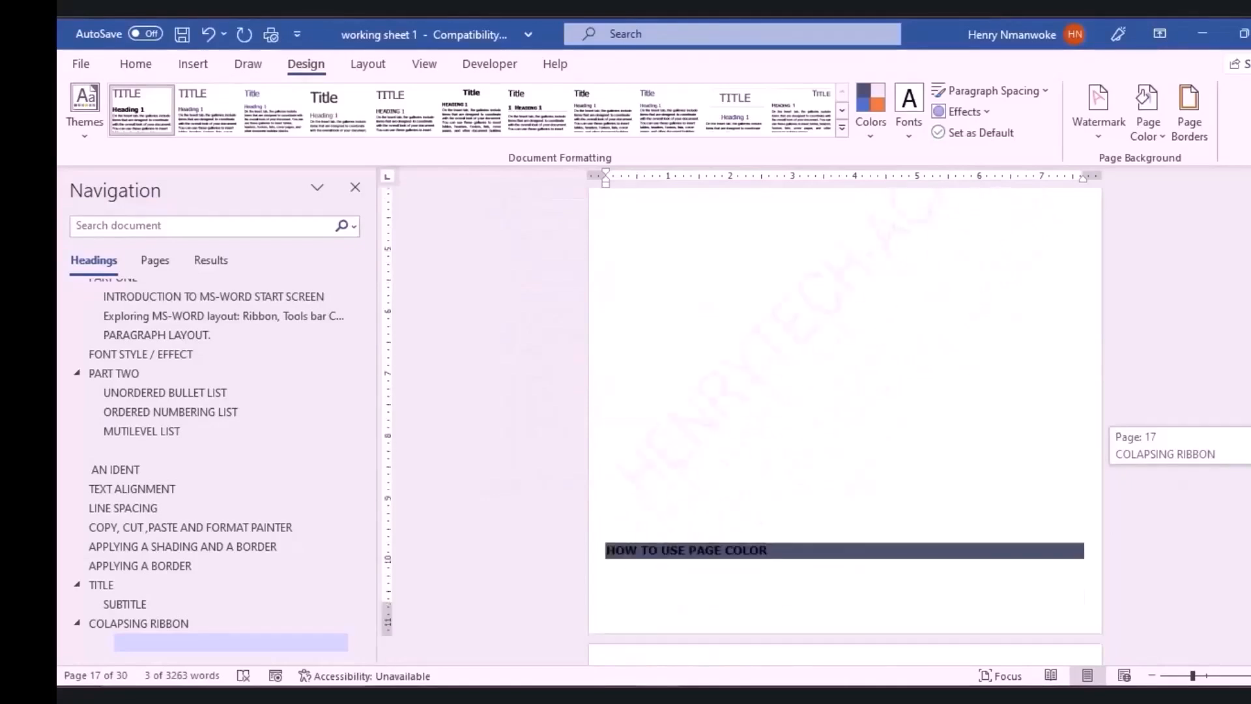
pyautogui.scroll(5, 844, 423)
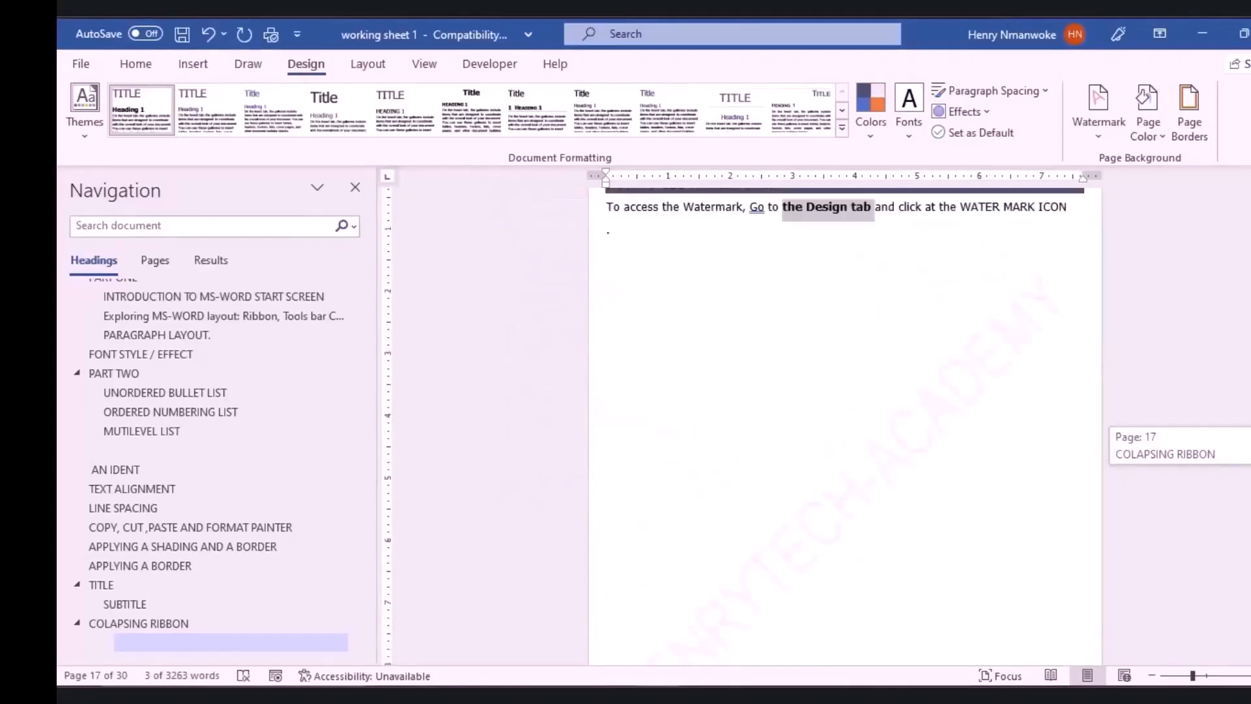
pyautogui.scroll(-3, 844, 424)
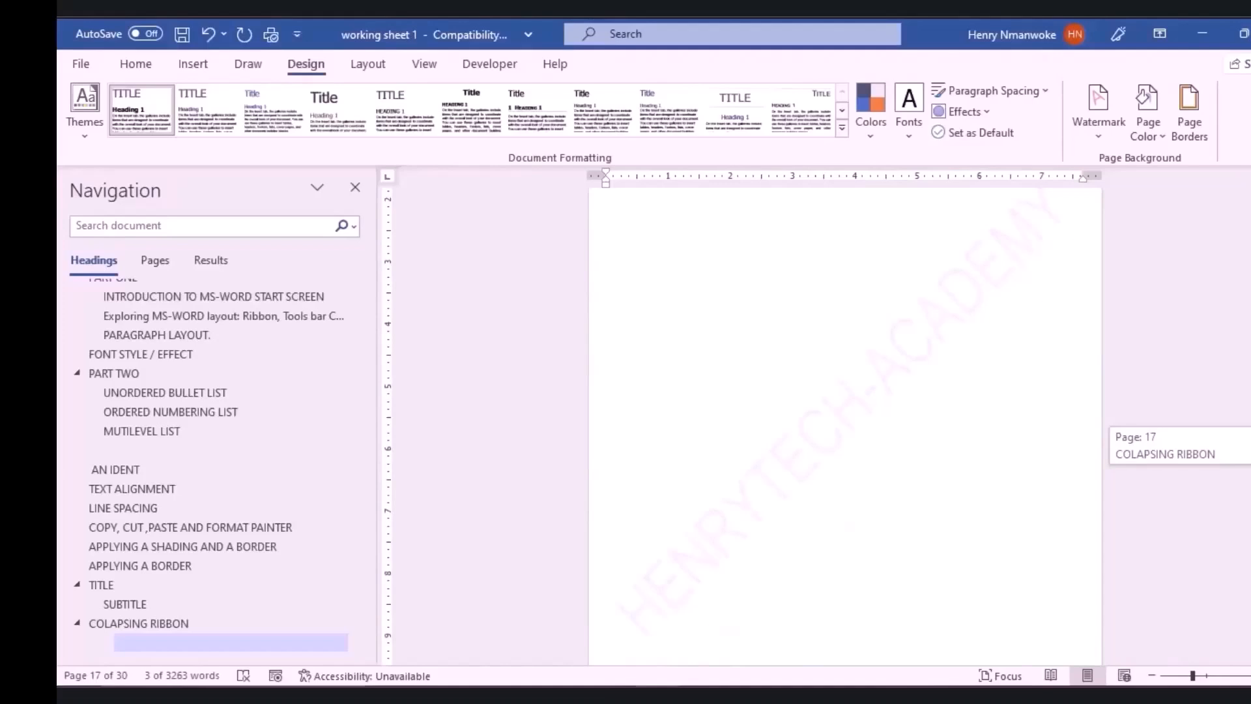
pyautogui.scroll(2, 845, 423)
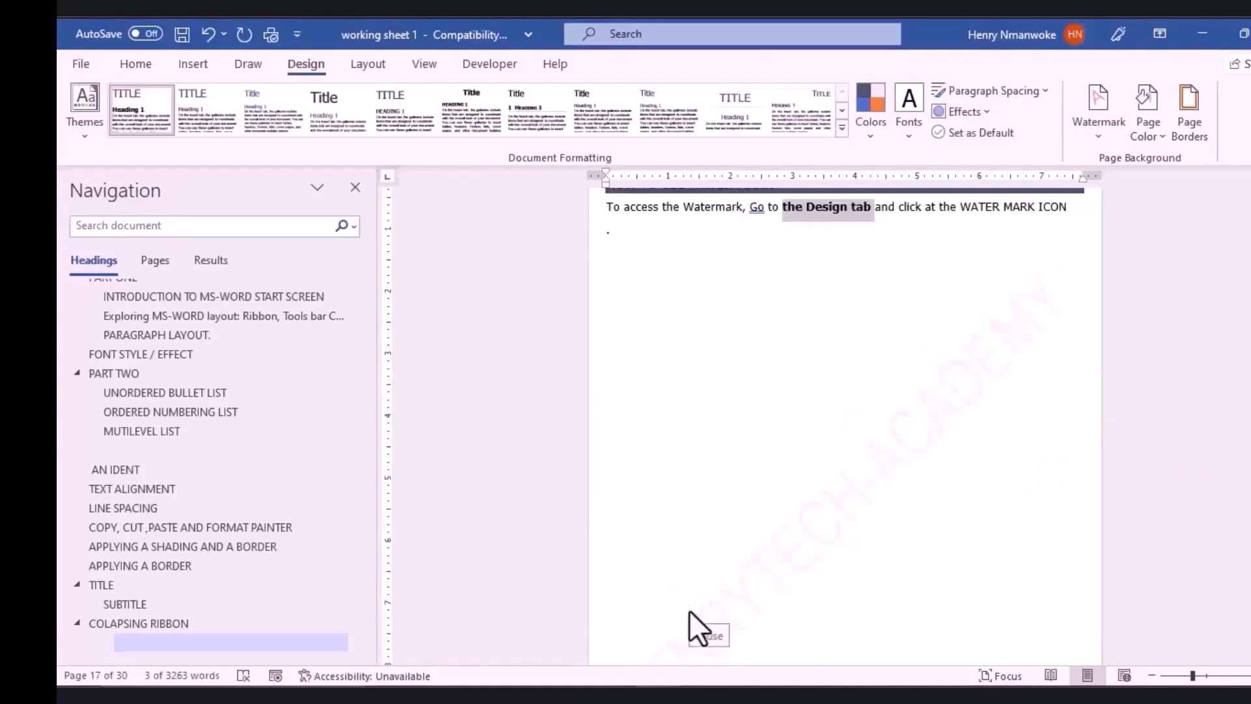
pyautogui.scroll(-3, 689, 610)
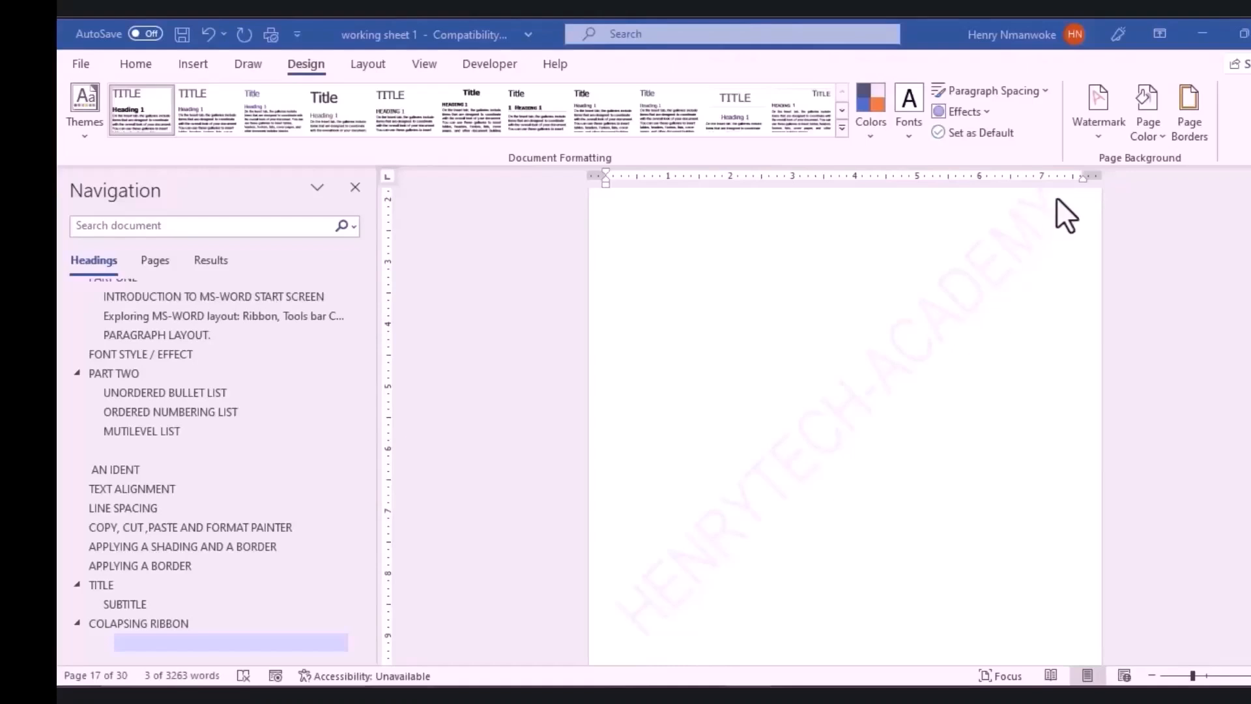
# Start a custom picture watermark and choose to work offline so the picture can be picked from the computer.
pyautogui.click(1096, 131)
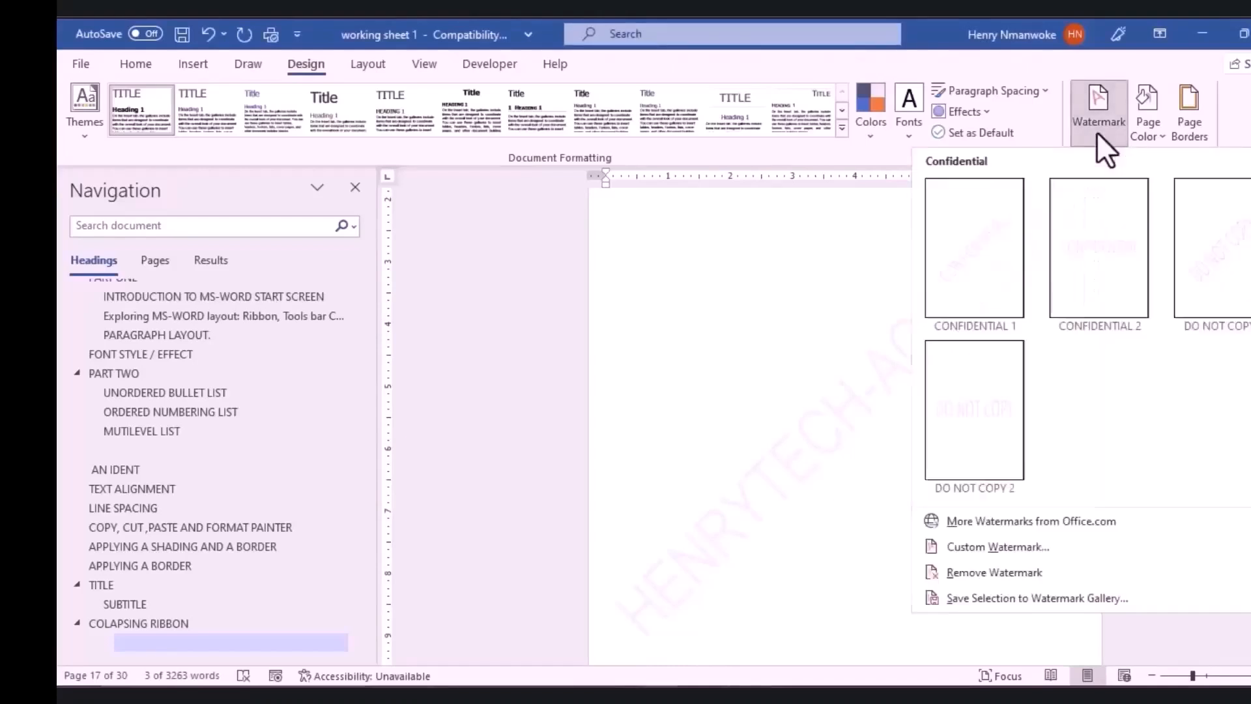
pyautogui.click(1007, 547)
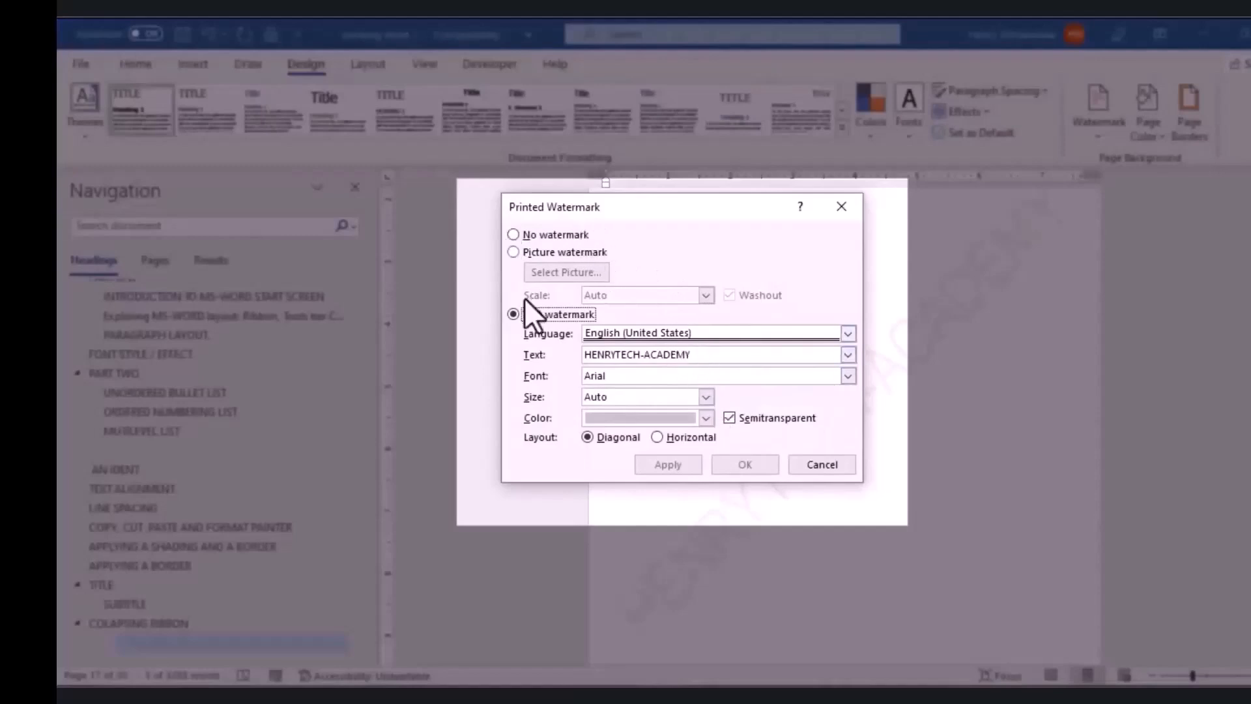
pyautogui.click(513, 252)
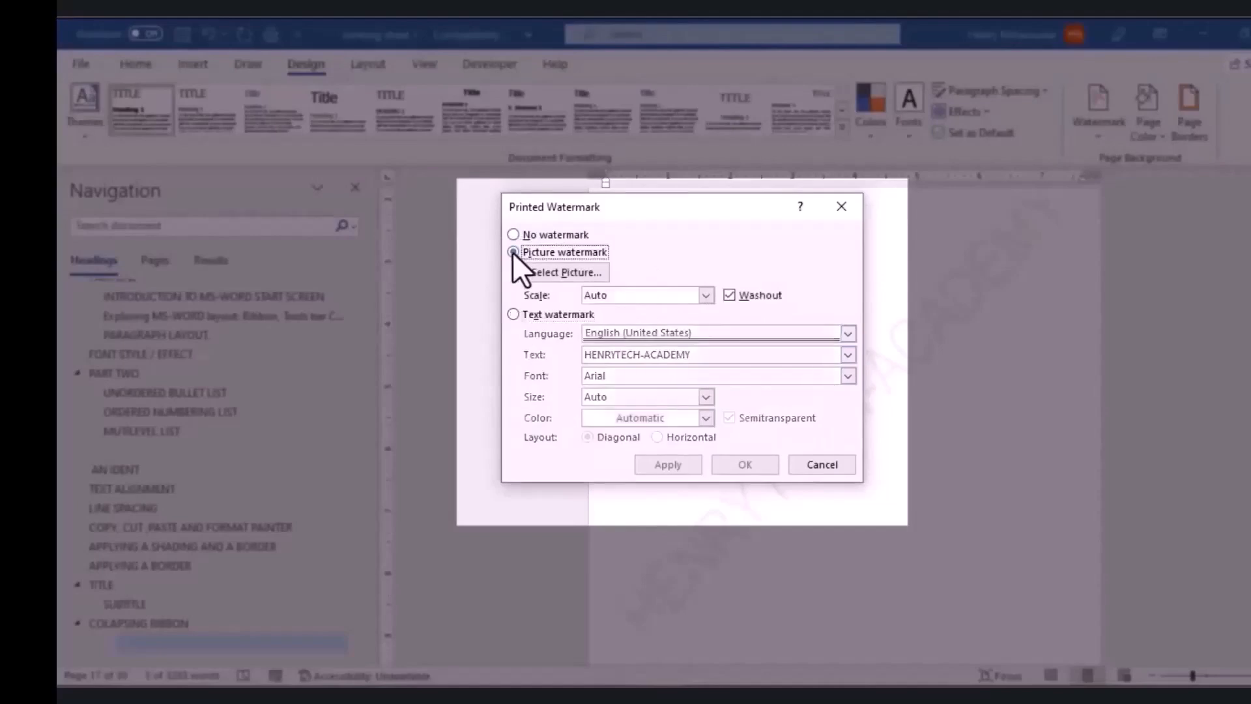
pyautogui.click(543, 275)
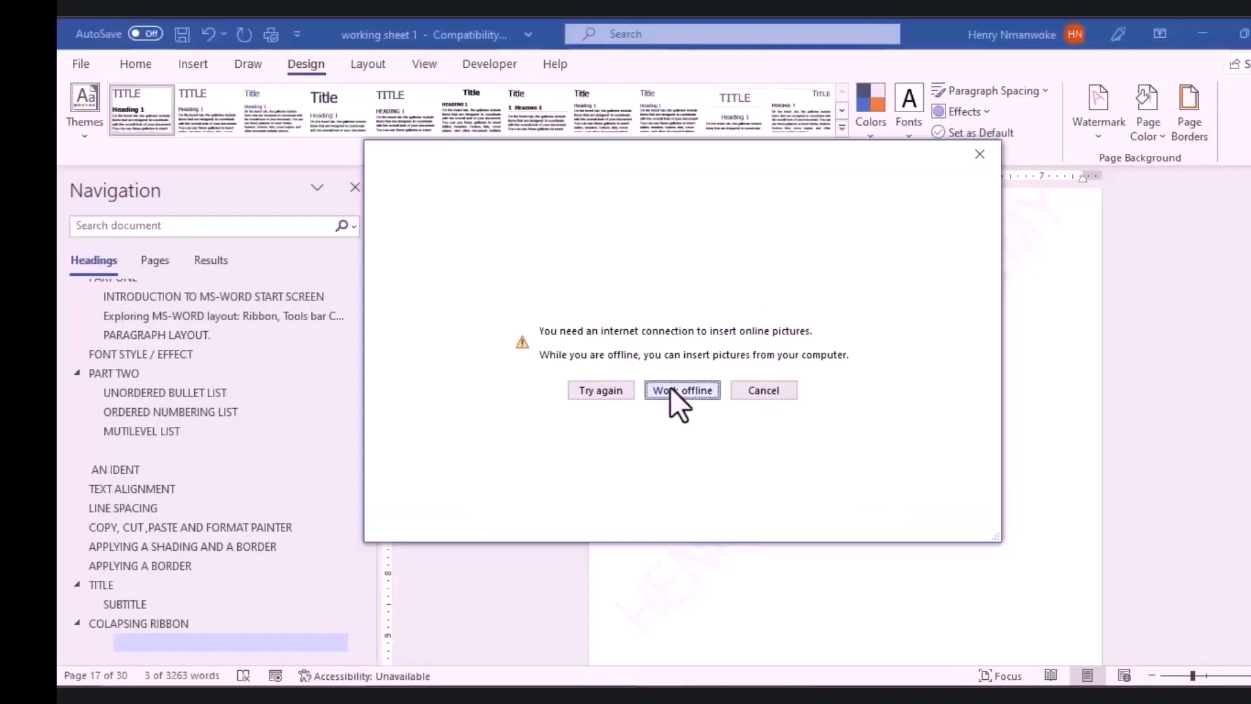
pyautogui.click(669, 386)
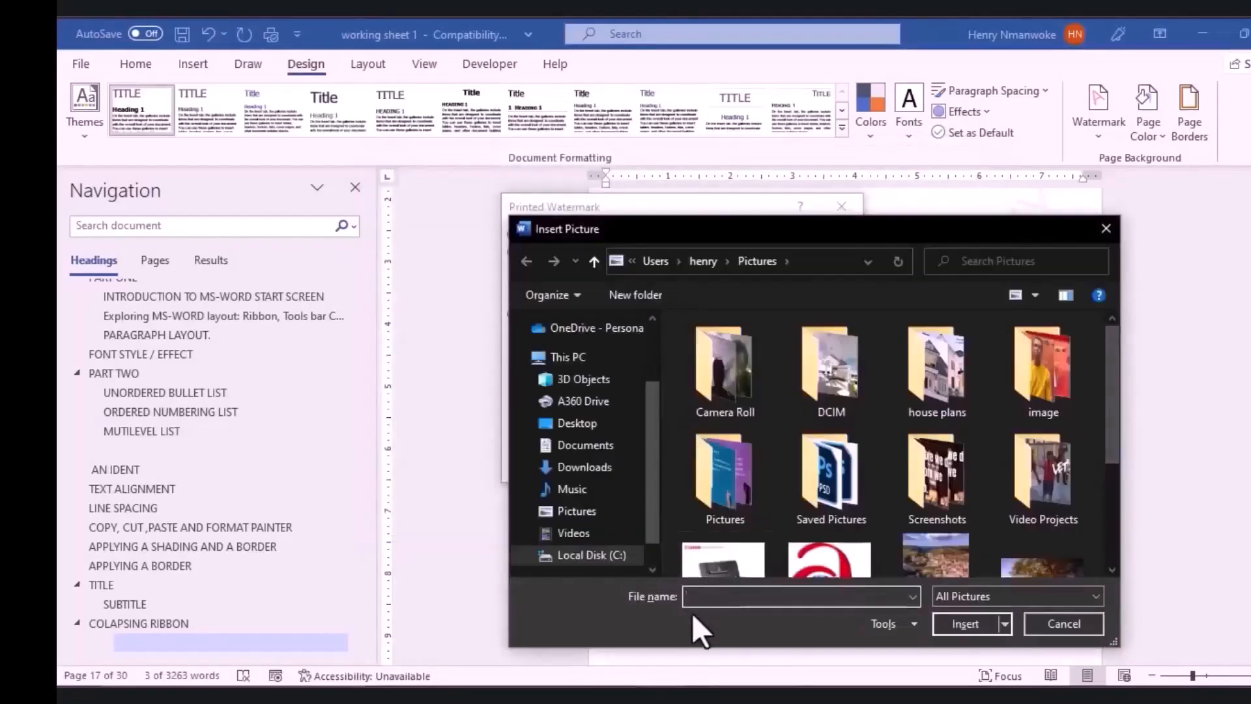
# Select the picture The-Golden-Gate-Bridge-Top from the Saved Pictures folder as the watermark image.
pyautogui.write('Ascoli')
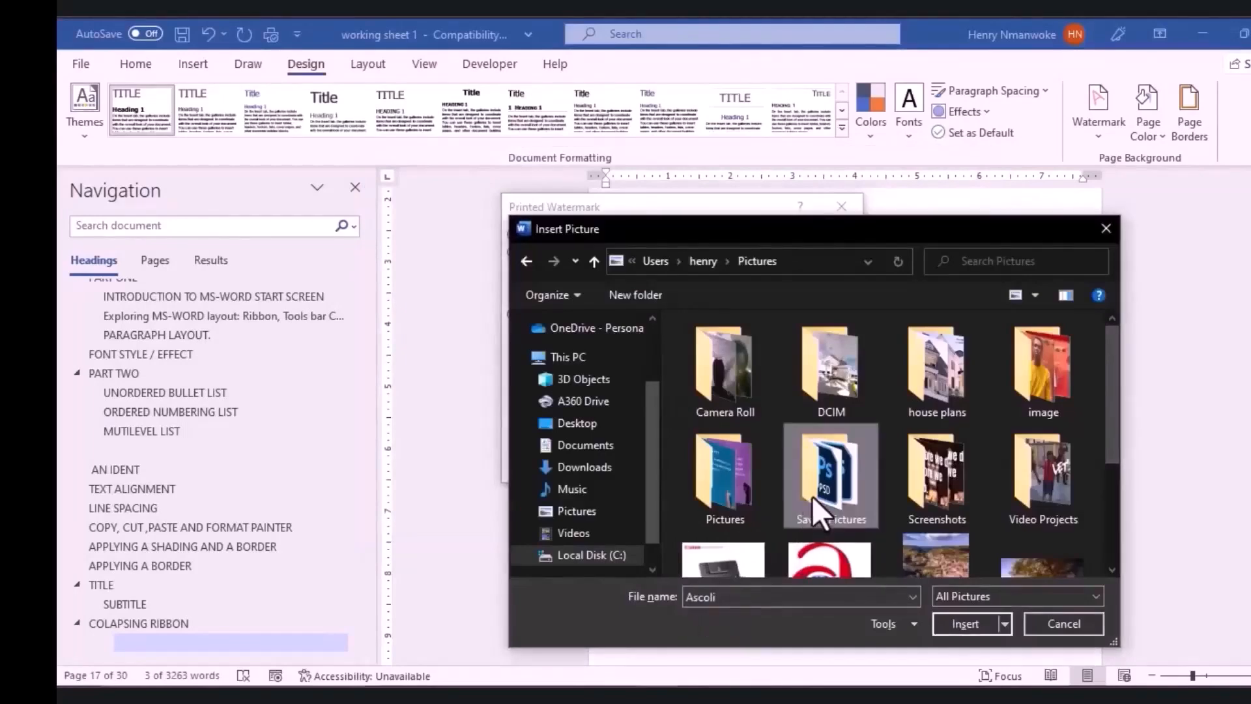
pyautogui.doubleClick(812, 495)
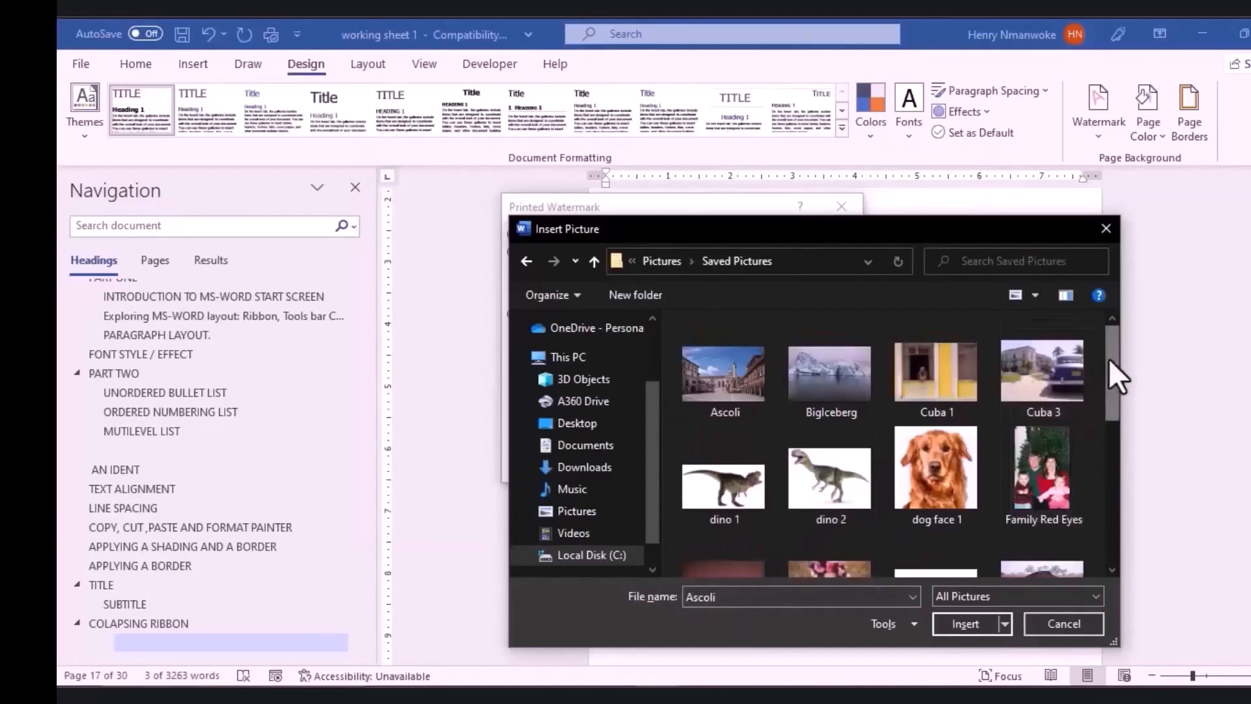
pyautogui.moveTo(1110, 357); pyautogui.dragTo(1114, 497)
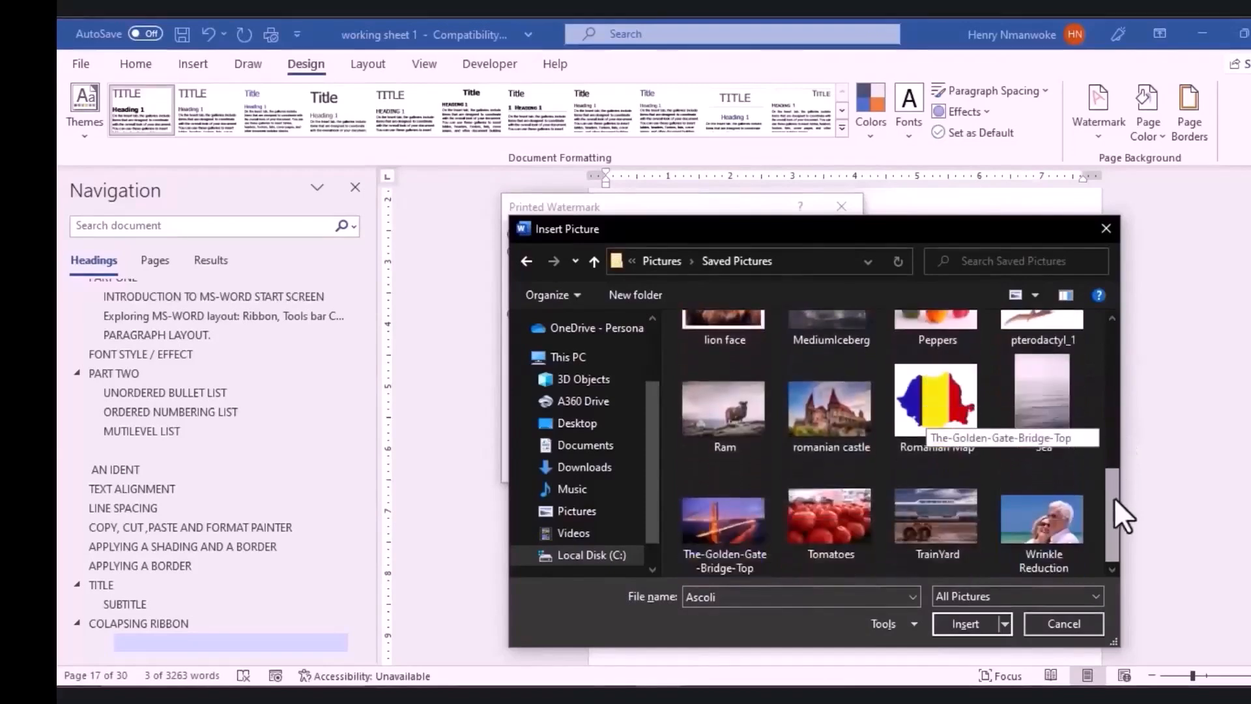
pyautogui.click(746, 545)
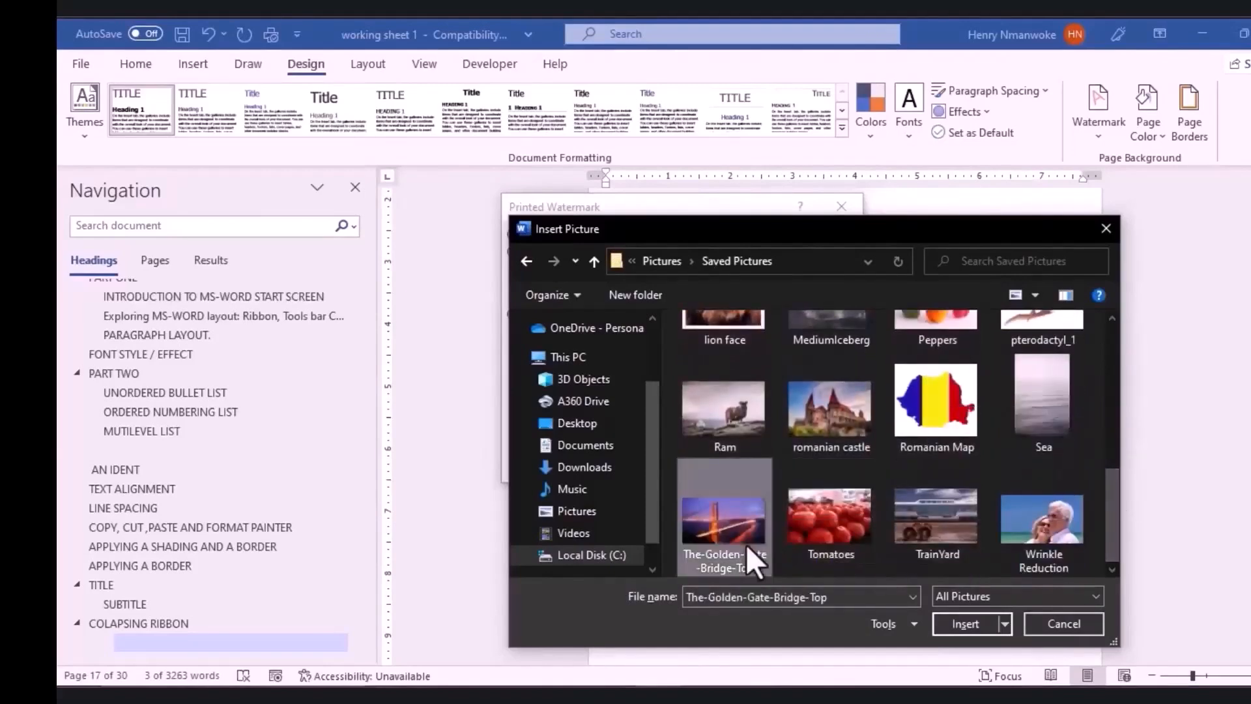
pyautogui.click(982, 630)
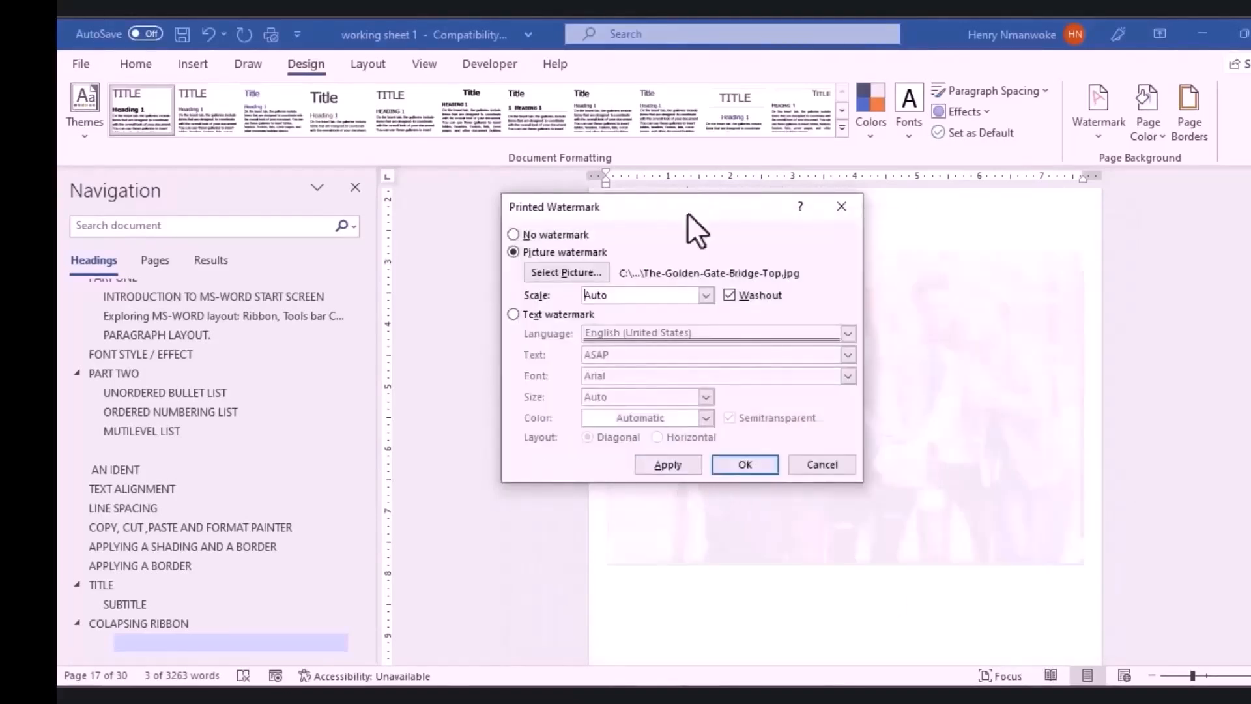
# Set the picture watermark's scale to 150% and apply it to the document.
pyautogui.click(705, 298)
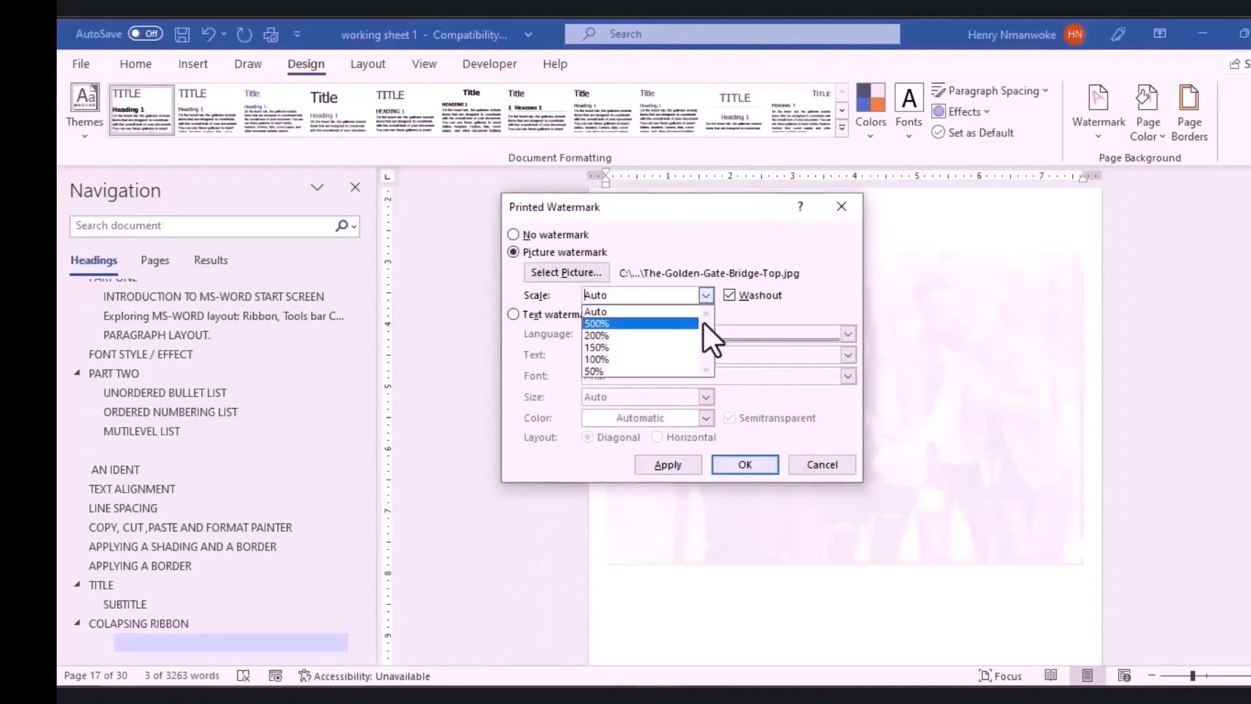
pyautogui.click(697, 347)
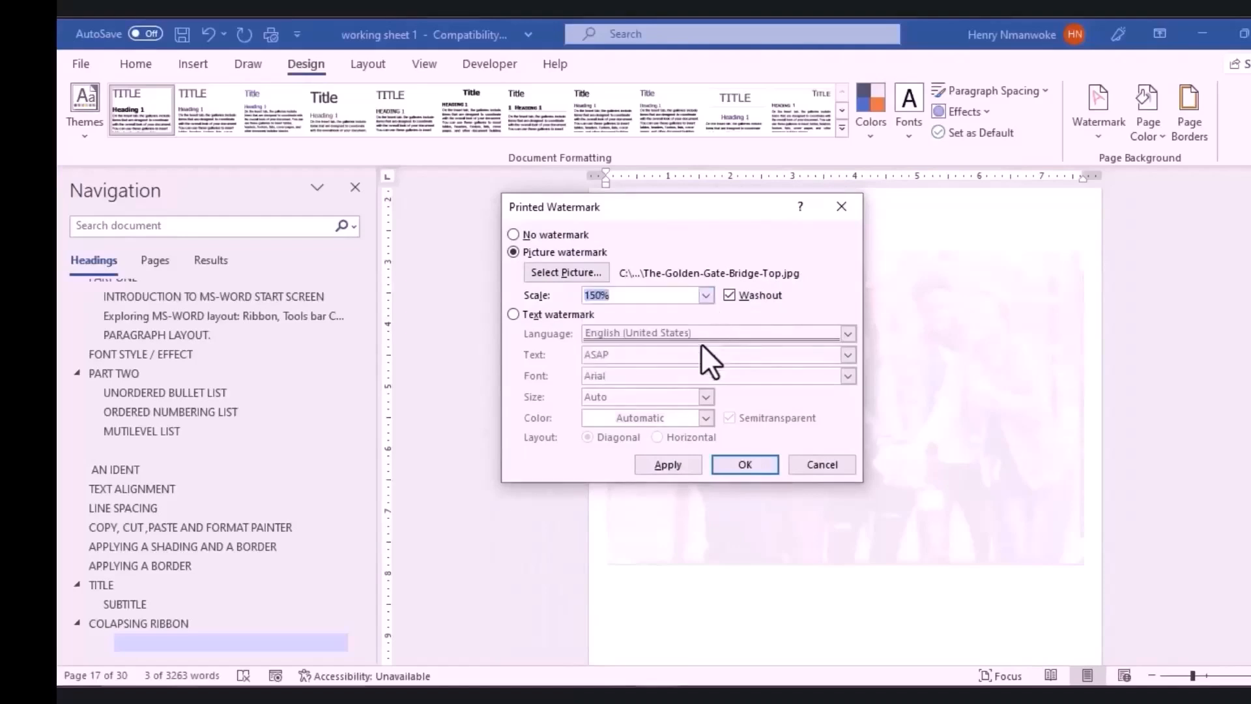
pyautogui.click(675, 472)
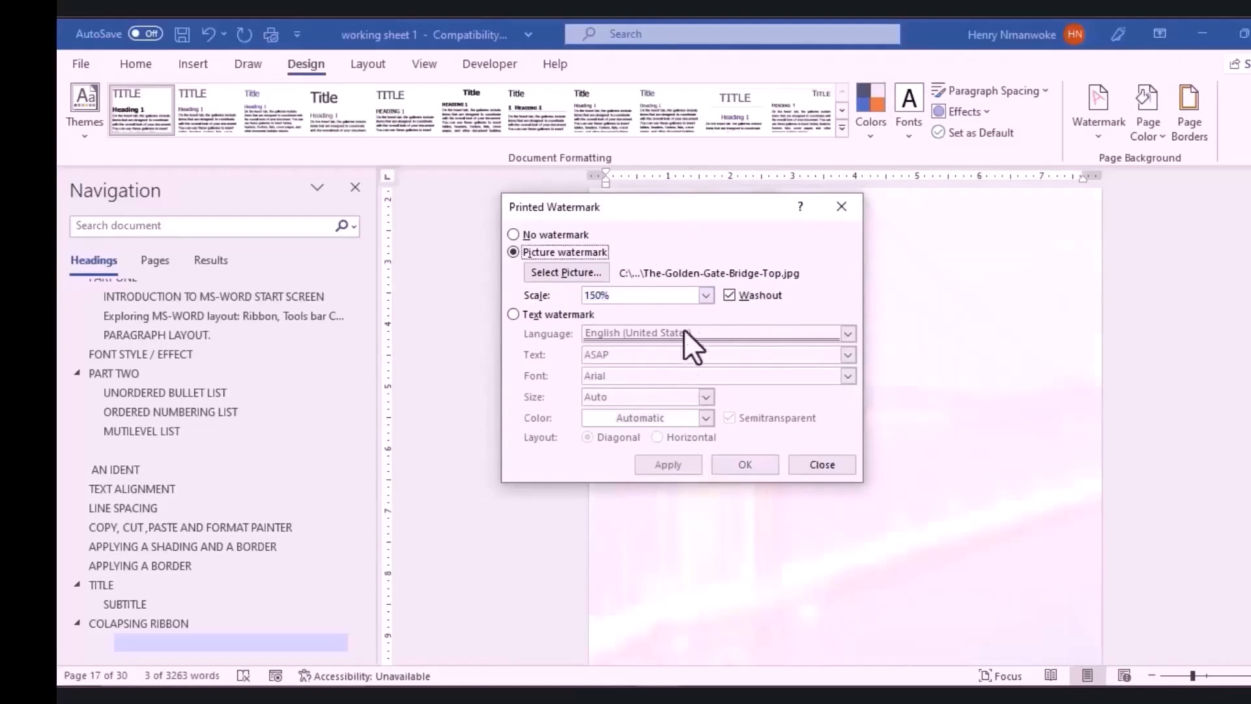
# Set the picture watermark's scale to 100%, apply it and check the result on the page.
pyautogui.click(706, 293)
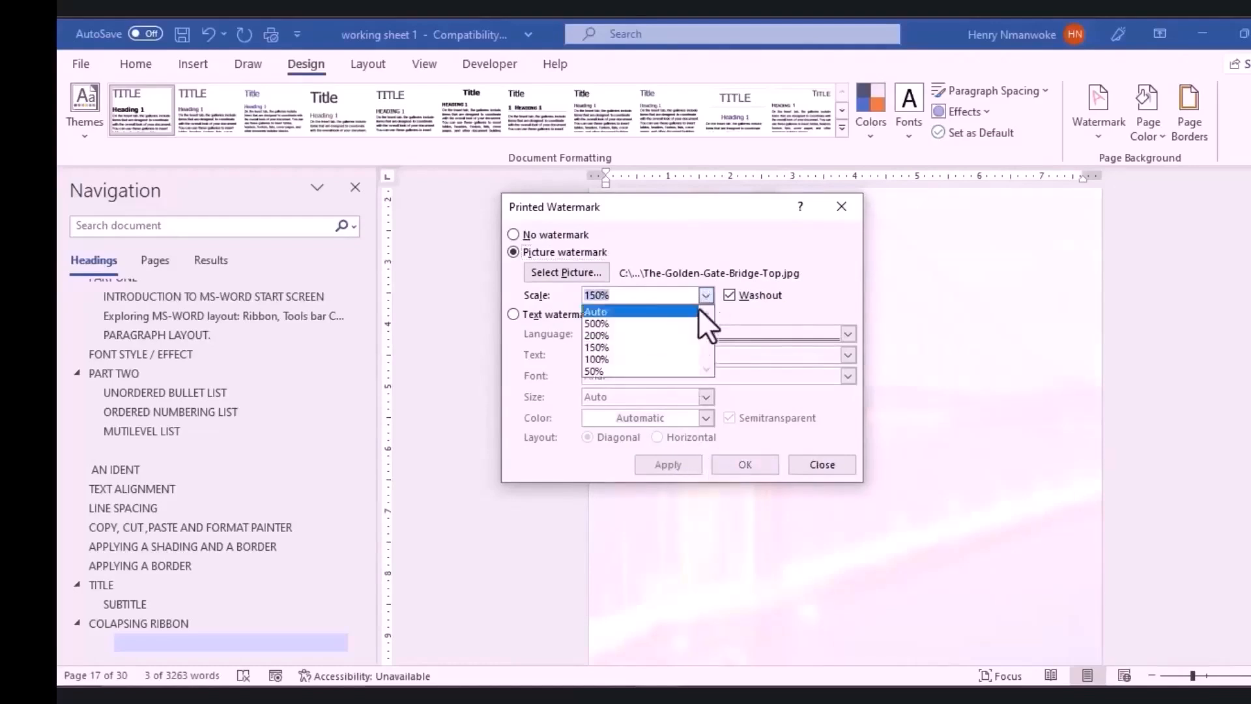
pyautogui.click(682, 357)
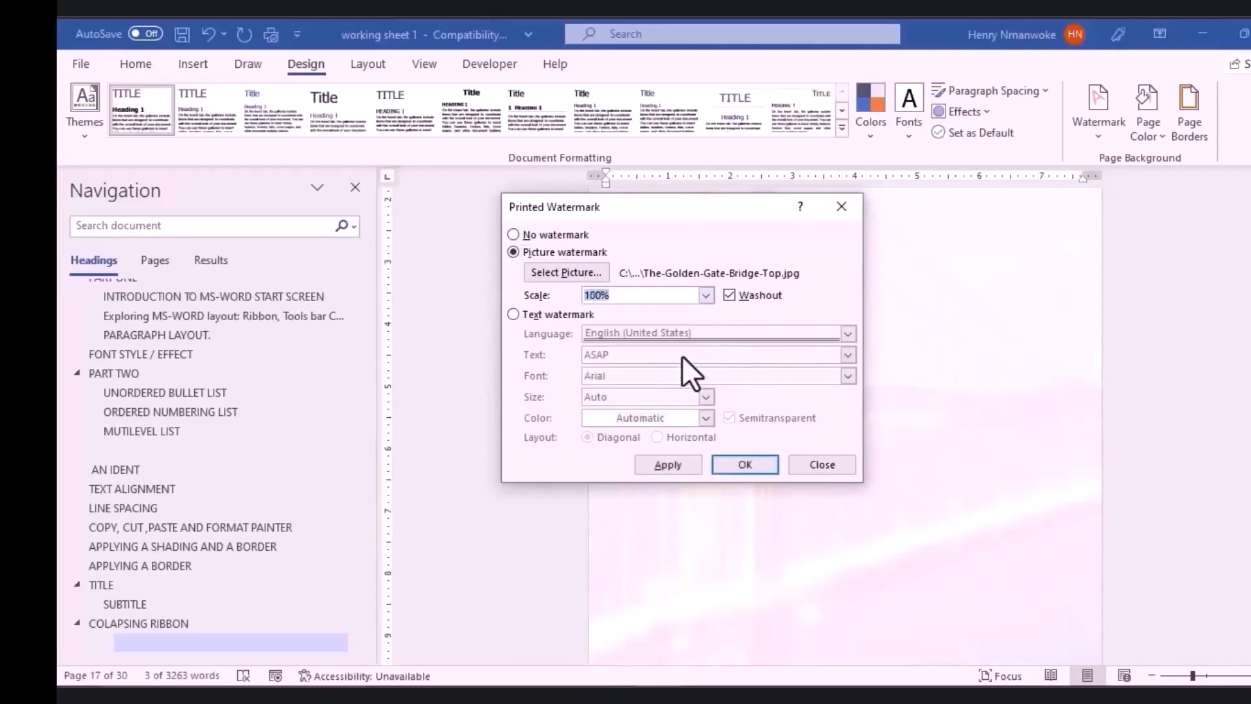
pyautogui.click(666, 465)
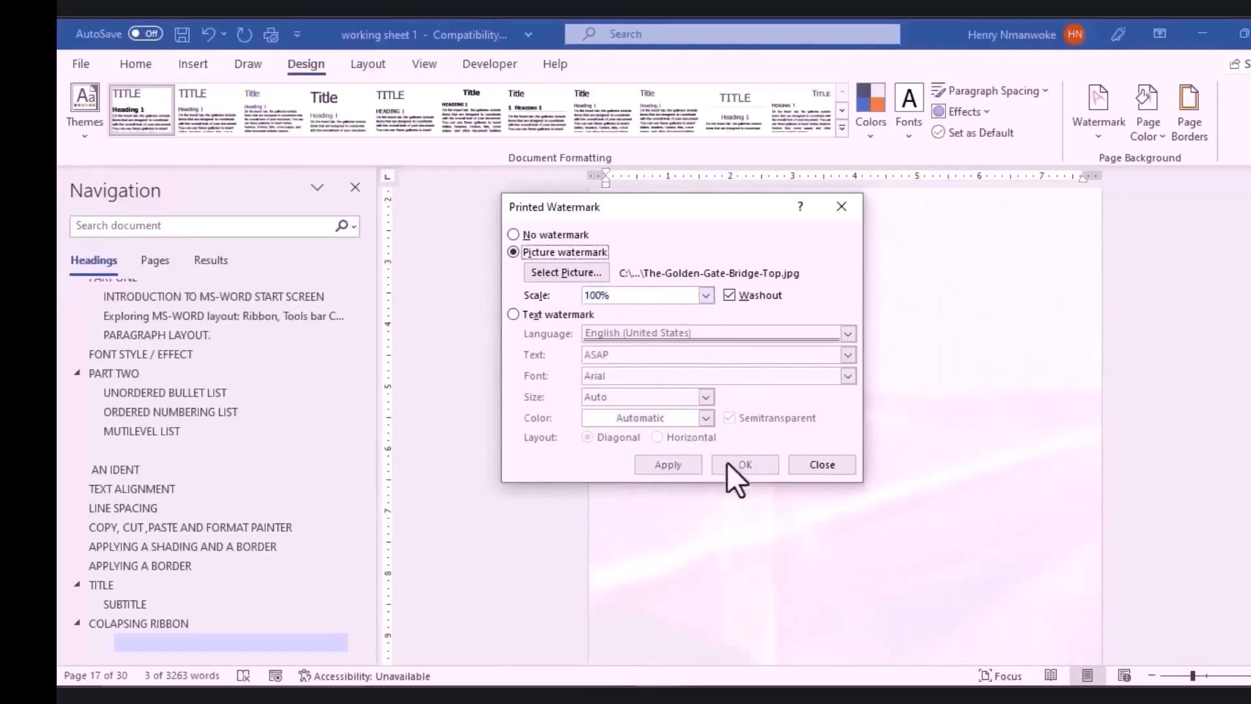
pyautogui.click(820, 464)
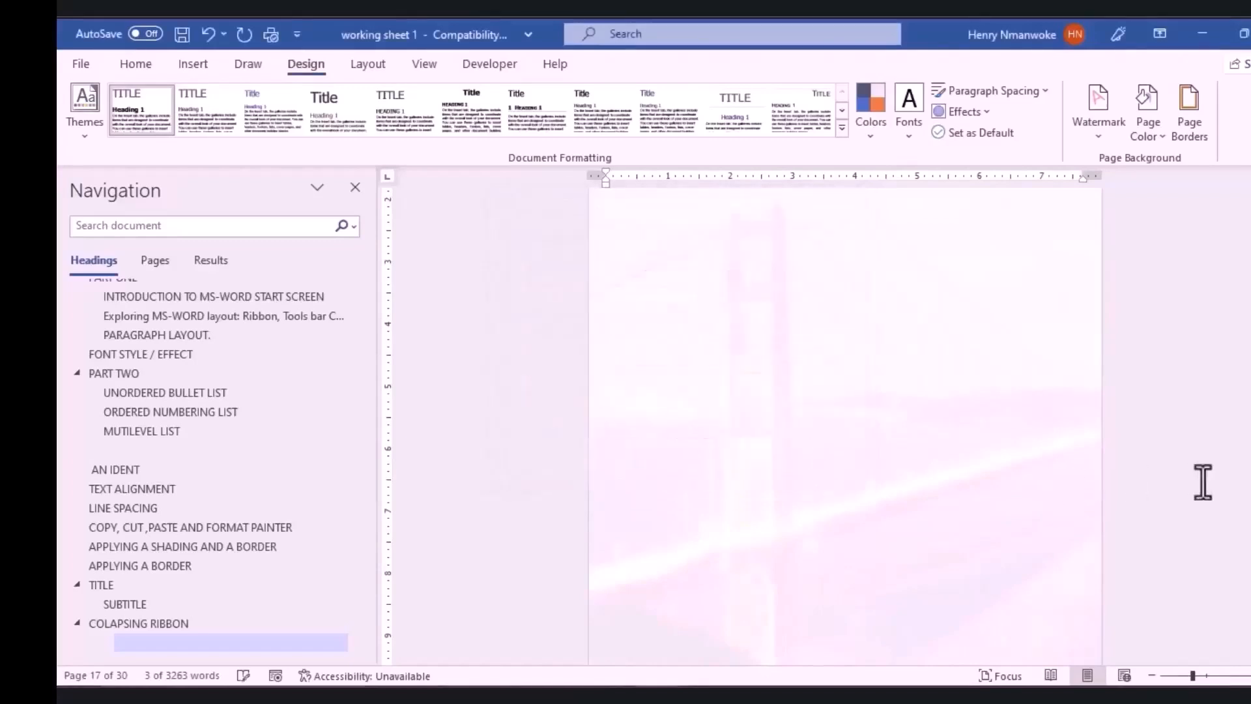
pyautogui.moveTo(1250, 448); pyautogui.dragTo(1250, 452)
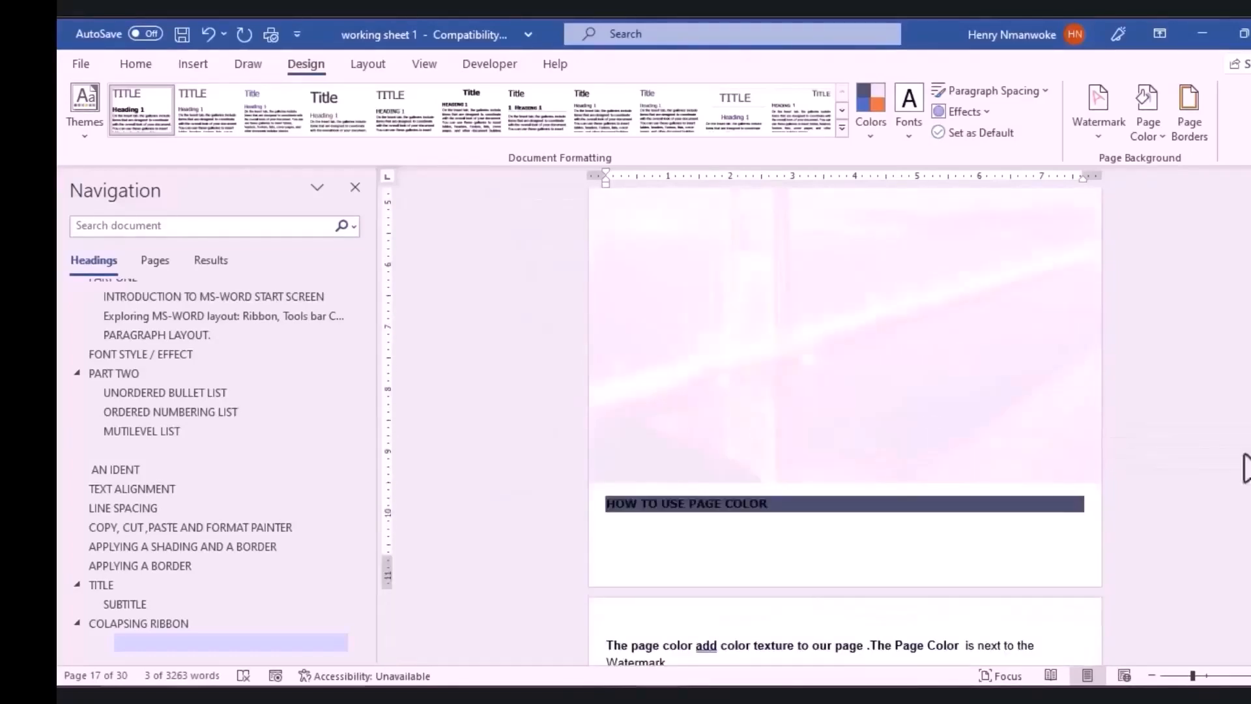
# Remove the picture watermark from the document.
pyautogui.click(723, 449)
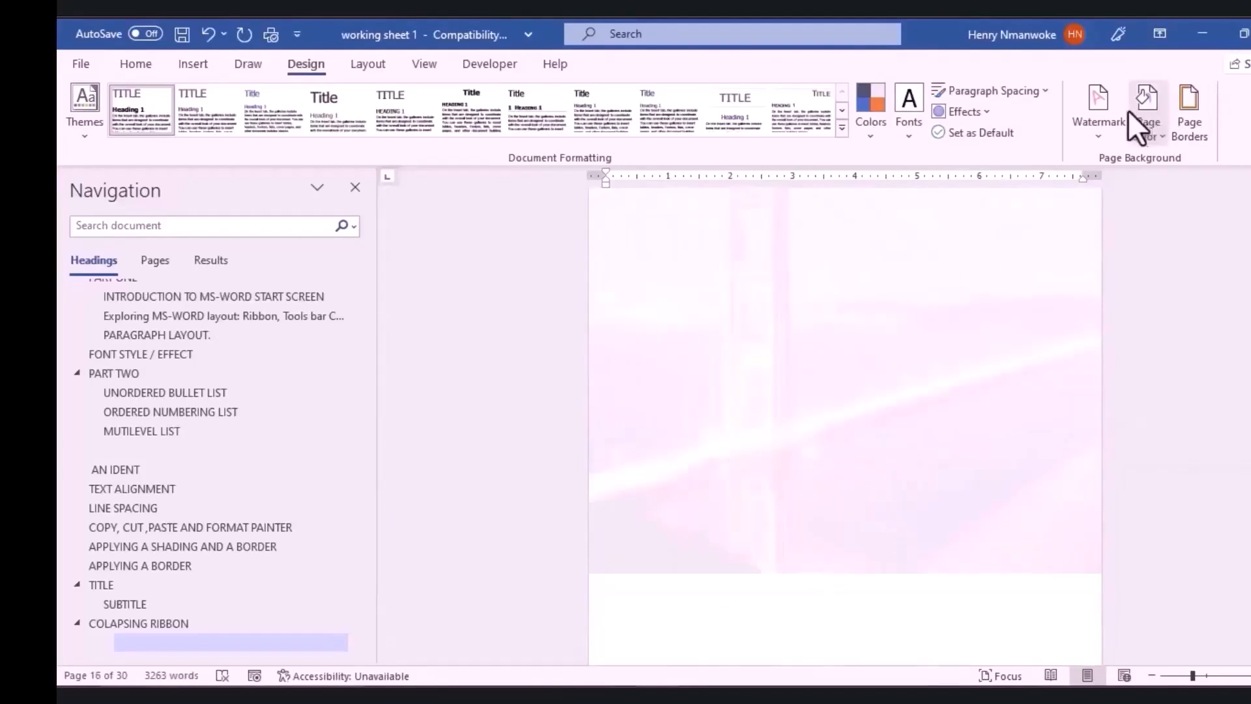
pyautogui.click(1101, 137)
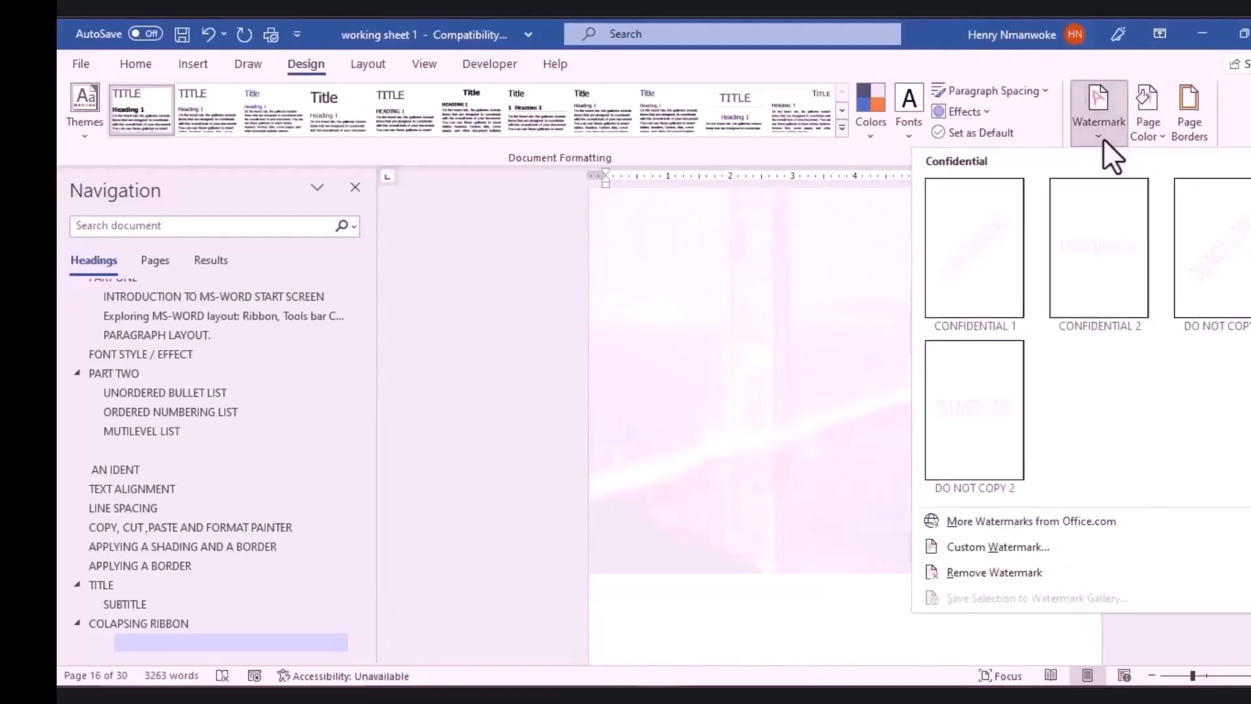
pyautogui.click(984, 572)
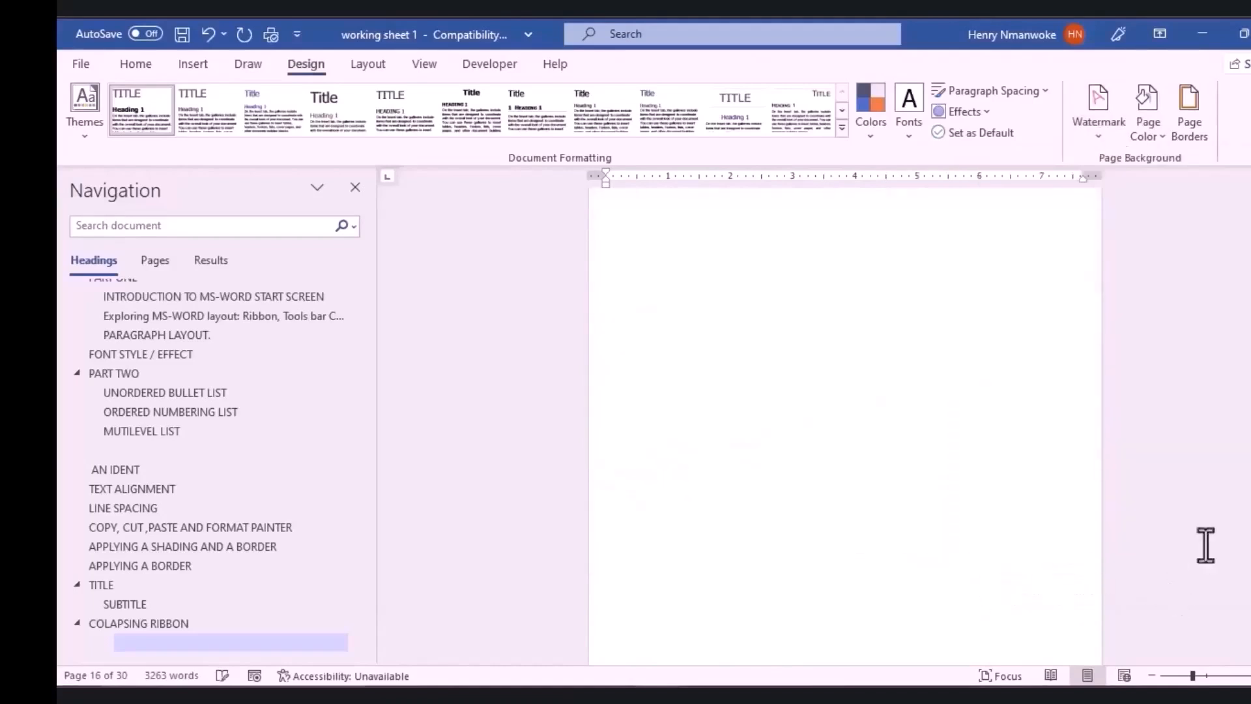
# Apply a light orange theme page color to the document and check it in the HOW TO USE PAGE COLOR section.
pyautogui.keyDown('ctrl'); pyautogui.scroll(5, 678, 626); pyautogui.keyUp('ctrl')
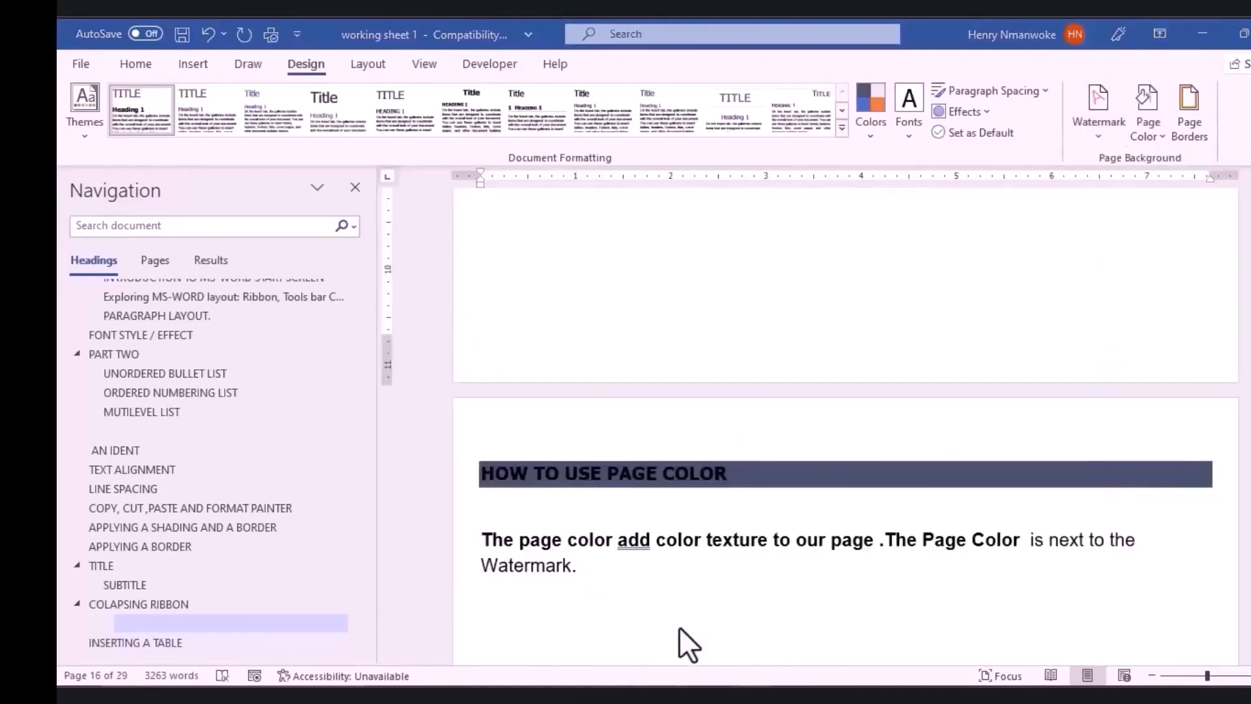
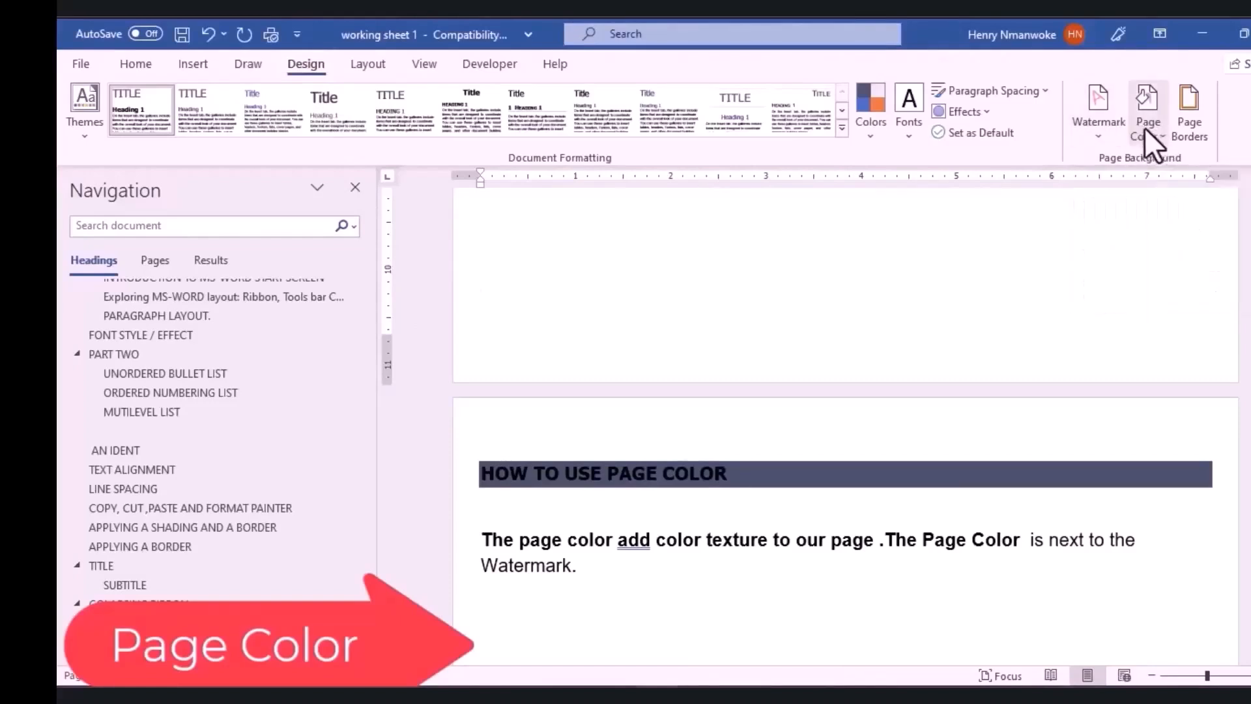
pyautogui.click(1151, 132)
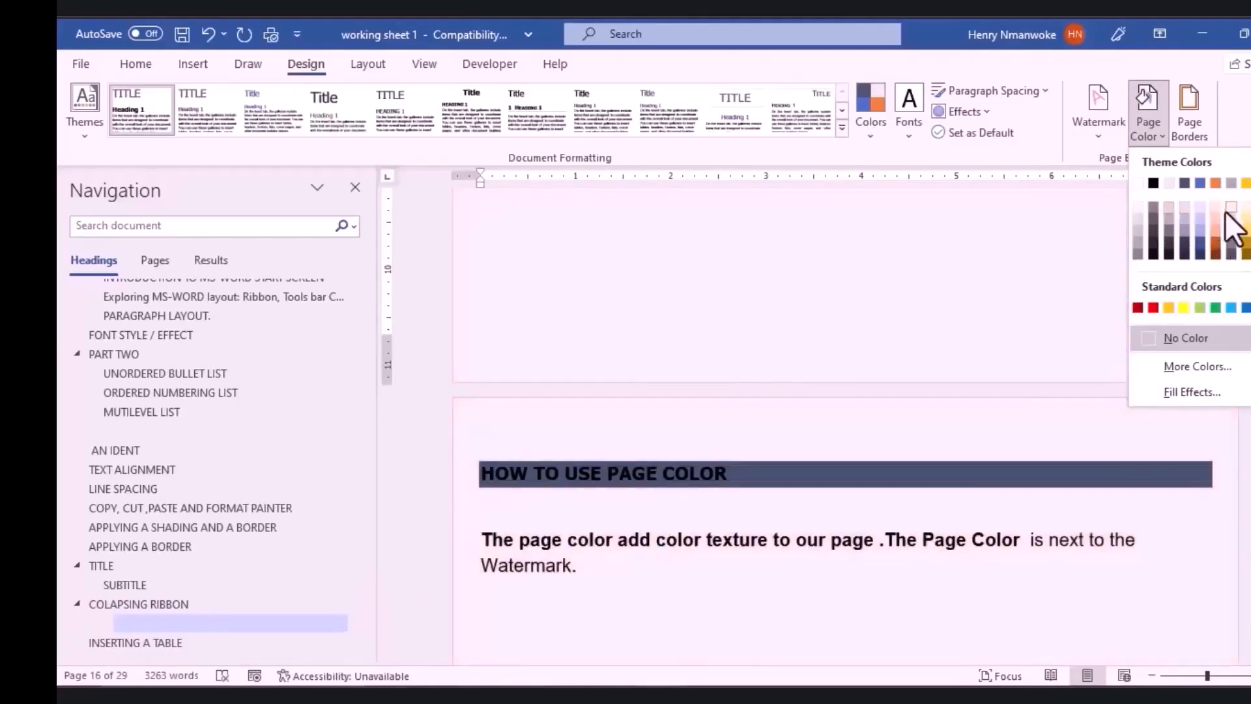
pyautogui.click(1221, 210)
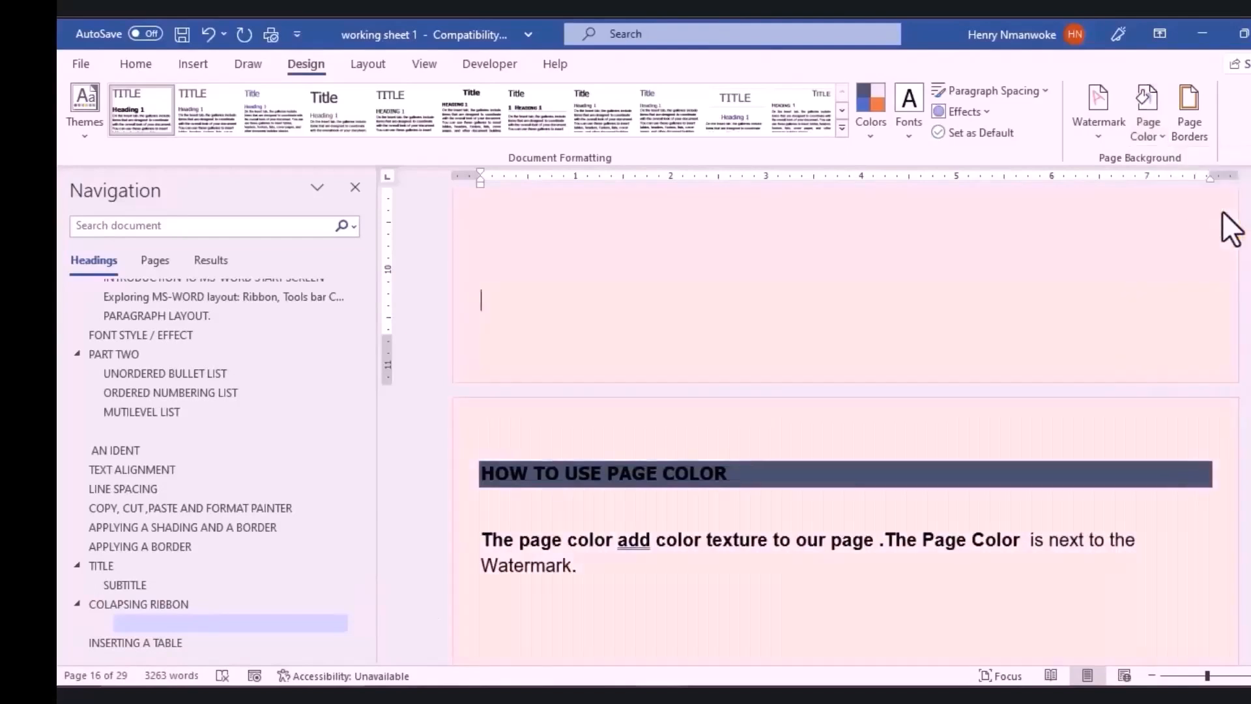
pyautogui.click(1030, 430)
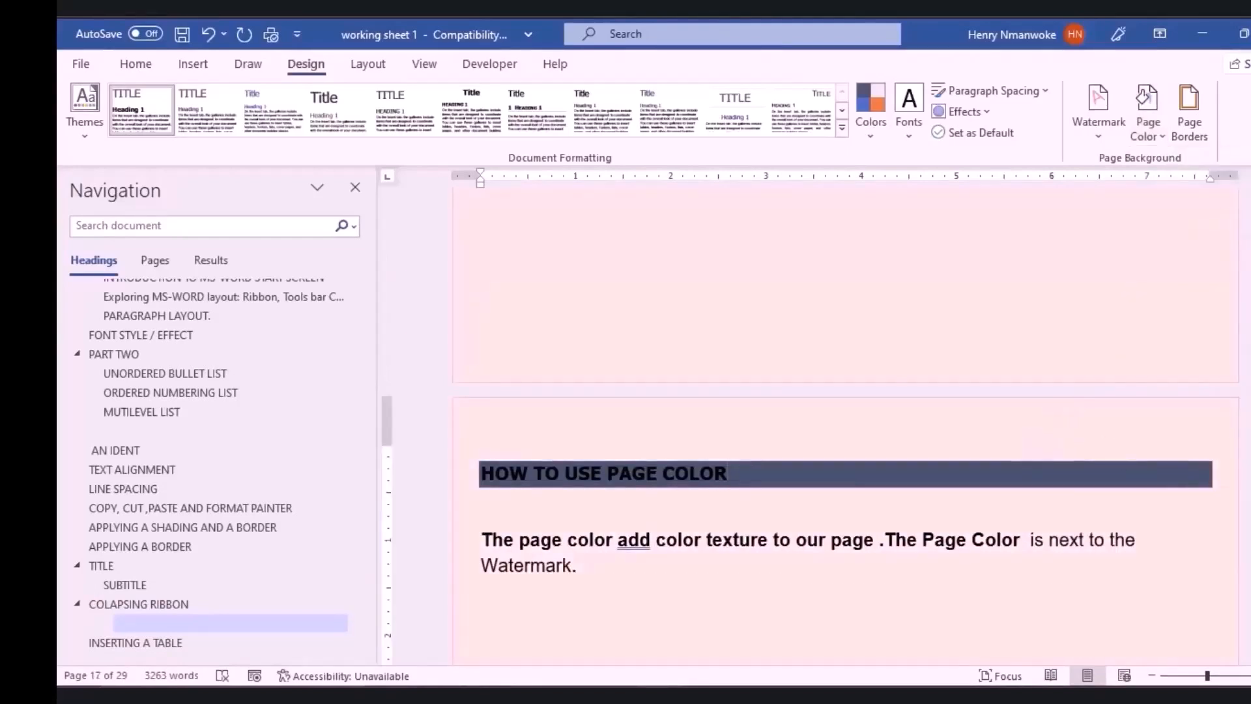
pyautogui.moveTo(1250, 449); pyautogui.dragTo(1250, 455)
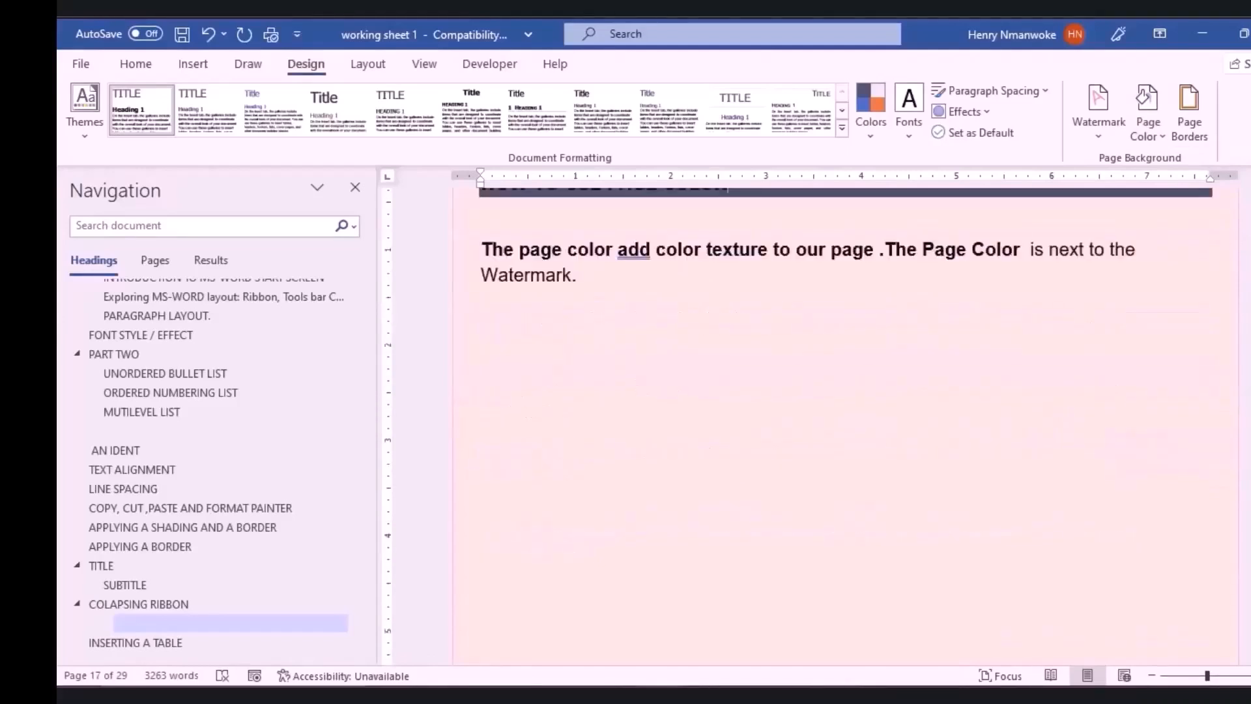
# Reset the document's page color to No Color.
pyautogui.click(1154, 124)
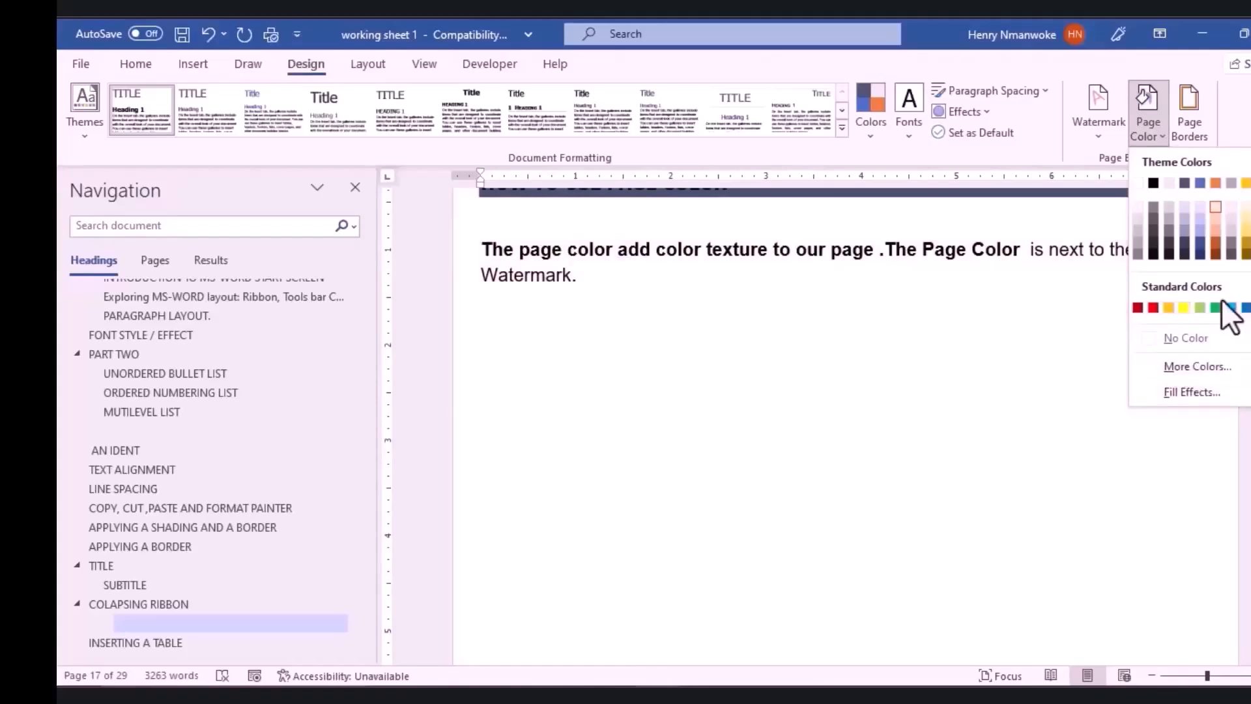
pyautogui.click(1191, 336)
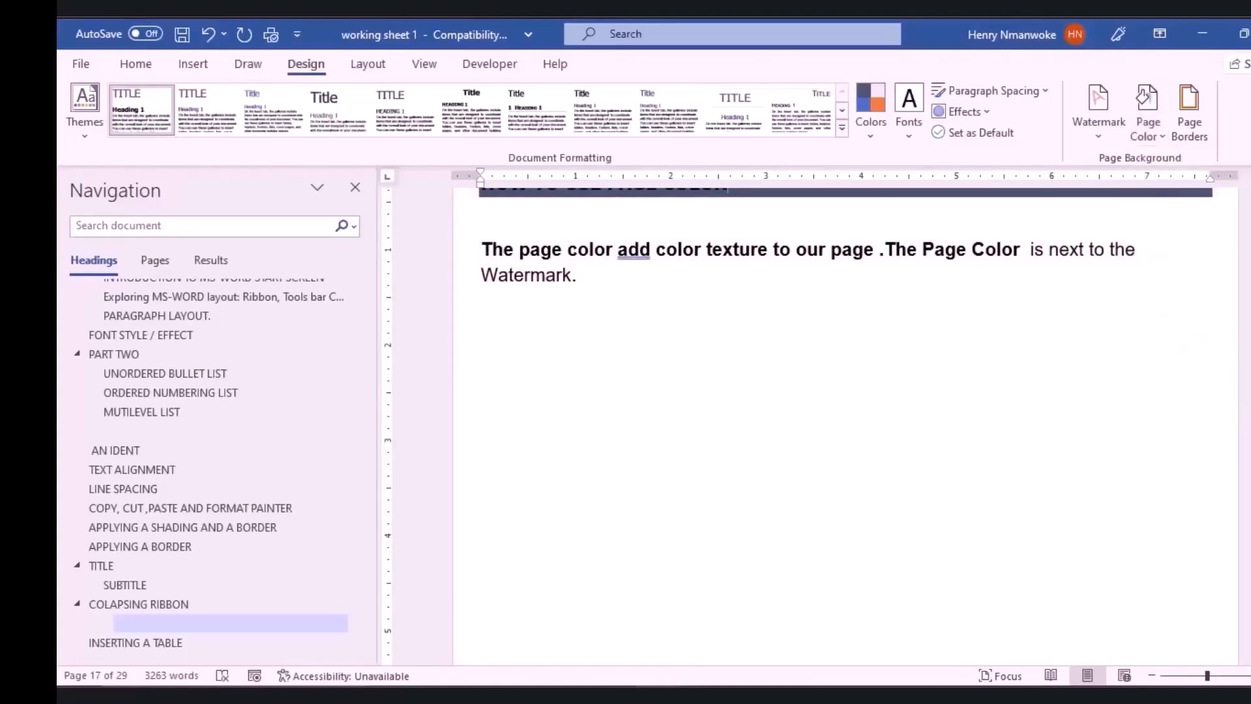
# For the HOW TO USE PAGE BORDER section, set up a Box page border with a 3 pt thick-and-thin line style.
pyautogui.moveTo(1245, 459); pyautogui.dragTo(1245, 459)
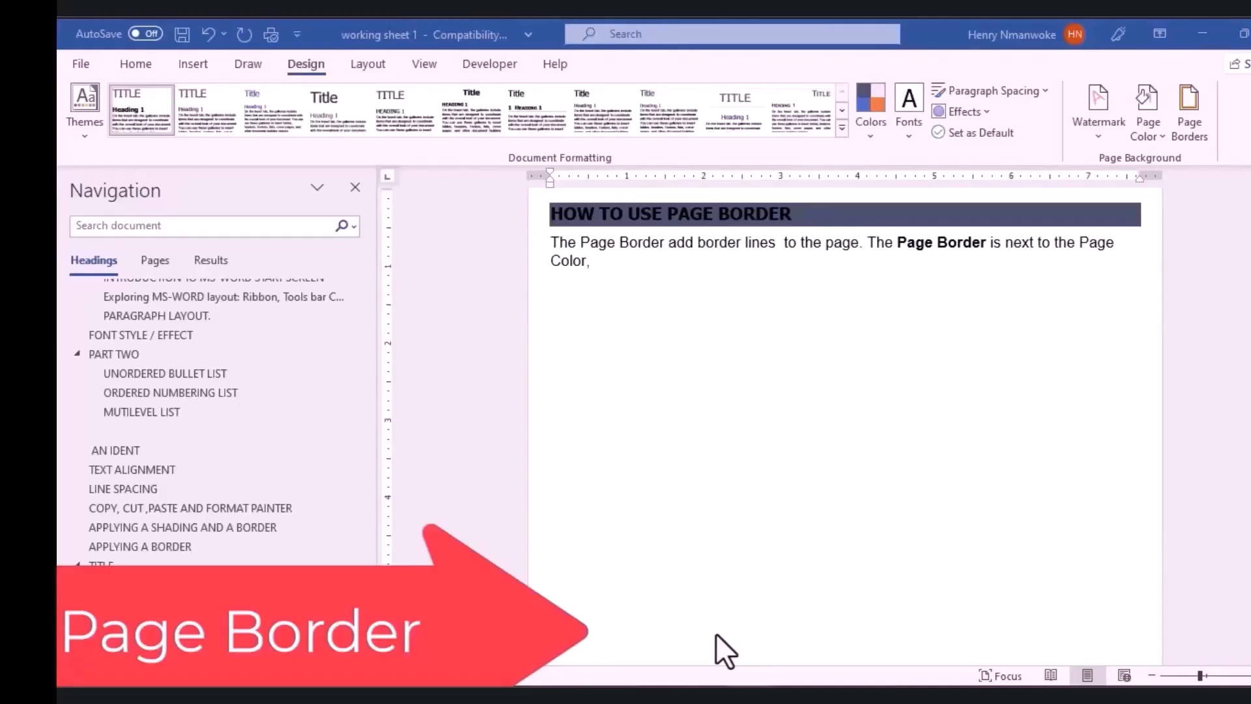
pyautogui.scroll(5, 697, 626)
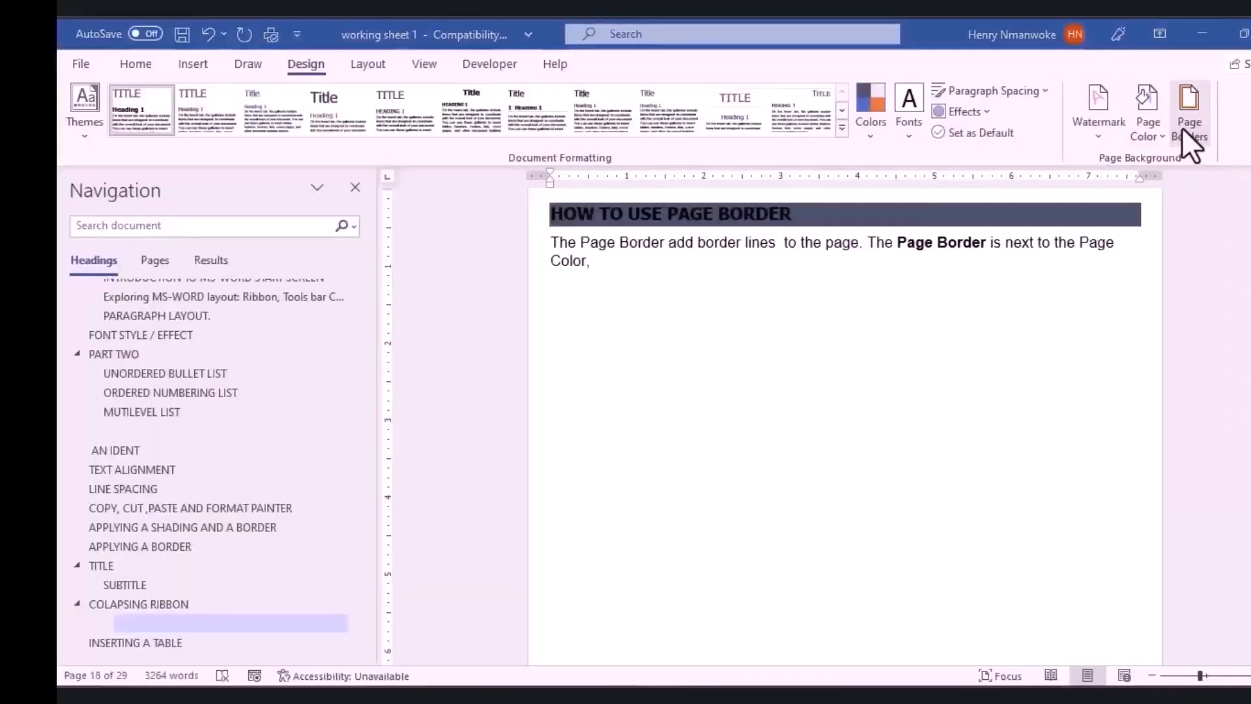
pyautogui.click(1183, 129)
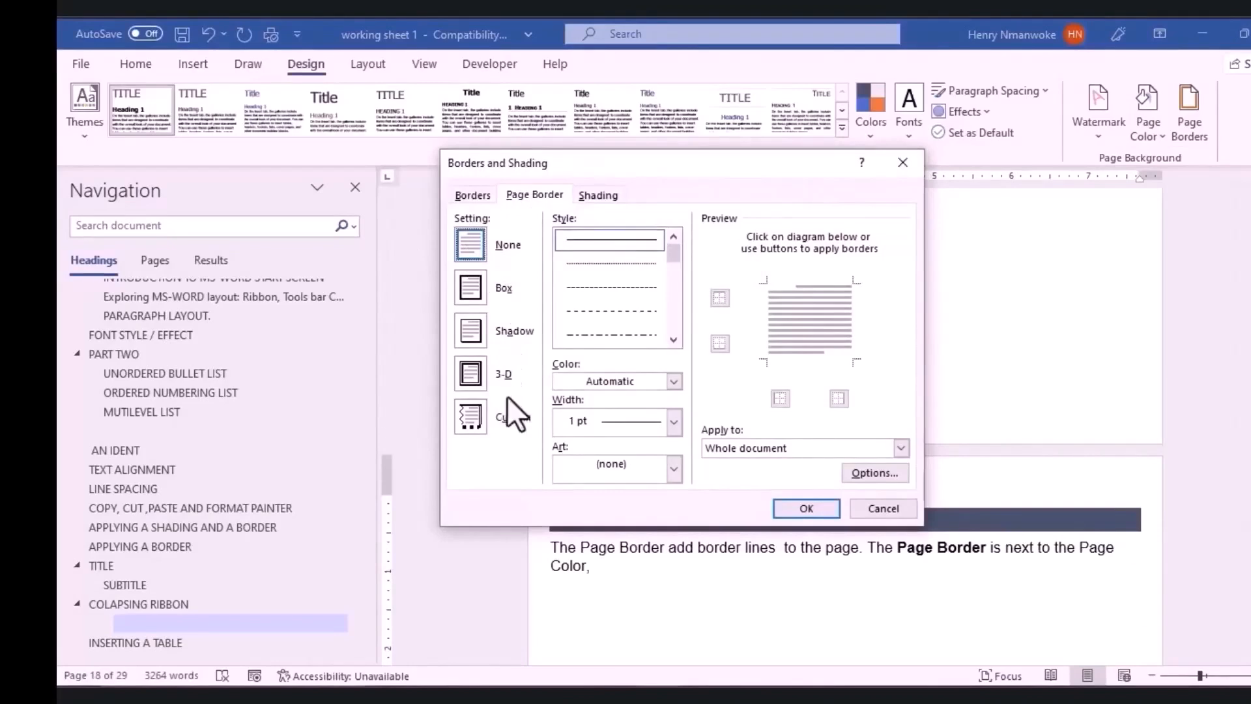
pyautogui.click(473, 281)
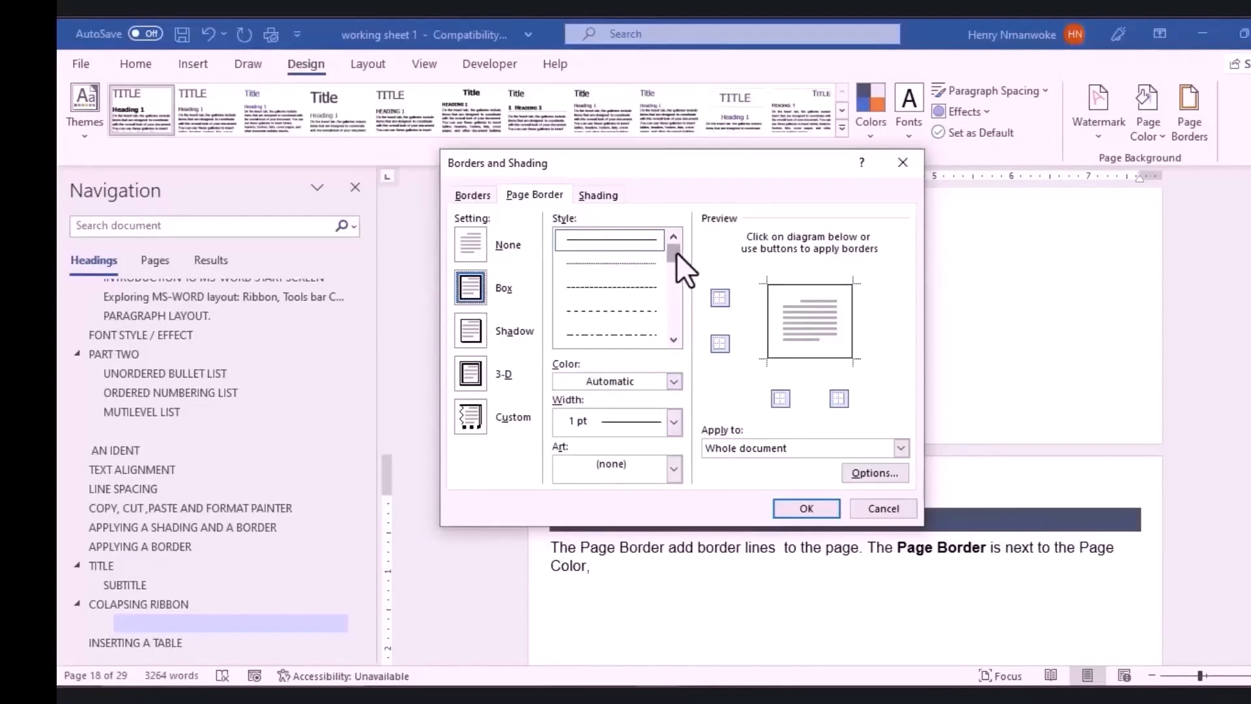
pyautogui.moveTo(676, 252); pyautogui.dragTo(673, 275)
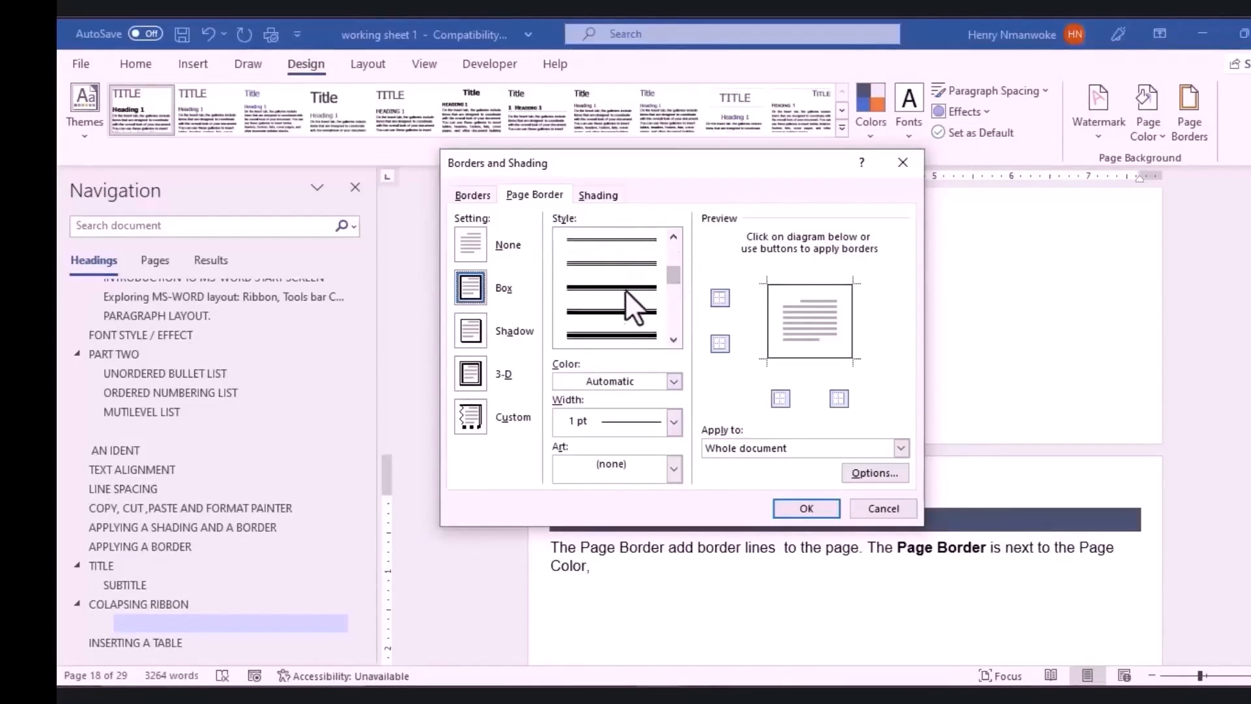
pyautogui.click(622, 306)
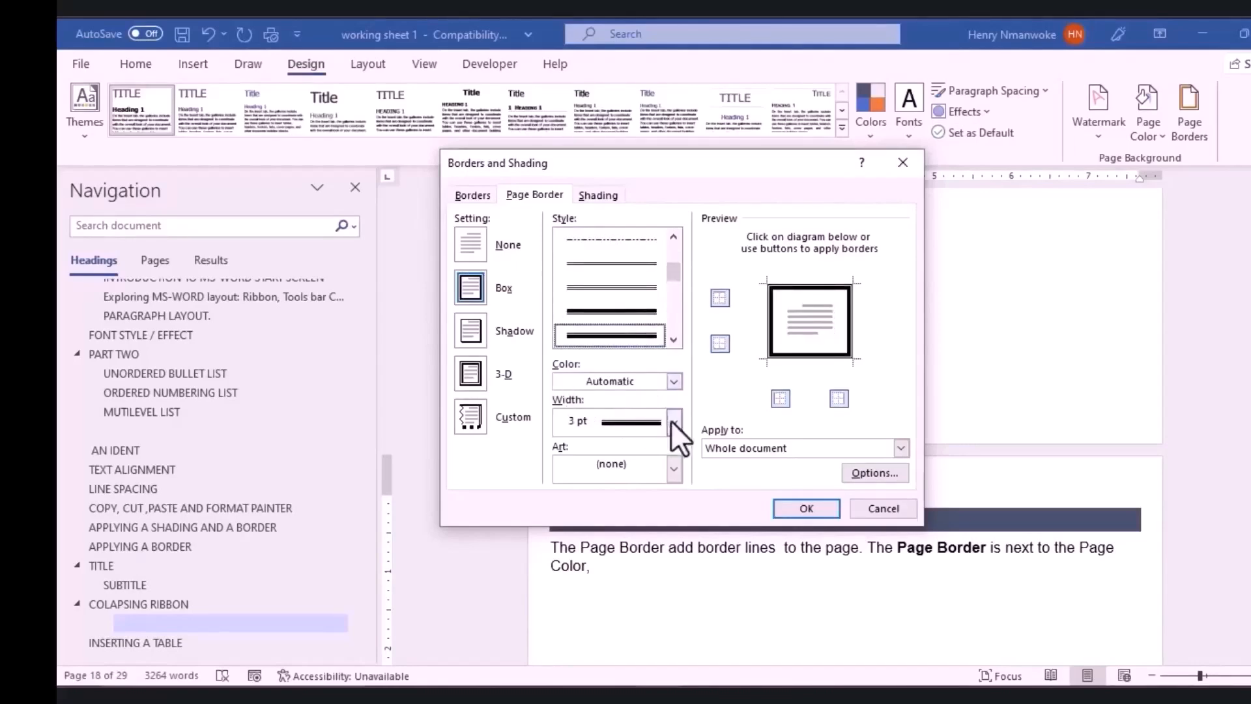
# Choose the black star art for the page border and apply it to the whole document.
pyautogui.click(674, 465)
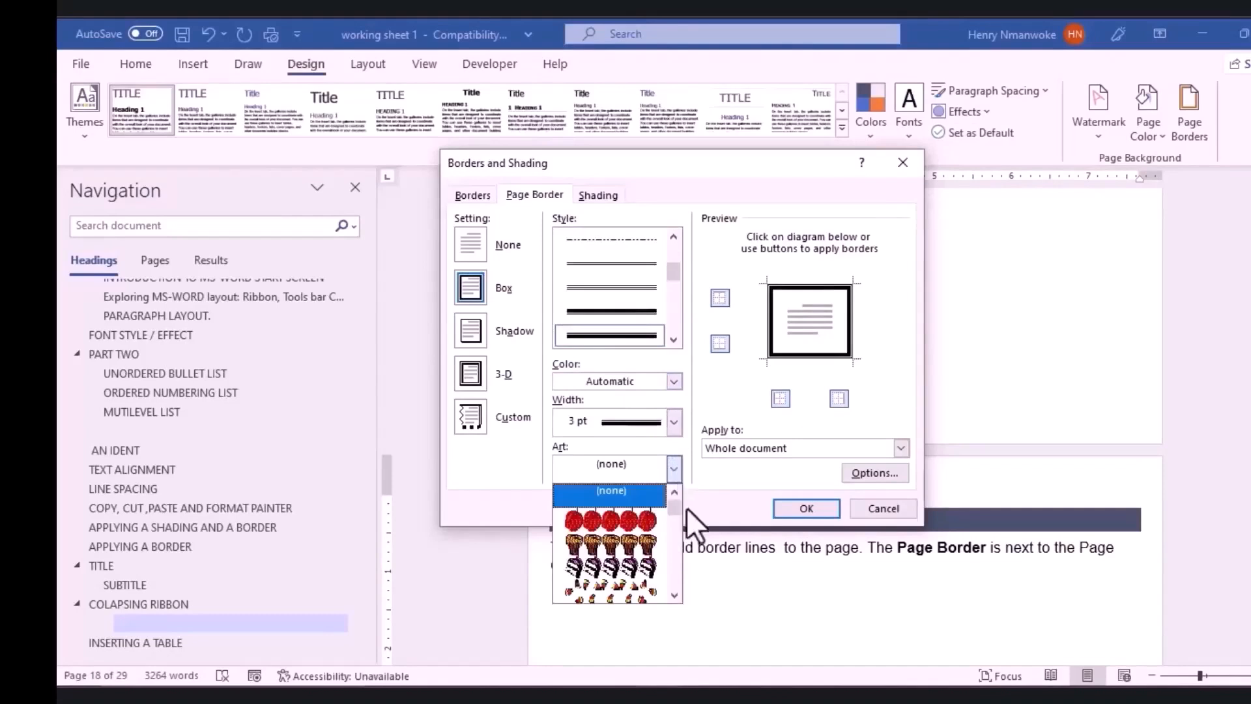
pyautogui.scroll(-3, 671, 510)
pyautogui.moveTo(671, 514); pyautogui.dragTo(673, 541)
pyautogui.click(632, 522)
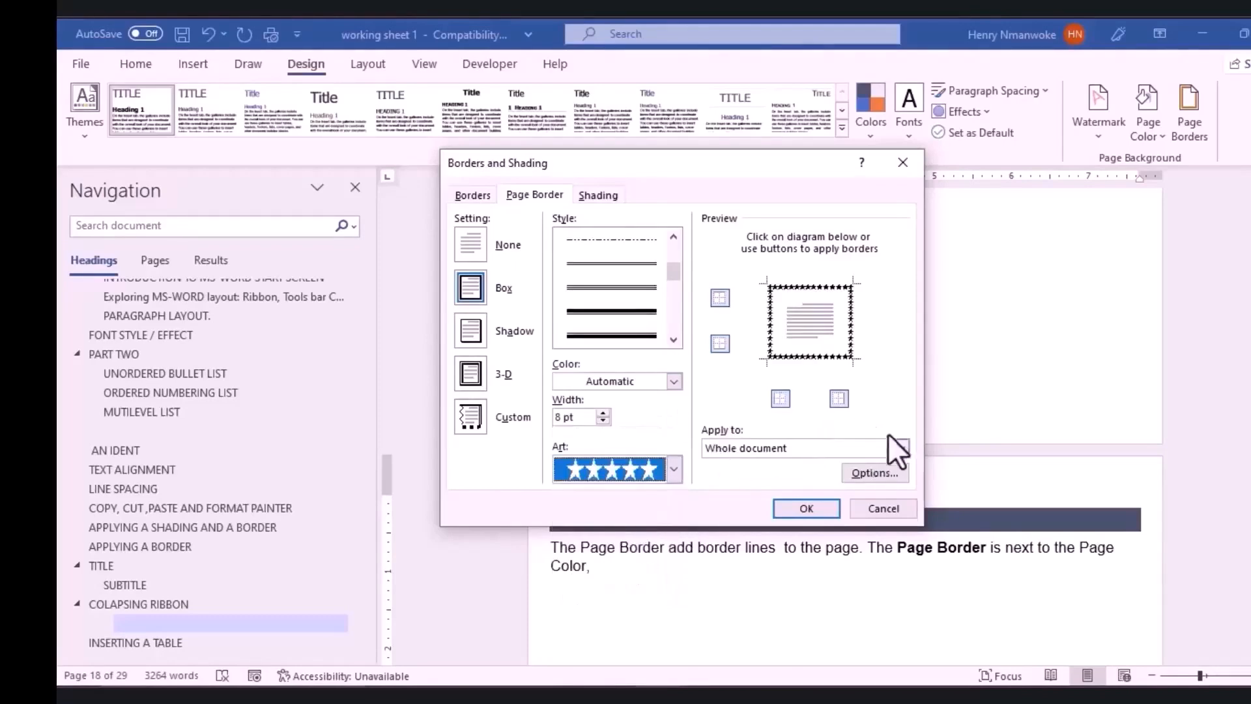
pyautogui.click(900, 448)
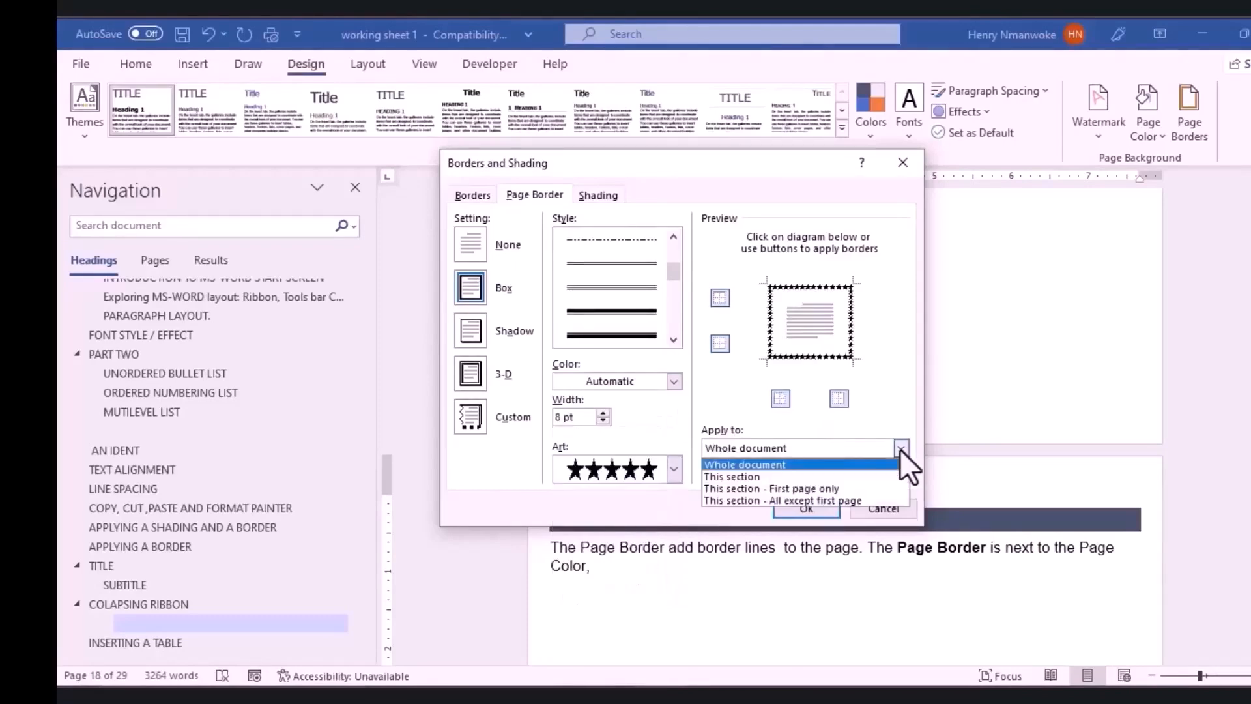
pyautogui.click(823, 468)
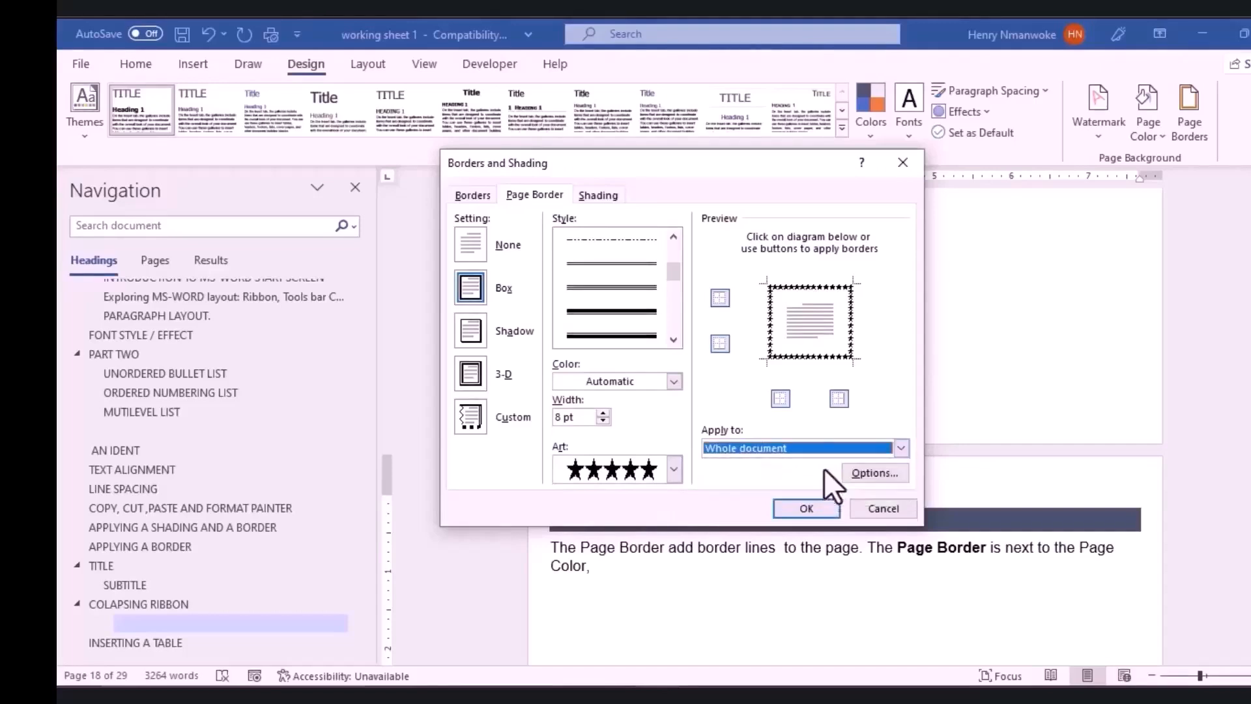
pyautogui.click(815, 506)
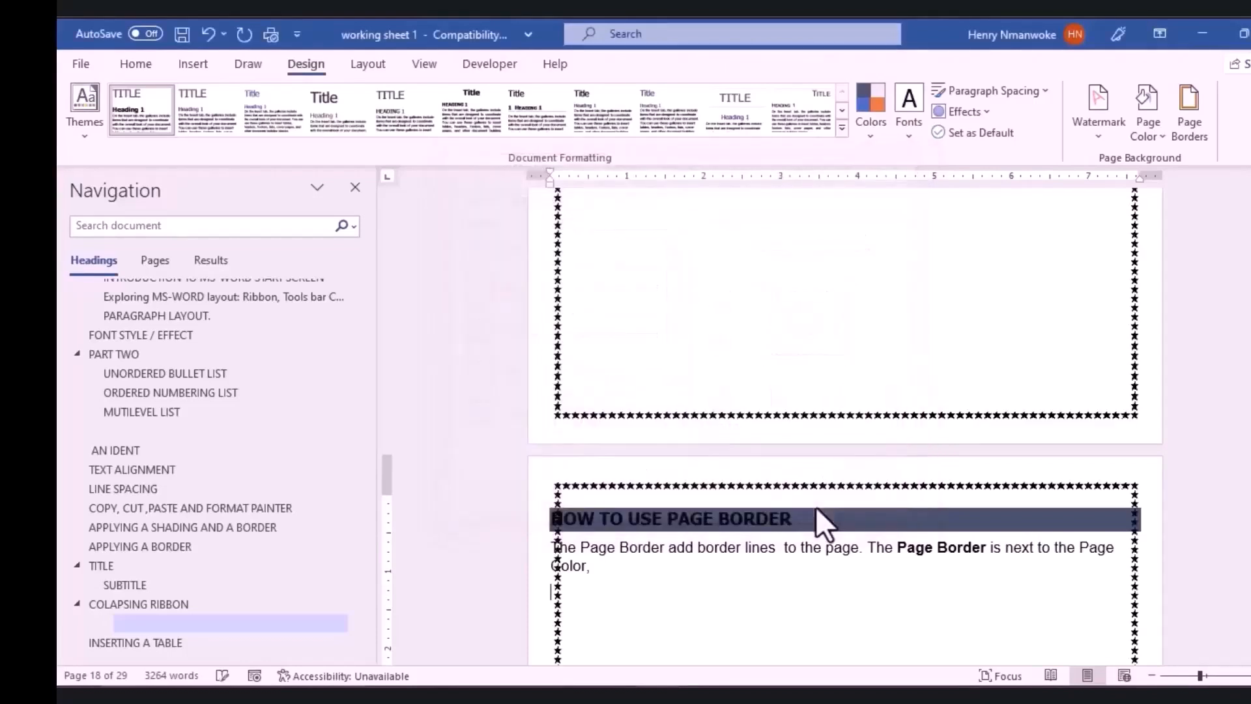
# Move the page's left margin inward about 0.5 inch and the right margin about 0.3 inch so the text clears the star border.
pyautogui.moveTo(1250, 461); pyautogui.dragTo(1250, 465)
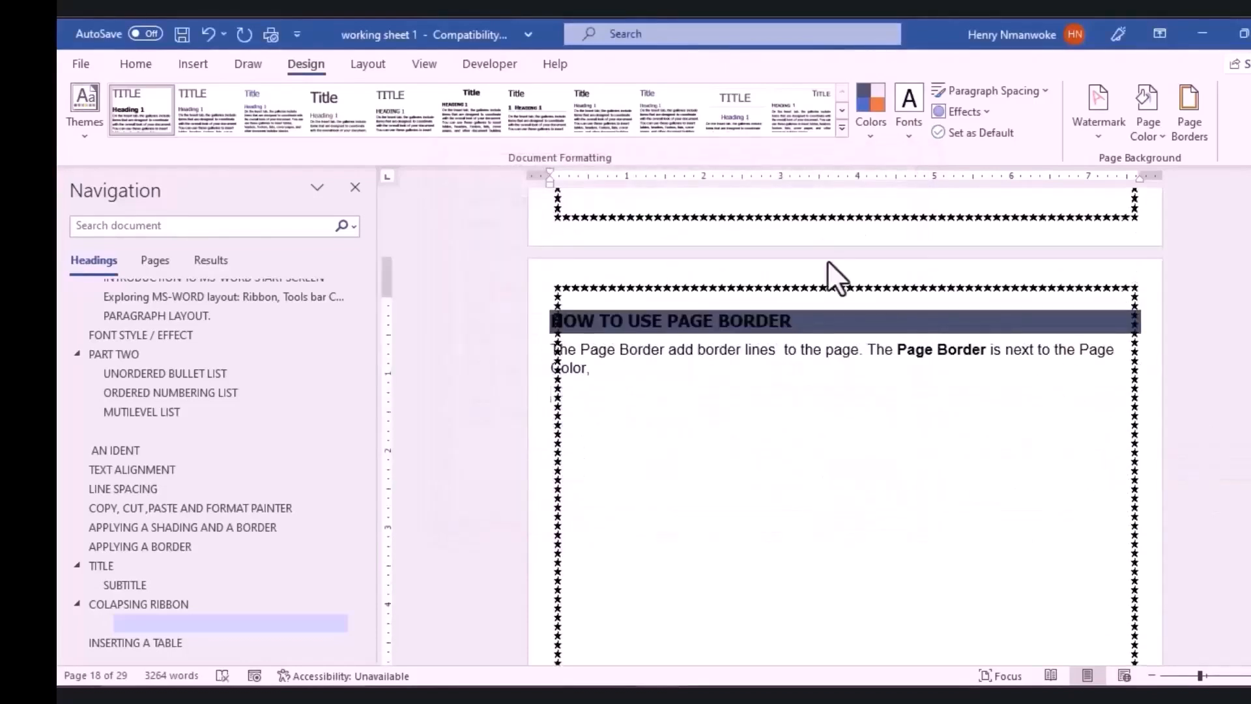
pyautogui.click(665, 392)
pyautogui.moveTo(548, 175); pyautogui.dragTo(594, 177)
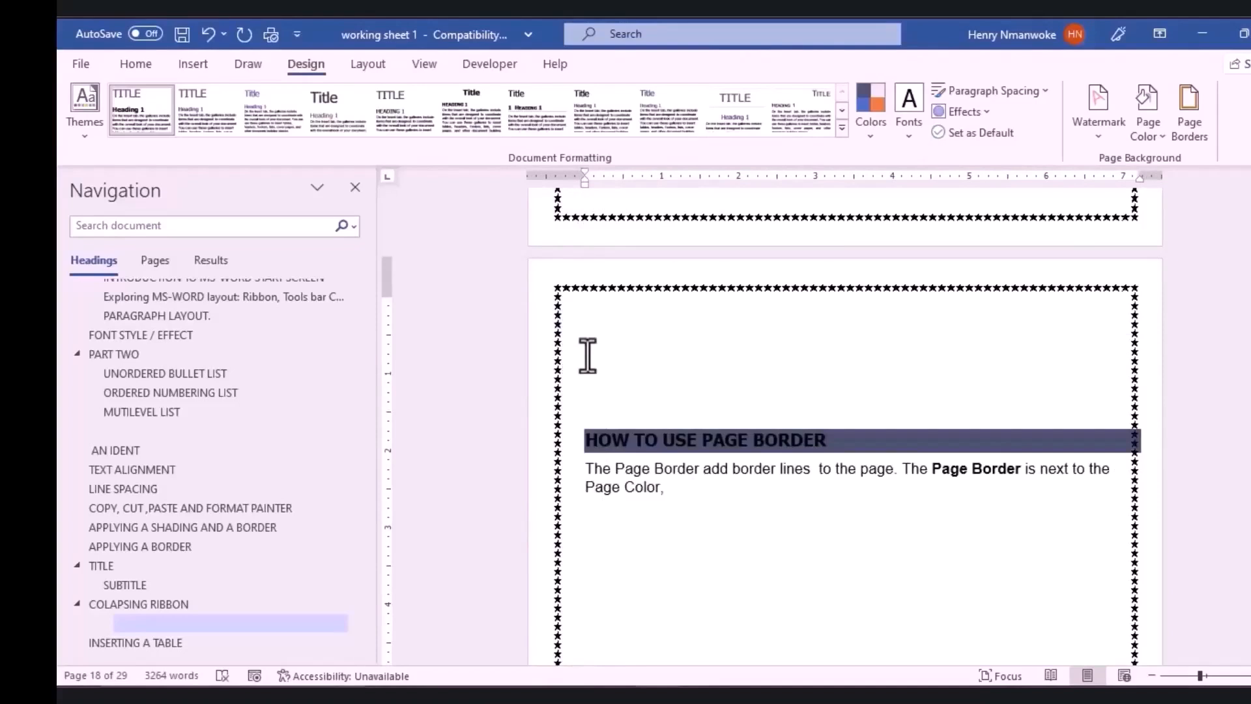
pyautogui.scroll(1, 588, 355)
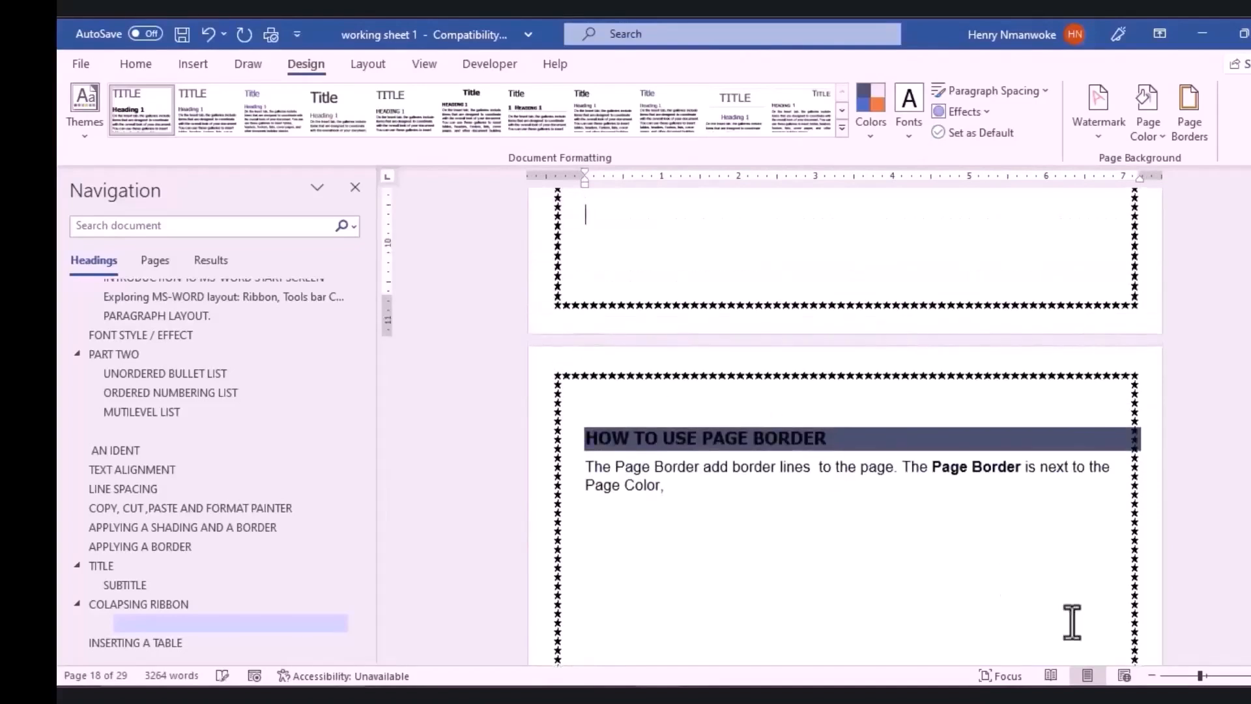
pyautogui.moveTo(1137, 175); pyautogui.dragTo(1106, 182)
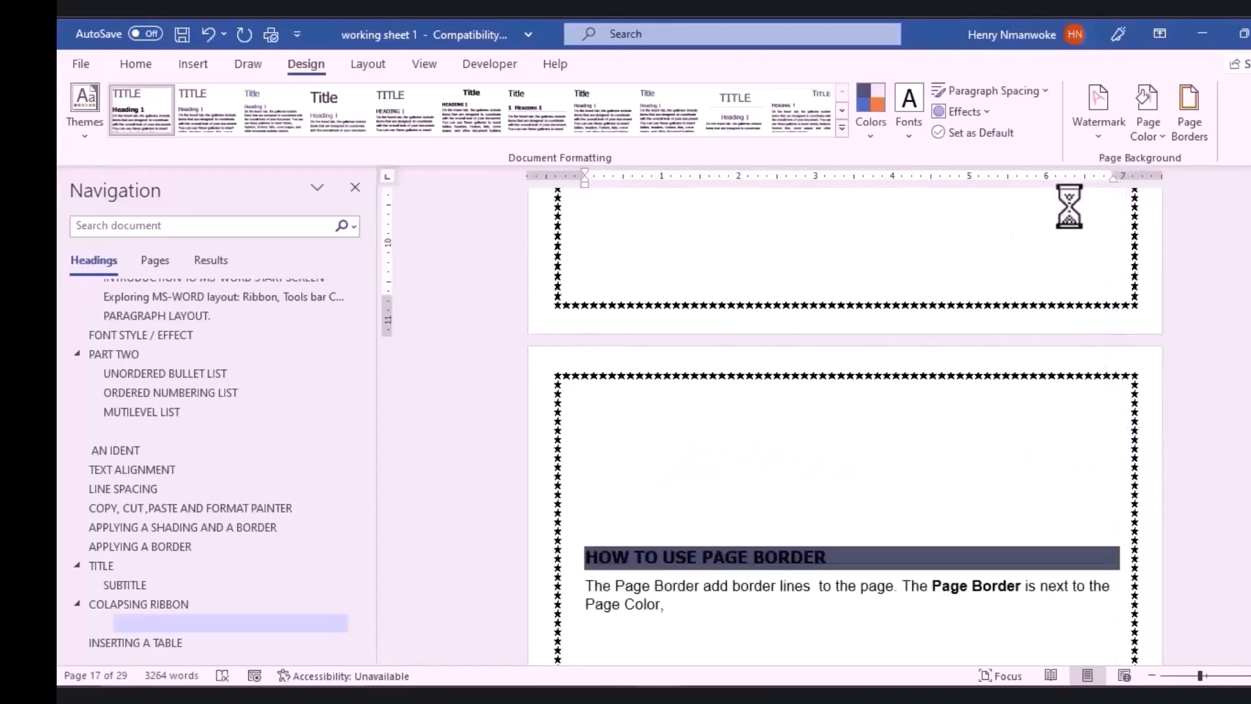
# Delete the blank lines above the HOW TO USE PAGE BORDER heading.
pyautogui.click(645, 494)
pyautogui.press('BackSpace')
pyautogui.press('BackSpace')
pyautogui.press('BackSpace')
pyautogui.press('BackSpace')
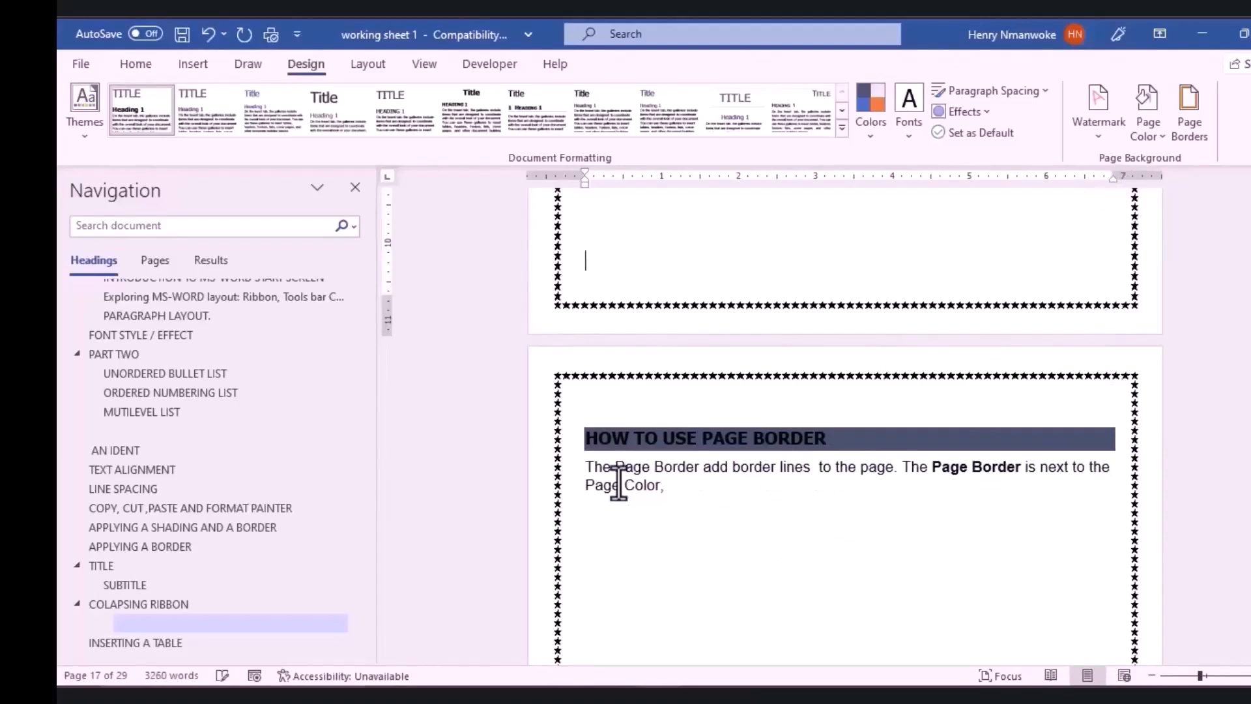
pyautogui.click(828, 576)
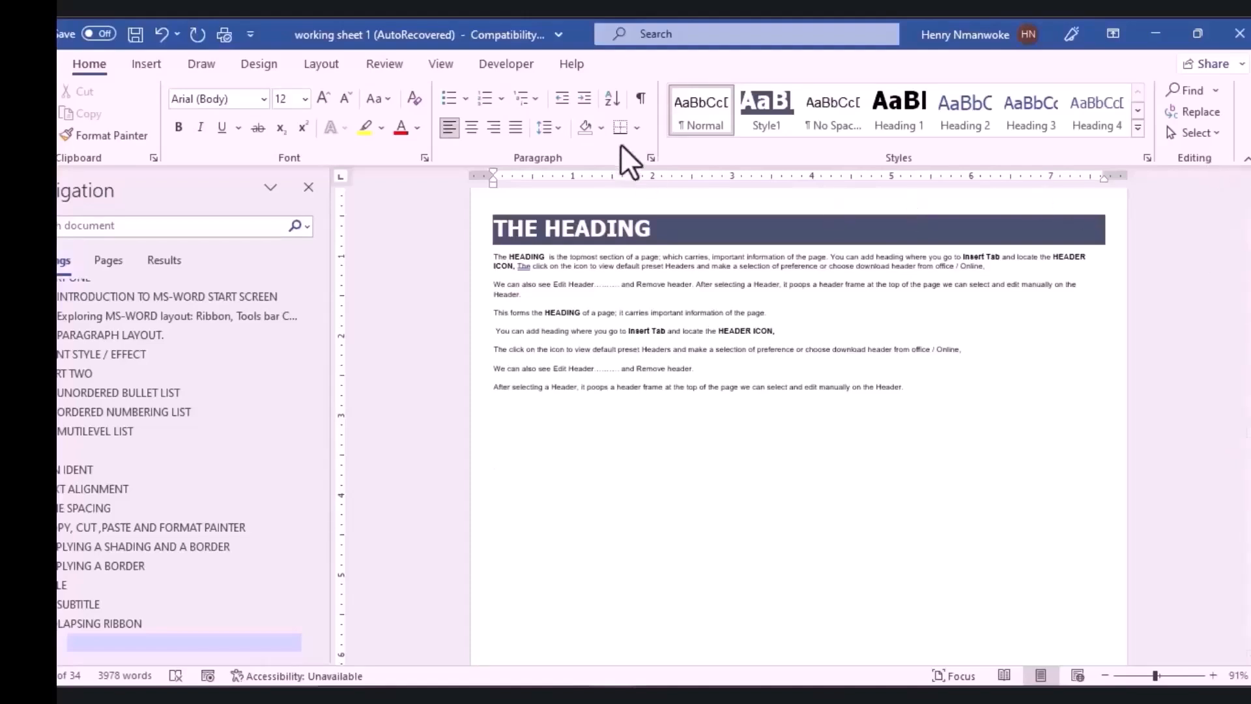
# Look through the built-in header designs for THE HEADING section and insert one of the preset headers.
pyautogui.click(154, 62)
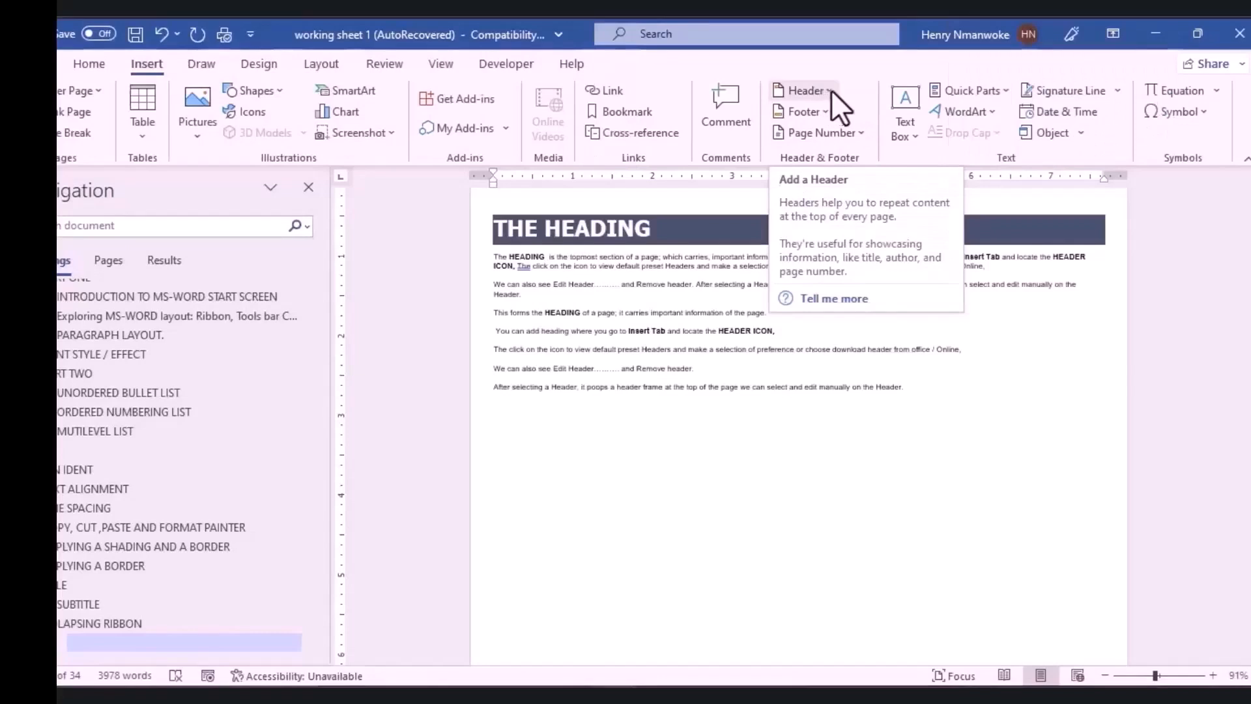
pyautogui.click(831, 90)
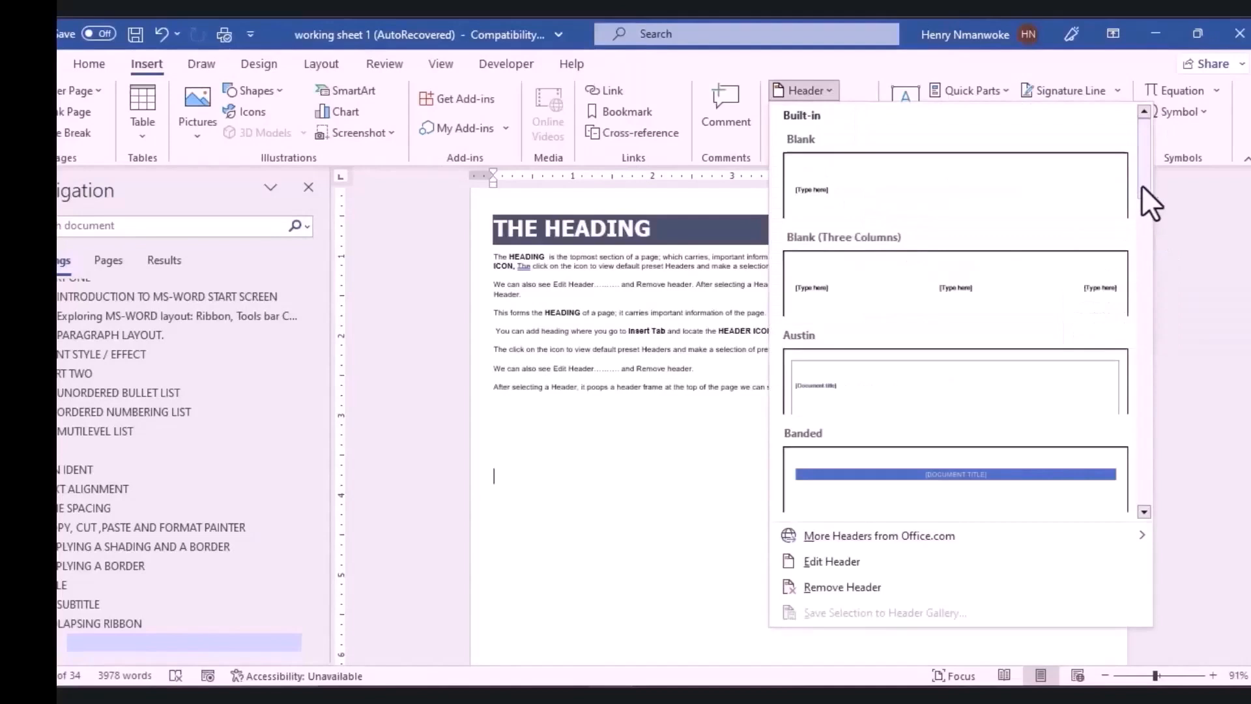
pyautogui.moveTo(1141, 181); pyautogui.dragTo(1148, 457)
pyautogui.moveTo(937, 542)
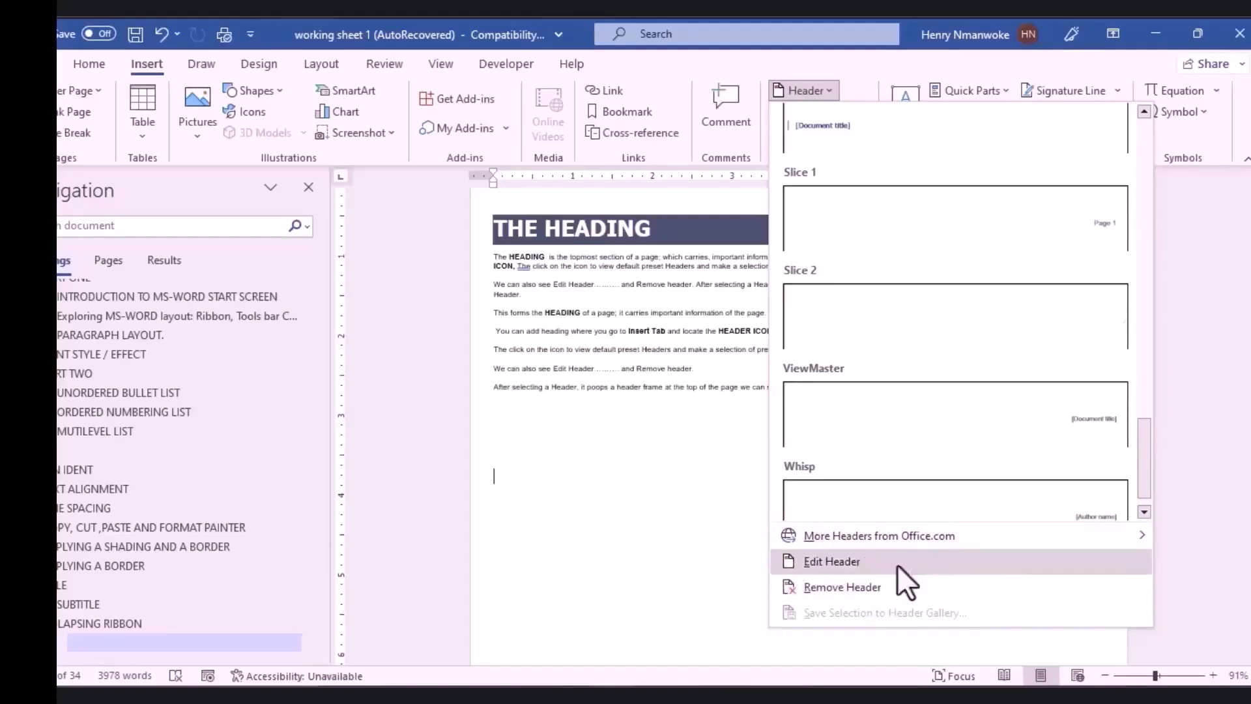
pyautogui.moveTo(1147, 460); pyautogui.dragTo(1151, 266)
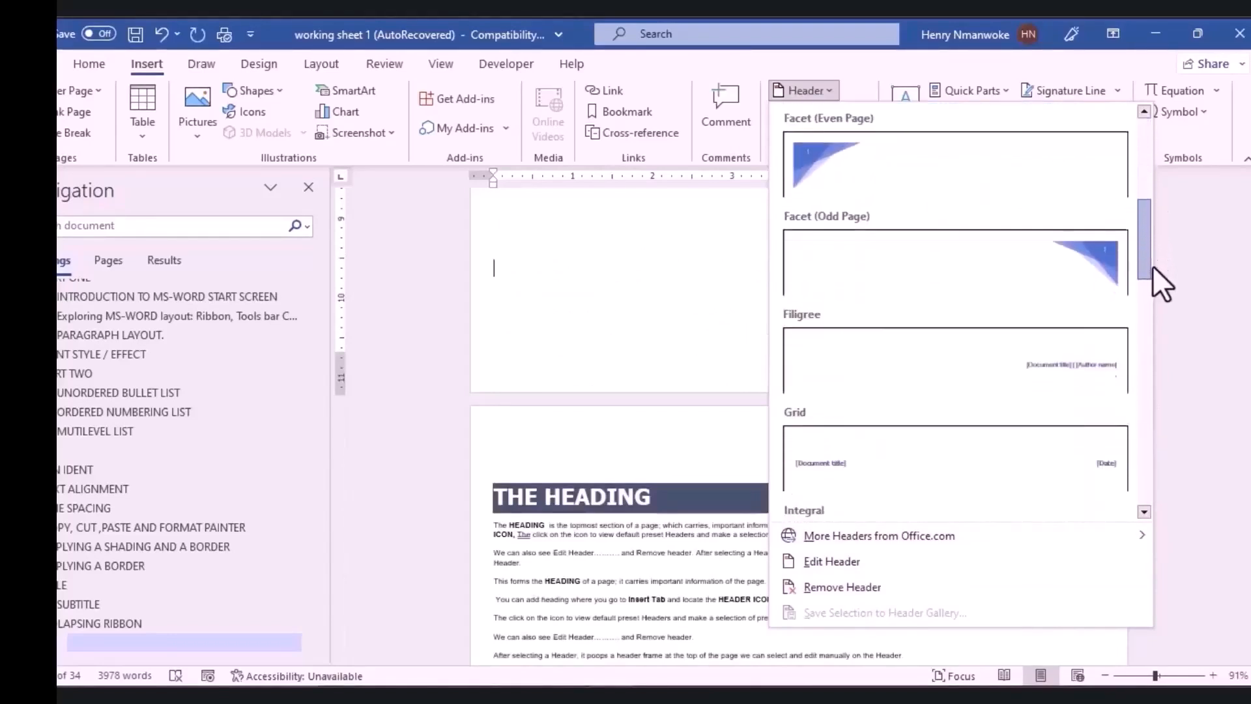
pyautogui.click(1048, 200)
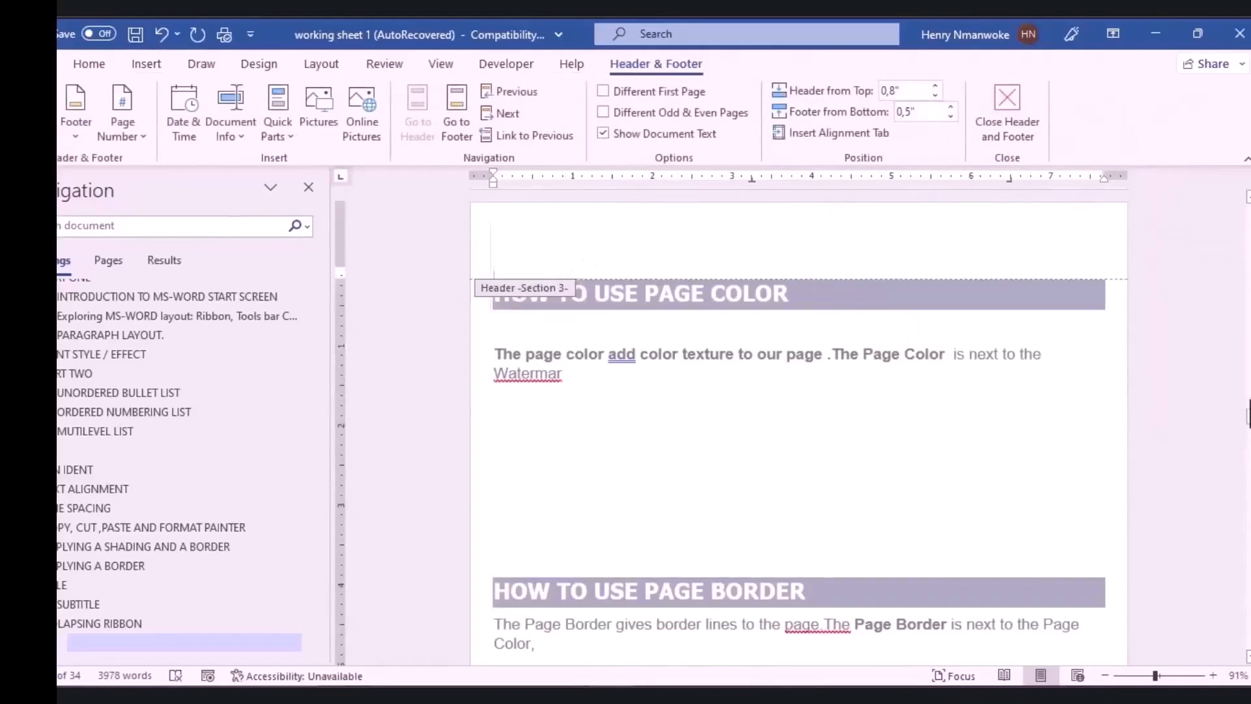
# Insert the date into the header in the "March 31, 2024" format with automatic updating.
pyautogui.moveTo(1249, 416); pyautogui.dragTo(1249, 428)
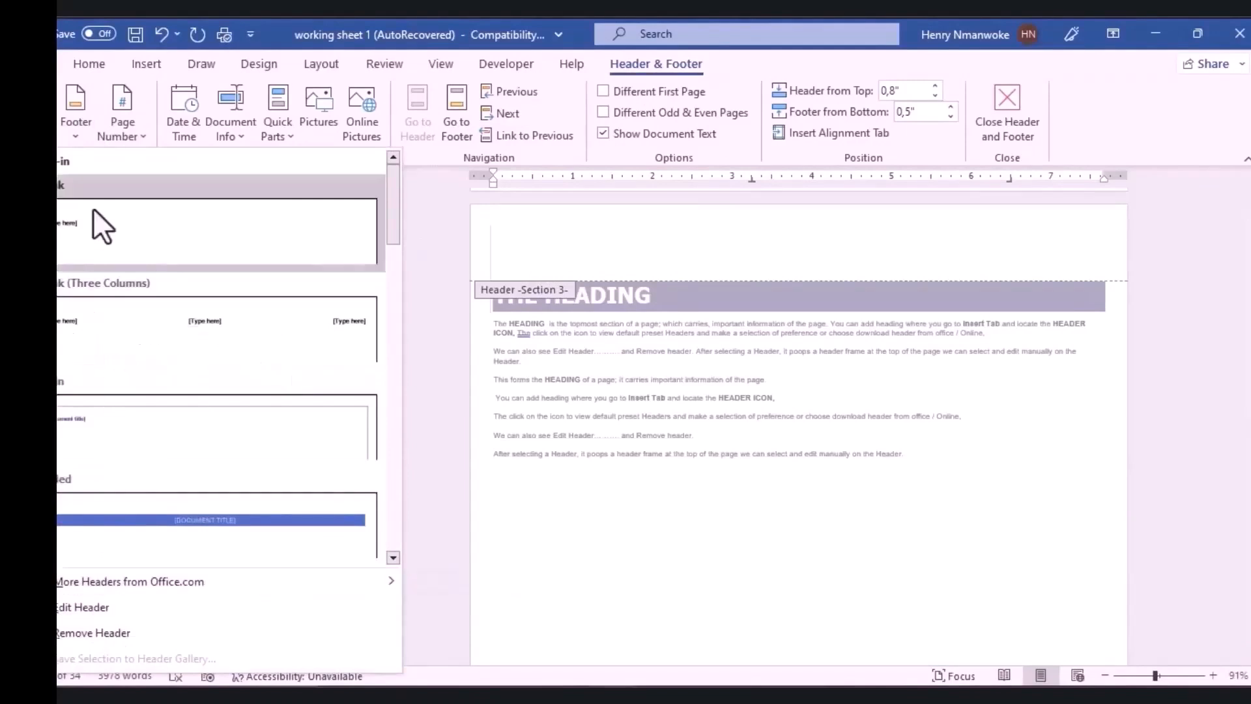
pyautogui.click(136, 138)
pyautogui.moveTo(160, 162)
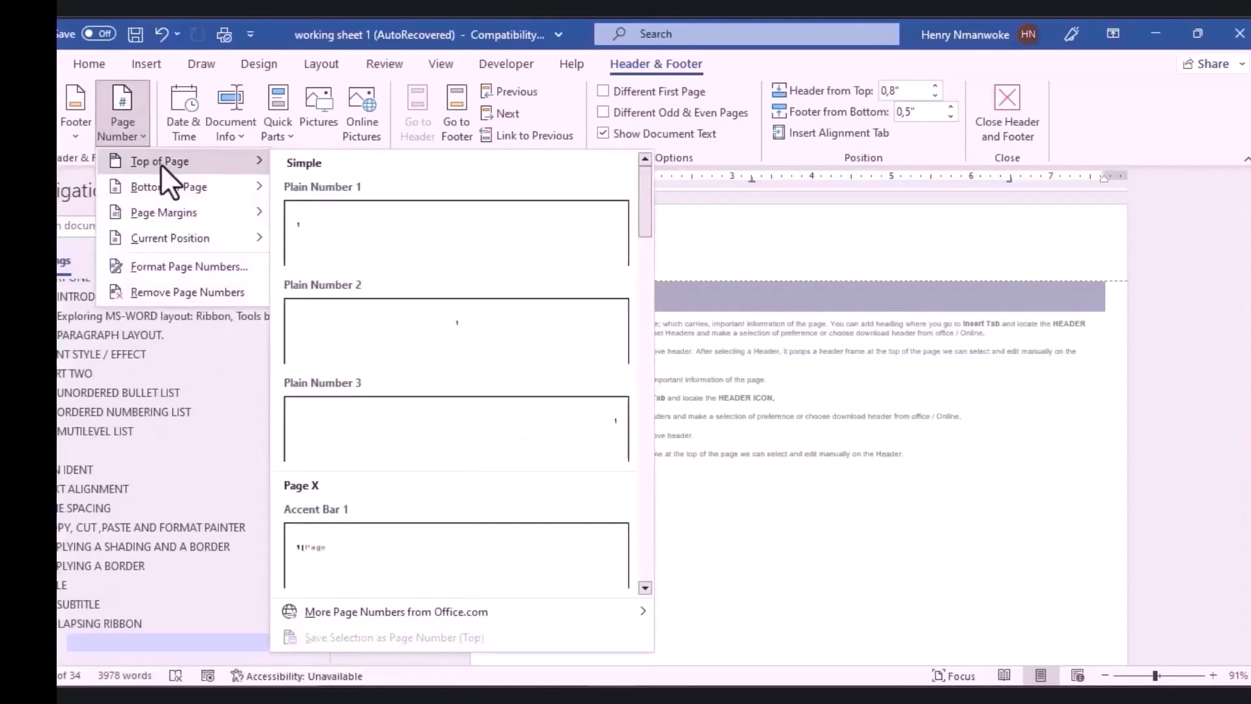
pyautogui.click(185, 120)
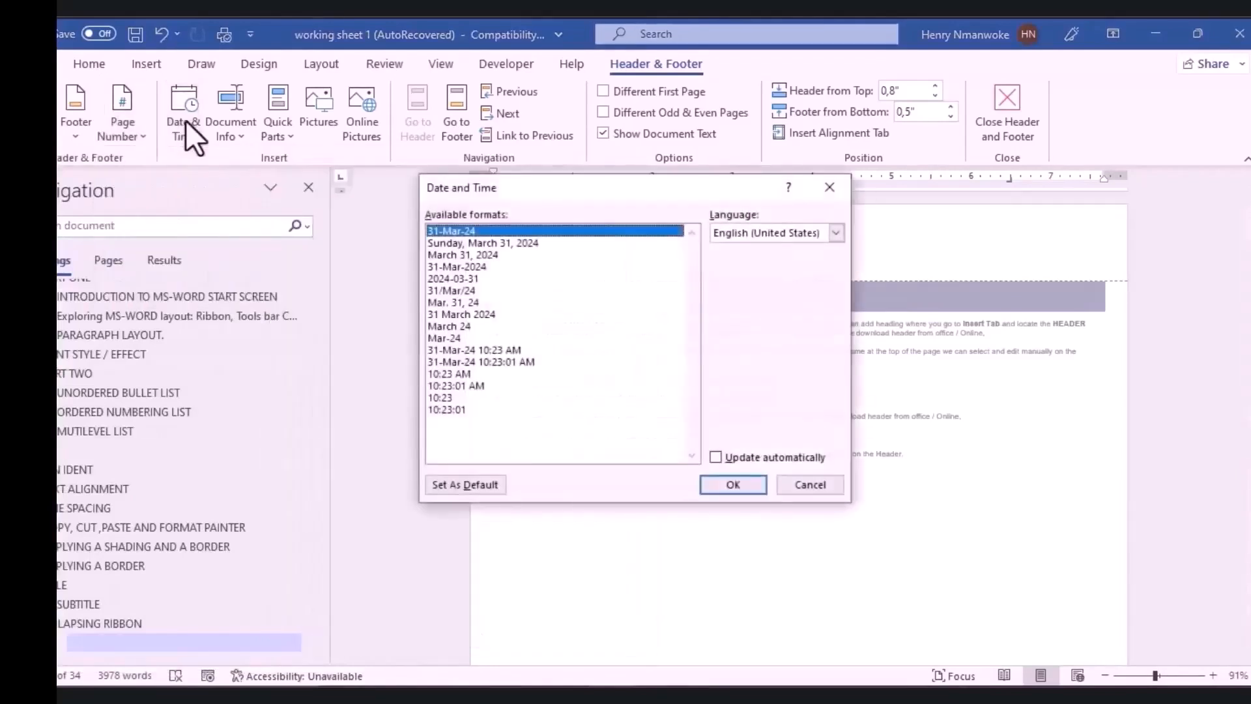
pyautogui.click(474, 254)
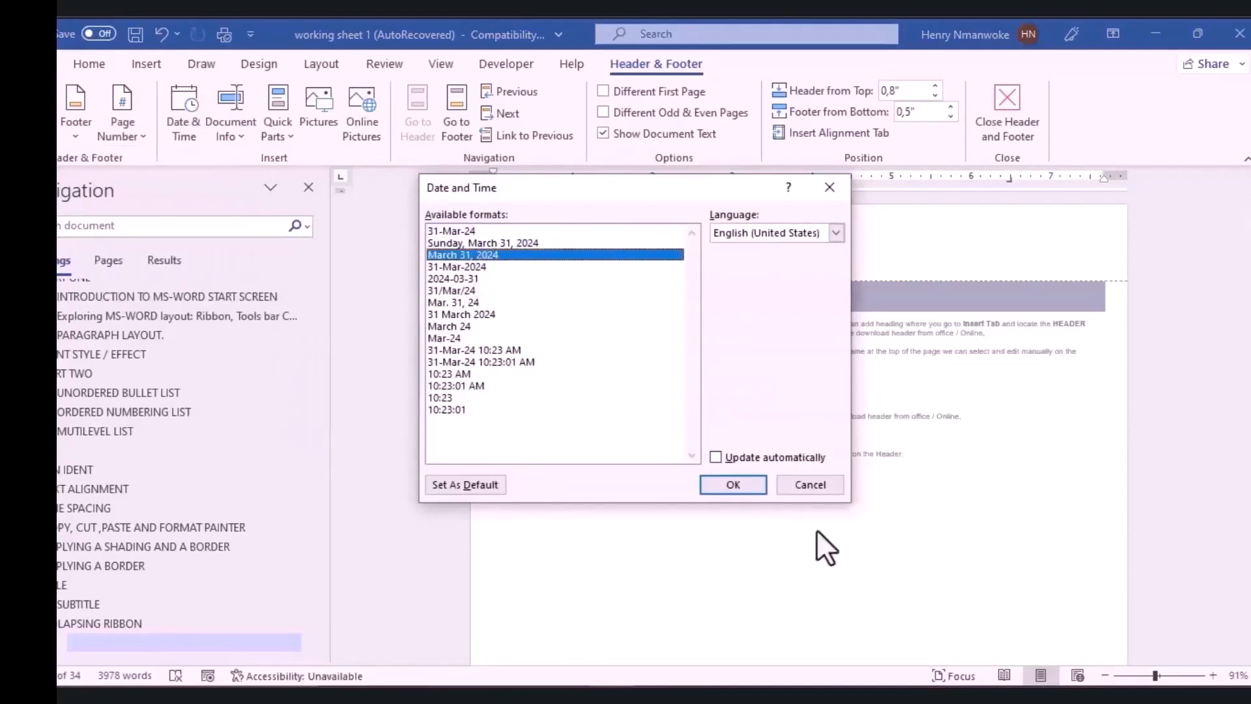
pyautogui.click(716, 460)
pyautogui.click(717, 486)
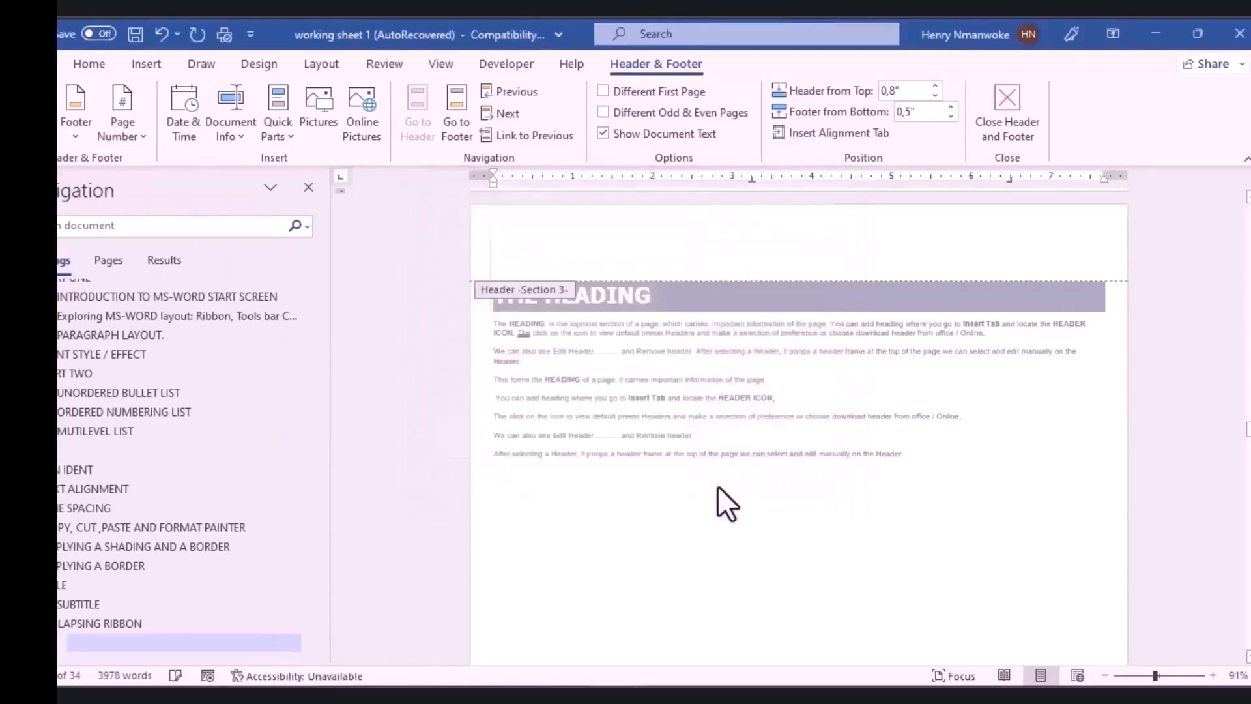
# Insert the document author field into the header after the date and enlarge the author's surname to 14 pt.
pyautogui.click(244, 125)
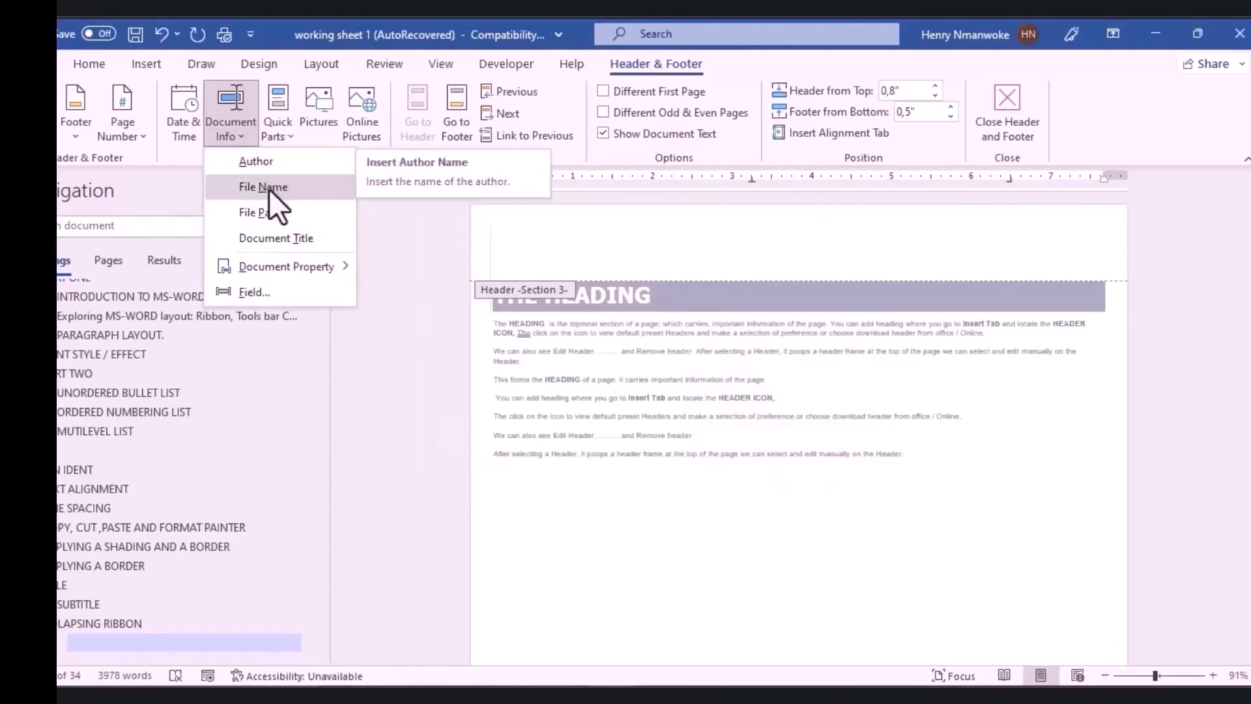
pyautogui.click(263, 162)
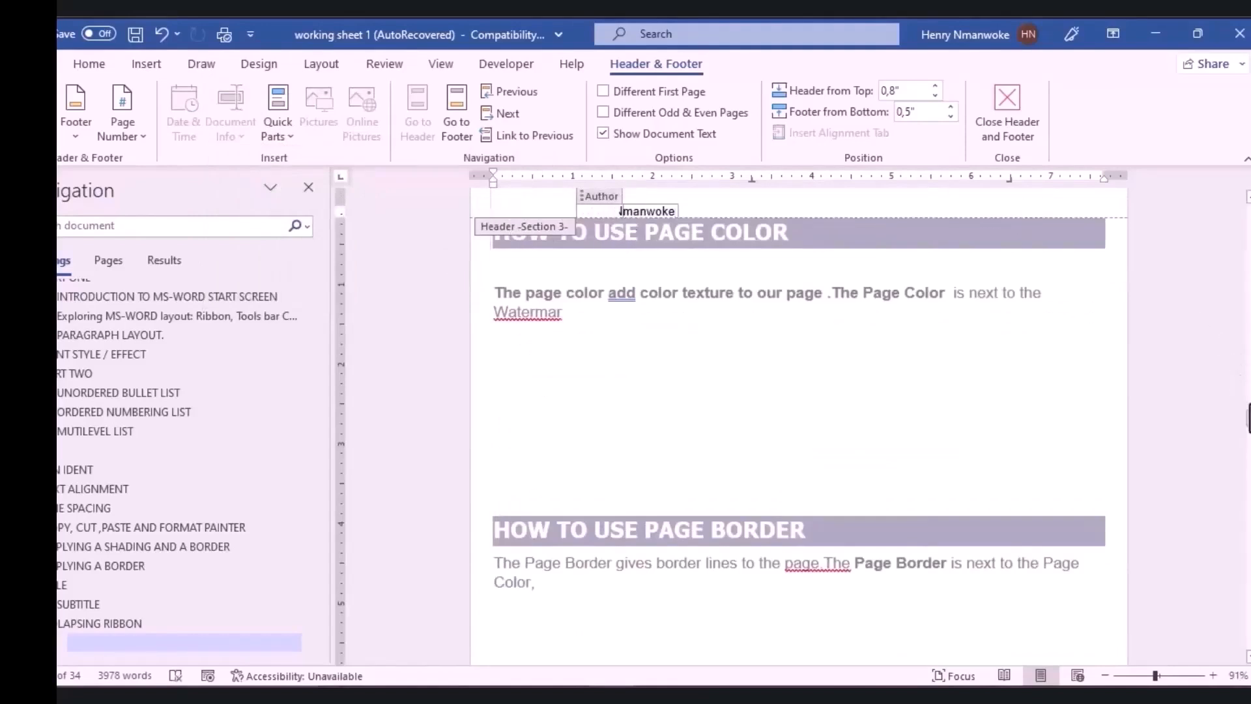
pyautogui.moveTo(1249, 416); pyautogui.dragTo(1249, 412)
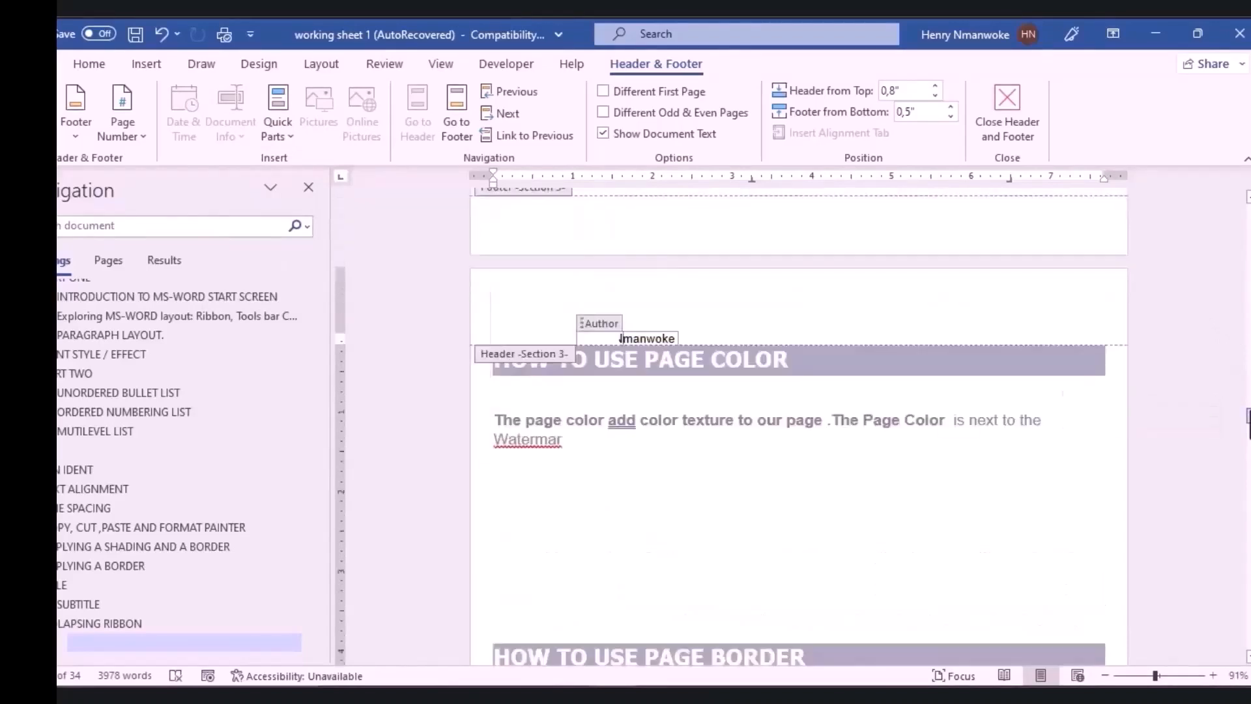
pyautogui.doubleClick(636, 340)
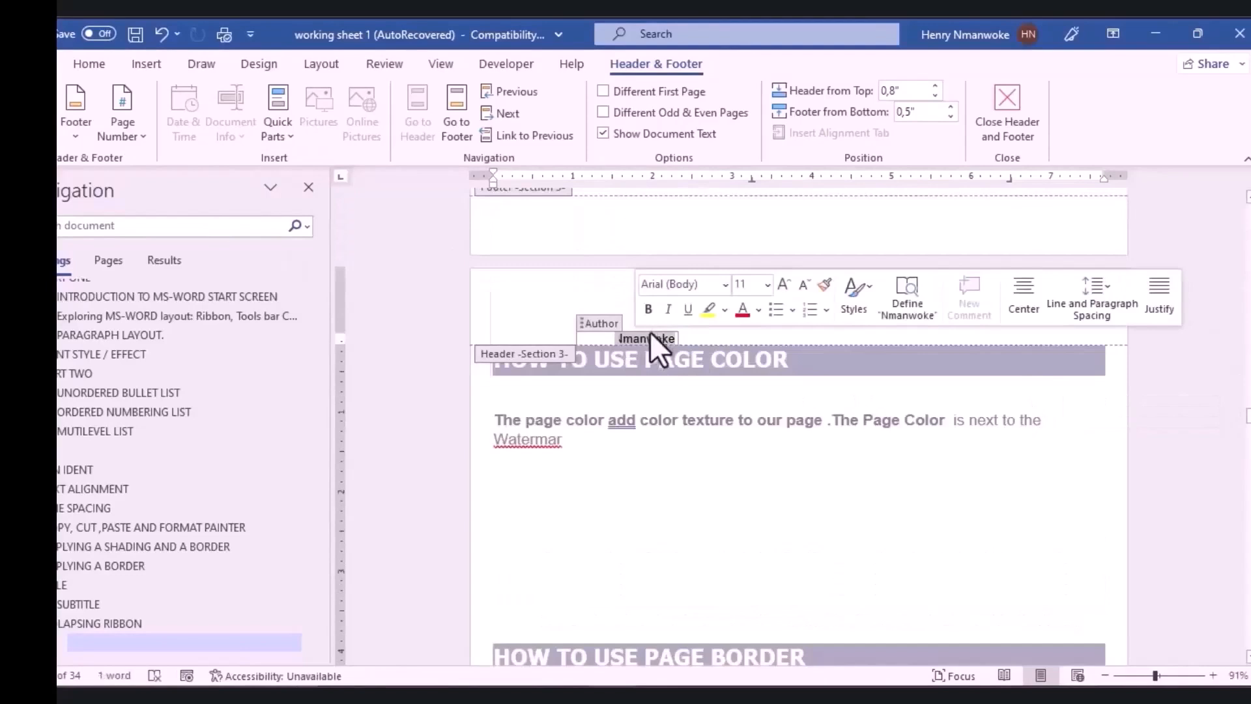
pyautogui.click(781, 290)
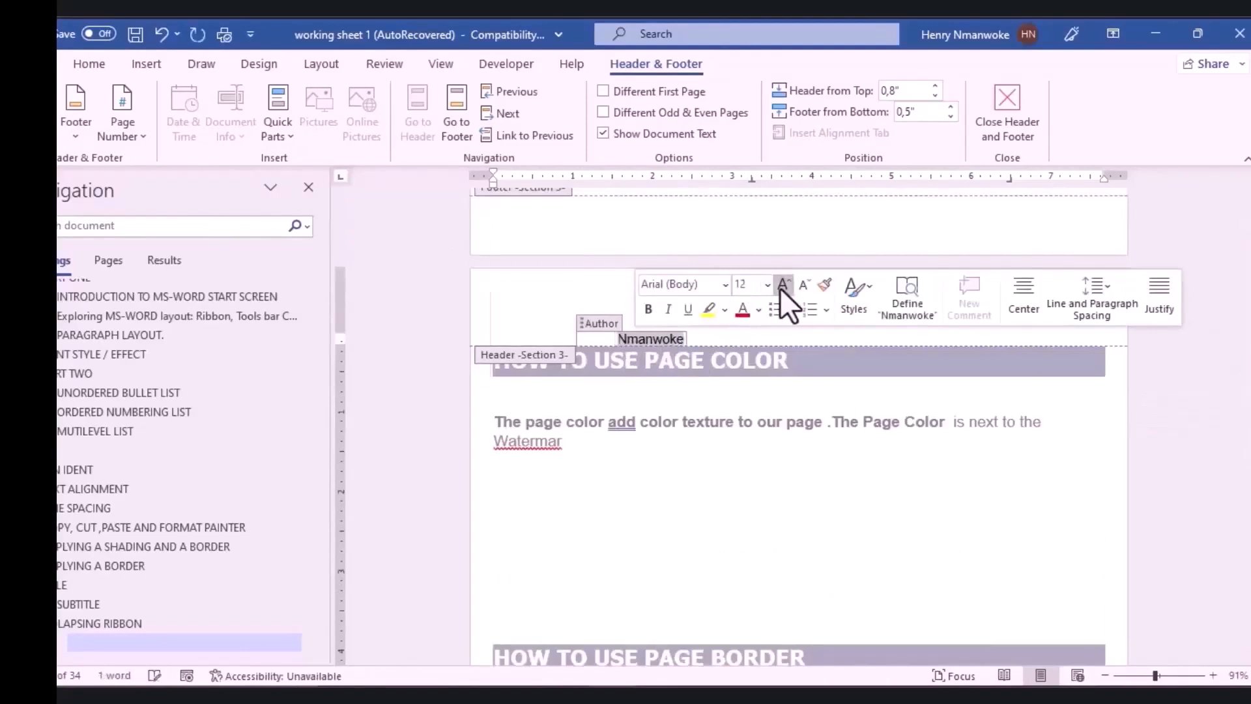
pyautogui.click(781, 287)
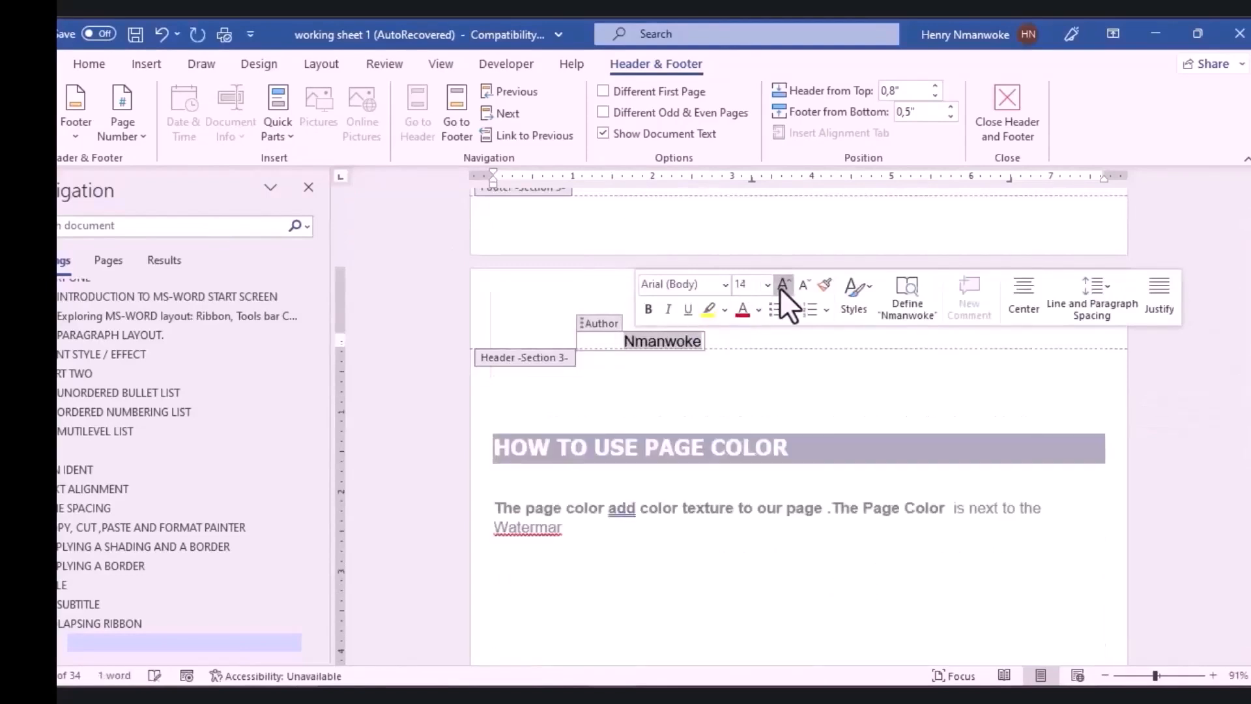
# Move the preset text box in the header to the space after the author's name.
pyautogui.click(604, 342)
pyautogui.hotkey('ctrl', 'z')
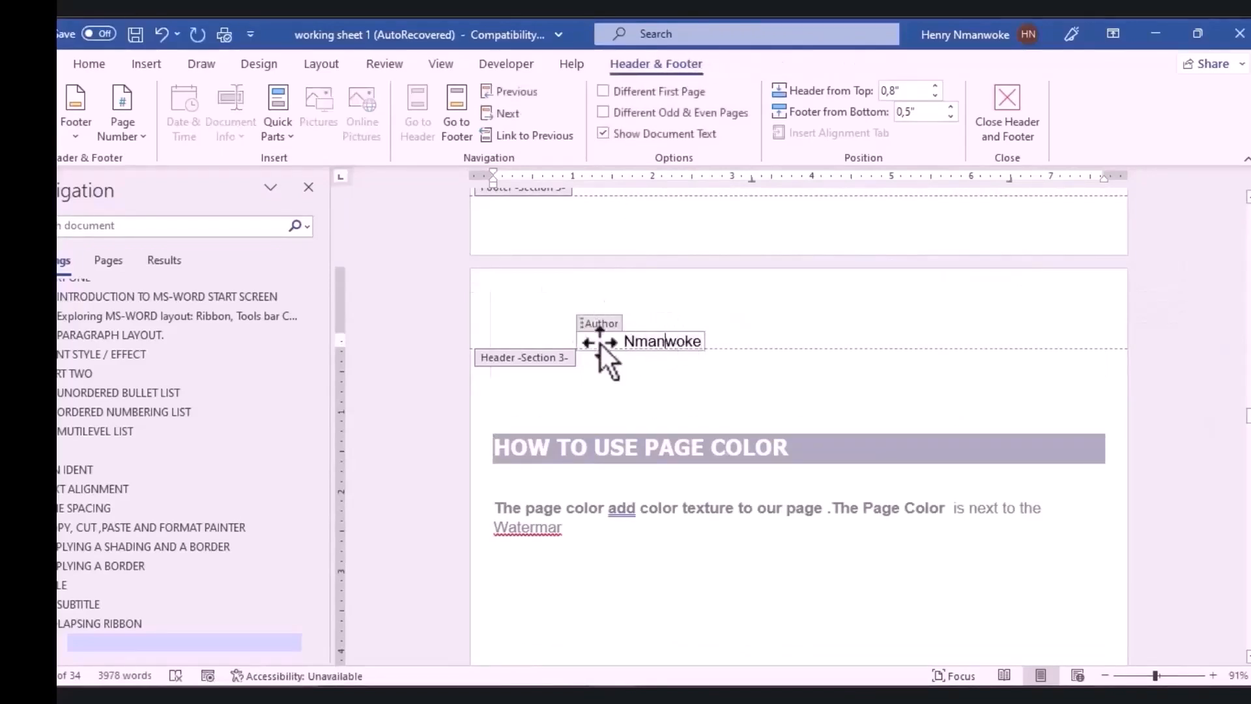
pyautogui.moveTo(576, 338); pyautogui.dragTo(717, 318)
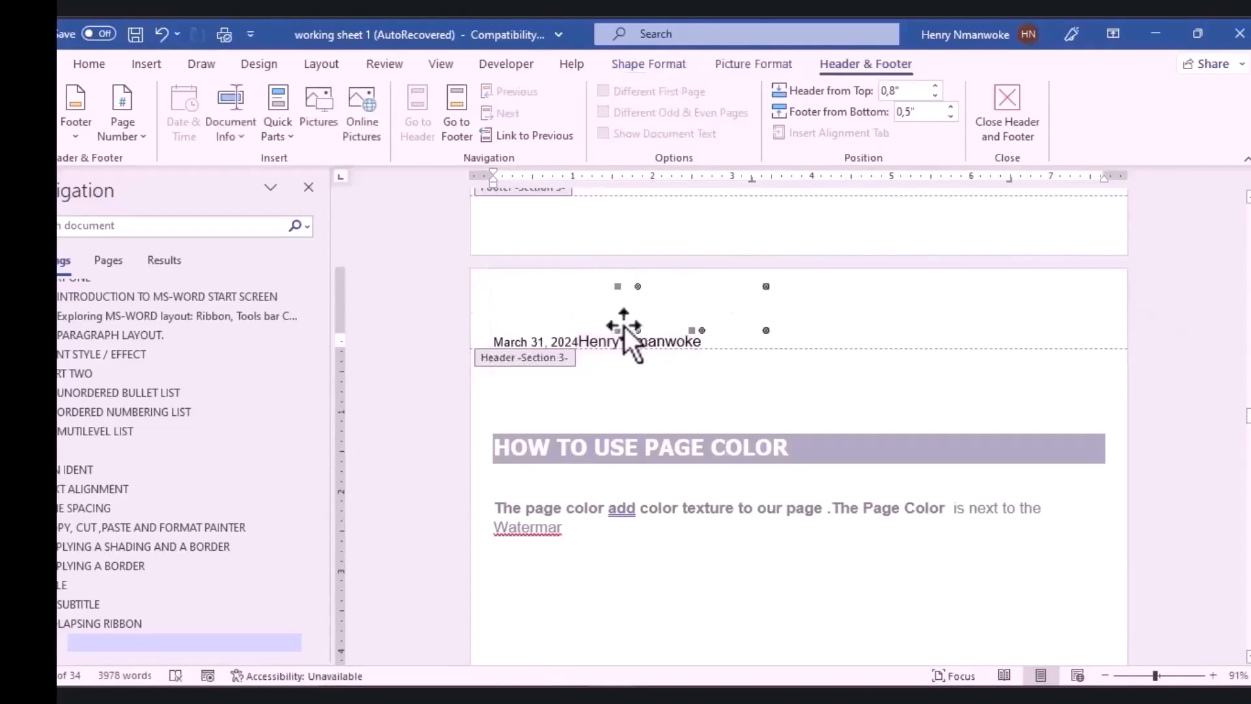
pyautogui.moveTo(624, 326); pyautogui.dragTo(721, 335)
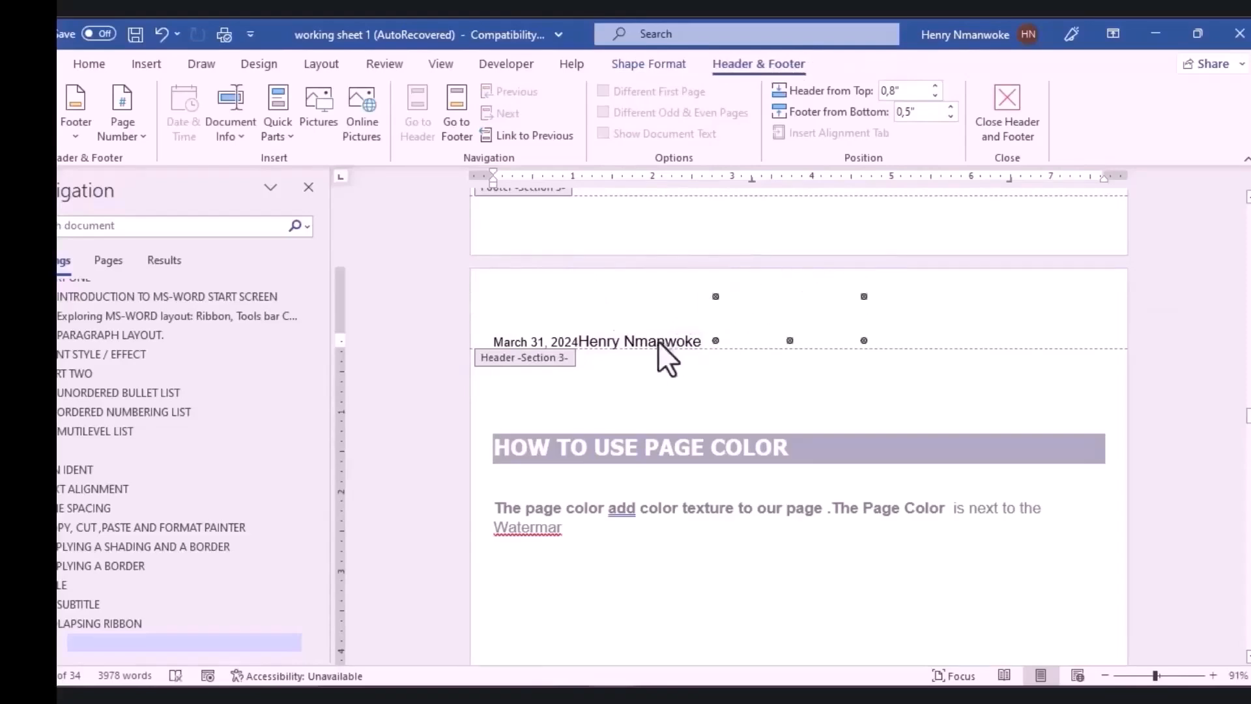
# Add a gap between the date and the author field in the header.
pyautogui.click(580, 343)
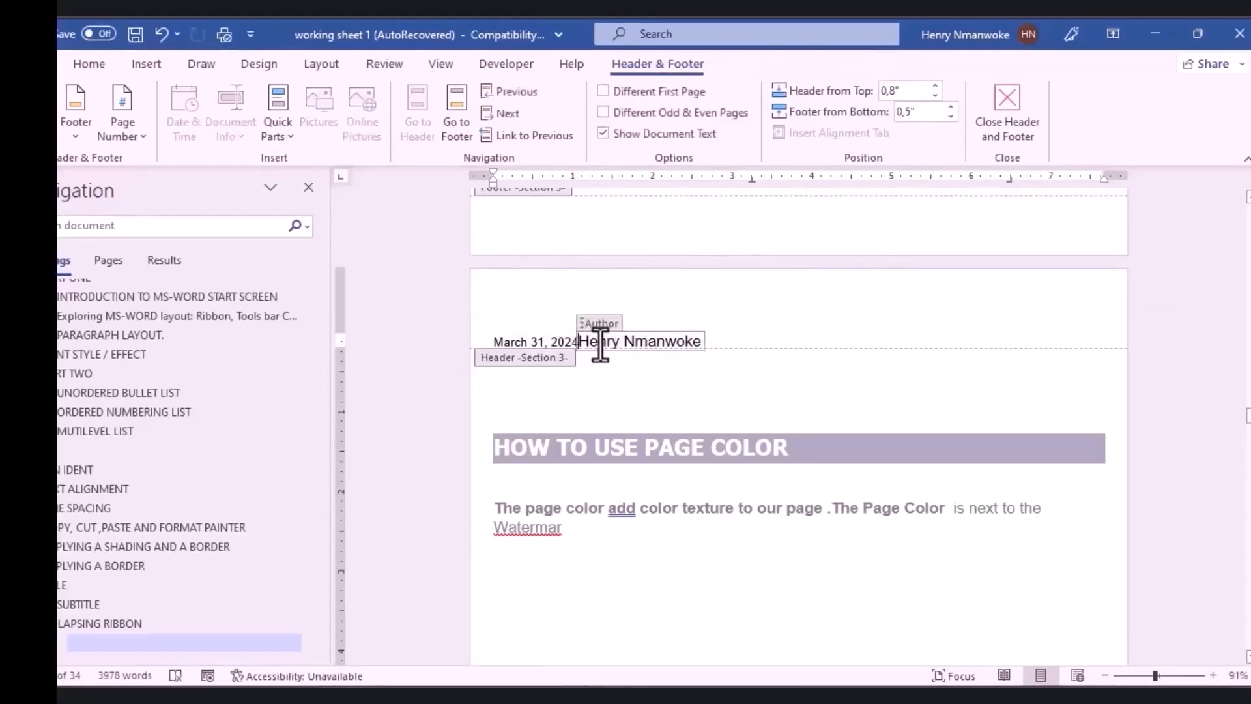
pyautogui.click(633, 340)
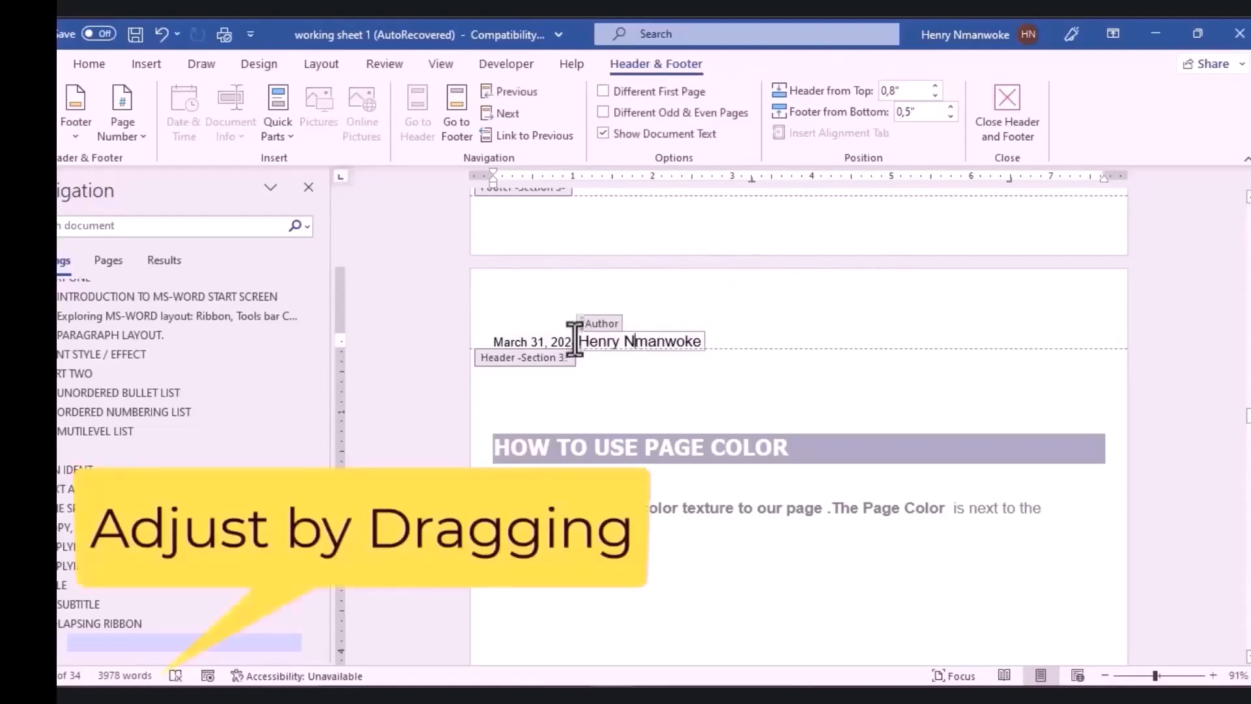
pyautogui.click(692, 340)
pyautogui.click(708, 338)
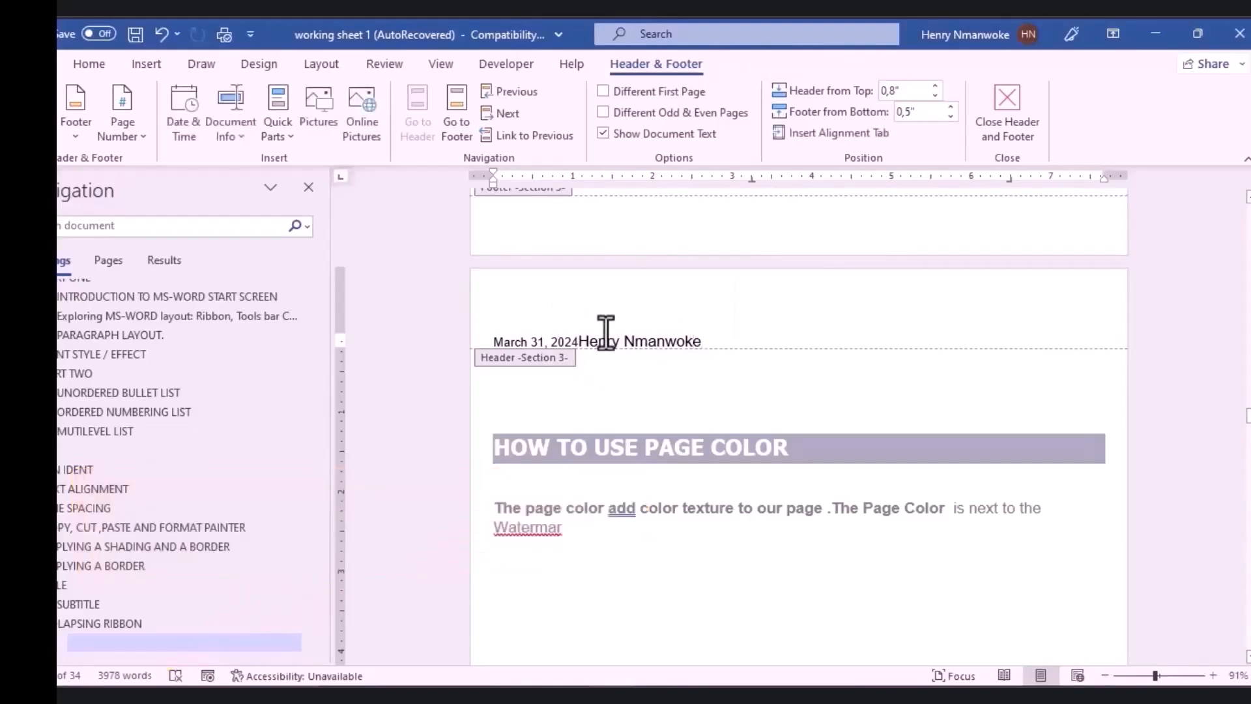
pyautogui.hotkey('ctrl', 'z')
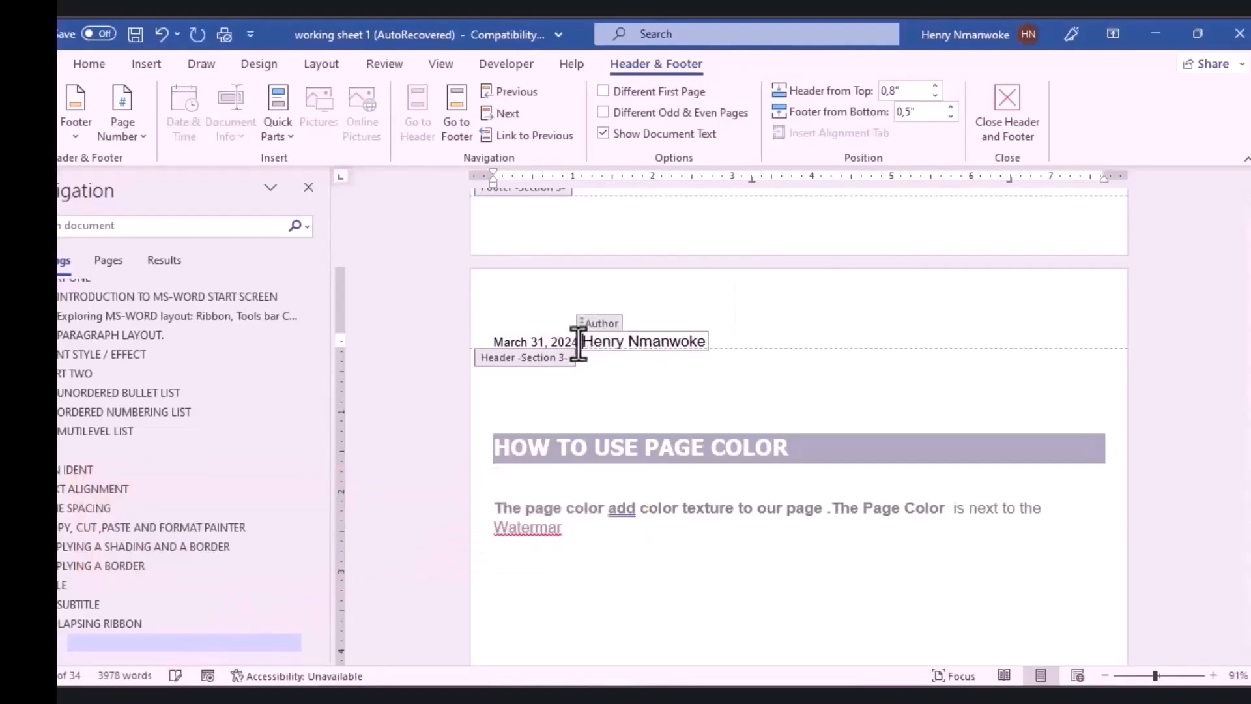
pyautogui.click(499, 319)
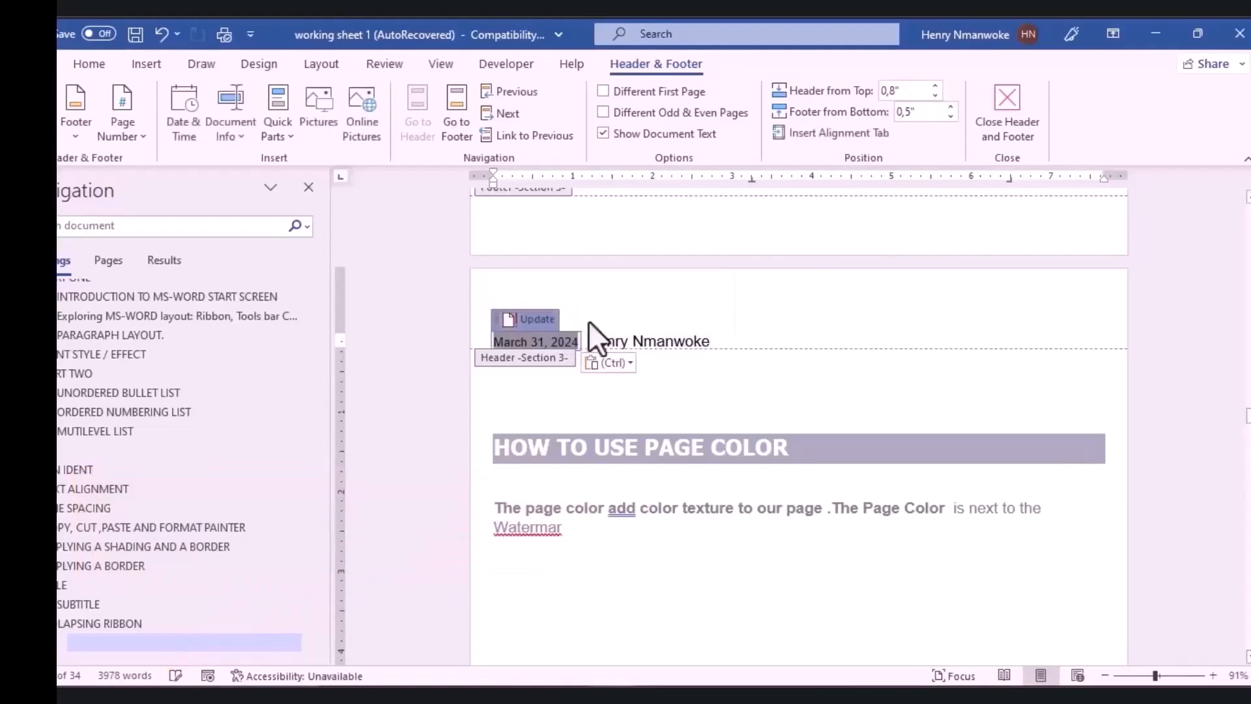
pyautogui.click(608, 307)
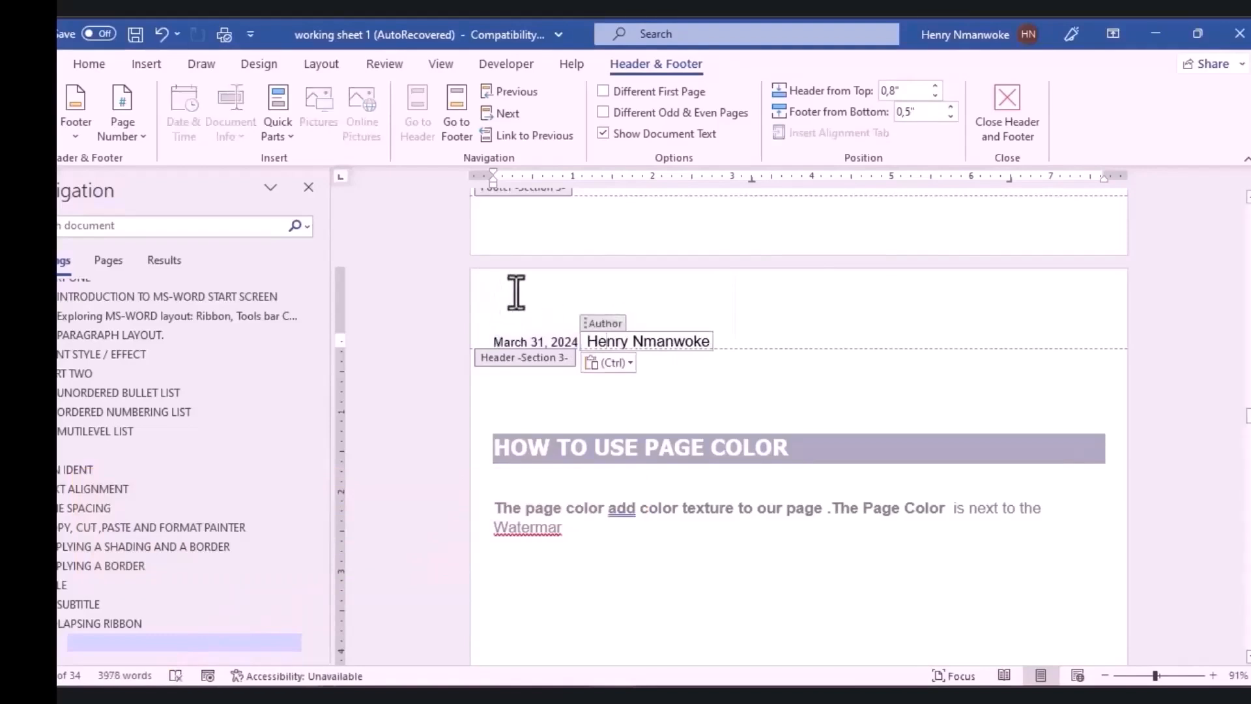
# Look at the Quick Parts options available for the header.
pyautogui.click(515, 292)
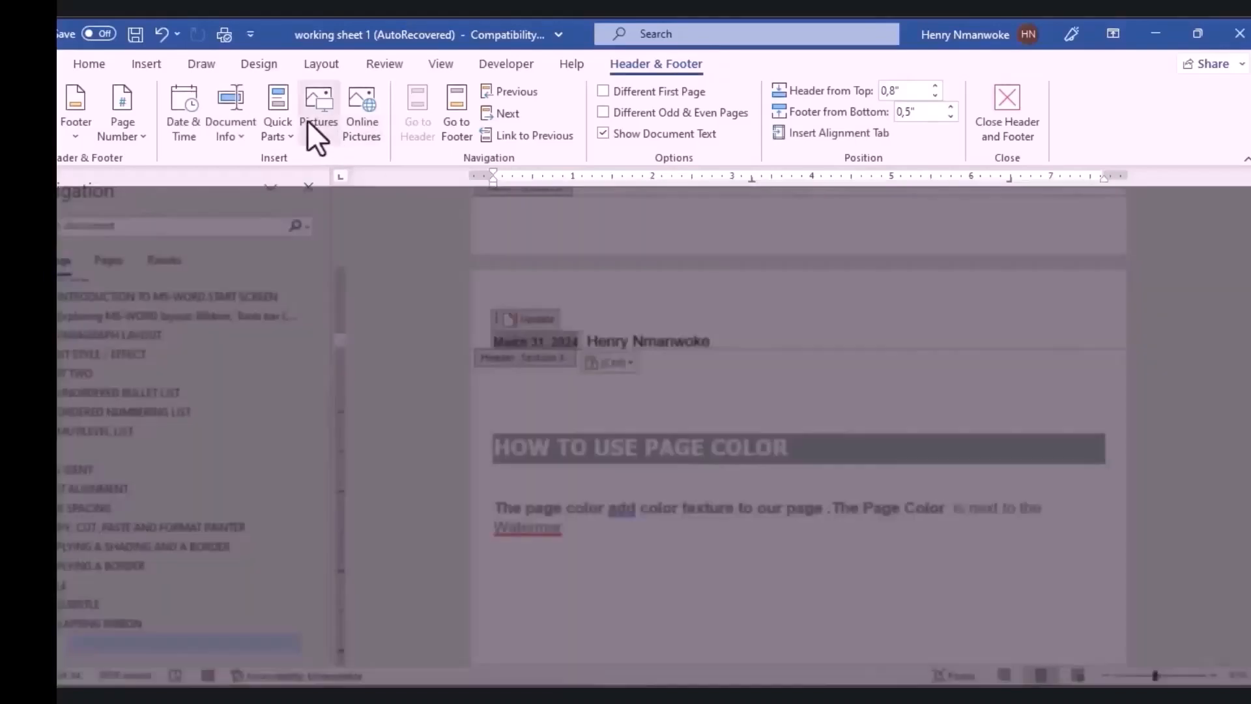
pyautogui.click(275, 134)
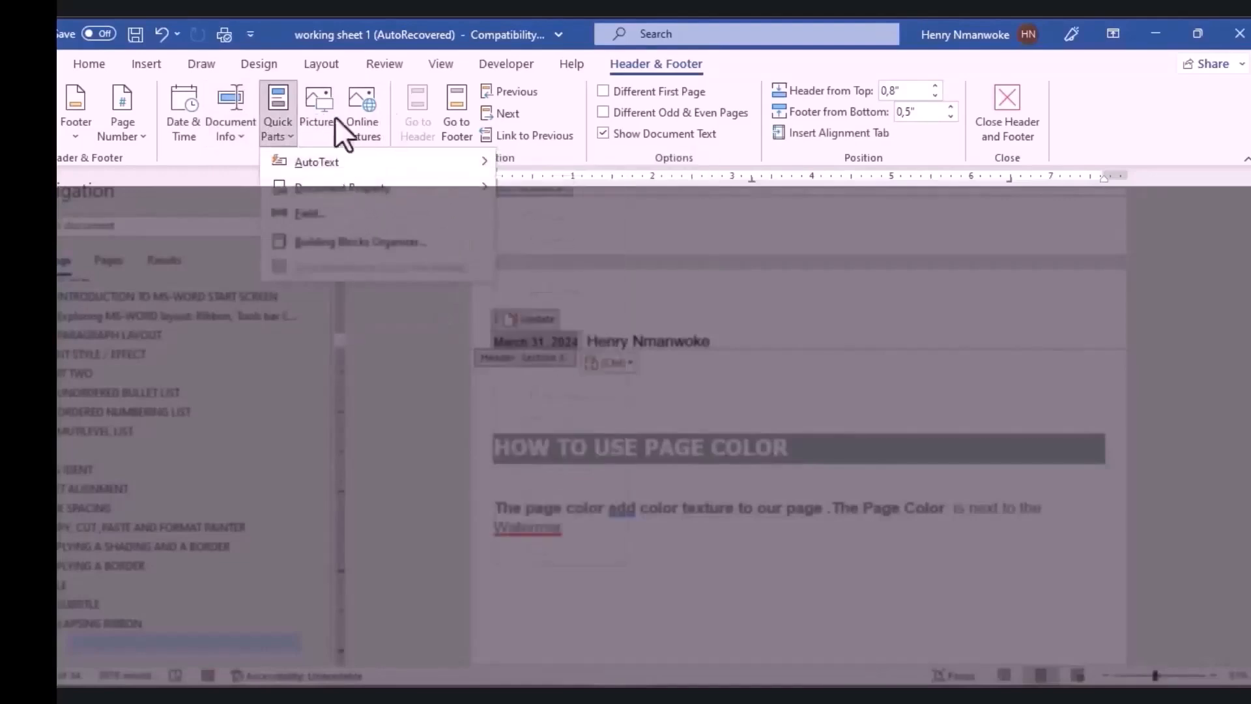
pyautogui.click(572, 196)
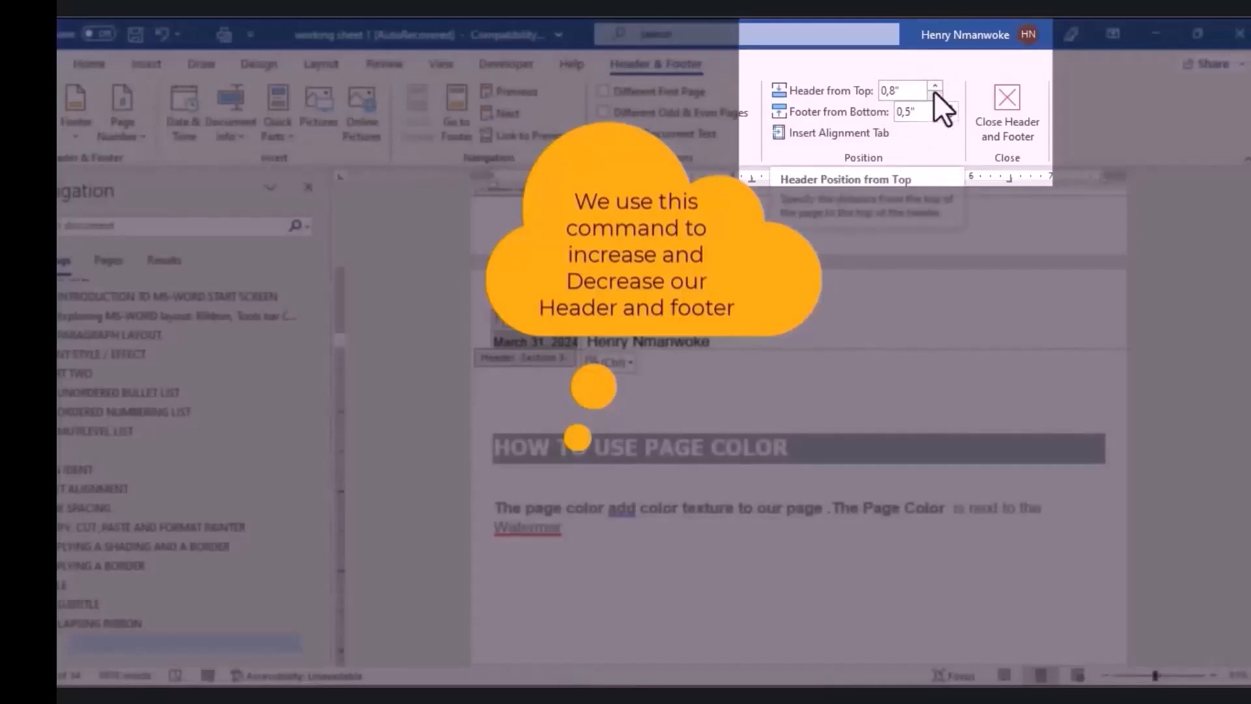
# Increase the header's distance from the top edge to 1.2" and reduce it to 0.6".
pyautogui.click(935, 87)
pyautogui.click(935, 87)
pyautogui.click(935, 87)
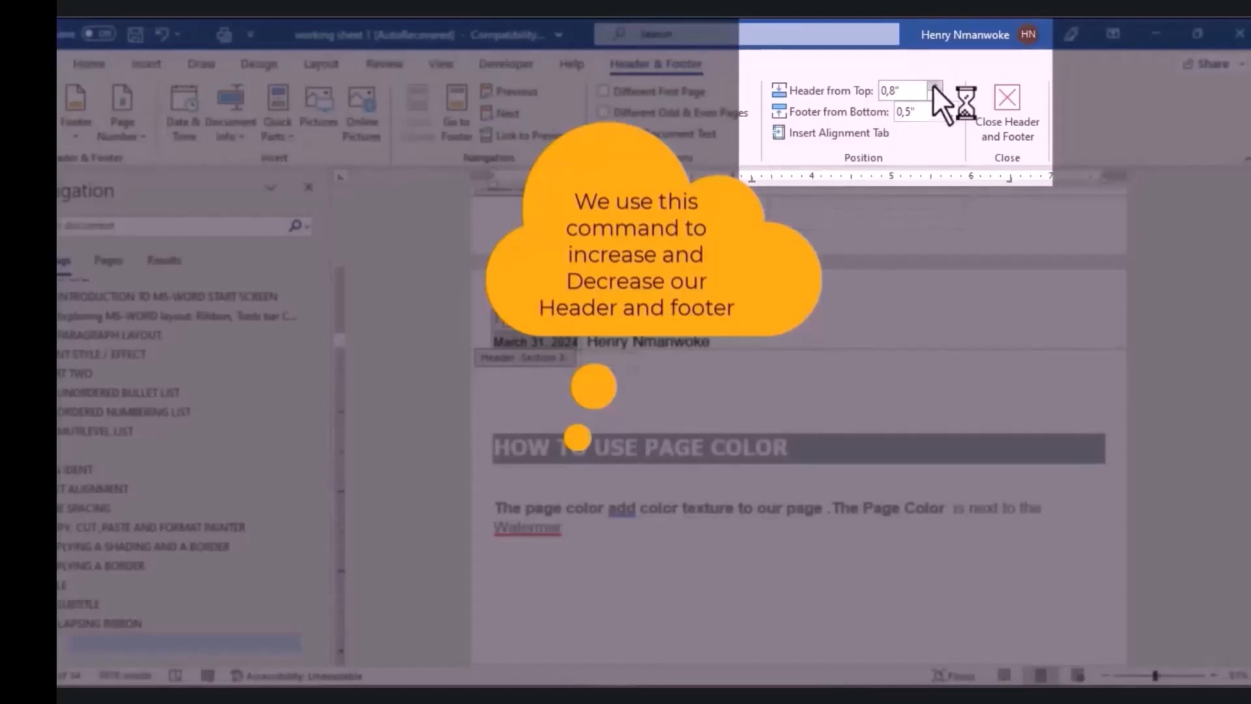
pyautogui.click(935, 87)
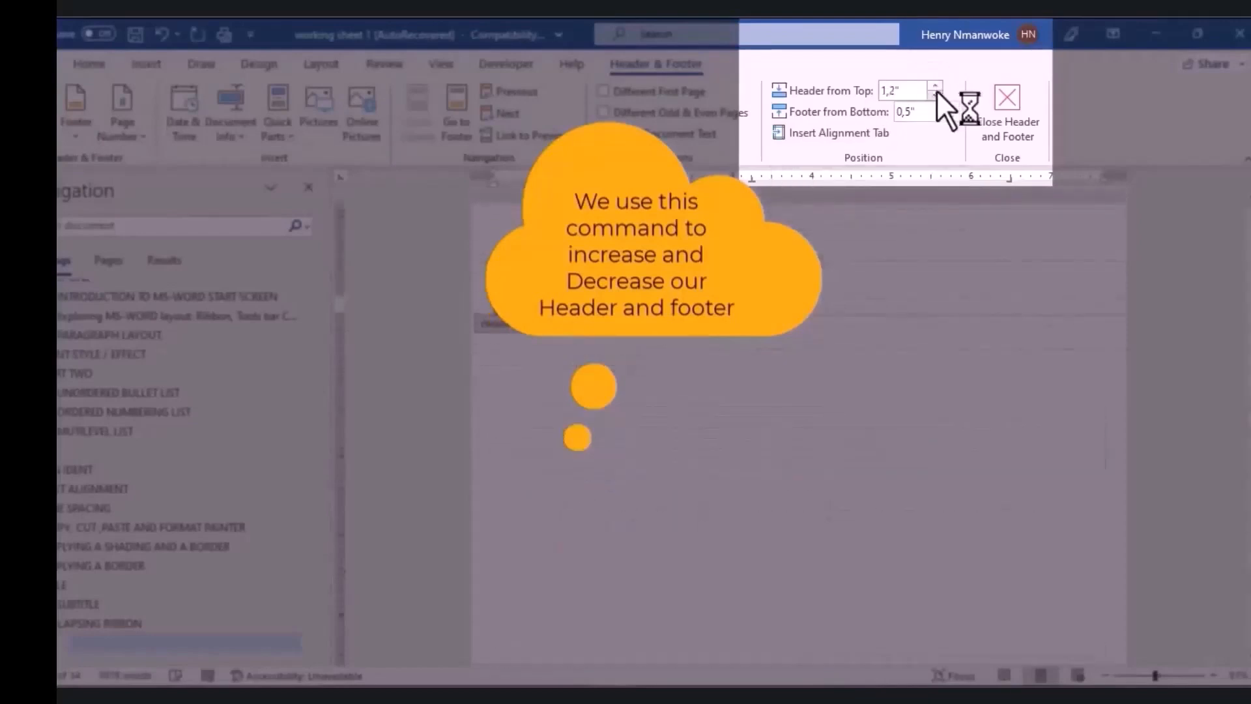
pyautogui.click(936, 96)
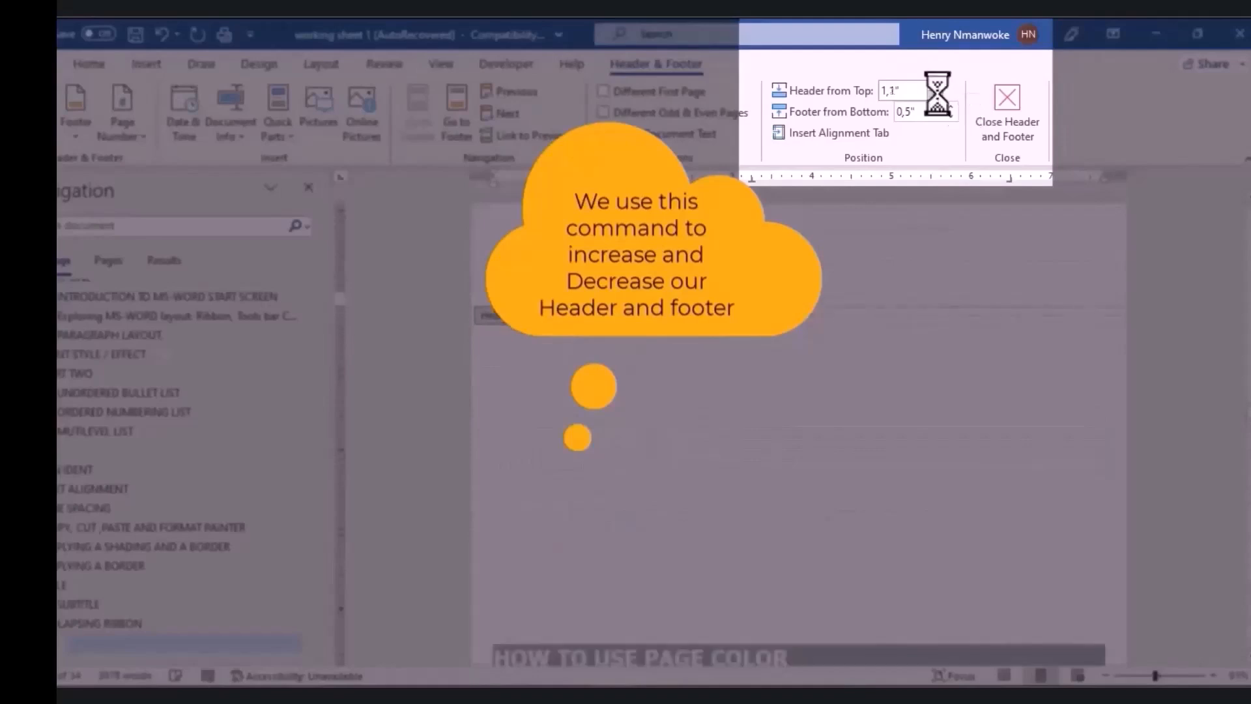
pyautogui.click(936, 95)
pyautogui.click(936, 95)
pyautogui.click(936, 95)
pyautogui.click(936, 95)
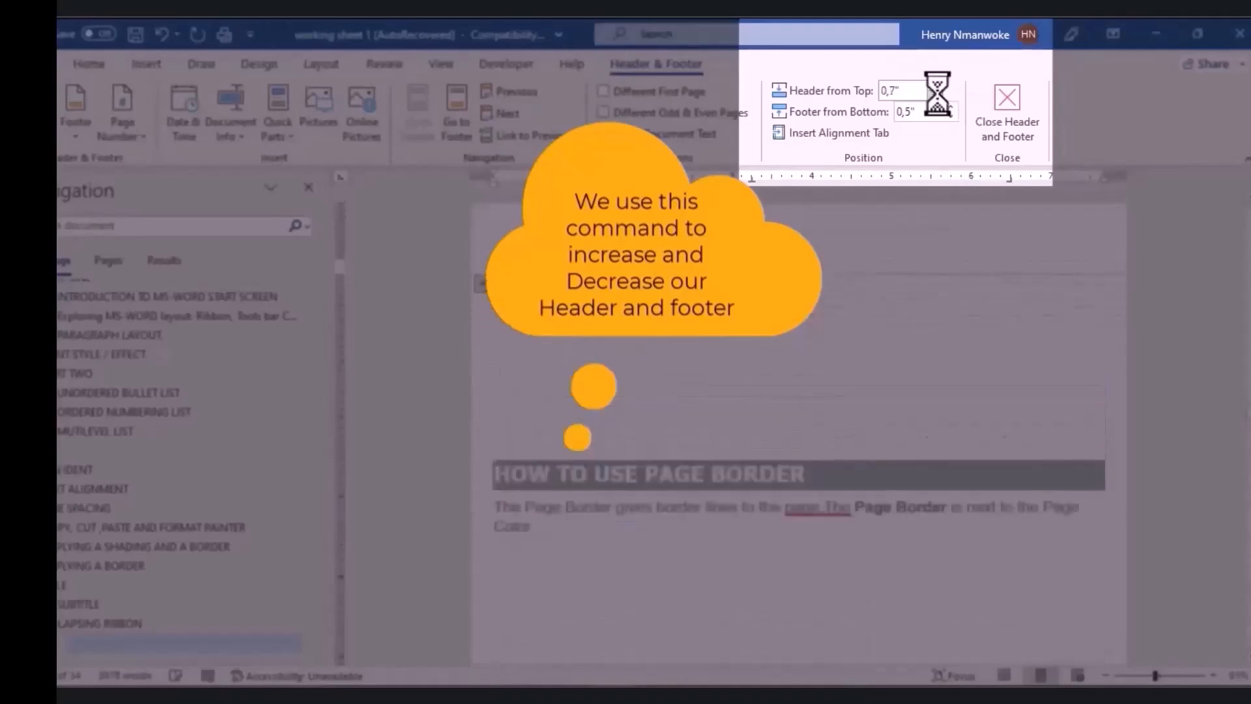
pyautogui.click(936, 95)
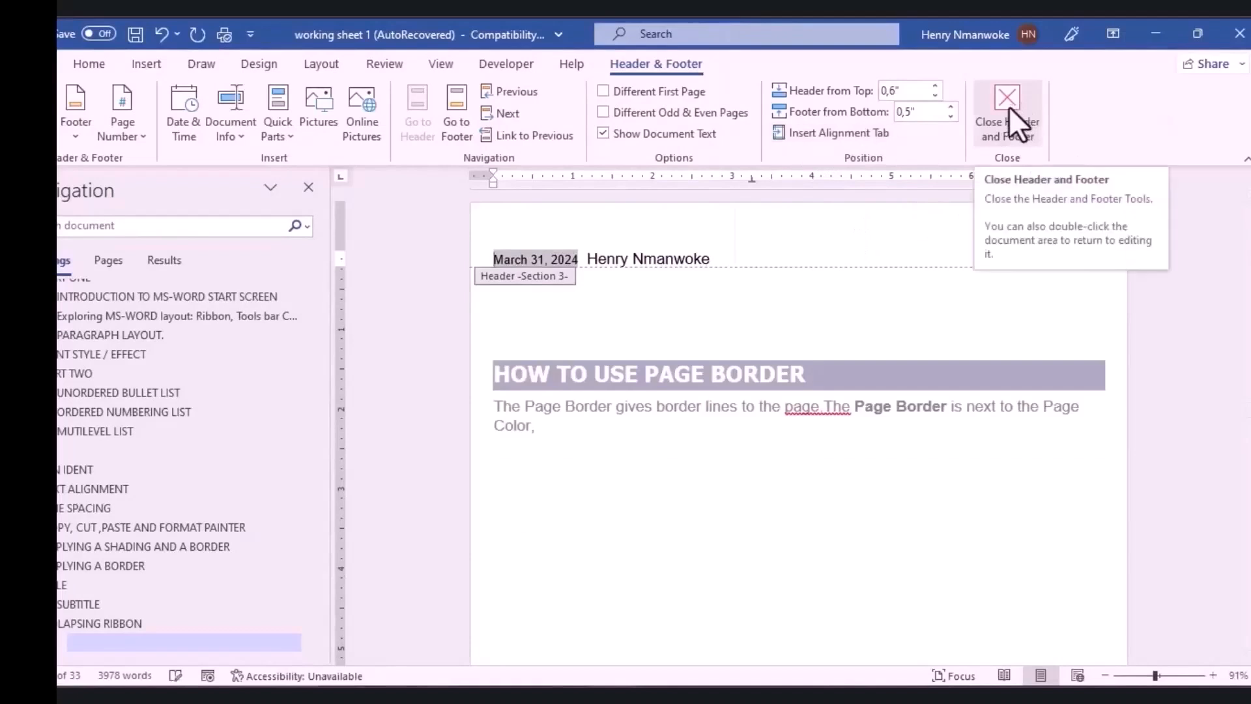
# Add the text "Welcome to HenryTech-academy" at the right end of the header line and finish editing the header.
pyautogui.click(740, 256)
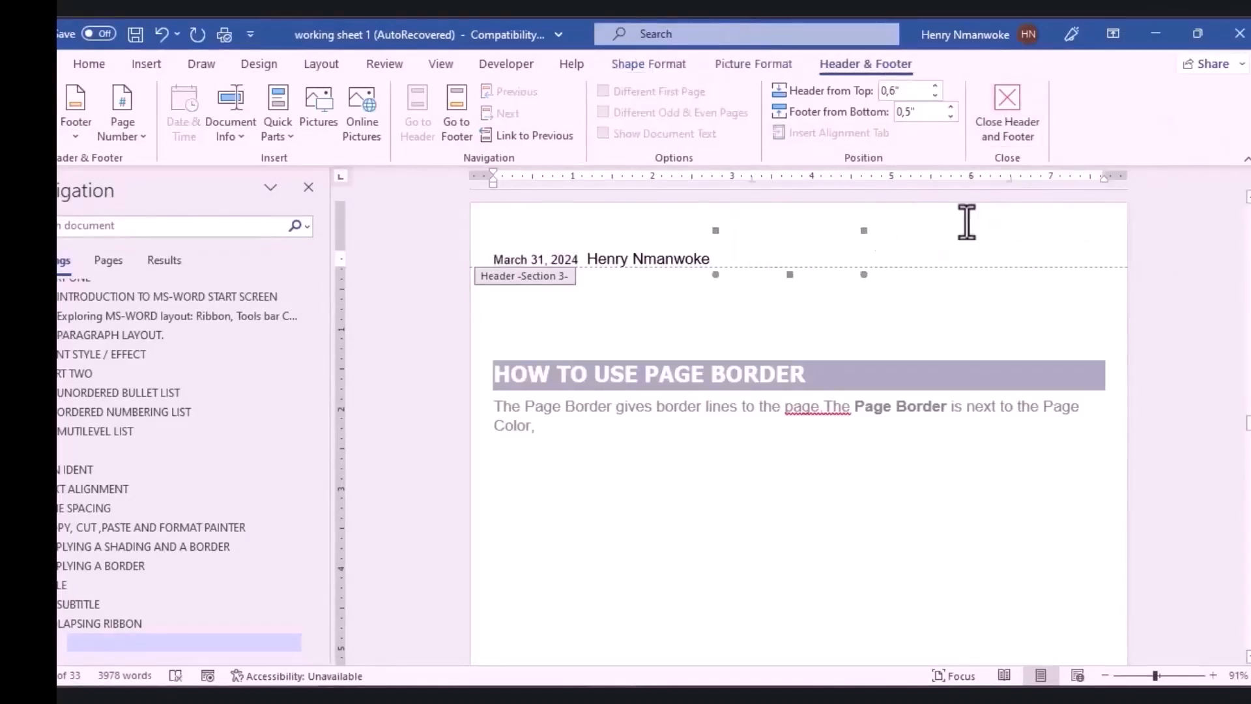
pyautogui.click(966, 222)
pyautogui.write('W')
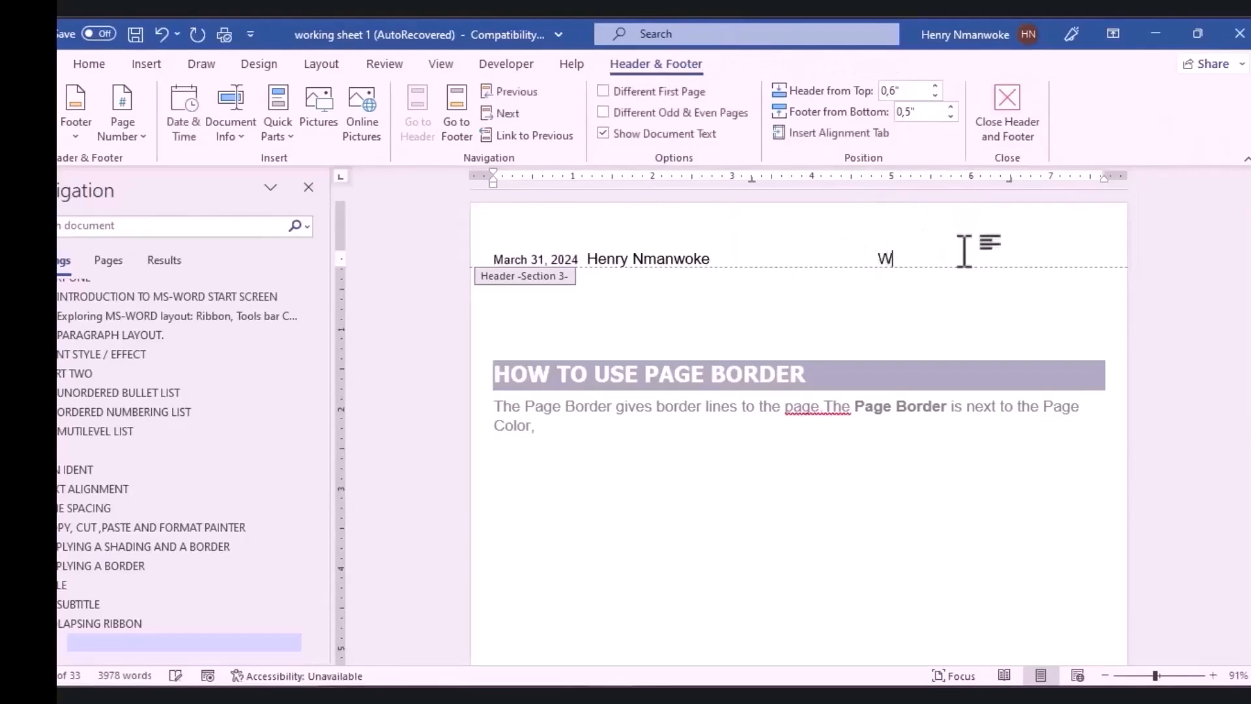
pyautogui.write('elcome to HenryTe')
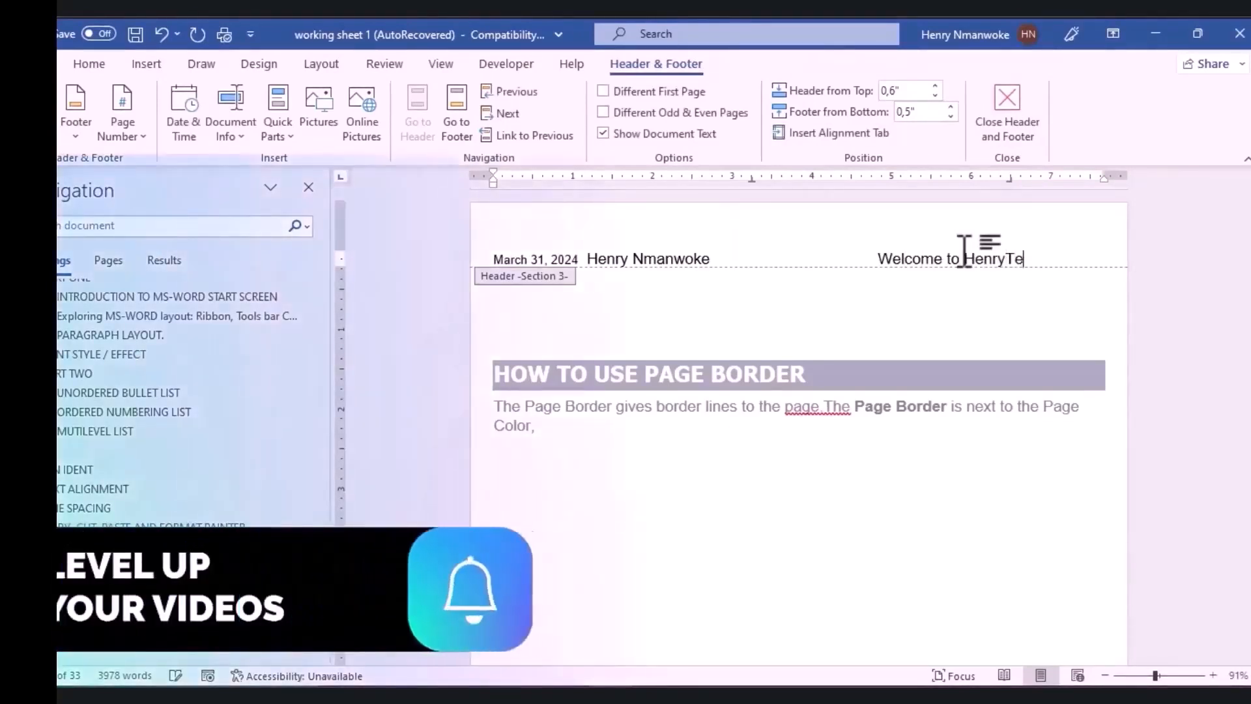
pyautogui.write('ch')
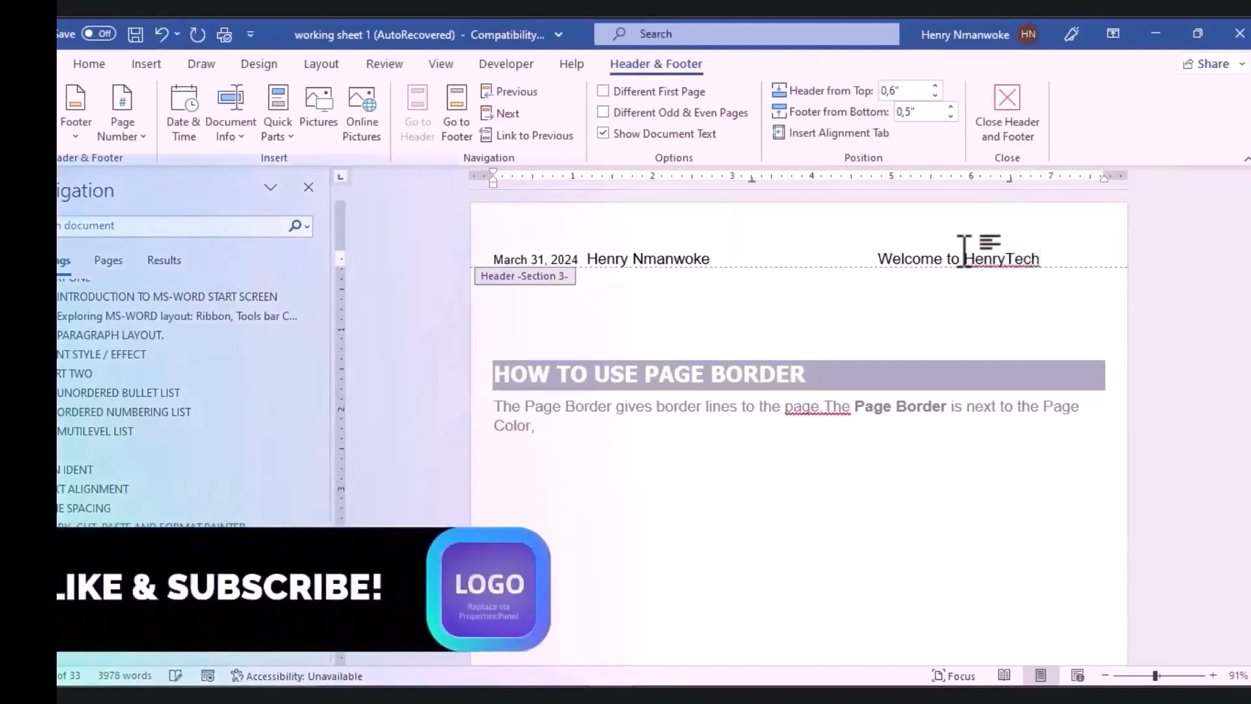
pyautogui.write('-')
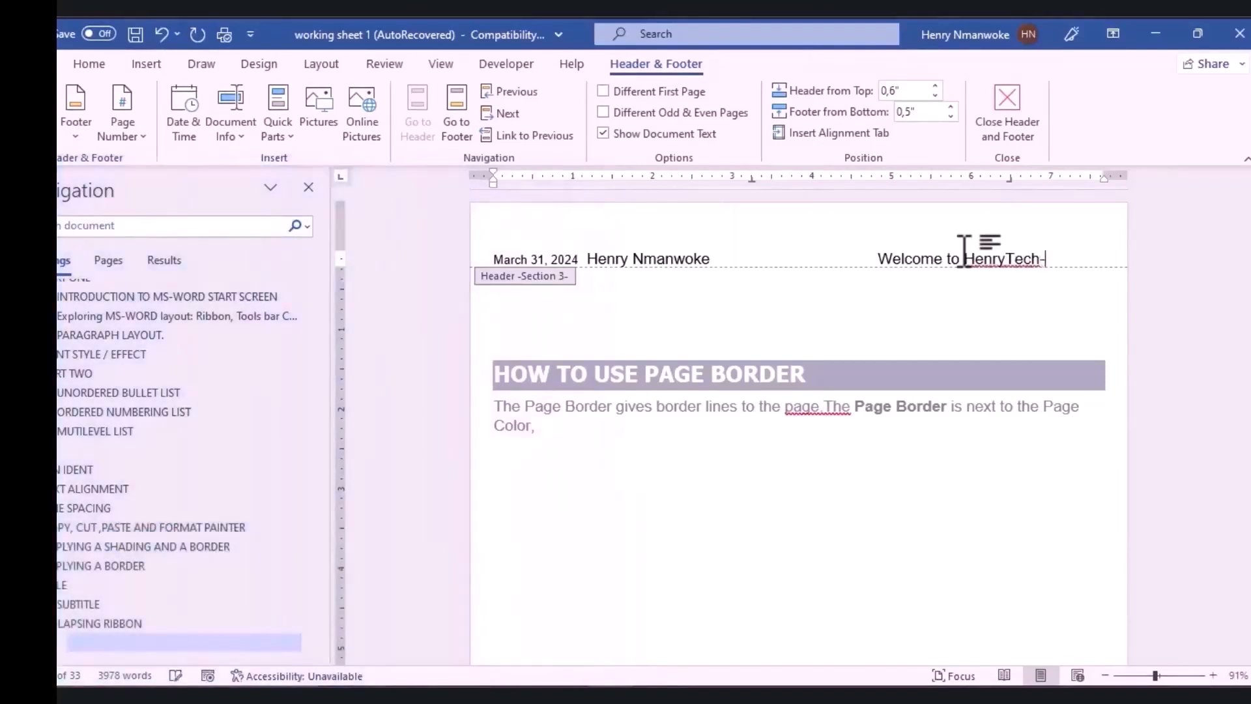
pyautogui.write('academy')
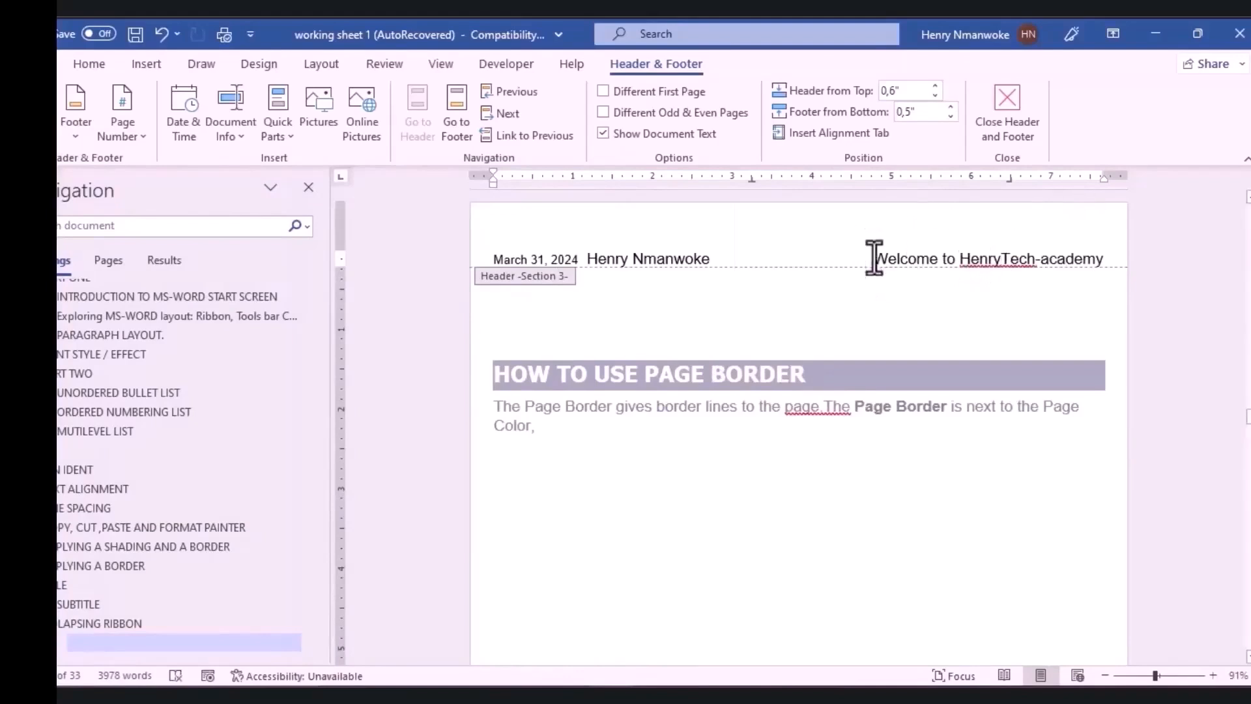
pyautogui.click(1007, 140)
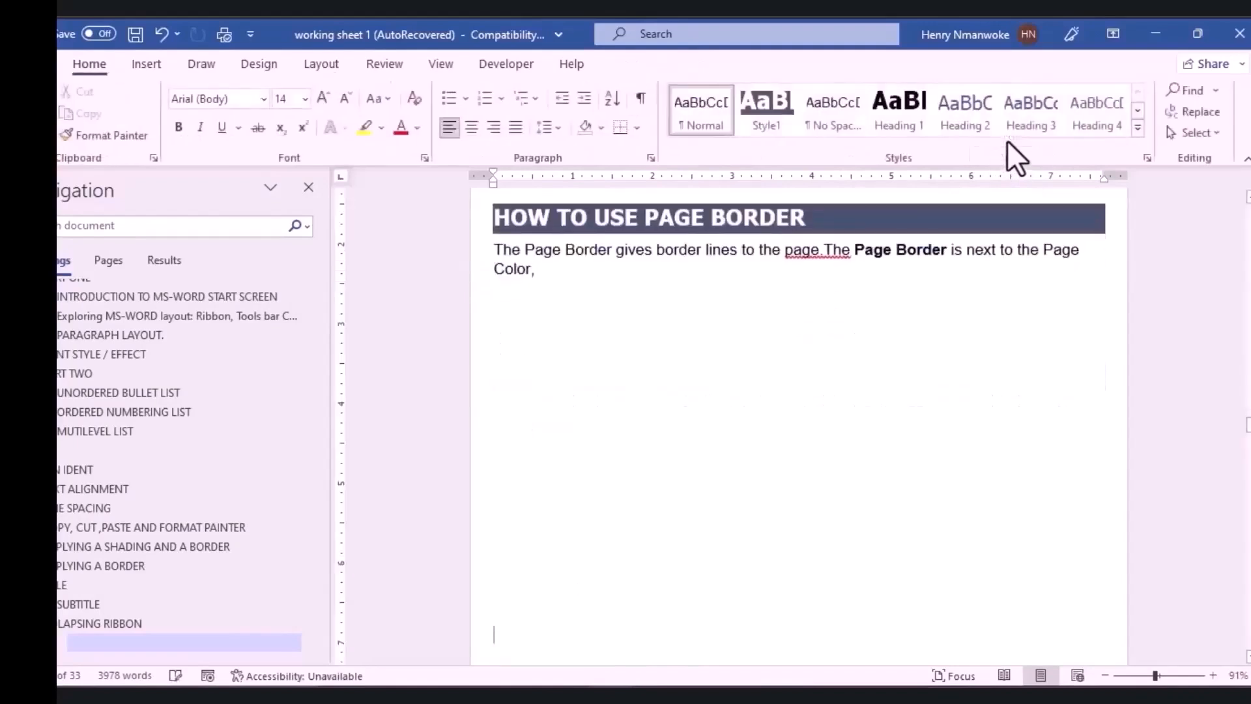
# Reopen the header on the HOW TO USE PAGE BORDER page and shorten HenryTech to HTech in the welcome text.
pyautogui.moveTo(1248, 438); pyautogui.dragTo(1248, 427)
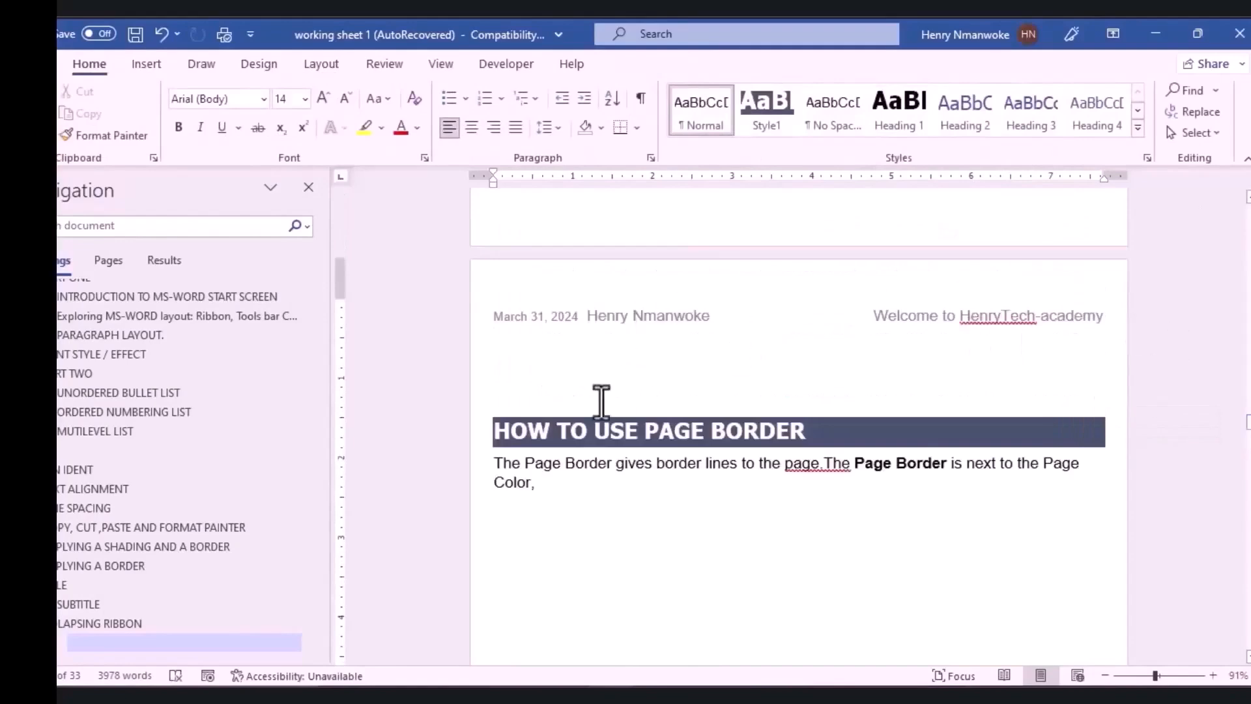
pyautogui.moveTo(1248, 422)
pyautogui.mouseDown()
pyautogui.moveTo(1248, 406)
pyautogui.moveTo(1248, 424)
pyautogui.mouseUp()
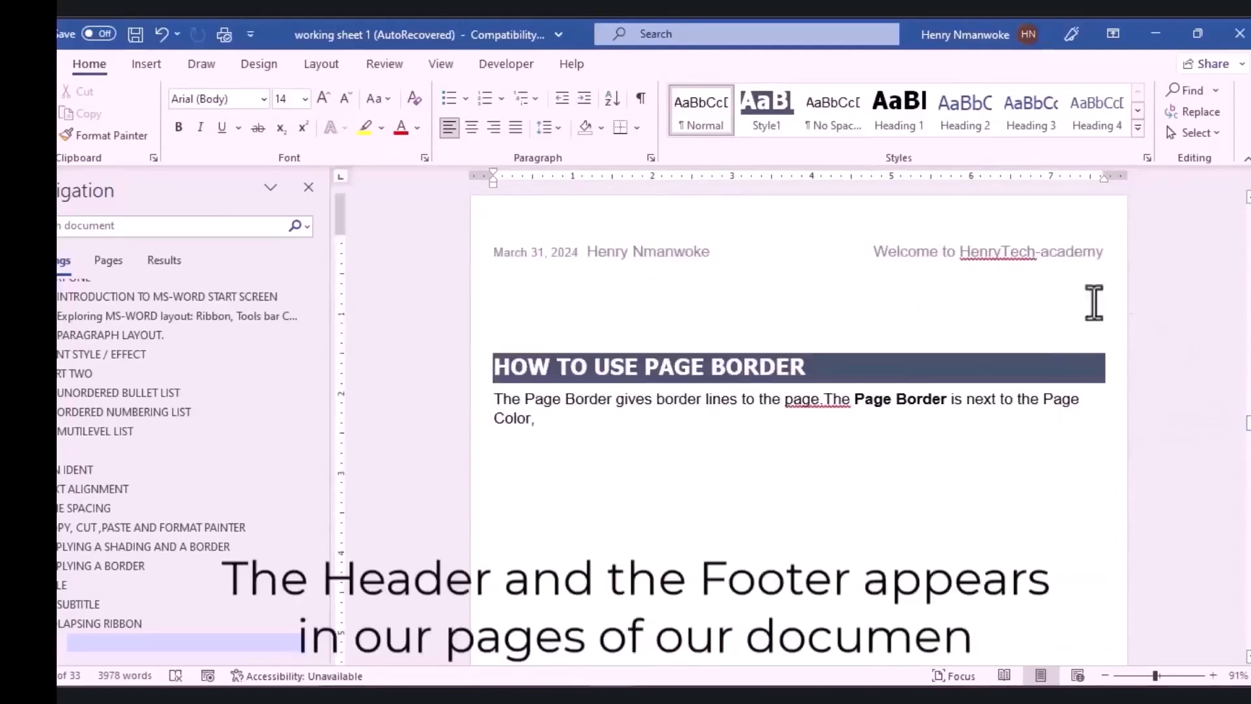
pyautogui.doubleClick(1003, 255)
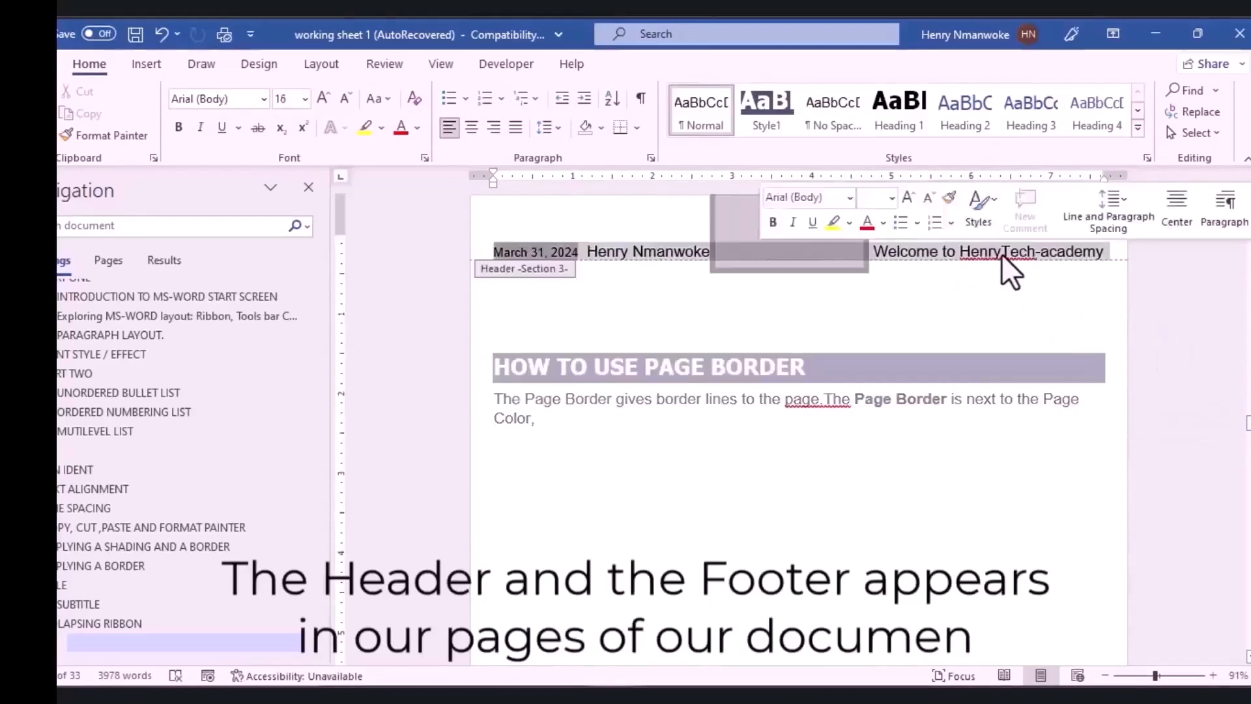
pyautogui.doubleClick(1002, 254)
pyautogui.click(1001, 254)
pyautogui.press('BackSpace')
pyautogui.press('BackSpace')
pyautogui.press('BackSpace')
pyautogui.press('BackSpace')
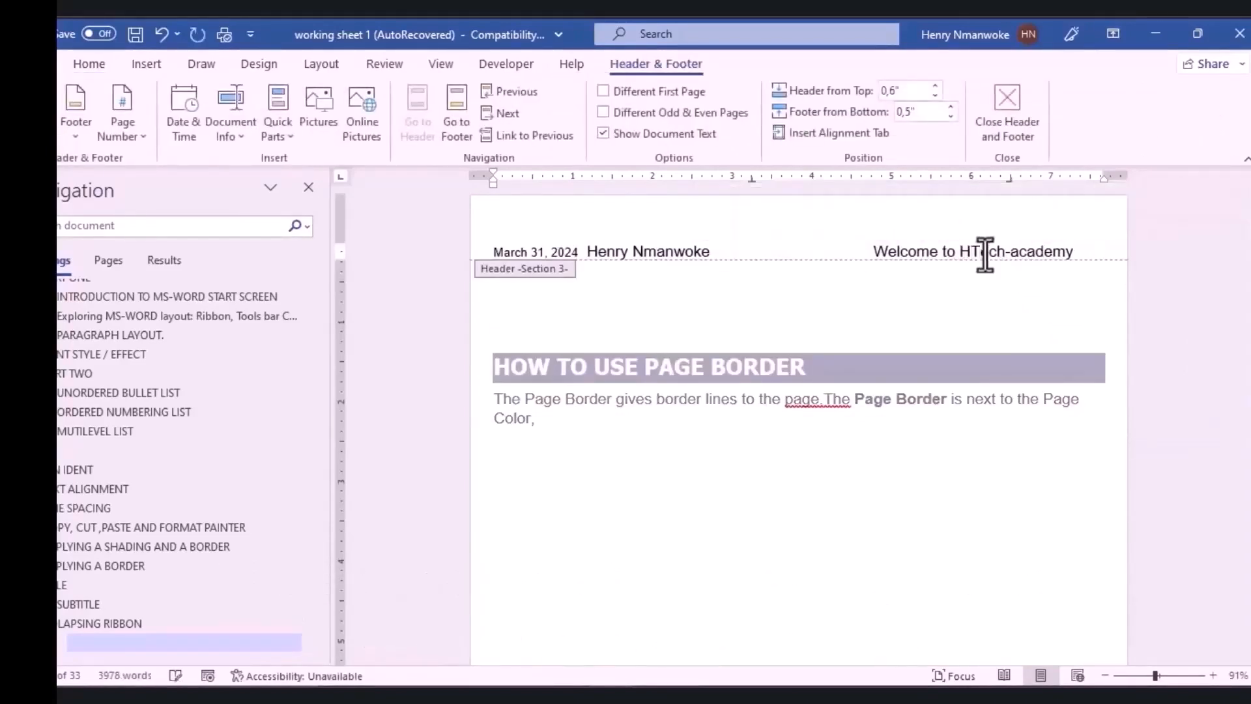
# Ignore all spelling flags for HTech and change the word back to HenryTech in the header.
pyautogui.doubleClick(988, 251)
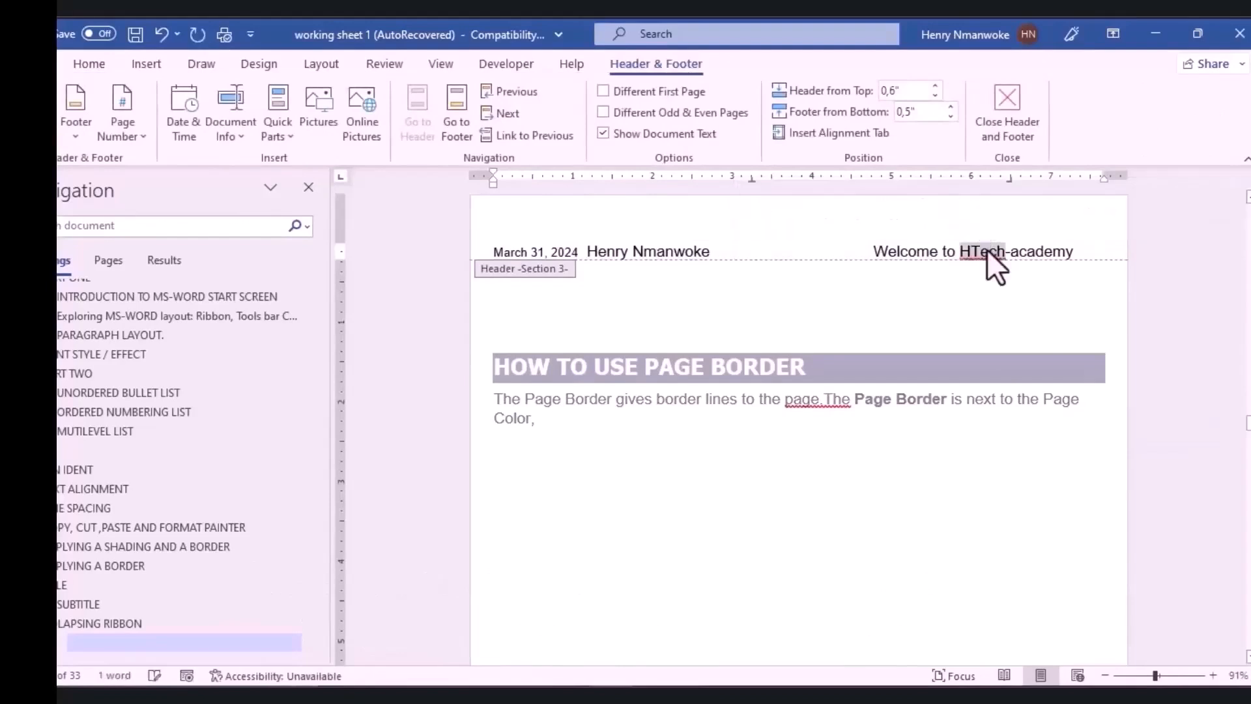
pyautogui.rightClick(987, 250)
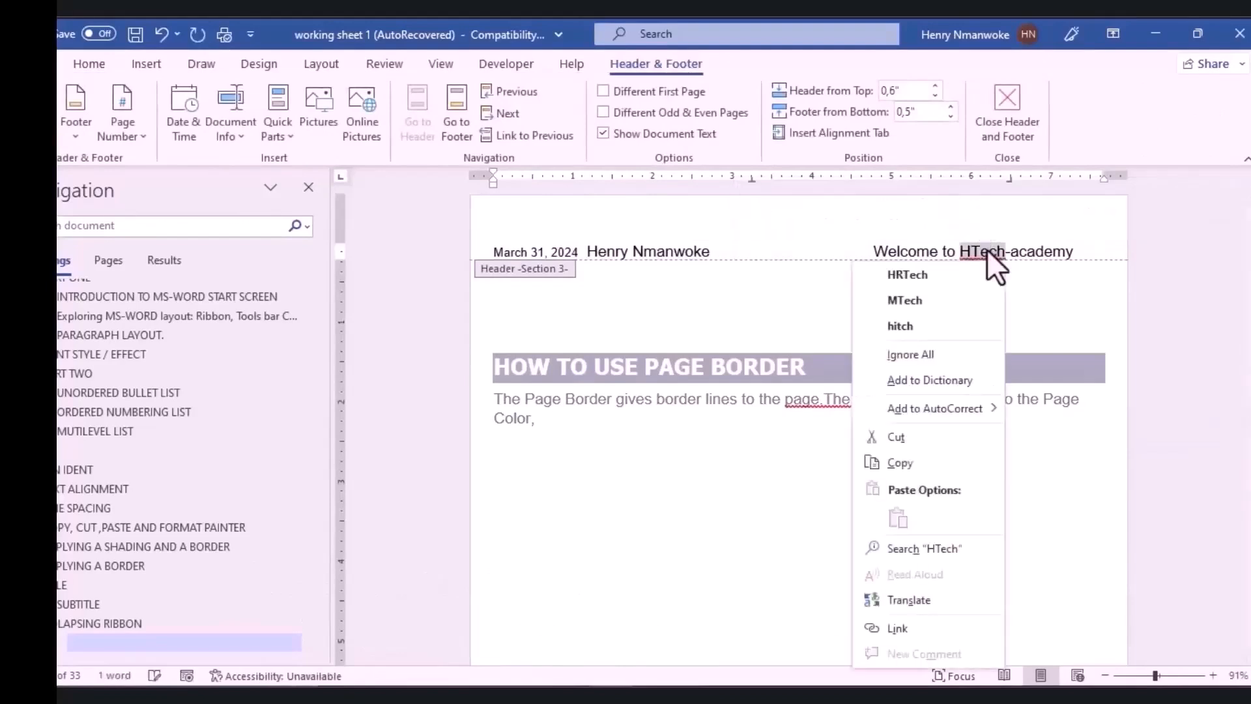
pyautogui.click(909, 354)
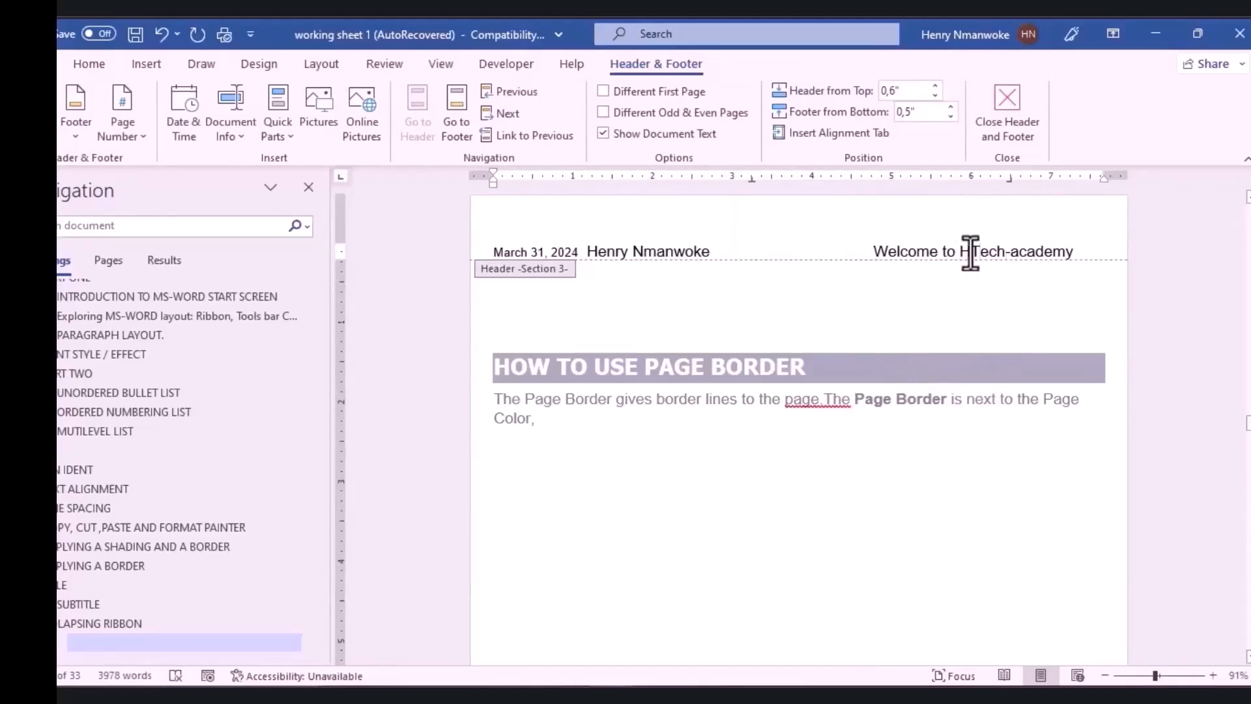
pyautogui.write('e')
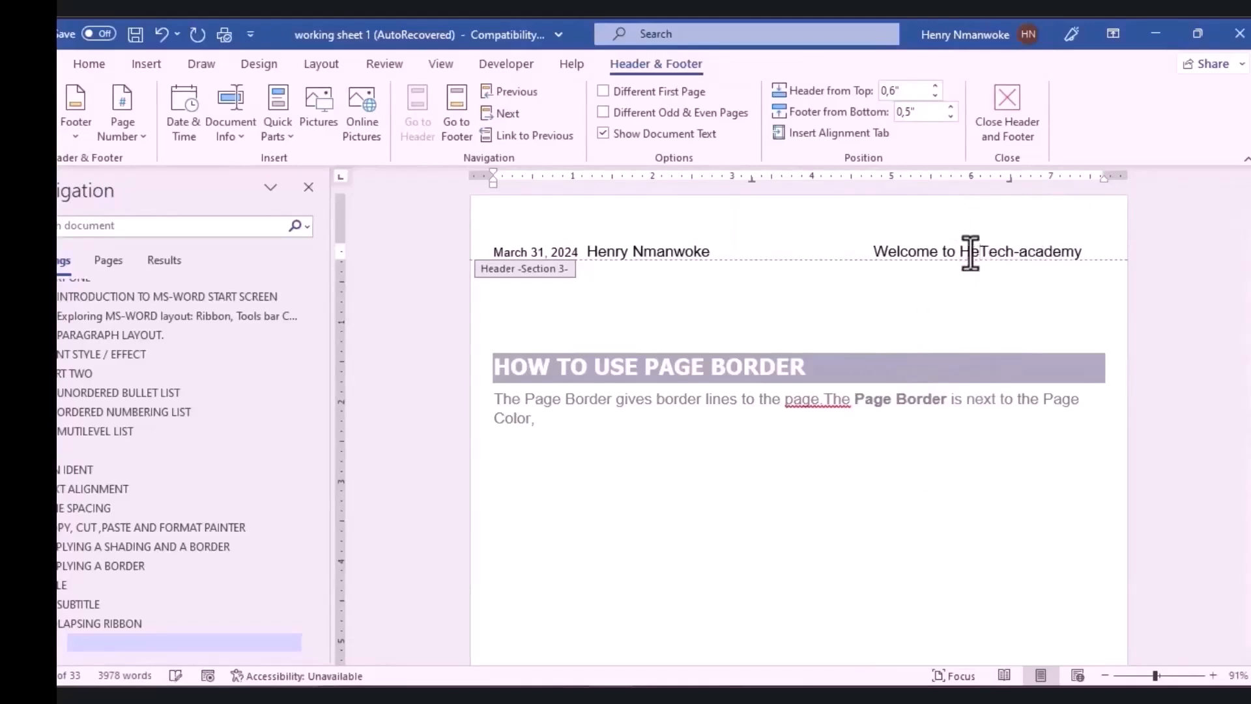
pyautogui.write('nry')
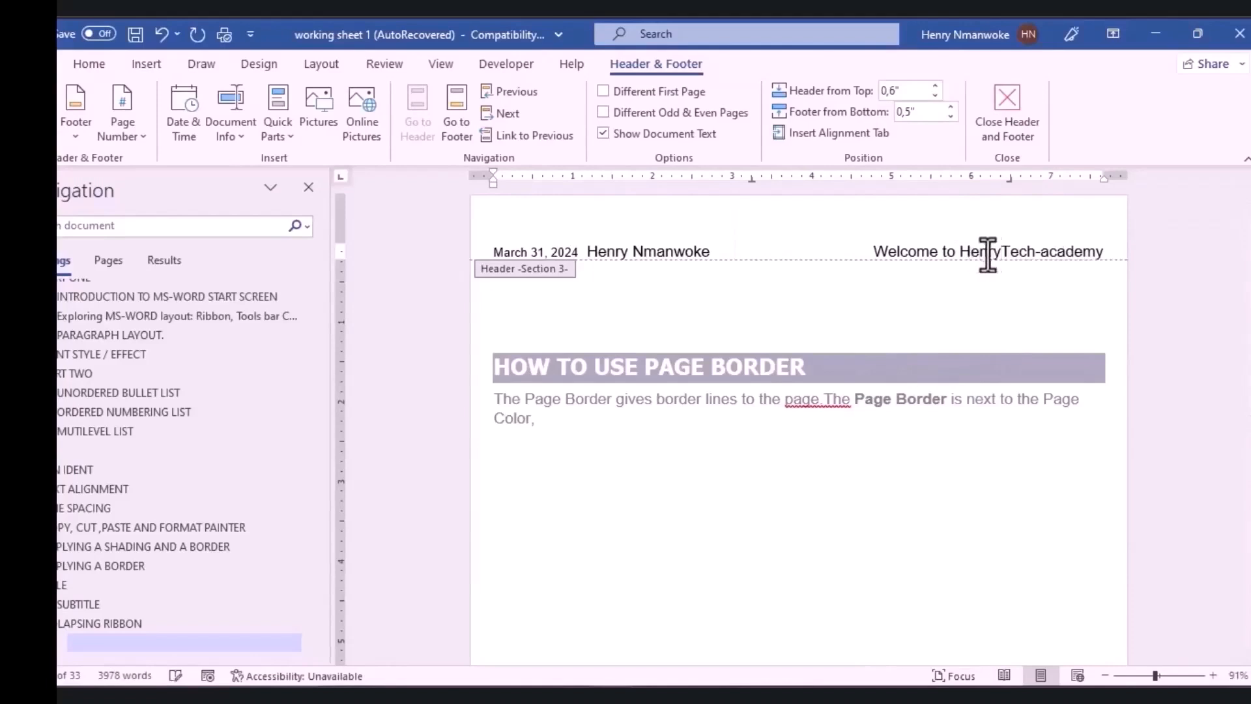
# Dismiss the spelling flag on HenryTech in the header's welcome text.
pyautogui.doubleClick(992, 249)
pyautogui.rightClick(994, 249)
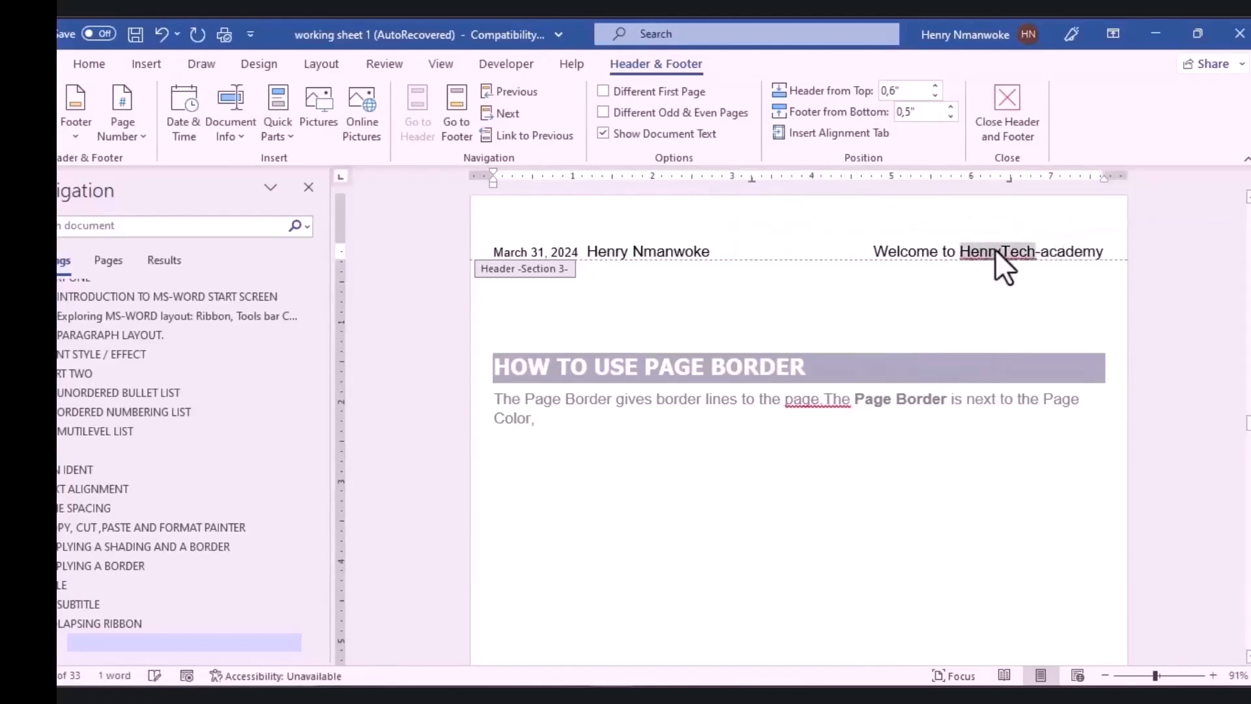
pyautogui.click(962, 290)
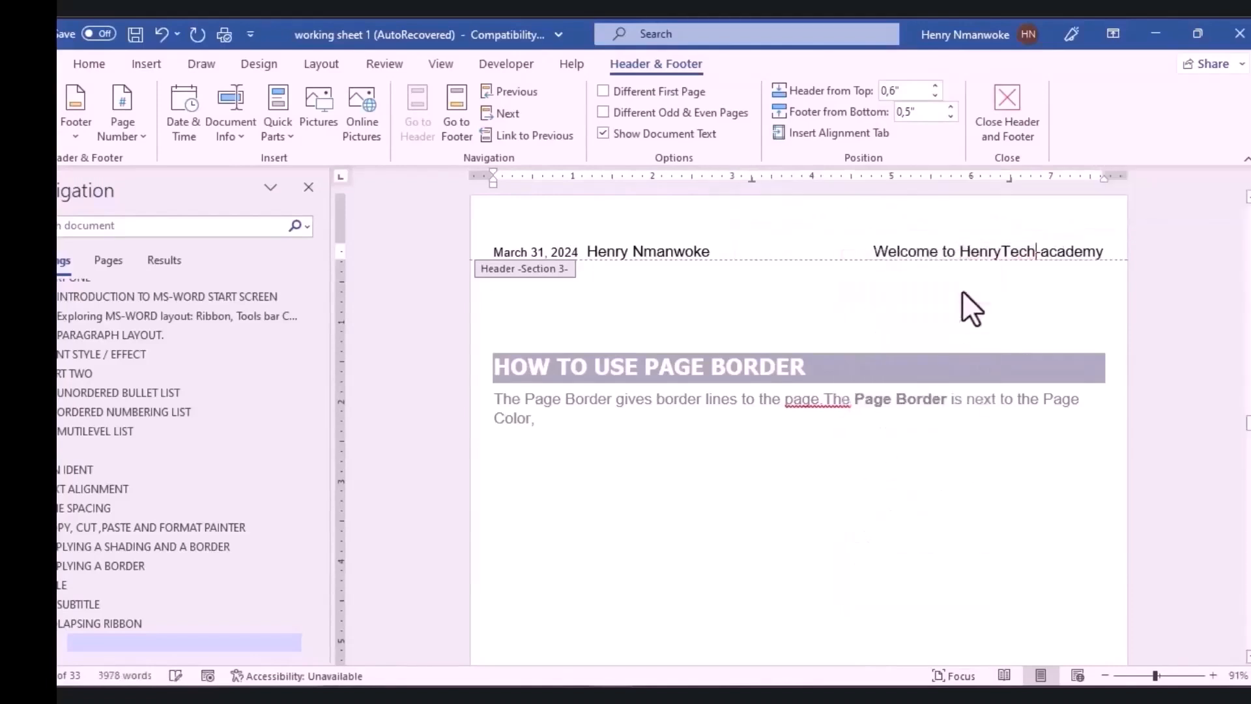
# Finish editing the header and add blank lines below the text of the HOW TO USE PAGE BORDER section.
pyautogui.click(1010, 107)
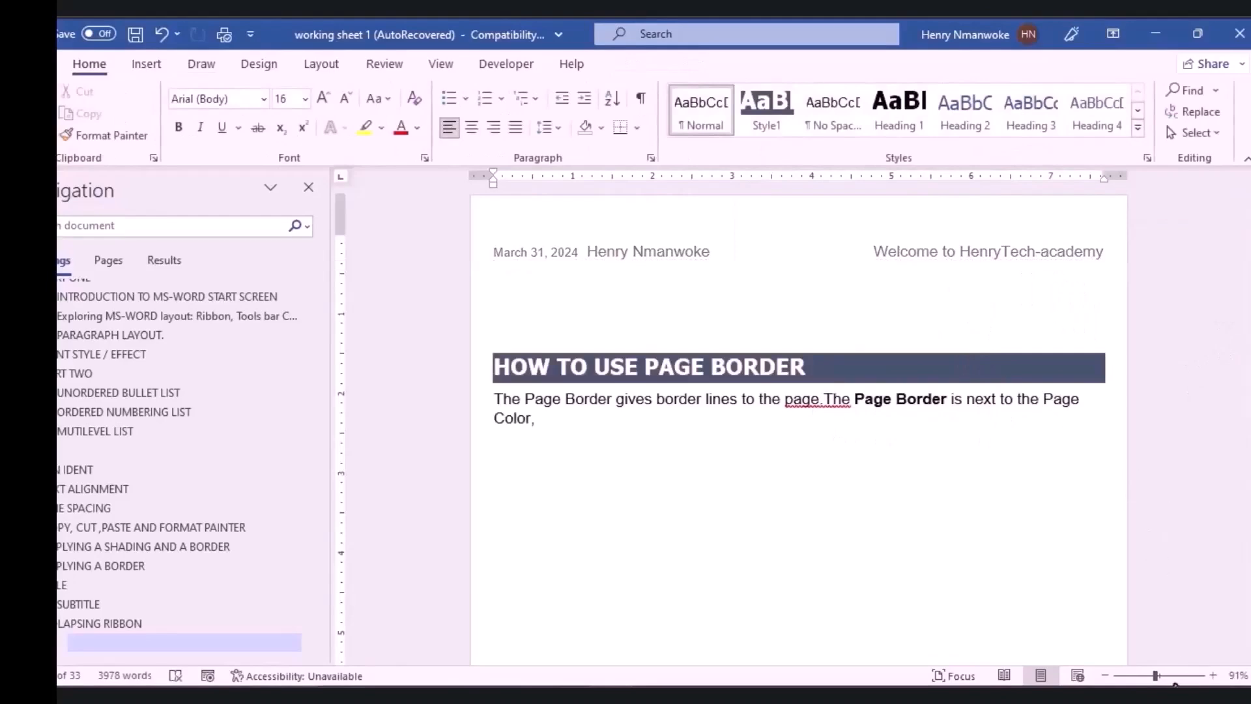
pyautogui.moveTo(1154, 675); pyautogui.dragTo(1151, 676)
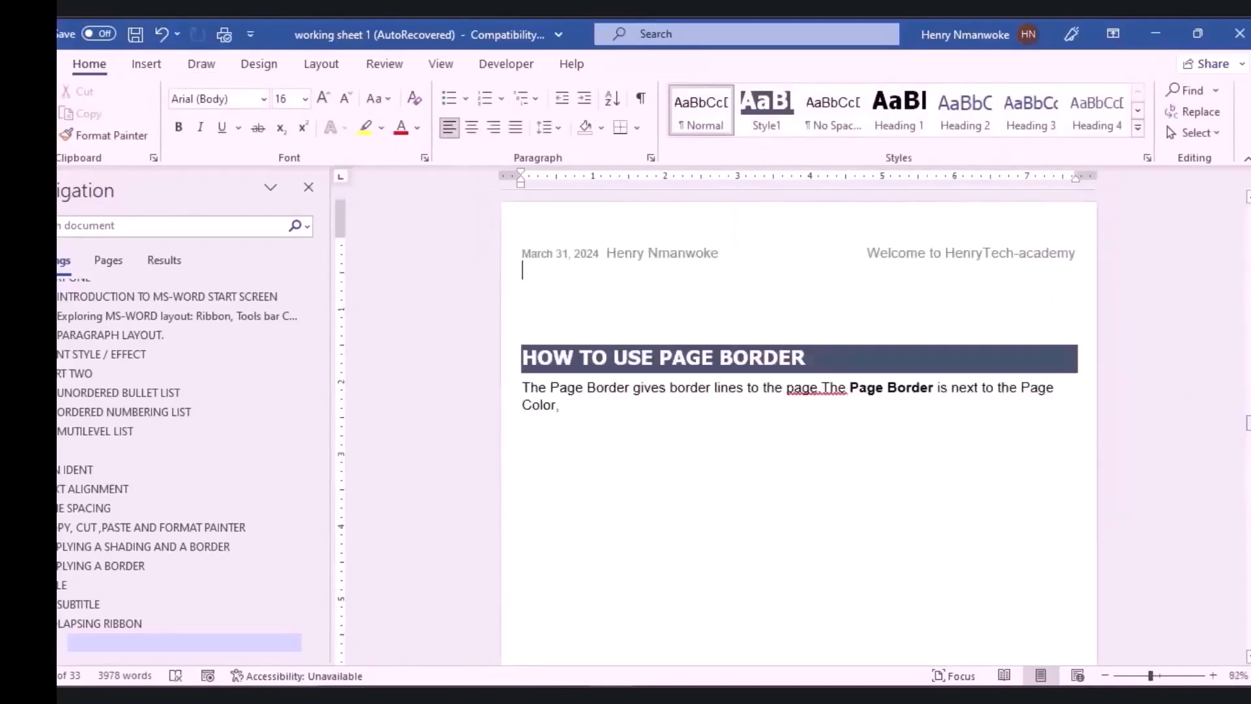
pyautogui.moveTo(1248, 422)
pyautogui.mouseDown()
pyautogui.moveTo(1248, 446)
pyautogui.moveTo(1248, 425)
pyautogui.mouseUp()
pyautogui.click(897, 453)
pyautogui.press('Return')
pyautogui.press('Return')
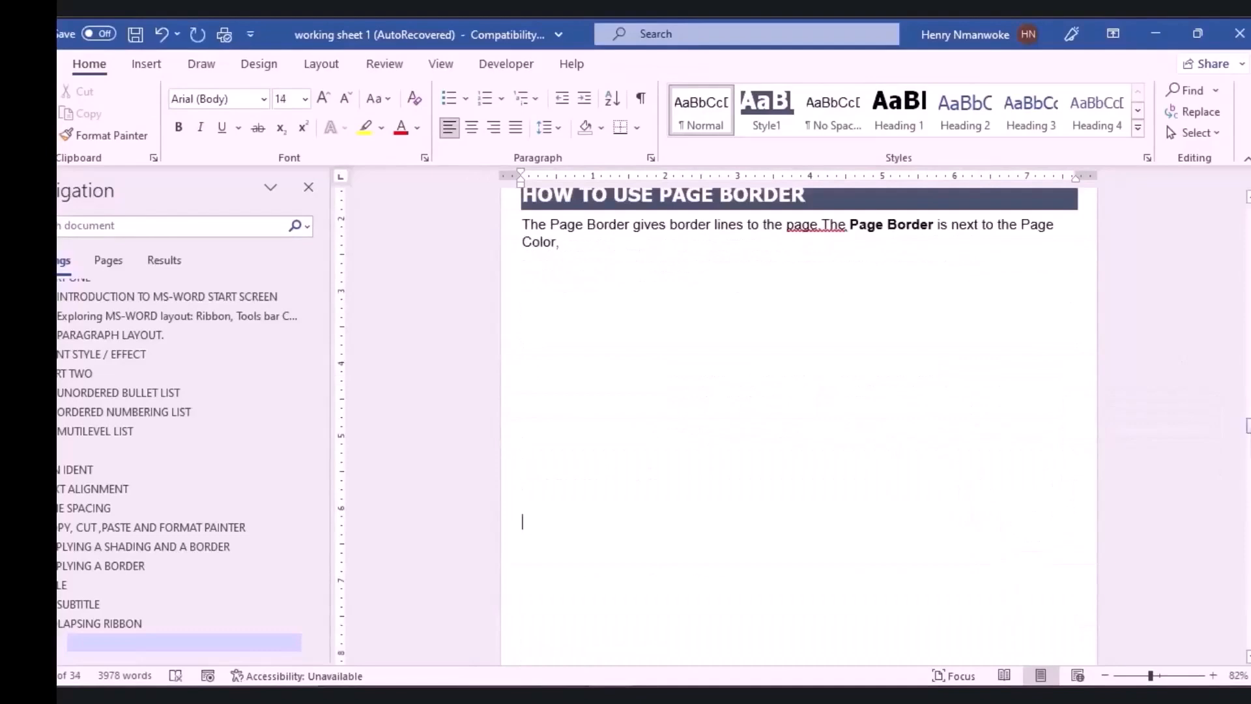
# Go to the THE FOOTER section and insert the built-in Facet (Odd Page) footer.
pyautogui.moveTo(1249, 425); pyautogui.dragTo(1248, 433)
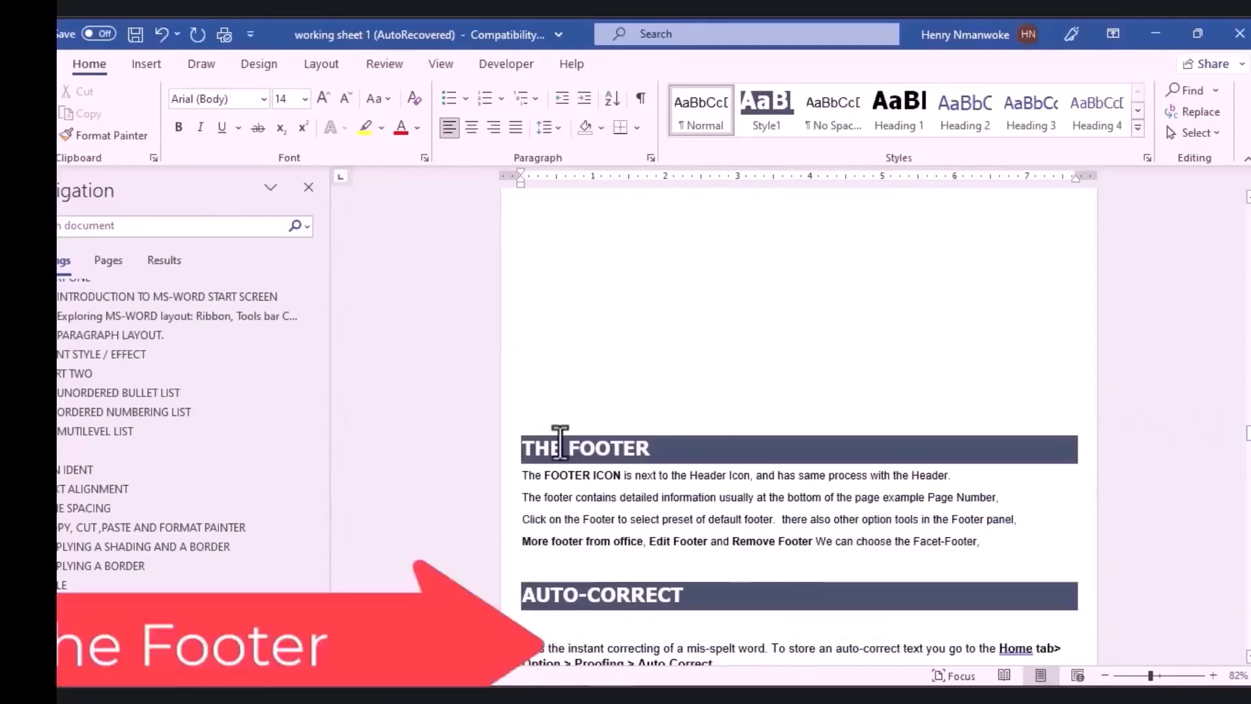
pyautogui.click(160, 65)
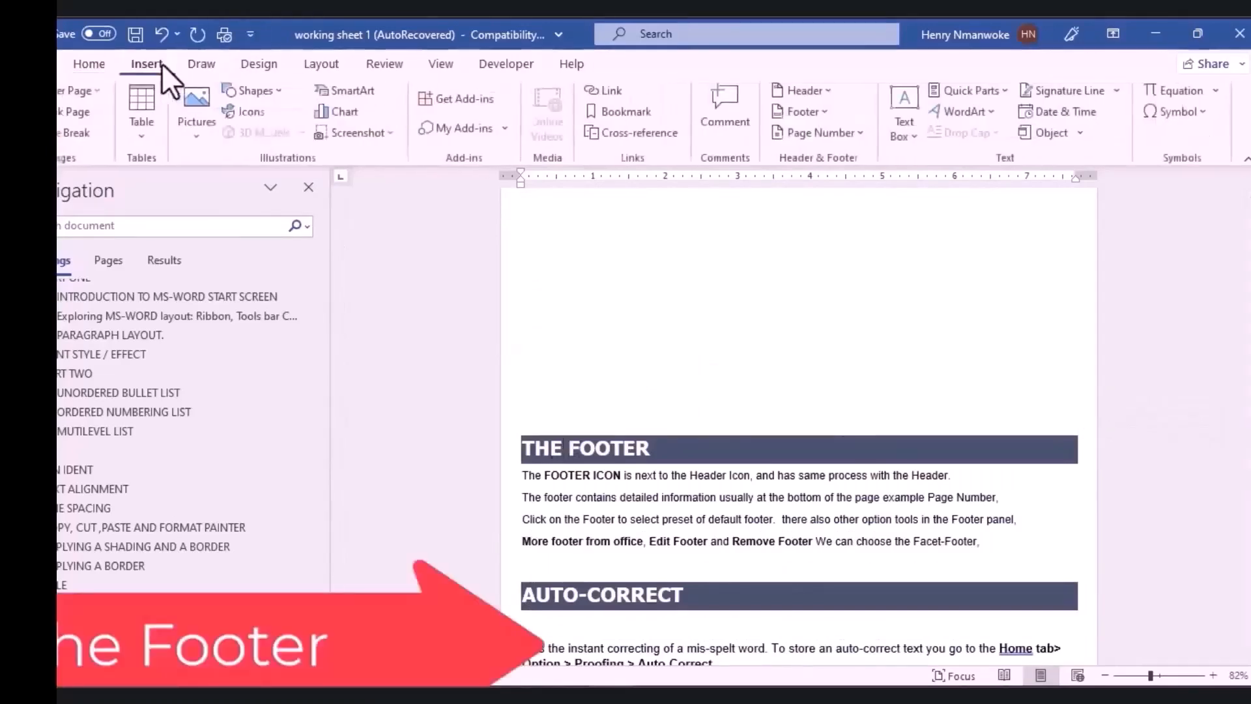
pyautogui.click(822, 115)
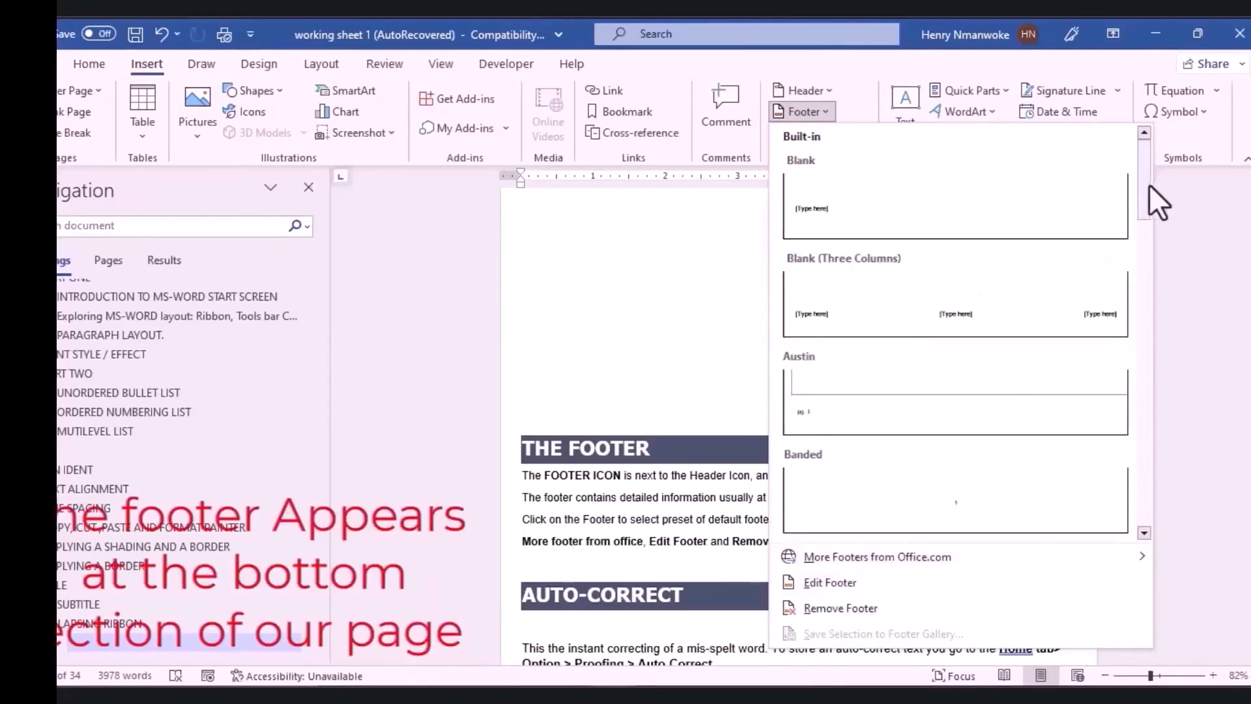
pyautogui.moveTo(1147, 181); pyautogui.dragTo(1152, 236)
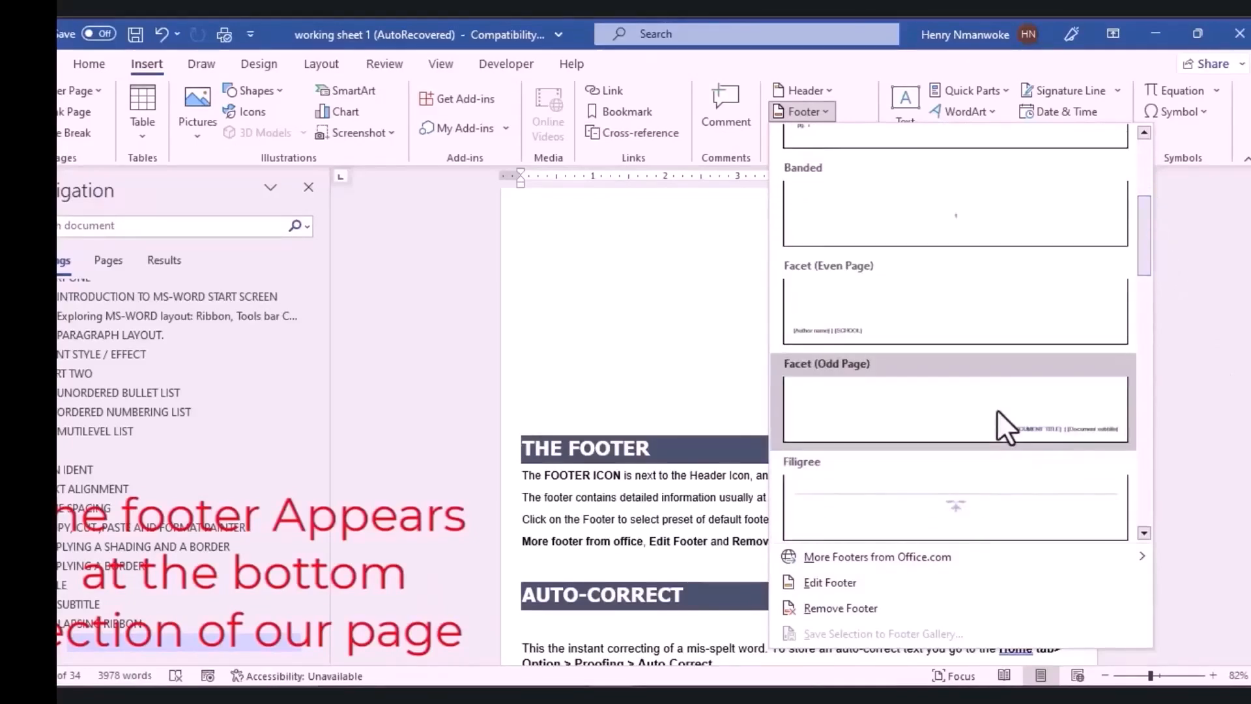
pyautogui.click(1006, 428)
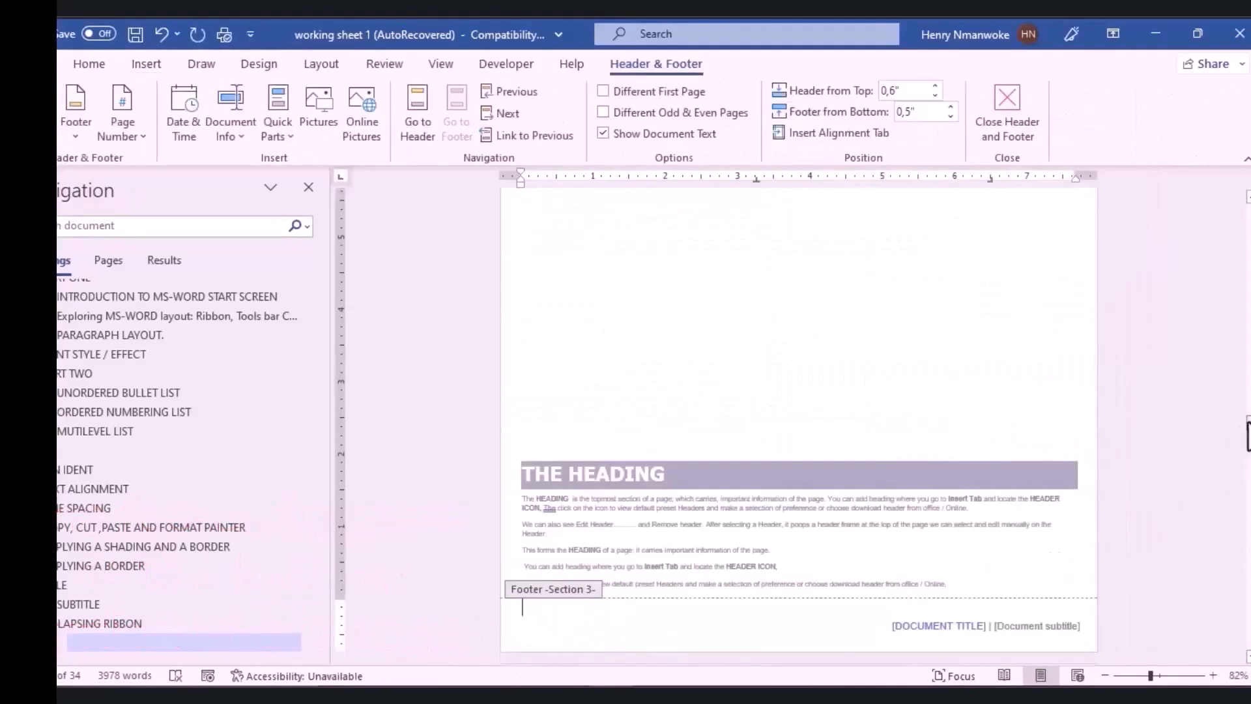
# Insert a bottom-of-page number in the right-aligned style that shows the number, a bar and the word Page.
pyautogui.moveTo(1247, 431); pyautogui.dragTo(1247, 423)
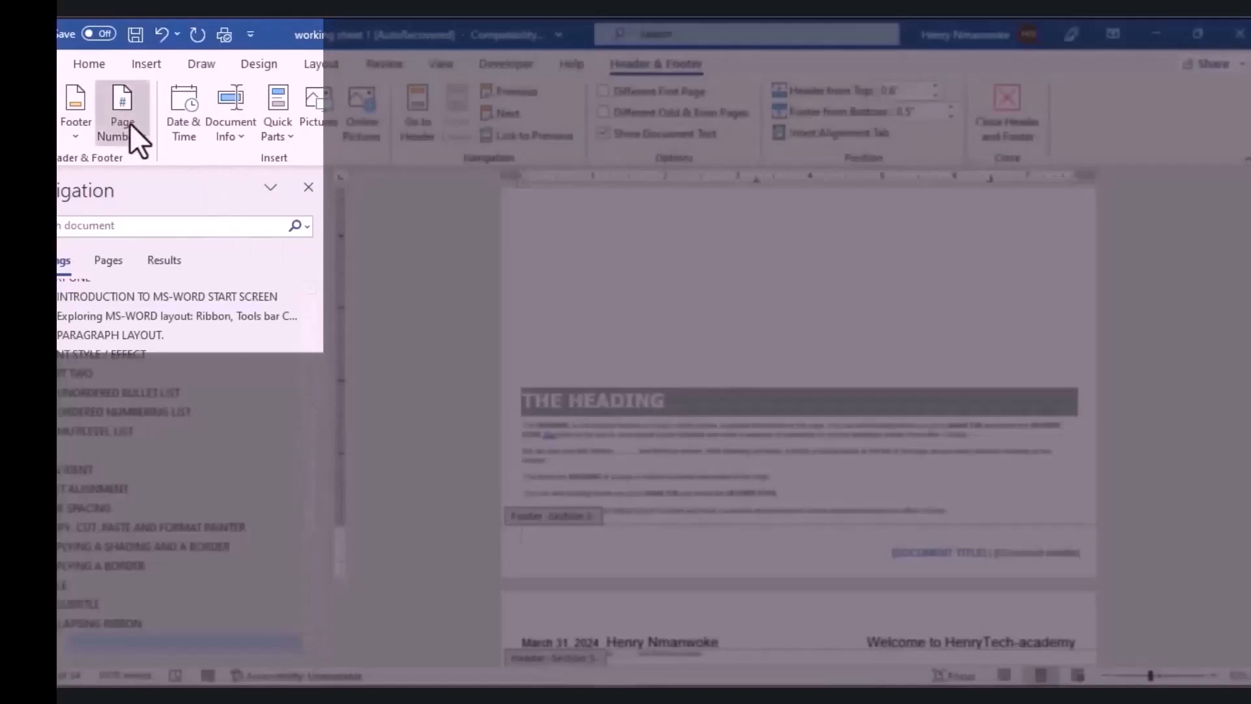
pyautogui.click(130, 124)
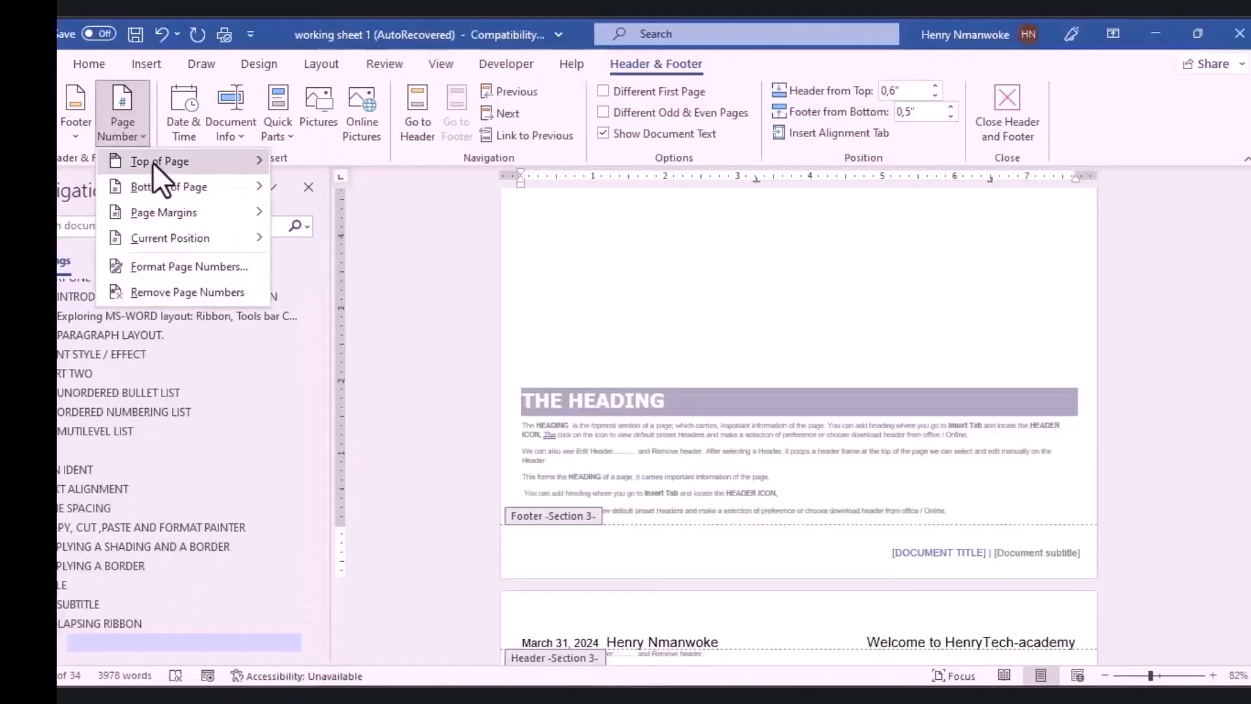
pyautogui.moveTo(160, 182)
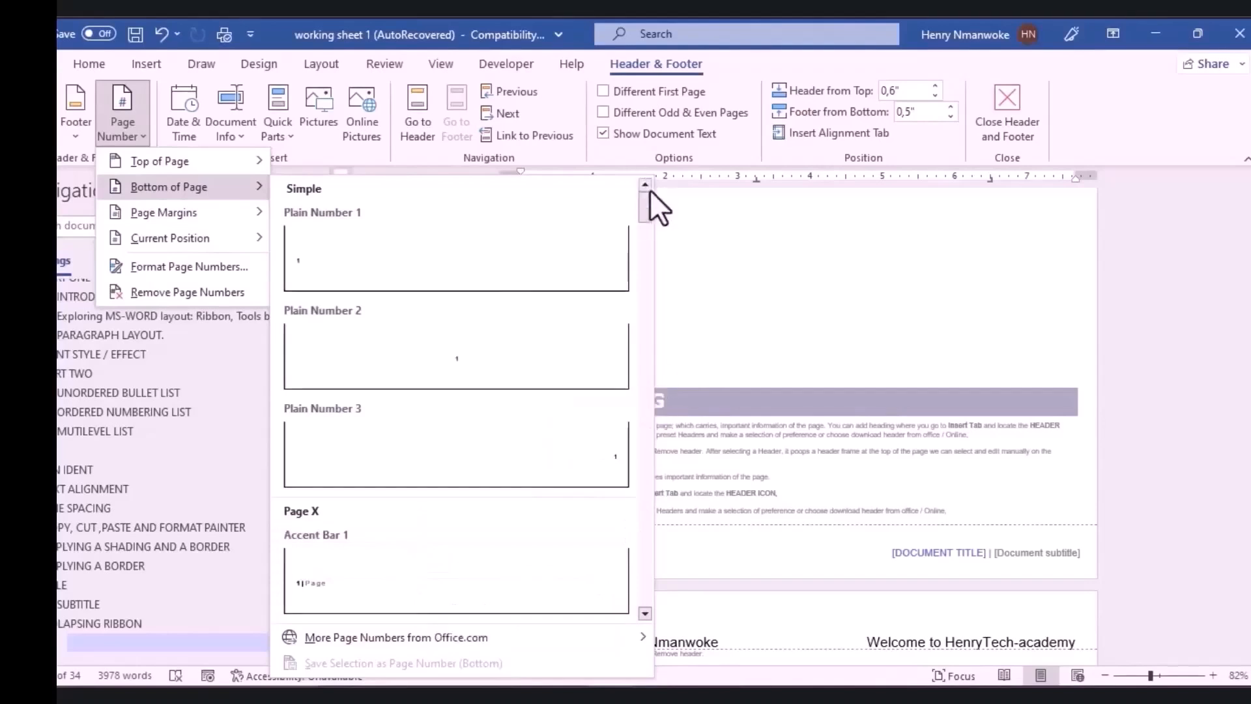
pyautogui.moveTo(649, 205); pyautogui.dragTo(650, 225)
pyautogui.click(495, 394)
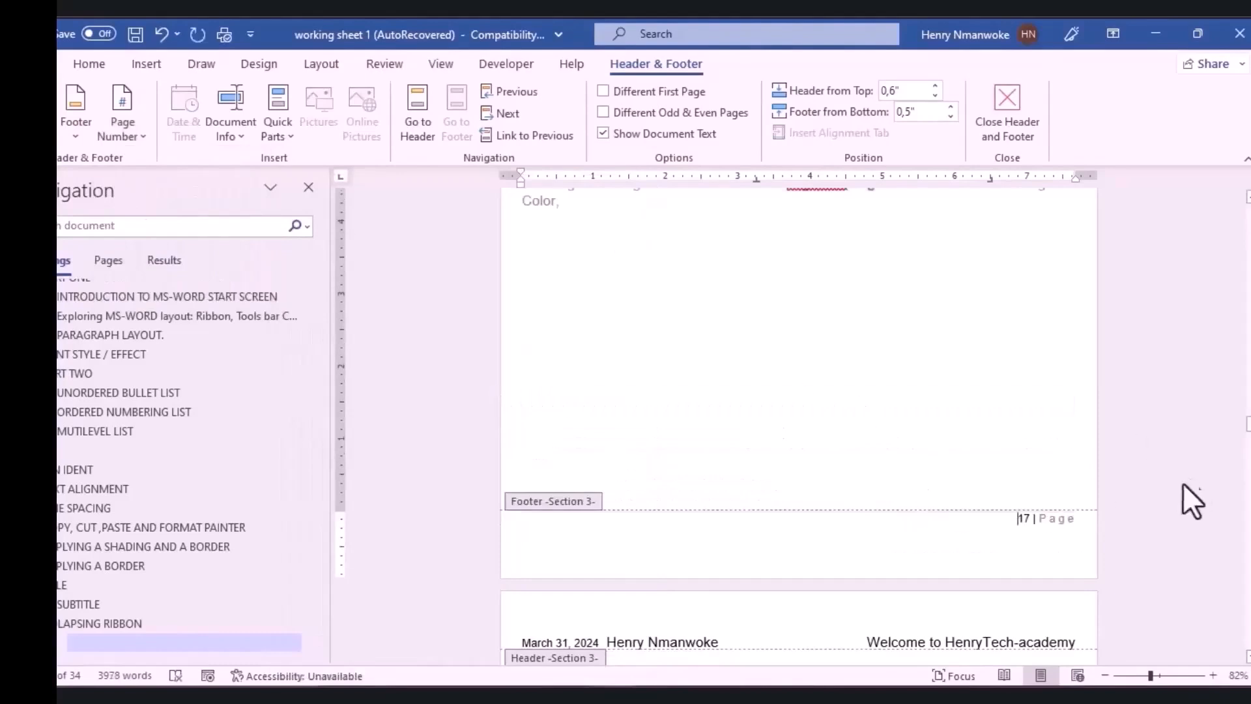
# Enter "Subscripe to" on the footer line below the page number and correct the misspelt word to the suggestion Subscribe.
pyautogui.click(553, 546)
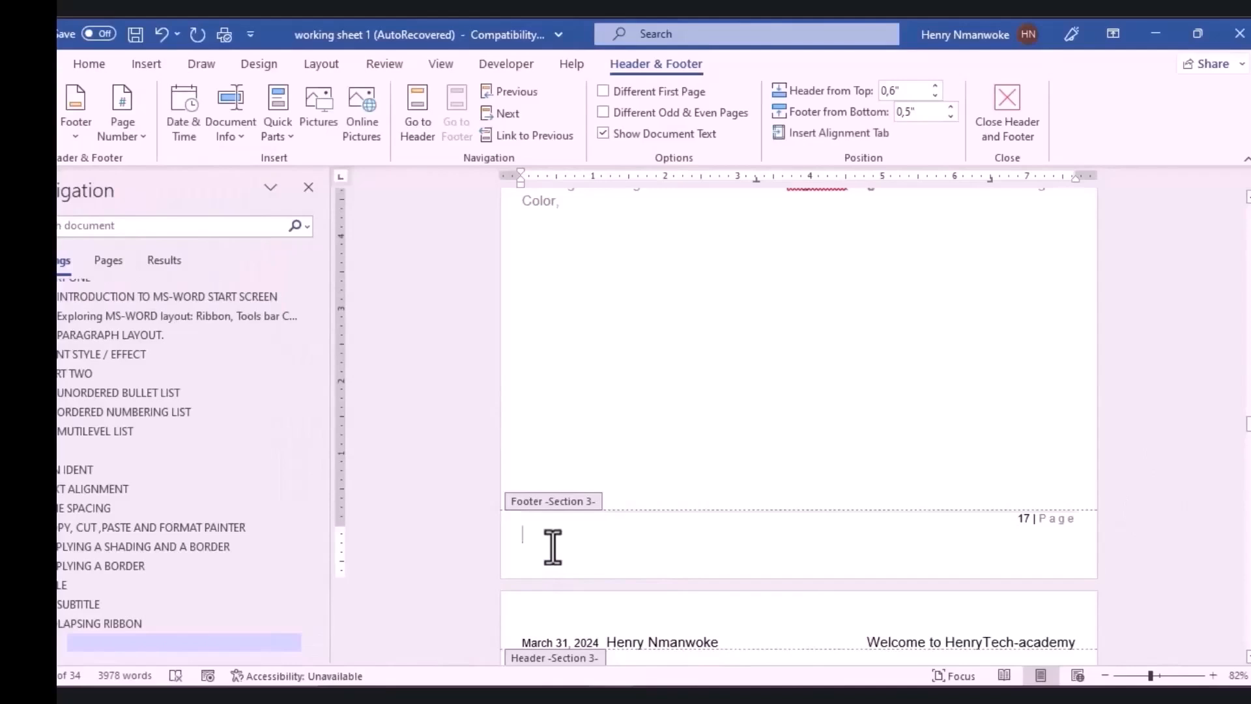
pyautogui.write('Subscripe to')
pyautogui.rightClick(568, 533)
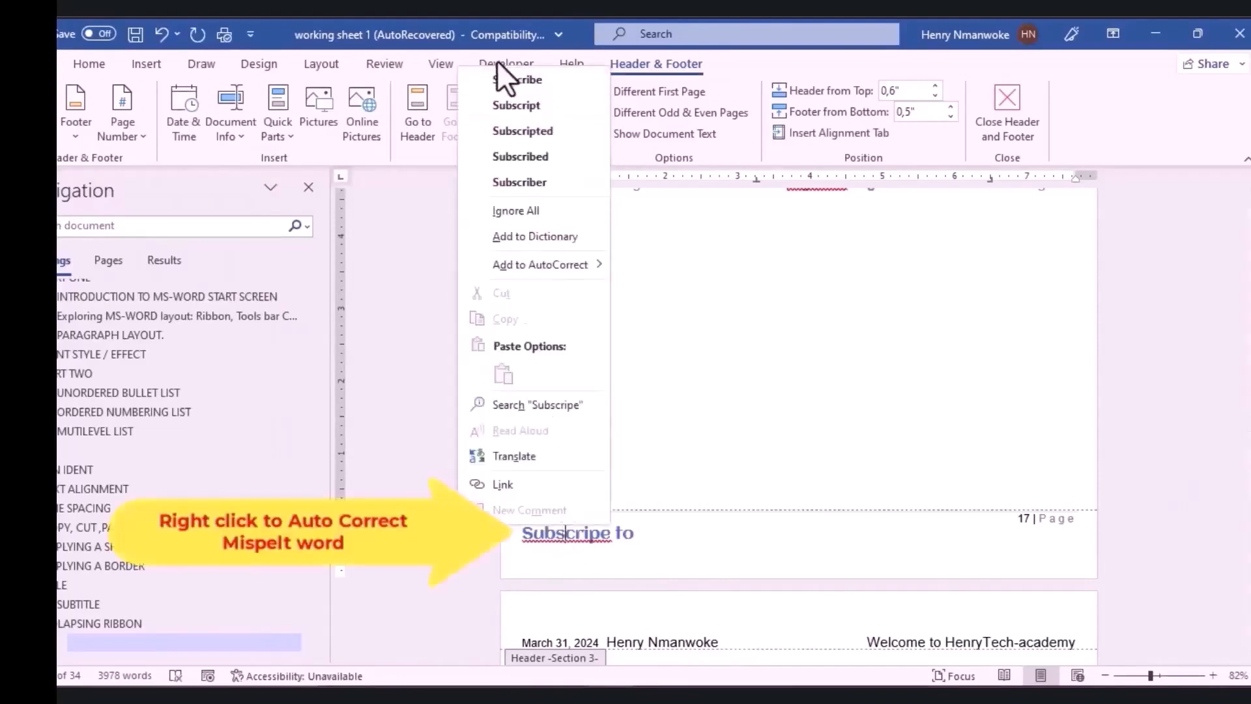
pyautogui.click(499, 78)
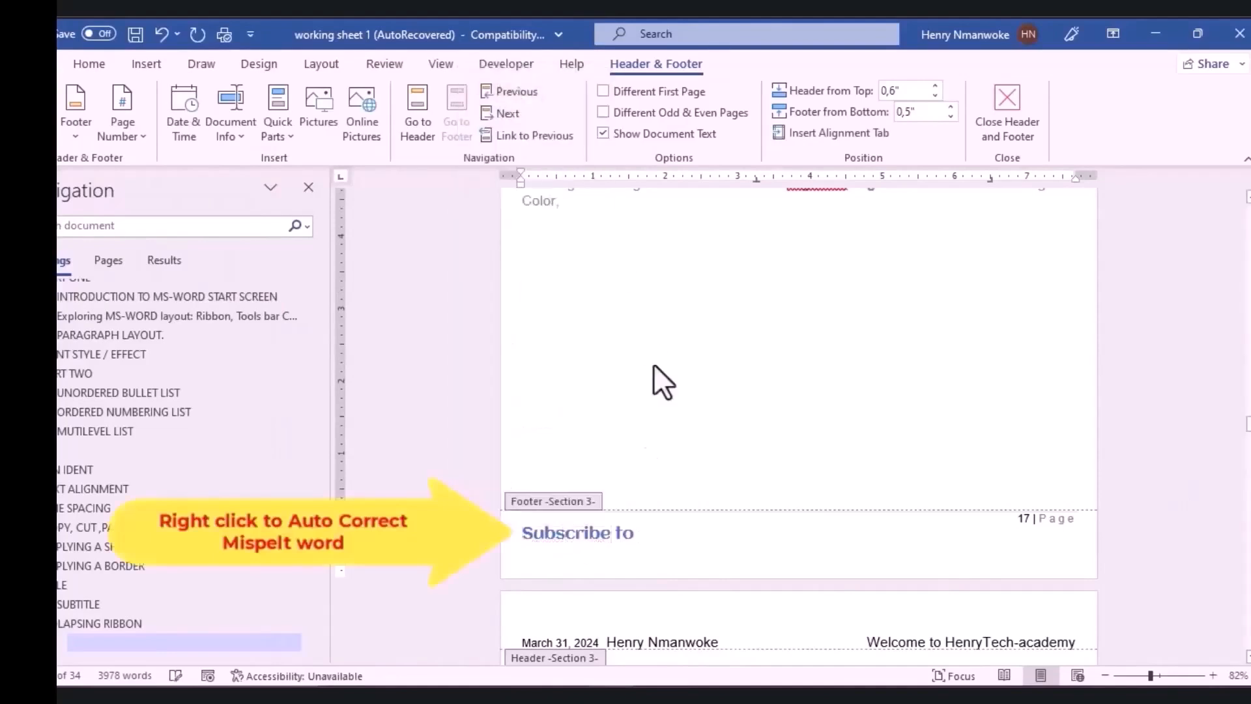
# Complete the footer line so it reads "Subscribe to my channel to view more content".
pyautogui.click(650, 543)
pyautogui.write('my chann')
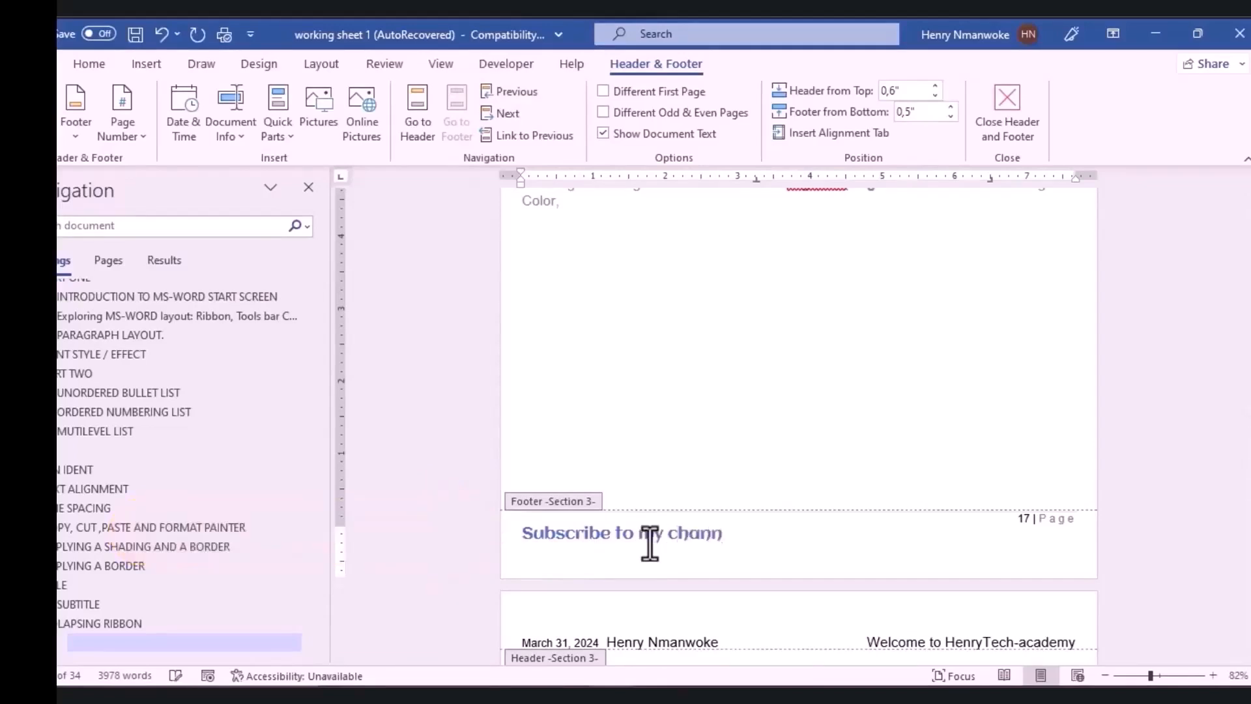
pyautogui.write('el to view more')
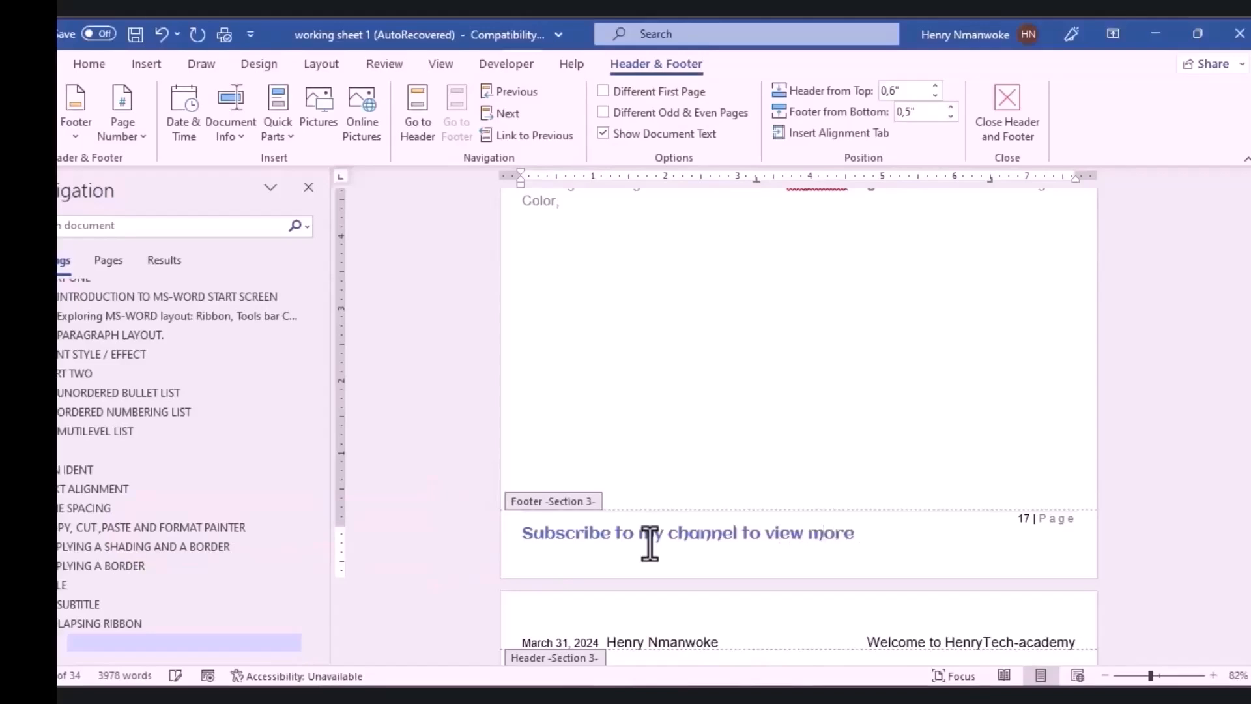
pyautogui.write(' content')
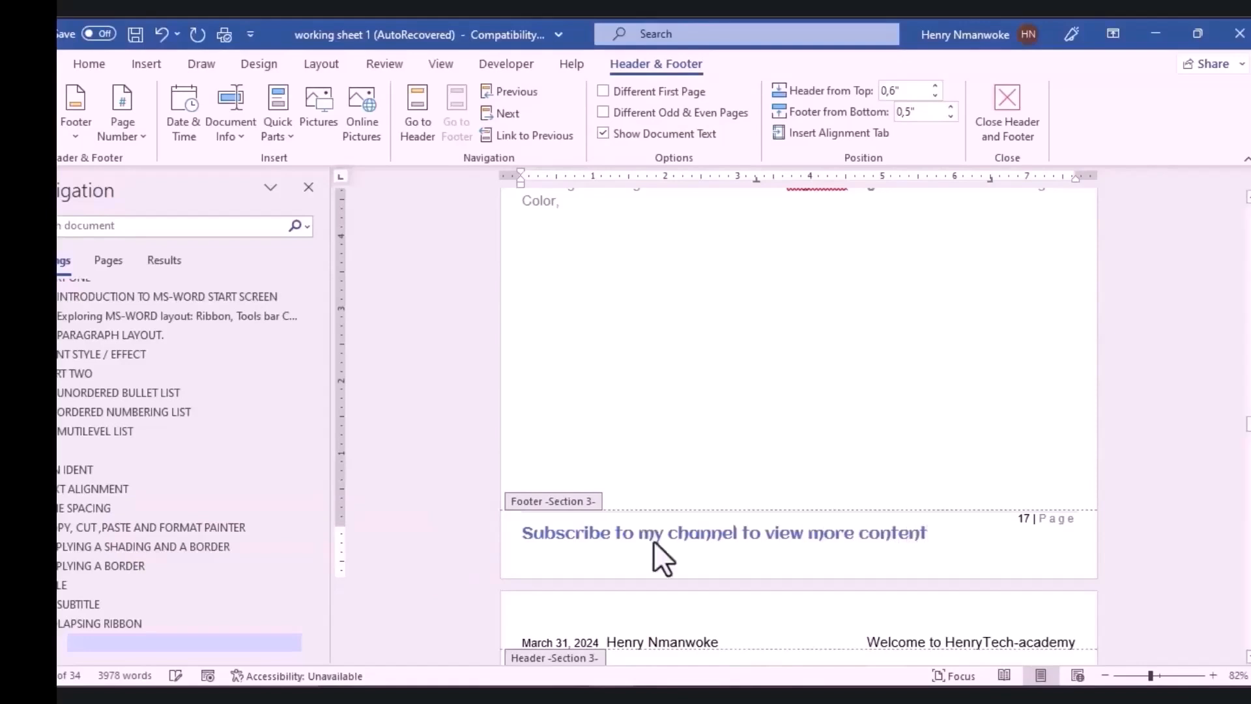
# Color the footer's subscribe line black and remove the stray word "my" beside the page number.
pyautogui.moveTo(549, 518); pyautogui.dragTo(882, 562)
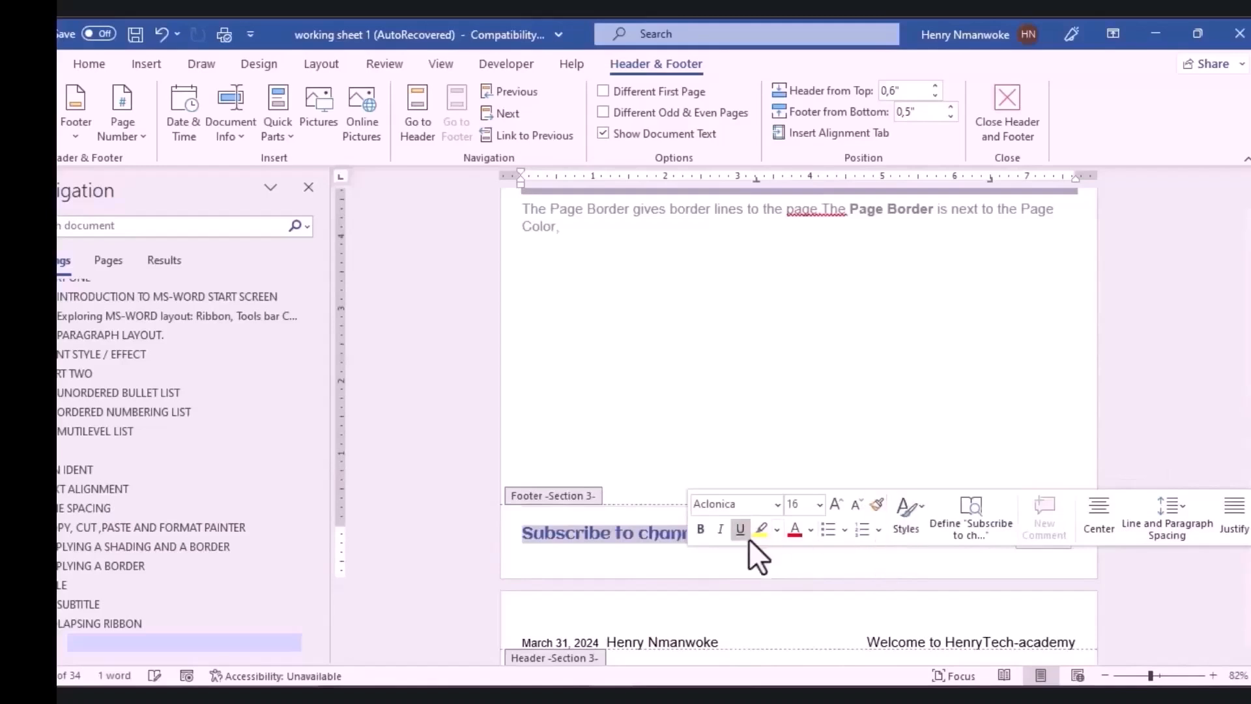
pyautogui.click(809, 528)
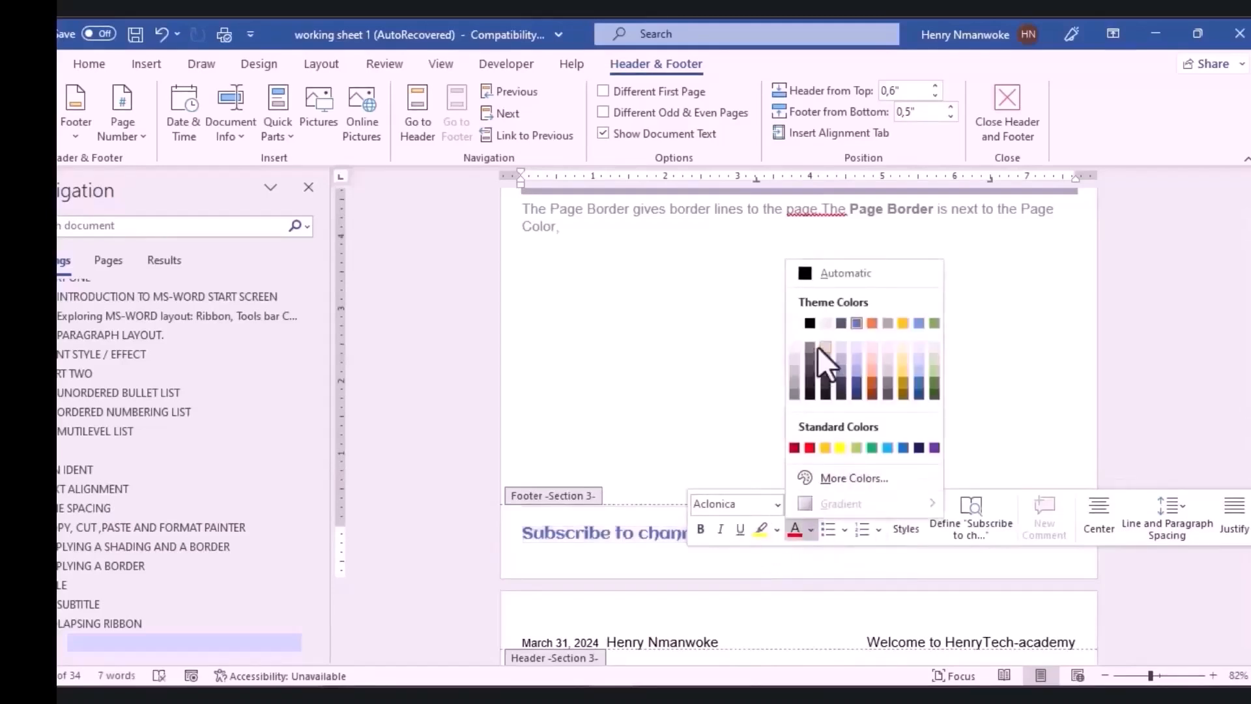
pyautogui.click(808, 323)
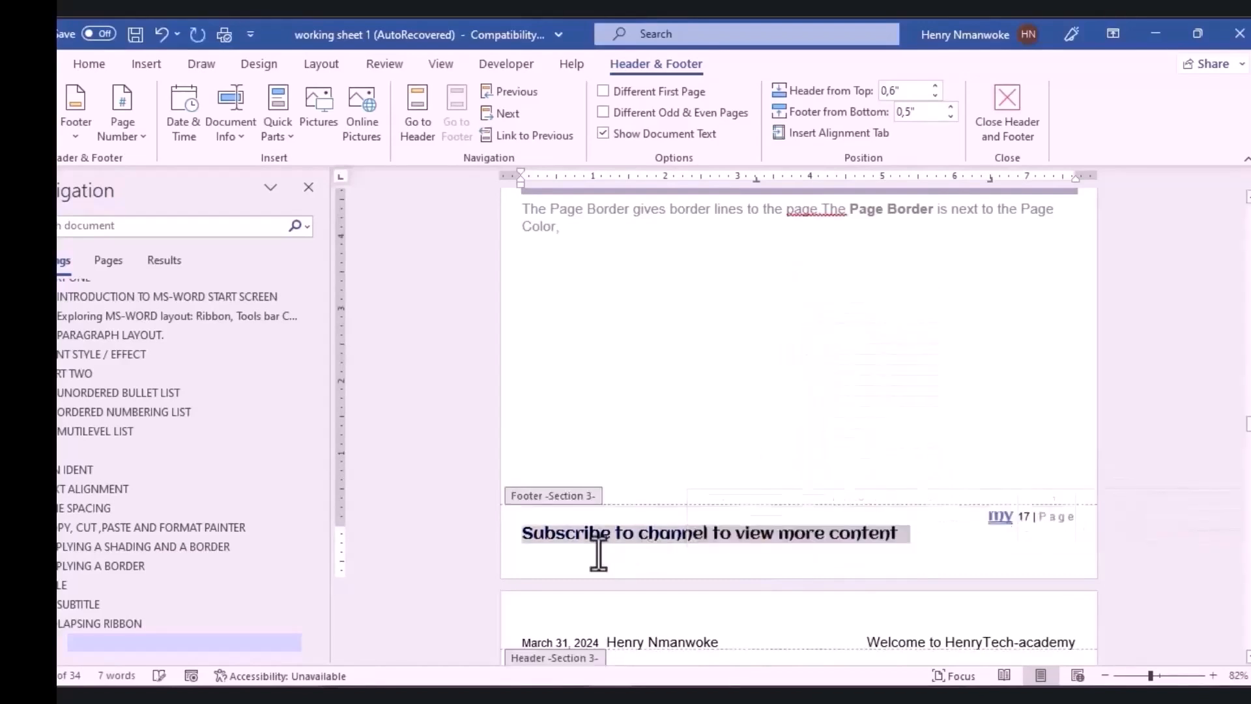
pyautogui.click(736, 548)
pyautogui.doubleClick(1013, 519)
pyautogui.click(1010, 521)
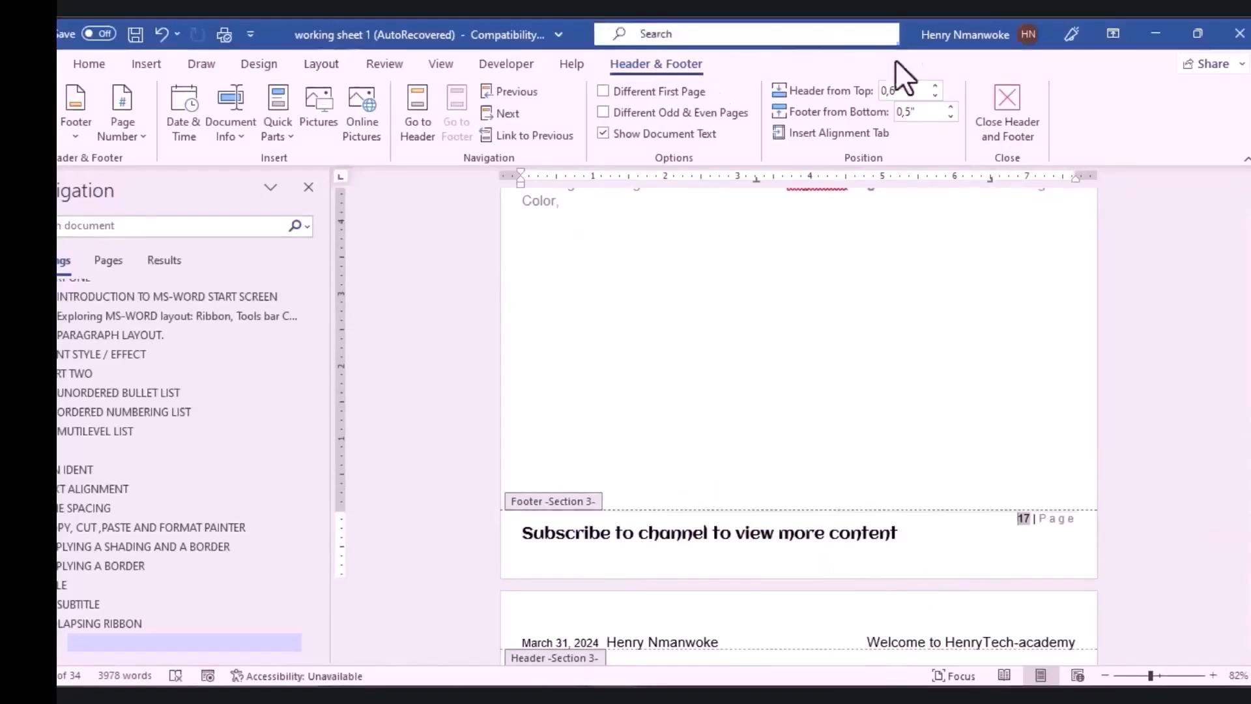
# Set the footer's distance from the bottom of the page to 0,7" and finish editing the footer.
pyautogui.click(952, 106)
pyautogui.click(952, 107)
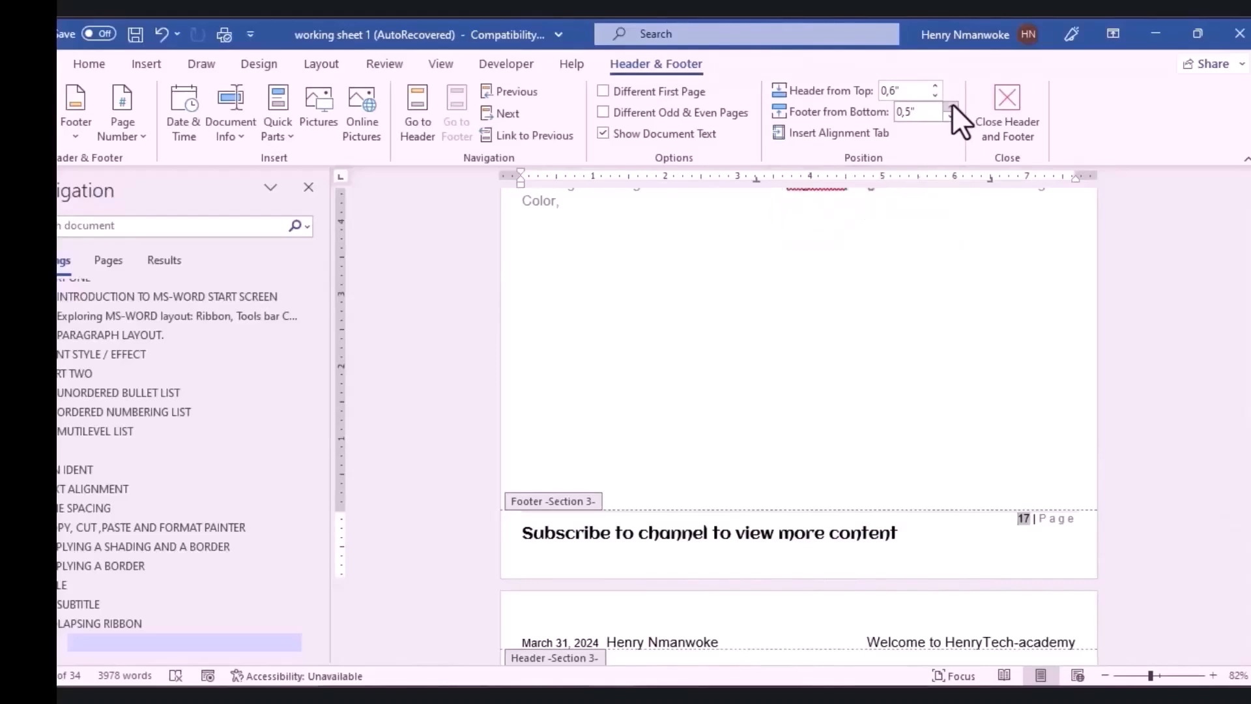
pyautogui.click(951, 106)
pyautogui.click(952, 106)
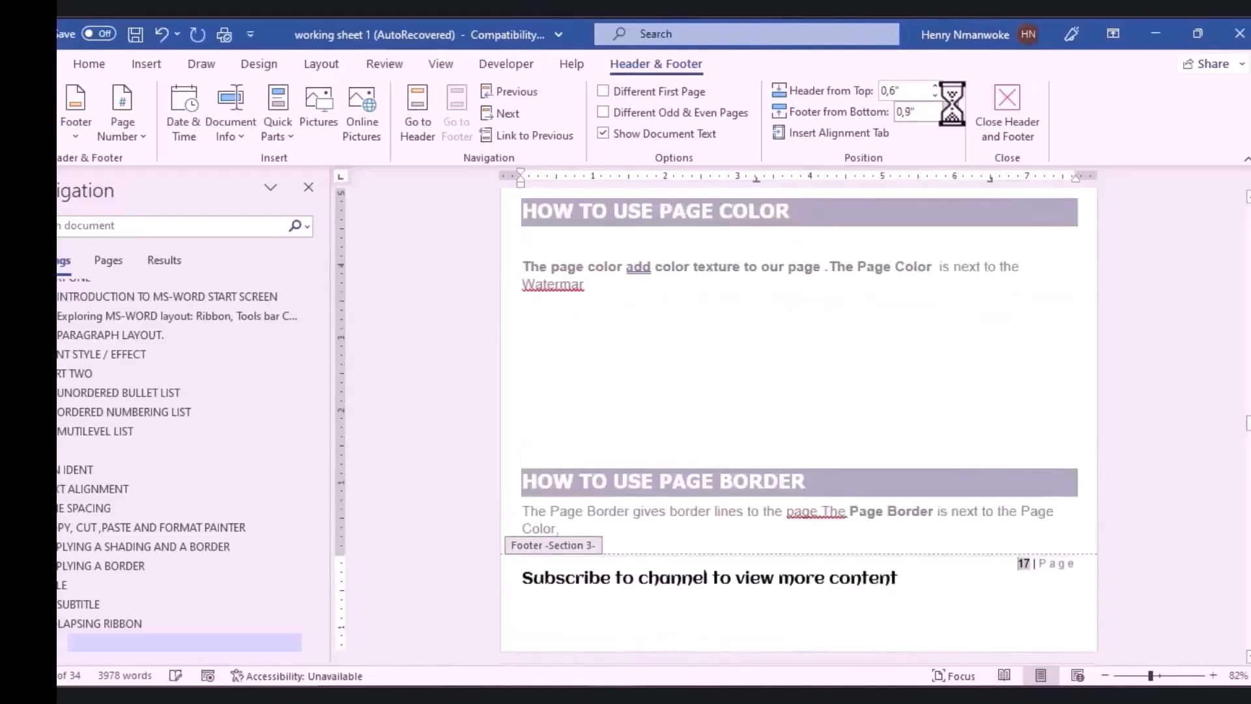
pyautogui.click(951, 117)
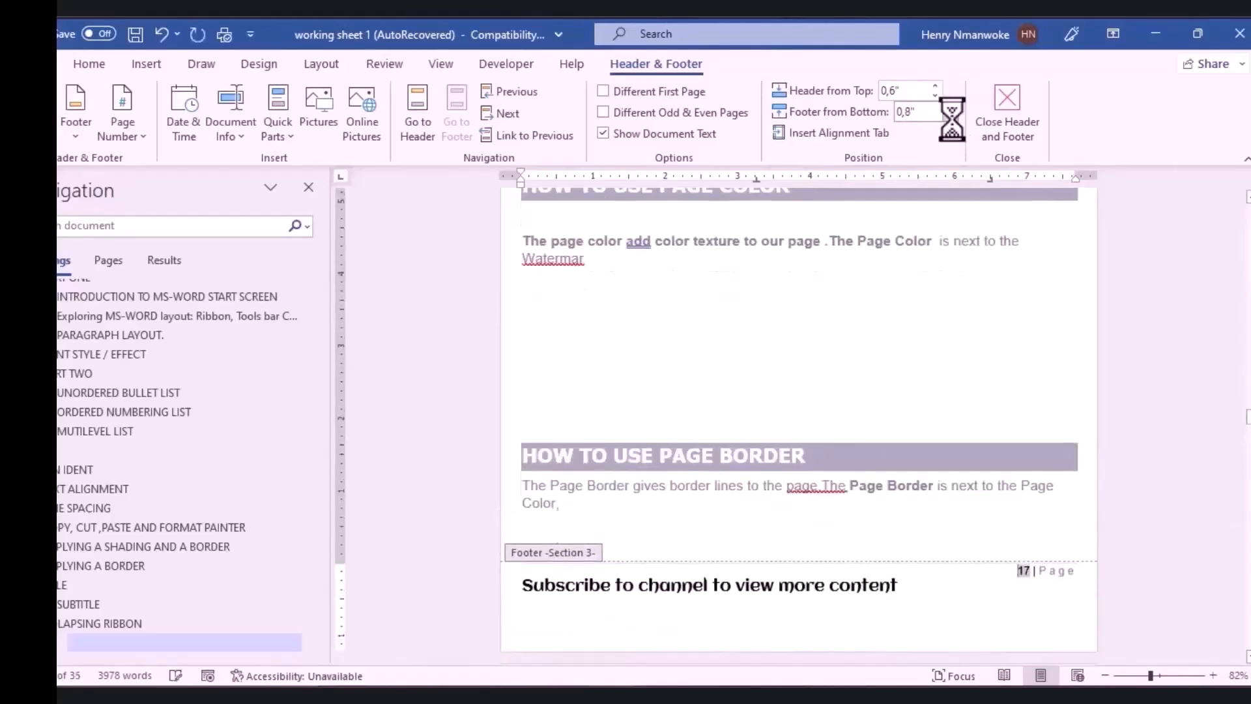
pyautogui.click(951, 117)
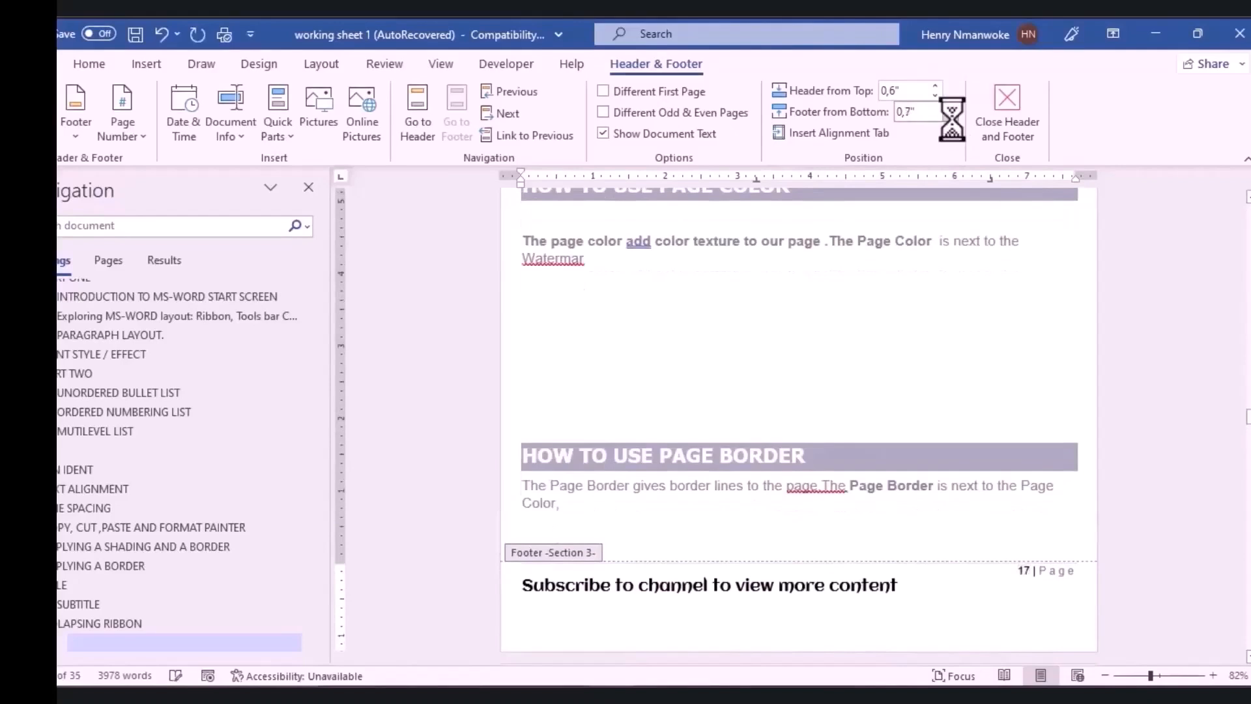
pyautogui.click(1004, 112)
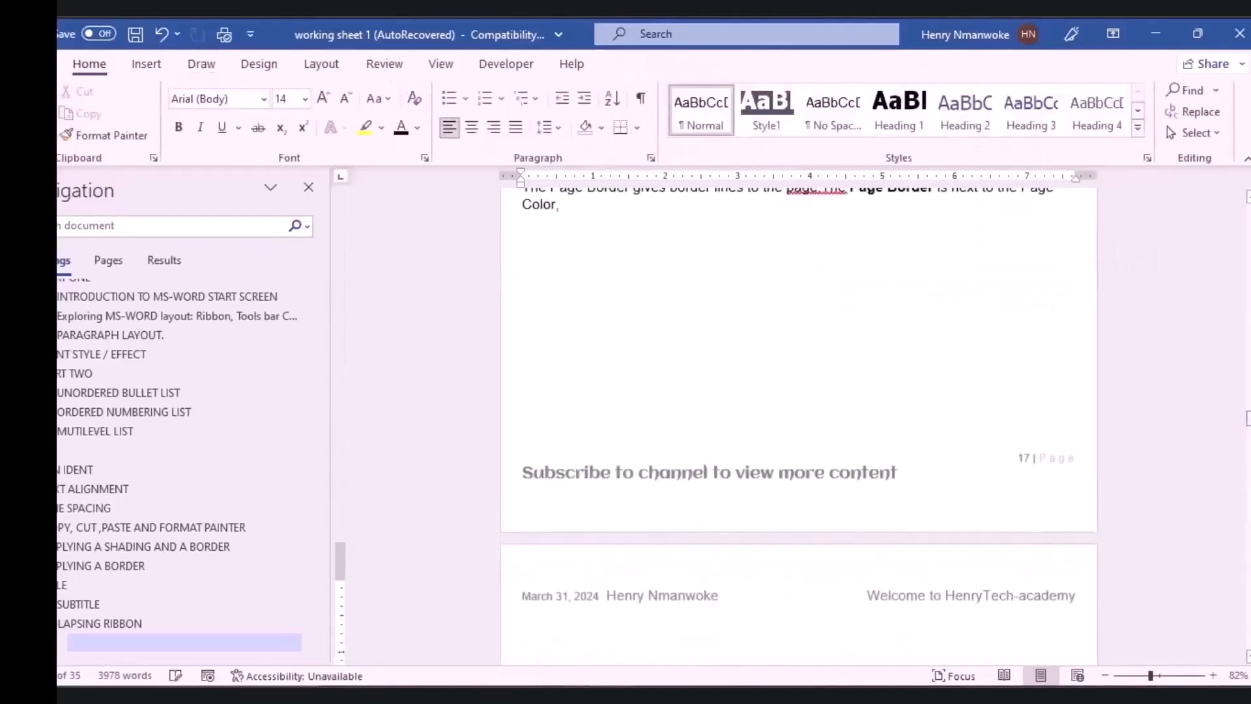
# Delete the extra blank lines above the THE HEADING title so it moves up toward the page header.
pyautogui.moveTo(1248, 417); pyautogui.dragTo(1248, 420)
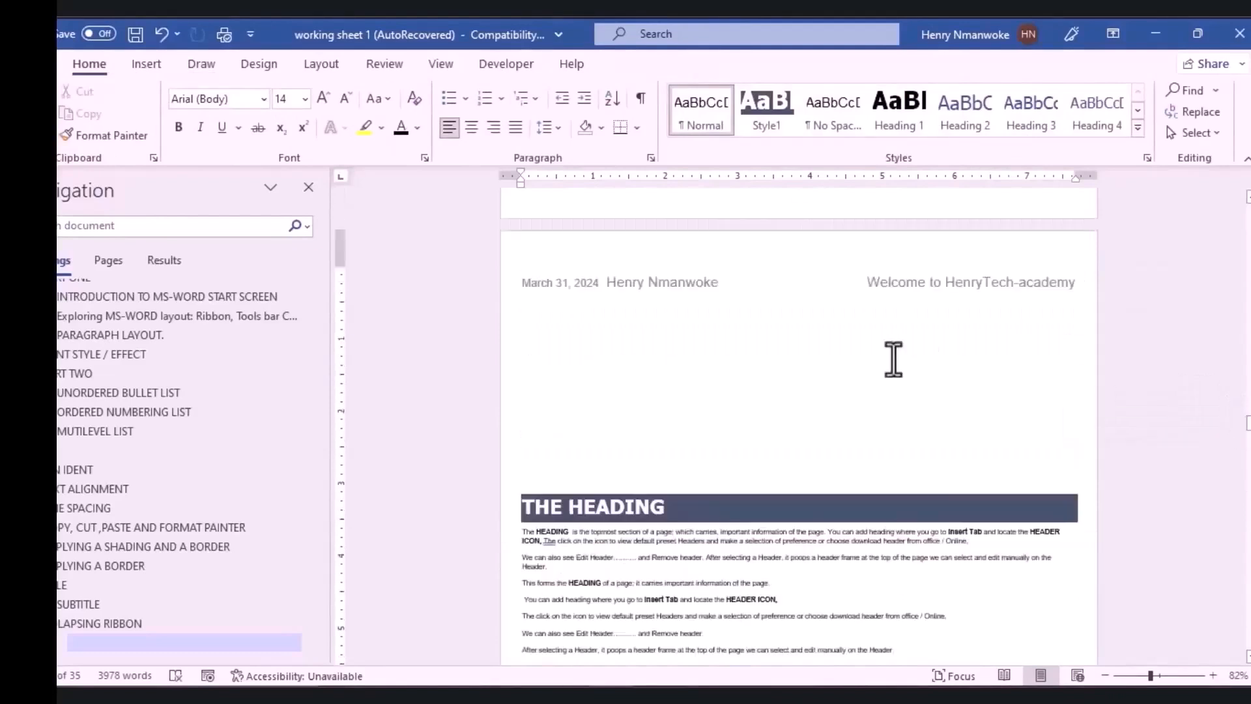
pyautogui.press('BackSpace')
pyautogui.press('BackSpace')
pyautogui.press('BackSpace')
pyautogui.press('BackSpace')
pyautogui.press('BackSpace')
pyautogui.press('BackSpace')
pyautogui.press('BackSpace')
pyautogui.press('BackSpace')
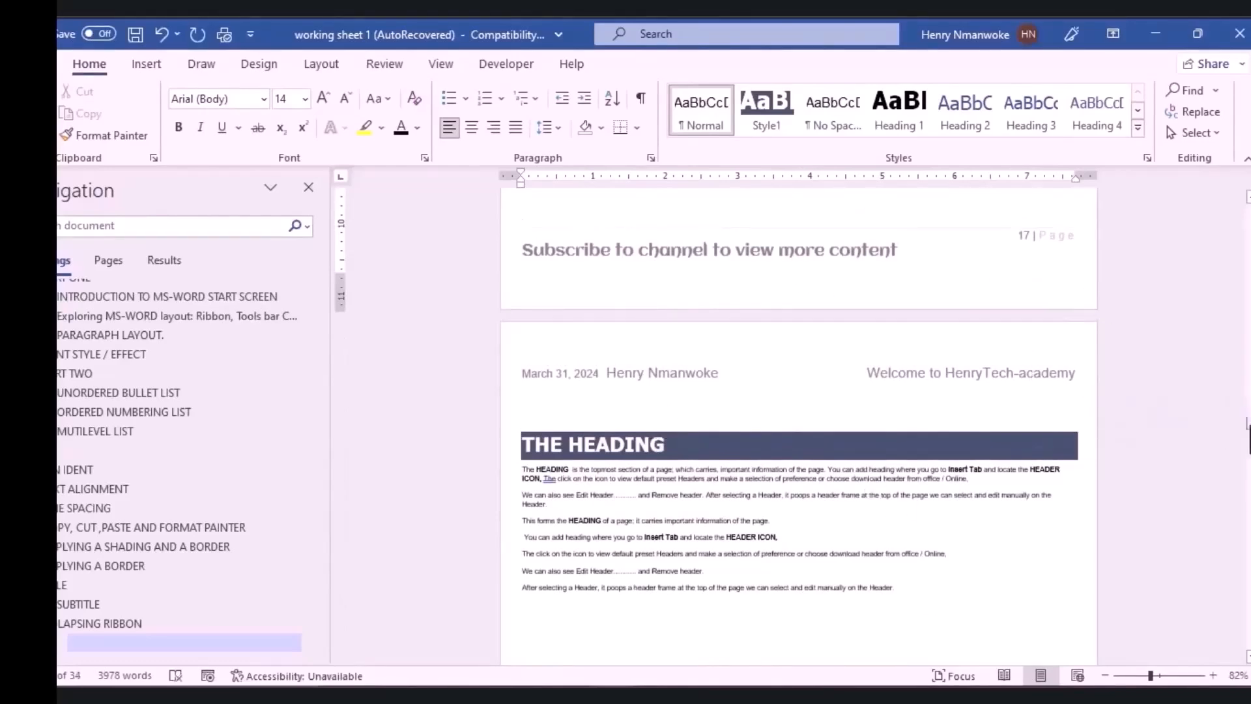
# Go to the AUTO-CORRECT page of the document and open the AutoCorrect options within Word's proofing settings.
pyautogui.moveTo(1247, 410); pyautogui.dragTo(1247, 427)
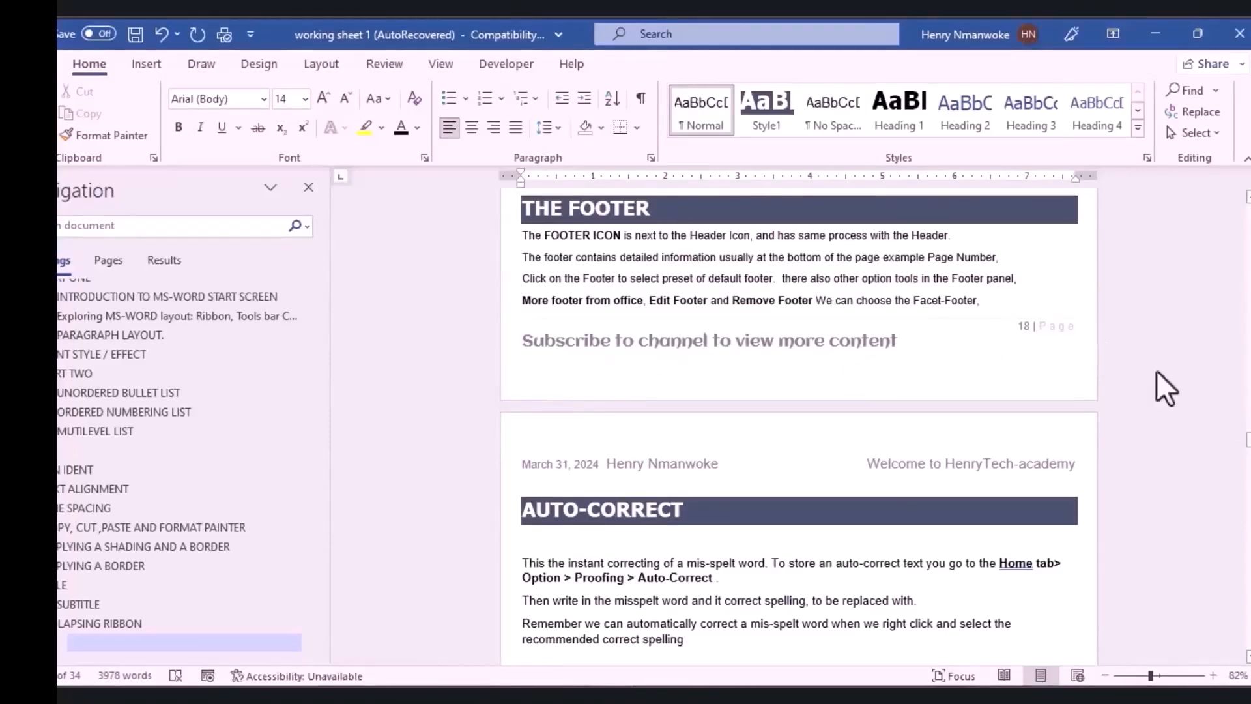
pyautogui.moveTo(1248, 439); pyautogui.dragTo(1248, 441)
pyautogui.moveTo(1248, 450); pyautogui.dragTo(1248, 459)
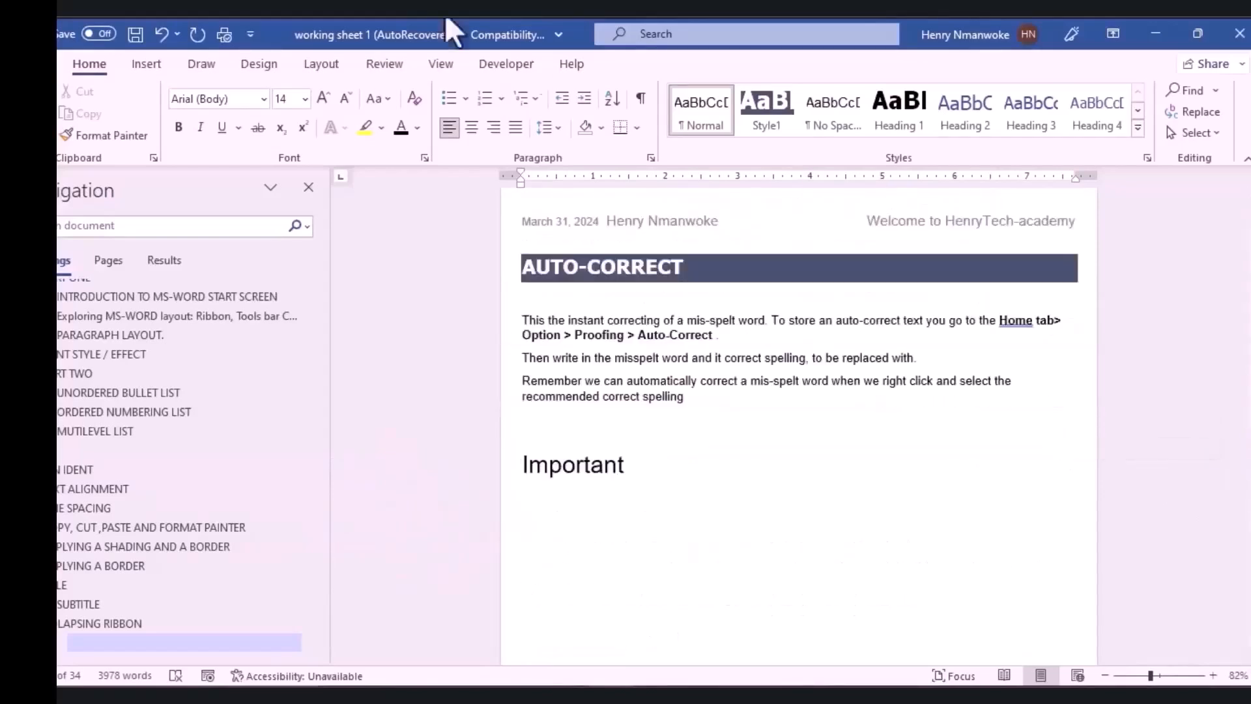
pyautogui.click(57, 63)
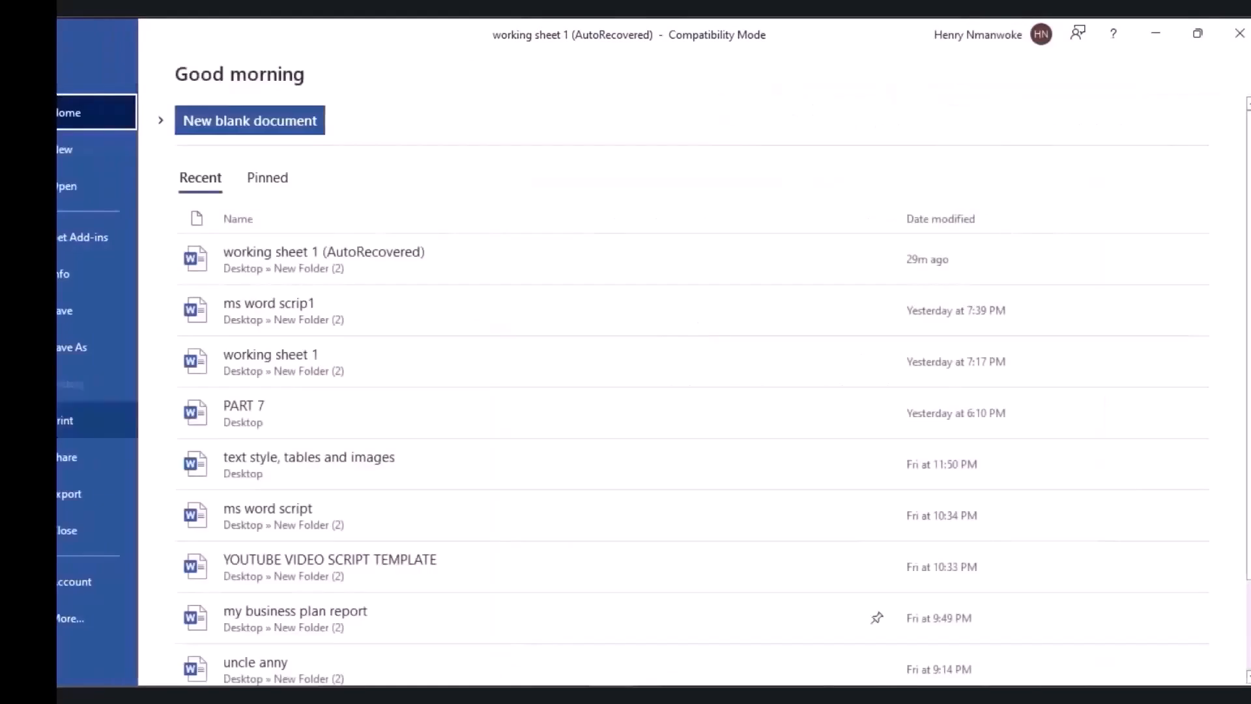
pyautogui.click(66, 615)
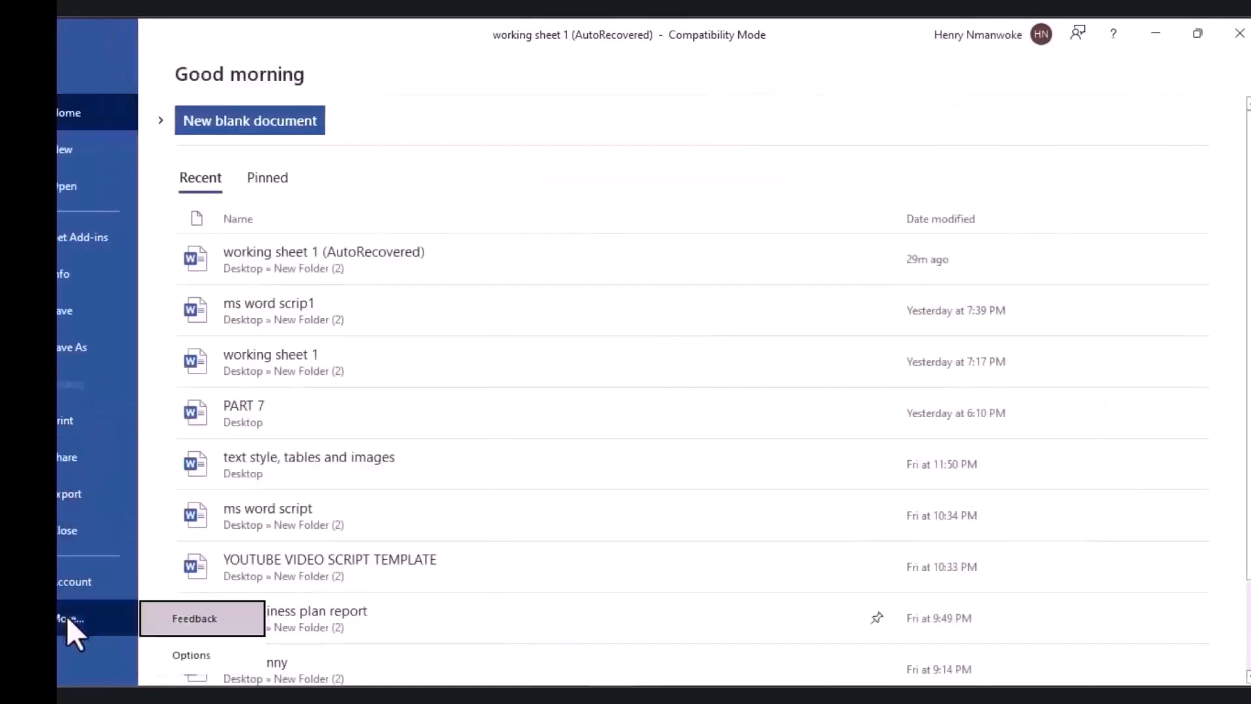
pyautogui.click(198, 649)
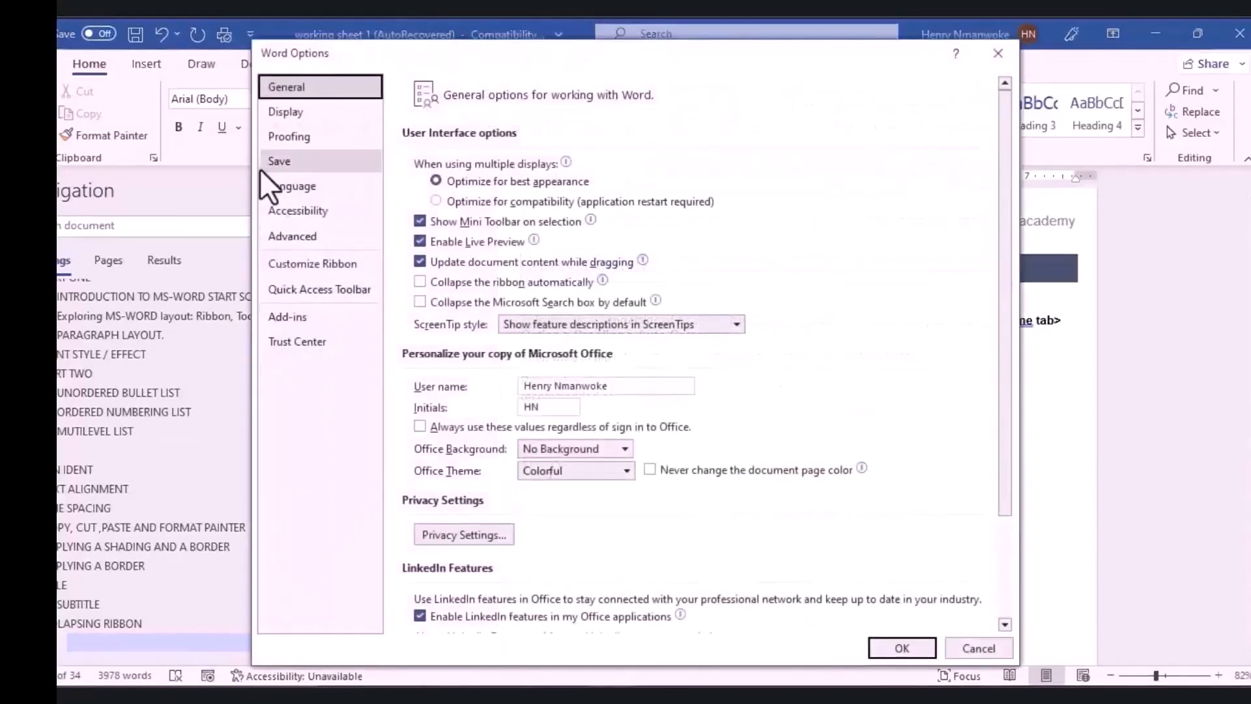
pyautogui.click(275, 143)
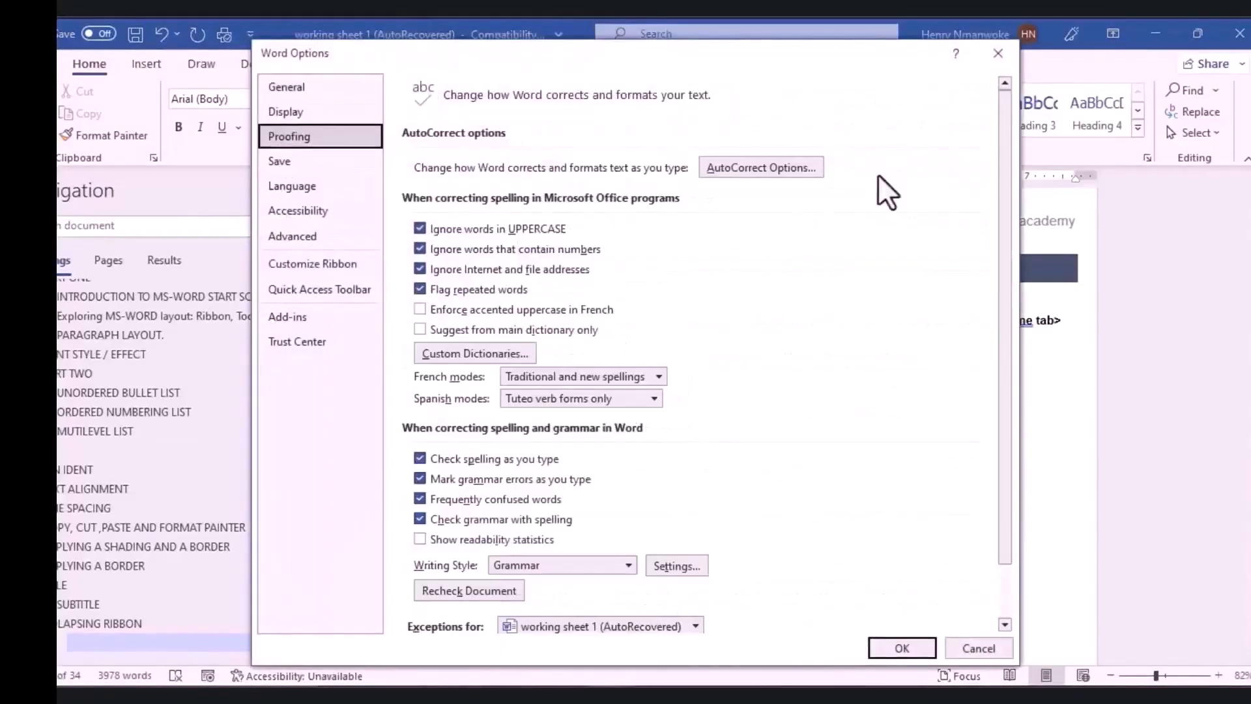
pyautogui.click(796, 168)
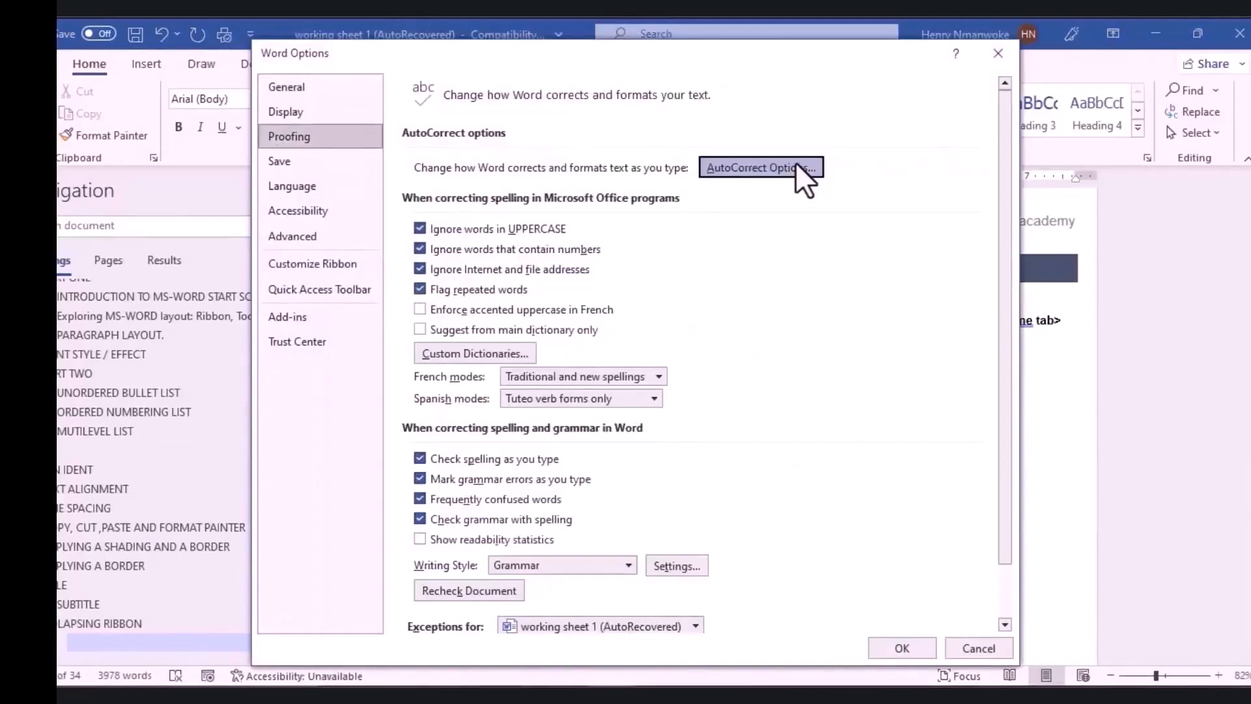
pyautogui.click(796, 164)
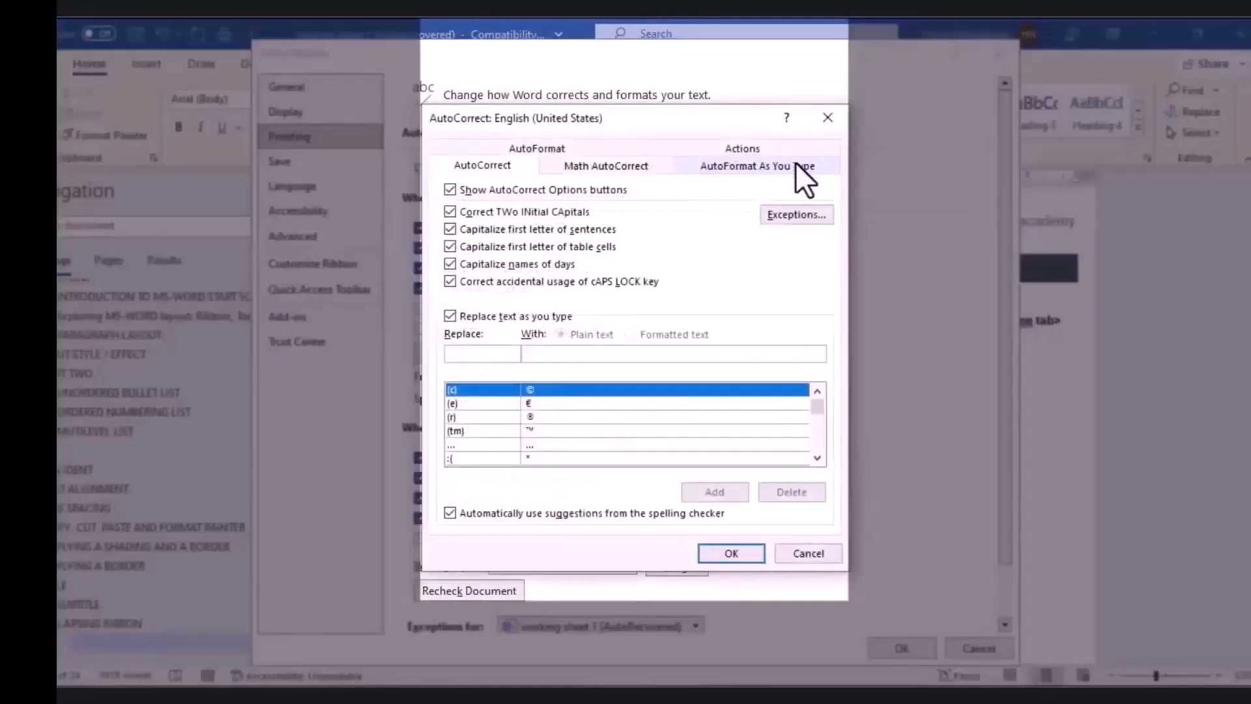
# Add an AutoCorrect entry that replaces "htech-academy" with "HenryTech-academy" and confirm the Word options.
pyautogui.write('Htech')
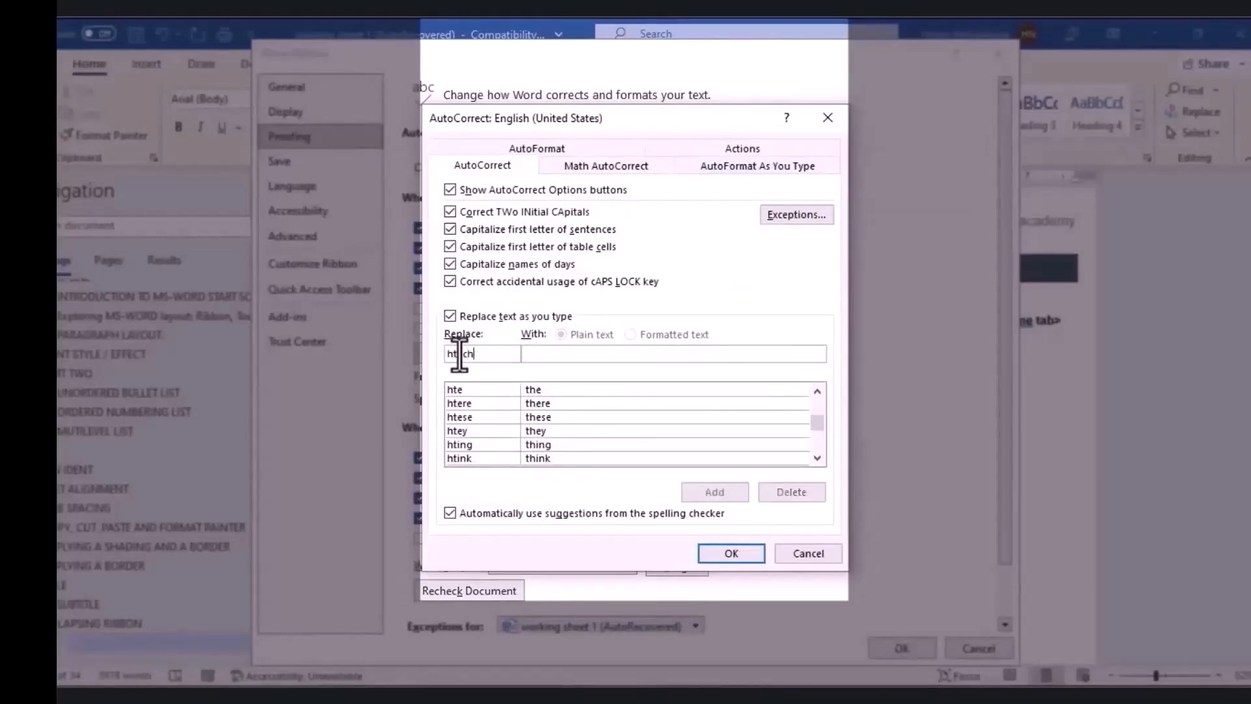
pyautogui.write('-acq')
pyautogui.press('BackSpace')
pyautogui.write('ademy')
pyautogui.click(538, 362)
pyautogui.write('Henry')
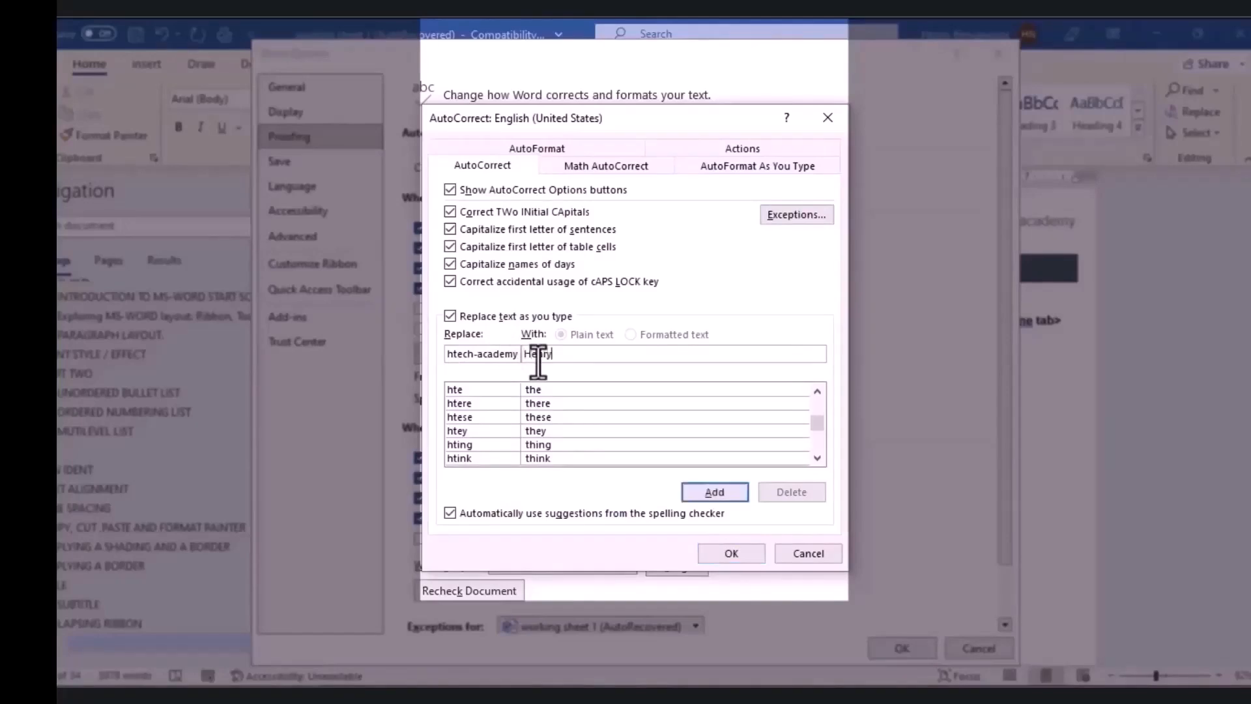
pyautogui.write('Tech')
pyautogui.write('-academy')
pyautogui.click(694, 500)
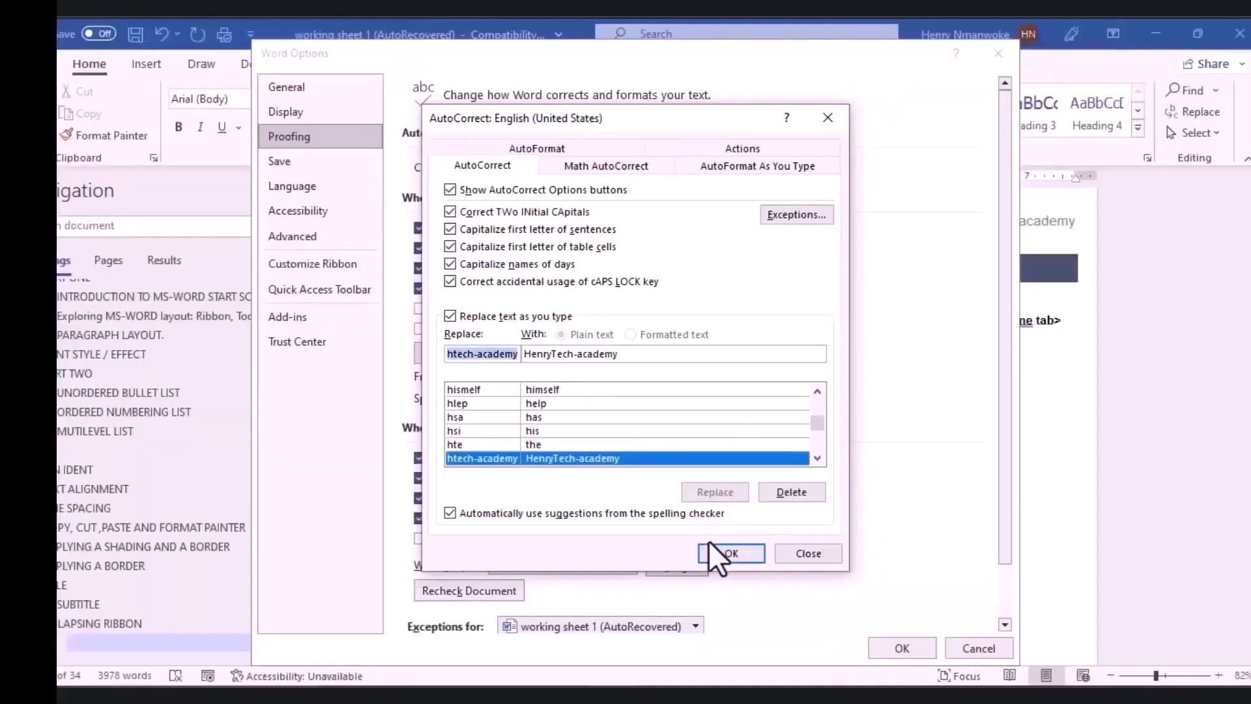
pyautogui.click(711, 554)
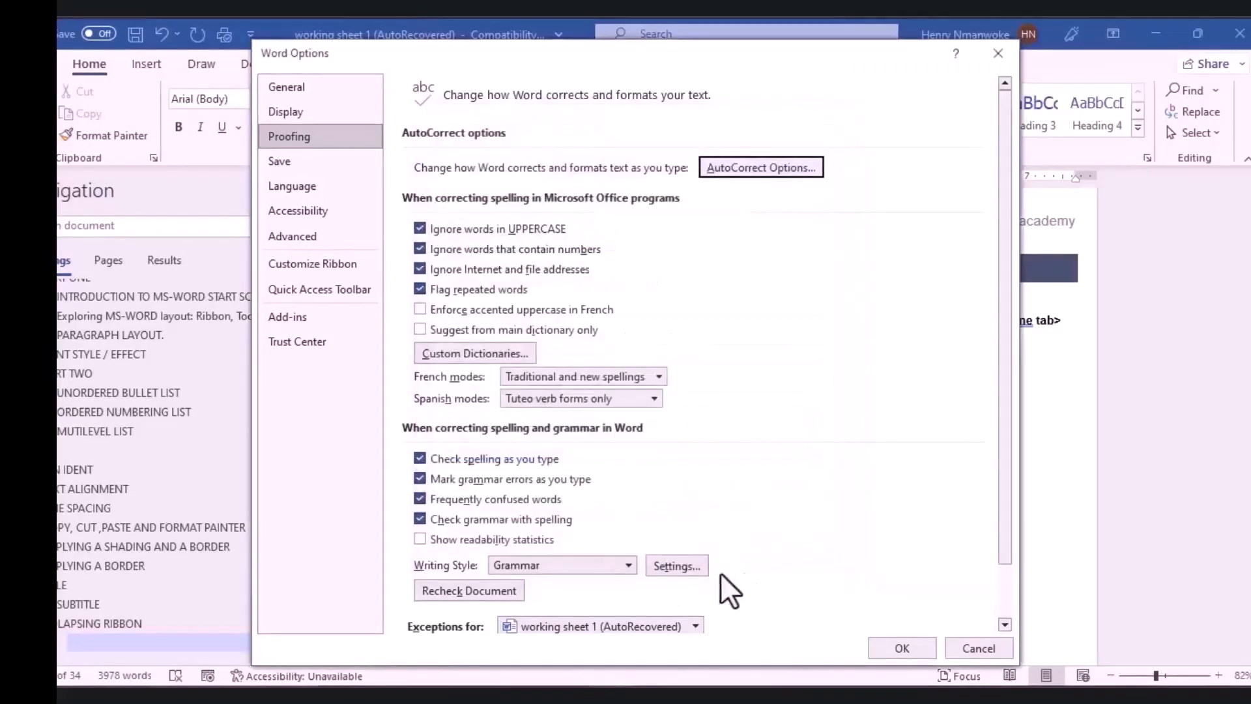
pyautogui.click(912, 649)
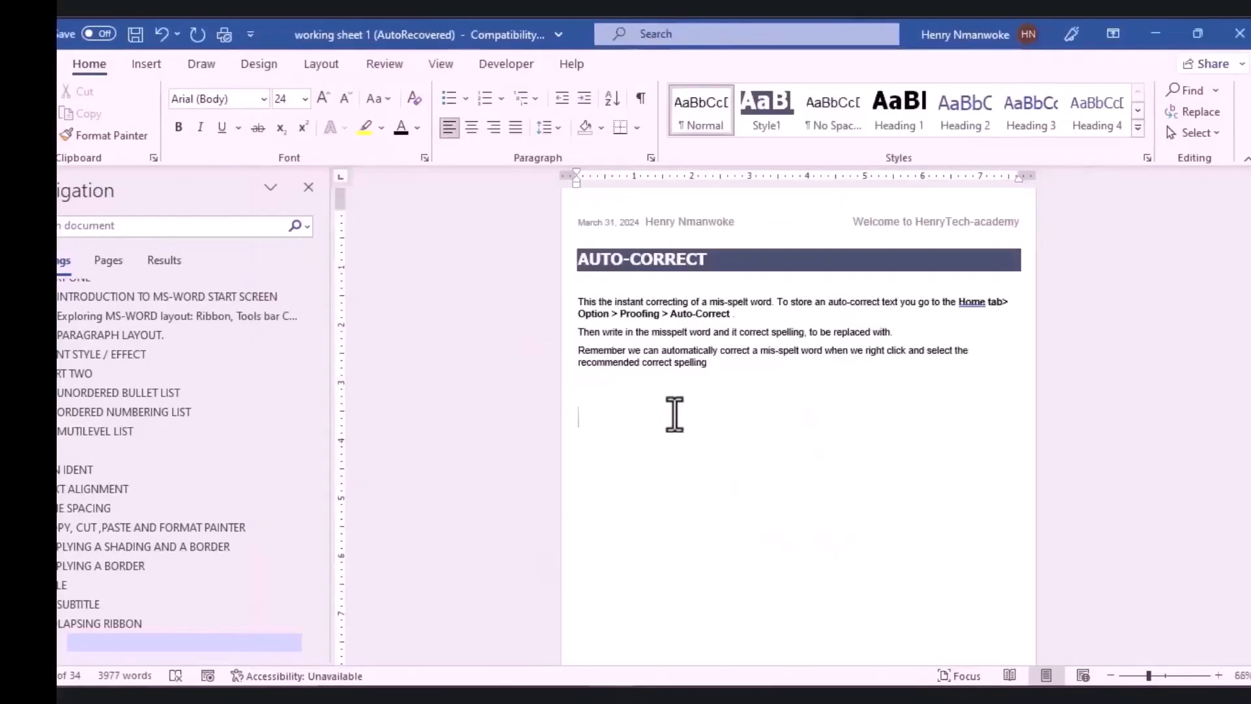
# Write the misspelt word "Famly" below the AUTO-CORRECT text and correct it with the suggested spelling "Family".
pyautogui.write('Famli')
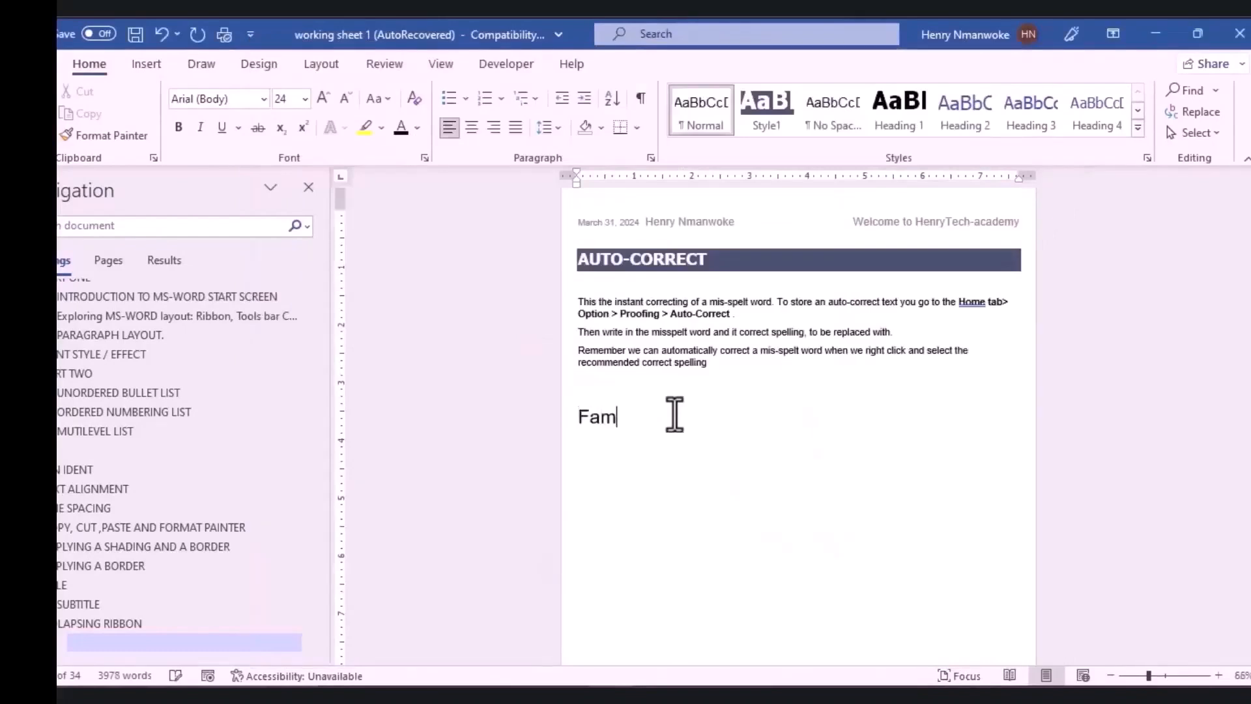
pyautogui.press('BackSpace')
pyautogui.press('BackSpace')
pyautogui.write('ly')
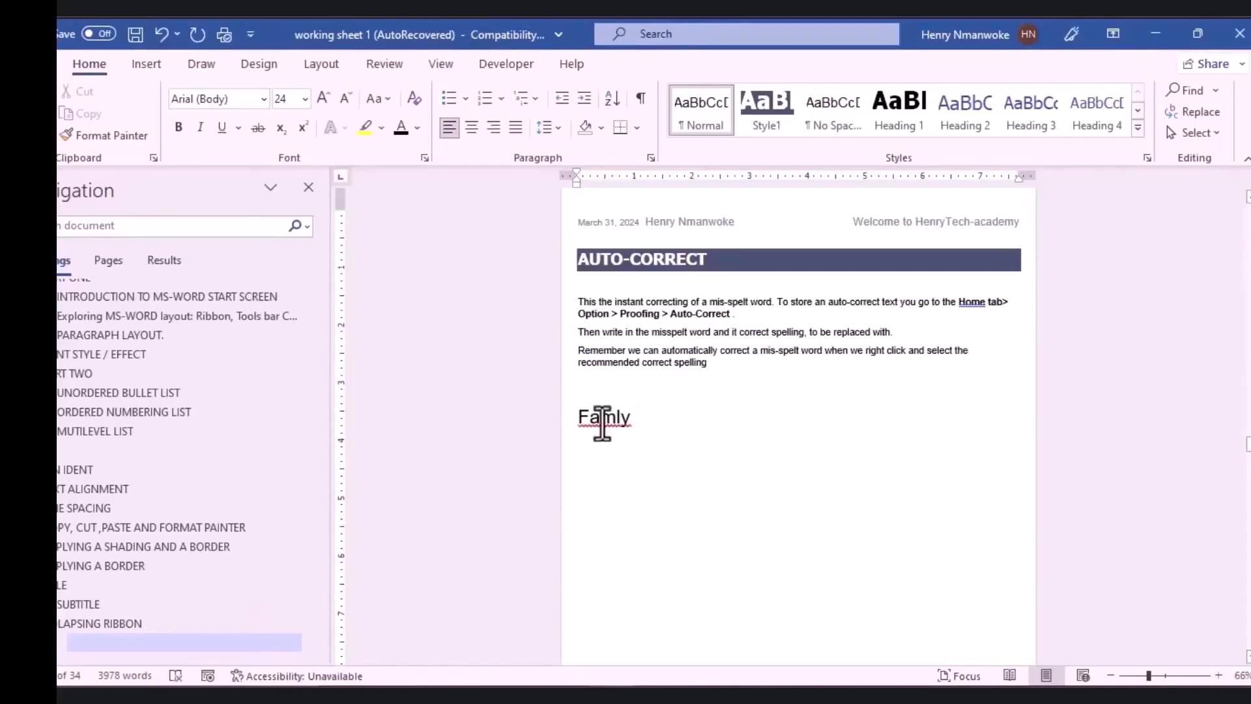
pyautogui.doubleClick(602, 424)
pyautogui.click(601, 422)
pyautogui.rightClick(602, 423)
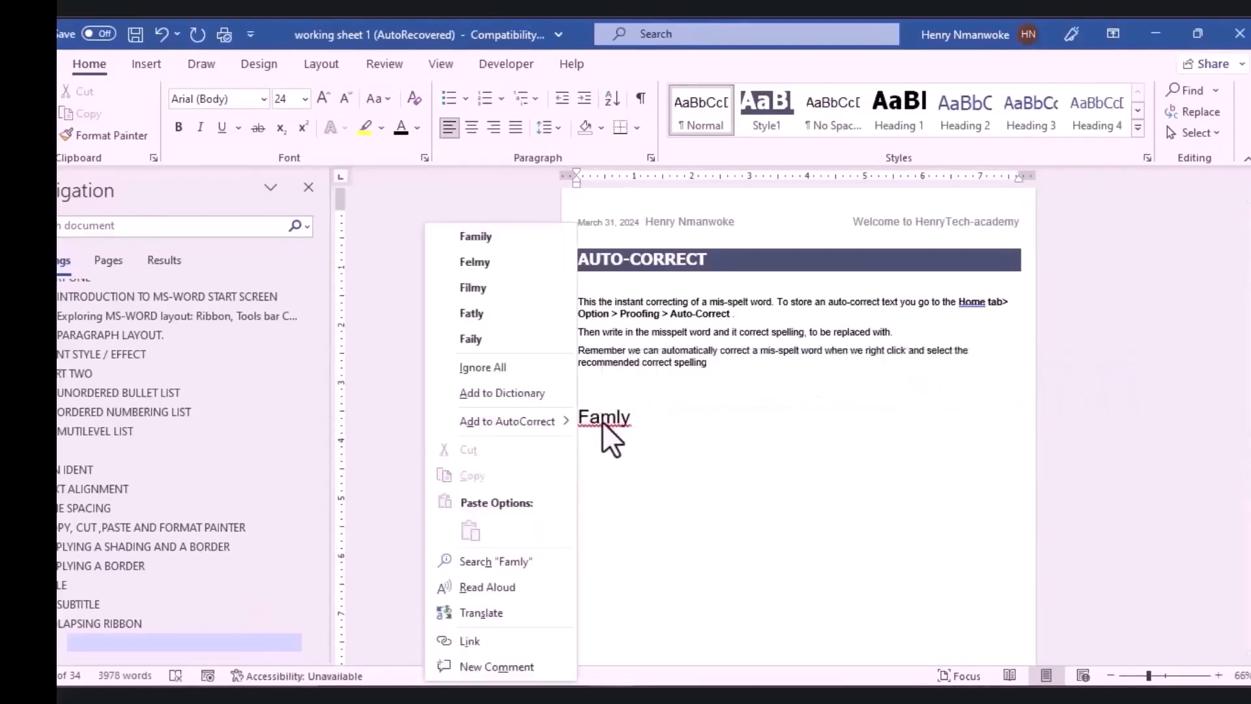
pyautogui.click(534, 241)
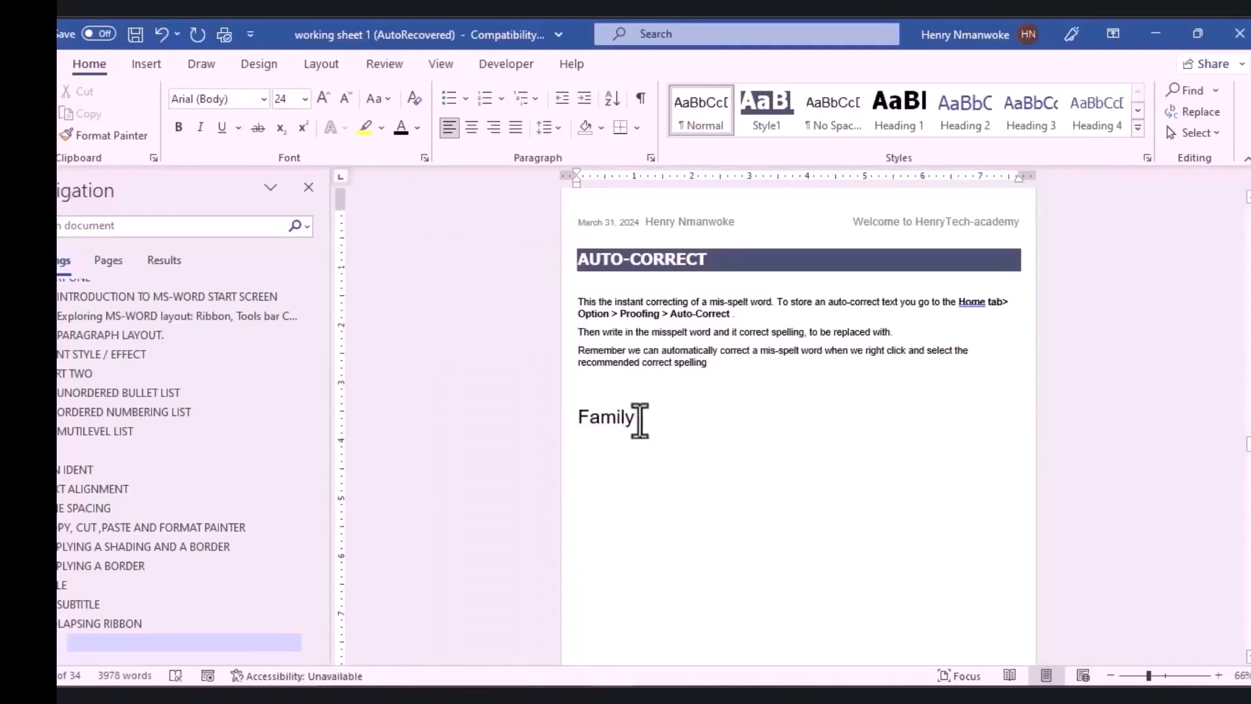
# Add the misspelt word "Channl" on the line below "Family" and correct it with the suggestion "Channel".
pyautogui.press('Return')
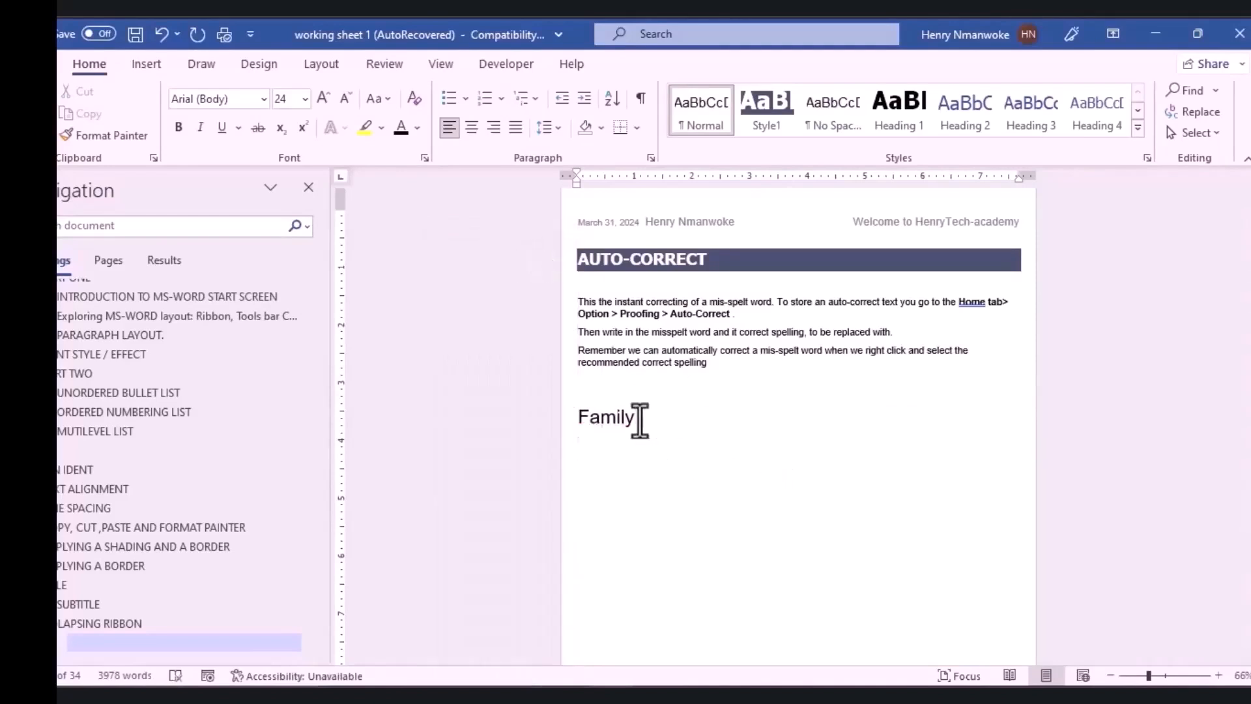
pyautogui.write('Chan')
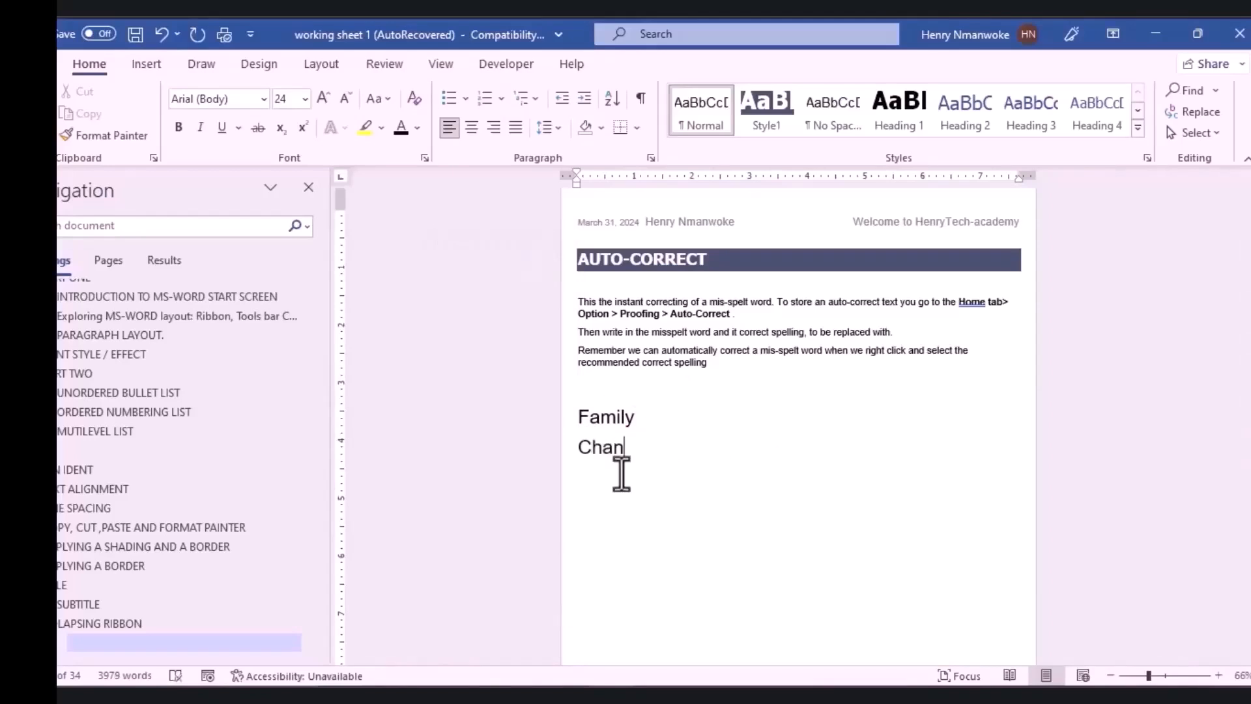
pyautogui.write('n')
pyautogui.press('BackSpace')
pyautogui.write('nl')
pyautogui.press('Return')
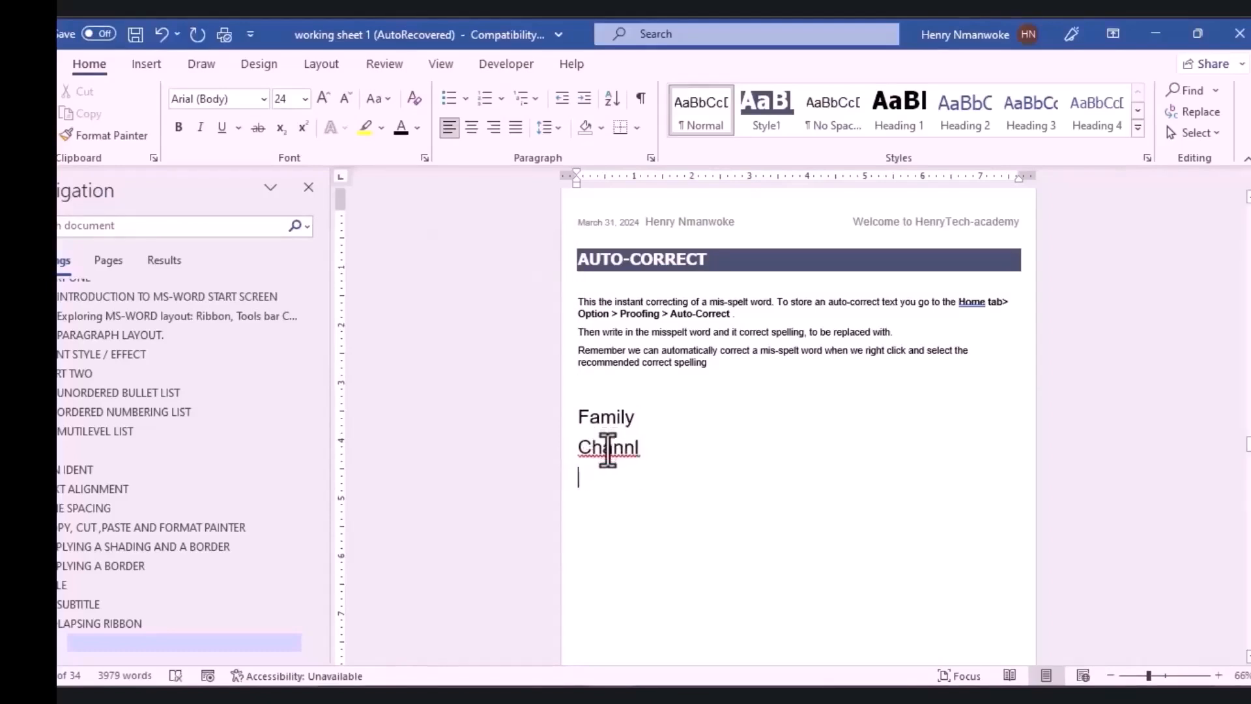
pyautogui.rightClick(607, 449)
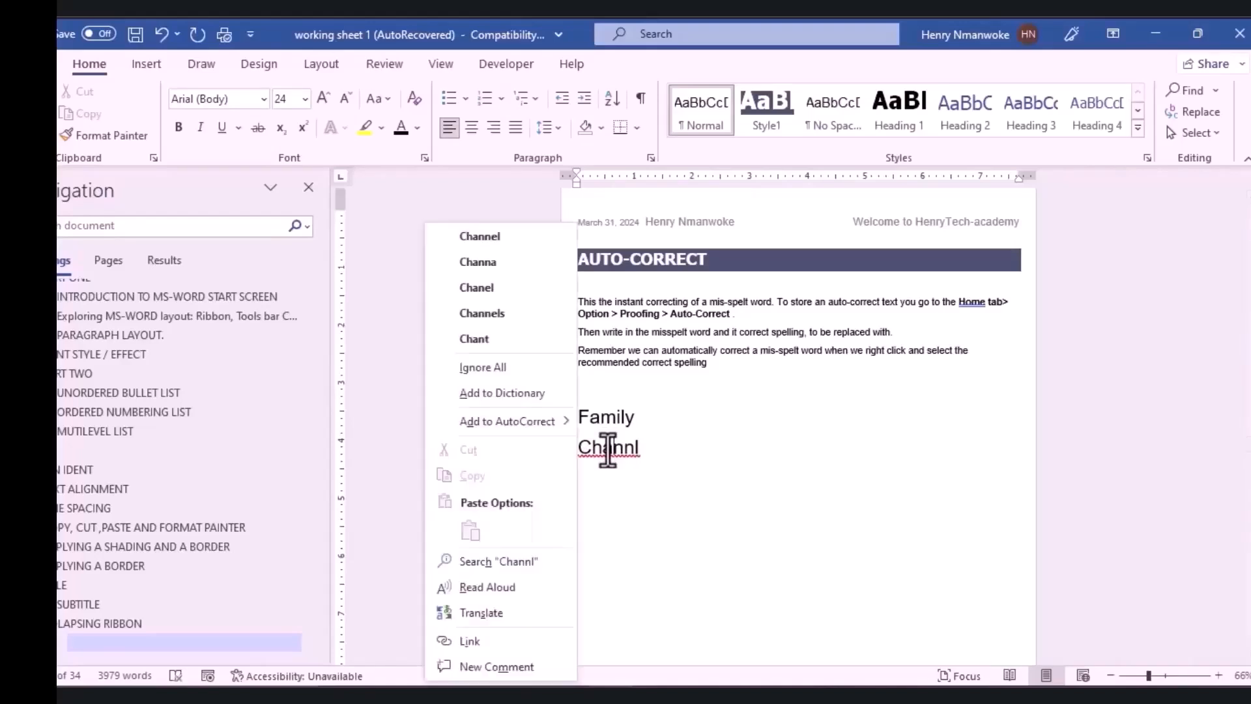
pyautogui.click(504, 241)
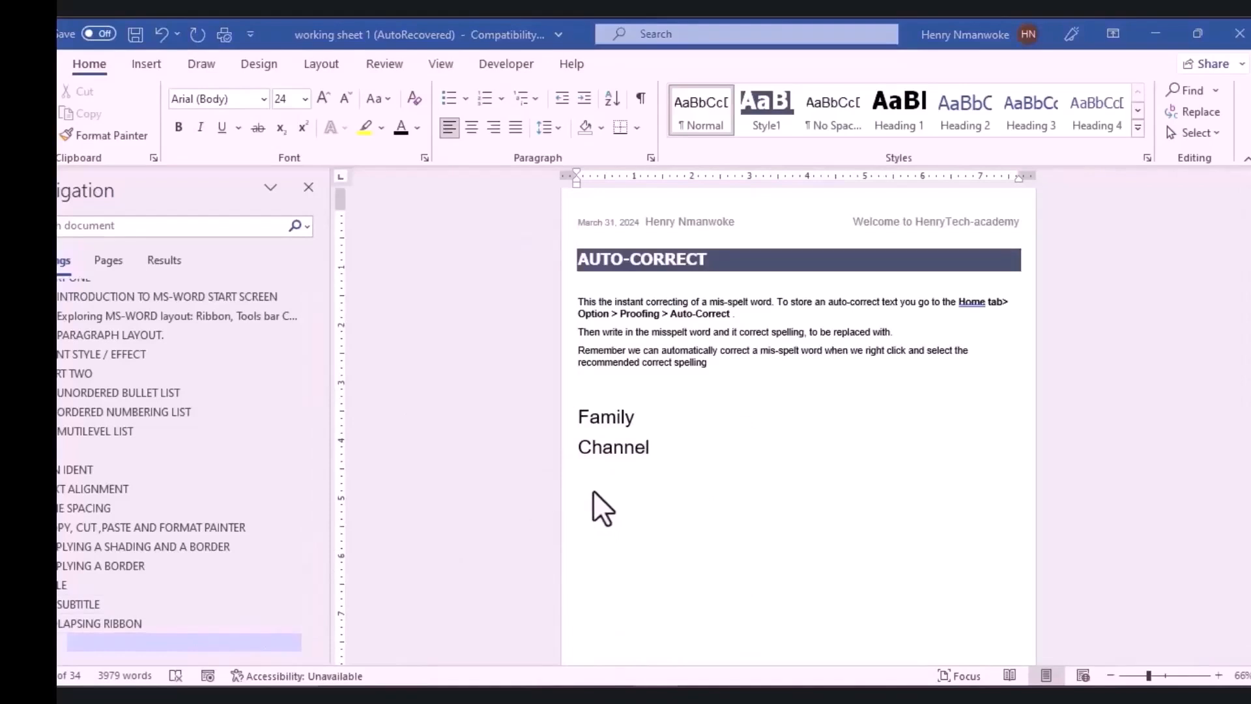
# Enter "htech-academy" on the line below "Channel" to trigger its stored AutoCorrect replacement.
pyautogui.click(603, 508)
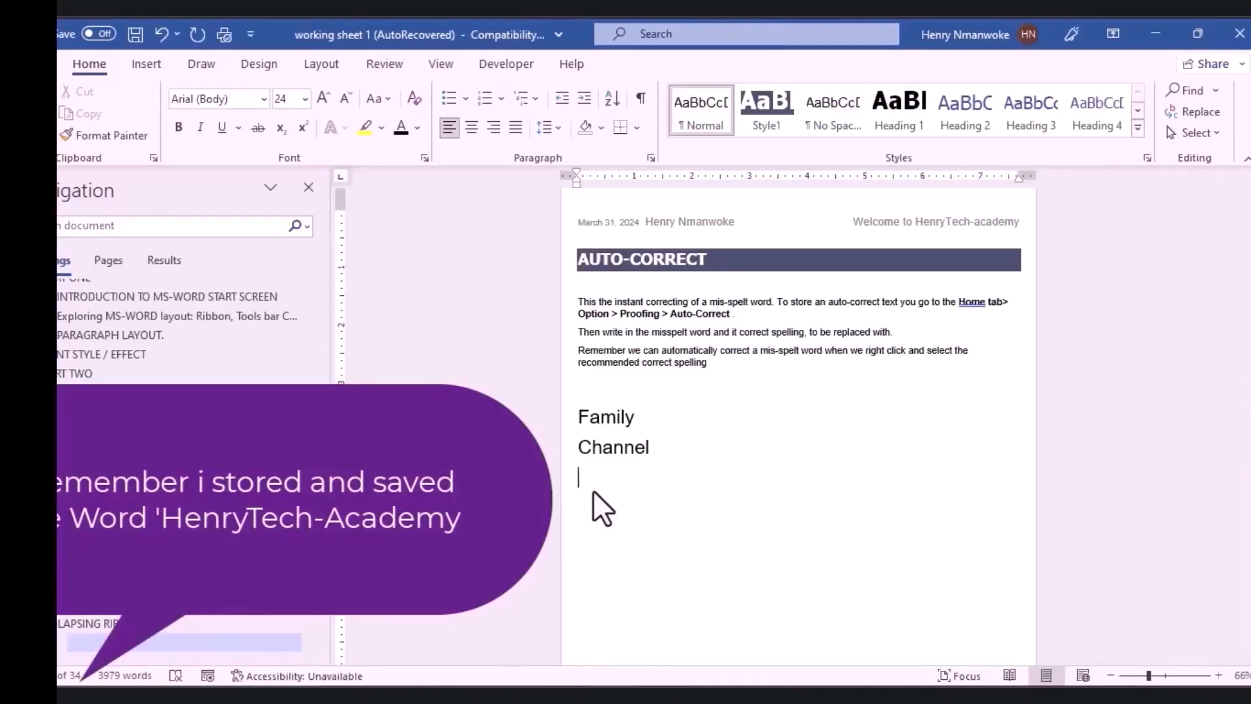
pyautogui.write('htech-aca')
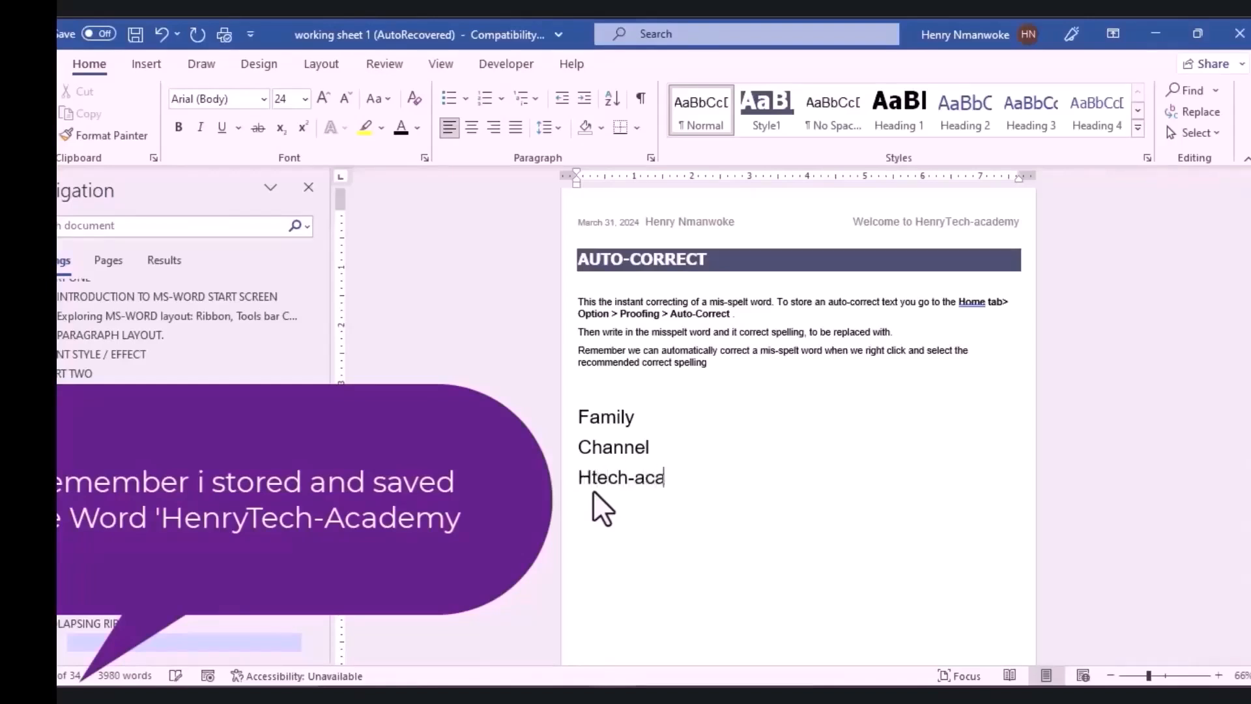
pyautogui.write('demy')
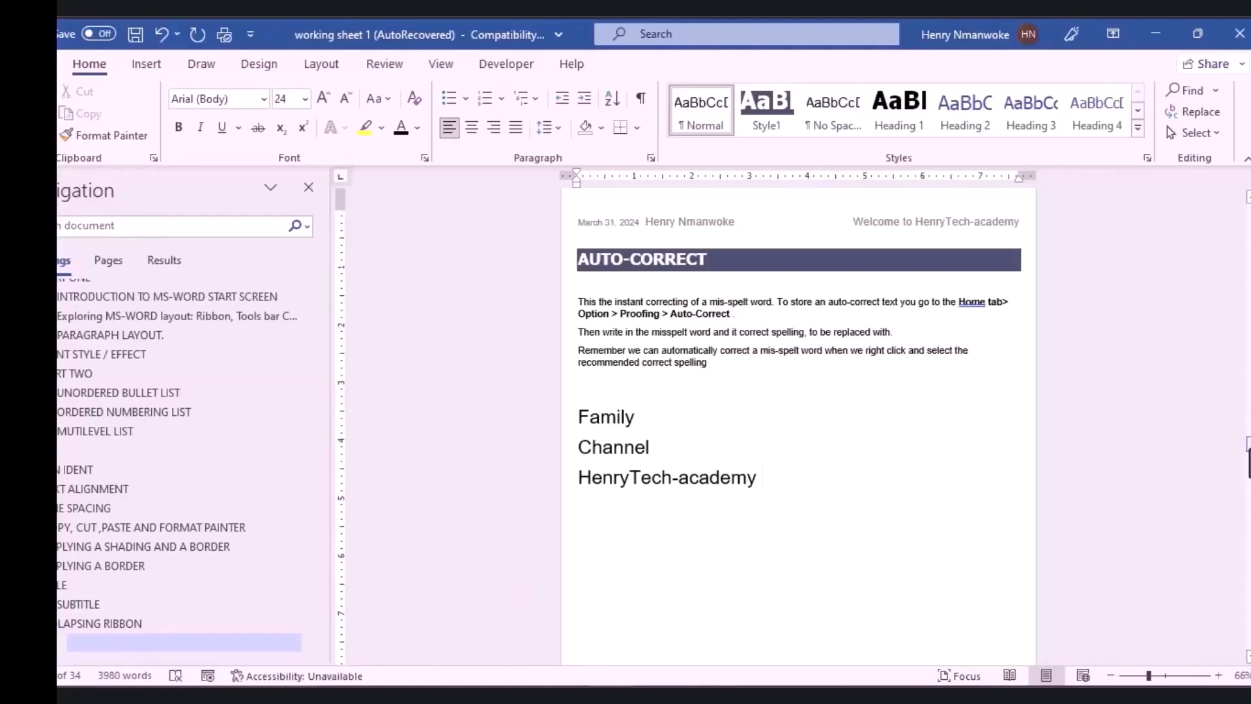
# Start the Spelling & Grammar check on the SPELLING ANG GRAMMER page and accept the suggestion "we" for the flagged "We".
pyautogui.moveTo(1248, 446); pyautogui.dragTo(1248, 448)
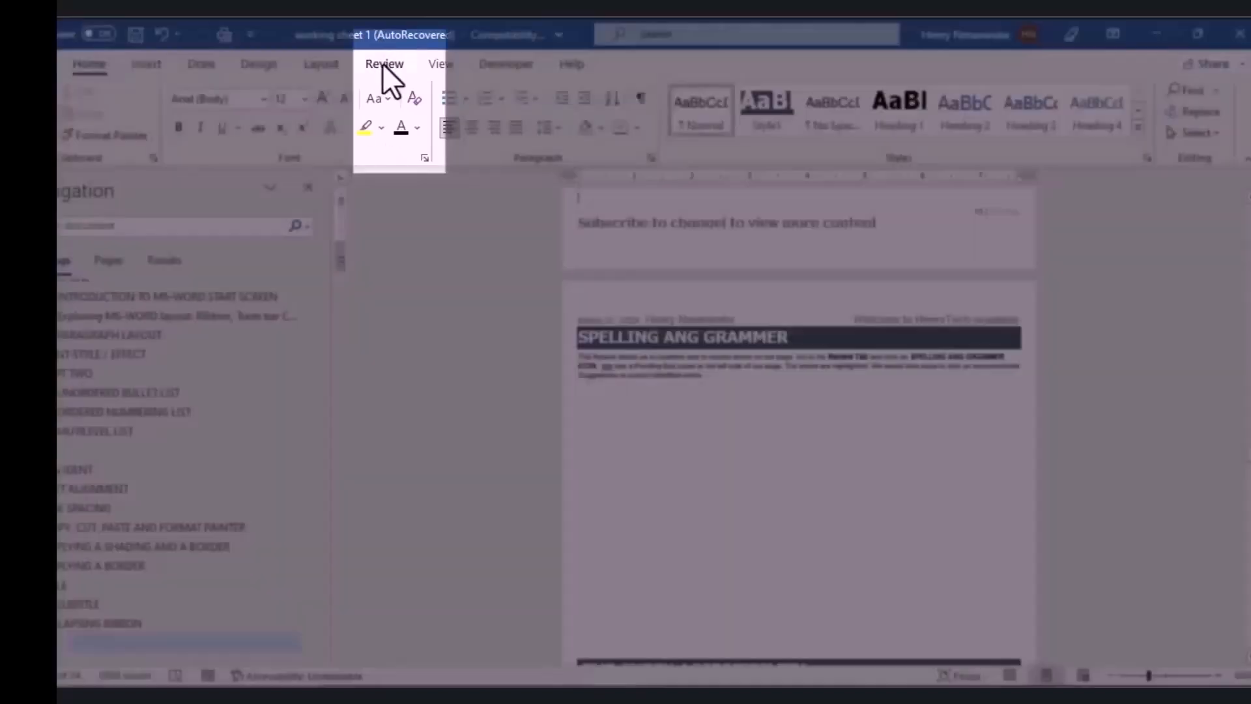
pyautogui.click(382, 64)
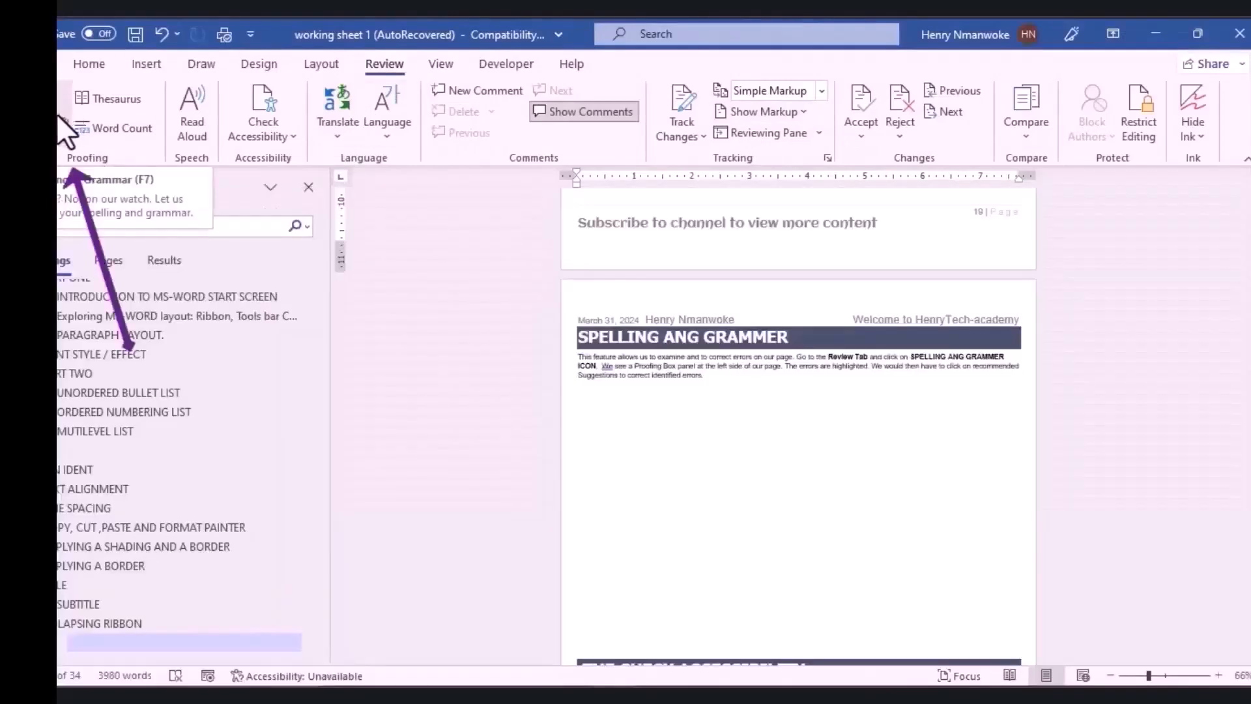
pyautogui.click(56, 114)
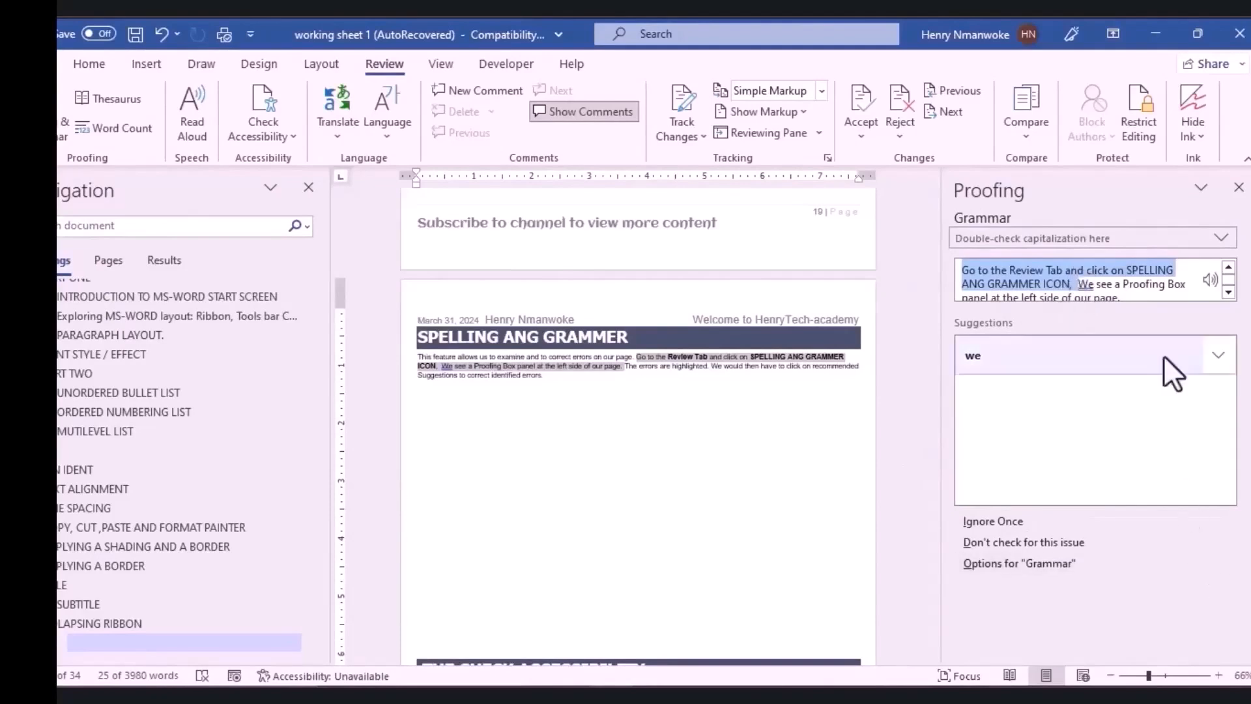
pyautogui.moveTo(1148, 675)
pyautogui.mouseDown()
pyautogui.moveTo(1163, 675)
pyautogui.moveTo(1151, 676)
pyautogui.mouseUp()
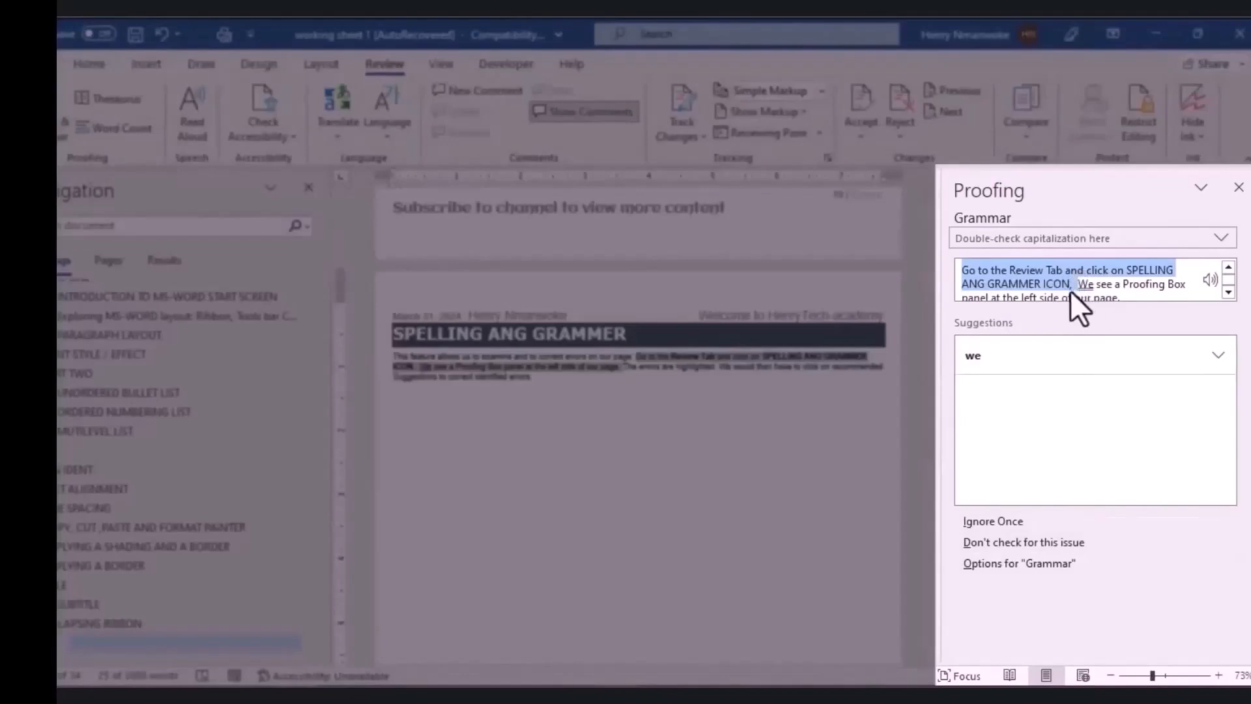
pyautogui.click(1036, 362)
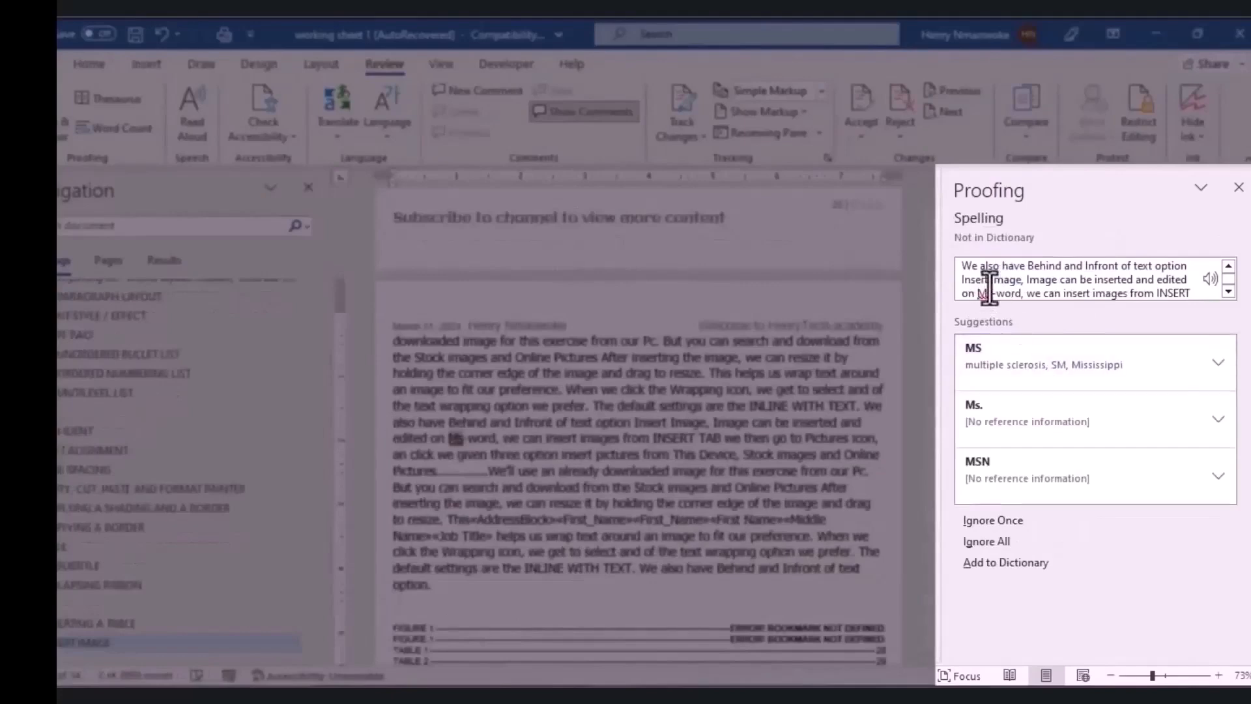
# Accept the spelling suggestion "Ms." for the three flagged instances of "Ms" in "Ms-word", including two in the table of content.
pyautogui.click(972, 417)
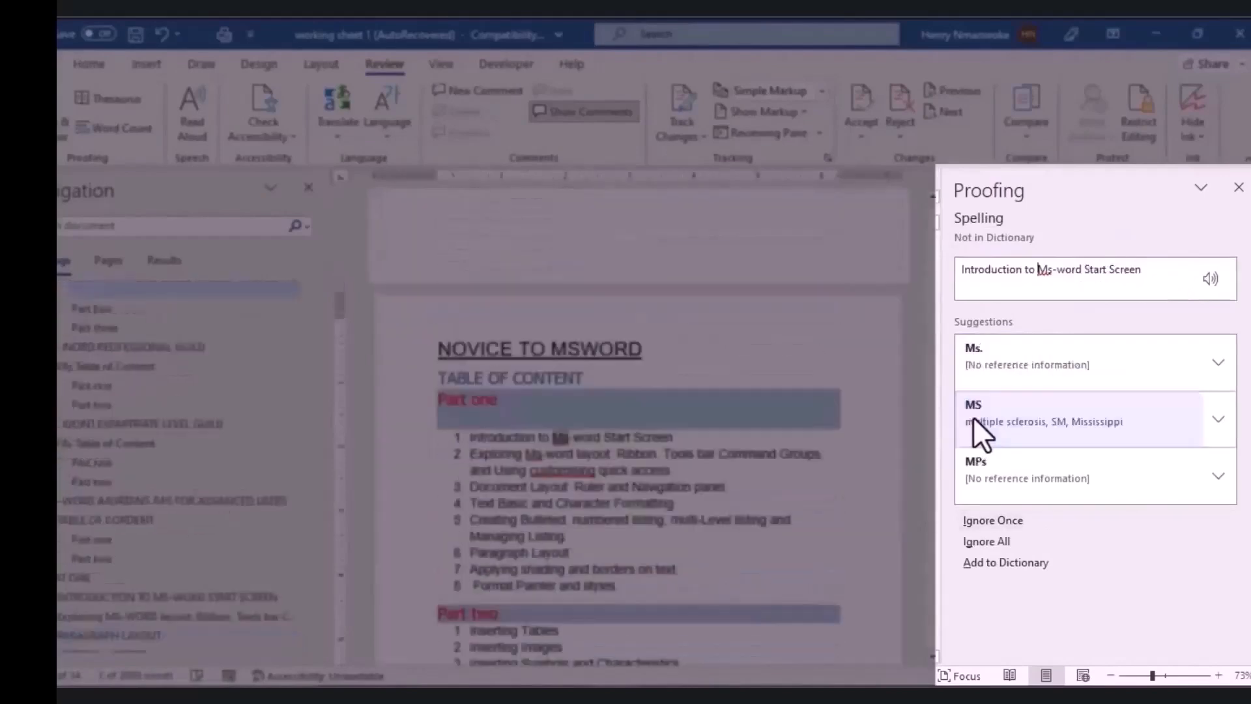
pyautogui.click(994, 357)
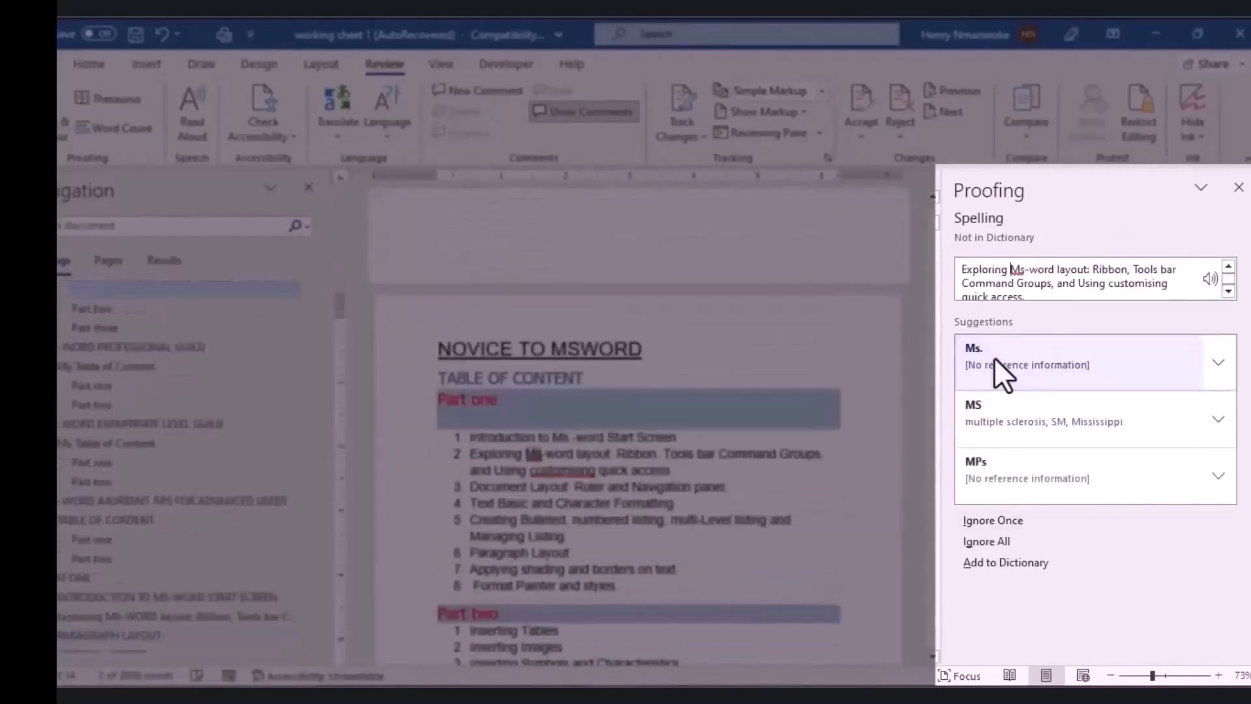
pyautogui.click(983, 370)
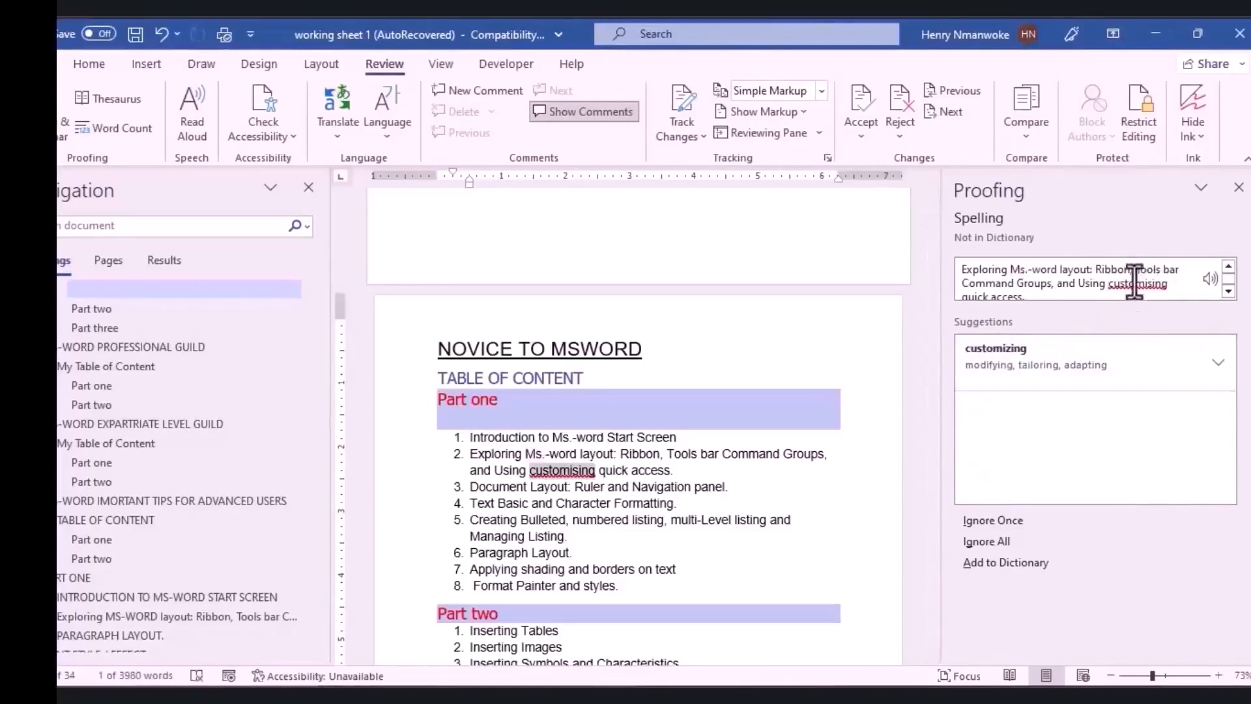
# Replace "customising" with "customizing" and "colour" with "color" in the table of content using the spelling suggestions.
pyautogui.click(991, 363)
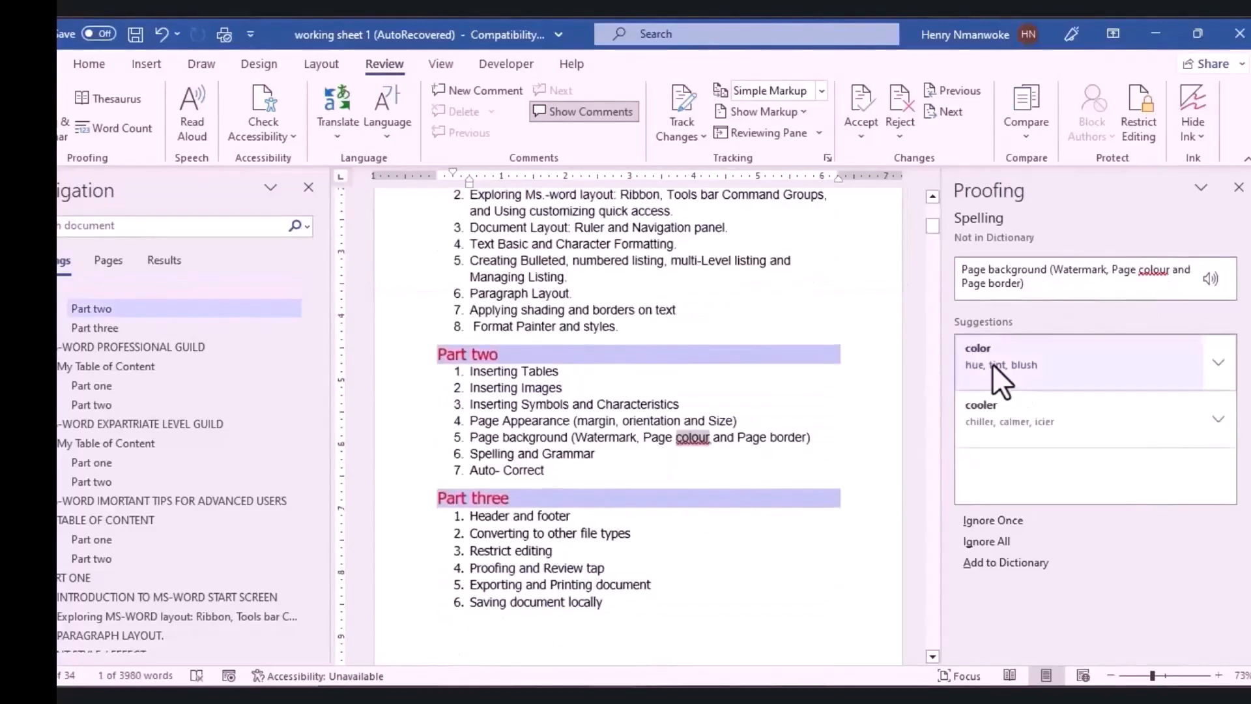
pyautogui.click(1096, 362)
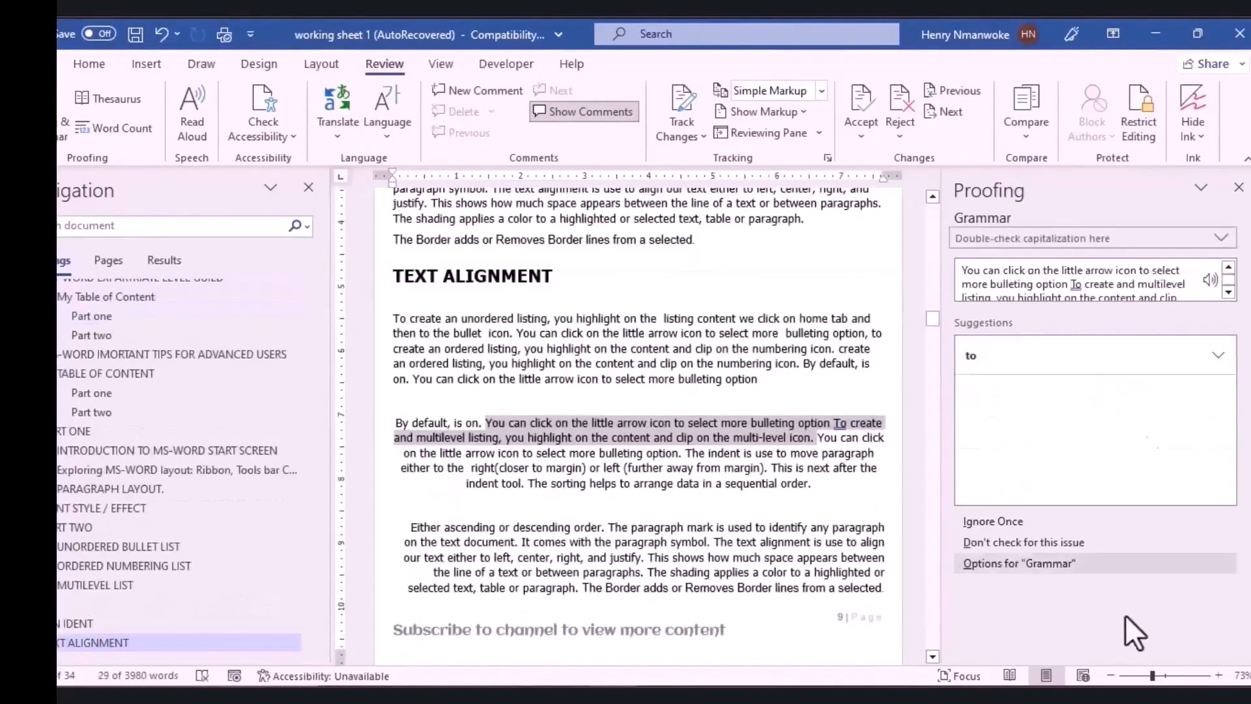
# Accept the grammar suggestions "to" under TEXT ALIGNMENT and "Ribbon," under COLAPSING RIBBON, and end the proofing check.
pyautogui.click(1011, 355)
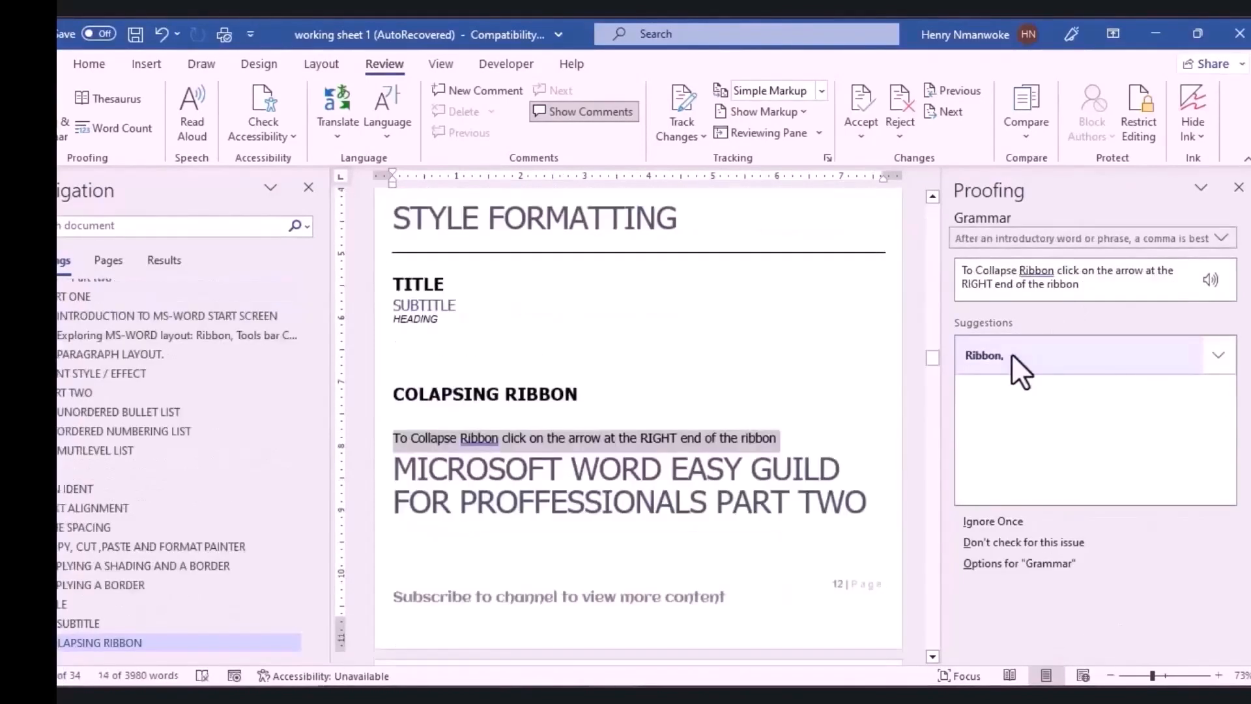
pyautogui.click(1011, 353)
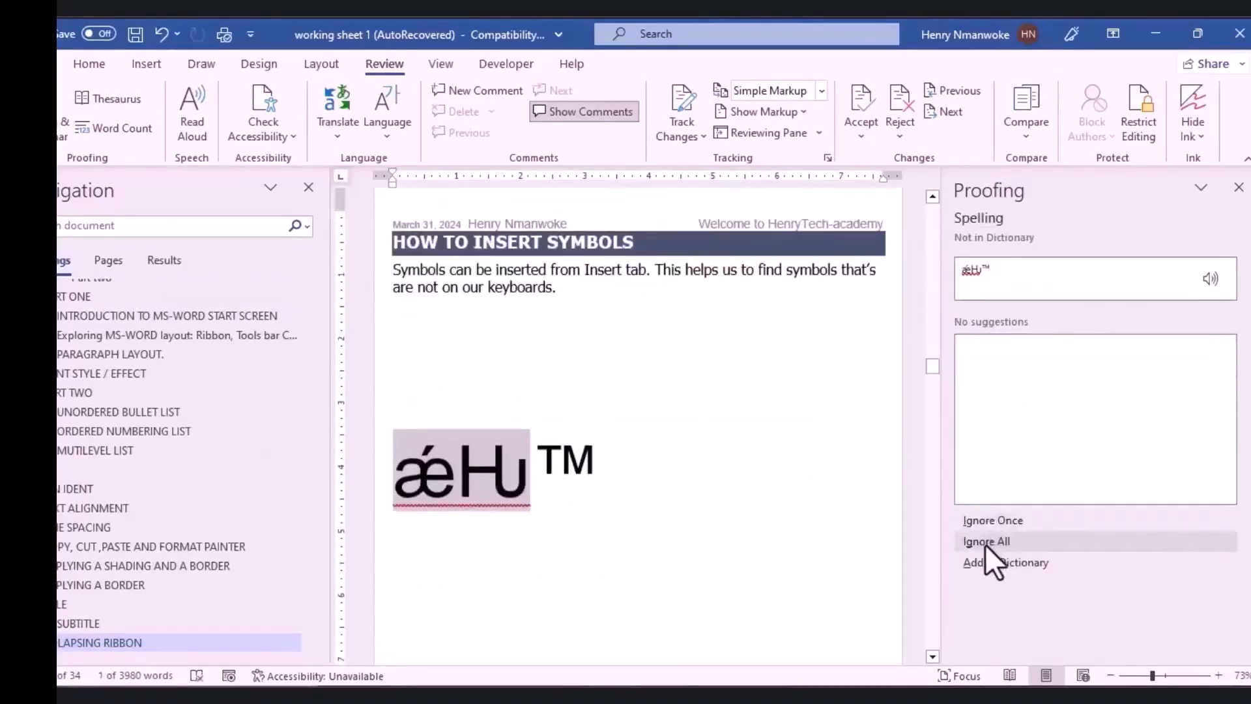
pyautogui.click(1239, 188)
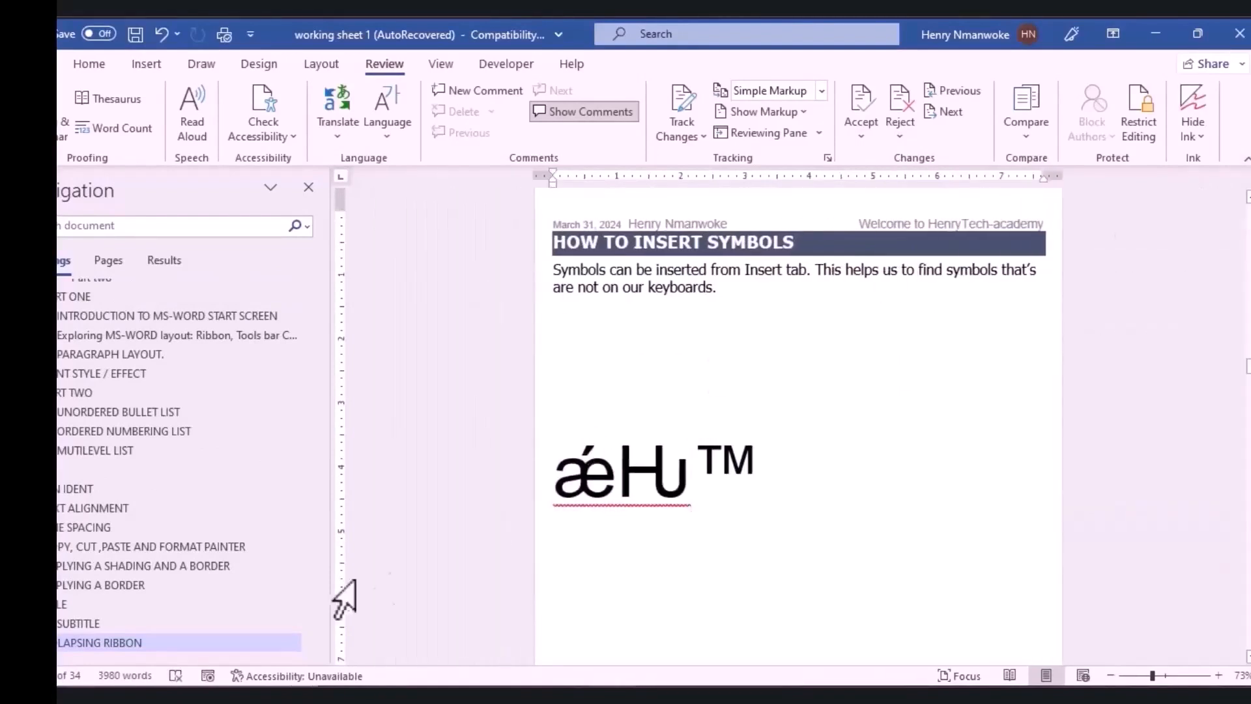
# Run the accessibility check from THE CHECK ACCESSIBILITY page and convert the document to the newest file format.
pyautogui.moveTo(1248, 366); pyautogui.dragTo(1248, 456)
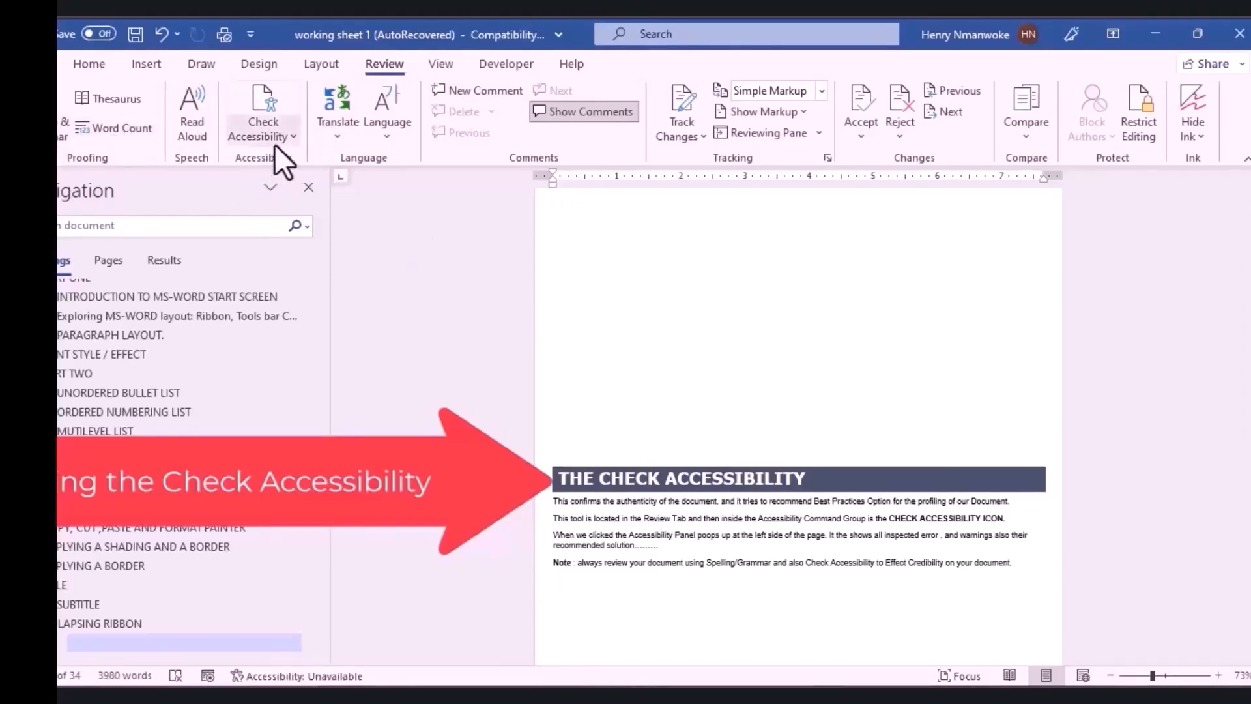
pyautogui.click(293, 138)
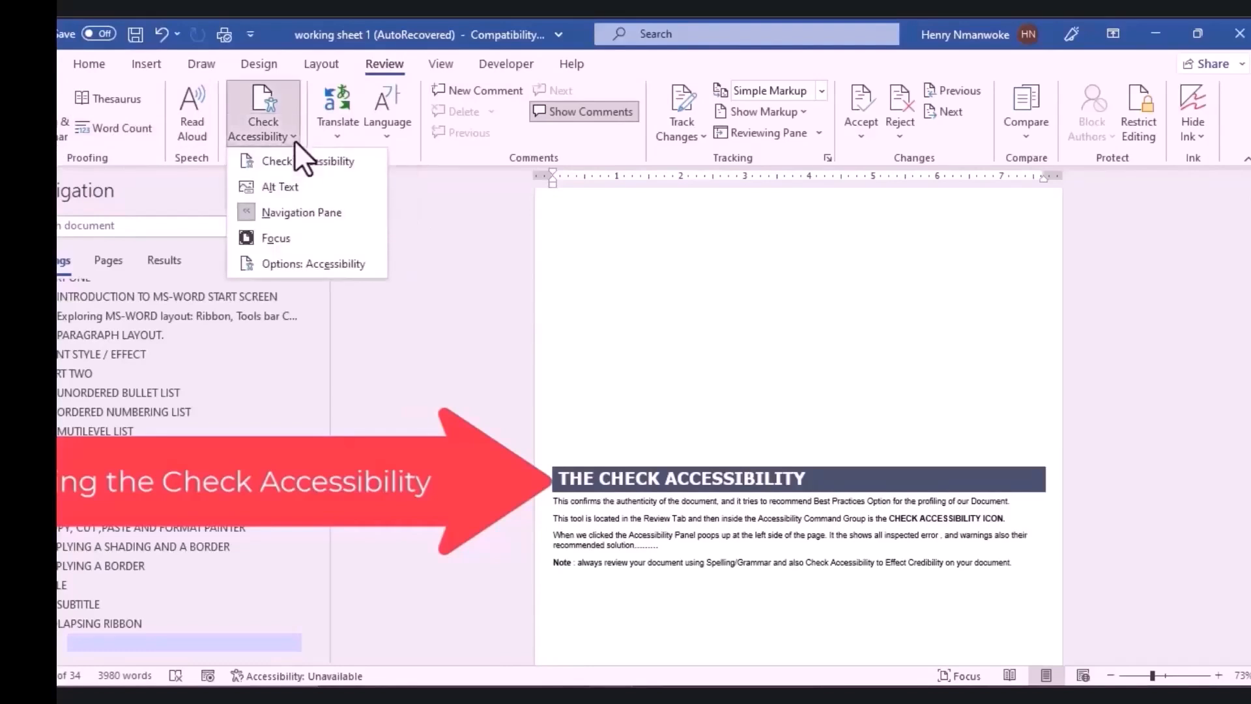
pyautogui.click(319, 167)
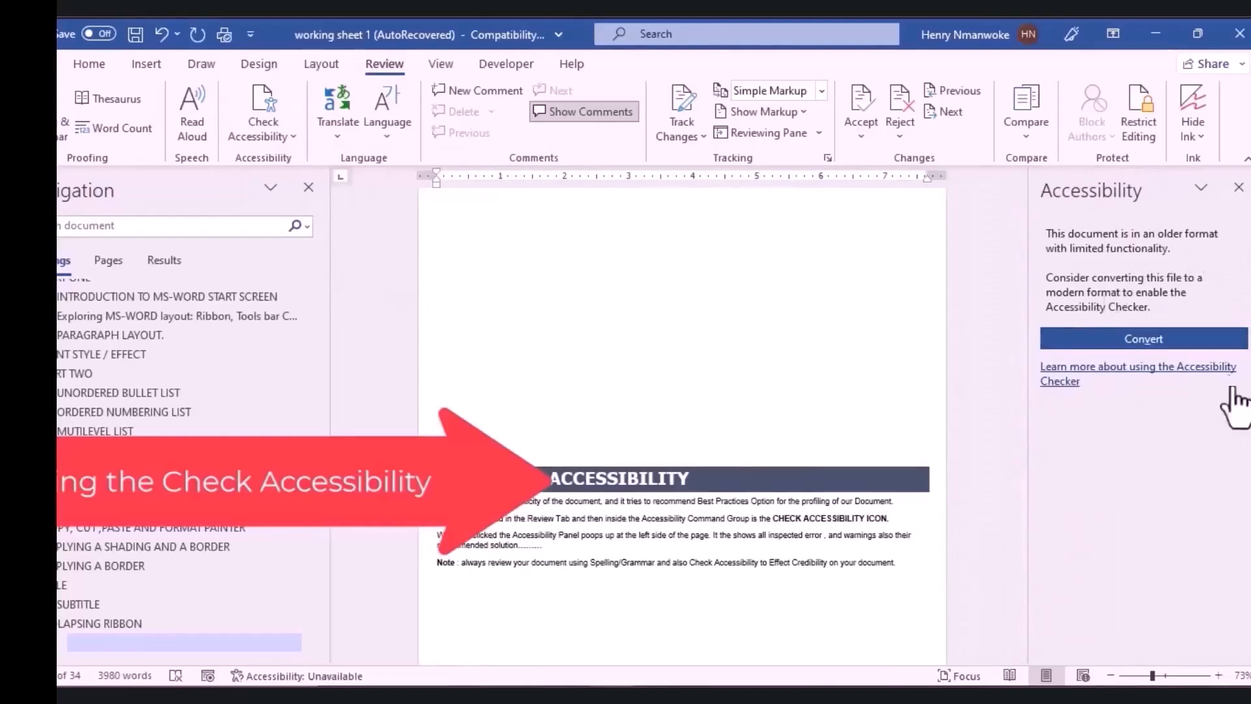
pyautogui.click(1143, 341)
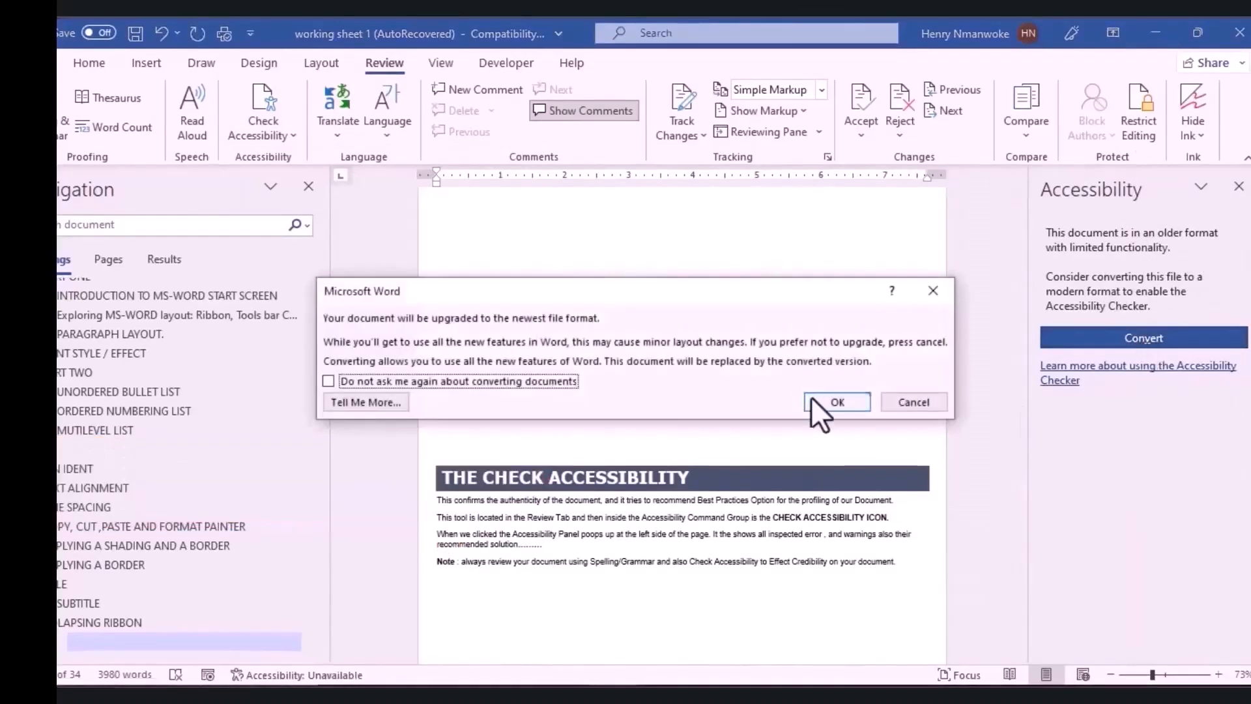
pyautogui.click(827, 402)
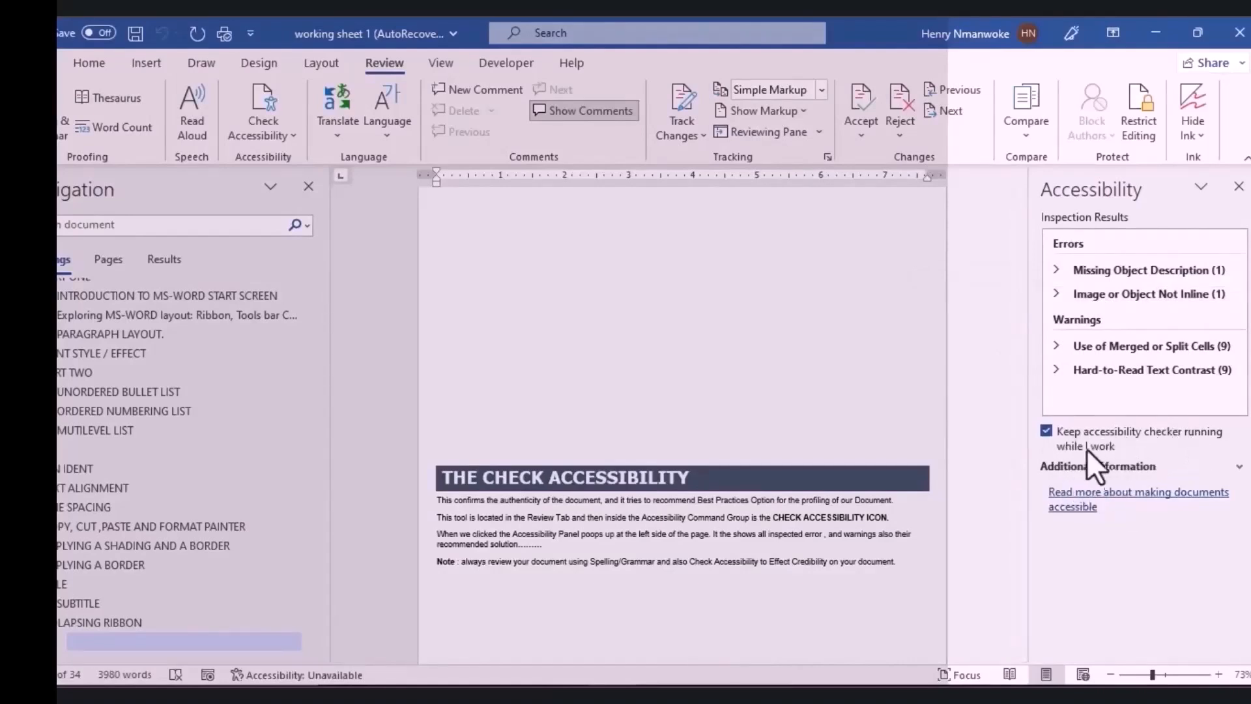
# Turn "Keep accessibility checker running while I work" off and on again, and collapse and re-expand Additional Information.
pyautogui.click(1047, 431)
pyautogui.click(1047, 430)
pyautogui.click(1239, 468)
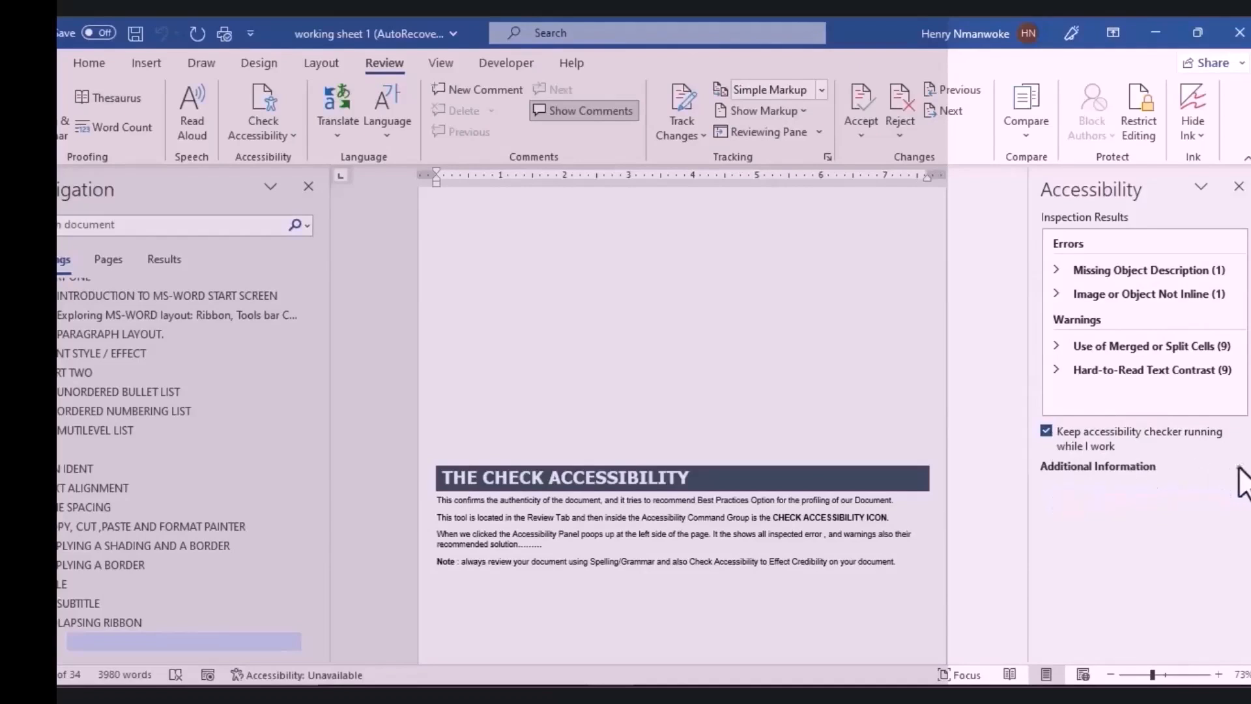
pyautogui.click(1239, 467)
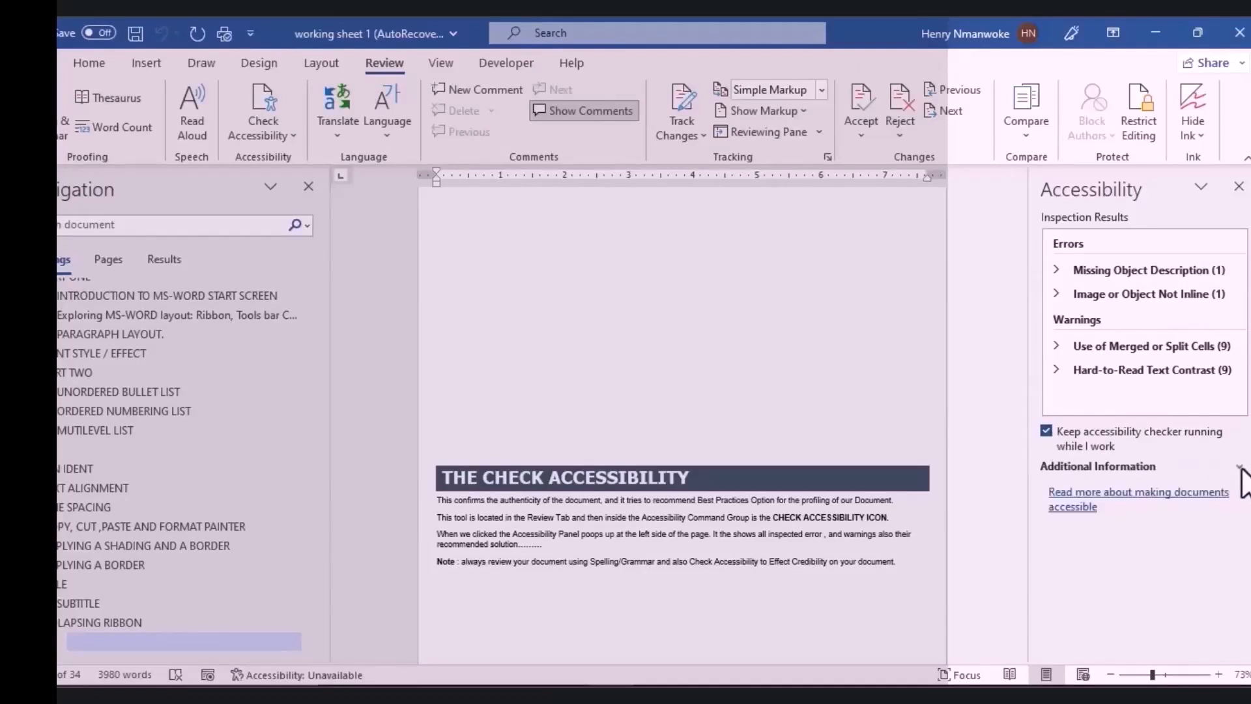
# Resolve the Missing Object Description error for Group 56 by marking the object as decorative.
pyautogui.click(1136, 267)
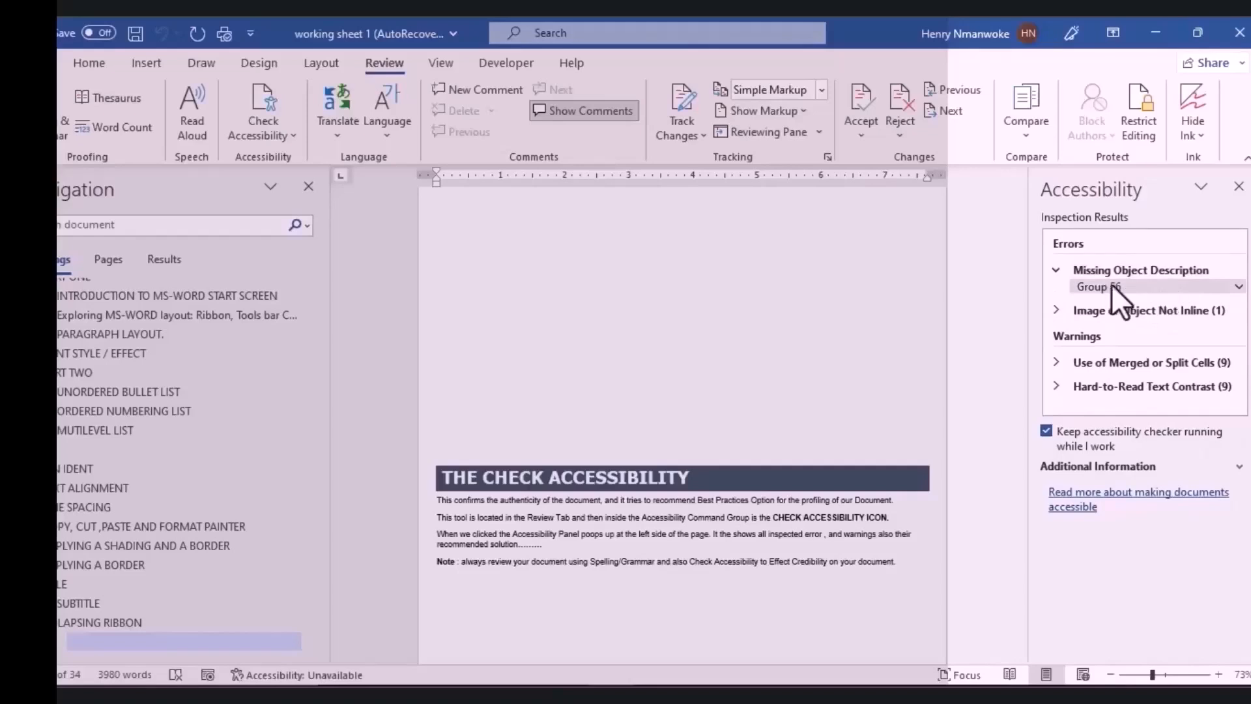
pyautogui.click(1239, 286)
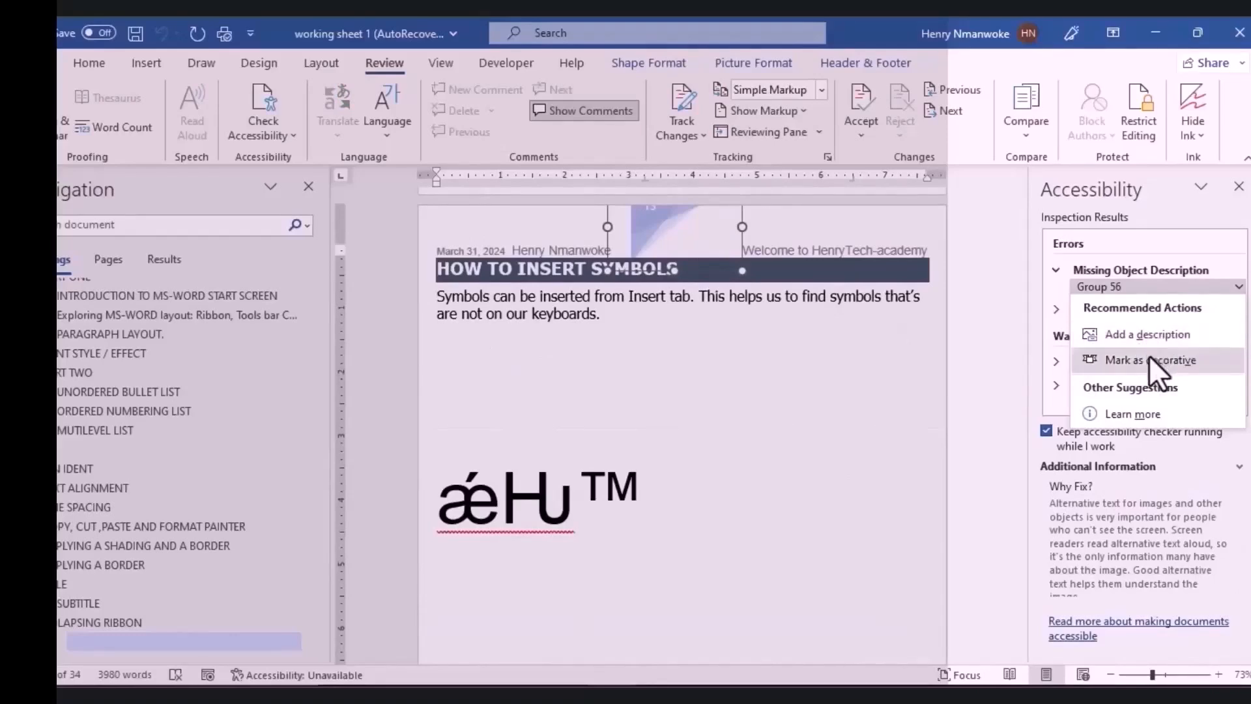
pyautogui.click(662, 231)
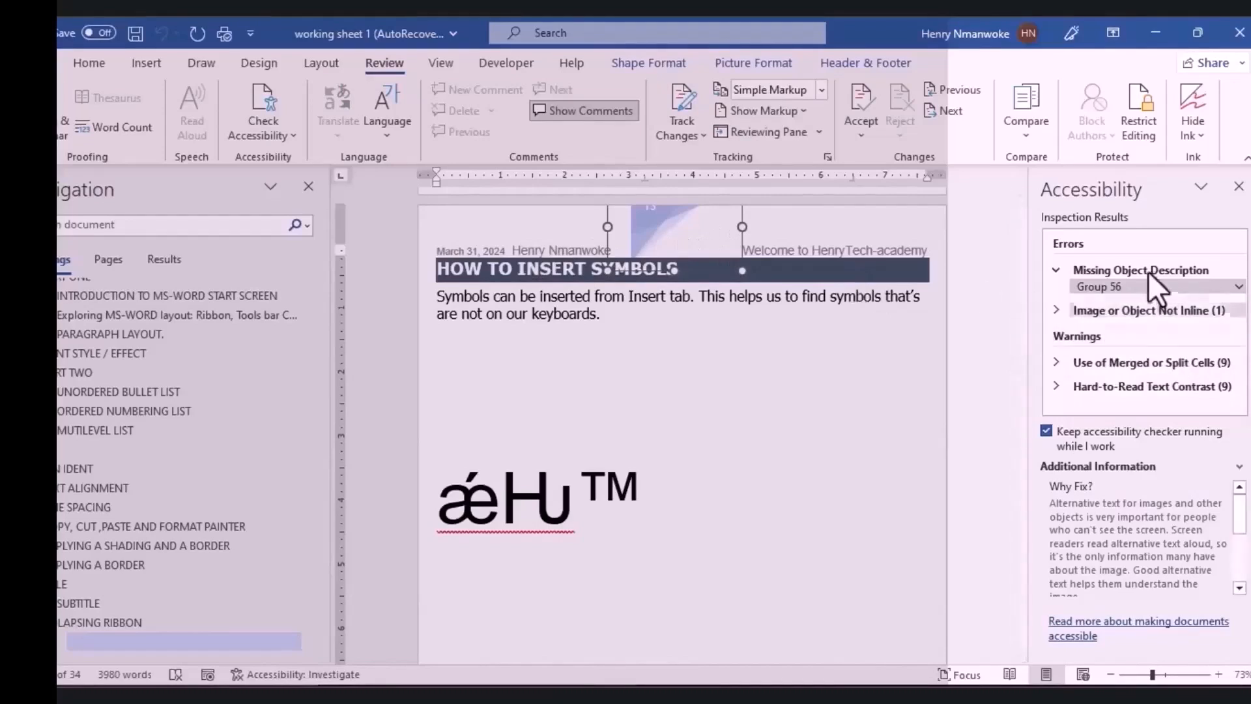
pyautogui.click(1167, 289)
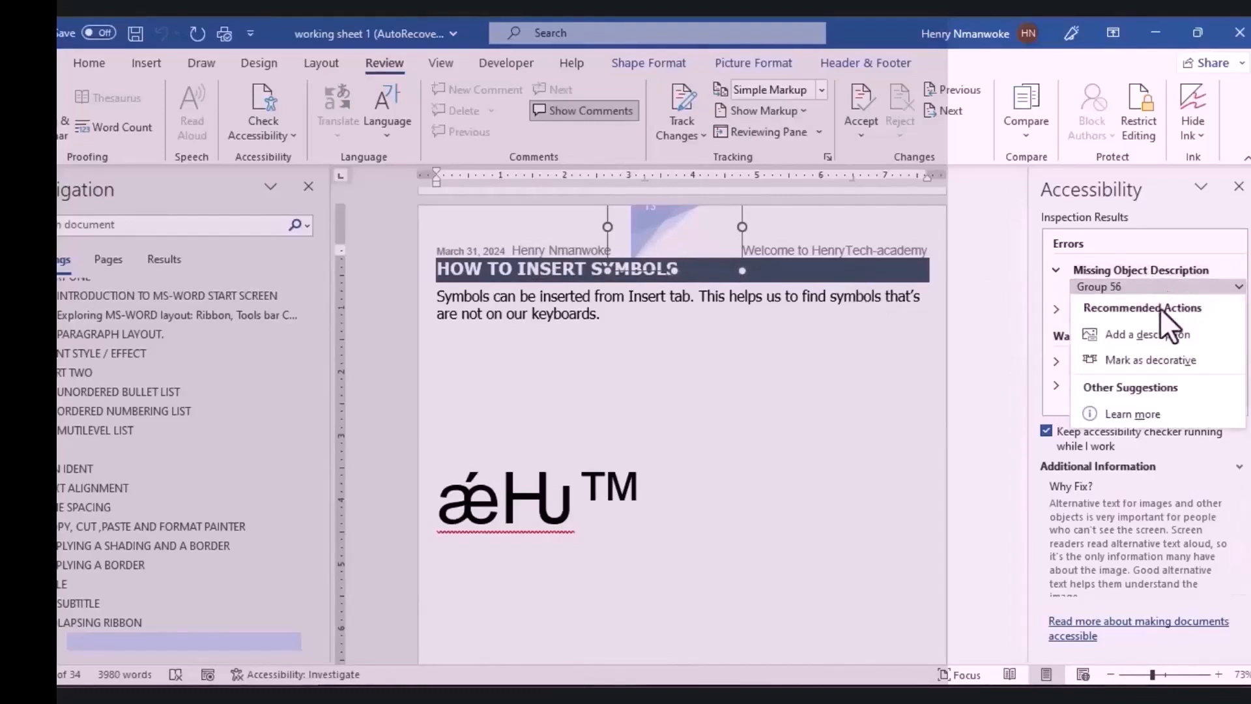
pyautogui.click(1143, 362)
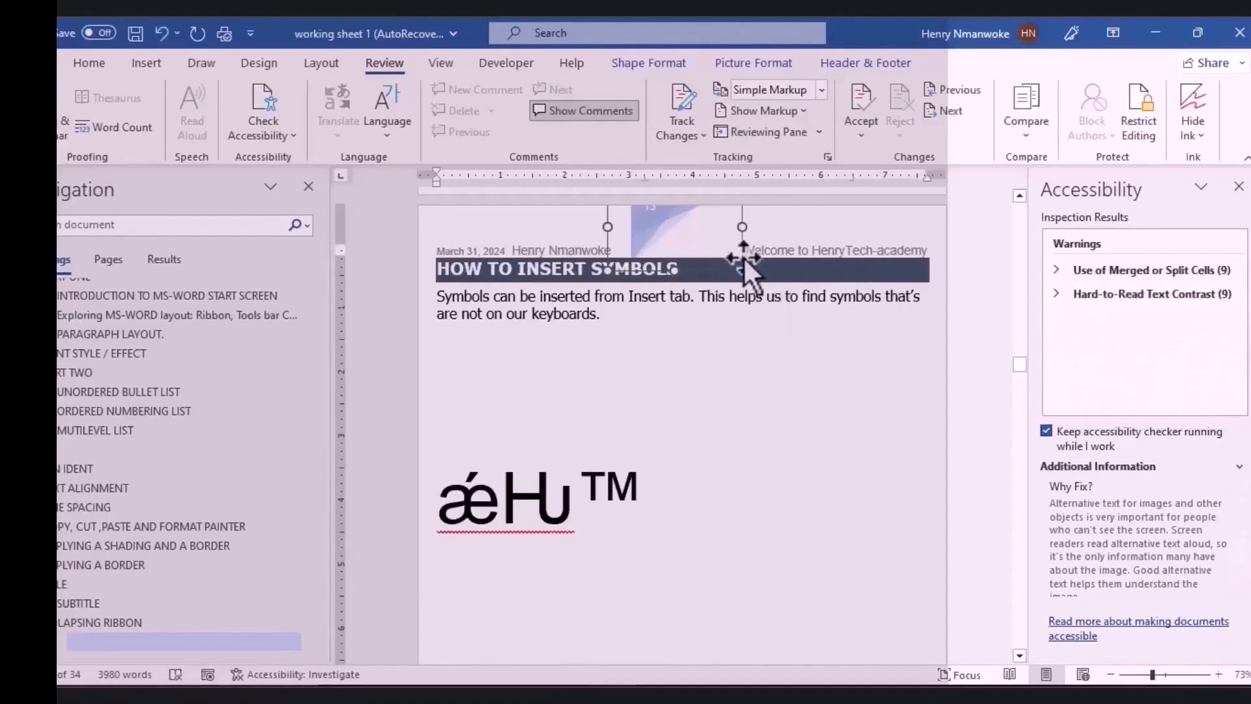
# Move the page-number graphic in the header to the page's upper-left corner and read the checker's Steps To Fix.
pyautogui.moveTo(742, 257); pyautogui.dragTo(502, 284)
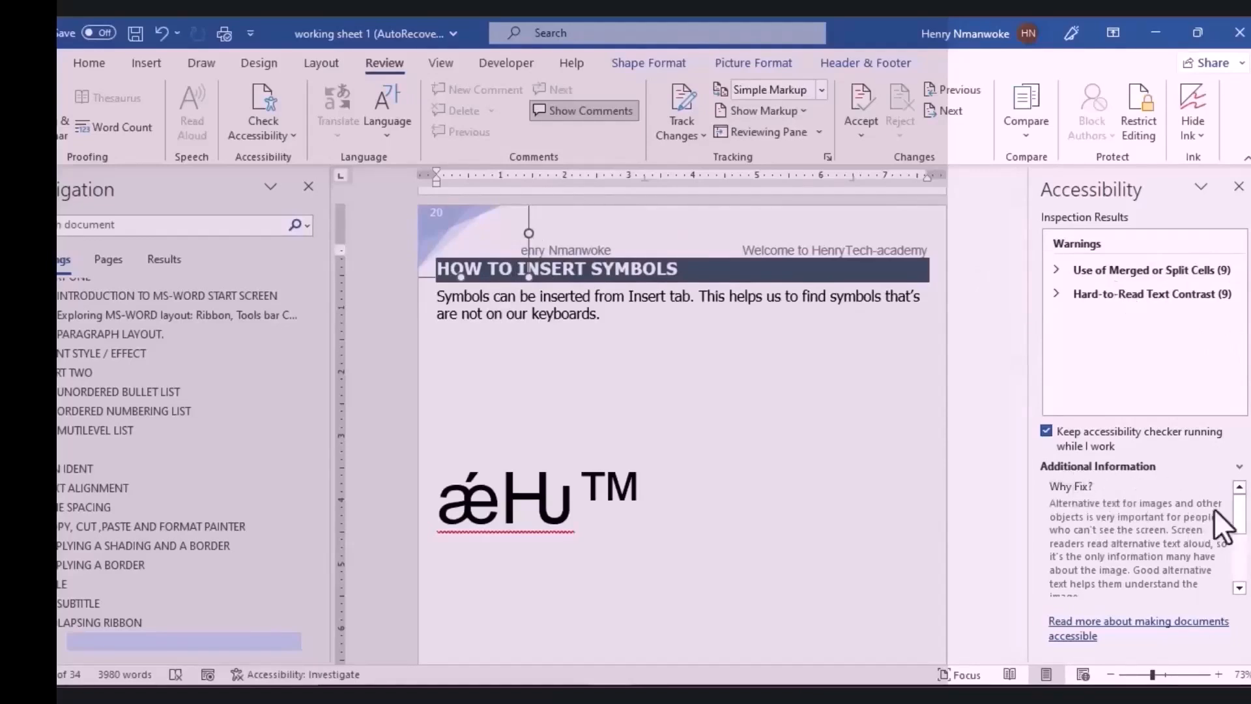
pyautogui.moveTo(1238, 512); pyautogui.dragTo(1235, 549)
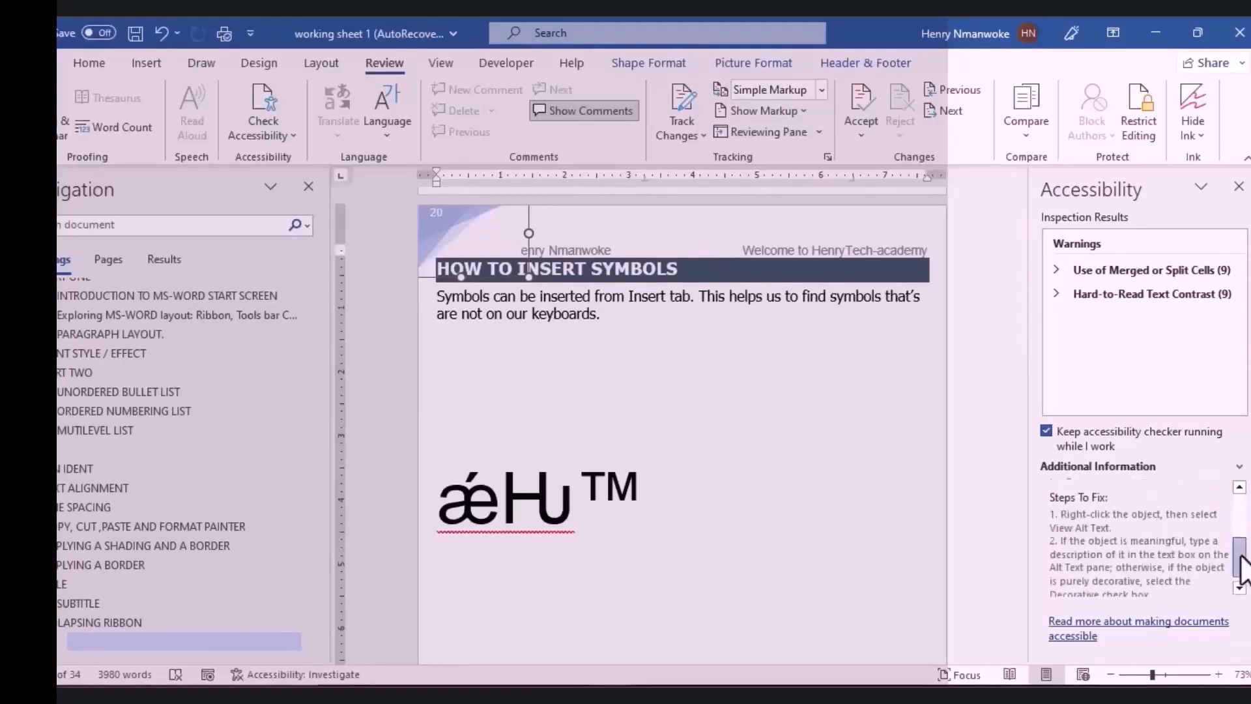
pyautogui.moveTo(1239, 558); pyautogui.dragTo(1241, 567)
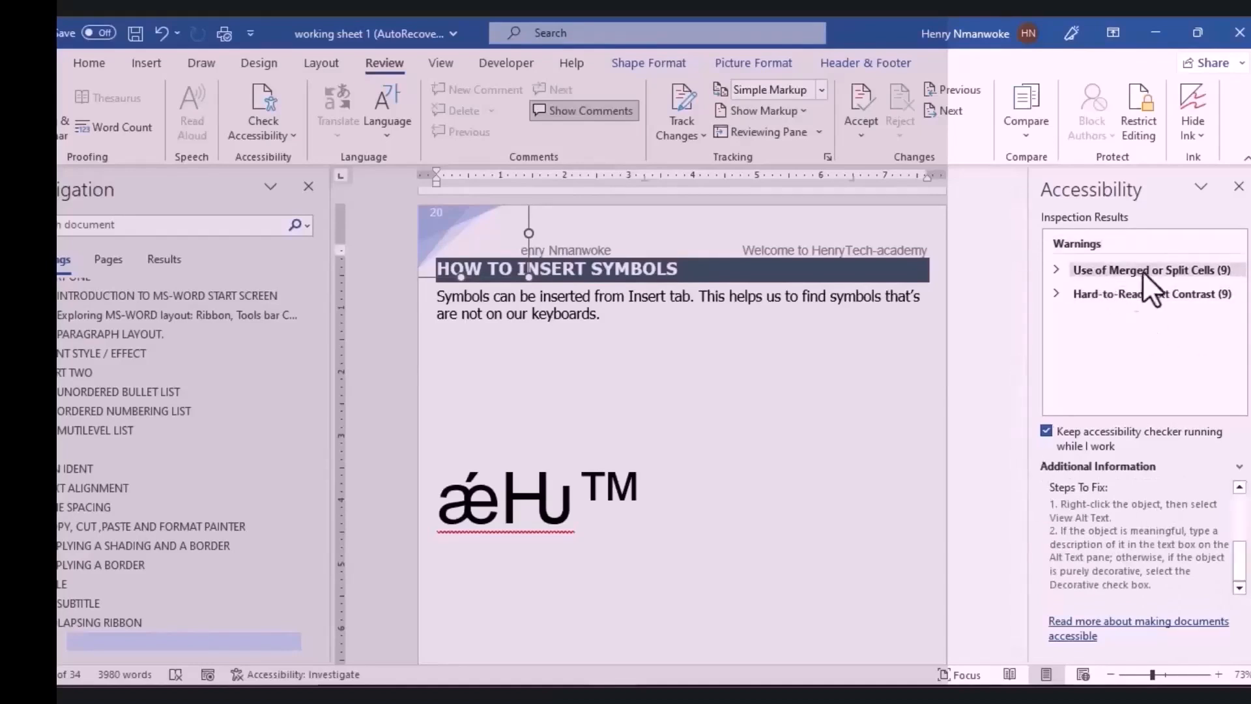
# Apply the recommended Merge Cells action to the first table cell listed under Use of Merged or Split Cells.
pyautogui.click(1056, 271)
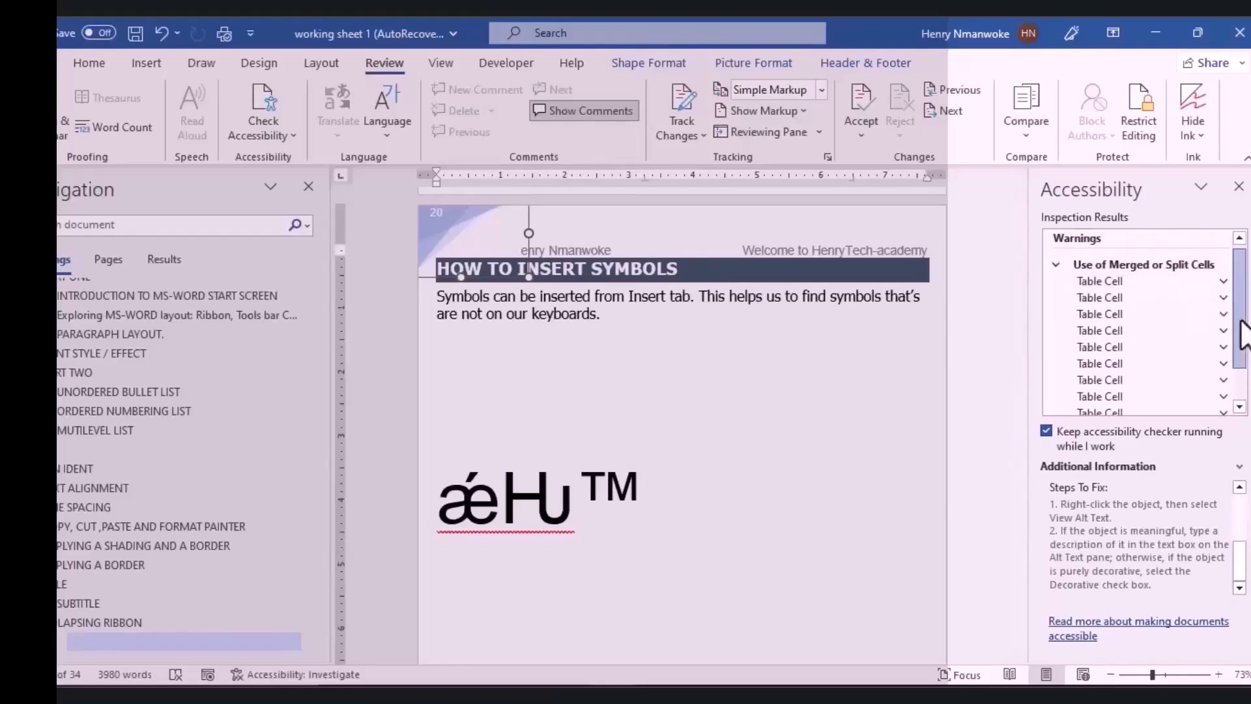
pyautogui.scroll(-1, 1237, 254)
pyautogui.click(1222, 268)
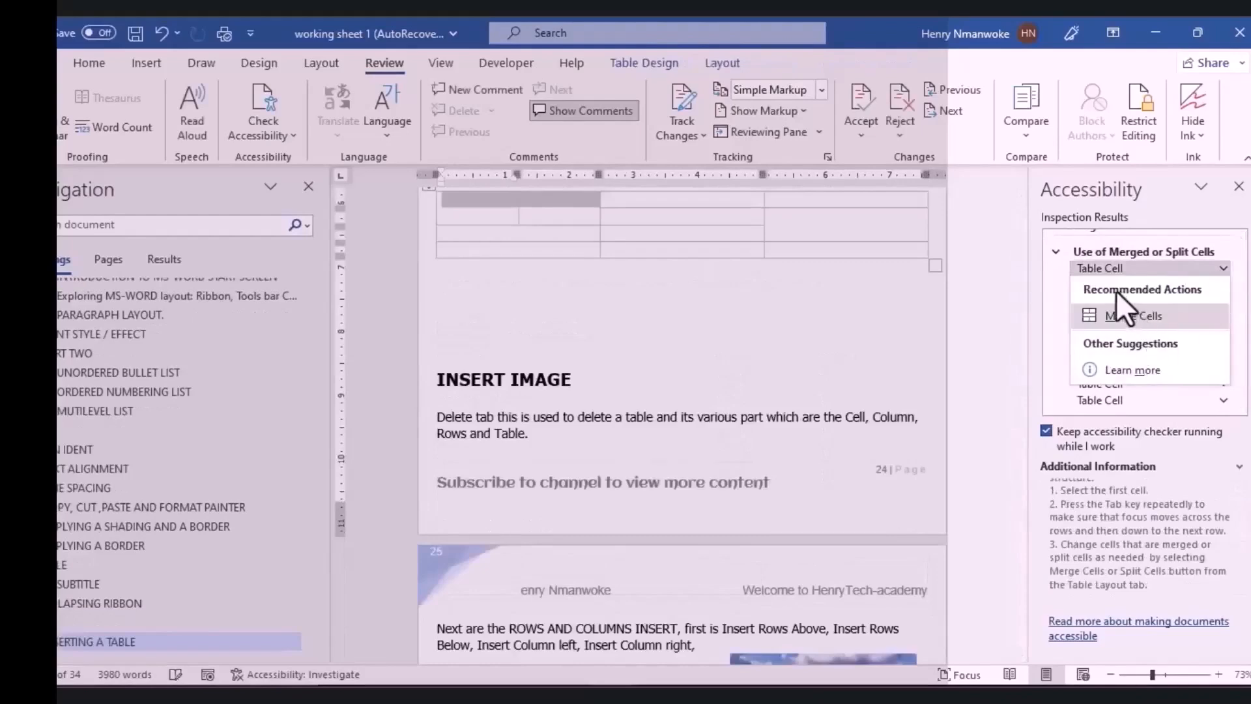
pyautogui.click(1133, 320)
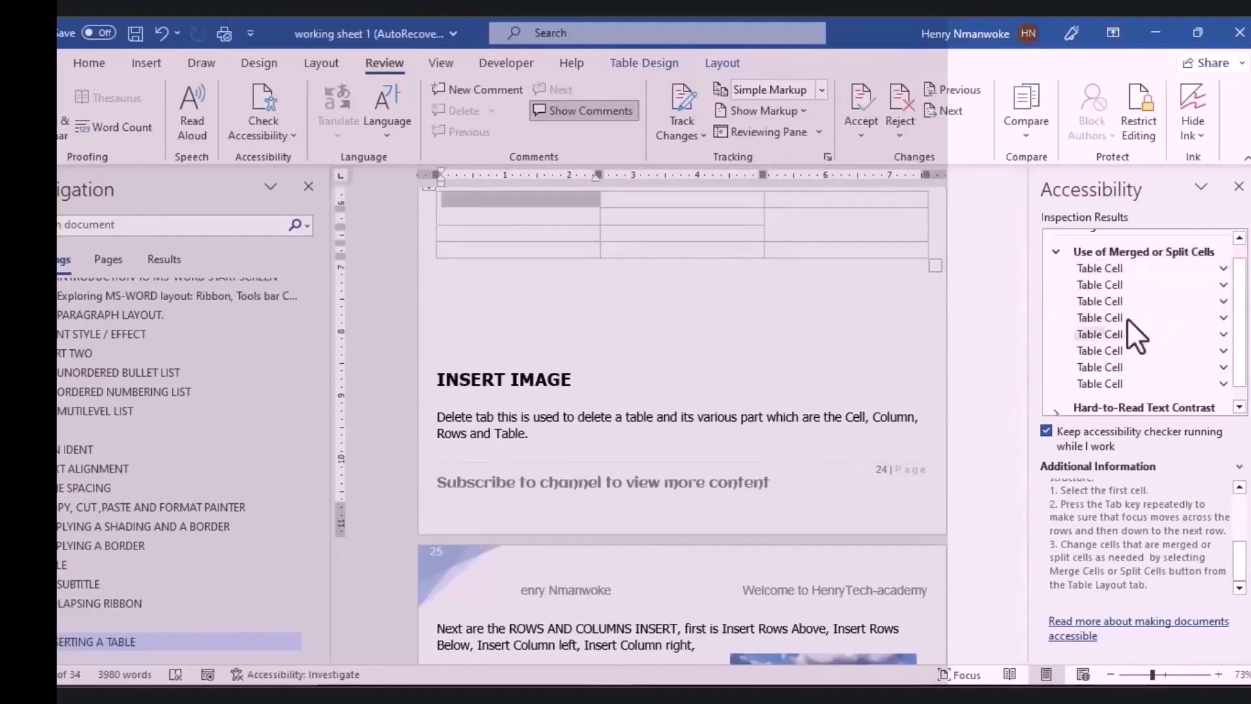
# Review the Hard-to-Read Text Contrast warnings and the first "Split table" entry's Page Color and Font Color options, and close the accessibility checker.
pyautogui.moveTo(1237, 334); pyautogui.dragTo(1240, 352)
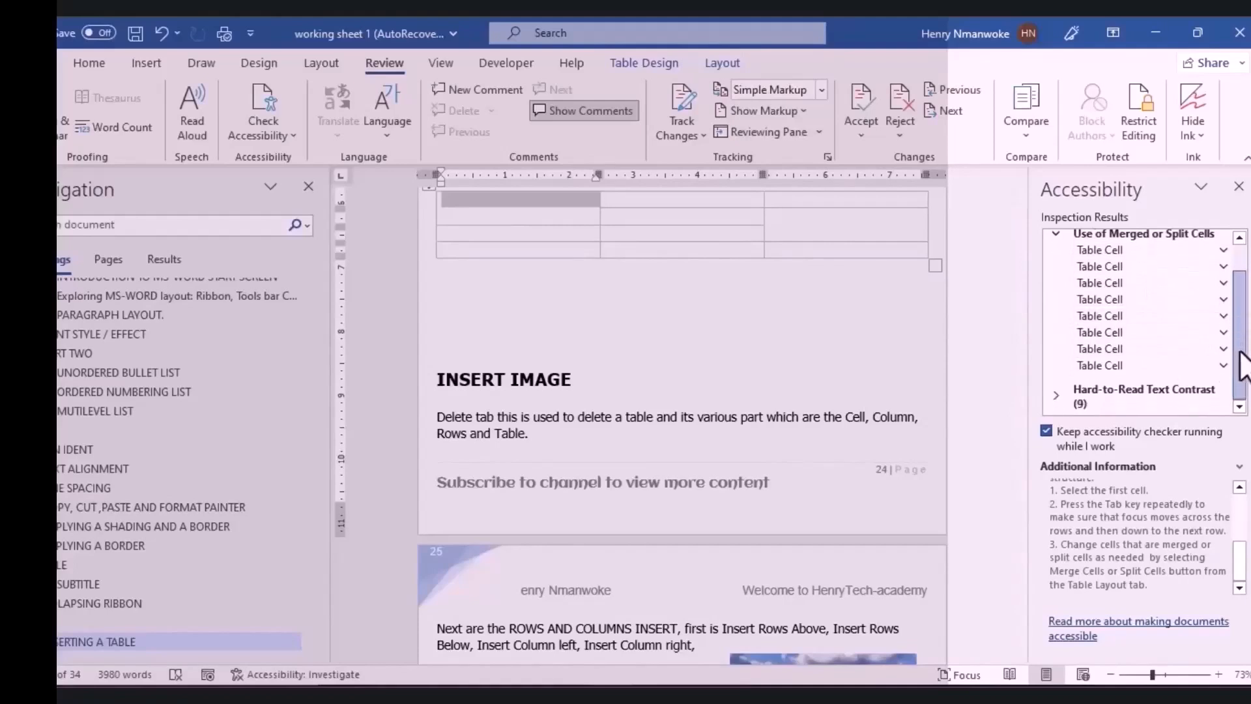
pyautogui.click(1137, 394)
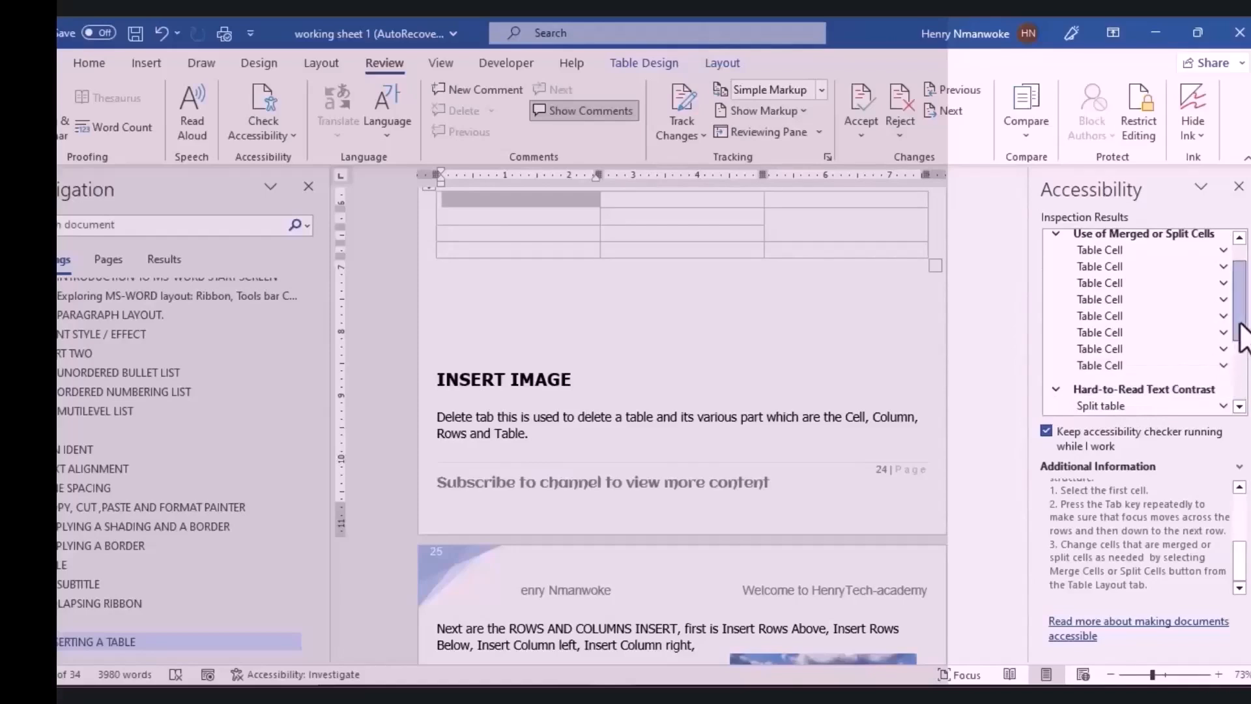
pyautogui.moveTo(1240, 326); pyautogui.dragTo(1241, 400)
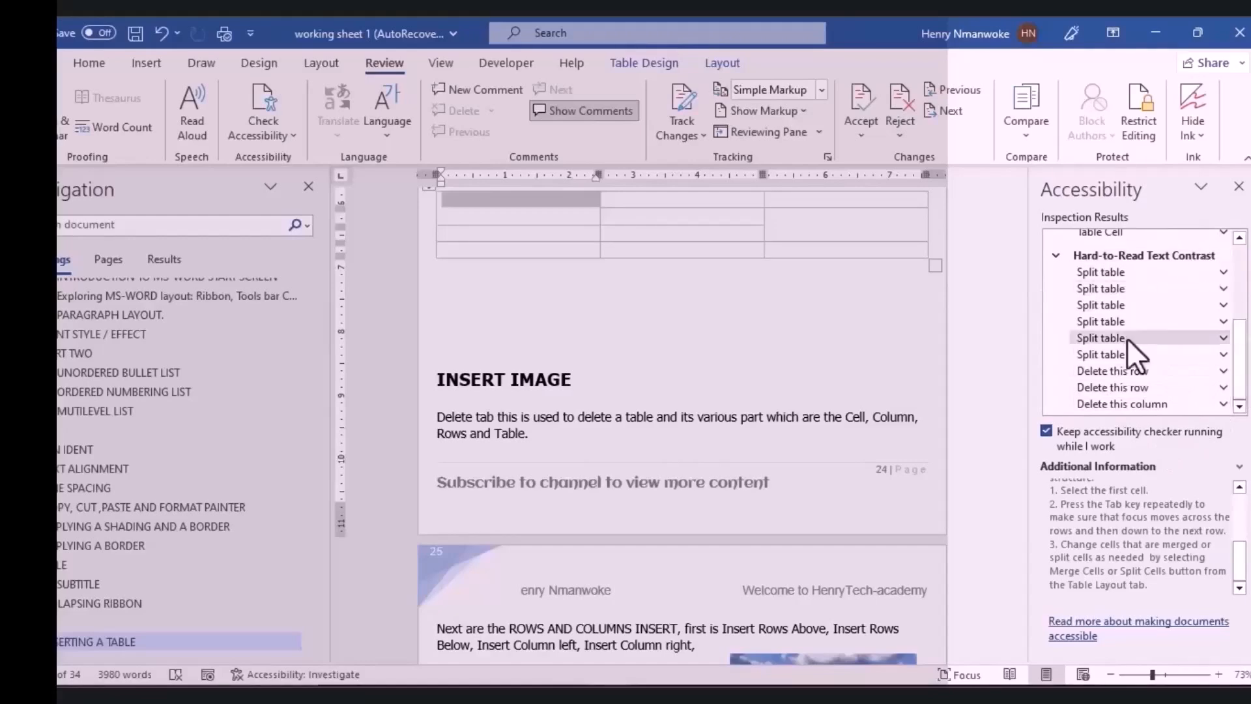
pyautogui.click(1150, 269)
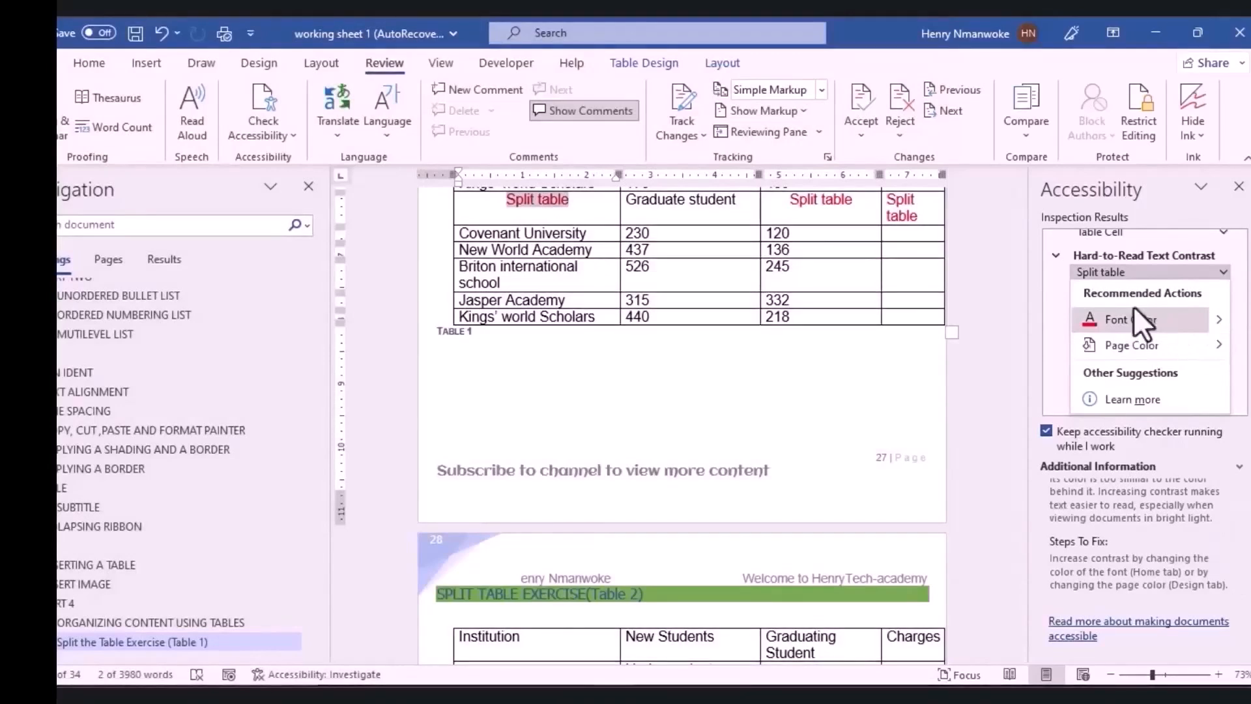
pyautogui.click(1184, 344)
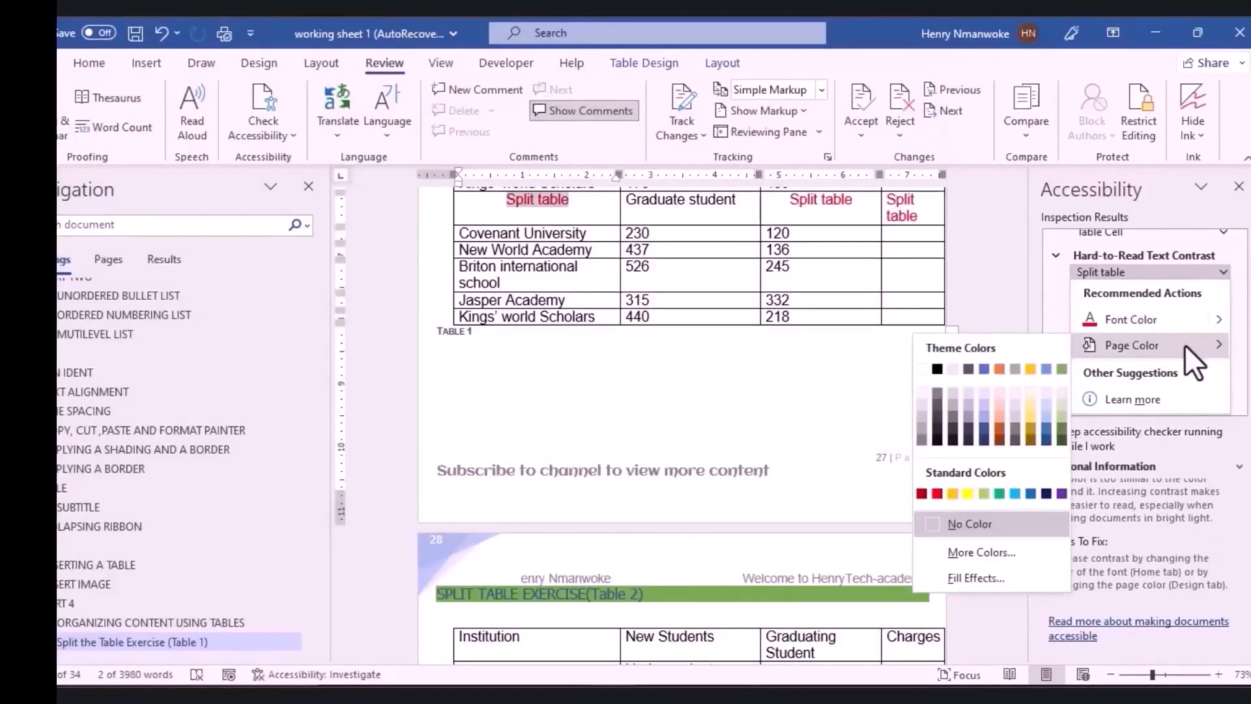
pyautogui.click(1219, 319)
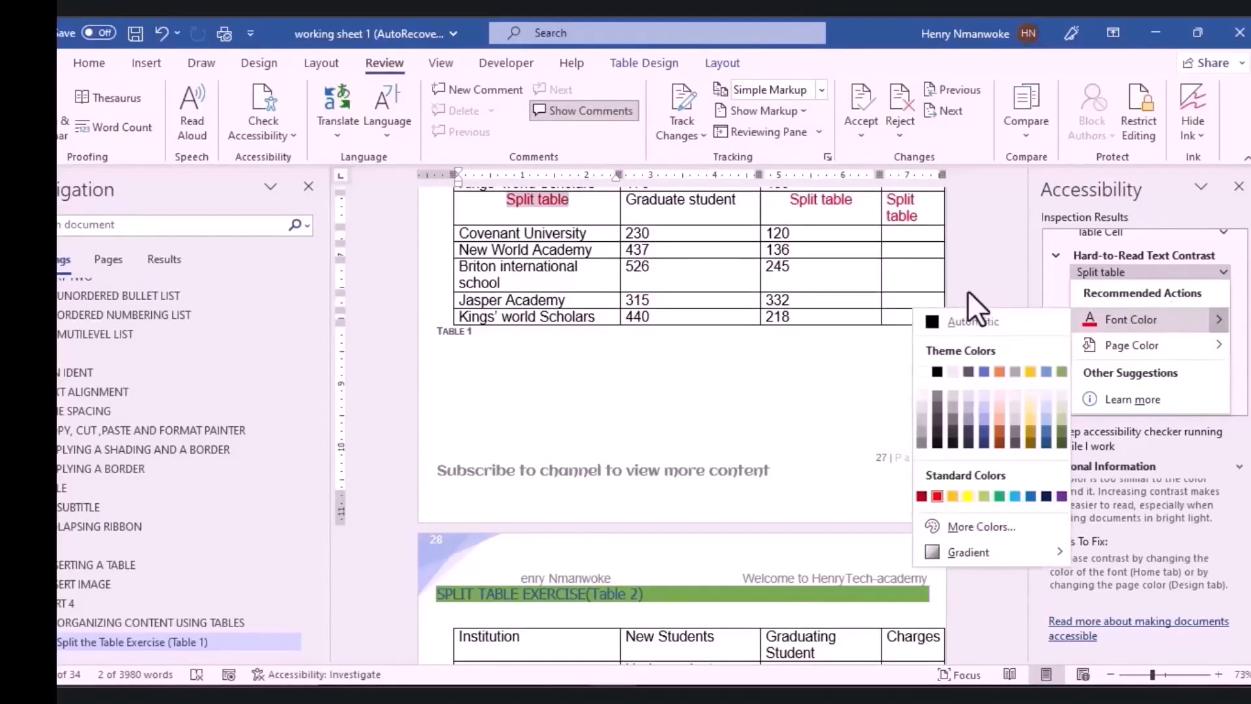
pyautogui.click(993, 285)
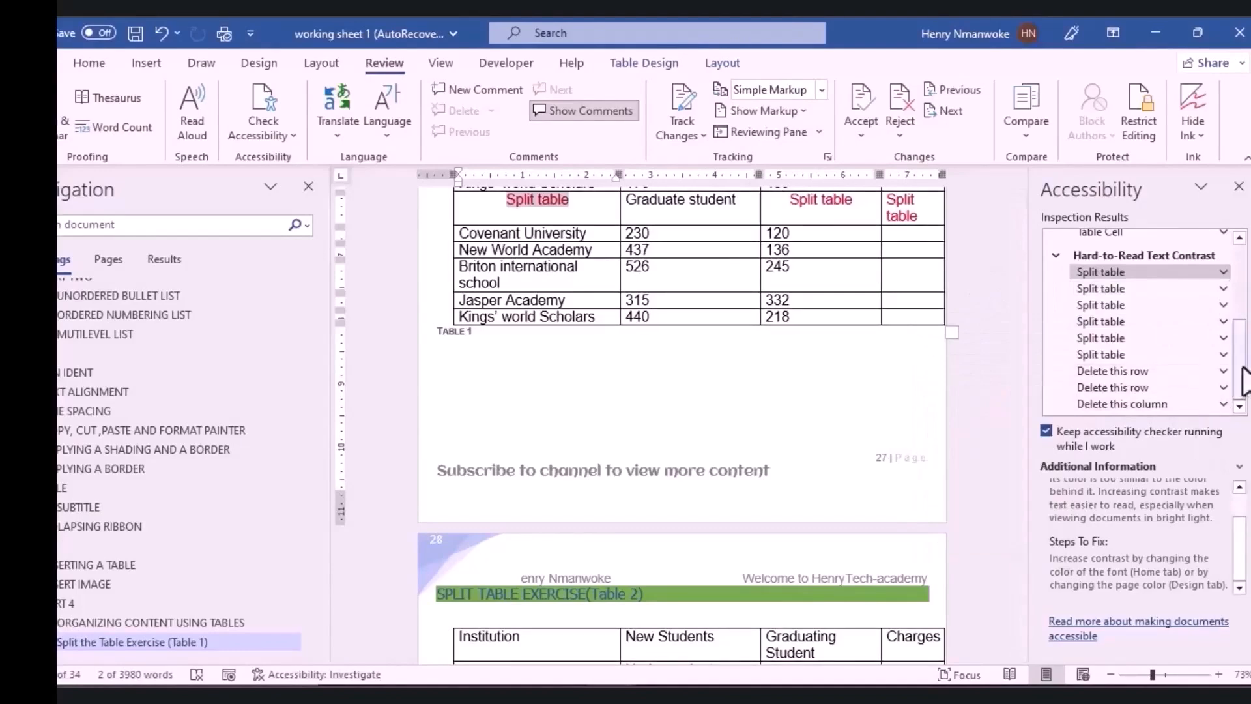
pyautogui.moveTo(1242, 369); pyautogui.dragTo(1238, 322)
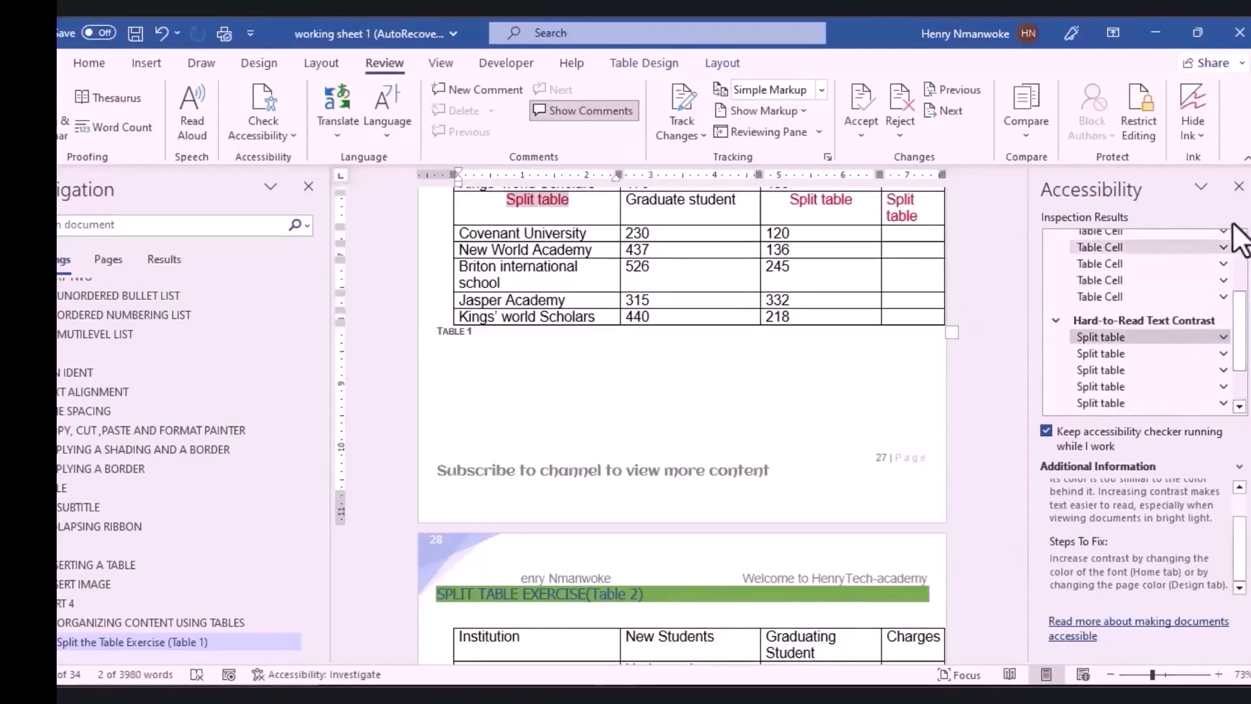
pyautogui.click(1239, 187)
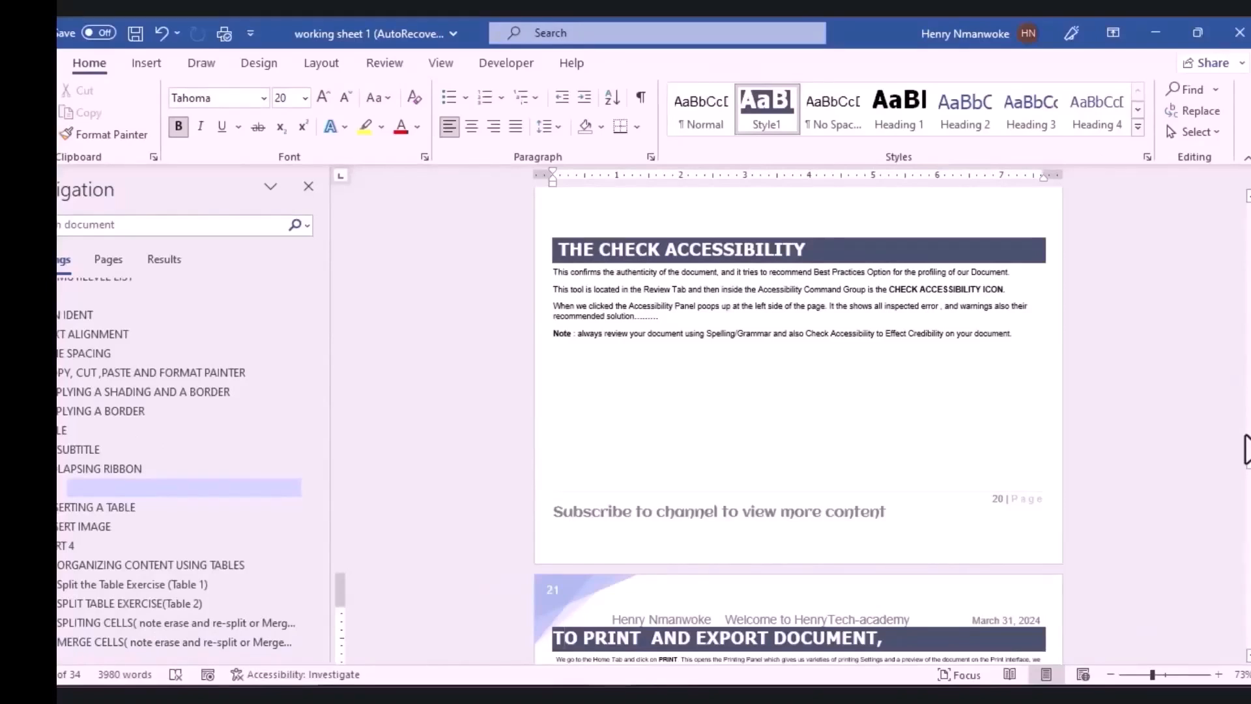
# Go to the TO PRINT AND EXPORT DOCUMENT page and open the print settings with its preview.
pyautogui.moveTo(1245, 450); pyautogui.dragTo(1247, 467)
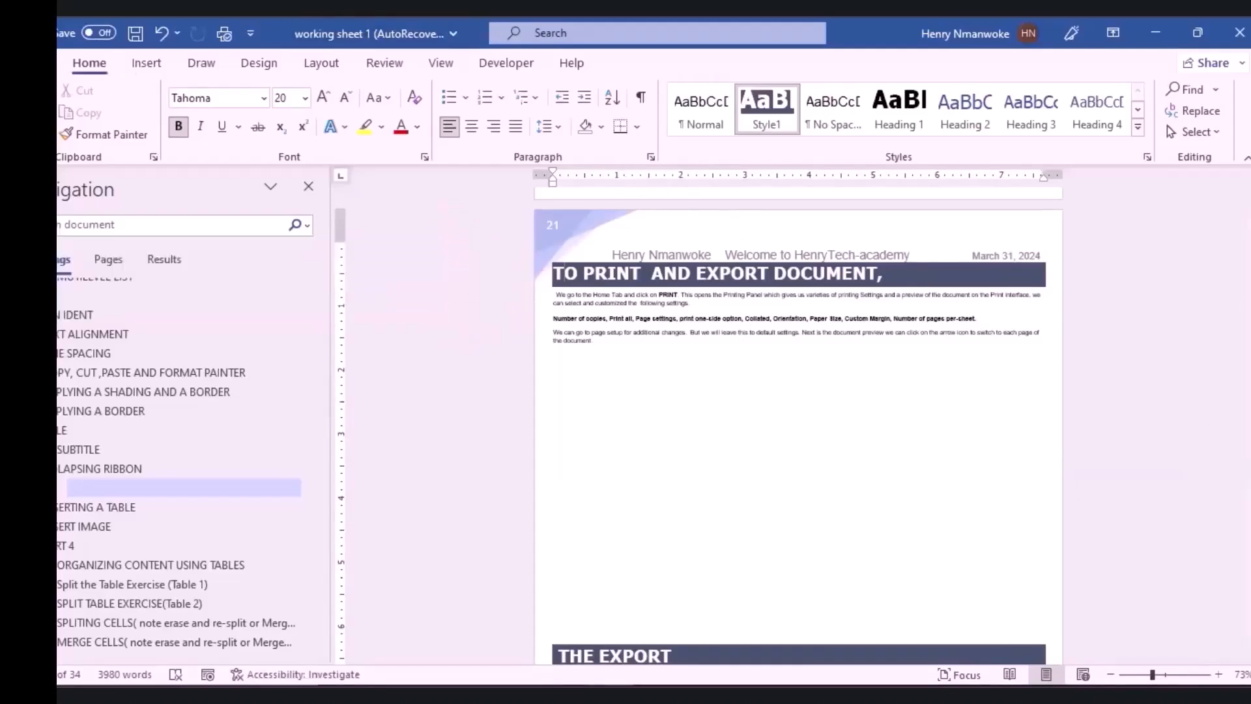
pyautogui.click(36, 64)
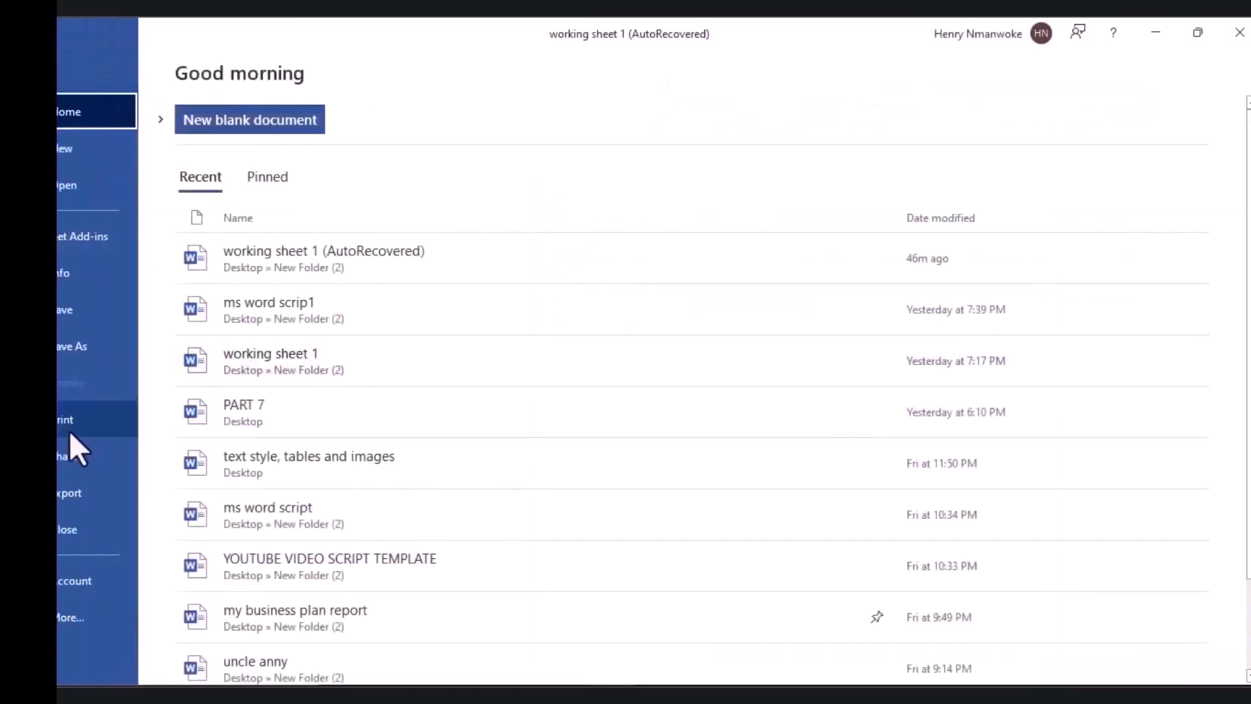
pyautogui.click(69, 429)
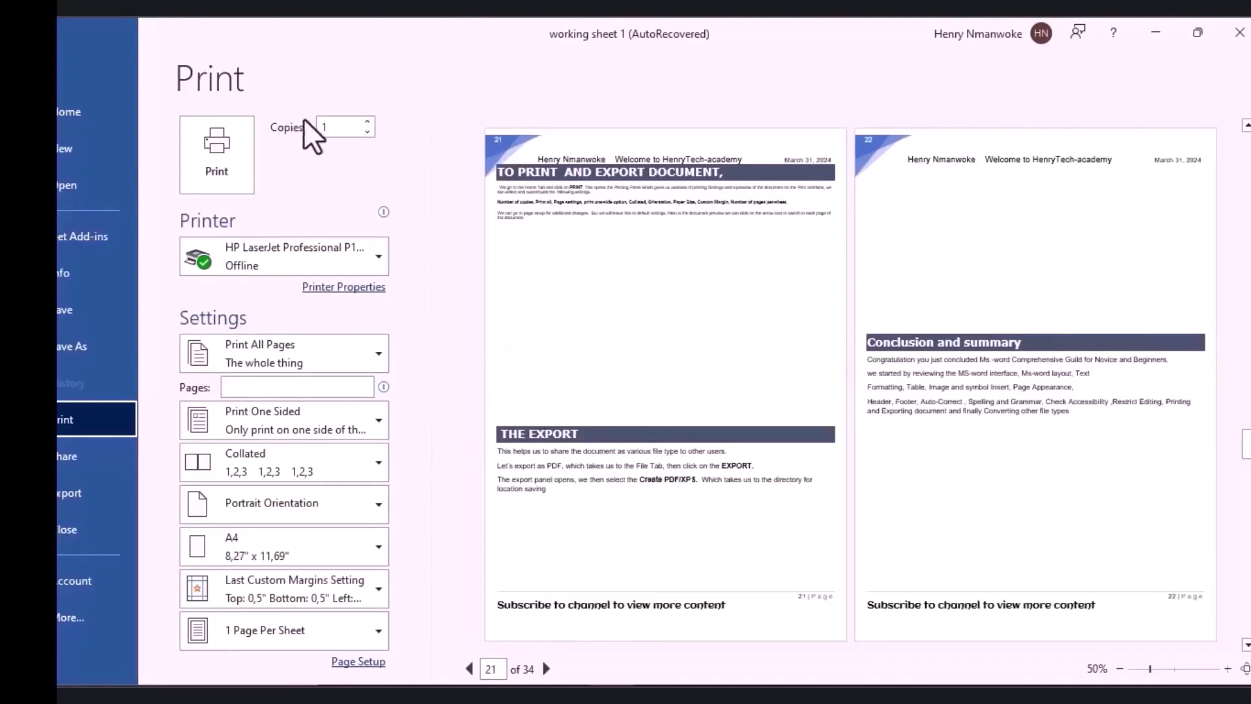
# Raise the number of print copies to 3 and return it to 1.
pyautogui.click(369, 122)
pyautogui.click(369, 123)
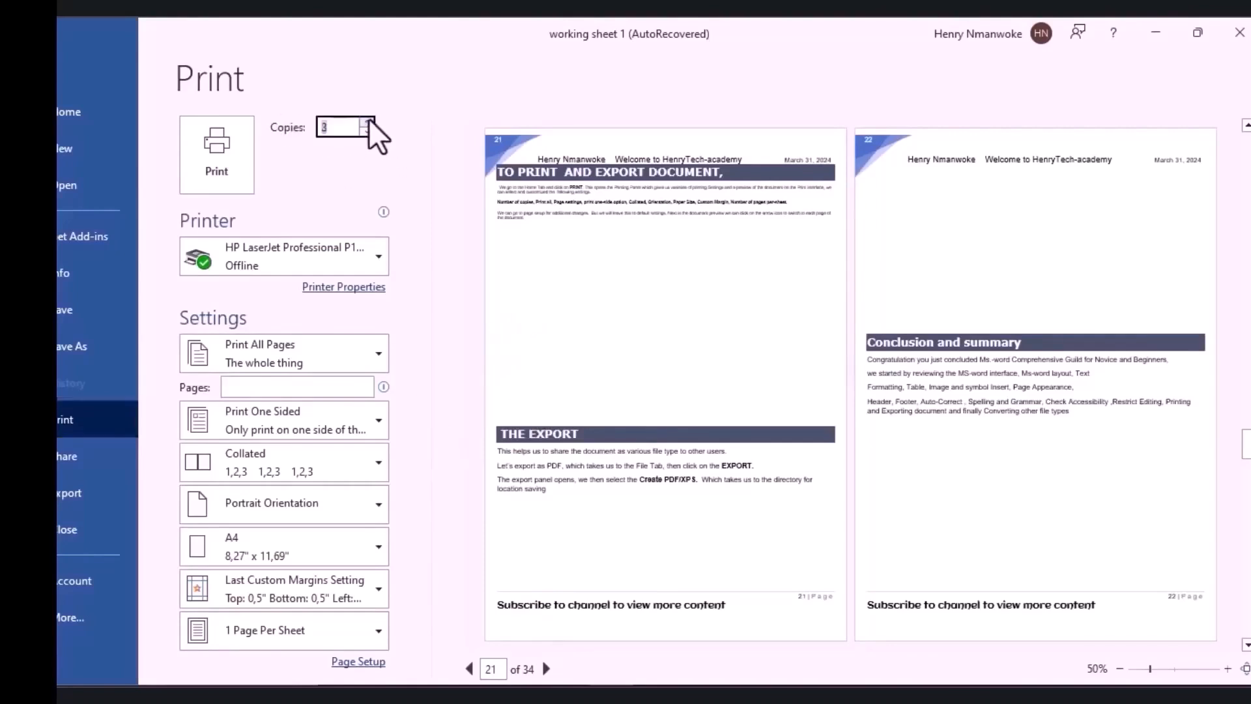
pyautogui.click(369, 130)
pyautogui.click(369, 131)
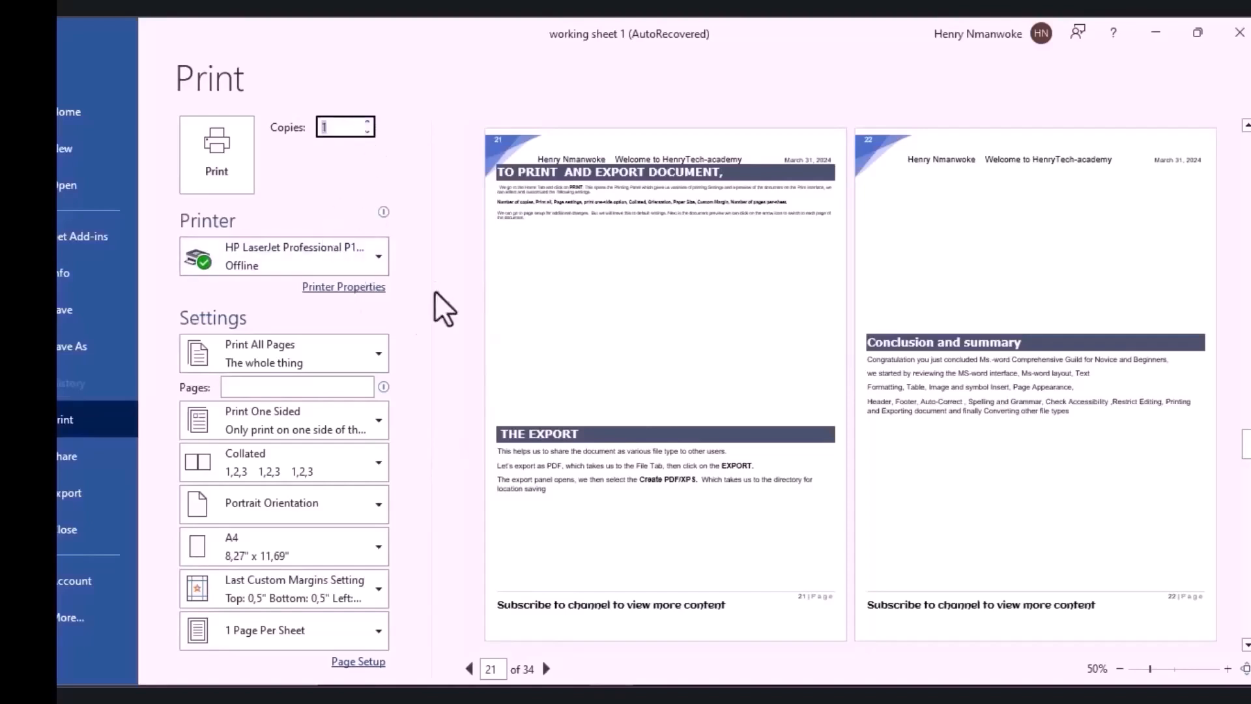
# Choose Microsoft Print to PDF as the printer for the document.
pyautogui.click(381, 269)
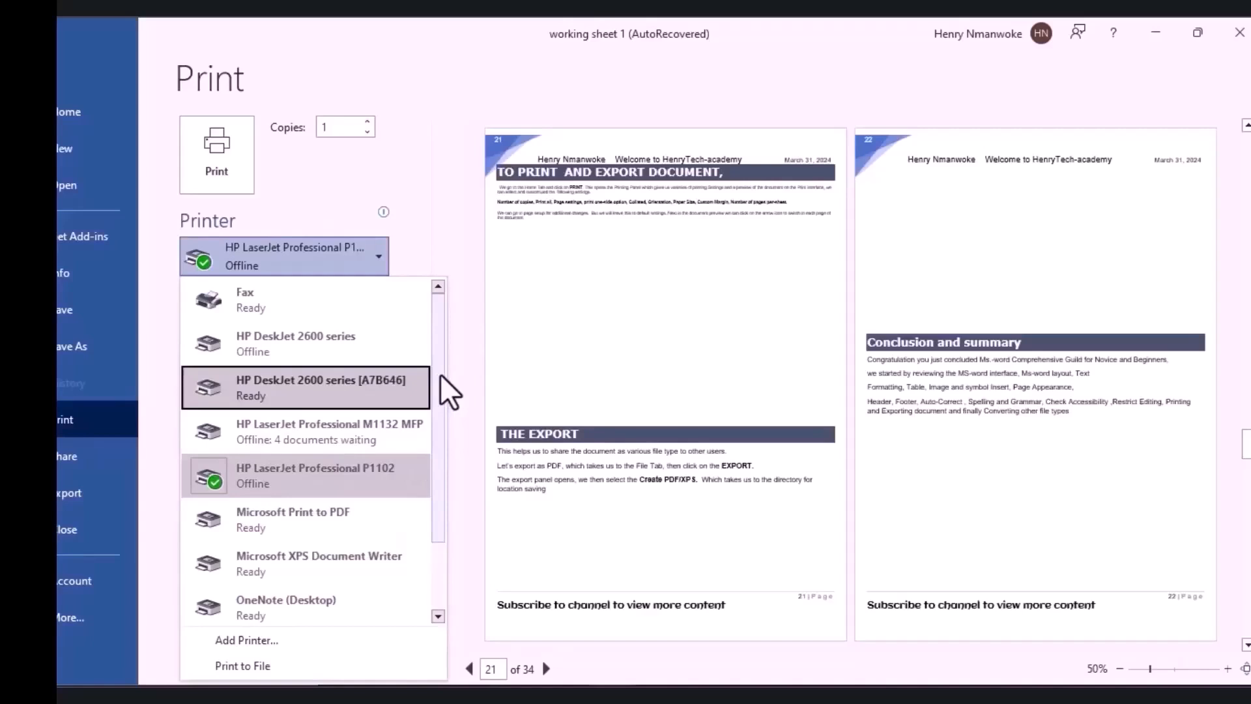
pyautogui.moveTo(440, 376)
pyautogui.mouseDown()
pyautogui.moveTo(441, 440)
pyautogui.moveTo(434, 383)
pyautogui.mouseUp()
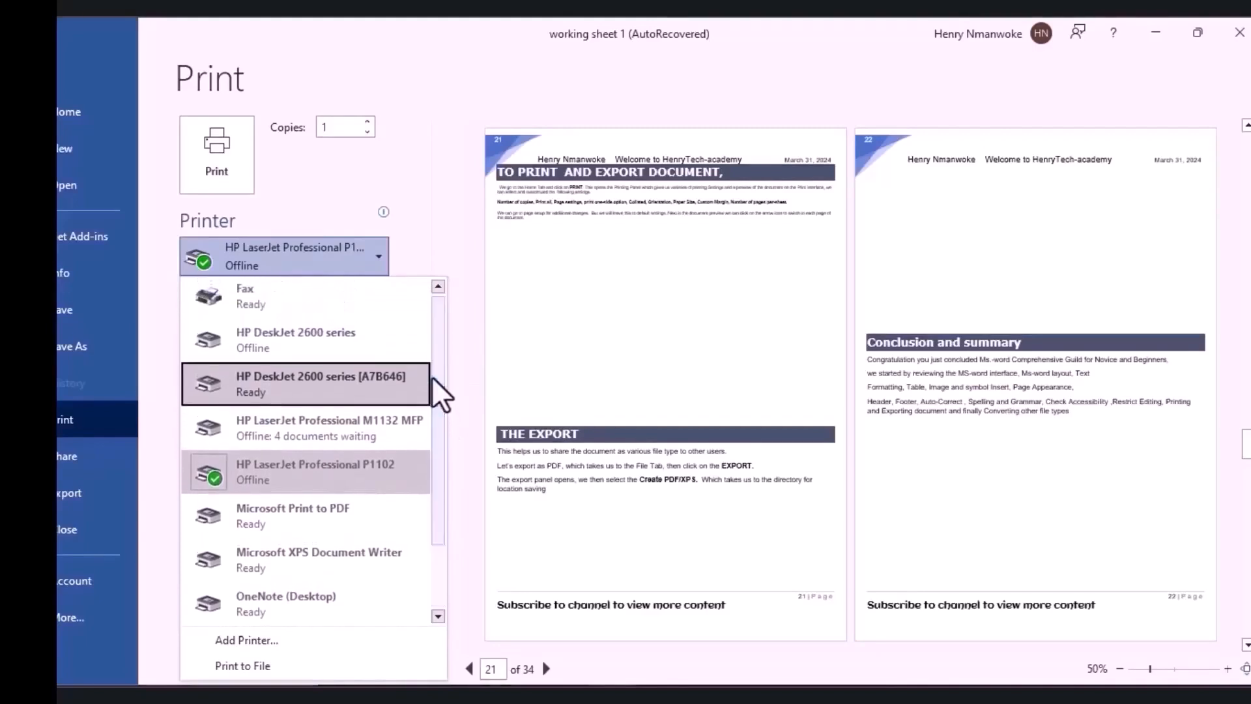
pyautogui.click(326, 524)
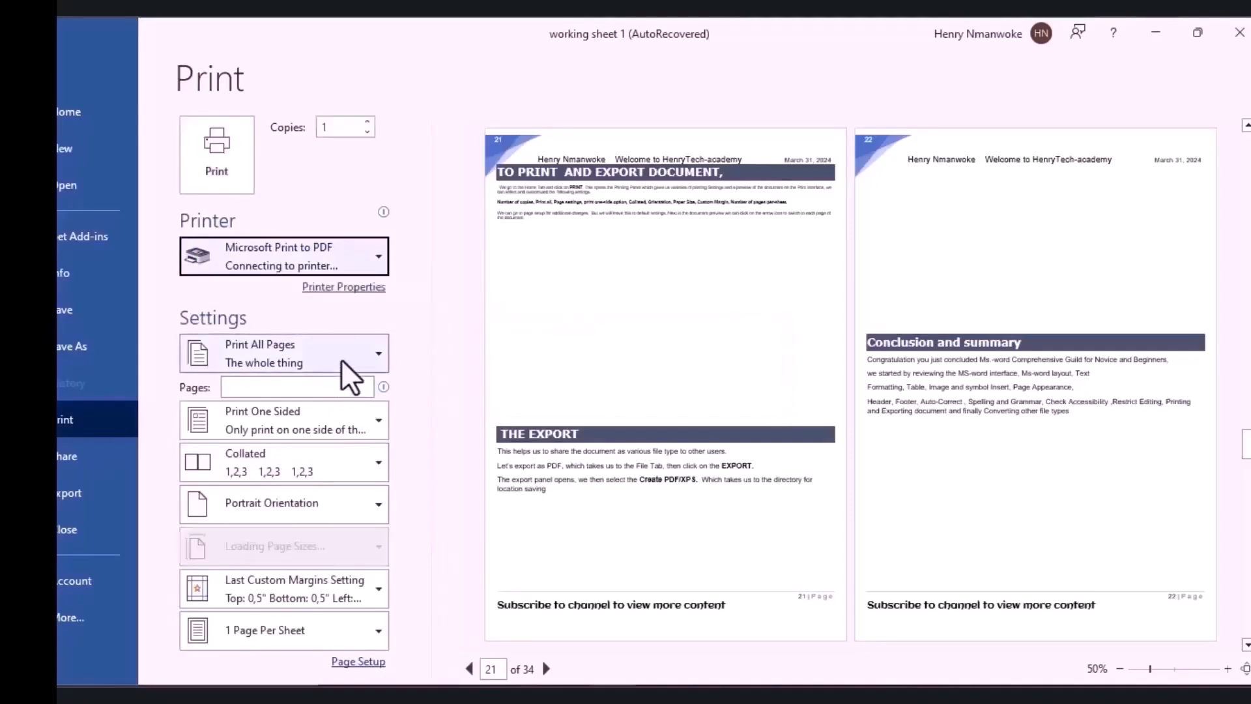
# Set the print range to Print Current Page, and advance the preview to page 22 and back to page 21.
pyautogui.click(350, 371)
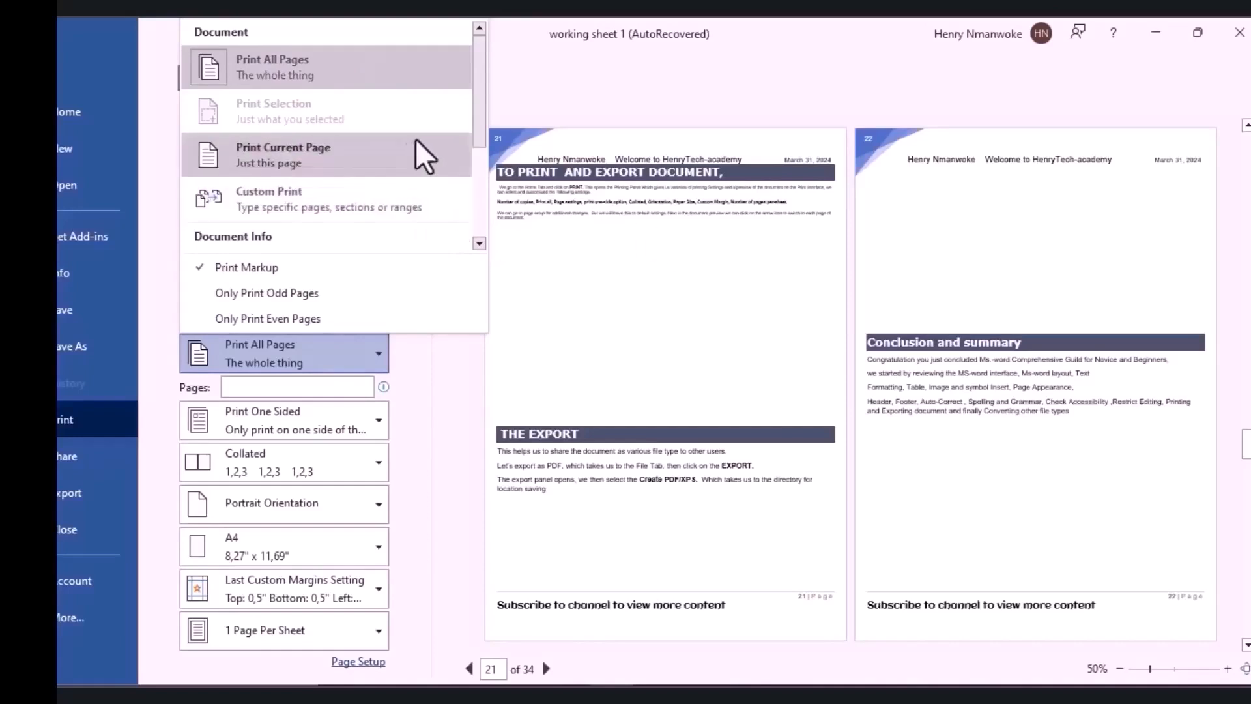
pyautogui.click(405, 159)
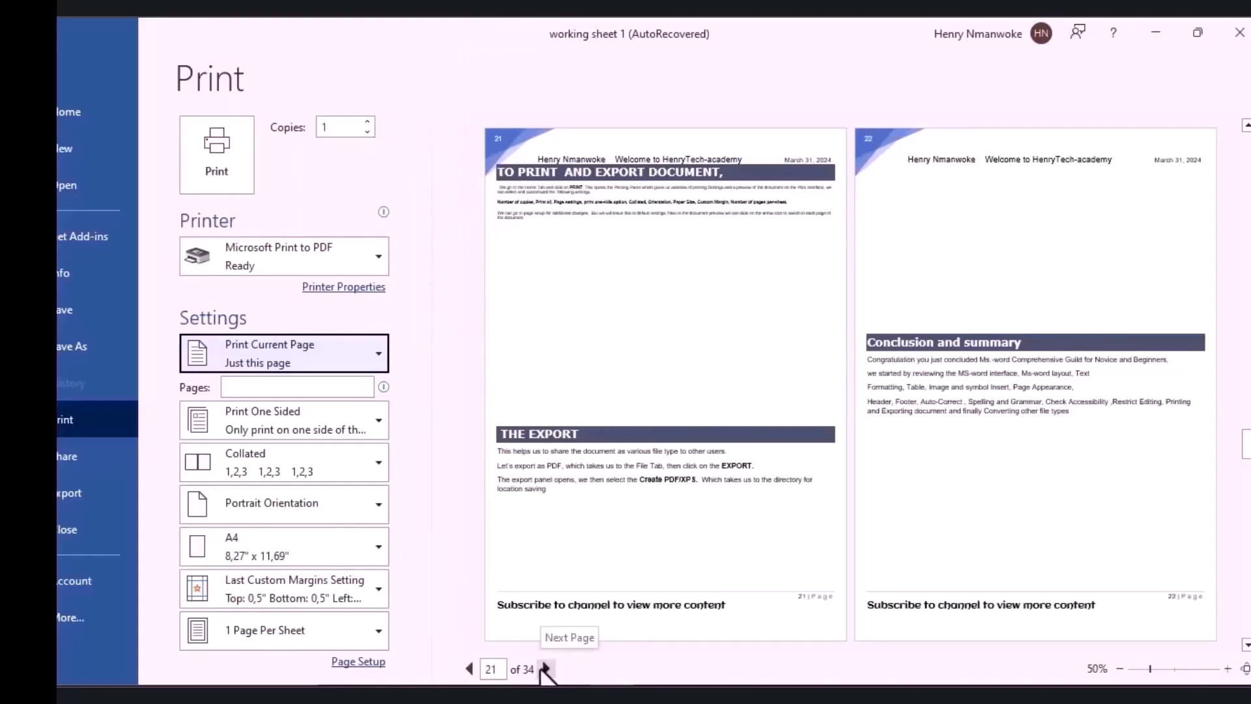
pyautogui.click(544, 669)
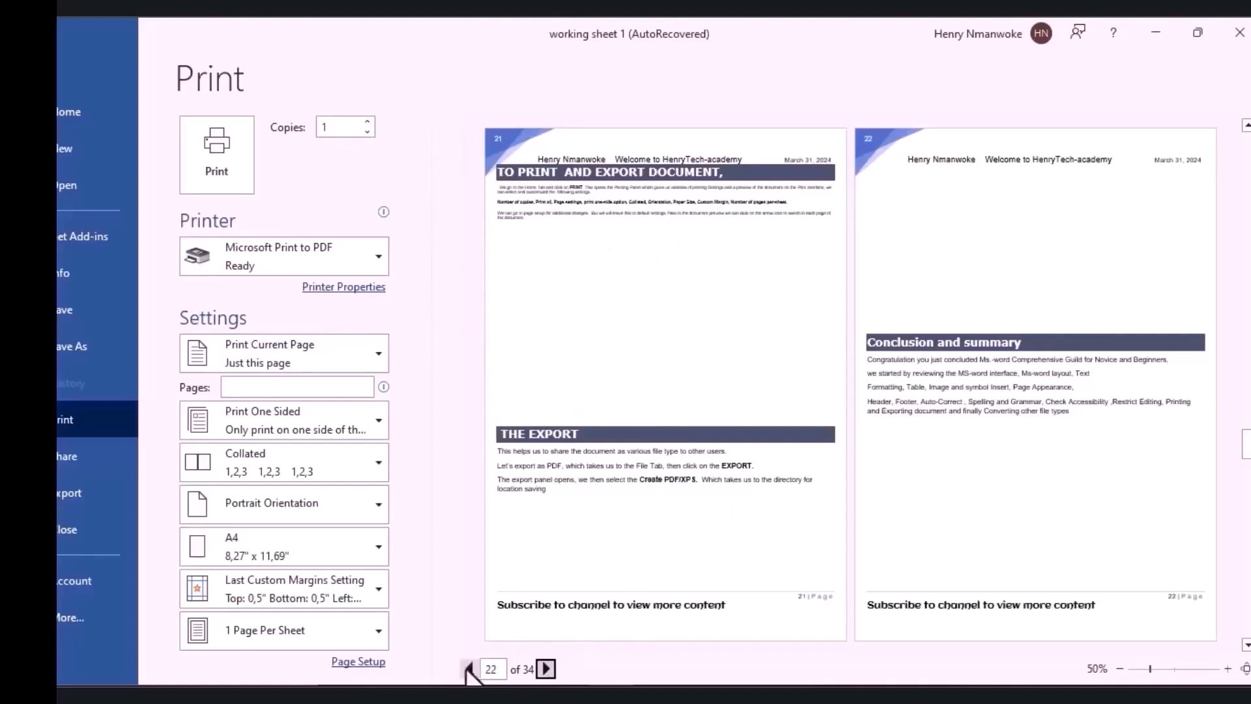
pyautogui.click(470, 668)
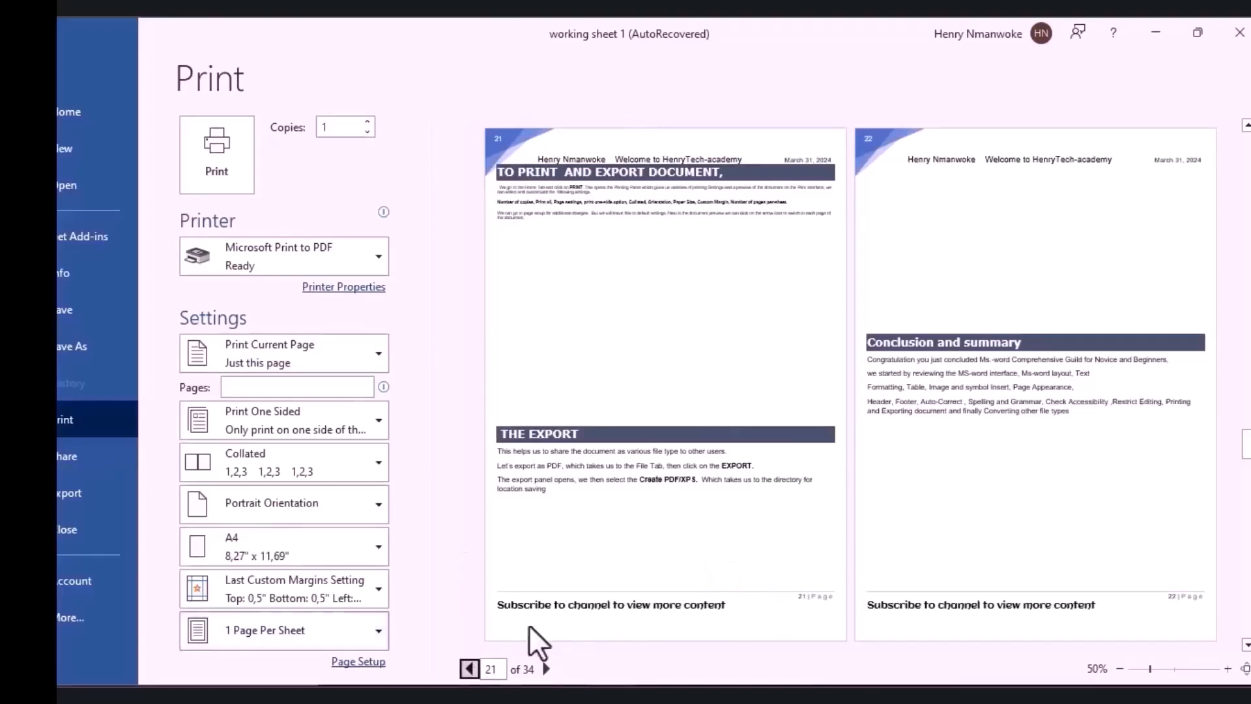
# Switch the print range to Custom Print and return it to Print All Pages.
pyautogui.click(333, 364)
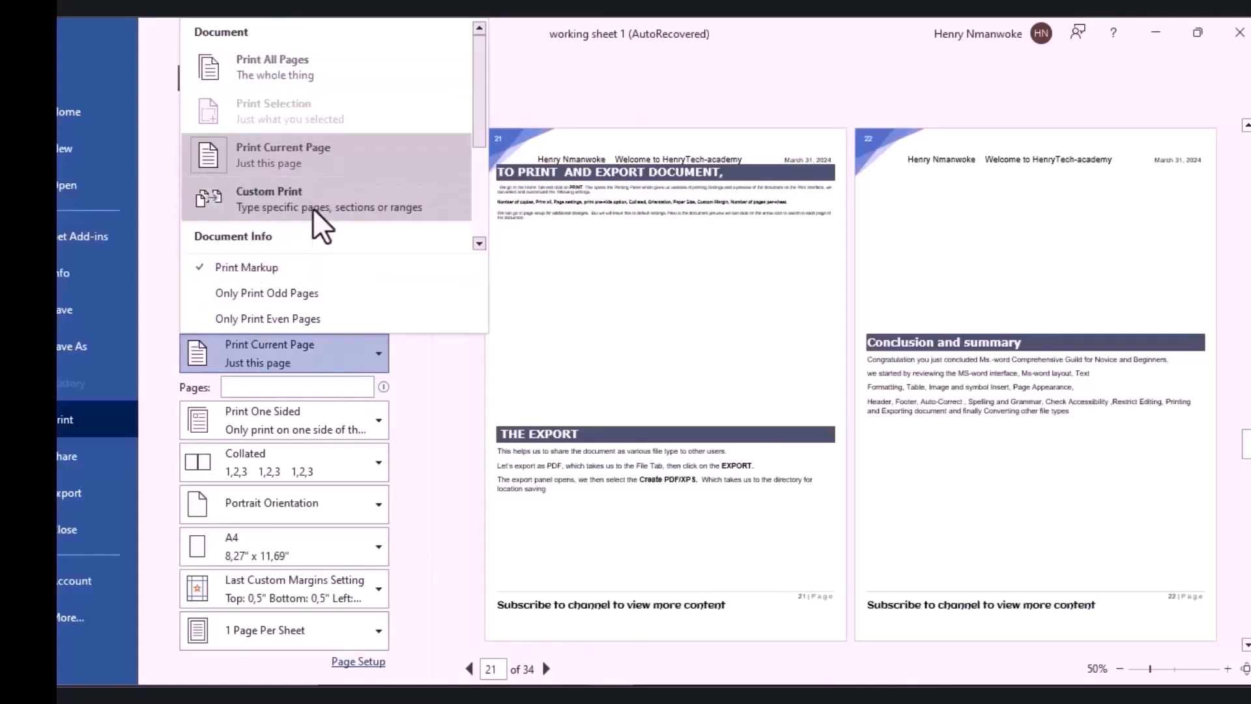
pyautogui.click(319, 225)
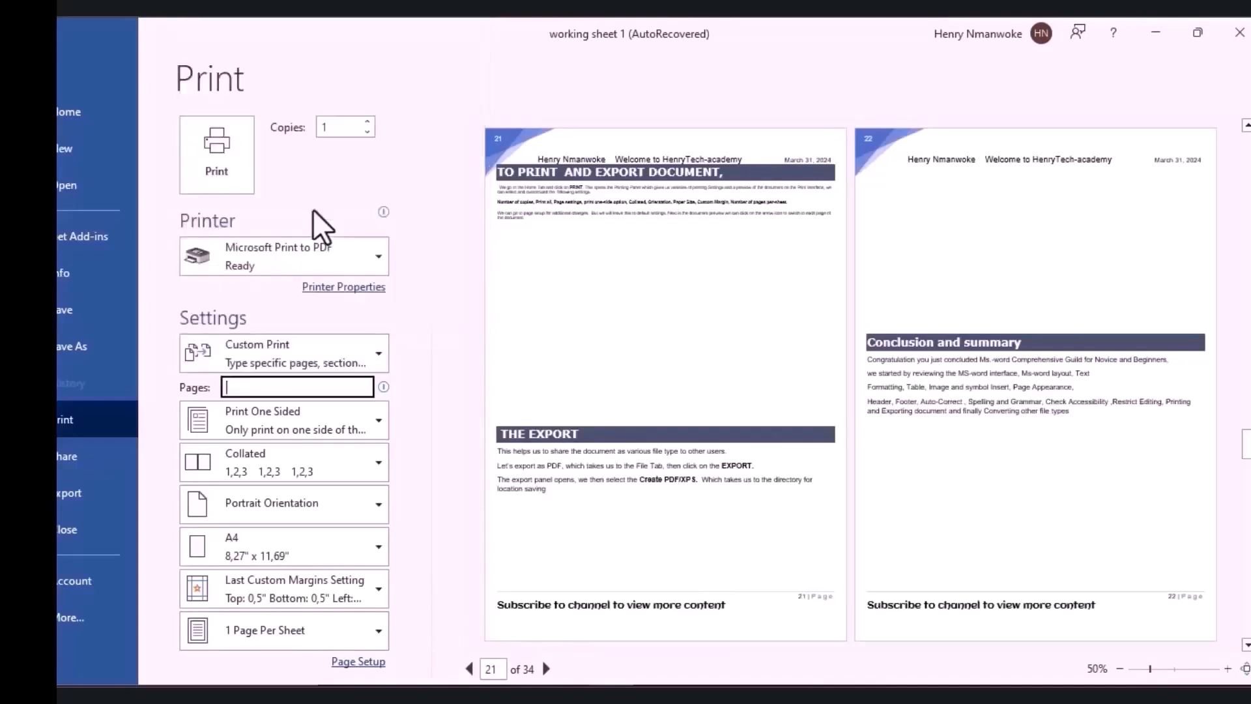
pyautogui.click(297, 368)
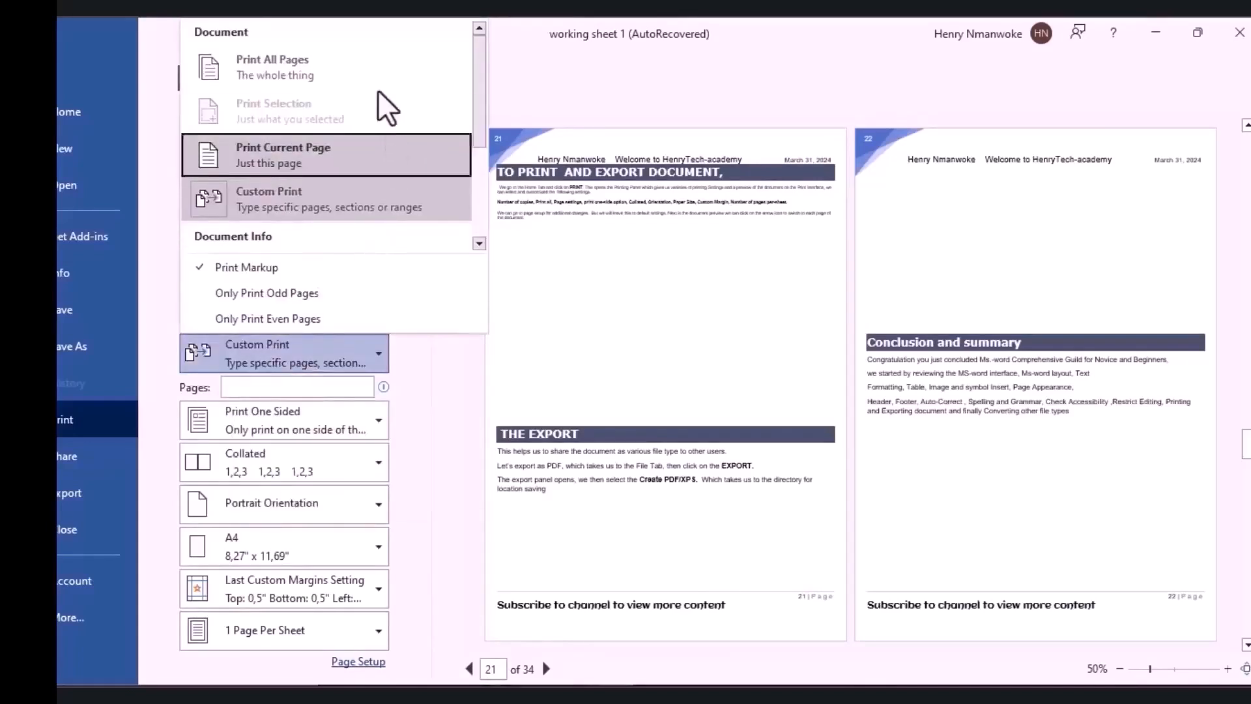
pyautogui.click(369, 73)
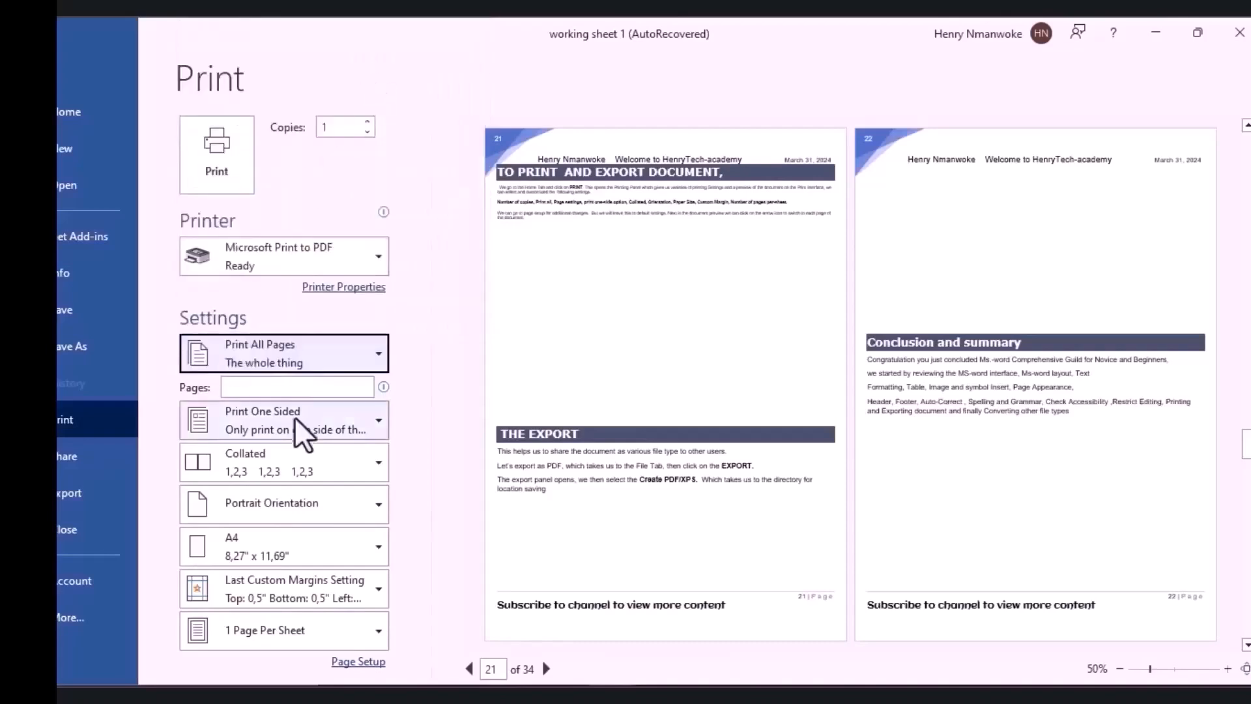
# Review the one-sided or manual two-sided printing choices and the Collated and Uncollated options.
pyautogui.click(377, 431)
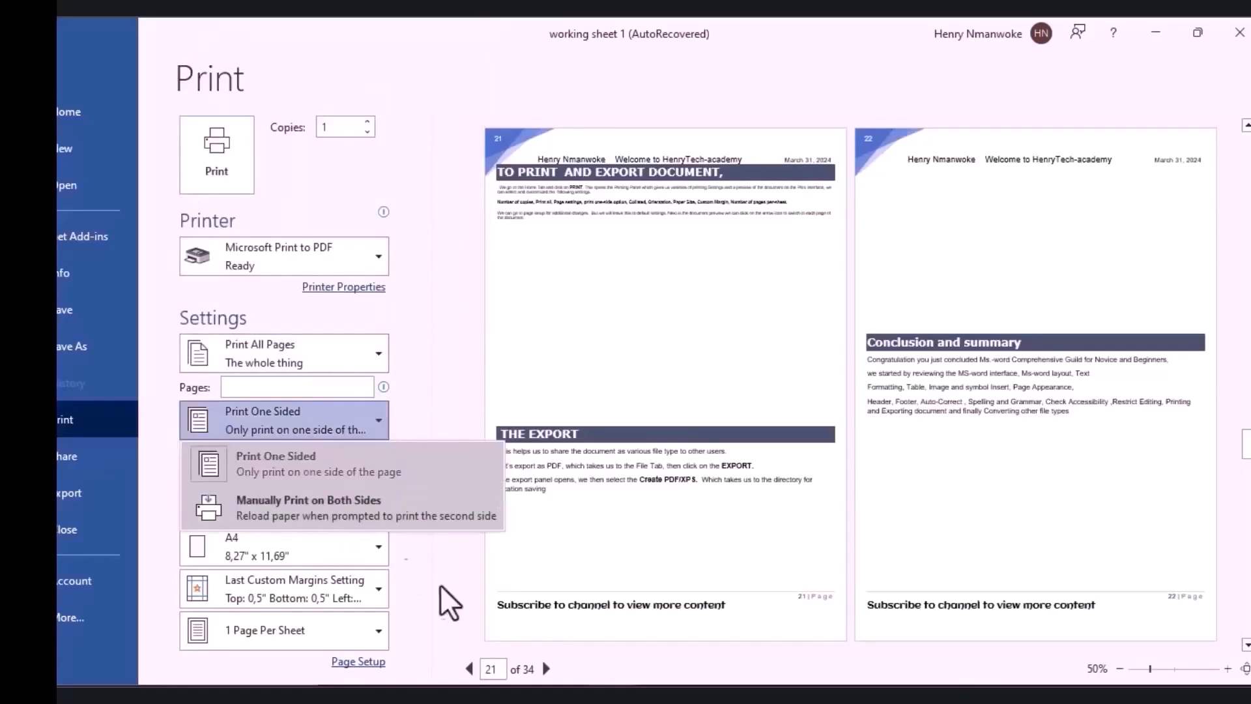
pyautogui.click(337, 426)
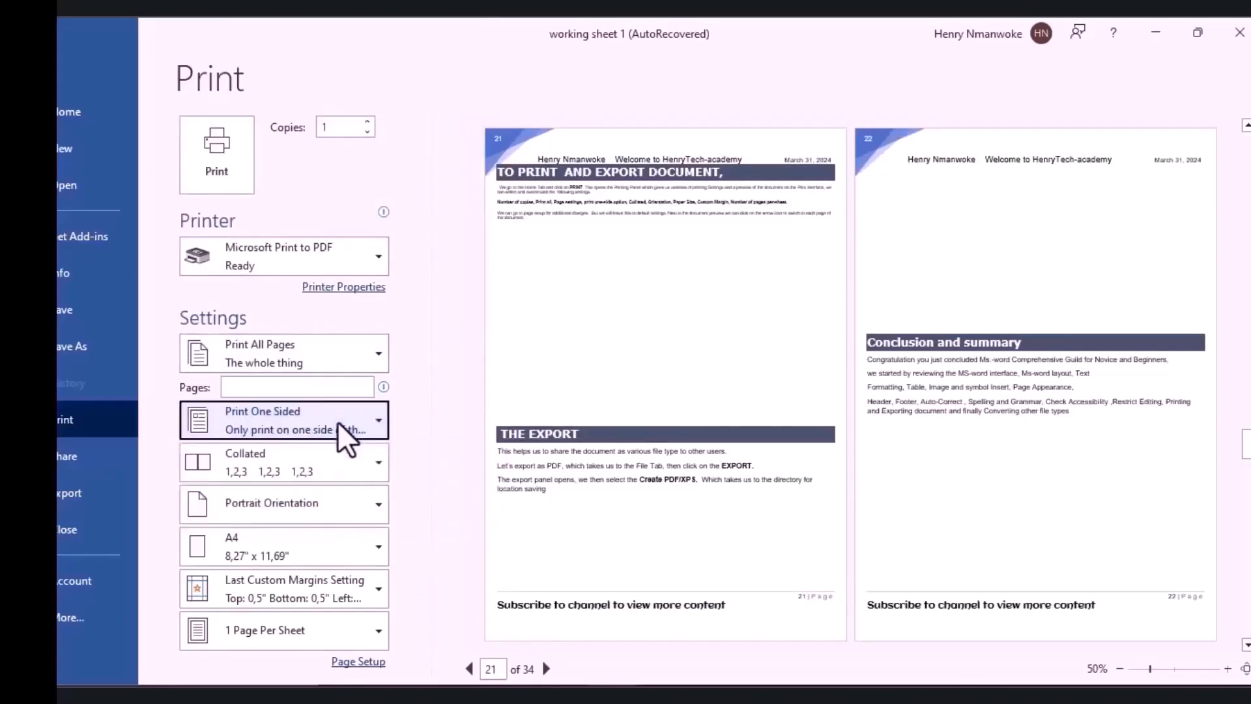
pyautogui.click(368, 484)
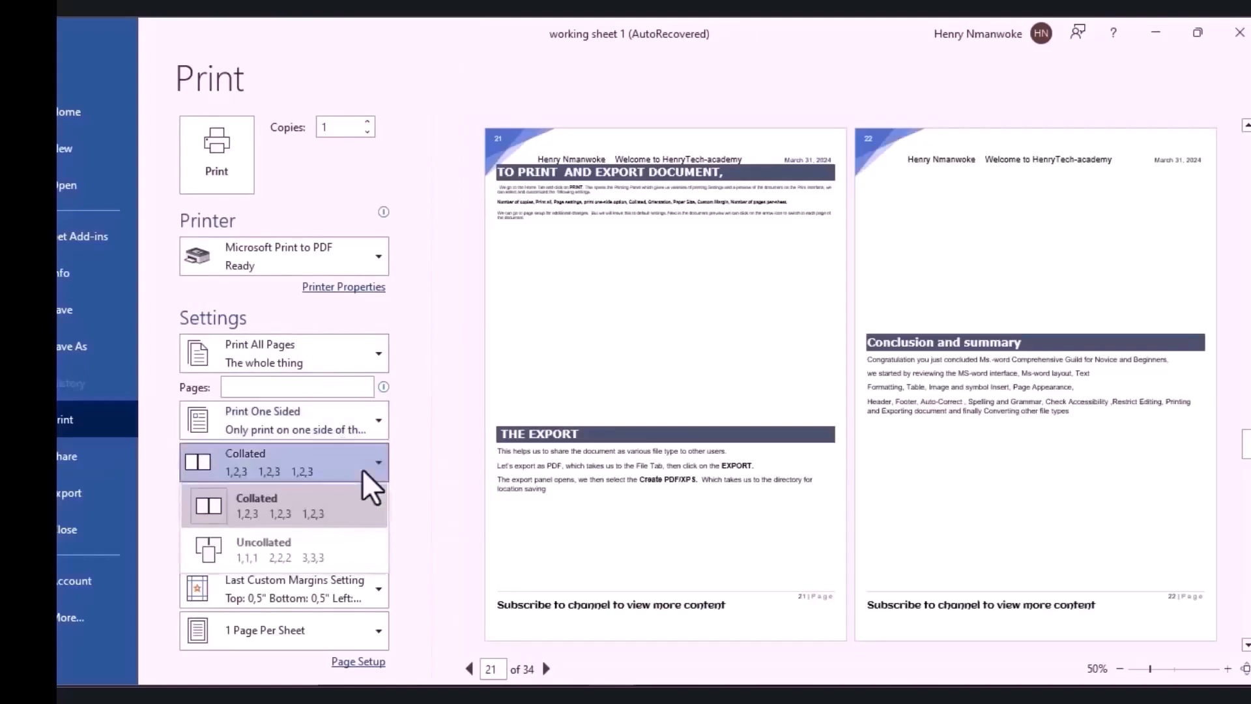
pyautogui.click(432, 502)
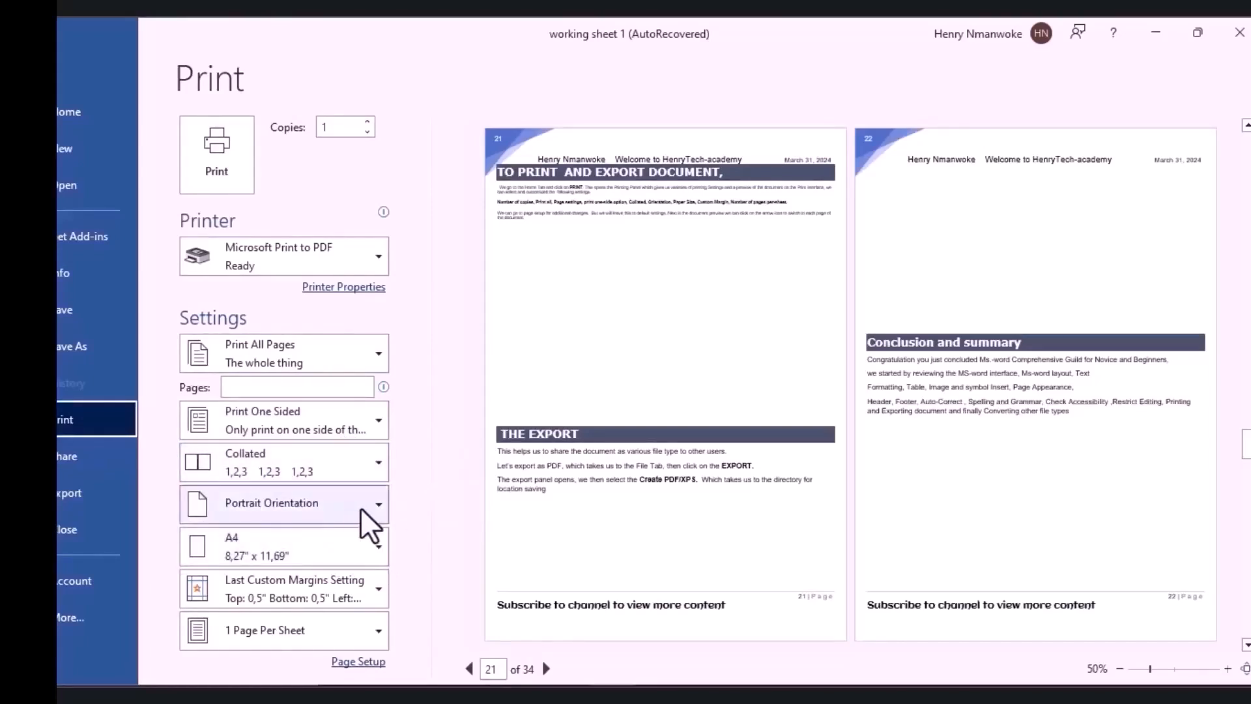
# Select Portrait Orientation, A4 paper and the Last Custom Setting margins for the print job.
pyautogui.click(376, 514)
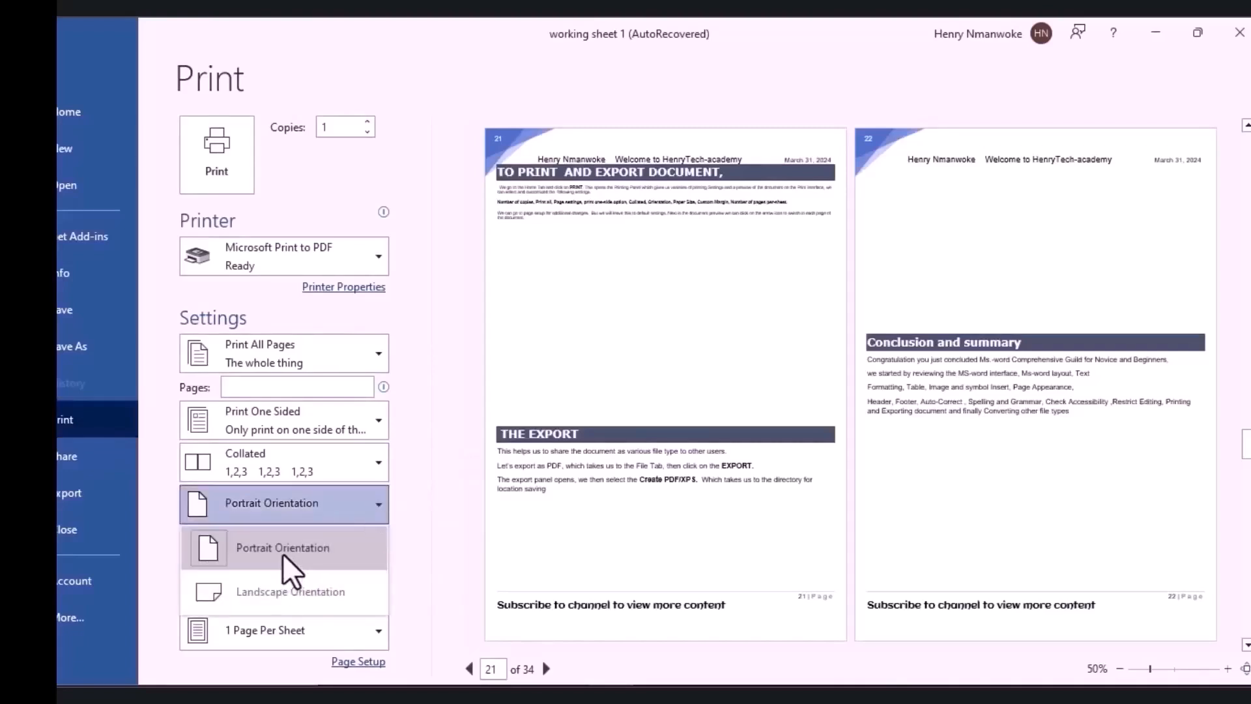
pyautogui.click(291, 573)
pyautogui.click(308, 557)
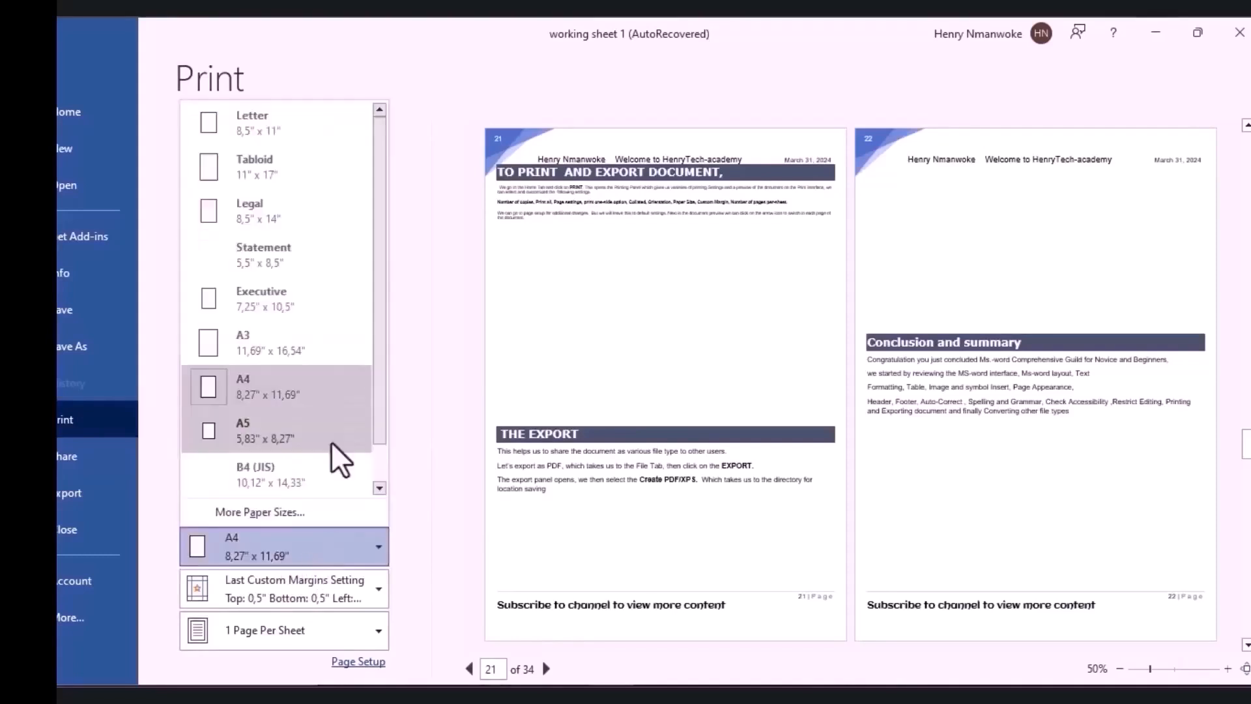
pyautogui.click(287, 394)
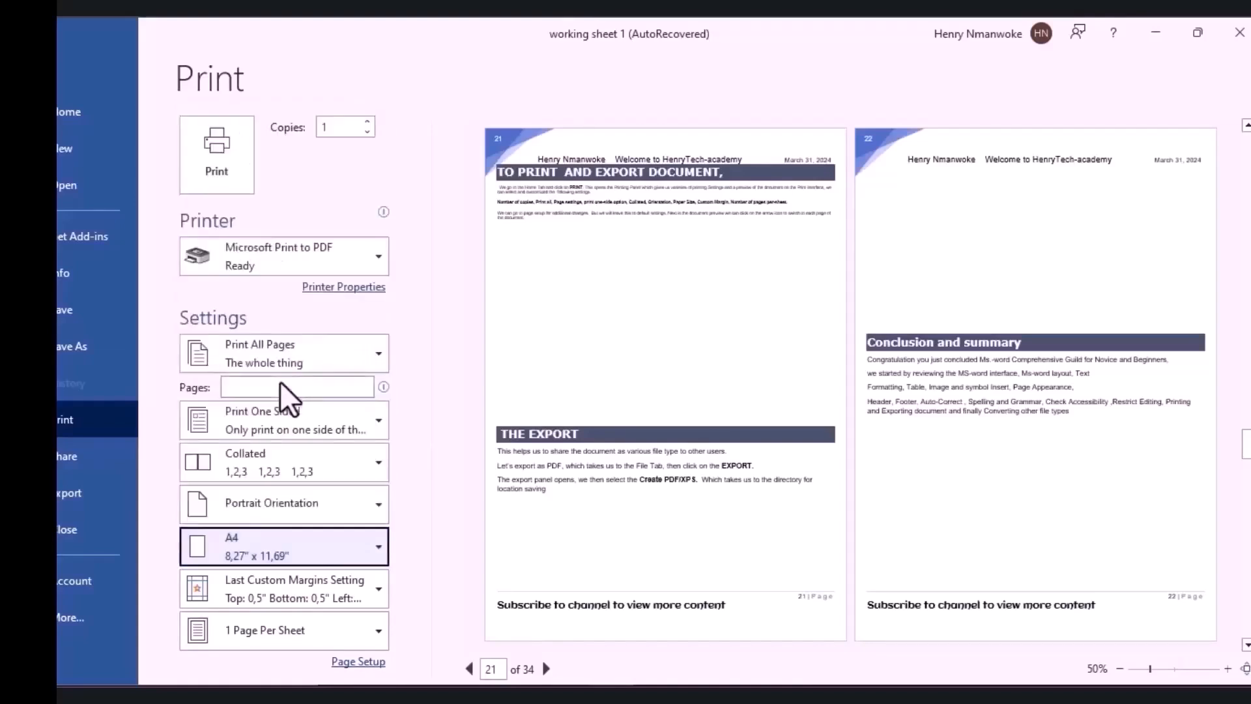
pyautogui.click(384, 597)
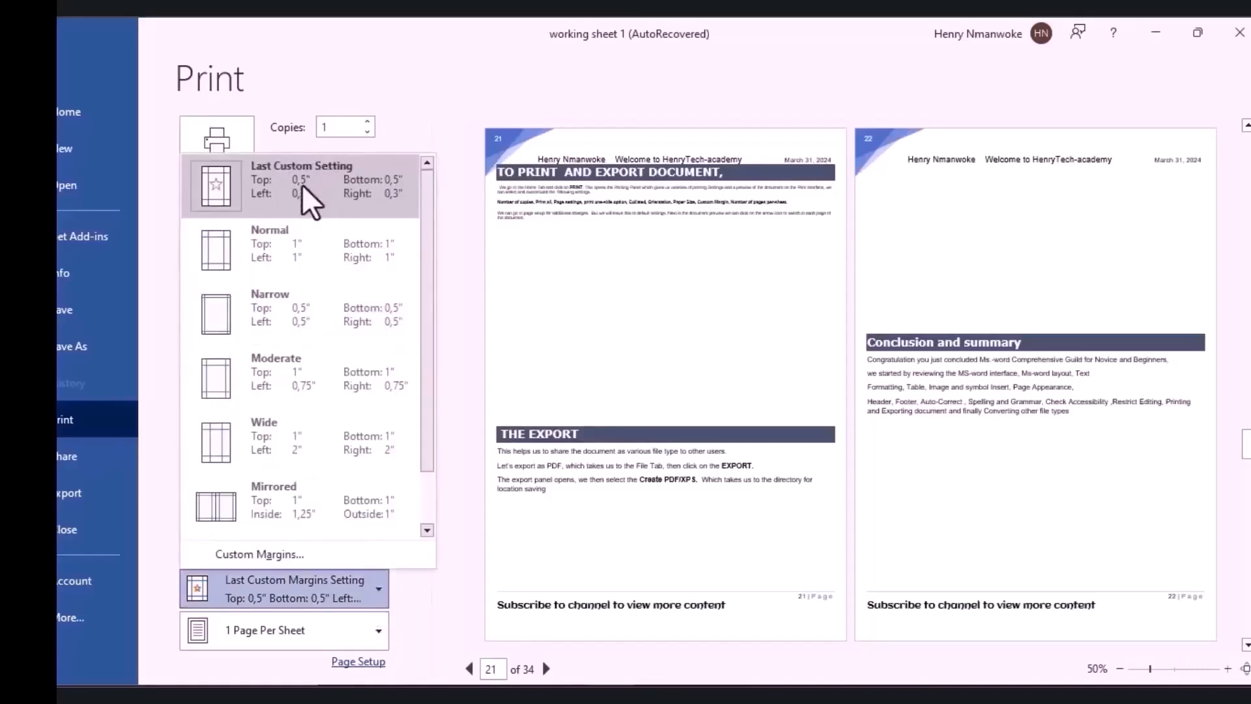
pyautogui.click(308, 200)
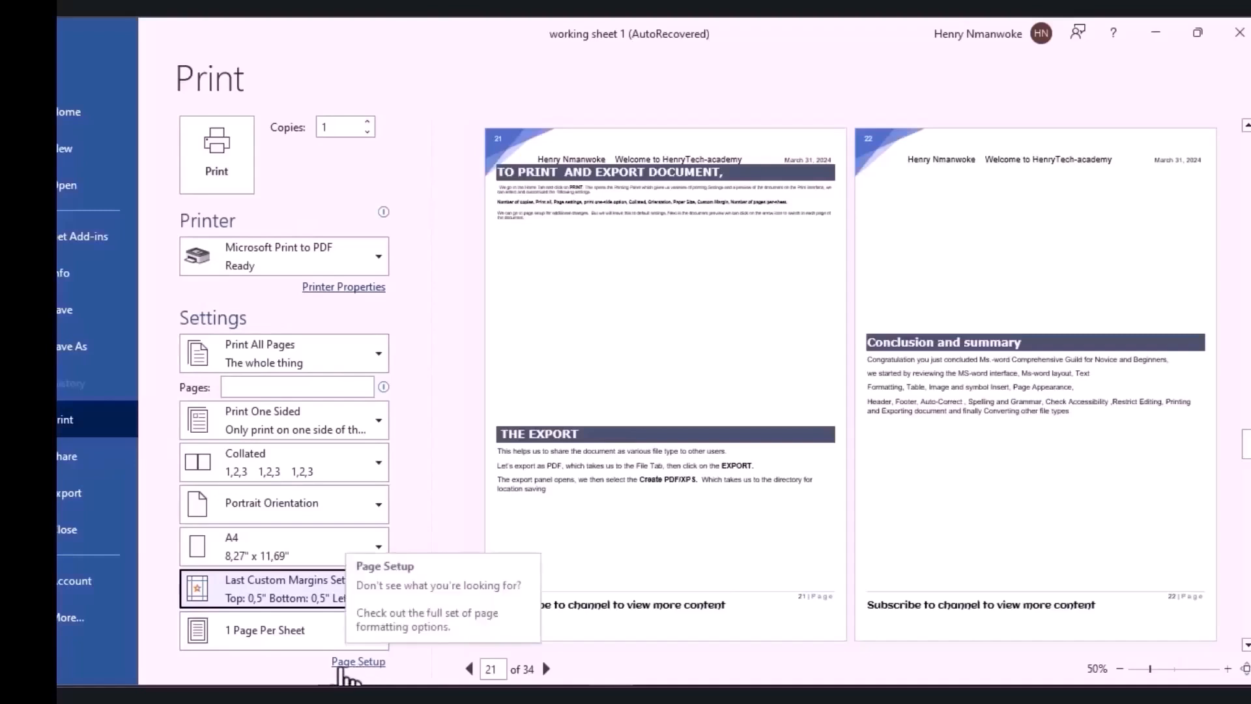
# Review the margin, paper size and layout options in Page Setup, including its Apply to choices, and accept the settings.
pyautogui.click(351, 667)
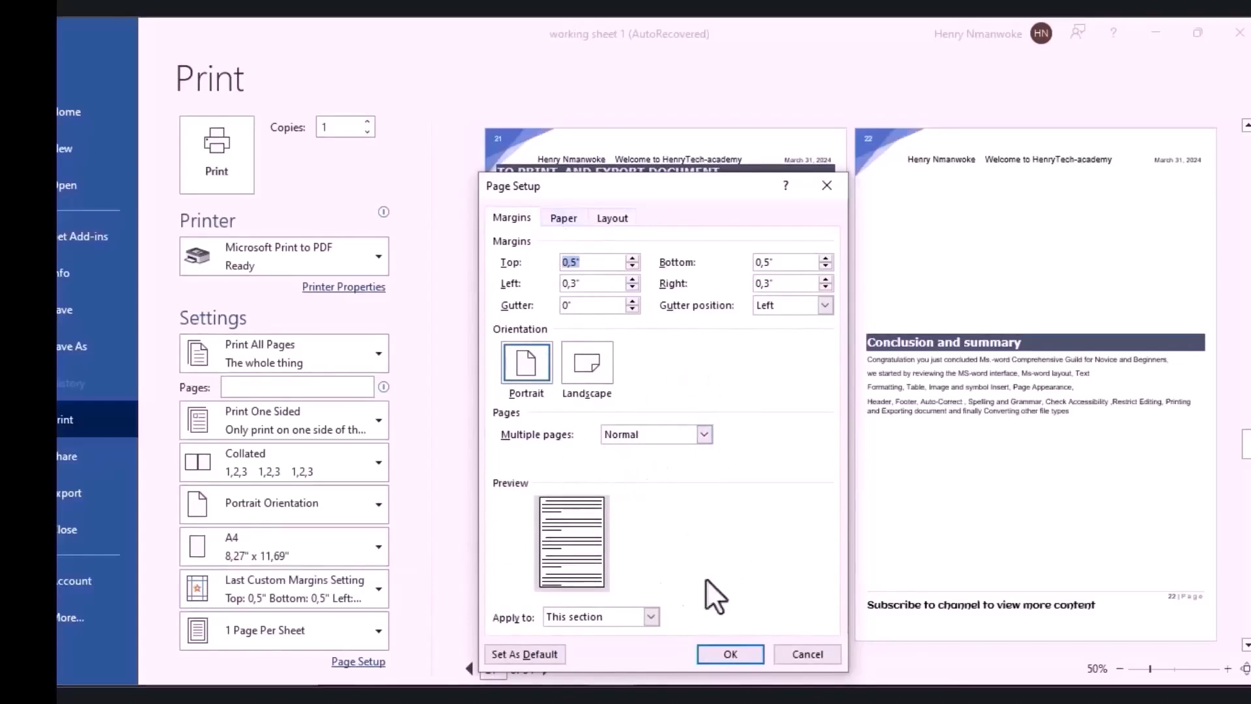
pyautogui.click(652, 616)
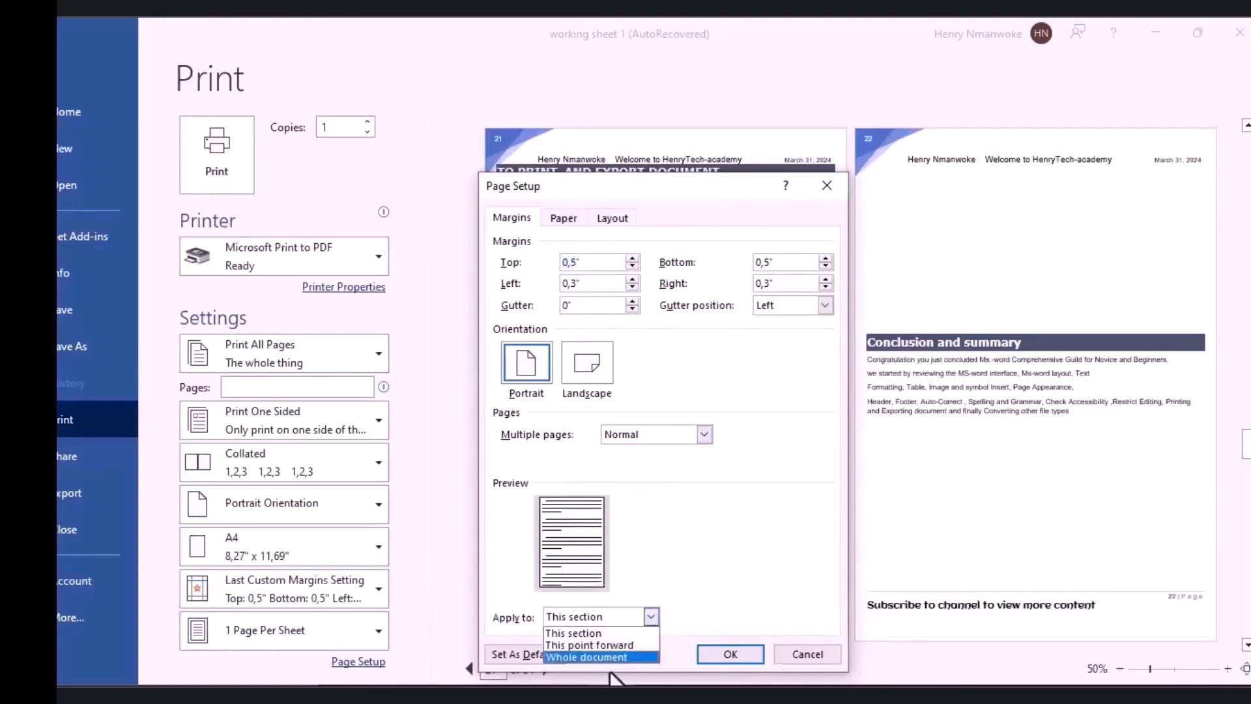
pyautogui.click(689, 506)
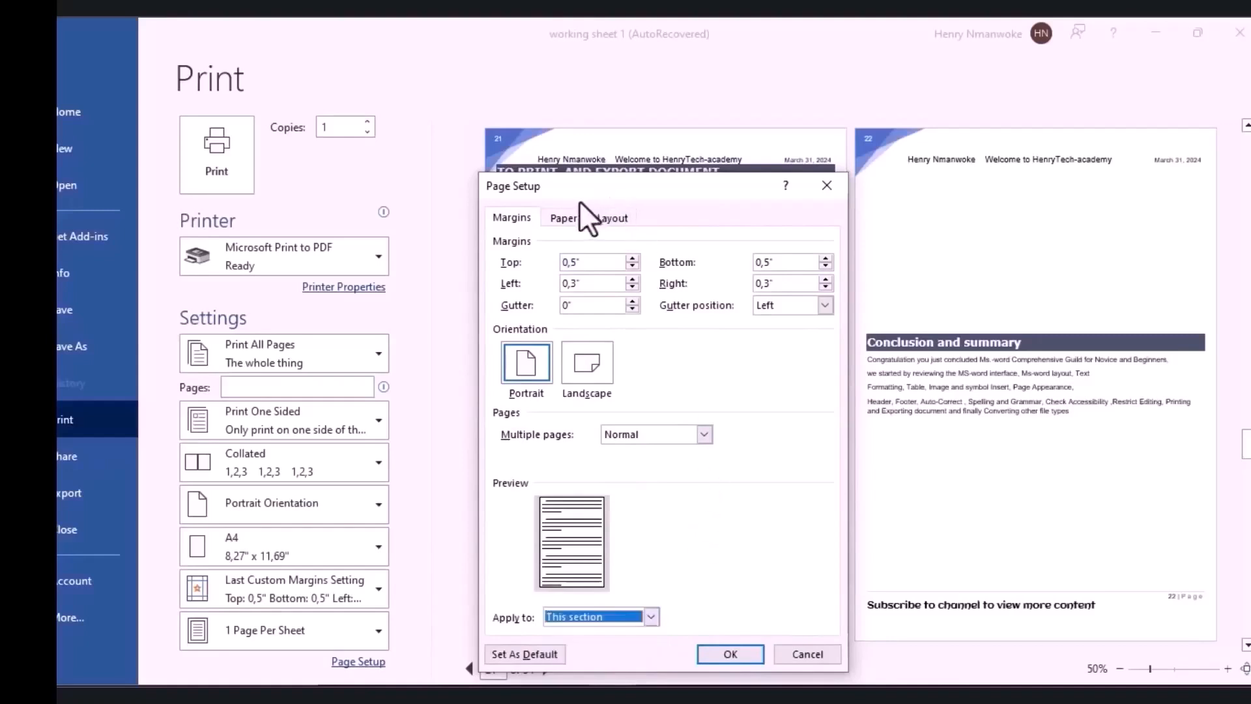
pyautogui.click(562, 217)
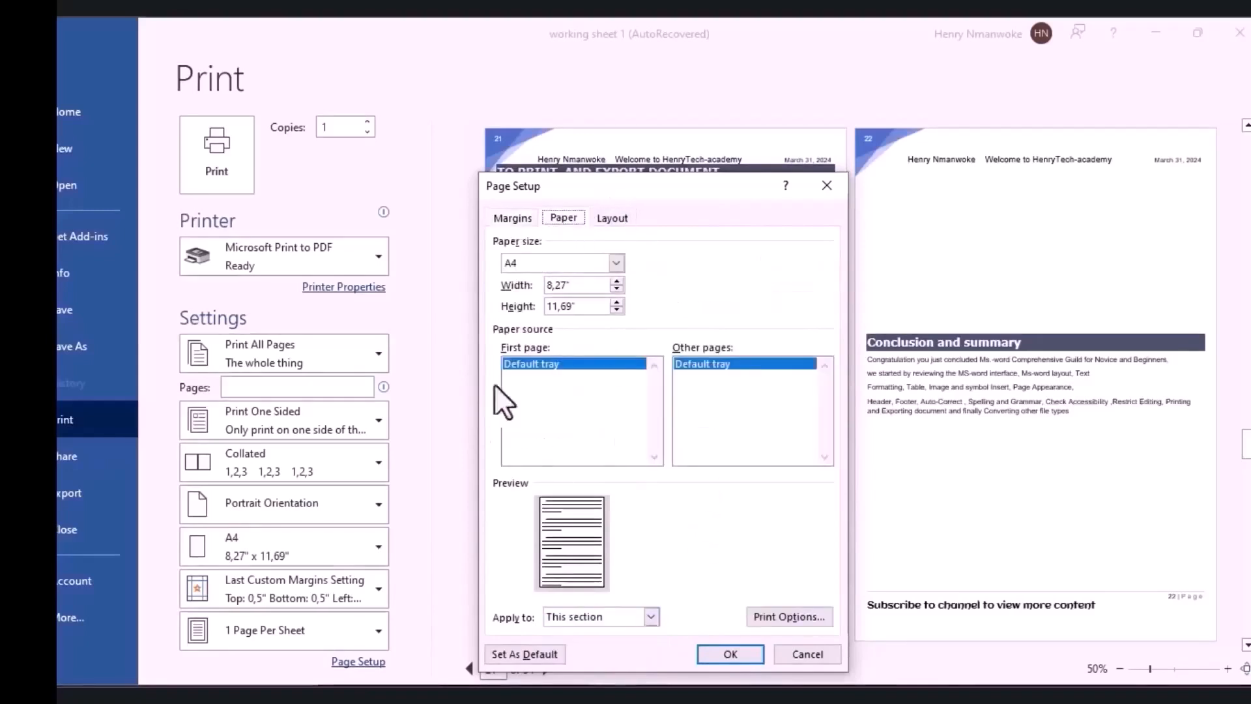
pyautogui.click(616, 259)
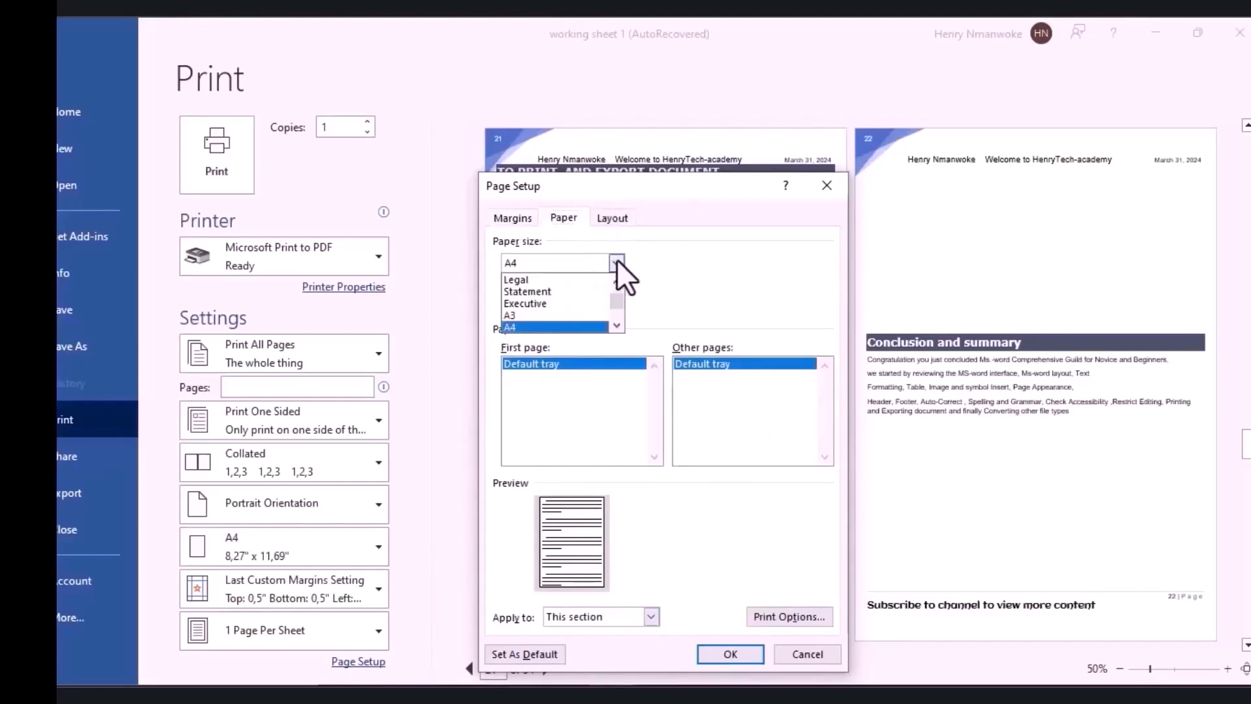
pyautogui.click(616, 259)
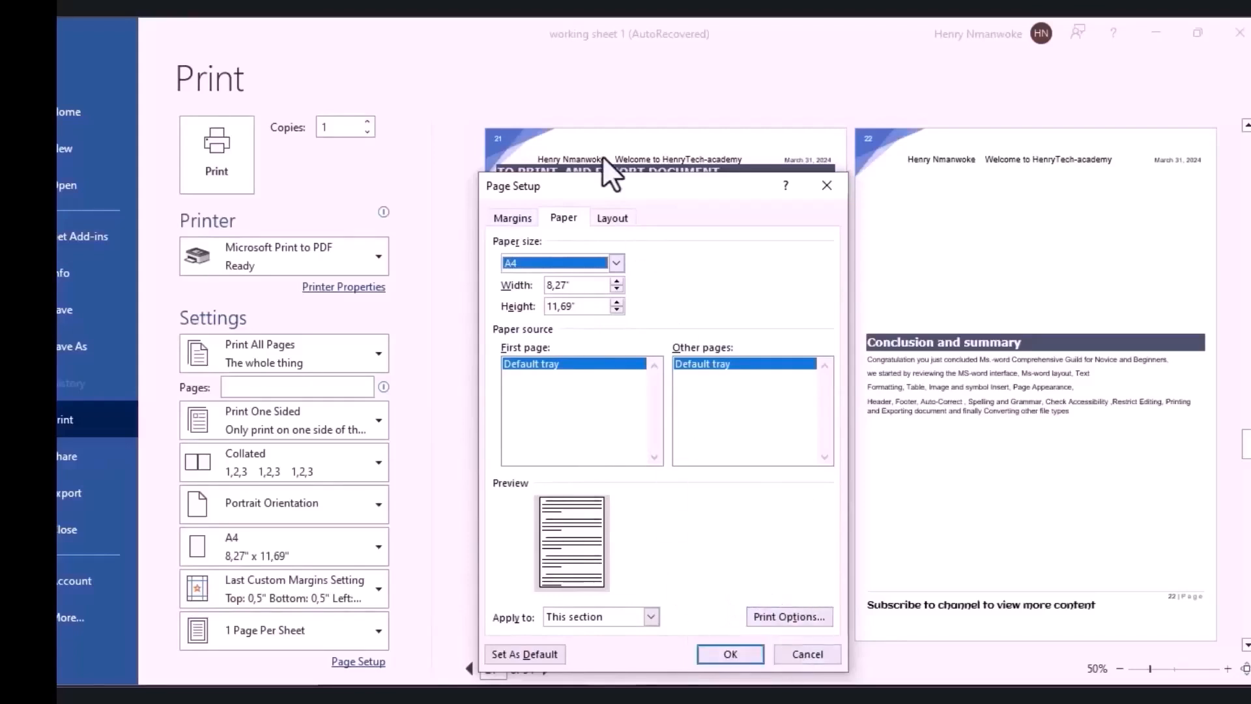
pyautogui.click(611, 221)
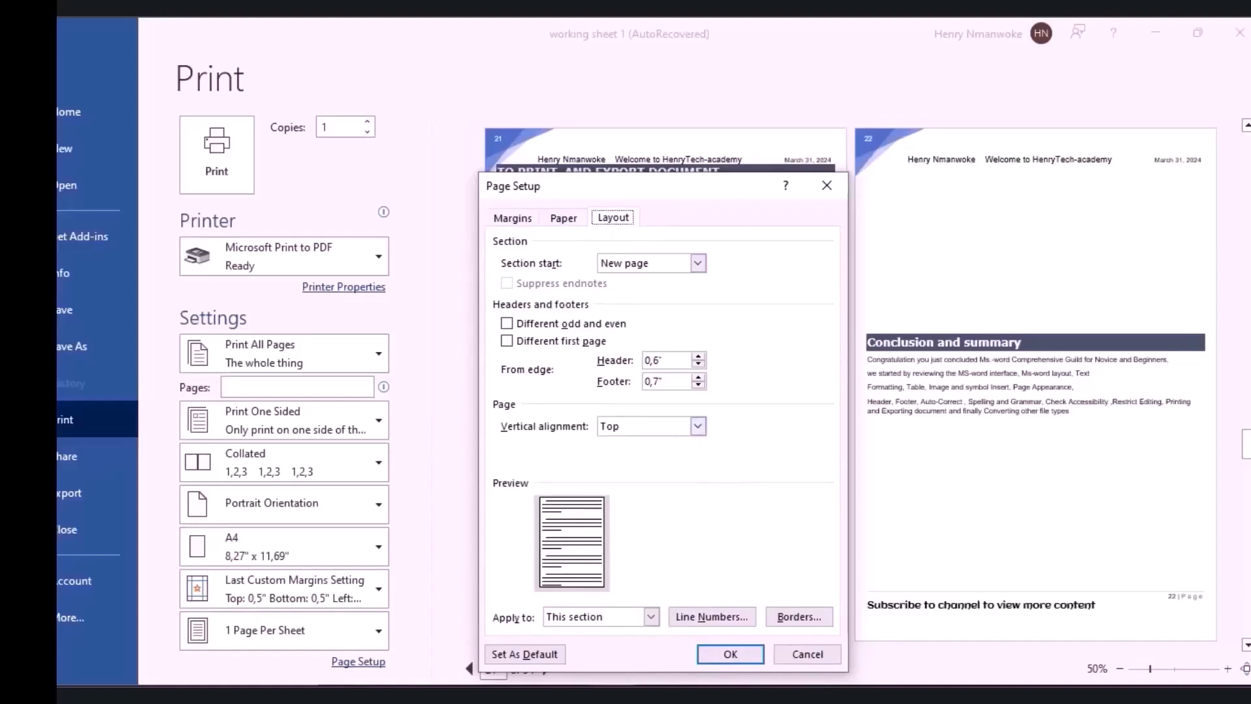
pyautogui.click(724, 654)
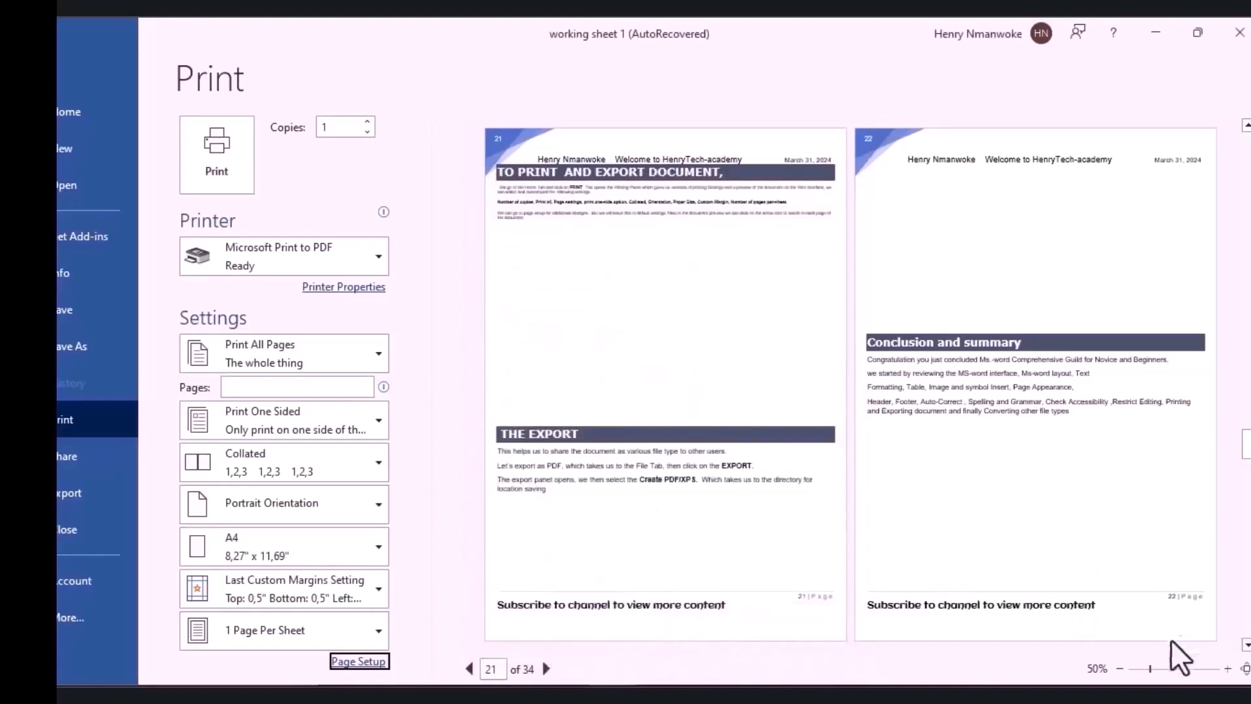
# Enlarge the print preview to 100%, go to page 23 and set the print range to Print Current Page.
pyautogui.click(1173, 669)
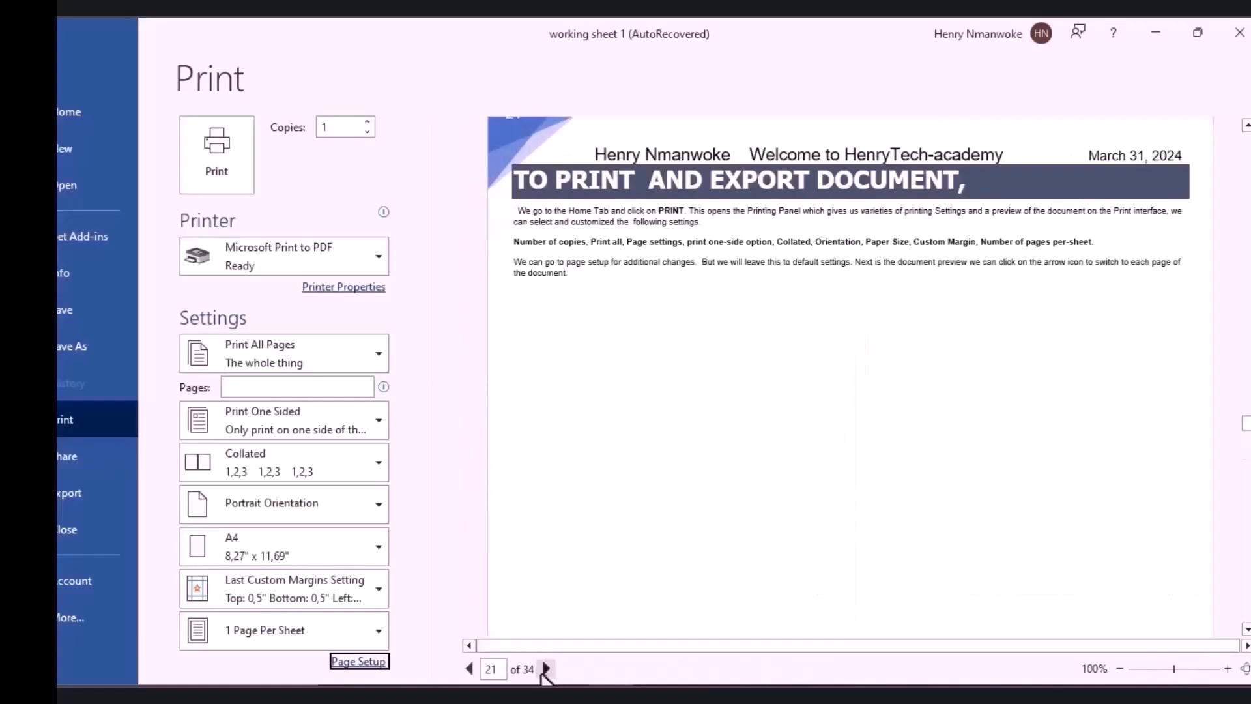
pyautogui.click(546, 669)
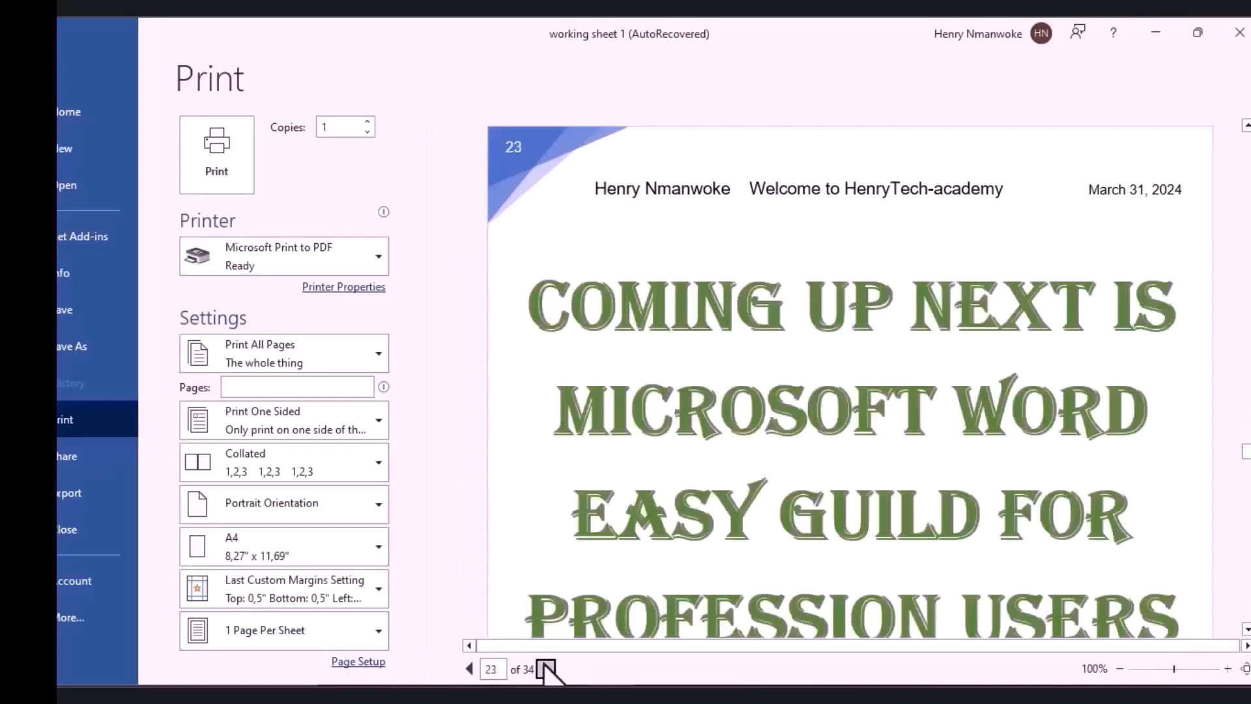
pyautogui.click(317, 347)
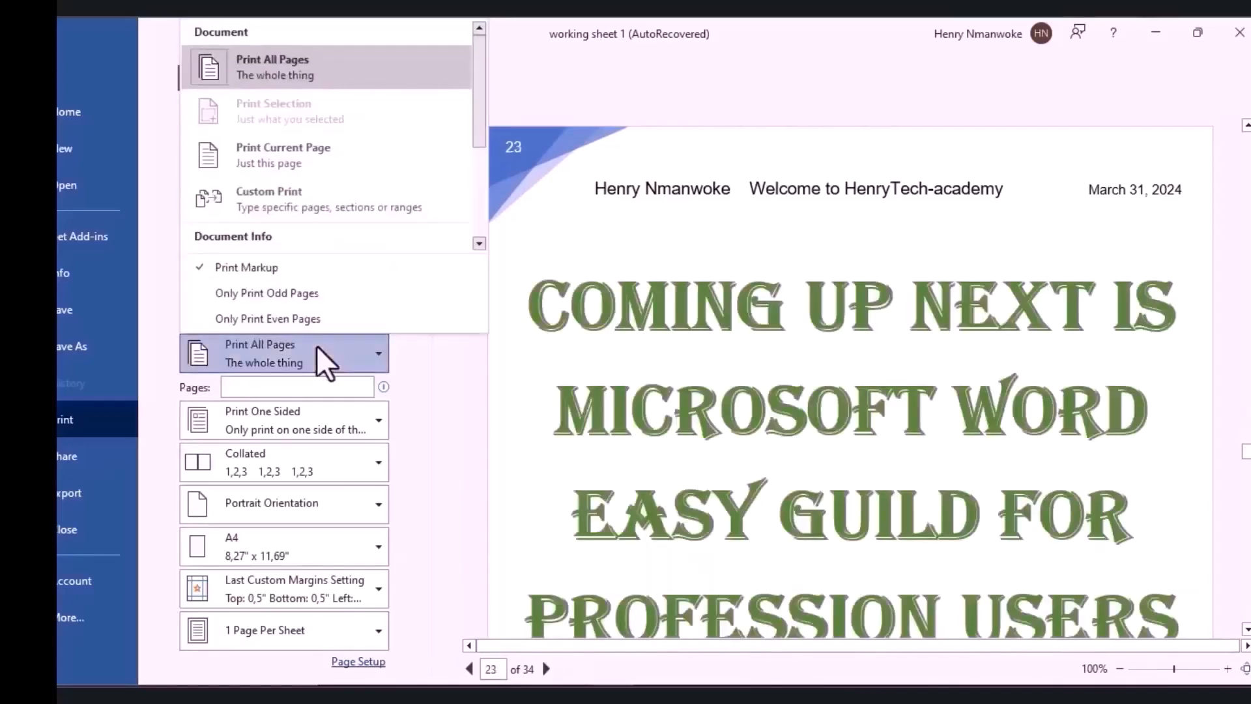
pyautogui.click(349, 167)
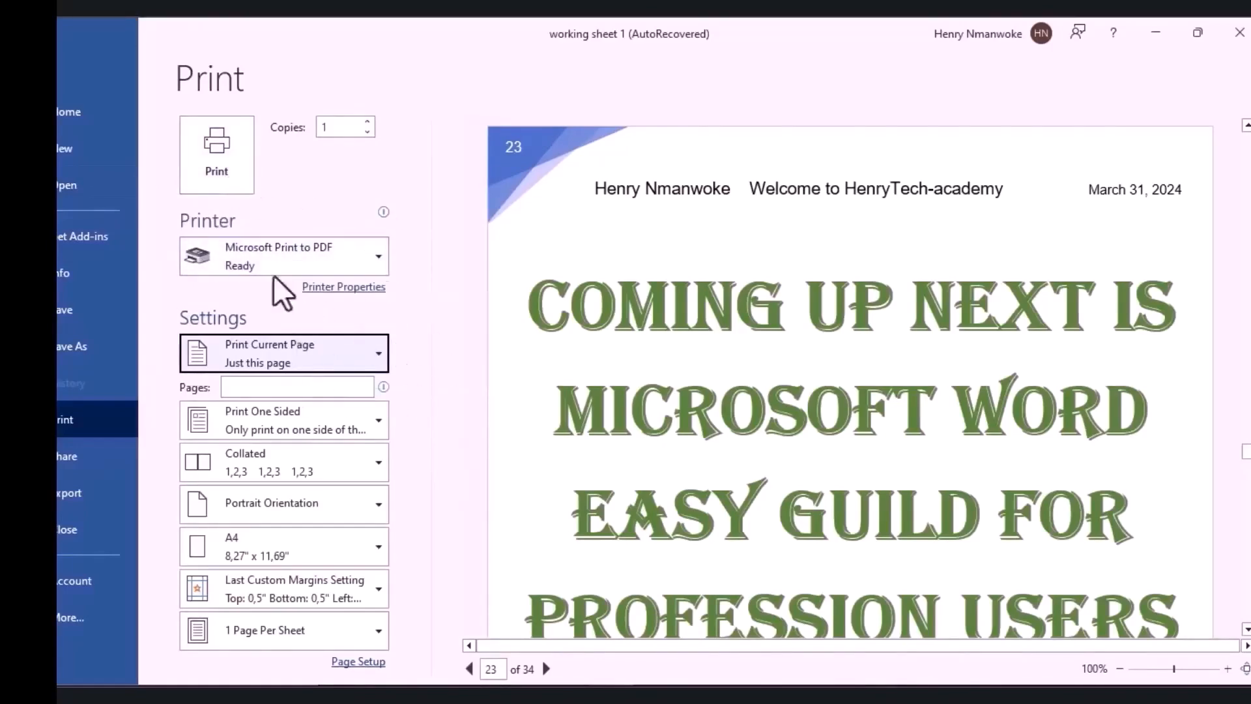
# Print the current page to a PDF document named worksheet on the Desktop.
pyautogui.click(232, 164)
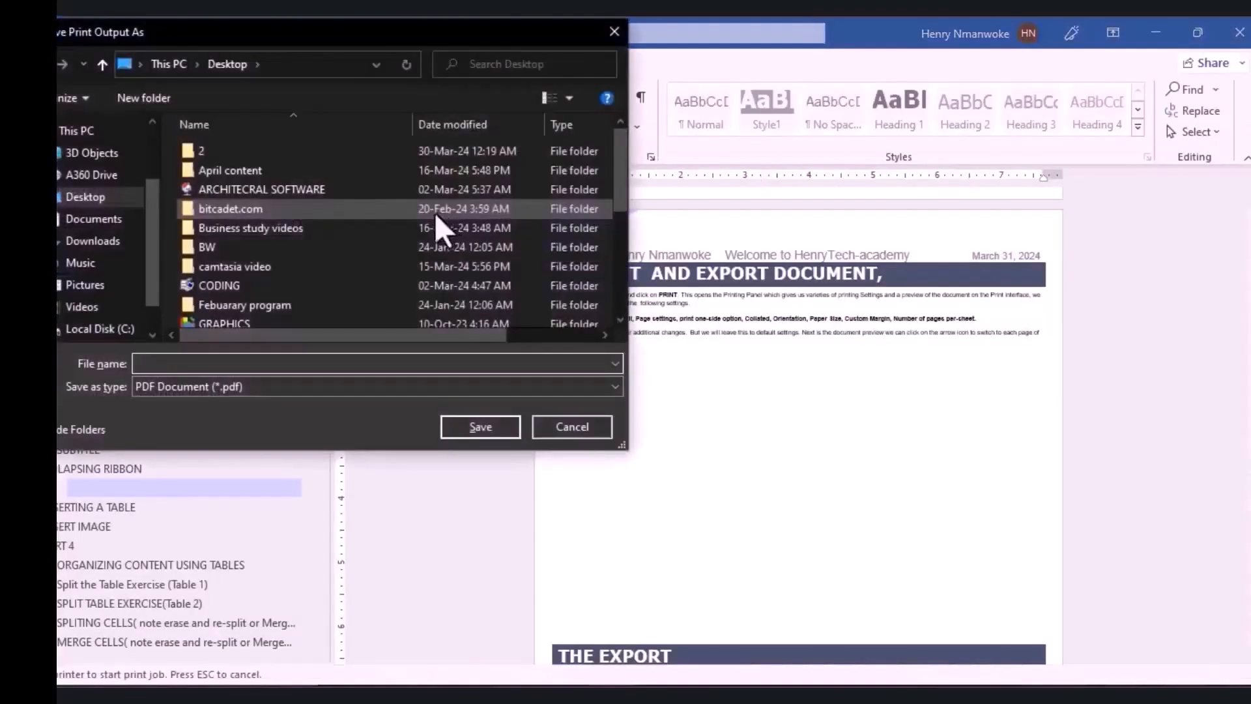
pyautogui.click(176, 362)
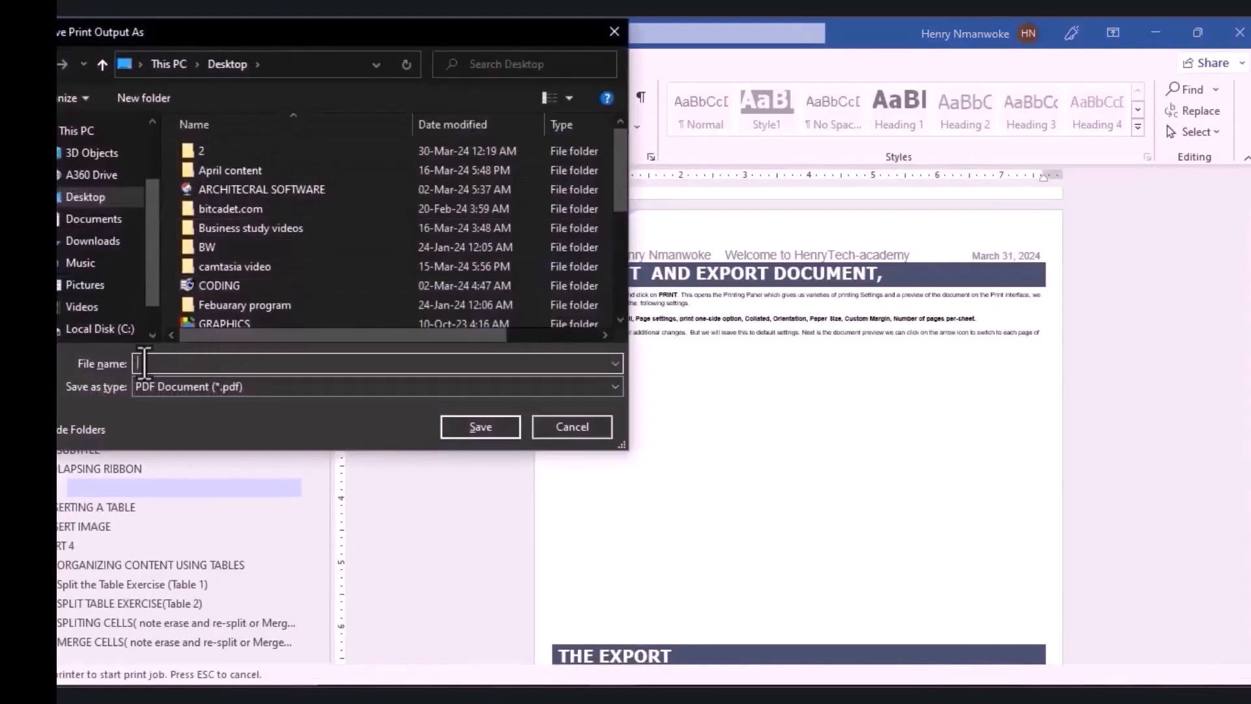
pyautogui.write('wor')
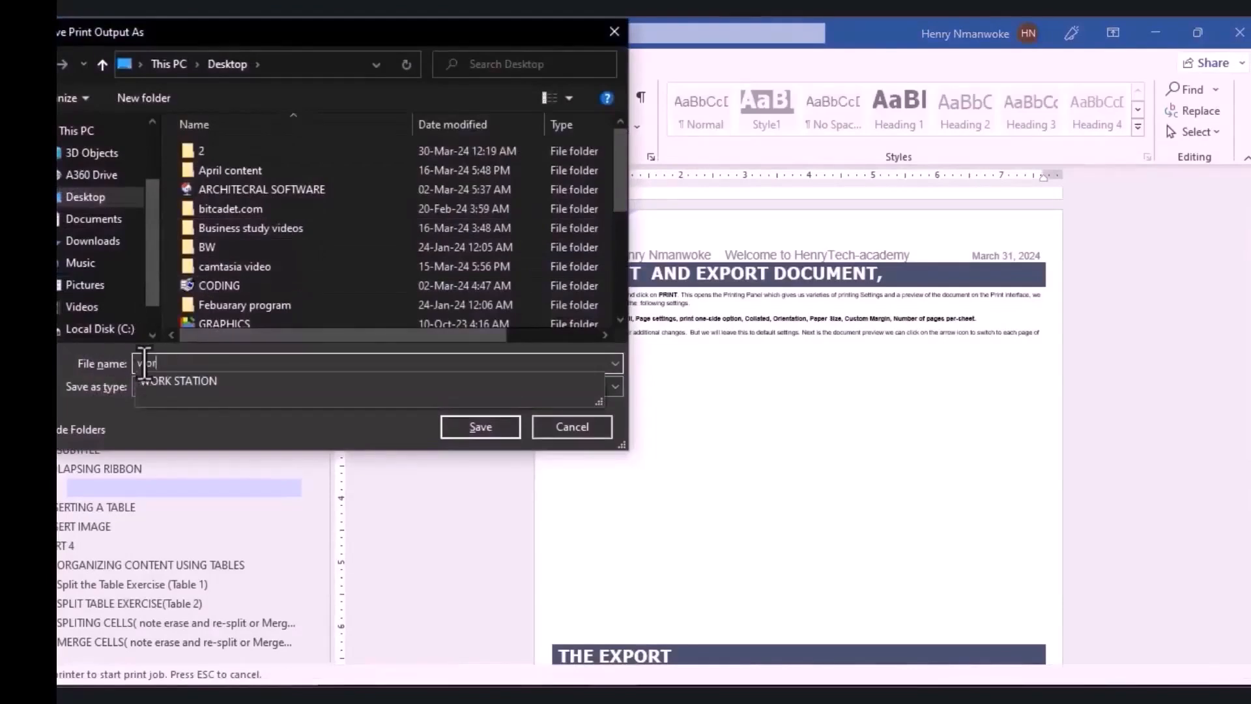
pyautogui.write('ksheet')
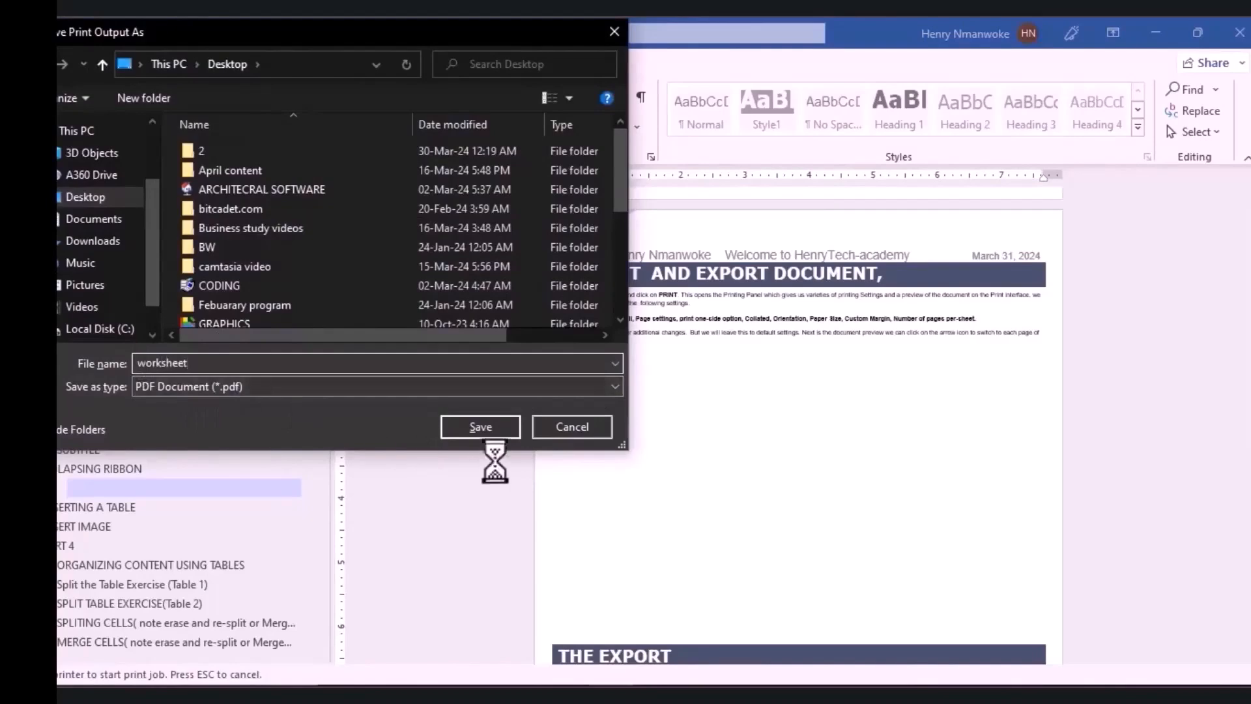
pyautogui.click(481, 427)
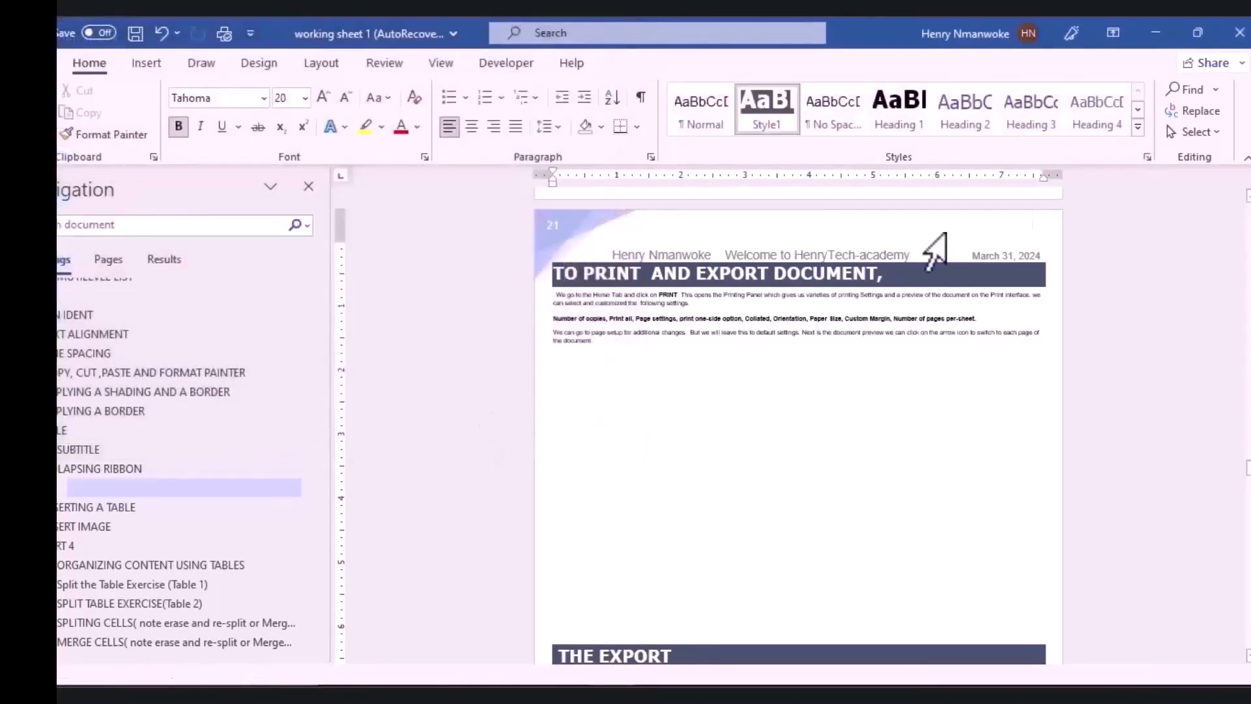
# Minimize Word, open the worksheet PDF from the desktop to check the printed page, and dismiss the Restore pages prompt.
pyautogui.click(1164, 29)
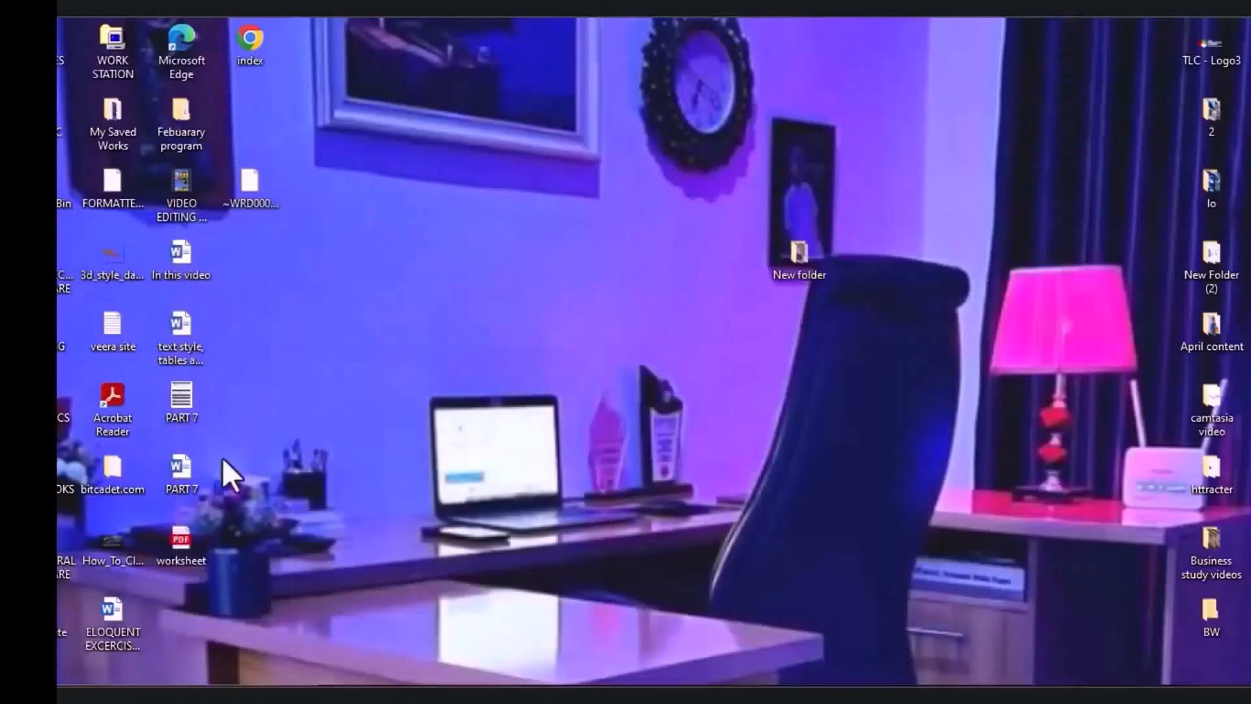
pyautogui.doubleClick(176, 555)
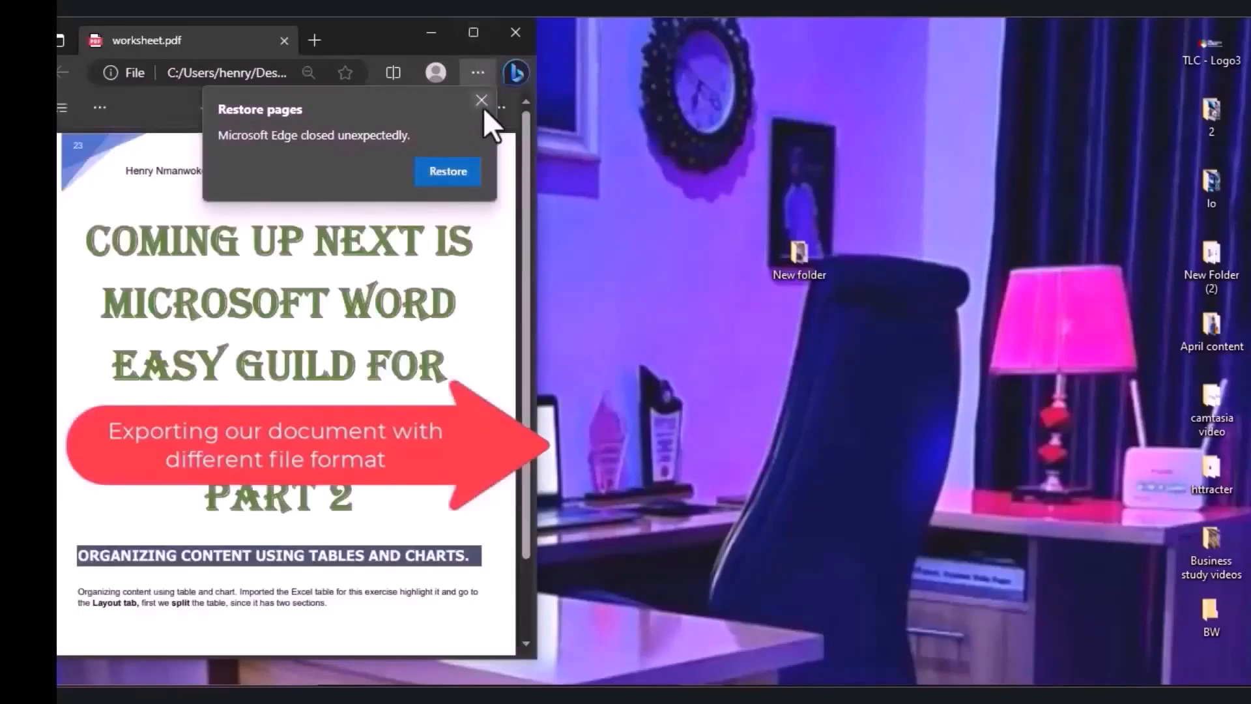
pyautogui.click(482, 101)
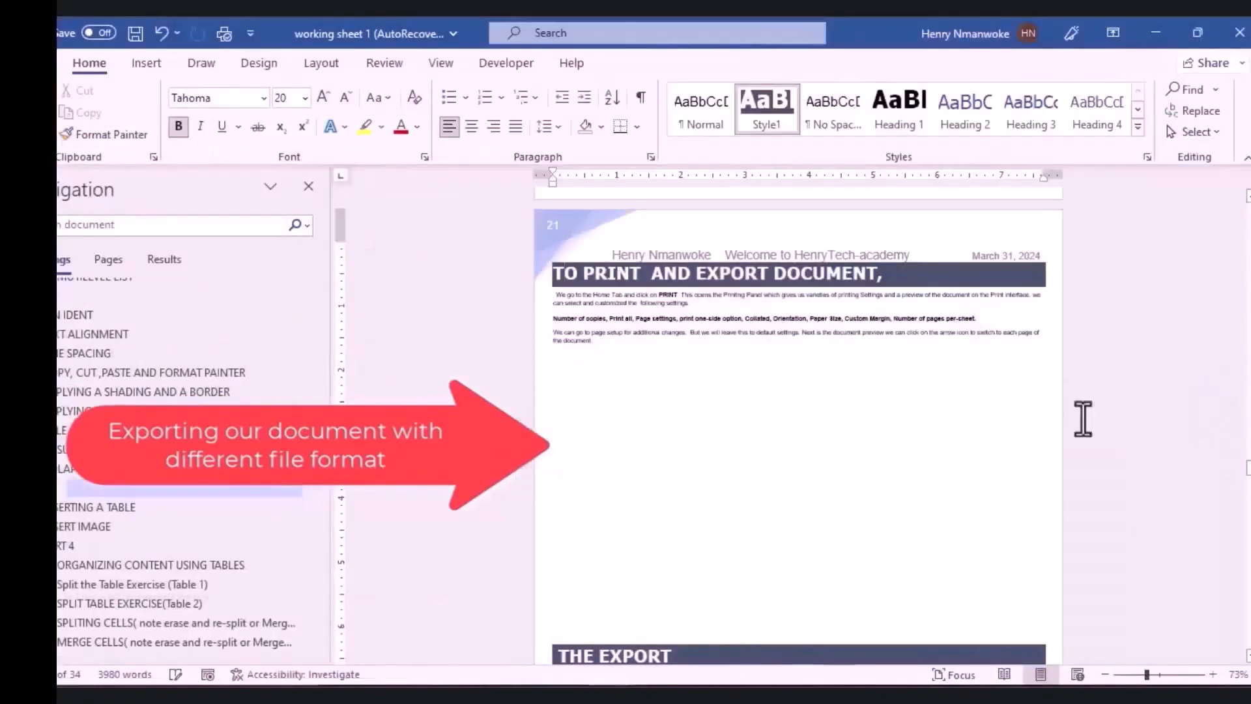
# Reduce the font size of the paragraphs under THE EXPORT heading to 11.
pyautogui.moveTo(1249, 475); pyautogui.dragTo(1249, 479)
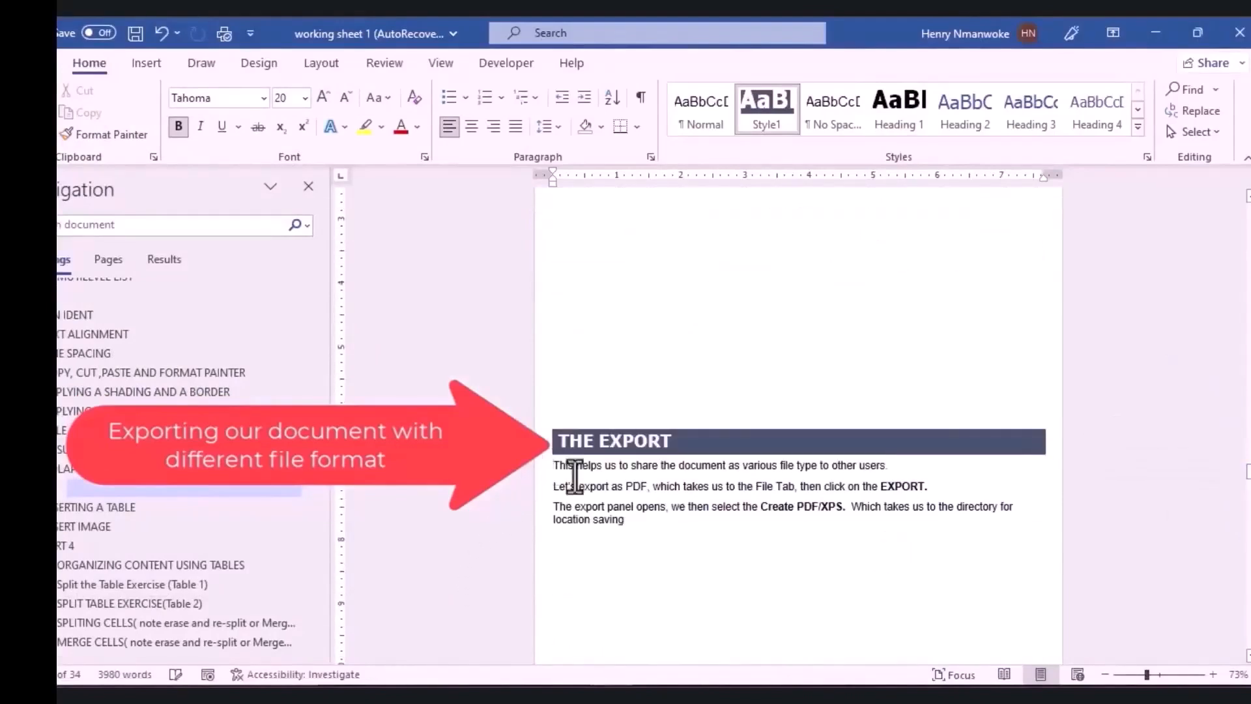
pyautogui.moveTo(560, 466); pyautogui.dragTo(654, 541)
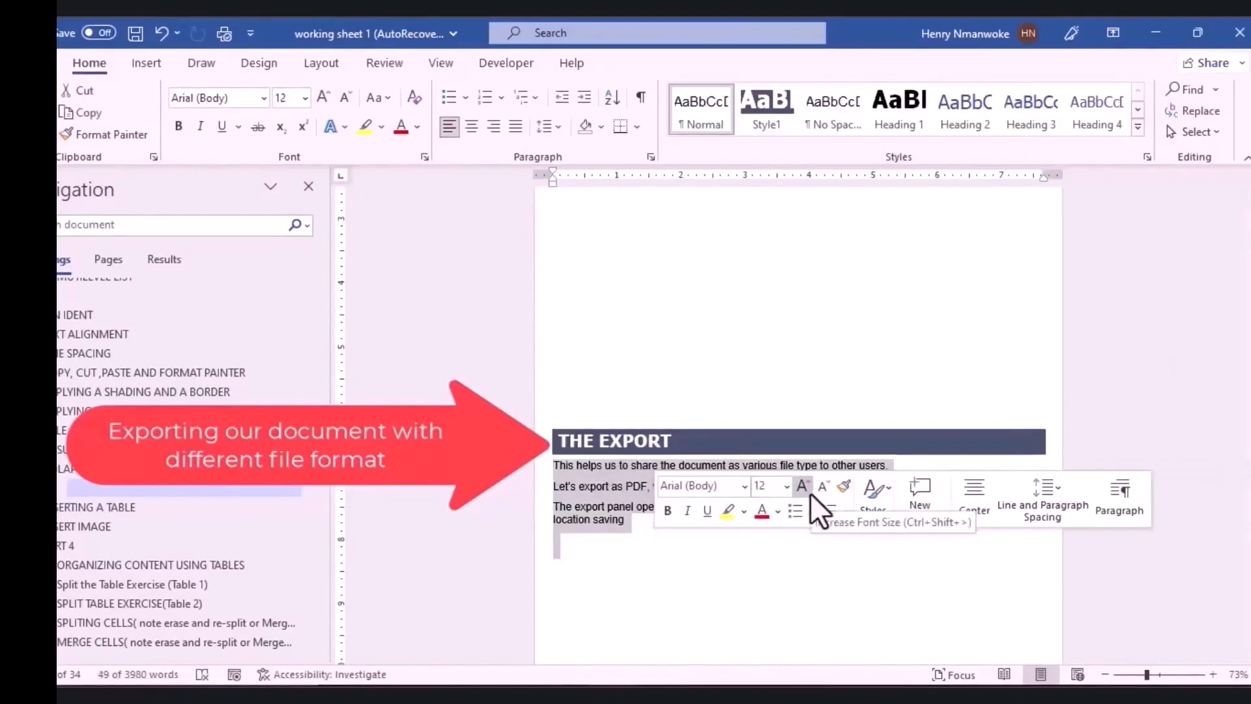
pyautogui.click(822, 486)
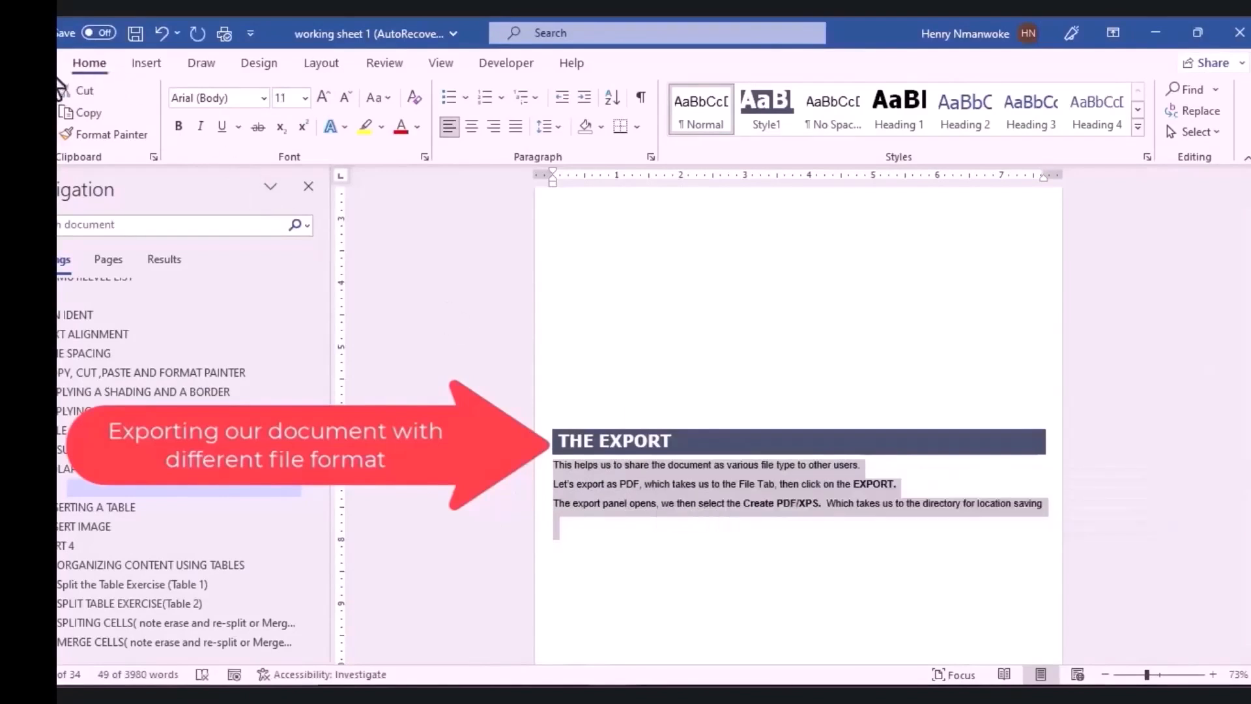
# Review the Change File Type choices for exporting the document, then start creating a PDF/XPS document instead.
pyautogui.click(39, 65)
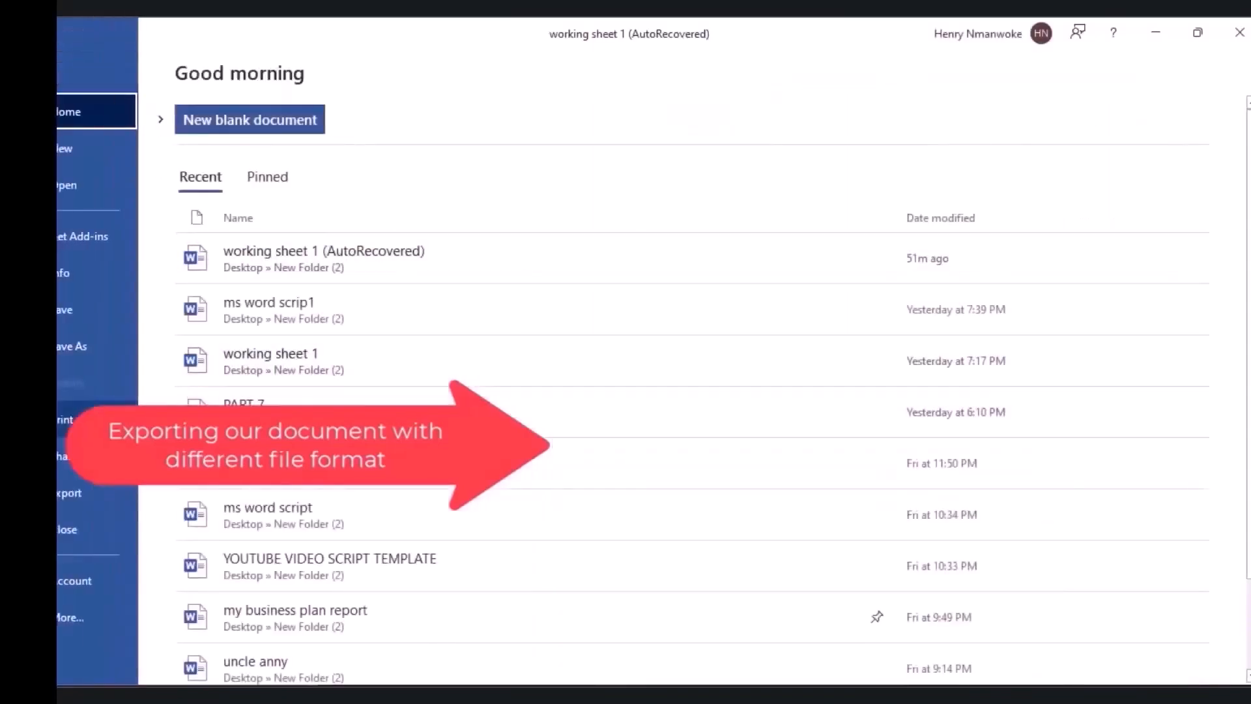
pyautogui.click(87, 492)
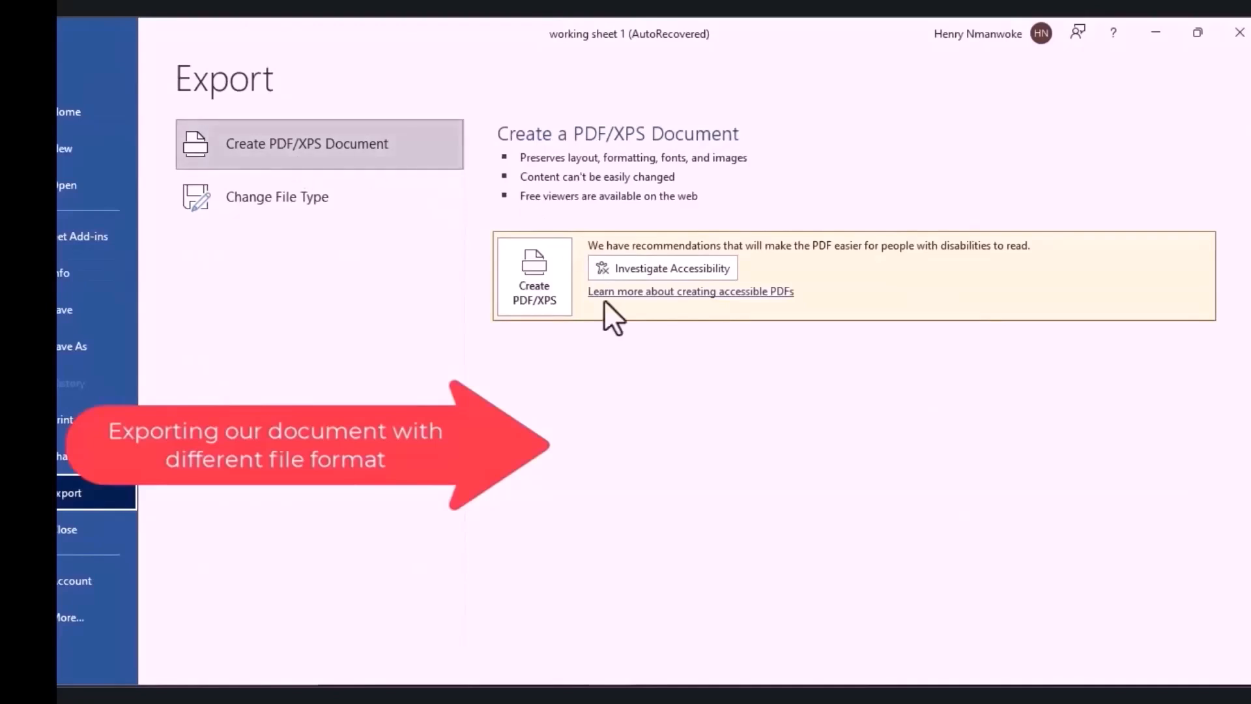
pyautogui.click(270, 212)
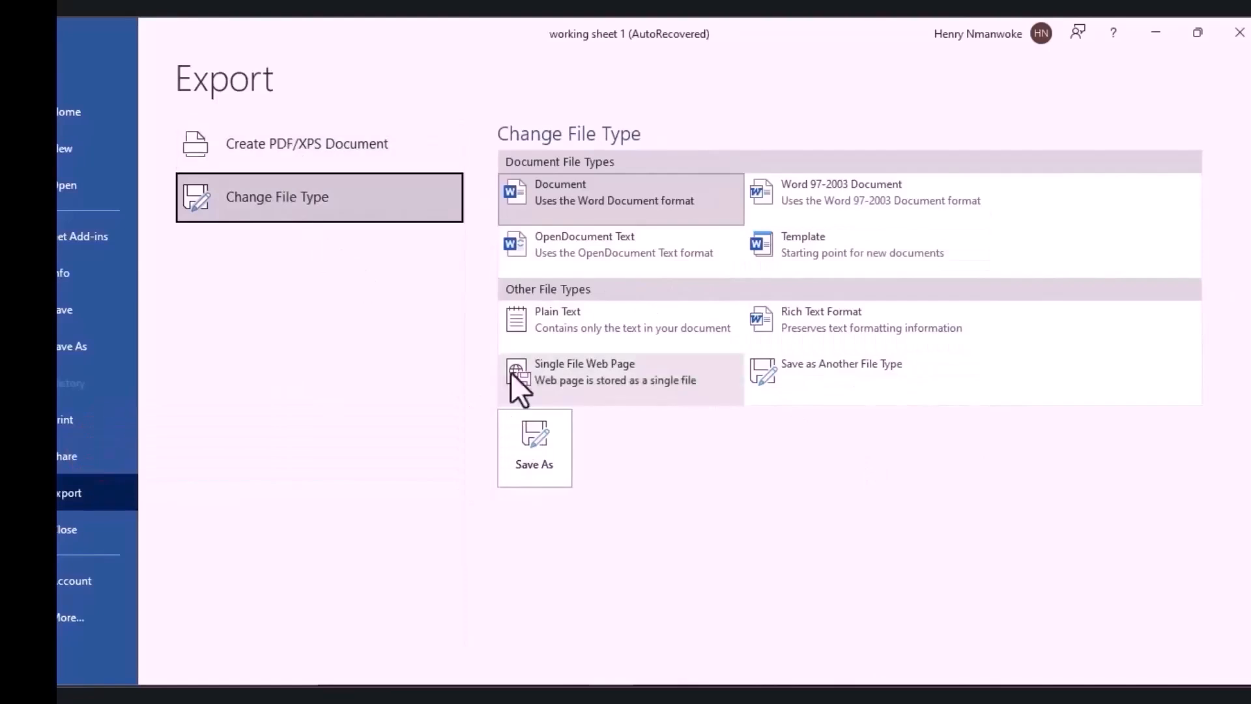
pyautogui.click(328, 146)
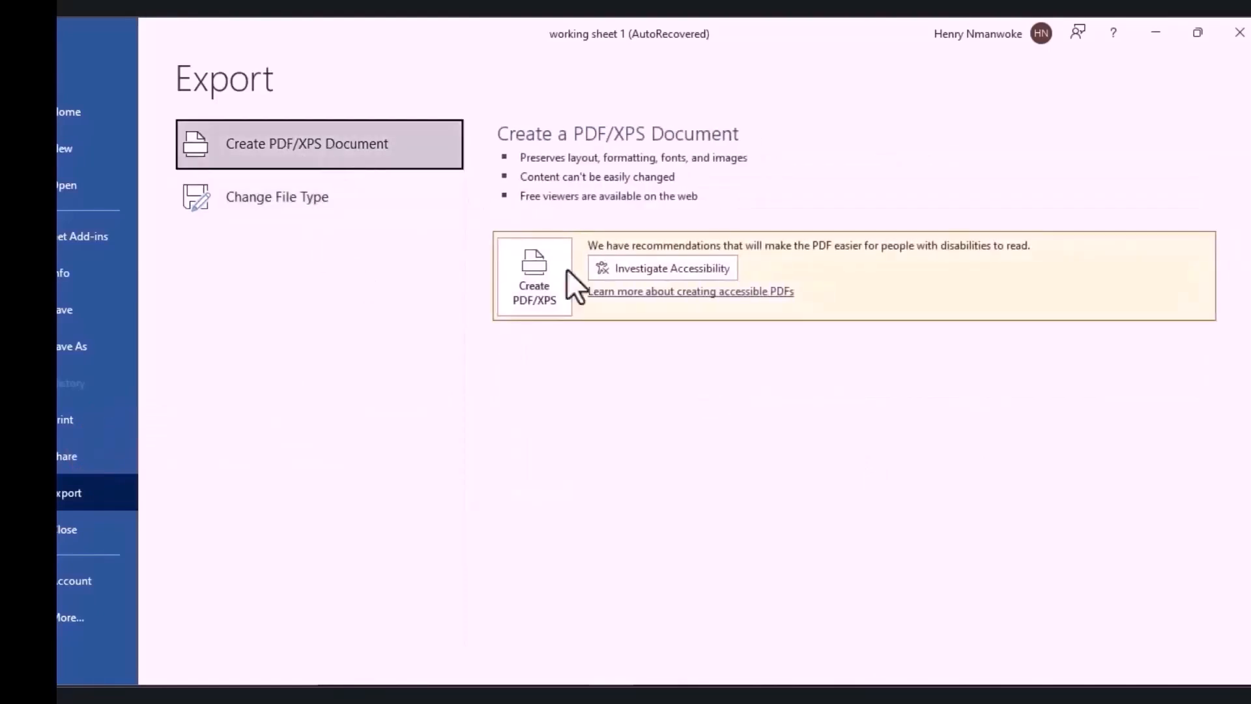
pyautogui.click(534, 277)
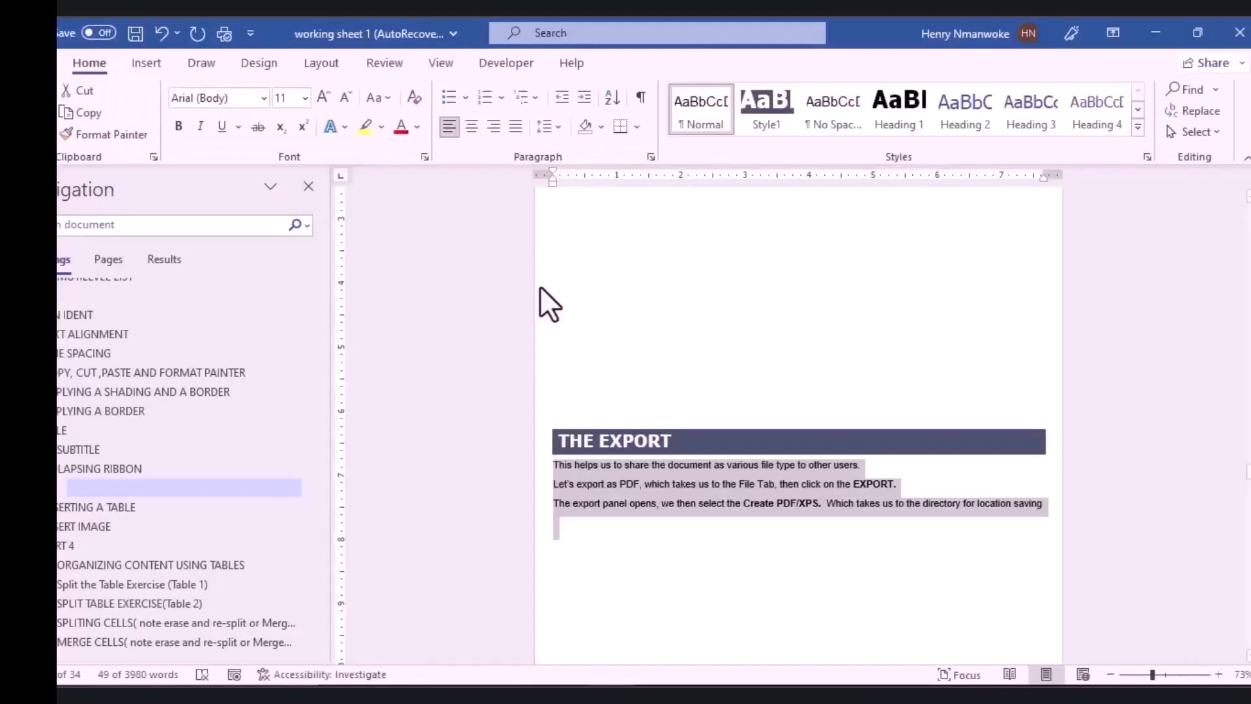